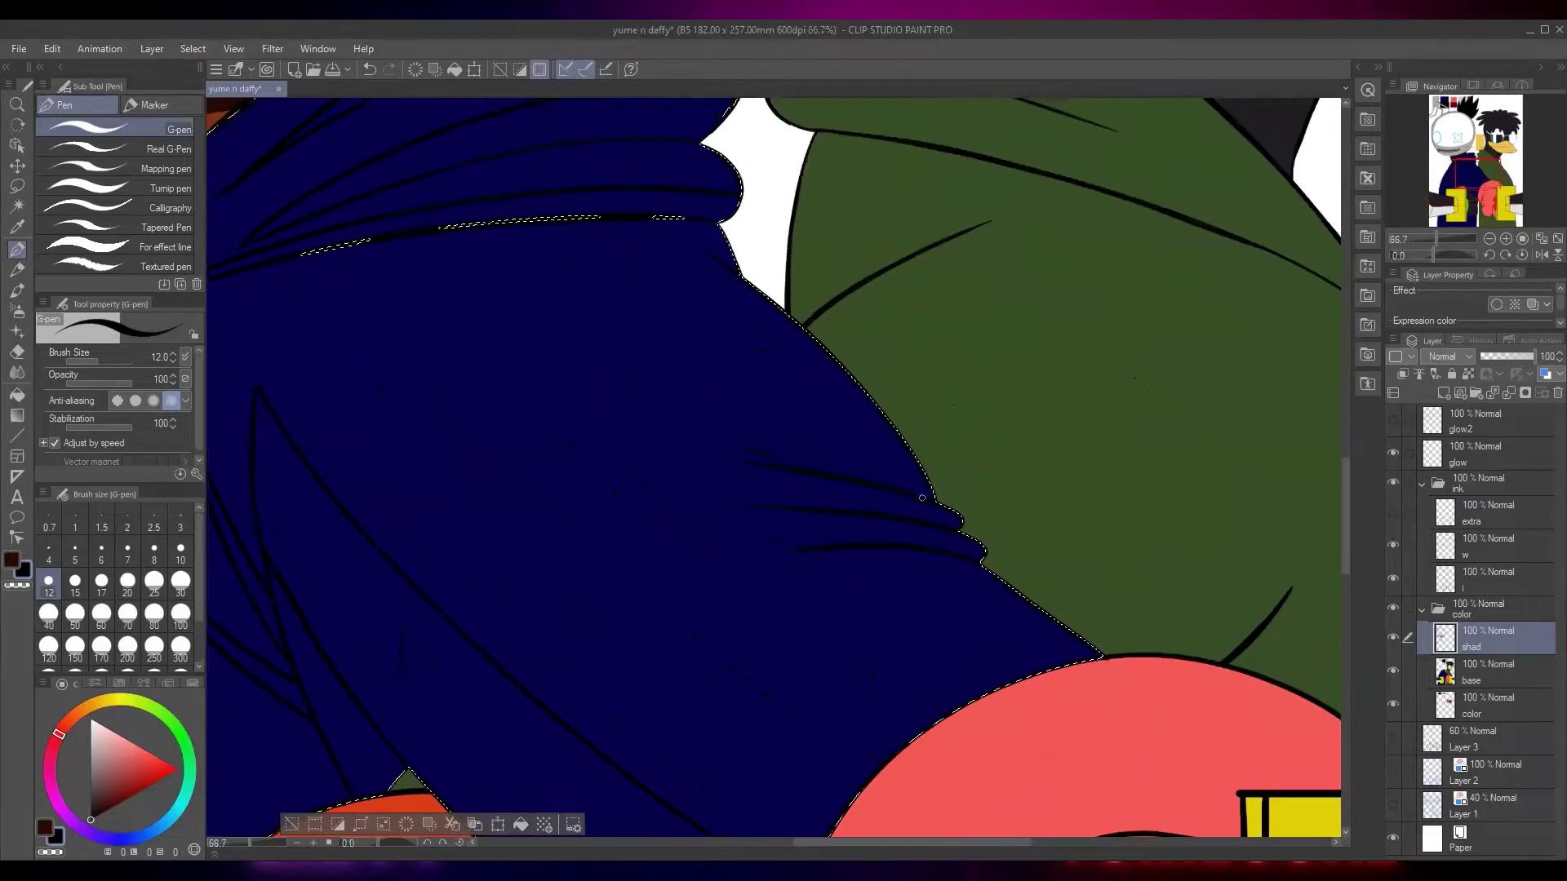
# Draw thin shadow outlines along the upper edge of the navy sleeve with the size 12 G-pen, and clear the selection
pyautogui.moveTo(768, 320); pyautogui.dragTo(921, 490)
pyautogui.moveTo(959, 509)
pyautogui.mouseDown()
pyautogui.moveTo(874, 342)
pyautogui.moveTo(900, 421)
pyautogui.mouseUp()
pyautogui.scroll(-2, 1020, 510)
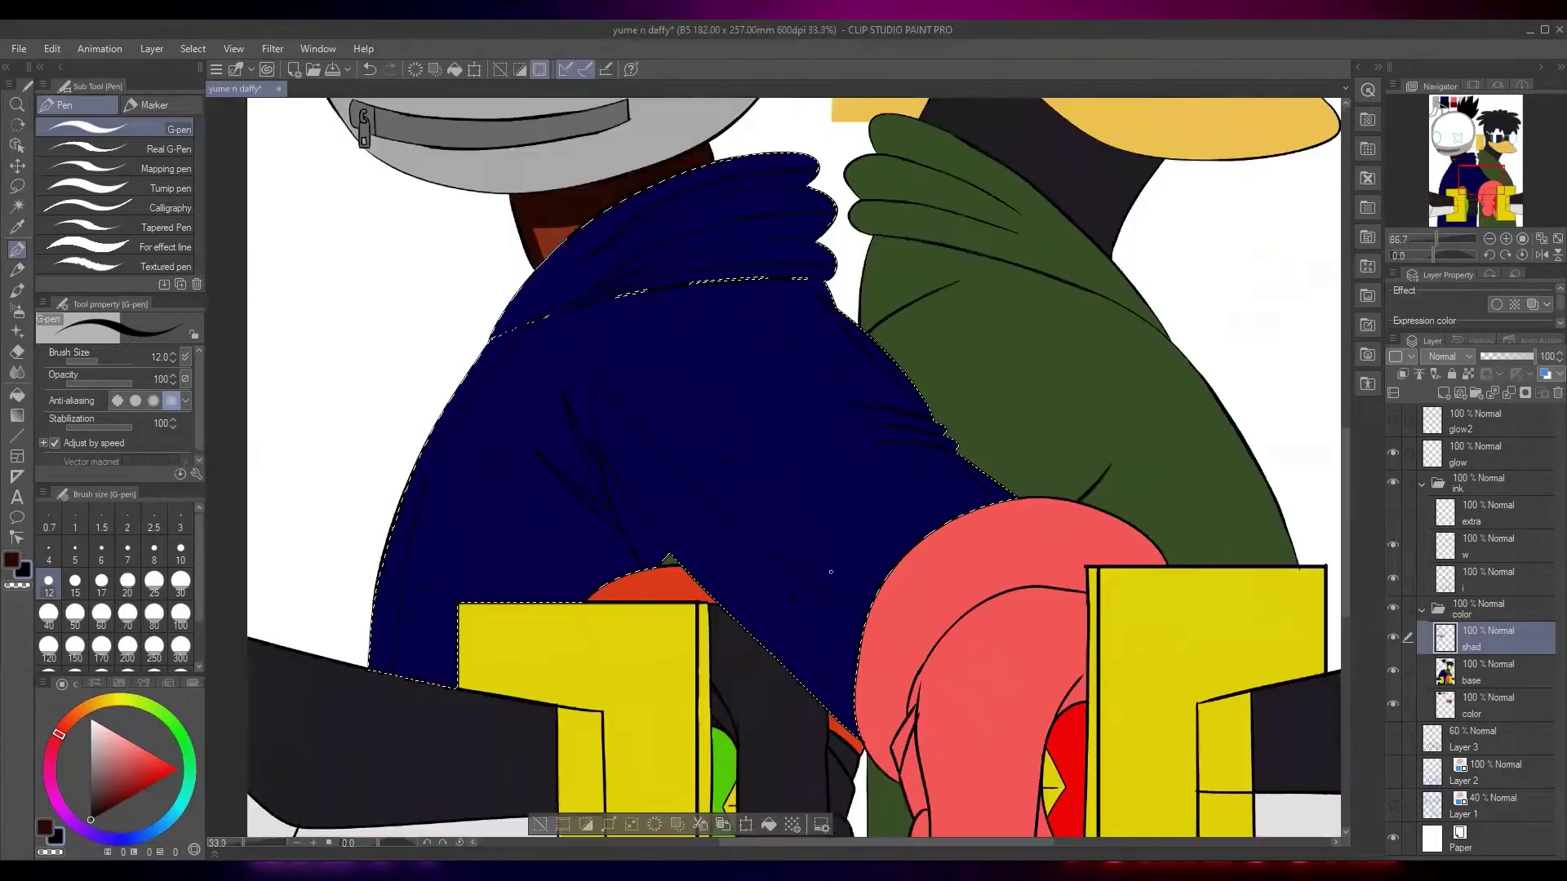
pyautogui.click(540, 824)
pyautogui.moveTo(876, 592); pyautogui.dragTo(966, 510)
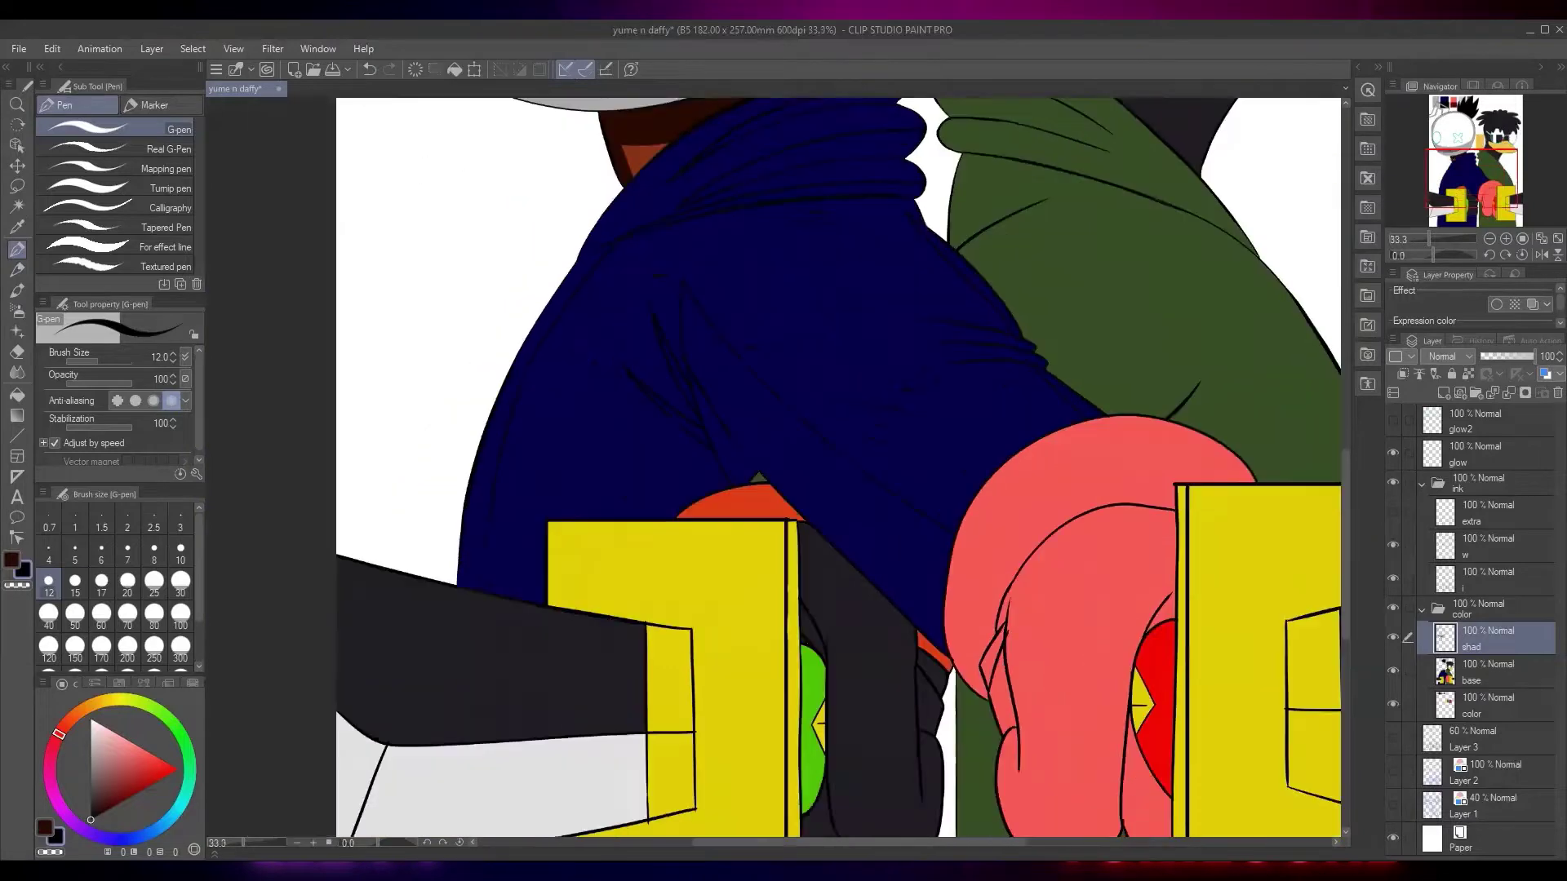
# Hide the base layer, select the outlined shadow areas on the navy sleeve and fill them with black on the shad layer
pyautogui.click(1392, 671)
pyautogui.press('w')
pyautogui.click(881, 518)
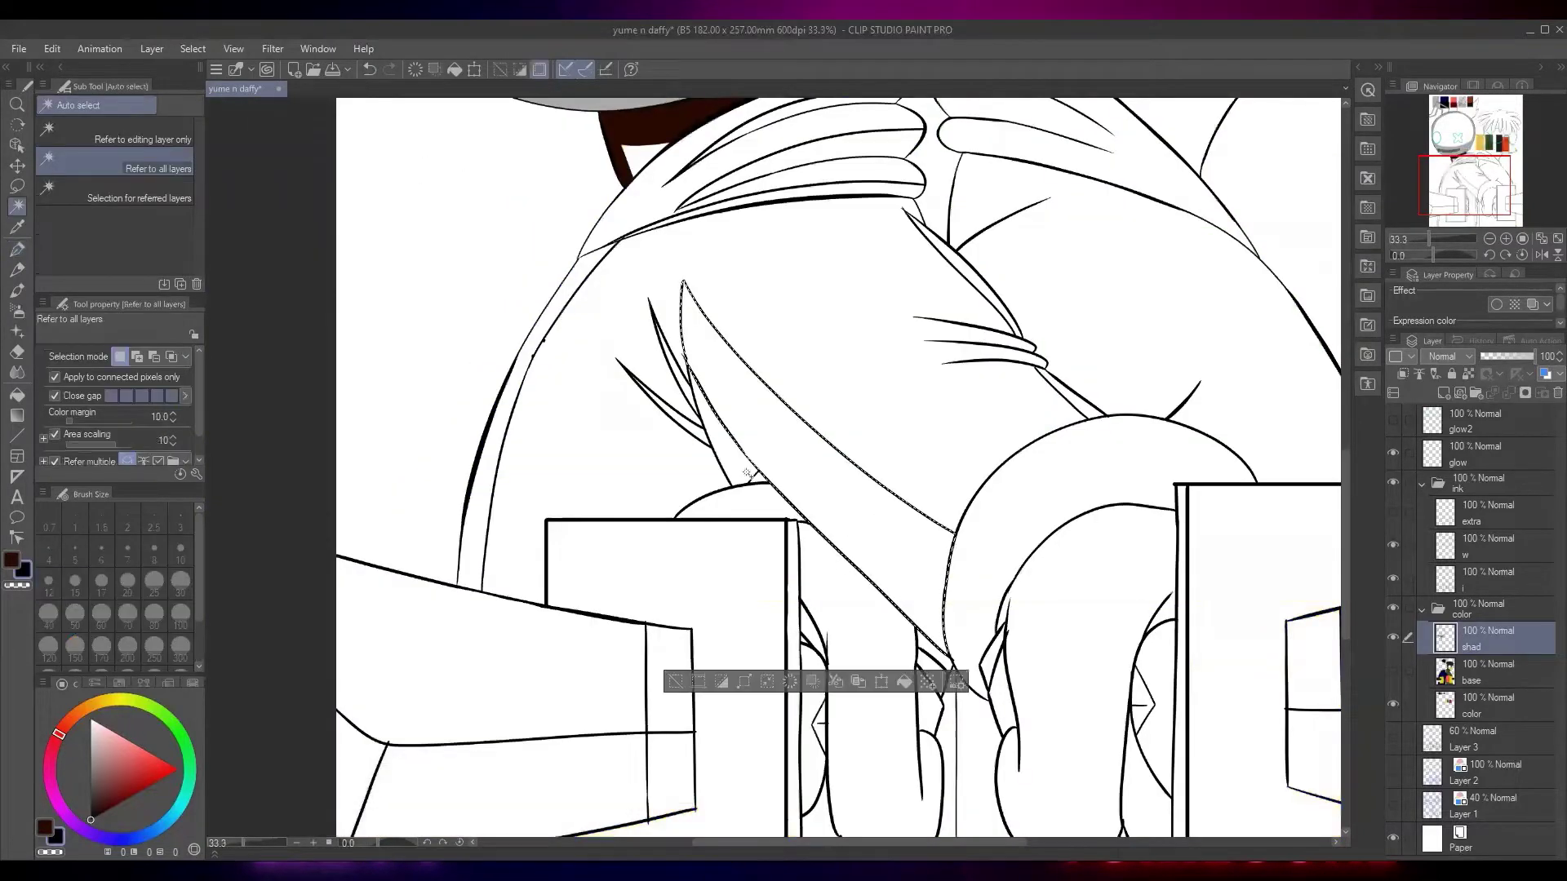
pyautogui.keyDown('shift'); pyautogui.click(744, 459); pyautogui.keyUp('shift')
pyautogui.keyDown('shift'); pyautogui.click(696, 435); pyautogui.keyUp('shift')
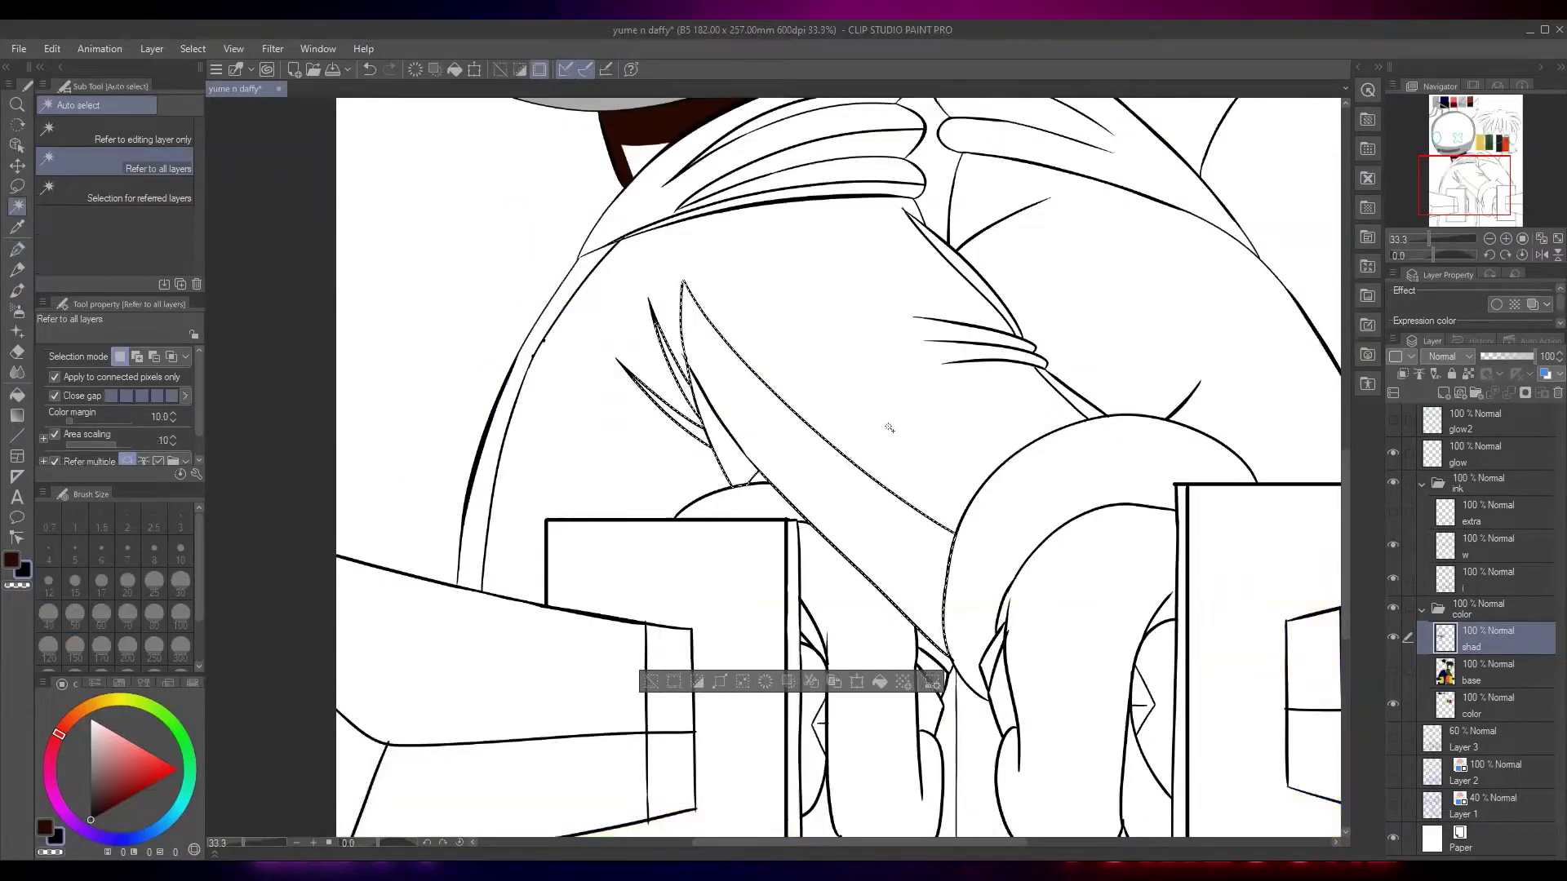
pyautogui.keyDown('shift'); pyautogui.click(1071, 401); pyautogui.keyUp('shift')
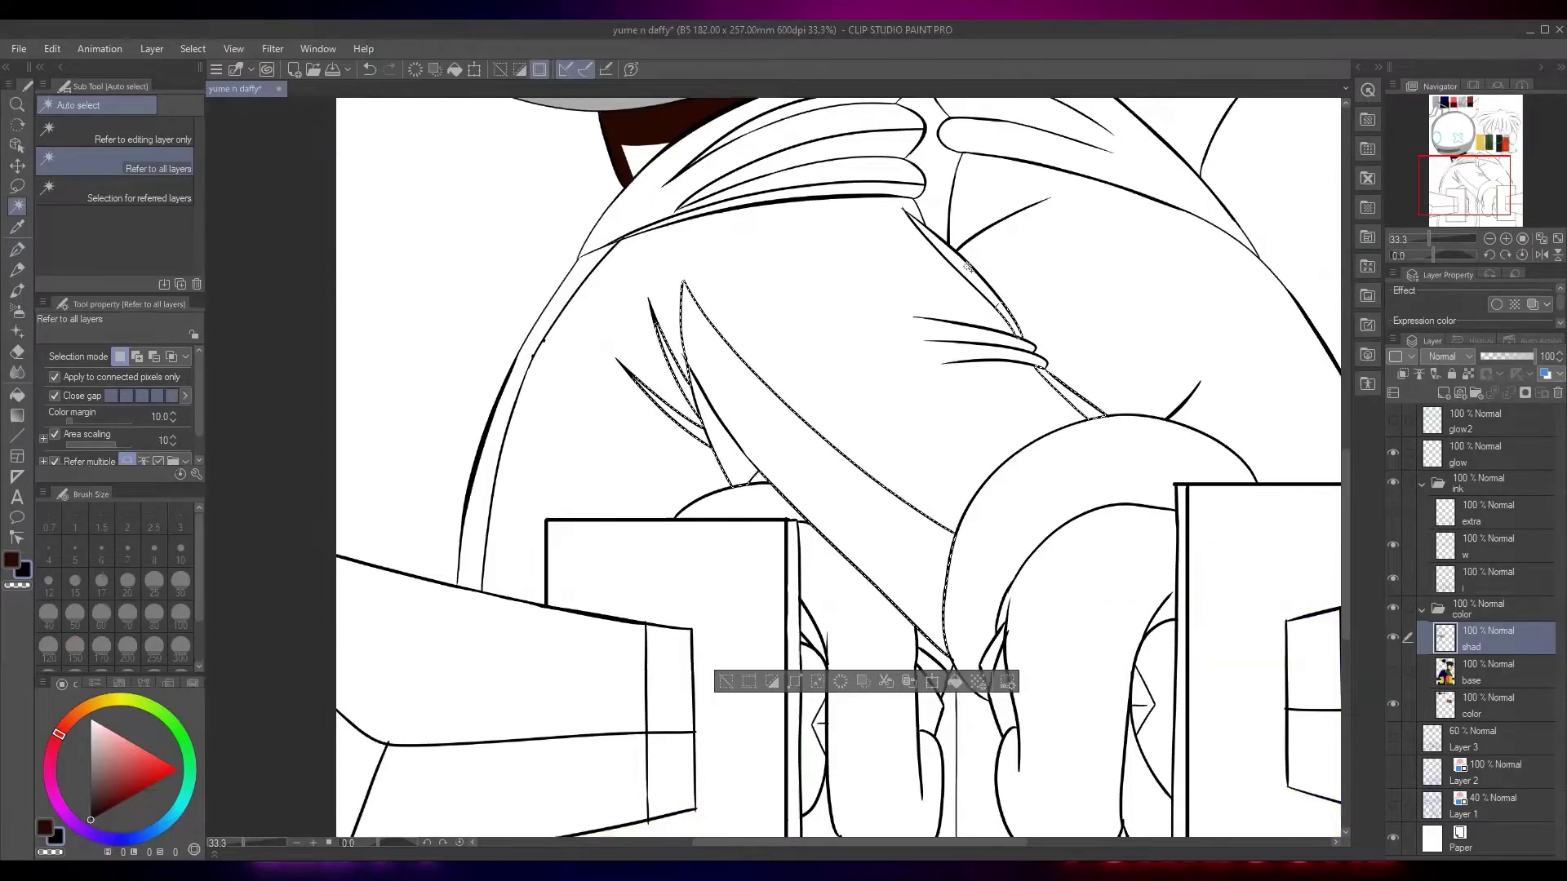
pyautogui.hotkey('alt', 'BackSpace')
# Select the shadow bands between the navy jacket's collar folds and fill them with black
pyautogui.scroll(3, 853, 351)
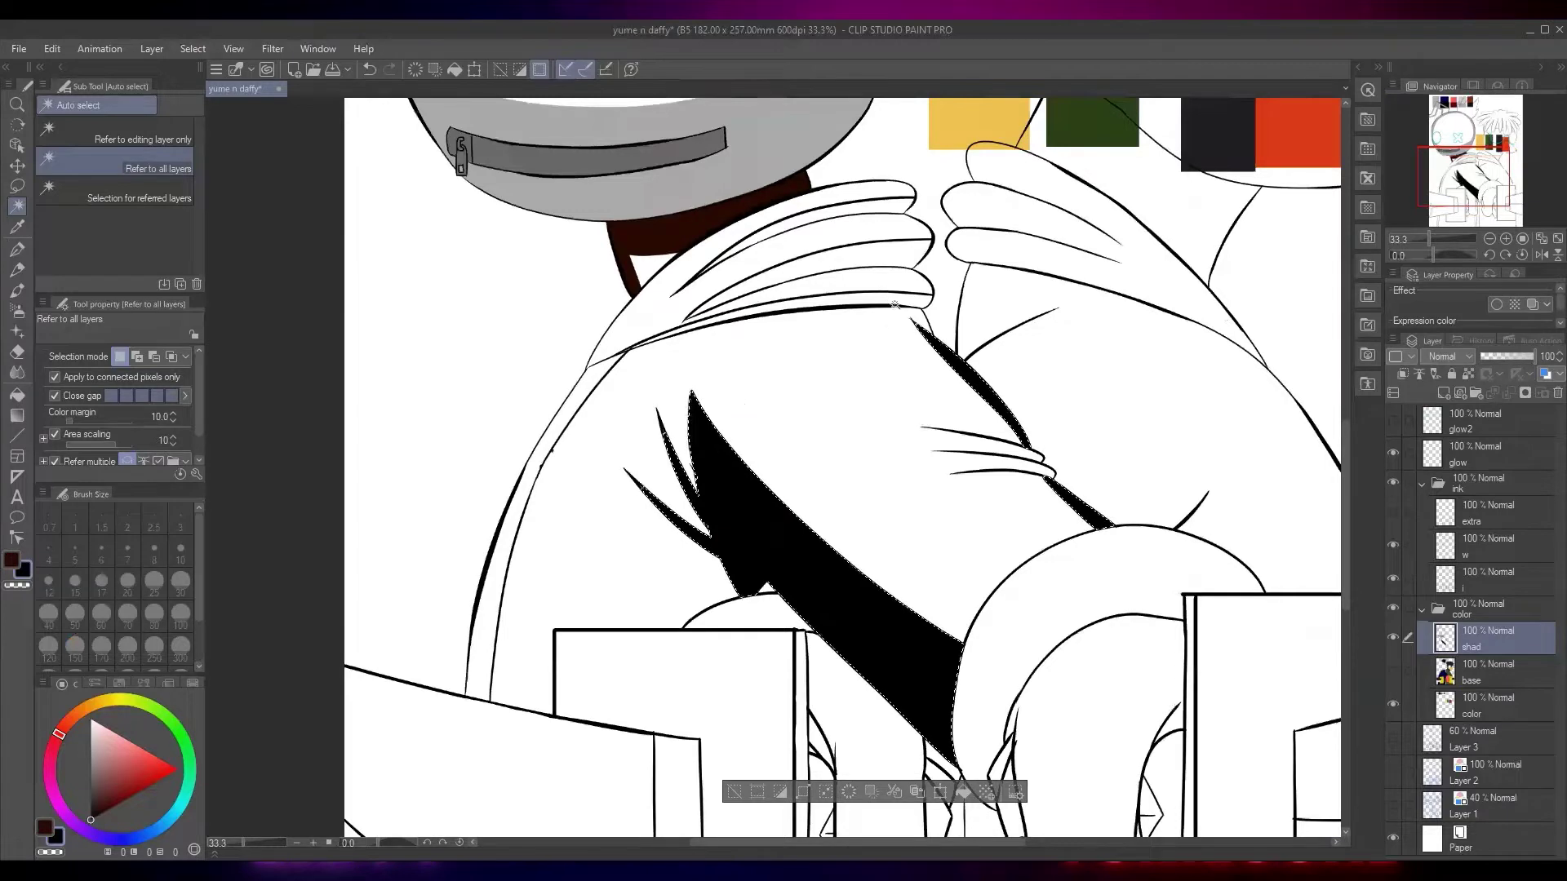
pyautogui.click(895, 302)
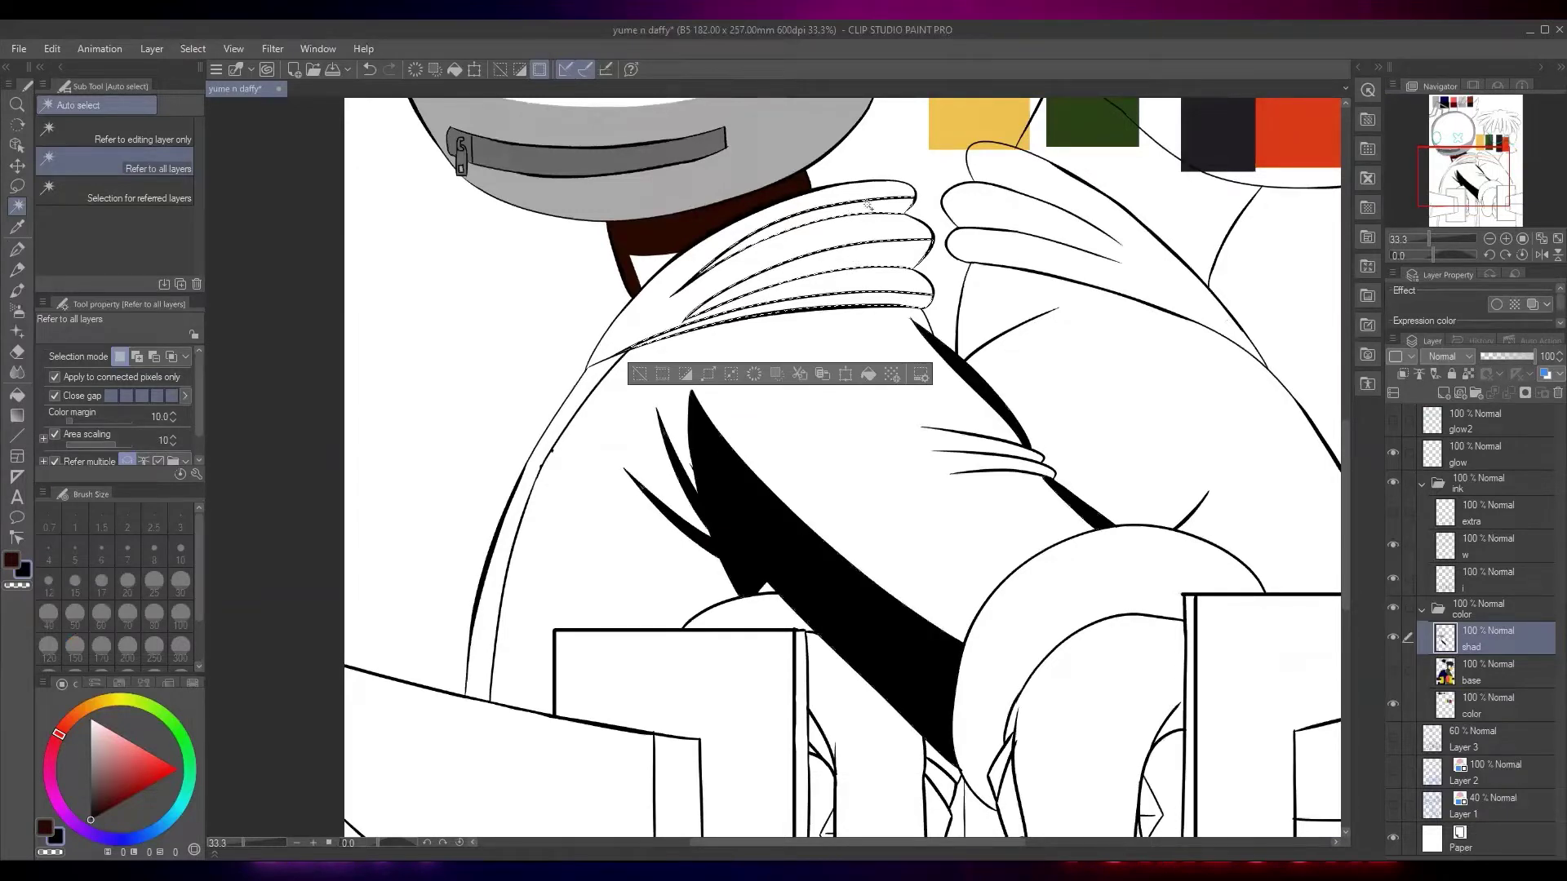
pyautogui.hotkey('alt', 'BackSpace')
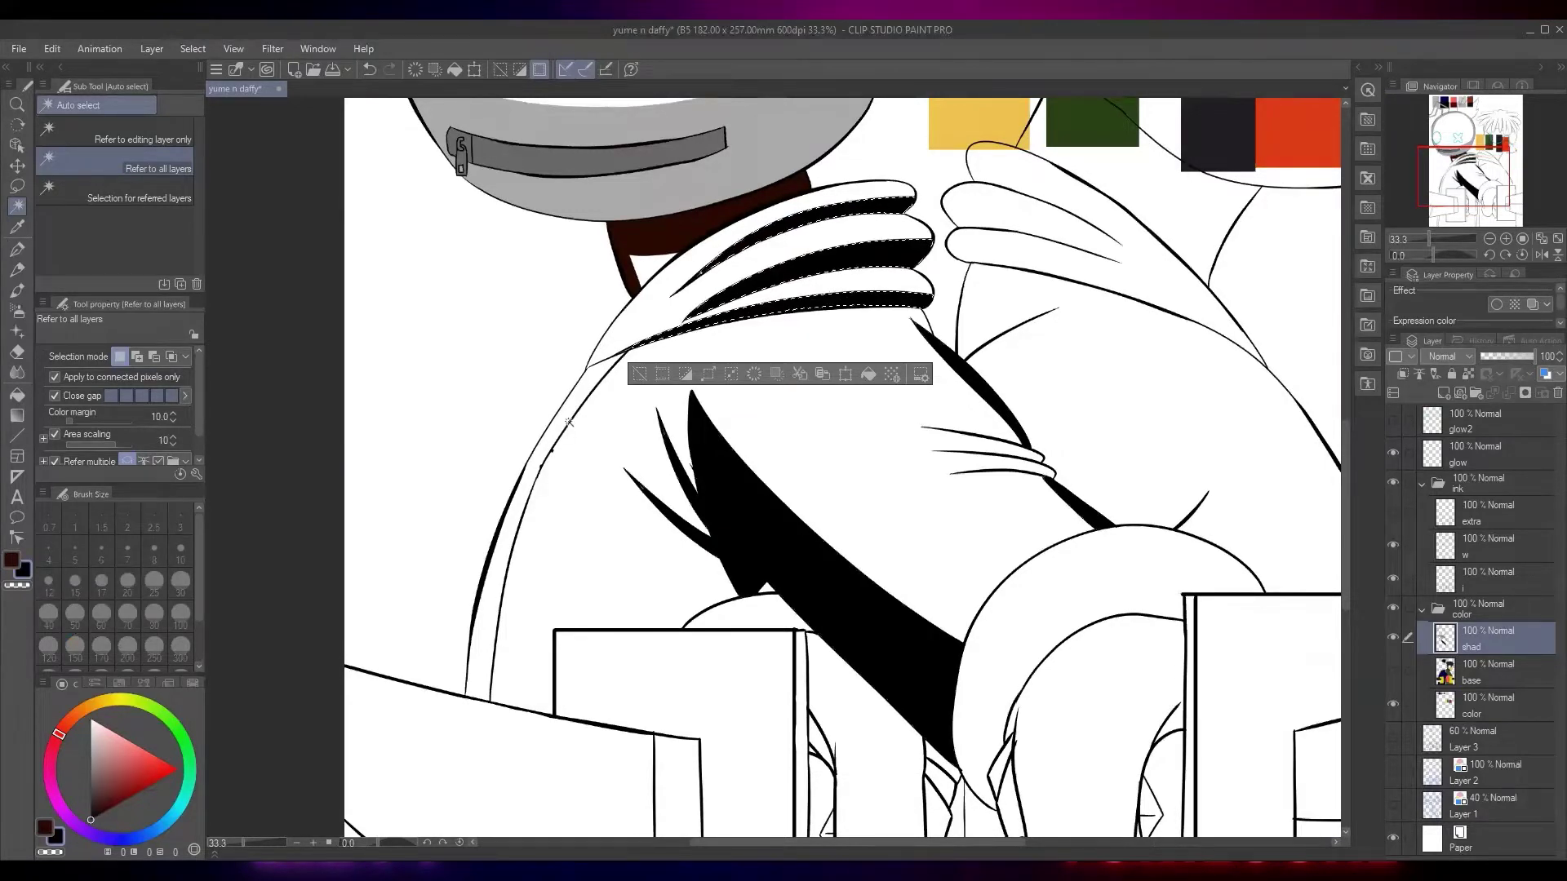
# Select the narrow outlined shadow strip along the upper back edge of the navy jacket
pyautogui.click(567, 426)
pyautogui.scroll(-5, 497, 633)
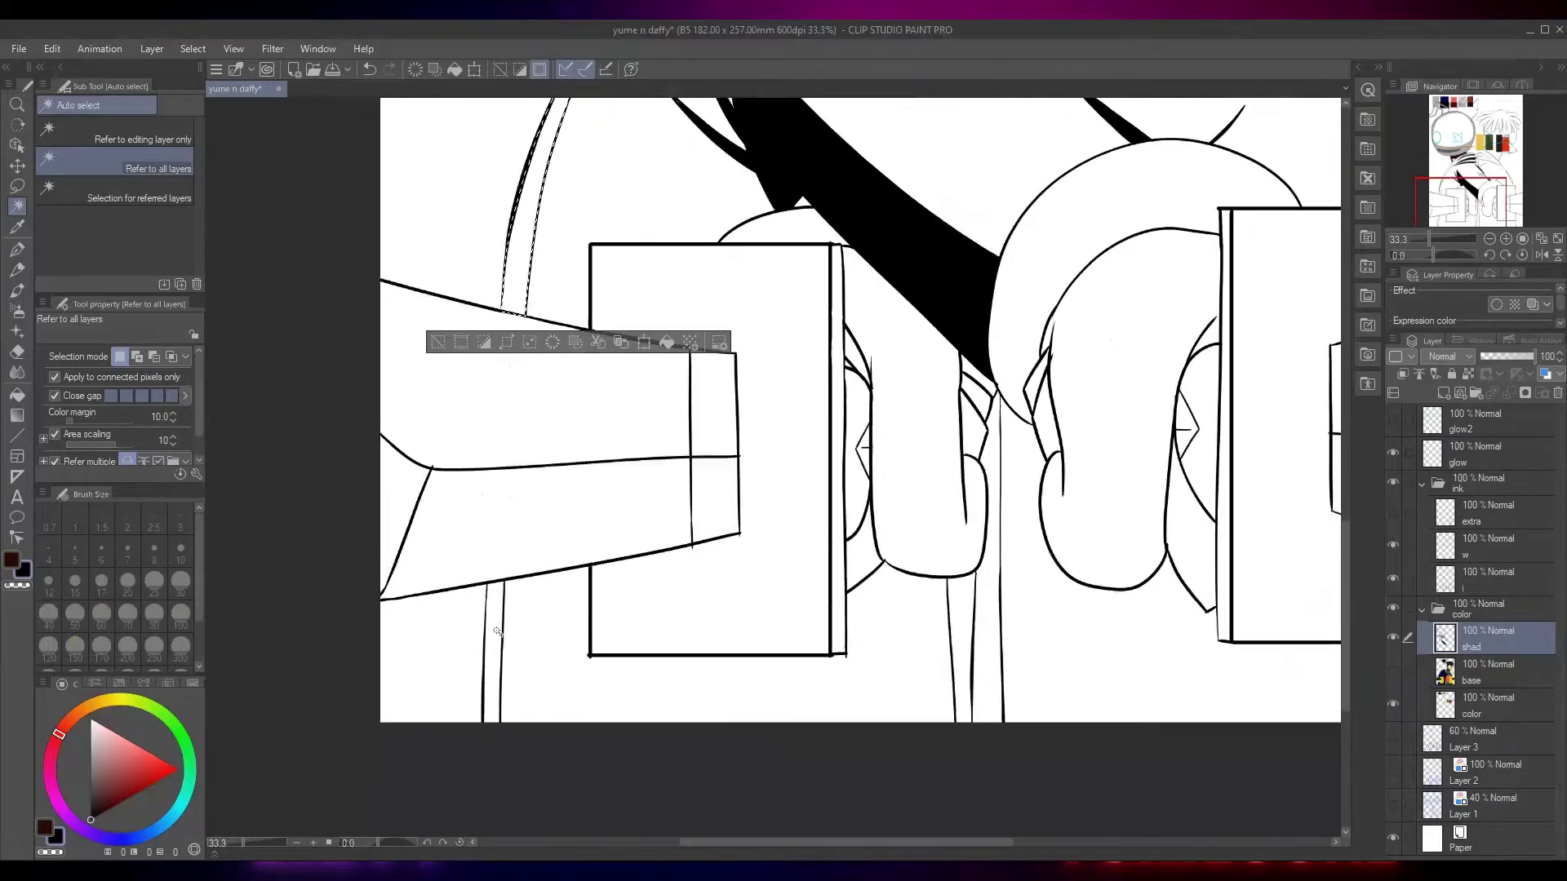
pyautogui.keyDown('shift'); pyautogui.click(964, 649); pyautogui.keyUp('shift')
pyautogui.keyDown('shift'); pyautogui.click(965, 655); pyautogui.keyUp('shift')
pyautogui.hotkey('ctrl', 'z')
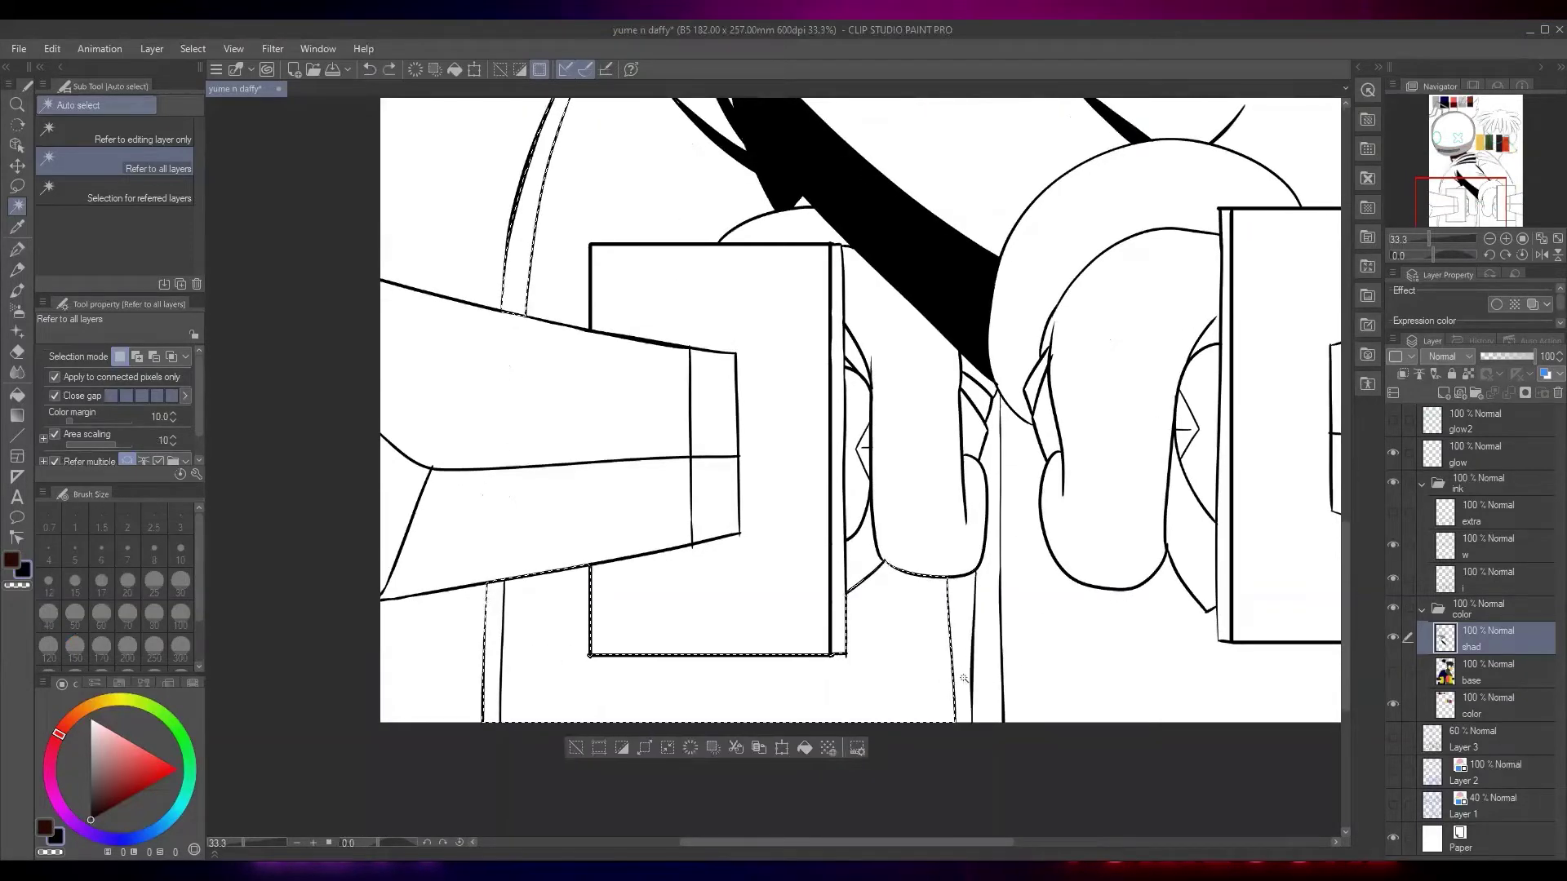
pyautogui.hotkey('ctrl', 'z')
# Add the jacket's lower back and front edge strips to the selection and fill all the strips with black
pyautogui.keyDown('shift'); pyautogui.click(490, 628); pyautogui.keyUp('shift')
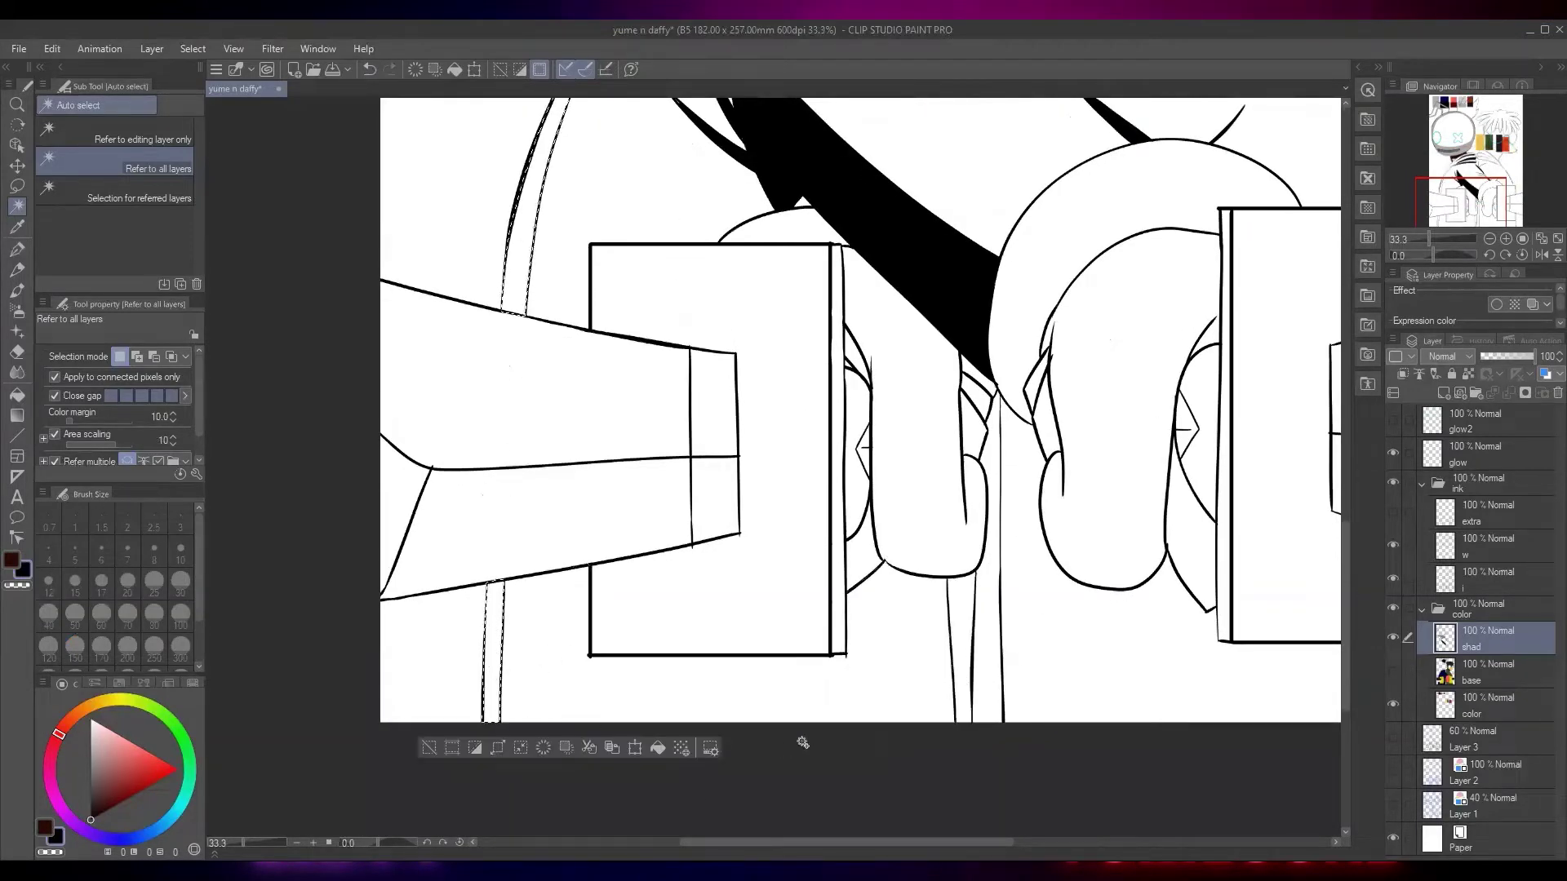
pyautogui.keyDown('shift'); pyautogui.click(961, 604); pyautogui.keyUp('shift')
pyautogui.hotkey('alt', 'BackSpace')
# Make the base layer visible again and clear the selection around the jacket's edge shadows
pyautogui.moveTo(970, 328); pyautogui.dragTo(867, 725)
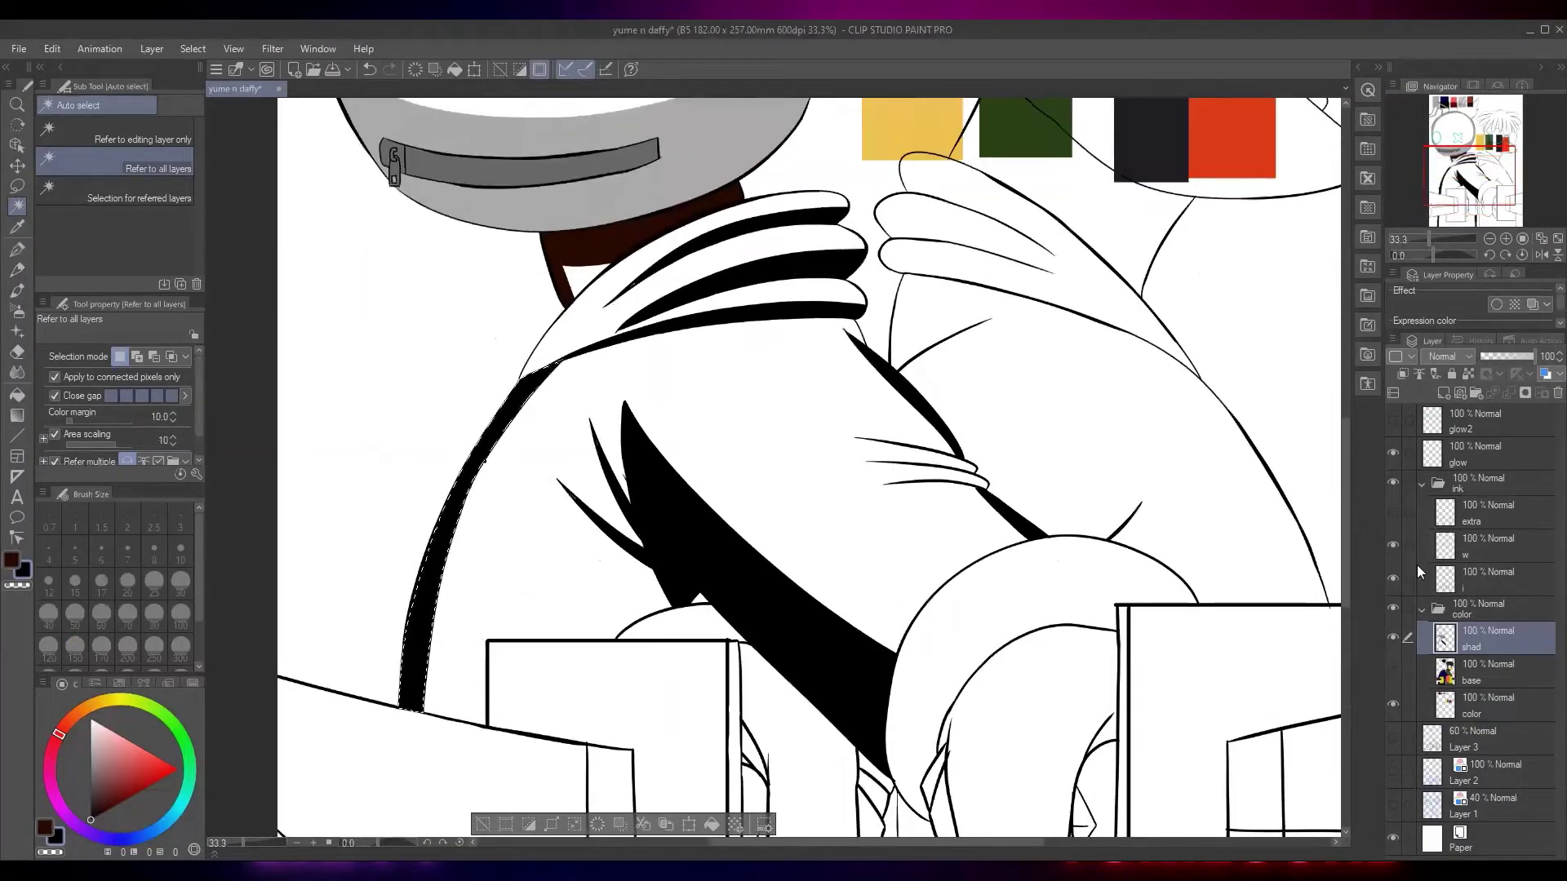
pyautogui.click(1393, 670)
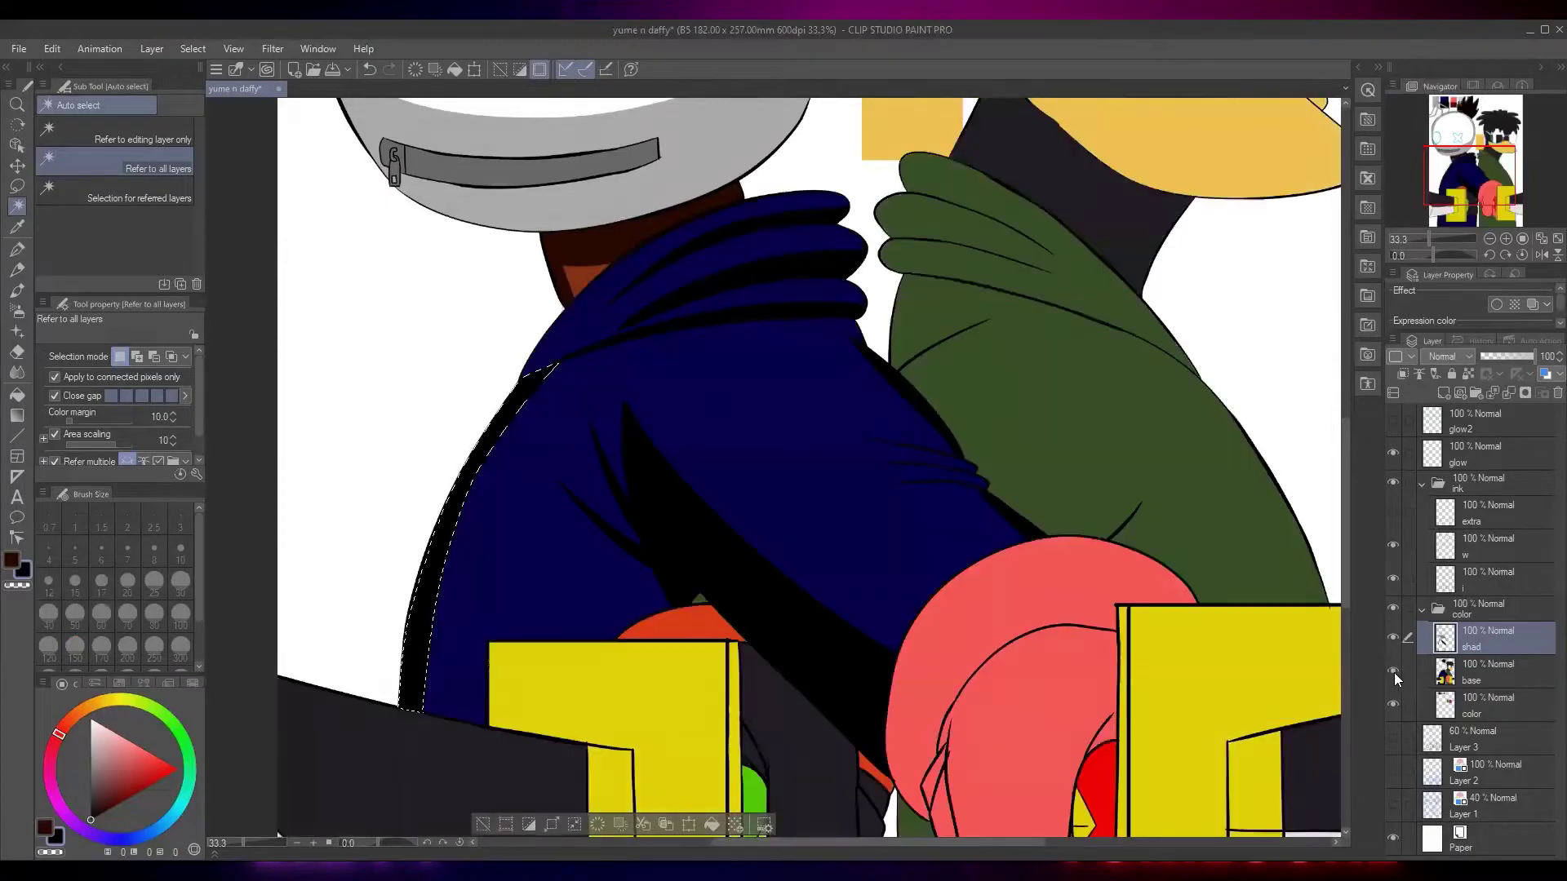
pyautogui.scroll(-1, 870, 541)
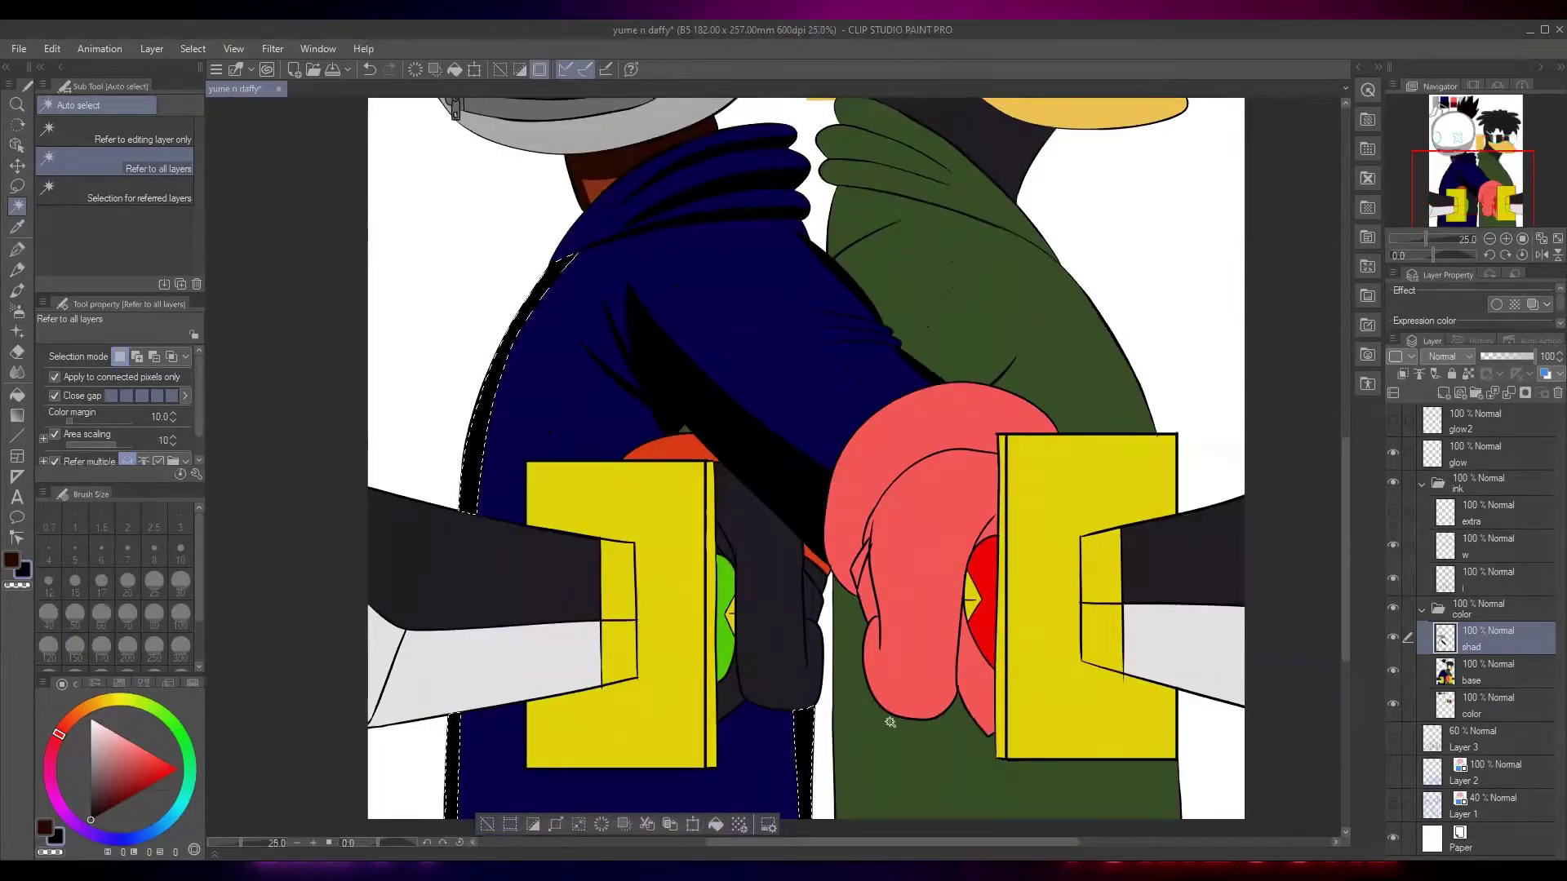
pyautogui.scroll(-1, 889, 722)
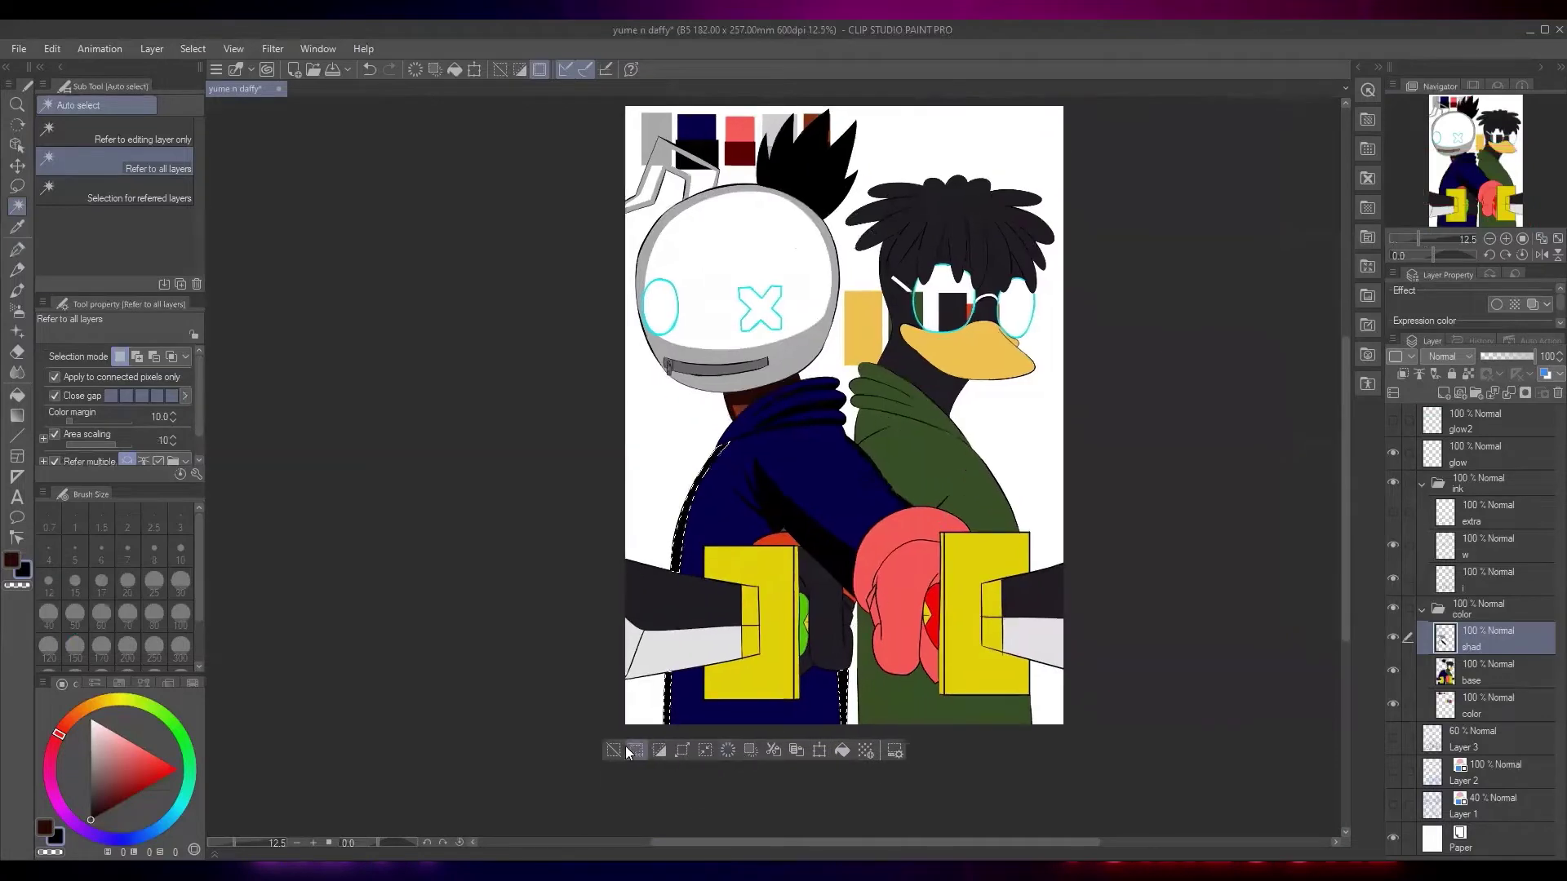
pyautogui.click(630, 749)
# Sample the dark red palette swatch beneath the pink one as the shading colour
pyautogui.scroll(1, 851, 617)
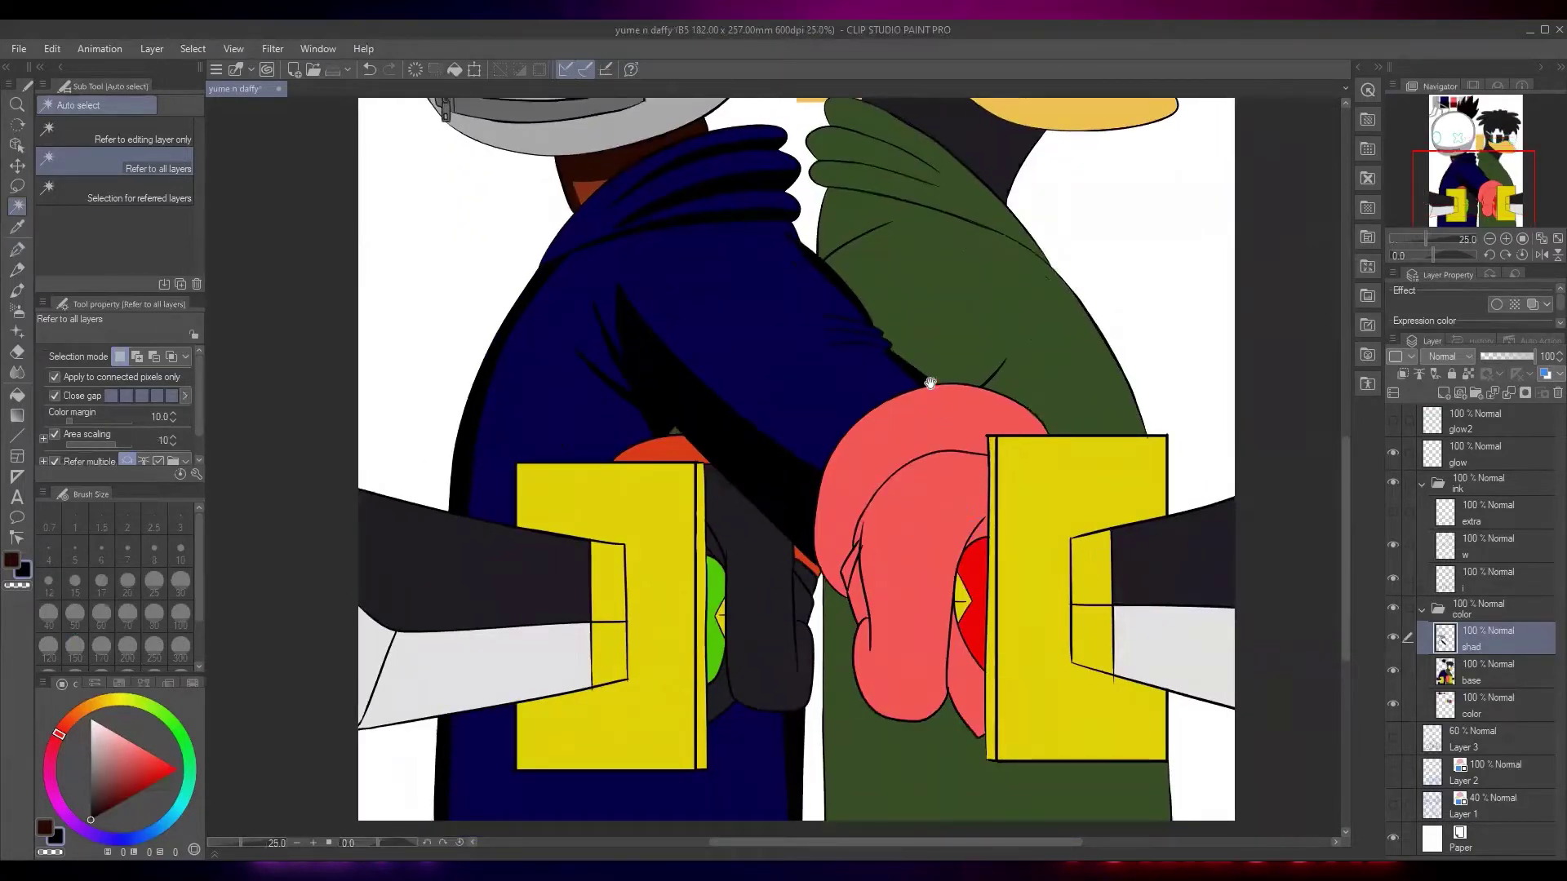
pyautogui.moveTo(899, 280); pyautogui.dragTo(995, 549)
pyautogui.press('i')
pyautogui.moveTo(941, 479); pyautogui.dragTo(795, 158)
# Select all regions of the pink hand and its cuff with Auto select referring to all layers
pyautogui.press('w')
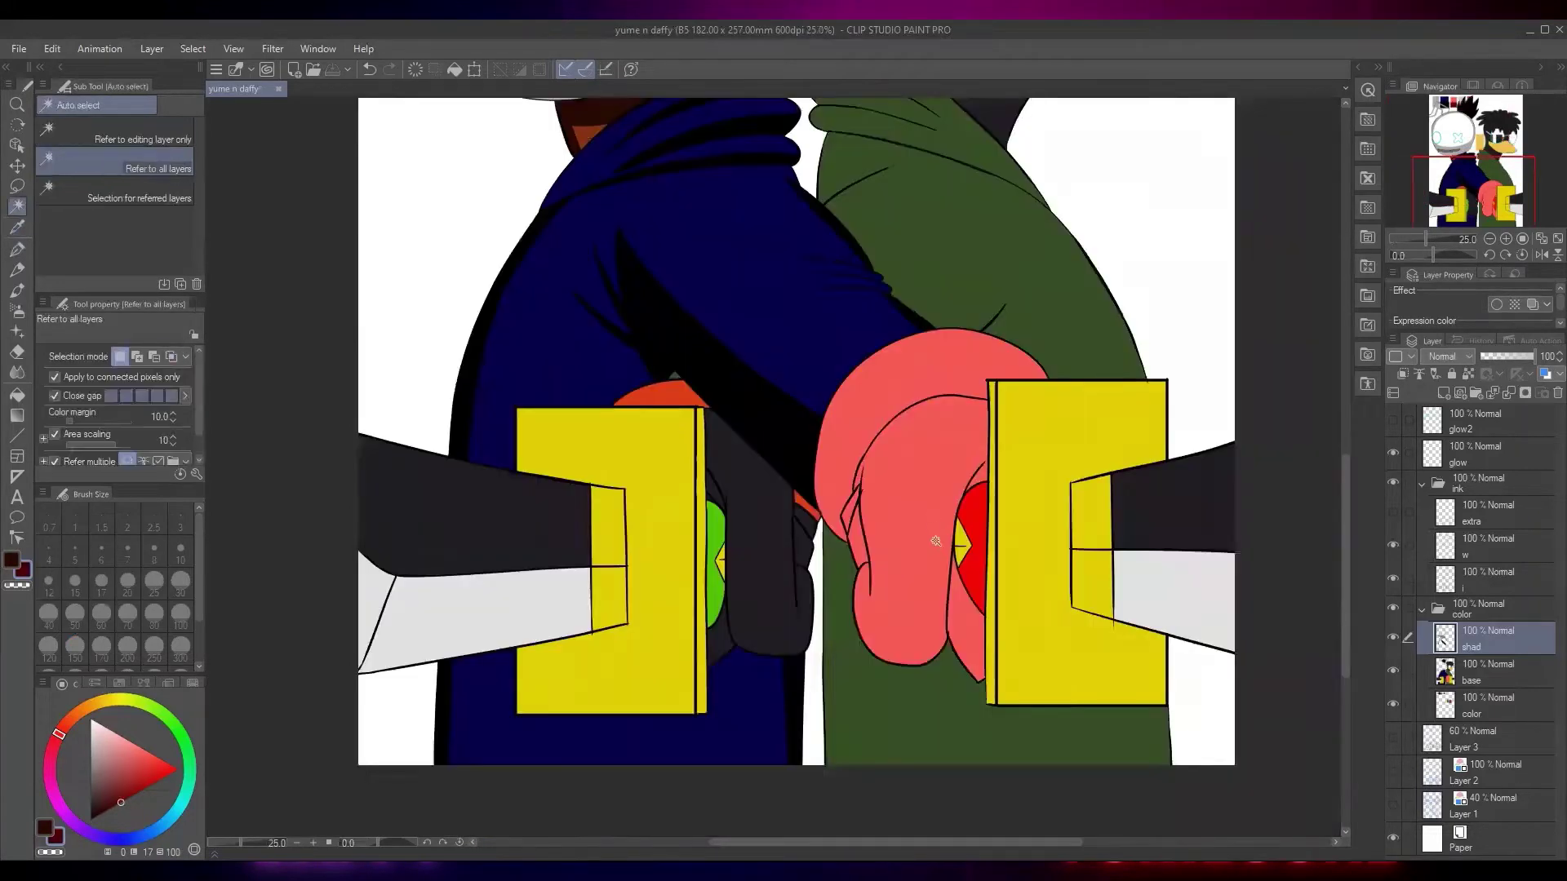
pyautogui.click(918, 530)
pyautogui.keyDown('shift'); pyautogui.click(971, 629); pyautogui.keyUp('shift')
pyautogui.keyDown('shift'); pyautogui.click(854, 547); pyautogui.keyUp('shift')
pyautogui.keyDown('shift'); pyautogui.click(851, 514); pyautogui.keyUp('shift')
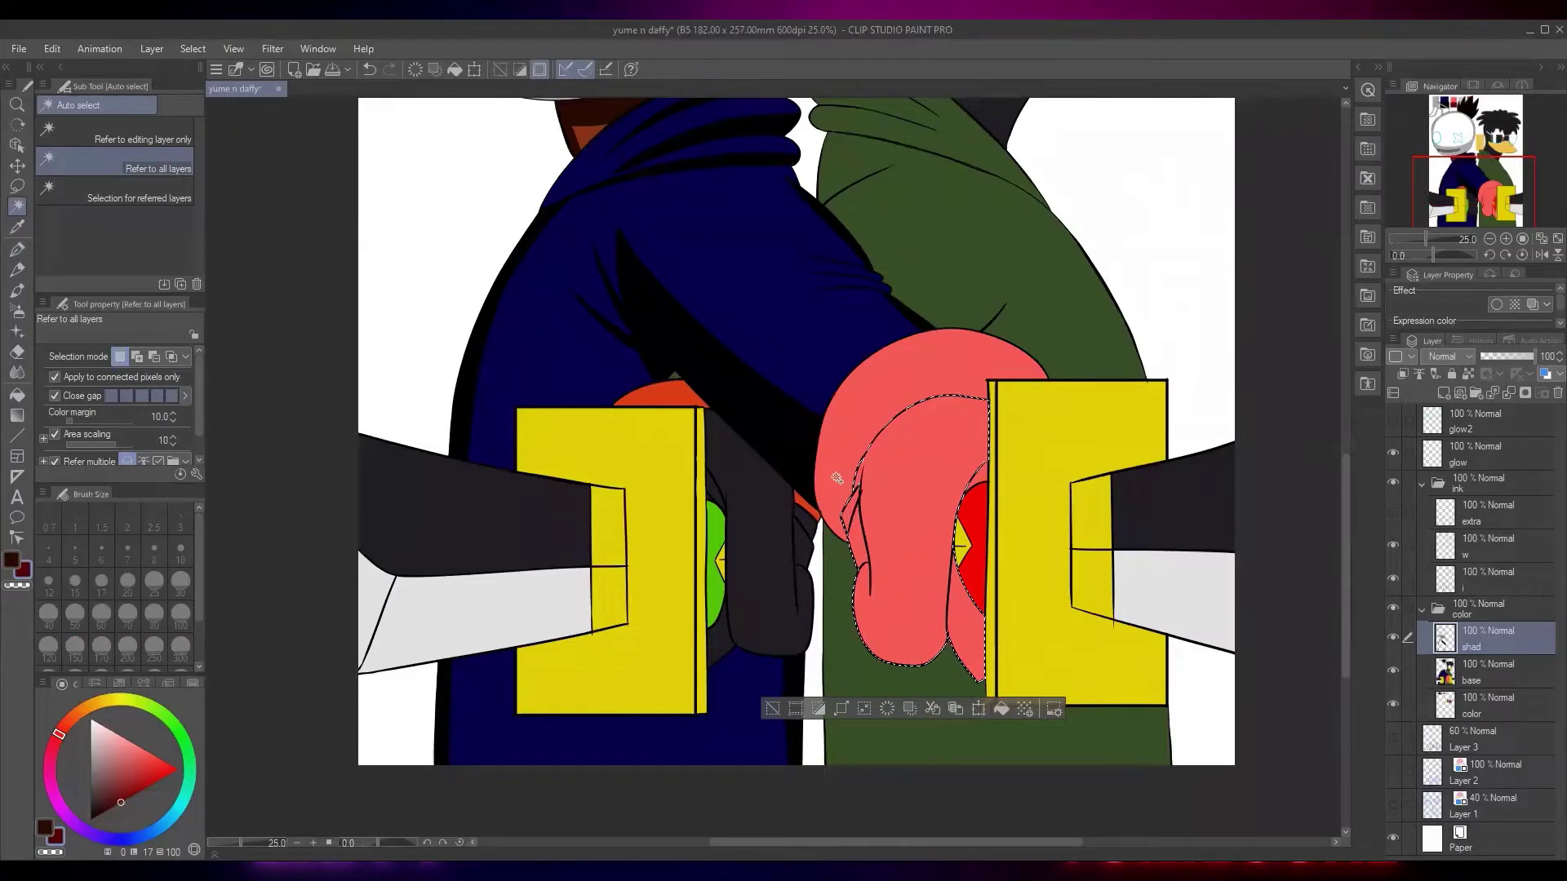
pyautogui.keyDown('shift'); pyautogui.click(840, 481); pyautogui.keyUp('shift')
pyautogui.moveTo(911, 420); pyautogui.dragTo(872, 350)
# Draw dark red shadow boundary curves across the pink fingers and cuff with the size 12 G-pen, and clear the selection
pyautogui.press('p')
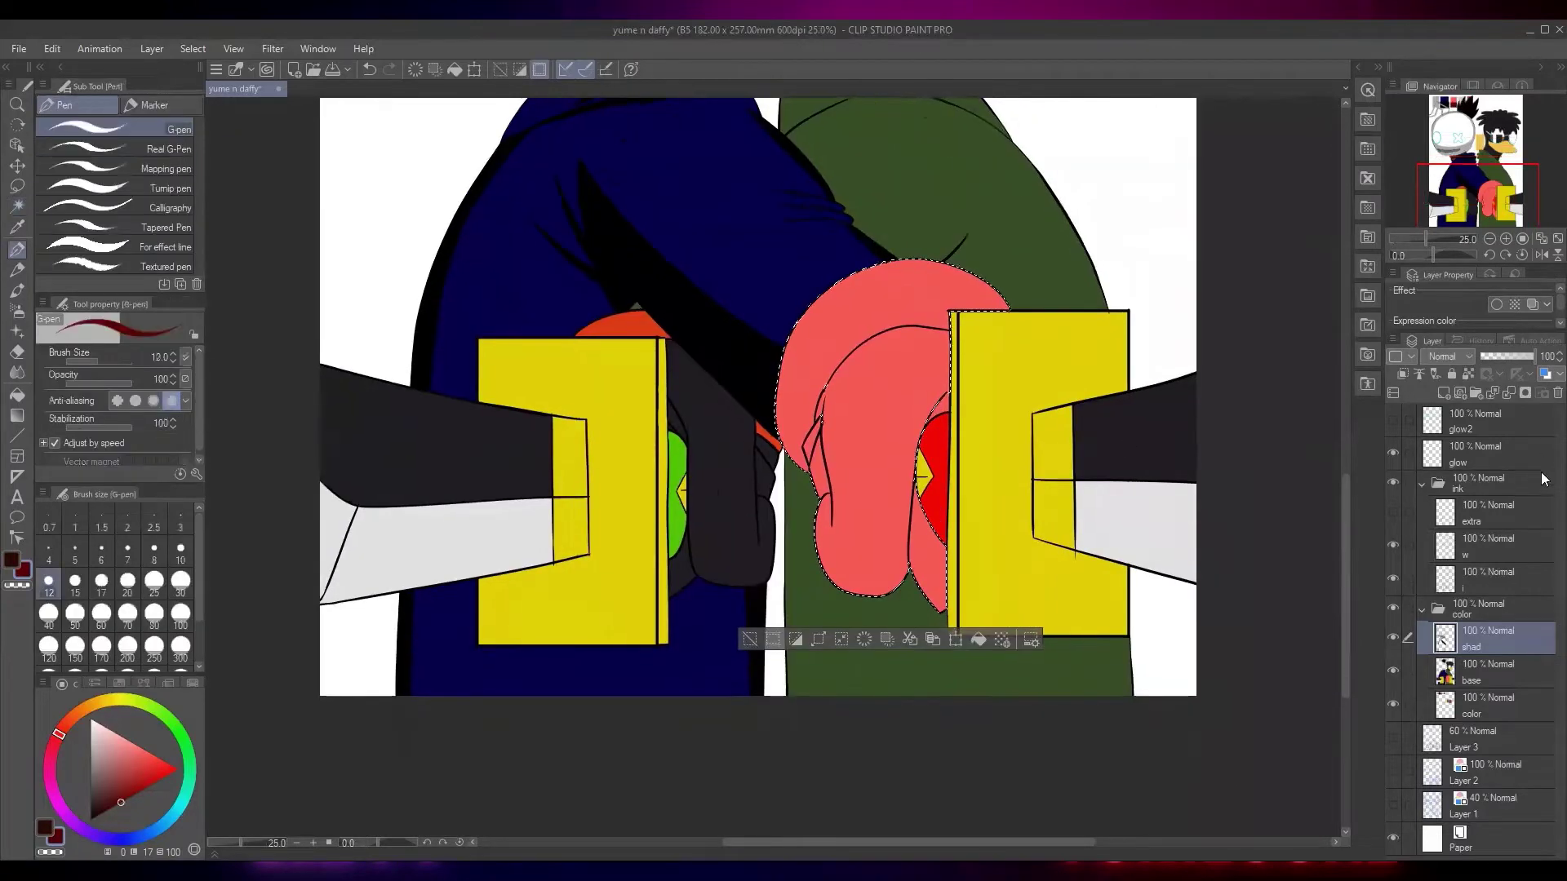
pyautogui.scroll(1, 895, 508)
pyautogui.scroll(1, 895, 508)
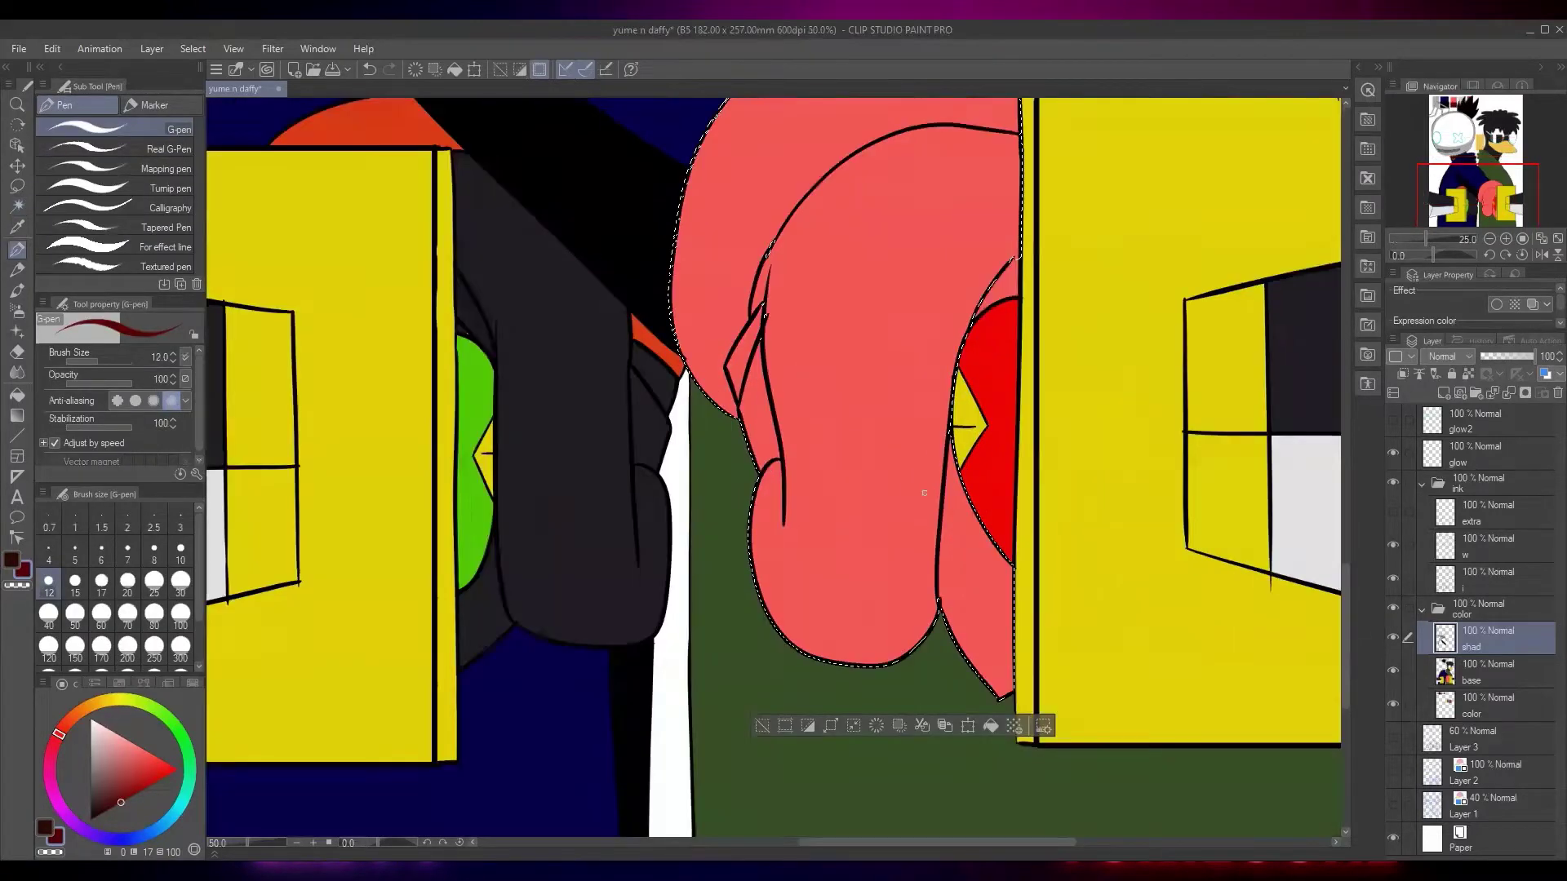
pyautogui.moveTo(1014, 489); pyautogui.dragTo(934, 394)
pyautogui.moveTo(860, 427); pyautogui.dragTo(902, 485)
pyautogui.moveTo(922, 255); pyautogui.dragTo(934, 465)
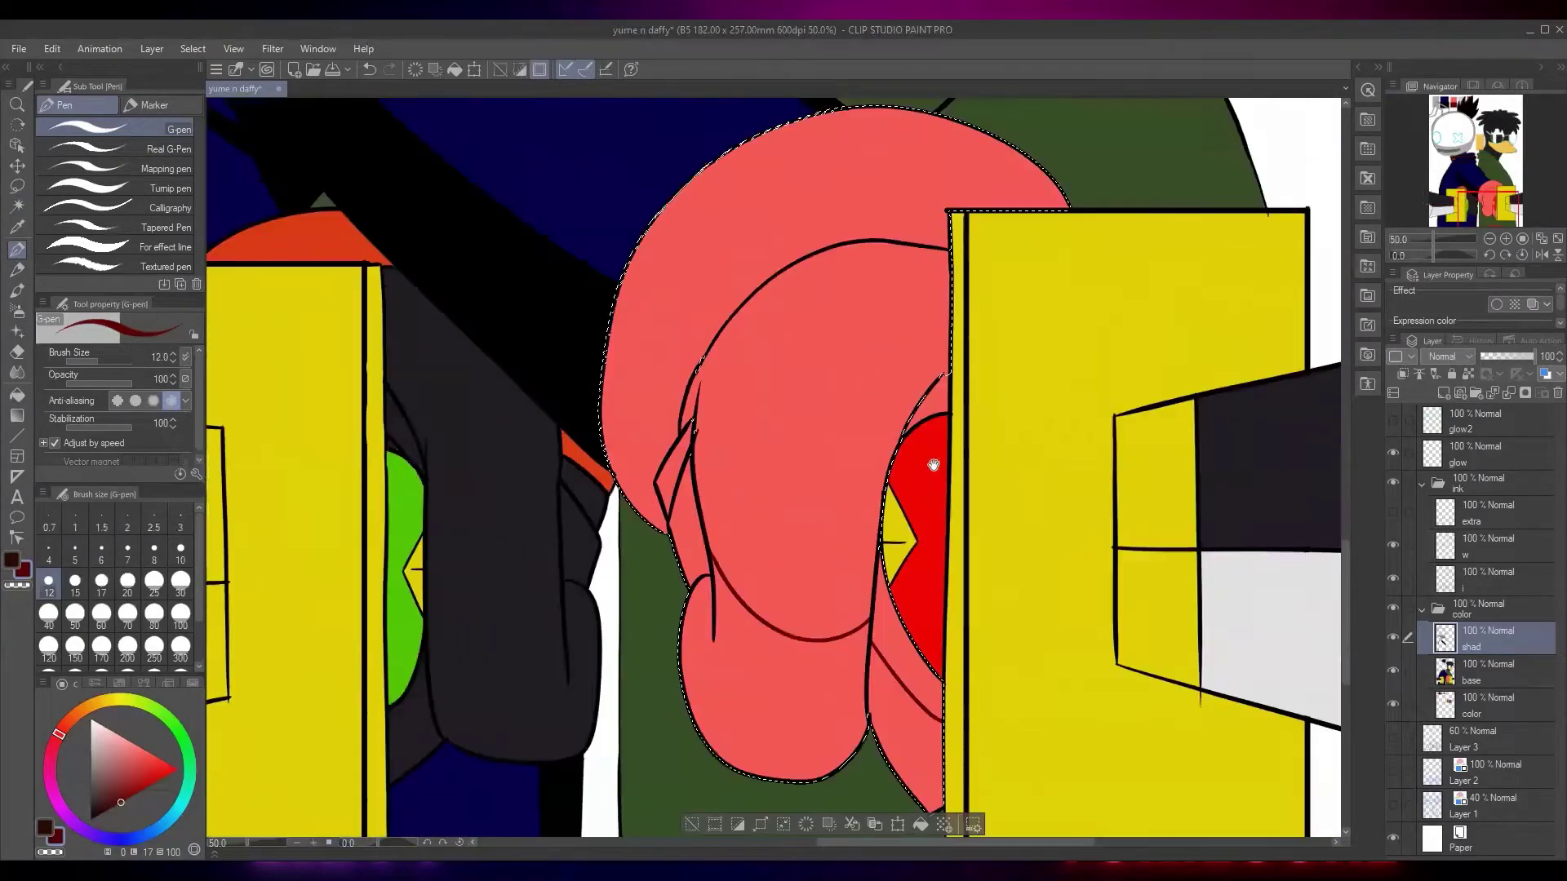
pyautogui.moveTo(913, 364); pyautogui.dragTo(952, 405)
pyautogui.moveTo(839, 442); pyautogui.dragTo(867, 417)
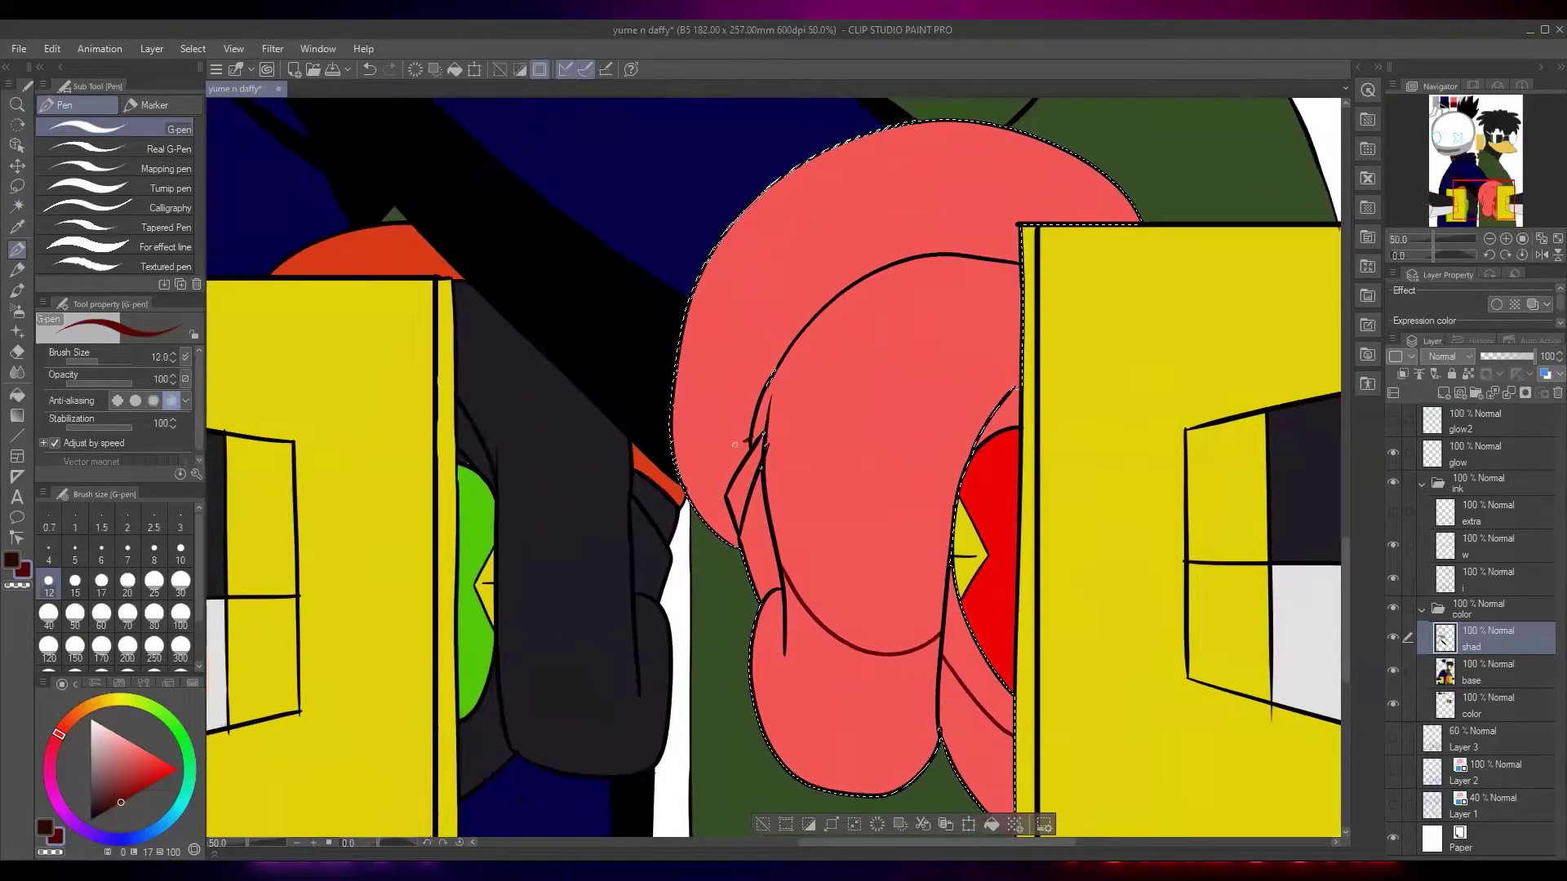
pyautogui.moveTo(668, 405); pyautogui.dragTo(665, 402)
pyautogui.moveTo(887, 555); pyautogui.dragTo(879, 462)
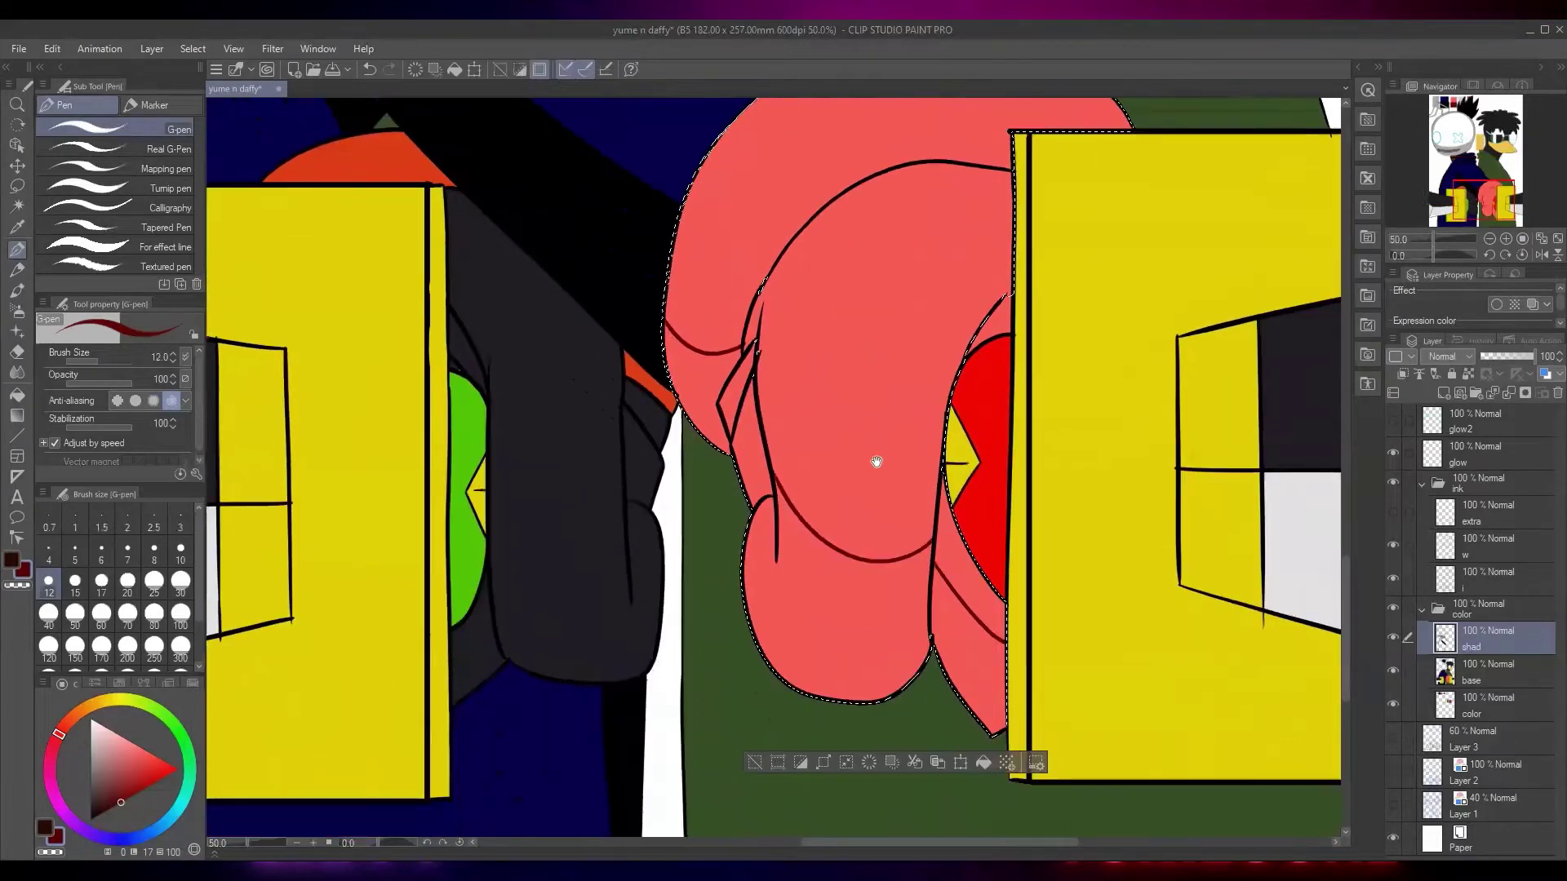
pyautogui.scroll(1, 865, 530)
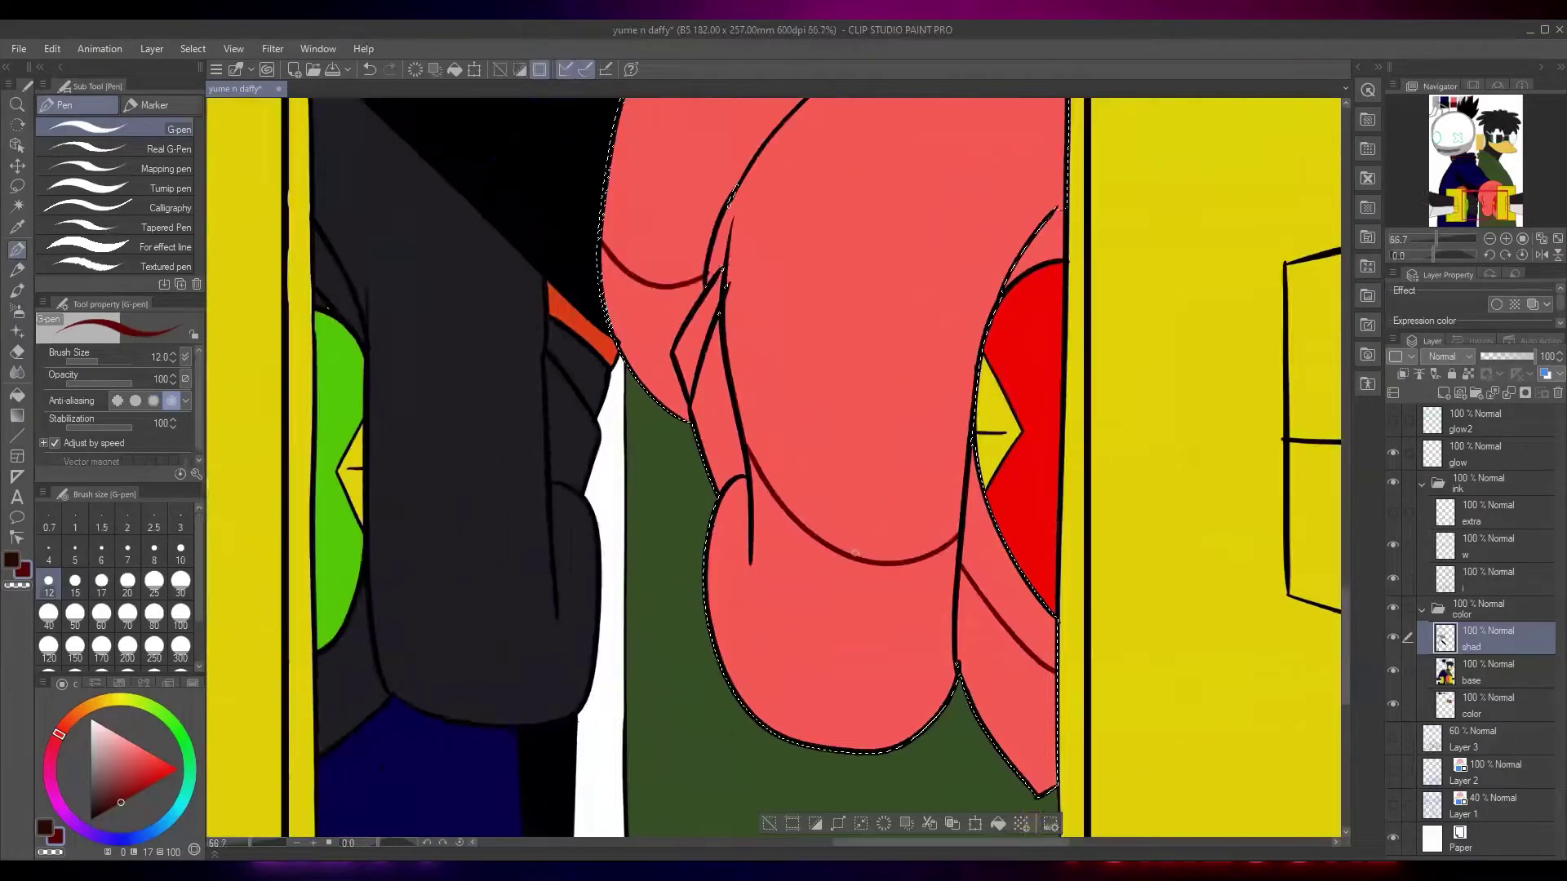
pyautogui.scroll(-1, 866, 522)
pyautogui.moveTo(887, 501); pyautogui.dragTo(840, 508)
pyautogui.click(710, 770)
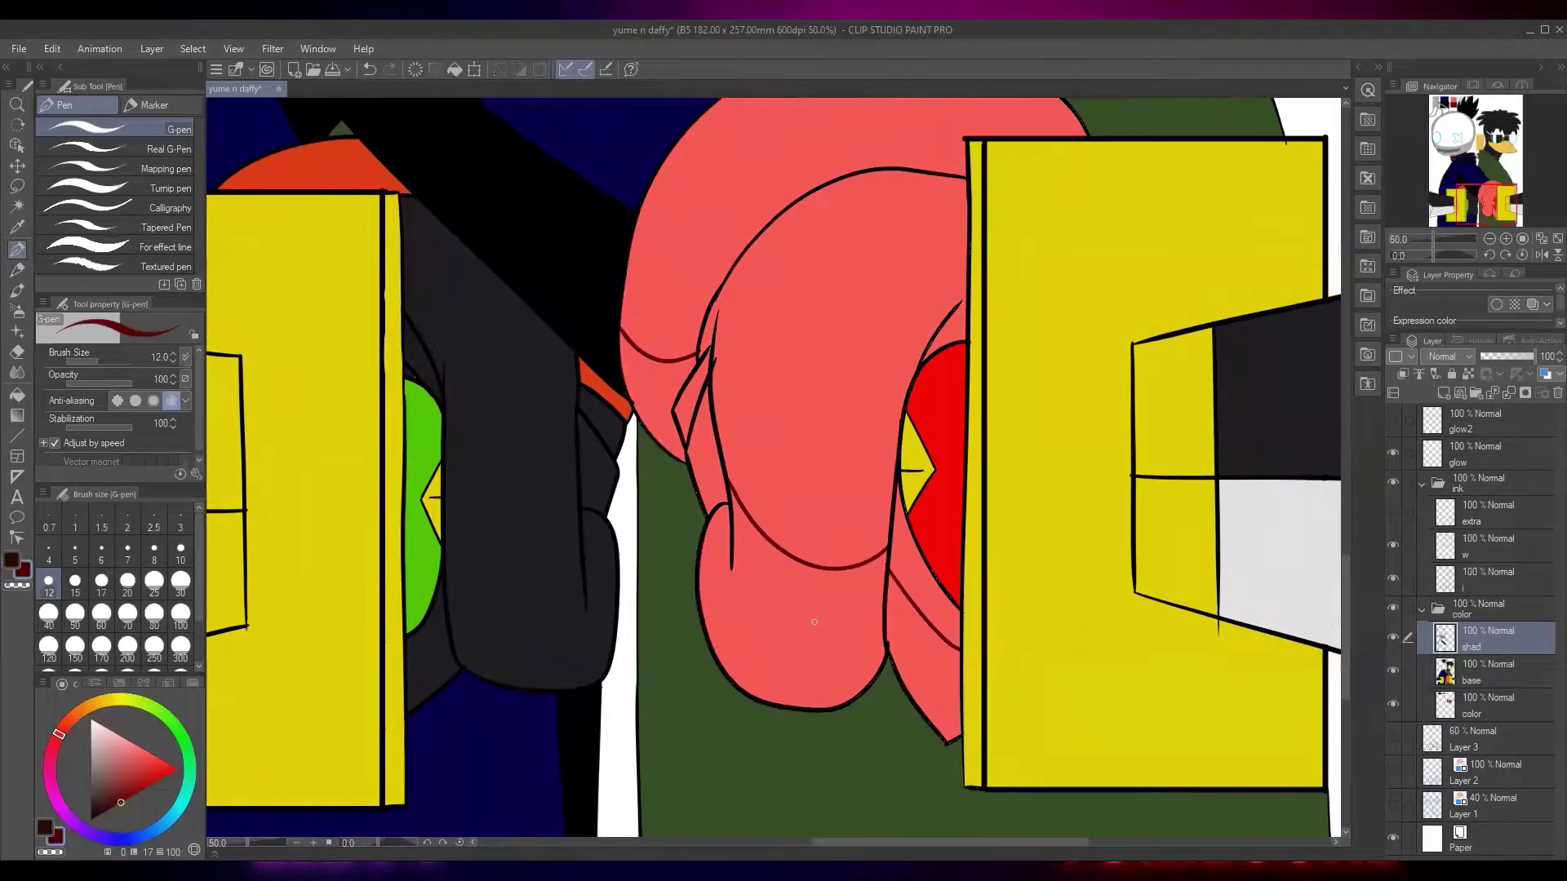
# Select the areas below the boundary curves on the pink hand, fill them with dark red, and clear the selection
pyautogui.press('w')
pyautogui.click(838, 625)
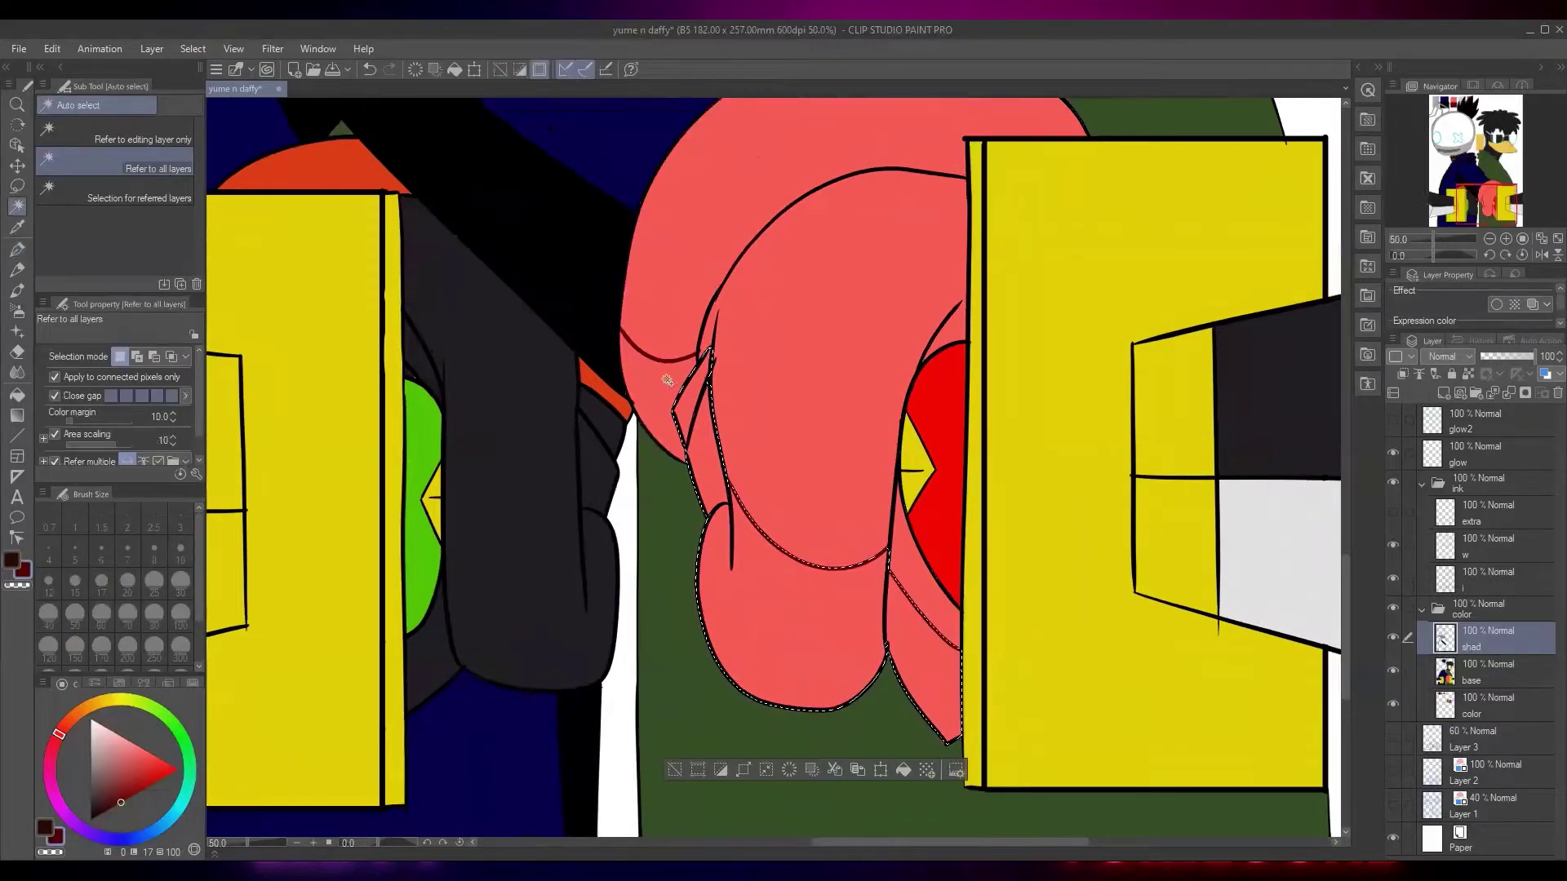
pyautogui.hotkey('alt', 'Delete')
pyautogui.moveTo(964, 390); pyautogui.dragTo(952, 351)
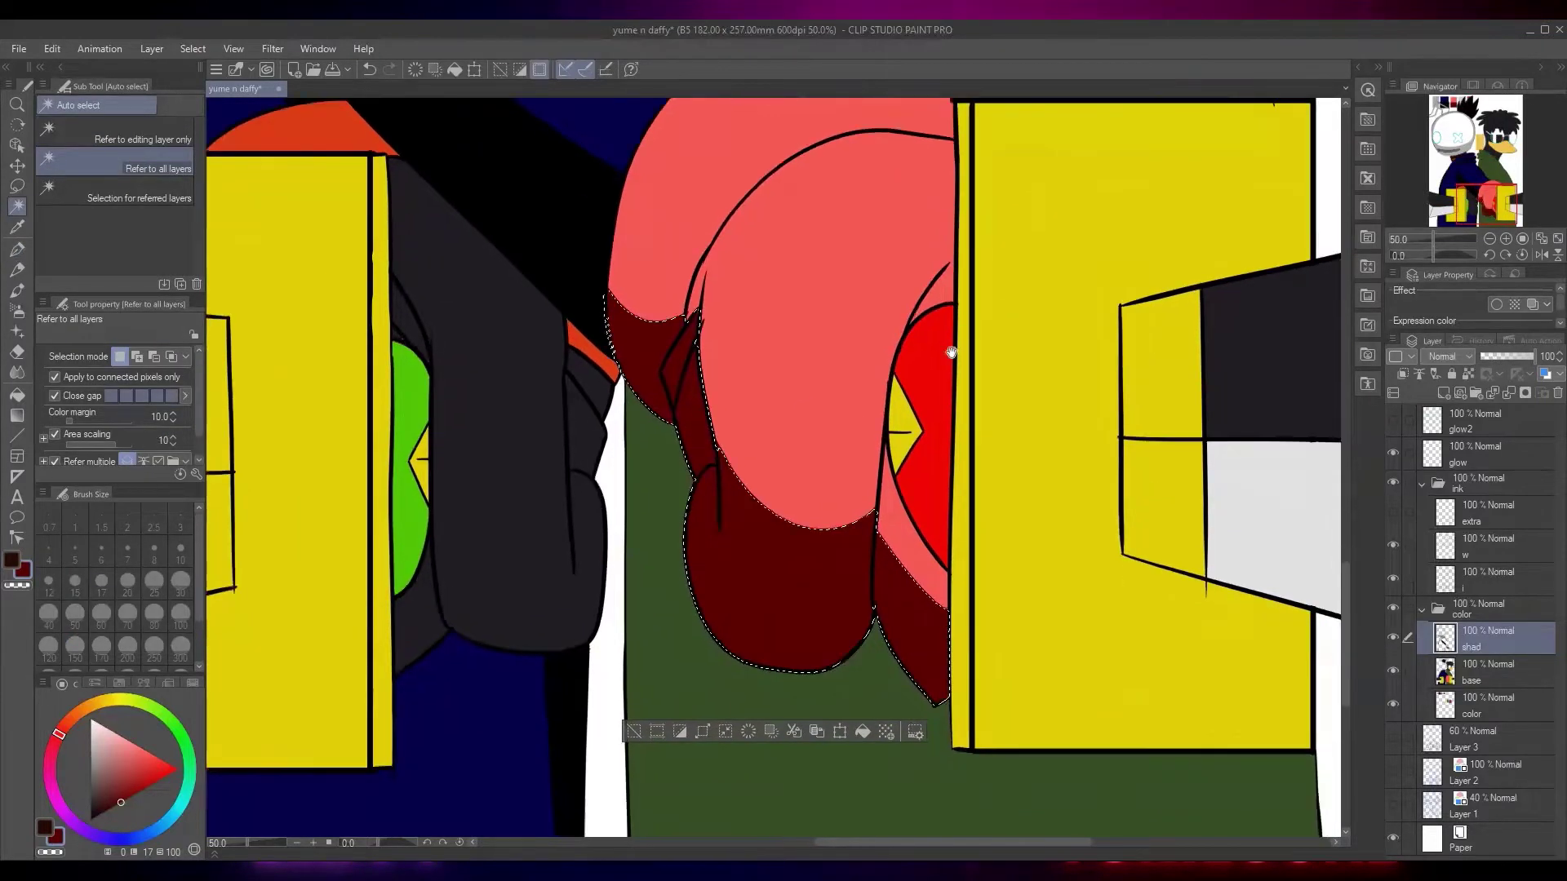
pyautogui.click(635, 732)
# Draw long curved dark red shadow lines along the sides of the pink hand, thumb and cuff with the G-pen
pyautogui.moveTo(841, 532); pyautogui.dragTo(817, 585)
pyautogui.press('p')
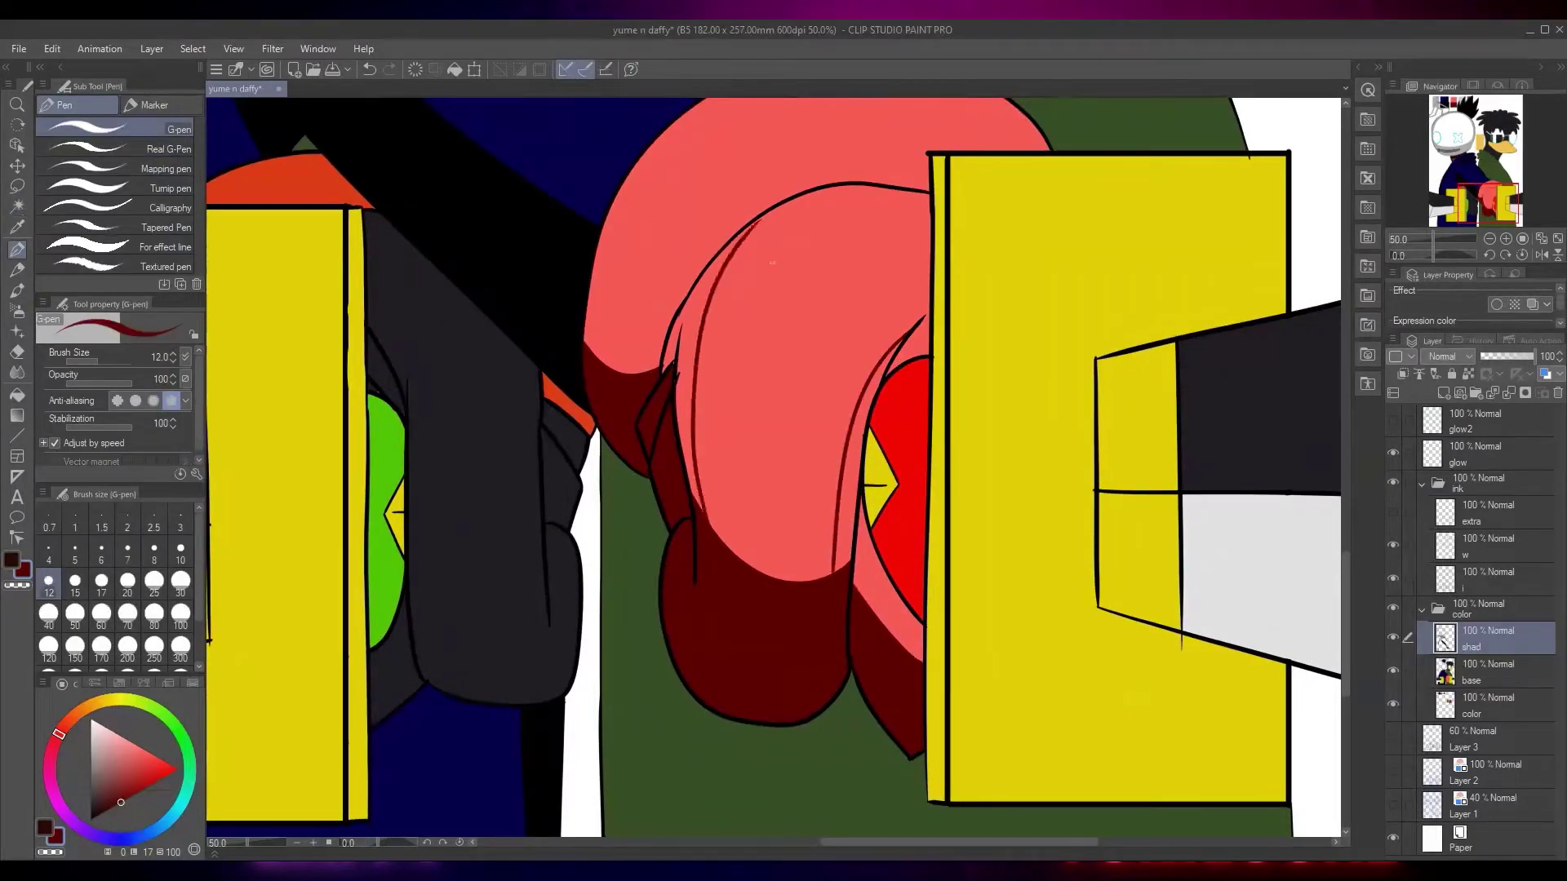
pyautogui.scroll(3, 752, 231)
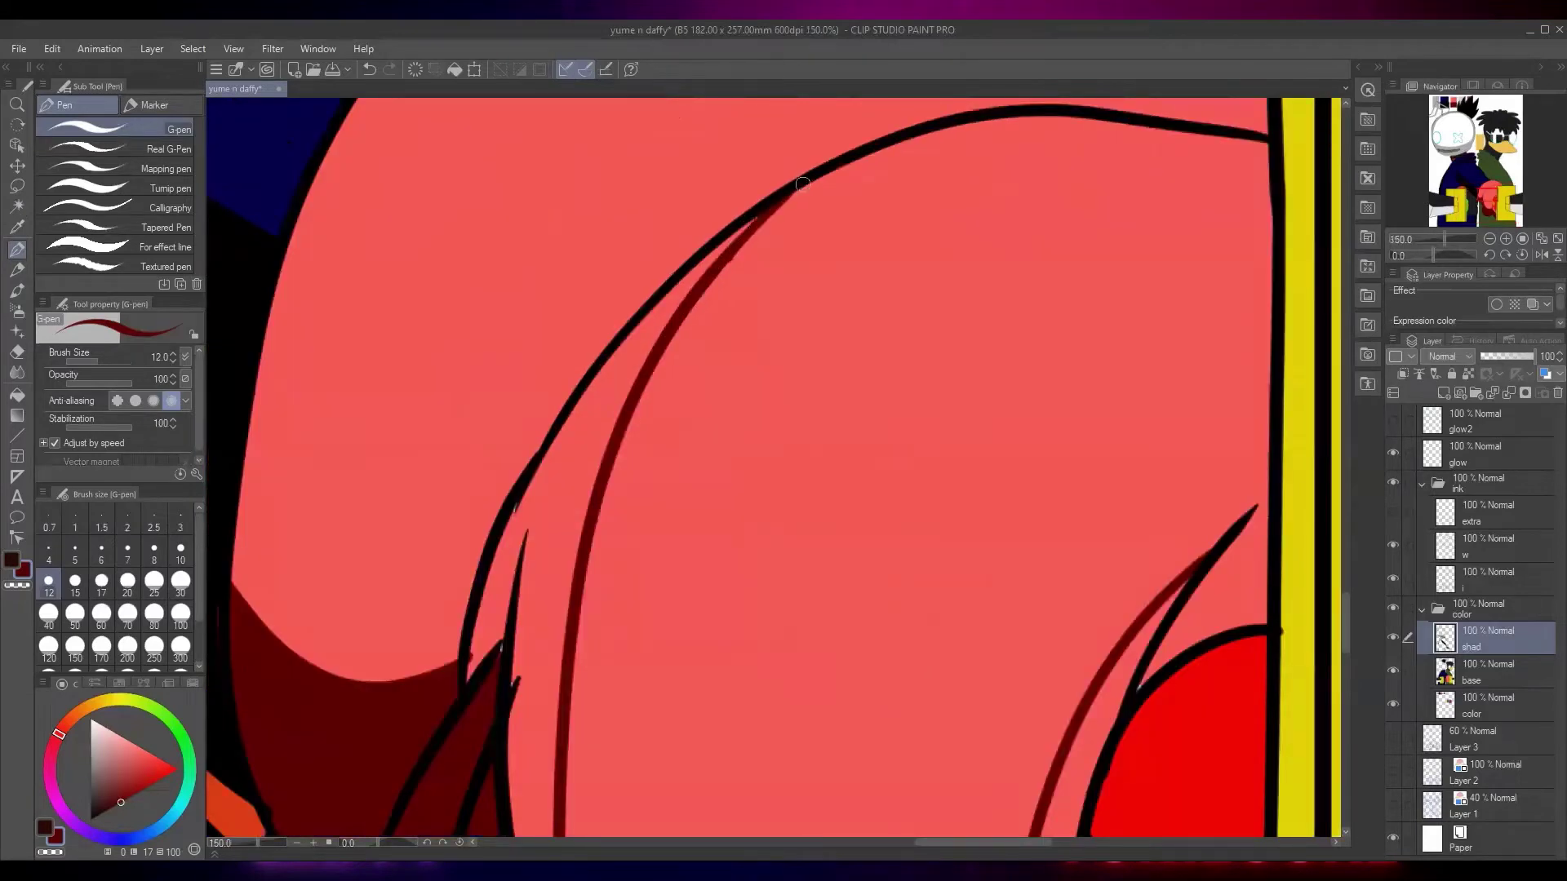
pyautogui.moveTo(618, 624)
pyautogui.mouseDown()
pyautogui.moveTo(607, 481)
pyautogui.moveTo(656, 281)
pyautogui.moveTo(735, 153)
pyautogui.mouseUp()
pyautogui.moveTo(688, 455); pyautogui.dragTo(802, 192)
pyautogui.scroll(2, 702, 342)
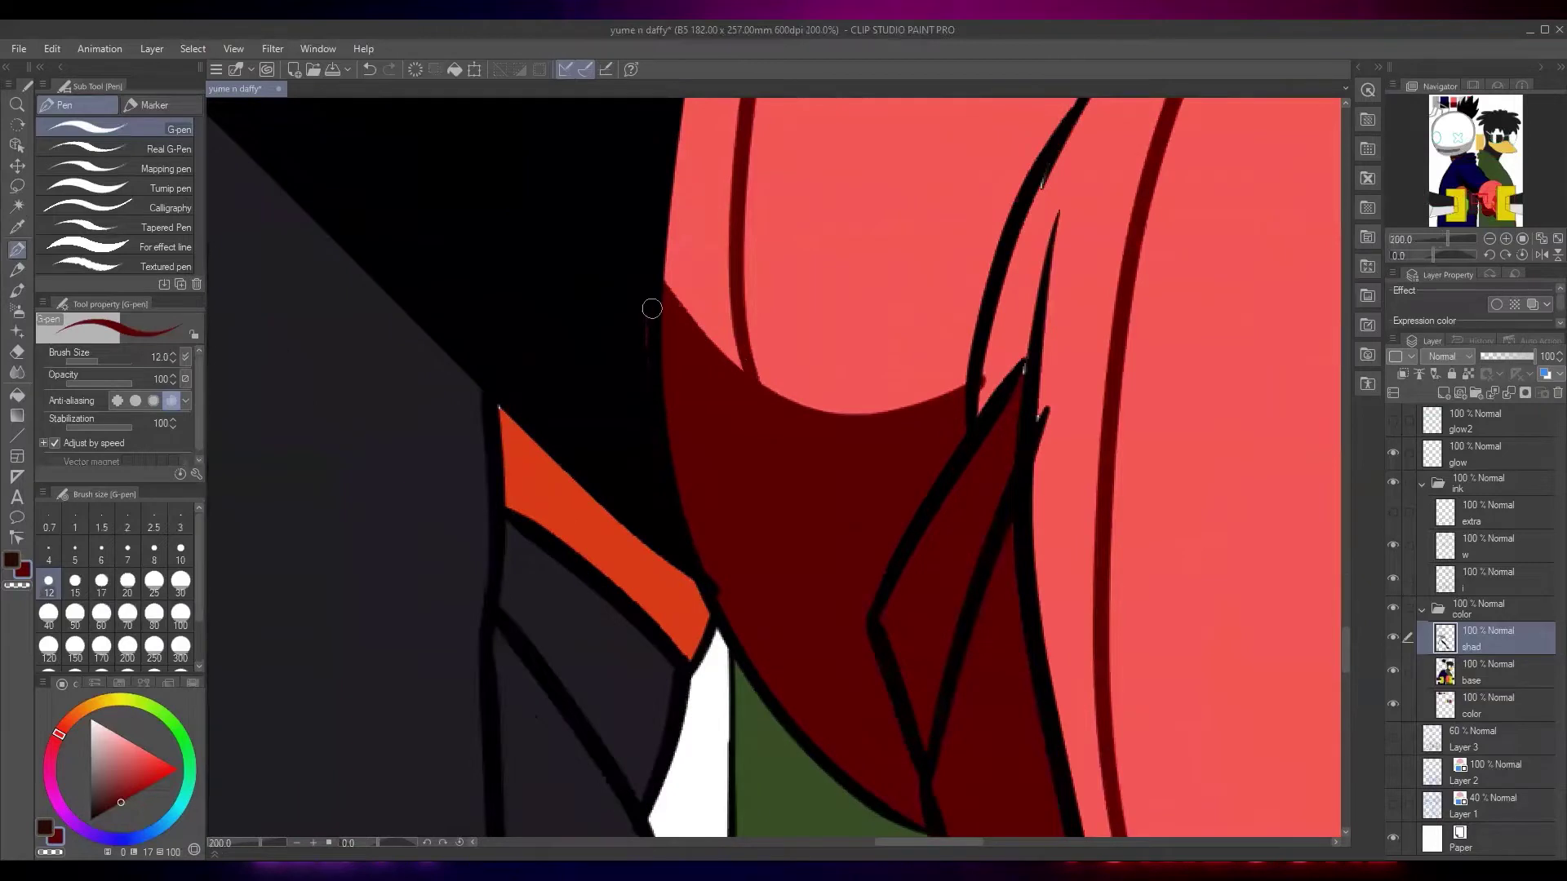
pyautogui.press('m')
pyautogui.moveTo(660, 270)
pyautogui.mouseDown()
pyautogui.moveTo(664, 524)
pyautogui.moveTo(654, 168)
pyautogui.mouseUp()
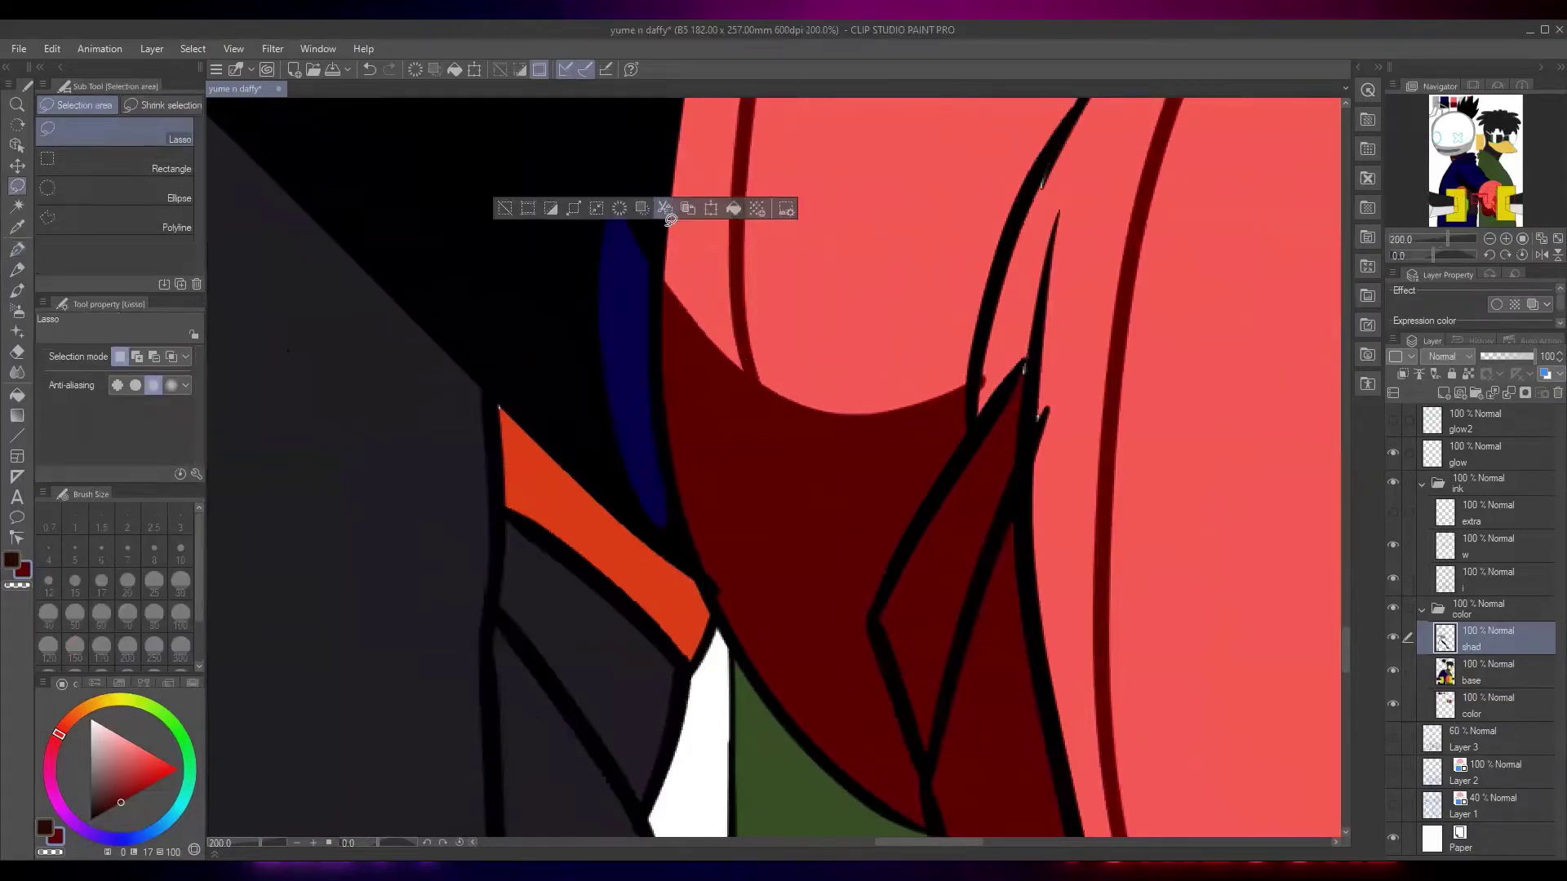
pyautogui.hotkey('ctrl', 'z')
pyautogui.hotkey('ctrl', 'd')
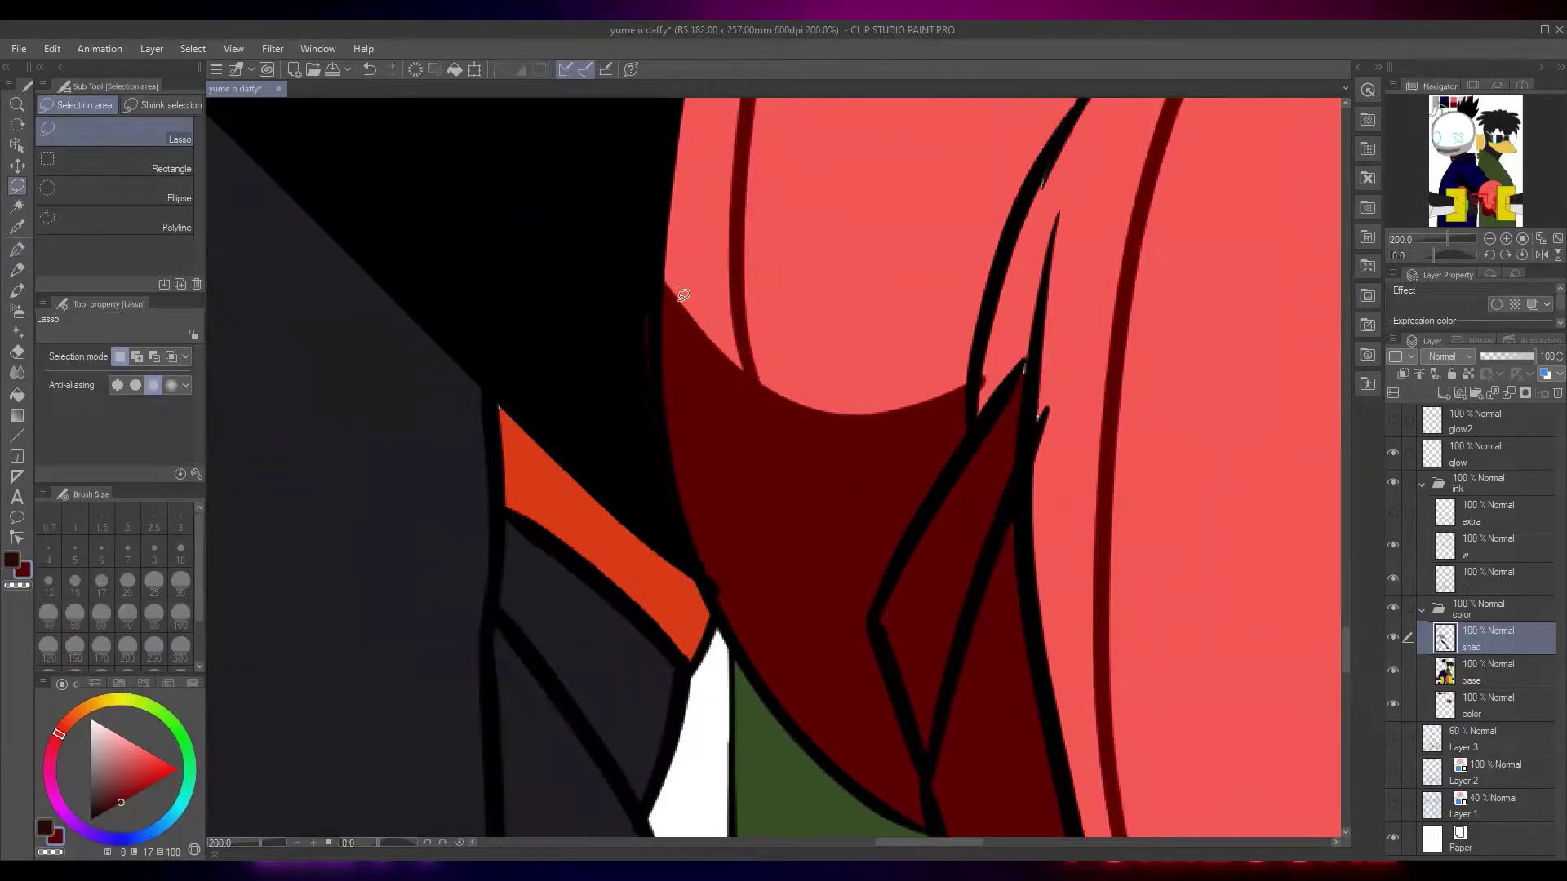
# Lasso the stray dark red stroke in the sleeve's black shadow, cover it with sampled black, and clear the selection
pyautogui.moveTo(680, 506)
pyautogui.mouseDown()
pyautogui.moveTo(683, 557)
pyautogui.moveTo(604, 292)
pyautogui.moveTo(650, 266)
pyautogui.moveTo(662, 306)
pyautogui.mouseUp()
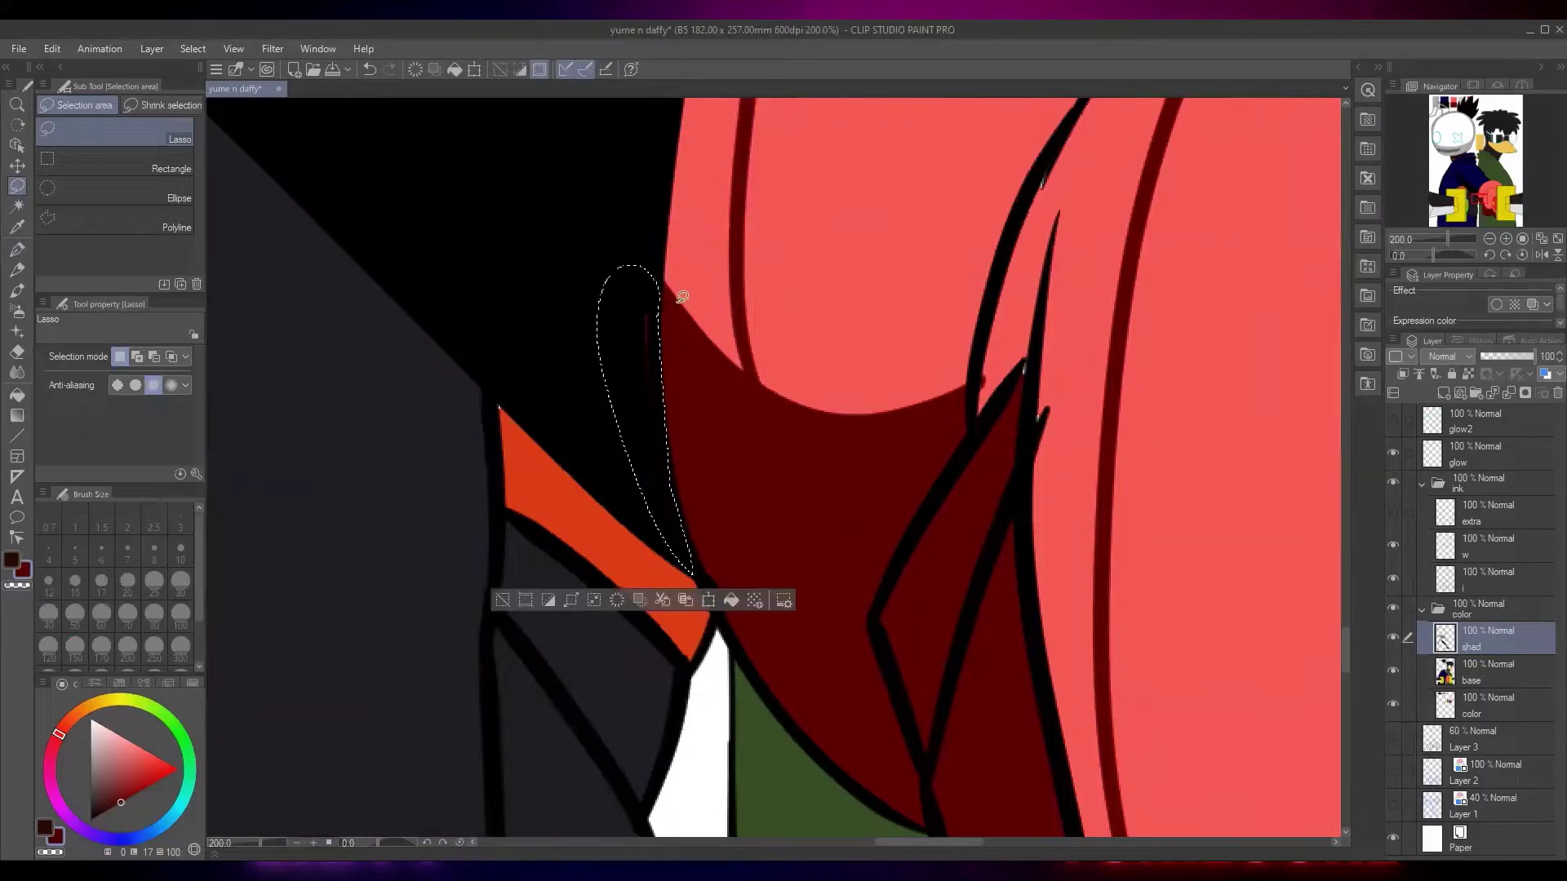
pyautogui.press('i')
pyautogui.click(627, 231)
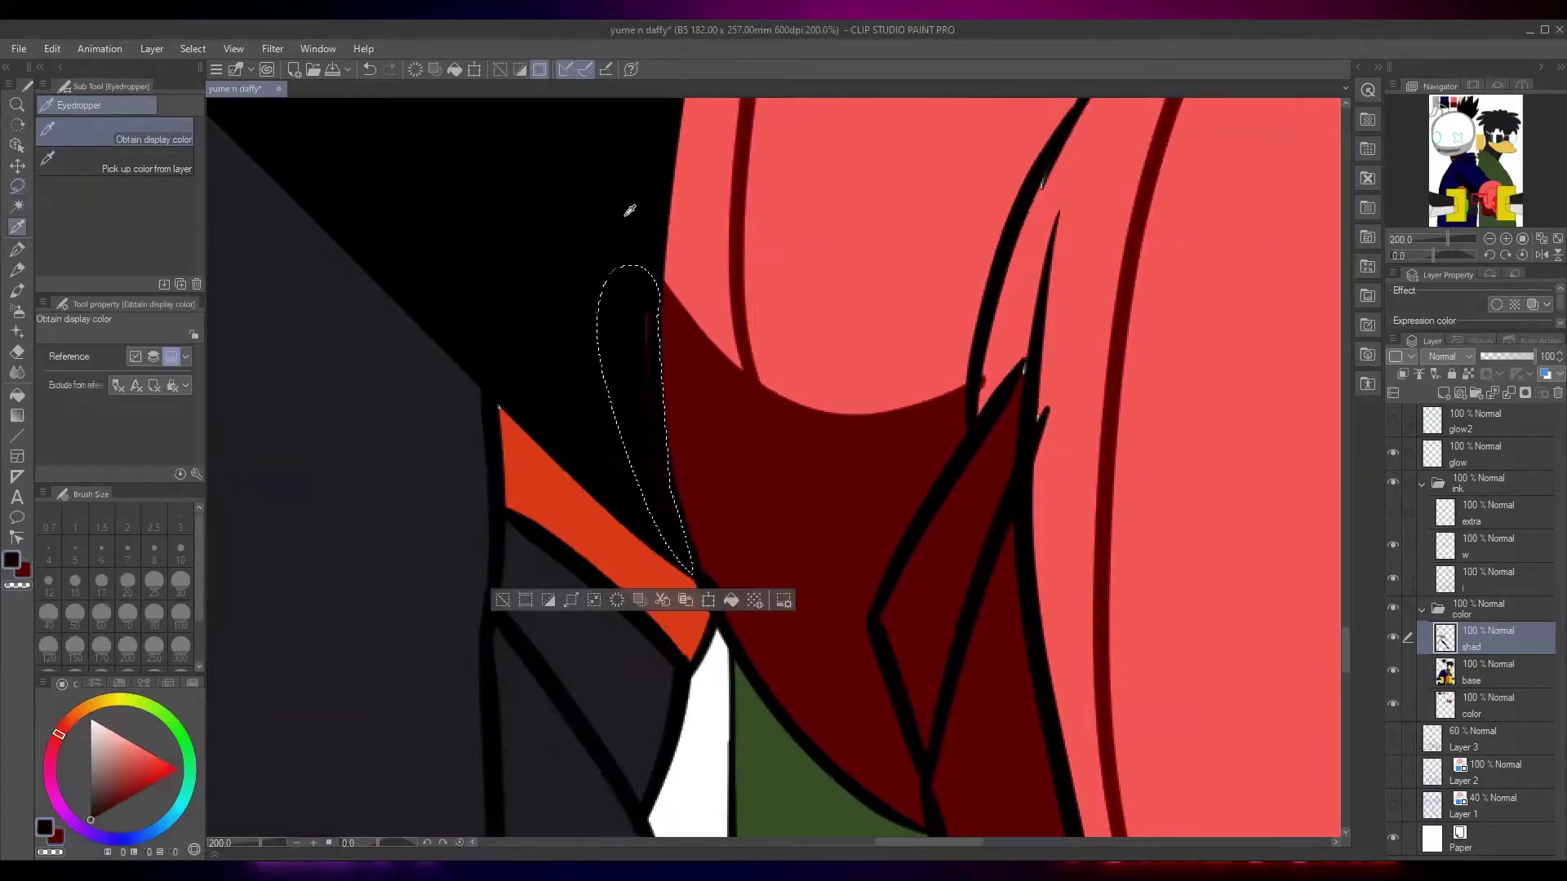
pyautogui.press('m')
pyautogui.hotkey('ctrl', 'd')
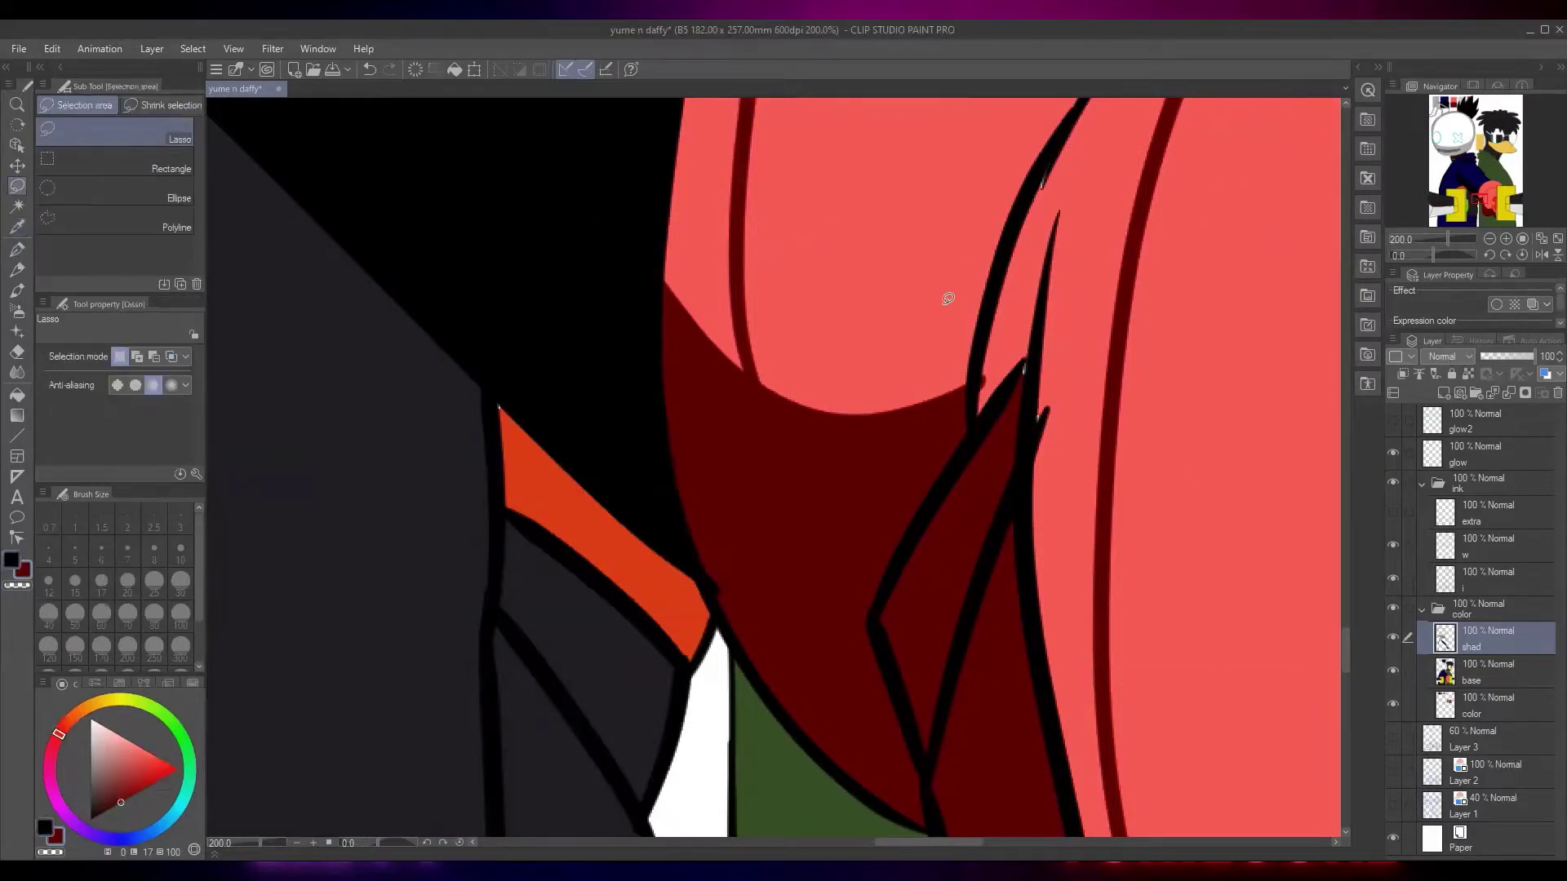
# Select the narrow strips outside the curved lines on the pink hand, fill them with dark red, and clear the selection
pyautogui.scroll(-4, 944, 297)
pyautogui.moveTo(1092, 379); pyautogui.dragTo(783, 545)
pyautogui.press('w')
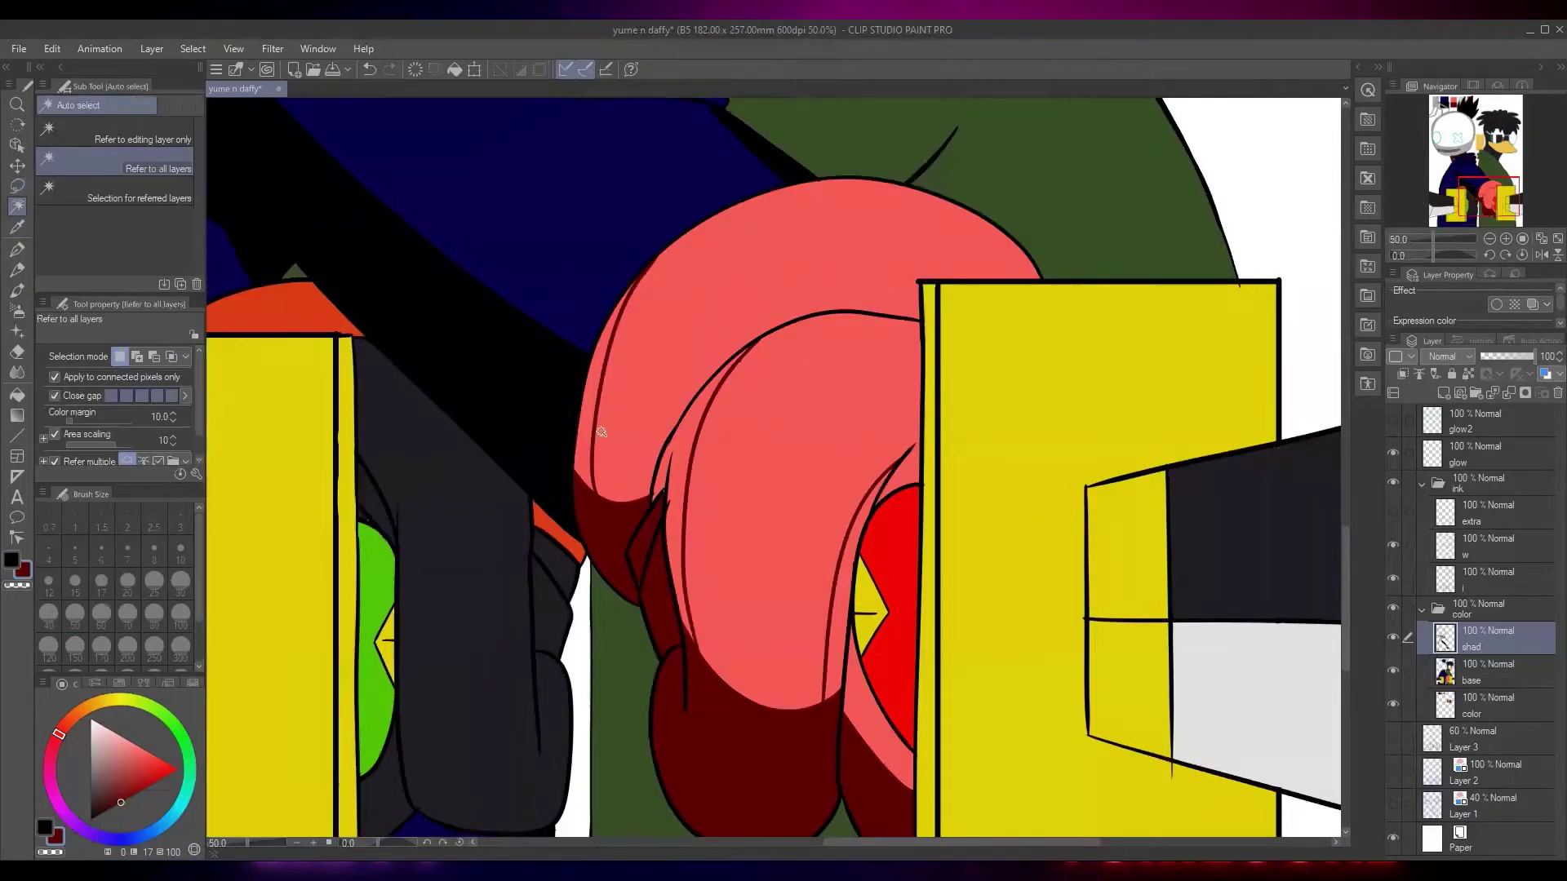
pyautogui.click(593, 452)
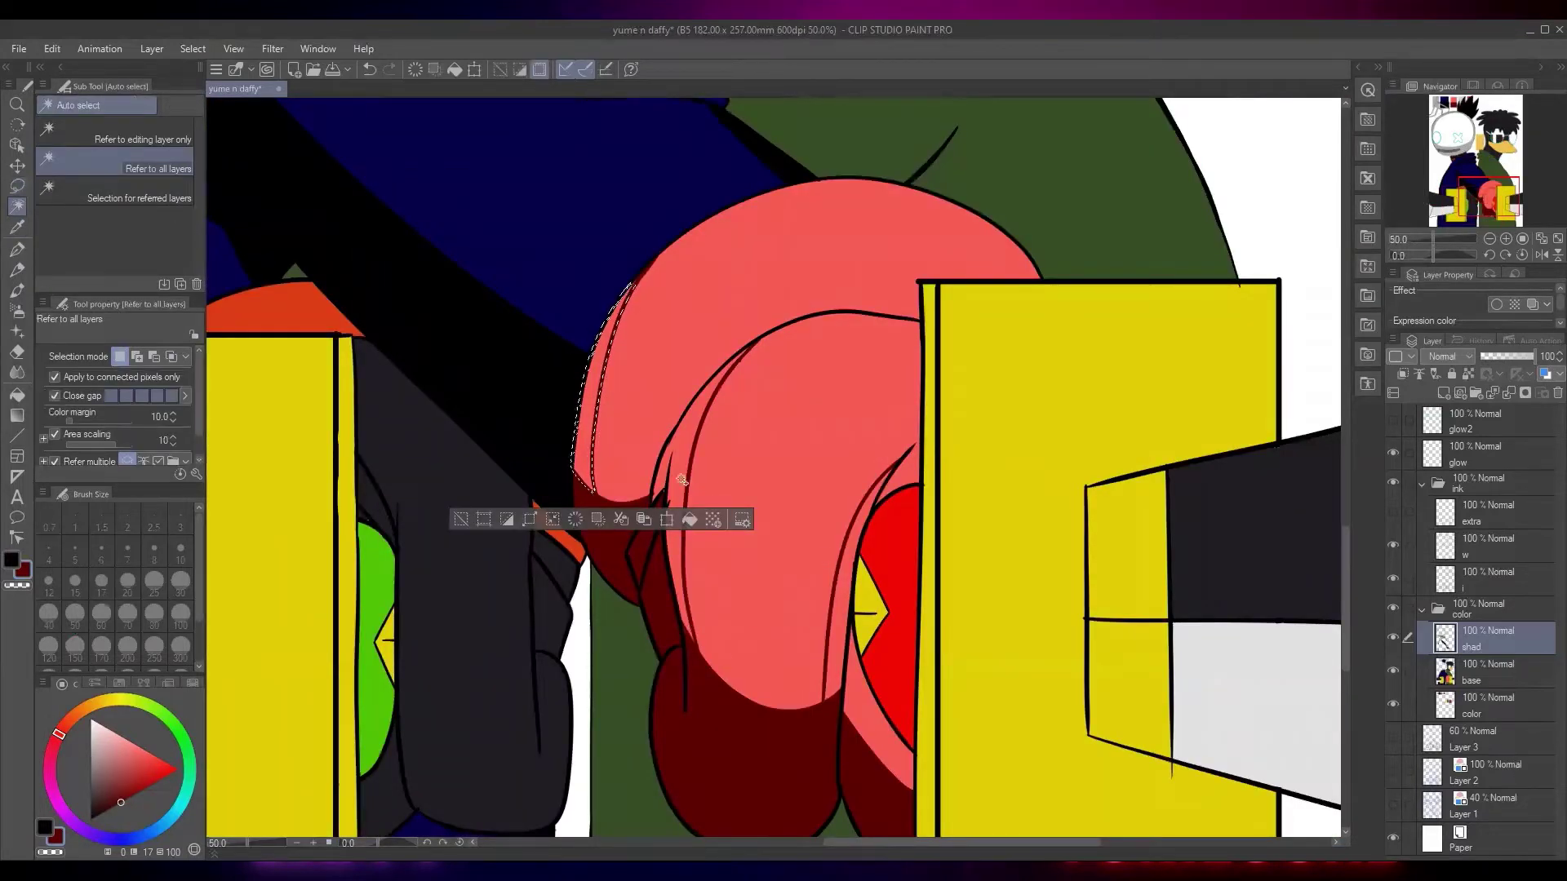
pyautogui.keyDown('shift'); pyautogui.click(688, 458); pyautogui.keyUp('shift')
pyautogui.hotkey('alt', 'Delete')
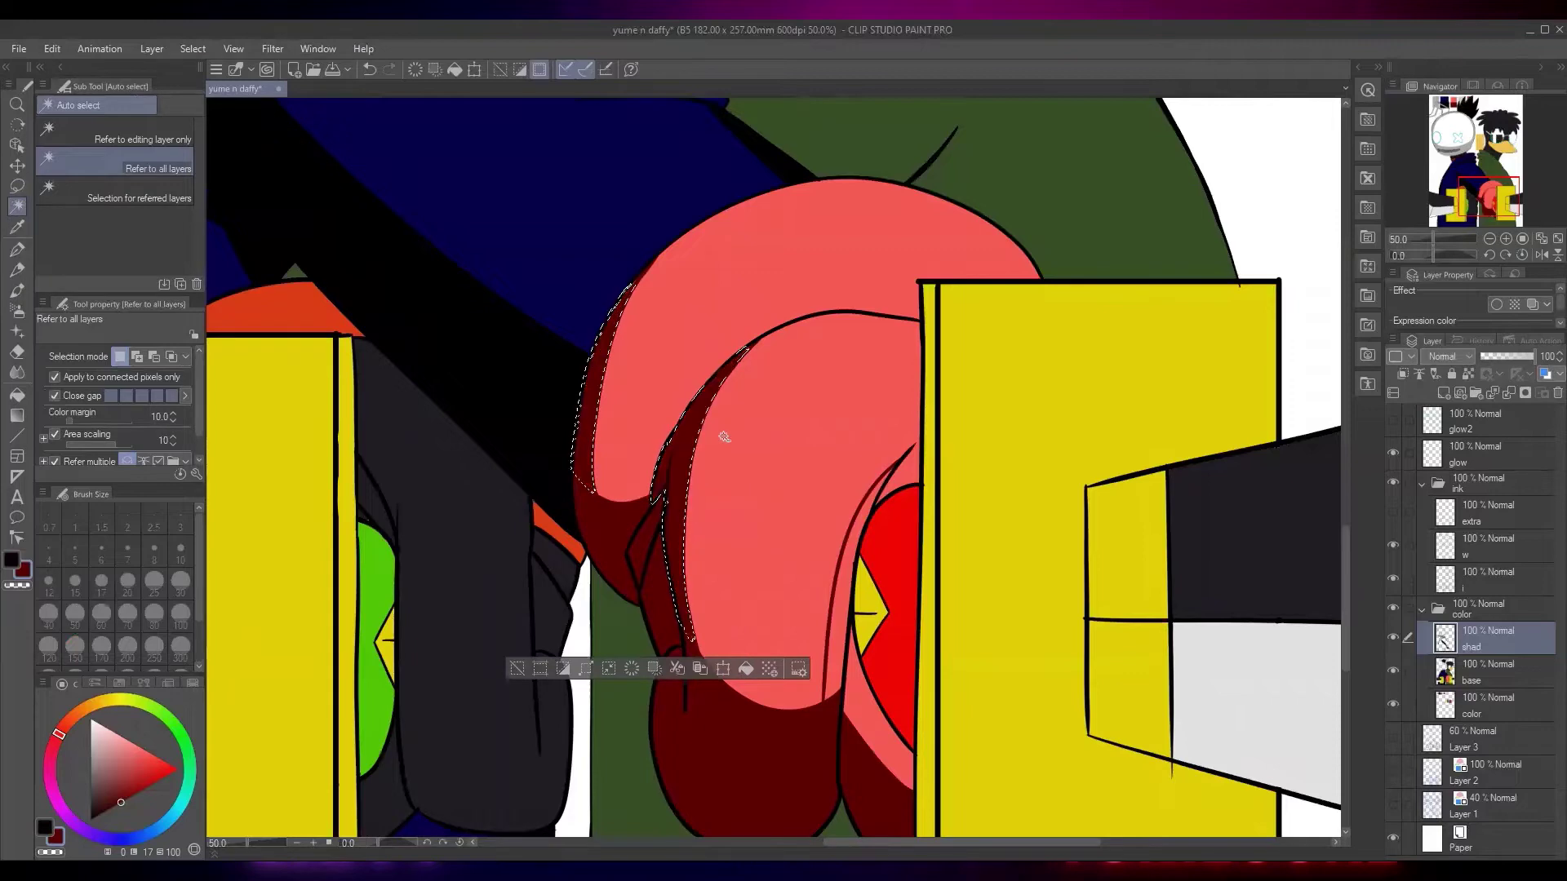
pyautogui.moveTo(877, 370)
pyautogui.mouseDown()
pyautogui.moveTo(869, 317)
pyautogui.moveTo(829, 318)
pyautogui.moveTo(816, 297)
pyautogui.mouseUp()
pyautogui.click(833, 579)
pyautogui.hotkey('alt', 'Delete')
pyautogui.hotkey('ctrl', 'd')
# Touch up the dark red shadow areas along the pink hand's ink lines with the size 12 G-pen
pyautogui.press('m')
pyautogui.scroll(1, 833, 344)
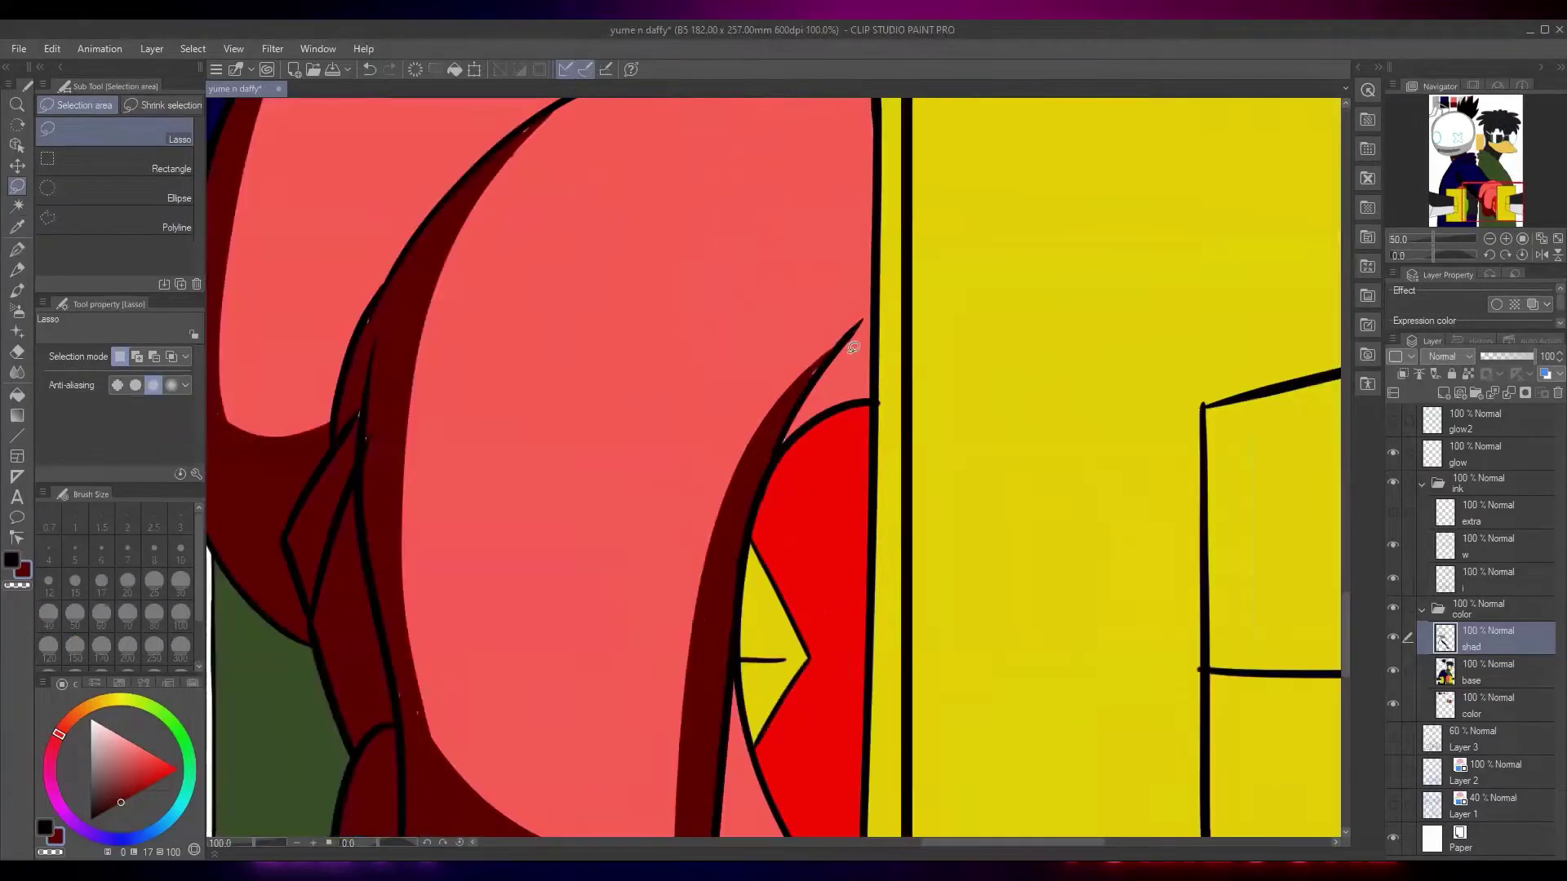
pyautogui.press('p')
pyautogui.moveTo(653, 567); pyautogui.dragTo(923, 403)
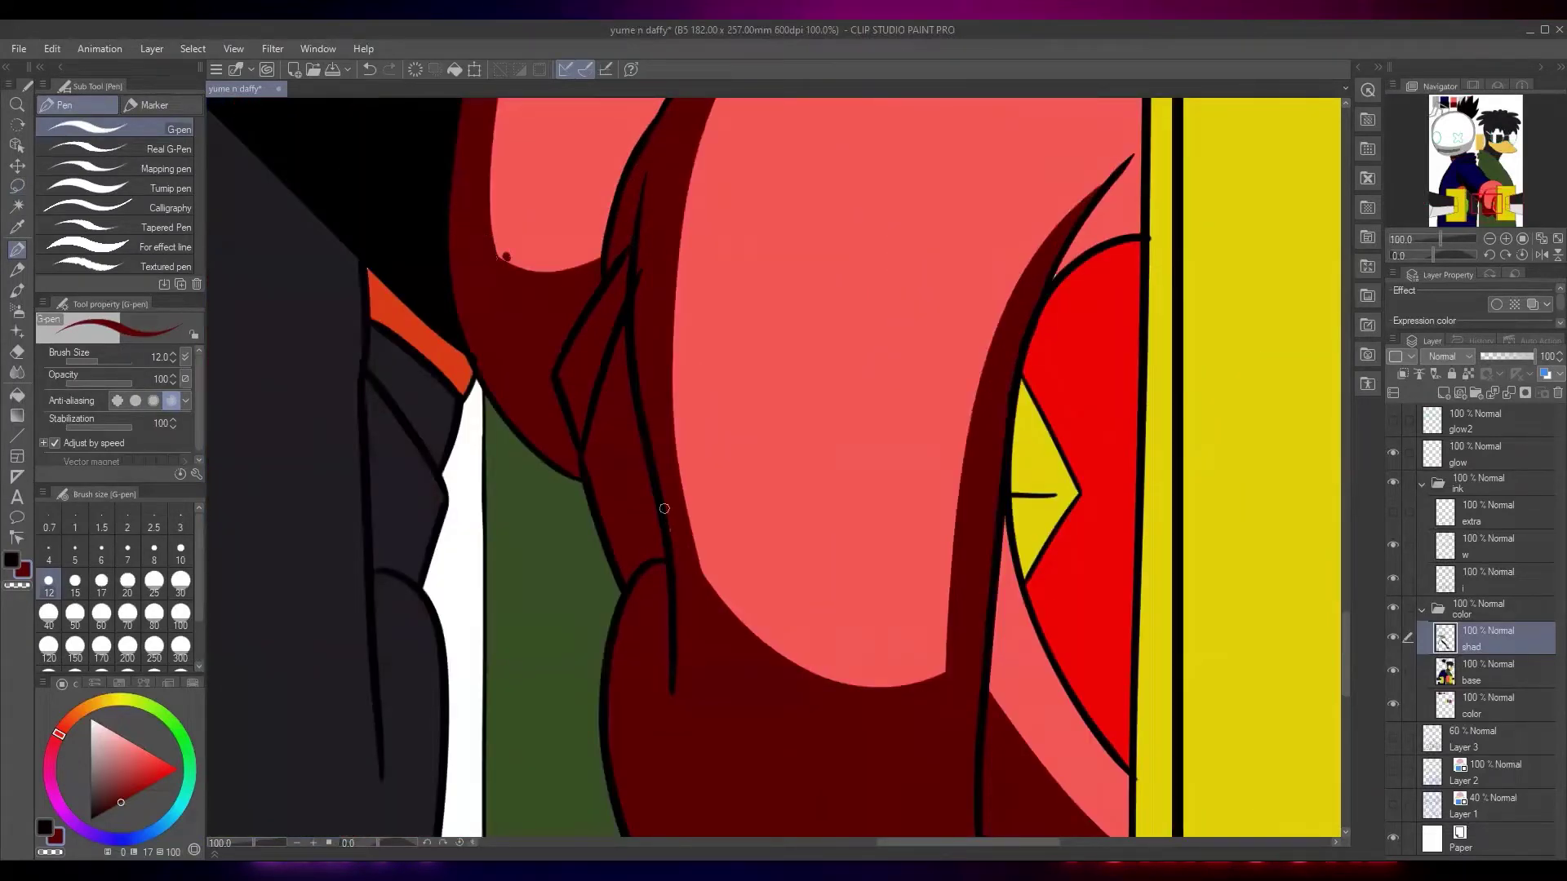
# Erase the stray dark red dot beside the shadow edge on the pink hand with the size 6 hard eraser
pyautogui.scroll(-6, 675, 554)
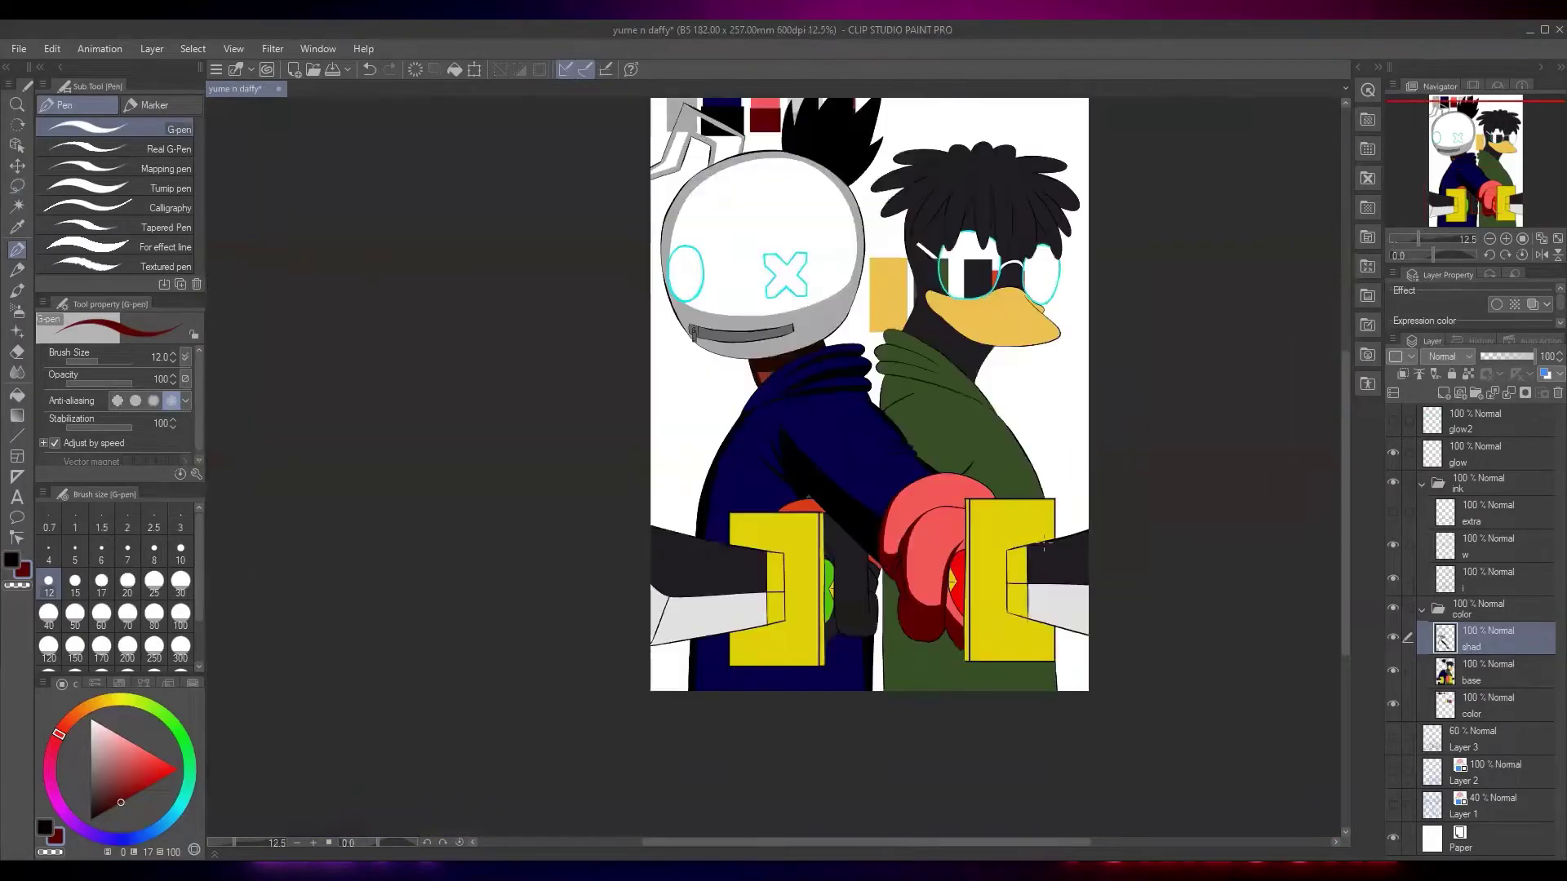
pyautogui.moveTo(1008, 646); pyautogui.dragTo(1037, 593)
pyautogui.scroll(2, 905, 545)
pyautogui.scroll(5, 802, 551)
pyautogui.press('e')
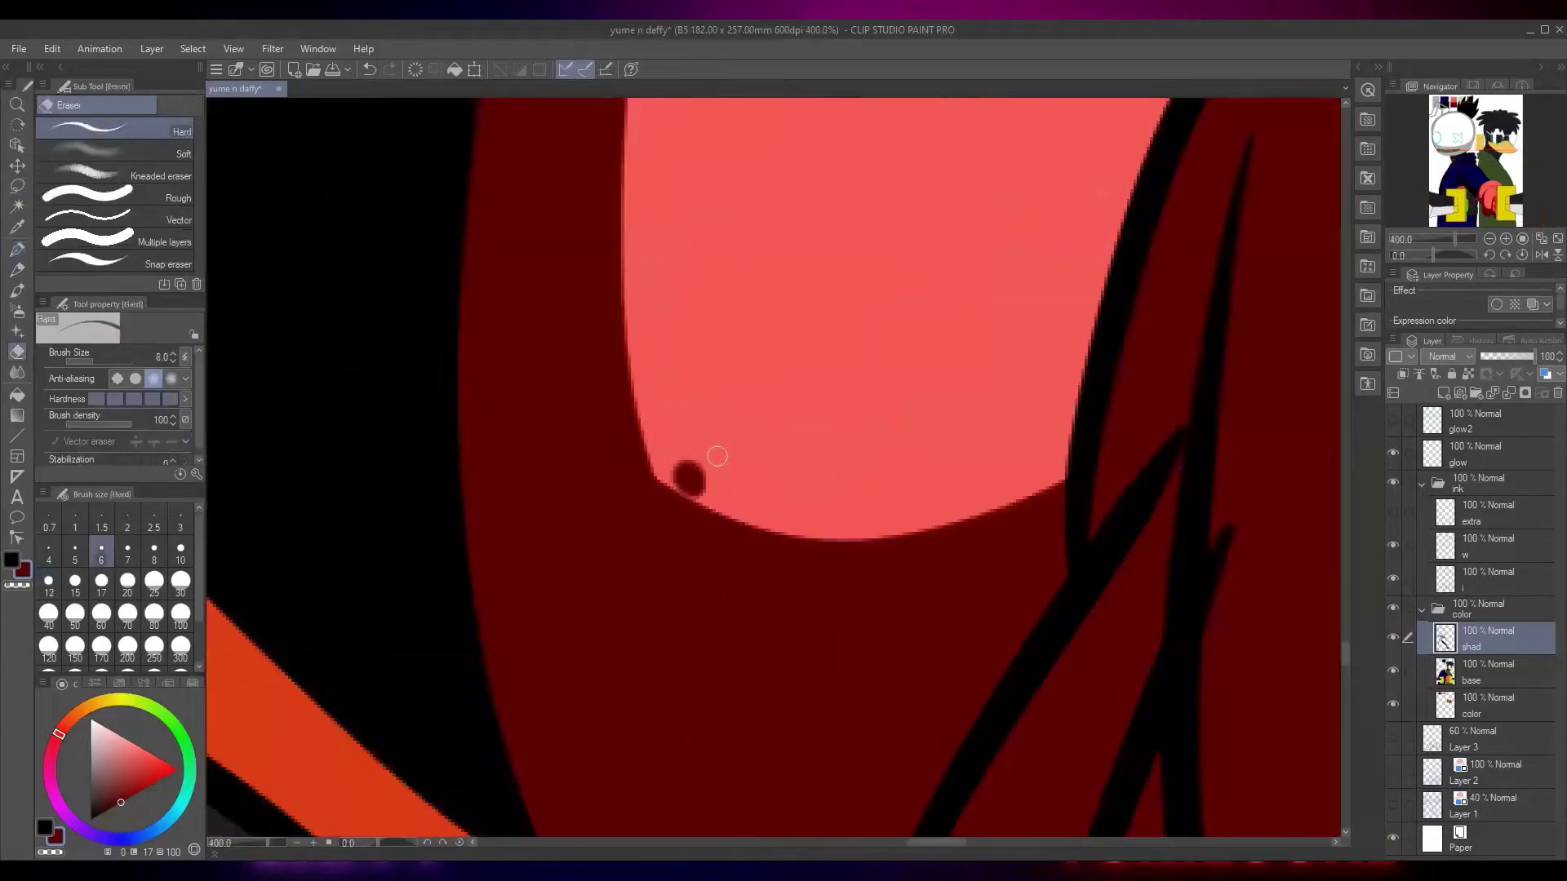
pyautogui.moveTo(710, 454); pyautogui.dragTo(689, 472)
pyautogui.scroll(-10, 698, 478)
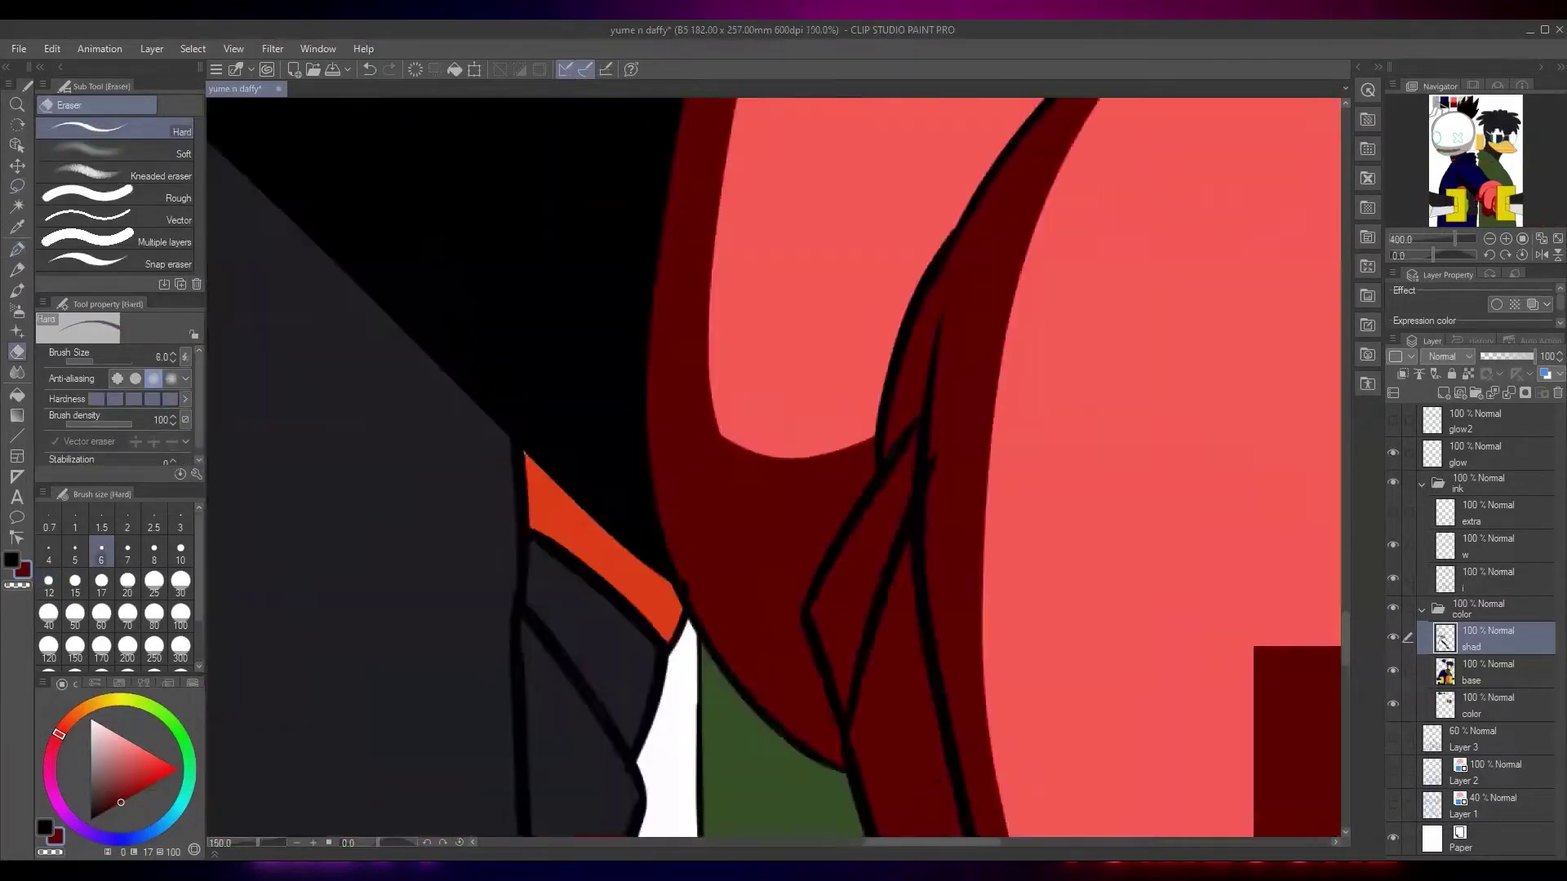
pyautogui.scroll(1, 926, 398)
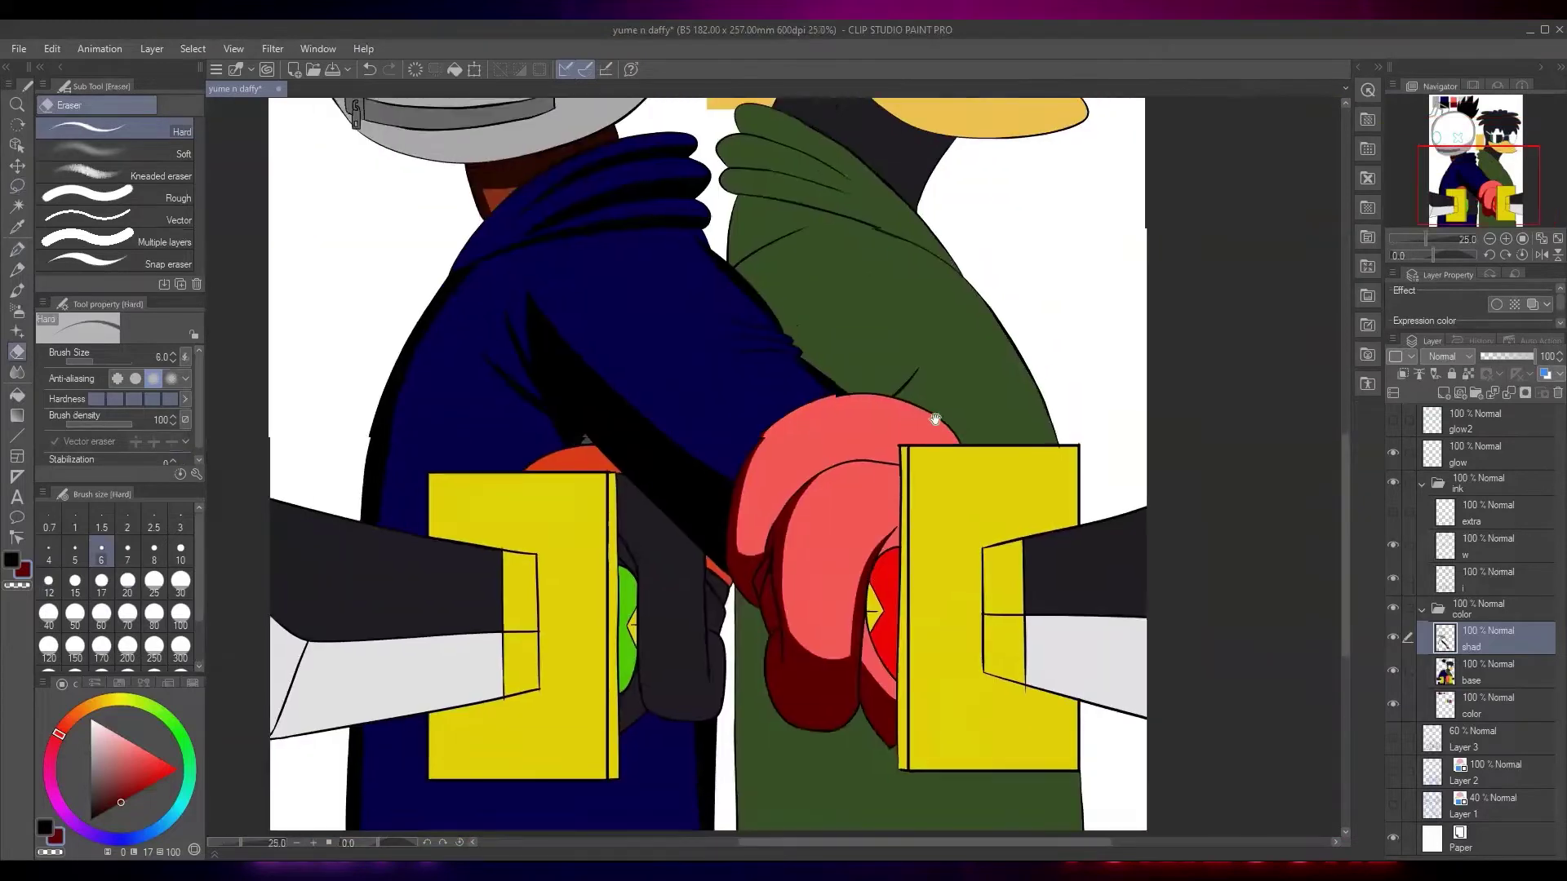
# Sample the yellow of the hammer beside the pink hand, darken it, and fill that hammer's narrow side strip and lower socket face
pyautogui.press('i')
pyautogui.click(955, 493)
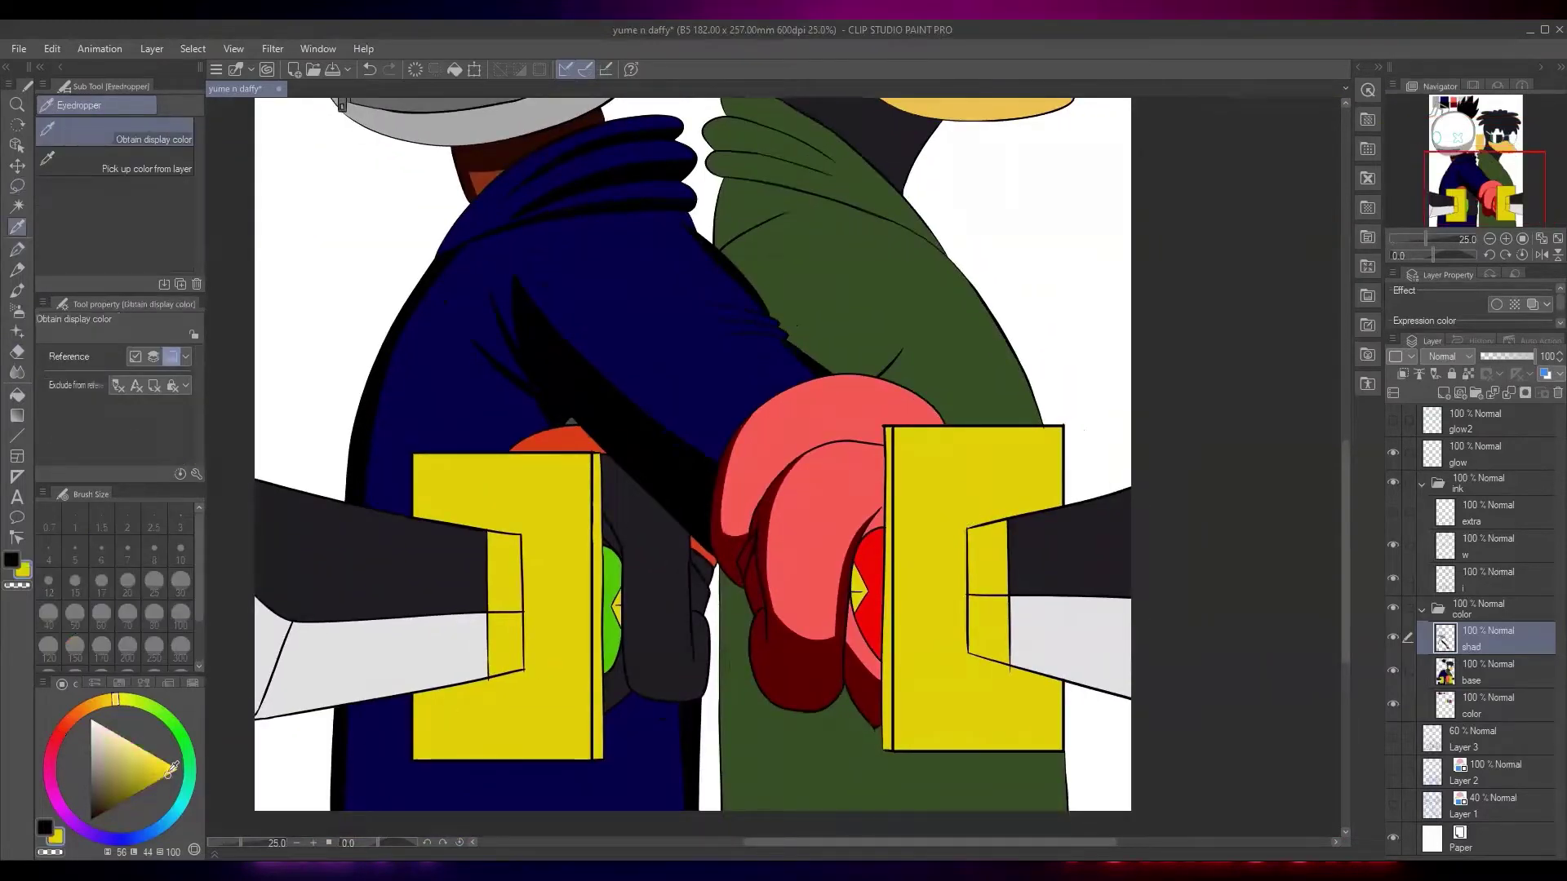
pyautogui.click(142, 791)
pyautogui.press('w')
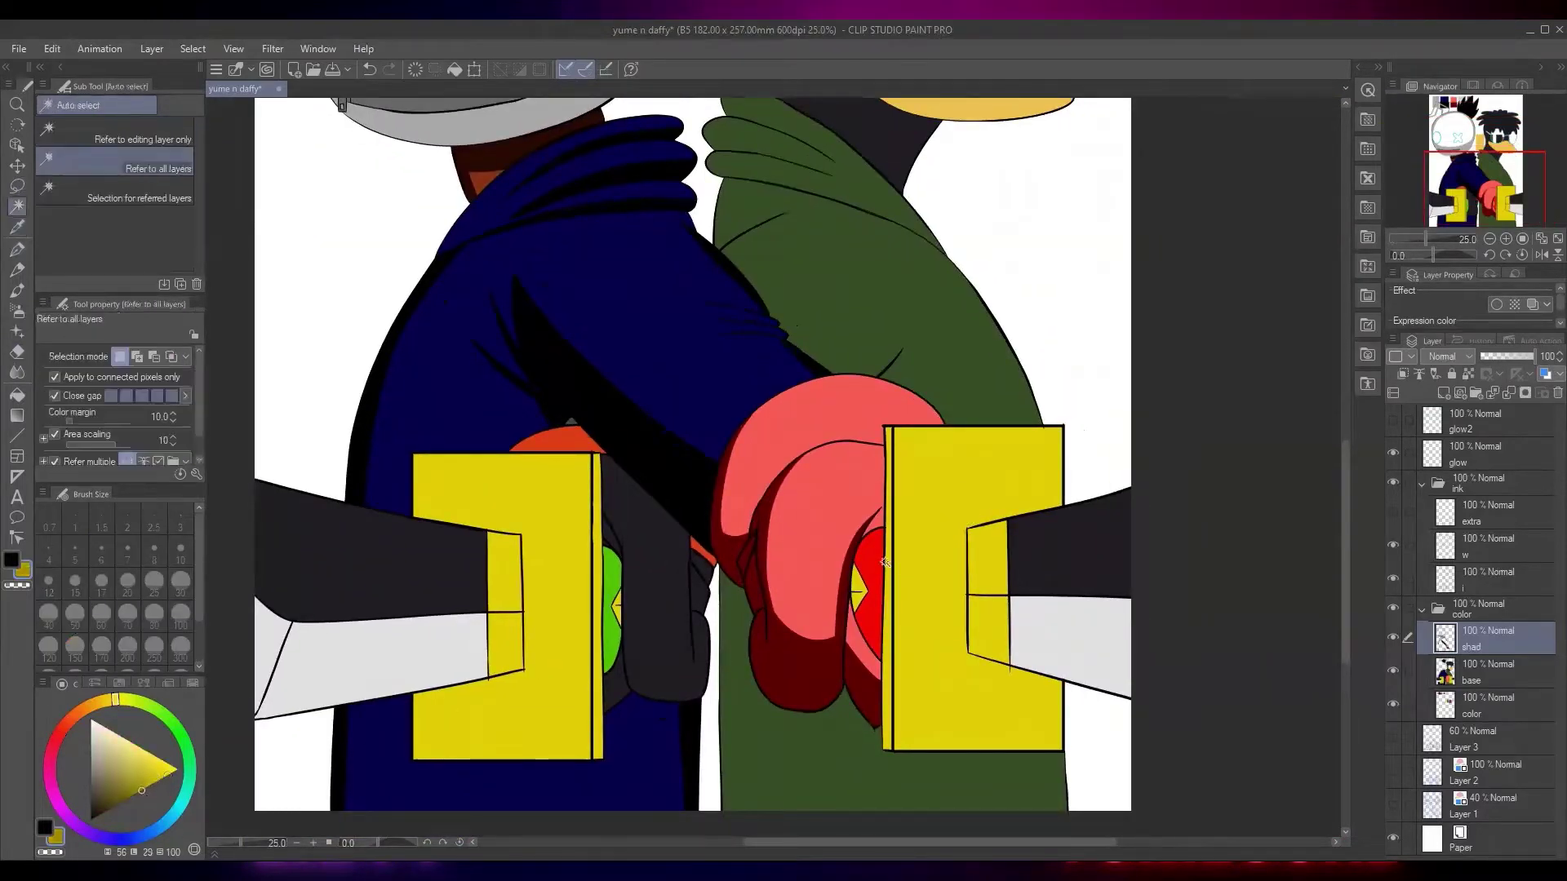
pyautogui.click(888, 571)
pyautogui.scroll(-3, 938, 530)
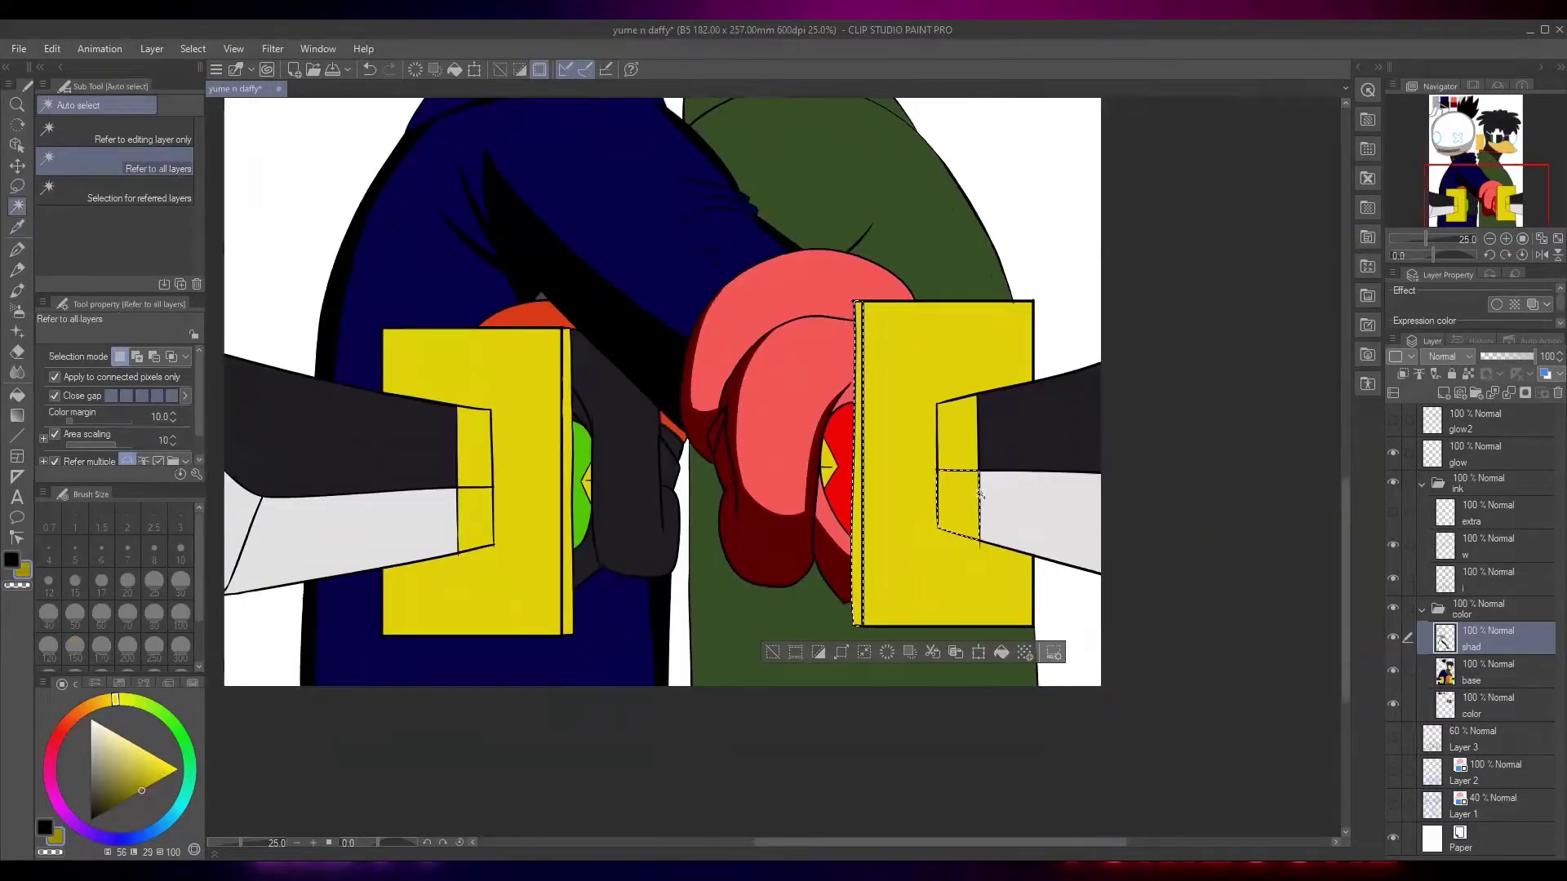
pyautogui.hotkey('alt', 'BackSpace')
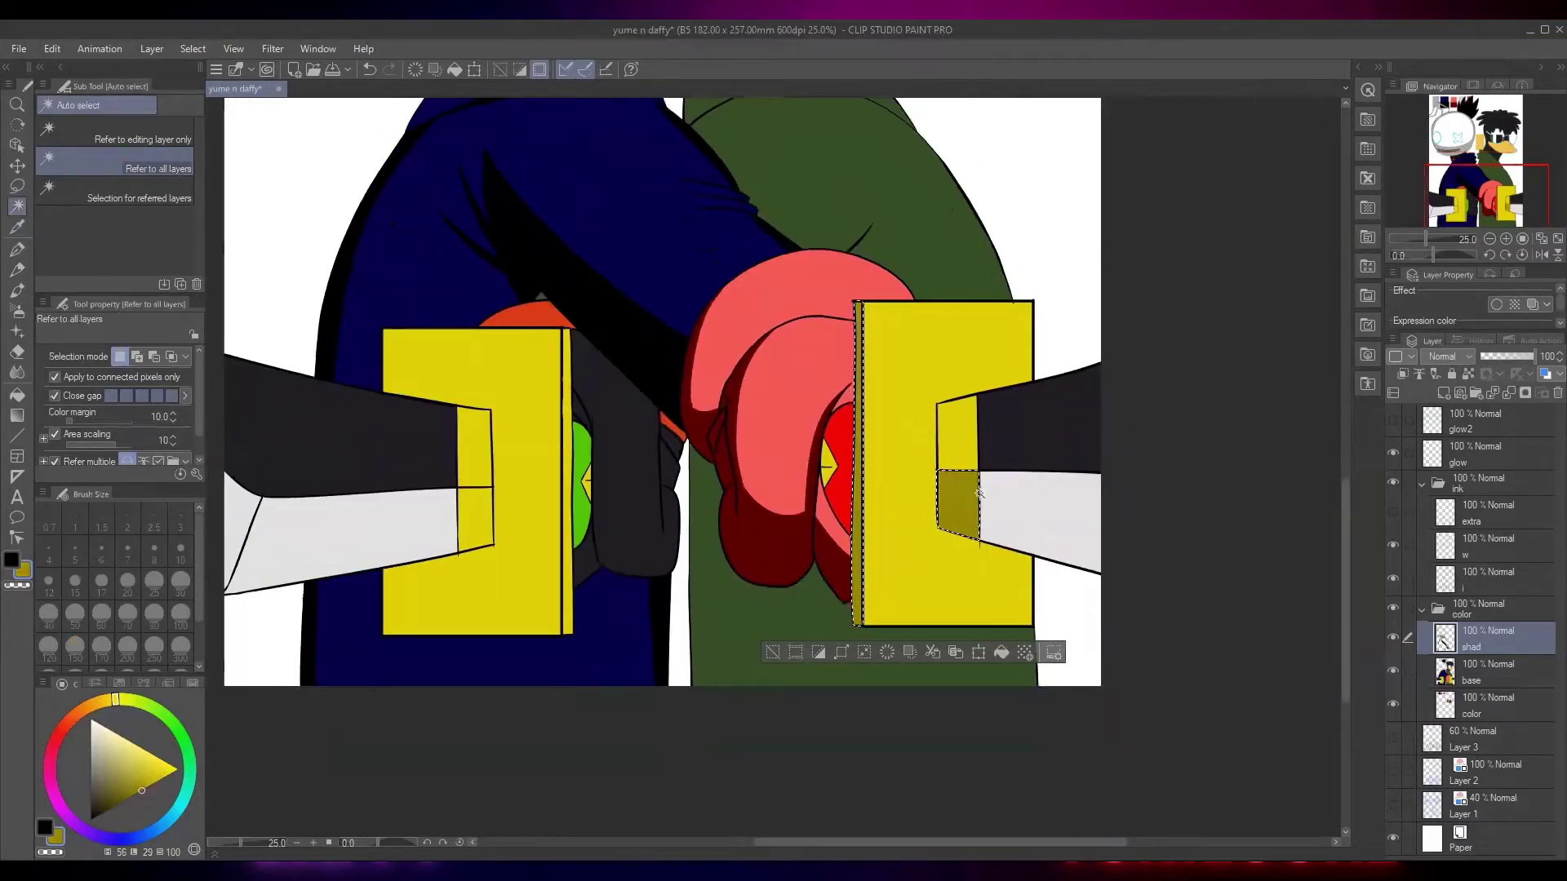
# Fill the other yellow hammer's side strip and lower socket face and the lower star halves with dark yellow, then clear the selection
pyautogui.click(561, 462)
pyautogui.click(568, 488)
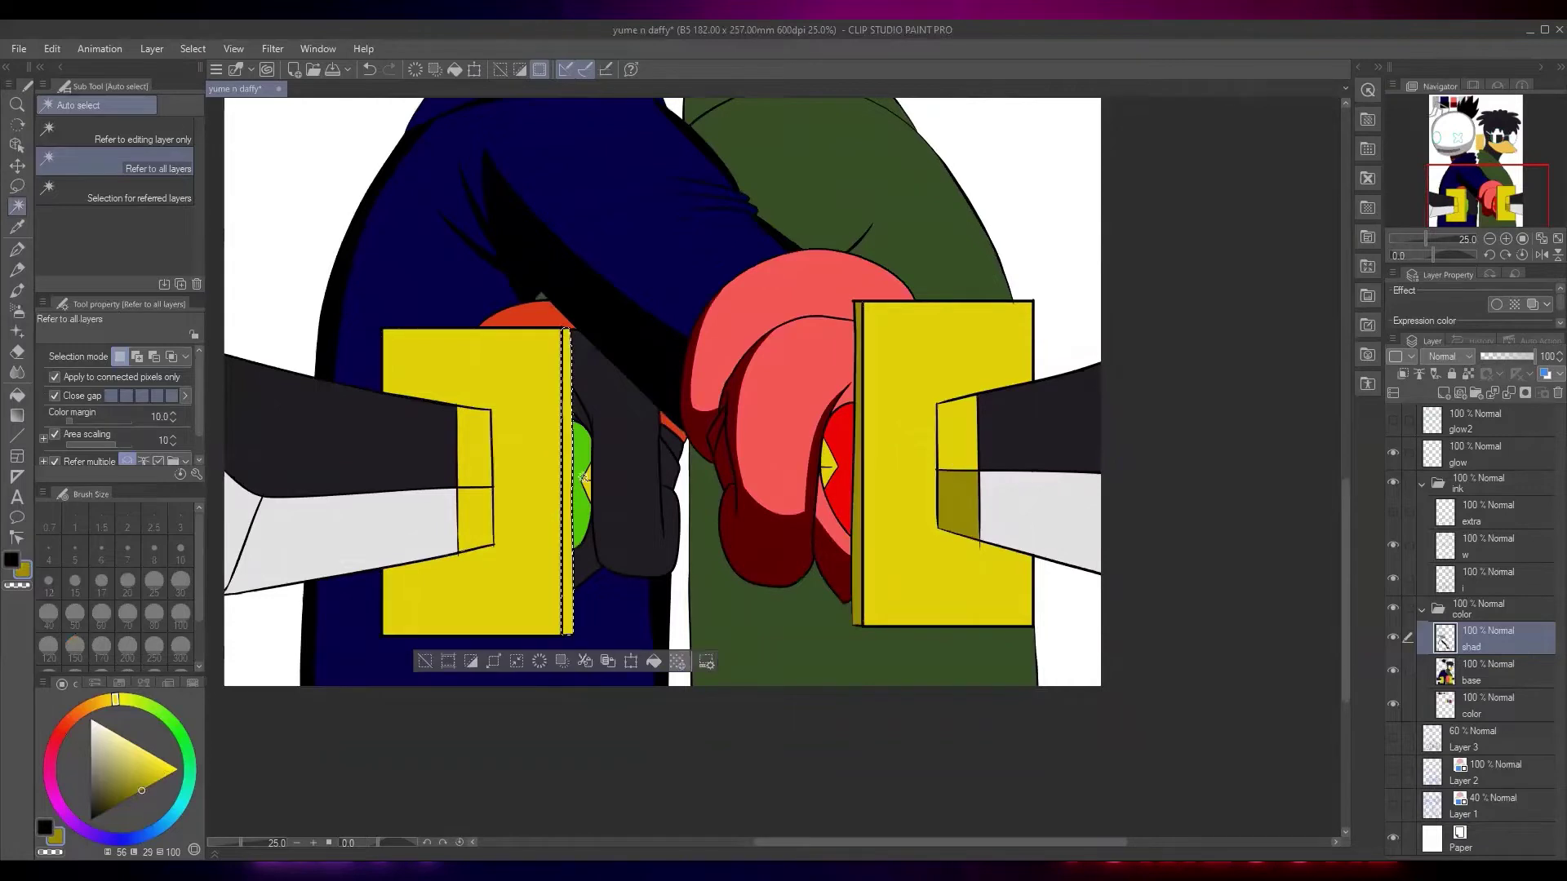
pyautogui.keyDown('shift'); pyautogui.click(479, 514); pyautogui.keyUp('shift')
pyautogui.keyDown('shift'); pyautogui.click(589, 489); pyautogui.keyUp('shift')
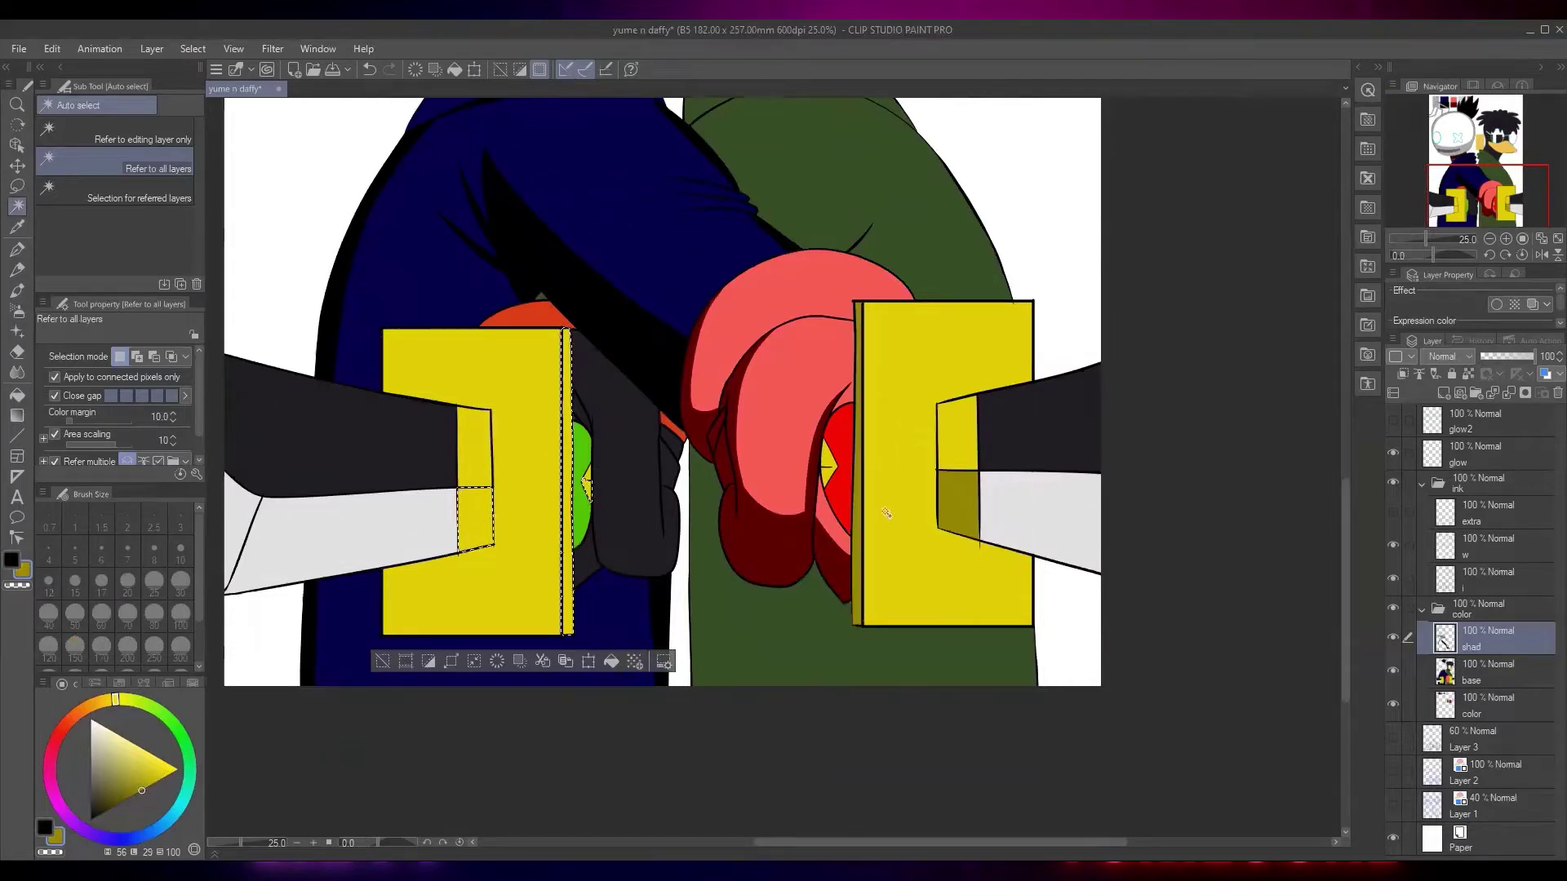
pyautogui.hotkey('alt', 'BackSpace')
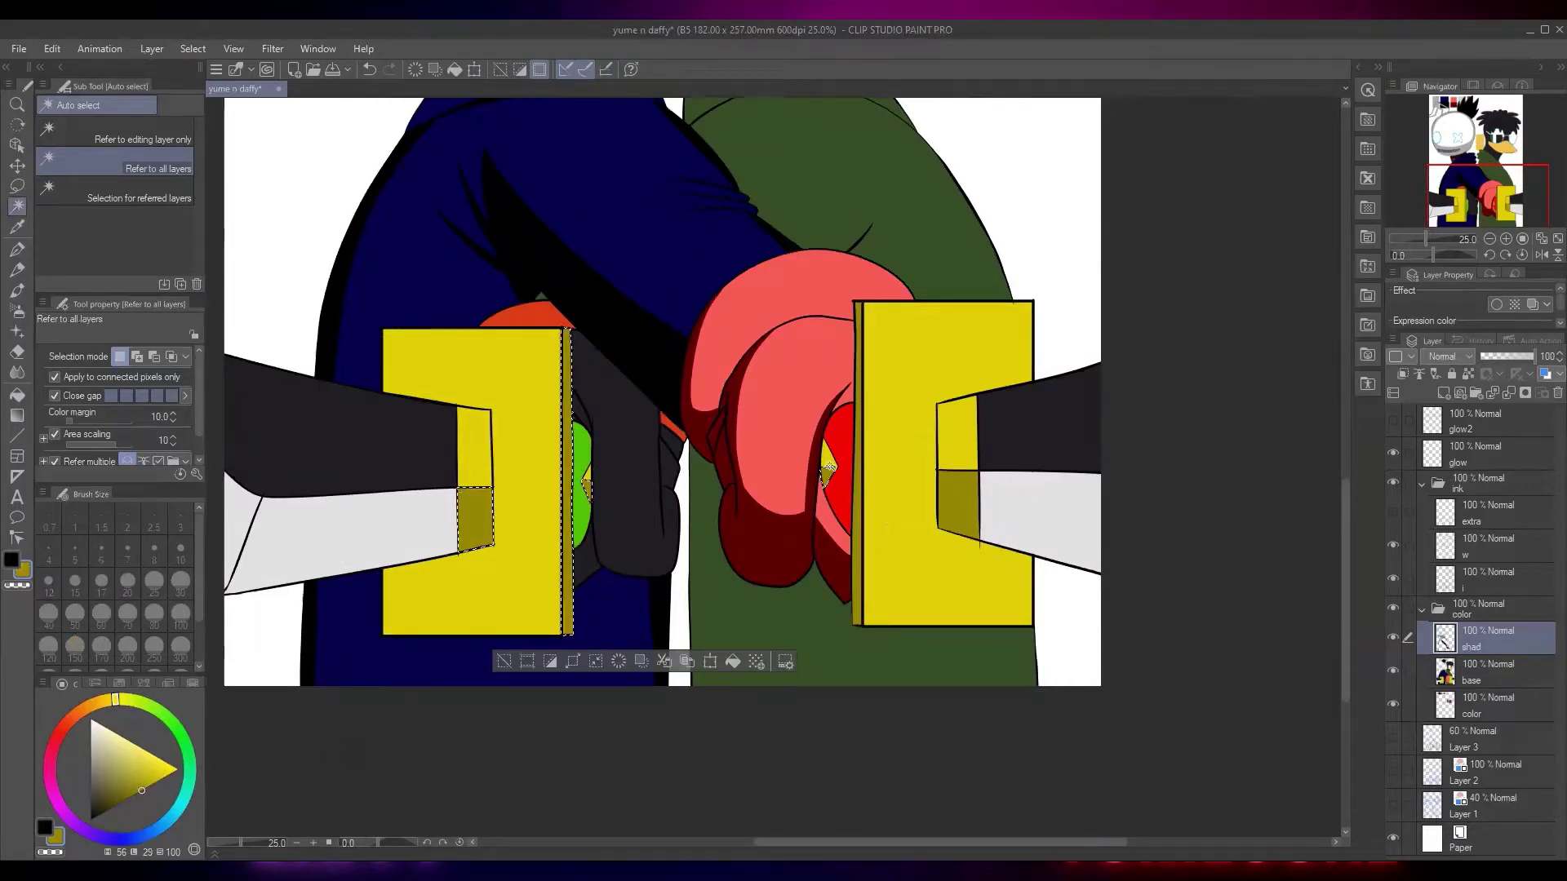
pyautogui.press('m')
pyautogui.hotkey('ctrl', 'd')
# Lasso the dark yellow spill above the dividing line at the tip of the star on the red emblem and delete it
pyautogui.scroll(4, 828, 467)
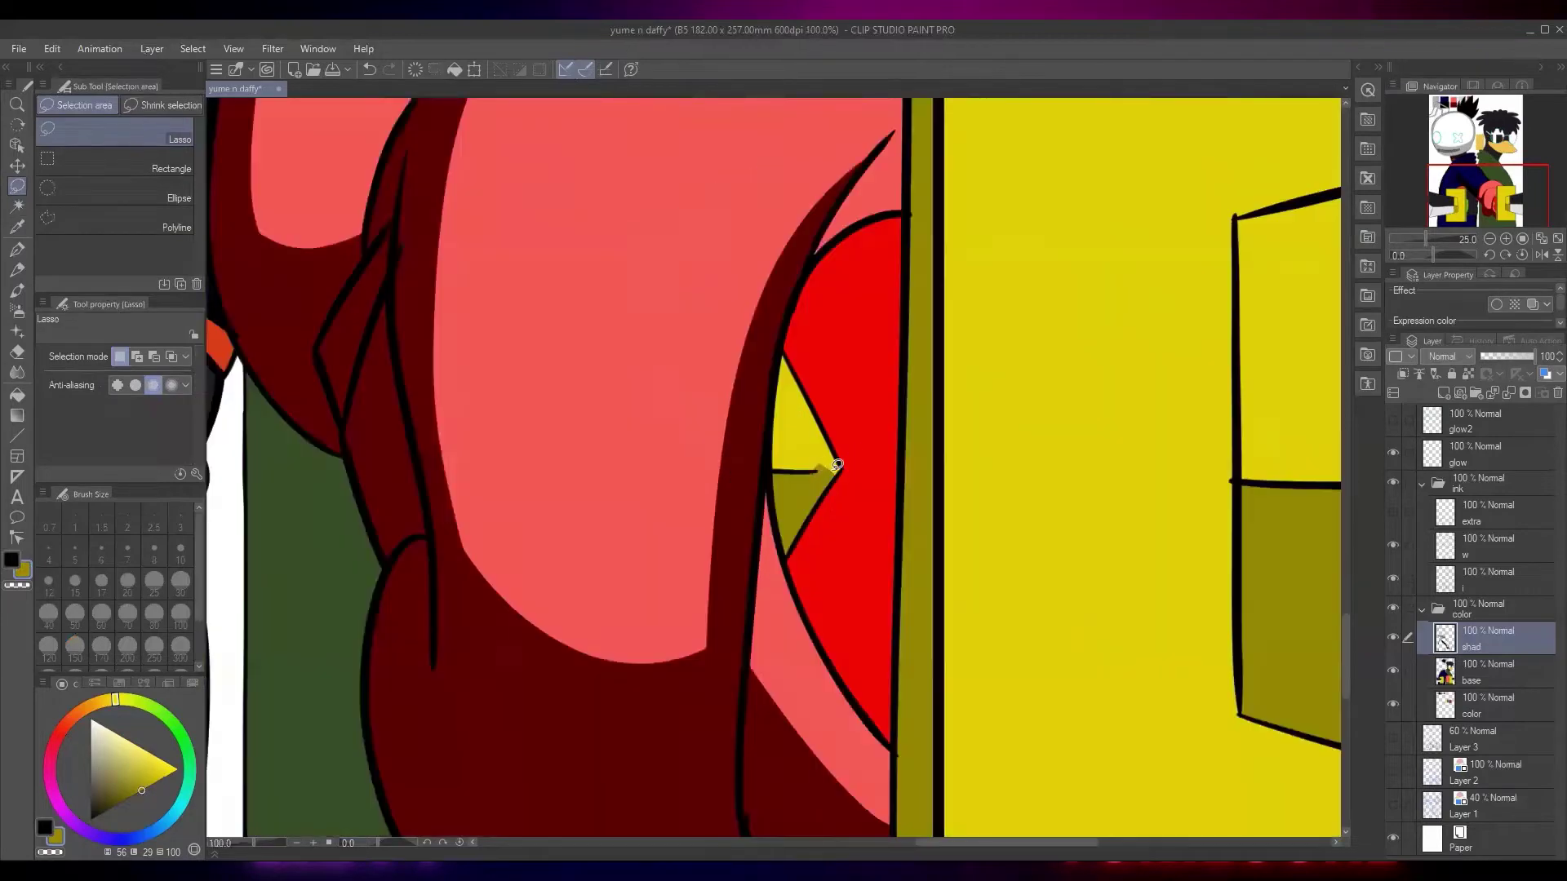
pyautogui.scroll(2, 806, 462)
pyautogui.moveTo(794, 429)
pyautogui.mouseDown()
pyautogui.moveTo(863, 461)
pyautogui.moveTo(825, 471)
pyautogui.mouseUp()
pyautogui.press('Delete')
pyautogui.hotkey('ctrl', 'd')
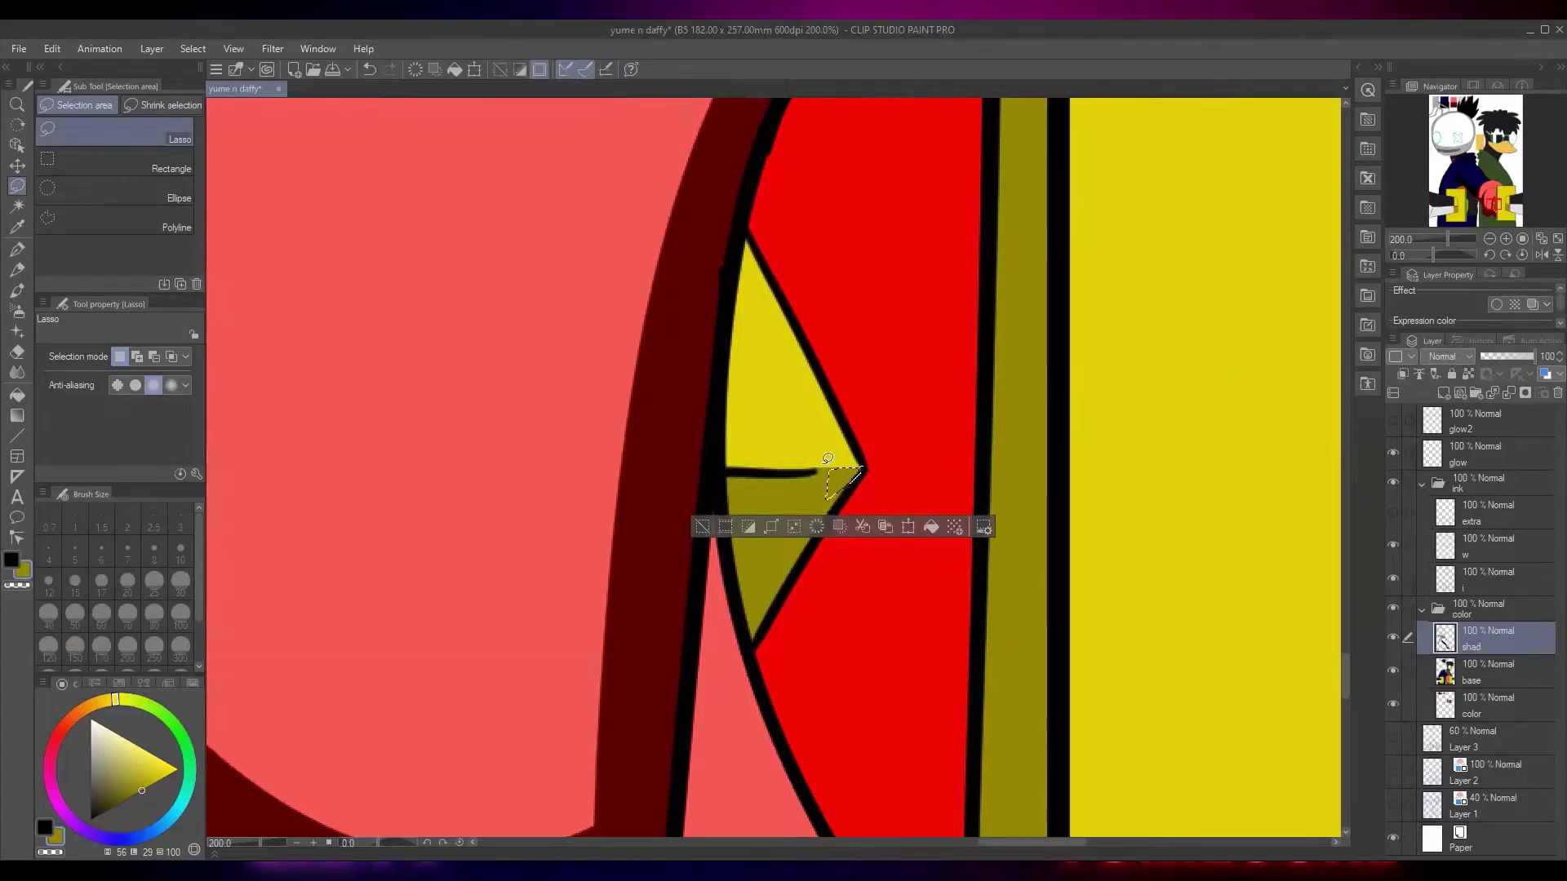
pyautogui.hotkey('ctrl', 'd')
pyautogui.scroll(-6, 935, 366)
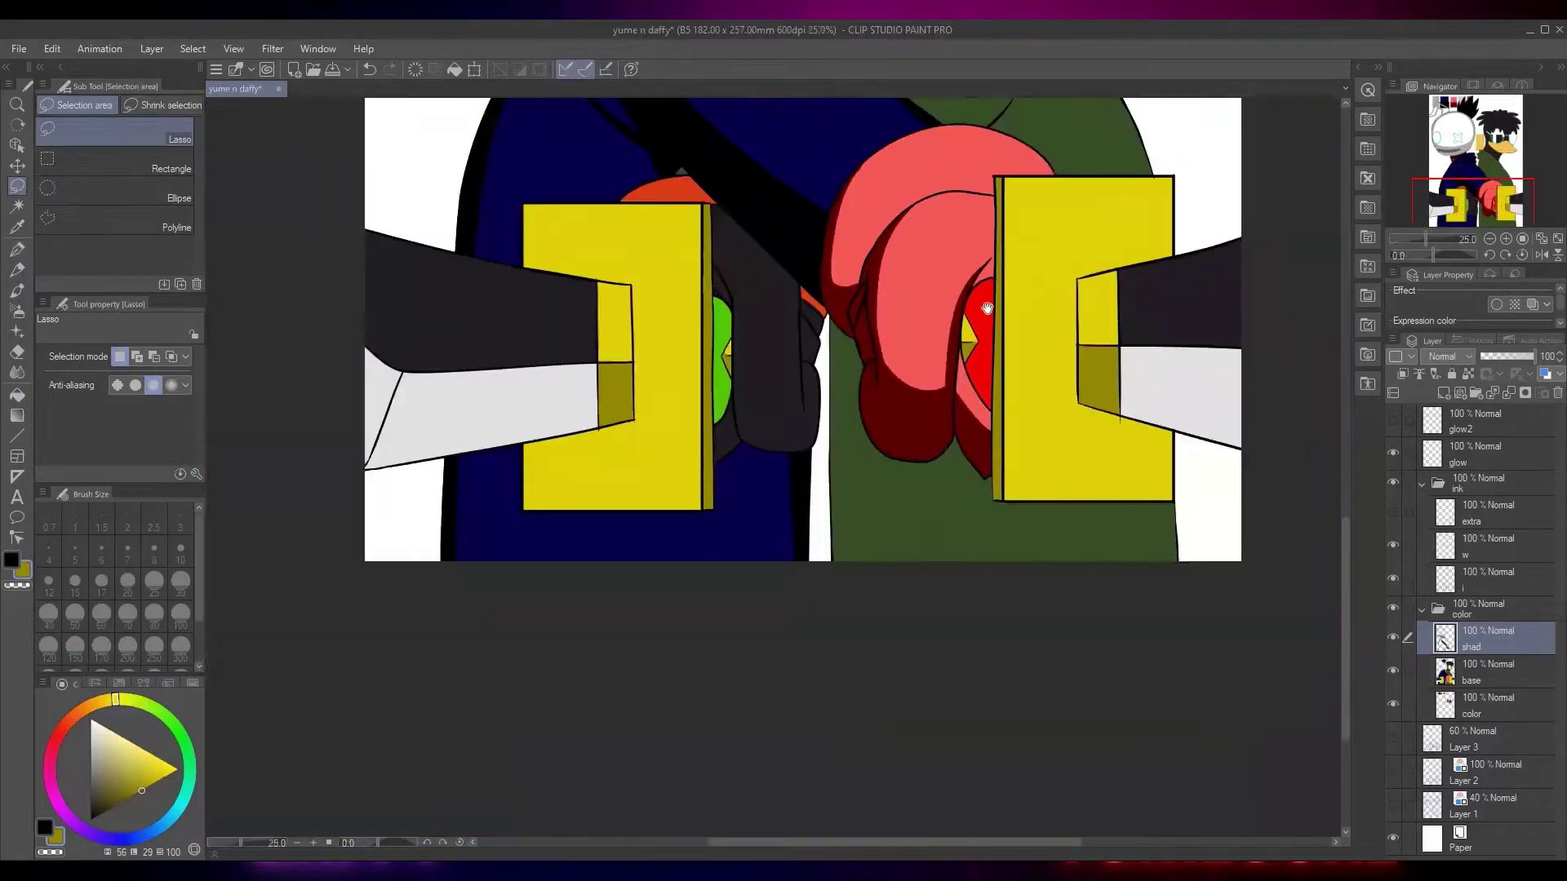
# Hide the color layer that holds the palette swatches, keeping the base layer visible
pyautogui.moveTo(901, 247)
pyautogui.mouseDown()
pyautogui.moveTo(954, 365)
pyautogui.moveTo(966, 452)
pyautogui.mouseUp()
pyautogui.scroll(-4, 960, 457)
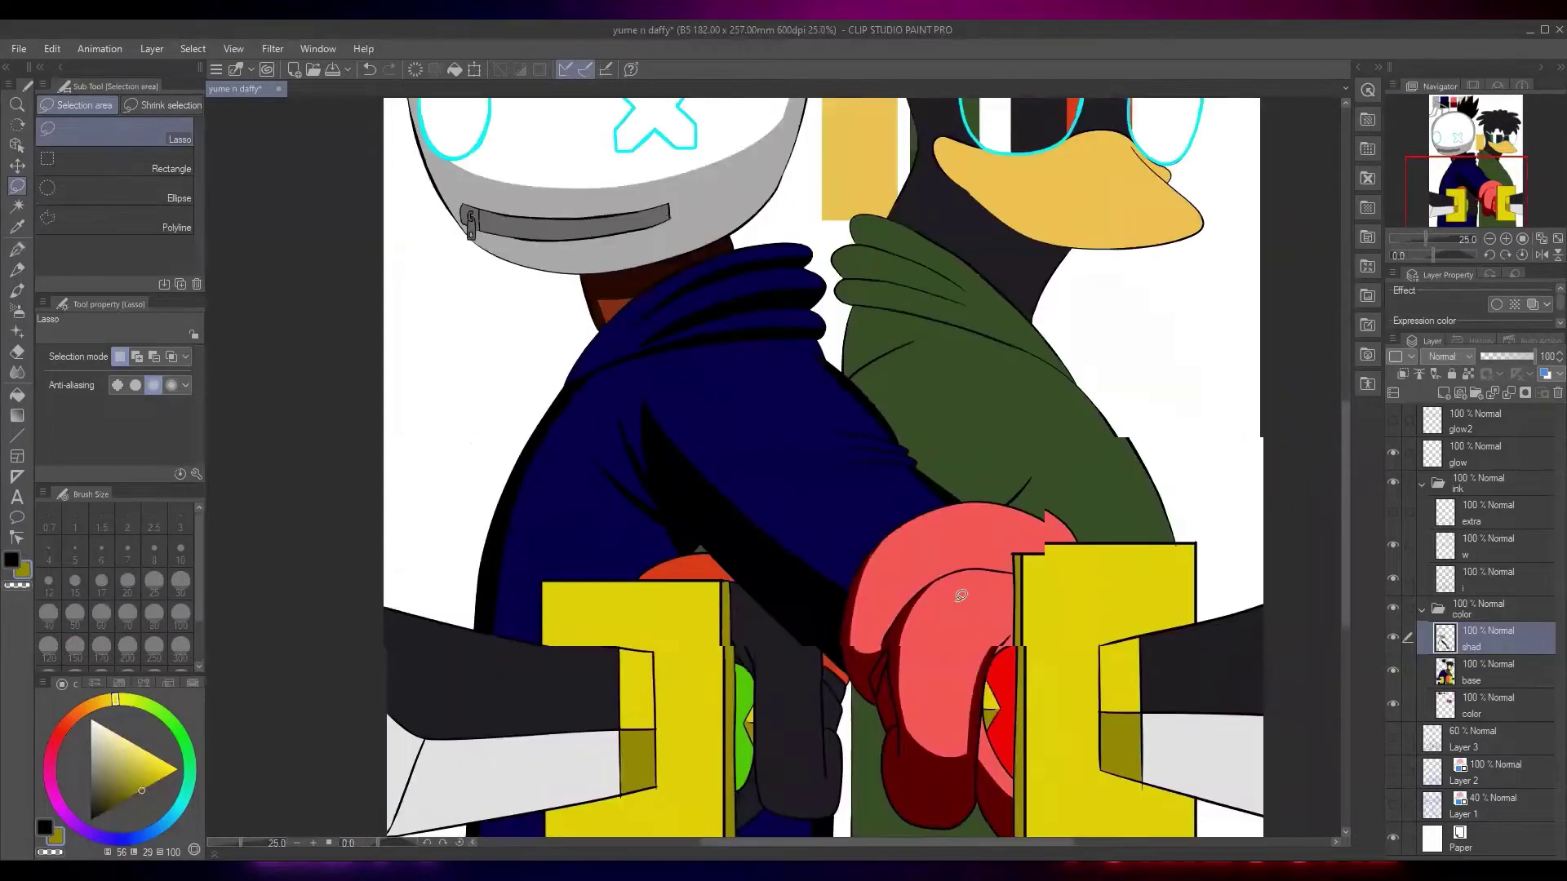
pyautogui.scroll(2, 951, 481)
pyautogui.moveTo(1066, 501); pyautogui.dragTo(1041, 359)
pyautogui.scroll(2, 1041, 347)
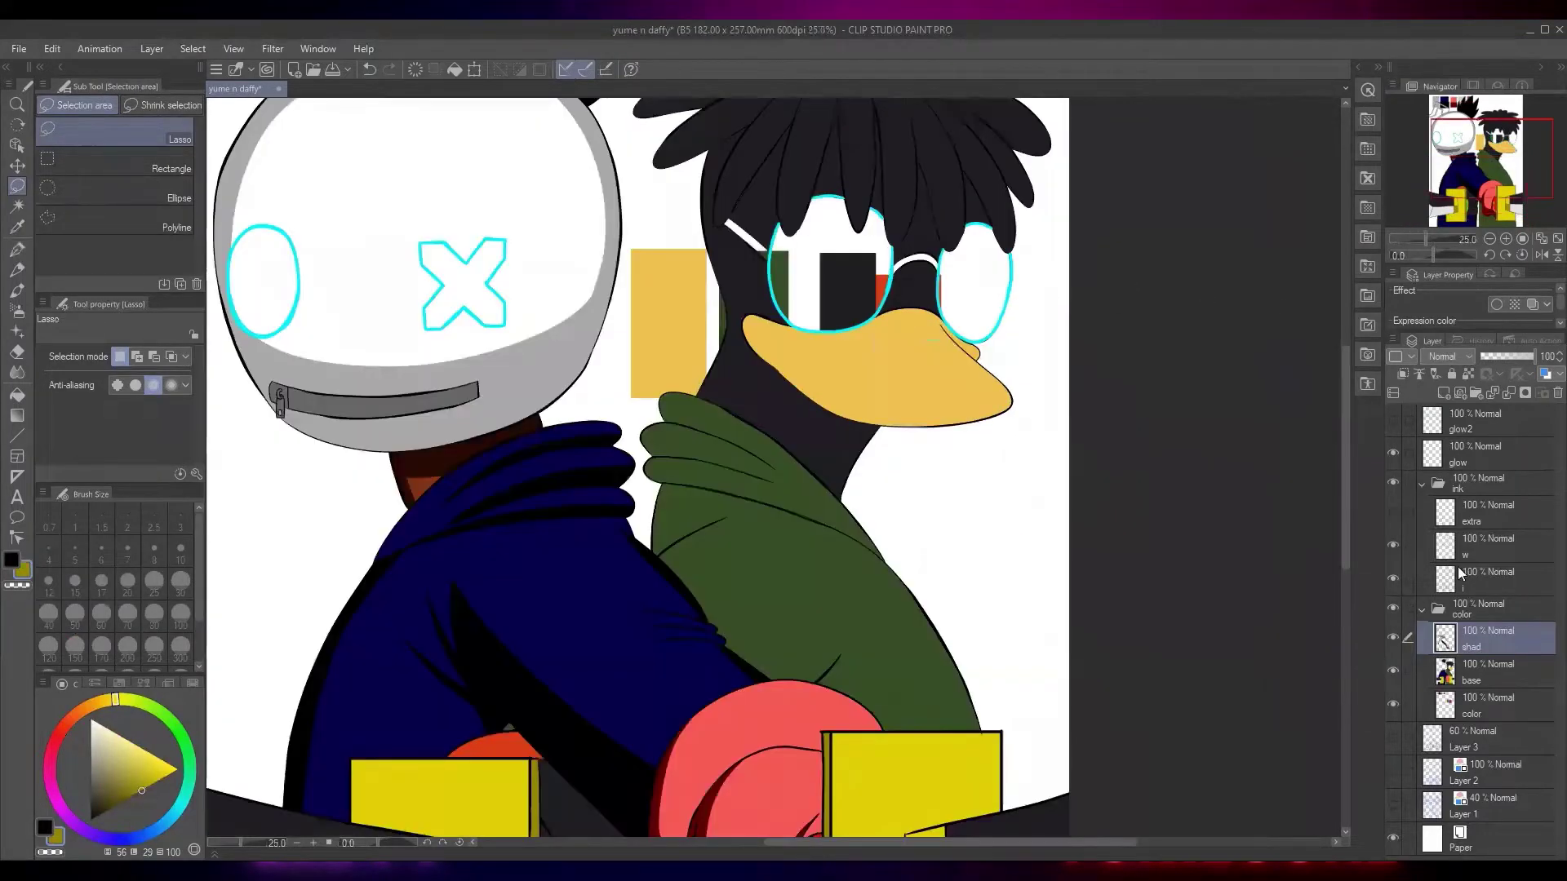
pyautogui.click(1393, 671)
pyautogui.click(1394, 670)
pyautogui.moveTo(1061, 523); pyautogui.dragTo(1090, 405)
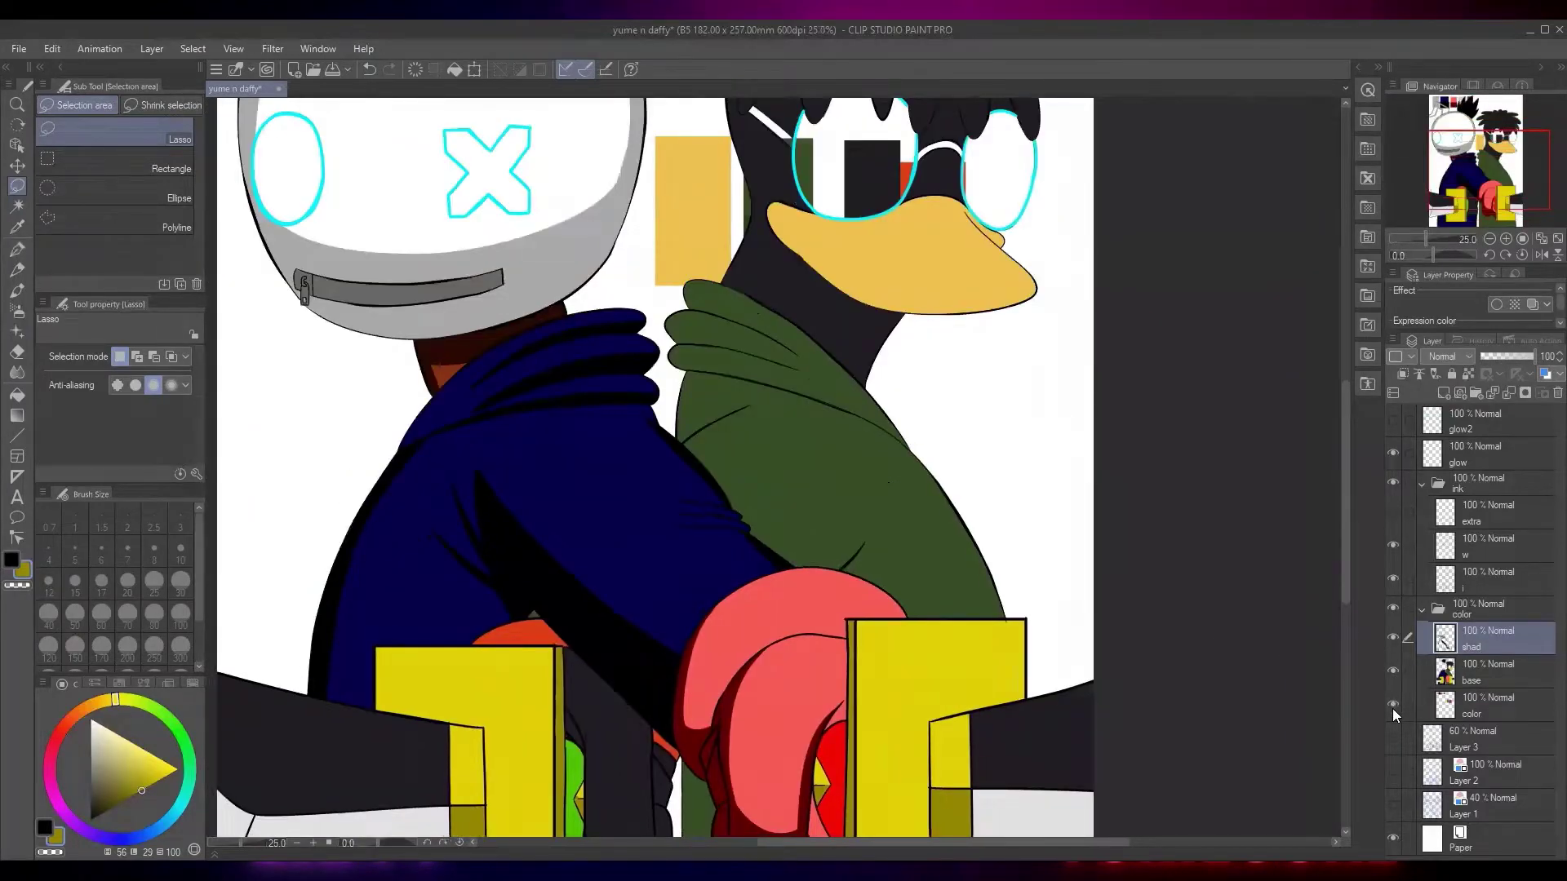
pyautogui.hotkey('ctrl', '-')
pyautogui.hotkey('ctrl', '-')
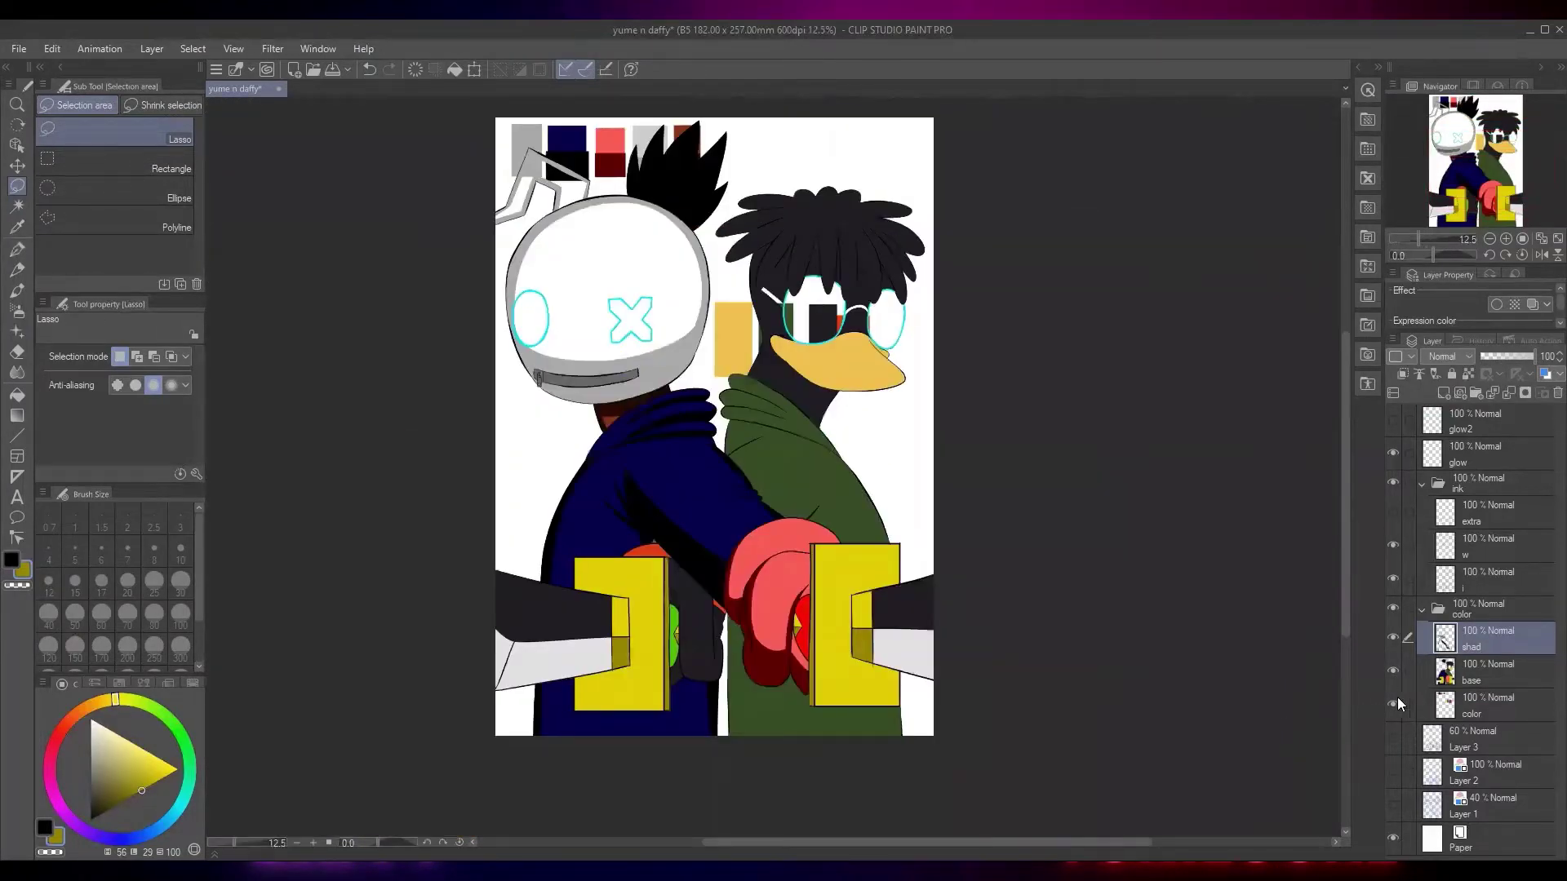
pyautogui.click(1393, 671)
pyautogui.click(1392, 672)
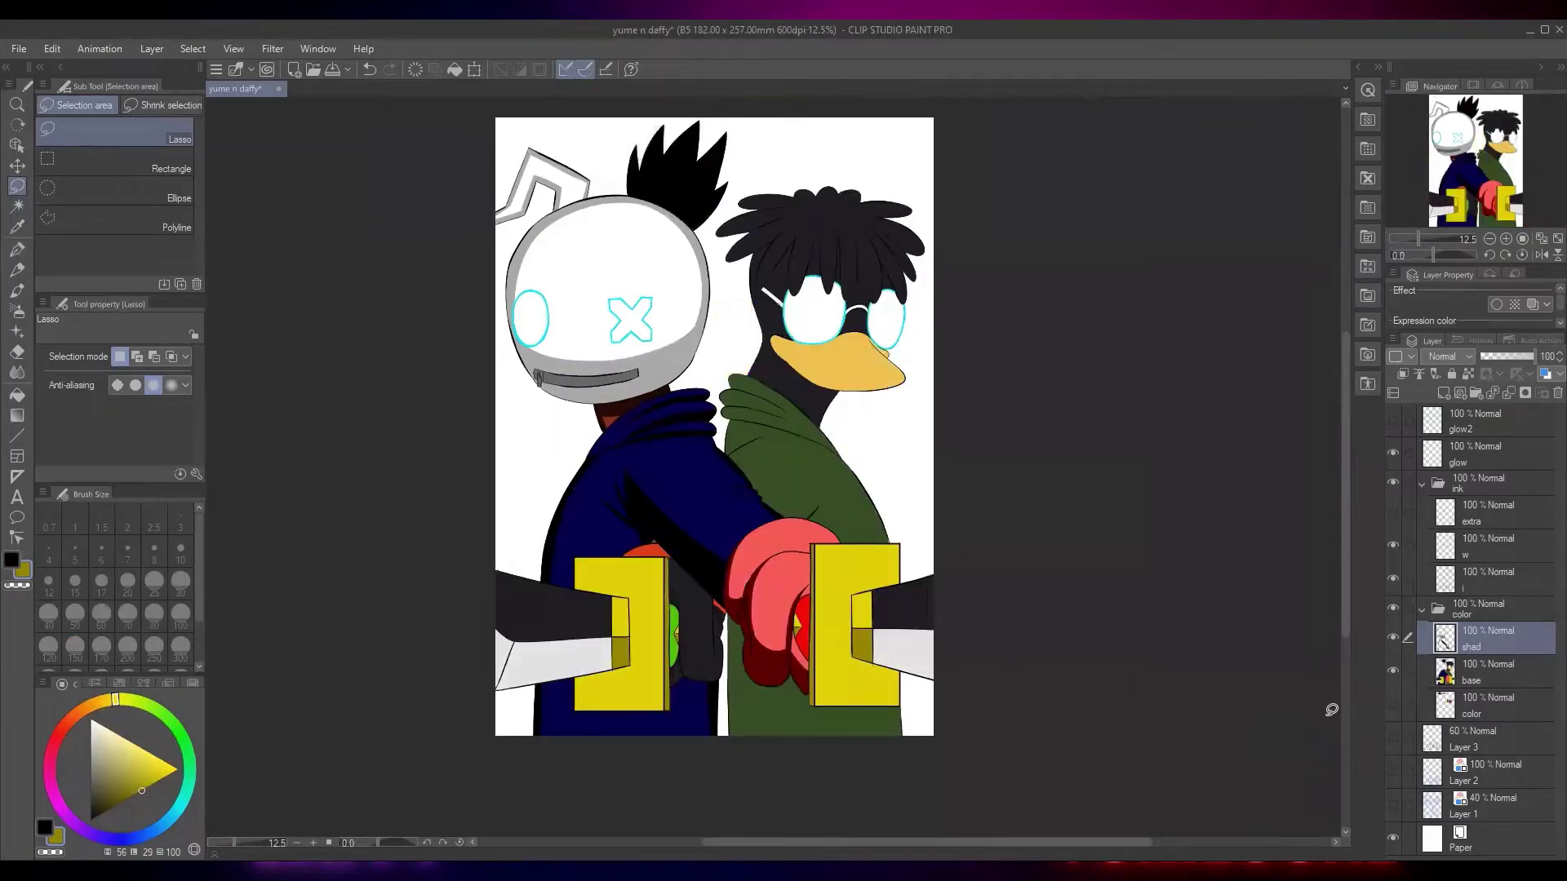
# Sample the duck beak's yellow, darken it to a golden brown, and select the beak area
pyautogui.scroll(2, 860, 365)
pyautogui.scroll(1, 860, 364)
pyautogui.keyDown('alt'); pyautogui.click(879, 405); pyautogui.keyUp('alt')
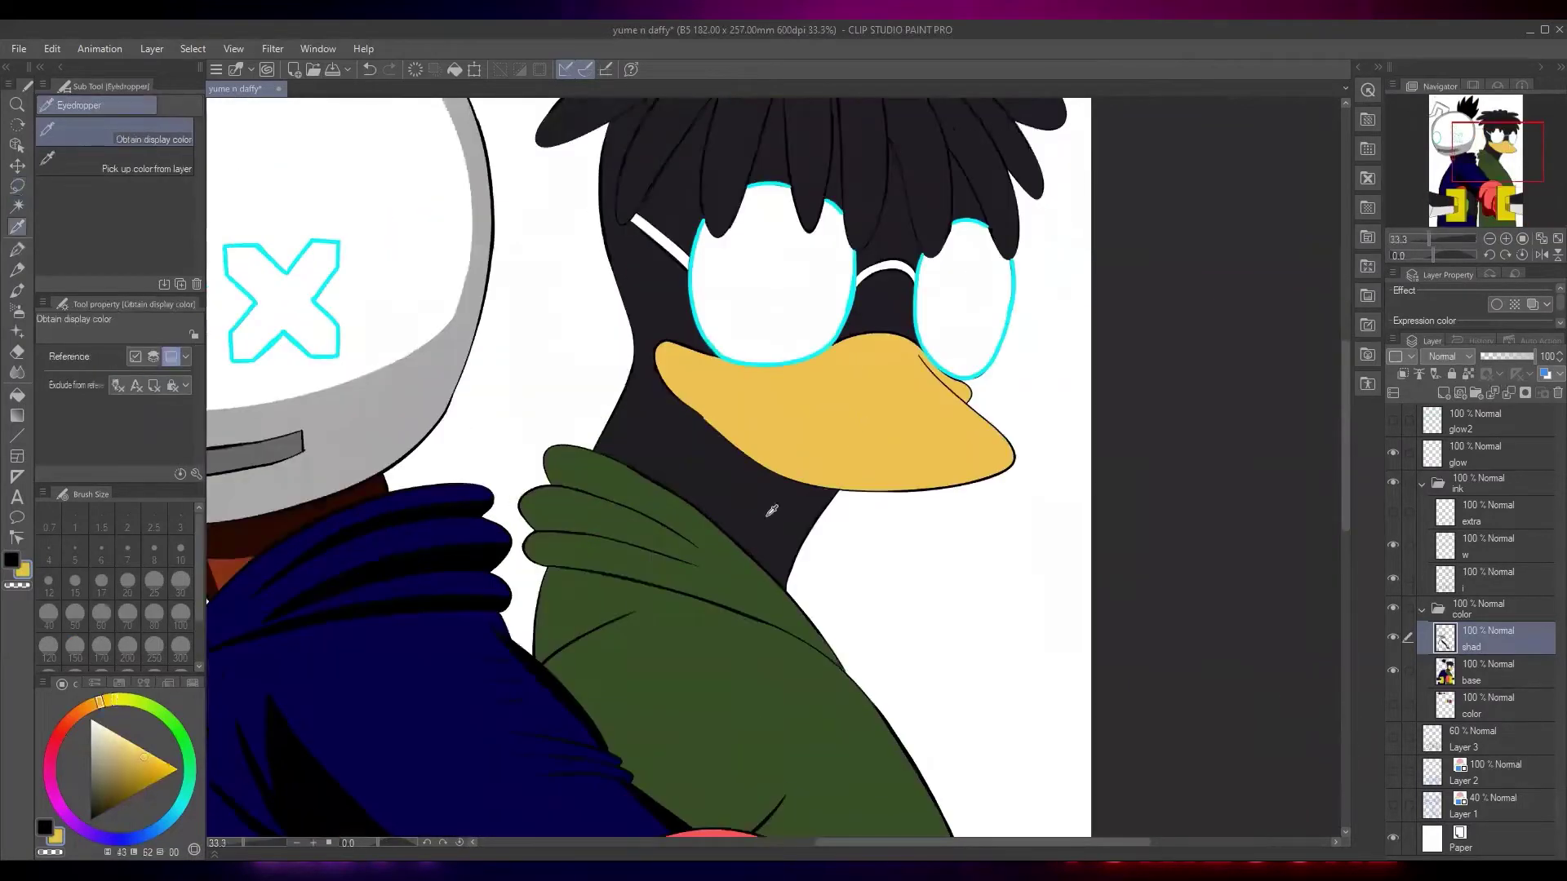
pyautogui.moveTo(150, 753); pyautogui.dragTo(151, 772)
pyautogui.press('w')
pyautogui.click(873, 430)
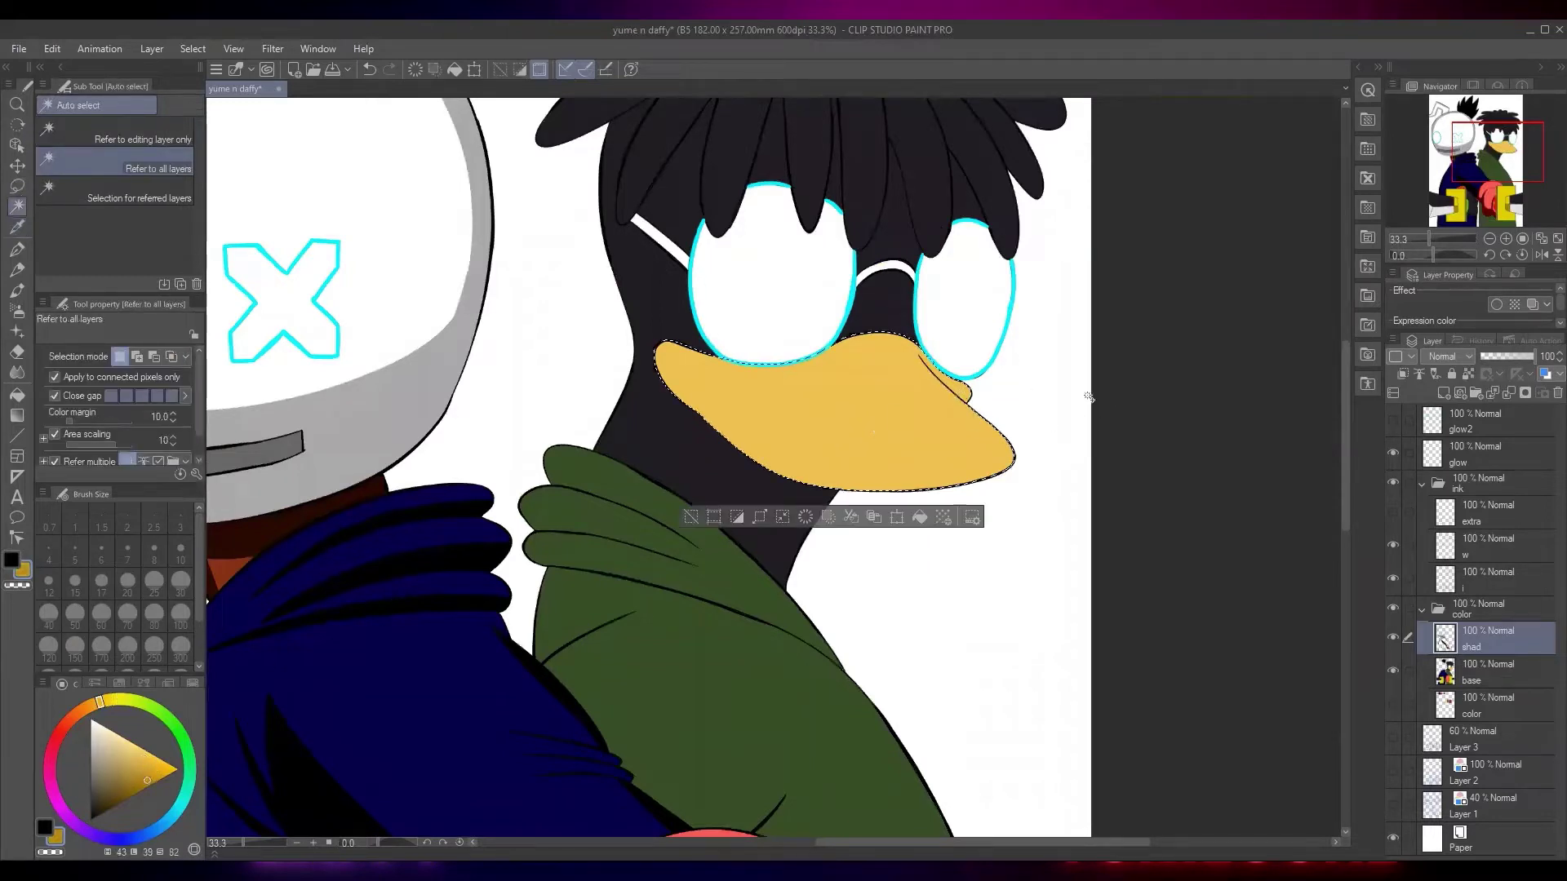
# Draw golden brown shadow boundary curves along the beak's lower edge and far corner with the size 12 G-pen
pyautogui.moveTo(990, 384); pyautogui.dragTo(1019, 355)
pyautogui.press('p')
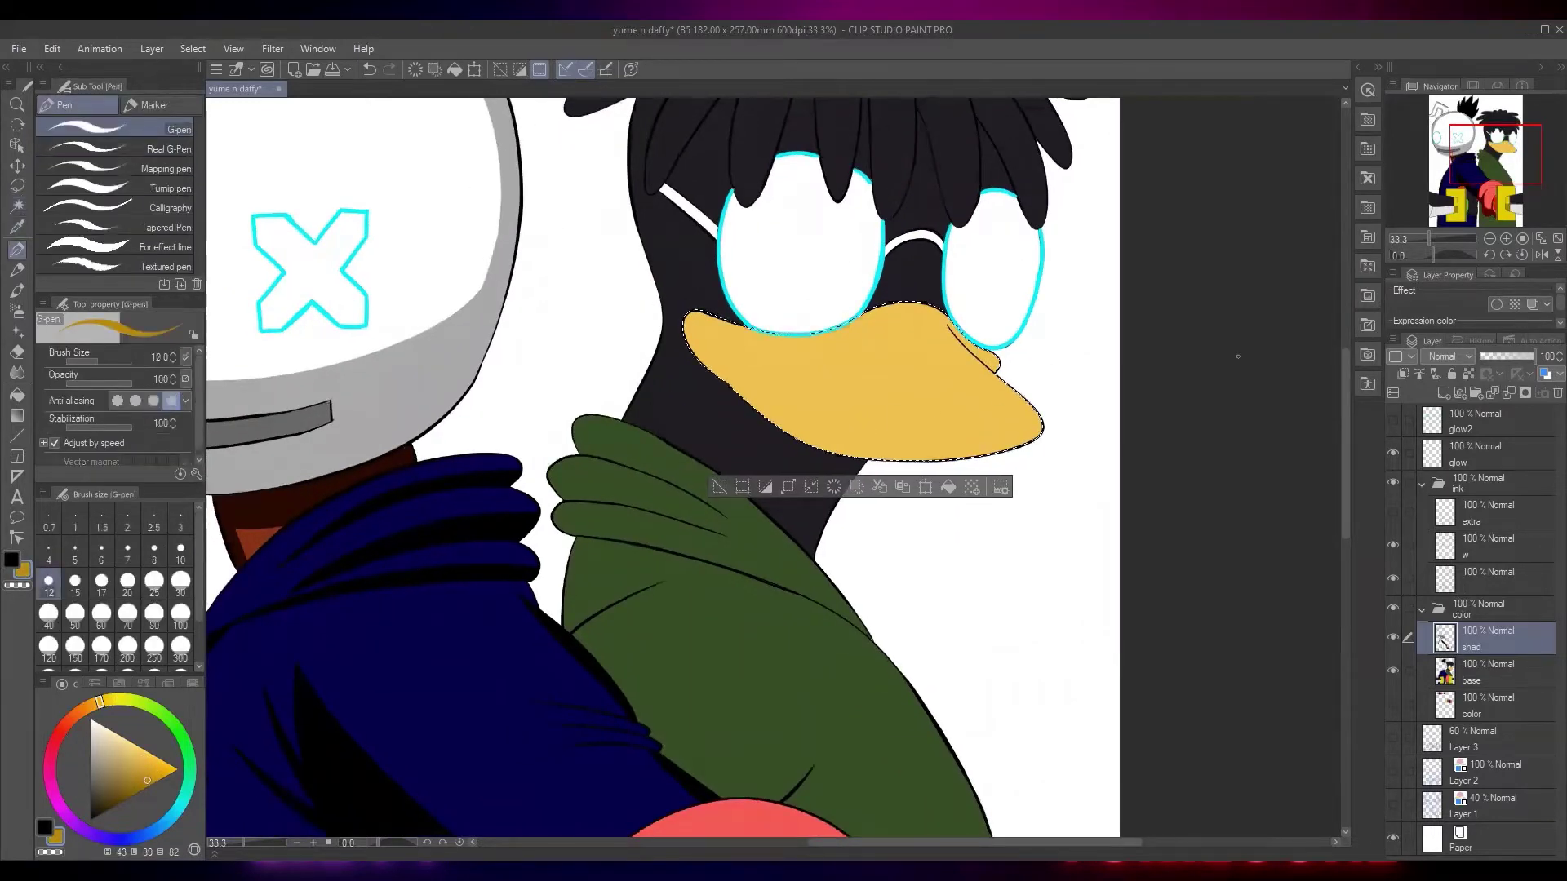
pyautogui.scroll(2, 899, 399)
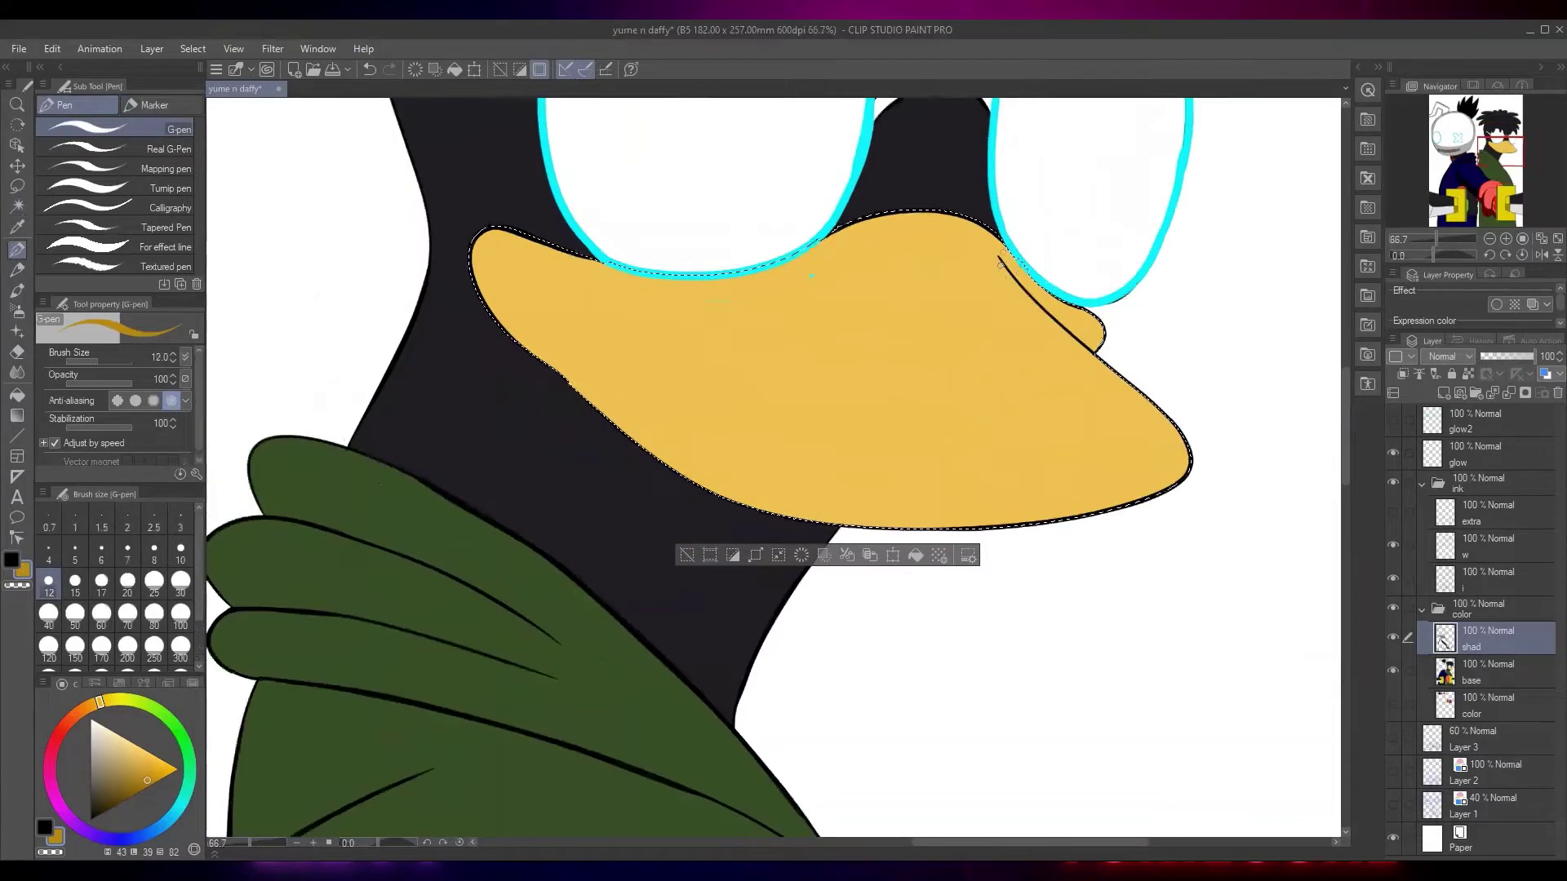
pyautogui.scroll(1, 1012, 304)
pyautogui.moveTo(989, 238)
pyautogui.mouseDown()
pyautogui.moveTo(1049, 358)
pyautogui.moveTo(1199, 526)
pyautogui.moveTo(1160, 554)
pyautogui.moveTo(1011, 593)
pyautogui.moveTo(877, 598)
pyautogui.moveTo(679, 582)
pyautogui.moveTo(483, 495)
pyautogui.moveTo(327, 332)
pyautogui.moveTo(213, 257)
pyautogui.moveTo(188, 208)
pyautogui.mouseUp()
pyautogui.moveTo(1155, 343); pyautogui.dragTo(1020, 316)
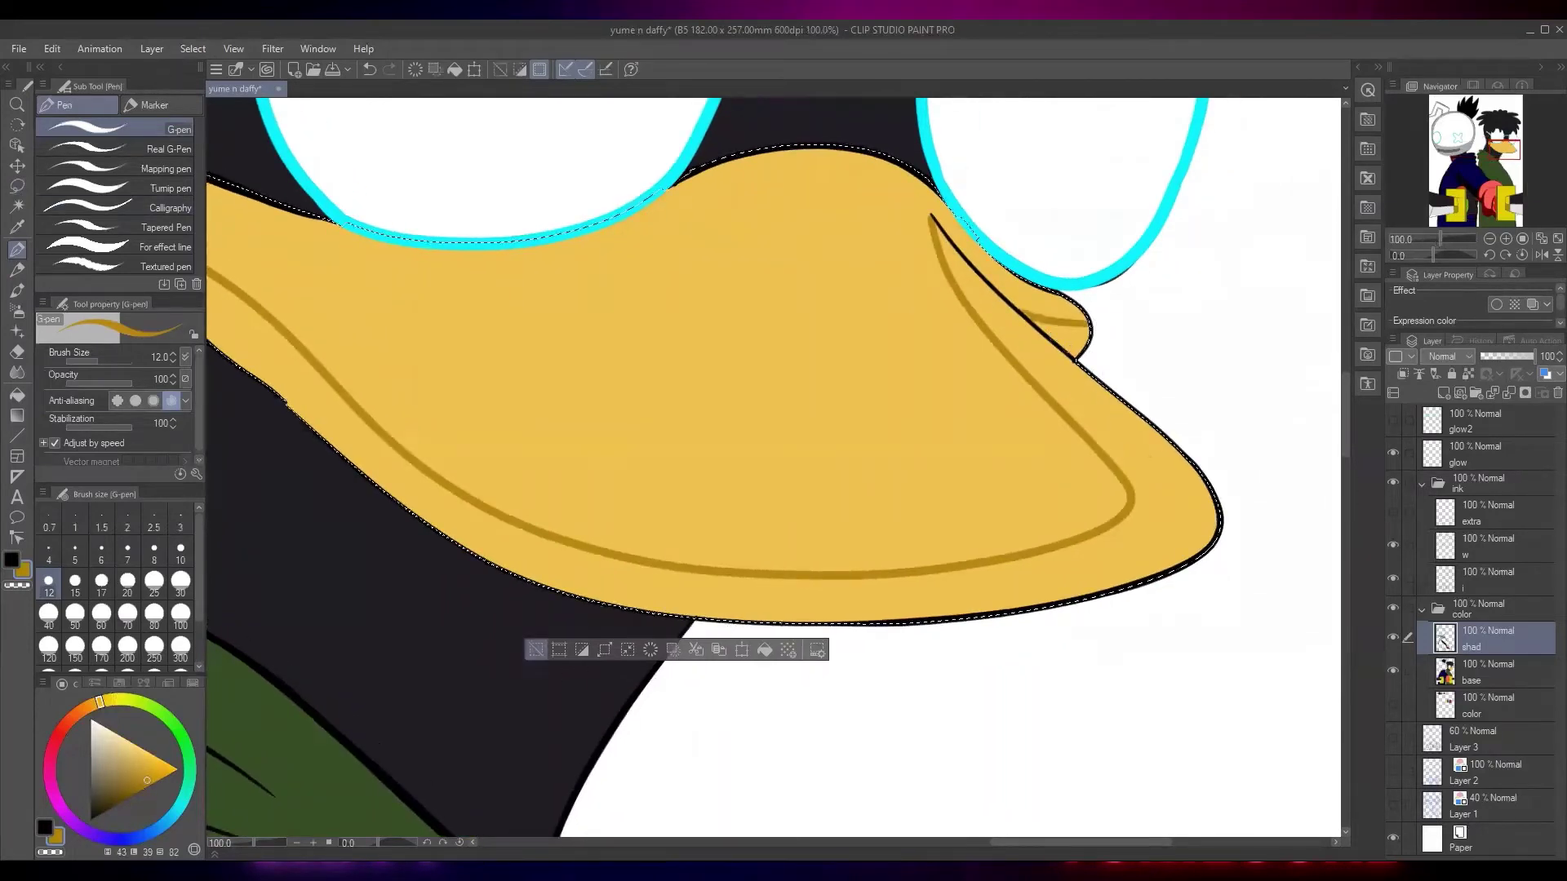
# Select the areas below the beak's boundary curves, fill them with golden brown, and clear the selection
pyautogui.press('w')
pyautogui.click(1060, 337)
pyautogui.hotkey('alt', 'BackSpace')
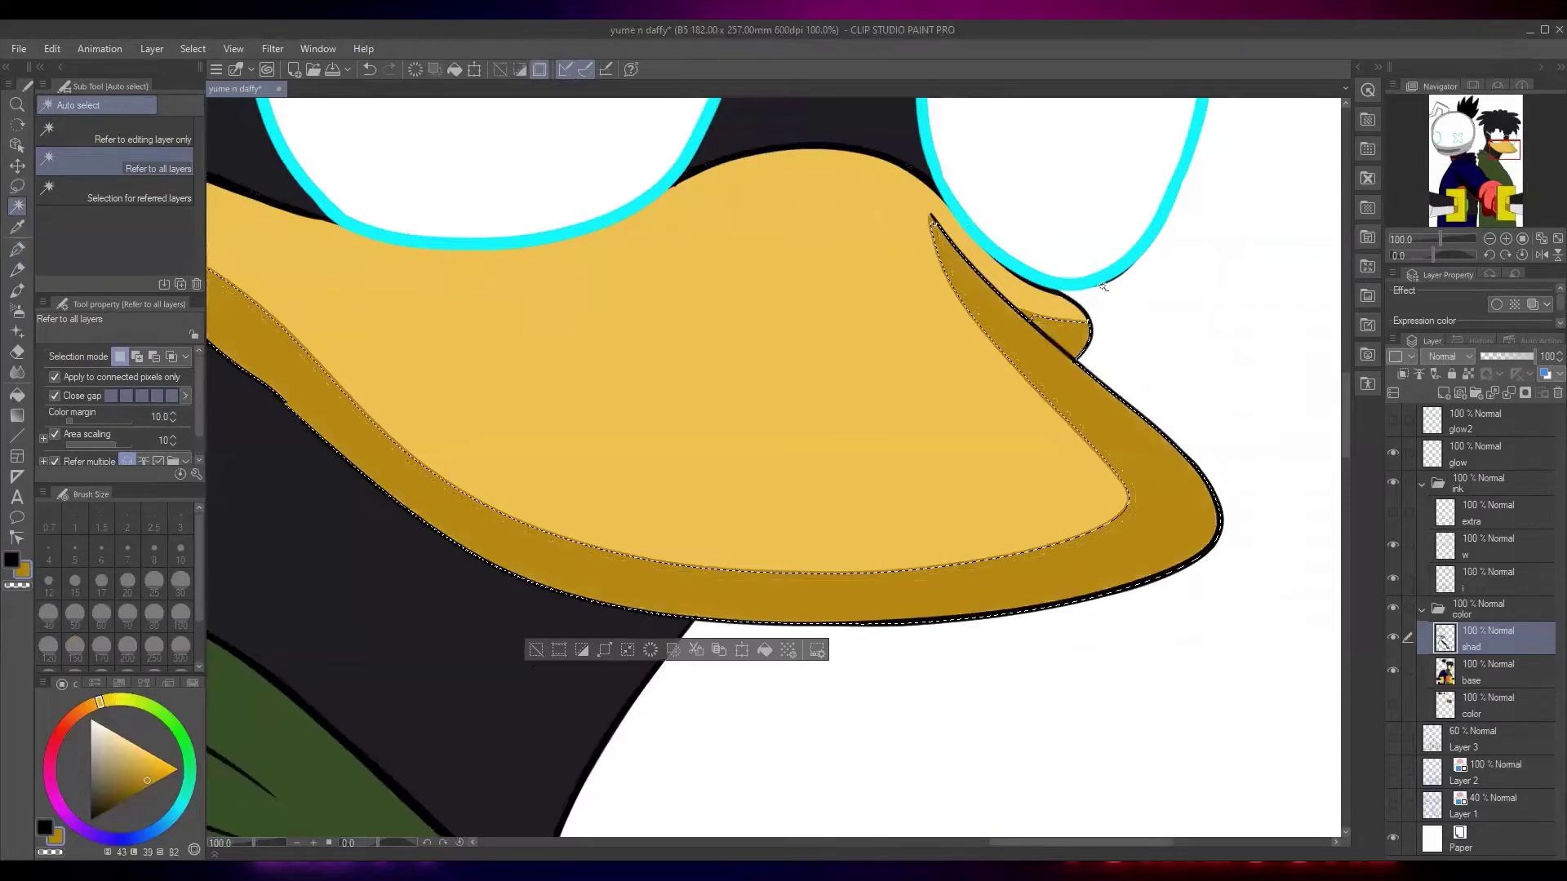
pyautogui.press('m')
pyautogui.hotkey('ctrl', 'd')
pyautogui.scroll(-3, 1059, 320)
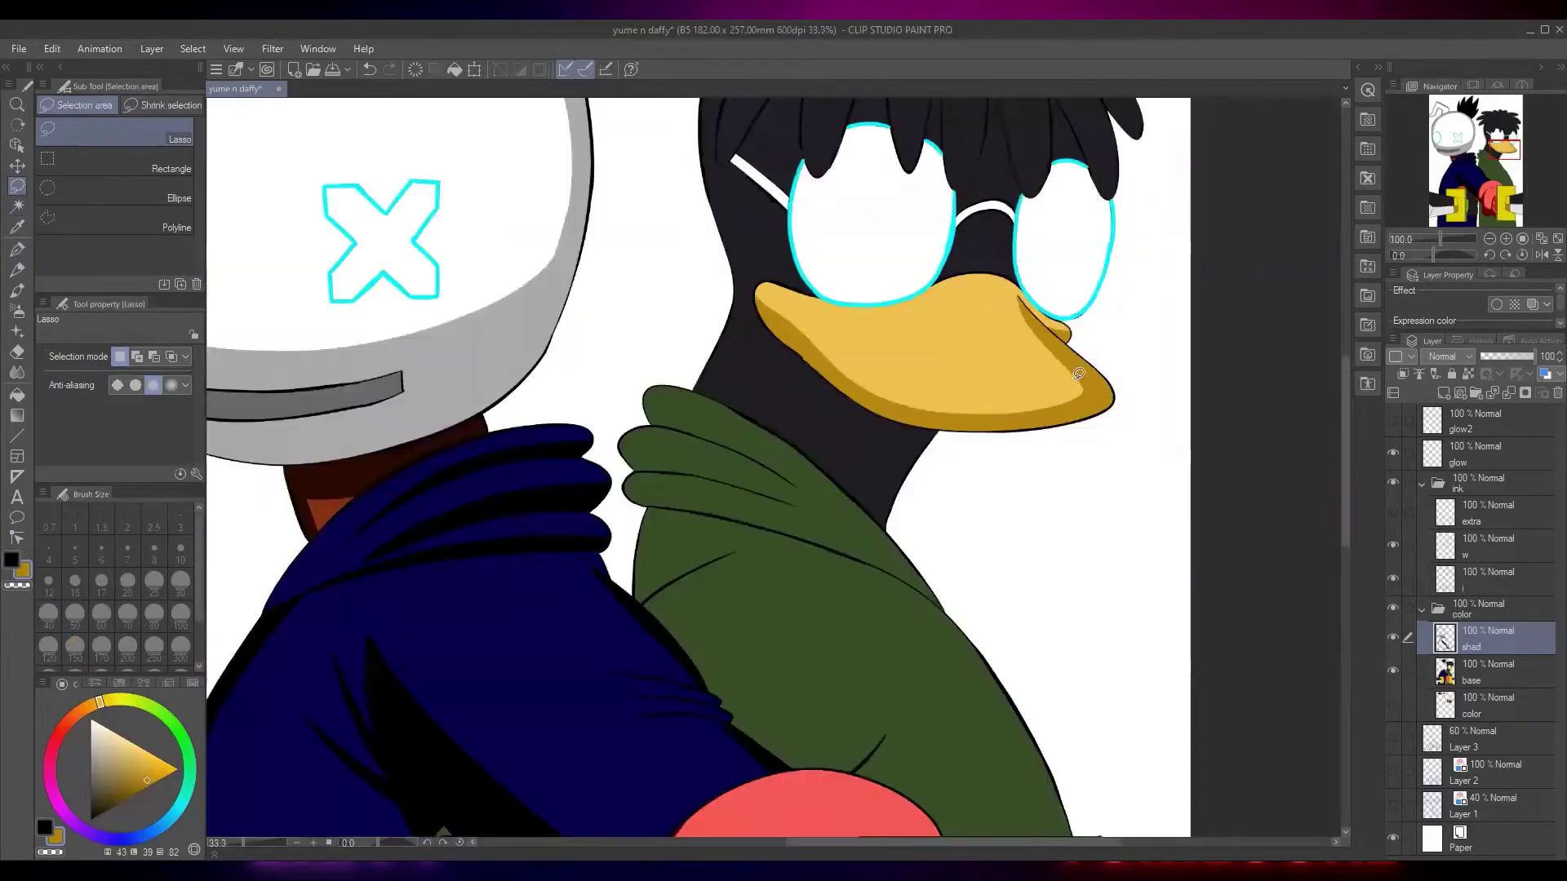
# Select the duck character's dark hair with Auto select, referring to all layers
pyautogui.moveTo(1031, 462); pyautogui.dragTo(1019, 539)
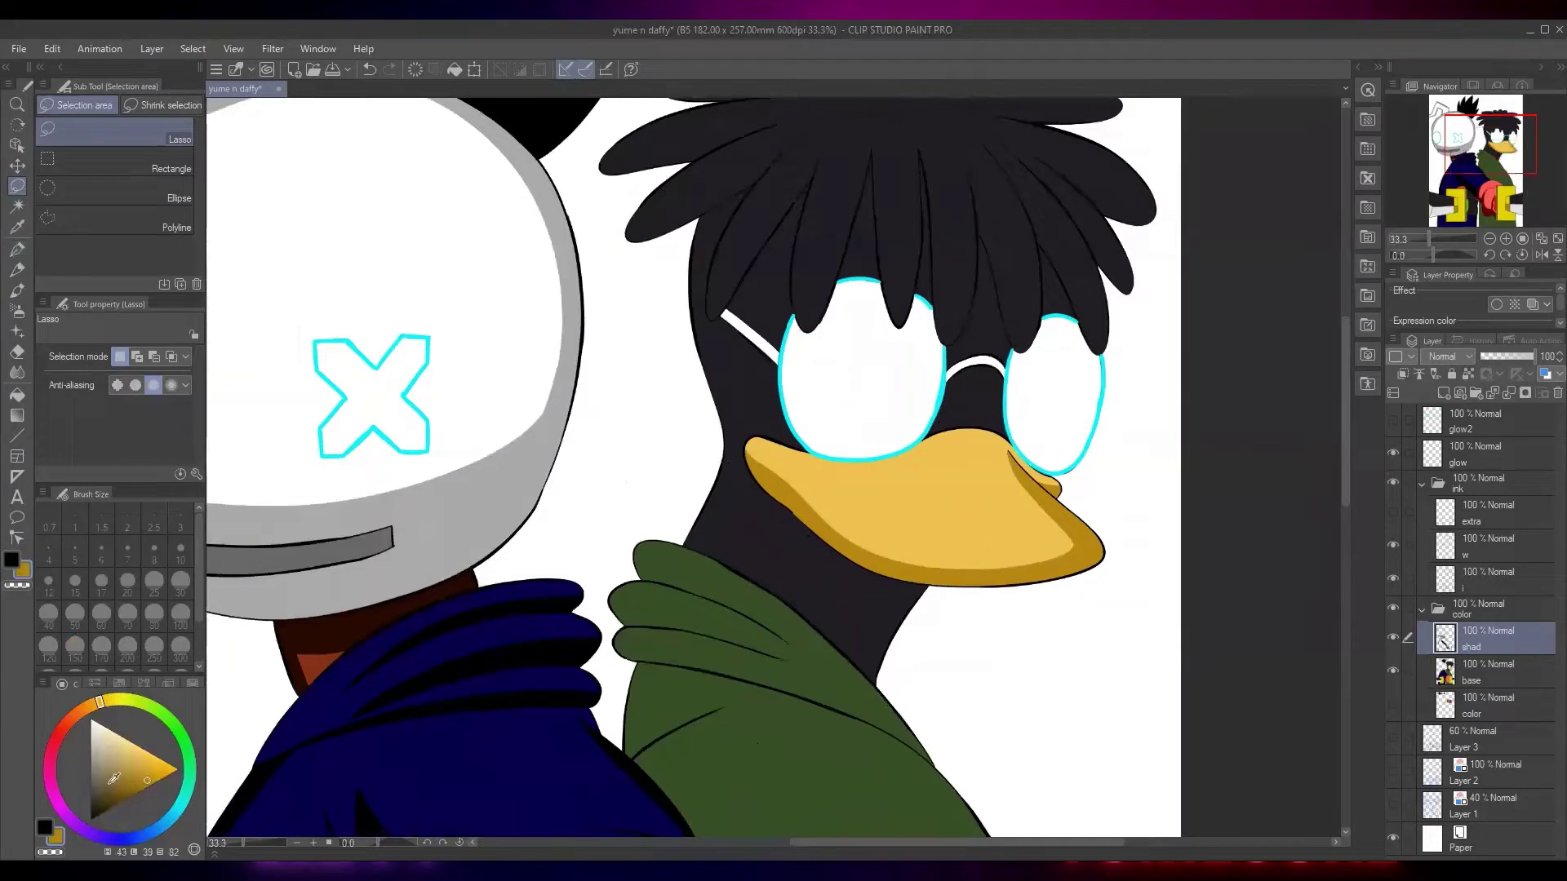
pyautogui.click(45, 827)
pyautogui.moveTo(832, 561); pyautogui.dragTo(808, 519)
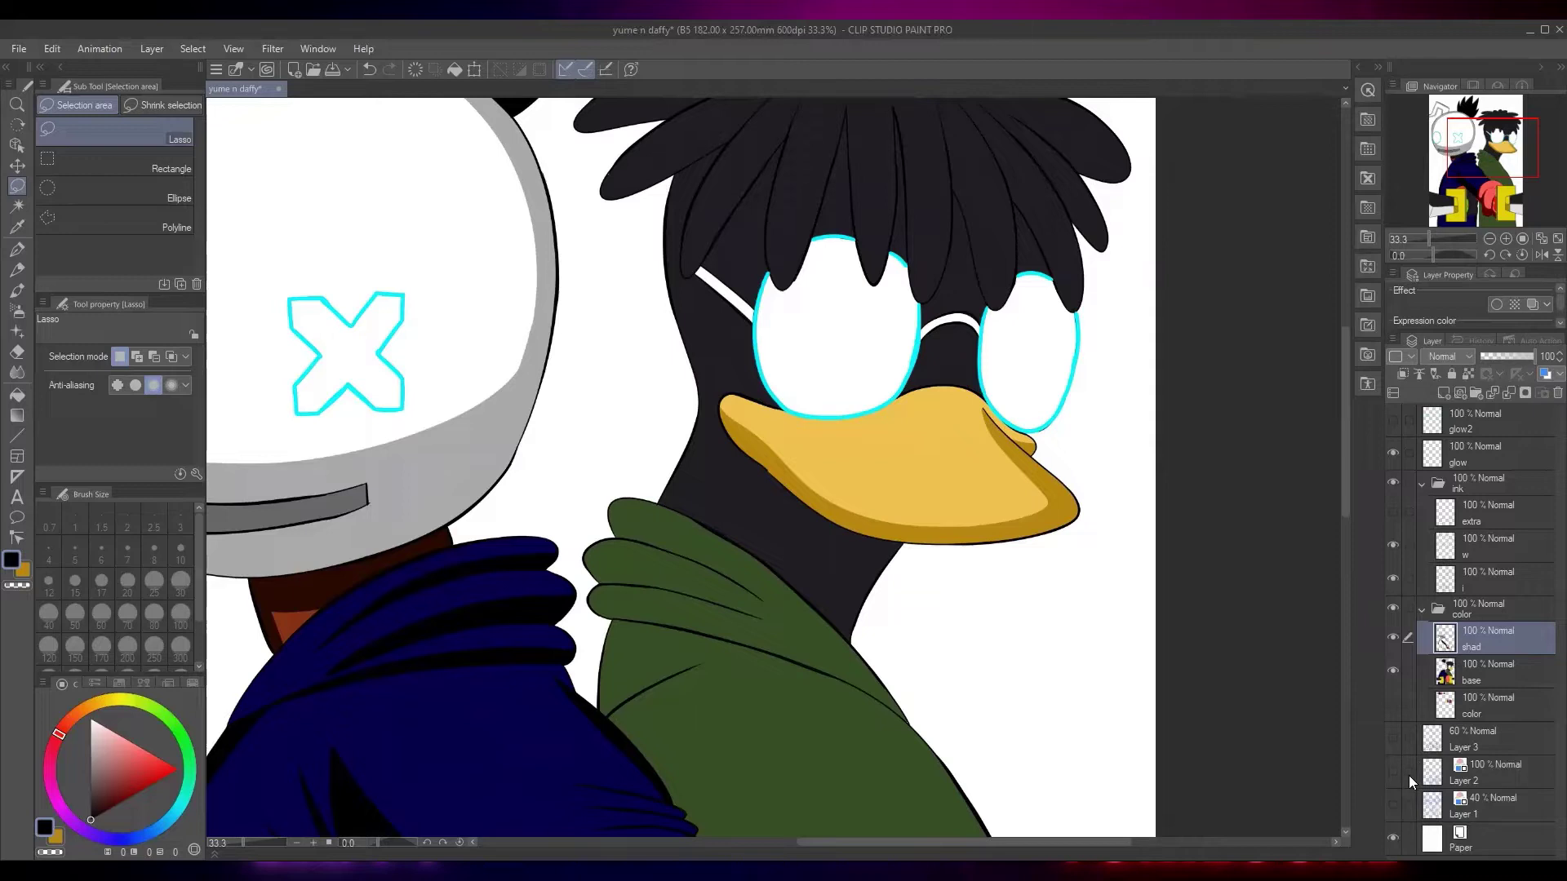
pyautogui.moveTo(960, 516); pyautogui.dragTo(935, 616)
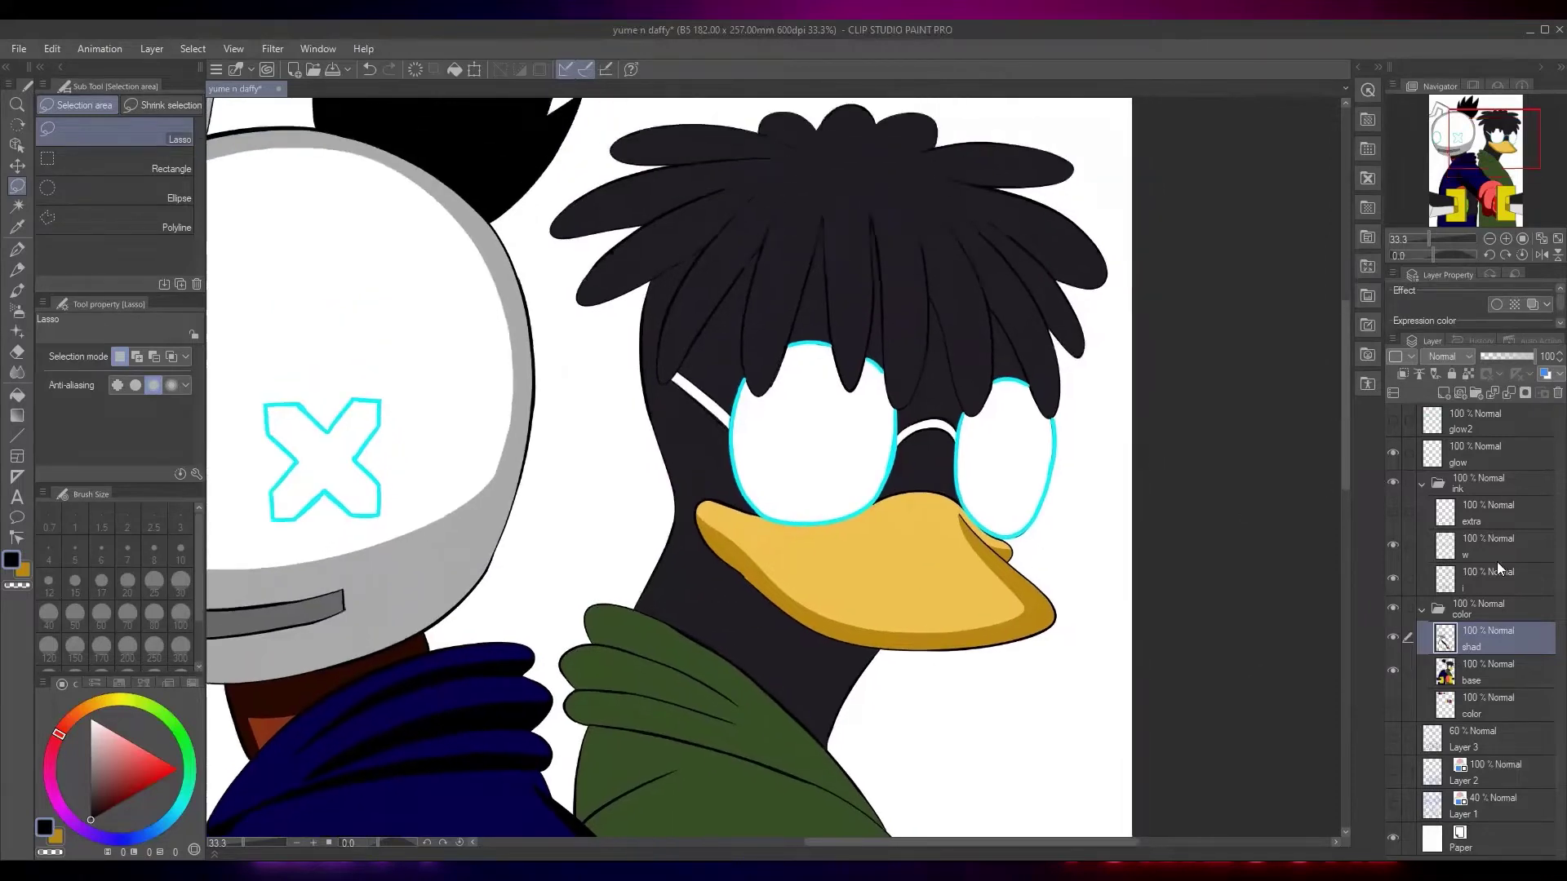
pyautogui.press('w')
pyautogui.click(904, 260)
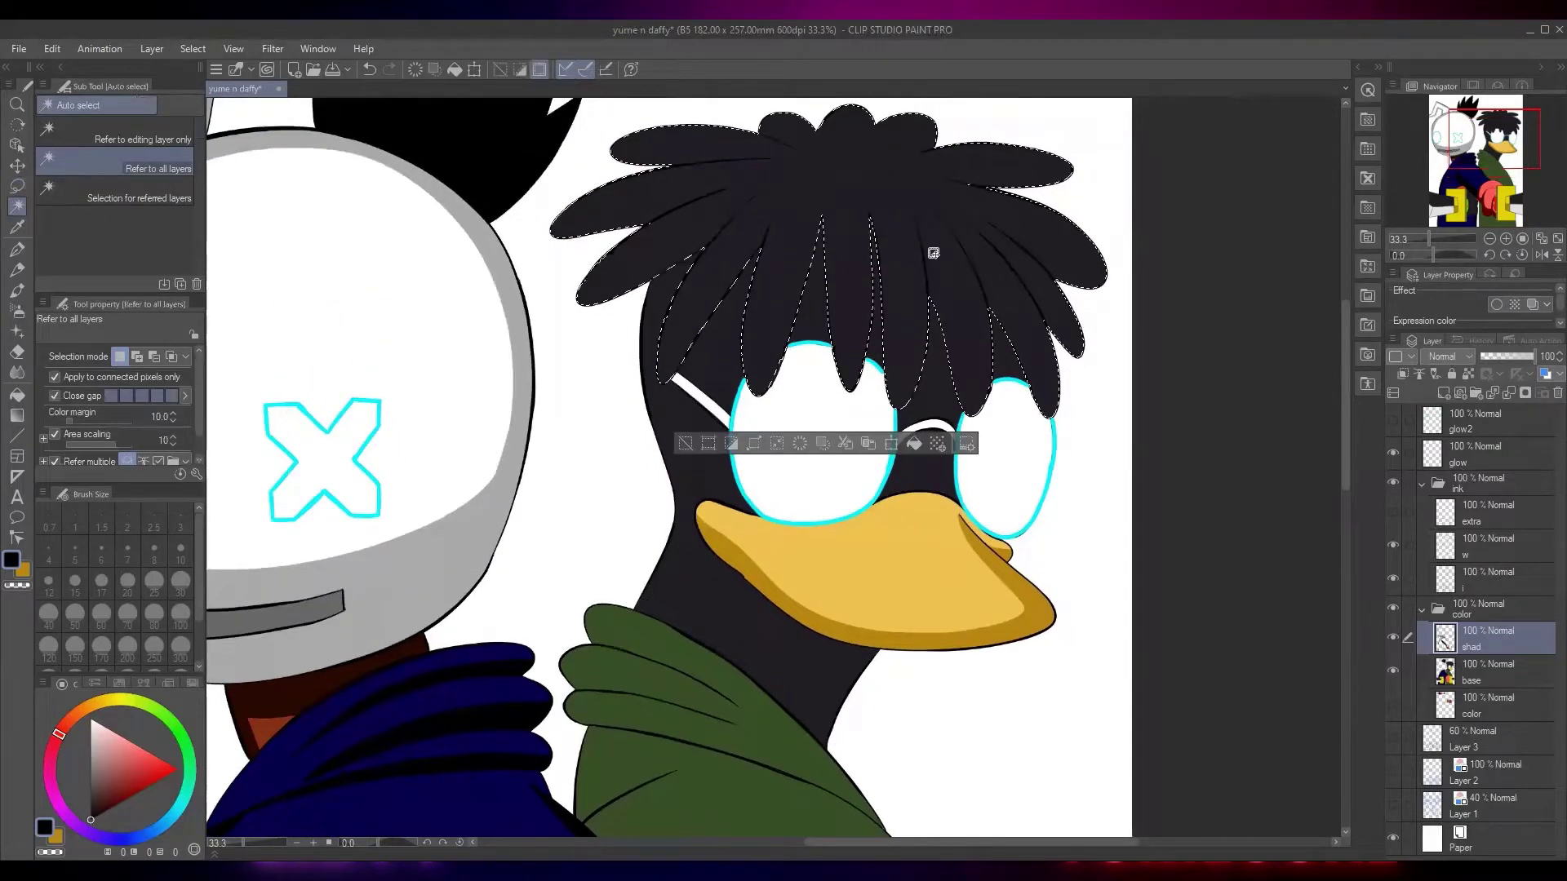
# Make the base layer active and set up the Soft airbrush at size 100 with a dark orange-brown color
pyautogui.click(1473, 669)
pyautogui.press('b')
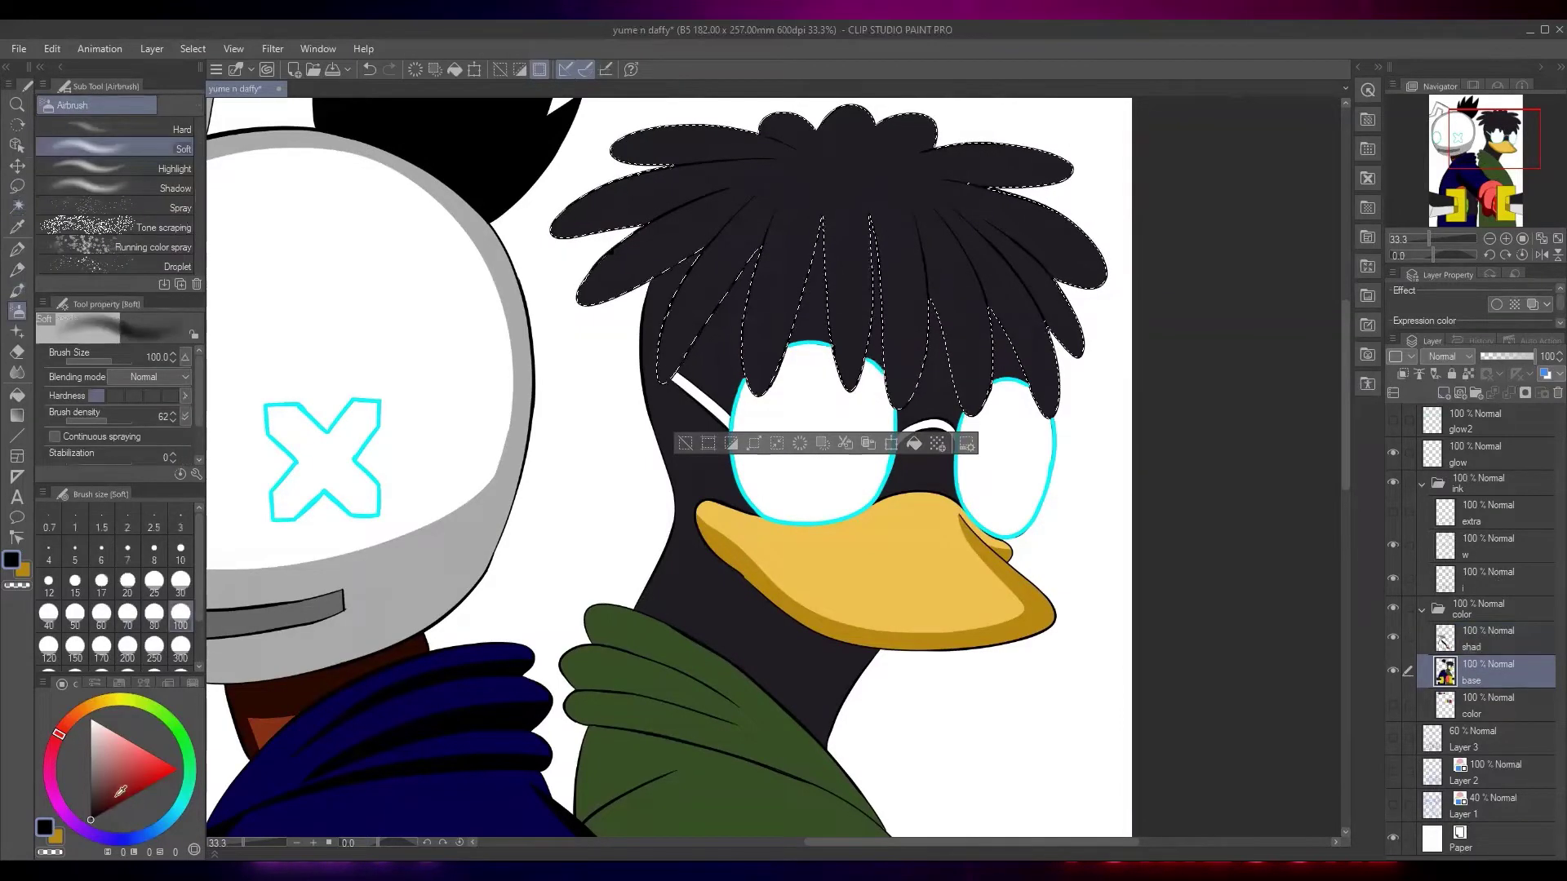
pyautogui.press('x')
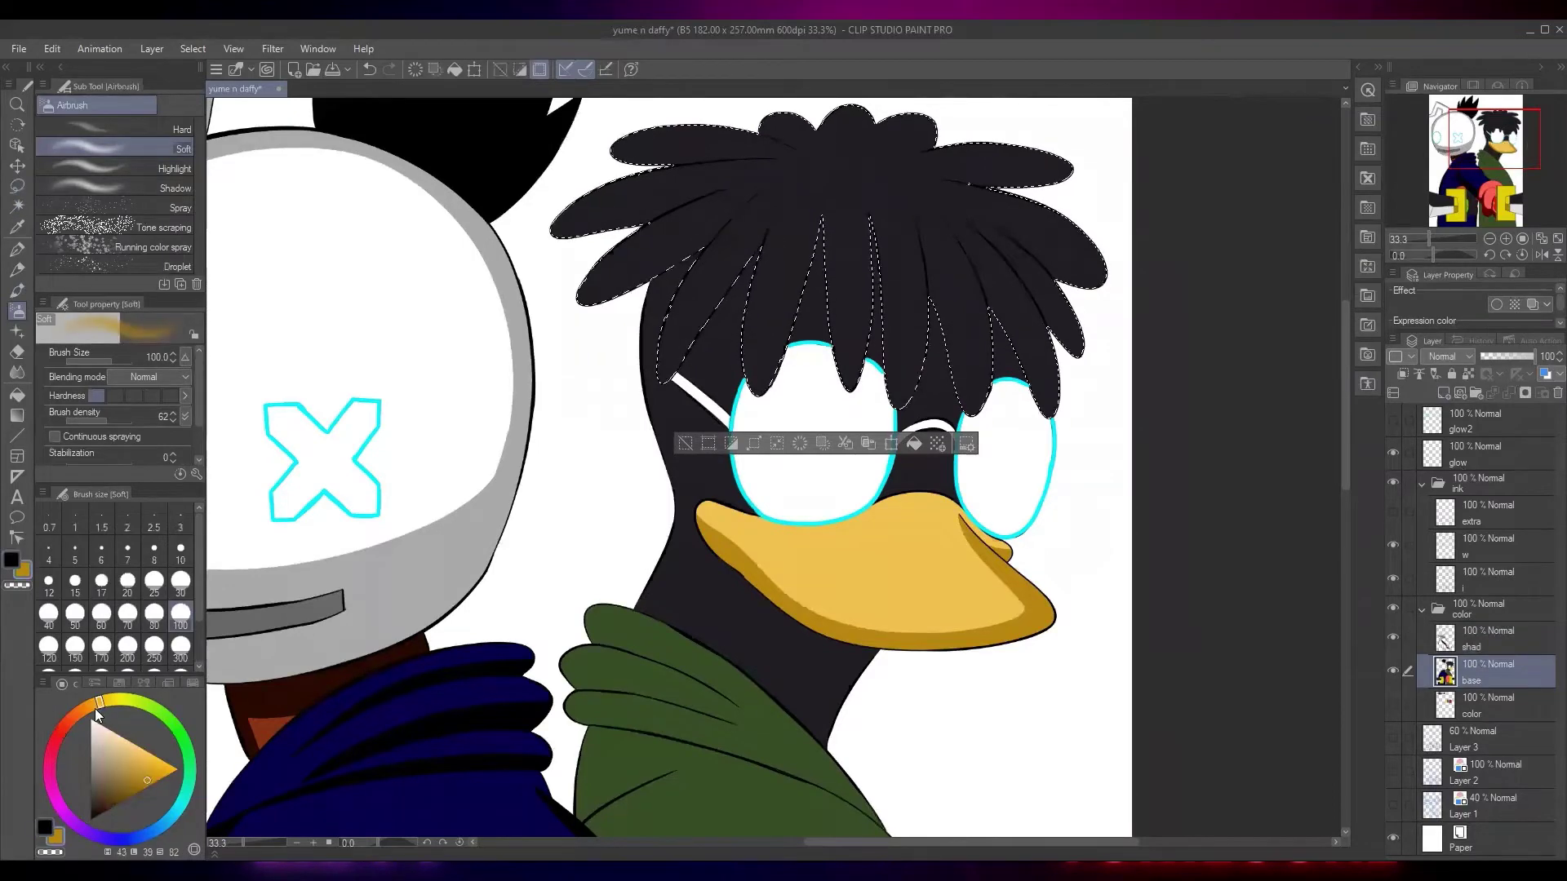
pyautogui.moveTo(94, 708); pyautogui.dragTo(83, 710)
pyautogui.click(129, 798)
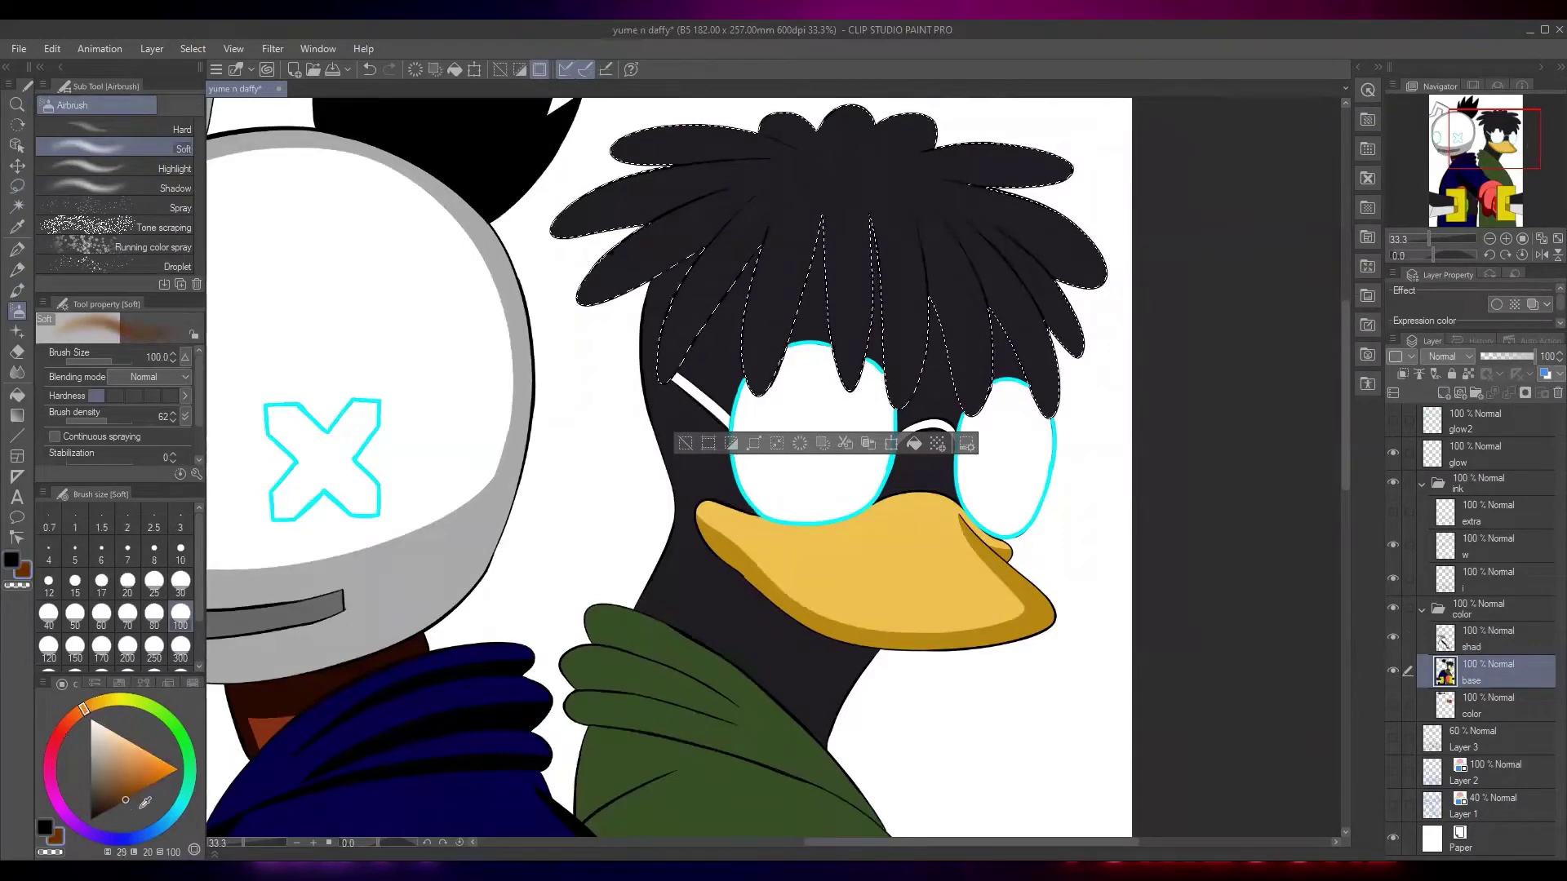
pyautogui.press('b')
pyautogui.press('b')
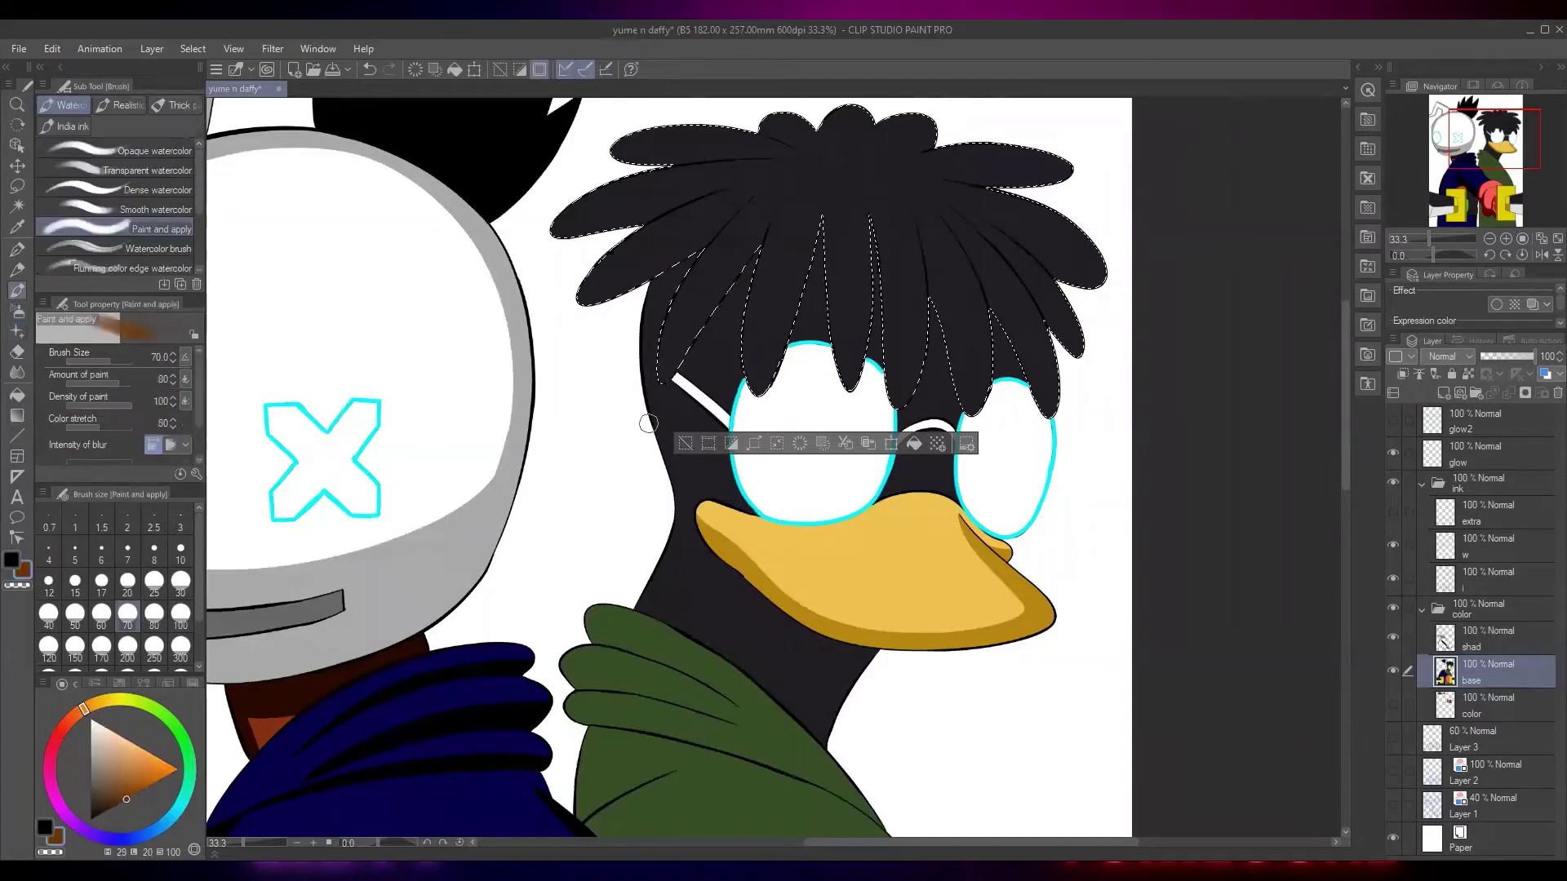
pyautogui.press('b')
# Airbrush brown onto the tips of the four hair locks on the left side of the duck's head
pyautogui.scroll(2, 677, 381)
pyautogui.hotkey('ctrl', 'z')
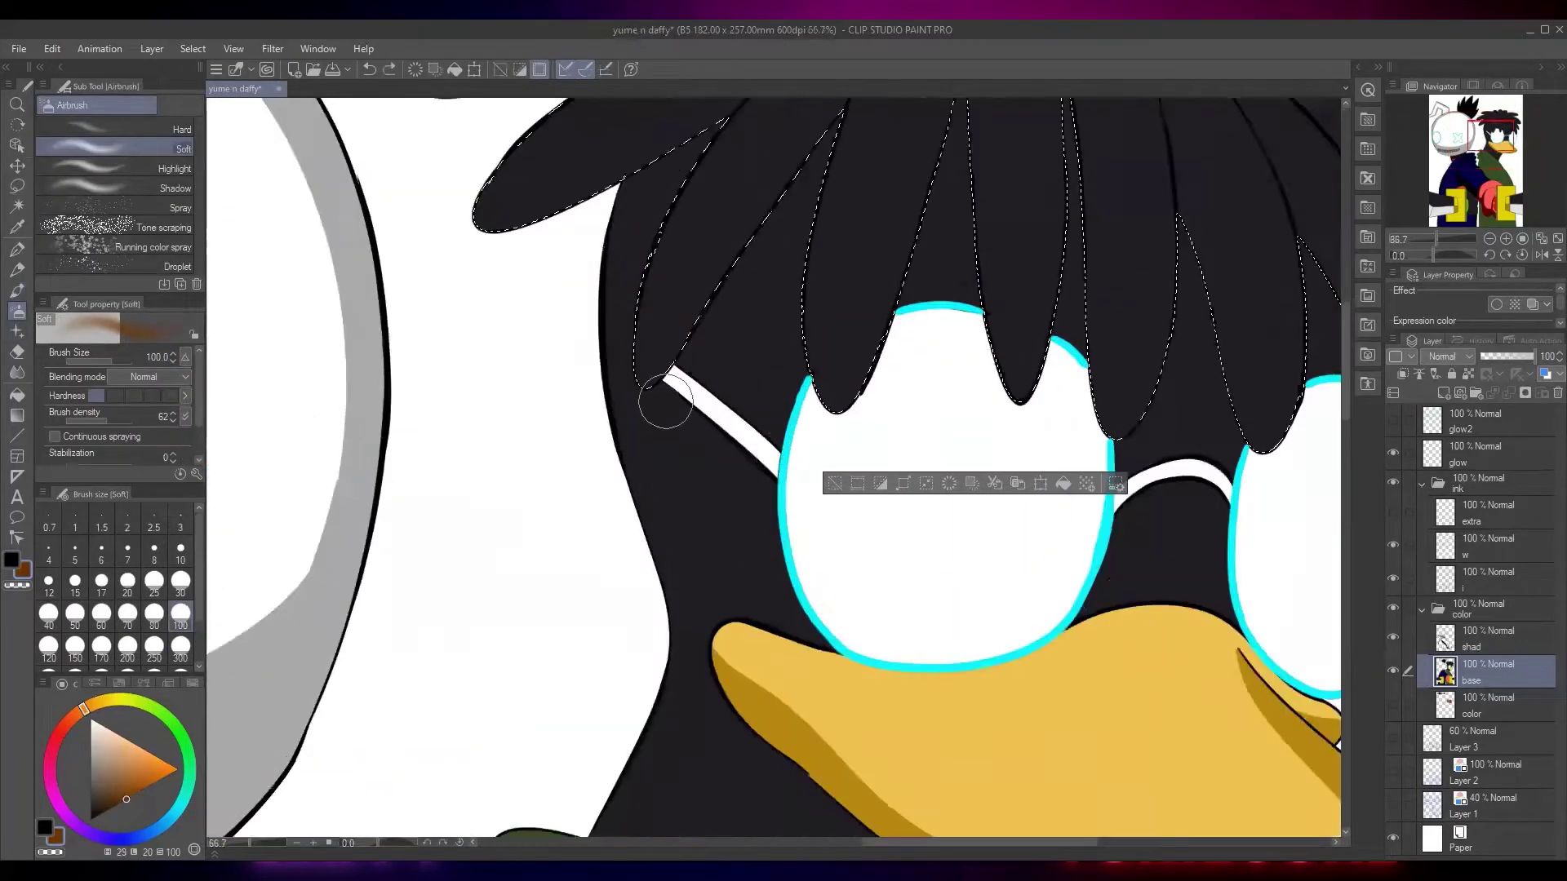
pyautogui.moveTo(677, 326)
pyautogui.mouseDown()
pyautogui.moveTo(633, 369)
pyautogui.moveTo(653, 392)
pyautogui.mouseUp()
pyautogui.moveTo(664, 437); pyautogui.dragTo(709, 576)
pyautogui.moveTo(563, 317); pyautogui.dragTo(473, 376)
pyautogui.moveTo(549, 399); pyautogui.dragTo(548, 504)
pyautogui.moveTo(509, 298)
pyautogui.mouseDown()
pyautogui.moveTo(497, 290)
pyautogui.moveTo(518, 294)
pyautogui.moveTo(496, 439)
pyautogui.mouseUp()
pyautogui.moveTo(557, 267)
pyautogui.mouseDown()
pyautogui.moveTo(542, 288)
pyautogui.moveTo(584, 259)
pyautogui.moveTo(568, 225)
pyautogui.mouseUp()
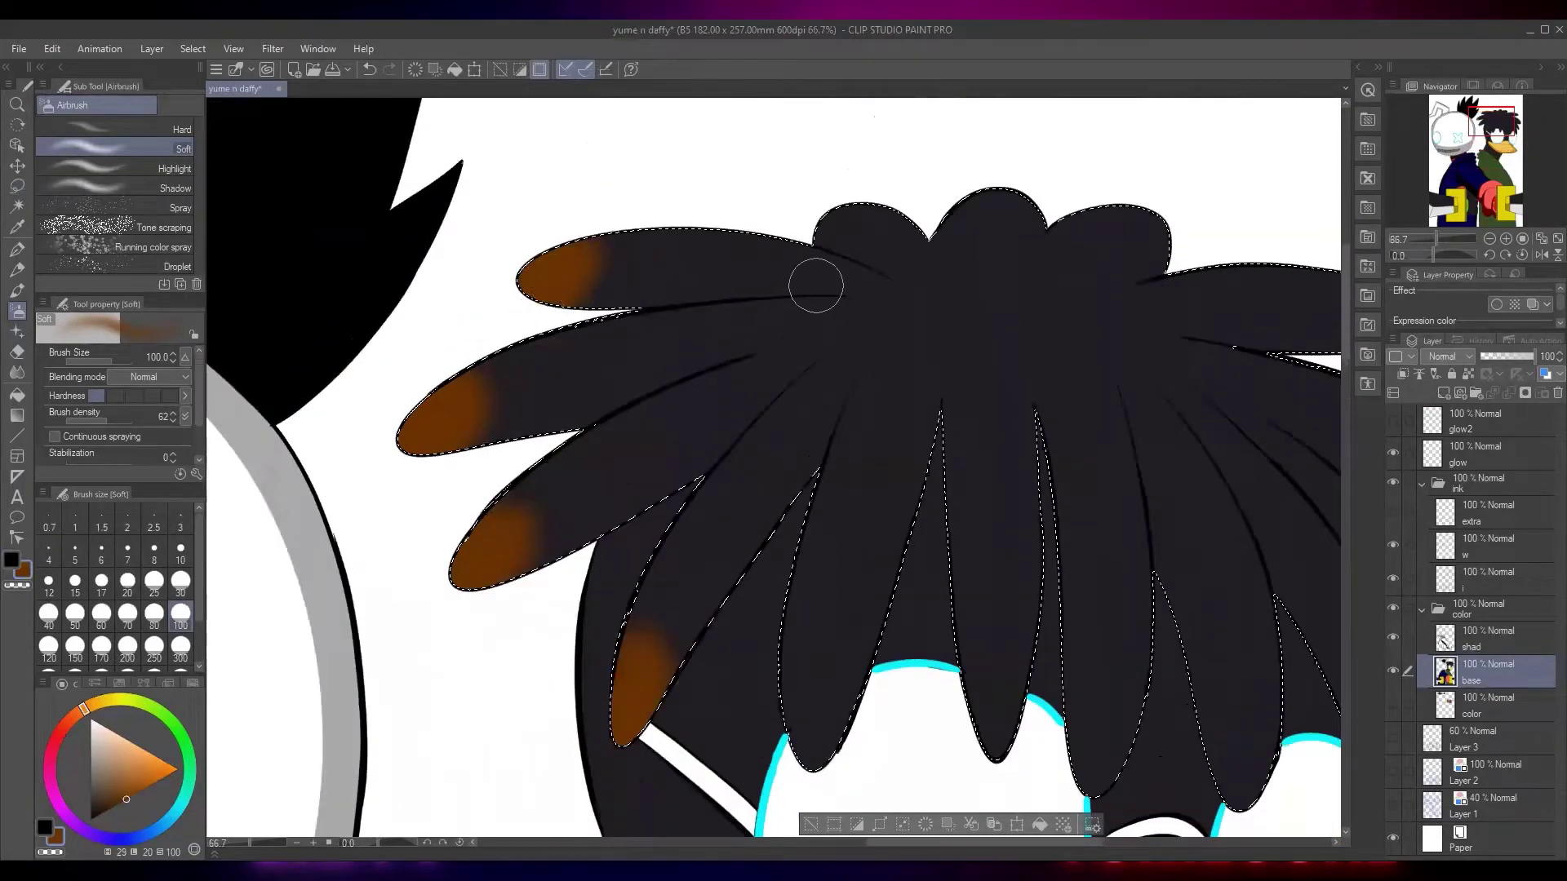
# Airbrush brown onto the tips of the front locks hanging over the glasses and the small lock beside them
pyautogui.moveTo(958, 393)
pyautogui.mouseDown()
pyautogui.moveTo(870, 395)
pyautogui.moveTo(811, 187)
pyautogui.mouseUp()
pyautogui.moveTo(650, 504)
pyautogui.mouseDown()
pyautogui.moveTo(678, 535)
pyautogui.moveTo(640, 573)
pyautogui.mouseUp()
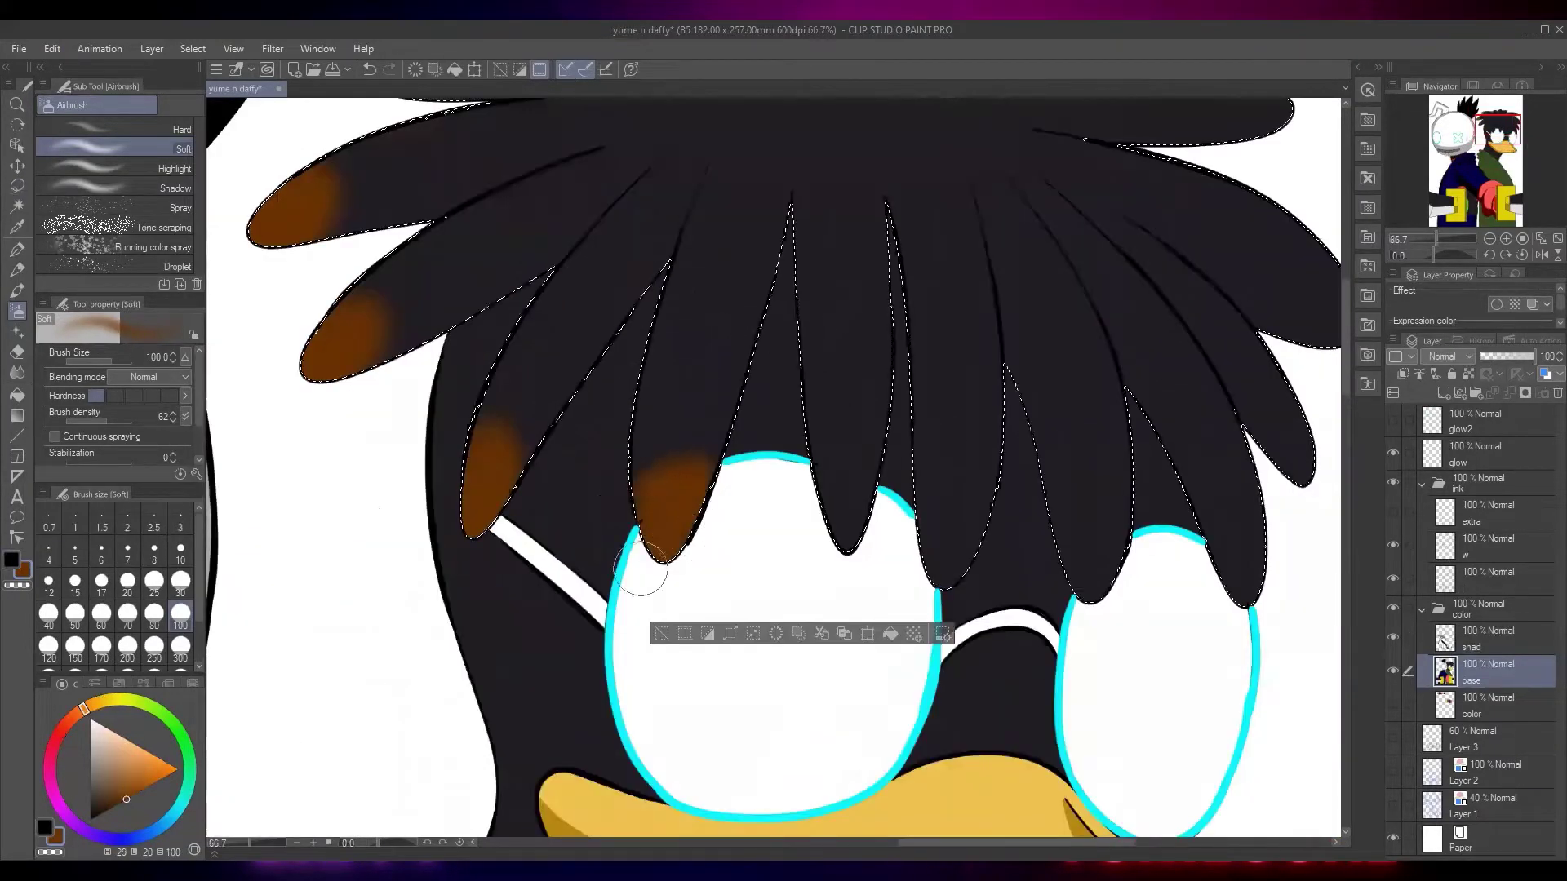
pyautogui.moveTo(830, 521)
pyautogui.mouseDown()
pyautogui.moveTo(756, 524)
pyautogui.moveTo(748, 566)
pyautogui.moveTo(773, 472)
pyautogui.moveTo(745, 563)
pyautogui.moveTo(740, 528)
pyautogui.moveTo(659, 513)
pyautogui.mouseUp()
pyautogui.moveTo(765, 498); pyautogui.dragTo(786, 569)
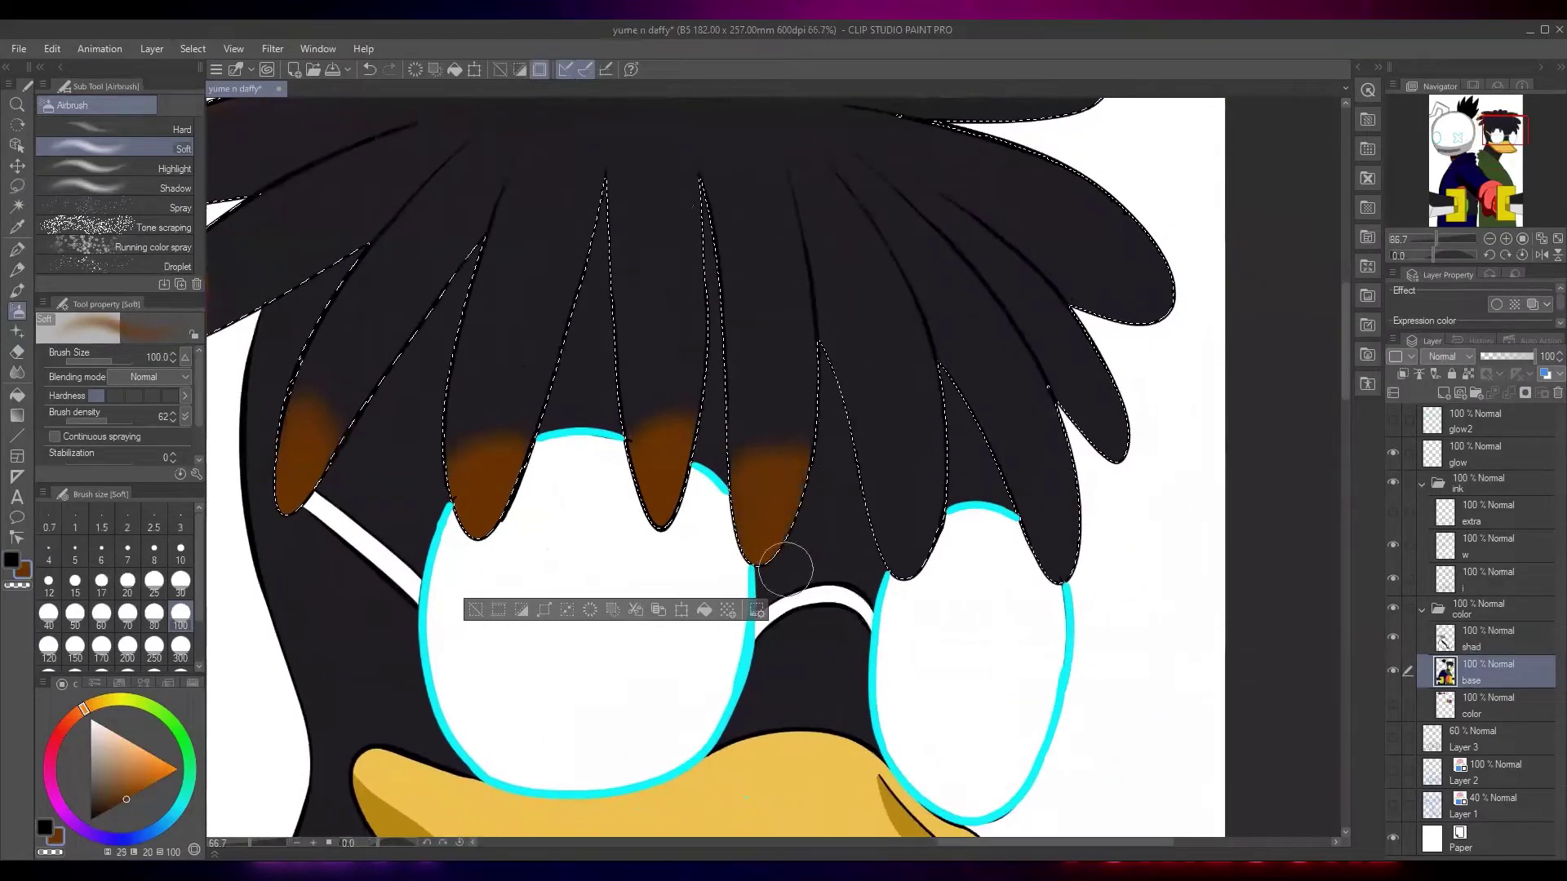
pyautogui.moveTo(854, 492); pyautogui.dragTo(806, 458)
pyautogui.moveTo(858, 522)
pyautogui.mouseDown()
pyautogui.moveTo(838, 462)
pyautogui.moveTo(870, 570)
pyautogui.moveTo(884, 561)
pyautogui.moveTo(856, 514)
pyautogui.mouseUp()
pyautogui.moveTo(946, 481)
pyautogui.mouseDown()
pyautogui.moveTo(880, 490)
pyautogui.moveTo(906, 553)
pyautogui.moveTo(938, 455)
pyautogui.moveTo(991, 380)
pyautogui.moveTo(956, 504)
pyautogui.mouseUp()
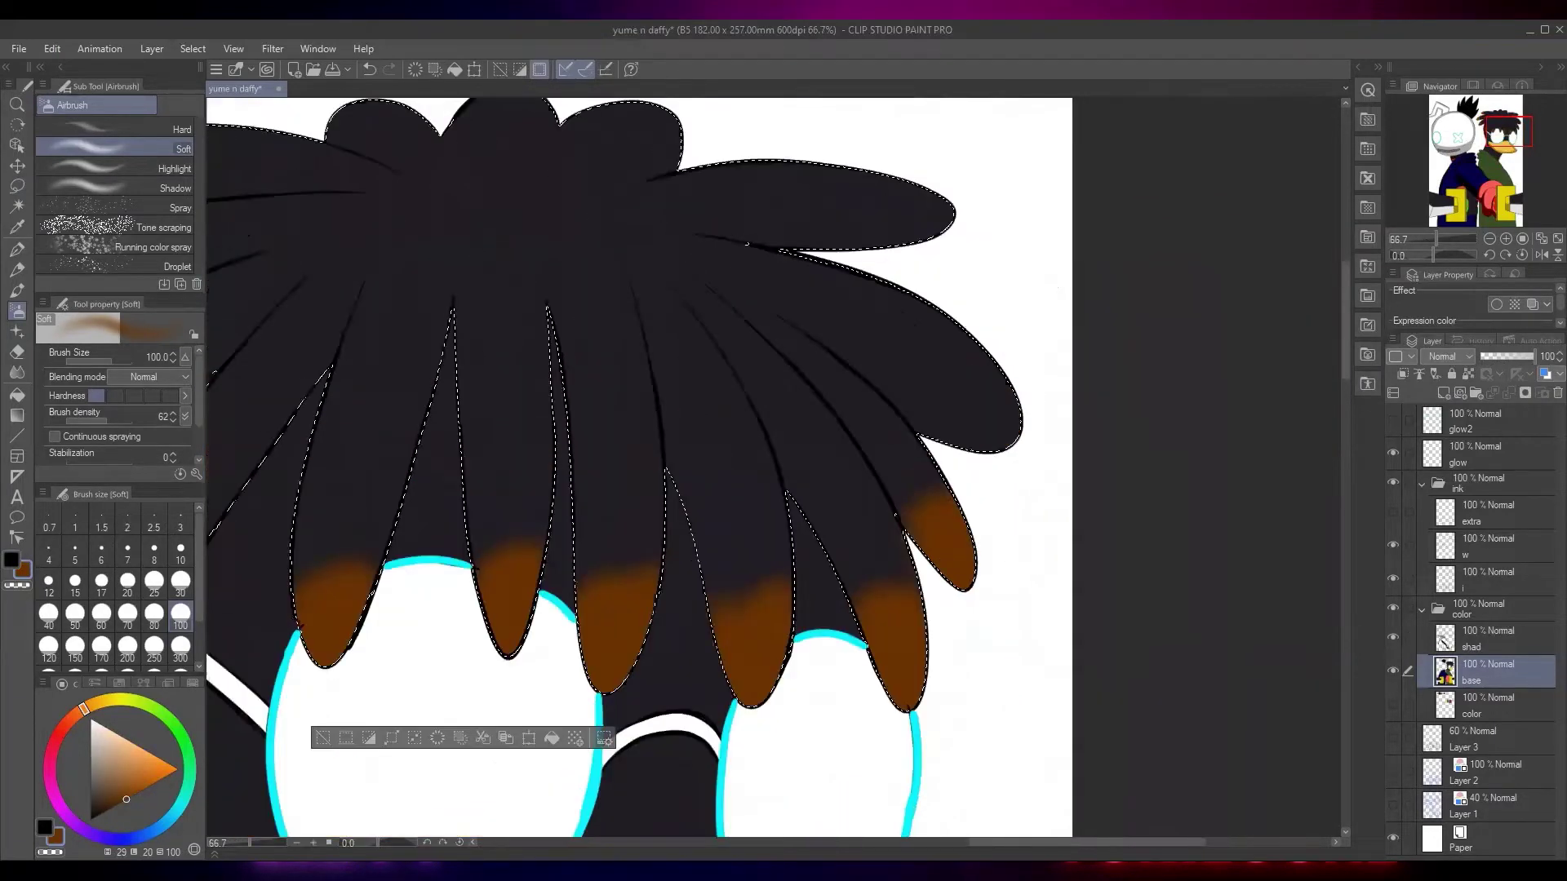
# Airbrush brown onto the tips of the two upper right hair locks and clear the selection
pyautogui.moveTo(962, 400)
pyautogui.mouseDown()
pyautogui.moveTo(928, 420)
pyautogui.moveTo(975, 425)
pyautogui.moveTo(1002, 404)
pyautogui.moveTo(891, 222)
pyautogui.moveTo(896, 189)
pyautogui.moveTo(954, 191)
pyautogui.moveTo(882, 231)
pyautogui.moveTo(939, 216)
pyautogui.mouseUp()
pyautogui.scroll(-5, 947, 245)
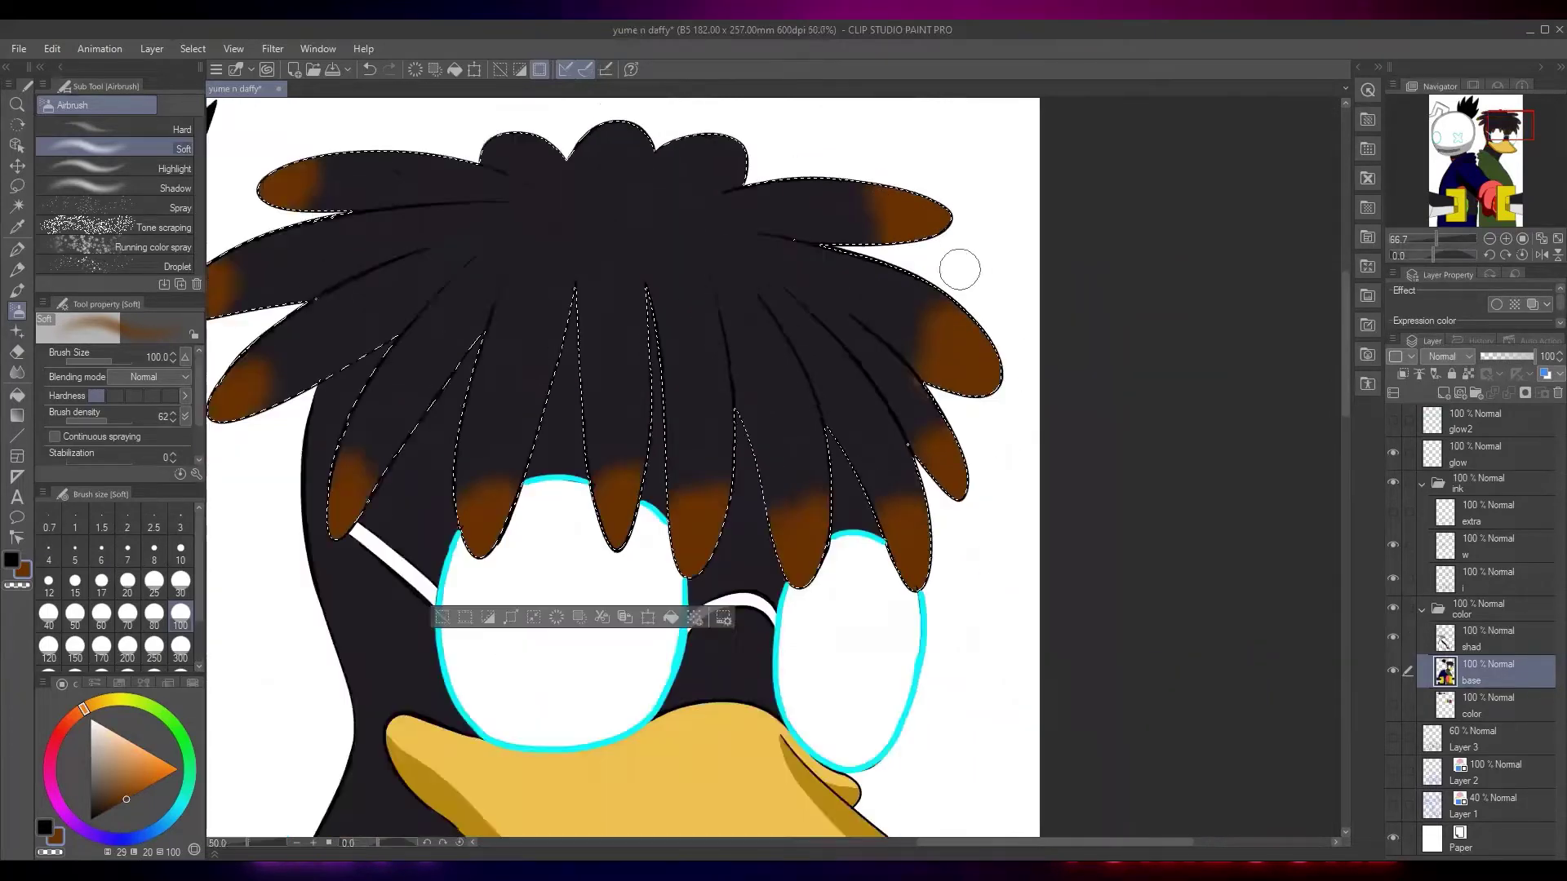
pyautogui.scroll(2, 888, 400)
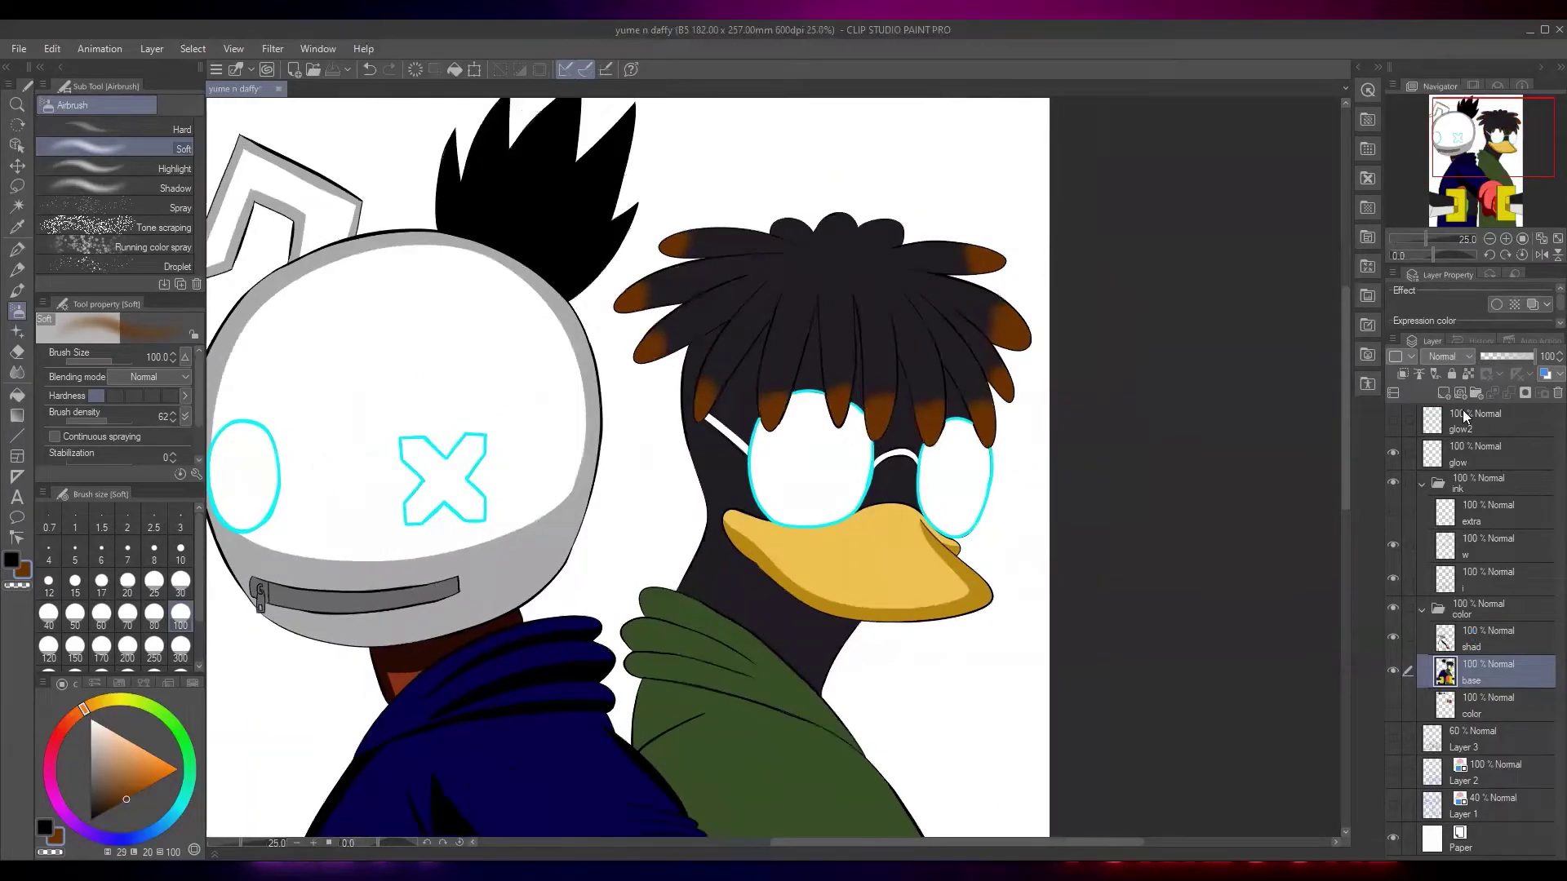
# Add a new layer above the base layer and name it "hair shad"
pyautogui.click(1440, 396)
pyautogui.doubleClick(1475, 674)
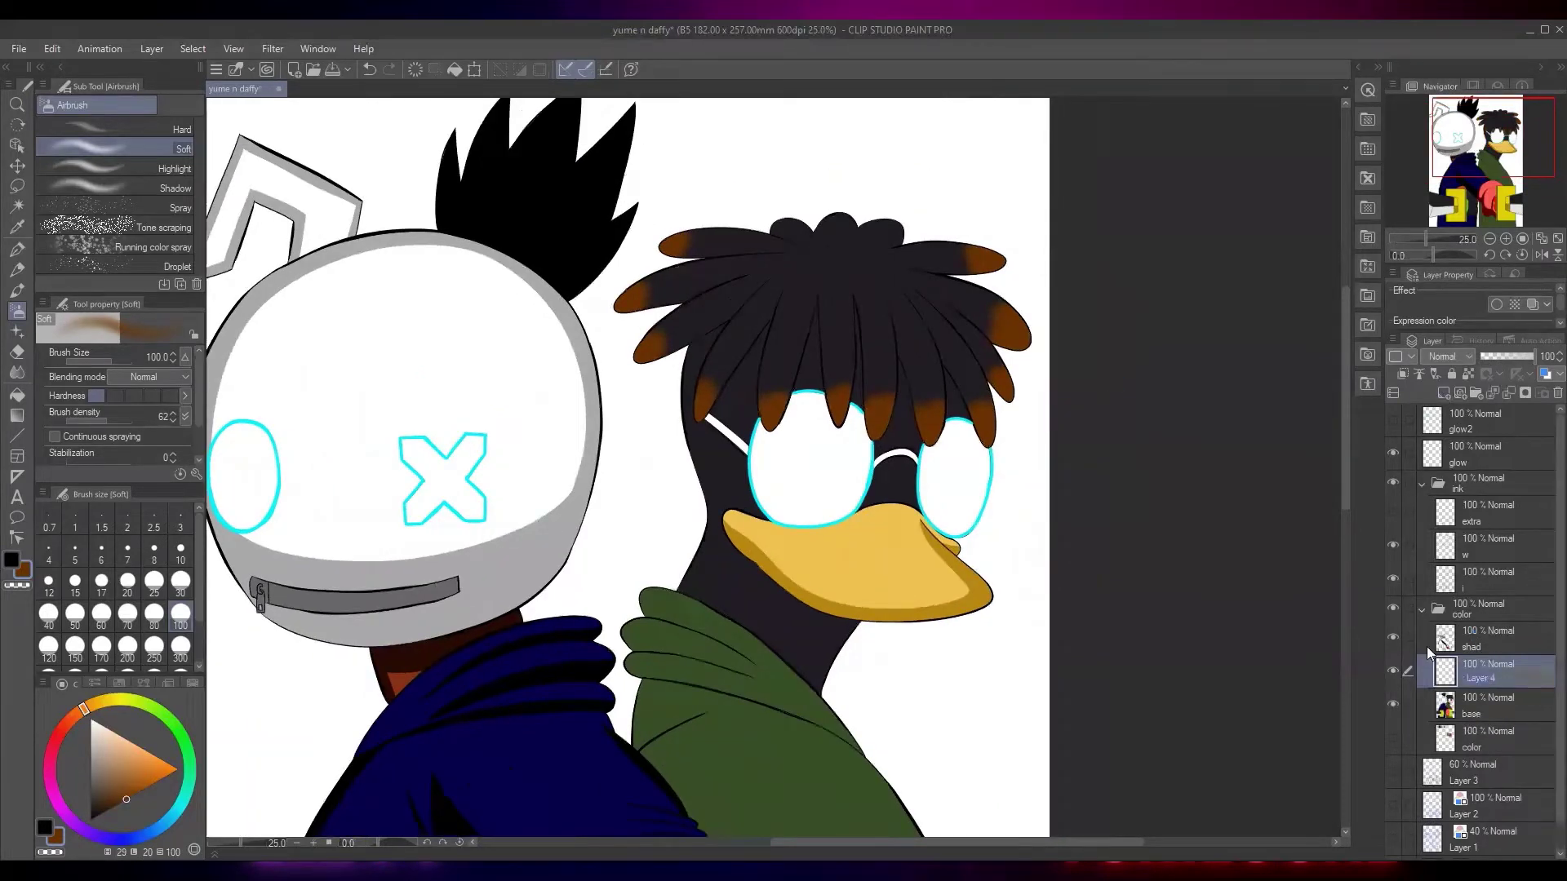
pyautogui.write('hair shad')
pyautogui.press('Return')
# Set the drawing color to black and lower the hair shad layer's opacity to 58%
pyautogui.moveTo(108, 790); pyautogui.dragTo(90, 820)
pyautogui.click(1503, 357)
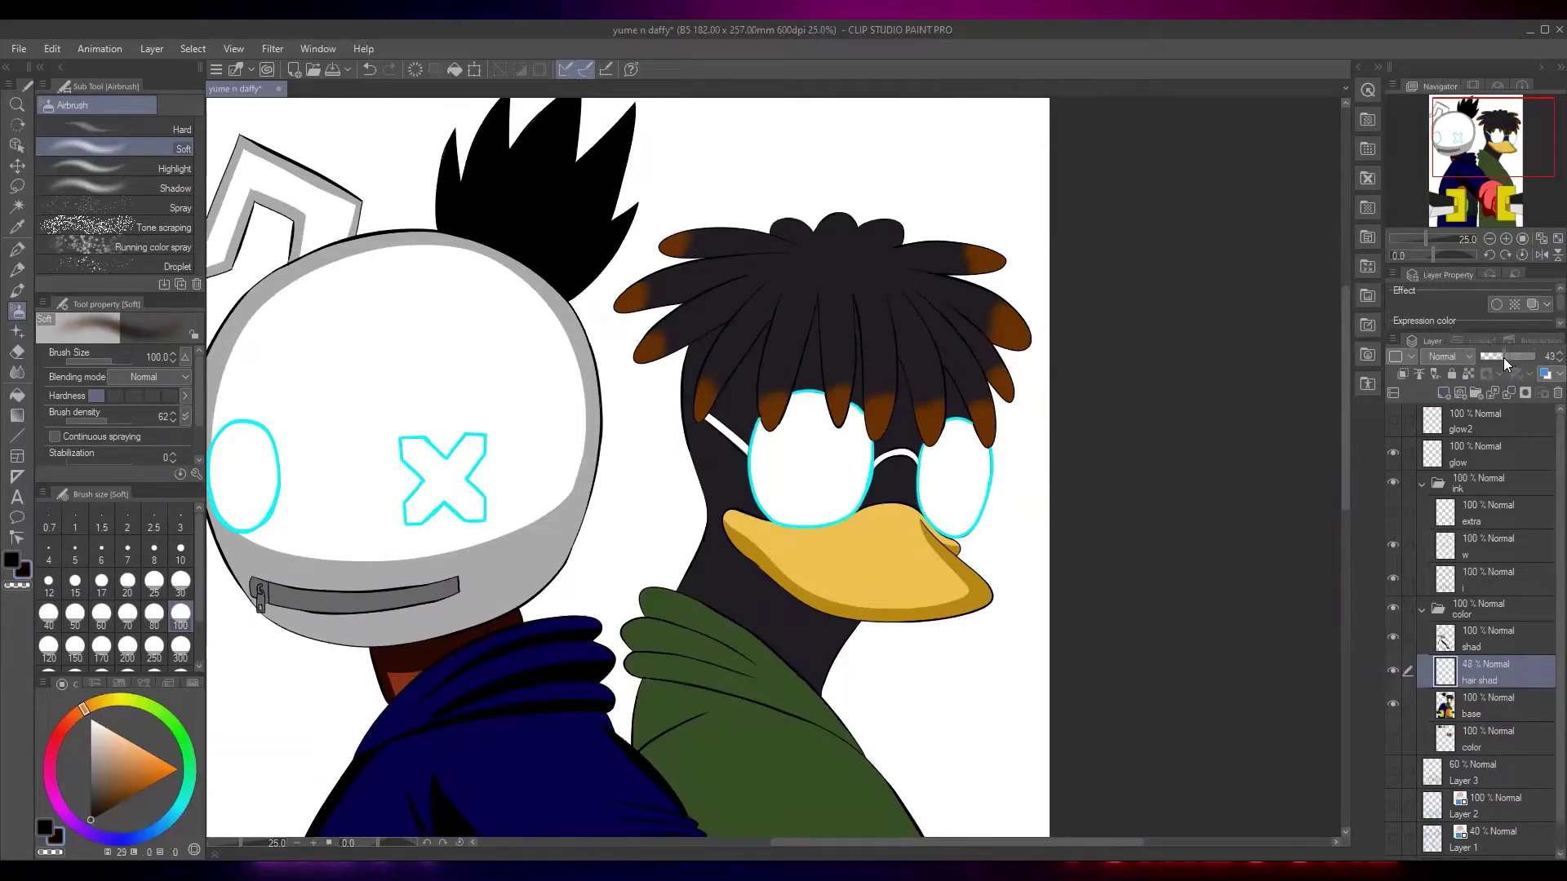
pyautogui.moveTo(1511, 360); pyautogui.dragTo(1513, 361)
pyautogui.scroll(1, 1024, 559)
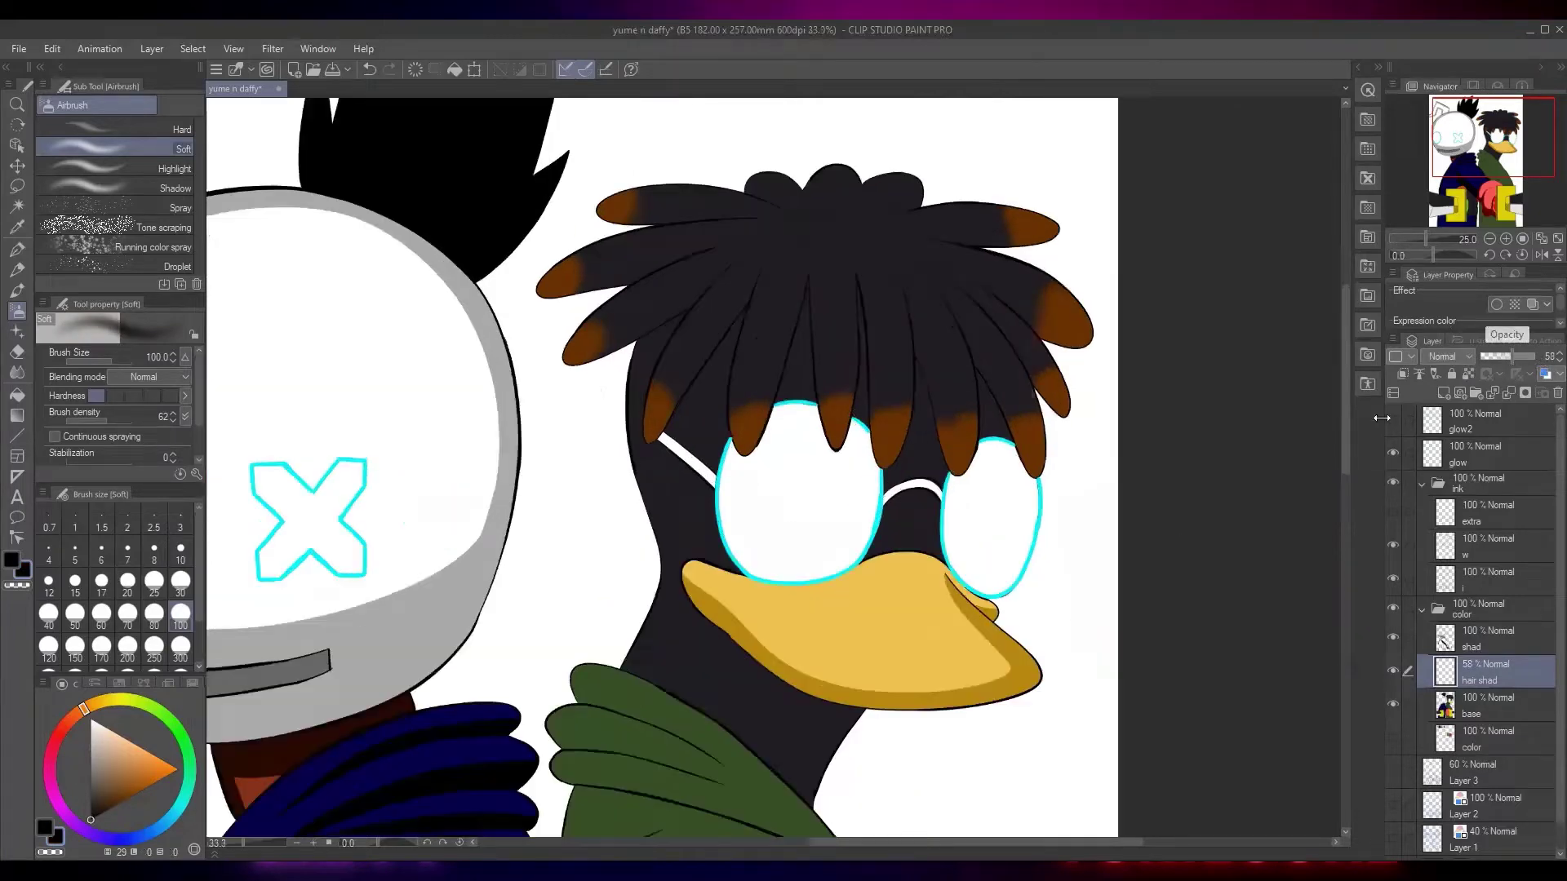
# Draw black shadow boundary curves inside the two leftmost hanging front locks with the size 12 G-pen
pyautogui.press('p')
pyautogui.scroll(3, 743, 537)
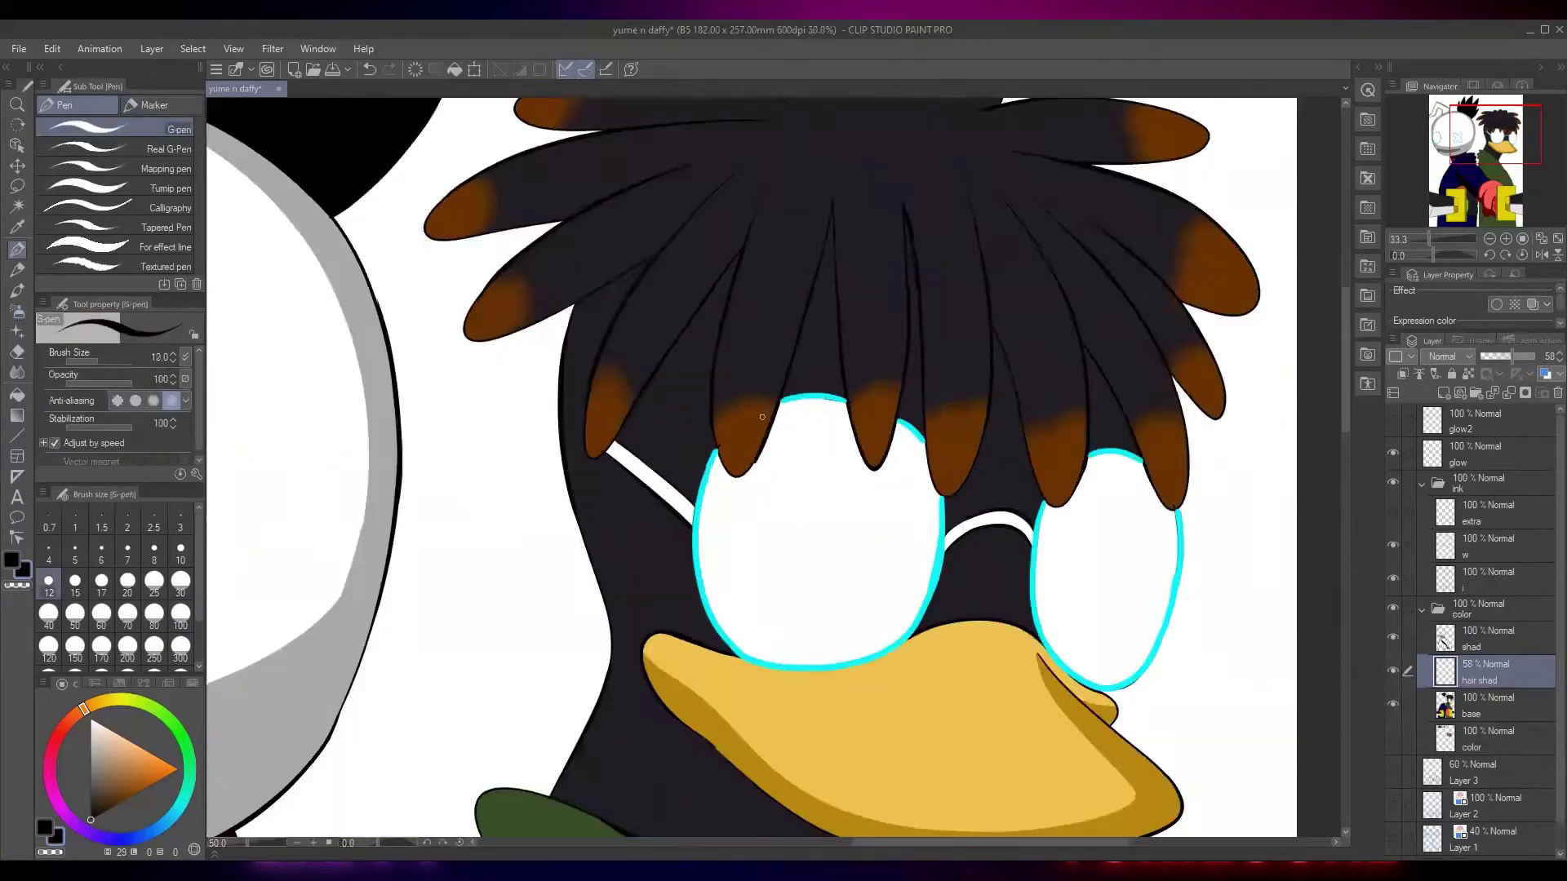
pyautogui.scroll(-2, 743, 537)
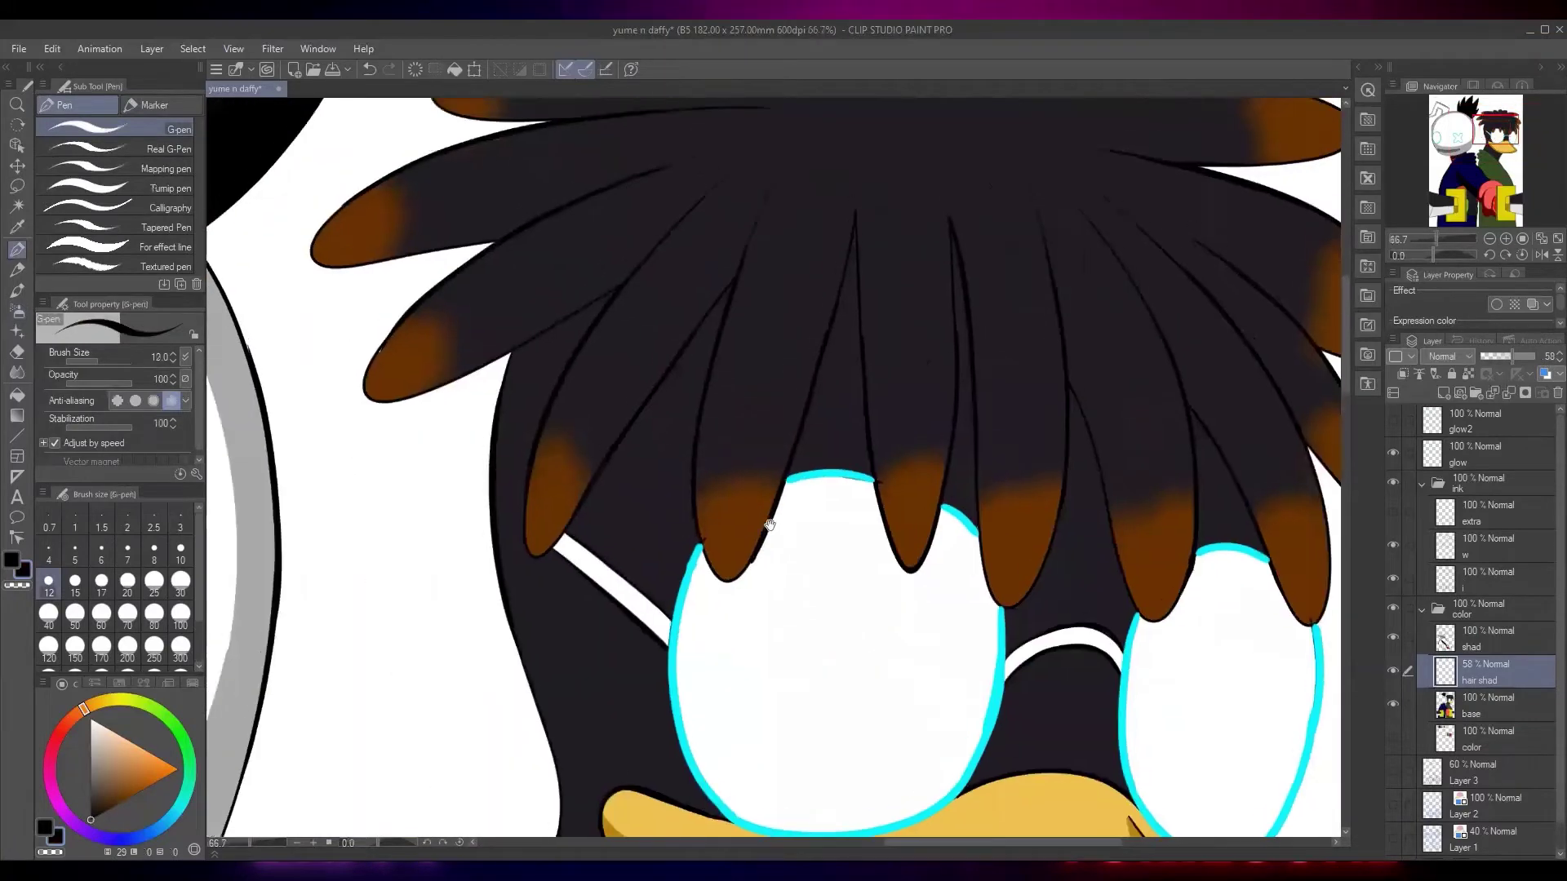
pyautogui.scroll(-3, 792, 505)
pyautogui.scroll(3, 871, 365)
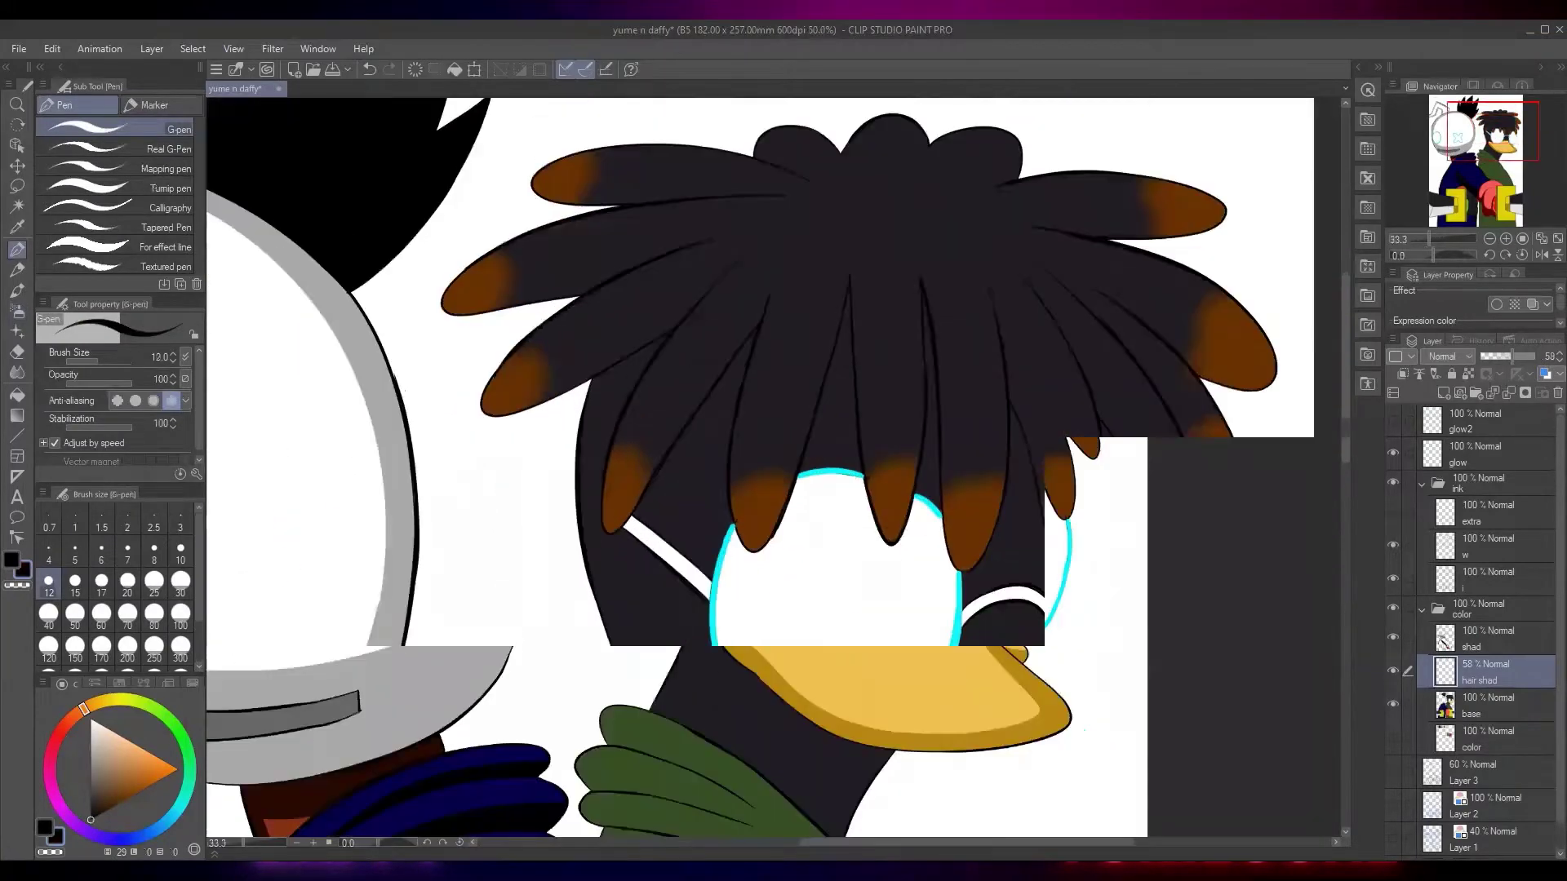
pyautogui.scroll(2, 871, 365)
pyautogui.moveTo(891, 322); pyautogui.dragTo(782, 487)
pyautogui.moveTo(749, 364)
pyautogui.mouseDown()
pyautogui.moveTo(757, 216)
pyautogui.moveTo(750, 366)
pyautogui.moveTo(975, 365)
pyautogui.mouseUp()
# Draw lengthwise shadow boundary lines to the tips of the three locks on the hair's left side
pyautogui.moveTo(817, 411)
pyautogui.mouseDown()
pyautogui.moveTo(742, 470)
pyautogui.moveTo(736, 396)
pyautogui.moveTo(802, 216)
pyautogui.moveTo(782, 239)
pyautogui.moveTo(961, 364)
pyautogui.moveTo(963, 324)
pyautogui.mouseUp()
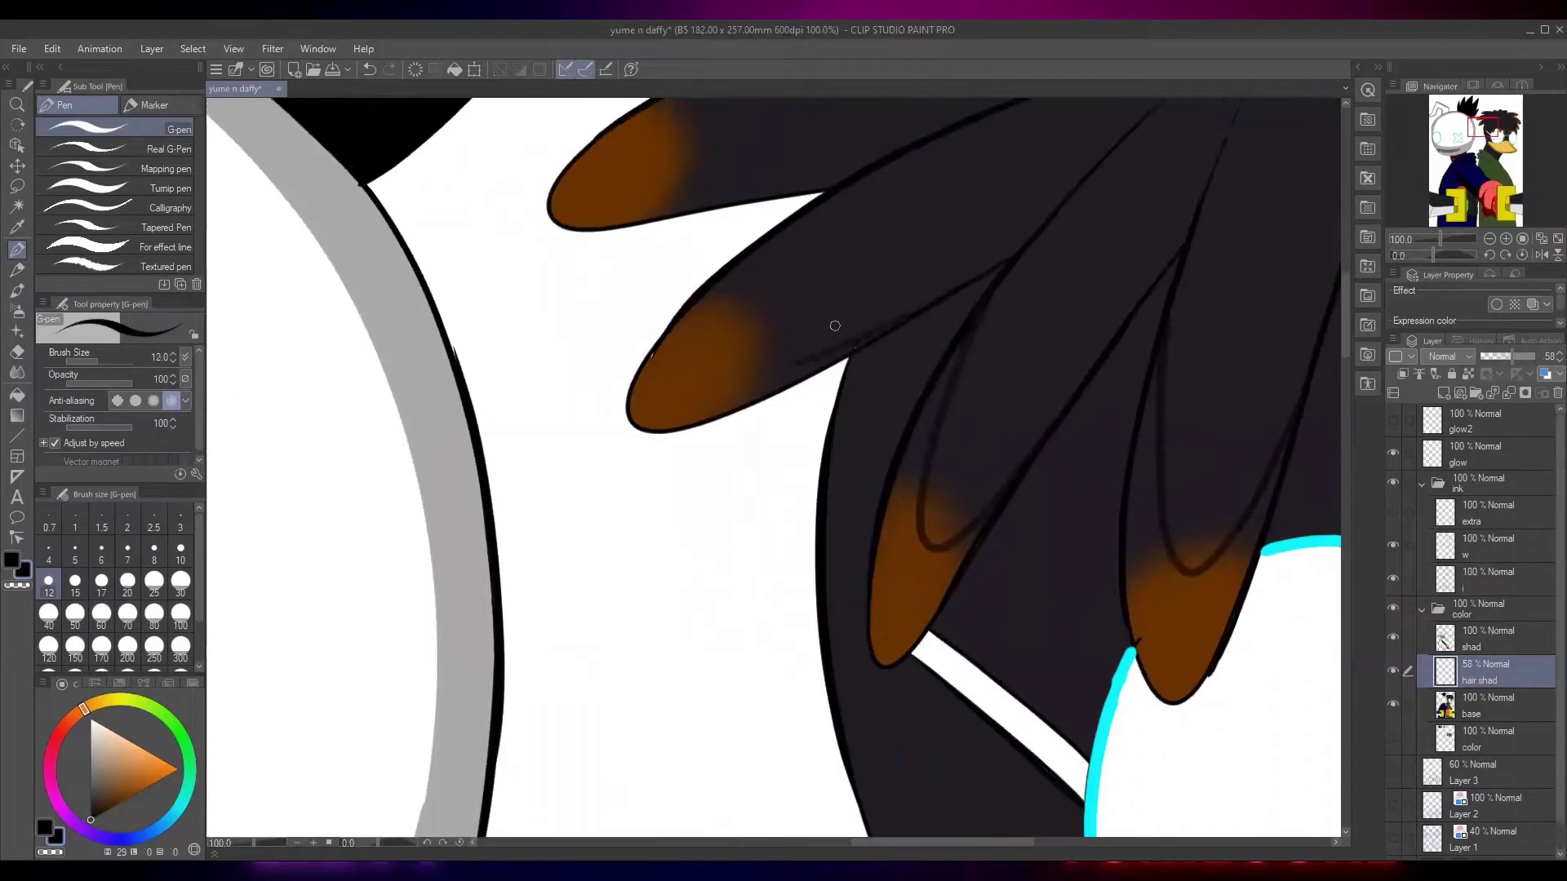
pyautogui.moveTo(1059, 204); pyautogui.dragTo(886, 270)
pyautogui.moveTo(803, 311); pyautogui.dragTo(628, 431)
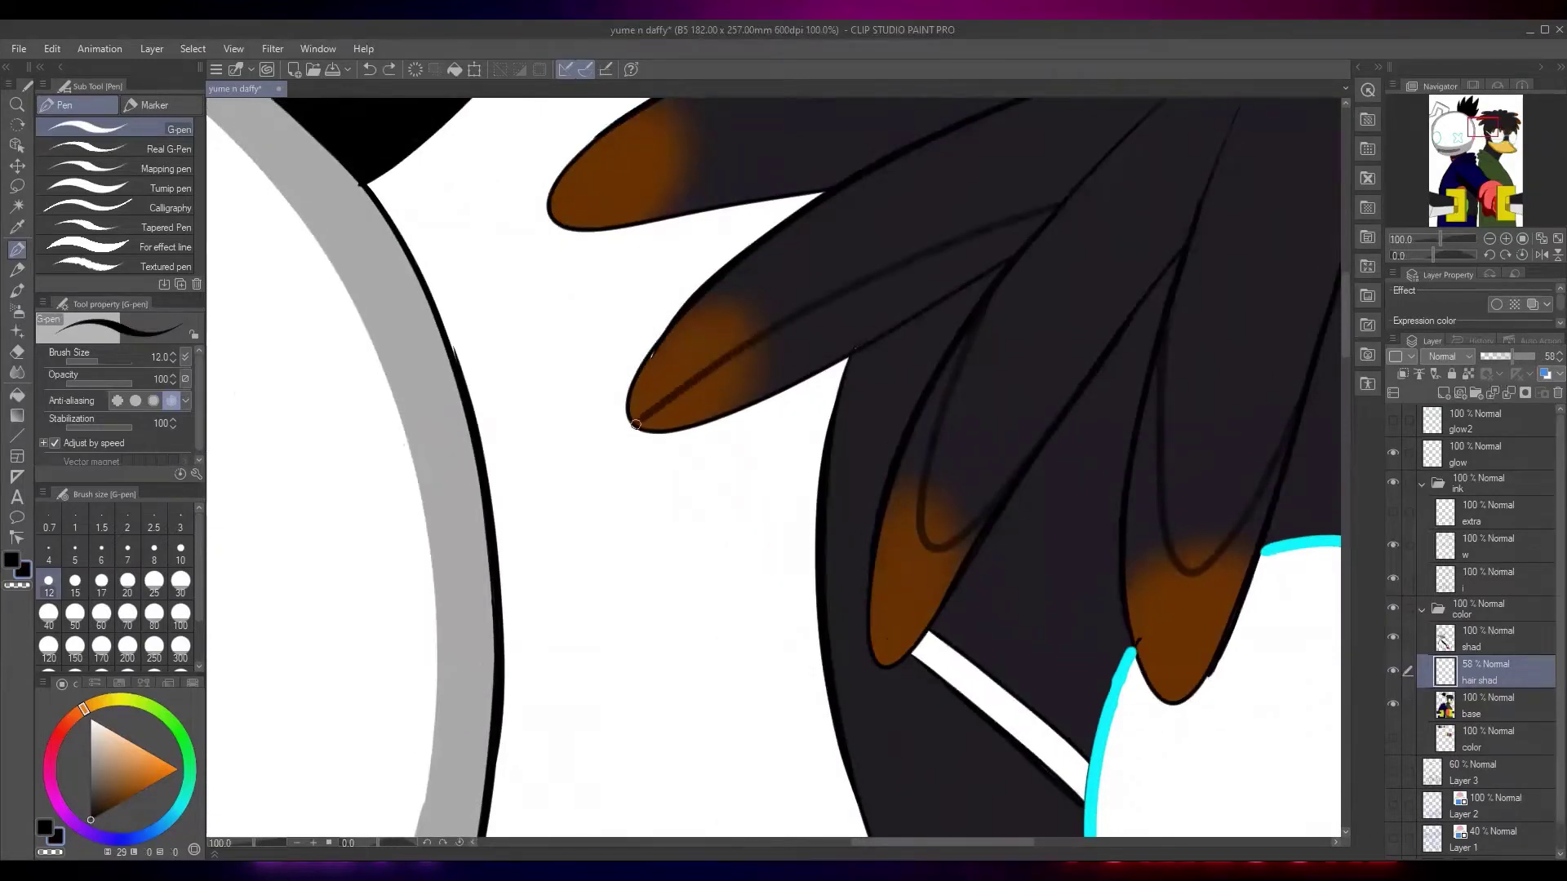
pyautogui.scroll(3, 628, 431)
pyautogui.moveTo(1028, 324)
pyautogui.mouseDown()
pyautogui.moveTo(681, 392)
pyautogui.moveTo(589, 429)
pyautogui.mouseUp()
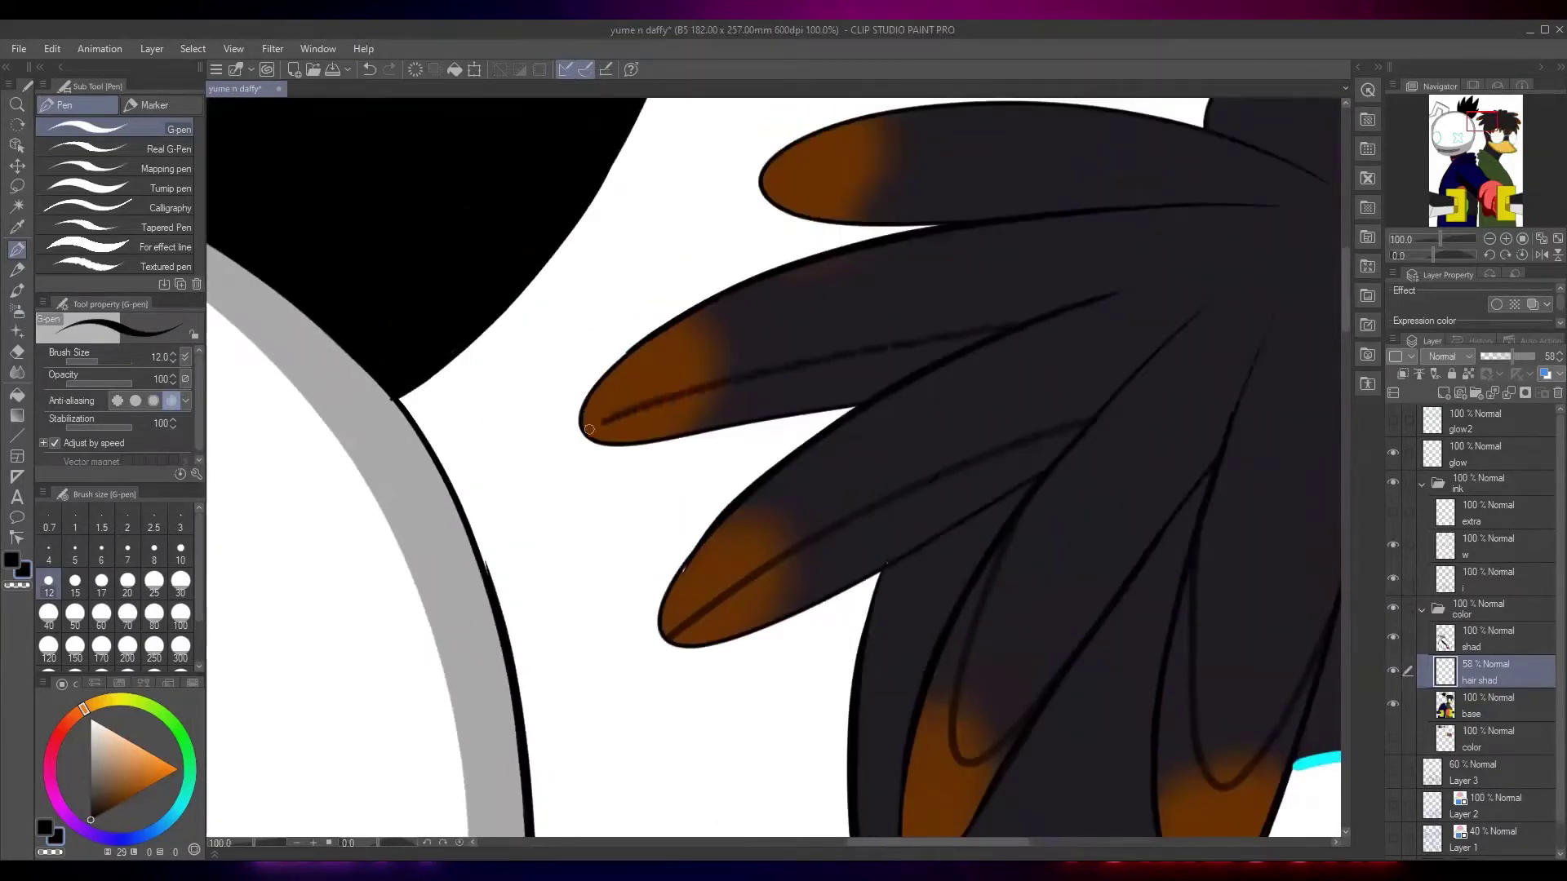
pyautogui.moveTo(940, 413); pyautogui.dragTo(673, 549)
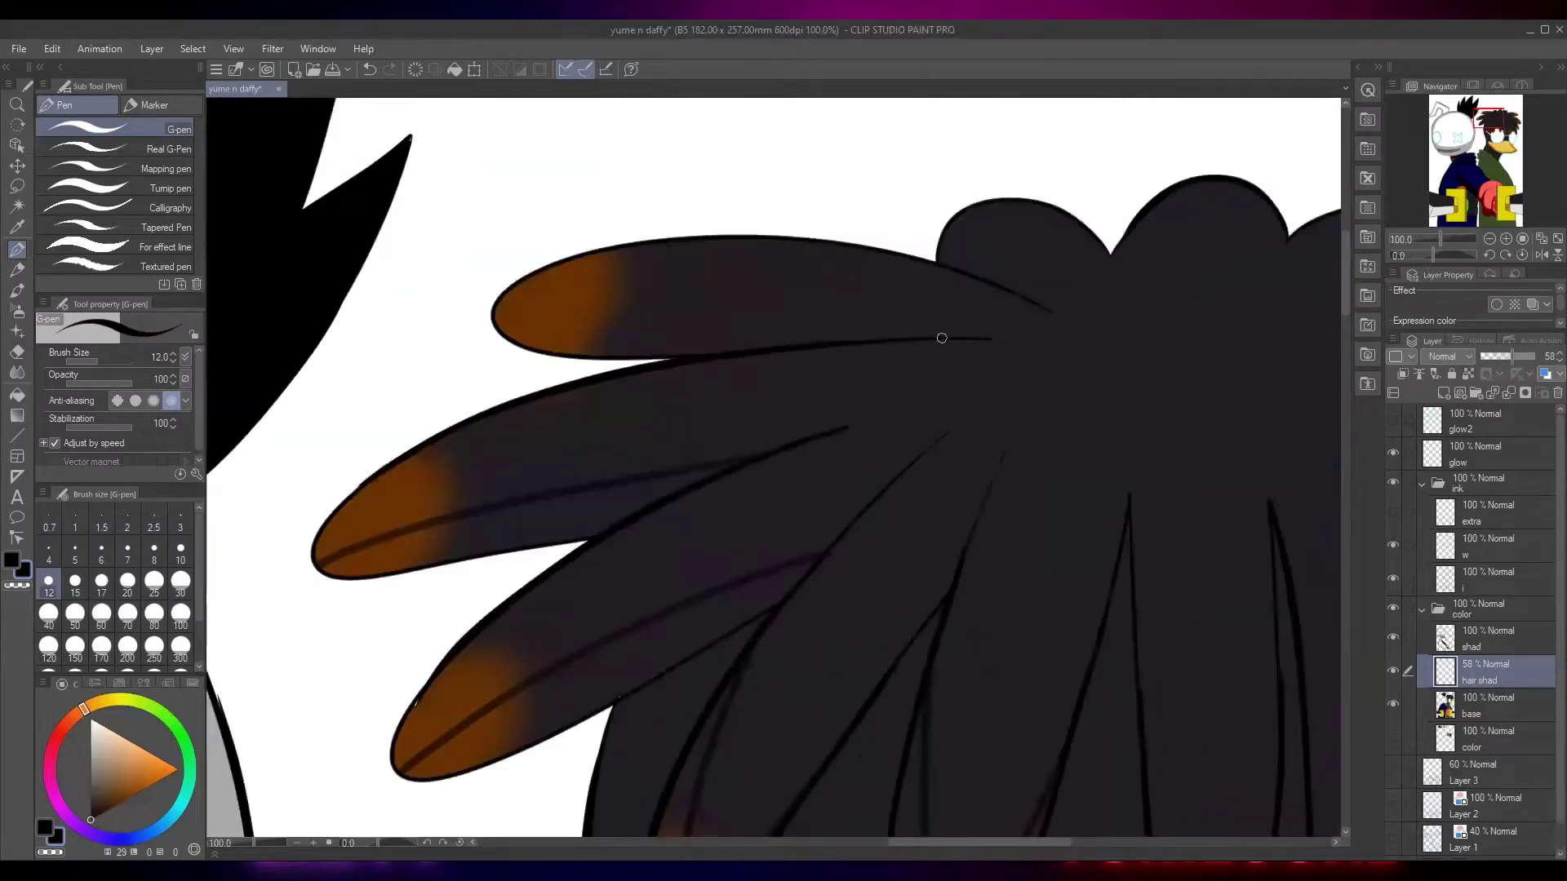
pyautogui.moveTo(941, 338); pyautogui.dragTo(492, 321)
# Draw lengthwise shadow boundary lines along the locks on the hair's right side
pyautogui.moveTo(1112, 454); pyautogui.dragTo(686, 338)
pyautogui.moveTo(1169, 424); pyautogui.dragTo(919, 413)
pyautogui.moveTo(1198, 255); pyautogui.dragTo(842, 274)
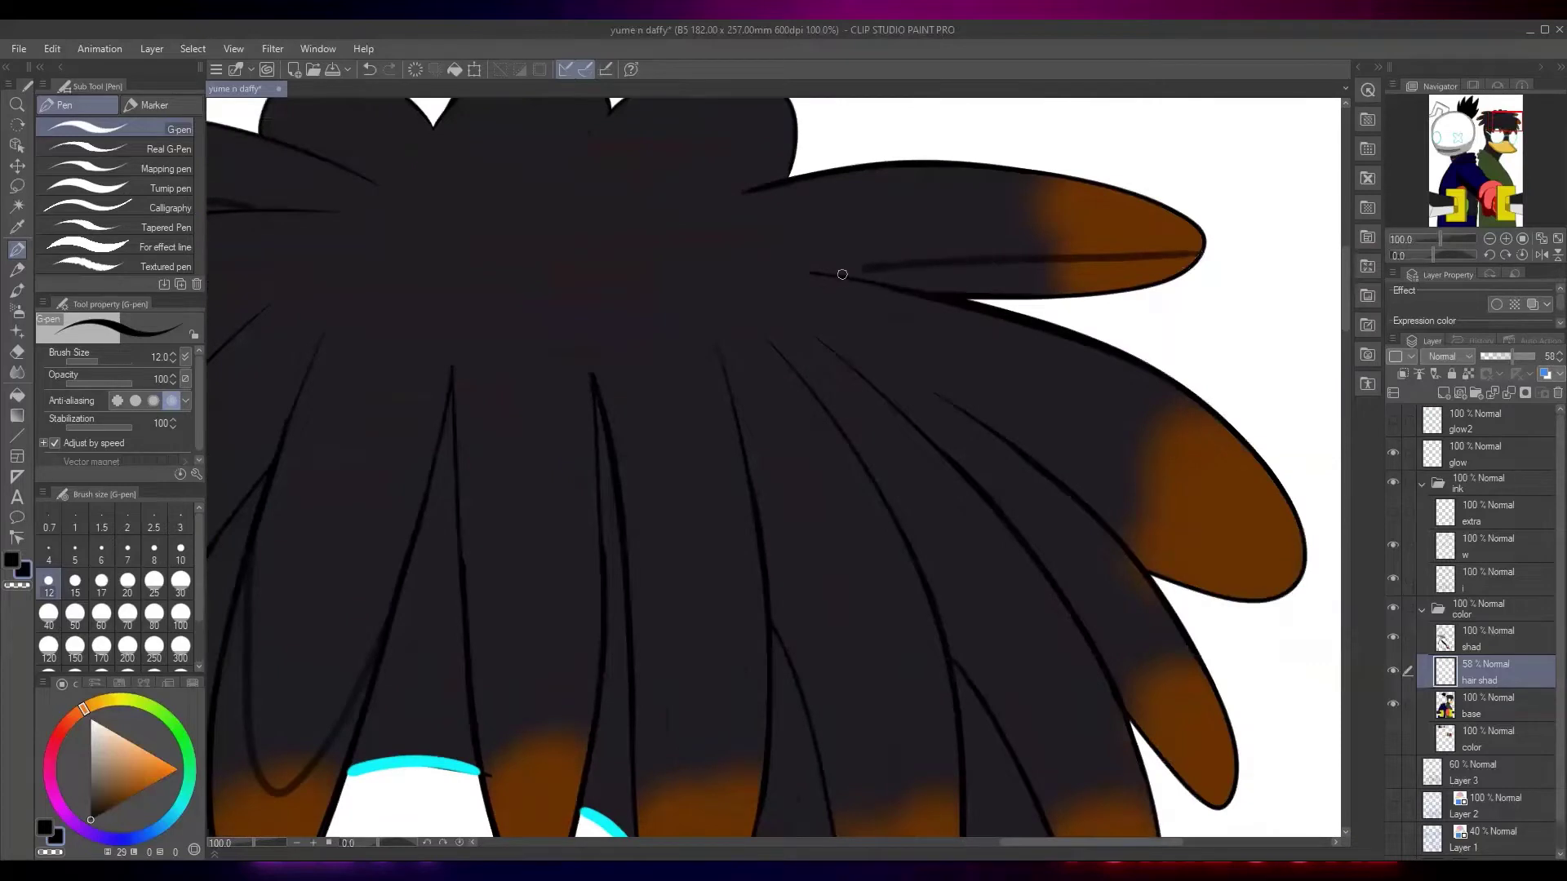
pyautogui.moveTo(1134, 445); pyautogui.dragTo(1021, 316)
pyautogui.moveTo(1177, 459)
pyautogui.mouseDown()
pyautogui.moveTo(1010, 351)
pyautogui.moveTo(829, 270)
pyautogui.moveTo(805, 227)
pyautogui.mouseUp()
pyautogui.moveTo(1086, 633)
pyautogui.mouseDown()
pyautogui.moveTo(919, 378)
pyautogui.moveTo(821, 296)
pyautogui.moveTo(816, 239)
pyautogui.mouseUp()
pyautogui.moveTo(993, 751)
pyautogui.mouseDown()
pyautogui.moveTo(918, 508)
pyautogui.moveTo(851, 385)
pyautogui.moveTo(736, 259)
pyautogui.mouseUp()
# Draw curved shadow boundary lines inside the three remaining front locks between and above the glasses lenses
pyautogui.moveTo(806, 400); pyautogui.dragTo(841, 363)
pyautogui.moveTo(846, 548)
pyautogui.mouseDown()
pyautogui.moveTo(902, 525)
pyautogui.moveTo(922, 539)
pyautogui.mouseUp()
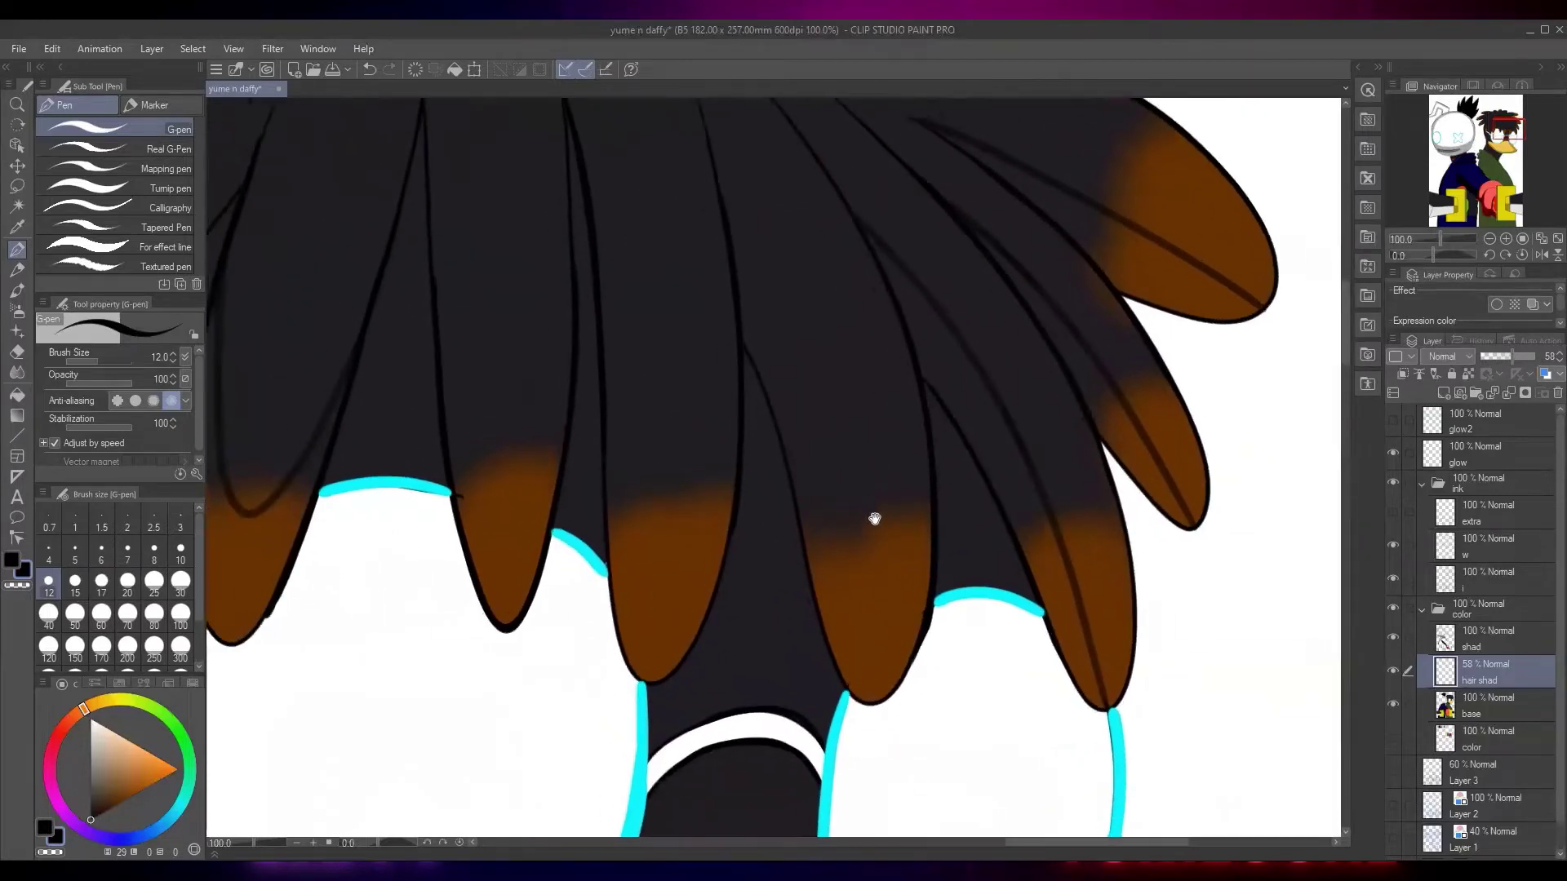
pyautogui.moveTo(734, 272)
pyautogui.mouseDown()
pyautogui.moveTo(876, 629)
pyautogui.moveTo(914, 635)
pyautogui.mouseUp()
pyautogui.hscroll(-2, 869, 327)
pyautogui.moveTo(870, 242)
pyautogui.mouseDown()
pyautogui.moveTo(843, 537)
pyautogui.moveTo(774, 454)
pyautogui.moveTo(720, 159)
pyautogui.moveTo(817, 270)
pyautogui.mouseUp()
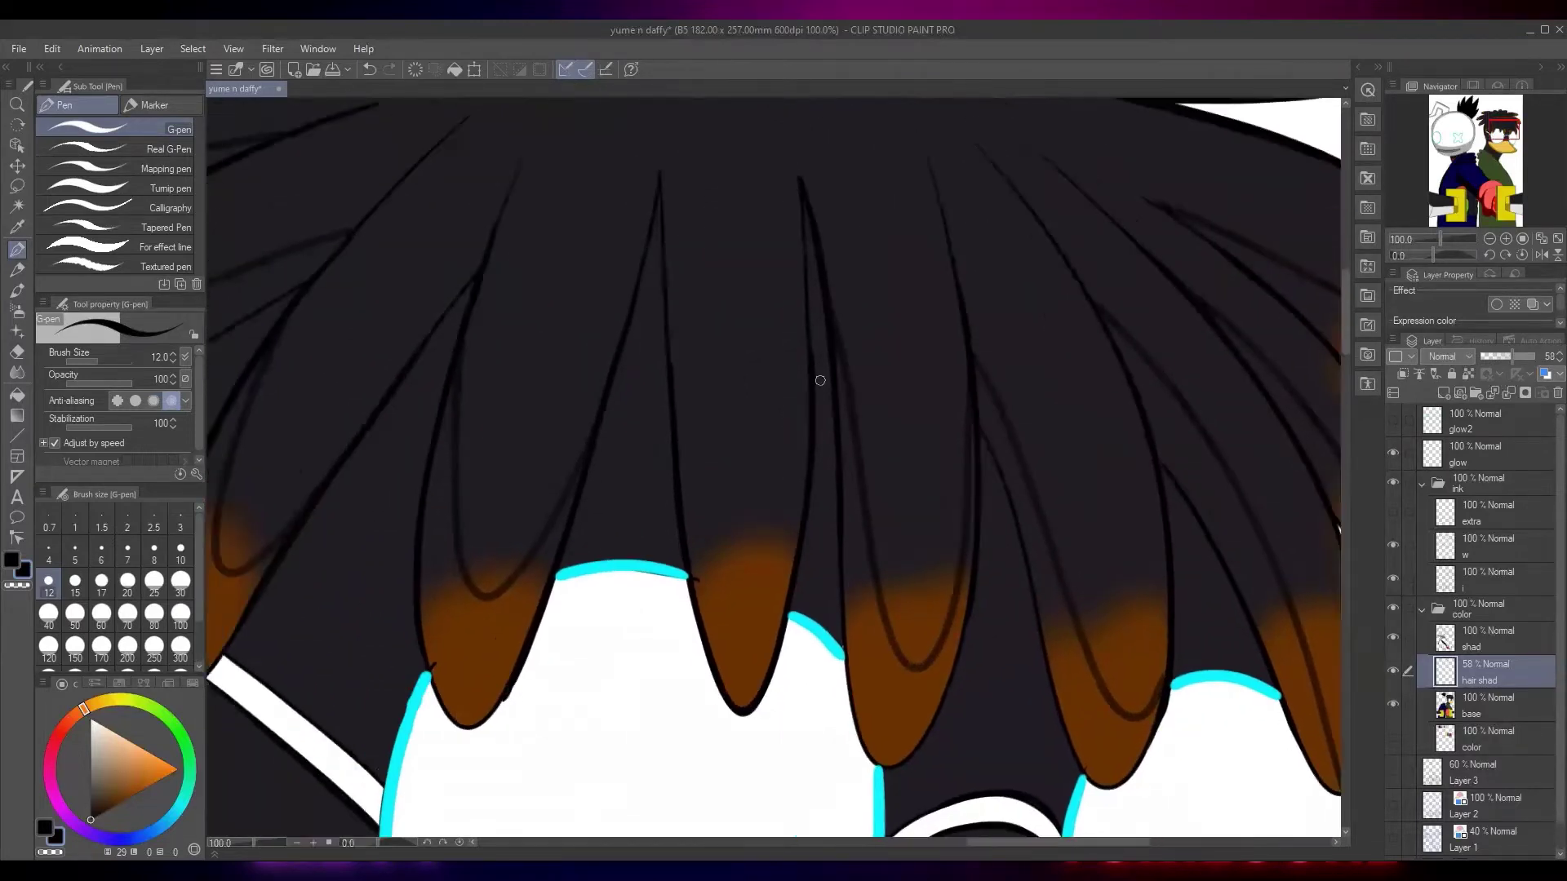
pyautogui.moveTo(807, 347)
pyautogui.mouseDown()
pyautogui.moveTo(742, 594)
pyautogui.moveTo(667, 266)
pyautogui.mouseUp()
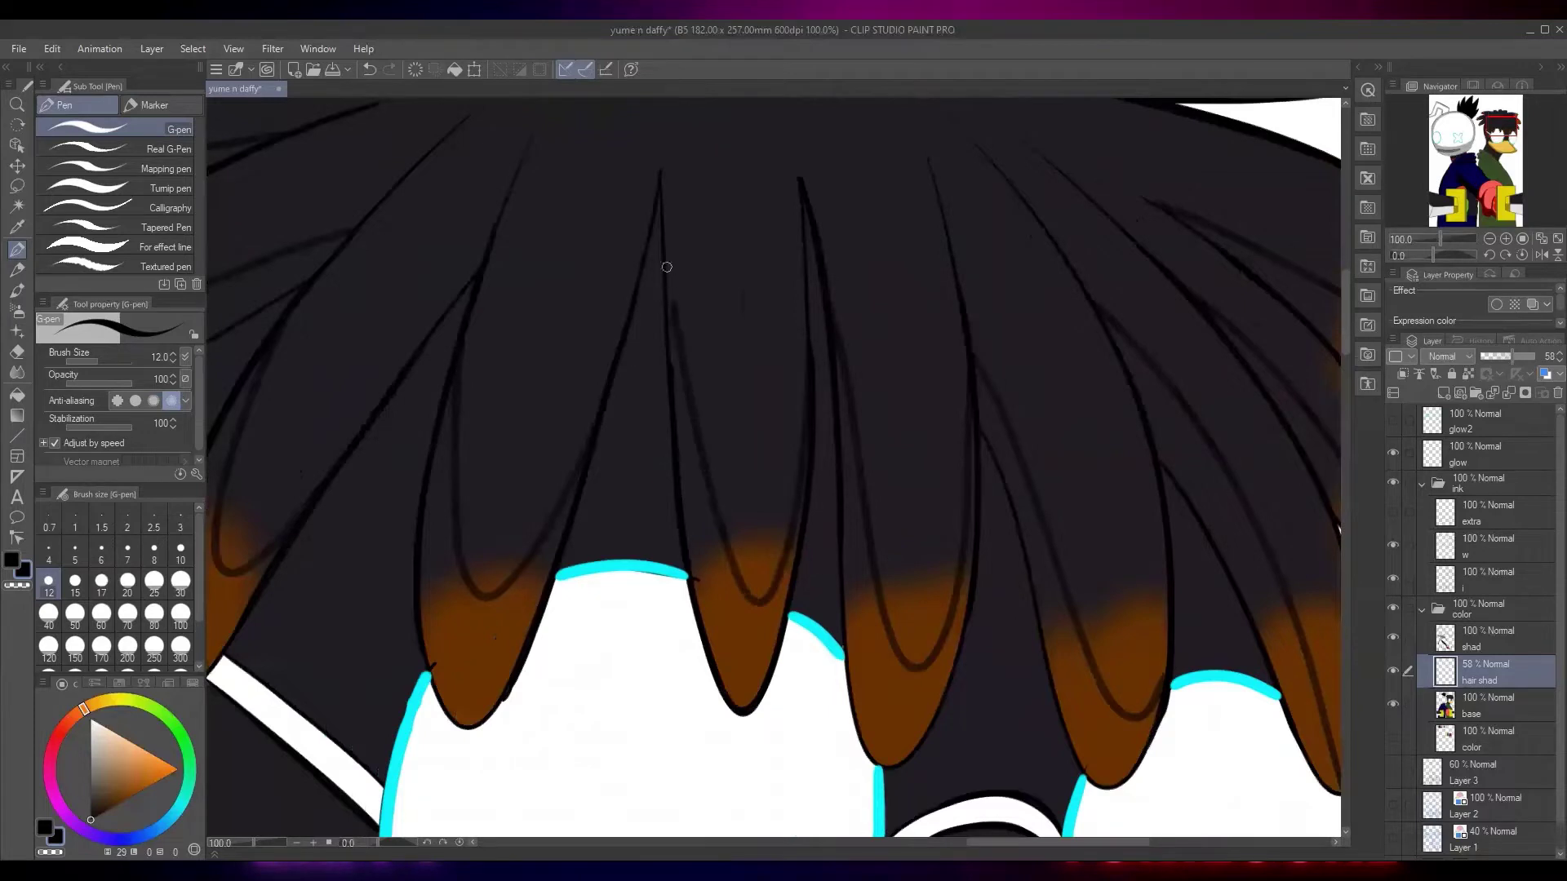
# Hide the base layer and auto-select the shadow areas of the center and left hair locks
pyautogui.scroll(-3, 807, 236)
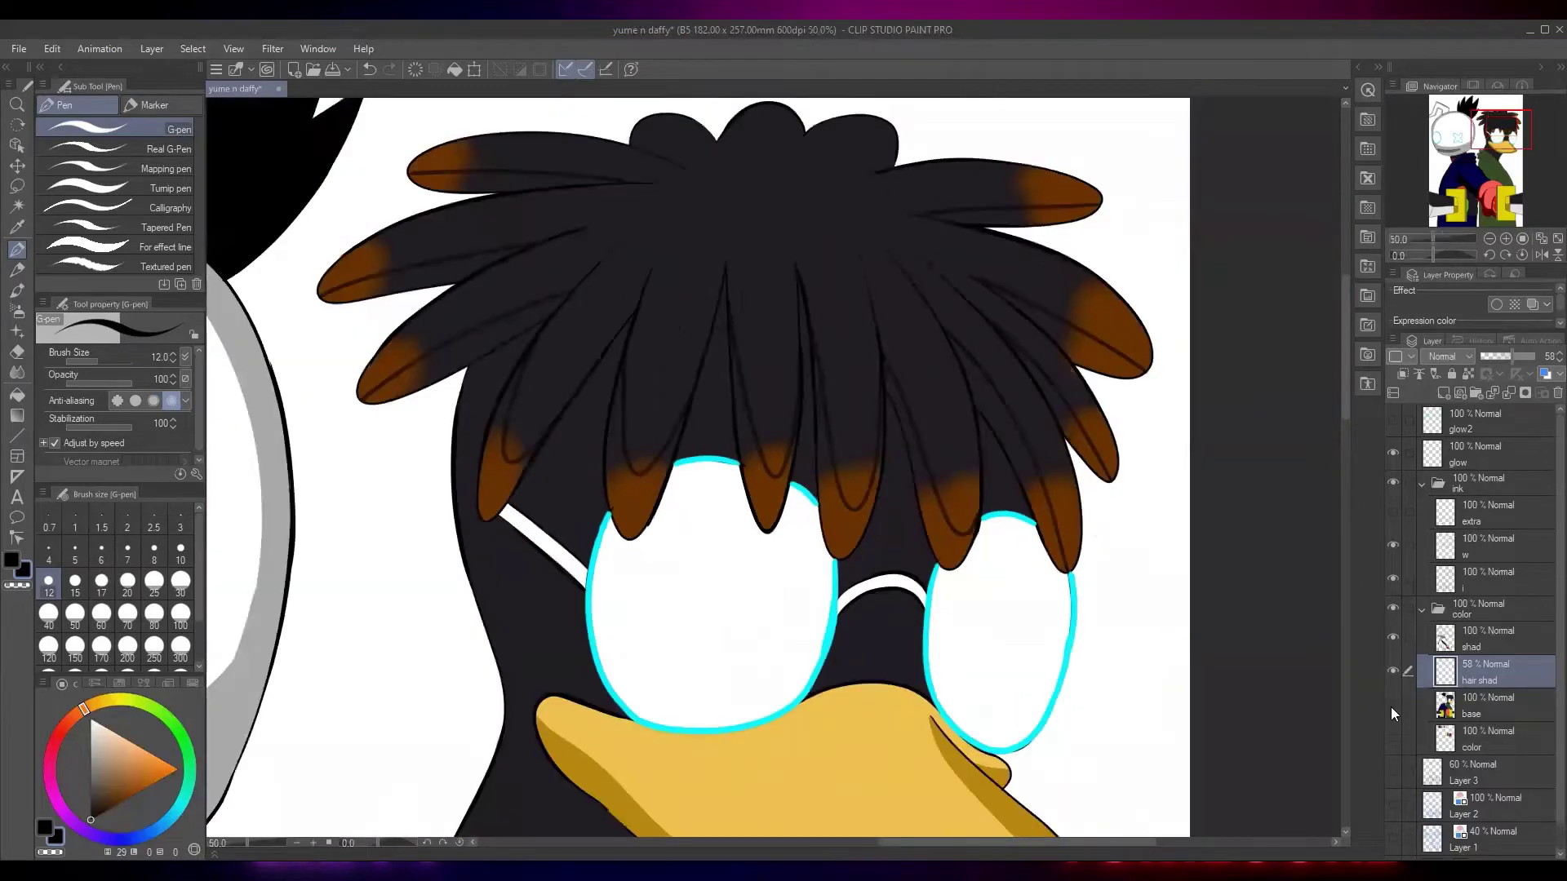
pyautogui.click(1392, 707)
pyautogui.press('w')
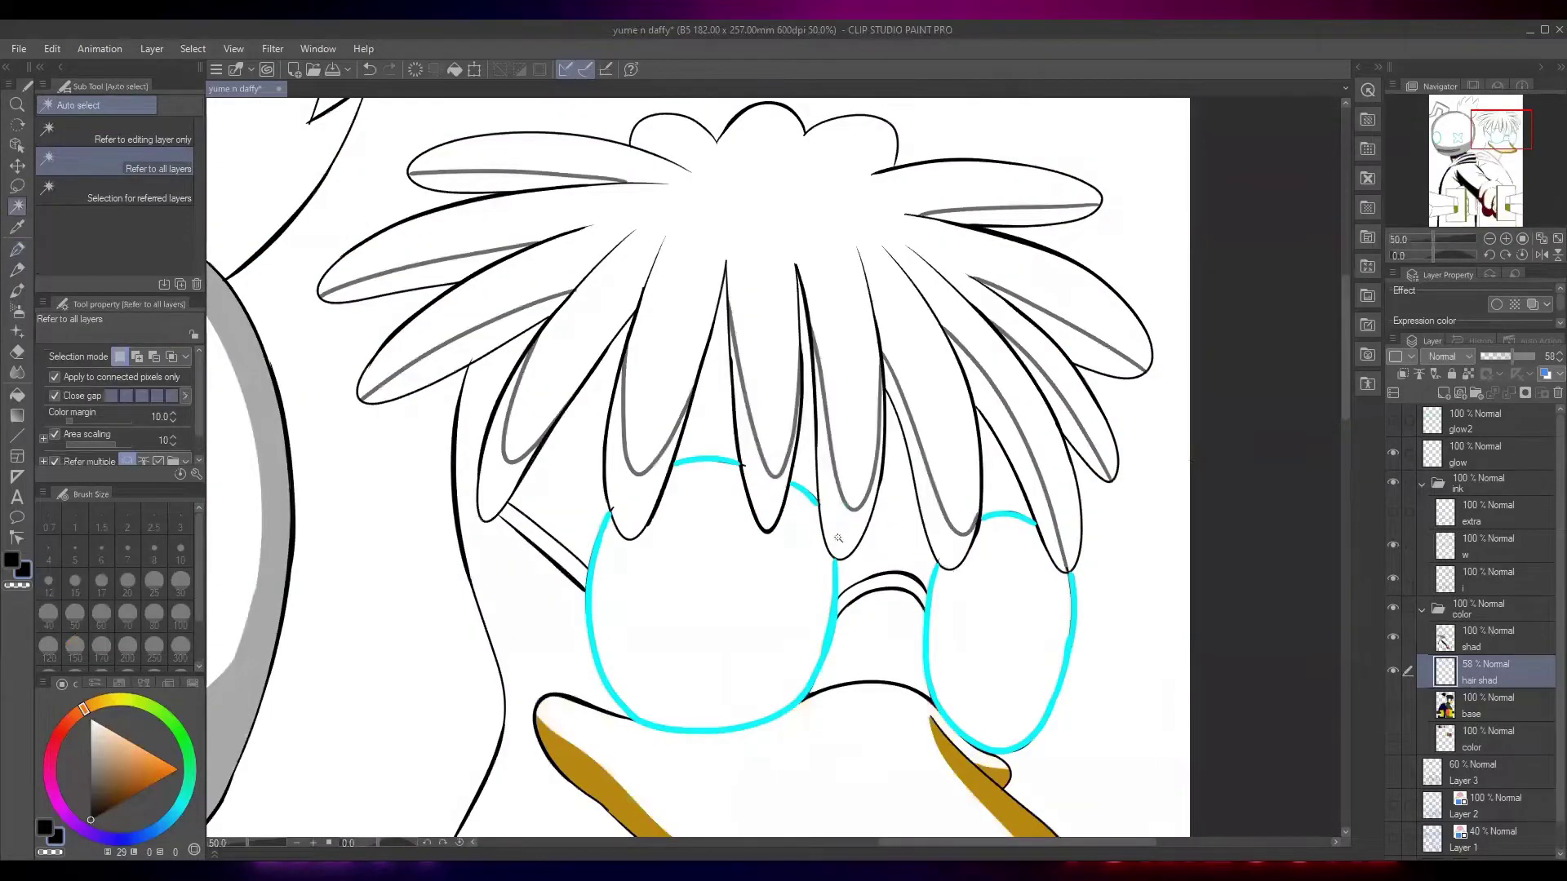
pyautogui.click(838, 537)
pyautogui.keyDown('shift'); pyautogui.click(771, 502); pyautogui.keyUp('shift')
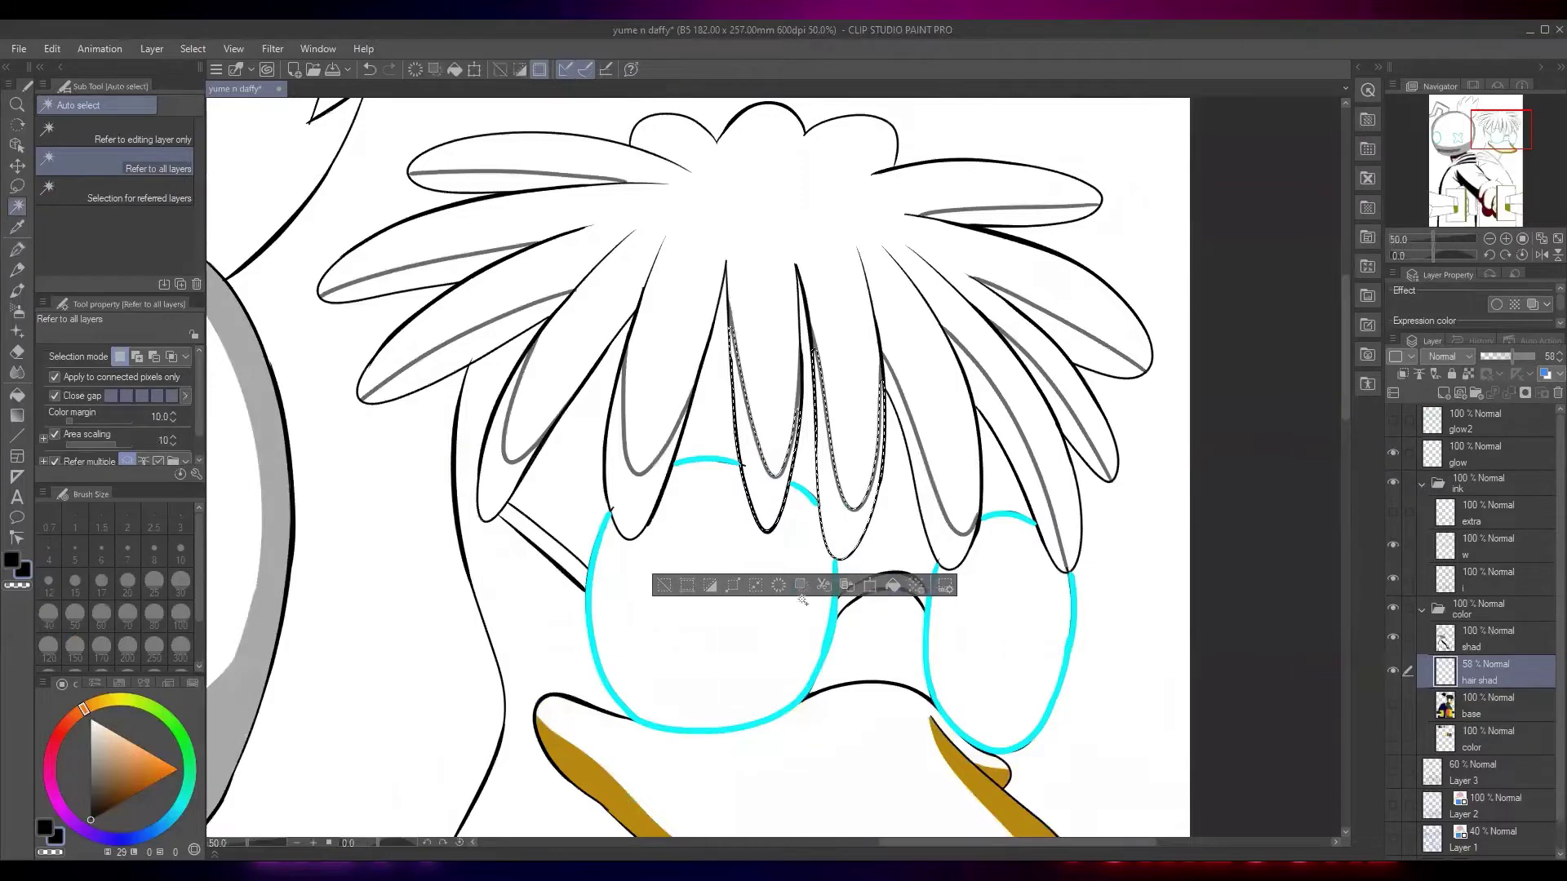
pyautogui.keyDown('shift'); pyautogui.click(645, 495); pyautogui.keyUp('shift')
pyautogui.keyDown('shift'); pyautogui.click(496, 483); pyautogui.keyUp('shift')
pyautogui.keyDown('shift'); pyautogui.click(442, 360); pyautogui.keyUp('shift')
pyautogui.keyDown('shift'); pyautogui.click(415, 279); pyautogui.keyUp('shift')
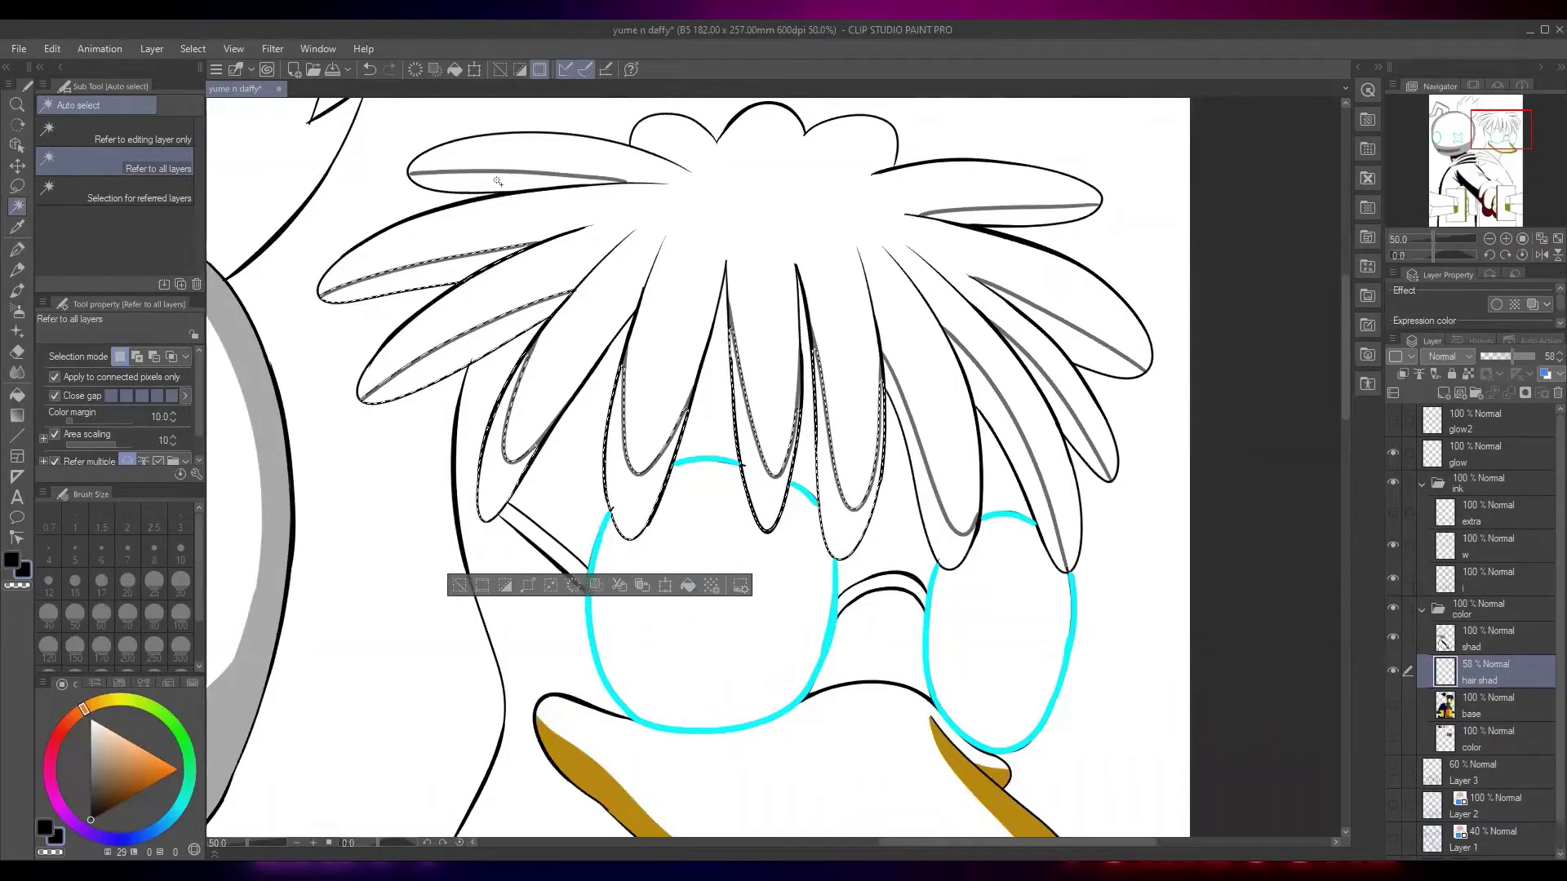
pyautogui.keyDown('shift'); pyautogui.click(495, 183); pyautogui.keyUp('shift')
# Add the shadow areas of the right-side hair locks to the selection
pyautogui.keyDown('shift'); pyautogui.click(1016, 218); pyautogui.keyUp('shift')
pyautogui.keyDown('shift'); pyautogui.click(1063, 340); pyautogui.keyUp('shift')
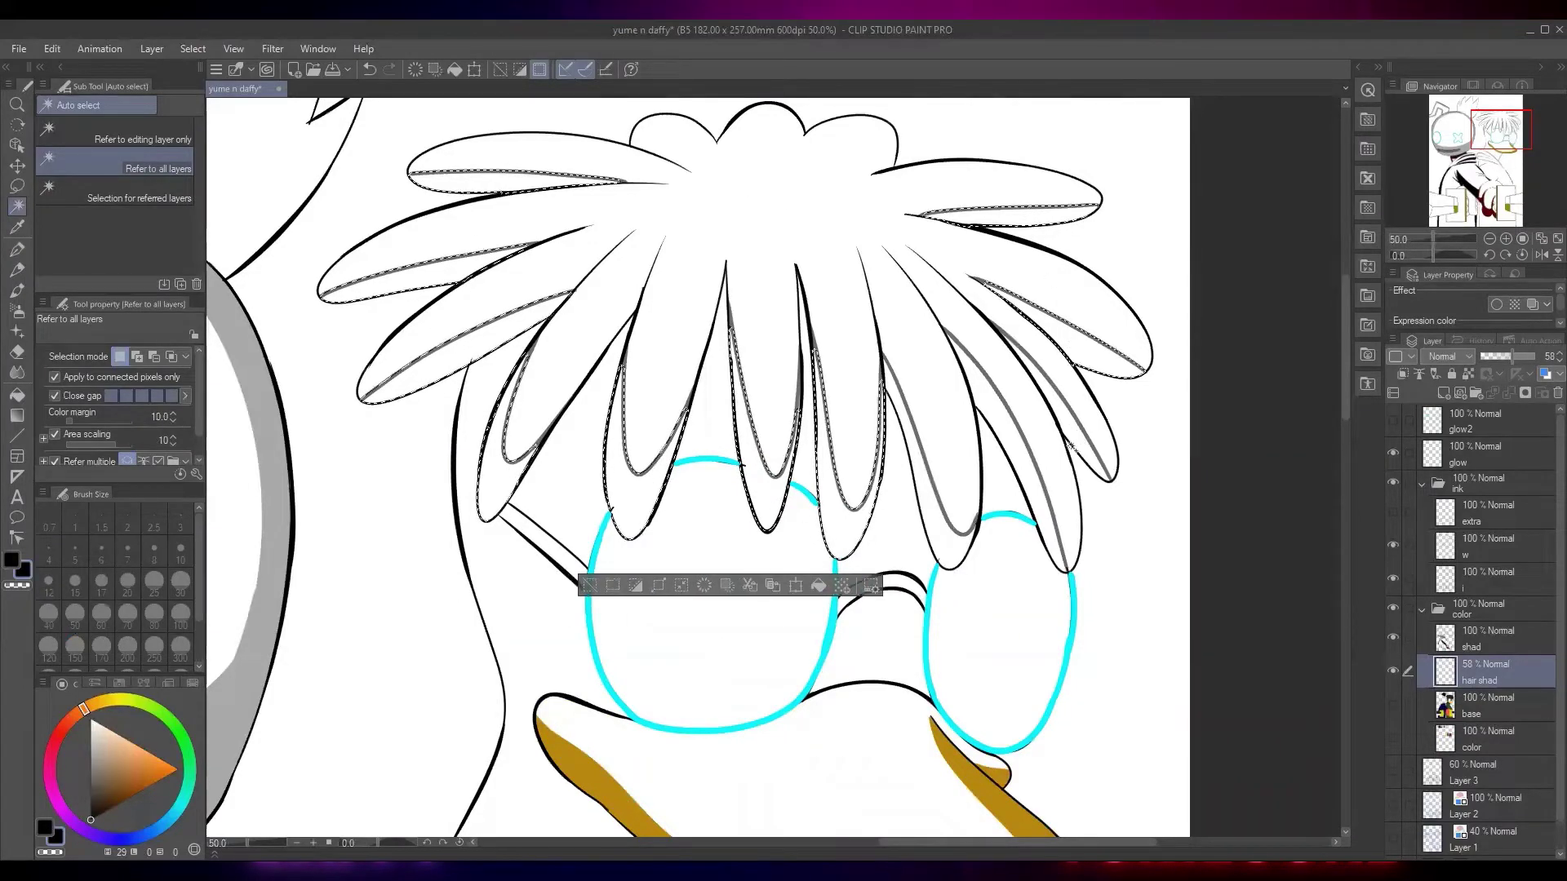
pyautogui.keyDown('shift'); pyautogui.click(1056, 401); pyautogui.keyUp('shift')
pyautogui.keyDown('shift'); pyautogui.click(1014, 441); pyautogui.keyUp('shift')
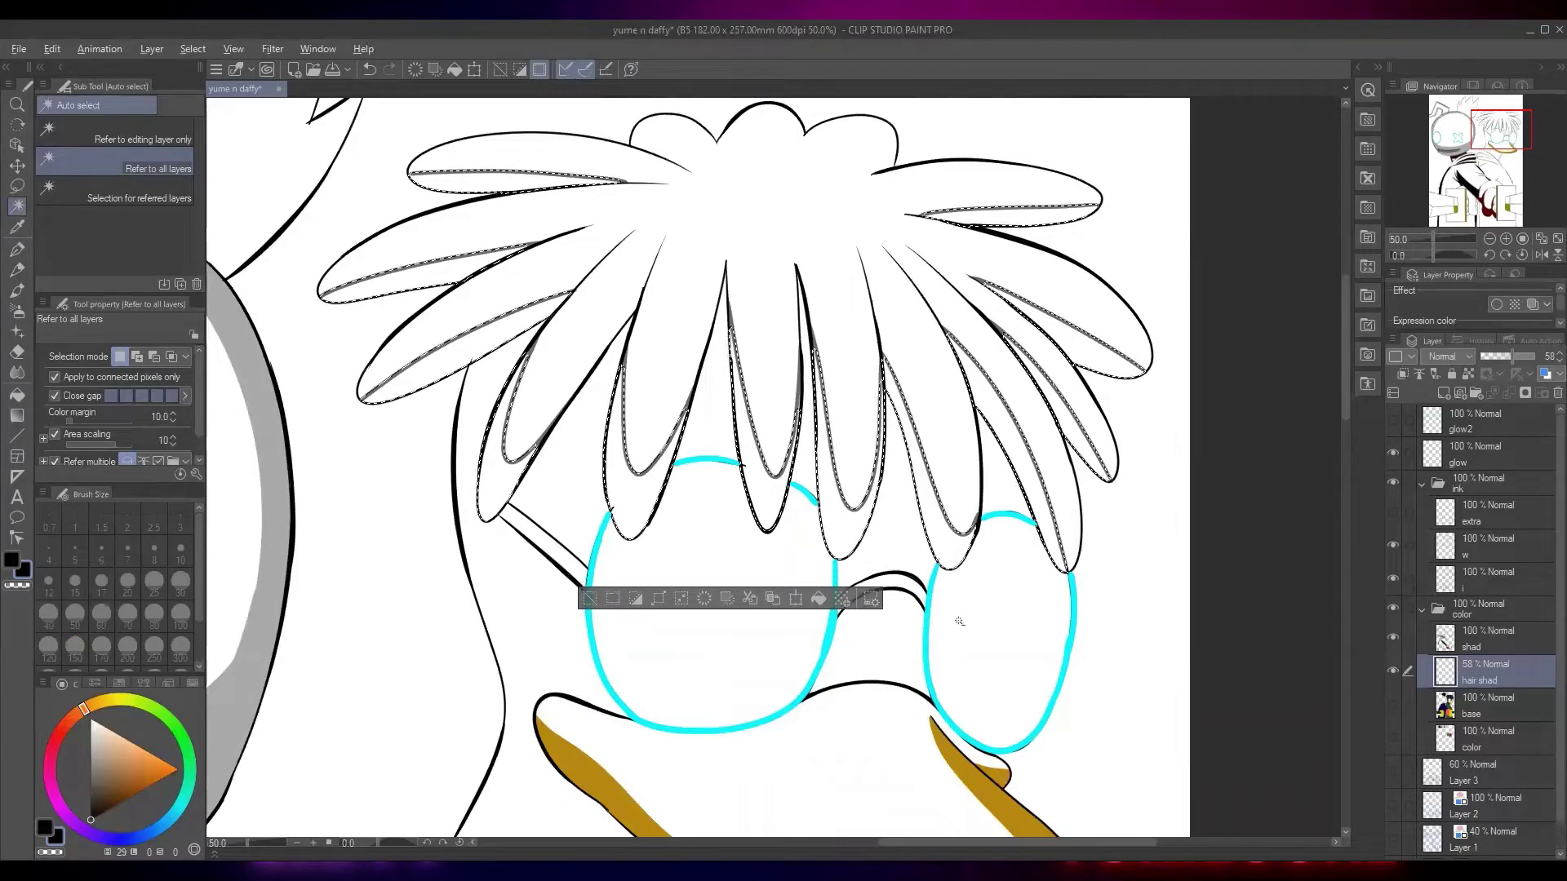
# Fill the selected lock shadow areas with black on the hair shad layer and clear the selection
pyautogui.hotkey('alt', 'BackSpace')
pyautogui.click(594, 598)
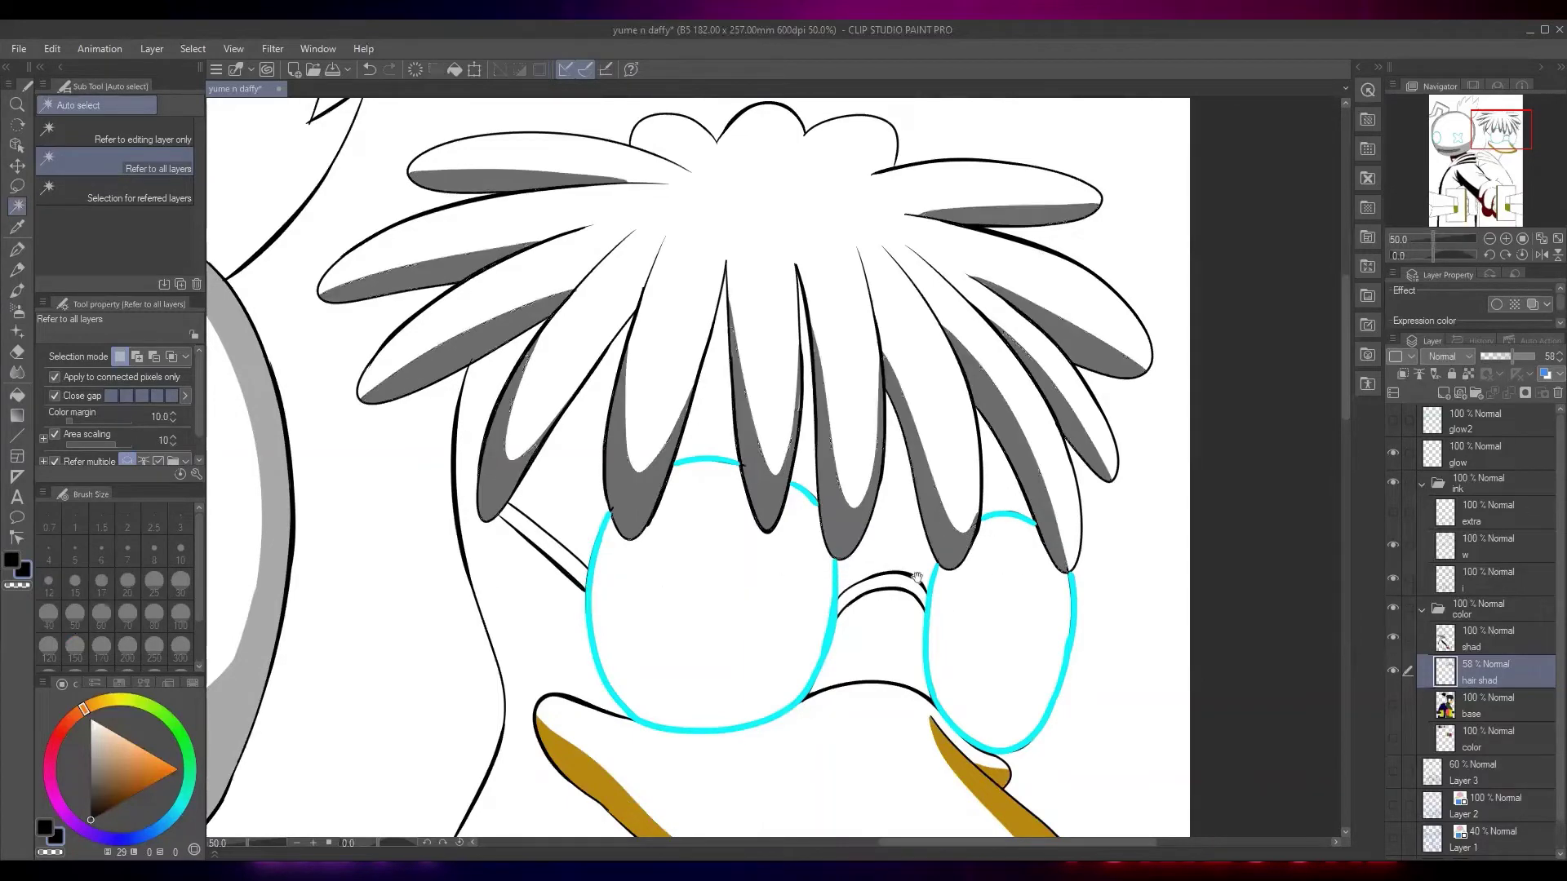
# Touch up small gaps in the shadow fills along the outlines of the center and right-side locks with the G-pen
pyautogui.moveTo(917, 578); pyautogui.dragTo(902, 509)
pyautogui.scroll(2, 781, 335)
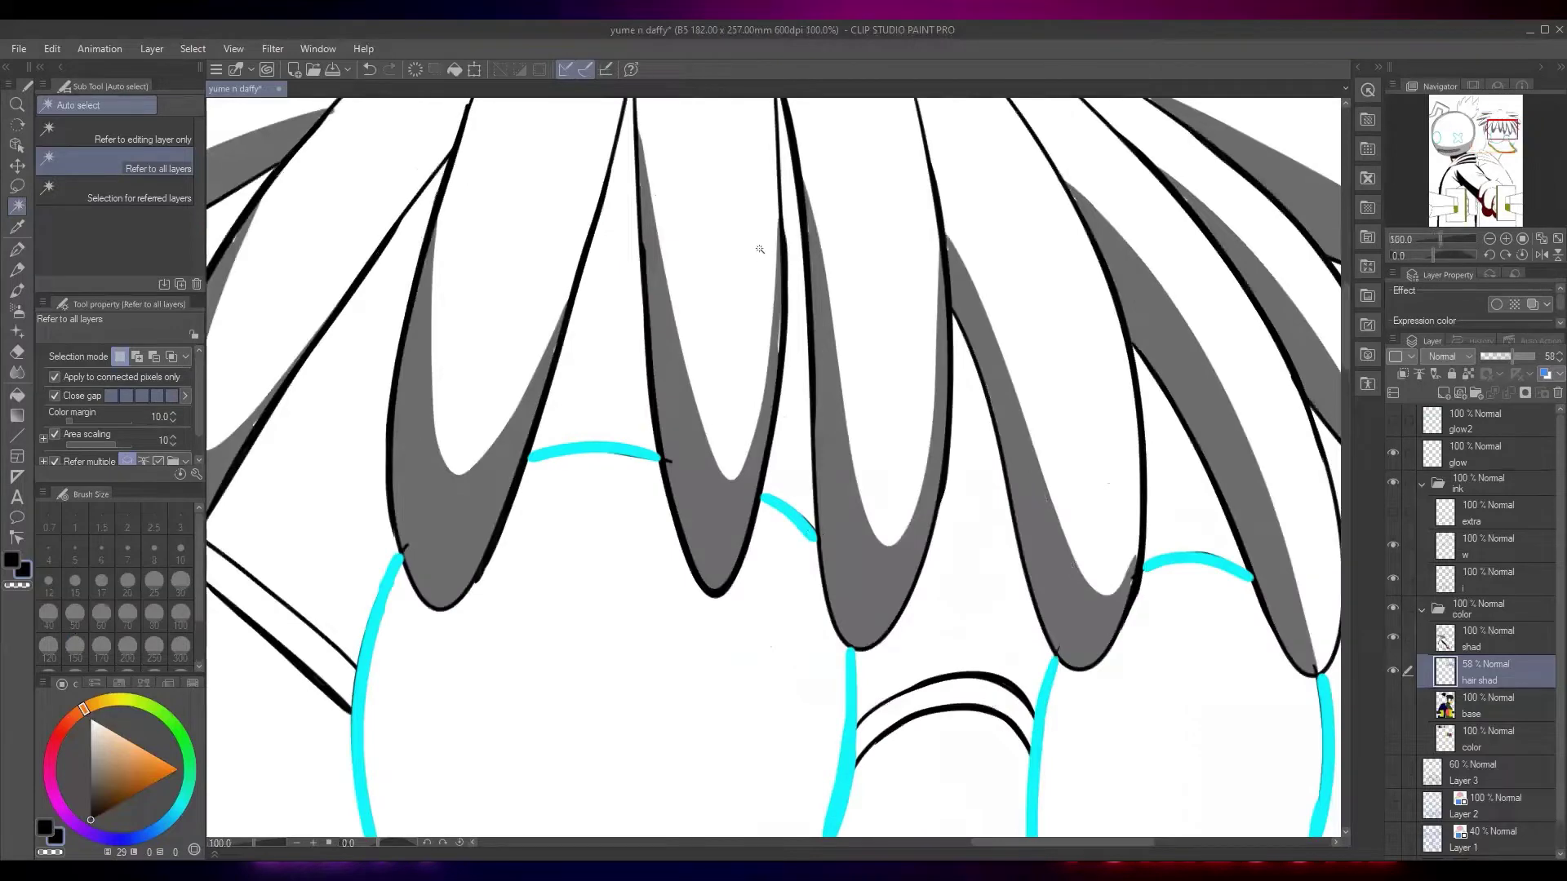
pyautogui.press('p')
pyautogui.scroll(2, 802, 236)
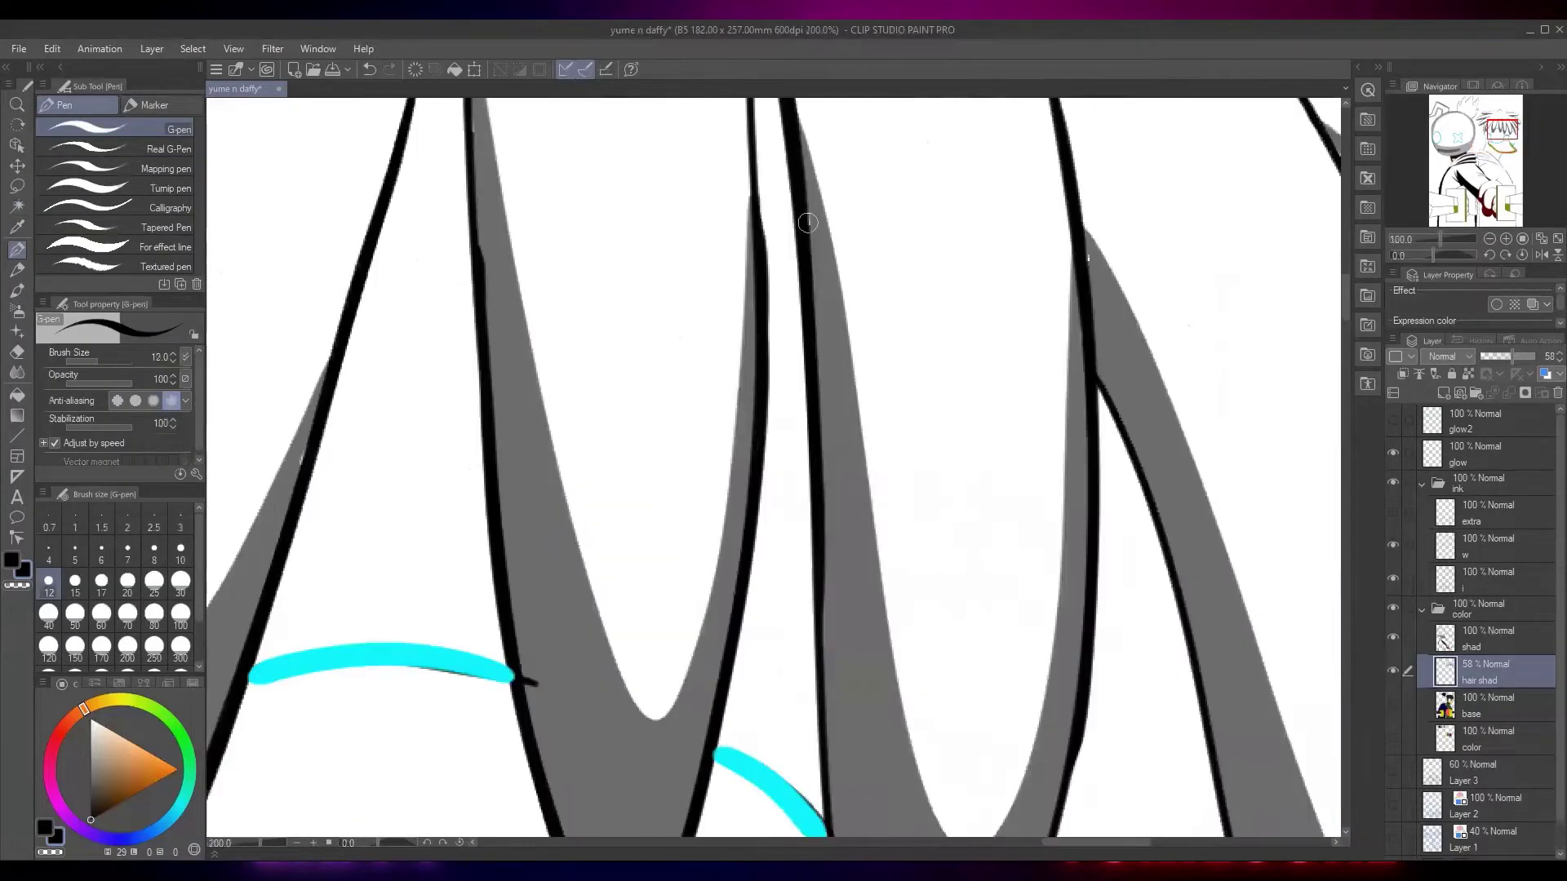
pyautogui.scroll(-2, 1014, 305)
pyautogui.moveTo(1123, 356); pyautogui.dragTo(937, 423)
pyautogui.scroll(1, 956, 276)
pyautogui.scroll(-3, 855, 158)
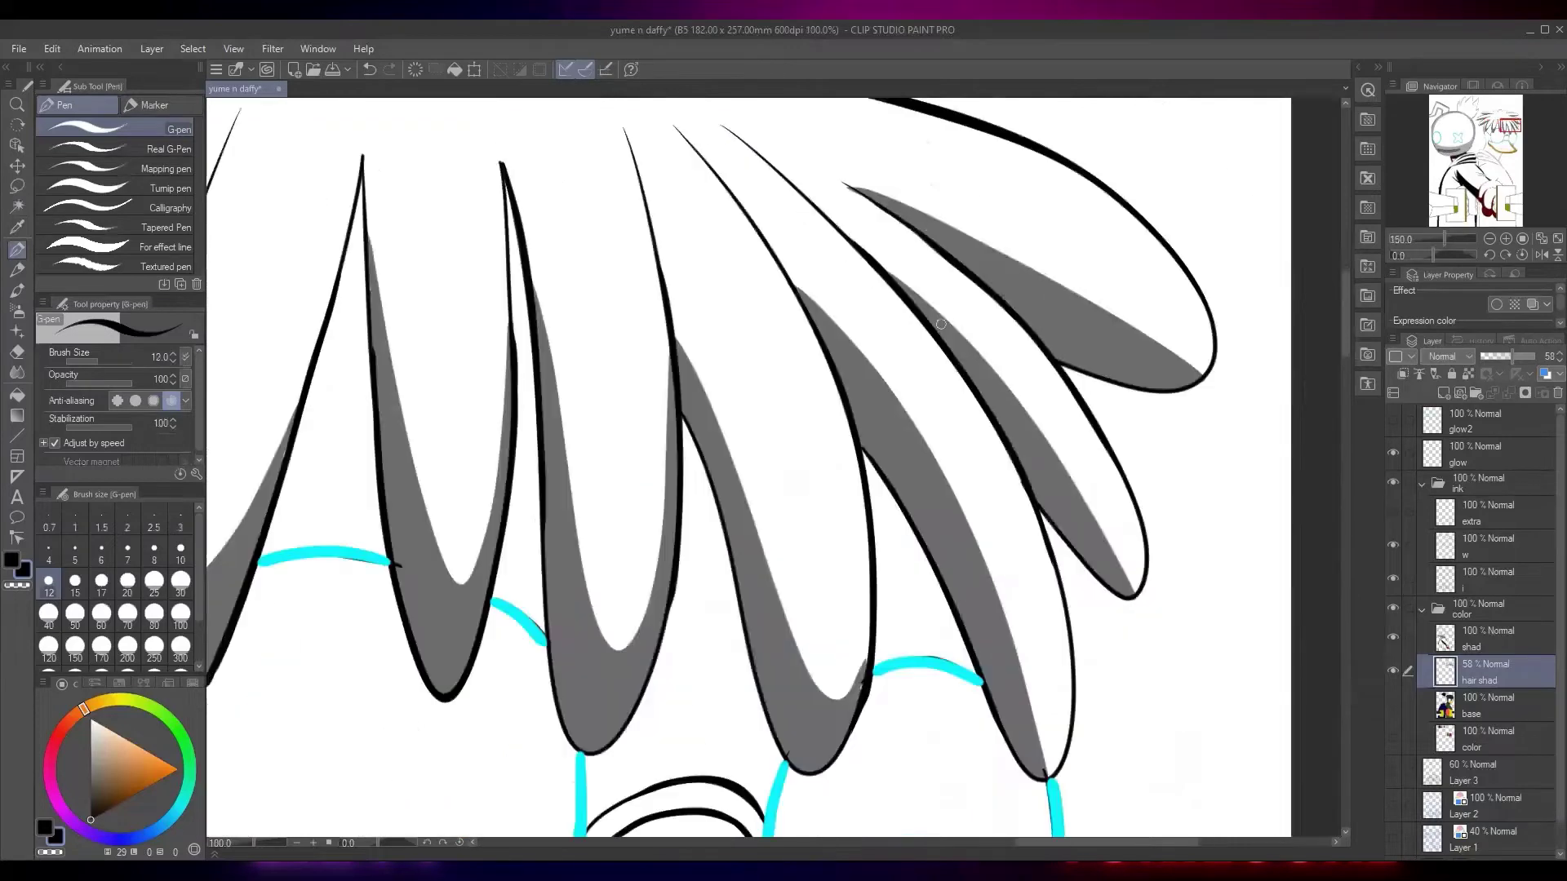
pyautogui.scroll(2, 559, 461)
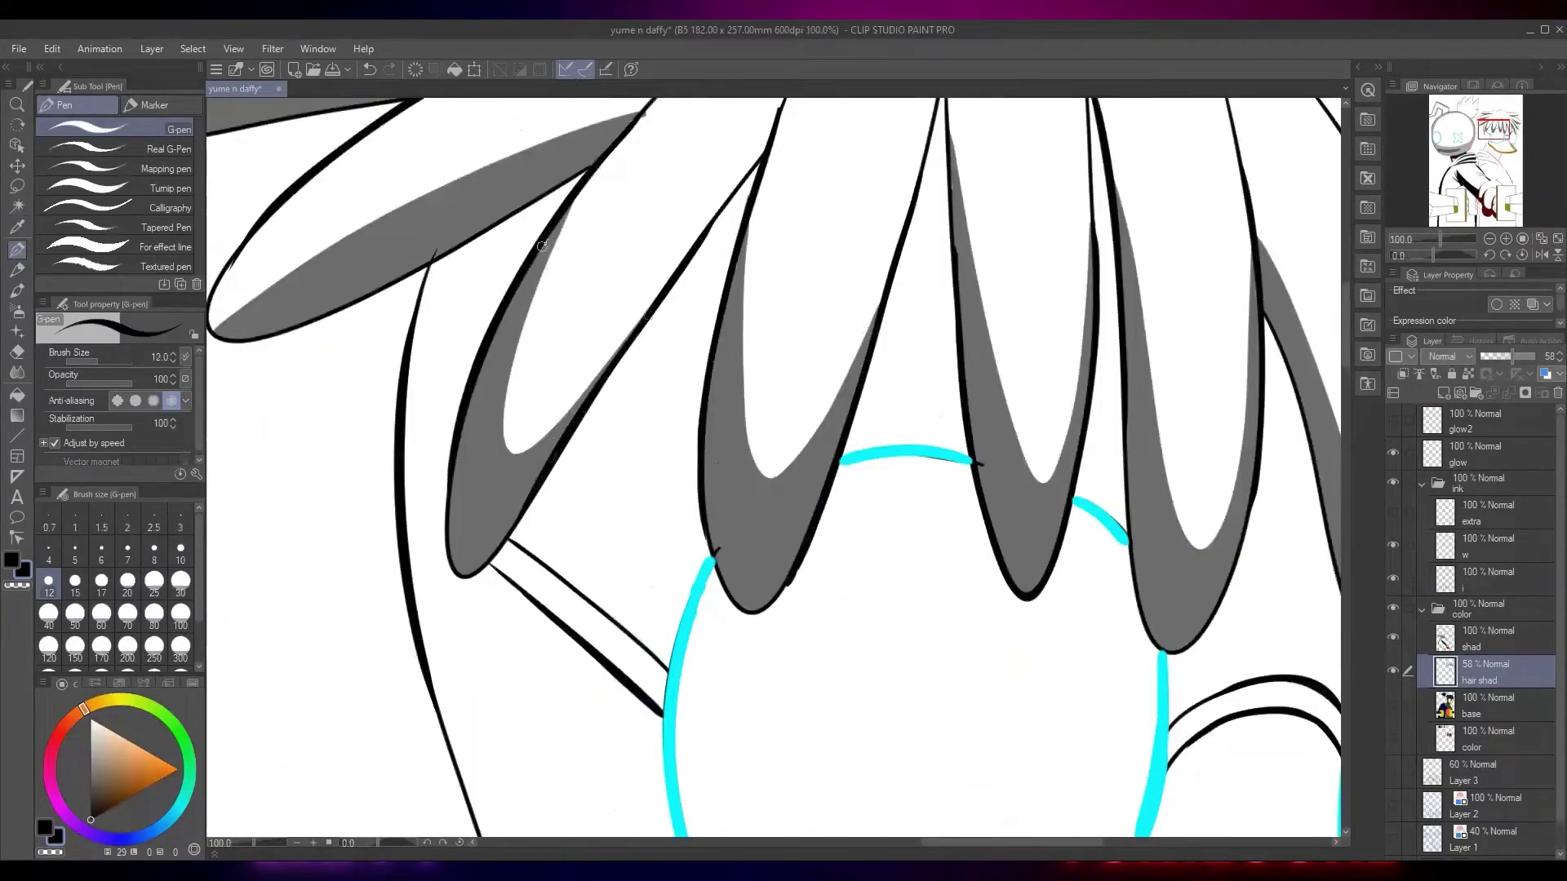
# Clean up the shadow fill edges on the left-side and center locks with the G-pen and Hard eraser
pyautogui.moveTo(557, 230); pyautogui.dragTo(541, 319)
pyautogui.moveTo(605, 241); pyautogui.dragTo(687, 379)
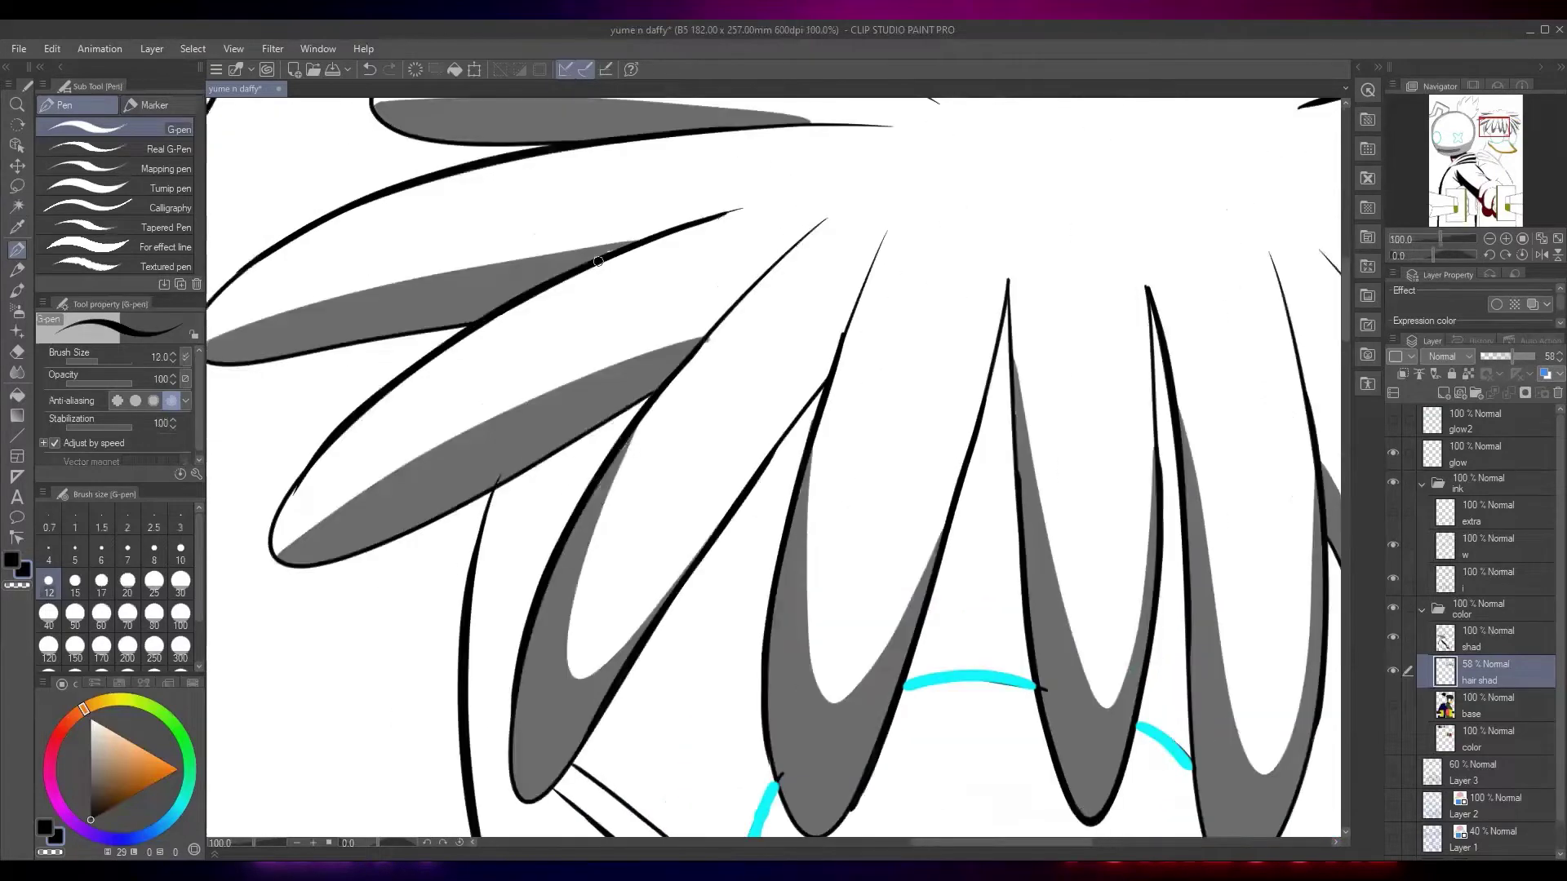
pyautogui.press('e')
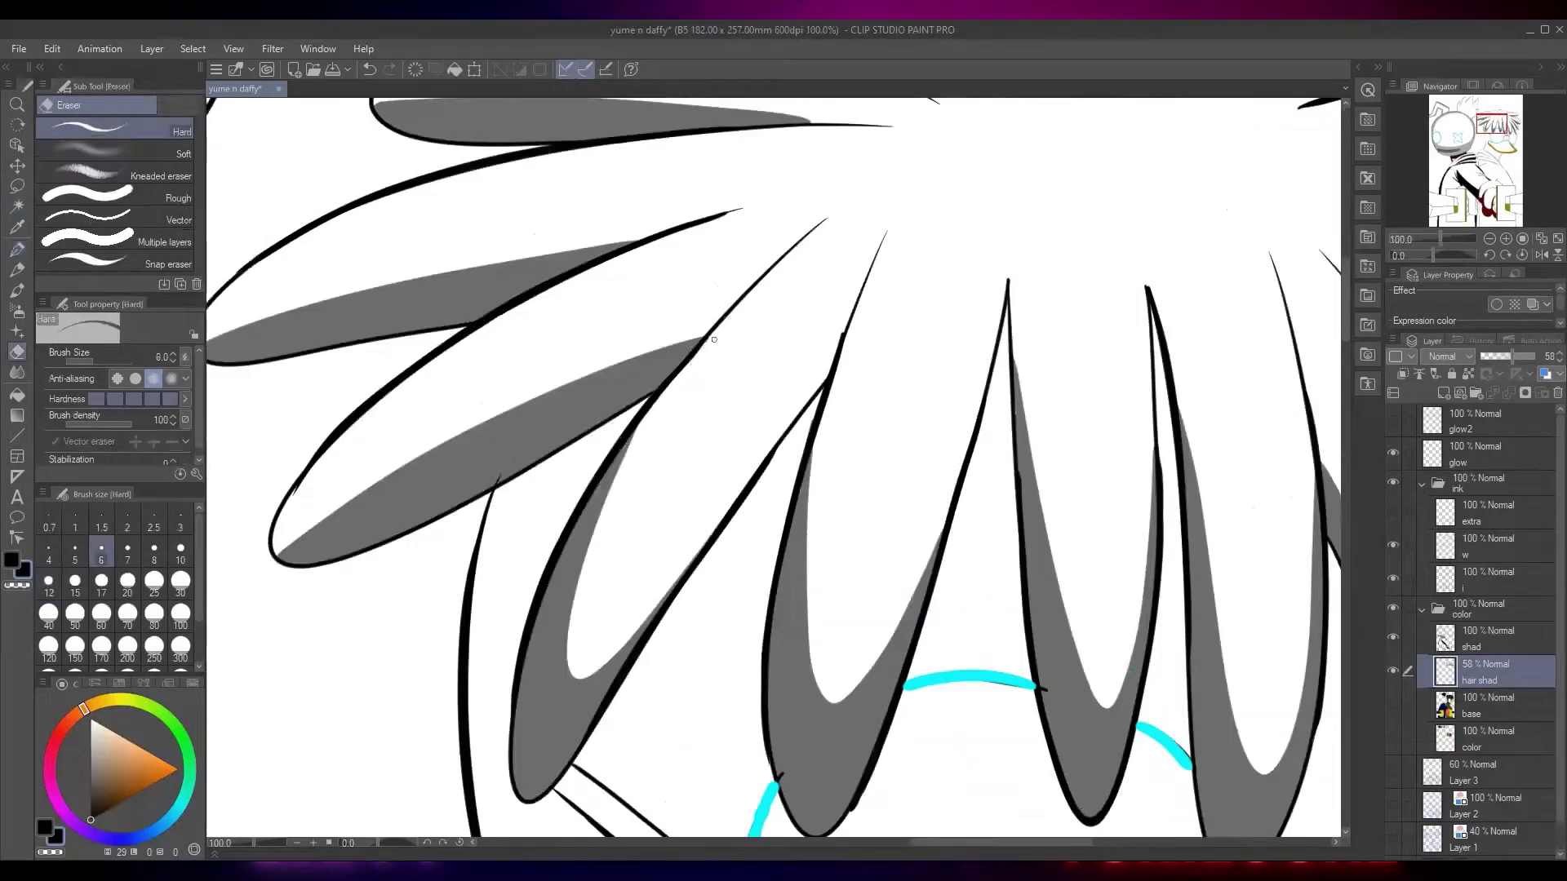
pyautogui.scroll(4, 1085, 330)
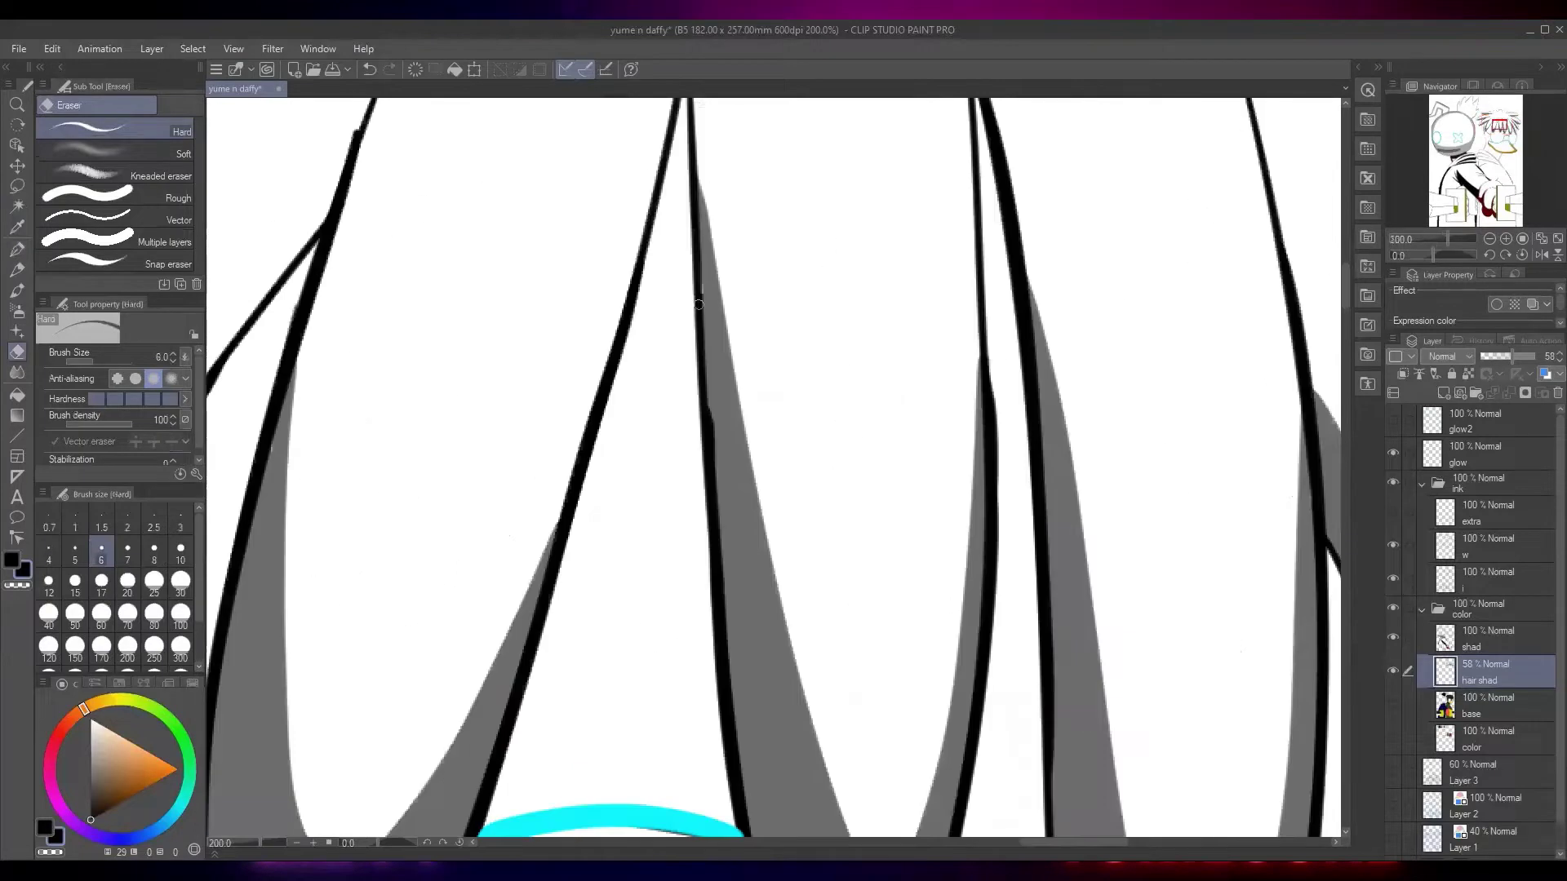
pyautogui.press('p')
pyautogui.scroll(-4, 701, 282)
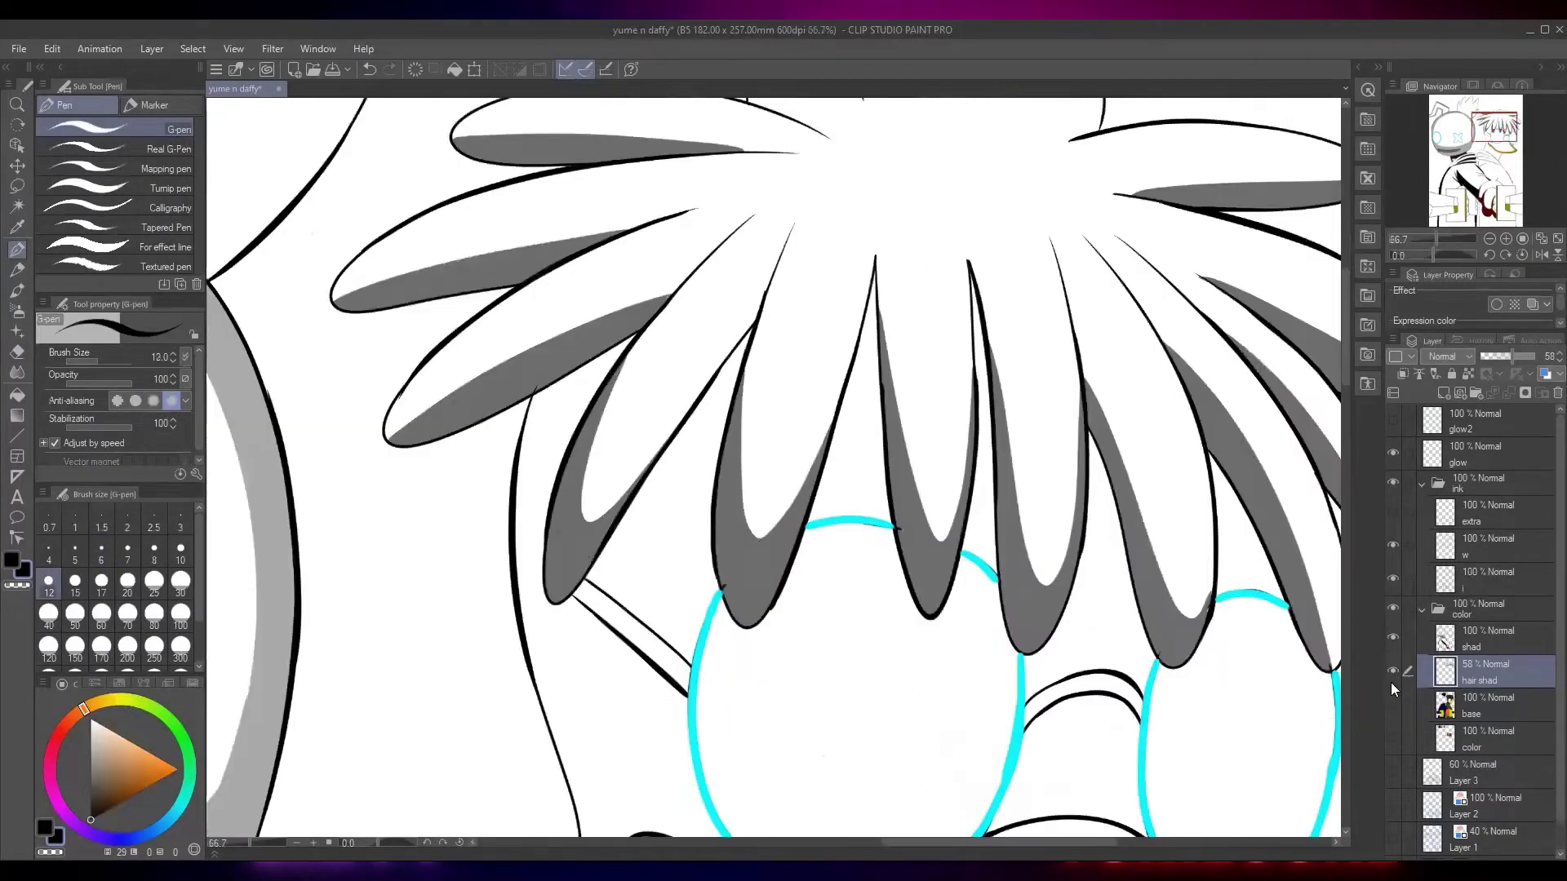
# Show the base layer again and check the hair shading over the colors
pyautogui.click(1393, 705)
pyautogui.hotkey('ctrl', '-')
pyautogui.hotkey('ctrl', '-')
pyautogui.moveTo(1101, 651); pyautogui.dragTo(1089, 575)
pyautogui.scroll(4, 1062, 484)
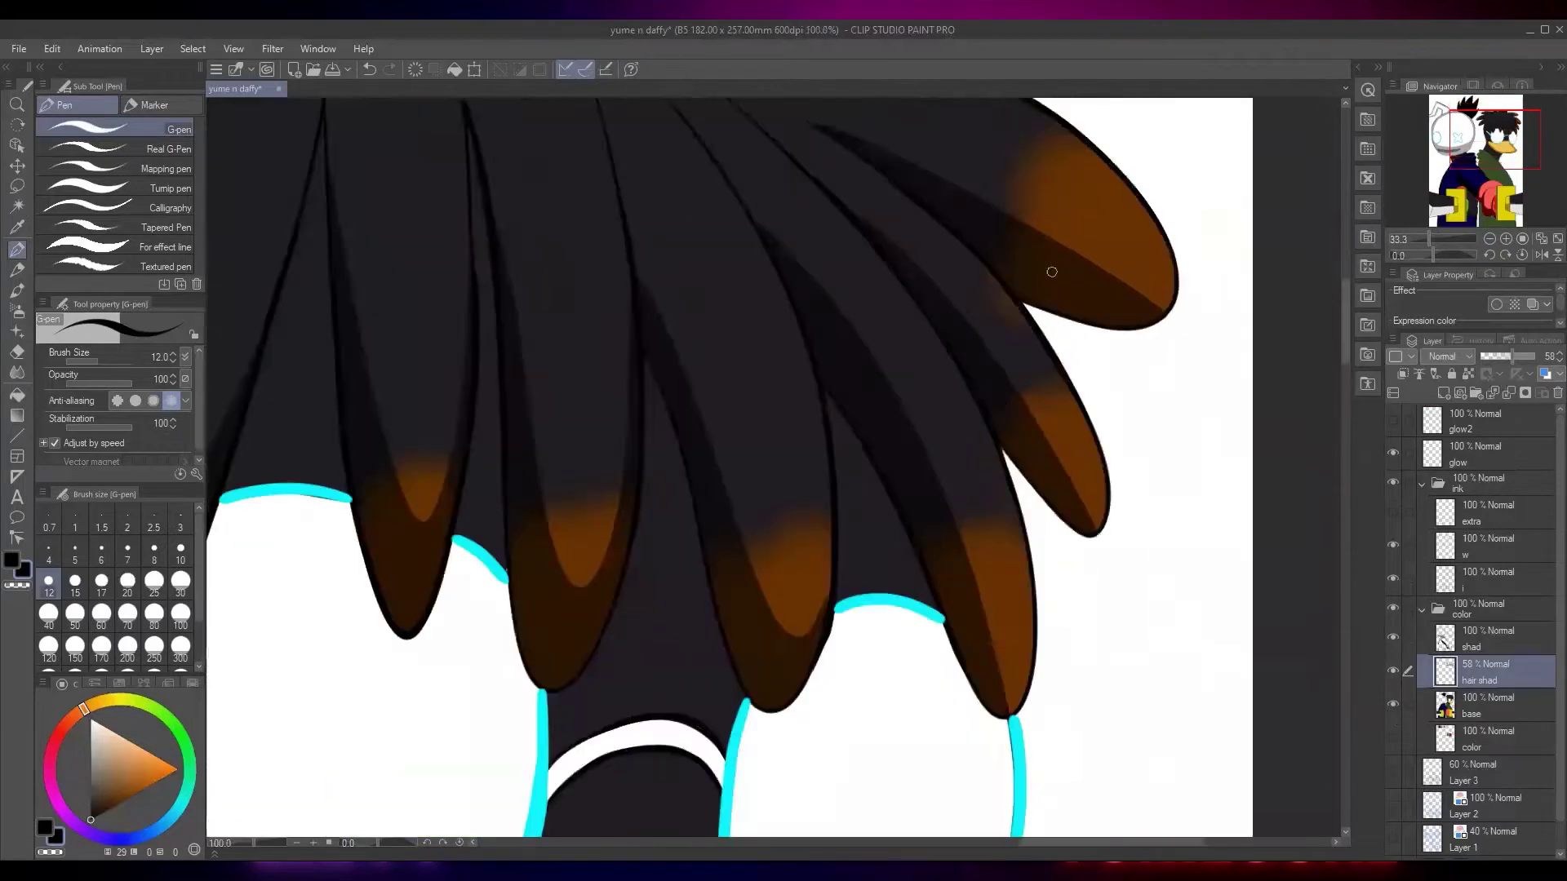
# On the base layer, lasso the stray brown patch beside the right-side lock, fill it with the sampled dark hair color, and deselect
pyautogui.click(1491, 706)
pyautogui.scroll(2, 1126, 706)
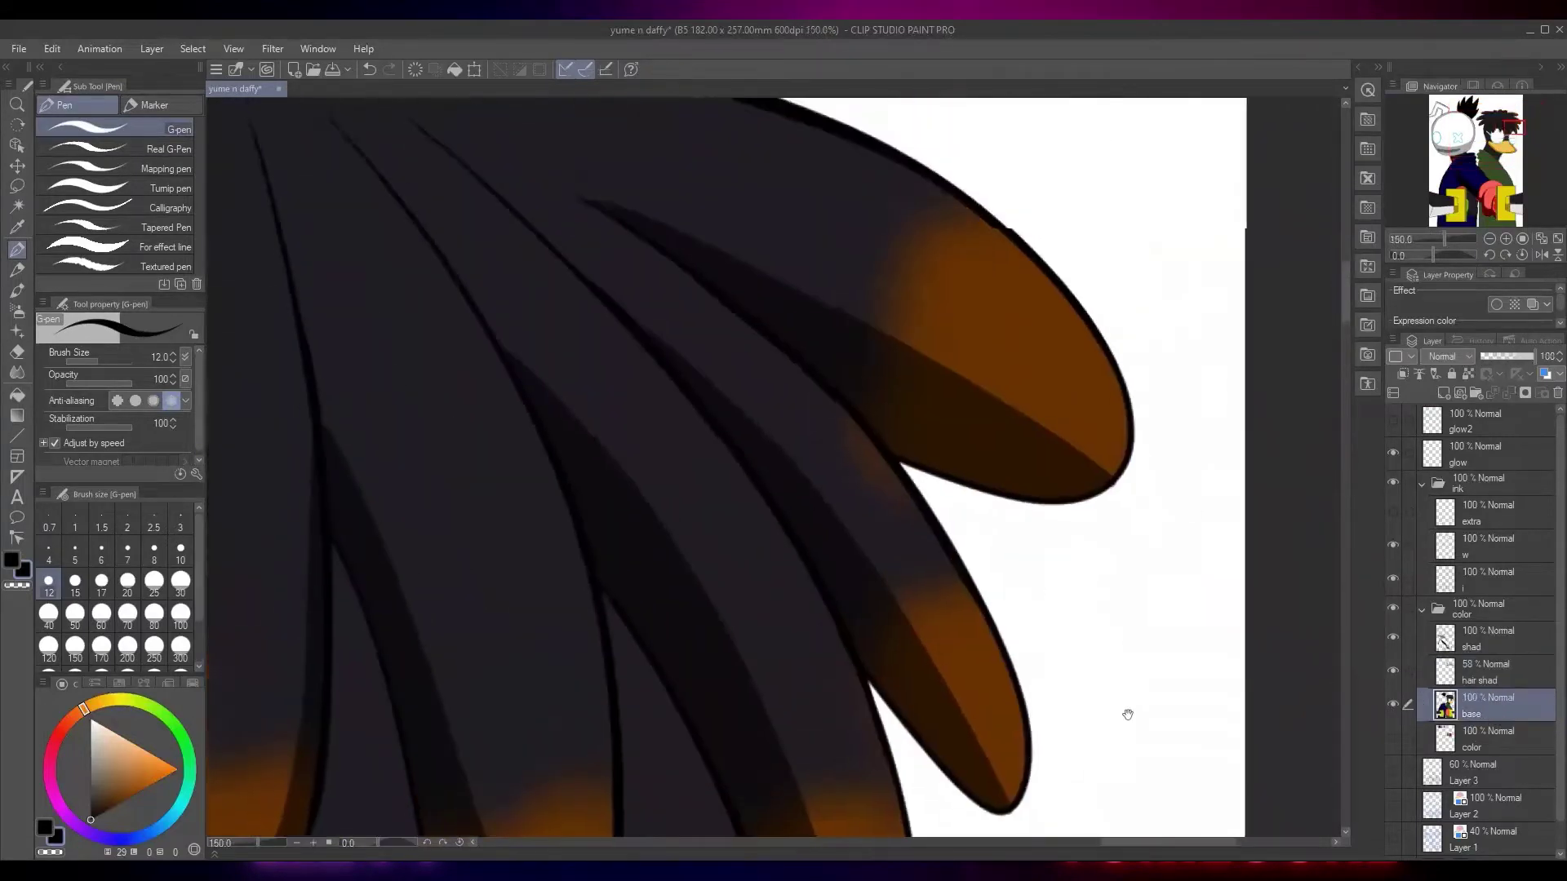
pyautogui.press('m')
pyautogui.moveTo(916, 507)
pyautogui.mouseDown()
pyautogui.moveTo(878, 444)
pyautogui.moveTo(812, 393)
pyautogui.moveTo(871, 538)
pyautogui.mouseUp()
pyautogui.press('i')
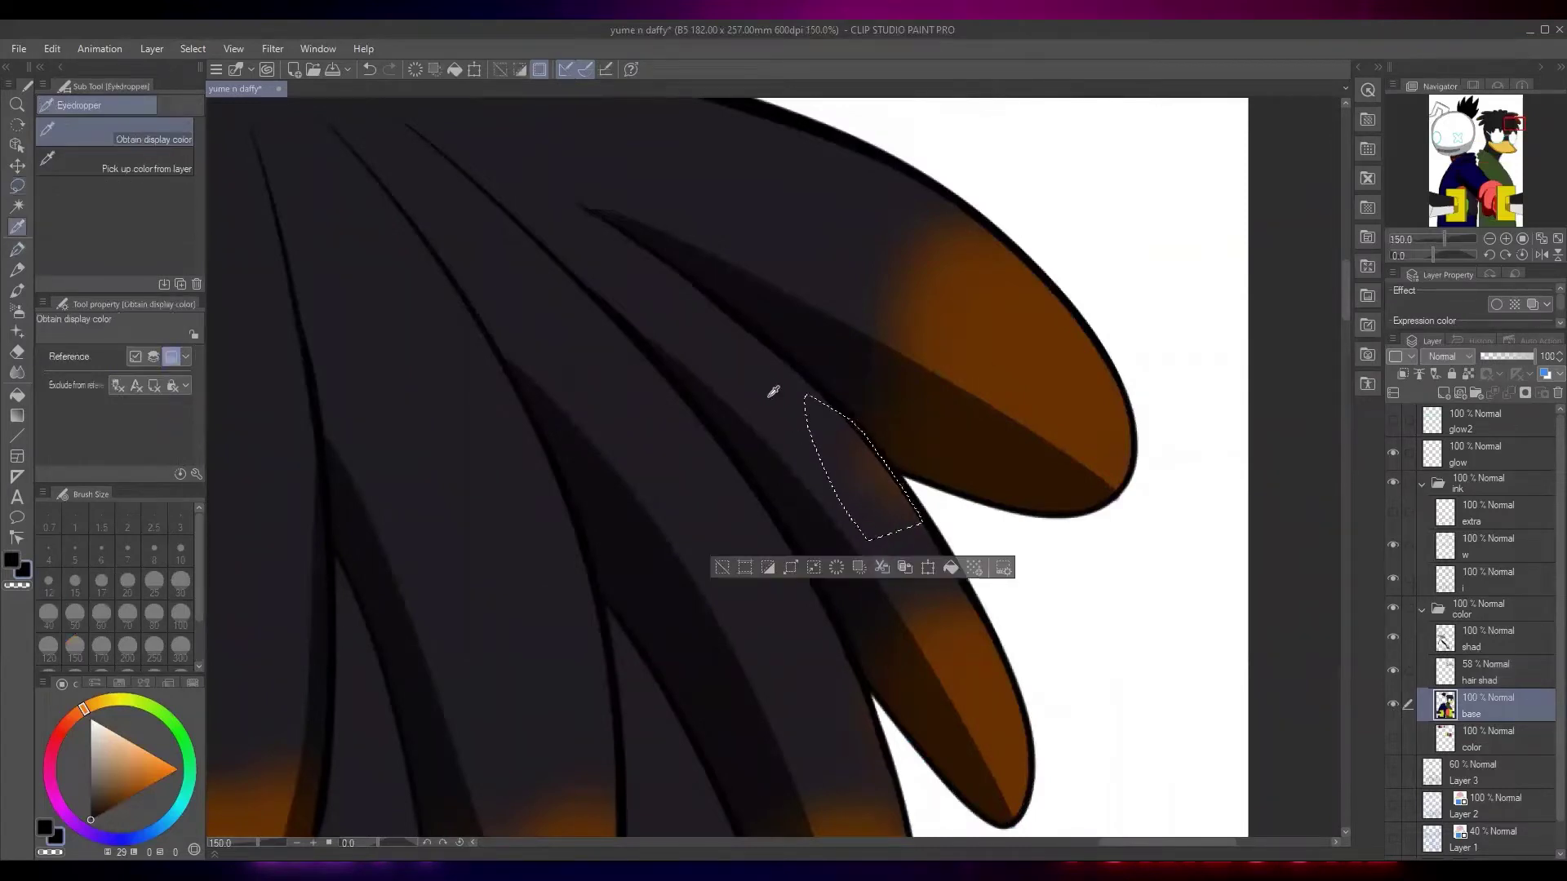
pyautogui.click(775, 363)
pyautogui.hotkey('alt', 'BackSpace')
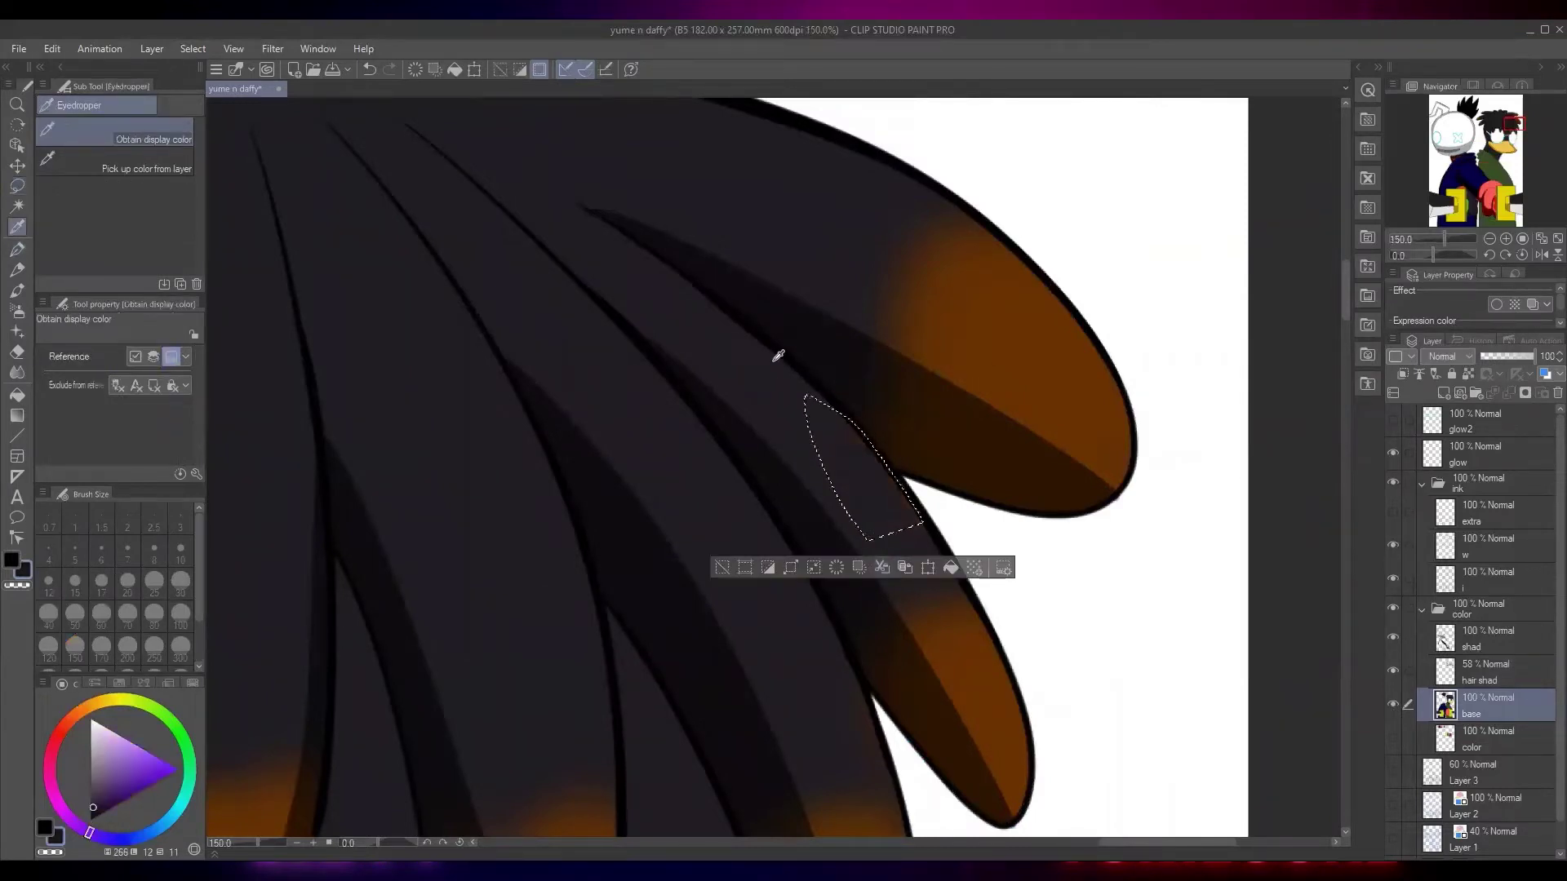
pyautogui.press('m')
pyautogui.hotkey('ctrl', 'd')
pyautogui.scroll(-3, 1146, 302)
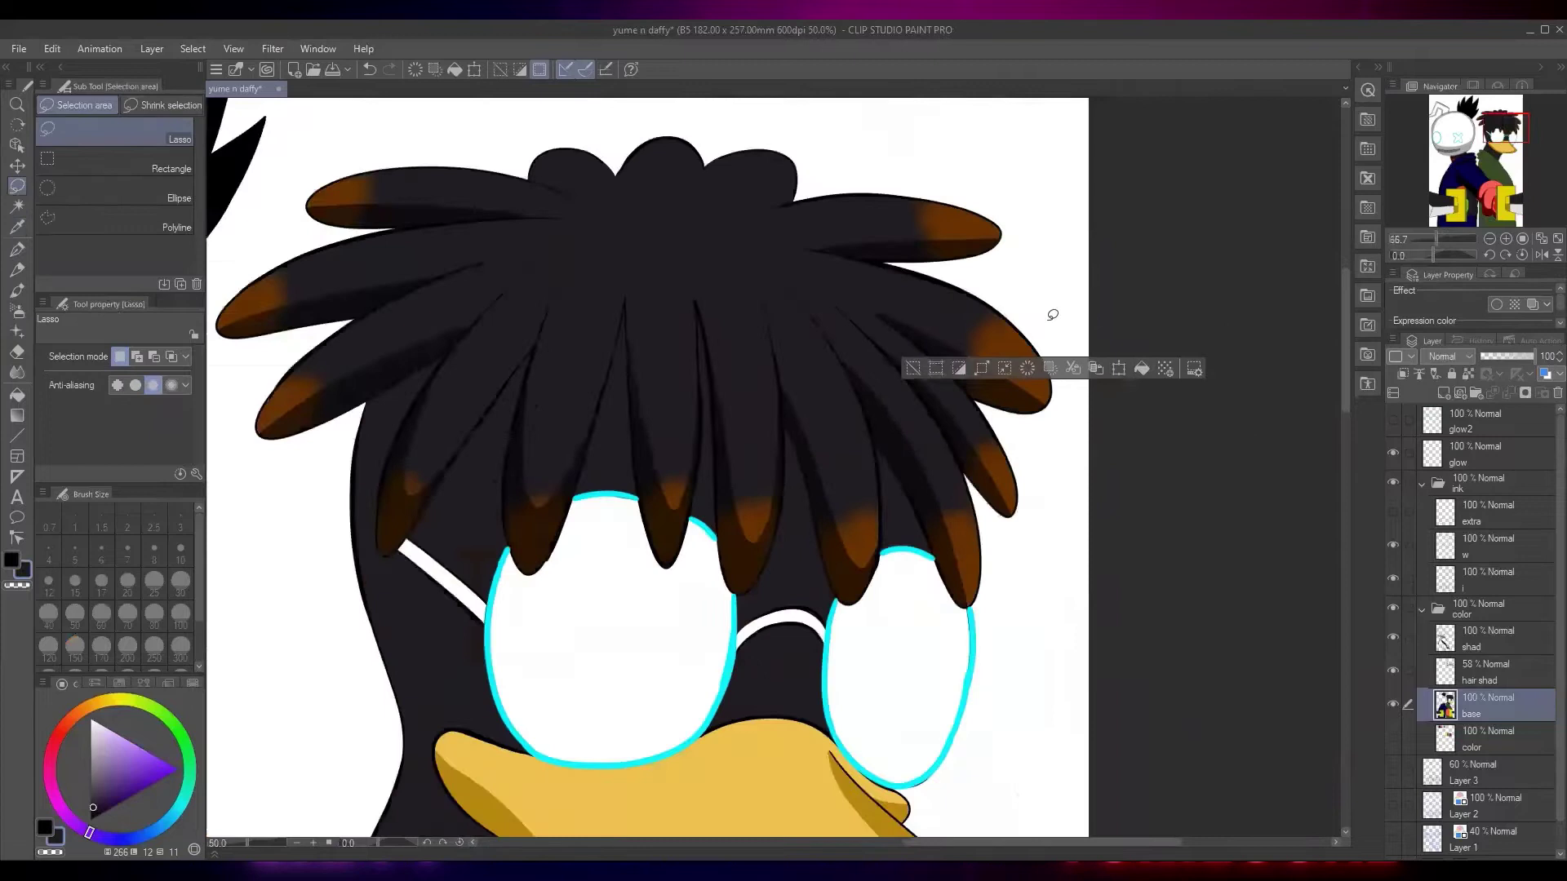
pyautogui.click(912, 368)
# Set the hair shad layer's opacity to 64%
pyautogui.scroll(-2, 979, 408)
pyautogui.scroll(1, 962, 426)
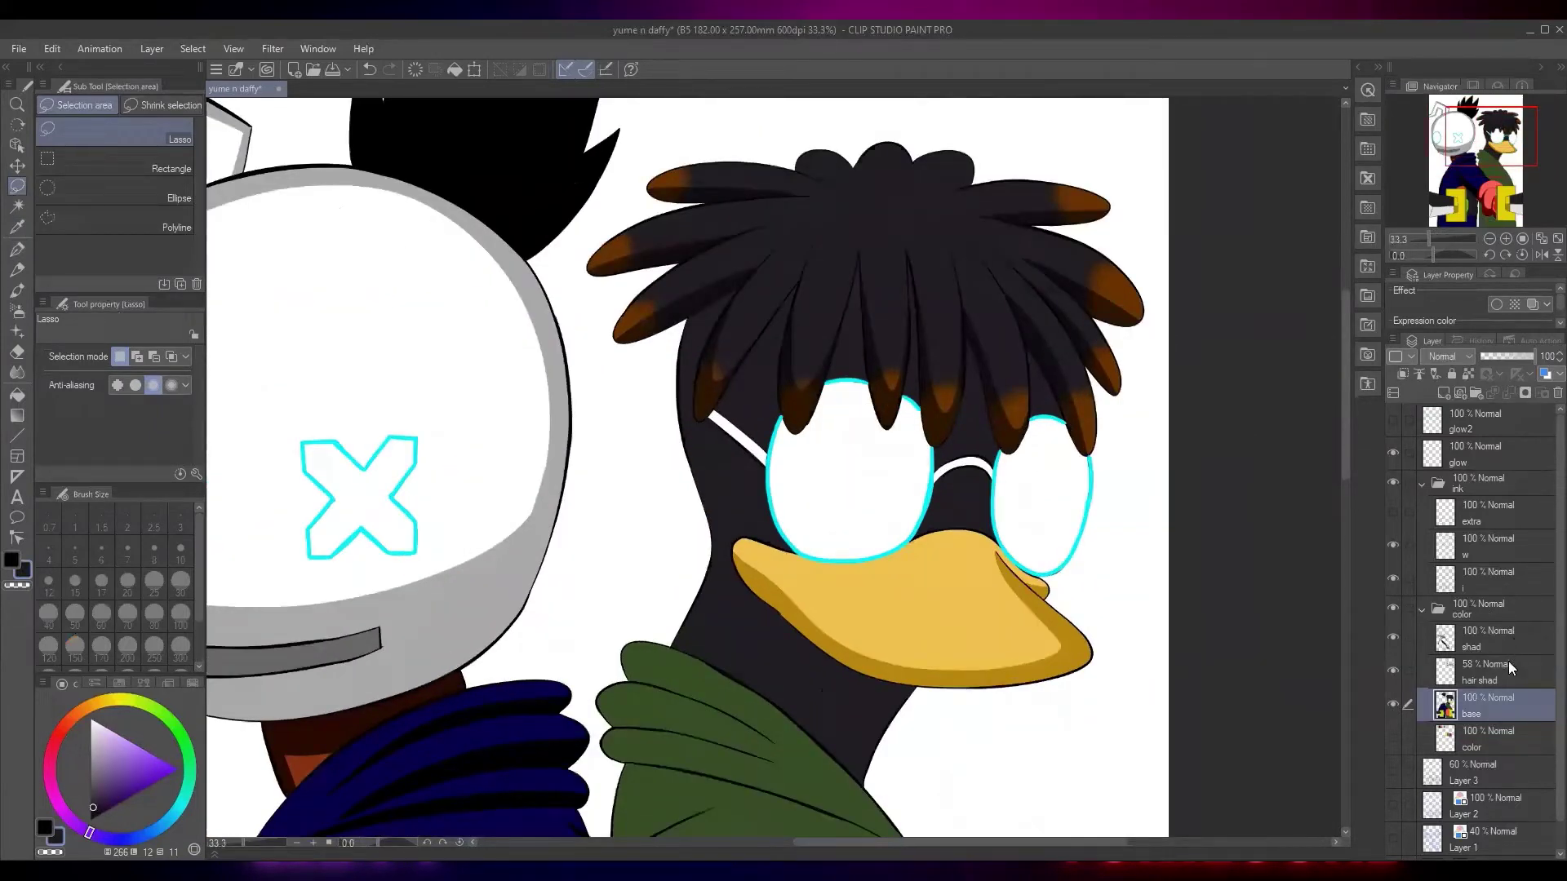
pyautogui.click(1476, 645)
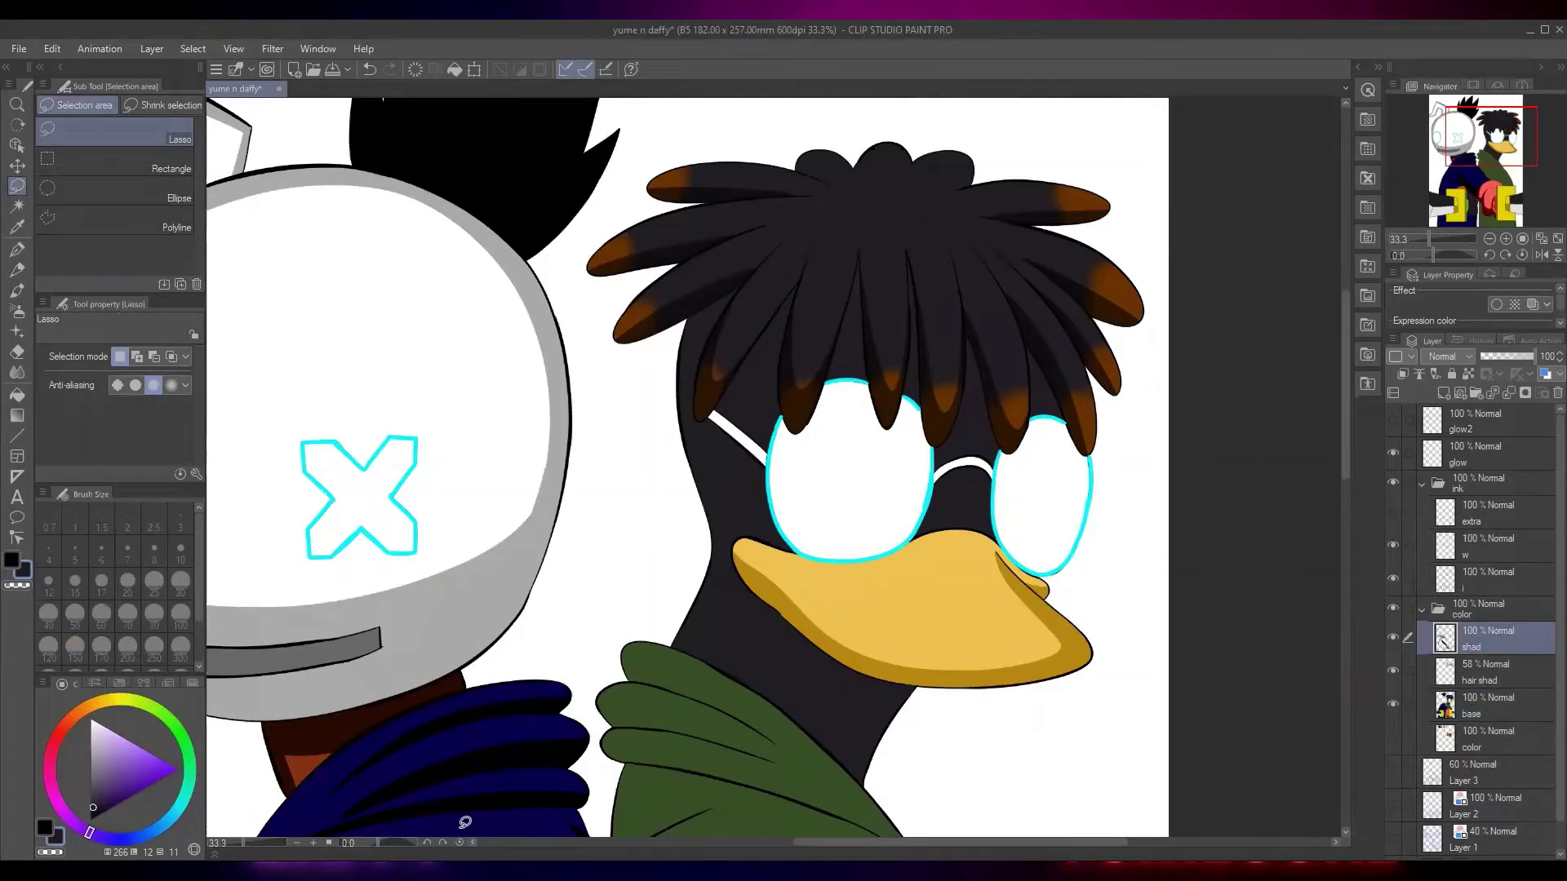
pyautogui.click(1480, 672)
pyautogui.moveTo(1516, 356); pyautogui.dragTo(1526, 354)
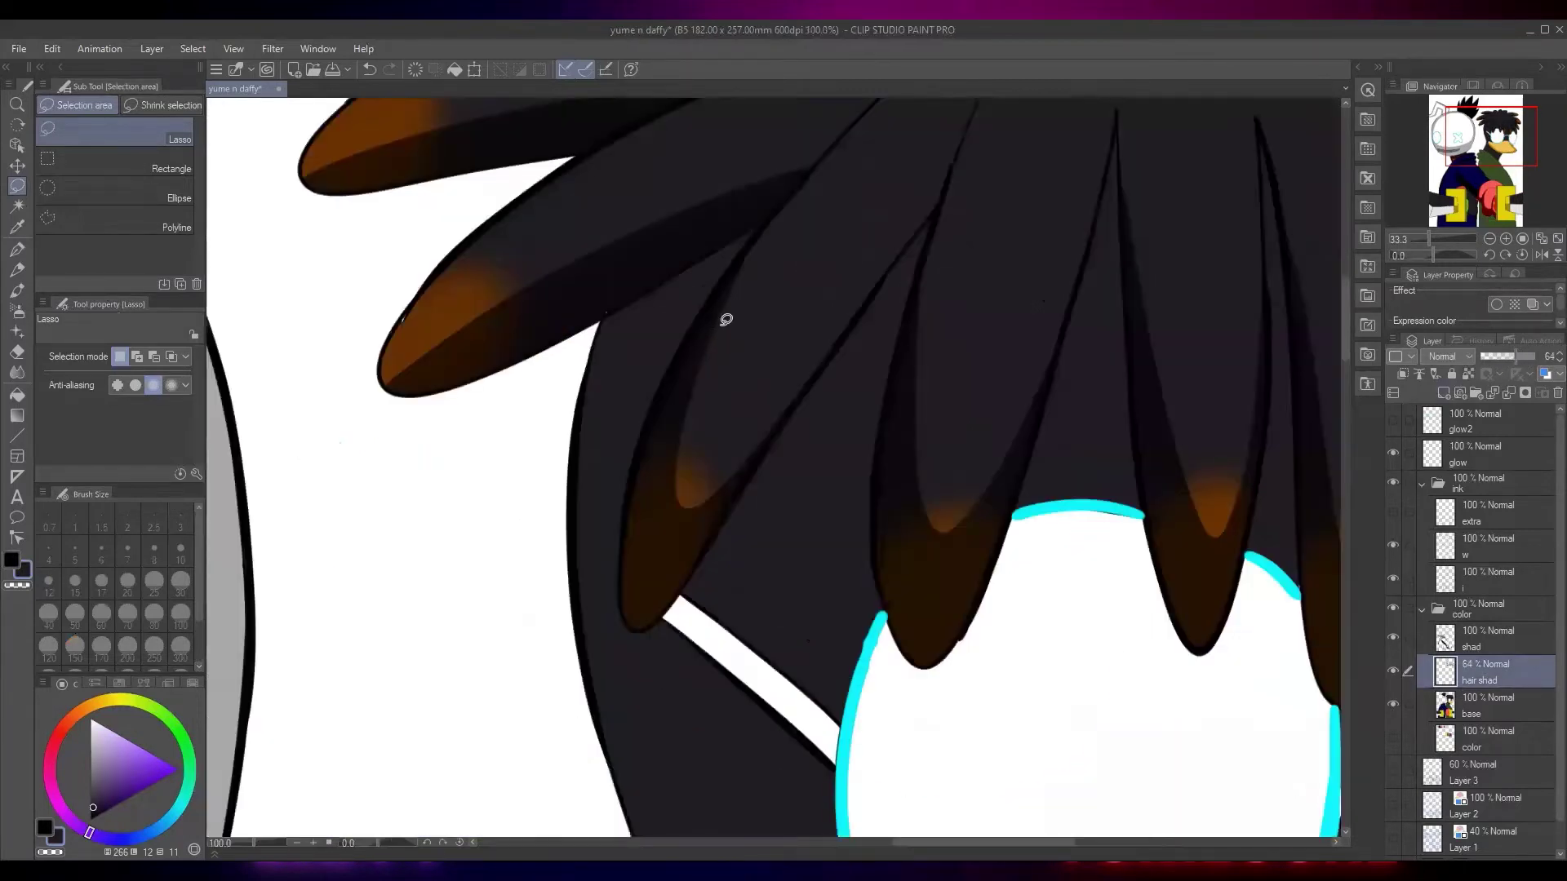
# Sample the dark shadow color from the left-side locks for drawing on the hair shad layer
pyautogui.scroll(3, 738, 310)
pyautogui.press('i')
pyautogui.click(691, 367)
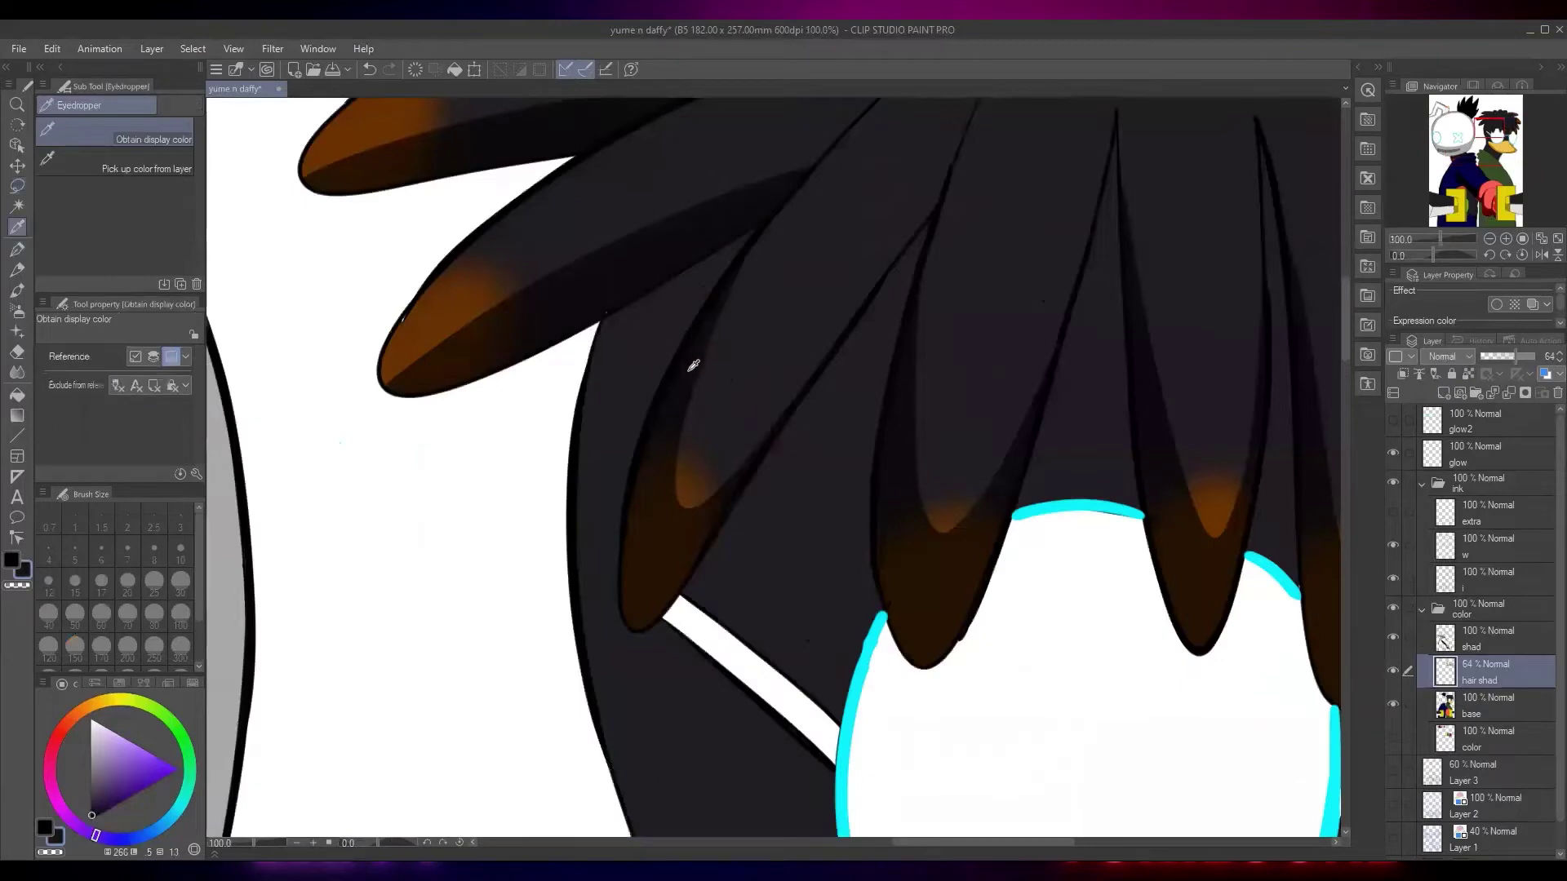
pyautogui.click(887, 505)
pyautogui.click(679, 393)
# Auto-select the dark head areas between the hair locks and around the glasses, including the area above the bridge
pyautogui.press('w')
pyautogui.click(825, 462)
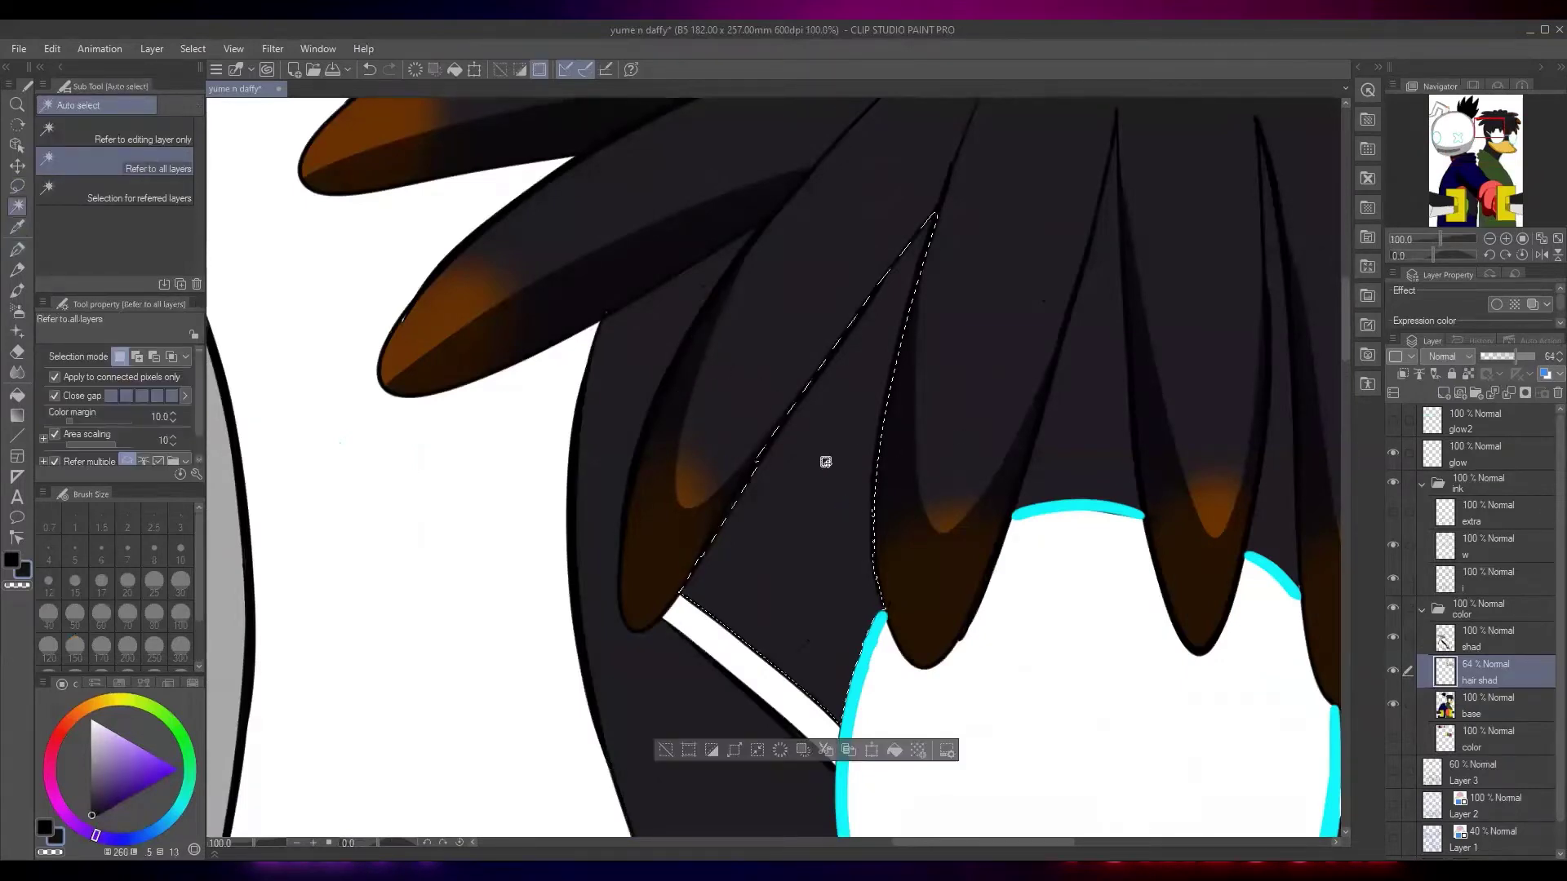
pyautogui.keyDown('shift'); pyautogui.click(628, 387); pyautogui.keyUp('shift')
pyautogui.moveTo(948, 487); pyautogui.dragTo(704, 464)
pyautogui.keyDown('shift'); pyautogui.click(837, 433); pyautogui.keyUp('shift')
pyautogui.keyDown('shift'); pyautogui.click(1042, 464); pyautogui.keyUp('shift')
pyautogui.keyDown('shift'); pyautogui.click(1216, 435); pyautogui.keyUp('shift')
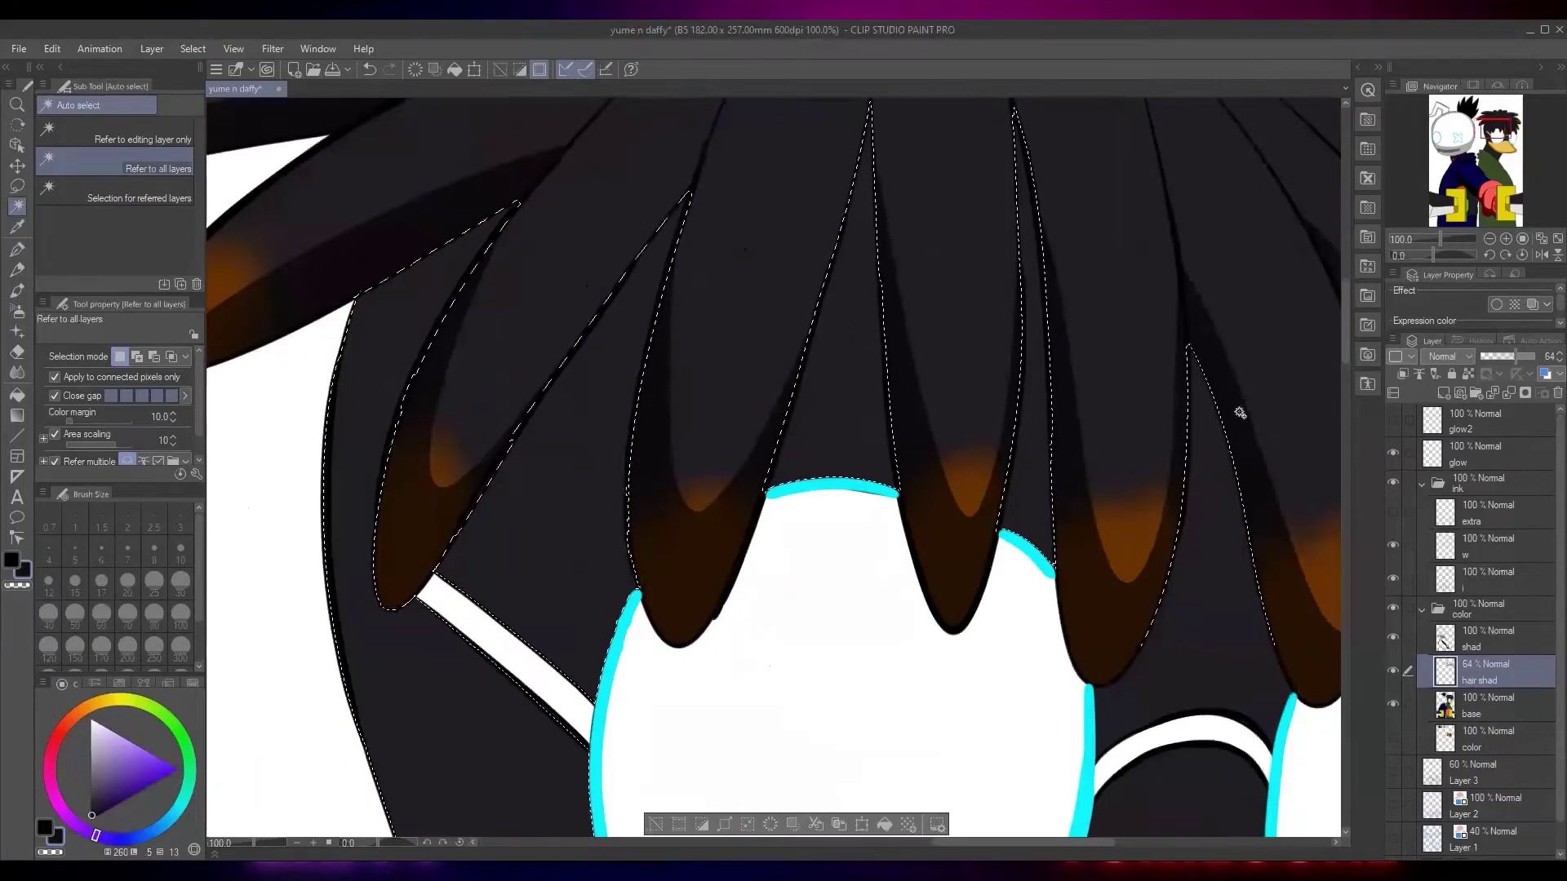
pyautogui.moveTo(940, 394); pyautogui.dragTo(452, 406)
pyautogui.keyDown('shift'); pyautogui.click(913, 527); pyautogui.keyUp('shift')
pyautogui.moveTo(849, 416)
pyautogui.mouseDown()
pyautogui.moveTo(875, 384)
pyautogui.moveTo(1077, 335)
pyautogui.mouseUp()
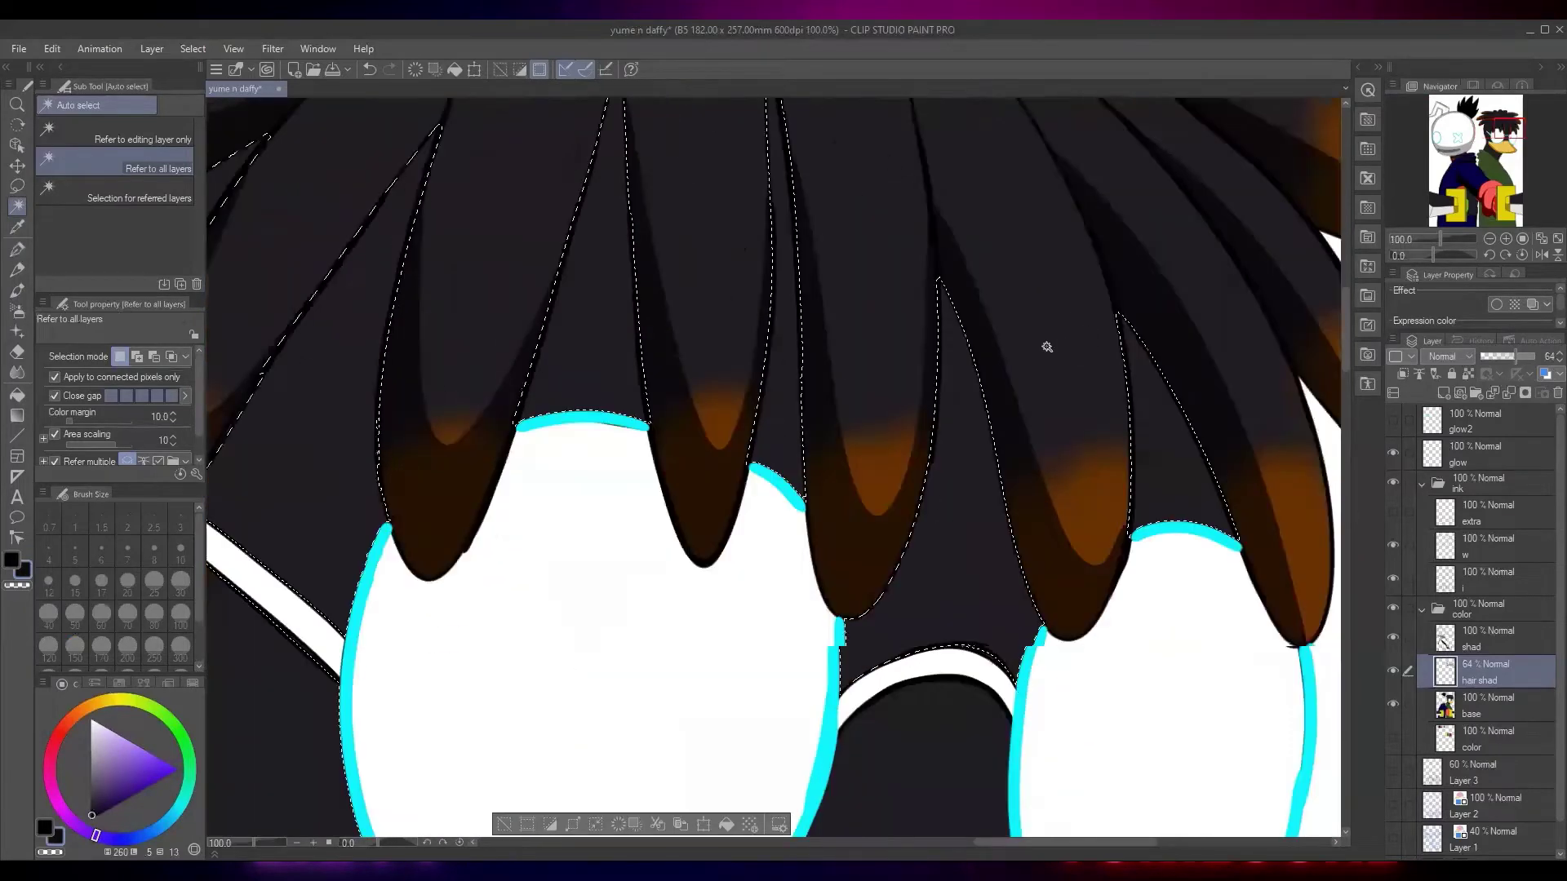
# Draw shadow boundary lines with the G-pen on the face below and between the front locks, around the glasses
pyautogui.press('p')
pyautogui.scroll(-1, 1046, 347)
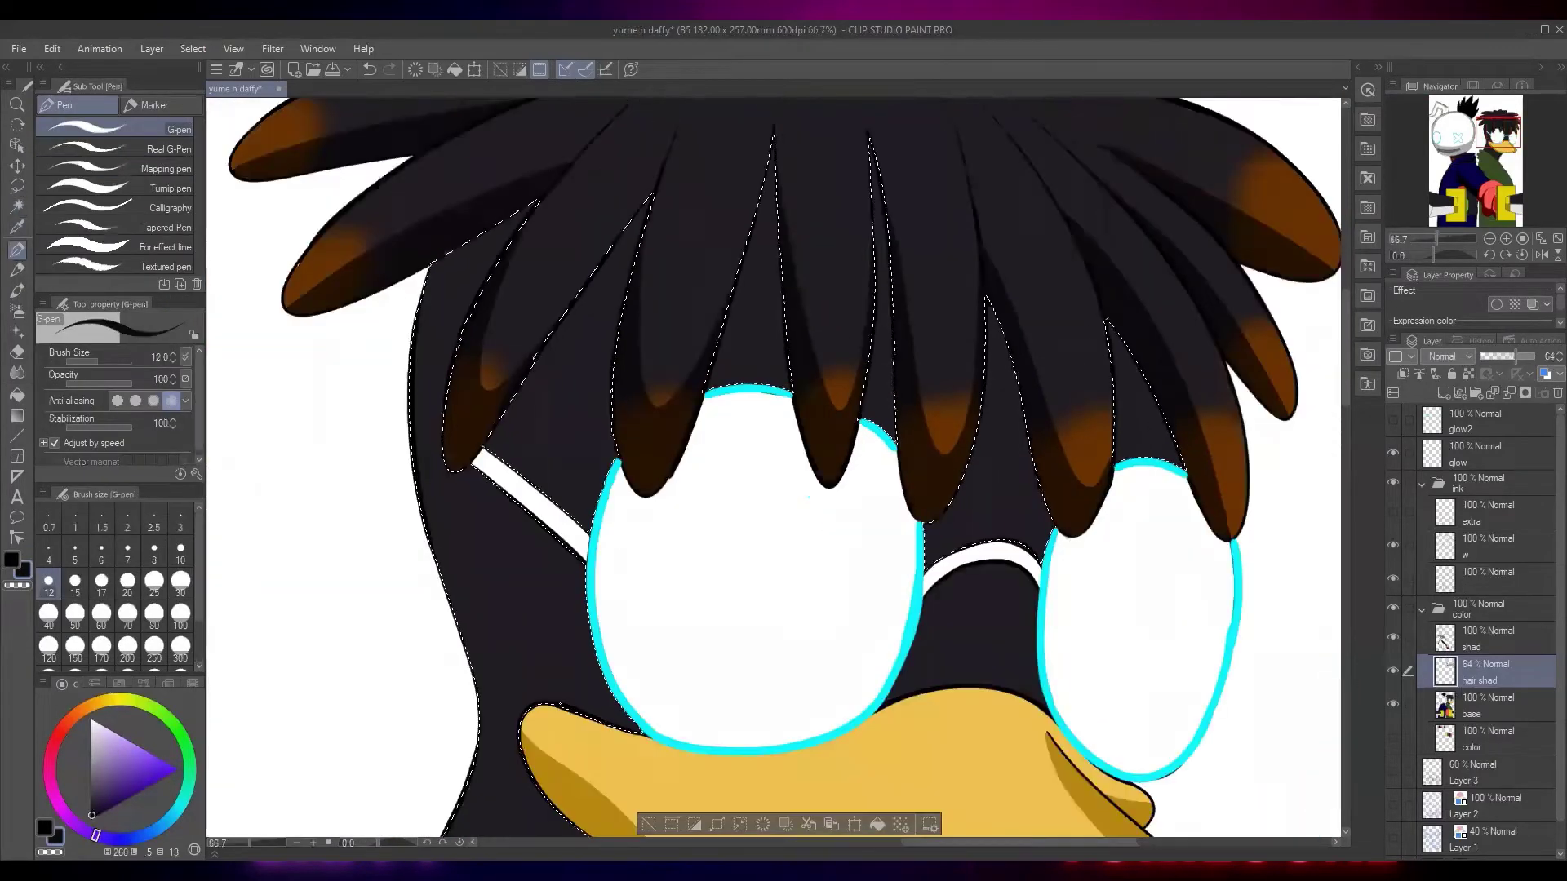
pyautogui.scroll(4, 609, 419)
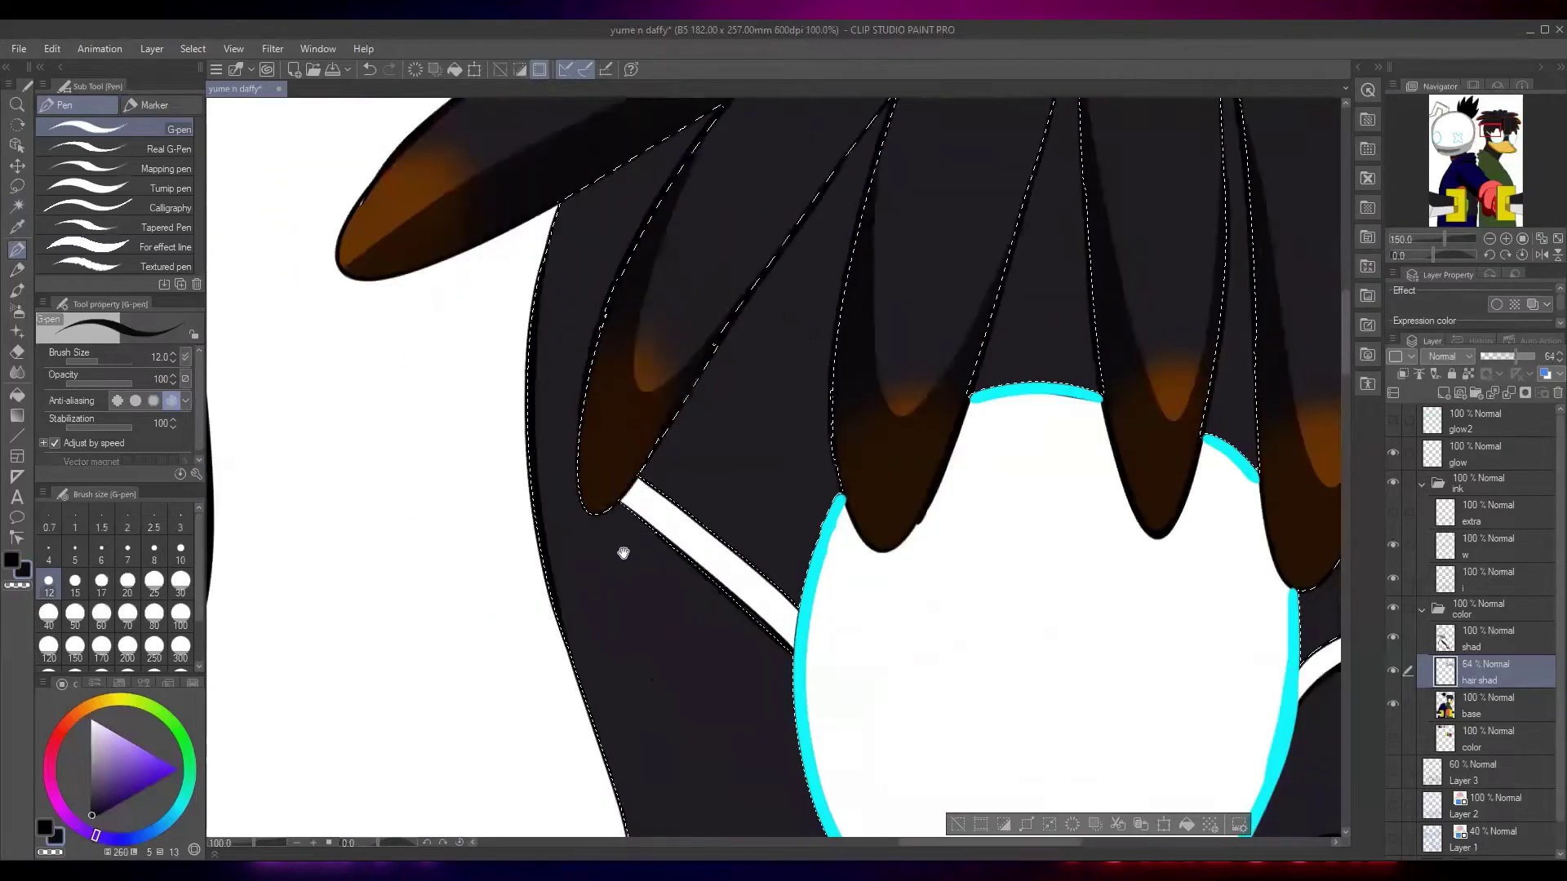
pyautogui.scroll(-1, 674, 445)
pyautogui.scroll(1, 661, 498)
pyautogui.moveTo(636, 480)
pyautogui.mouseDown()
pyautogui.moveTo(659, 573)
pyautogui.moveTo(697, 547)
pyautogui.mouseUp()
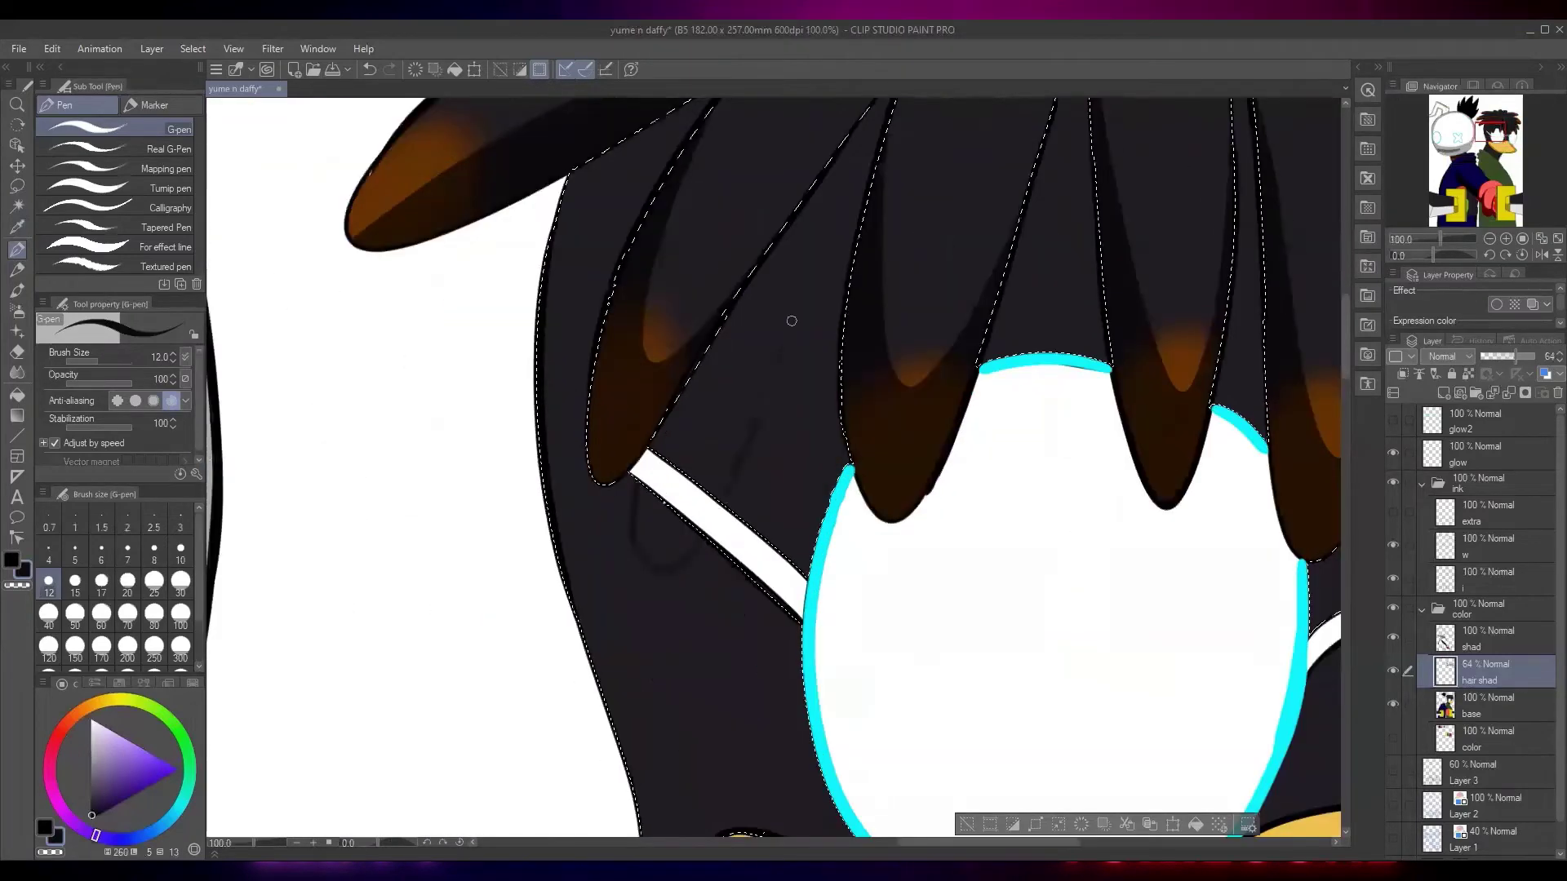
pyautogui.moveTo(1054, 450)
pyautogui.mouseDown()
pyautogui.moveTo(863, 464)
pyautogui.moveTo(811, 491)
pyautogui.moveTo(565, 429)
pyautogui.mouseUp()
pyautogui.moveTo(722, 424)
pyautogui.mouseDown()
pyautogui.moveTo(741, 357)
pyautogui.moveTo(764, 433)
pyautogui.mouseUp()
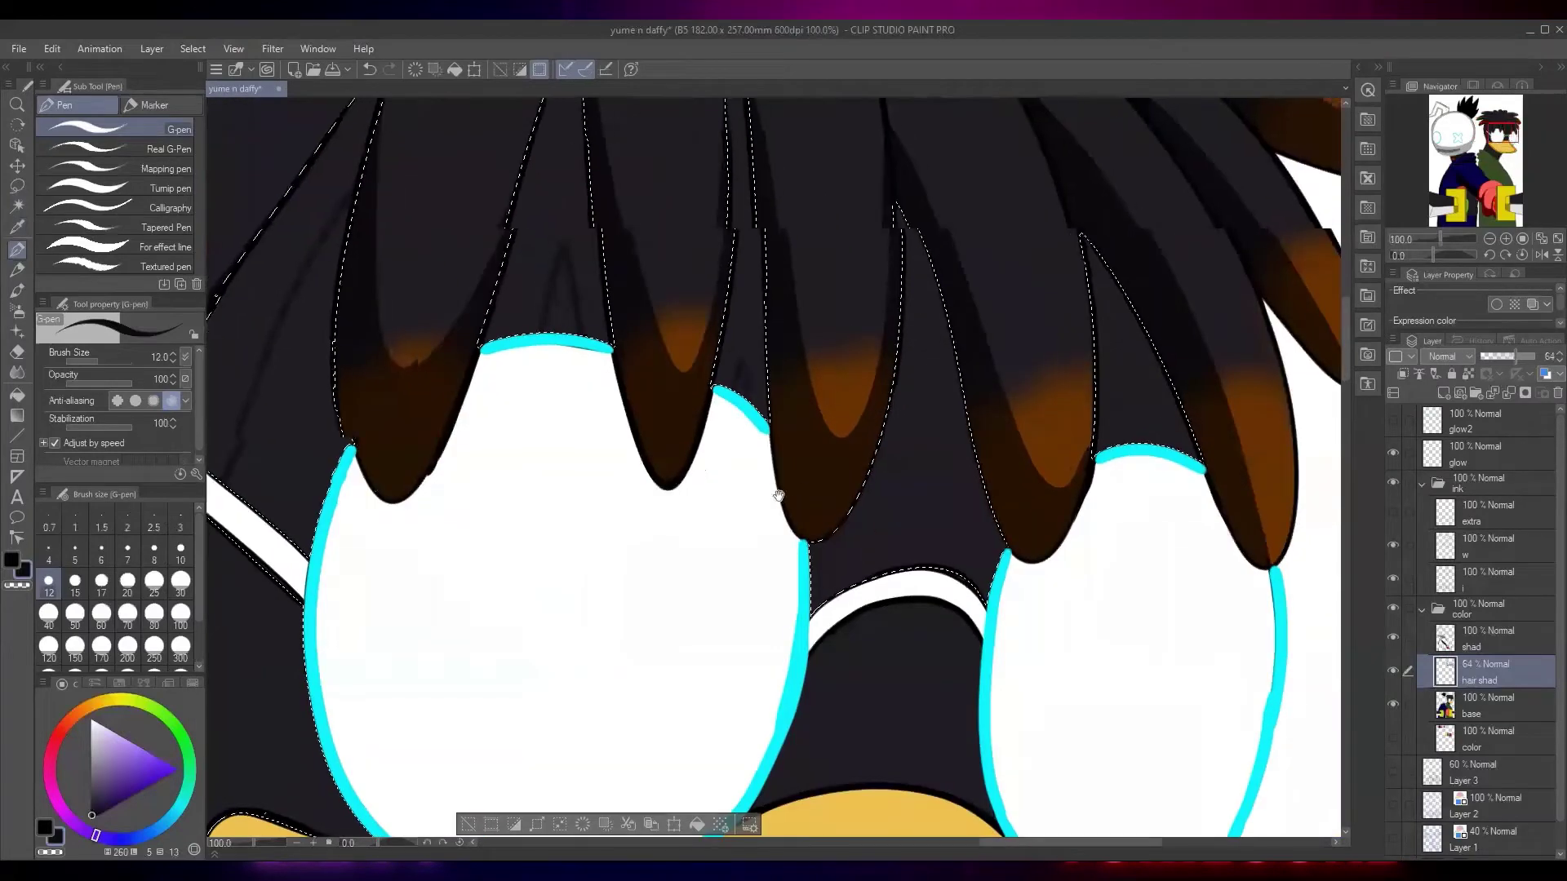
pyautogui.moveTo(778, 497); pyautogui.dragTo(667, 466)
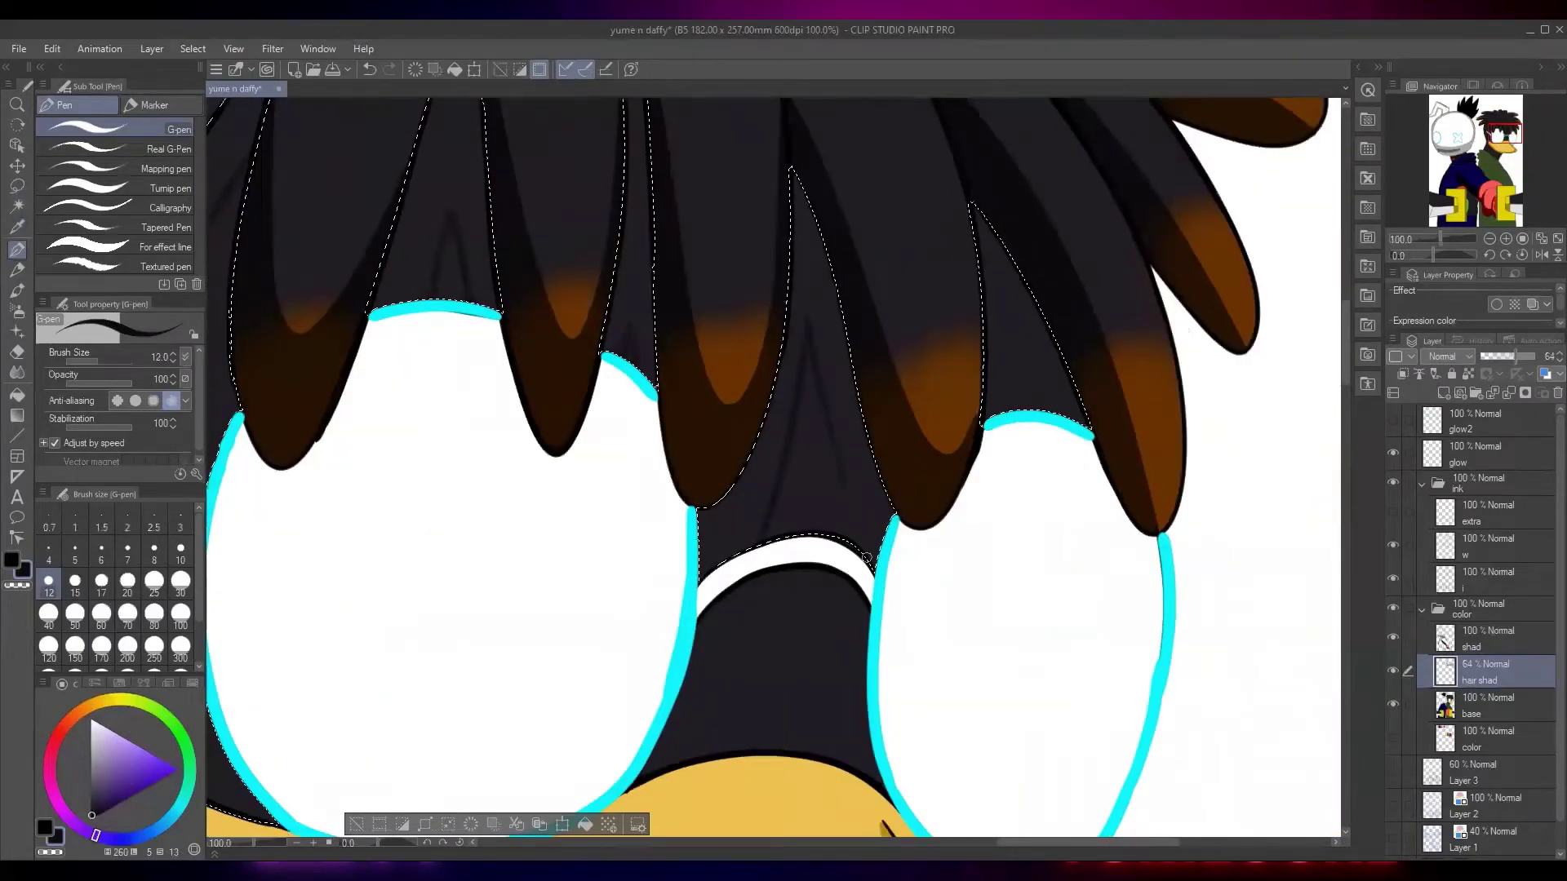
pyautogui.scroll(-3, 866, 558)
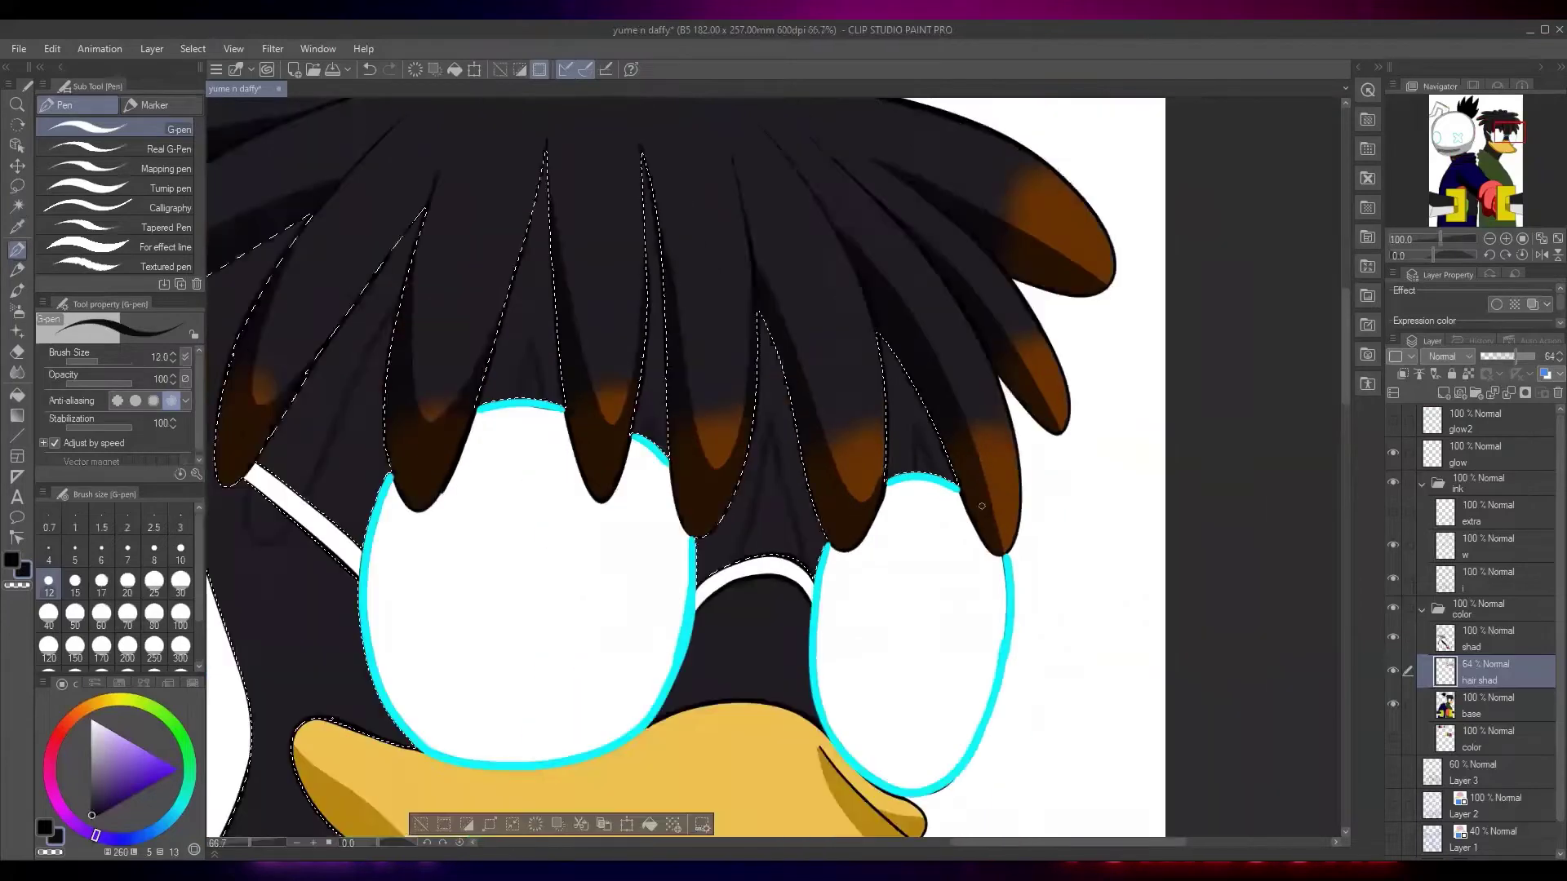
# Draw shadow boundary lines along the back of the head and neck and beneath the beak, and clear the selection
pyautogui.scroll(-3, 930, 418)
pyautogui.scroll(2, 697, 467)
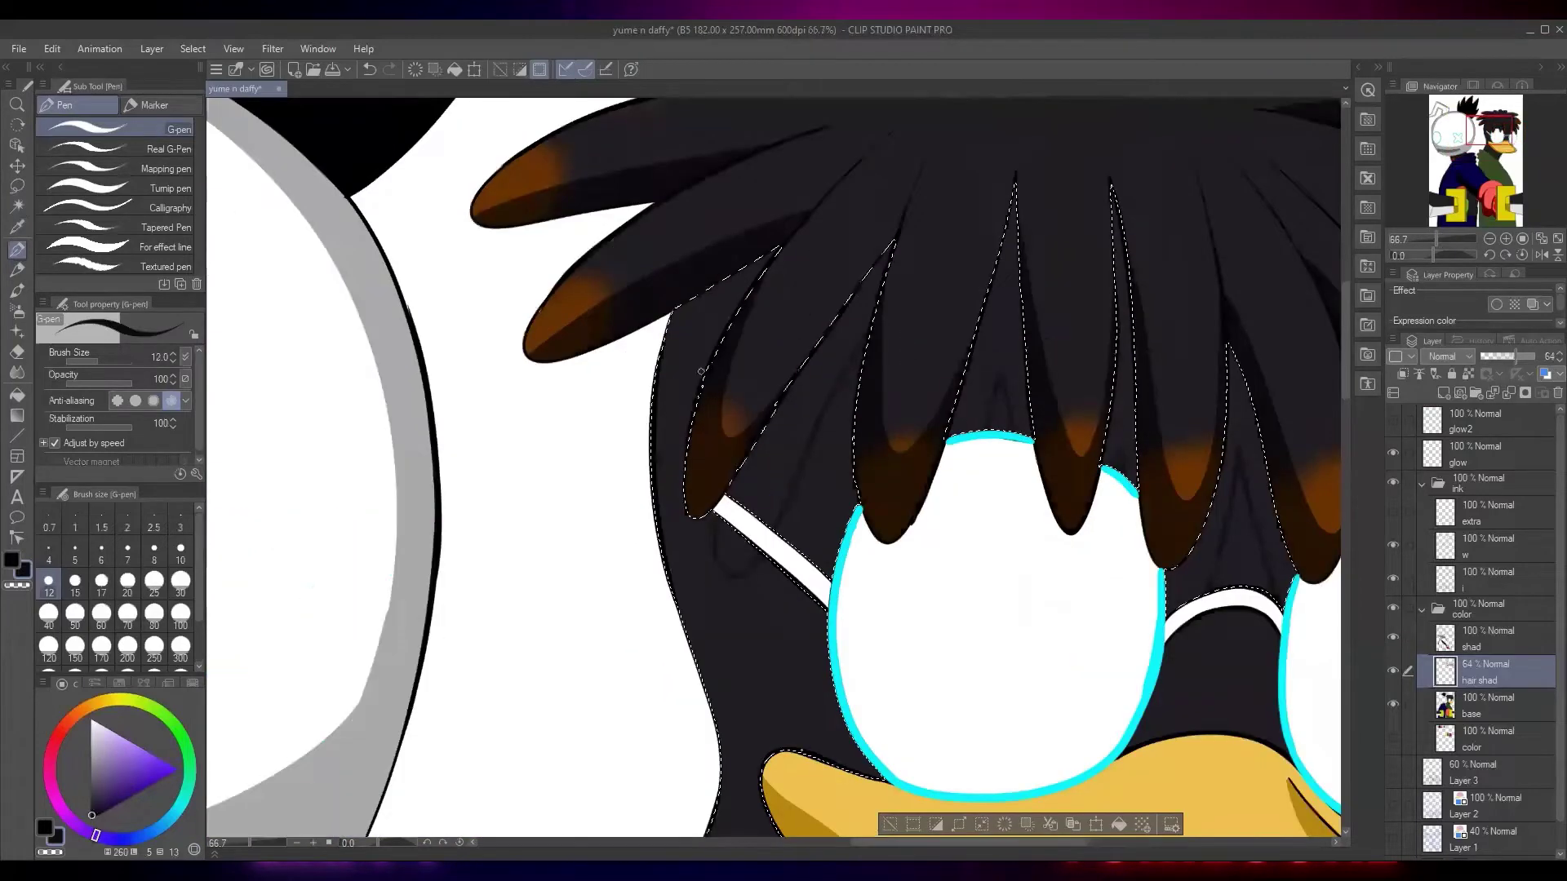
pyautogui.scroll(-2, 700, 371)
pyautogui.scroll(1, 772, 413)
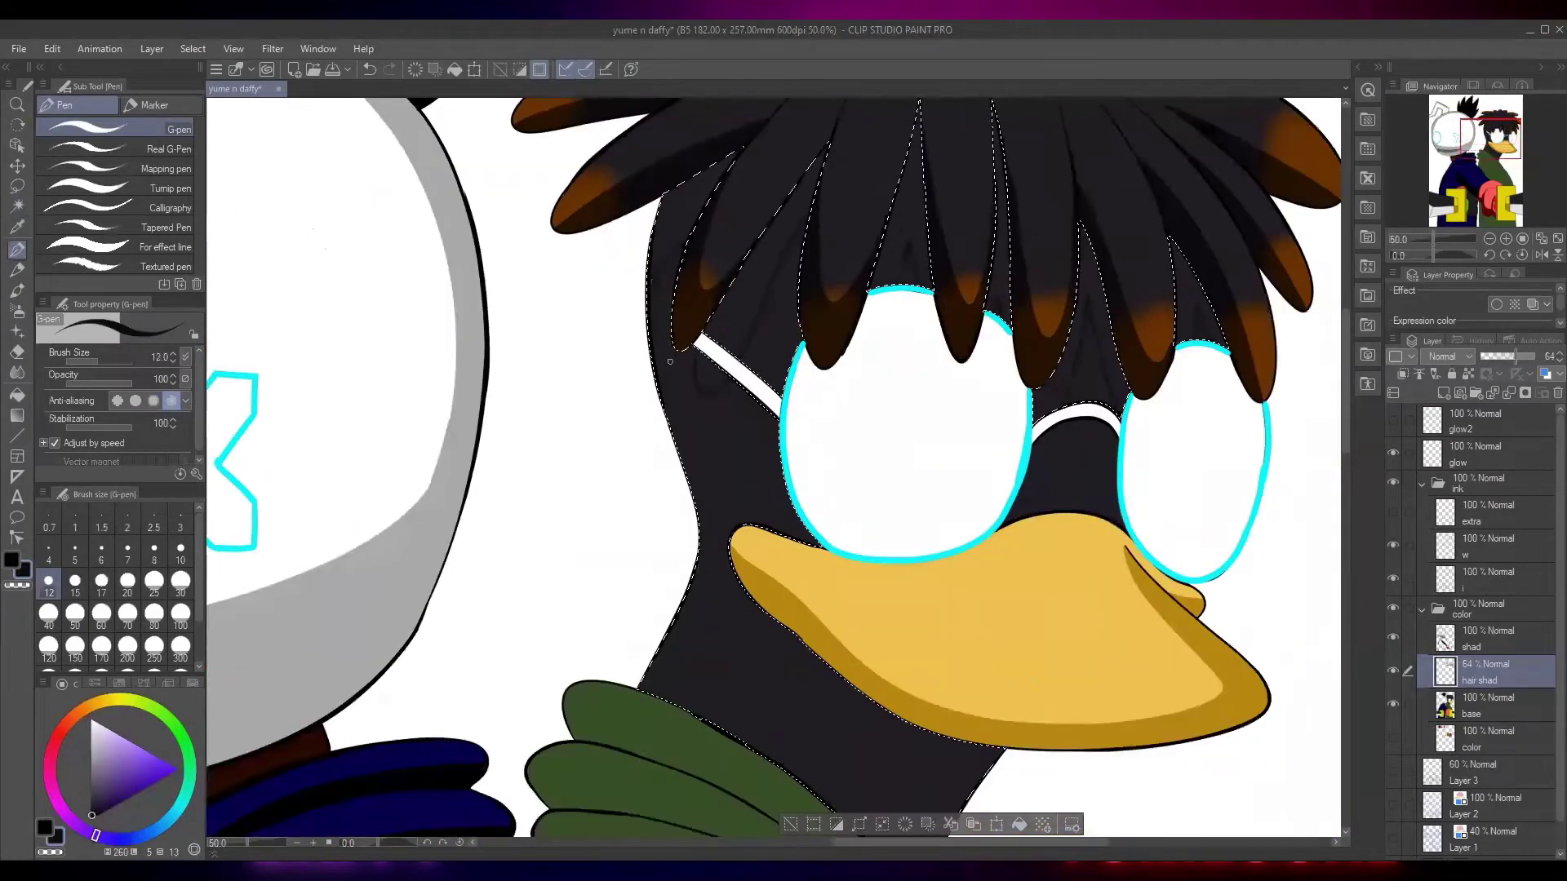
pyautogui.moveTo(839, 659); pyautogui.dragTo(800, 328)
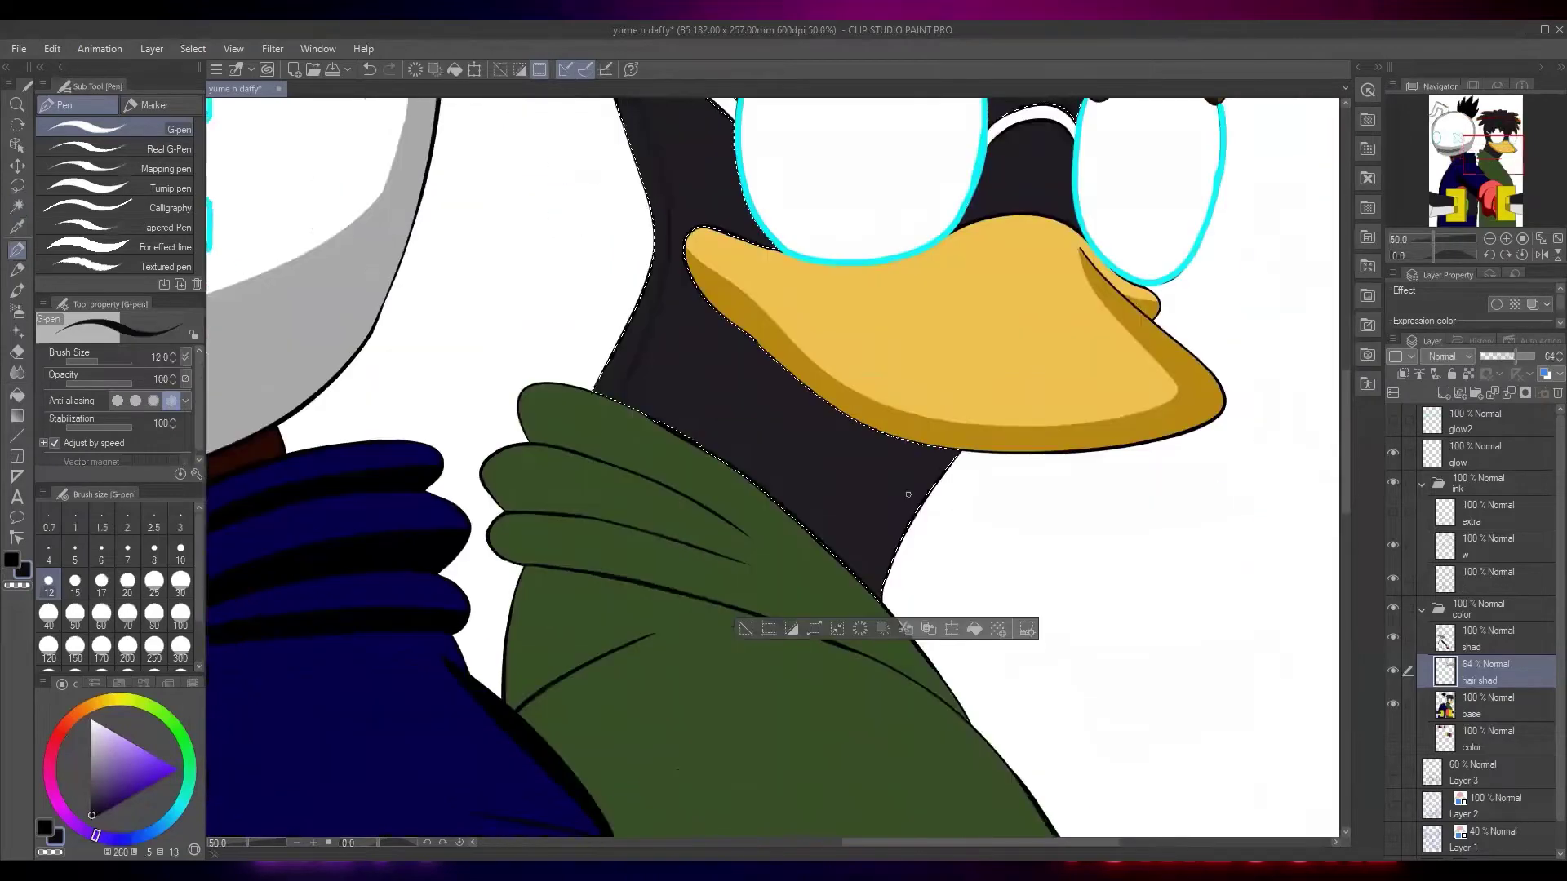
pyautogui.scroll(1, 907, 492)
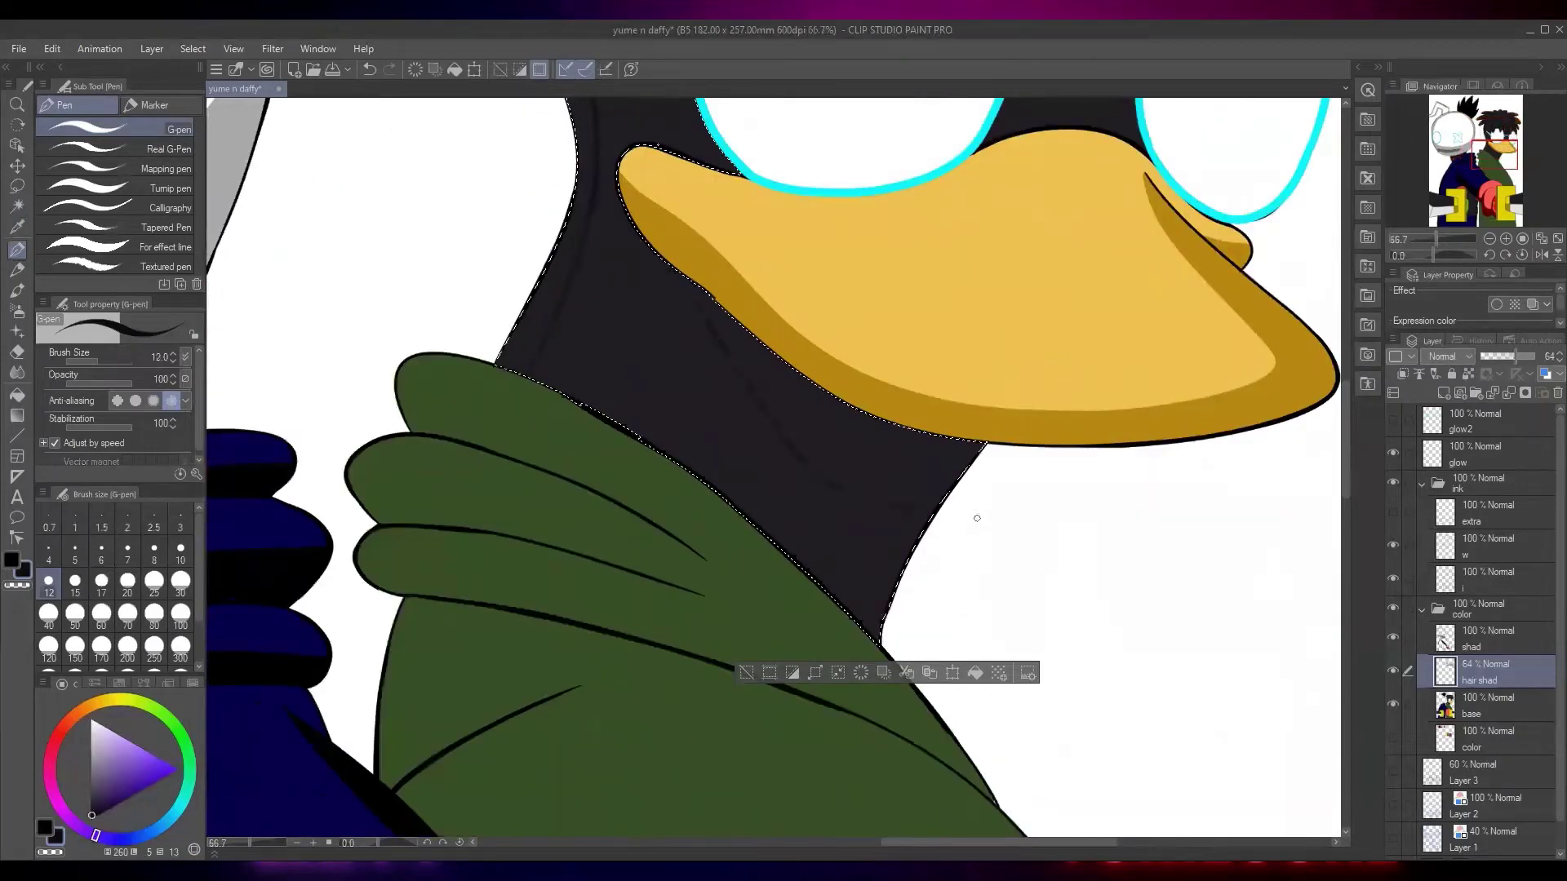
pyautogui.scroll(-2, 830, 633)
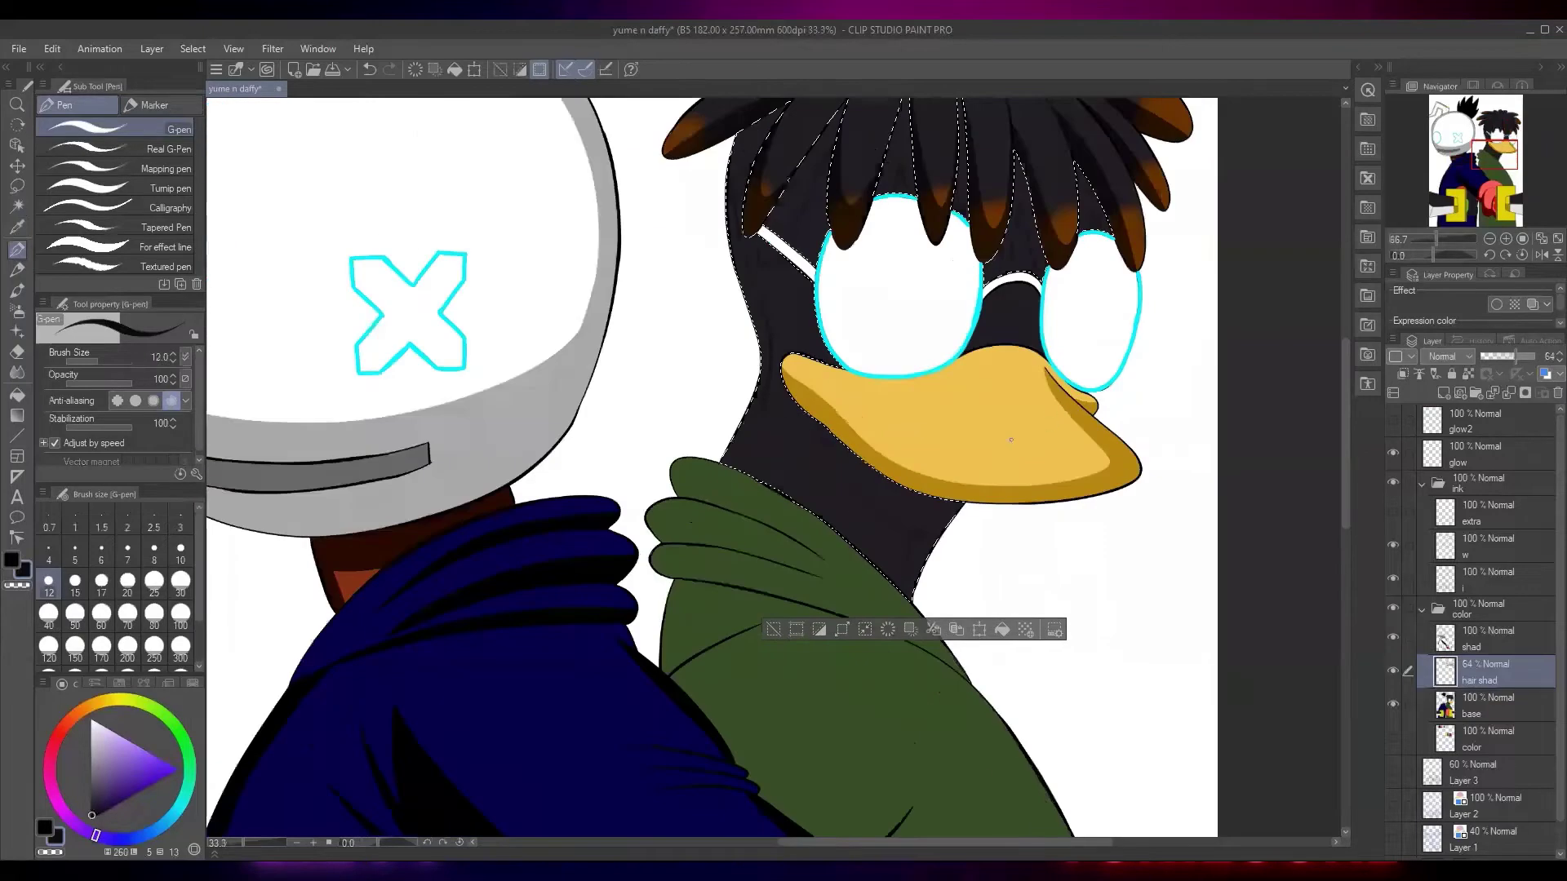
pyautogui.scroll(2, 850, 549)
pyautogui.click(706, 702)
pyautogui.scroll(-2, 711, 700)
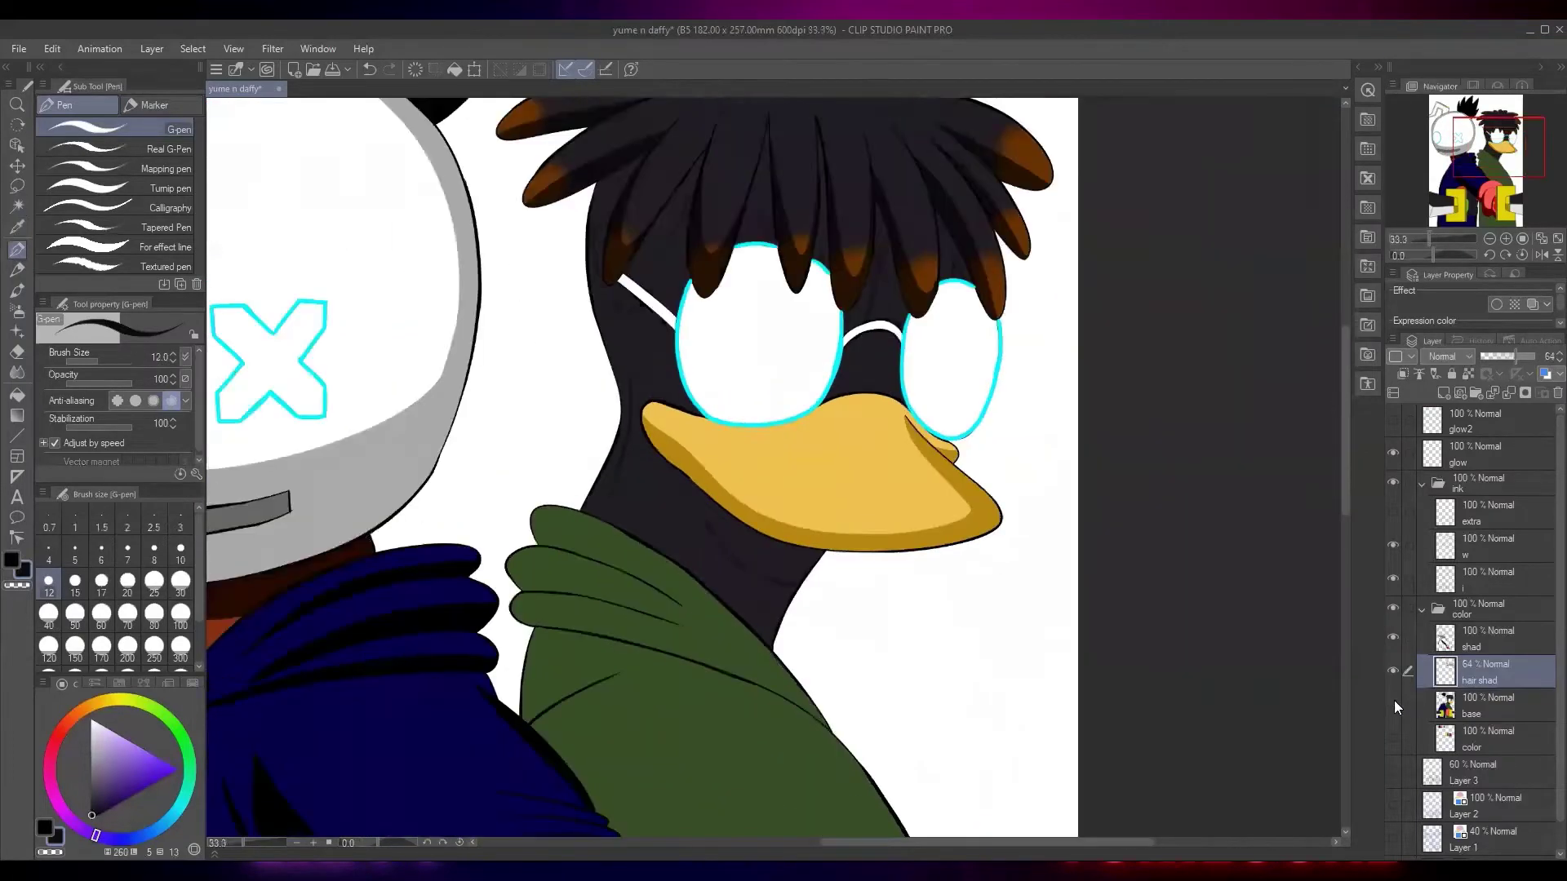
# Hide the base layer and fill the outlined shadow areas beneath the beak and along the back of the head and neck on the shad layer
pyautogui.click(1394, 702)
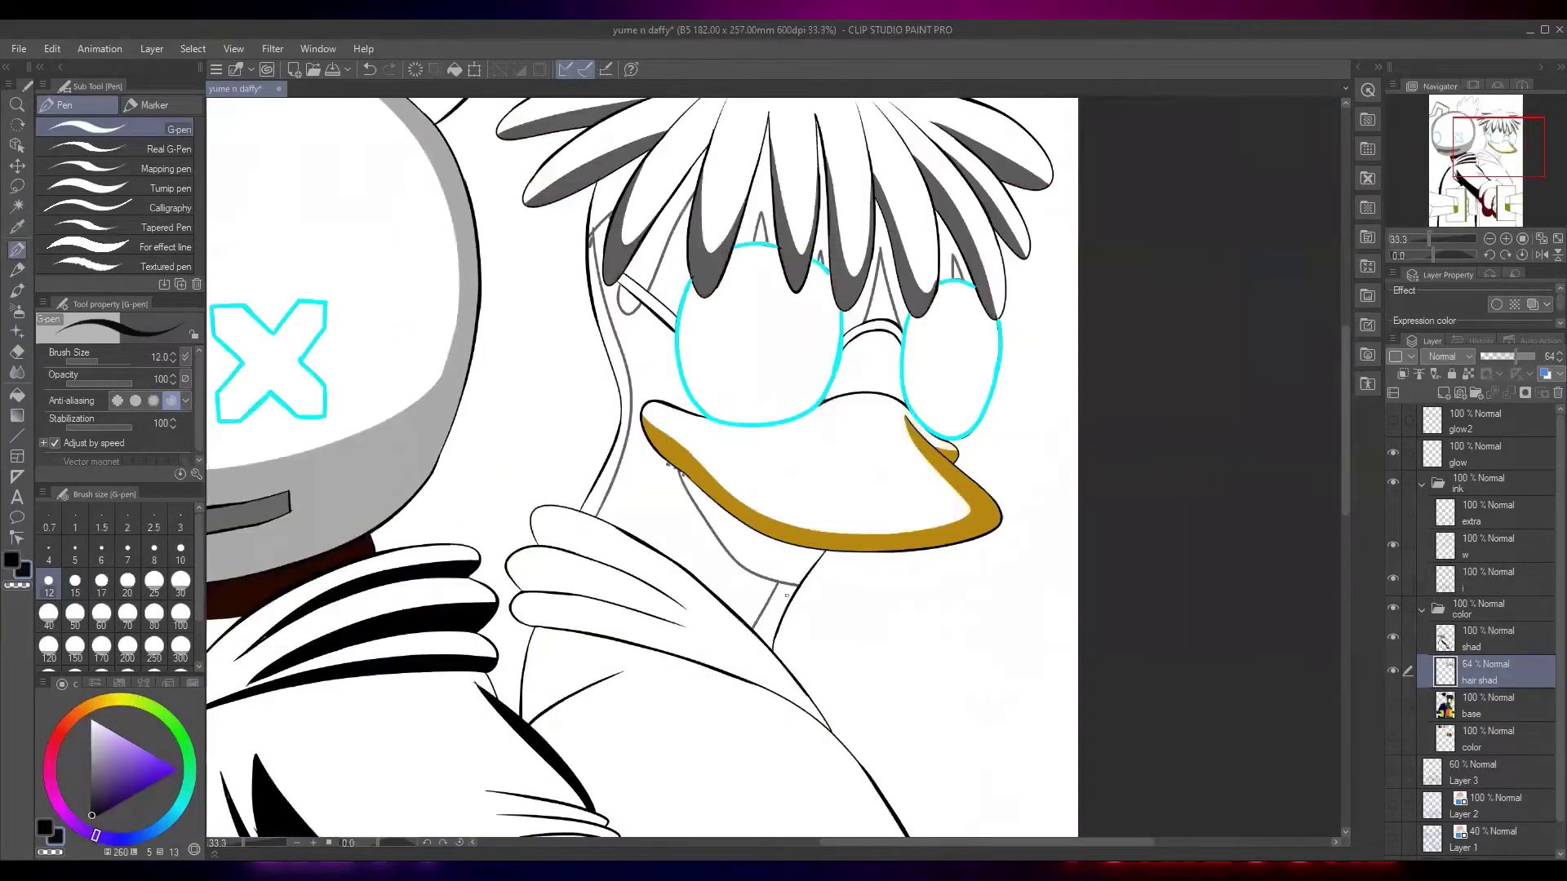
pyautogui.press('w')
pyautogui.click(798, 604)
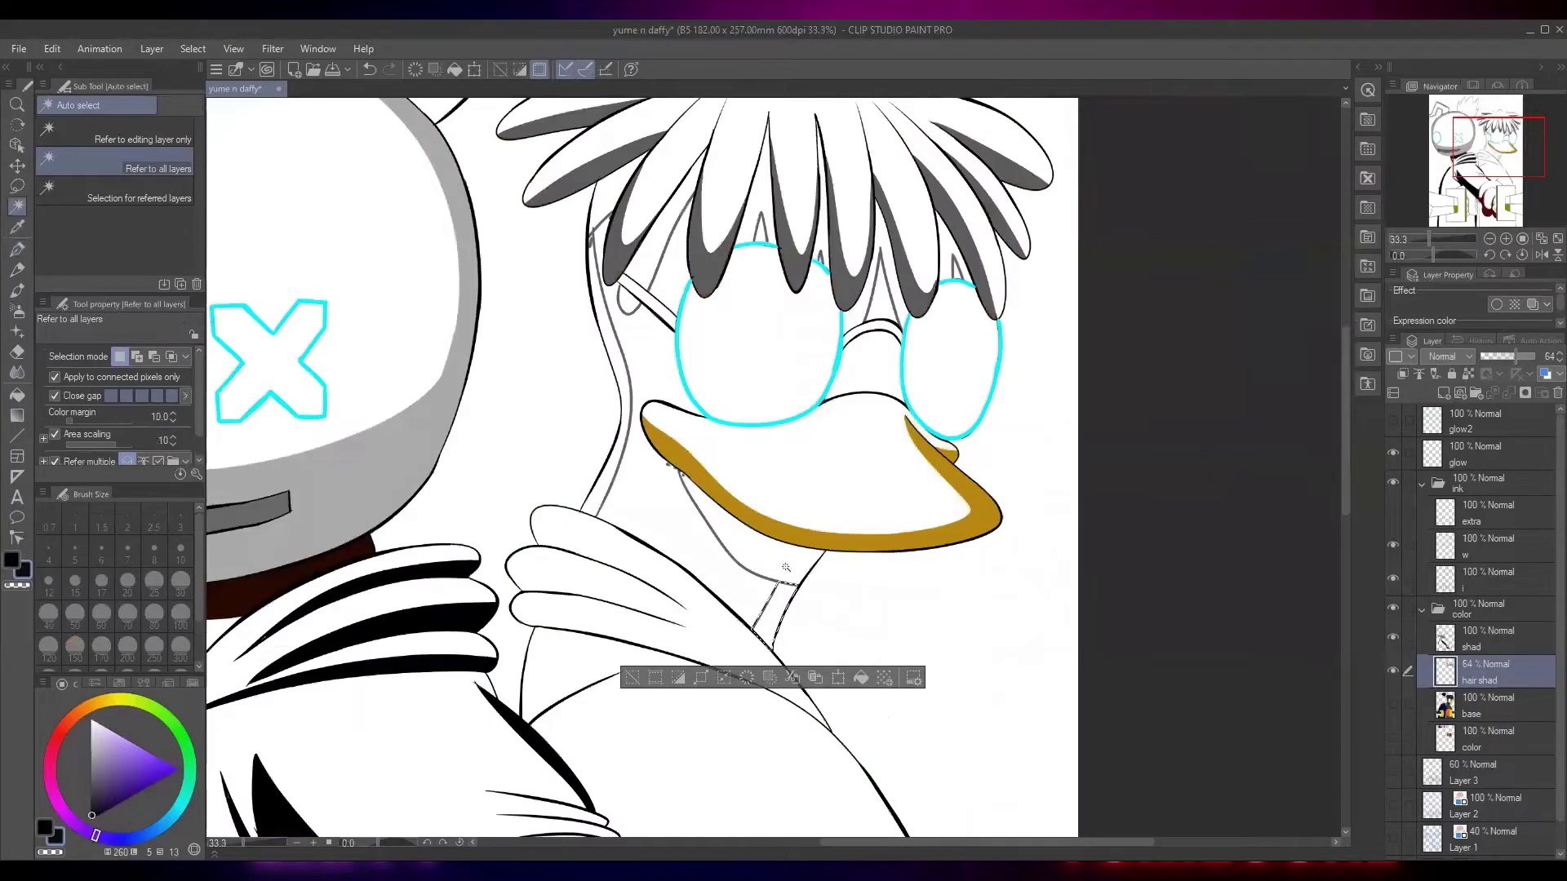
pyautogui.click(1482, 638)
pyautogui.keyDown('shift'); pyautogui.click(600, 493); pyautogui.keyUp('shift')
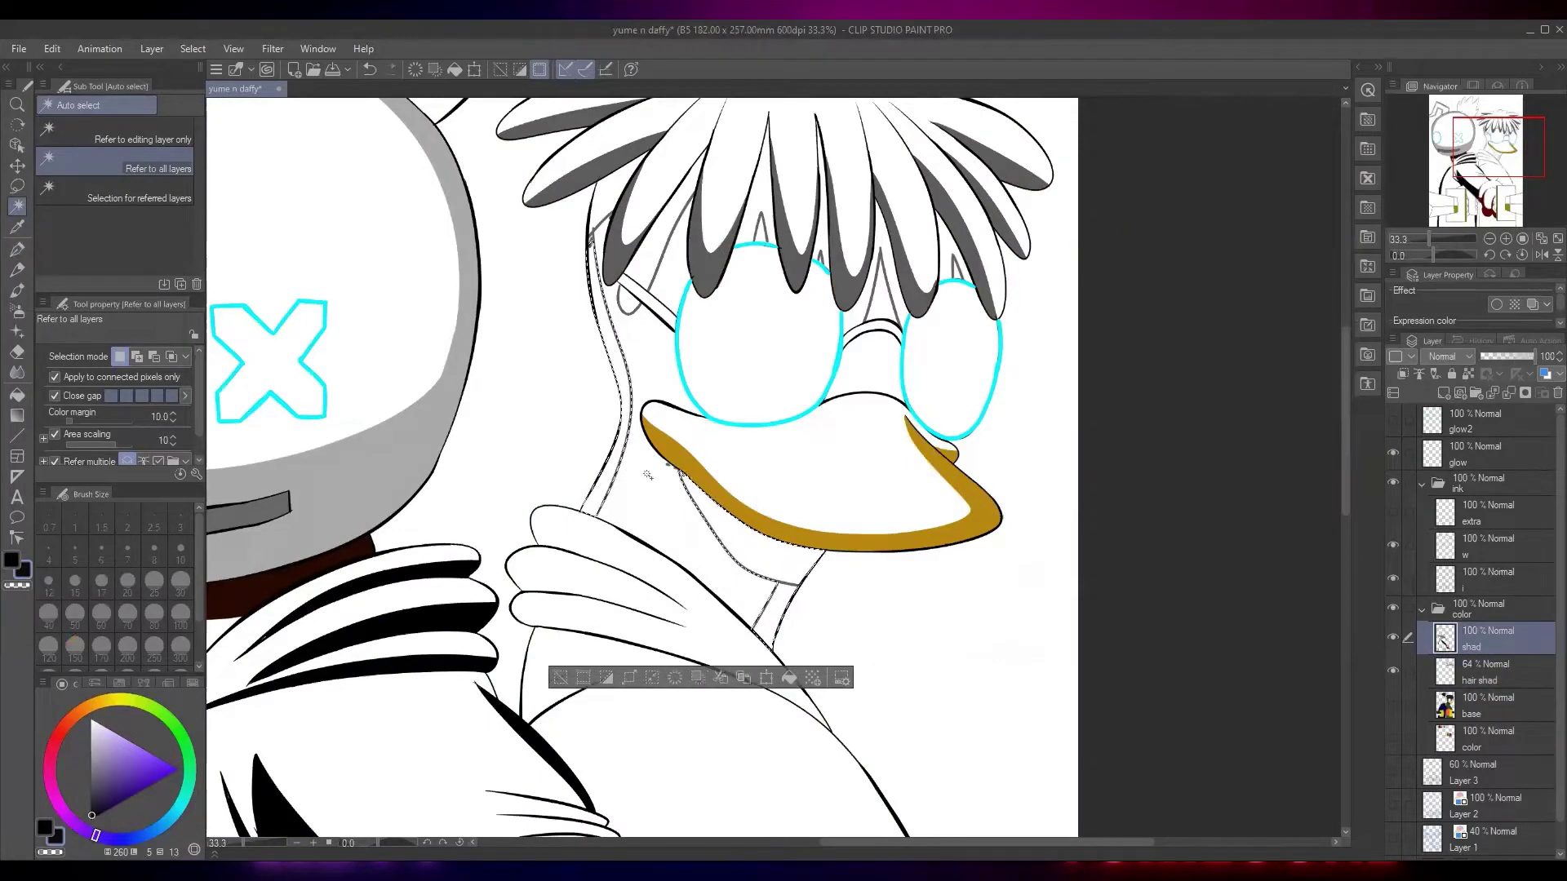
pyautogui.hotkey('alt', 'Delete')
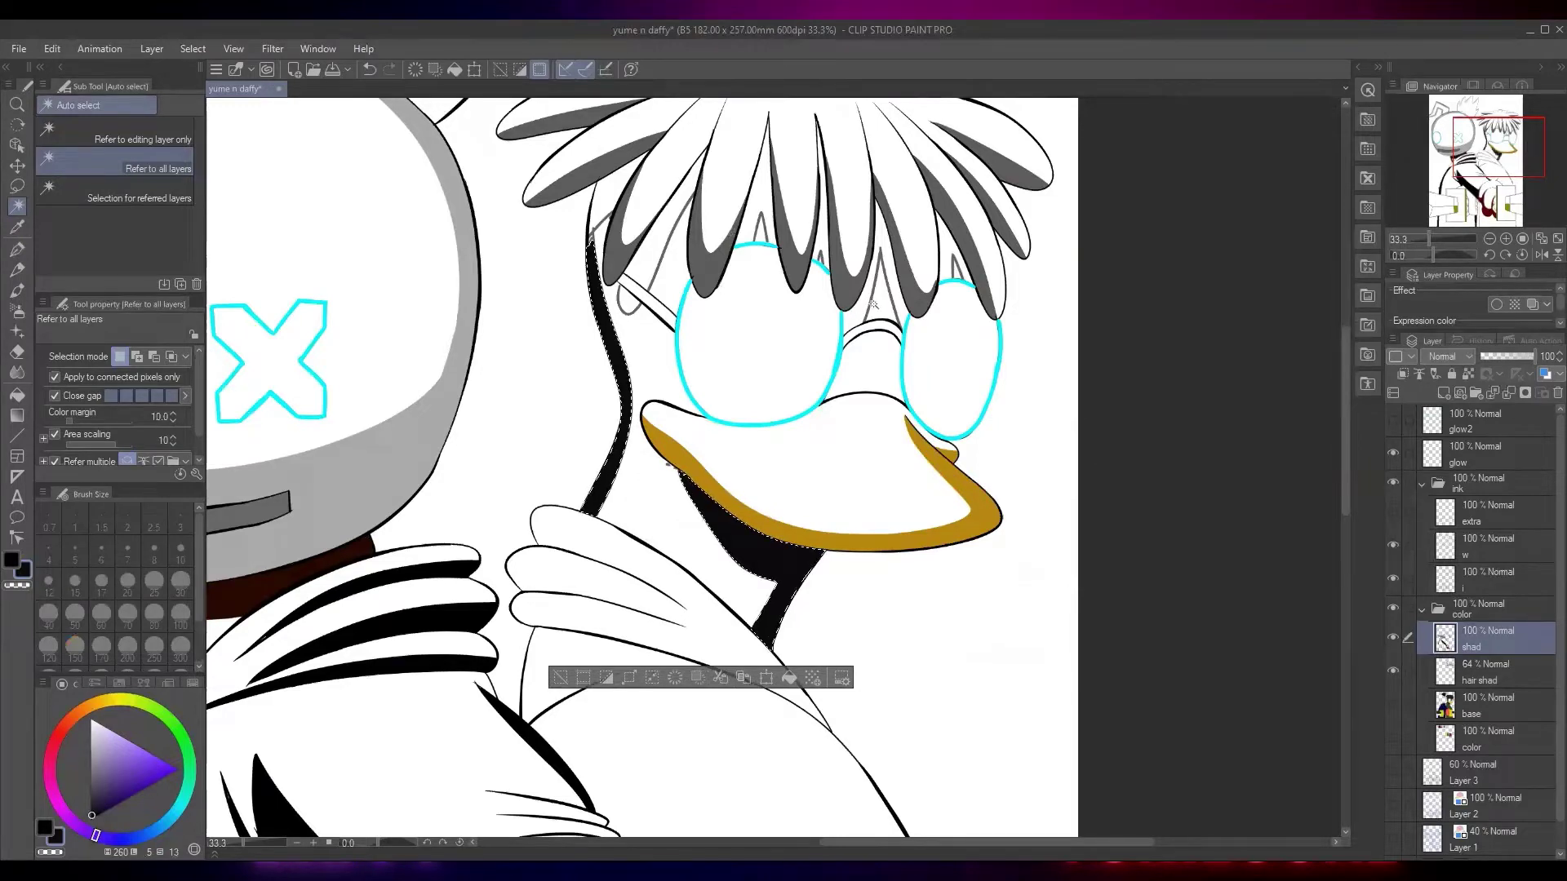
# Fill the shadow areas between the front hair locks and above the glasses bridge on the shad layer
pyautogui.click(864, 302)
pyautogui.keyDown('shift'); pyautogui.click(894, 286); pyautogui.keyUp('shift')
pyautogui.keyDown('shift'); pyautogui.click(948, 266); pyautogui.keyUp('shift')
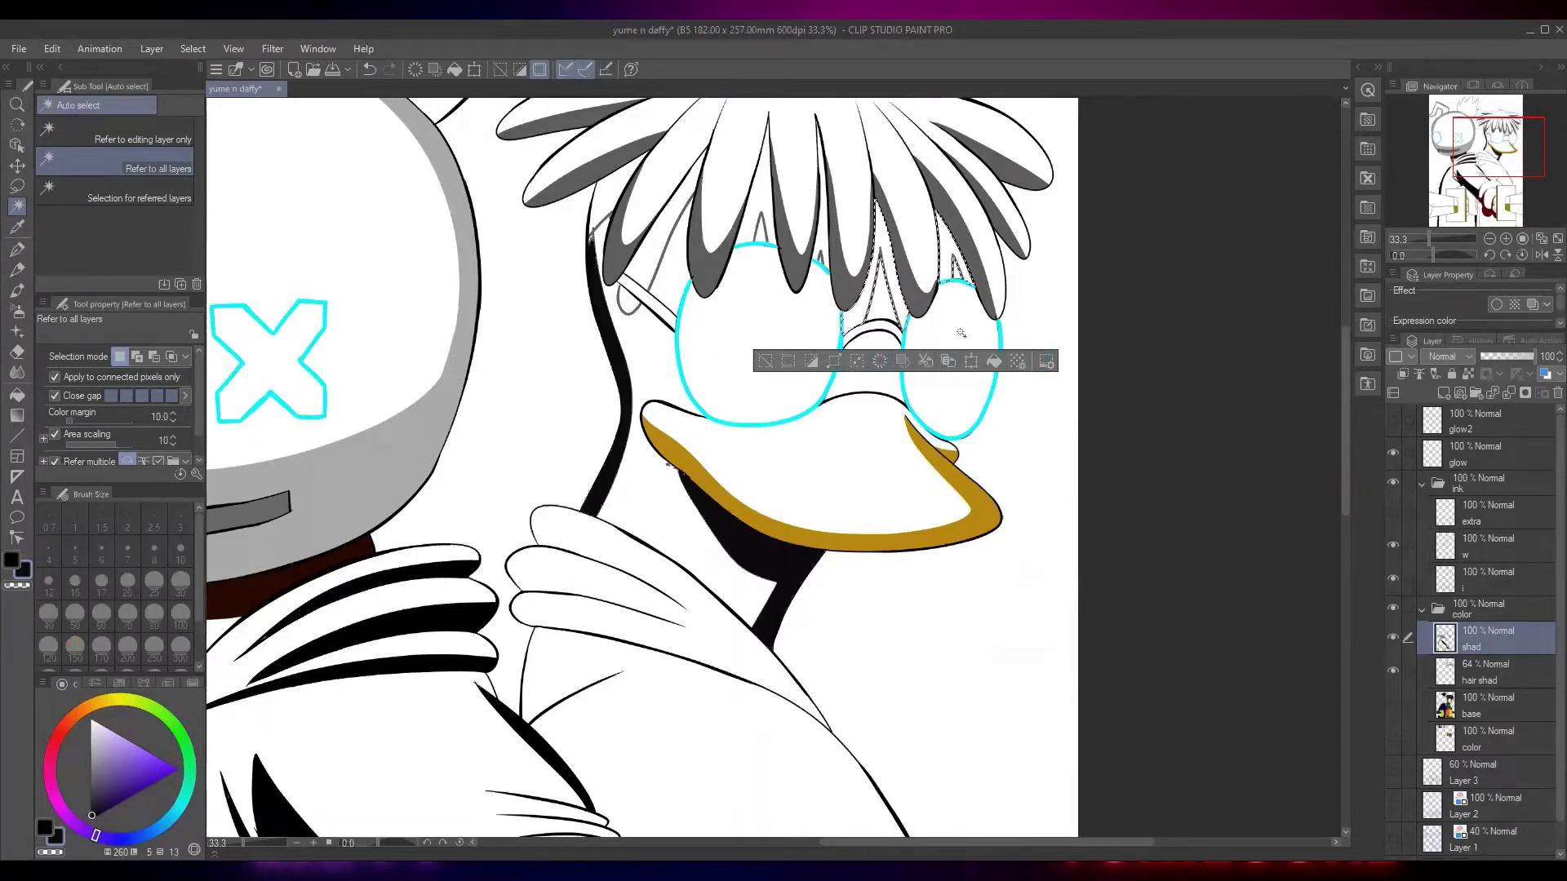
pyautogui.keyDown('shift'); pyautogui.click(762, 210); pyautogui.keyUp('shift')
pyautogui.keyDown('shift'); pyautogui.click(605, 208); pyautogui.keyUp('shift')
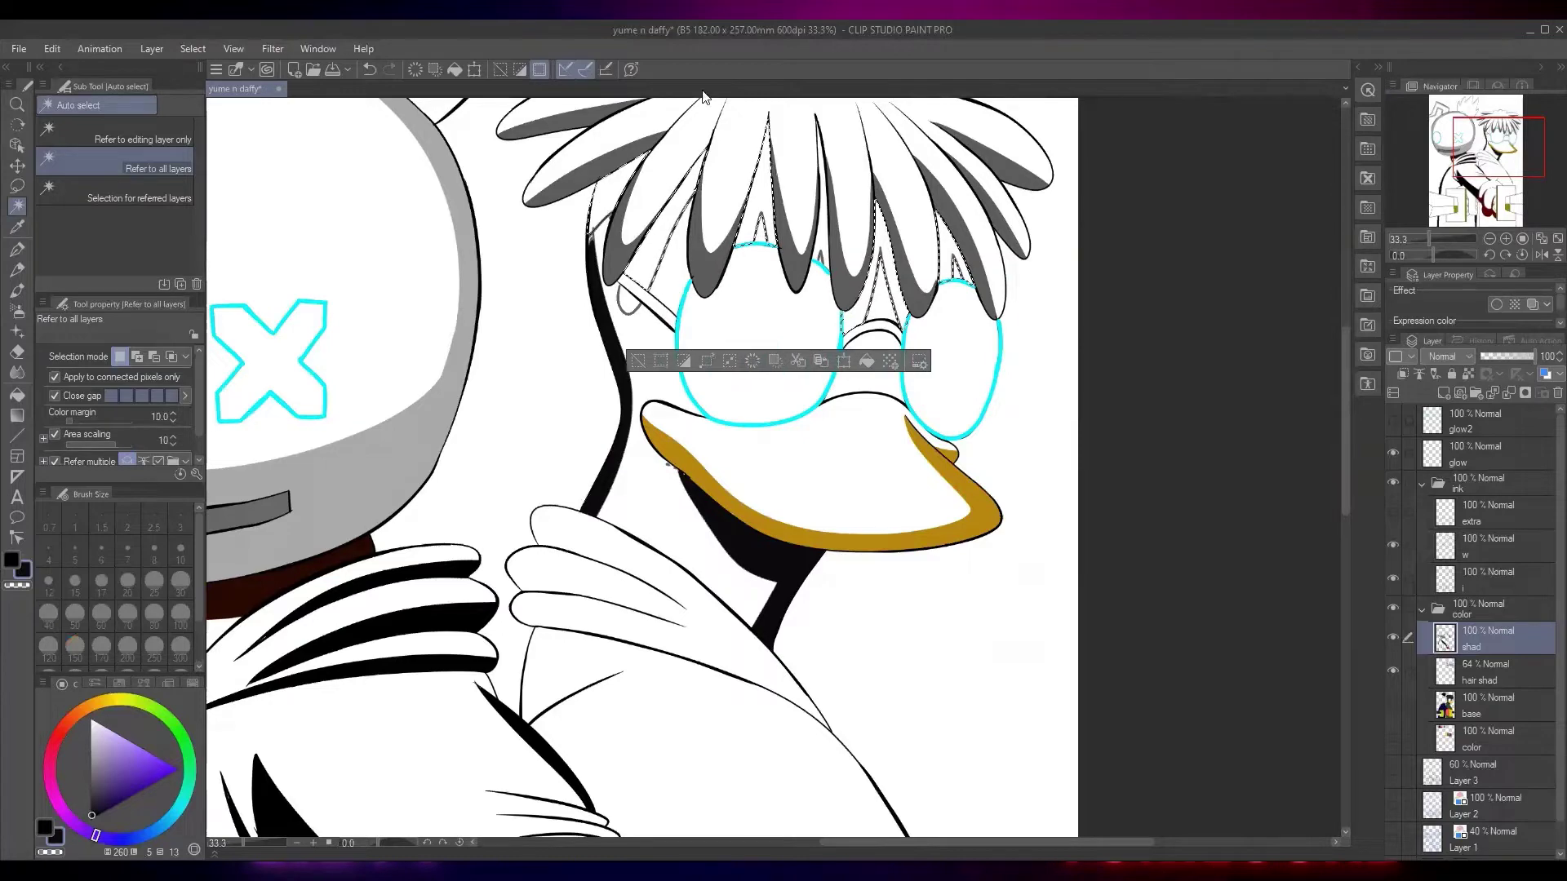
pyautogui.hotkey('alt', 'Delete')
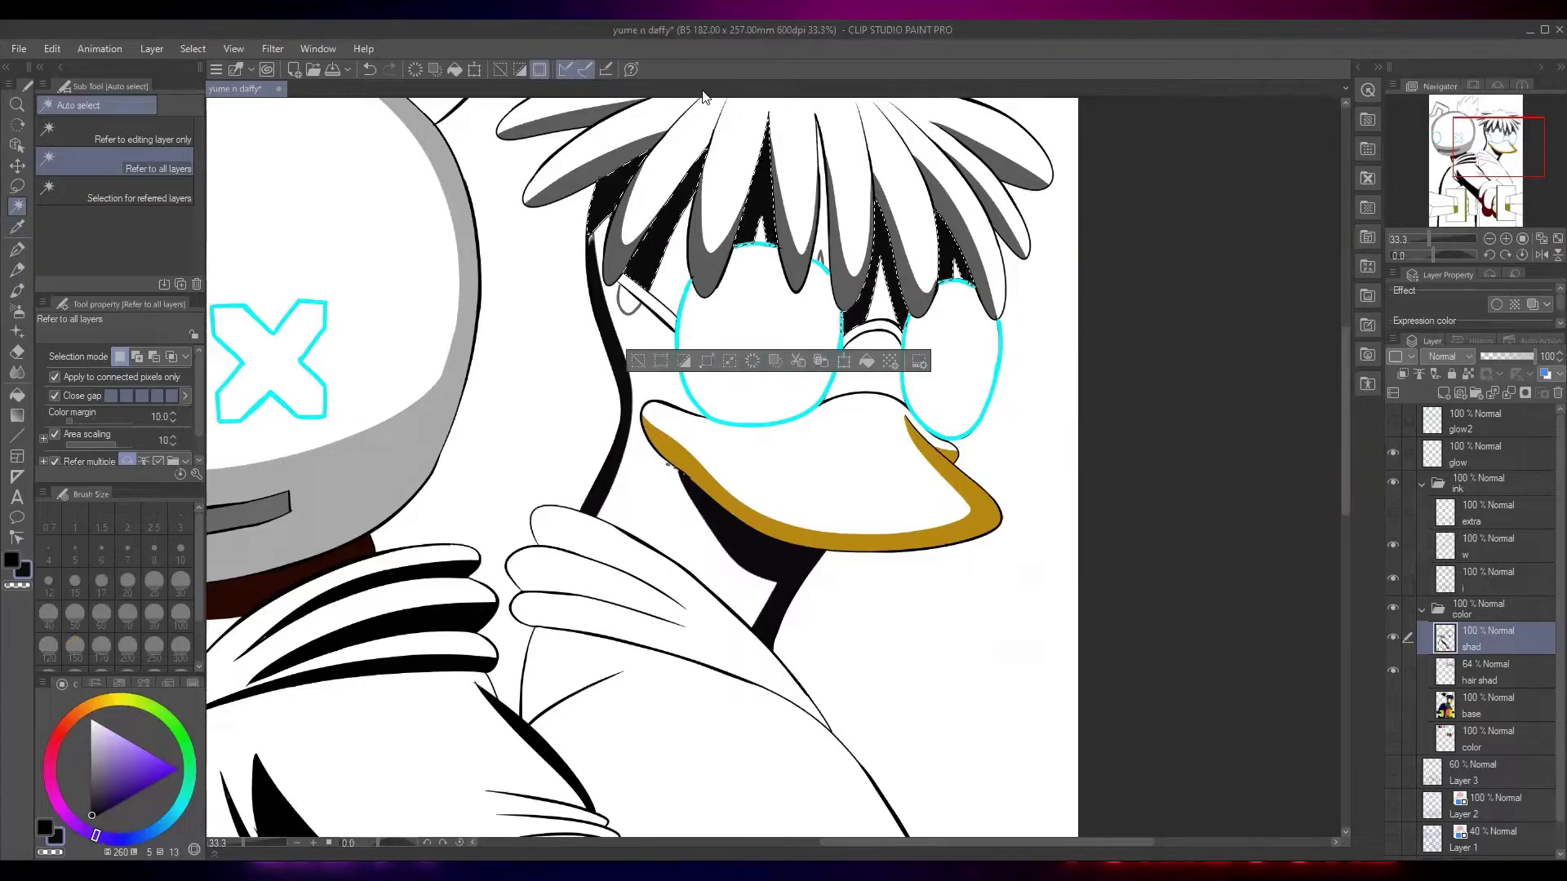
pyautogui.click(827, 225)
pyautogui.hotkey('alt', 'Delete')
# Patch the small gap in the shadow at the back of the head with a lasso selection, and show the base layer again
pyautogui.moveTo(669, 150); pyautogui.dragTo(741, 272)
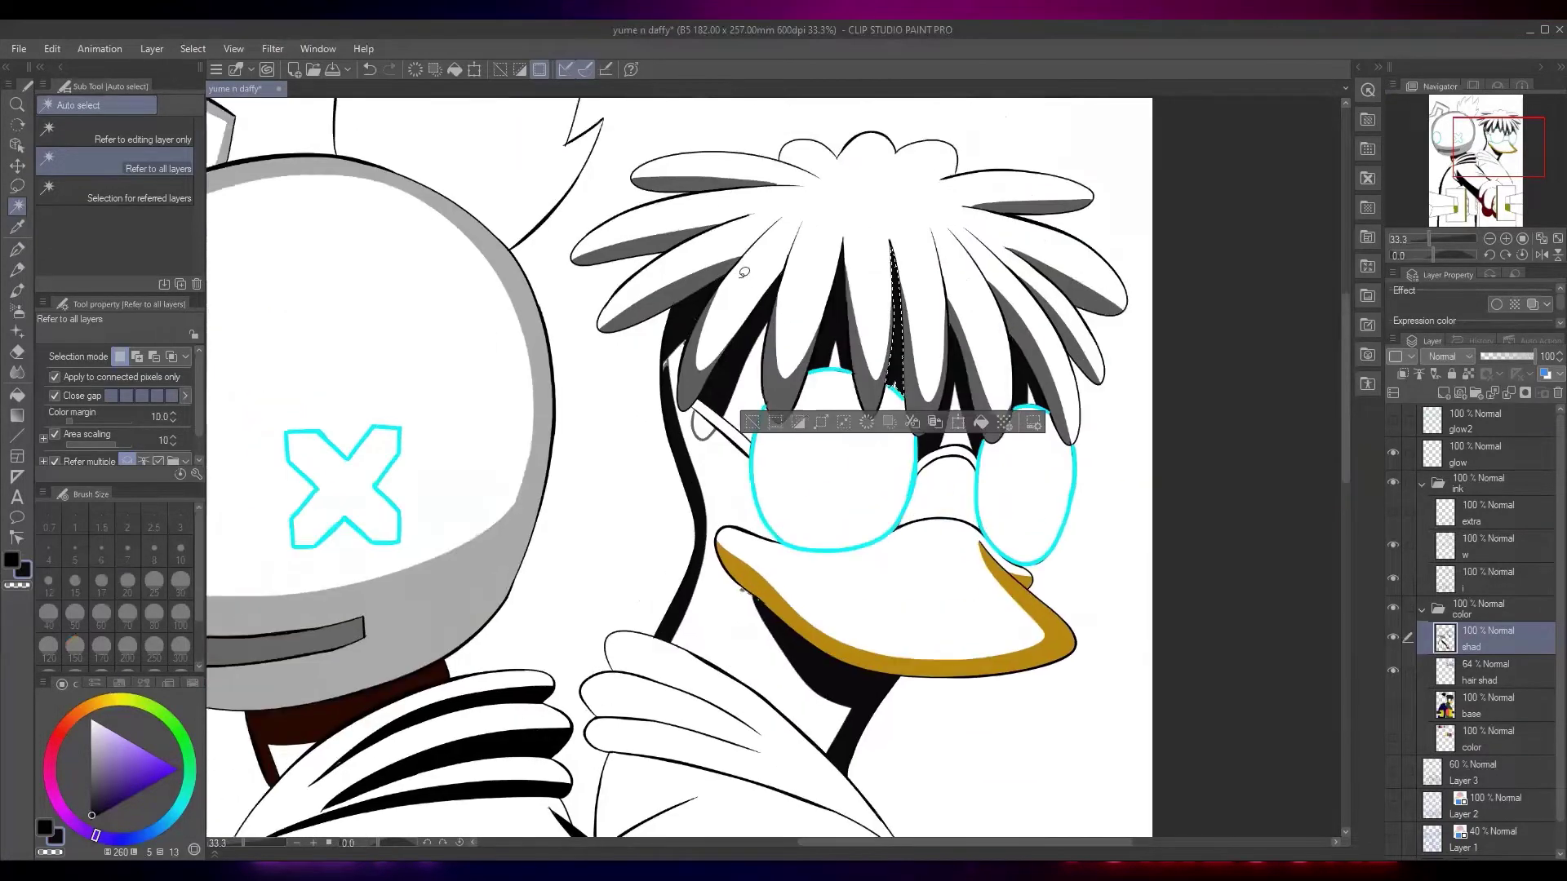
pyautogui.press('m')
pyautogui.scroll(1, 686, 358)
pyautogui.hotkey('ctrl', 'd')
pyautogui.scroll(3, 647, 420)
pyautogui.moveTo(603, 400)
pyautogui.mouseDown()
pyautogui.moveTo(580, 363)
pyautogui.moveTo(596, 453)
pyautogui.mouseUp()
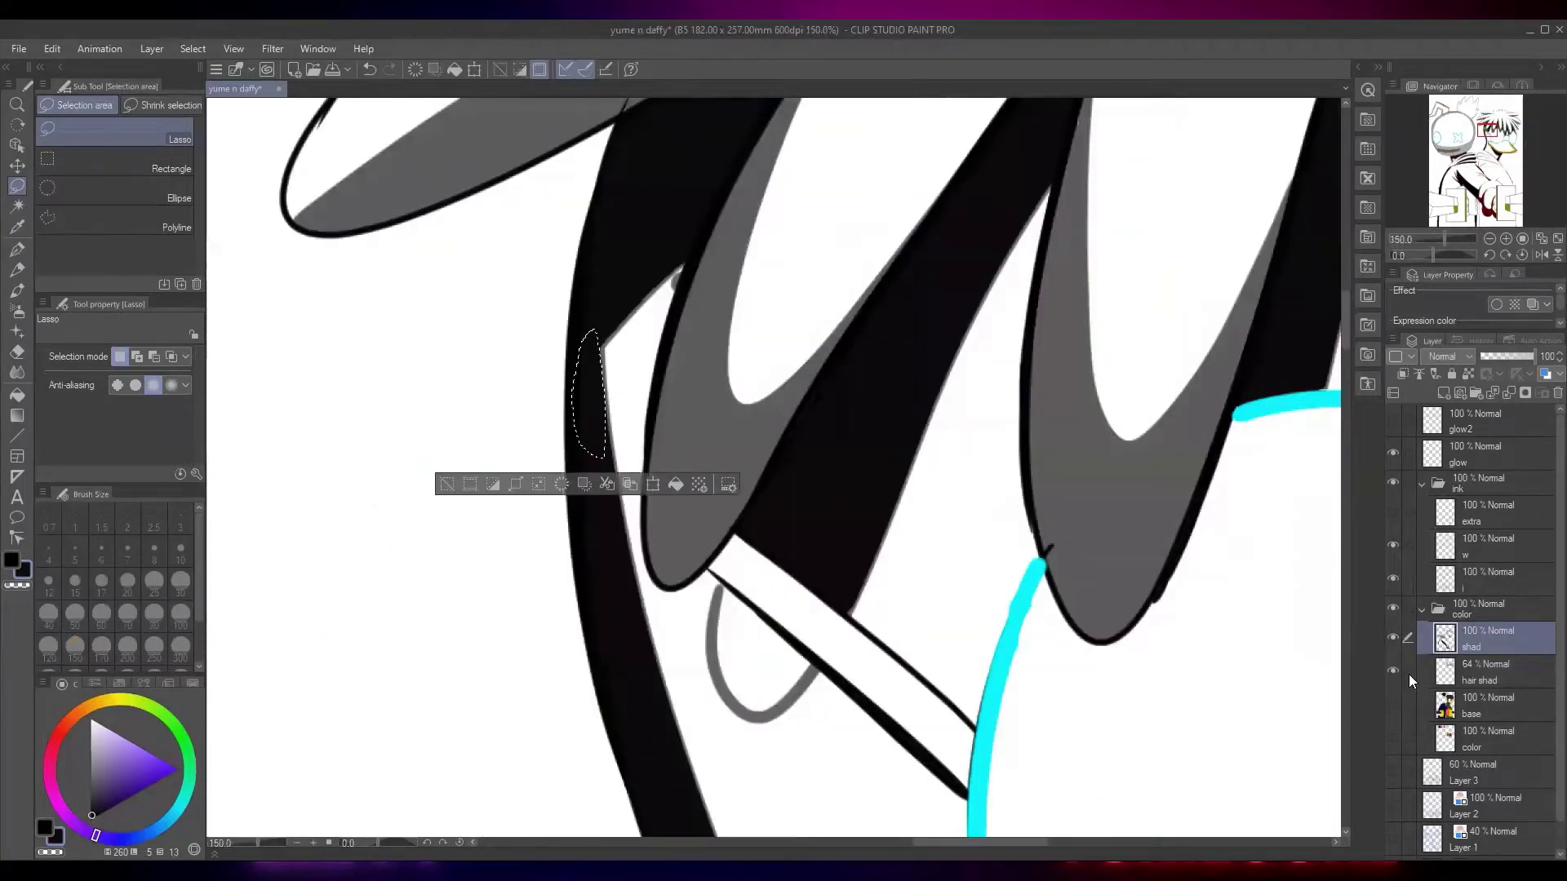
pyautogui.click(1393, 704)
pyautogui.hotkey('ctrl', 'd')
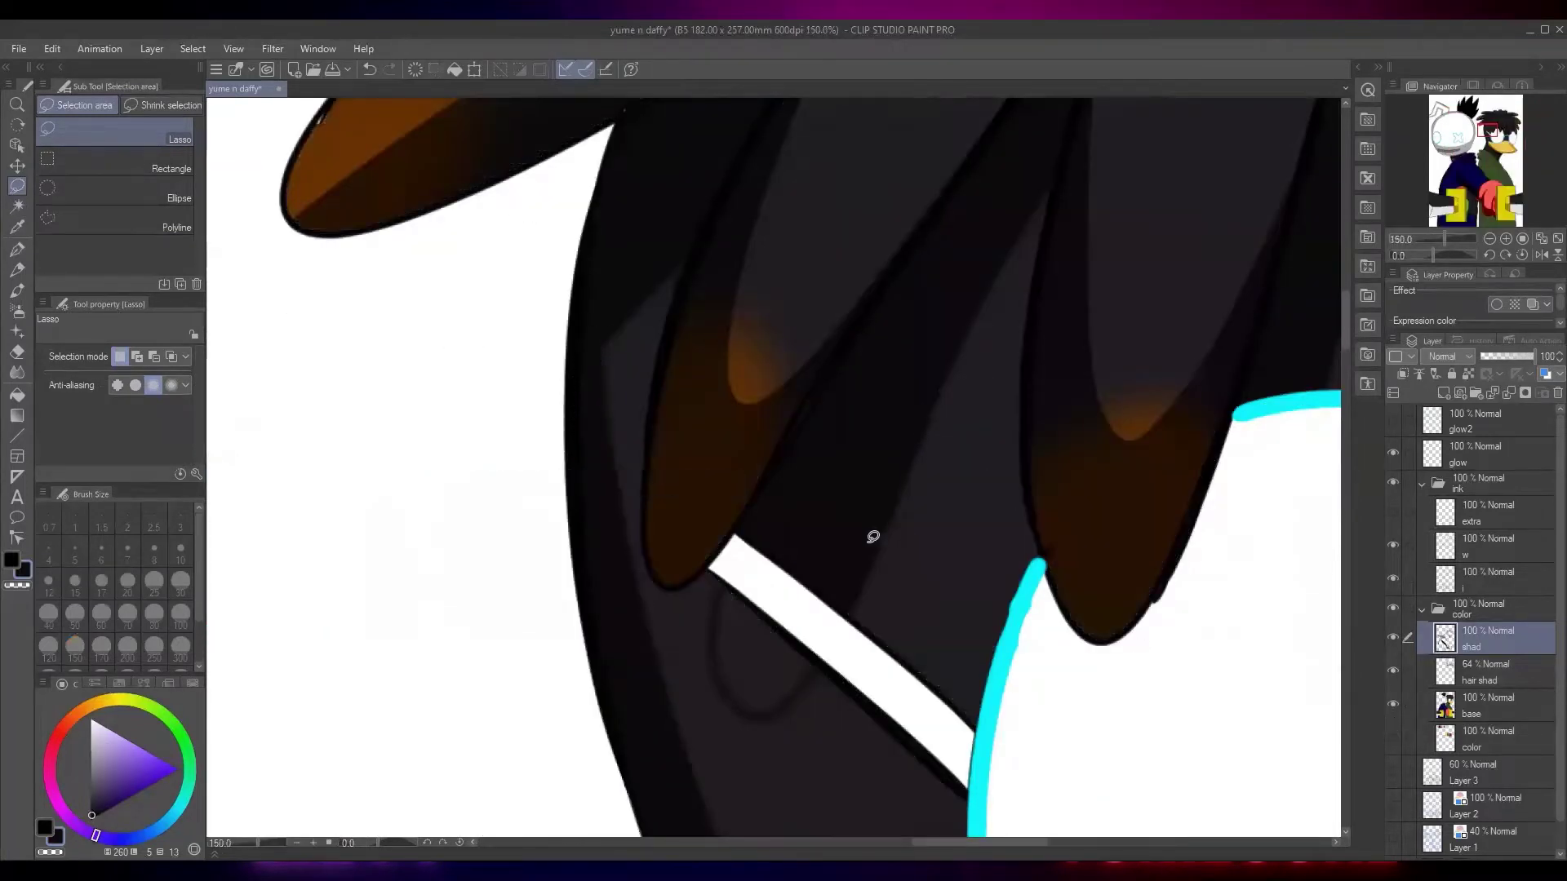
# With the base layer hidden, fill the small rounded shadow below the glasses' arm on the shad layer
pyautogui.scroll(-1, 870, 535)
pyautogui.press('w')
pyautogui.click(800, 637)
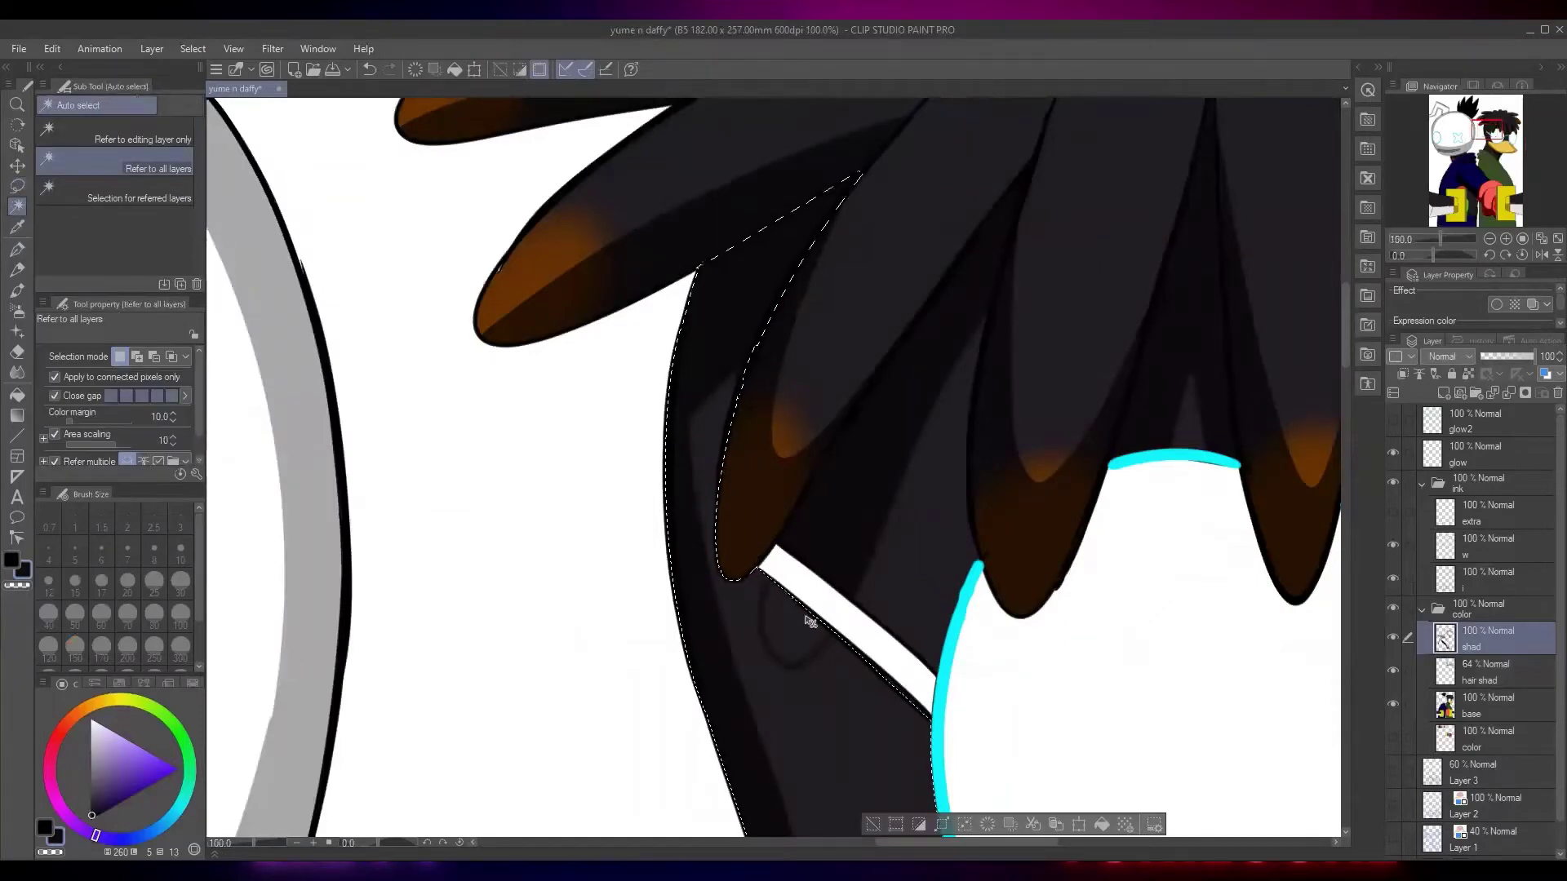
pyautogui.click(1393, 704)
pyautogui.click(796, 627)
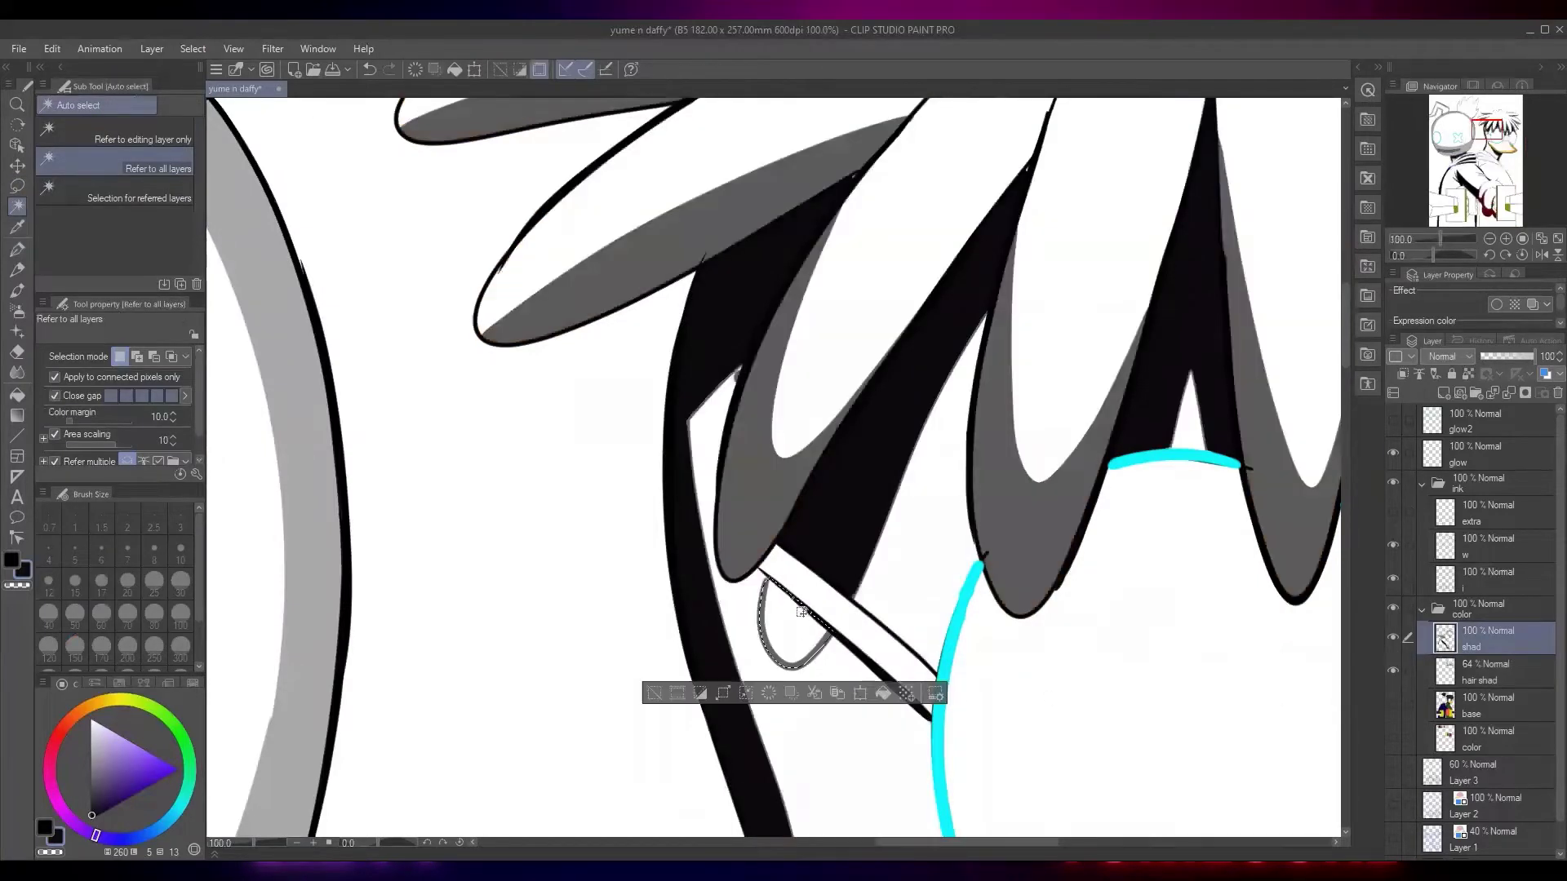
pyautogui.hotkey('alt', 'Delete')
pyautogui.moveTo(896, 542); pyautogui.dragTo(855, 460)
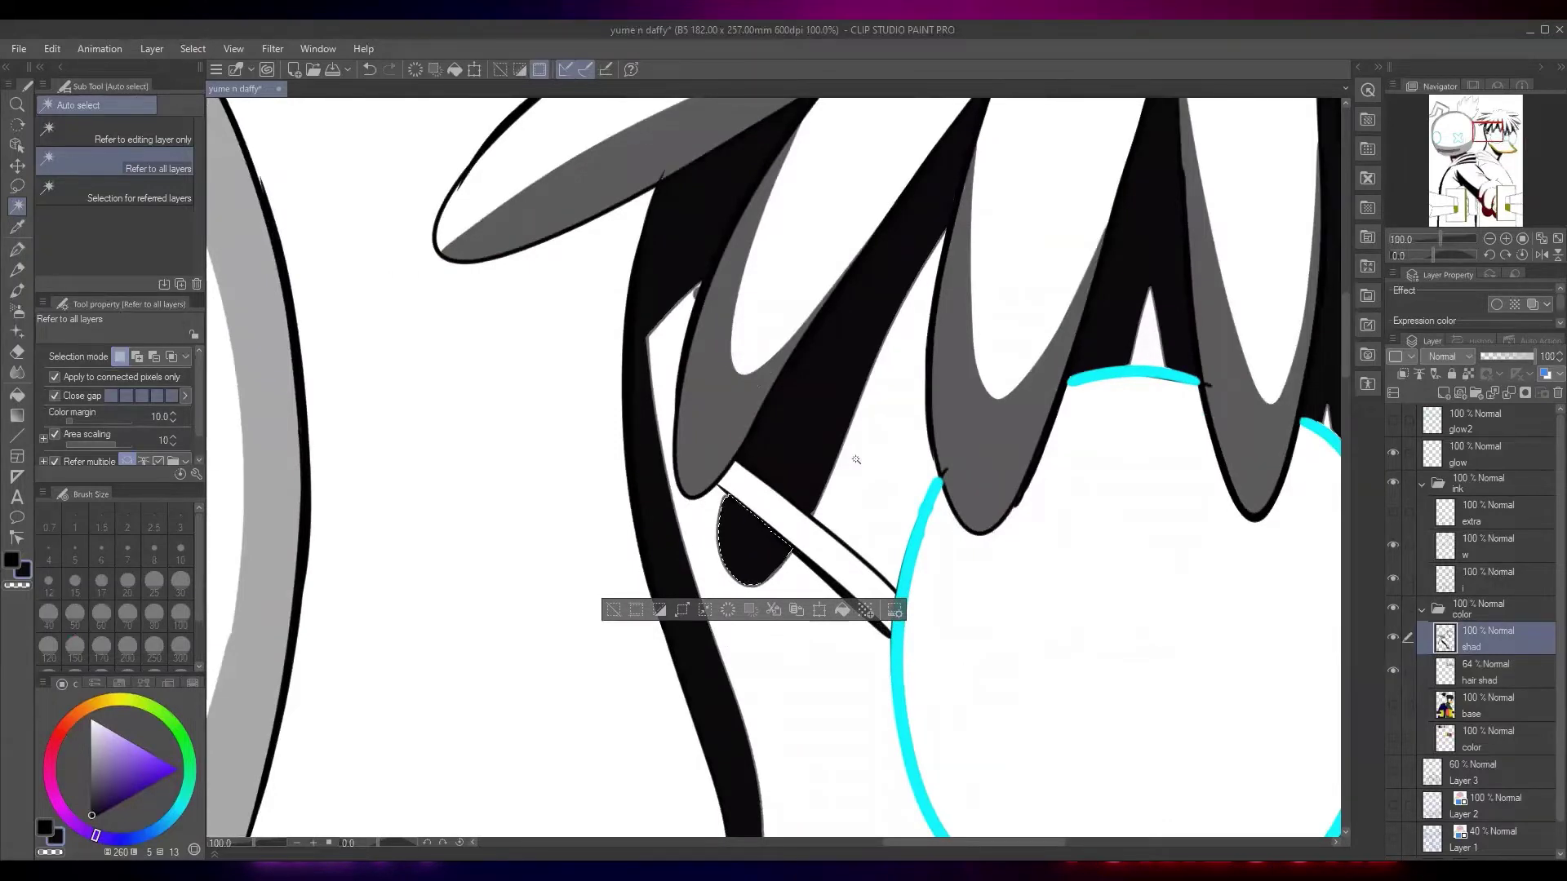
# Fill the glasses' arm with the dark color on the base layer, show that layer again and clear the selection
pyautogui.click(1487, 698)
pyautogui.click(860, 595)
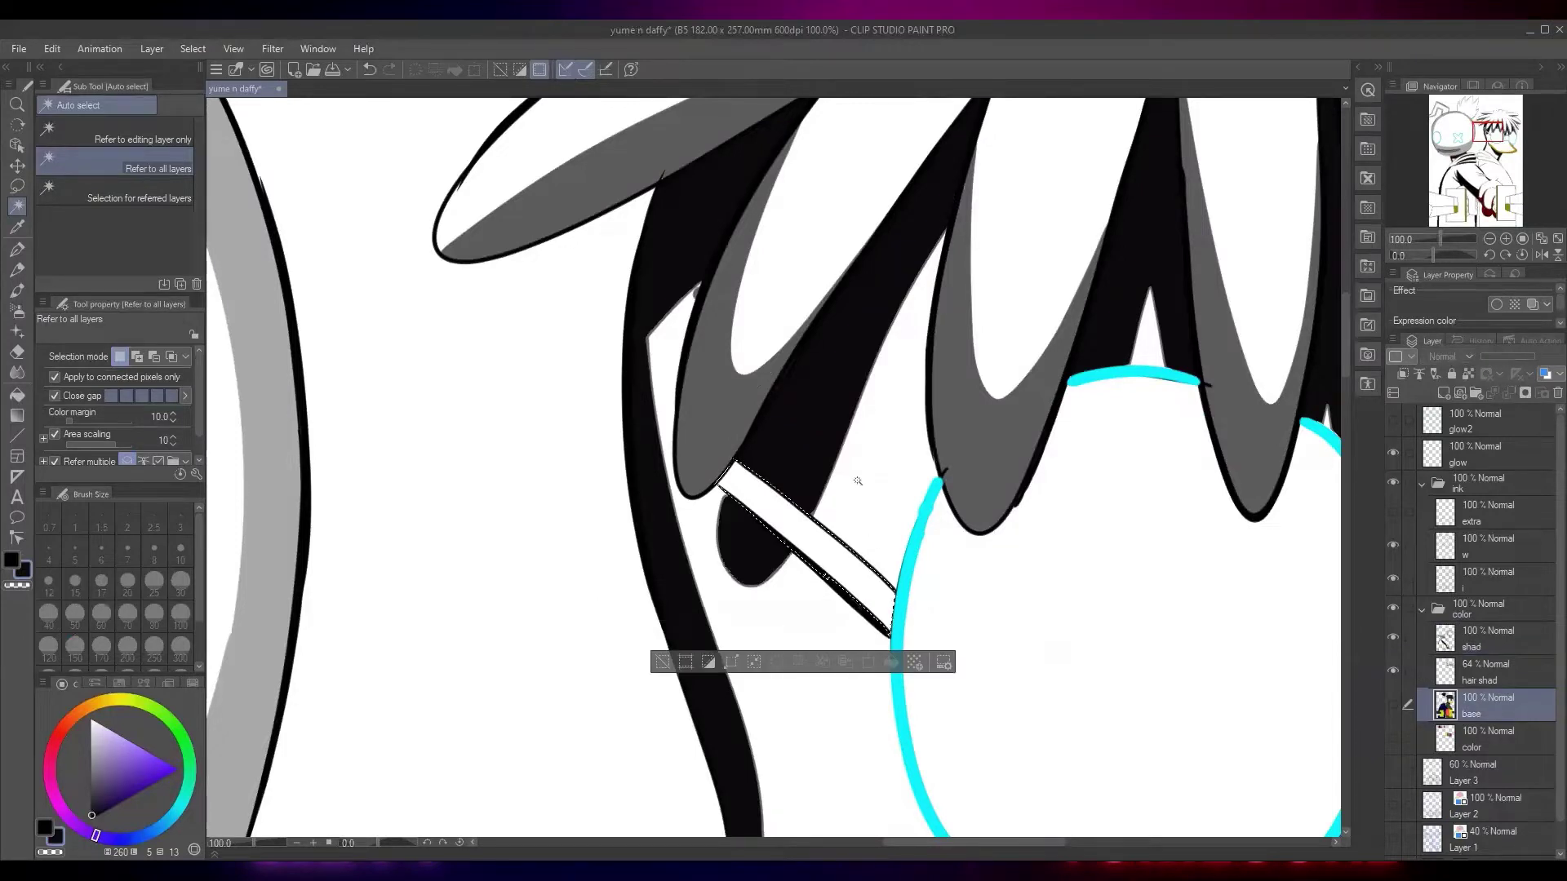
pyautogui.click(1392, 703)
pyautogui.hotkey('alt', 'Delete')
pyautogui.moveTo(1030, 401); pyautogui.dragTo(1011, 346)
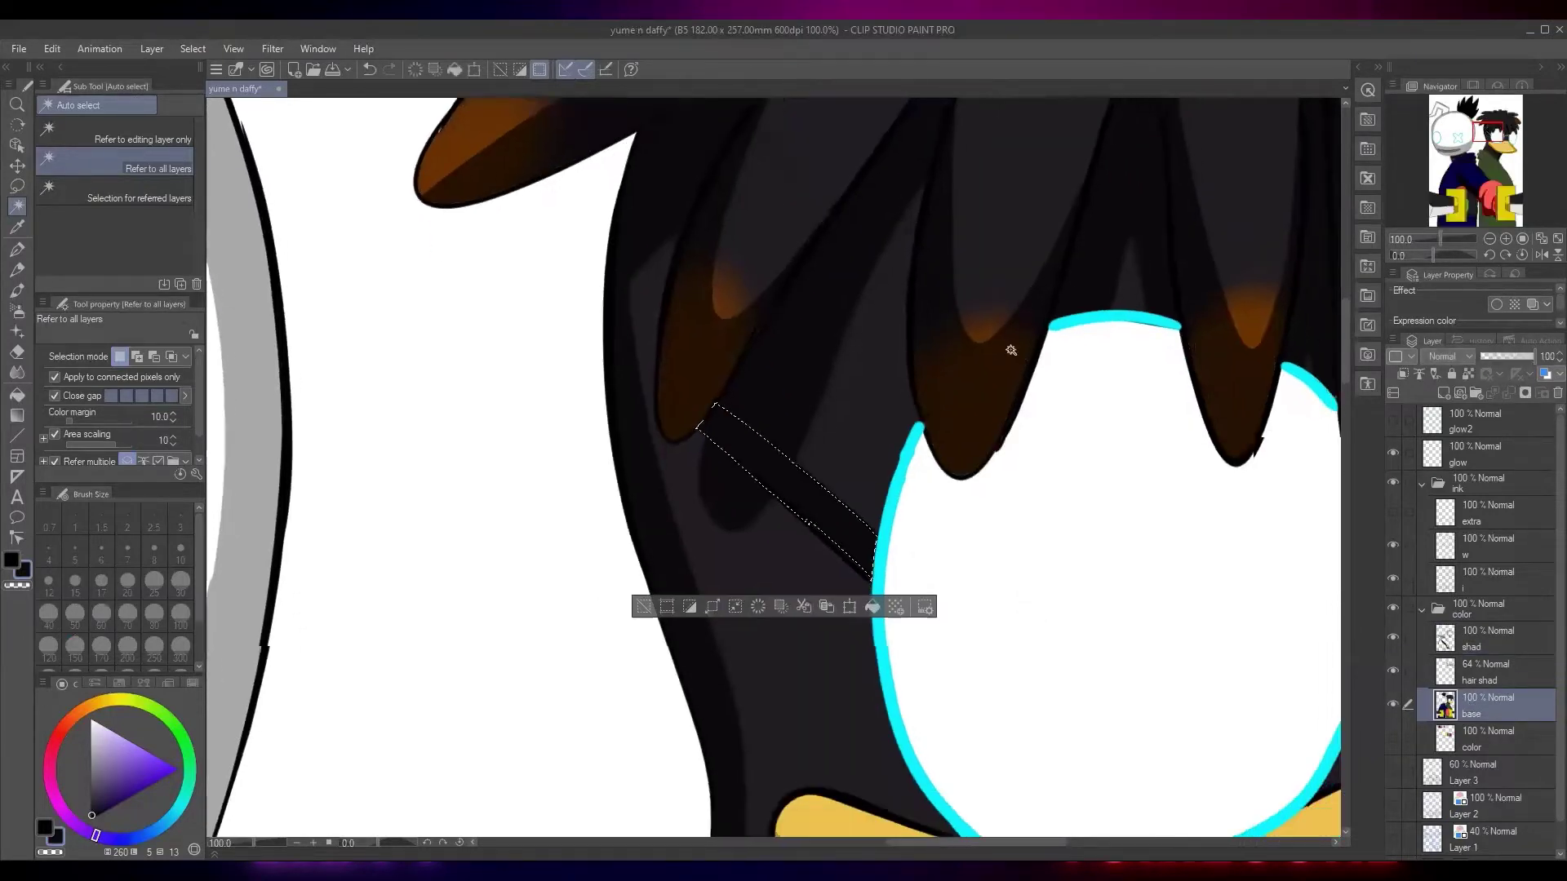
pyautogui.press('m')
pyautogui.hotkey('ctrl', 'd')
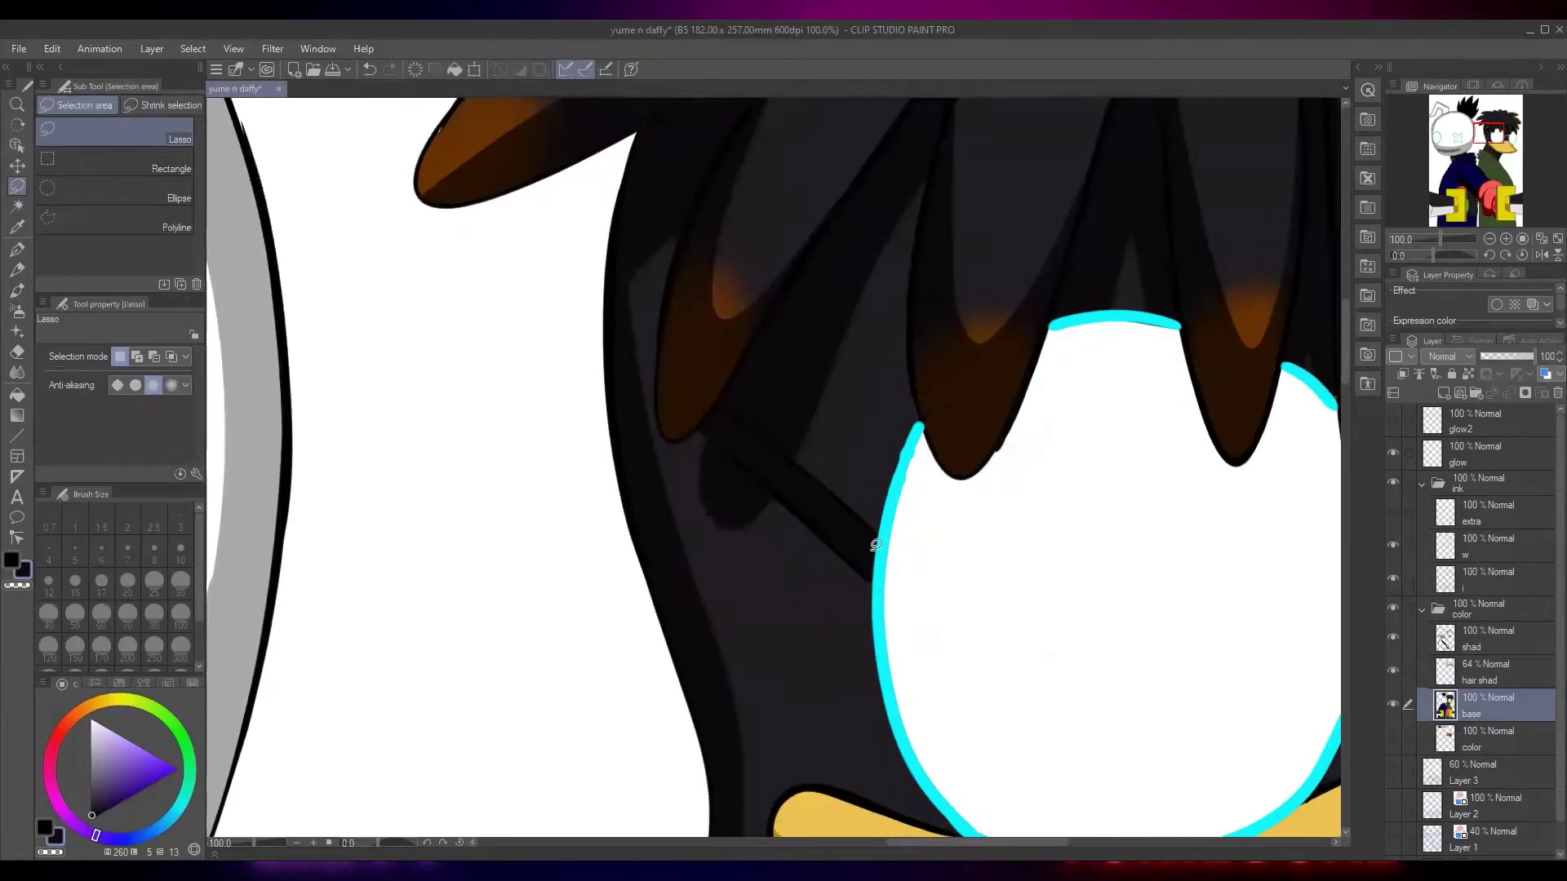
# Lasso and fill the leftover sliver along the lower edge of the glasses' arm, and clear the selection
pyautogui.scroll(4, 875, 545)
pyautogui.moveTo(678, 416)
pyautogui.mouseDown()
pyautogui.moveTo(913, 587)
pyautogui.moveTo(681, 418)
pyautogui.mouseUp()
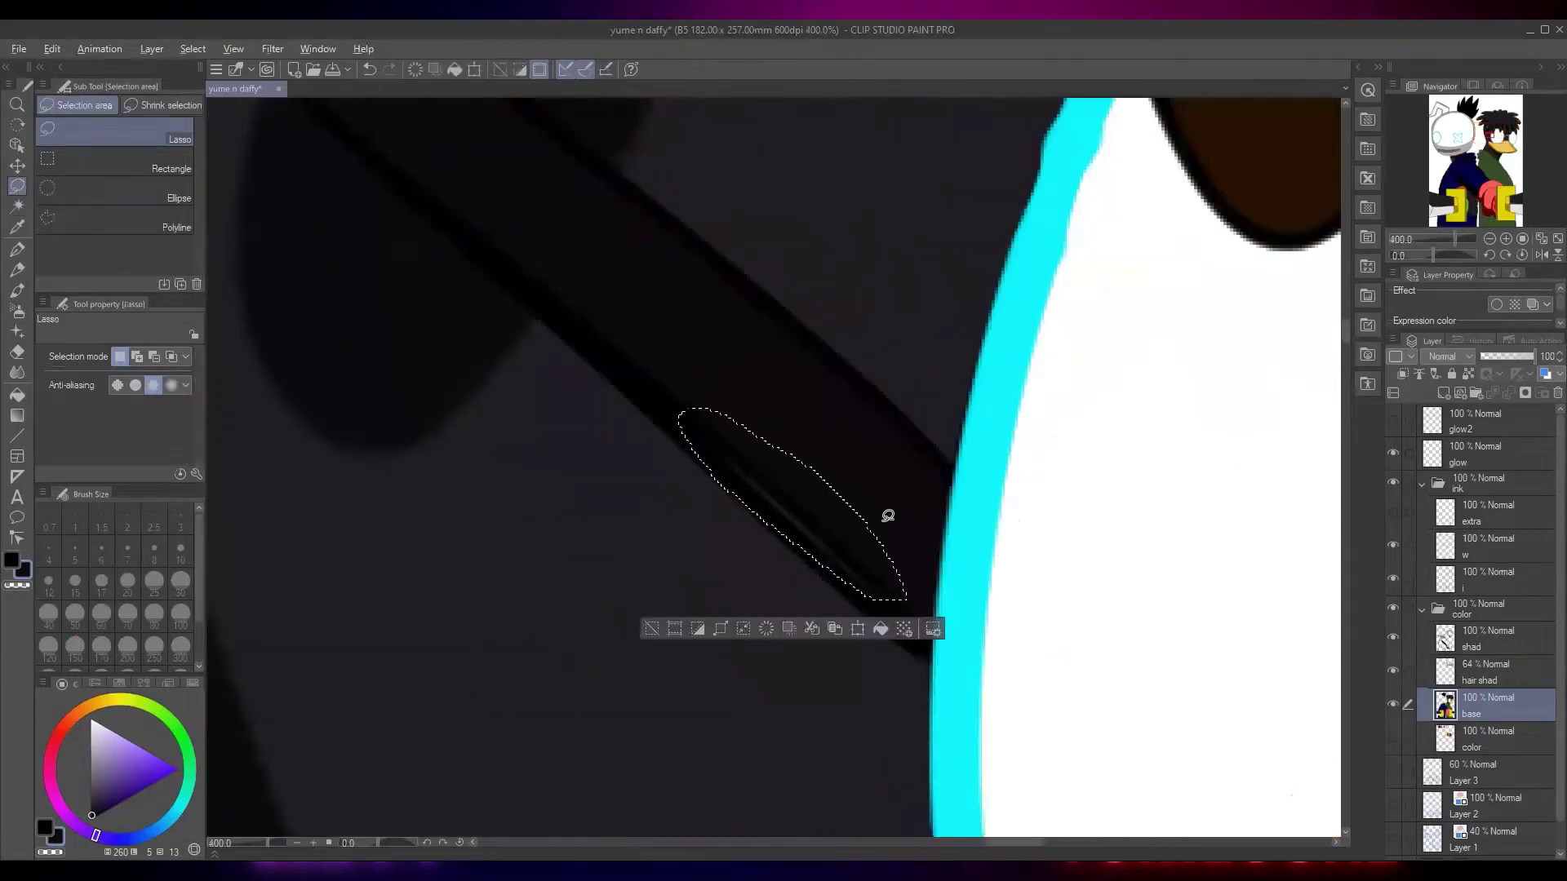
pyautogui.hotkey('alt', 'BackSpace')
pyautogui.scroll(-7, 930, 384)
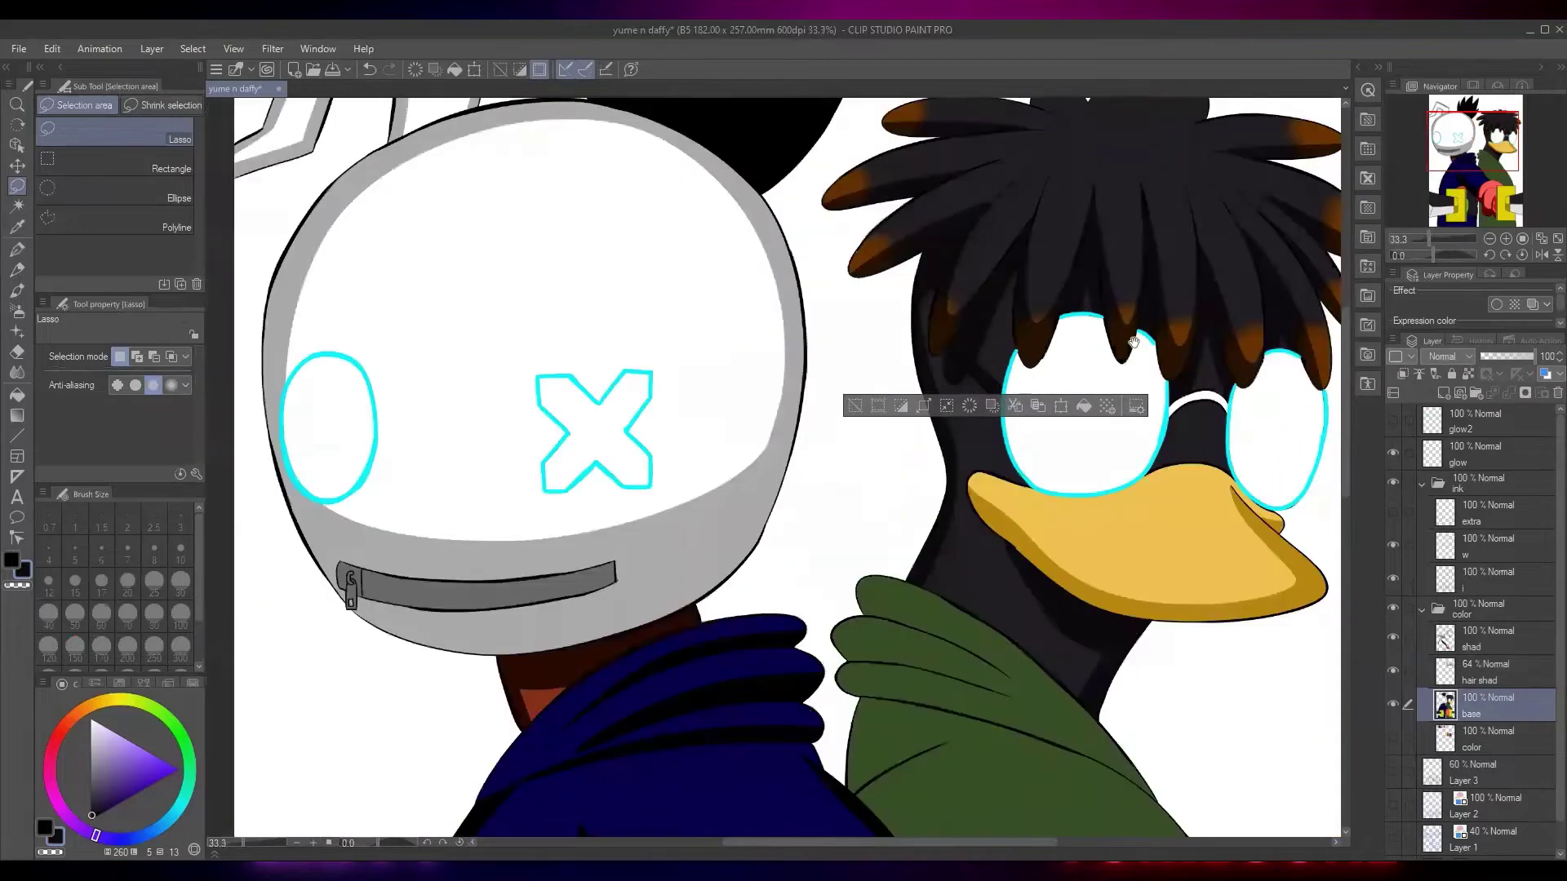
pyautogui.moveTo(1133, 341); pyautogui.dragTo(947, 387)
pyautogui.hotkey('ctrl', 'd')
# Save the illustration file
pyautogui.mouseDown(1082, 519)
pyautogui.moveTo(1082, 518); pyautogui.dragTo(987, 522)
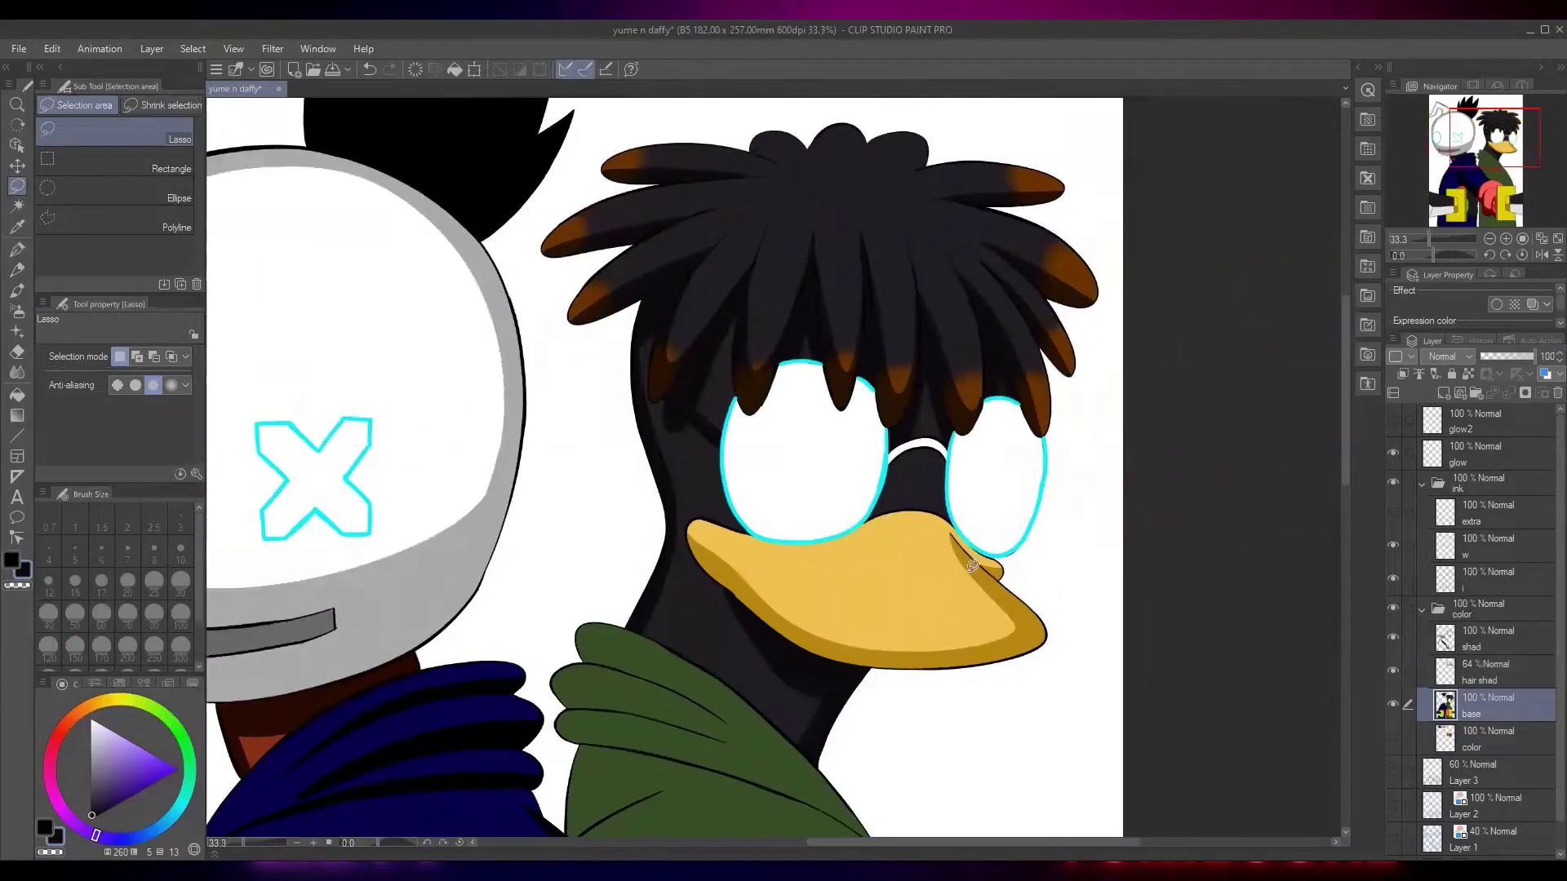
pyautogui.moveTo(981, 590)
pyautogui.mouseDown()
pyautogui.moveTo(1006, 451)
pyautogui.moveTo(965, 465)
pyautogui.mouseUp()
pyautogui.scroll(-1, 974, 412)
pyautogui.moveTo(1042, 585); pyautogui.dragTo(1046, 539)
pyautogui.hotkey('ctrl', 's')
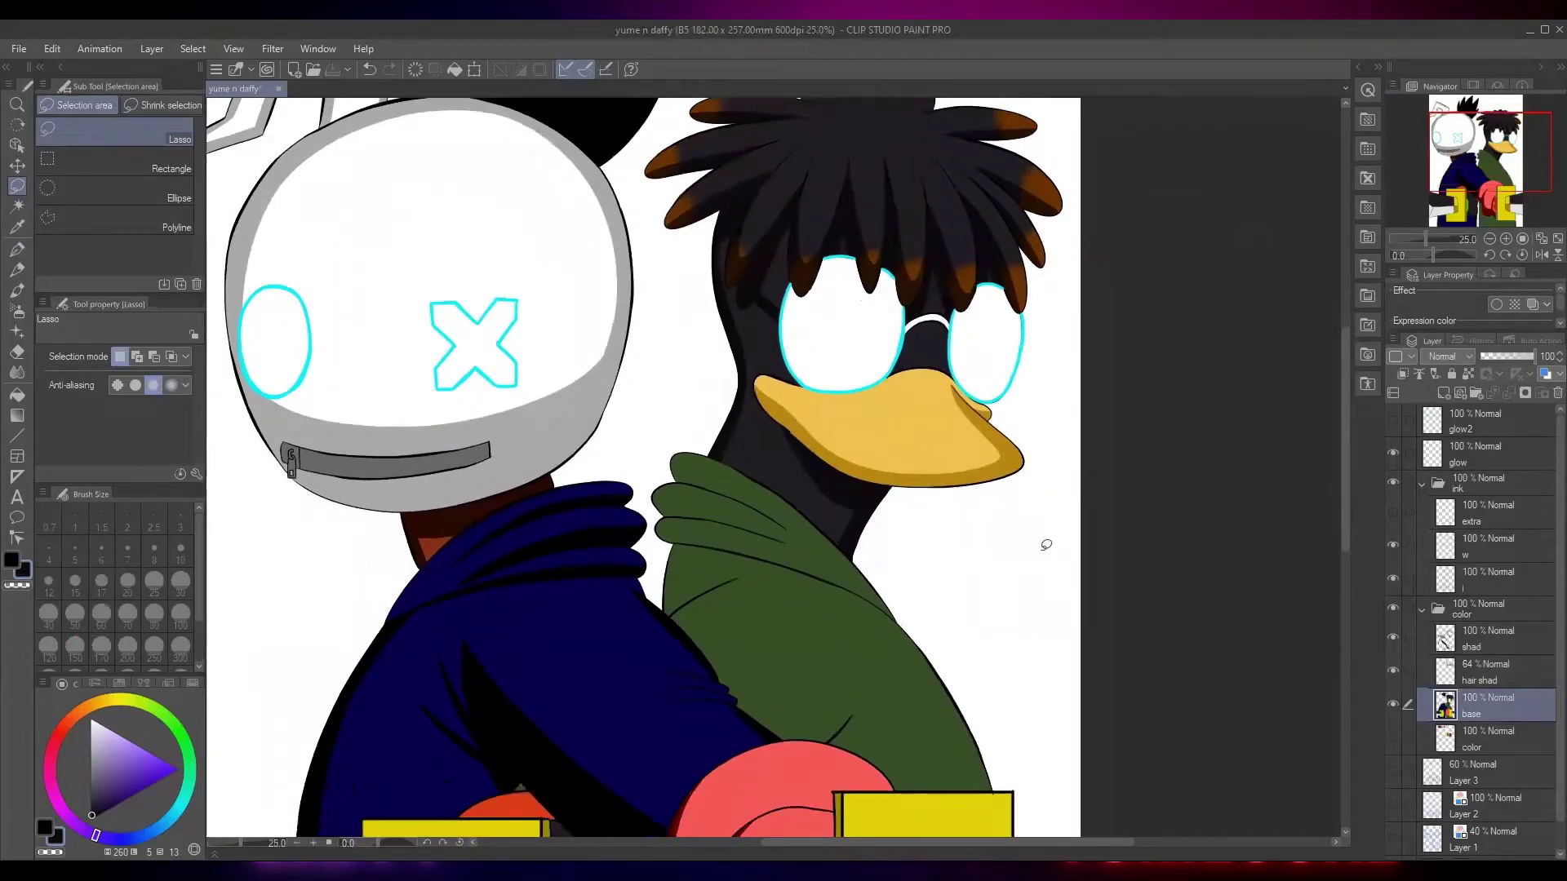
# Sample the jacket's green and darken it to a deep green shadow color
pyautogui.moveTo(852, 652); pyautogui.dragTo(895, 546)
pyautogui.keyDown('alt'); pyautogui.click(904, 548); pyautogui.keyUp('alt')
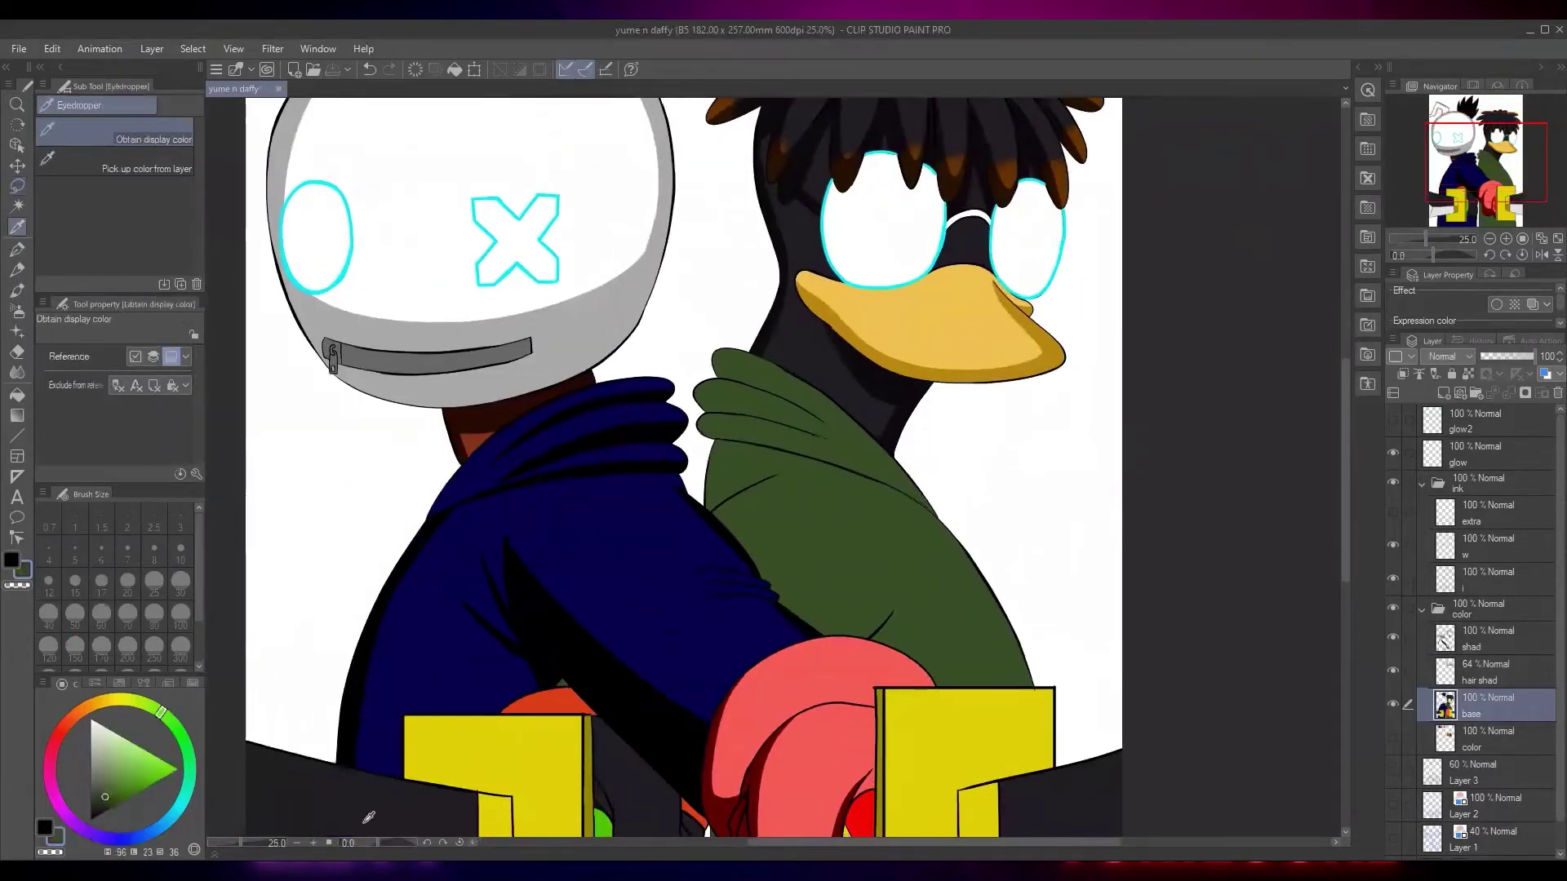
pyautogui.moveTo(104, 799); pyautogui.dragTo(97, 816)
# Auto-select the duck's green jacket with its collar folds and make the shad layer active for drawing with the G-pen
pyautogui.press('w')
pyautogui.click(907, 542)
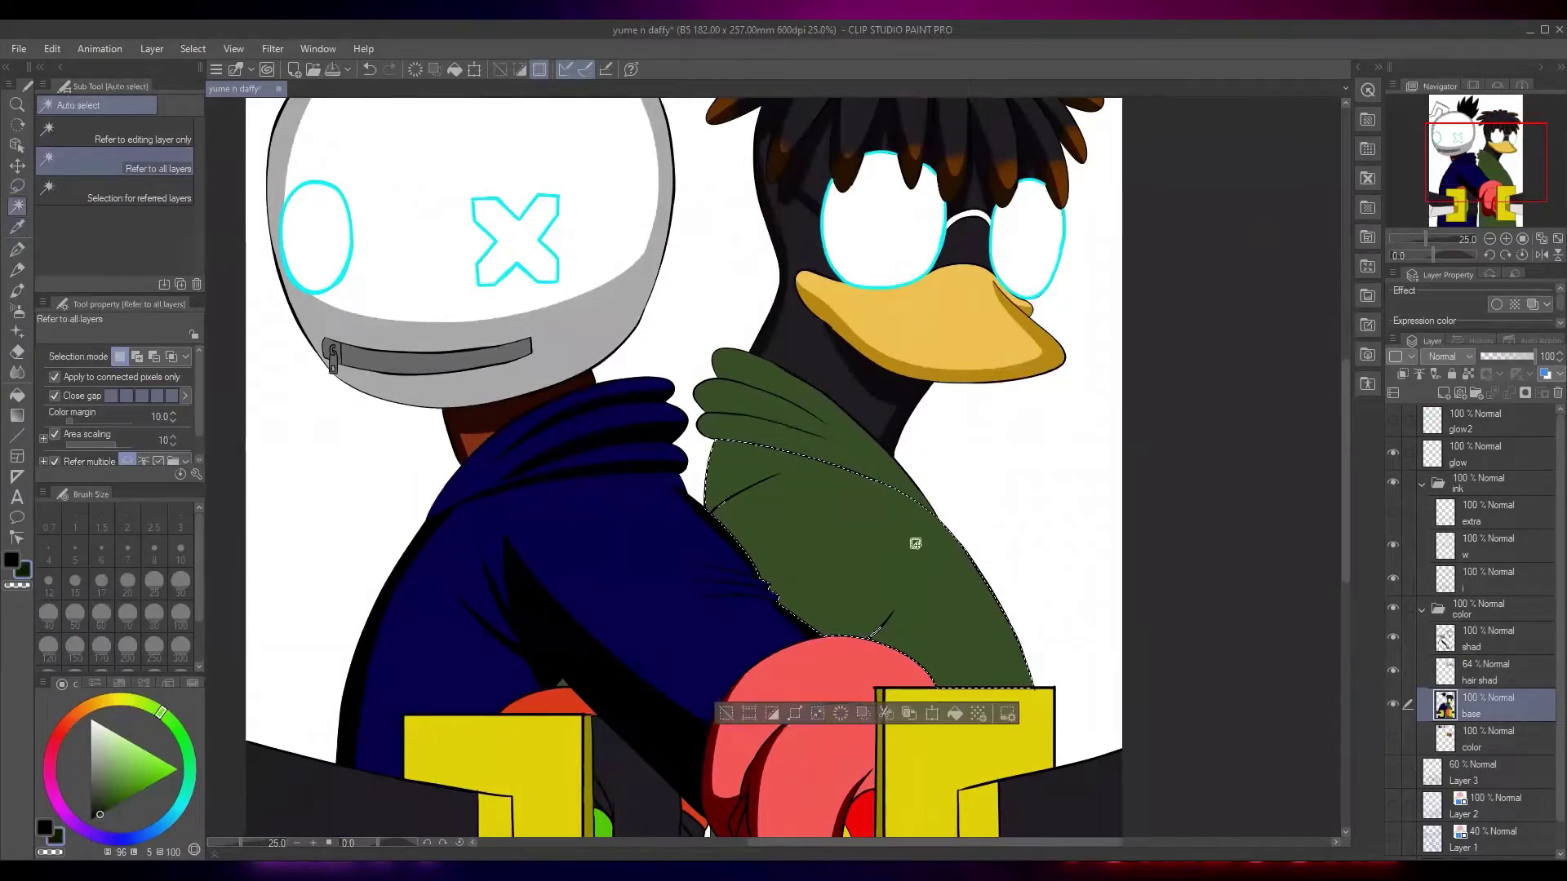
pyautogui.keyDown('shift'); pyautogui.click(826, 448); pyautogui.keyUp('shift')
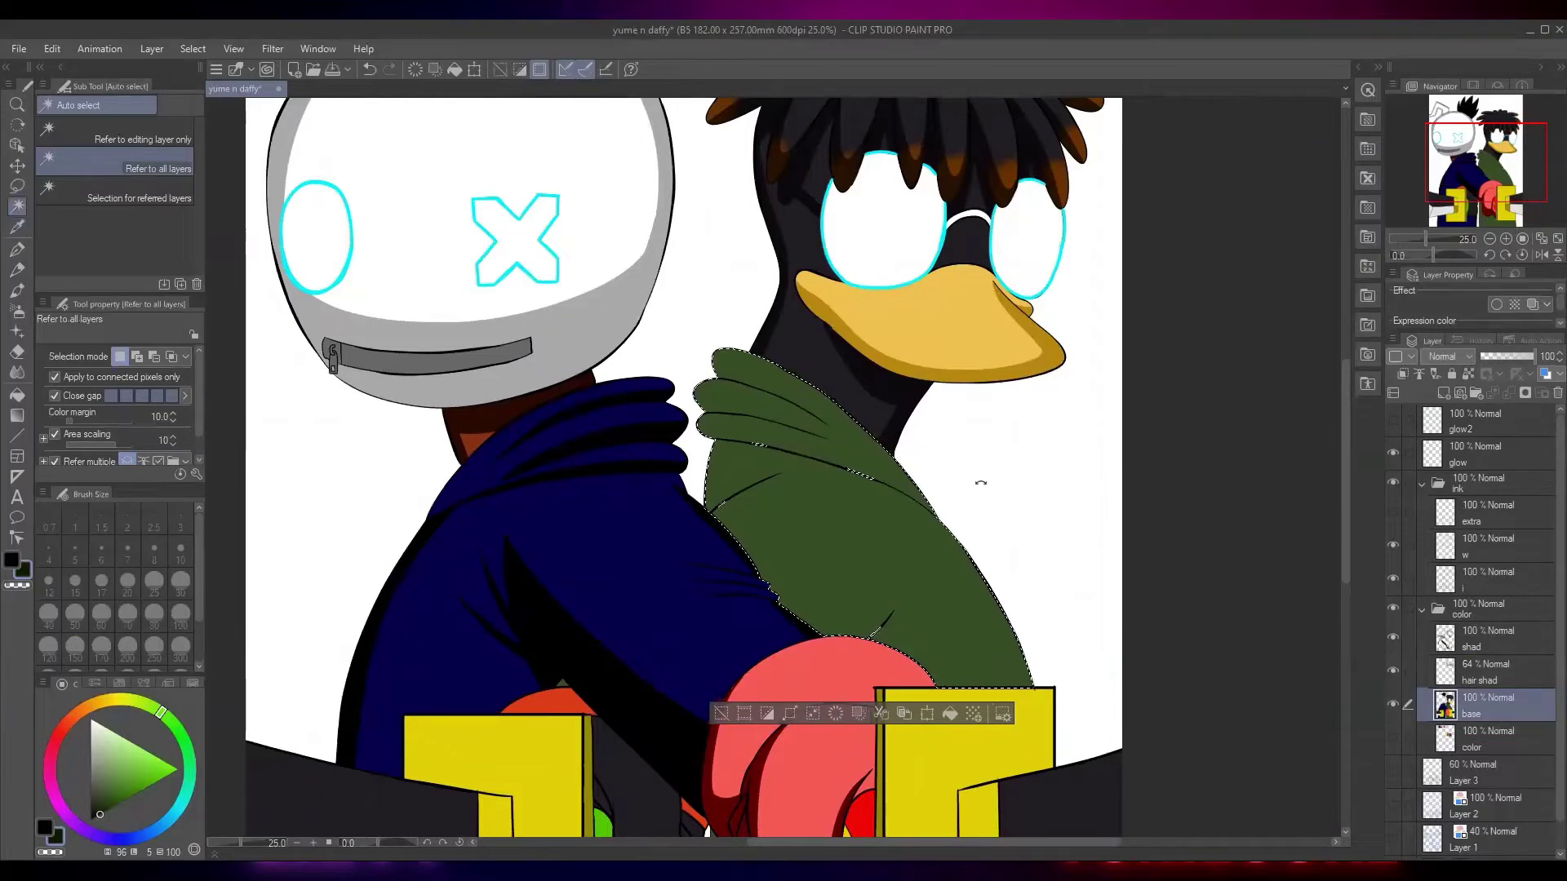
pyautogui.moveTo(949, 554); pyautogui.dragTo(876, 531)
pyautogui.press('p')
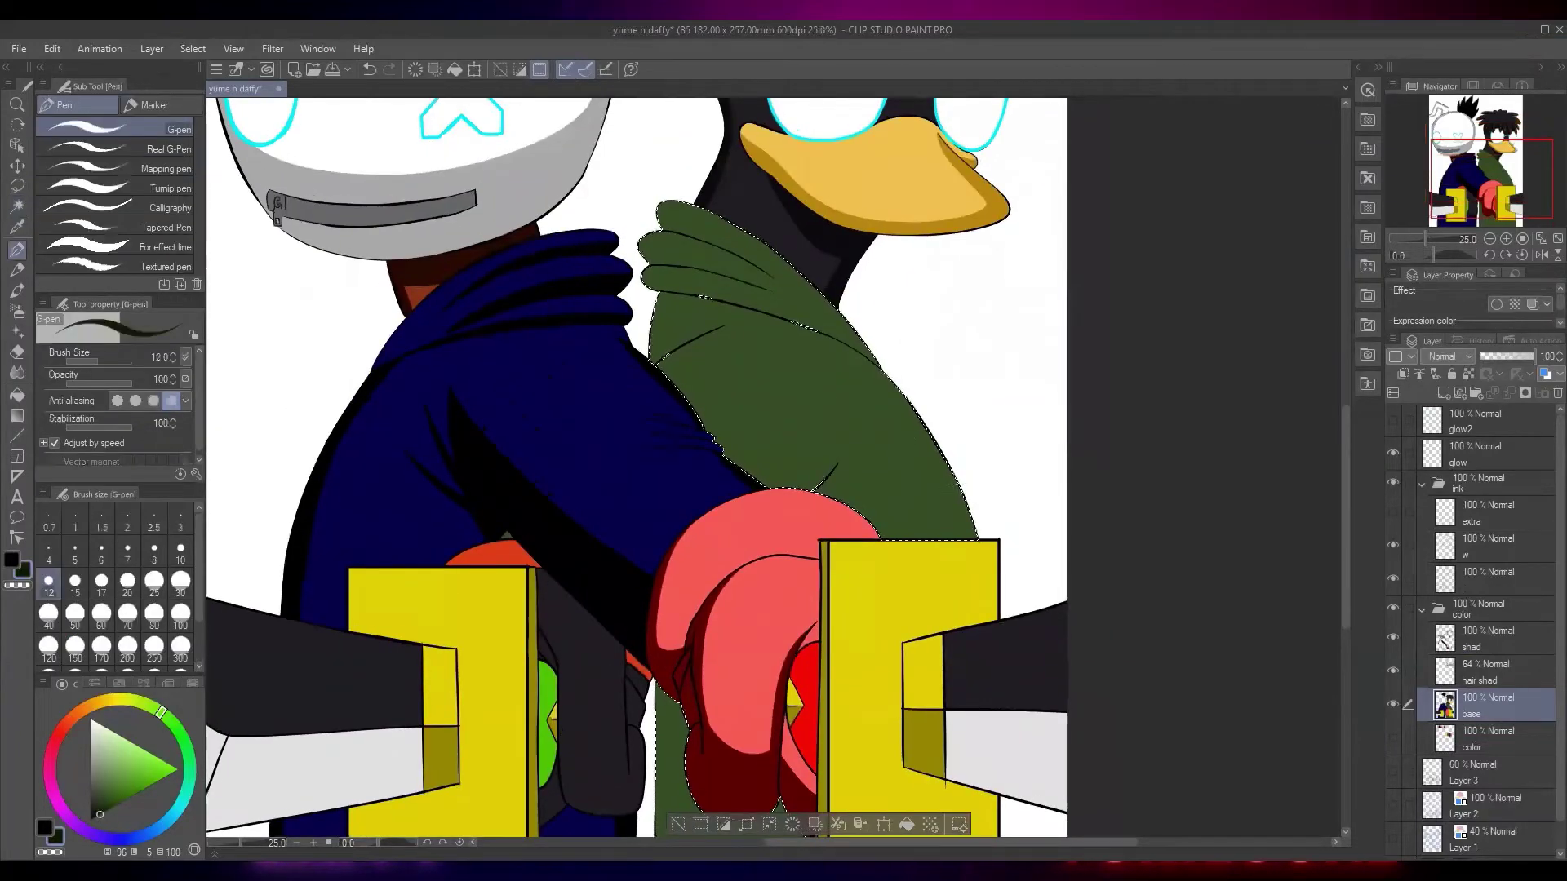
pyautogui.click(1484, 638)
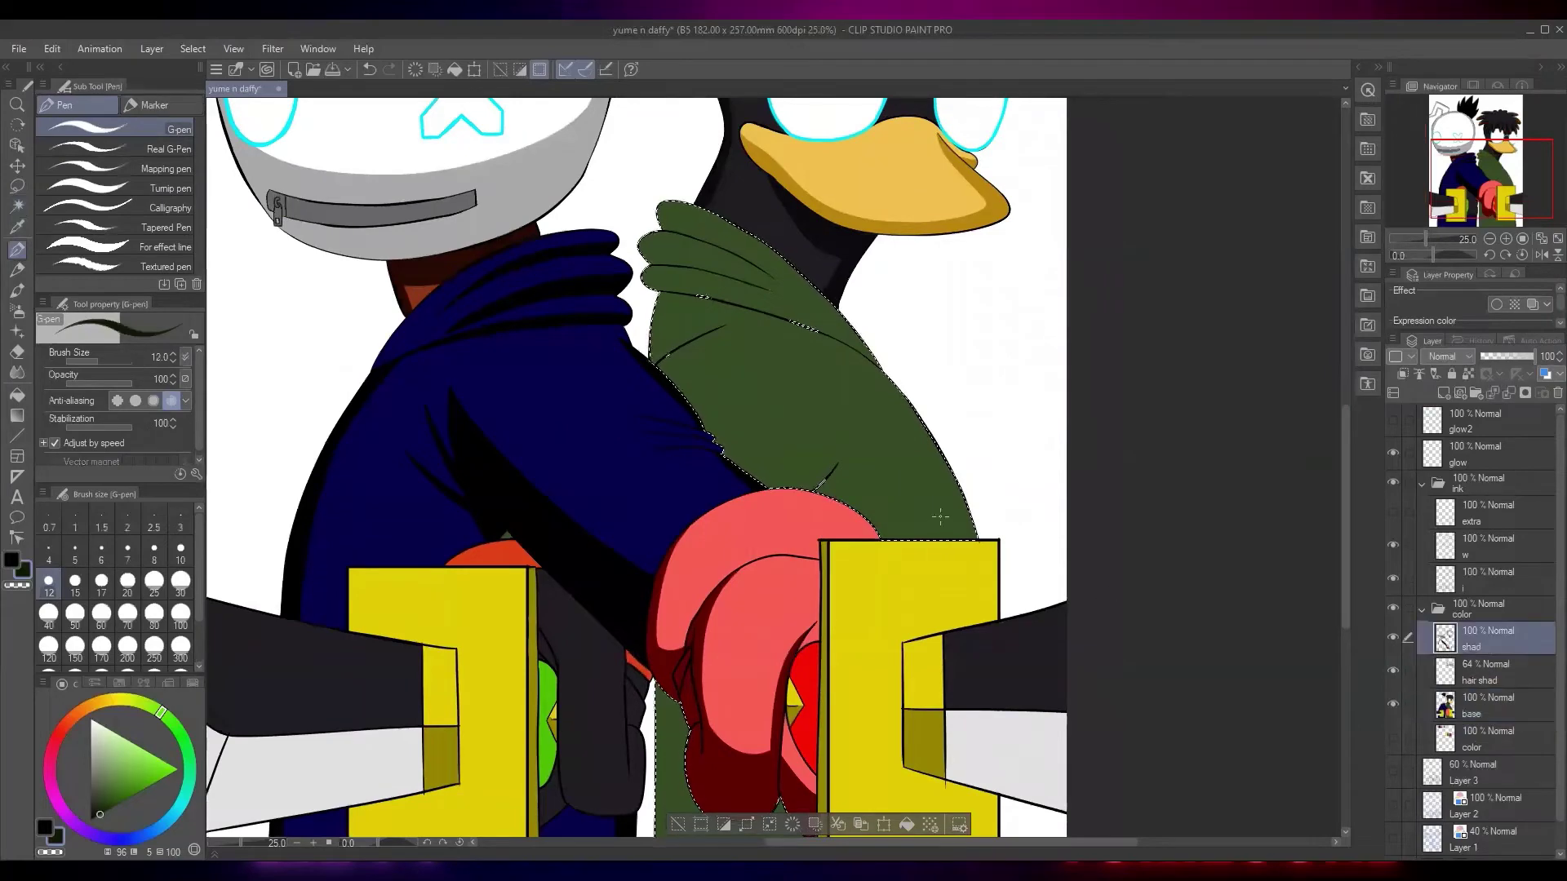
# Move the hair shad layer above the shad layer inside the color folder
pyautogui.hotkey('ctrl', '+')
pyautogui.moveTo(1496, 636); pyautogui.dragTo(1498, 623)
pyautogui.moveTo(710, 204); pyautogui.dragTo(836, 547)
pyautogui.scroll(3, 767, 245)
pyautogui.scroll(-3, 803, 339)
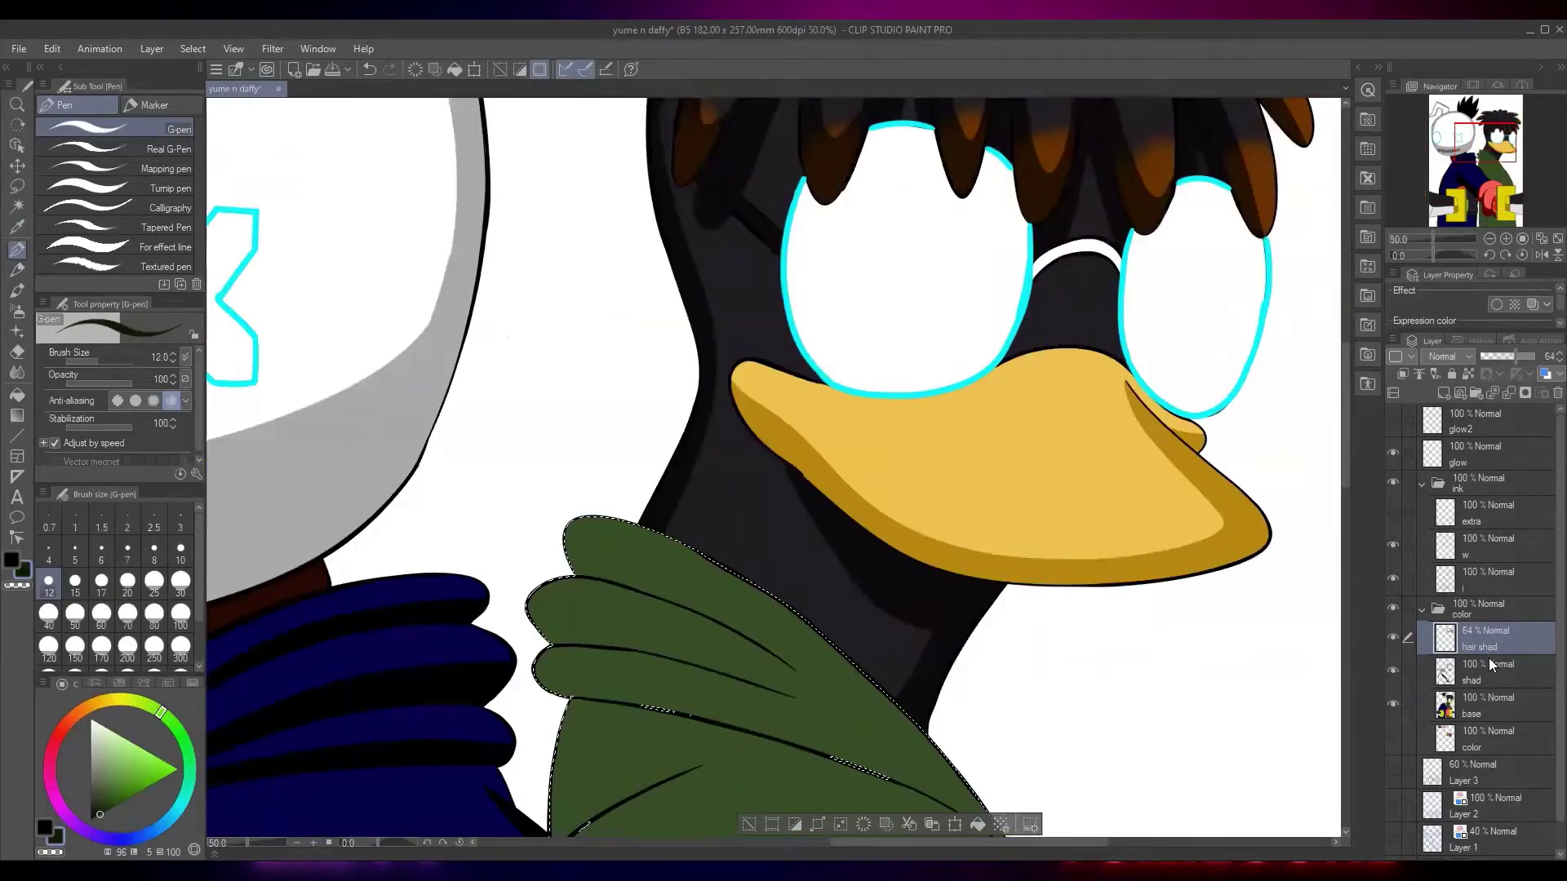
pyautogui.moveTo(1487, 682); pyautogui.dragTo(1495, 628)
# Clear the selection and patch the gap in the front hair lock's outline with the G-pen in black on ink layer w
pyautogui.scroll(5, 841, 355)
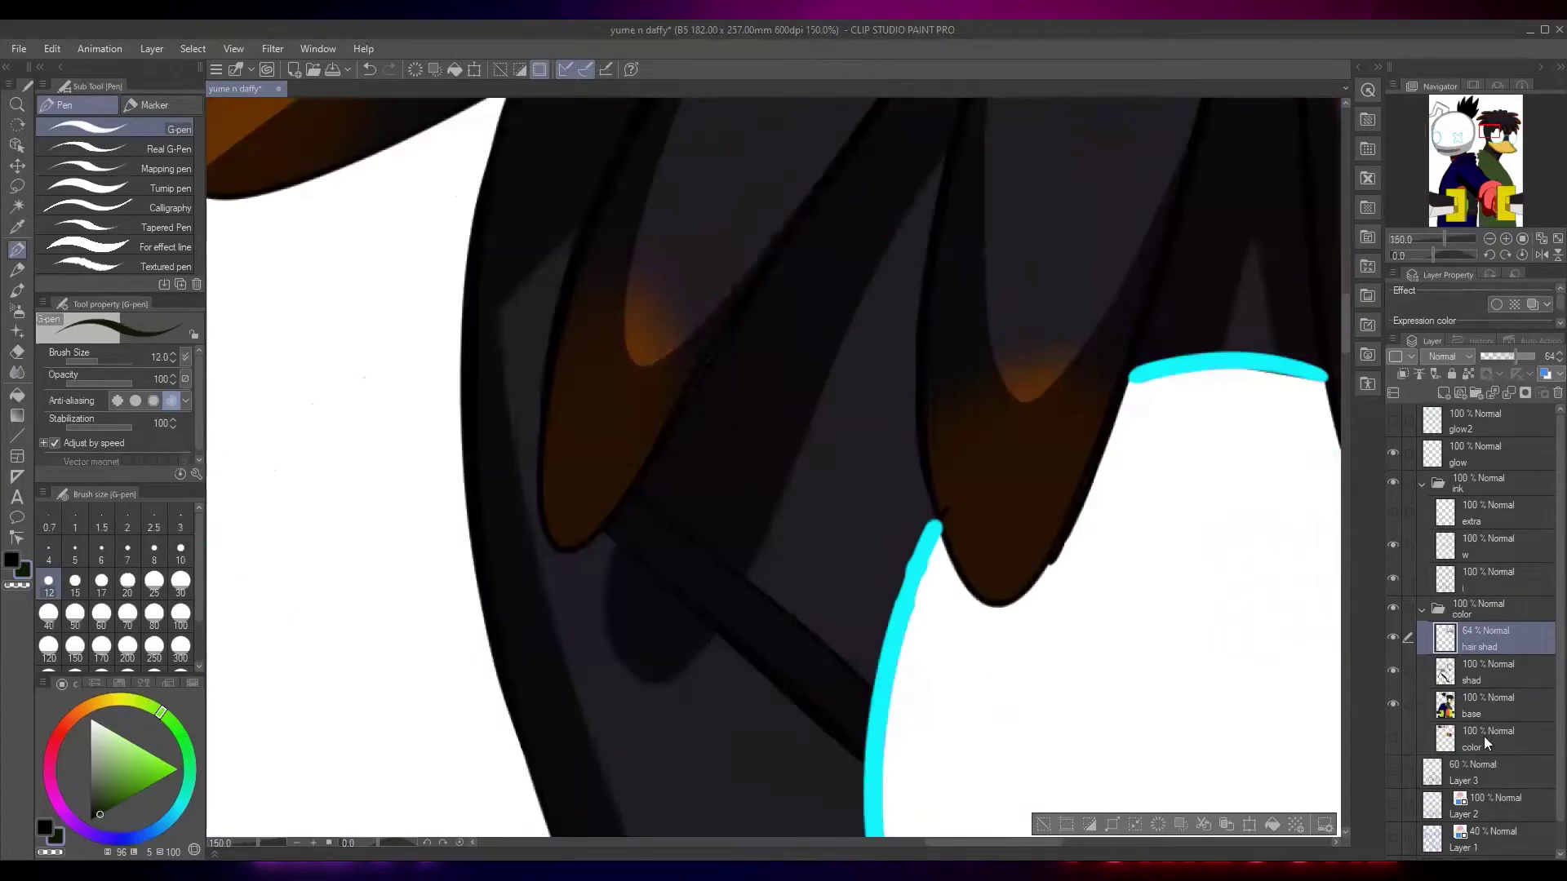
pyautogui.press('m')
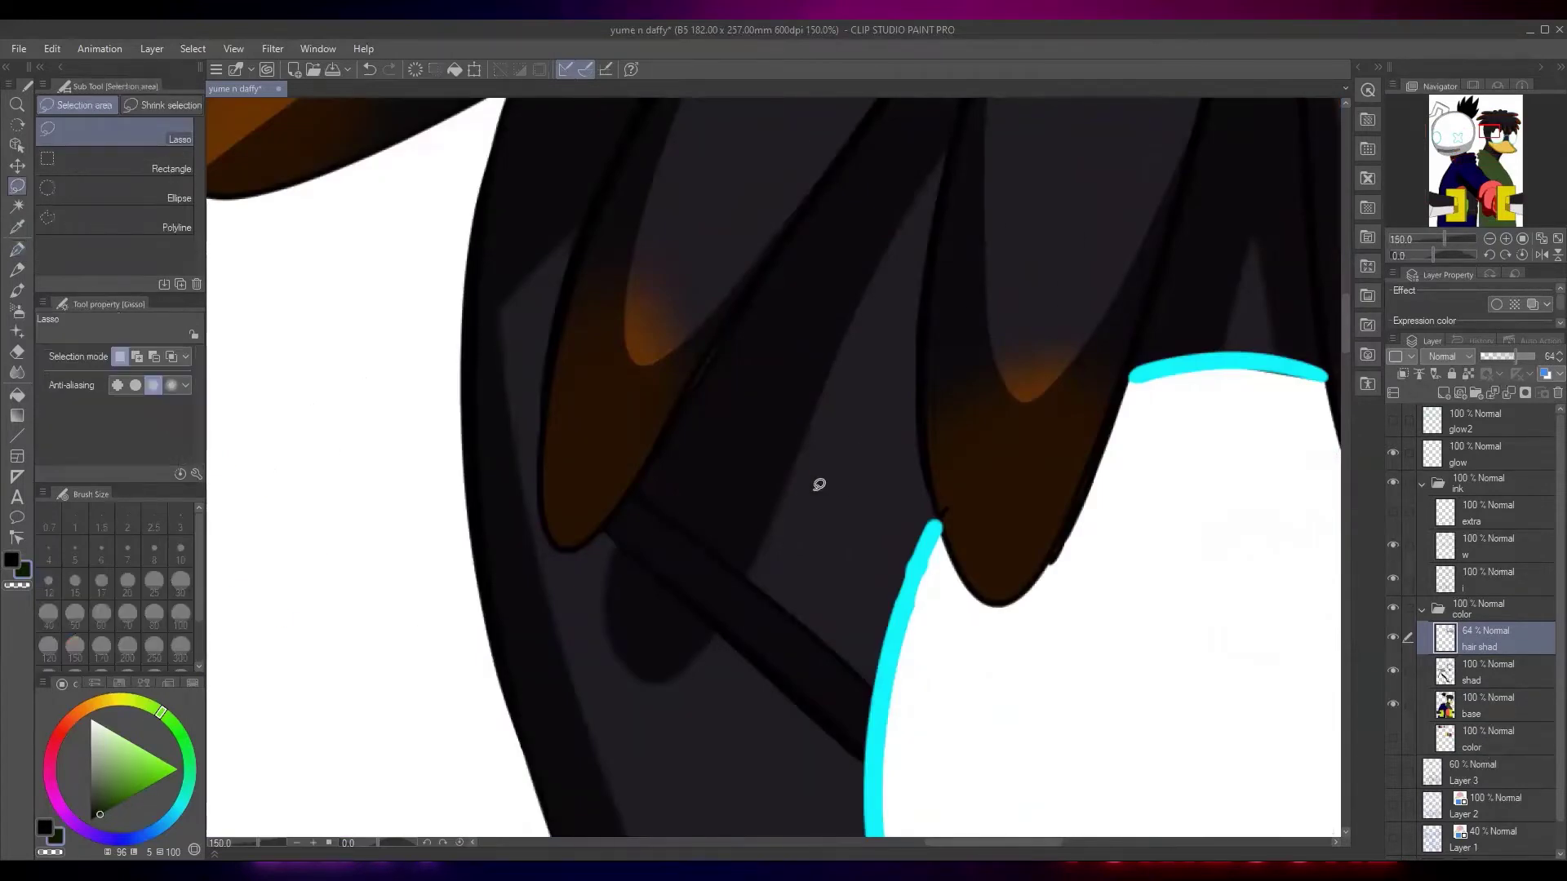
pyautogui.click(1472, 545)
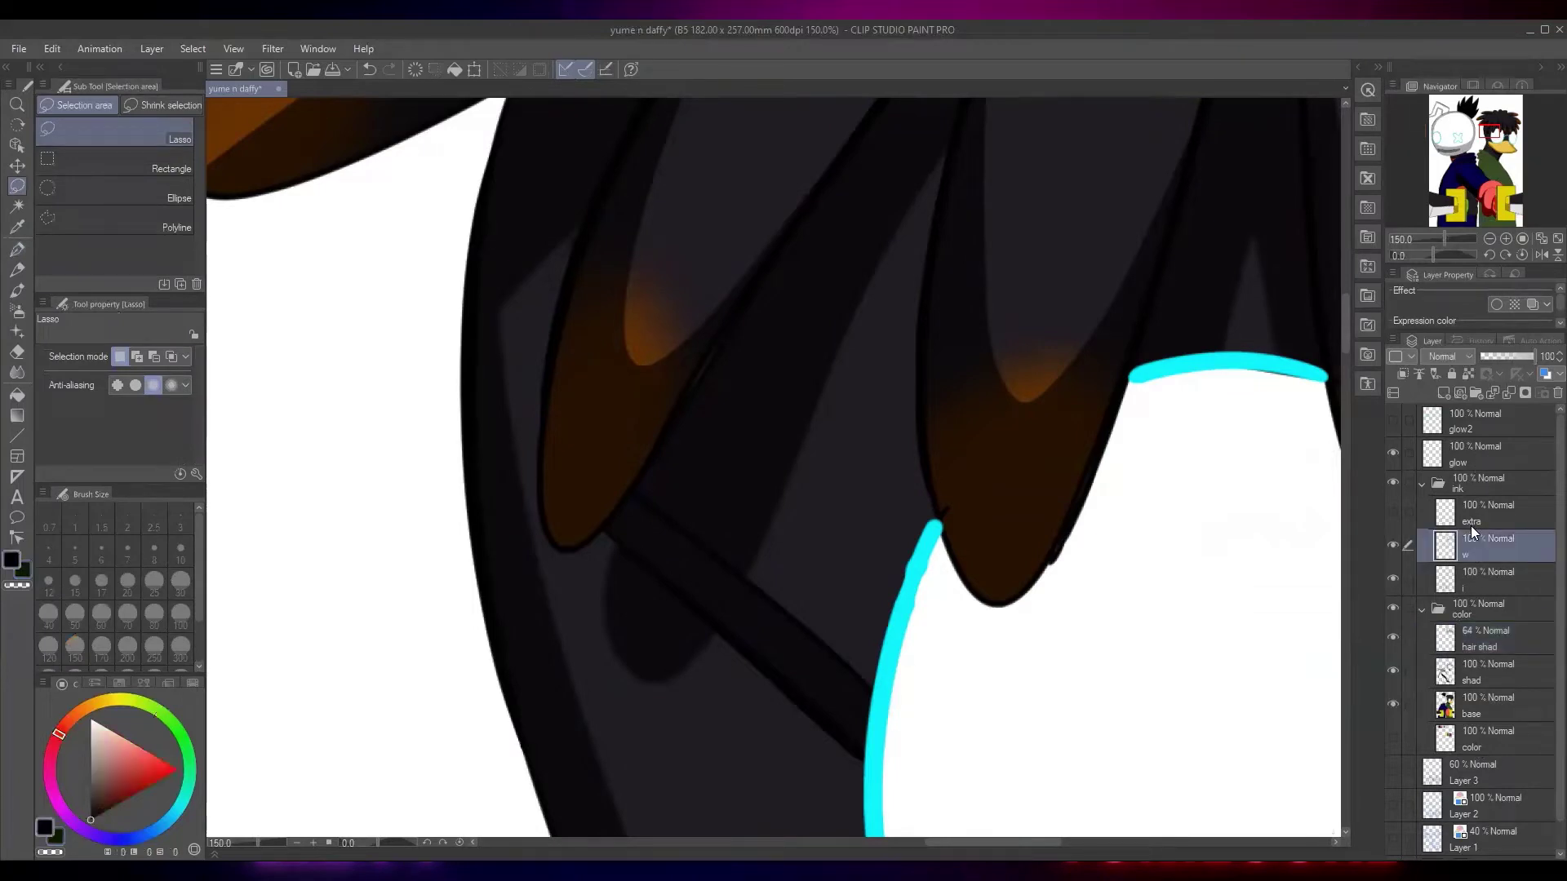
pyautogui.press('p')
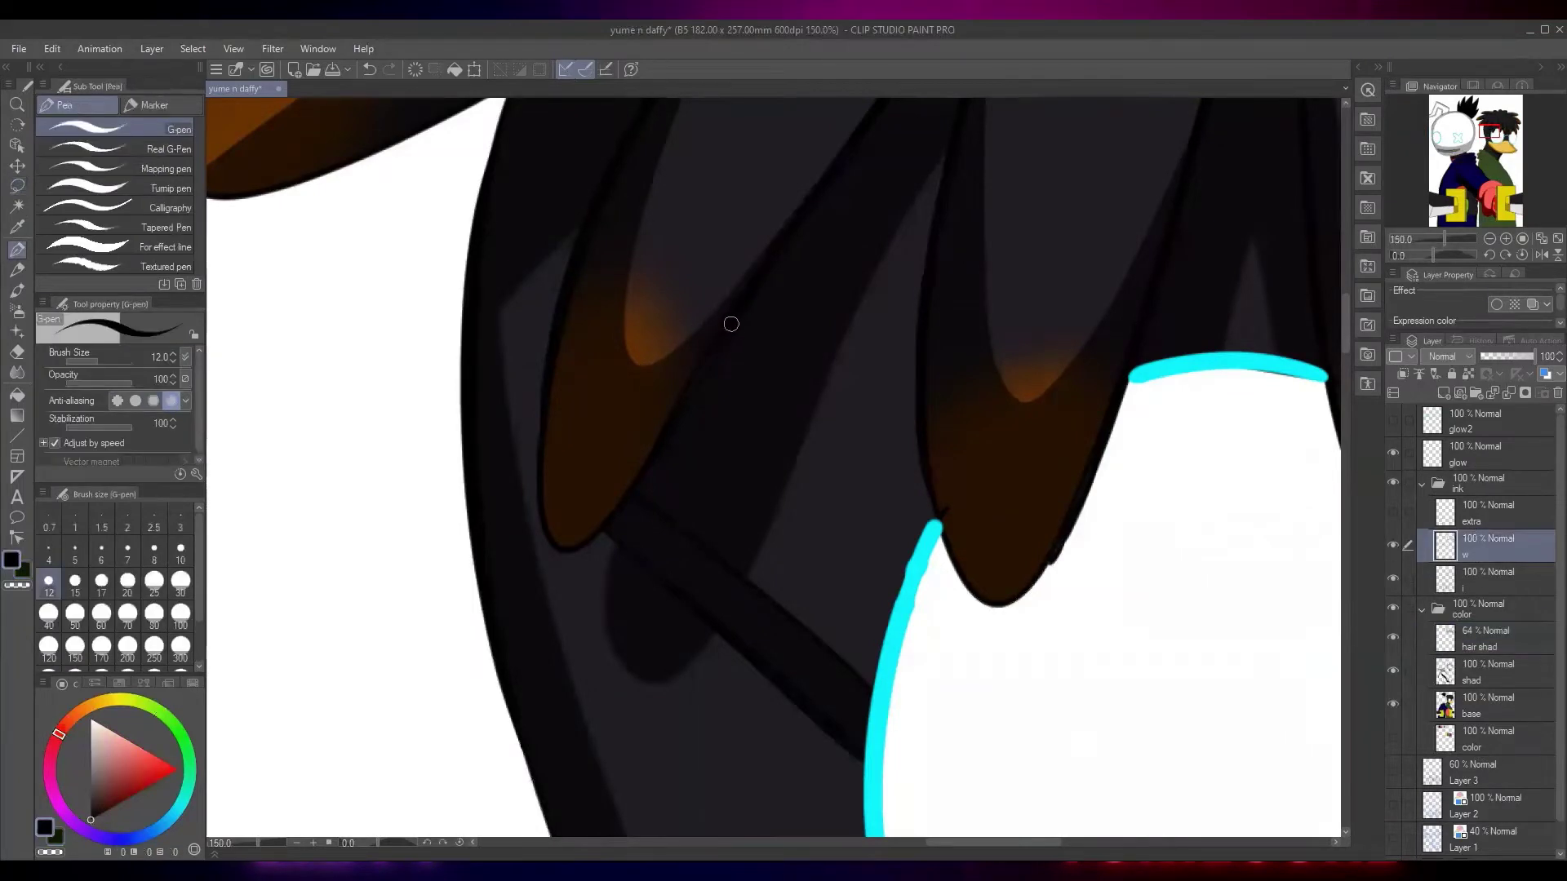
pyautogui.scroll(-5, 762, 441)
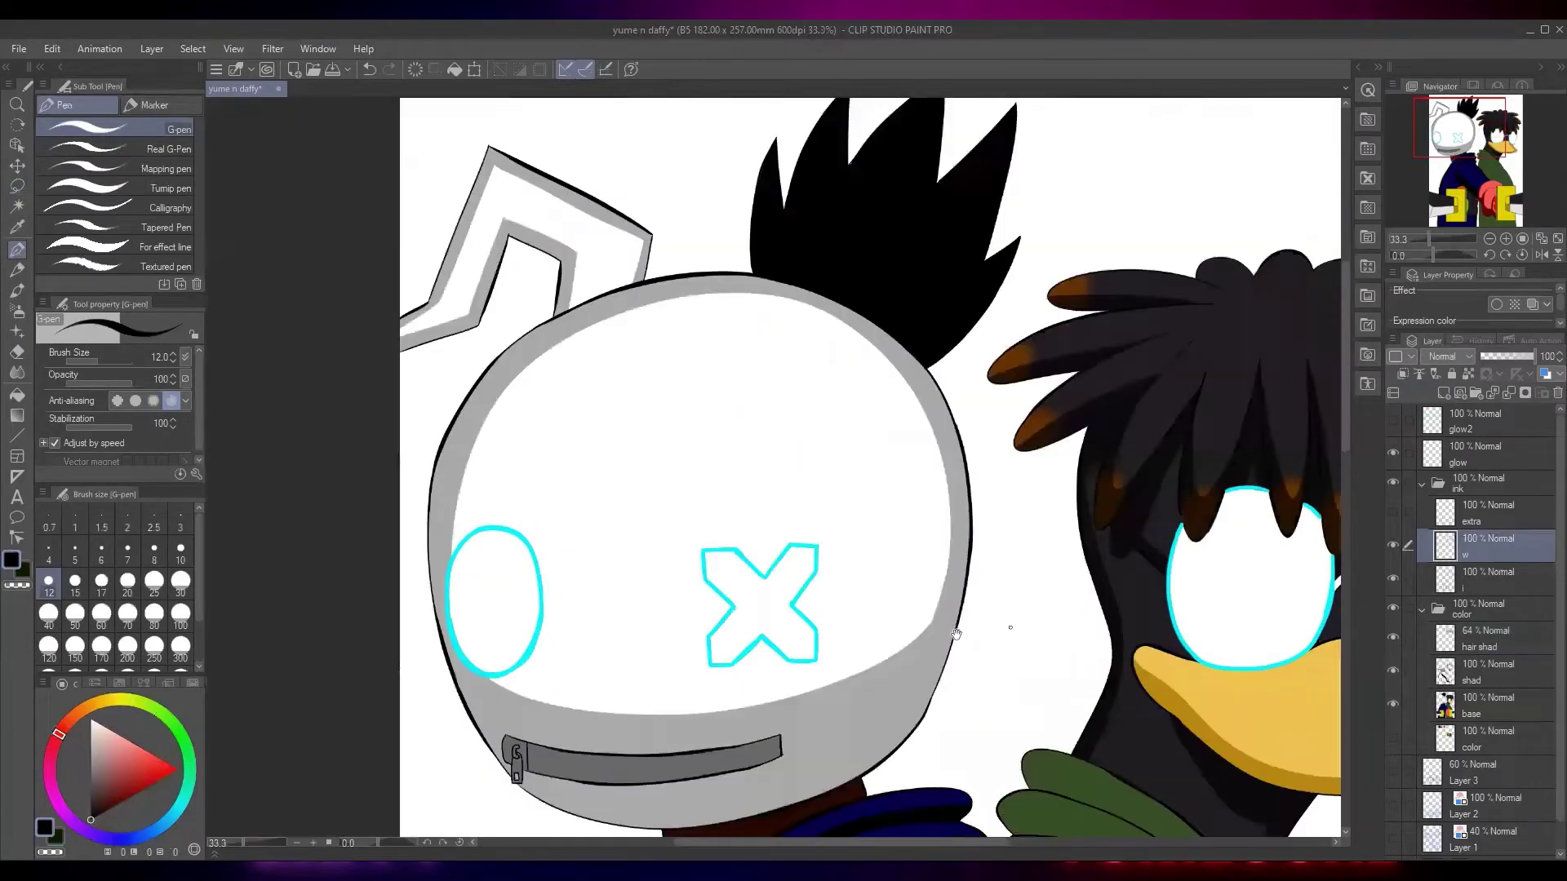
pyautogui.scroll(10, 948, 409)
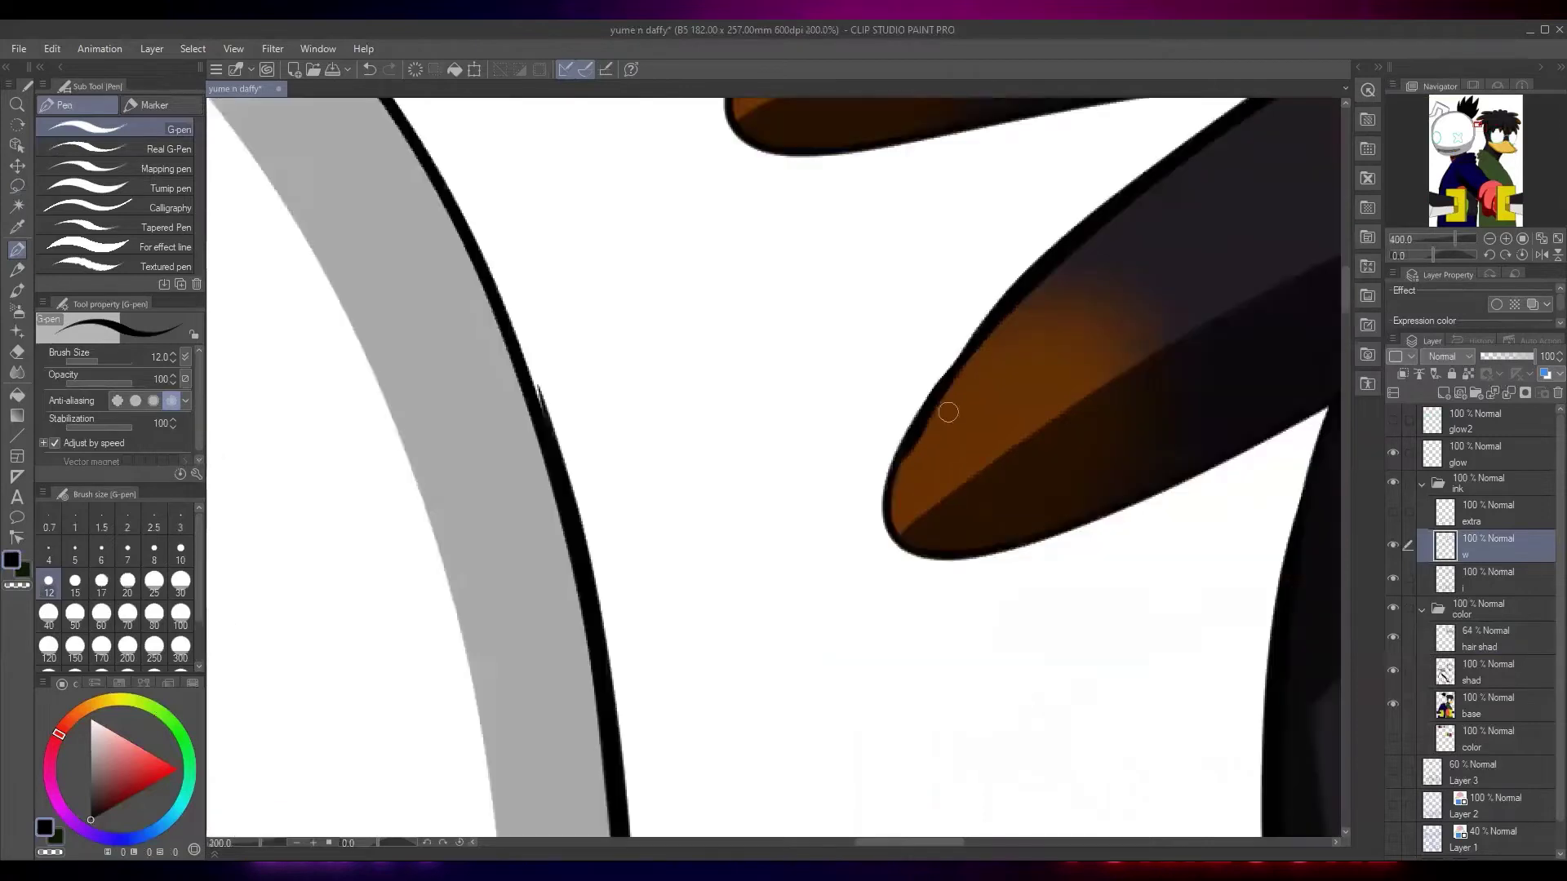
pyautogui.scroll(-5, 939, 383)
pyautogui.scroll(-4, 873, 514)
pyautogui.moveTo(1061, 717); pyautogui.dragTo(833, 298)
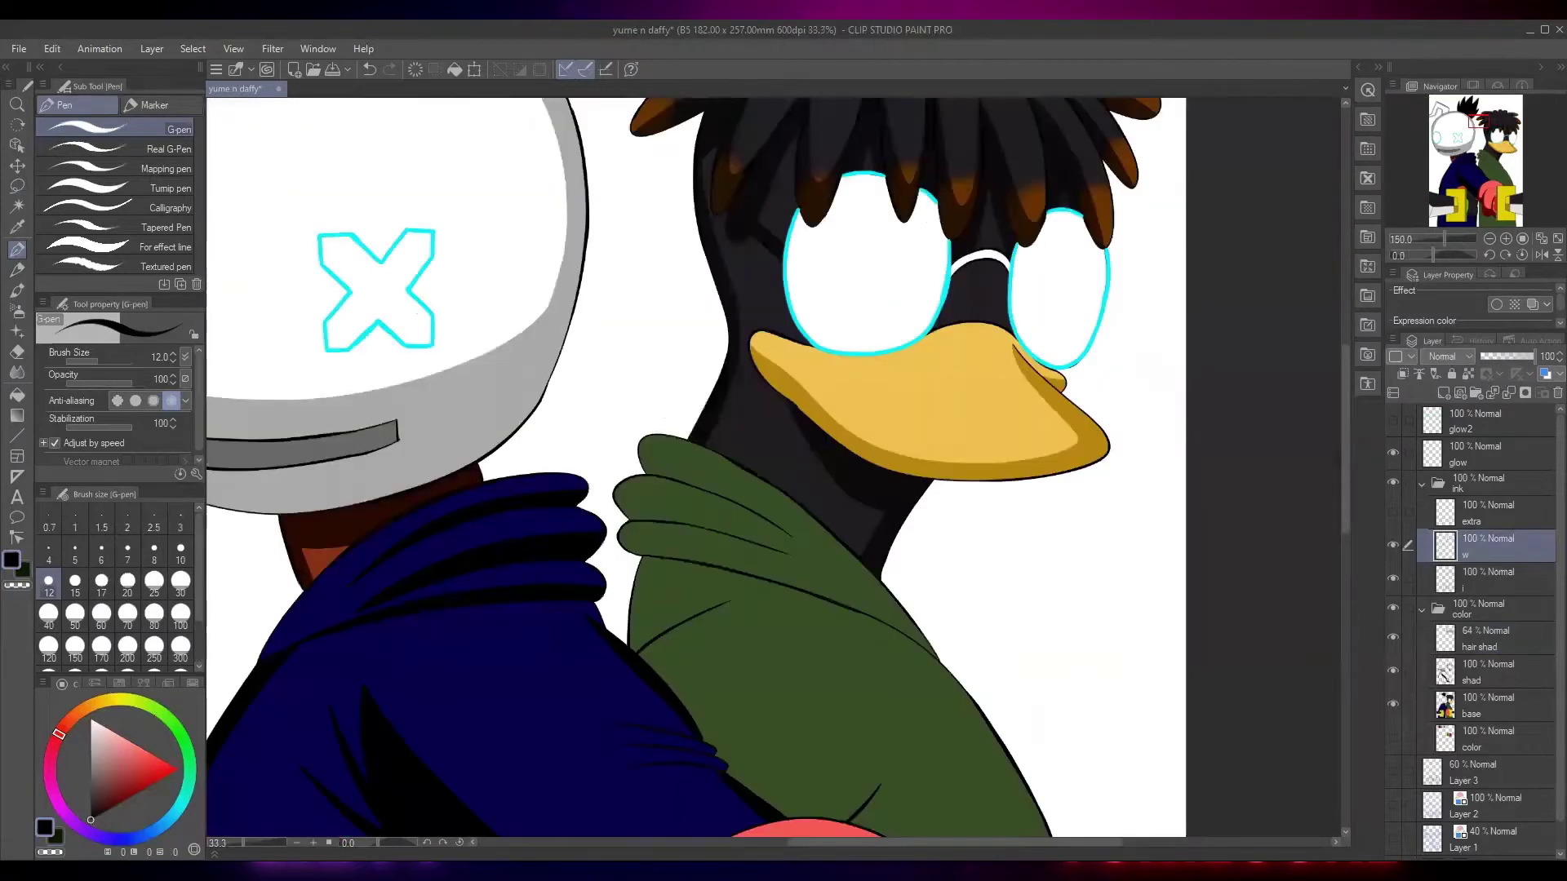
# Switch back to the dark green, auto-select the main body of the duck's green jacket and collapse the ink folder
pyautogui.moveTo(1006, 632); pyautogui.dragTo(990, 374)
pyautogui.press('x')
pyautogui.press('w')
pyautogui.click(911, 578)
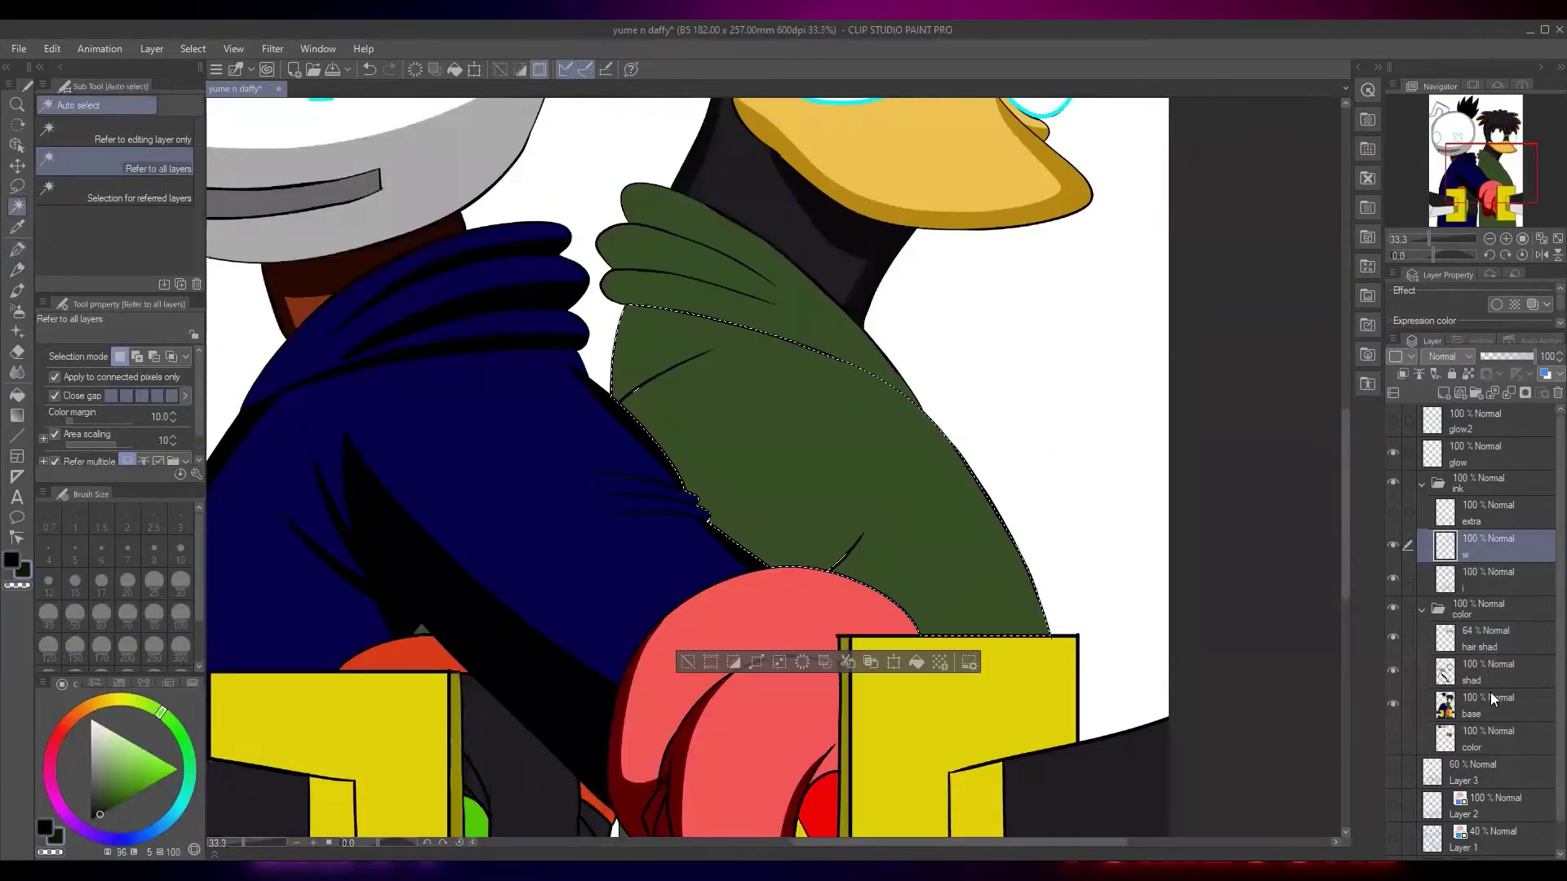
pyautogui.click(1422, 484)
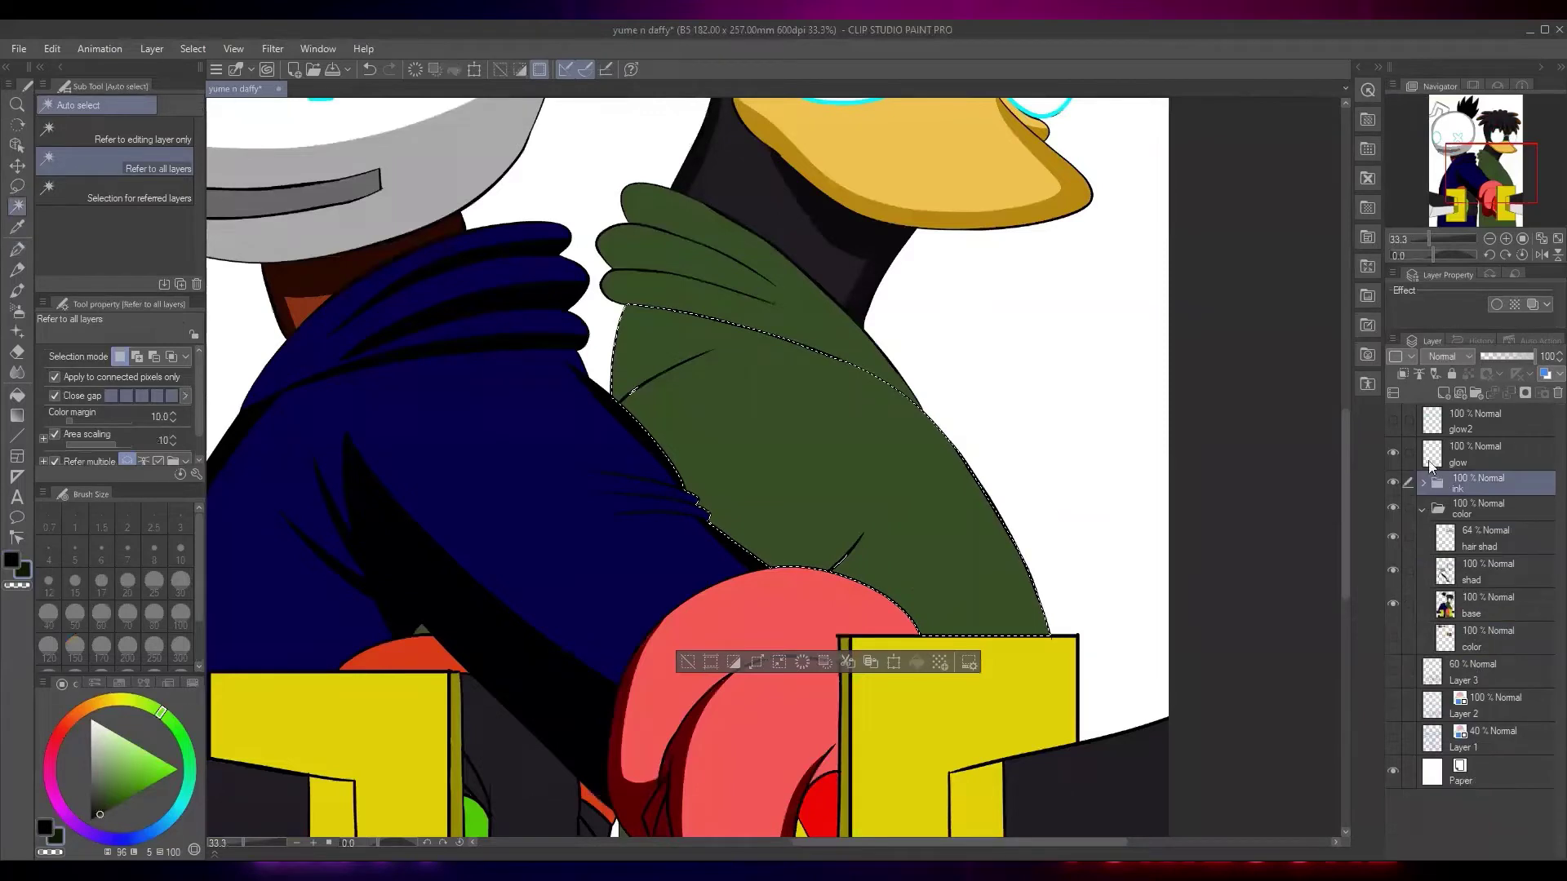
# Move the shad layer above the hair shad layer and add the collar folds and the jacket's lower part to the selection
pyautogui.click(1485, 570)
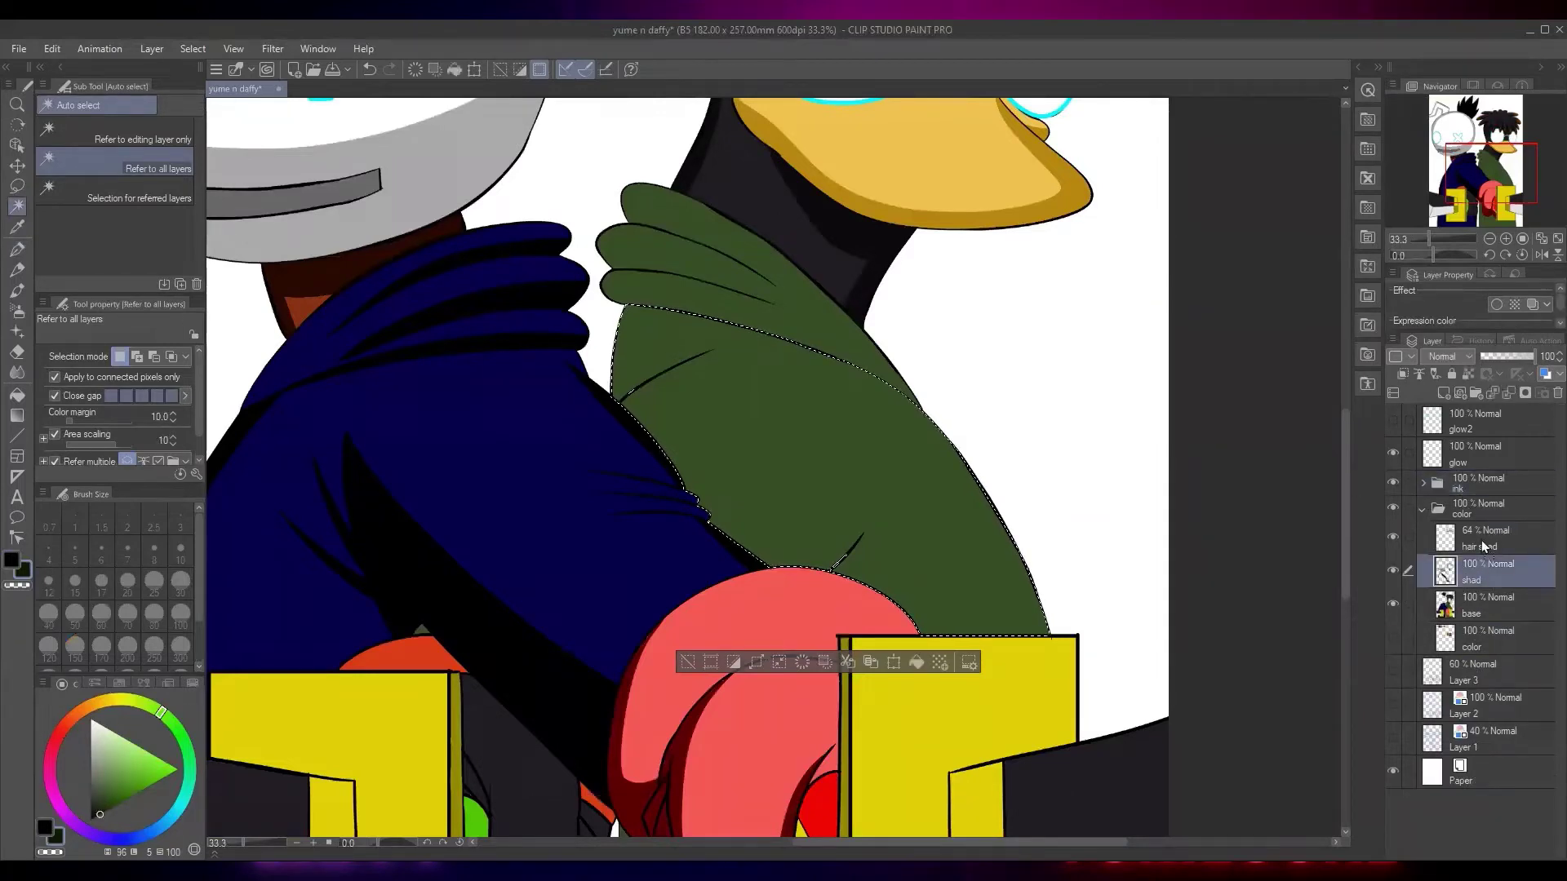
pyautogui.moveTo(1485, 570); pyautogui.dragTo(1481, 540)
pyautogui.keyDown('shift'); pyautogui.click(760, 323); pyautogui.keyUp('shift')
pyautogui.moveTo(906, 489); pyautogui.dragTo(839, 434)
pyautogui.keyDown('shift'); pyautogui.click(710, 776); pyautogui.keyUp('shift')
# Outline pointed crease shadows on the duck's sleeve above the pink cuff and along the upper jacket crease with the G-pen
pyautogui.press('p')
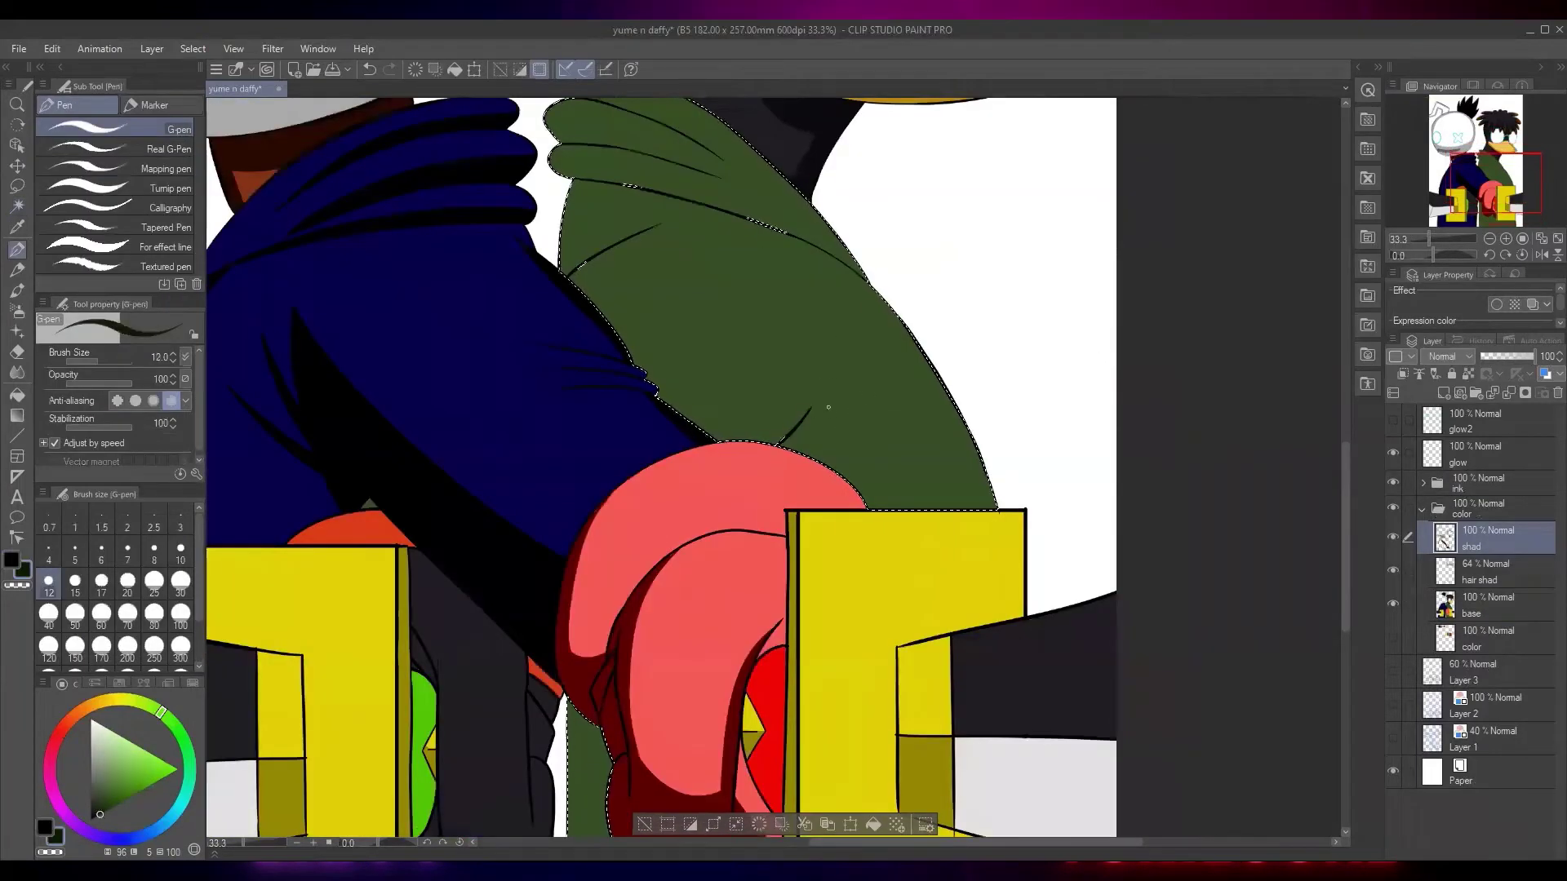
pyautogui.scroll(2, 849, 459)
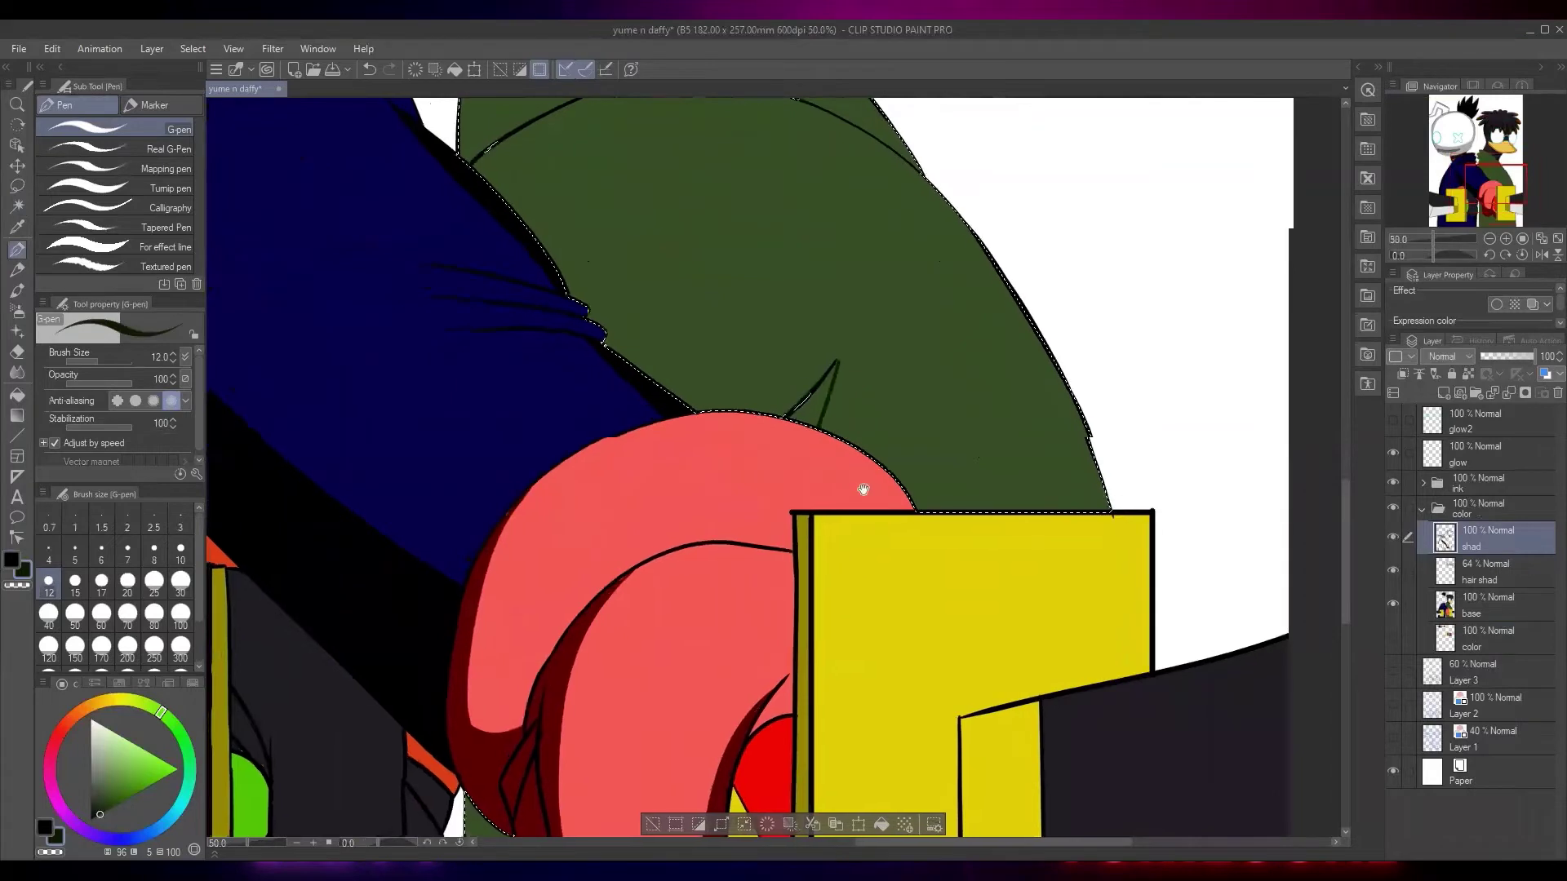
pyautogui.scroll(3, 901, 426)
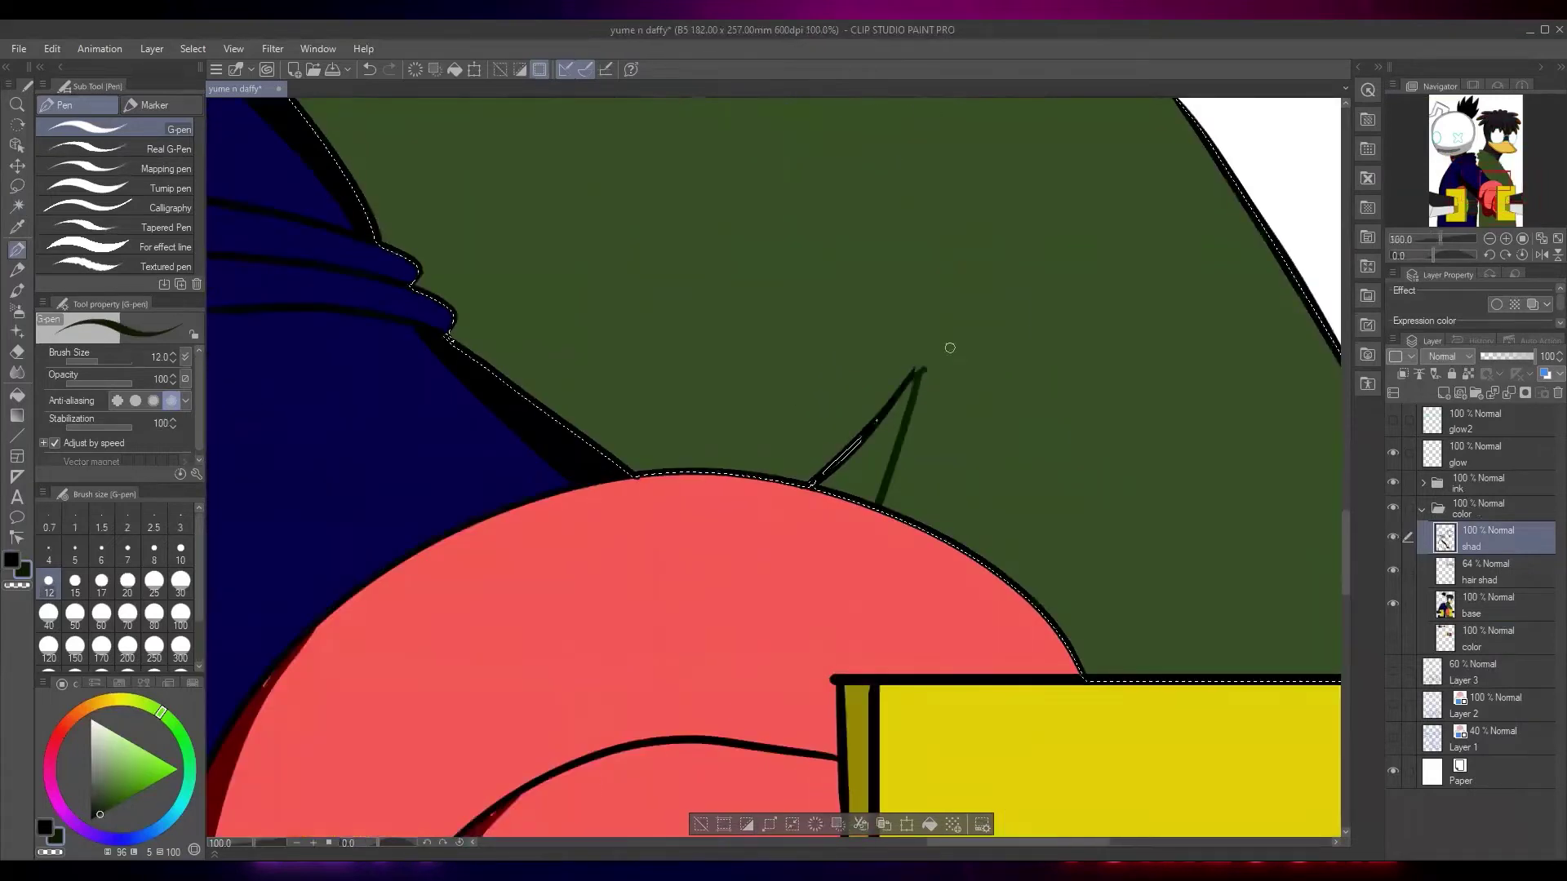
pyautogui.moveTo(916, 372)
pyautogui.mouseDown()
pyautogui.moveTo(1046, 267)
pyautogui.moveTo(907, 466)
pyautogui.moveTo(1108, 363)
pyautogui.moveTo(919, 535)
pyautogui.moveTo(1004, 339)
pyautogui.moveTo(1010, 269)
pyautogui.moveTo(784, 501)
pyautogui.mouseUp()
pyautogui.scroll(-2, 920, 535)
pyautogui.moveTo(942, 563); pyautogui.dragTo(1095, 785)
pyautogui.moveTo(834, 295); pyautogui.dragTo(666, 424)
pyautogui.moveTo(684, 208); pyautogui.dragTo(650, 391)
pyautogui.moveTo(1102, 484); pyautogui.dragTo(1040, 482)
pyautogui.hotkey('ctrl', 'z')
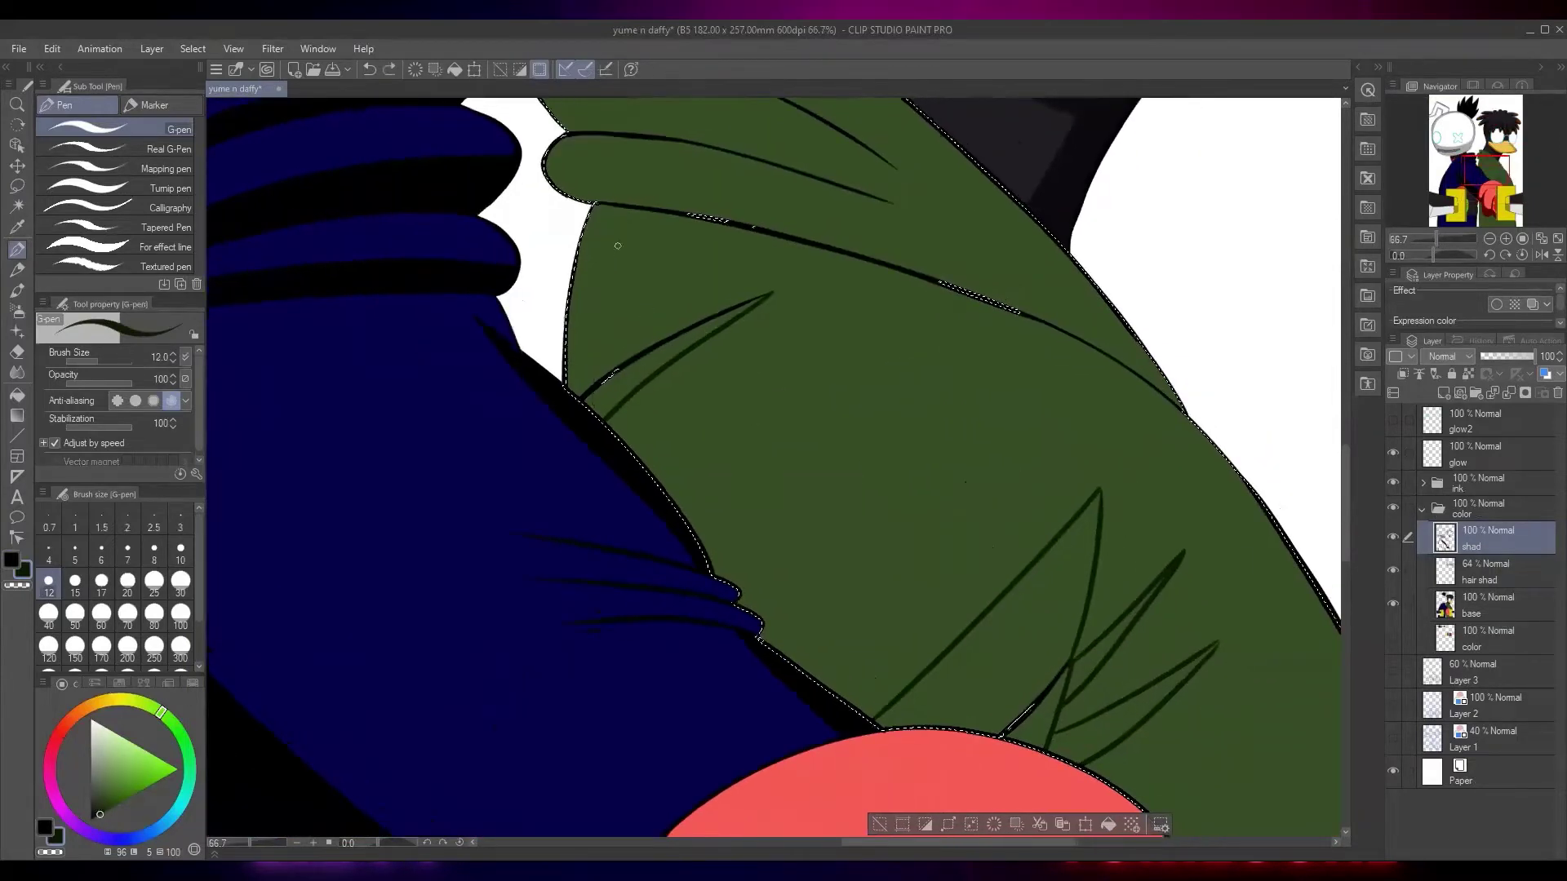
# Draw edge shadow lines along both sides of the green jacket, from below the collar down to the hem
pyautogui.moveTo(624, 205); pyautogui.dragTo(595, 382)
pyautogui.moveTo(1135, 460); pyautogui.dragTo(726, 209)
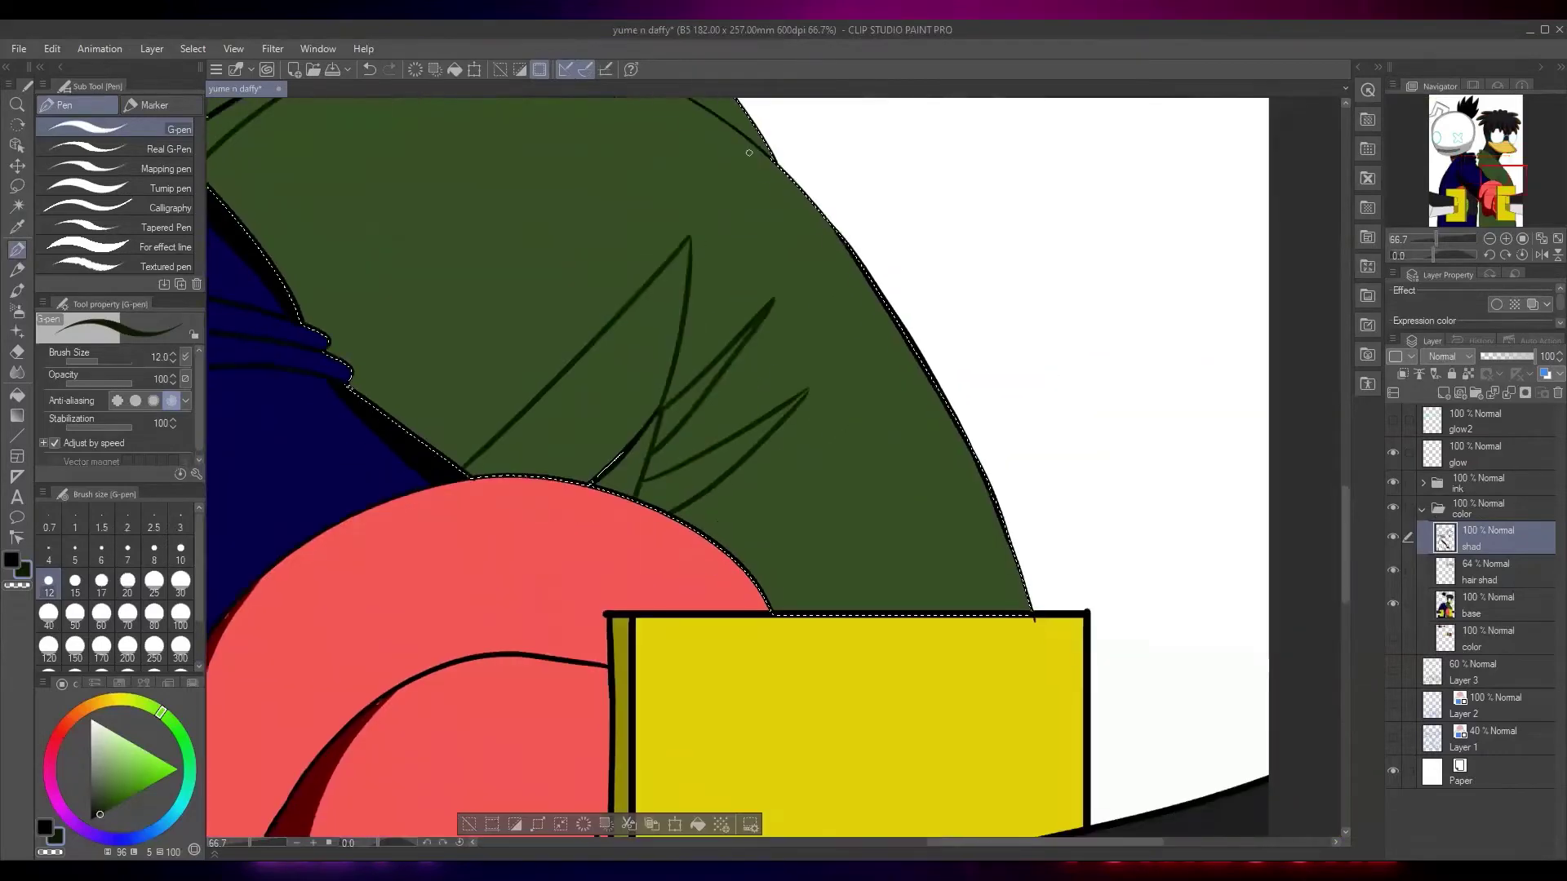
pyautogui.moveTo(749, 153)
pyautogui.mouseDown()
pyautogui.moveTo(926, 439)
pyautogui.moveTo(987, 612)
pyautogui.mouseUp()
pyautogui.moveTo(987, 612); pyautogui.dragTo(867, 190)
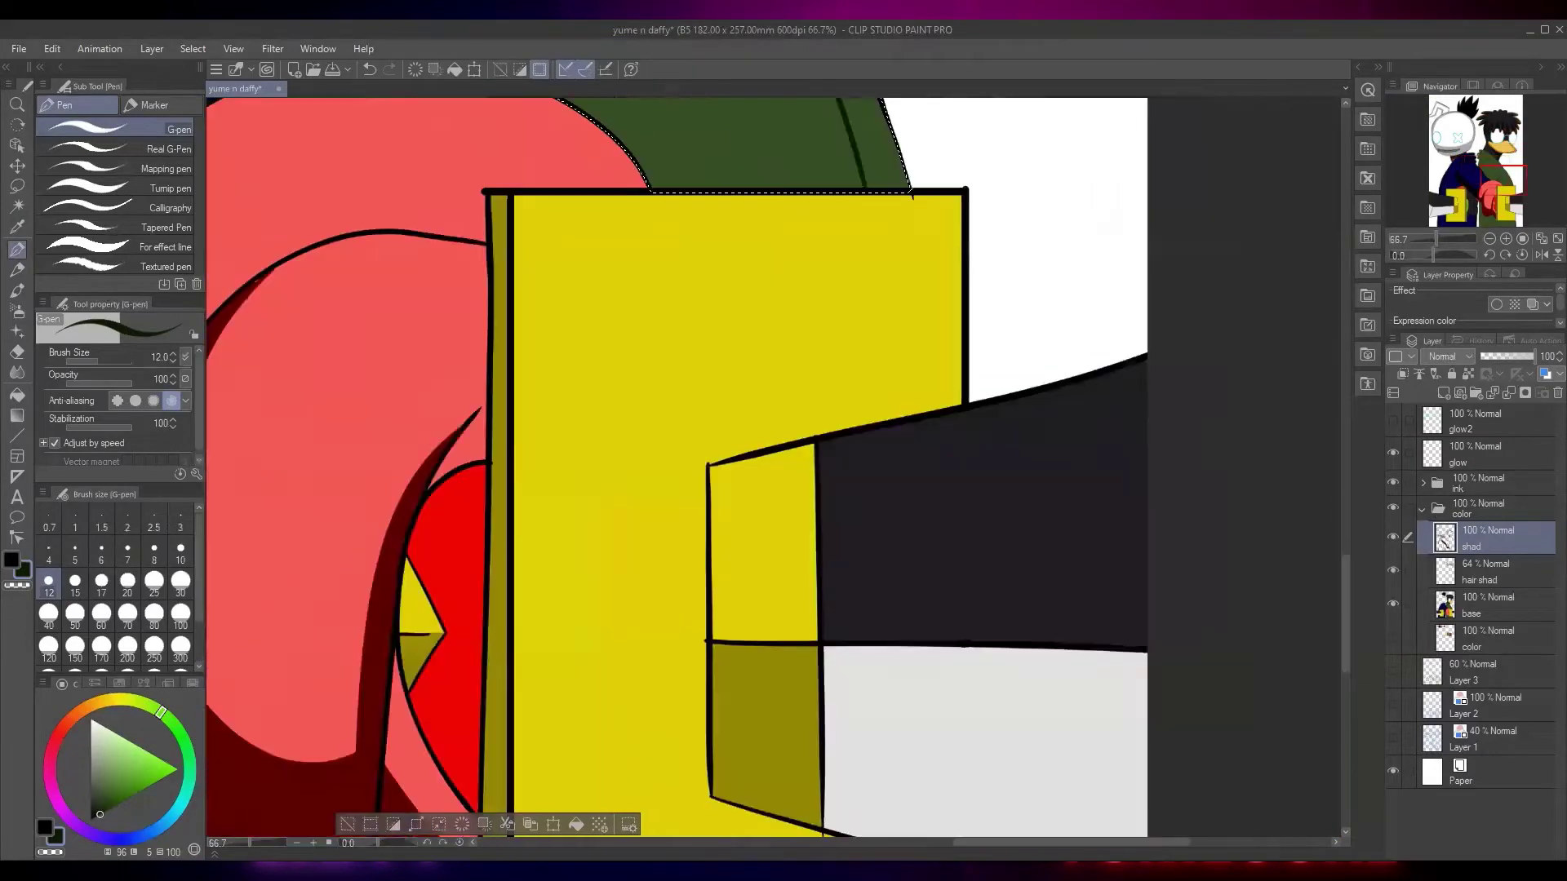
pyautogui.scroll(-2, 912, 193)
pyautogui.moveTo(774, 423); pyautogui.dragTo(920, 462)
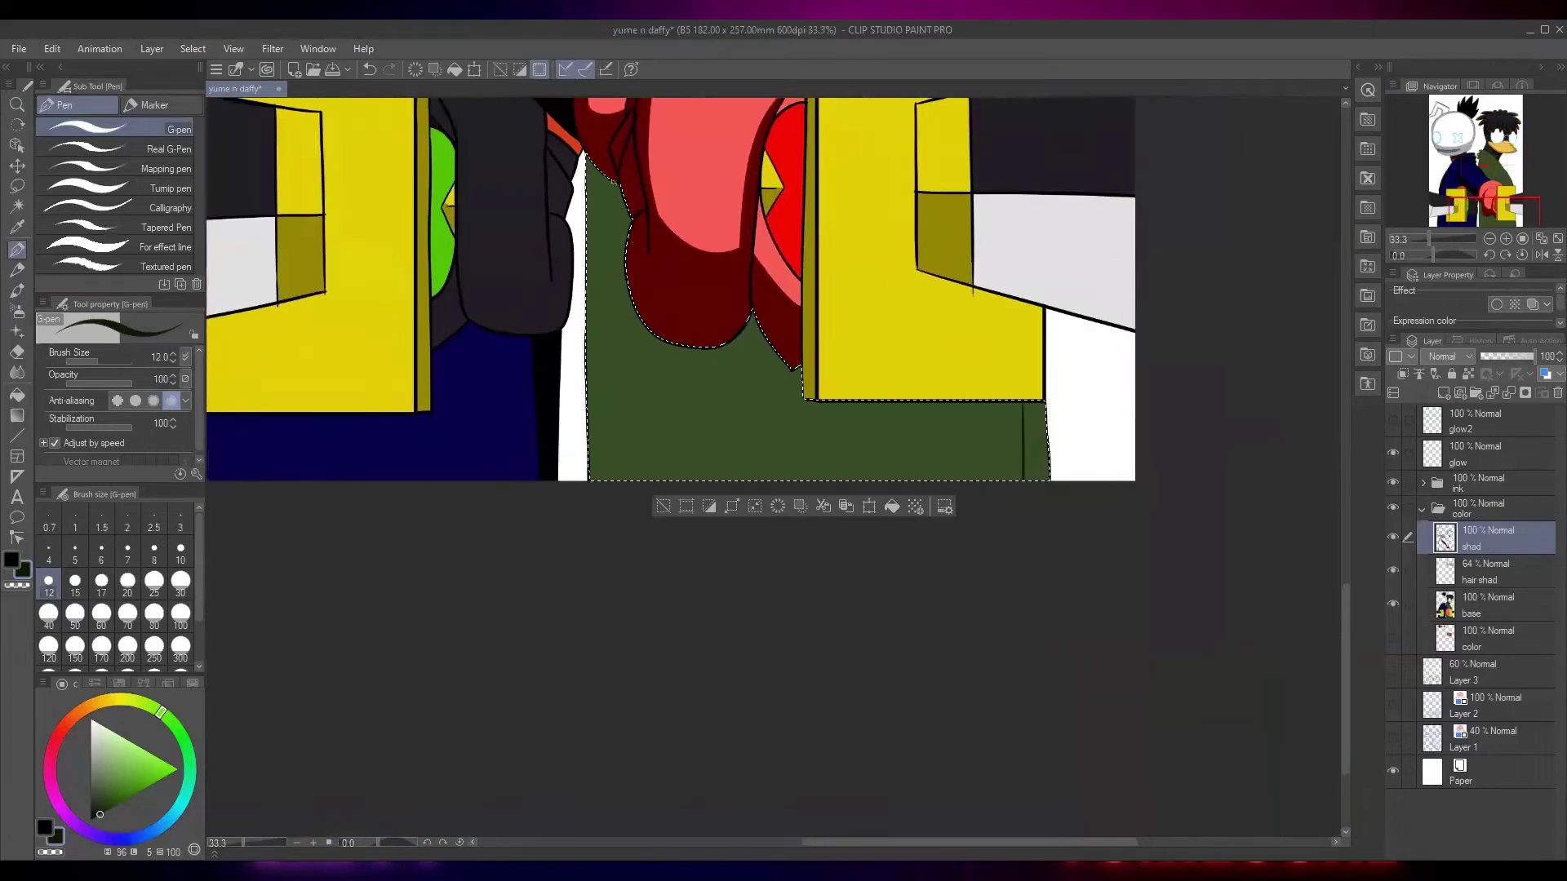
pyautogui.moveTo(607, 176)
pyautogui.mouseDown()
pyautogui.moveTo(626, 608)
pyautogui.moveTo(602, 241)
pyautogui.moveTo(605, 541)
pyautogui.mouseUp()
pyautogui.hotkey('ctrl', 'z')
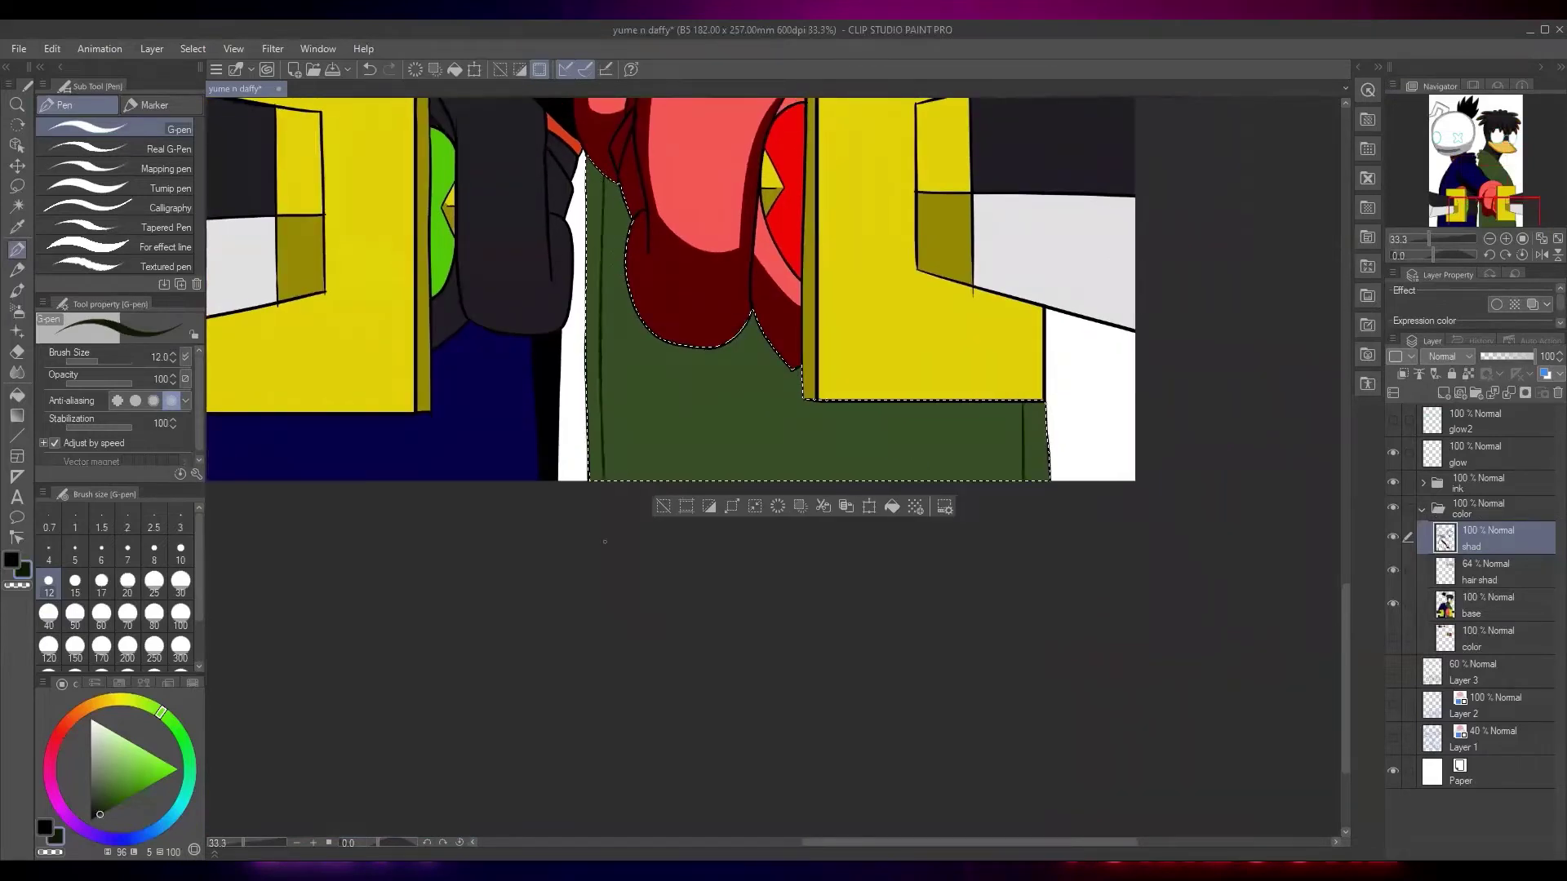
pyautogui.moveTo(641, 103); pyautogui.dragTo(662, 633)
pyautogui.moveTo(761, 203); pyautogui.dragTo(736, 452)
# Draw a shadow line inside each of the green collar folds, following the fold outlines
pyautogui.scroll(2, 736, 450)
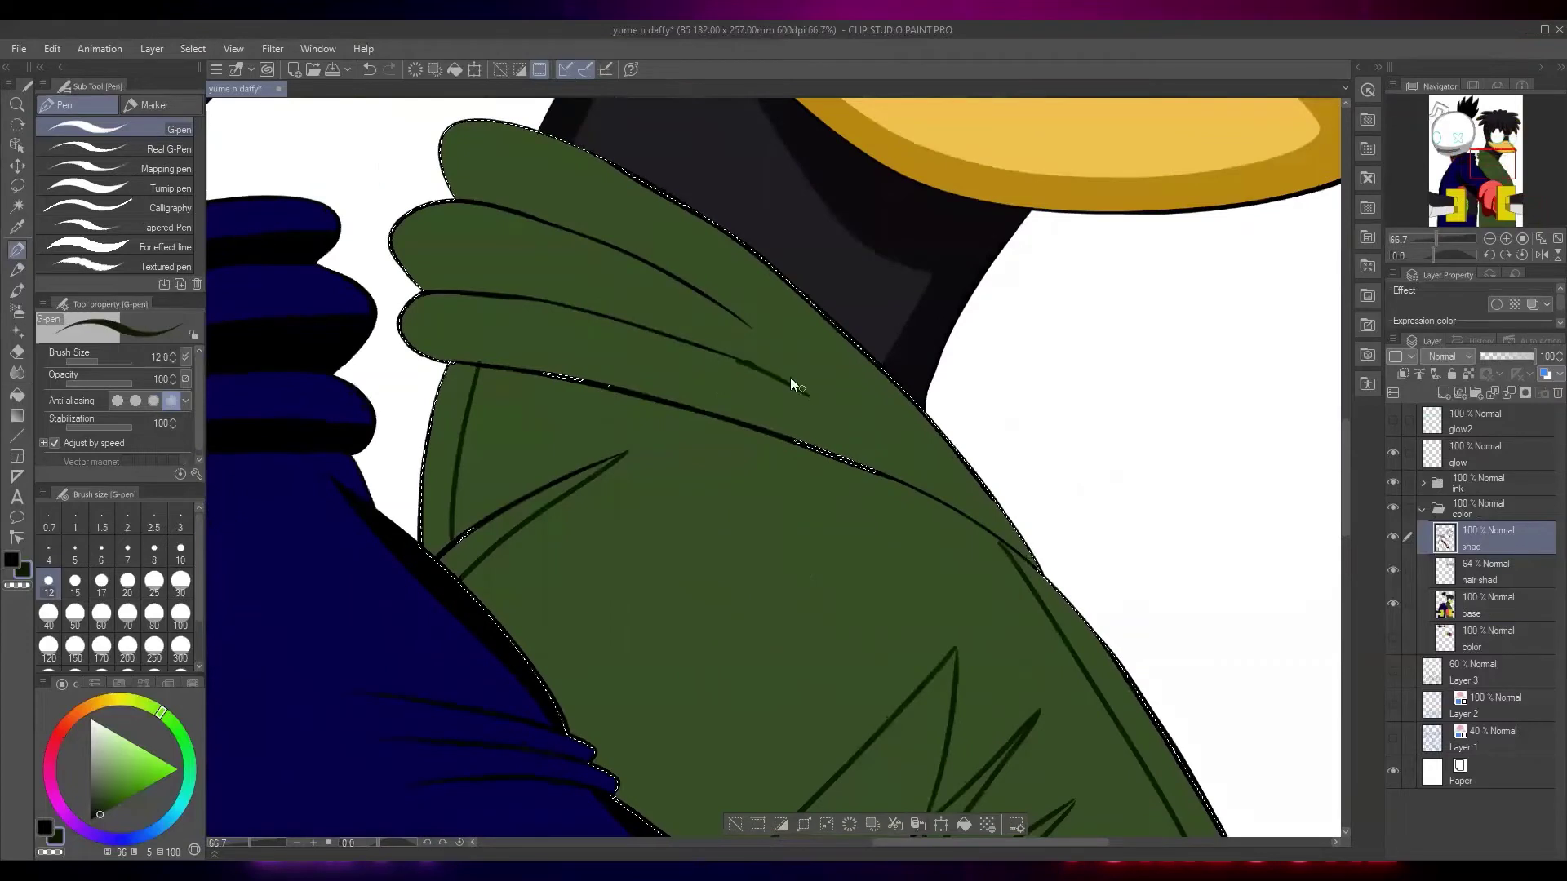
pyautogui.hotkey('ctrl', 'z')
pyautogui.moveTo(742, 358)
pyautogui.mouseDown()
pyautogui.moveTo(800, 393)
pyautogui.moveTo(658, 308)
pyautogui.moveTo(370, 245)
pyautogui.mouseUp()
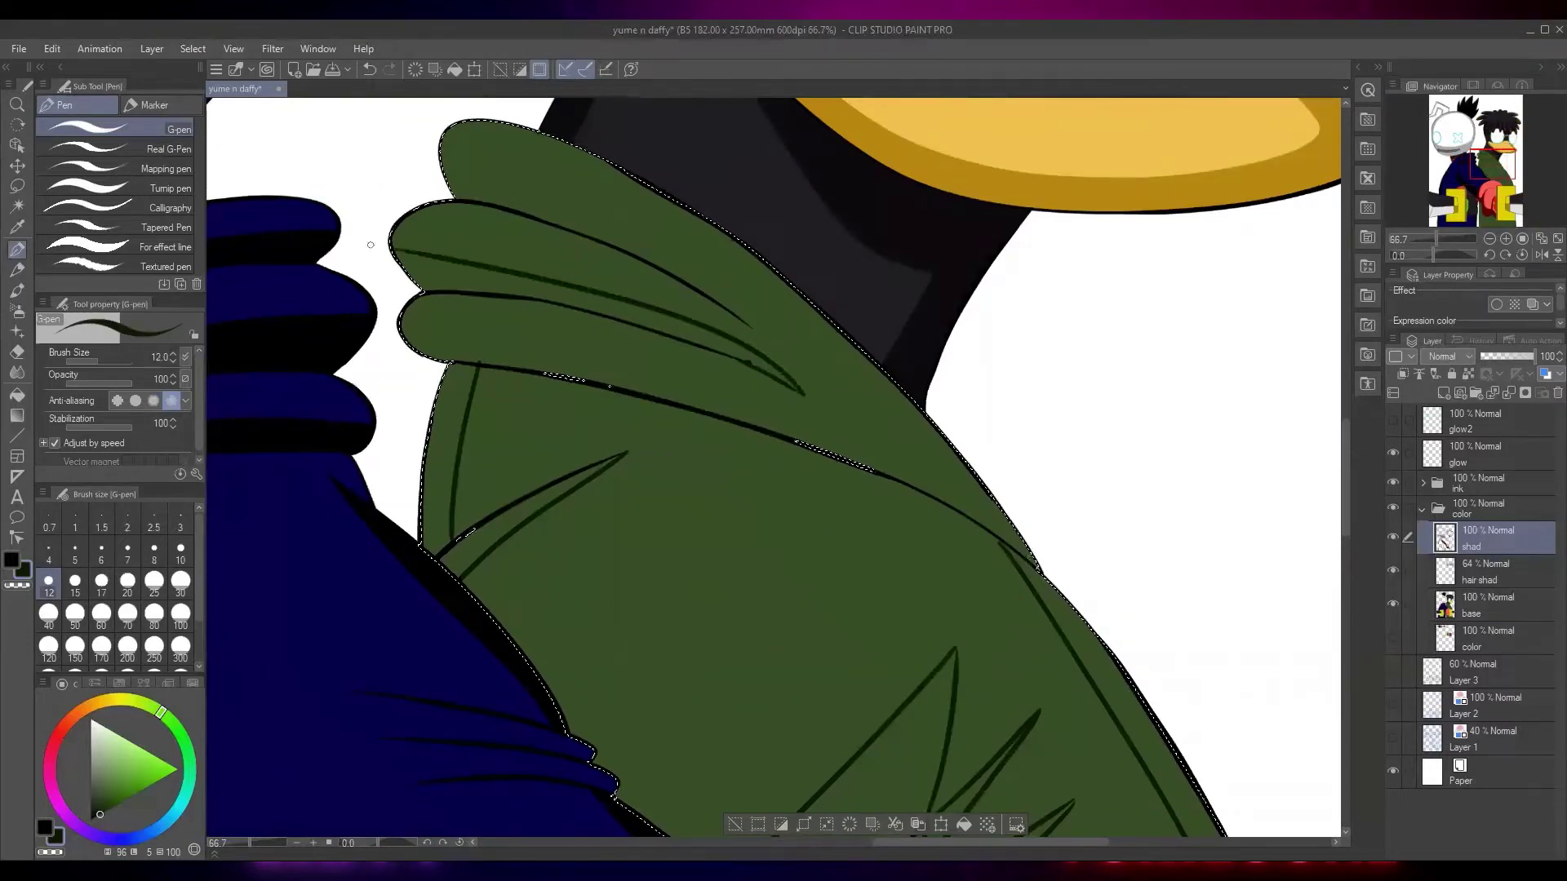
pyautogui.moveTo(741, 320)
pyautogui.mouseDown()
pyautogui.moveTo(752, 330)
pyautogui.moveTo(745, 305)
pyautogui.moveTo(496, 174)
pyautogui.mouseUp()
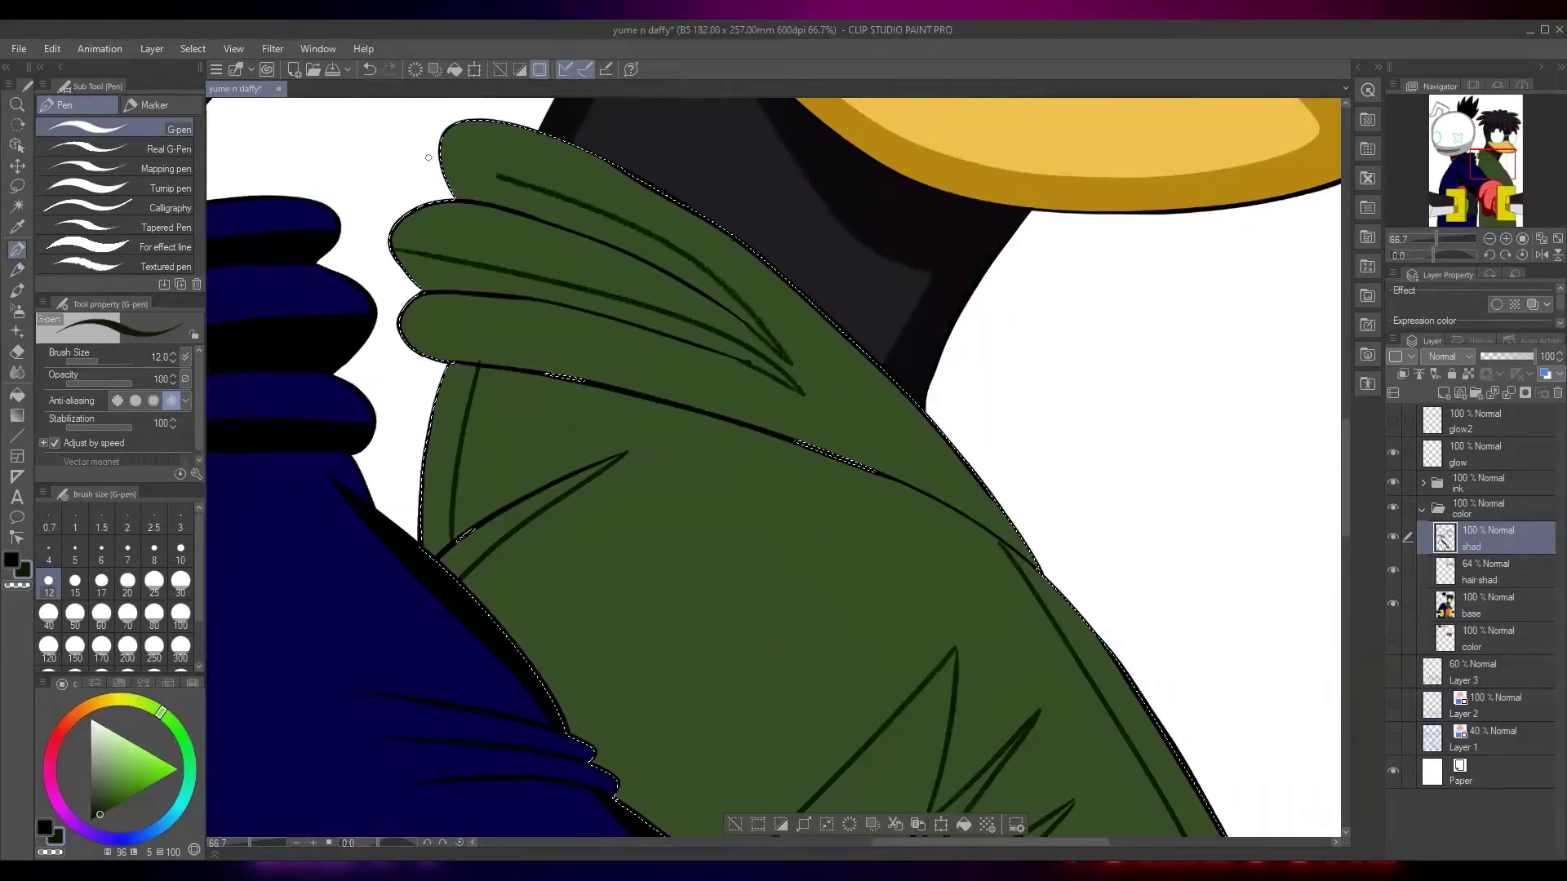
pyautogui.moveTo(396, 326)
pyautogui.mouseDown()
pyautogui.moveTo(686, 380)
pyautogui.moveTo(793, 419)
pyautogui.moveTo(901, 490)
pyautogui.mouseUp()
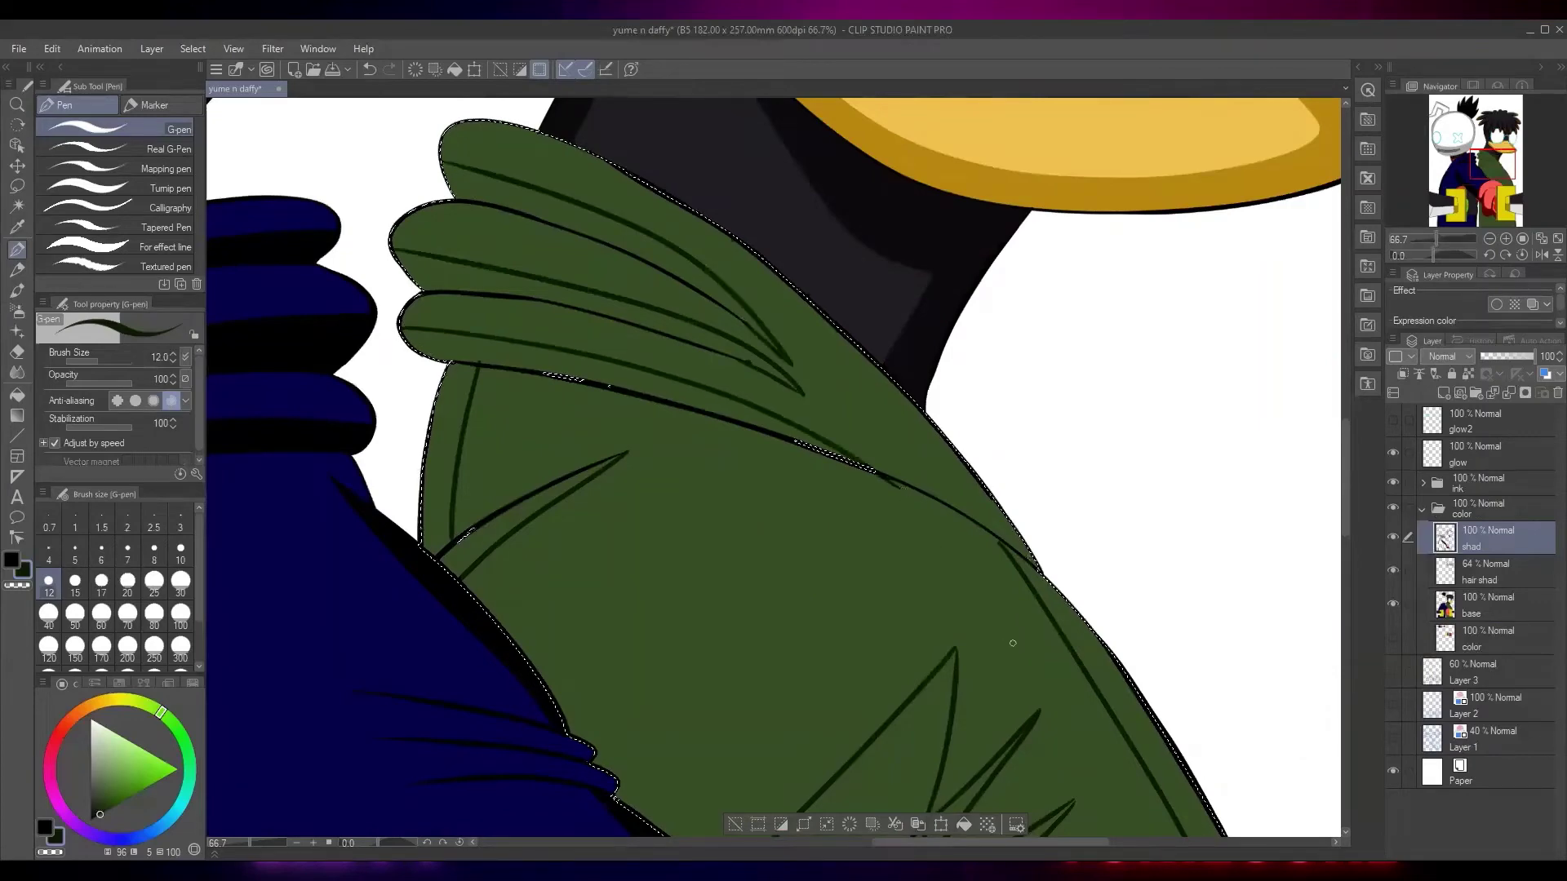
# Clear the selection and remove the stray stroke end below the collar seam with a lasso selection
pyautogui.scroll(-1, 1012, 643)
pyautogui.moveTo(1007, 600); pyautogui.dragTo(1009, 524)
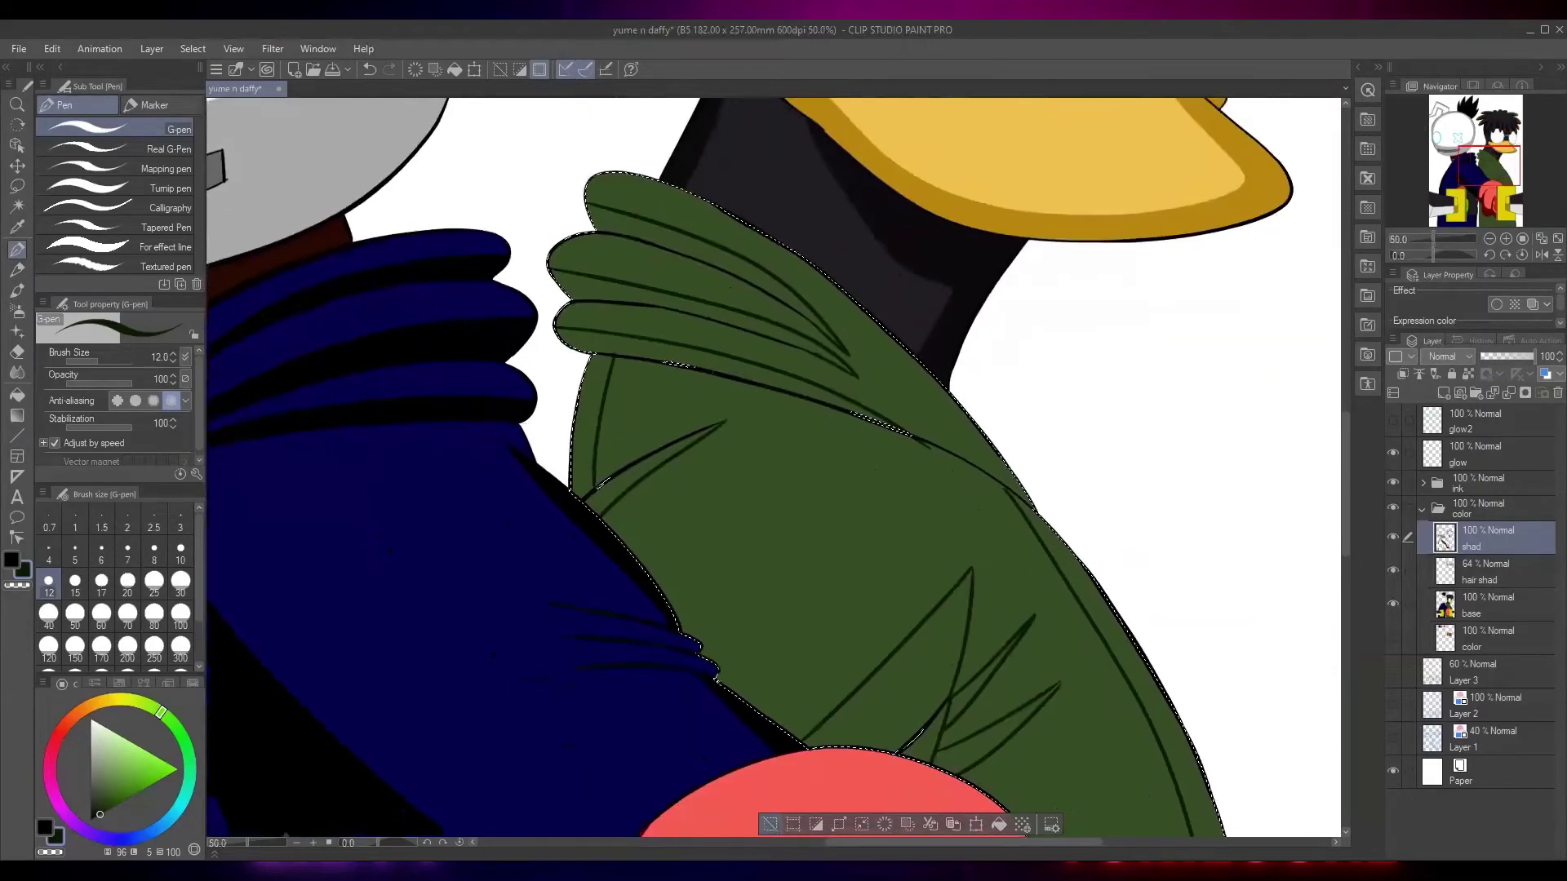
pyautogui.hotkey('ctrl', 'd')
pyautogui.press('m')
pyautogui.scroll(3, 938, 440)
pyautogui.moveTo(919, 447); pyautogui.dragTo(992, 522)
pyautogui.scroll(-3, 1001, 448)
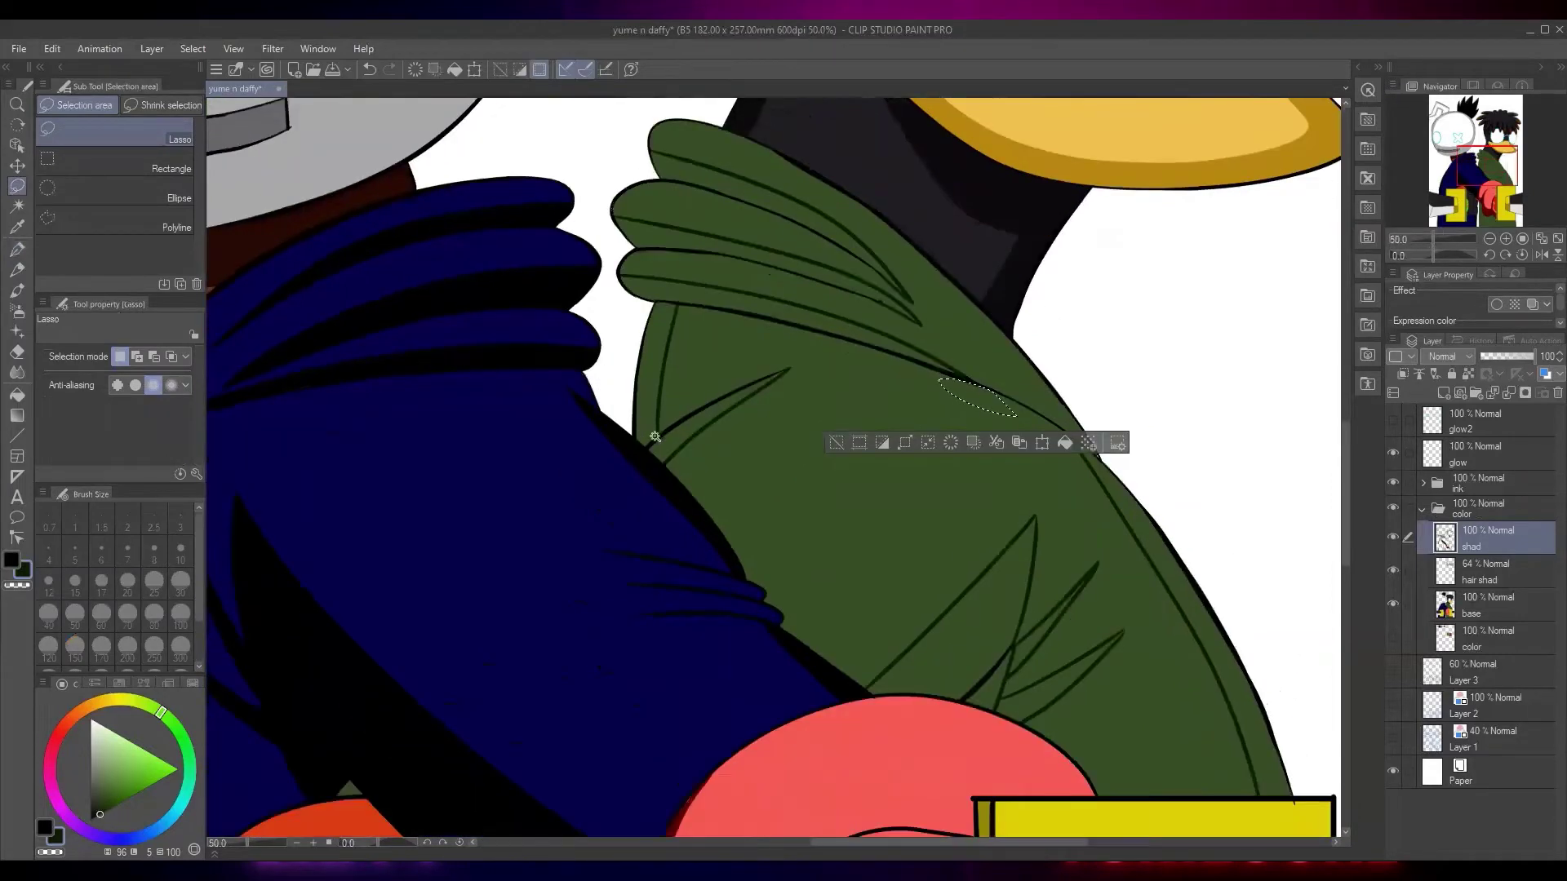
pyautogui.press('w')
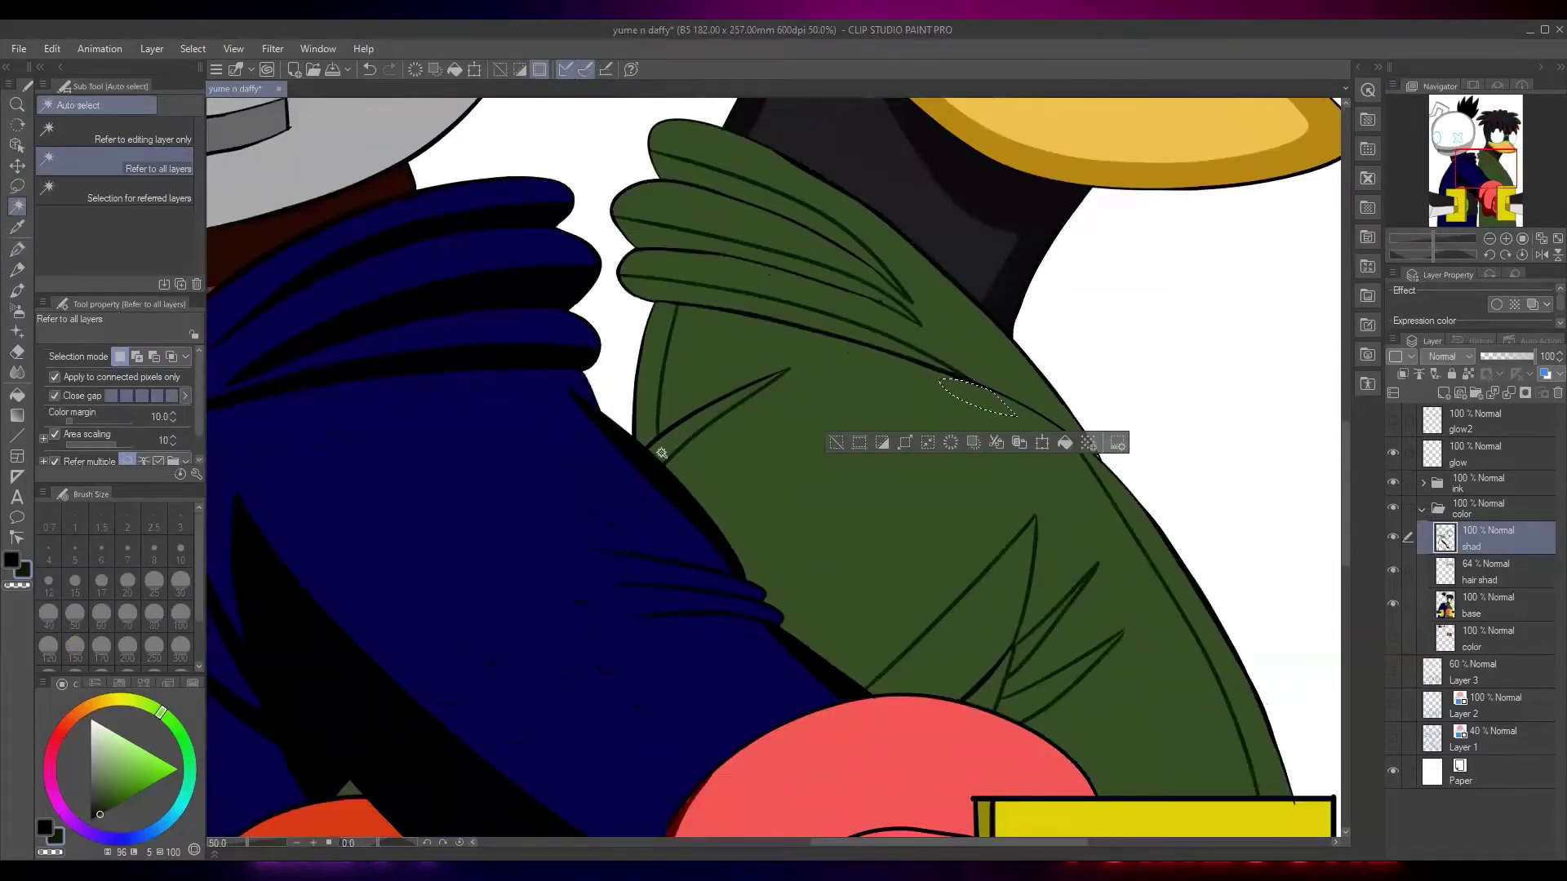
pyautogui.hotkey('ctrl', 'd')
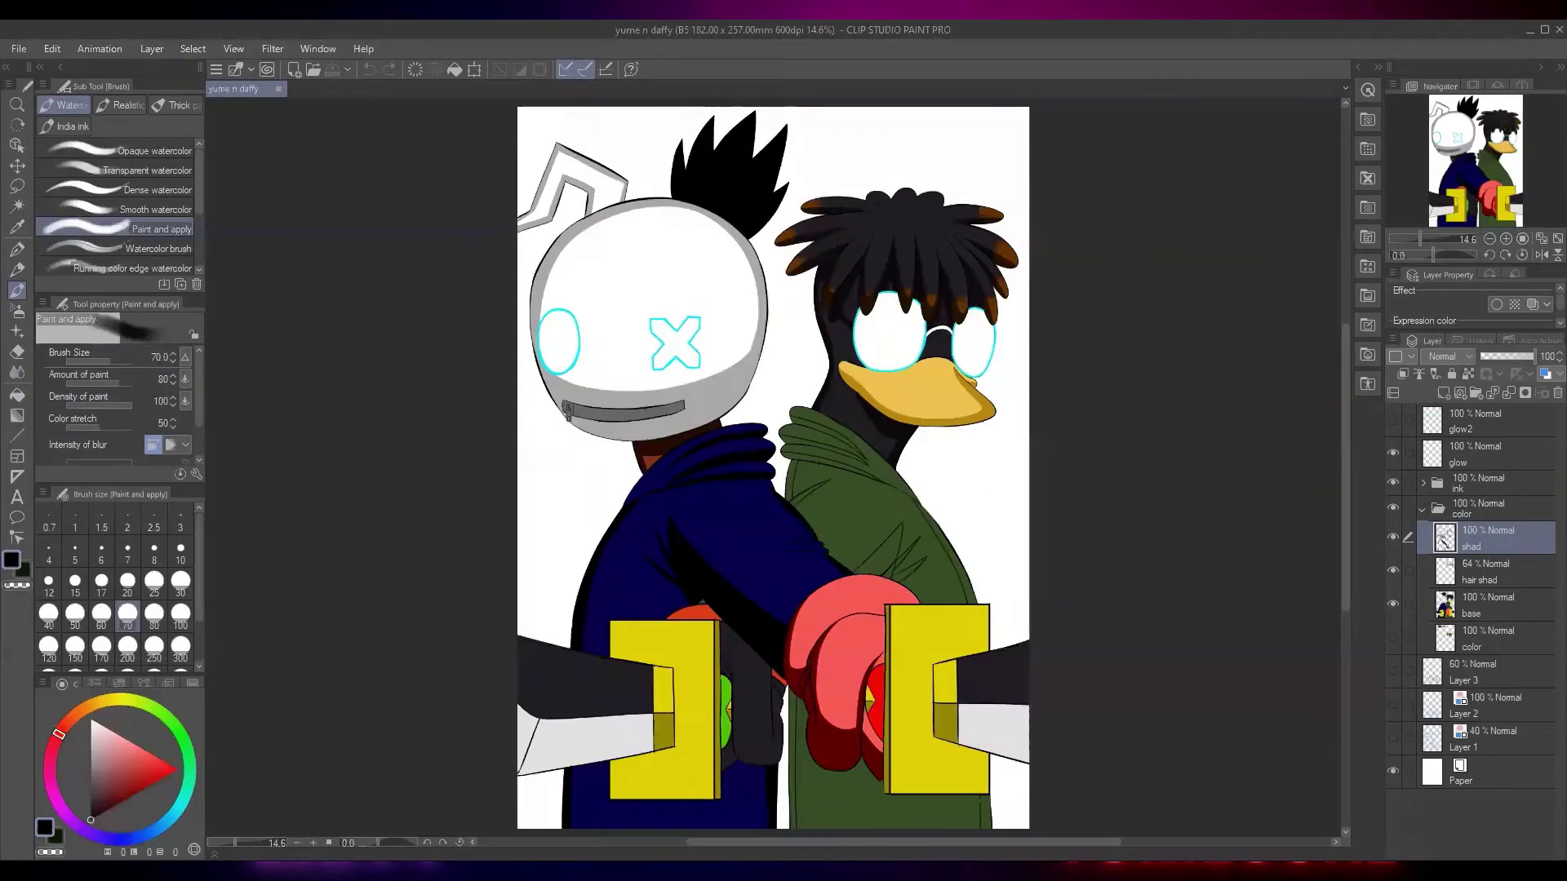
# Expand the ink folder, show its extra layer and make that layer active
pyautogui.click(1420, 483)
pyautogui.click(1392, 511)
pyautogui.scroll(2, 989, 712)
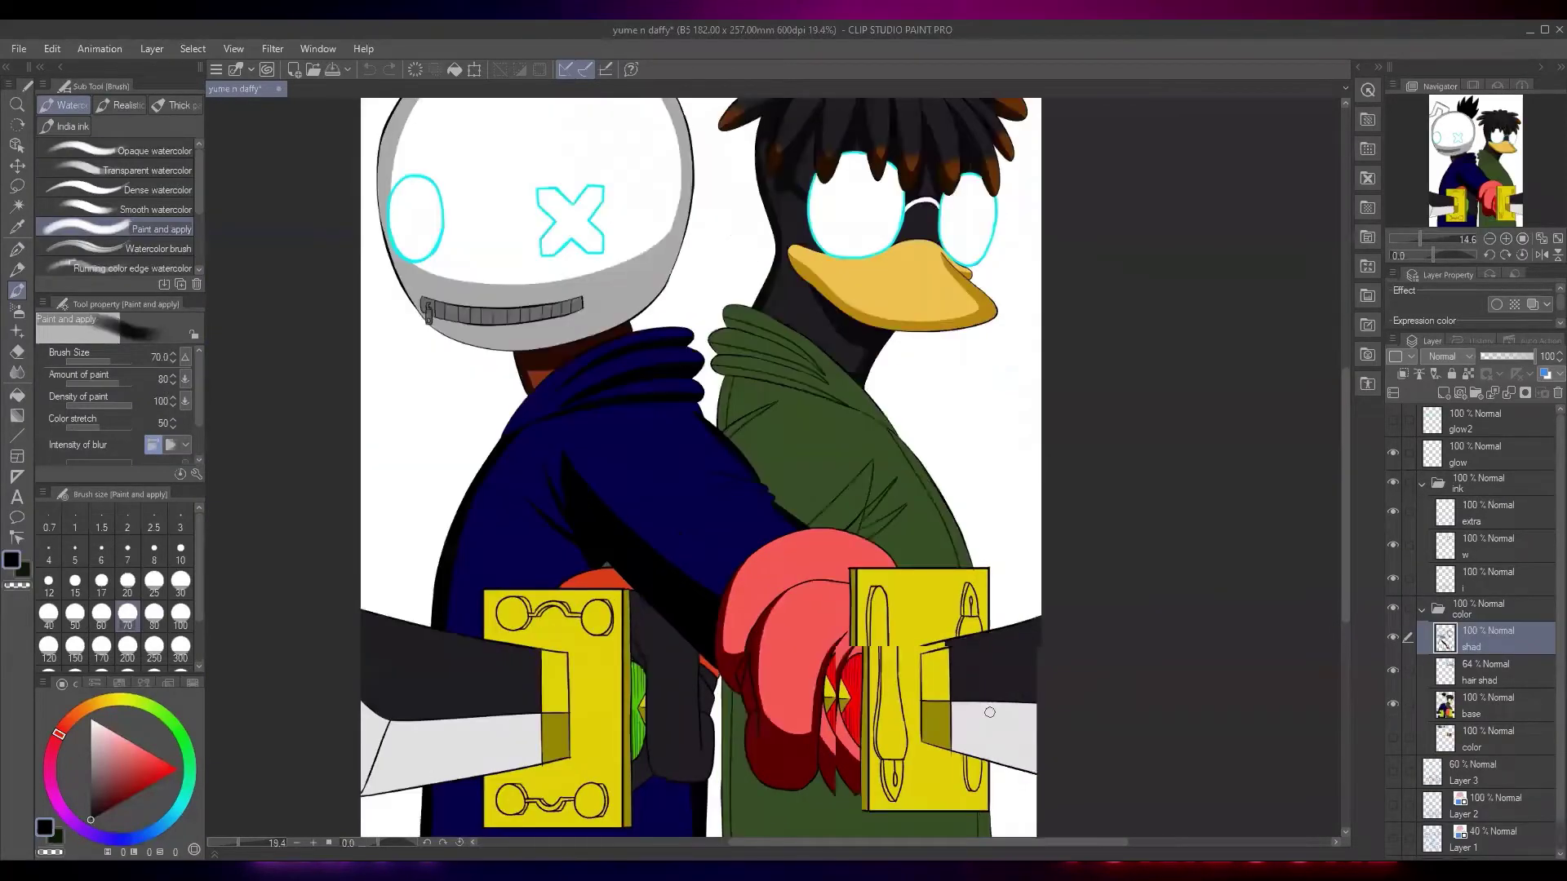
pyautogui.press('m')
pyautogui.scroll(8, 988, 712)
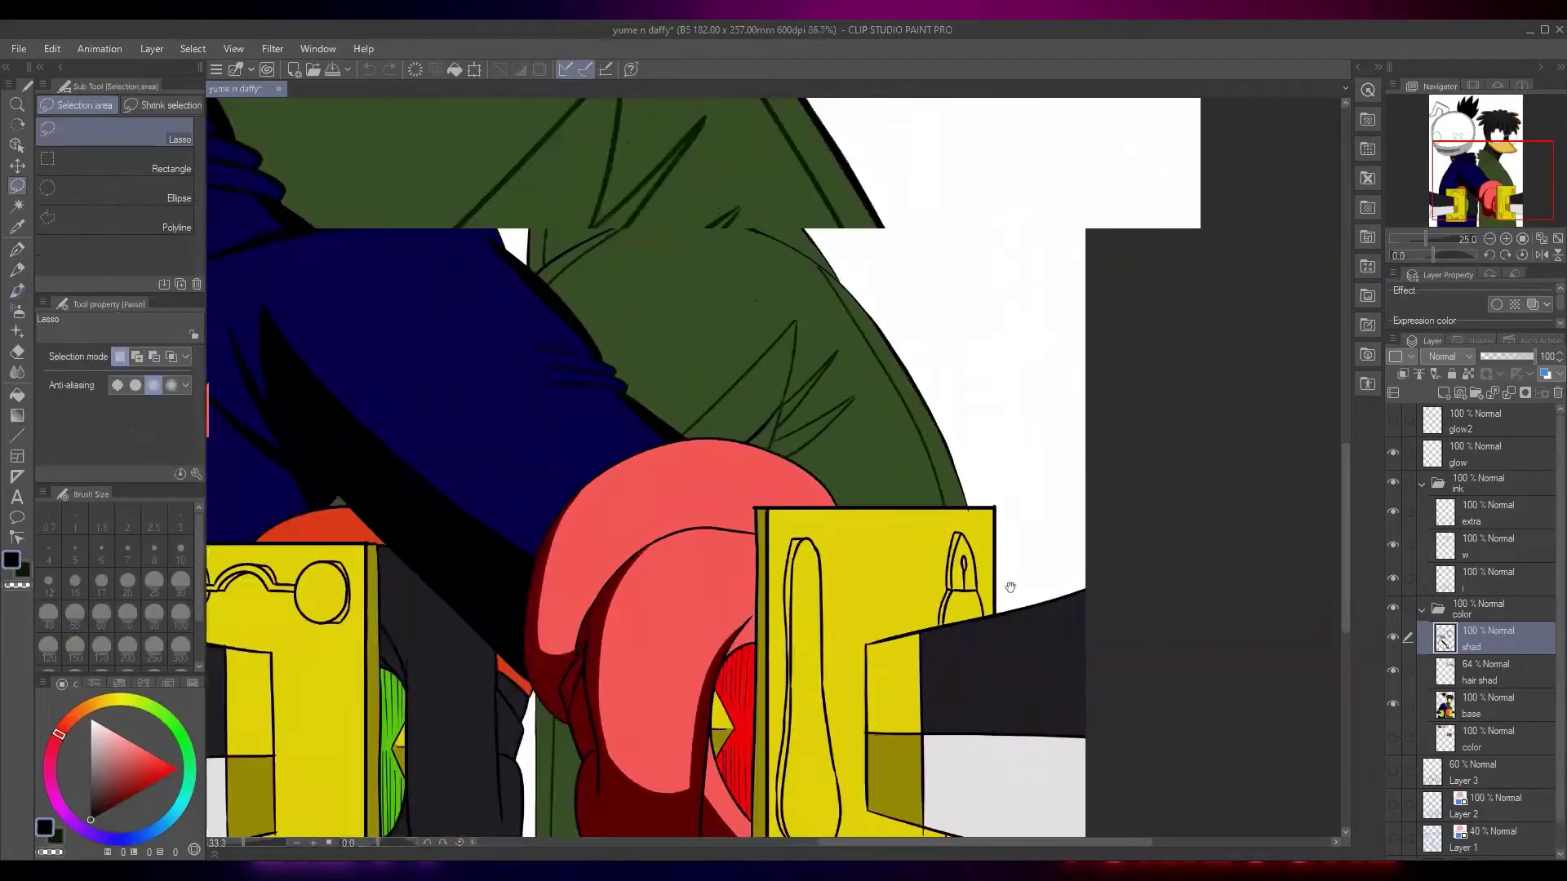
pyautogui.click(1494, 514)
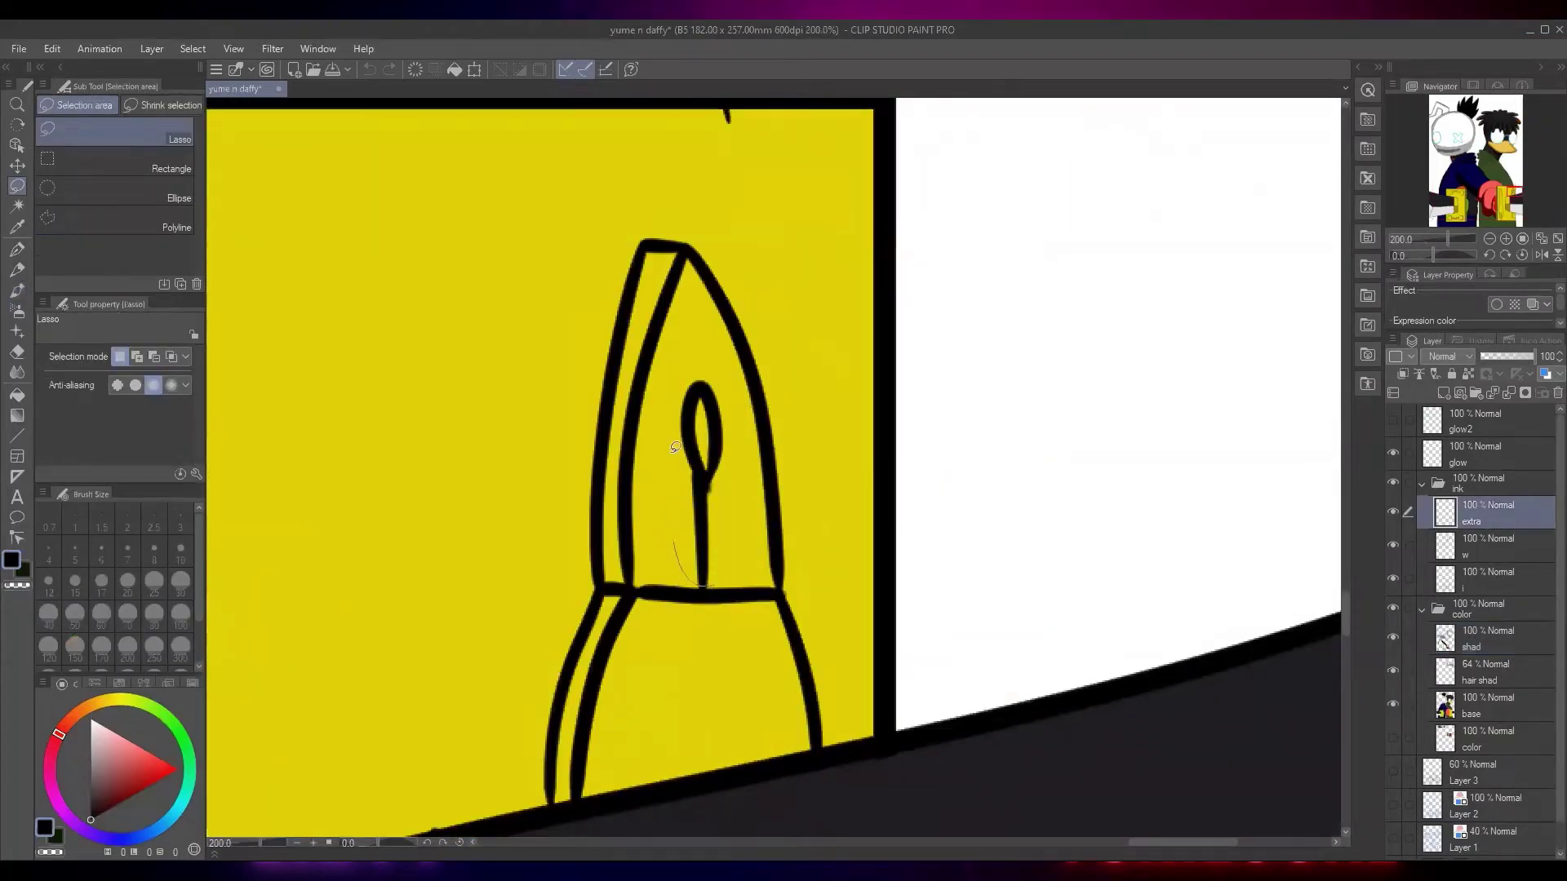
# Replace the hole and slit in the upper nib-shaped ornament on the duck-side yellow plate with a slit running from the tip to an oval hole
pyautogui.moveTo(675, 447)
pyautogui.mouseDown()
pyautogui.moveTo(736, 422)
pyautogui.moveTo(708, 584)
pyautogui.mouseUp()
pyautogui.press('Delete')
pyautogui.hotkey('ctrl', 'd')
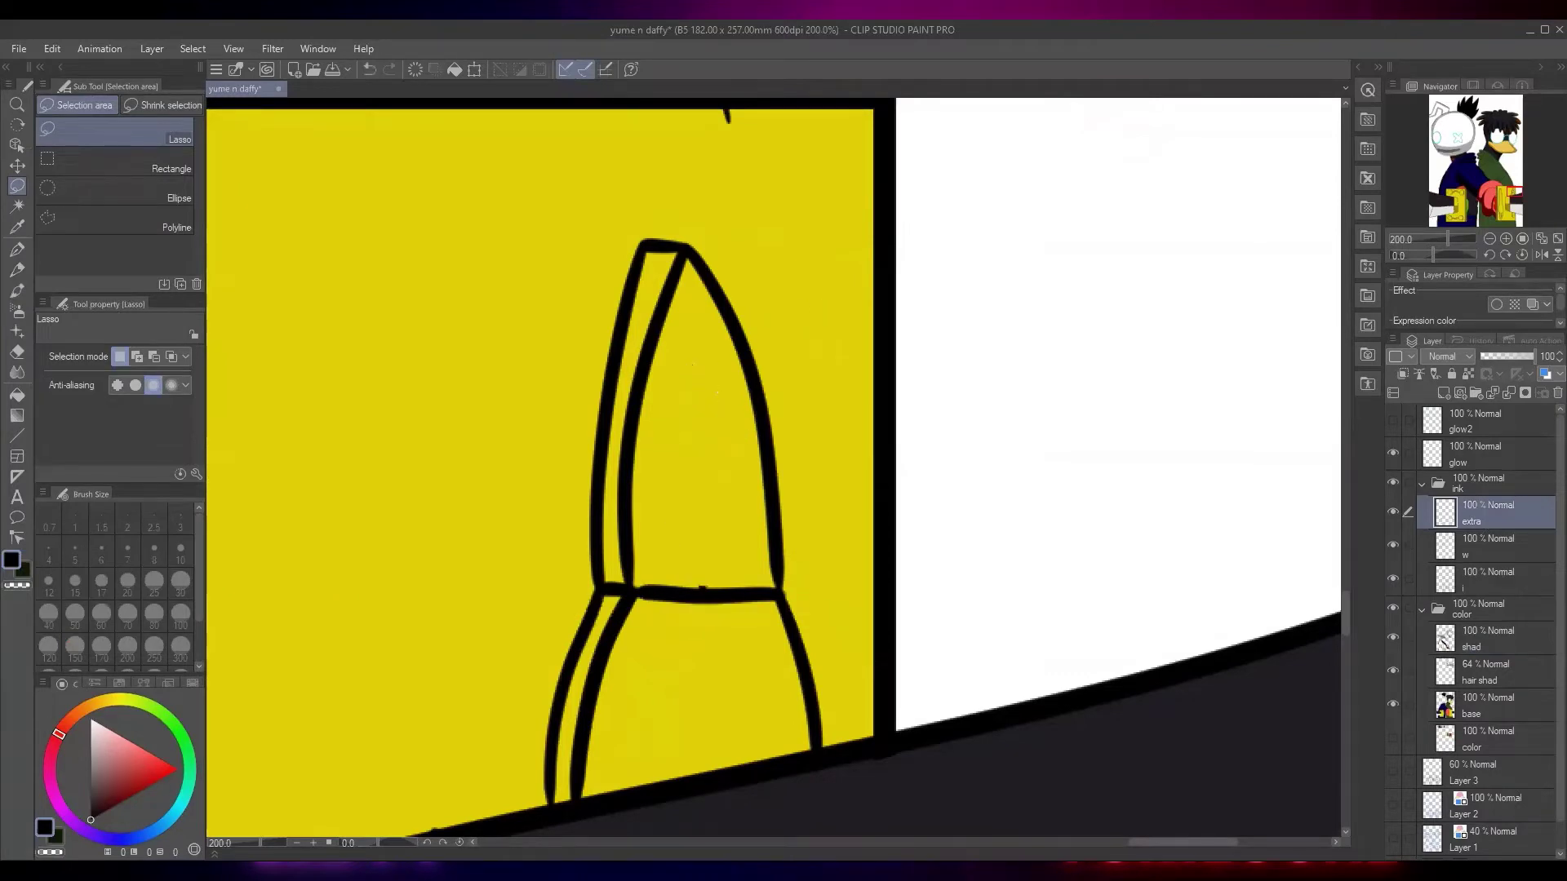
pyautogui.press('p')
pyautogui.moveTo(685, 254)
pyautogui.mouseDown()
pyautogui.moveTo(691, 407)
pyautogui.moveTo(674, 445)
pyautogui.moveTo(718, 514)
pyautogui.moveTo(719, 447)
pyautogui.mouseUp()
pyautogui.scroll(-4, 725, 451)
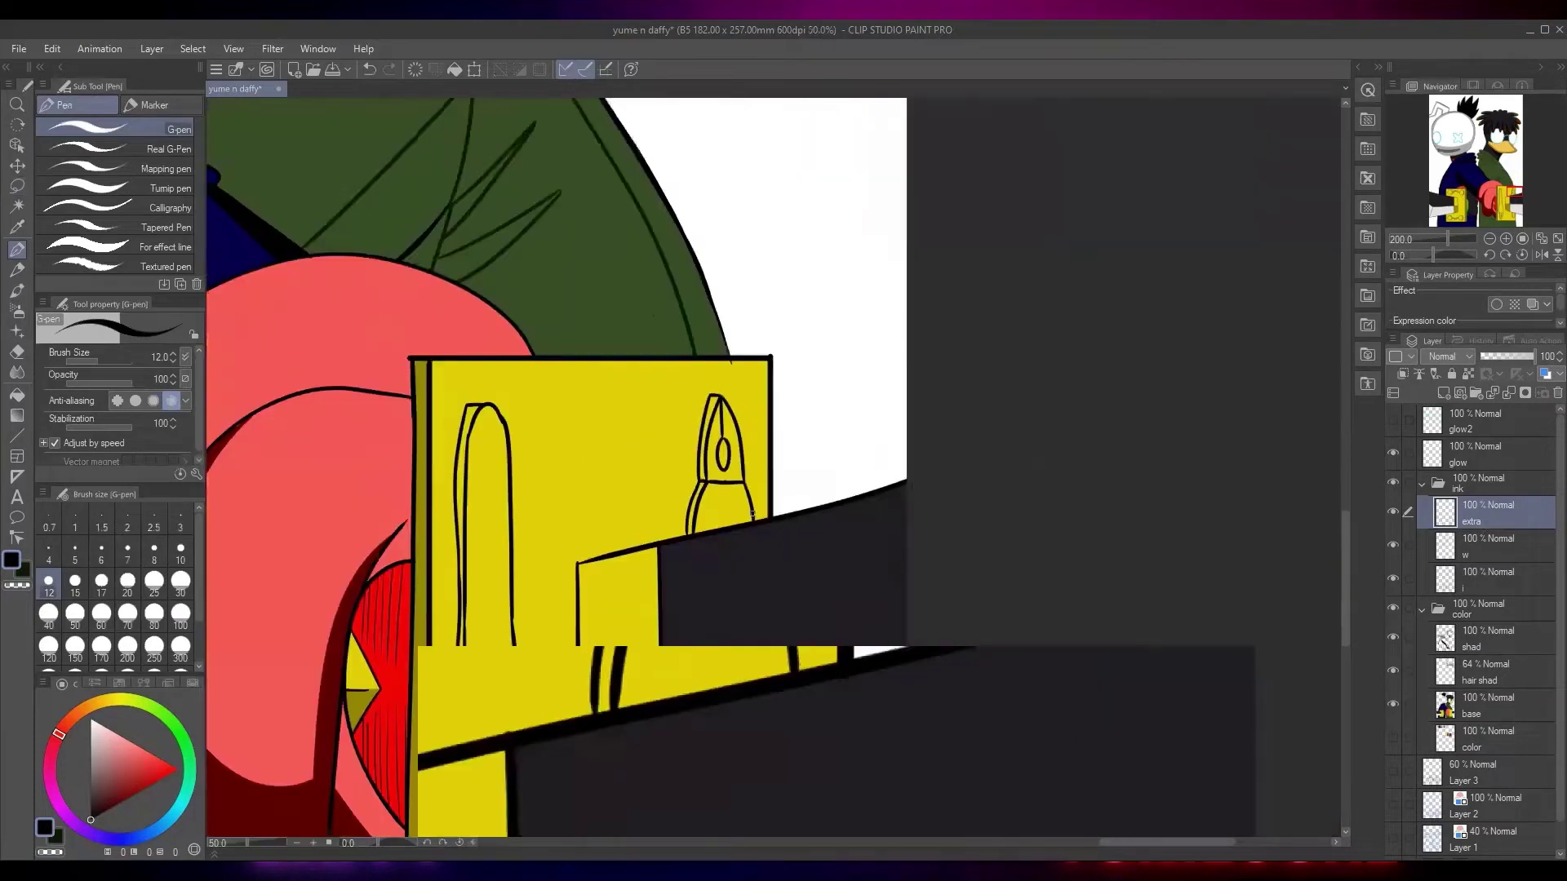
# Draw a slit from the oval hole to the tip of the lower nib-shaped ornament on the same plate
pyautogui.moveTo(604, 710); pyautogui.dragTo(803, 196)
pyautogui.scroll(4, 704, 459)
pyautogui.moveTo(690, 428)
pyautogui.mouseDown()
pyautogui.moveTo(687, 555)
pyautogui.moveTo(694, 586)
pyautogui.moveTo(691, 488)
pyautogui.moveTo(705, 578)
pyautogui.mouseUp()
pyautogui.hotkey('ctrl', 'z')
pyautogui.scroll(3, 704, 577)
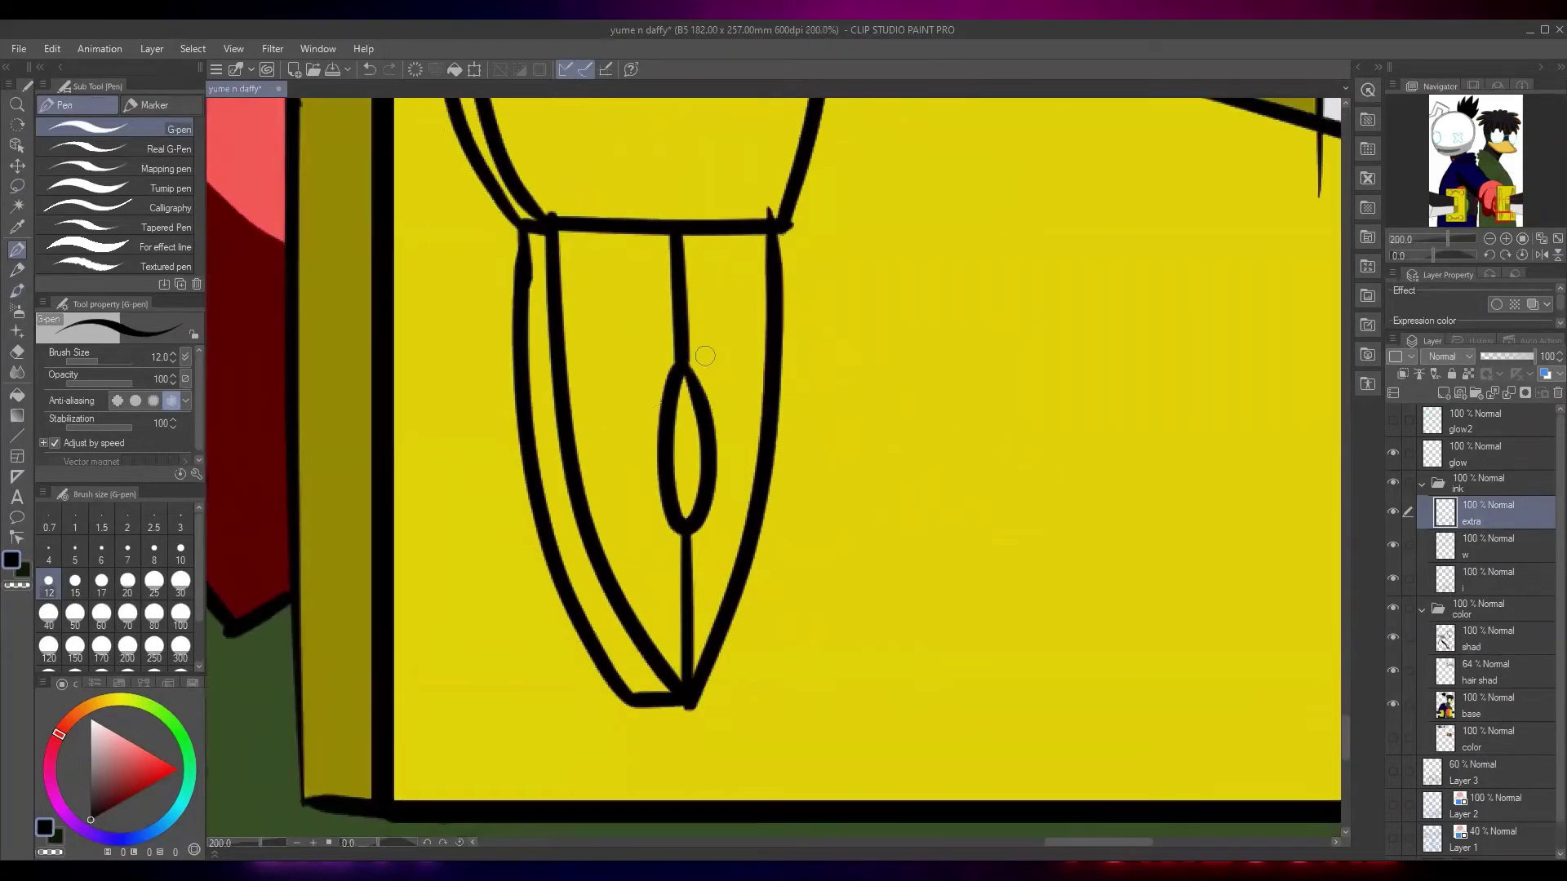
# Lasso and delete the line between the crossbar and the oval hole in the lower nib-shaped ornament
pyautogui.press('m')
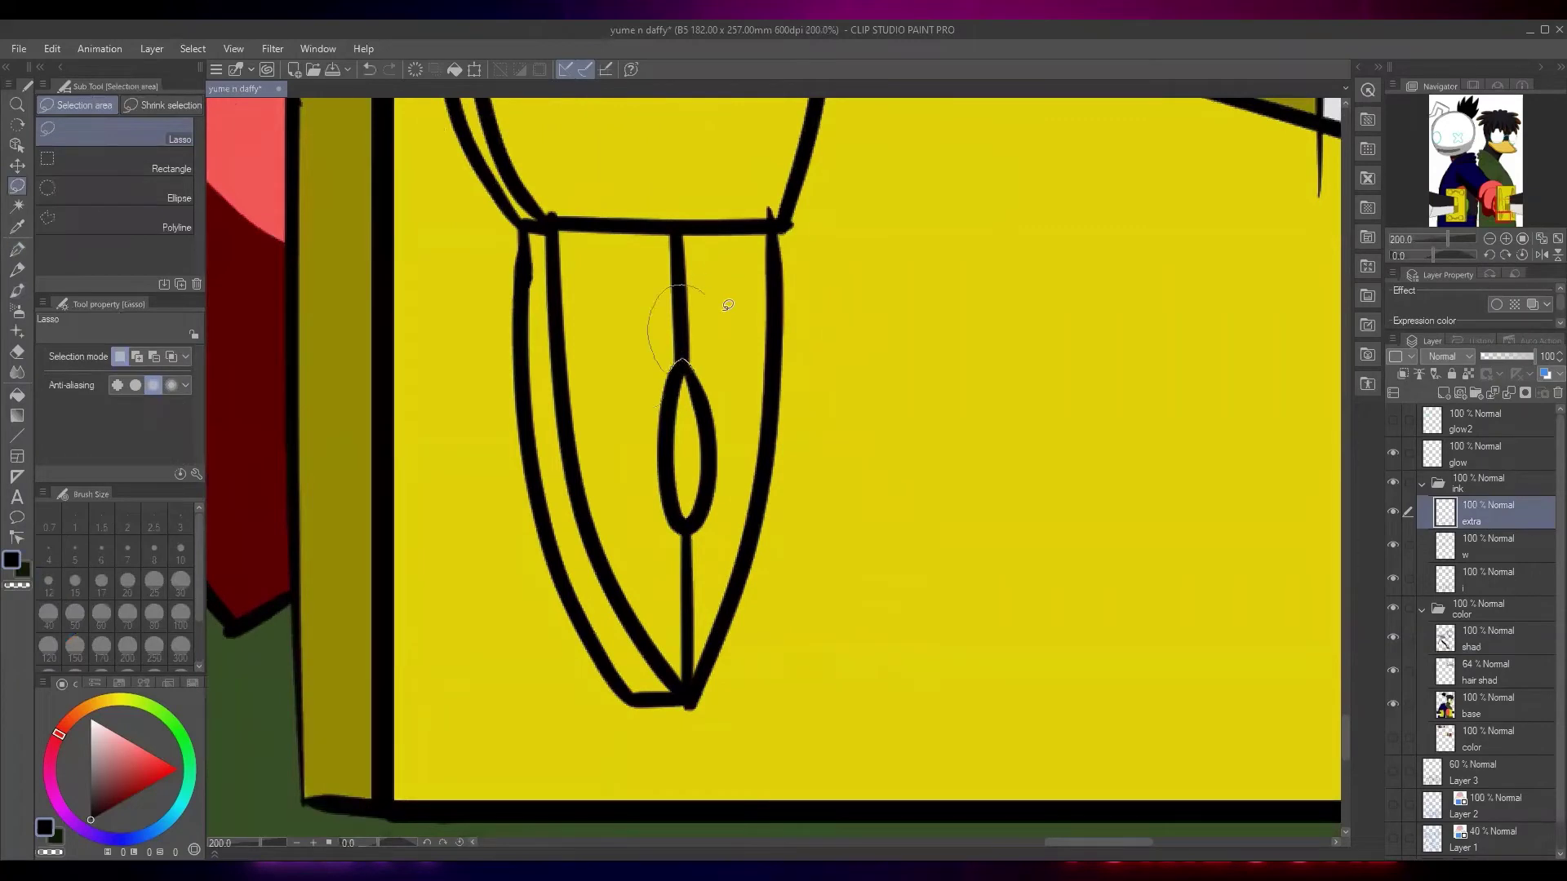
pyautogui.moveTo(727, 306); pyautogui.dragTo(694, 365)
pyautogui.press('Delete')
pyautogui.moveTo(689, 231)
pyautogui.mouseDown()
pyautogui.moveTo(637, 256)
pyautogui.moveTo(735, 266)
pyautogui.moveTo(757, 218)
pyautogui.mouseUp()
pyautogui.press('Delete')
pyautogui.press('Delete')
pyautogui.click(913, 155)
# Redraw the lower ornament's crossbar with the G-pen and save the illustration
pyautogui.scroll(-4, 937, 224)
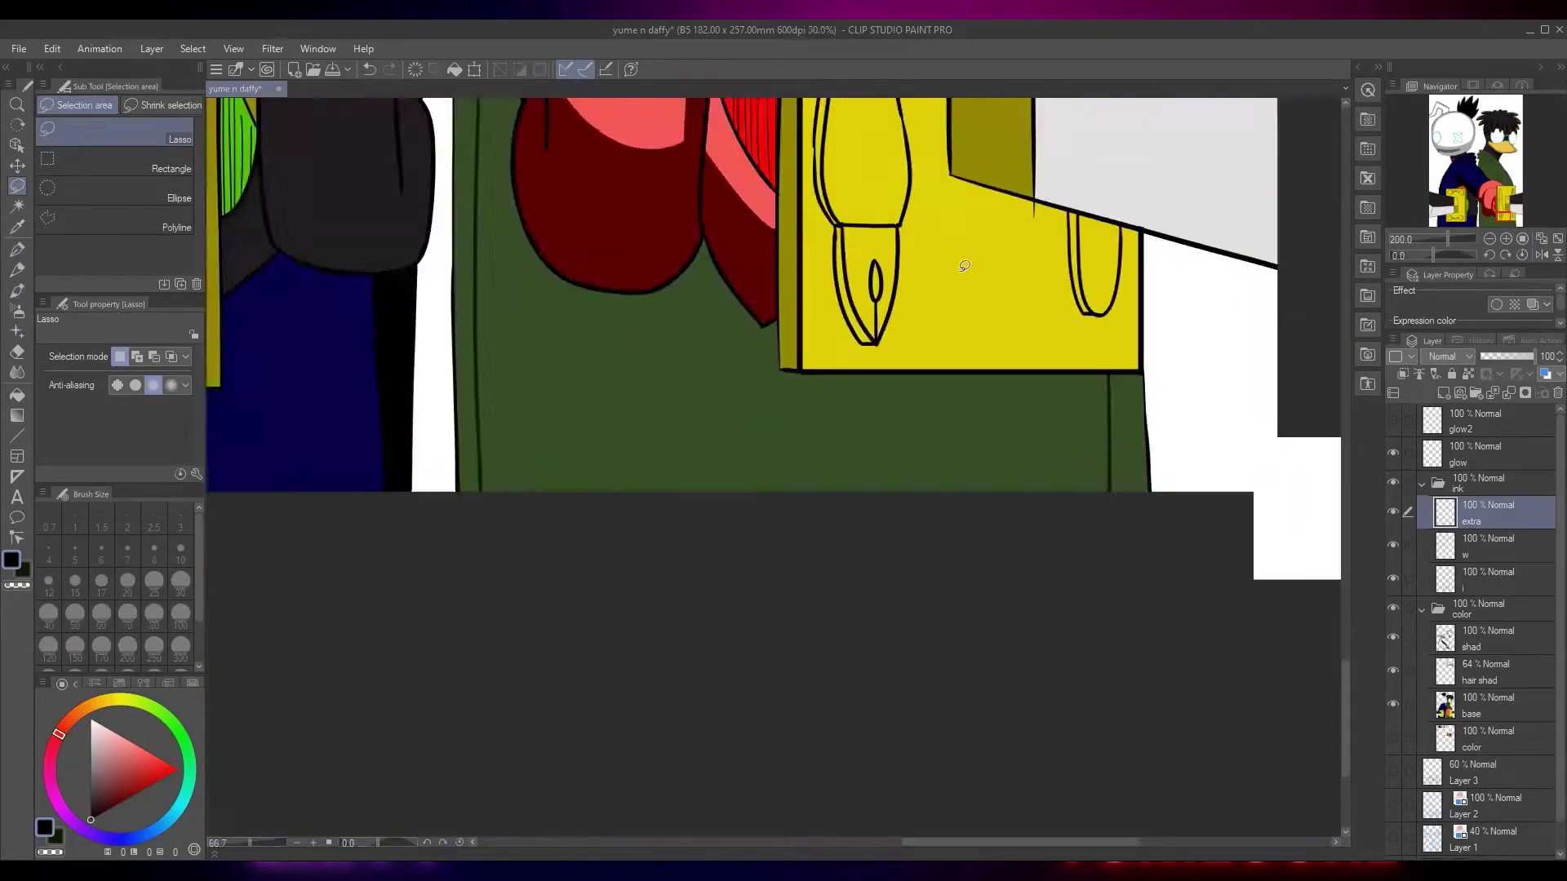
pyautogui.scroll(4, 964, 266)
pyautogui.press('p')
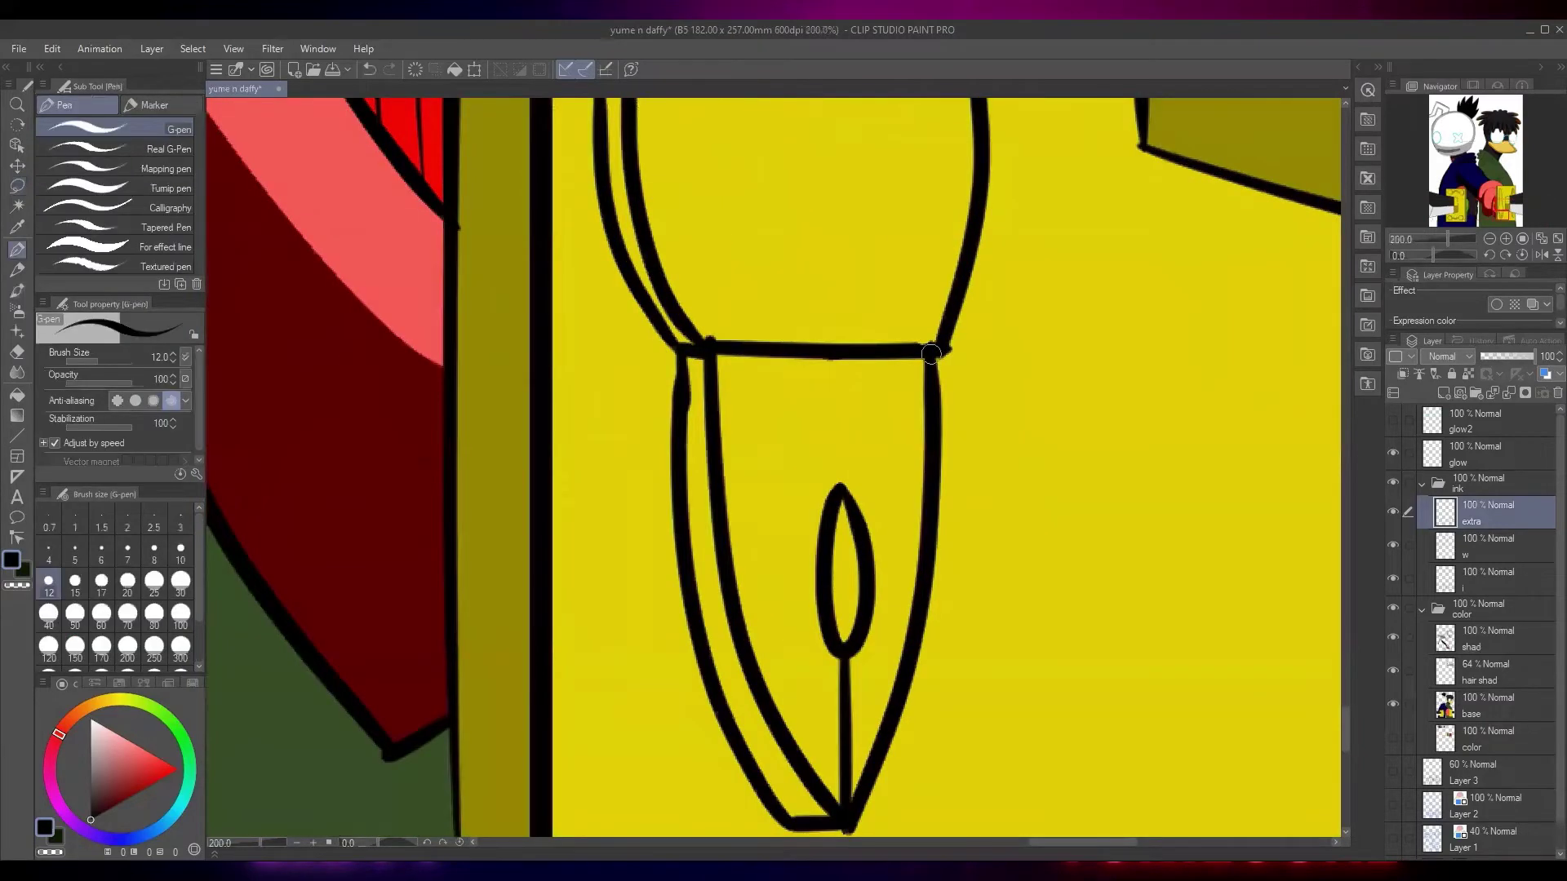
pyautogui.moveTo(952, 346); pyautogui.dragTo(700, 346)
pyautogui.scroll(-3, 1059, 465)
pyautogui.scroll(-5, 1059, 465)
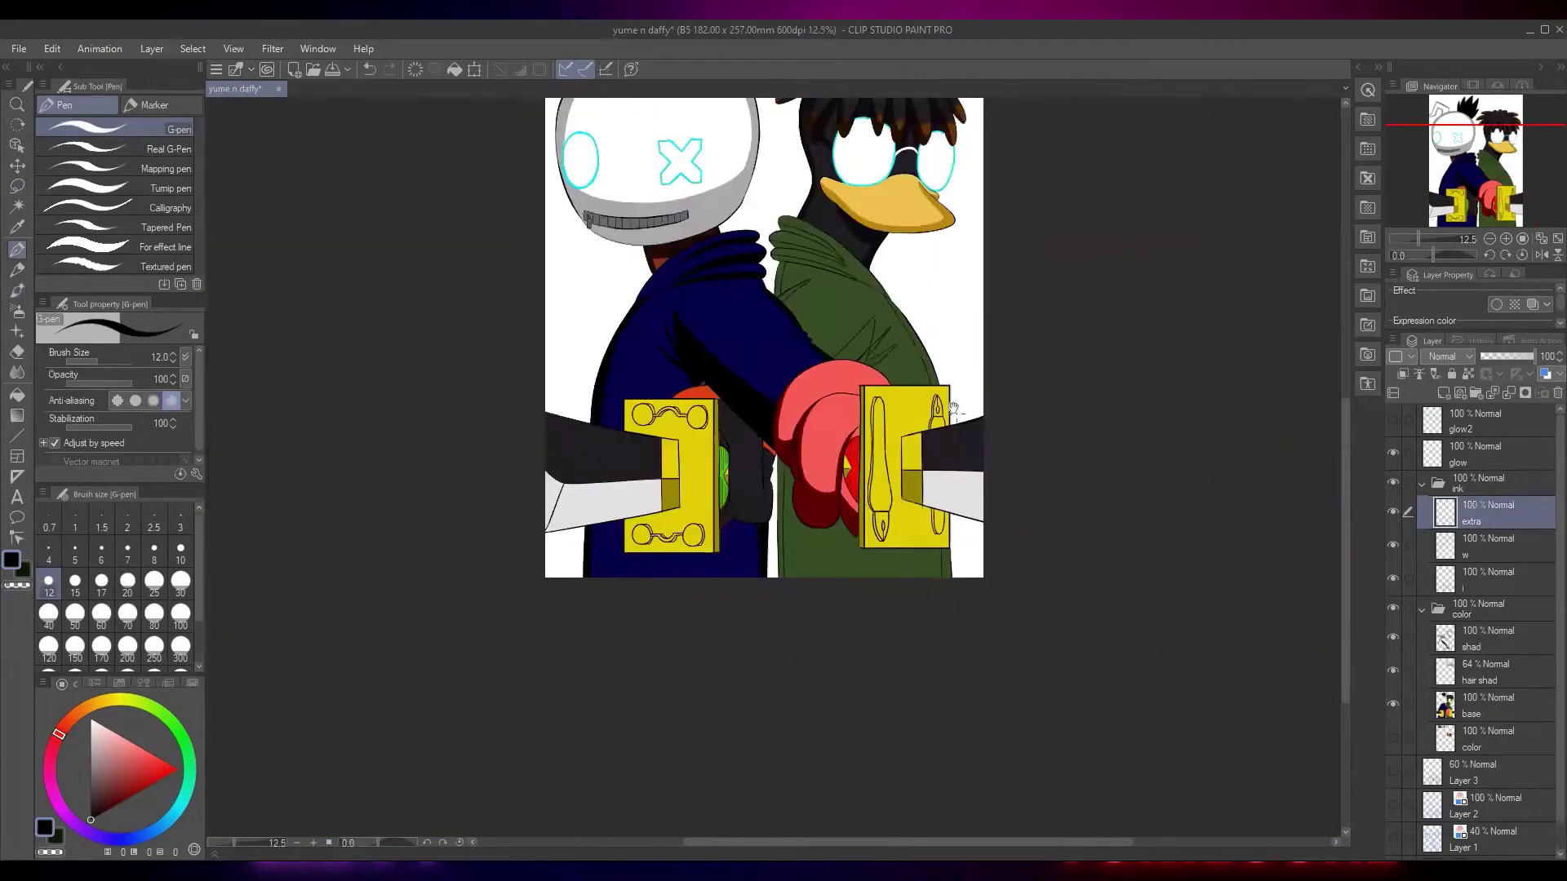
pyautogui.moveTo(938, 449); pyautogui.dragTo(865, 527)
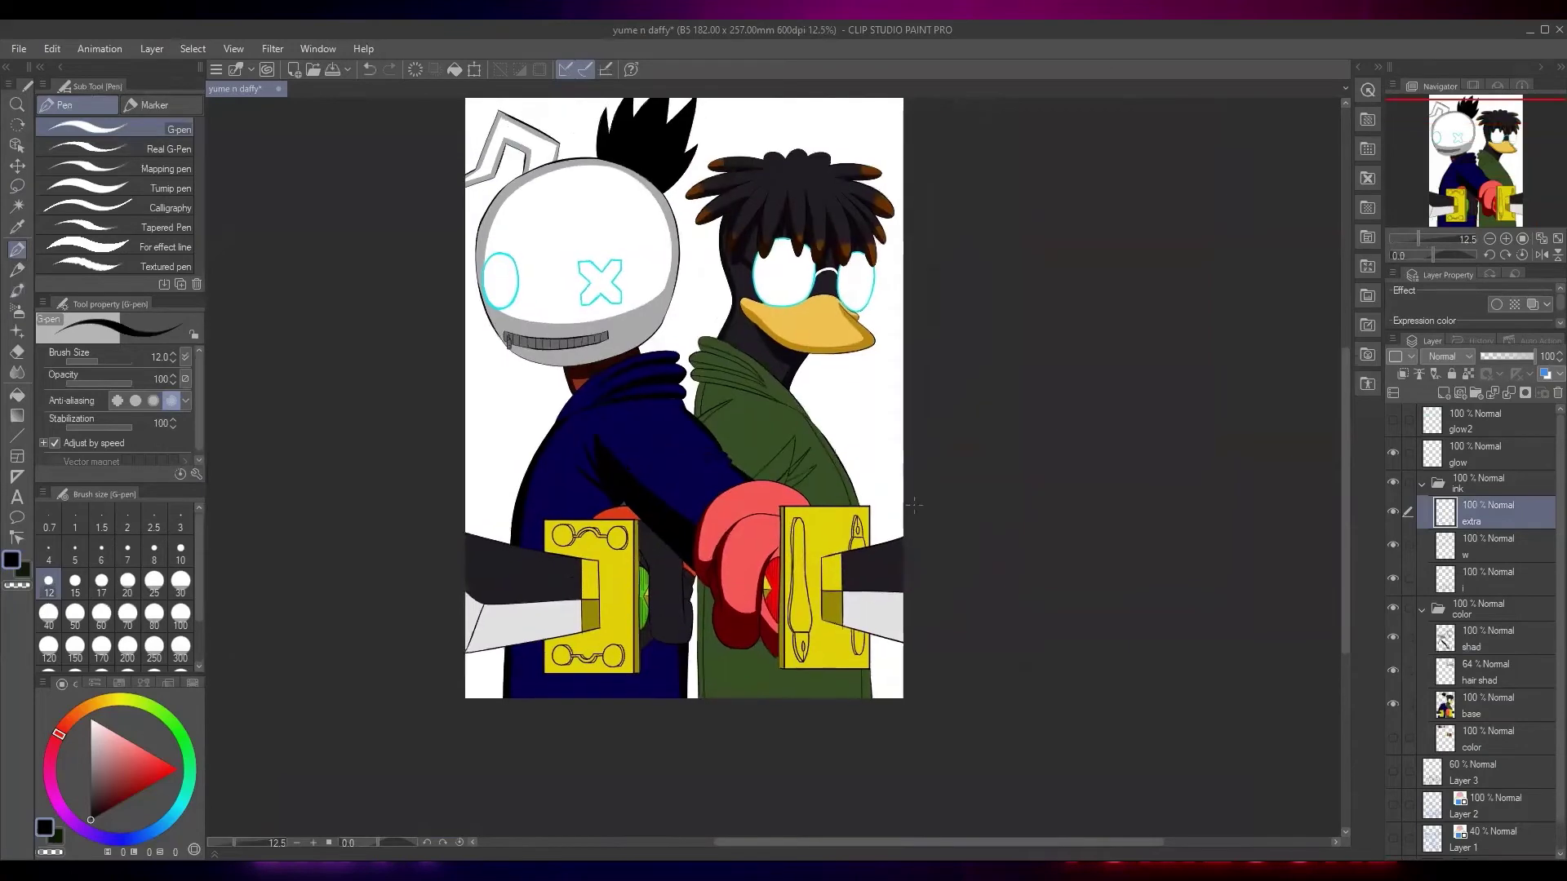
pyautogui.hotkey('ctrl', 's')
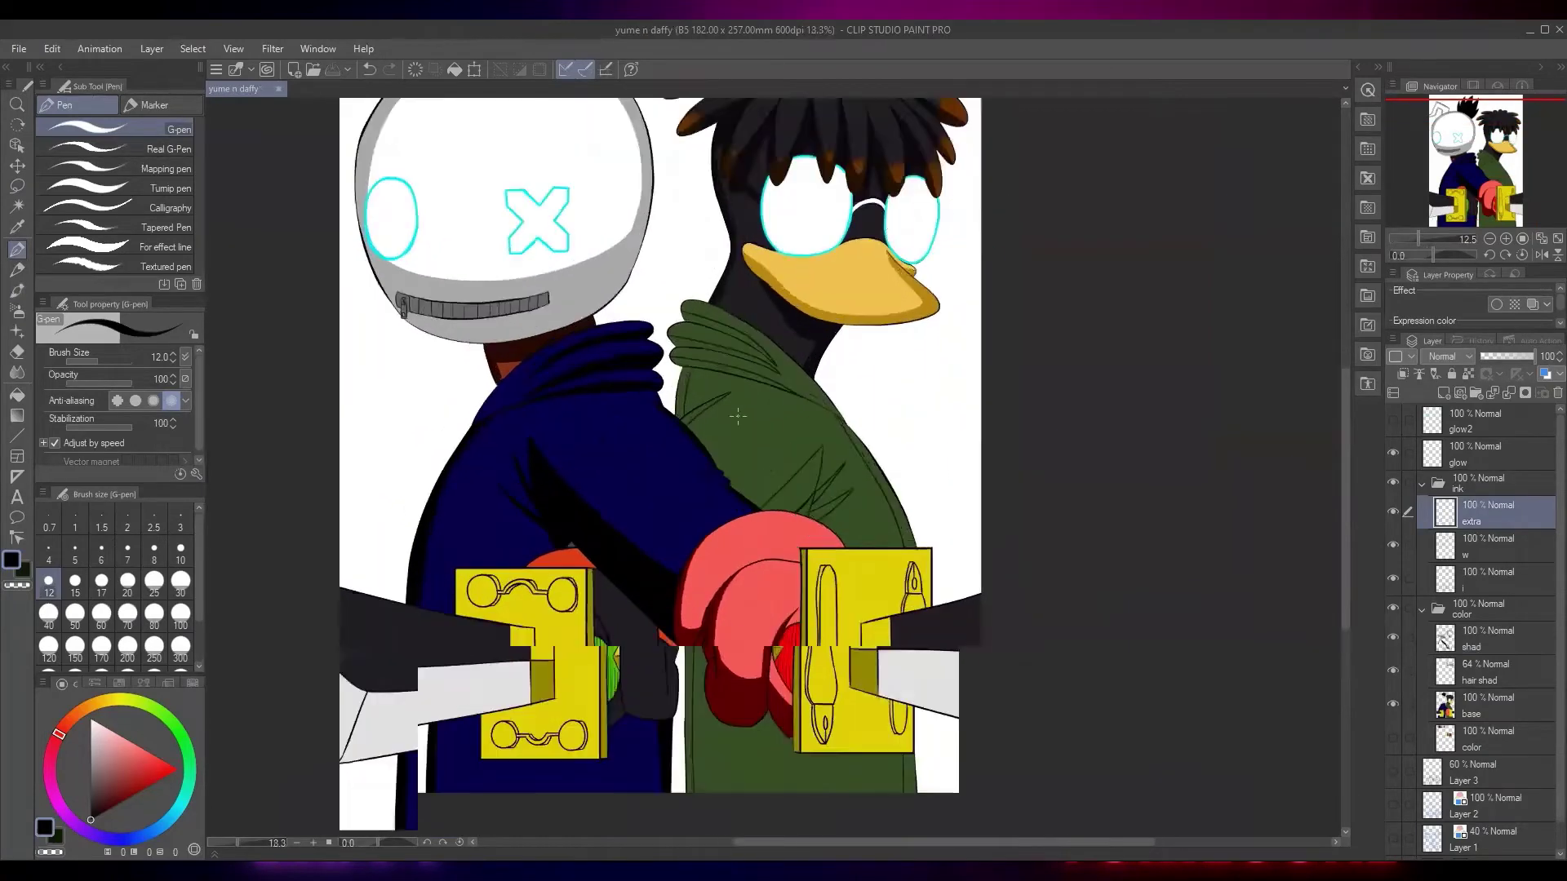
# Collapse the ink folder and make the shad layer in the color folder active
pyautogui.scroll(3, 758, 424)
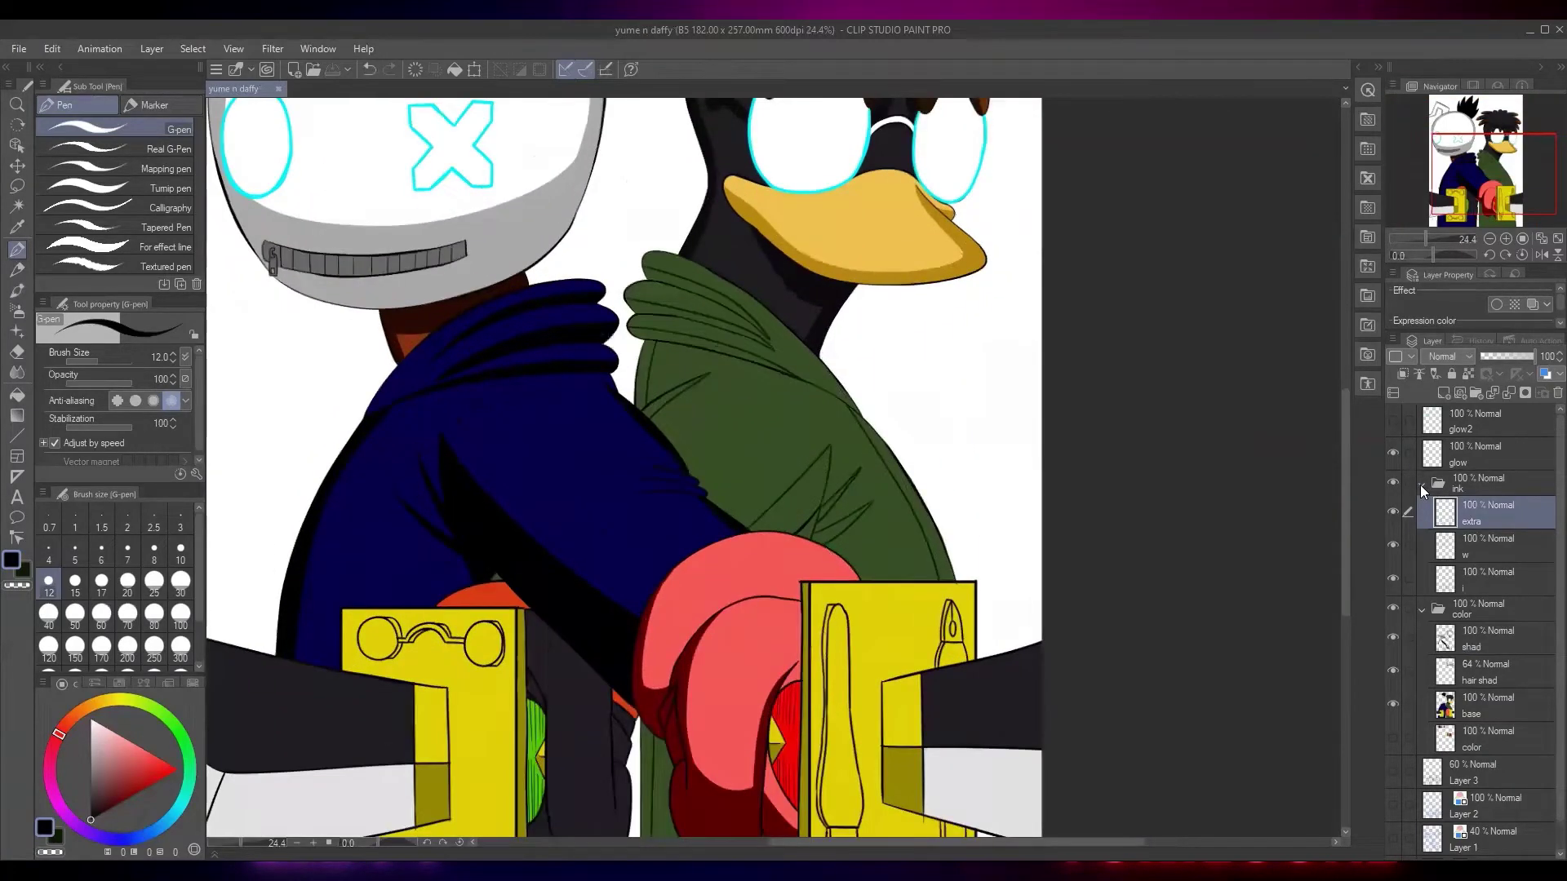
pyautogui.click(1421, 484)
pyautogui.click(1490, 608)
pyautogui.moveTo(695, 481); pyautogui.dragTo(661, 430)
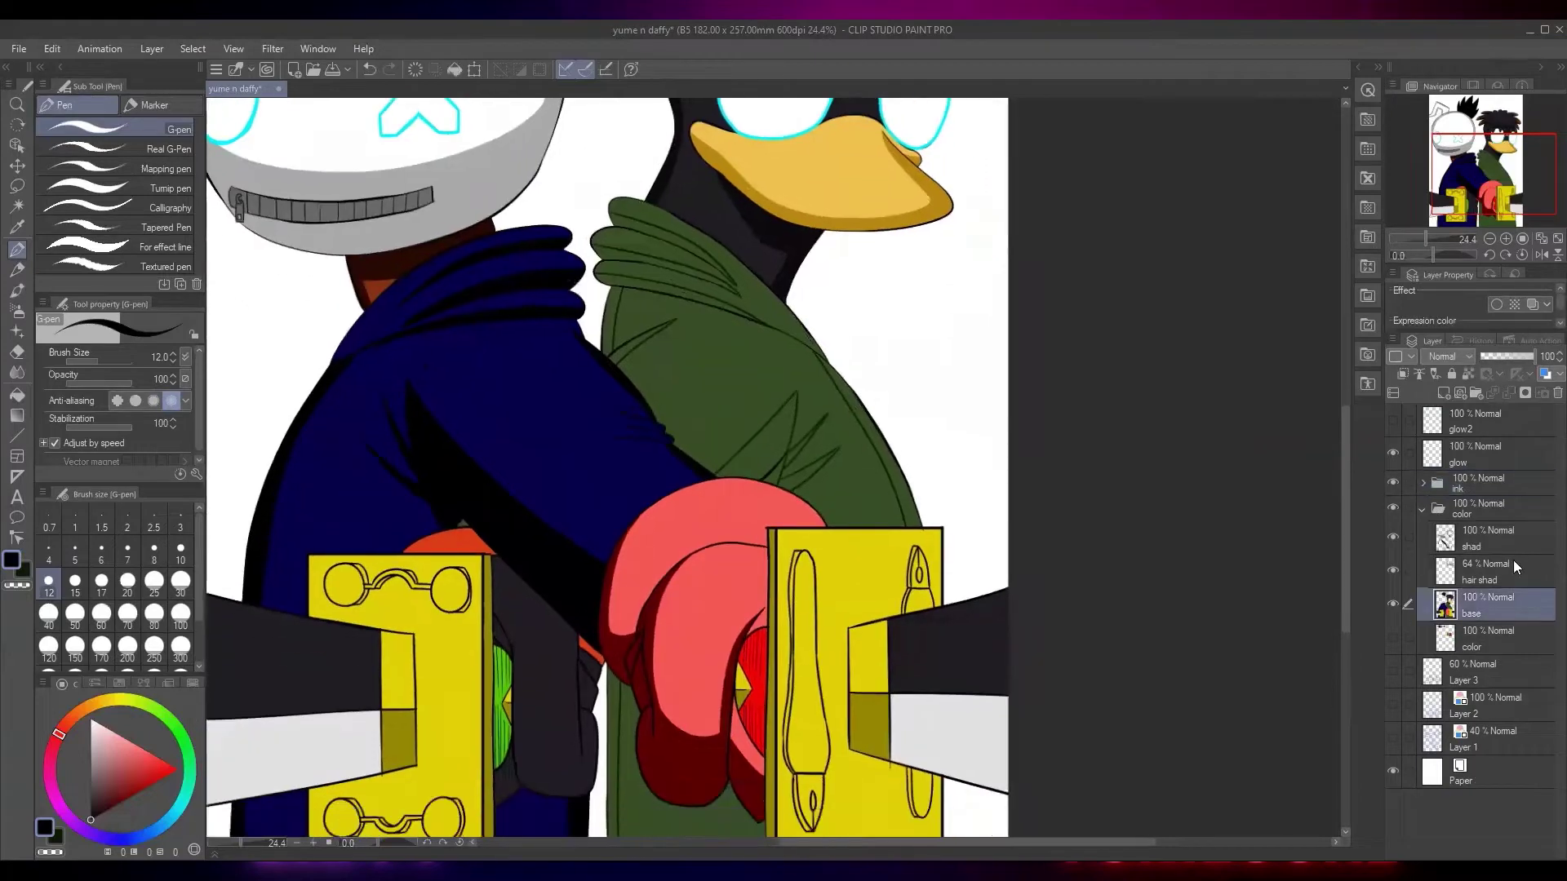
pyautogui.click(1490, 538)
pyautogui.scroll(1, 987, 551)
pyautogui.scroll(2, 987, 551)
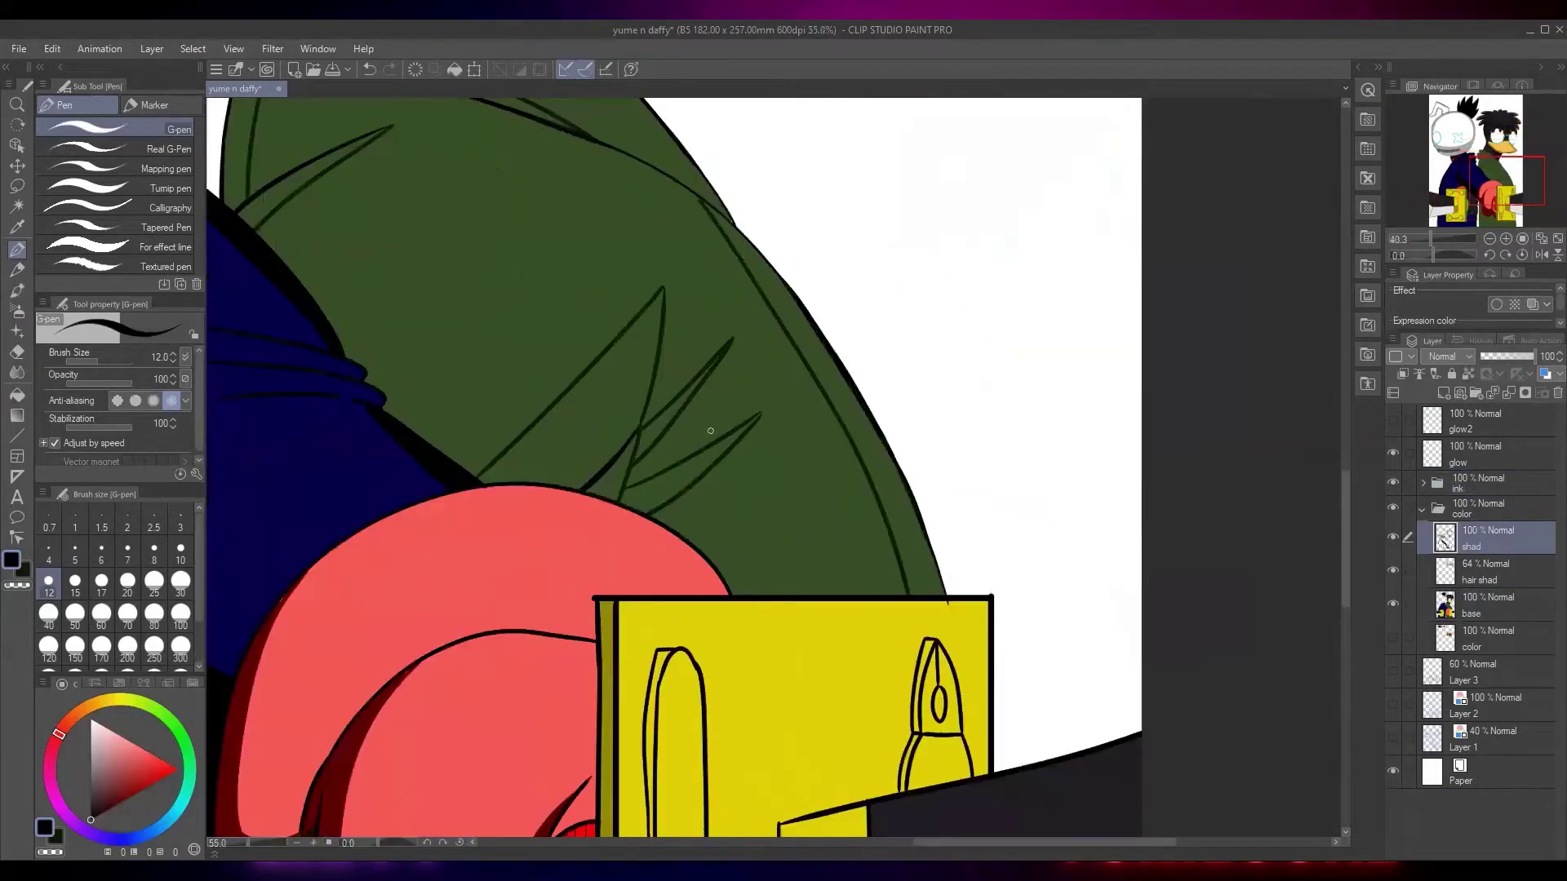
# Fill the auto-selected shadow strip along the outer edge of the green jacket with dark green sampled from the drawing
pyautogui.press('i')
pyautogui.click(867, 433)
pyautogui.press('w')
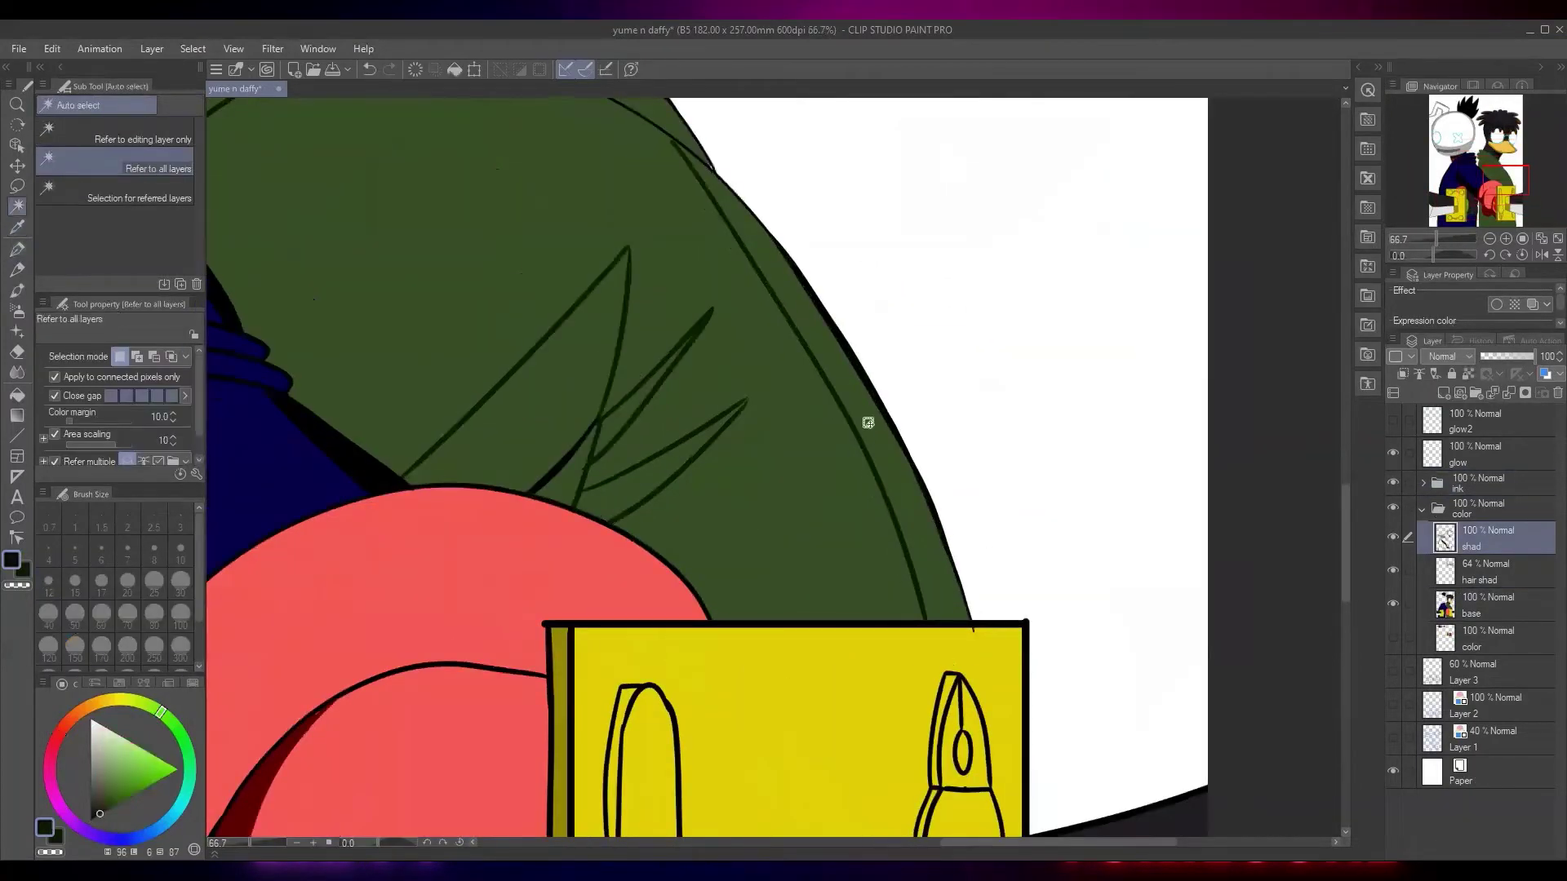
pyautogui.click(862, 430)
pyautogui.hotkey('alt', 'BackSpace')
# Auto-select the elbow and shoulder fold shadows and the lower edge strip of the green jacket, and fill them with dark green
pyautogui.scroll(-2, 857, 424)
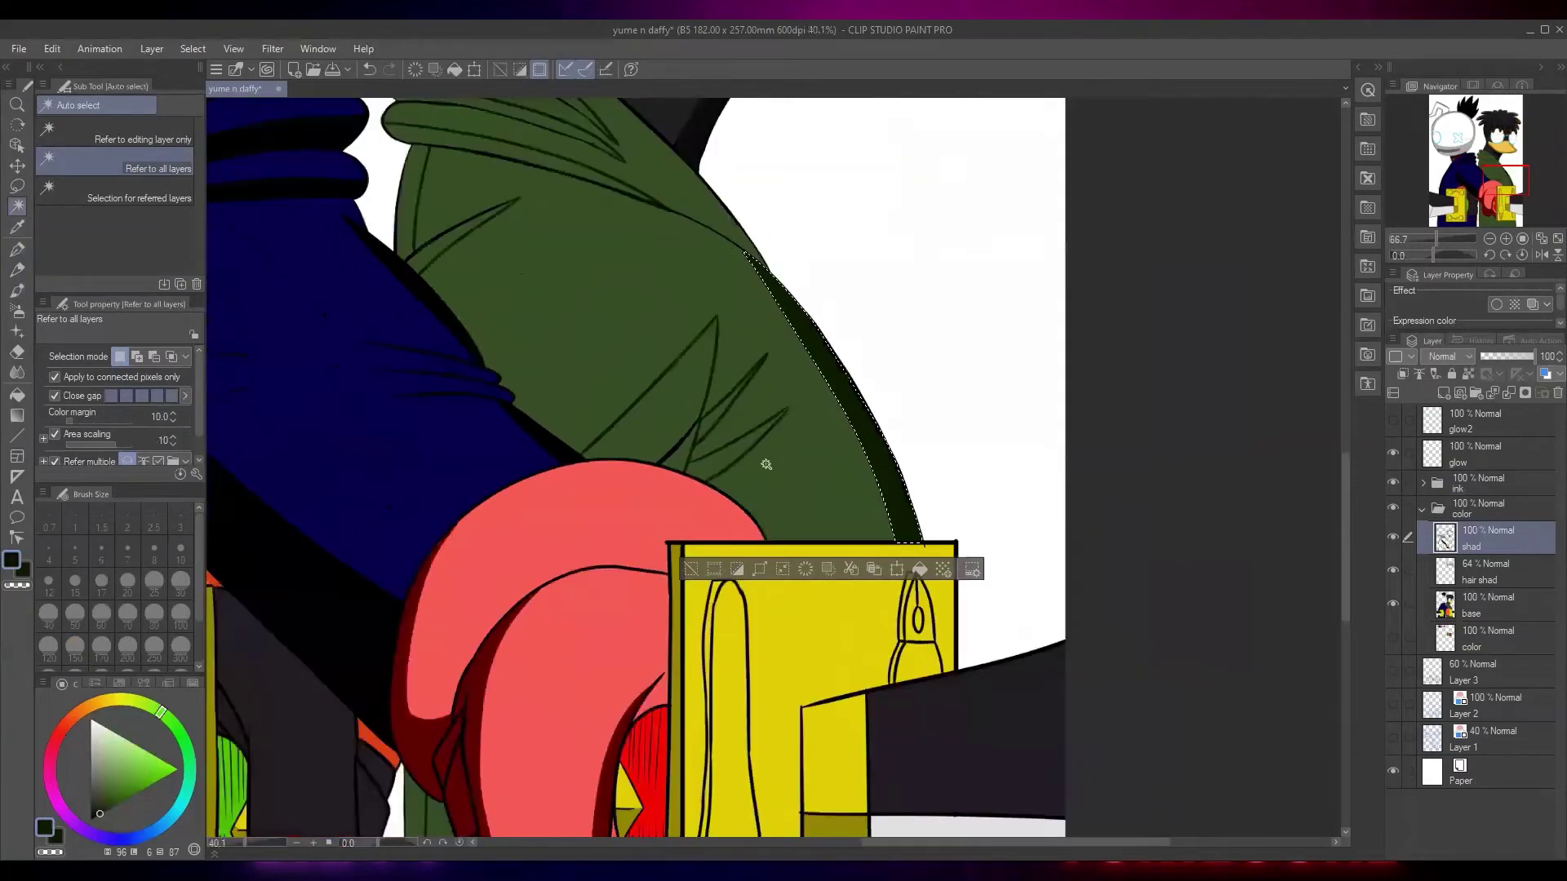
pyautogui.moveTo(762, 458); pyautogui.dragTo(822, 332)
pyautogui.click(782, 338)
pyautogui.keyDown('shift'); pyautogui.click(762, 309); pyautogui.keyUp('shift')
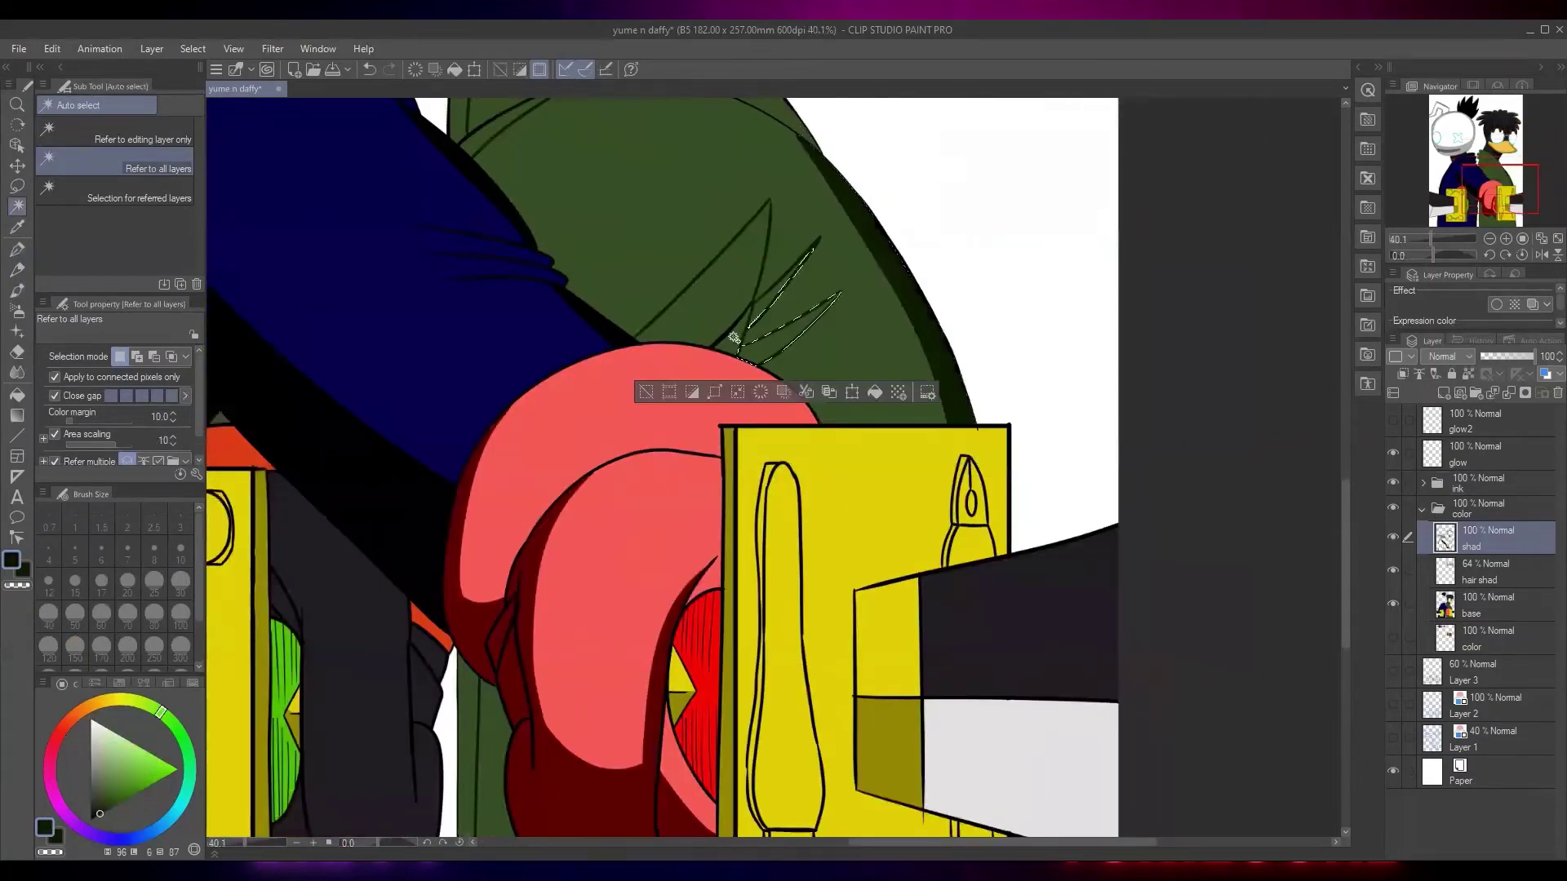
pyautogui.keyDown('shift'); pyautogui.click(735, 339); pyautogui.keyUp('shift')
pyautogui.keyDown('shift'); pyautogui.click(723, 305); pyautogui.keyUp('shift')
pyautogui.keyDown('shift'); pyautogui.click(483, 124); pyautogui.keyUp('shift')
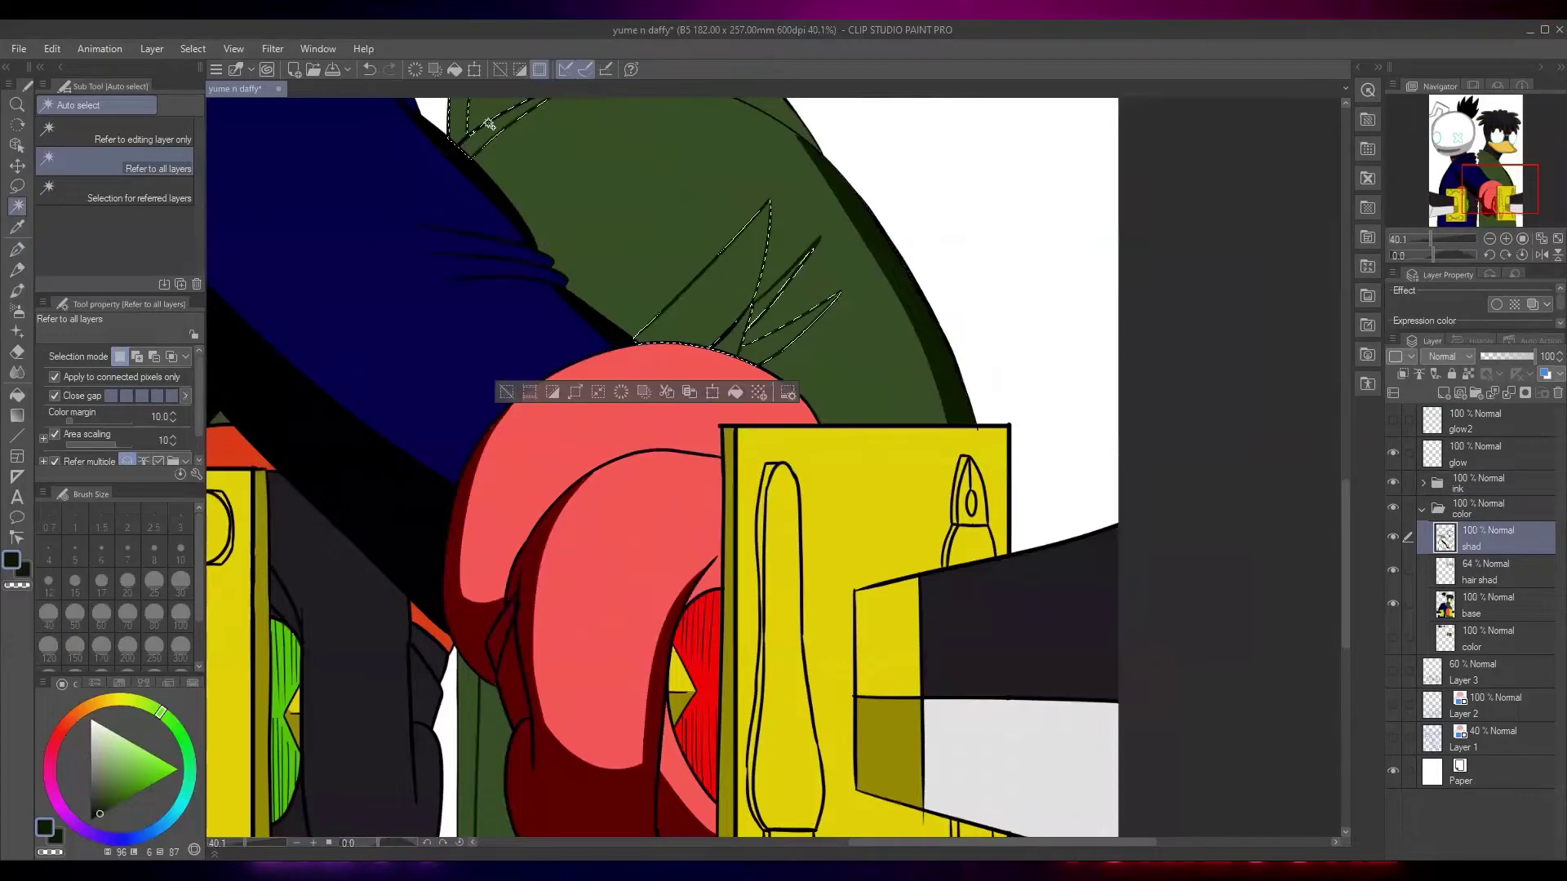
pyautogui.keyDown('shift'); pyautogui.click(488, 669); pyautogui.keyUp('shift')
pyautogui.hotkey('alt', 'Delete')
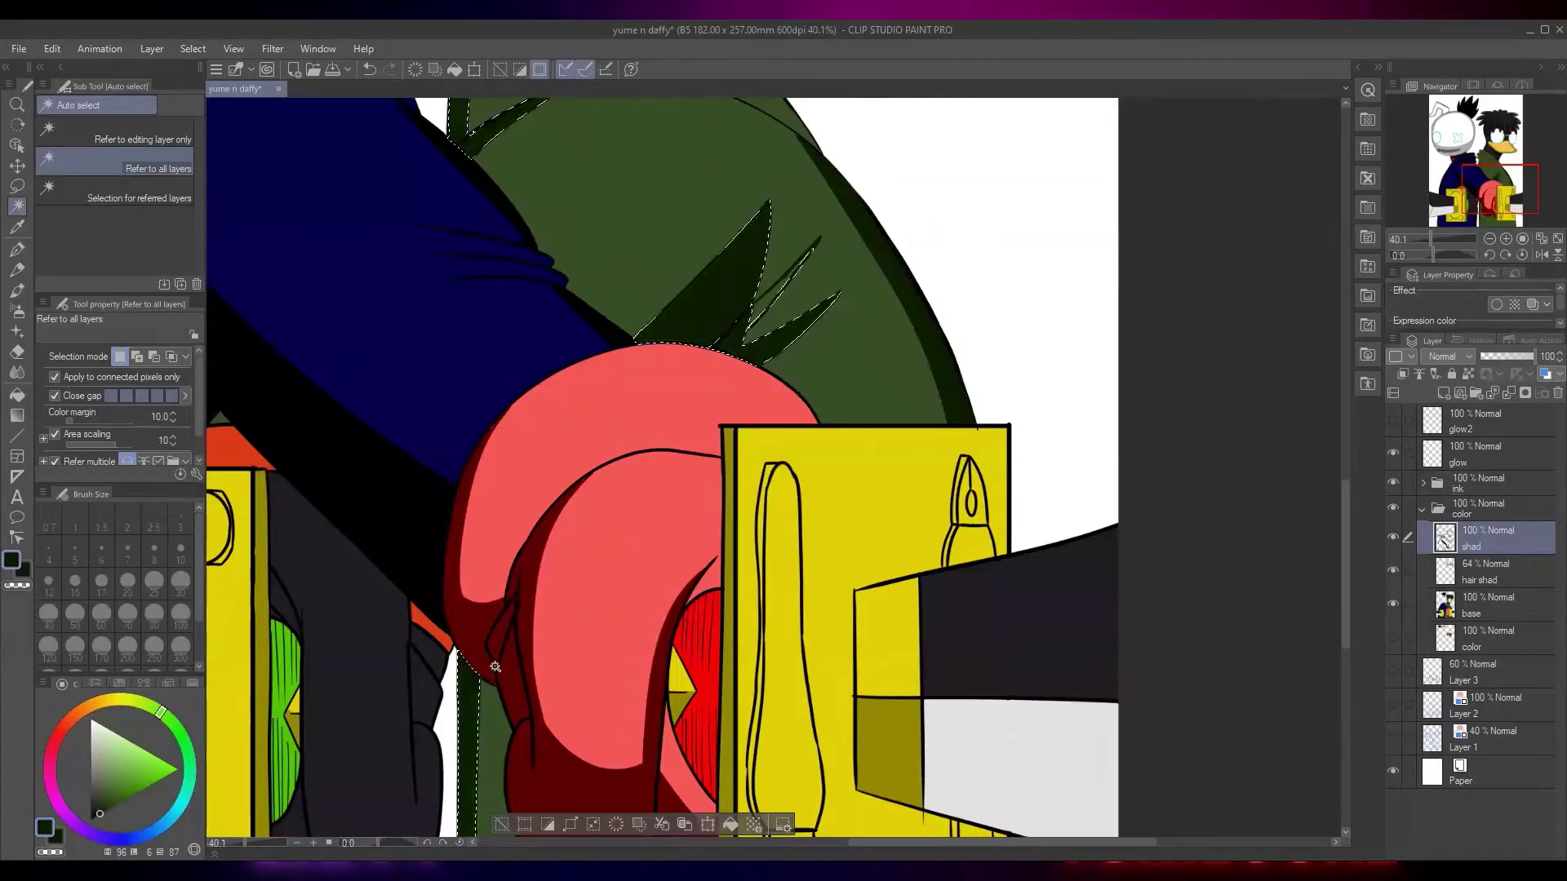
# Fill the remaining narrow elbow fold and the collar fold shadows of the green jacket with the same dark green, and clear the selection
pyautogui.scroll(-2, 492, 669)
pyautogui.moveTo(553, 629); pyautogui.dragTo(585, 684)
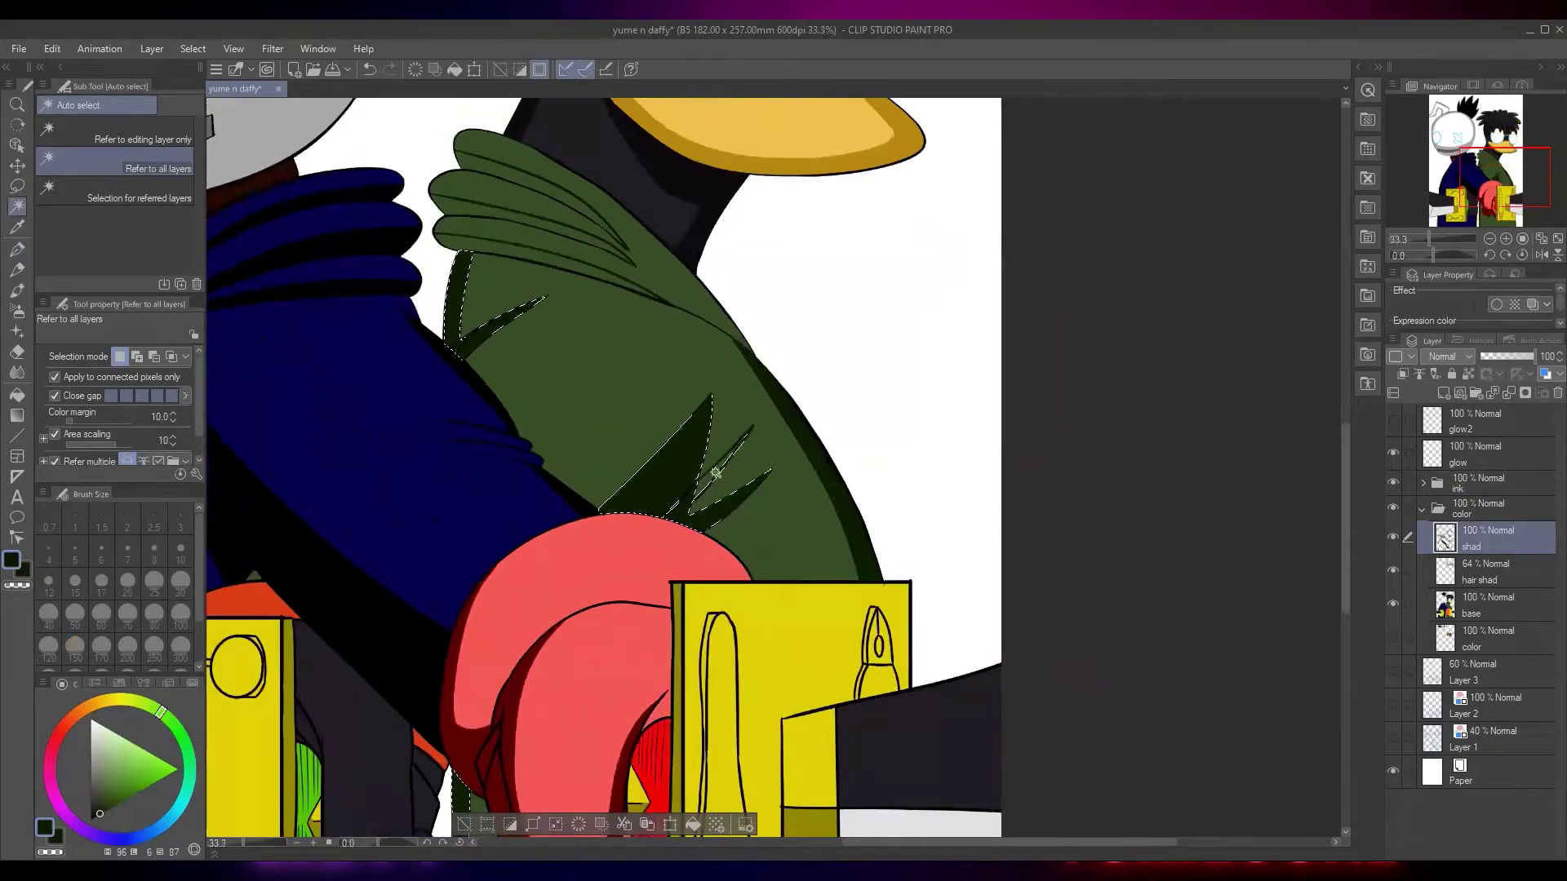
pyautogui.click(717, 463)
pyautogui.scroll(1, 718, 461)
pyautogui.keyDown('shift'); pyautogui.click(719, 570); pyautogui.keyUp('shift')
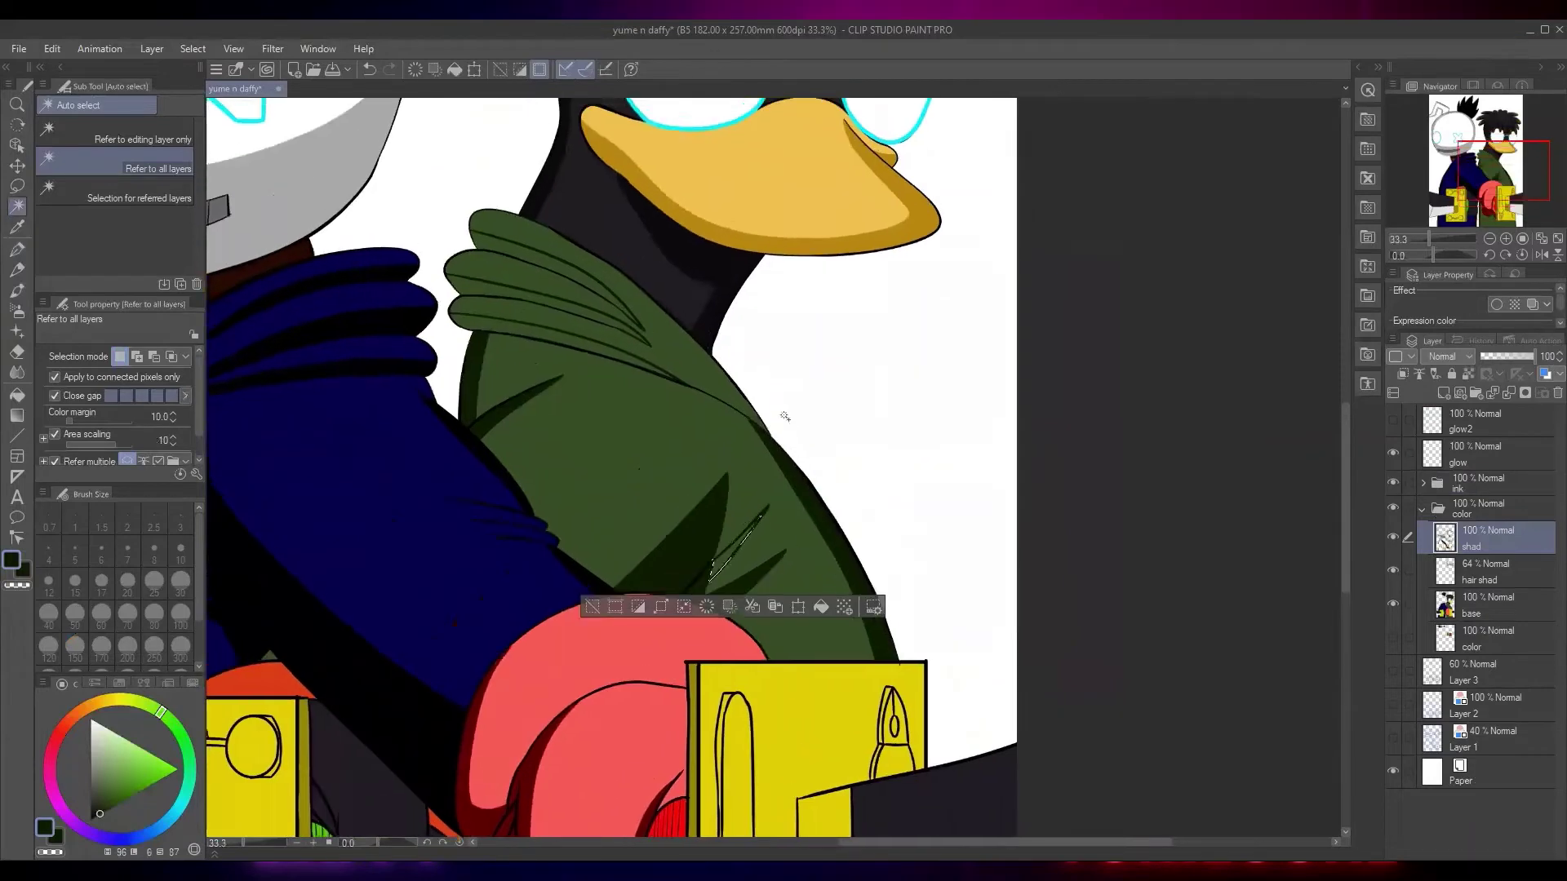
pyautogui.keyDown('shift'); pyautogui.click(598, 280); pyautogui.keyUp('shift')
pyautogui.scroll(-3, 807, 359)
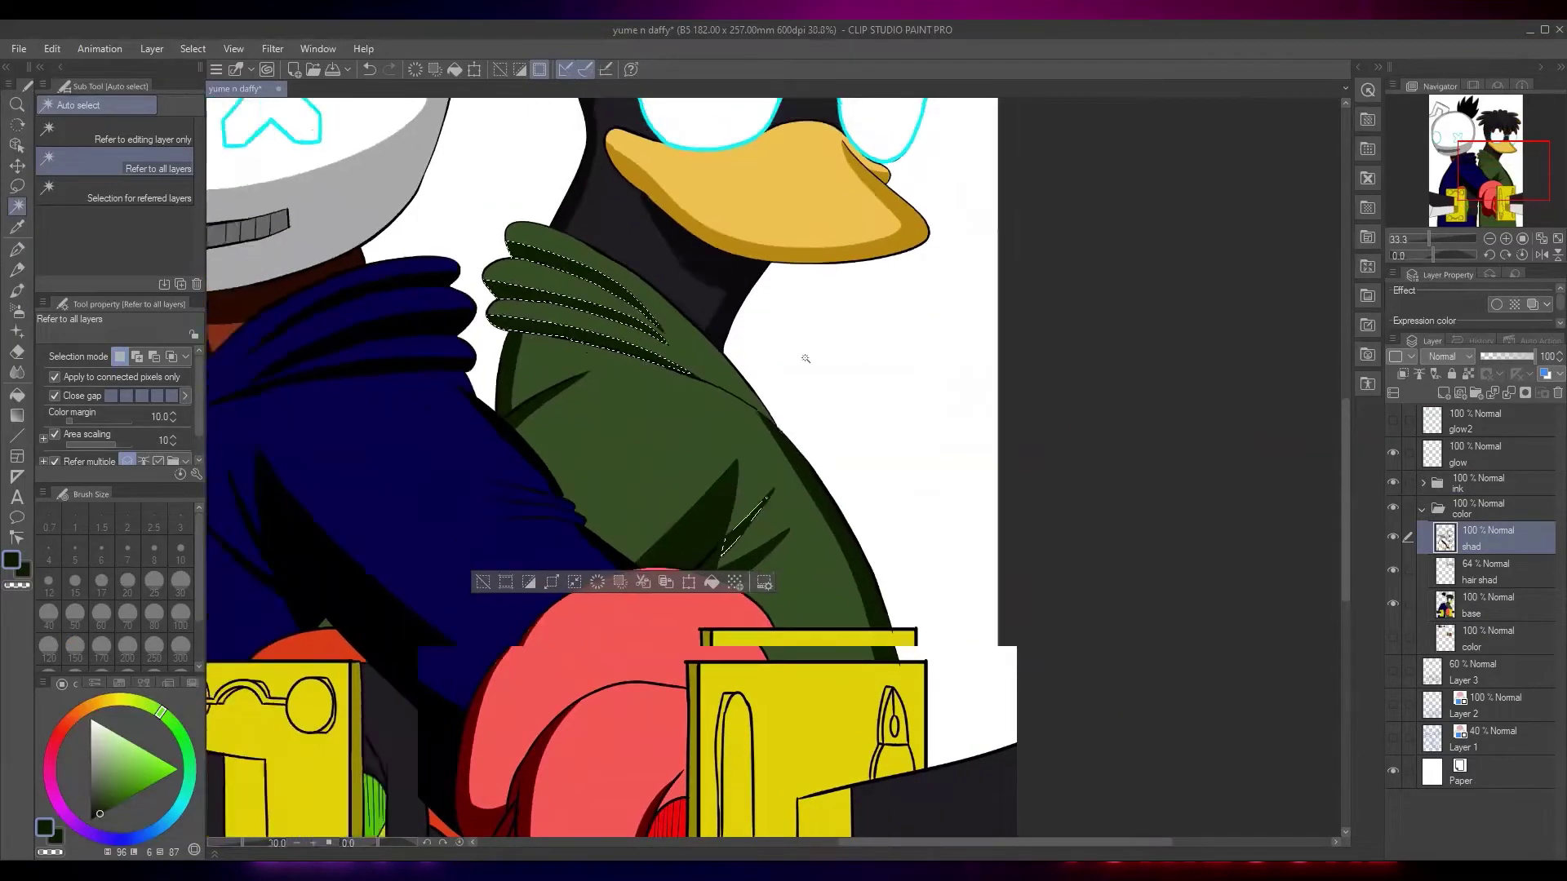
pyautogui.scroll(-1, 507, 573)
pyautogui.hotkey('ctrl', 'd')
# Sample the orange beside the left plate, darken it to a deep red-orange, and fill the small orange strip below the blue sleeve
pyautogui.scroll(-3, 529, 537)
pyautogui.moveTo(530, 538); pyautogui.dragTo(535, 484)
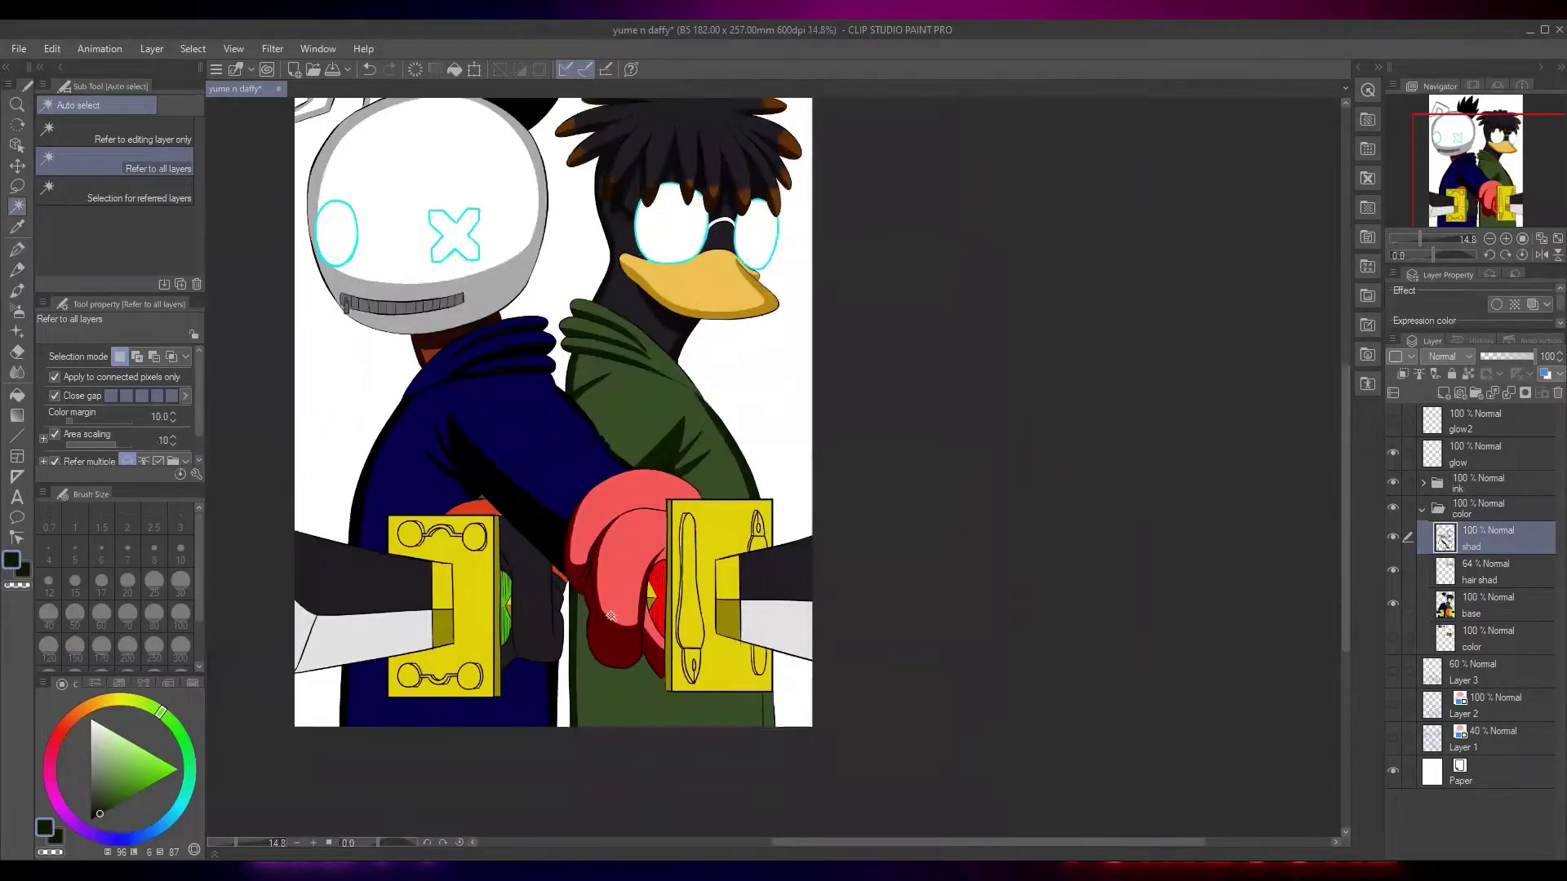
pyautogui.scroll(4, 554, 579)
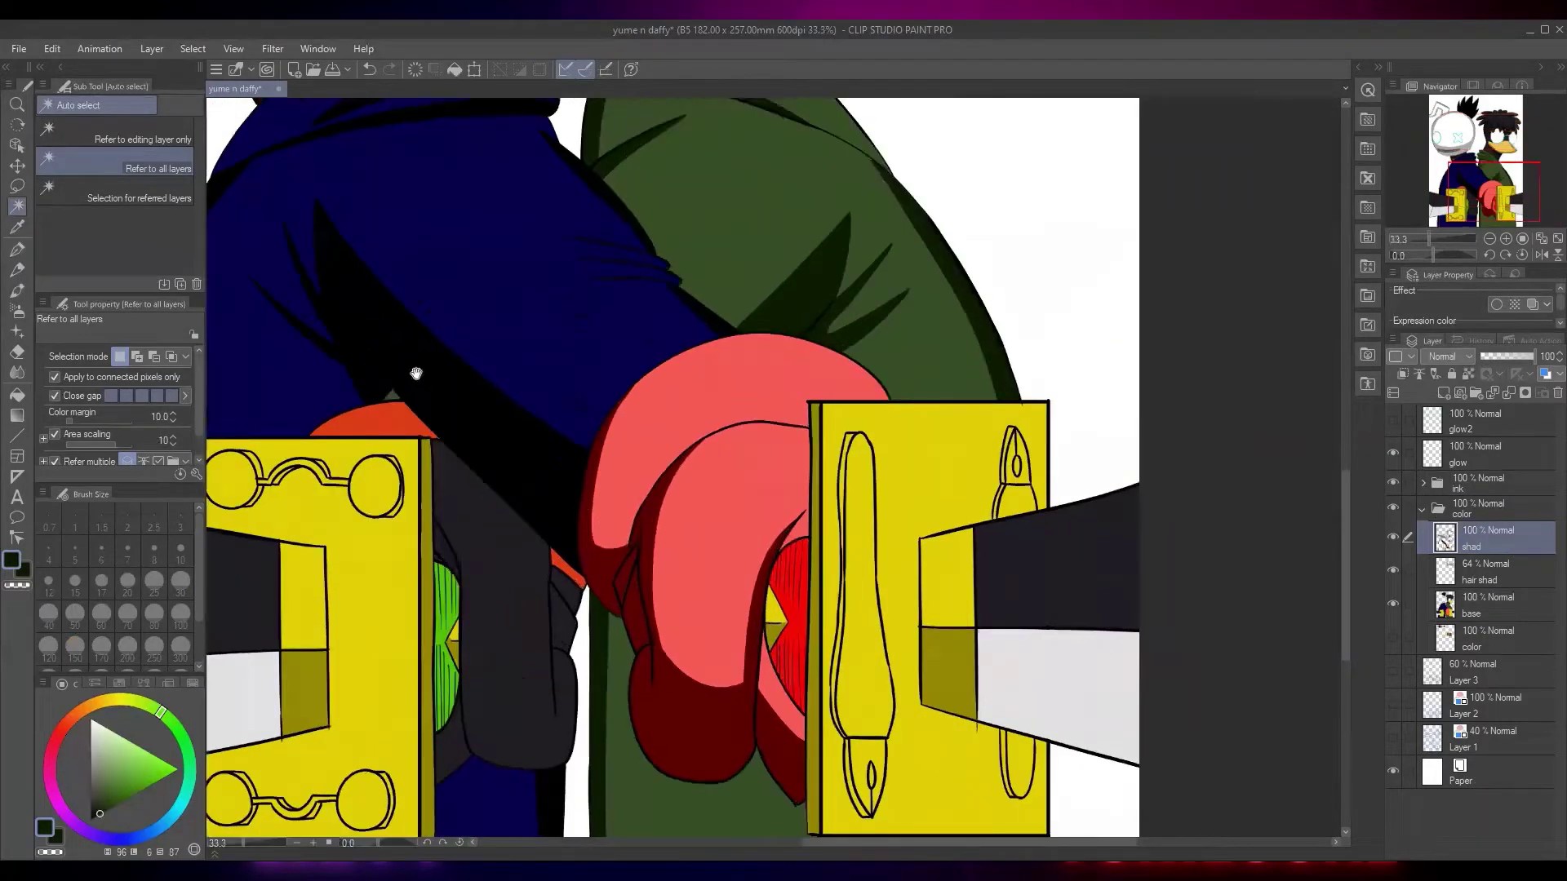
pyautogui.moveTo(416, 373); pyautogui.dragTo(466, 320)
pyautogui.scroll(2, 419, 364)
pyautogui.press('i')
pyautogui.click(450, 370)
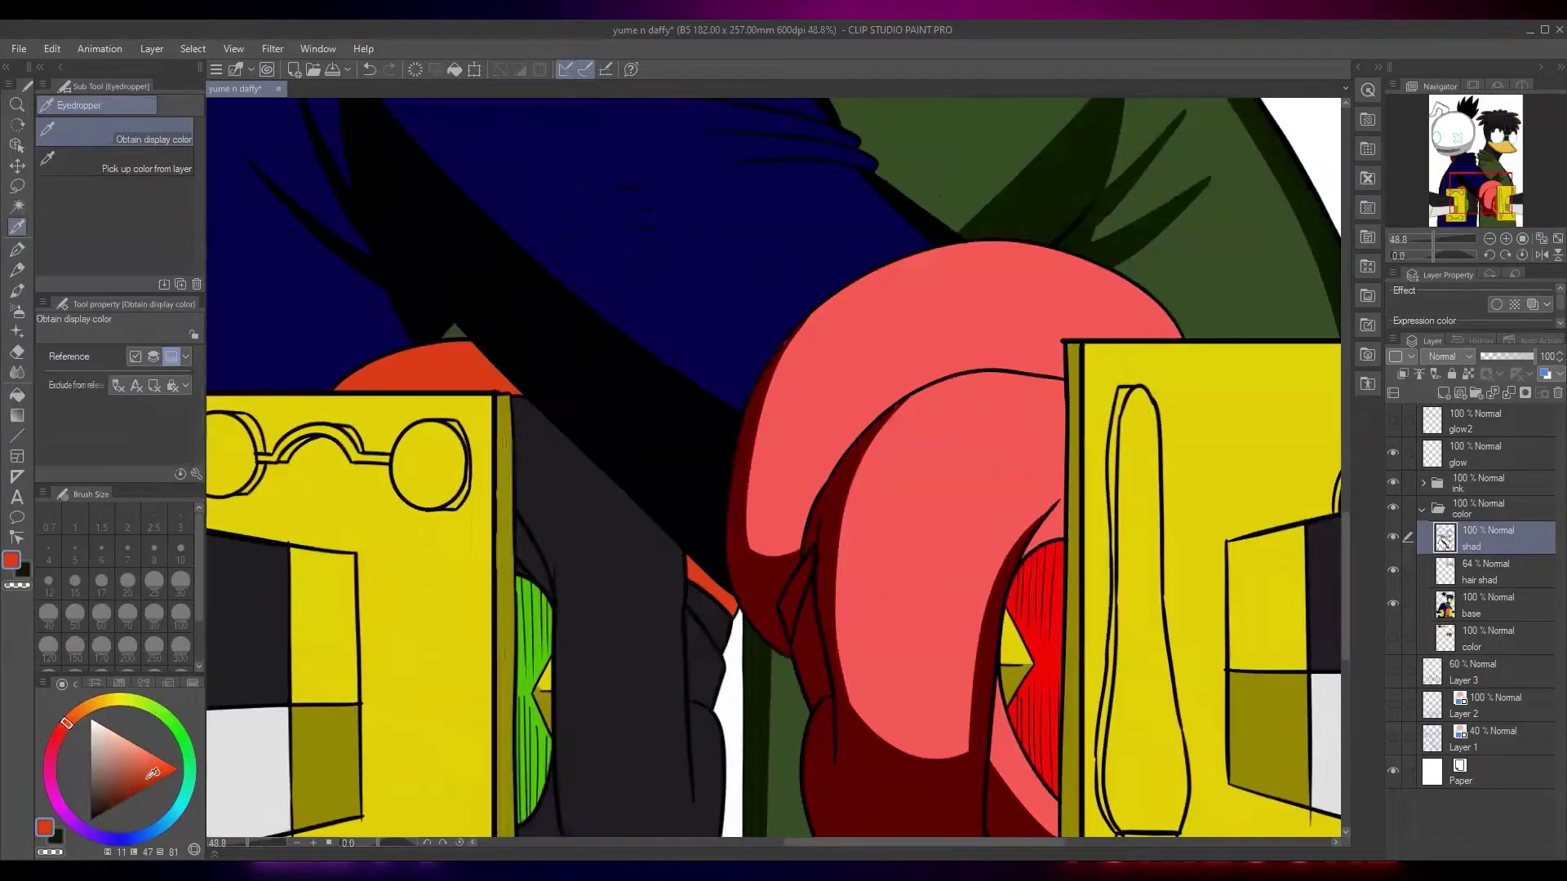
pyautogui.moveTo(152, 773); pyautogui.dragTo(148, 787)
pyautogui.press('w')
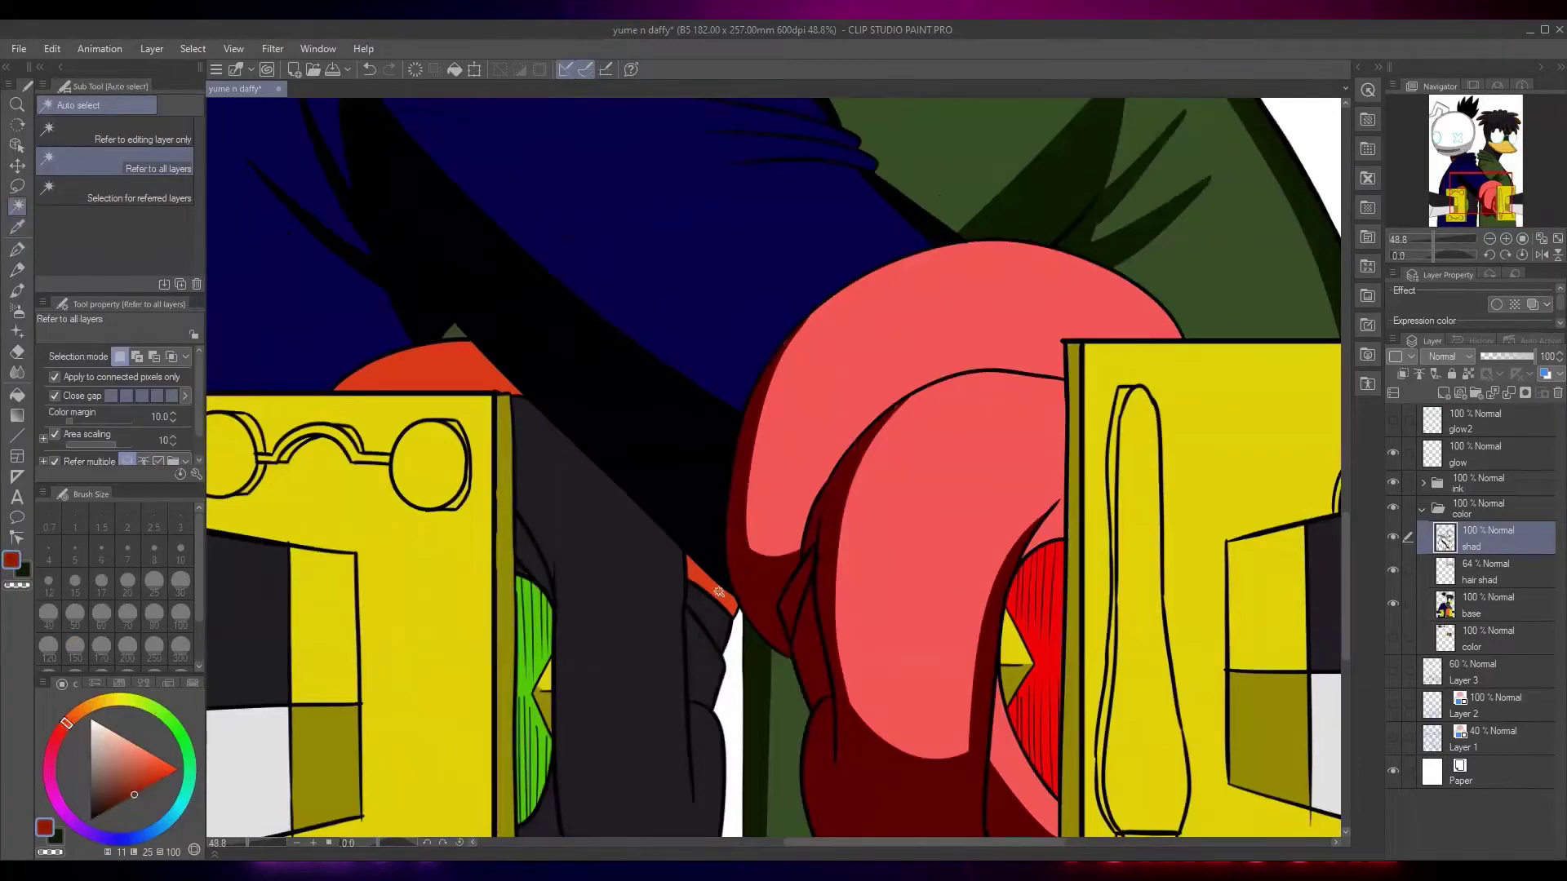
pyautogui.click(718, 592)
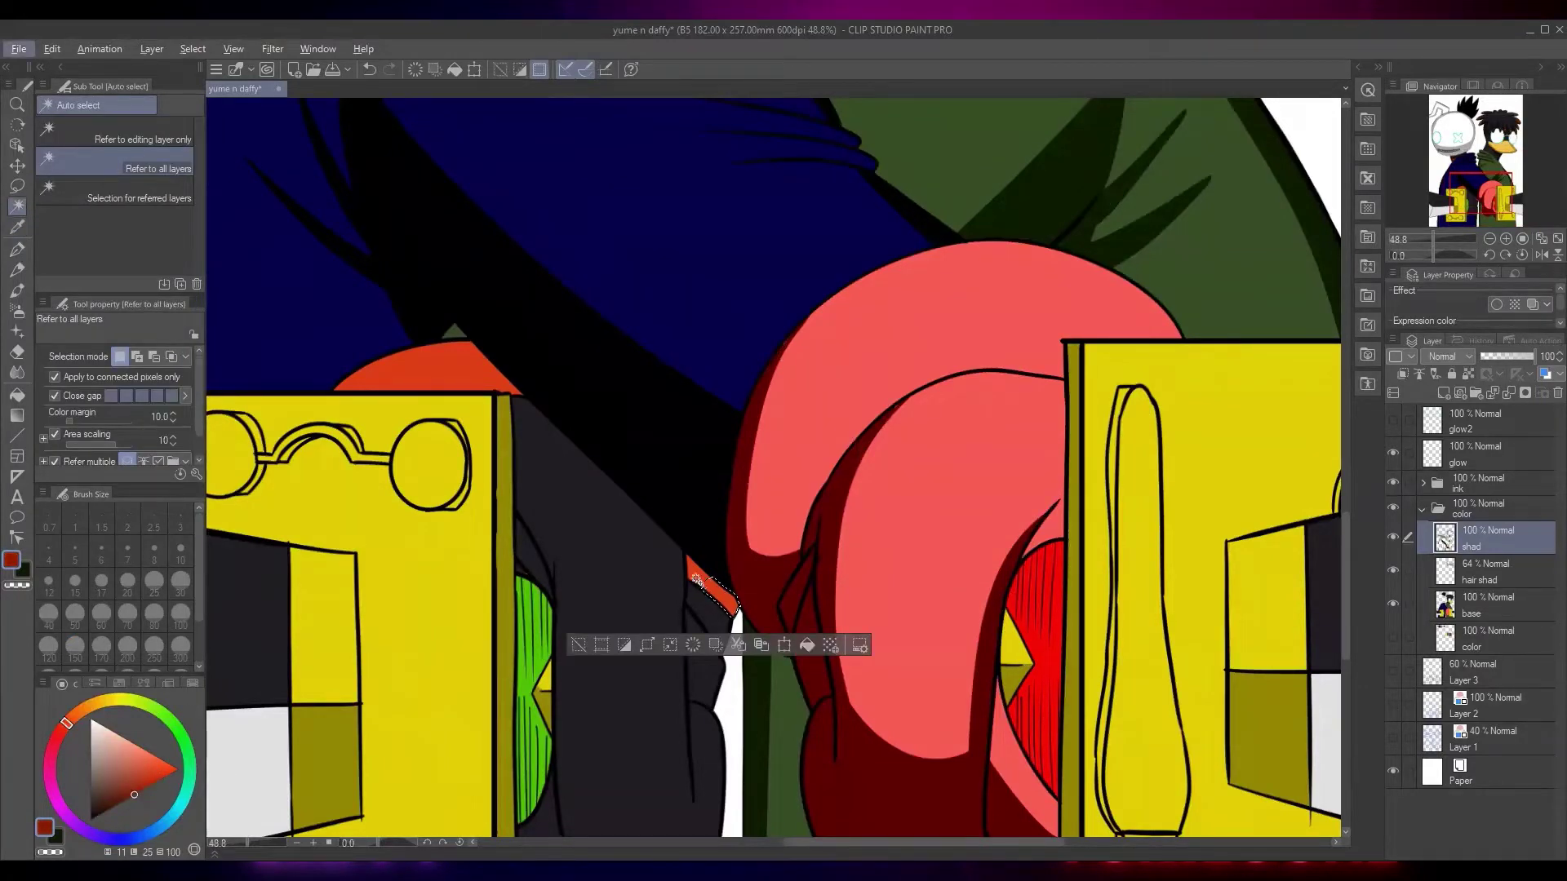
pyautogui.keyDown('shift'); pyautogui.click(696, 579); pyautogui.keyUp('shift')
pyautogui.hotkey('alt', 'Delete')
# Sample the black of the blue sleeve's shadow as the drawing color and return to Auto select
pyautogui.moveTo(602, 492); pyautogui.dragTo(675, 419)
pyautogui.press('i')
pyautogui.click(717, 382)
pyautogui.moveTo(533, 540); pyautogui.dragTo(540, 510)
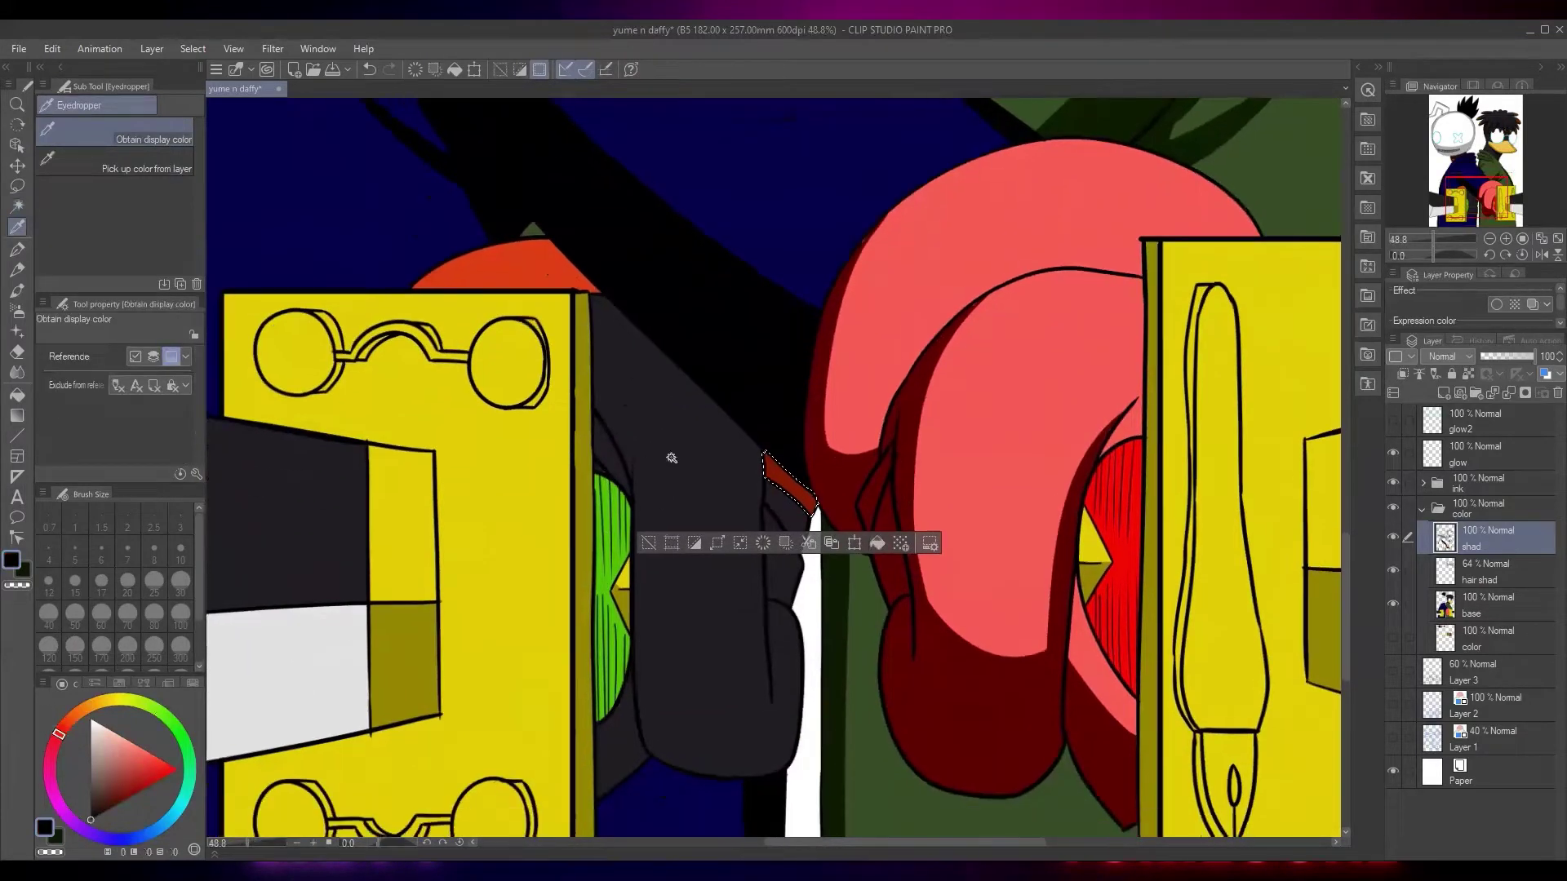
pyautogui.press('w')
pyautogui.click(682, 437)
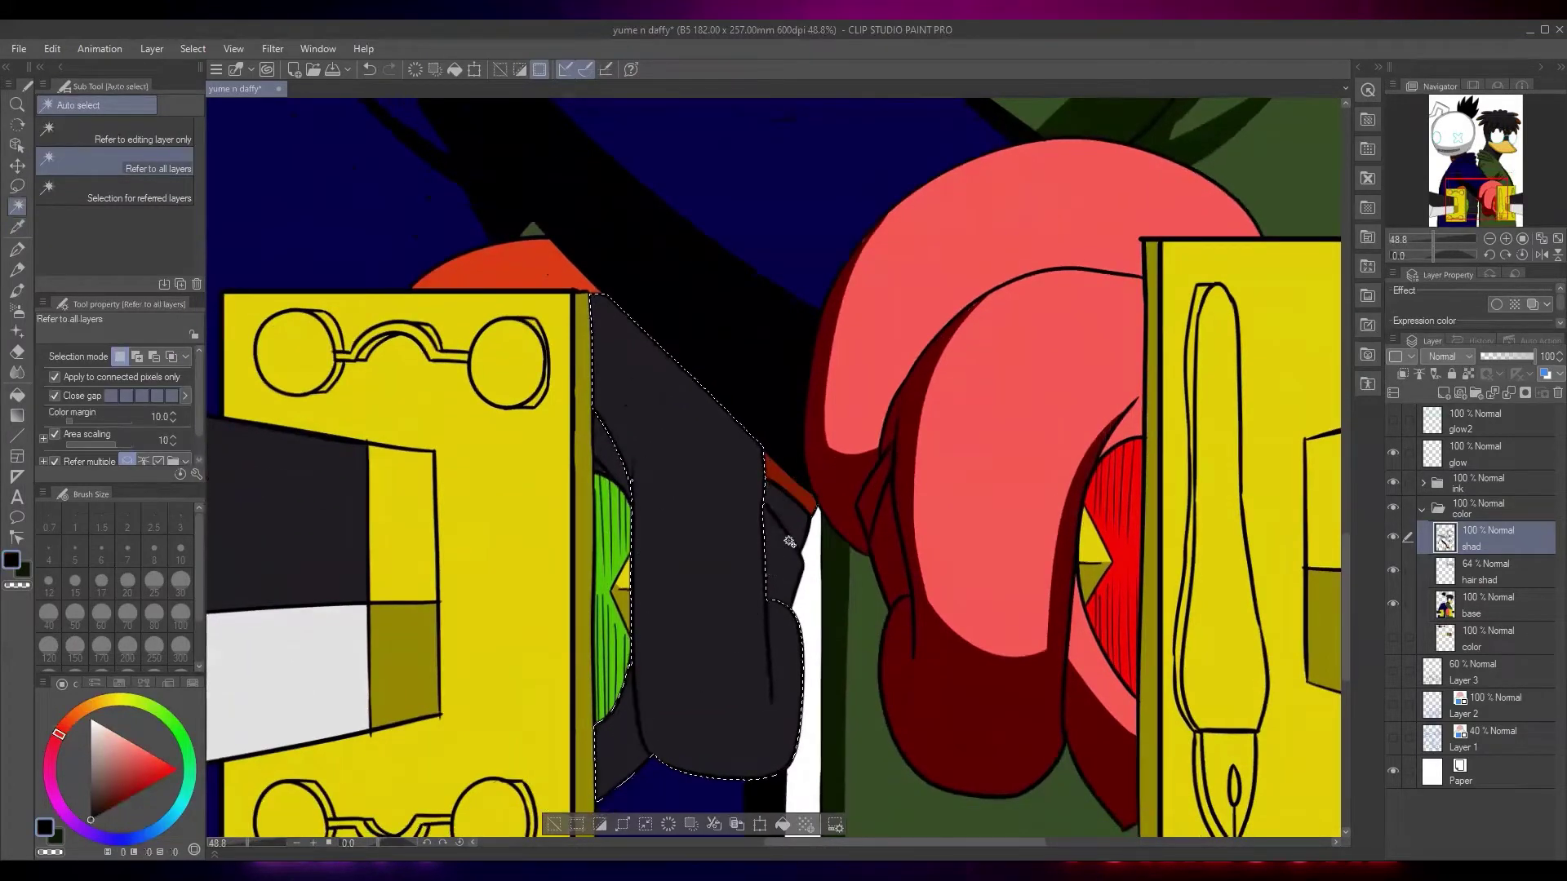
pyautogui.keyDown('shift'); pyautogui.click(793, 529); pyautogui.keyUp('shift')
pyautogui.hotkey('ctrl', 'z')
pyautogui.hotkey('ctrl', 'z')
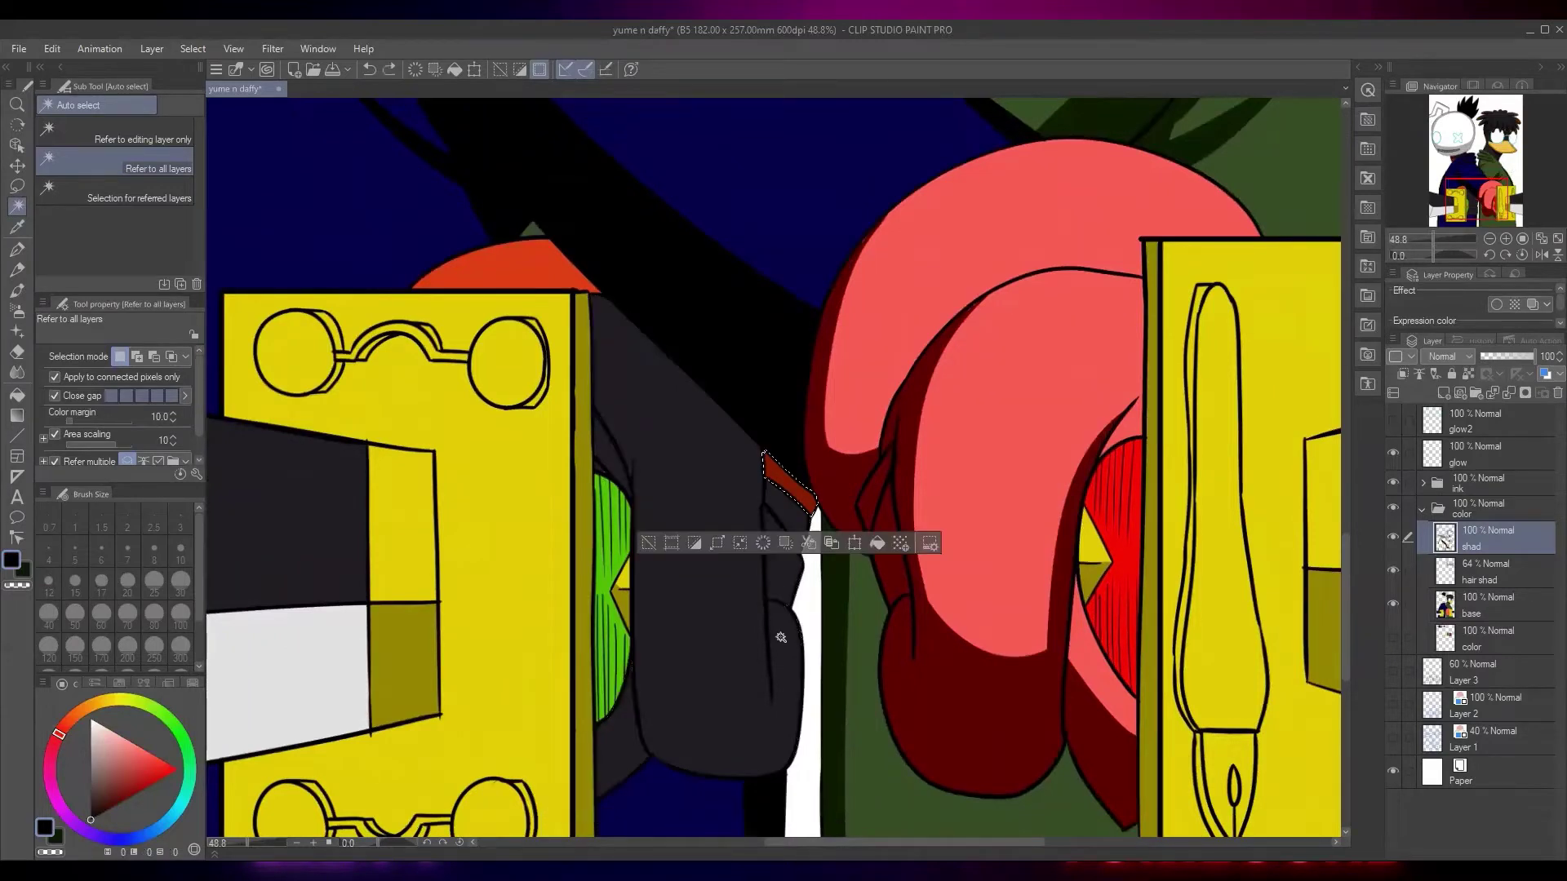
# Auto-select the small dark glove sections beneath the orange strip and fill them with black
pyautogui.click(781, 594)
pyautogui.keyDown('shift'); pyautogui.click(787, 520); pyautogui.keyUp('shift')
pyautogui.hotkey('alt', 'Delete')
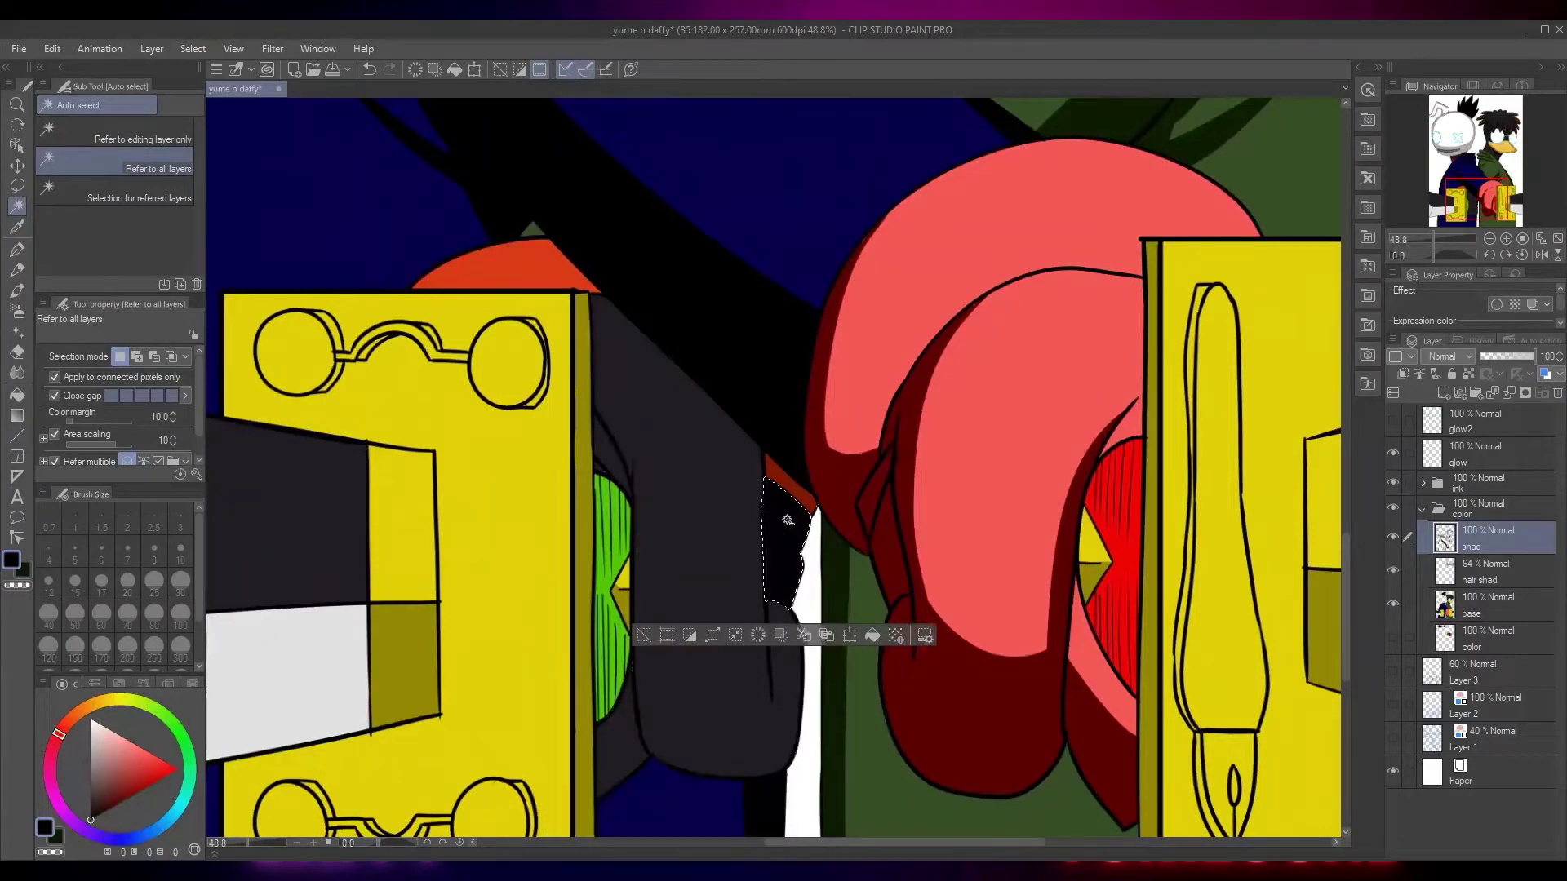
# Auto-select the dark glove beside the left plate and draw a curved shadow edge across its fingers with the G-pen
pyautogui.click(688, 542)
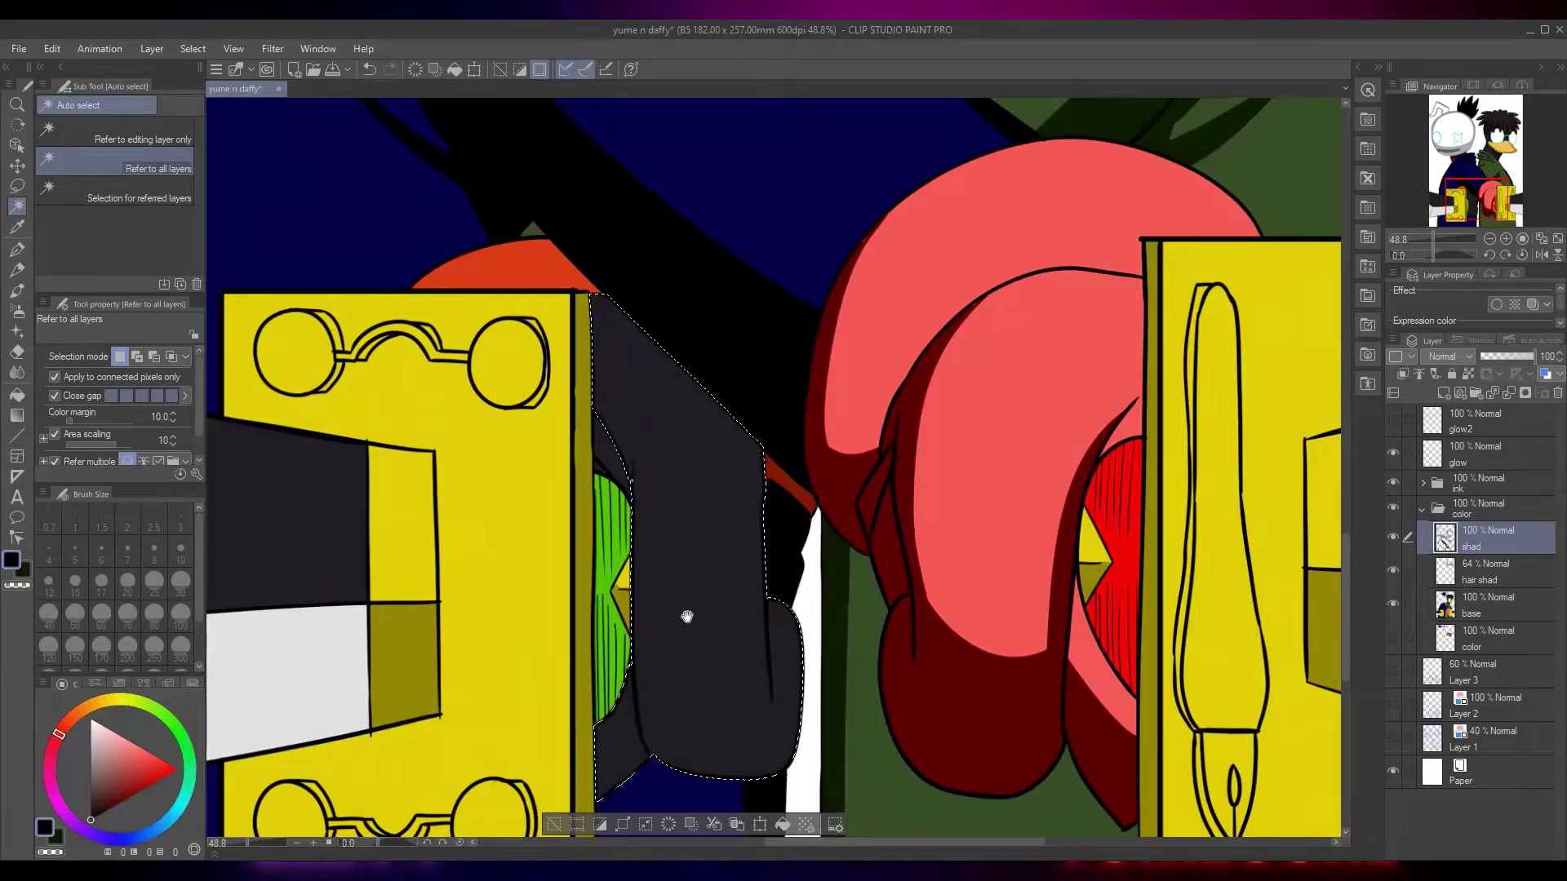
pyautogui.moveTo(682, 615); pyautogui.dragTo(707, 508)
pyautogui.press('p')
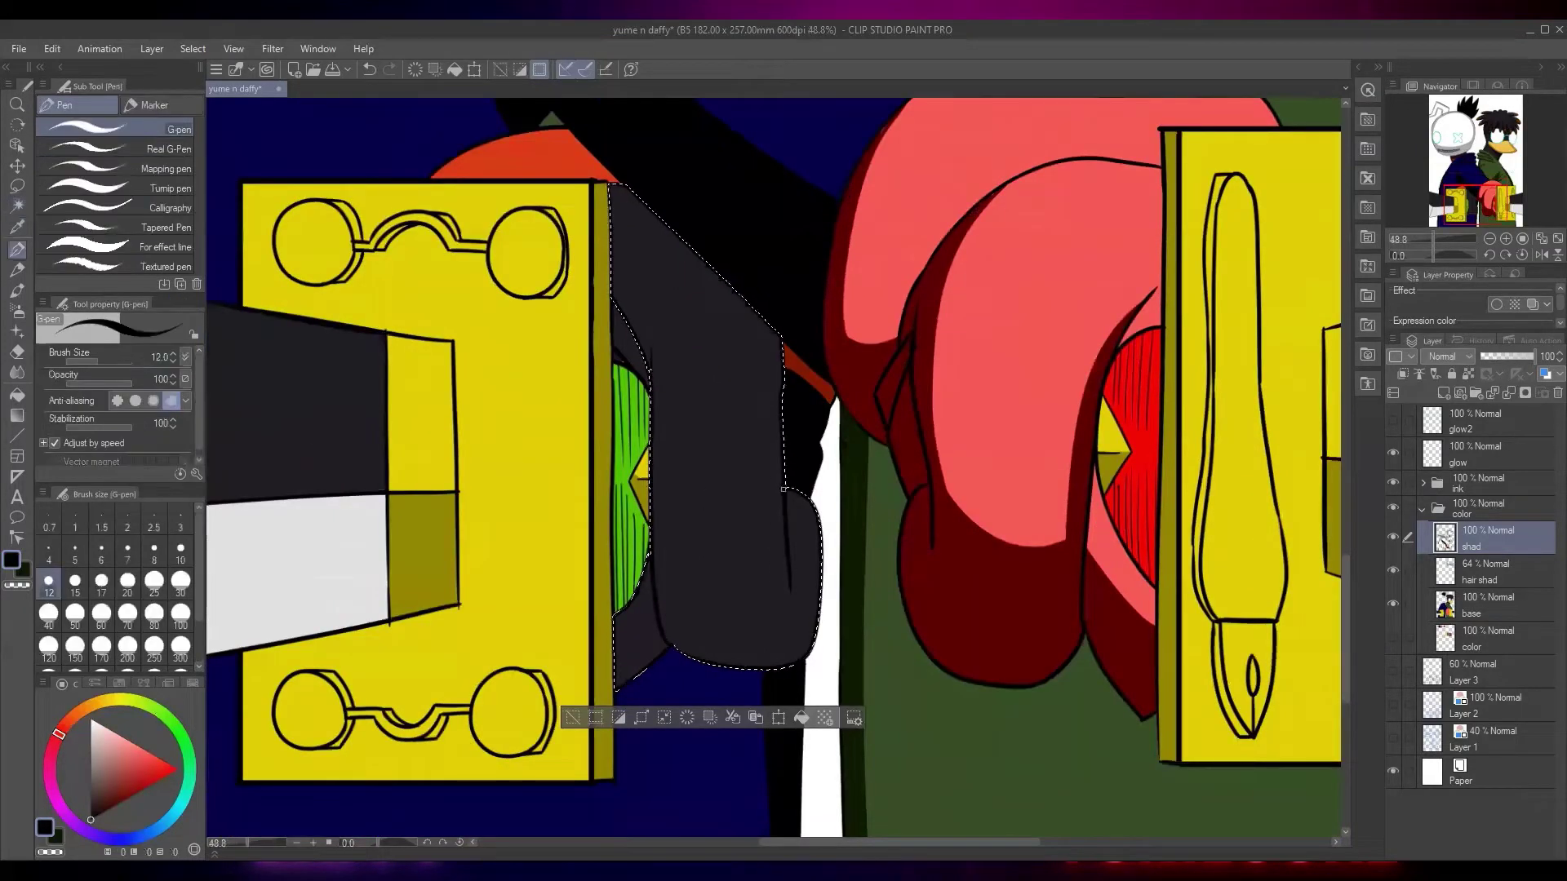
pyautogui.moveTo(704, 585); pyautogui.dragTo(742, 483)
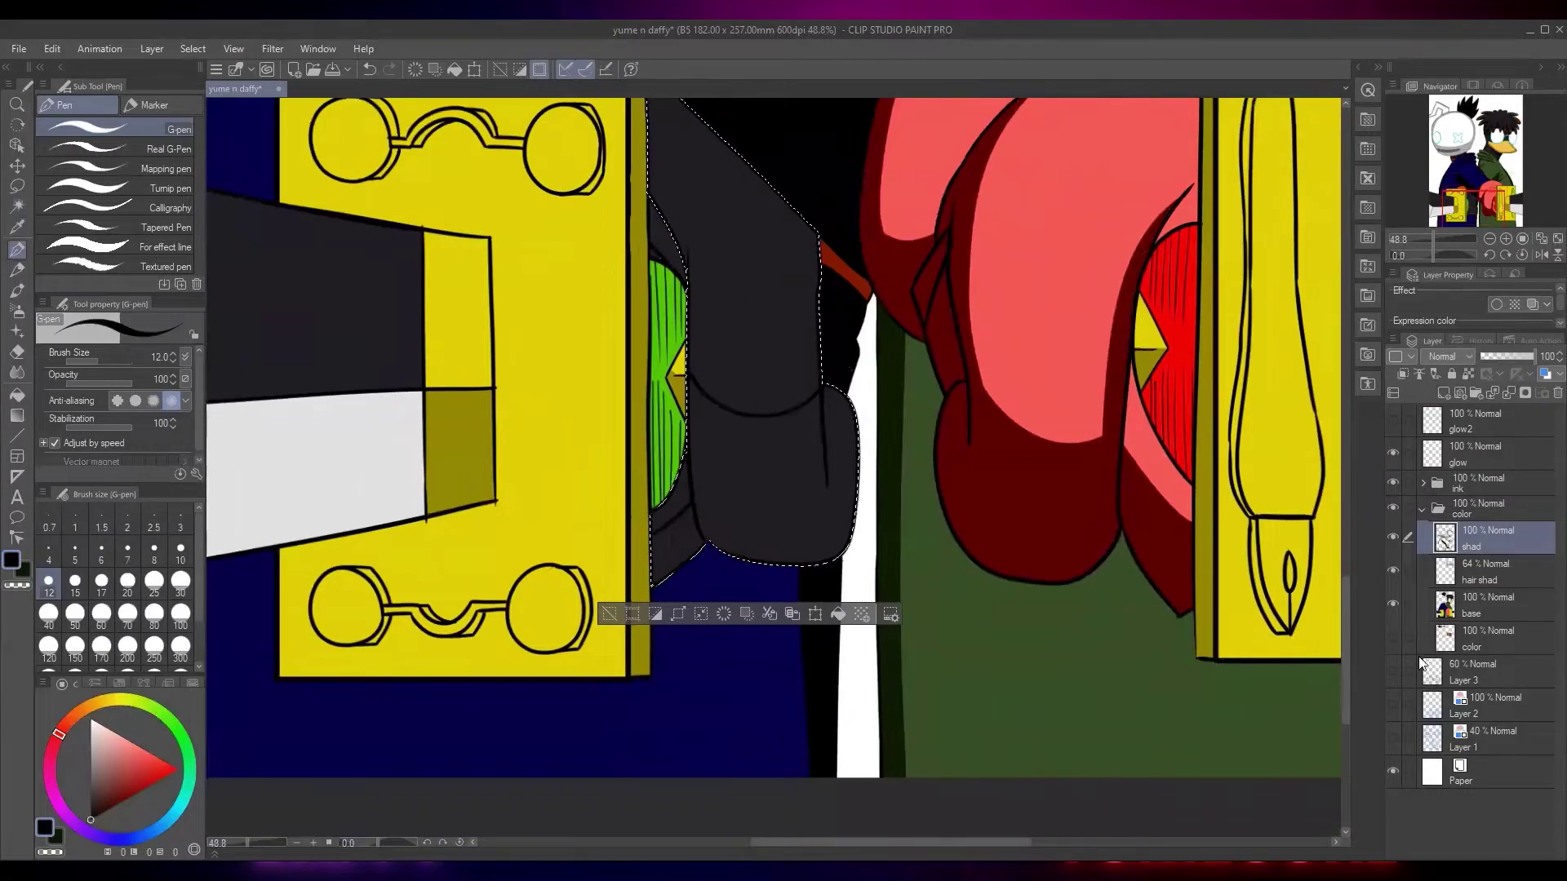
# With the base layer temporarily hidden, fill the lower glove and the piece beside the plate with black, and clear the selection
pyautogui.click(1392, 604)
pyautogui.press('w')
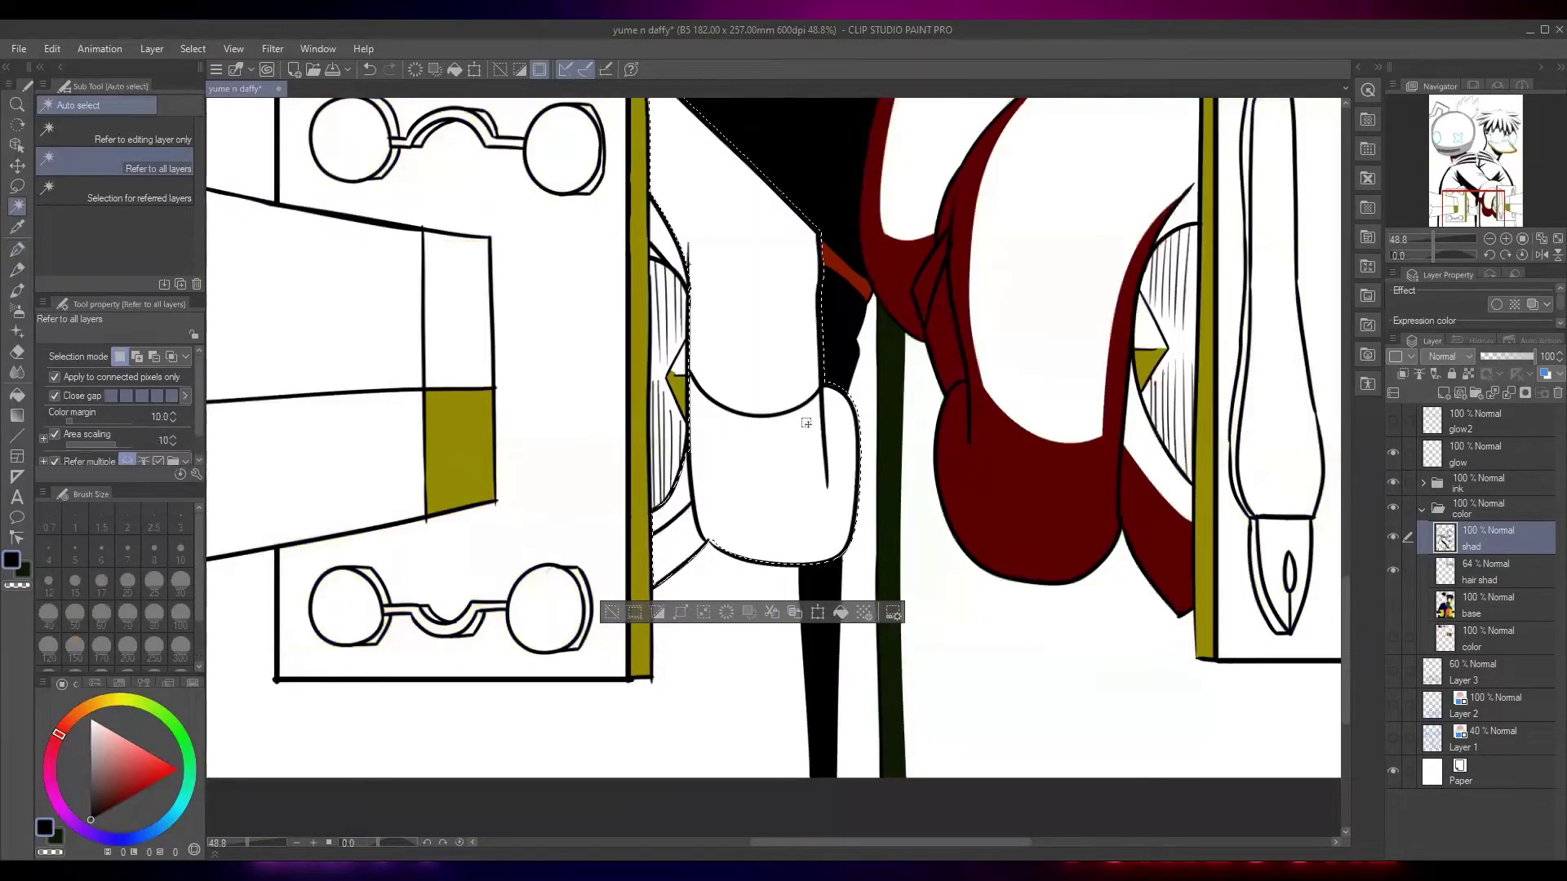
pyautogui.moveTo(789, 489); pyautogui.dragTo(984, 651)
pyautogui.click(763, 489)
pyautogui.keyDown('shift'); pyautogui.click(681, 549); pyautogui.keyUp('shift')
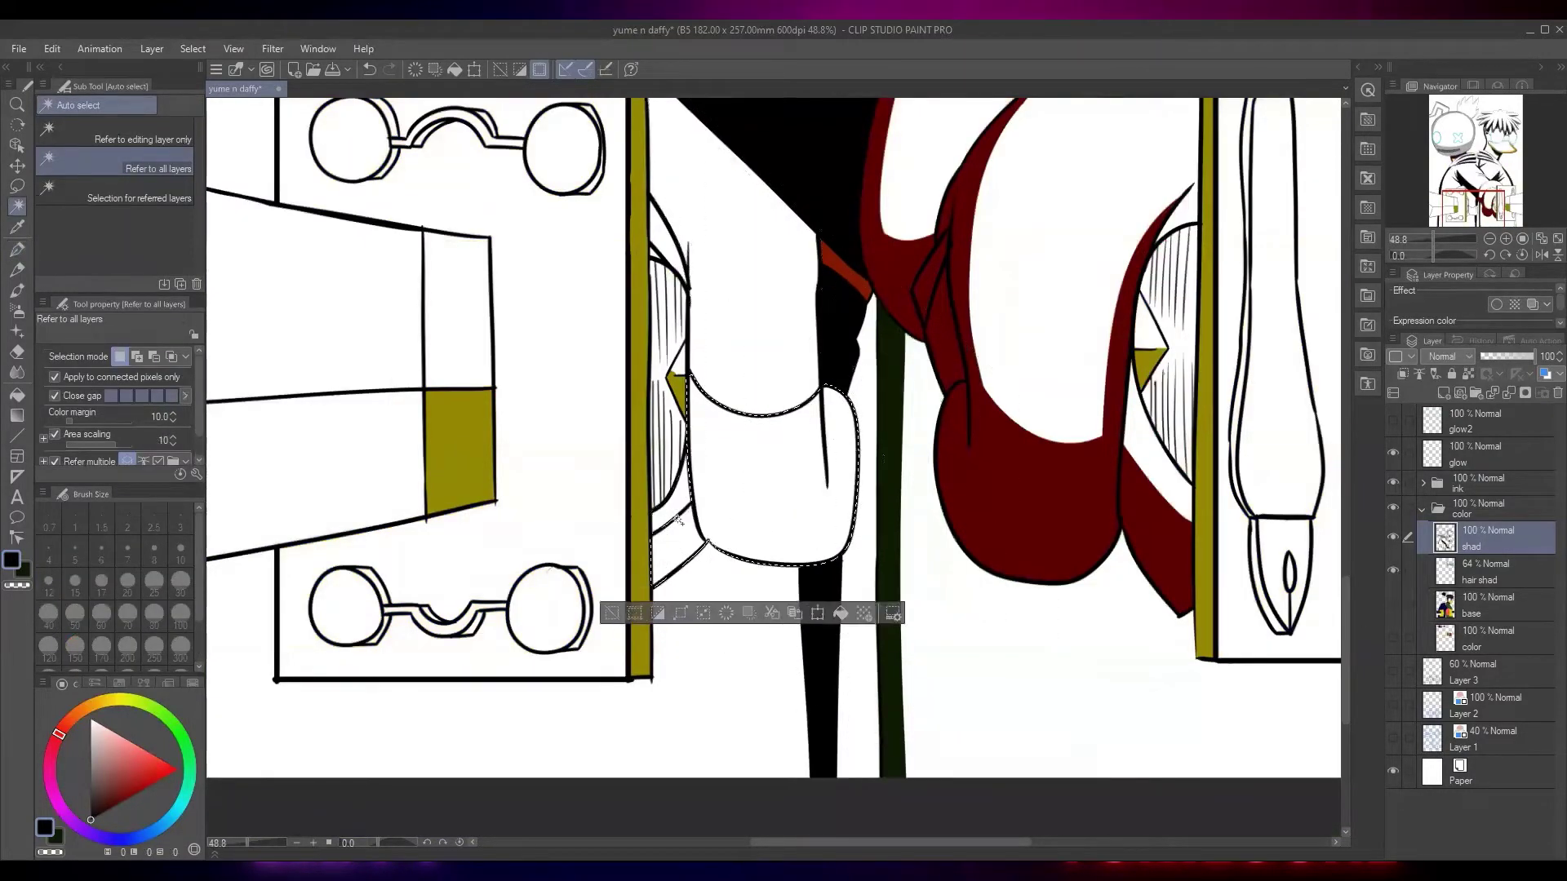
pyautogui.hotkey('alt', 'BackSpace')
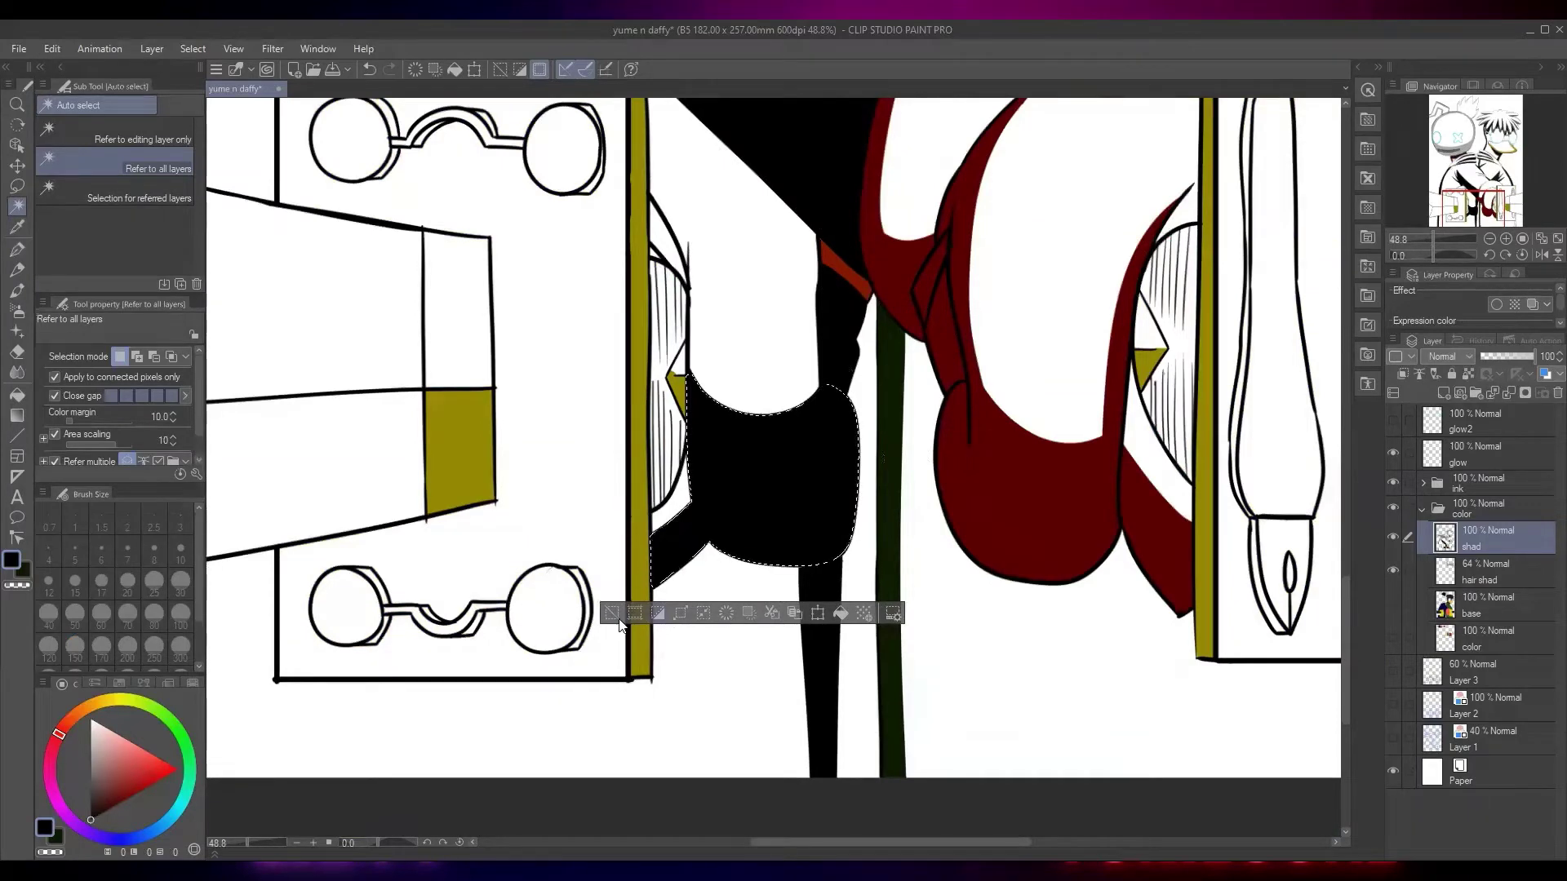
pyautogui.click(610, 612)
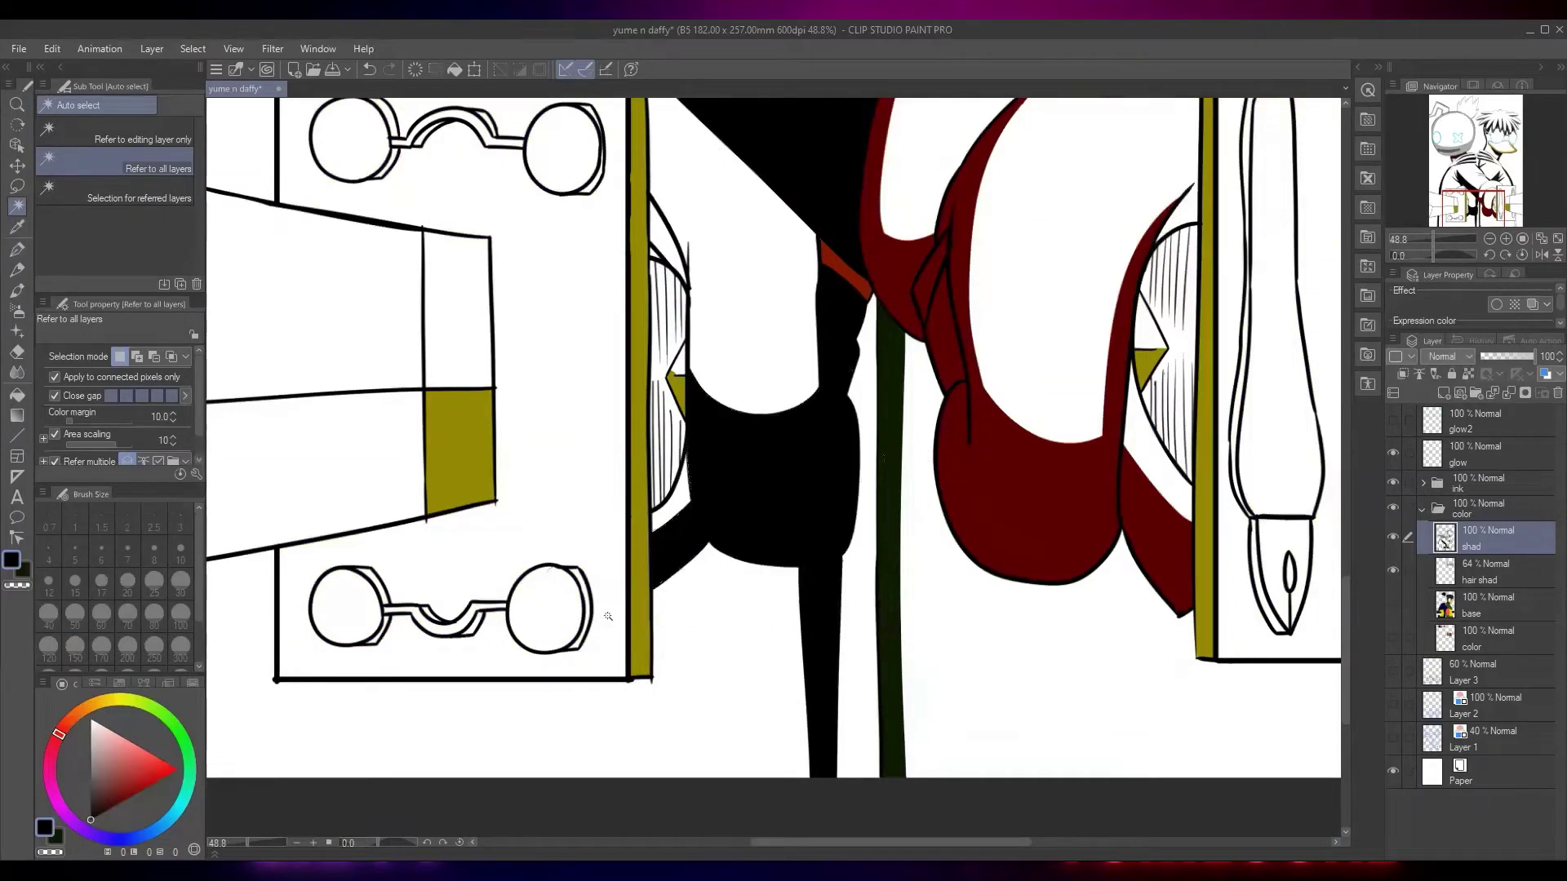
pyautogui.click(1393, 604)
# Sample the dark yellow of the left plate's edge and auto-select the side facets of the plate's lower ornament
pyautogui.moveTo(587, 444); pyautogui.dragTo(657, 527)
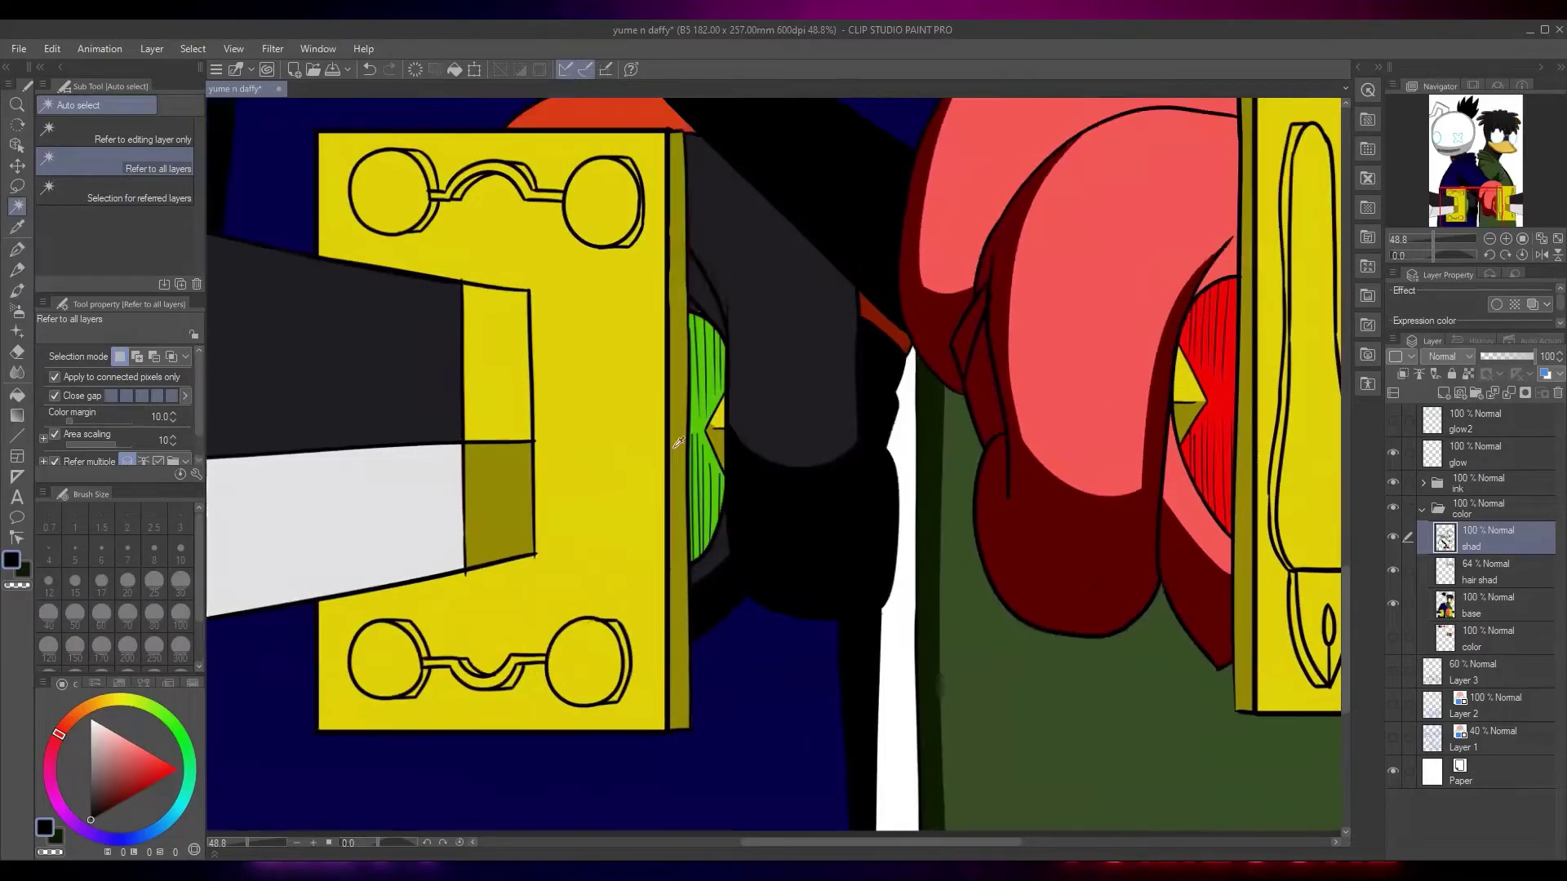
pyautogui.press('i')
pyautogui.click(678, 442)
pyautogui.moveTo(634, 629); pyautogui.dragTo(738, 475)
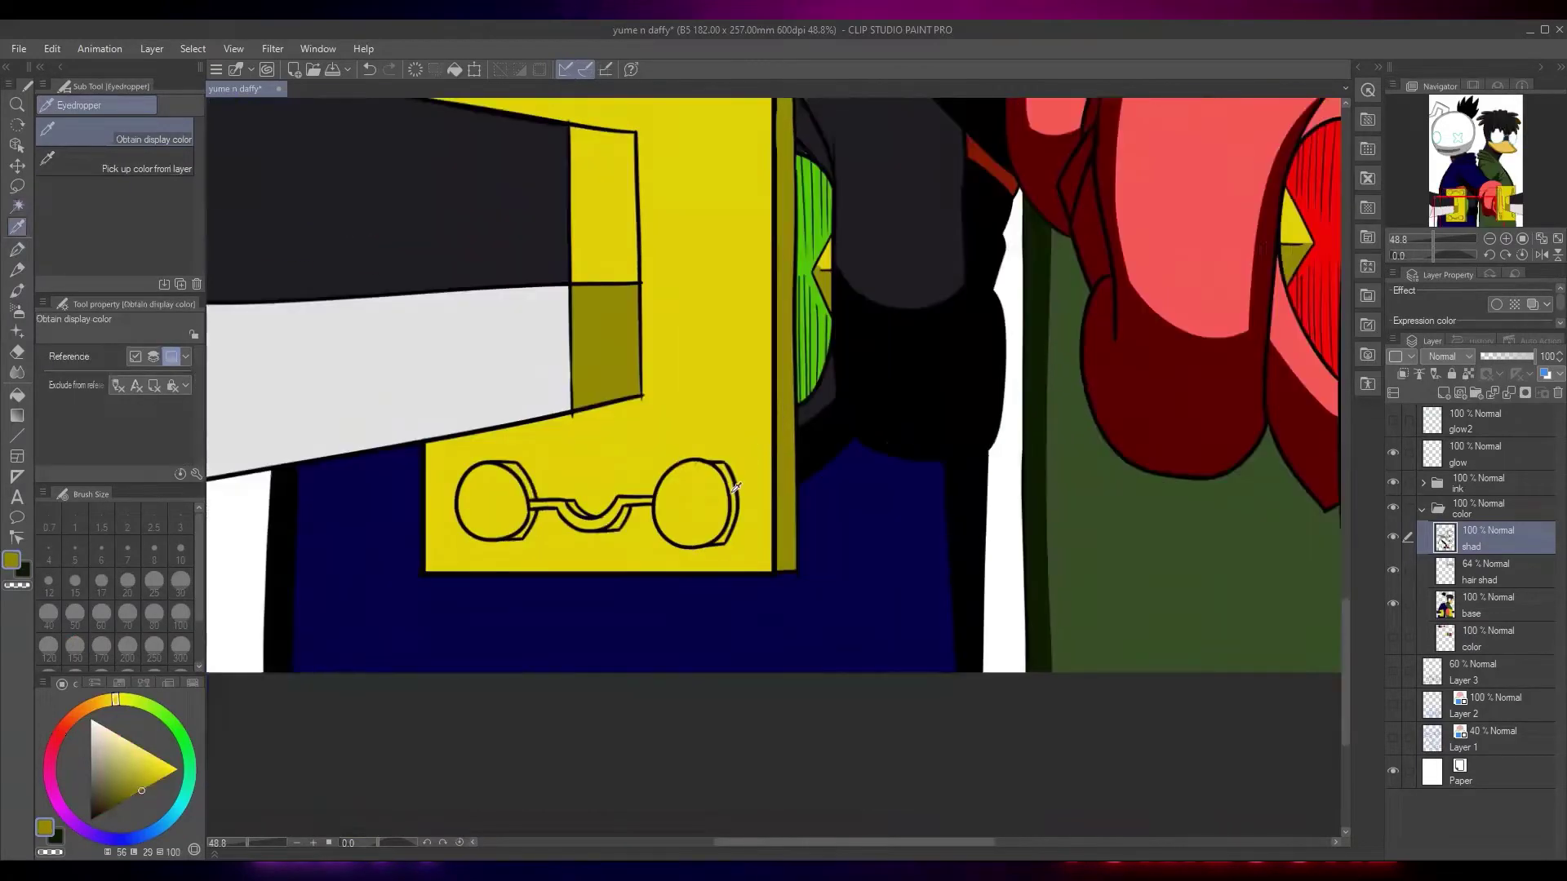
pyautogui.scroll(1, 735, 487)
pyautogui.scroll(4, 742, 489)
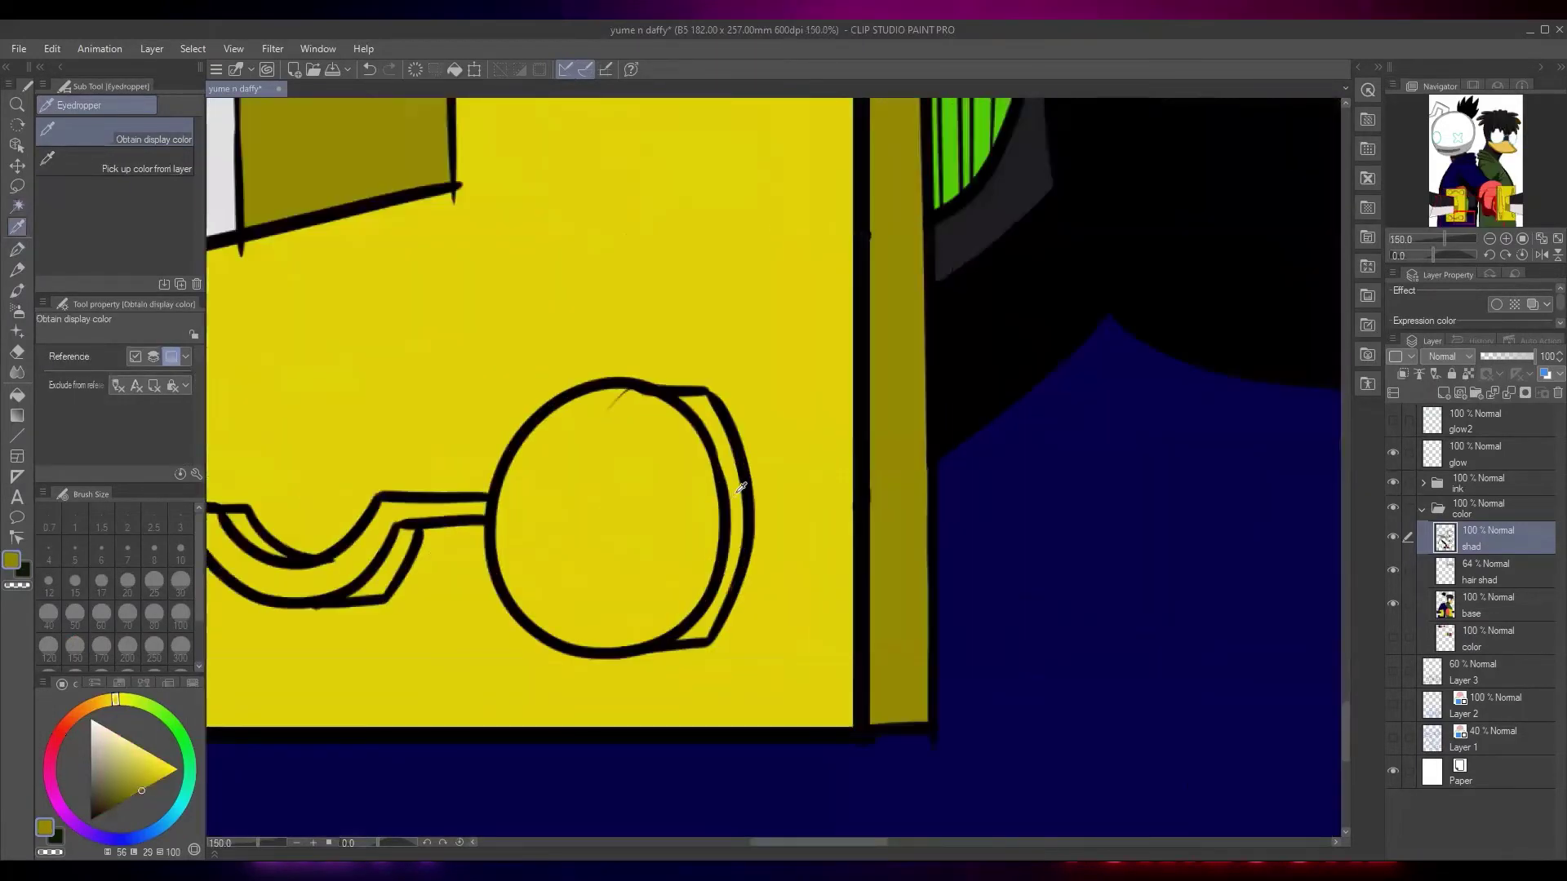
pyautogui.press('w')
pyautogui.click(739, 477)
pyautogui.moveTo(570, 455); pyautogui.dragTo(948, 395)
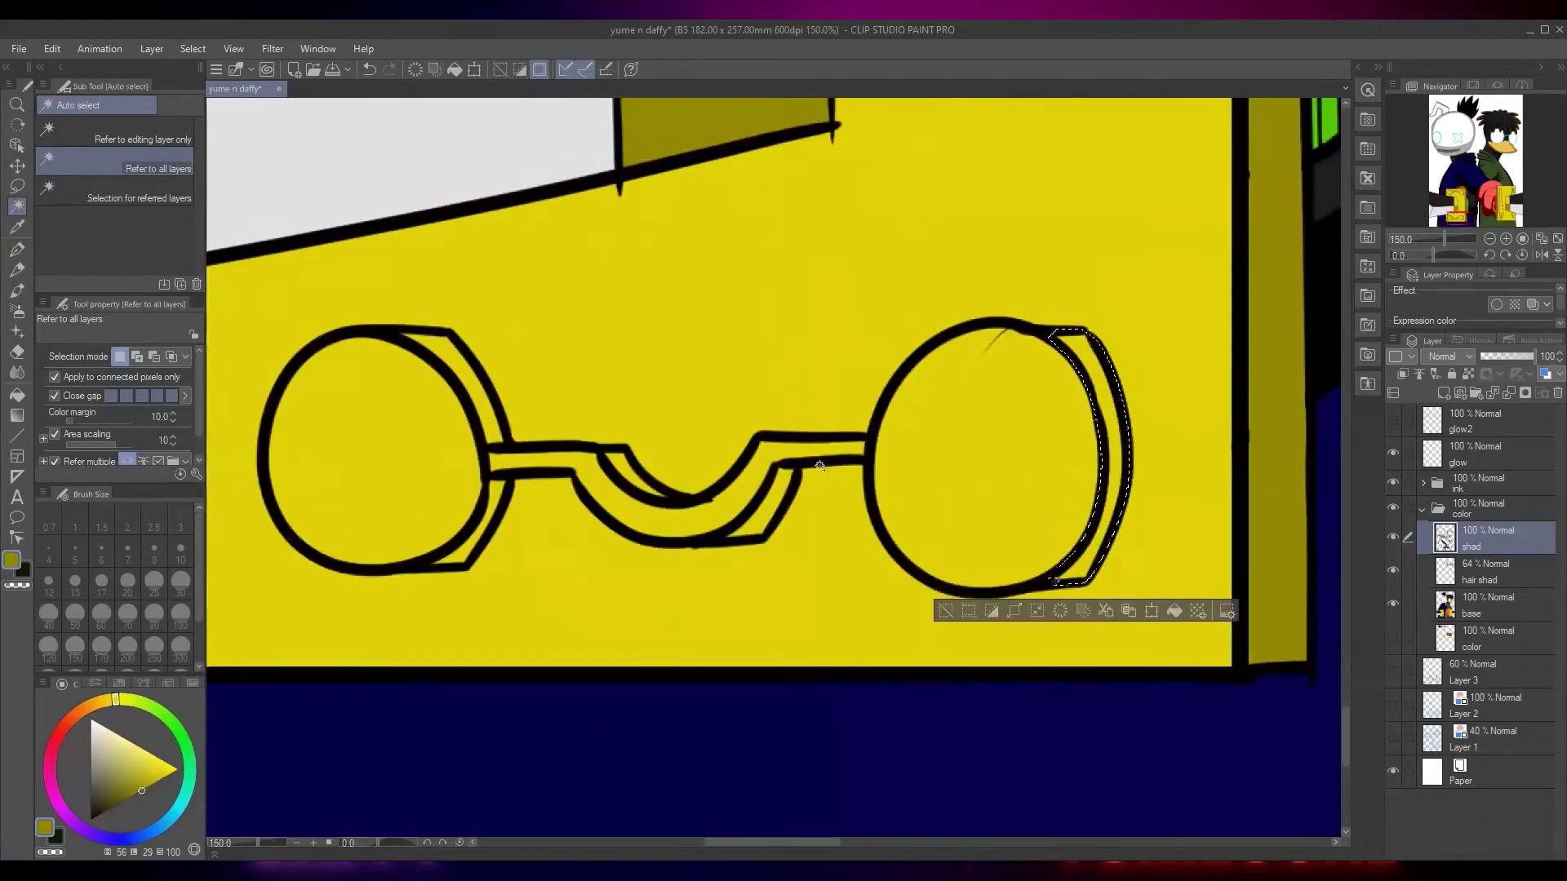
pyautogui.keyDown('shift'); pyautogui.click(772, 502); pyautogui.keyUp('shift')
pyautogui.keyDown('shift'); pyautogui.click(633, 478); pyautogui.keyUp('shift')
pyautogui.keyDown('shift'); pyautogui.click(493, 415); pyautogui.keyUp('shift')
pyautogui.keyDown('shift'); pyautogui.click(488, 514); pyautogui.keyUp('shift')
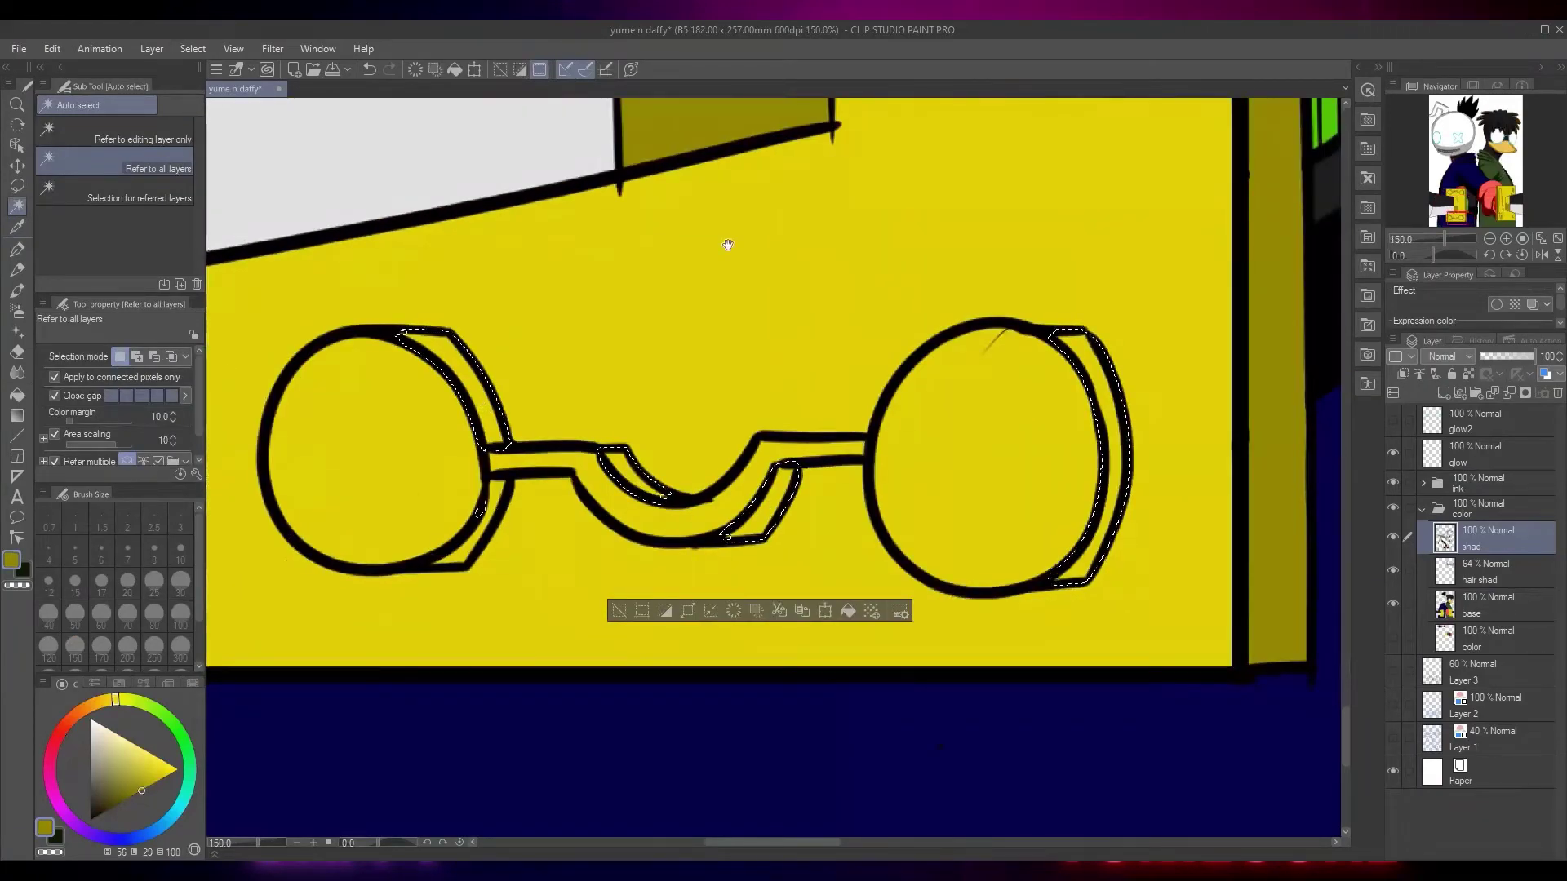
# Add the side facets of the left plate's upper ornament to the selection and fill the selected facets with dark yellow
pyautogui.moveTo(581, 423); pyautogui.dragTo(685, 595)
pyautogui.moveTo(575, 713); pyautogui.dragTo(697, 602)
pyautogui.moveTo(693, 677); pyautogui.dragTo(617, 785)
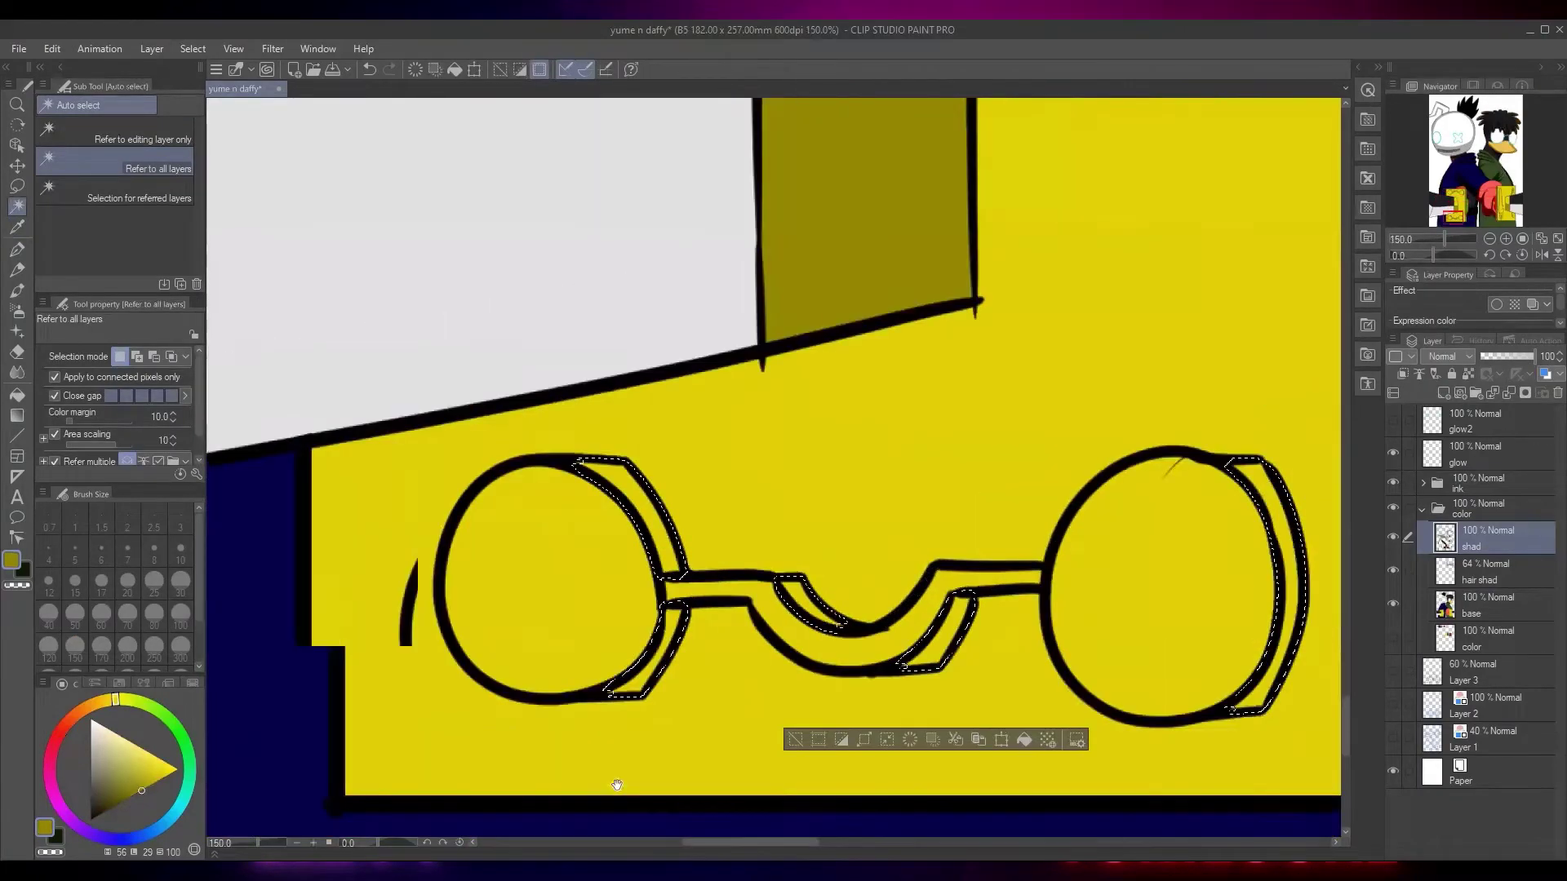
pyautogui.moveTo(761, 235); pyautogui.dragTo(564, 568)
pyautogui.moveTo(918, 253); pyautogui.dragTo(820, 502)
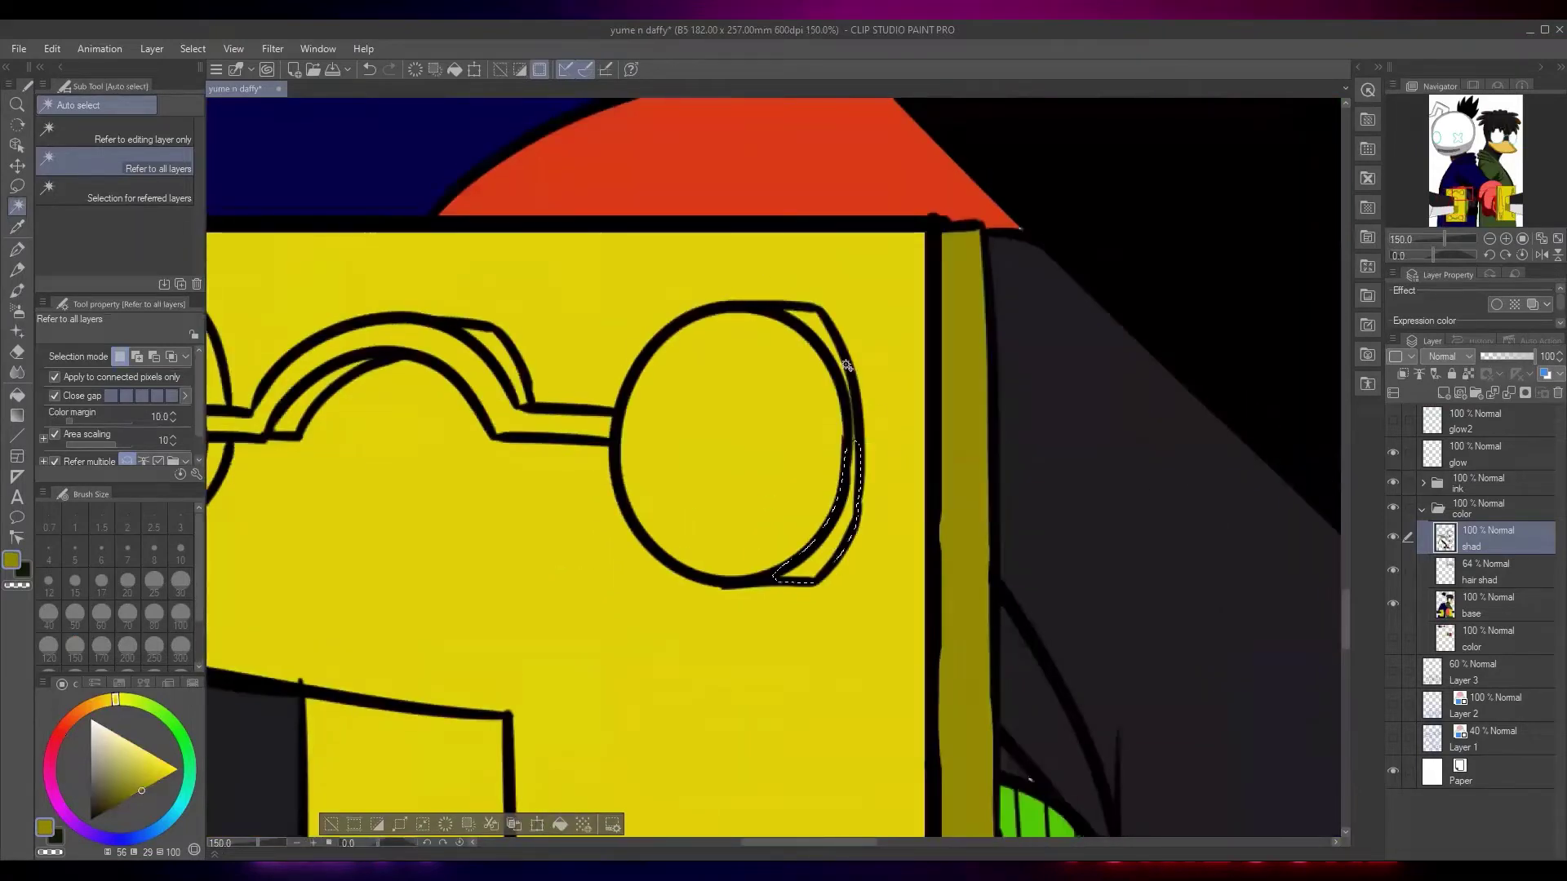
pyautogui.click(849, 374)
pyautogui.moveTo(644, 379); pyautogui.dragTo(837, 331)
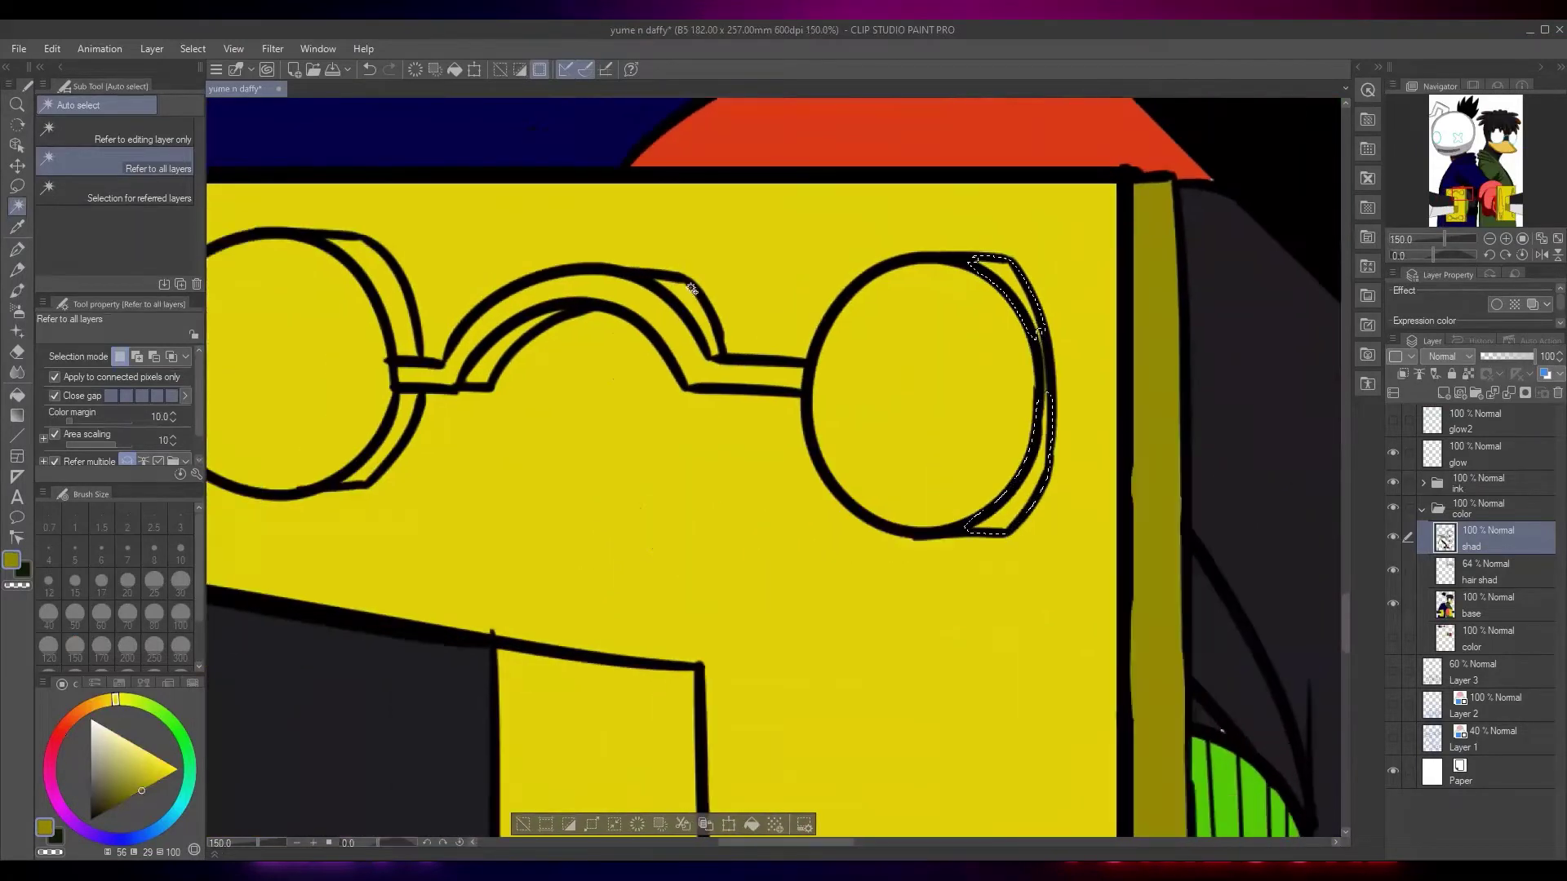
pyautogui.keyDown('shift'); pyautogui.click(702, 314); pyautogui.keyUp('shift')
pyautogui.keyDown('shift'); pyautogui.click(397, 309); pyautogui.keyUp('shift')
pyautogui.keyDown('shift'); pyautogui.click(398, 437); pyautogui.keyUp('shift')
pyautogui.hotkey('alt', 'Delete')
# On the extra ink layer, lasso and delete the outer outline segment beside the right-hand knob of the left plate's upper ornament
pyautogui.moveTo(920, 269); pyautogui.dragTo(758, 274)
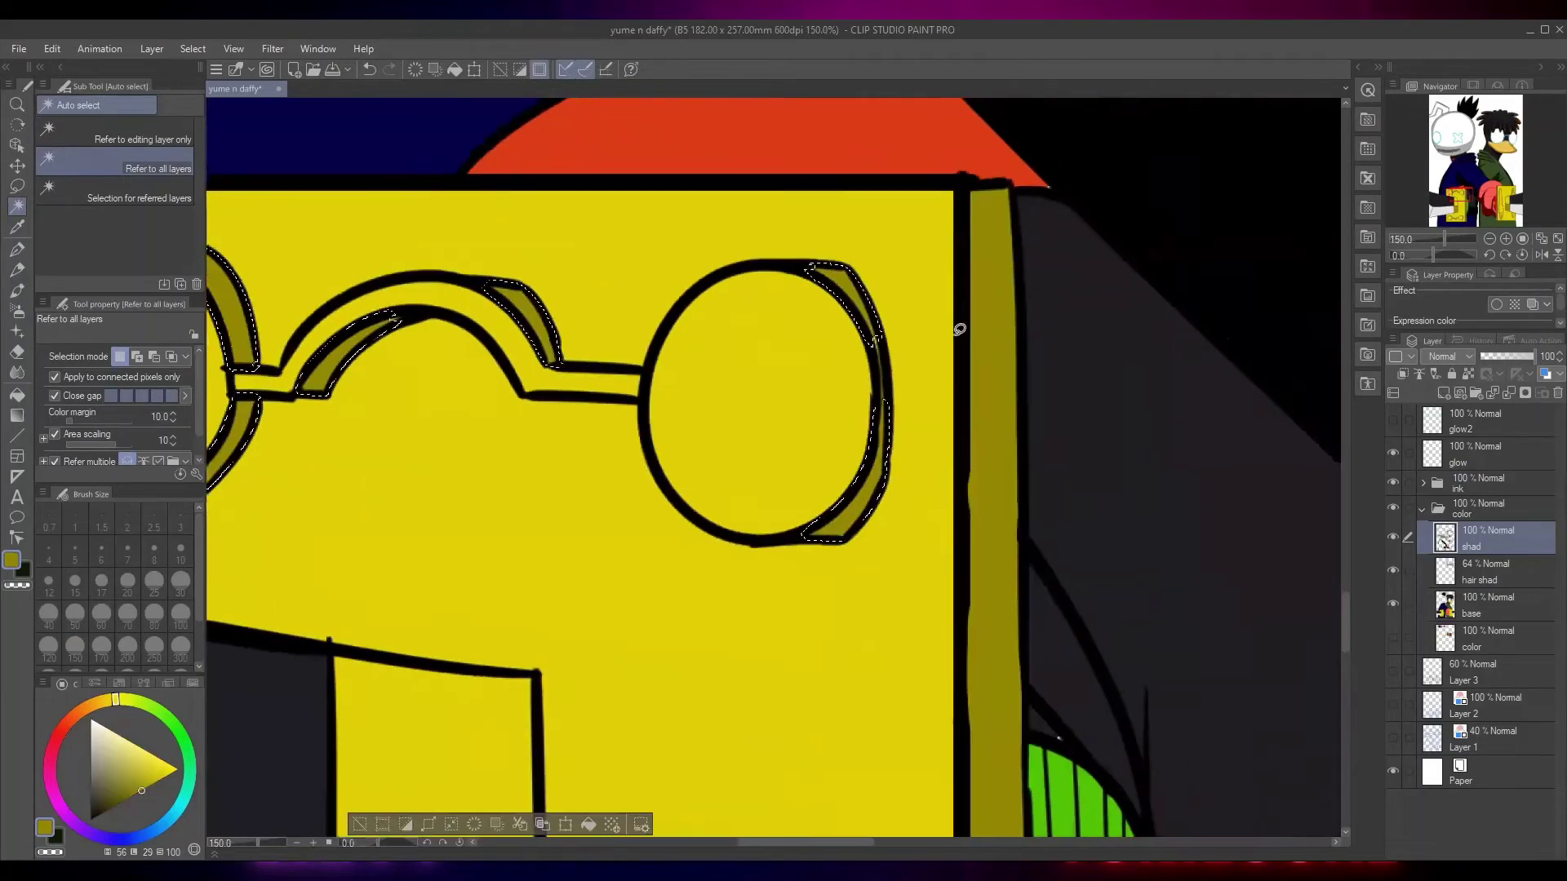
pyautogui.press('m')
pyautogui.click(956, 332)
pyautogui.moveTo(892, 437); pyautogui.dragTo(881, 386)
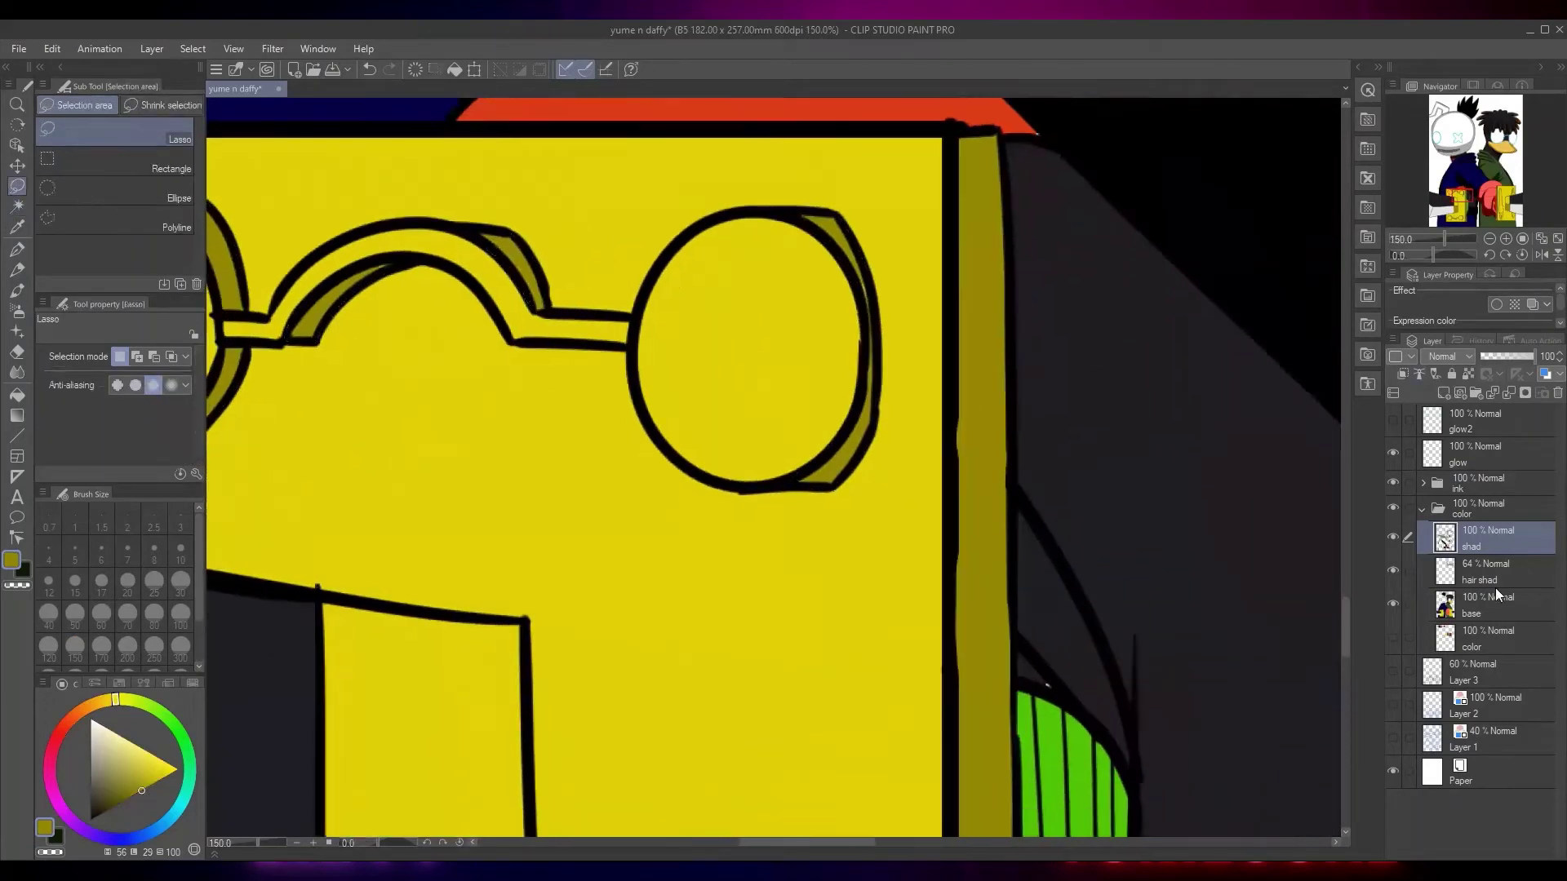
pyautogui.click(1420, 484)
pyautogui.click(1453, 580)
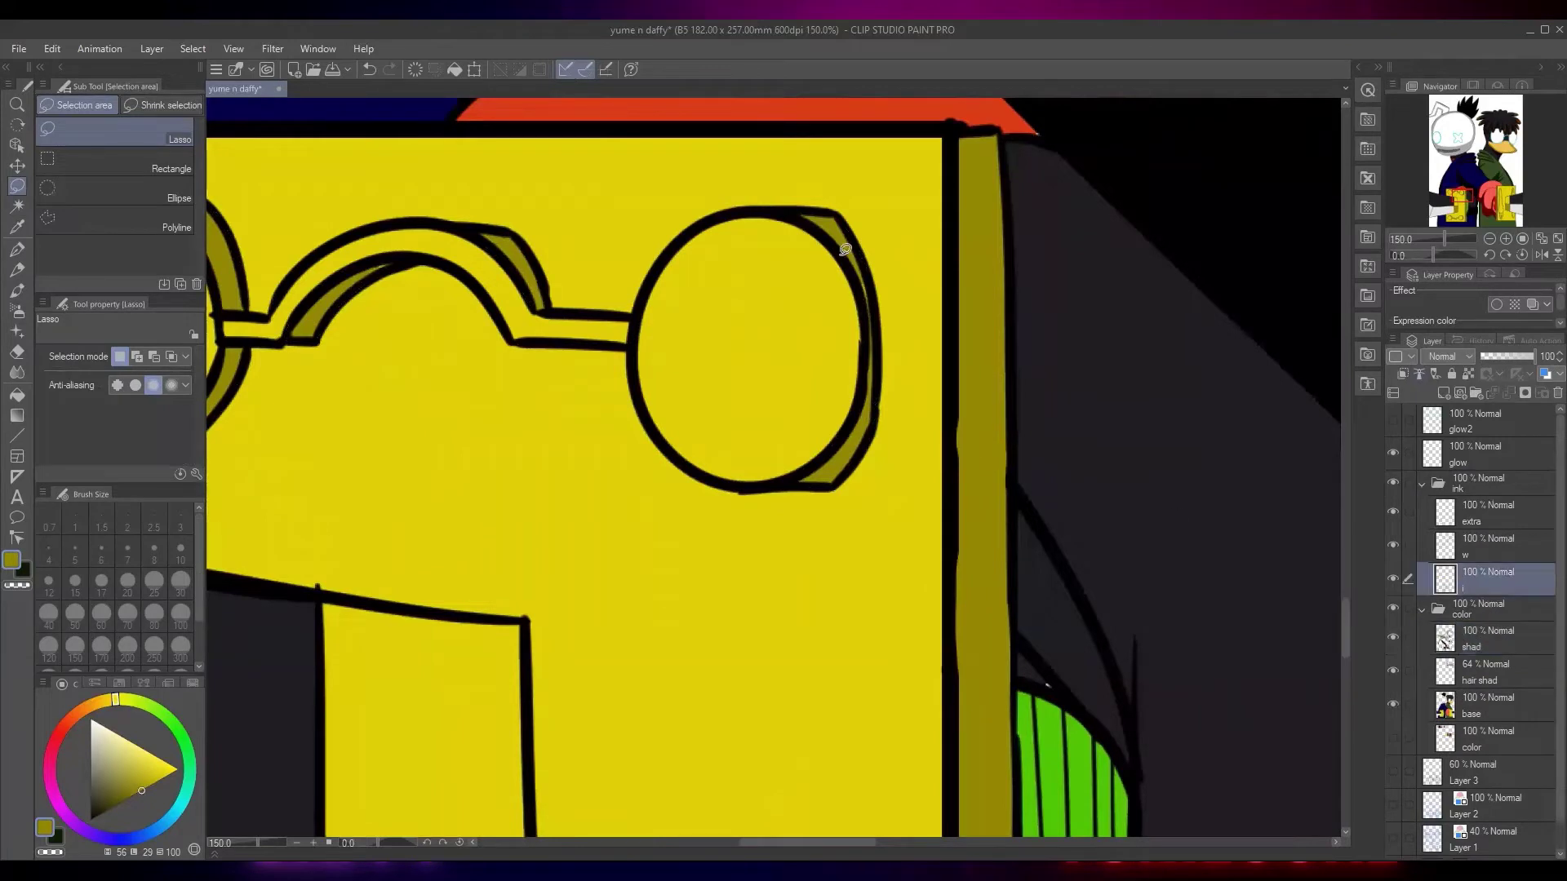
pyautogui.moveTo(873, 400); pyautogui.dragTo(885, 204)
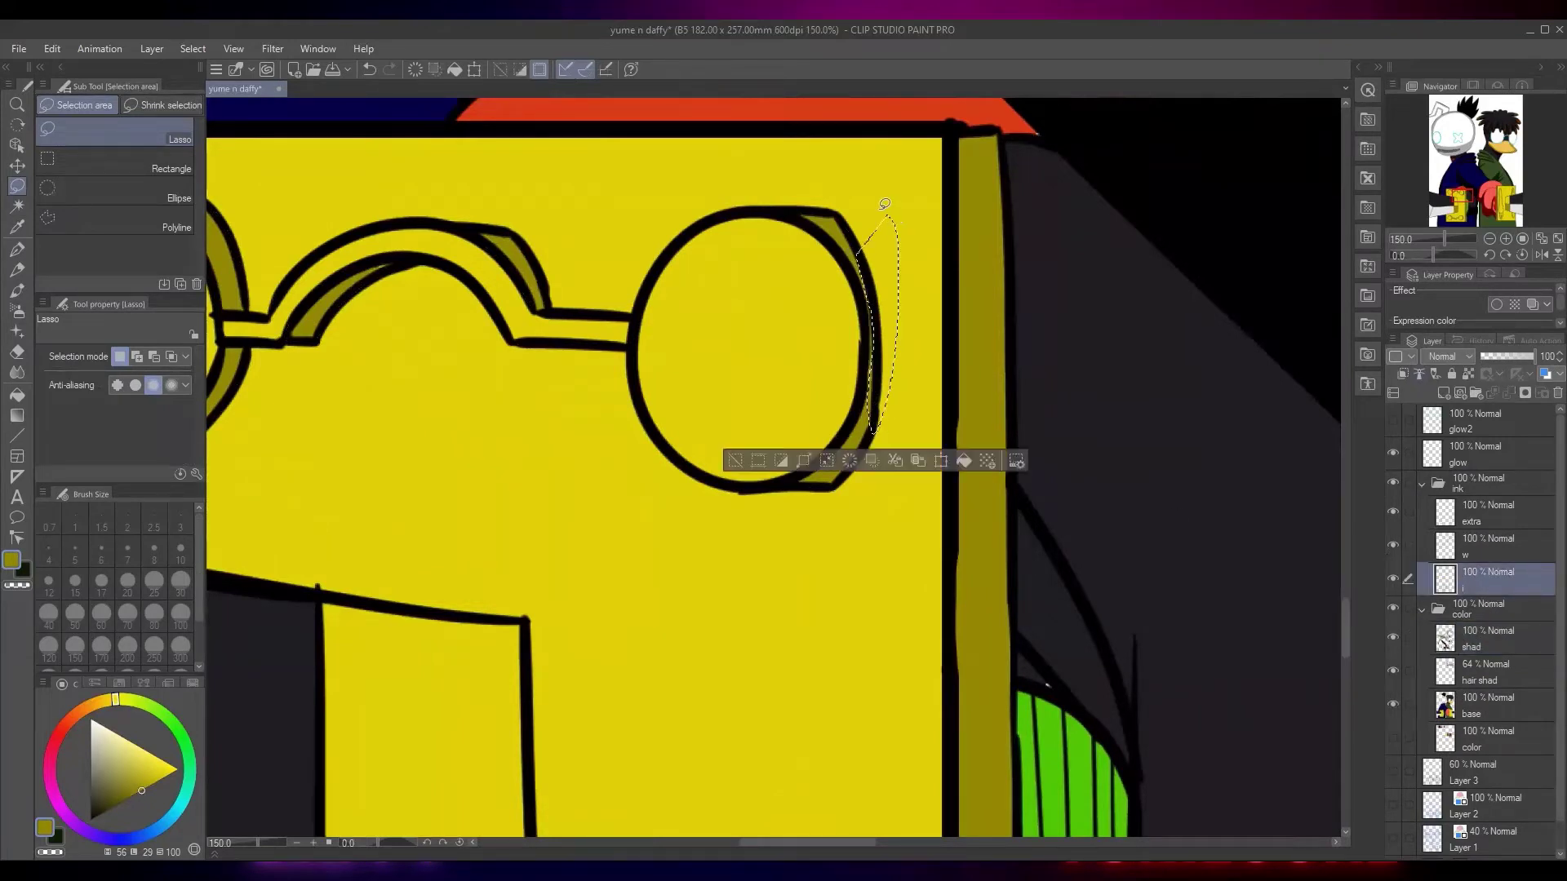
pyautogui.click(1483, 554)
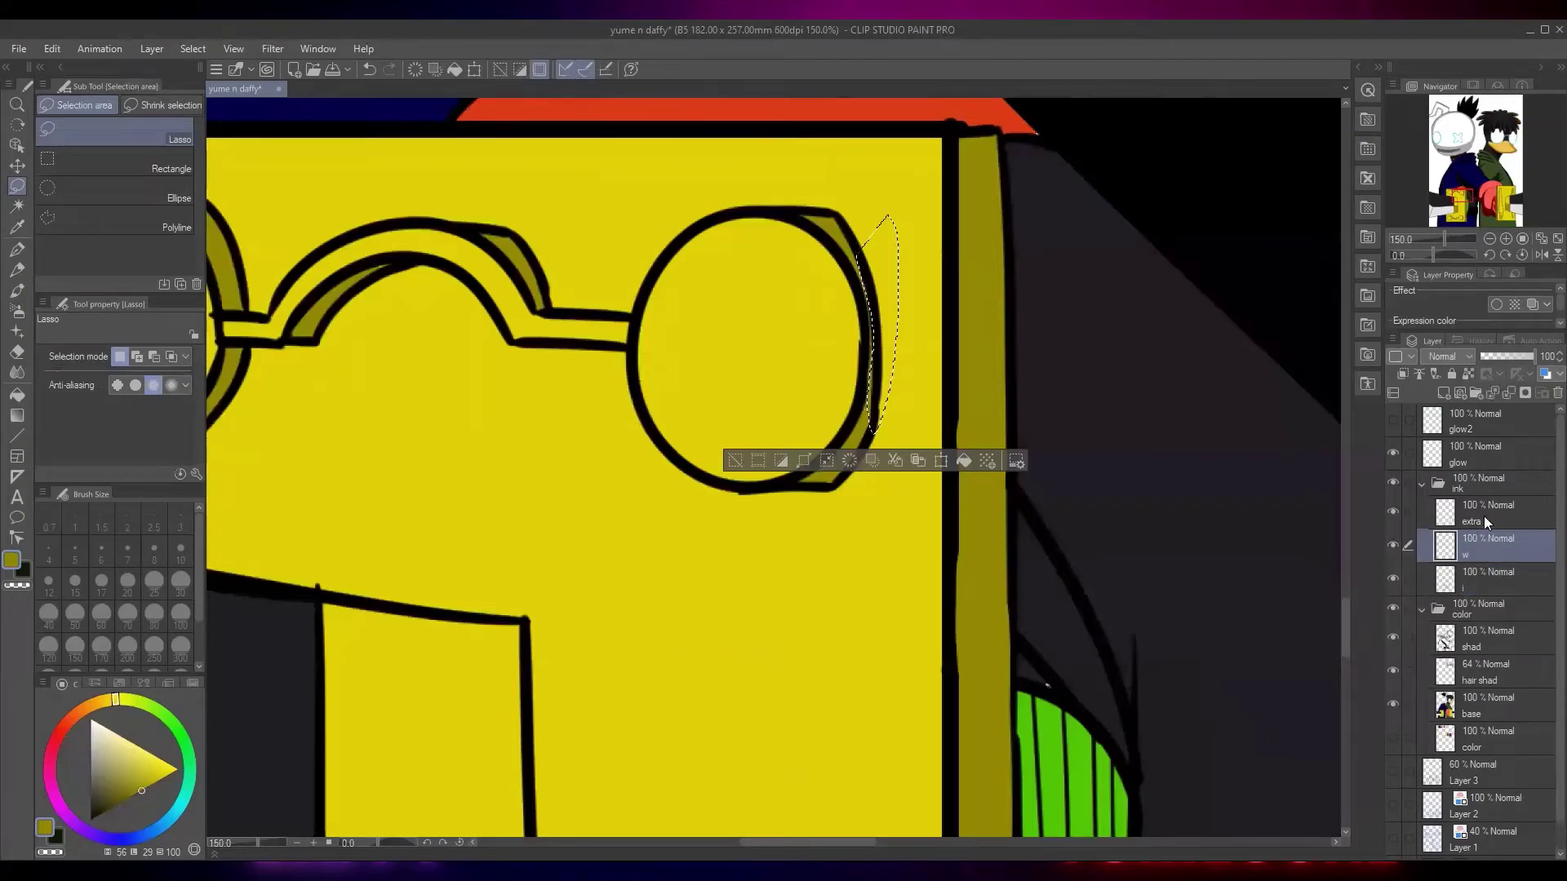
pyautogui.click(1483, 516)
pyautogui.moveTo(942, 288); pyautogui.dragTo(906, 229)
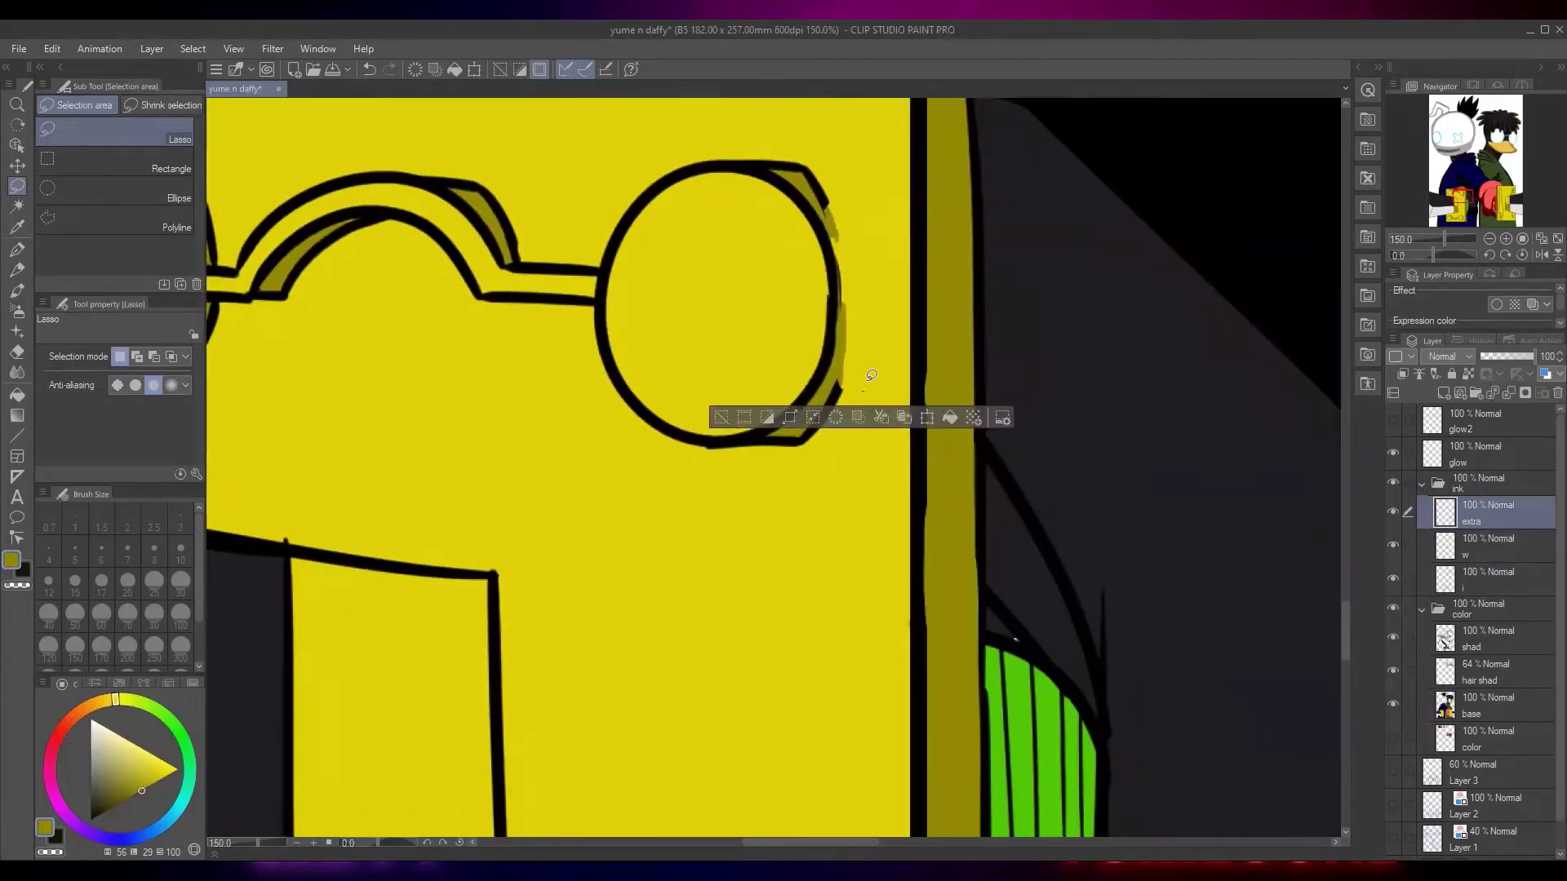
# Redraw the right-hand knob's outer side outline in black with the G-pen at size 12, bowing it farther outward
pyautogui.press('p')
pyautogui.hotkey('ctrl', 'd')
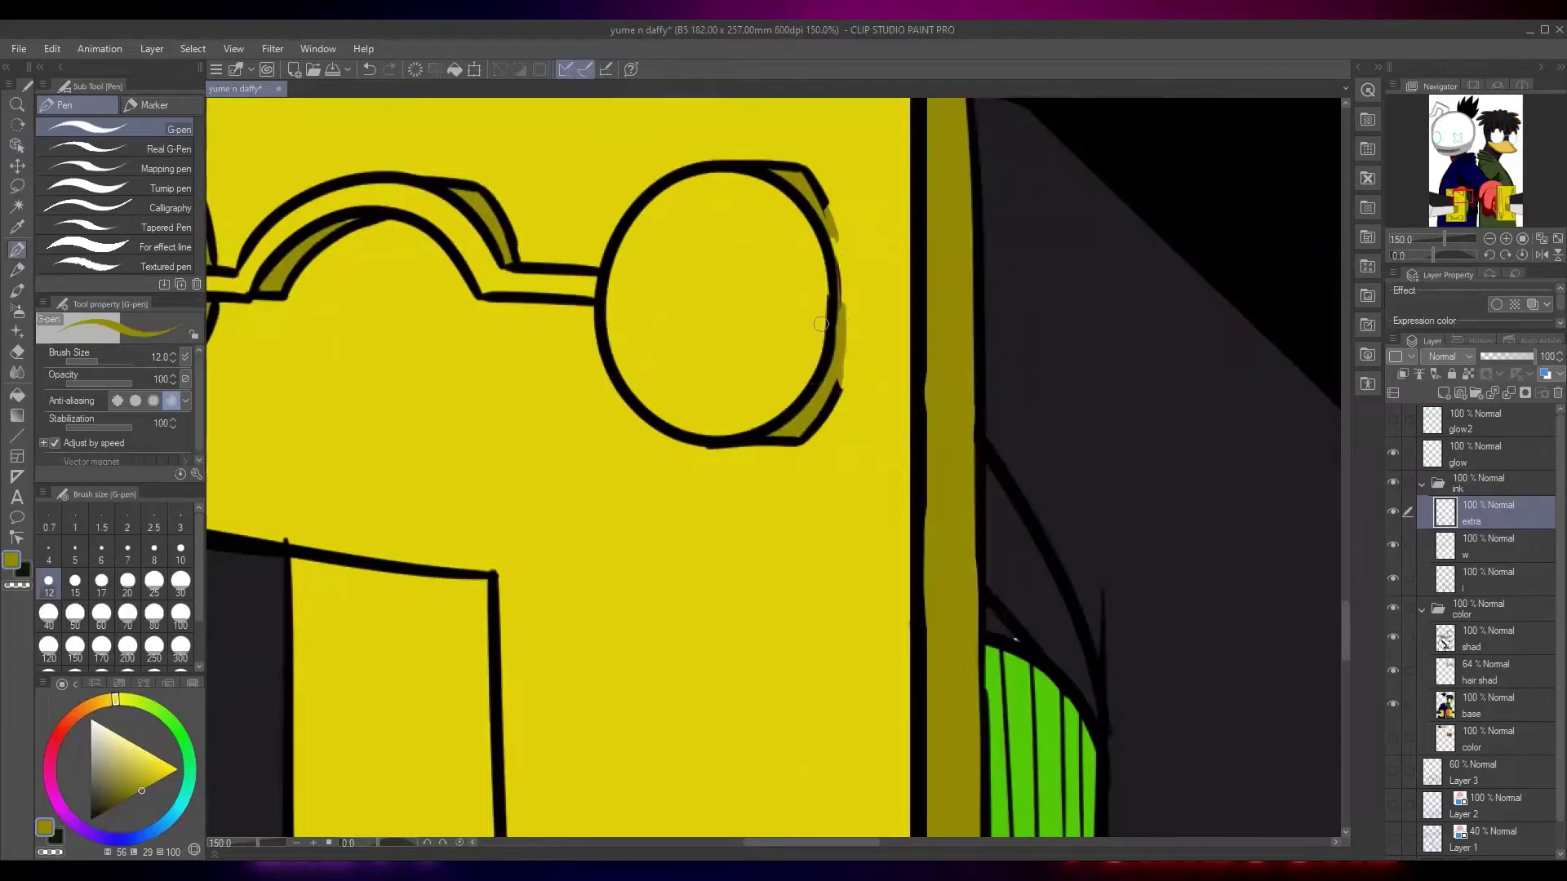
pyautogui.scroll(1, 768, 410)
pyautogui.keyDown('alt'); pyautogui.click(777, 411); pyautogui.keyUp('alt')
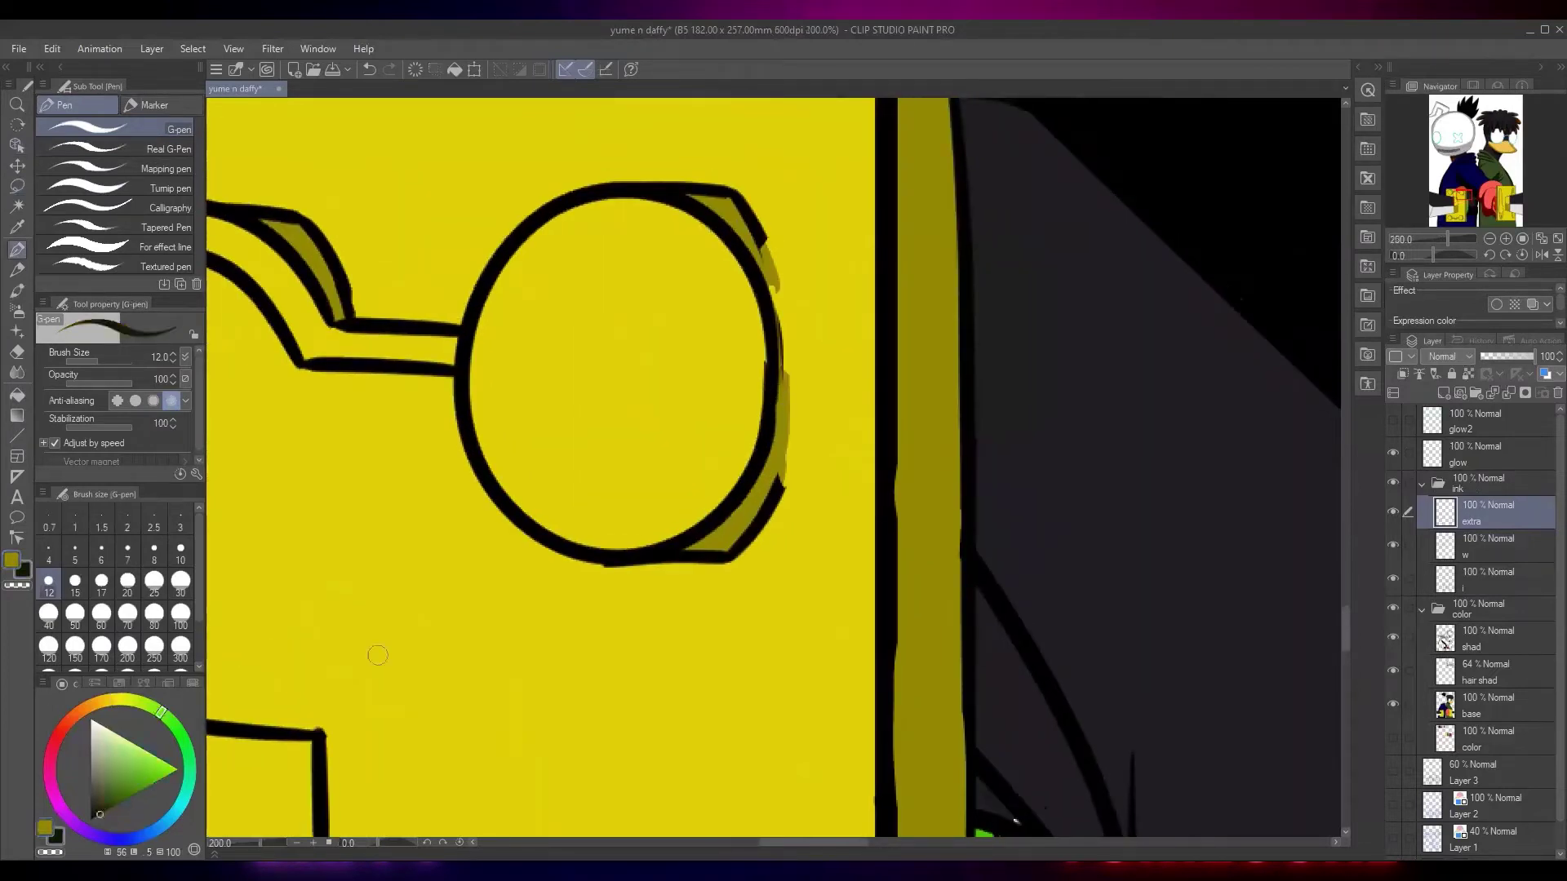
pyautogui.click(90, 820)
pyautogui.moveTo(774, 400); pyautogui.dragTo(767, 337)
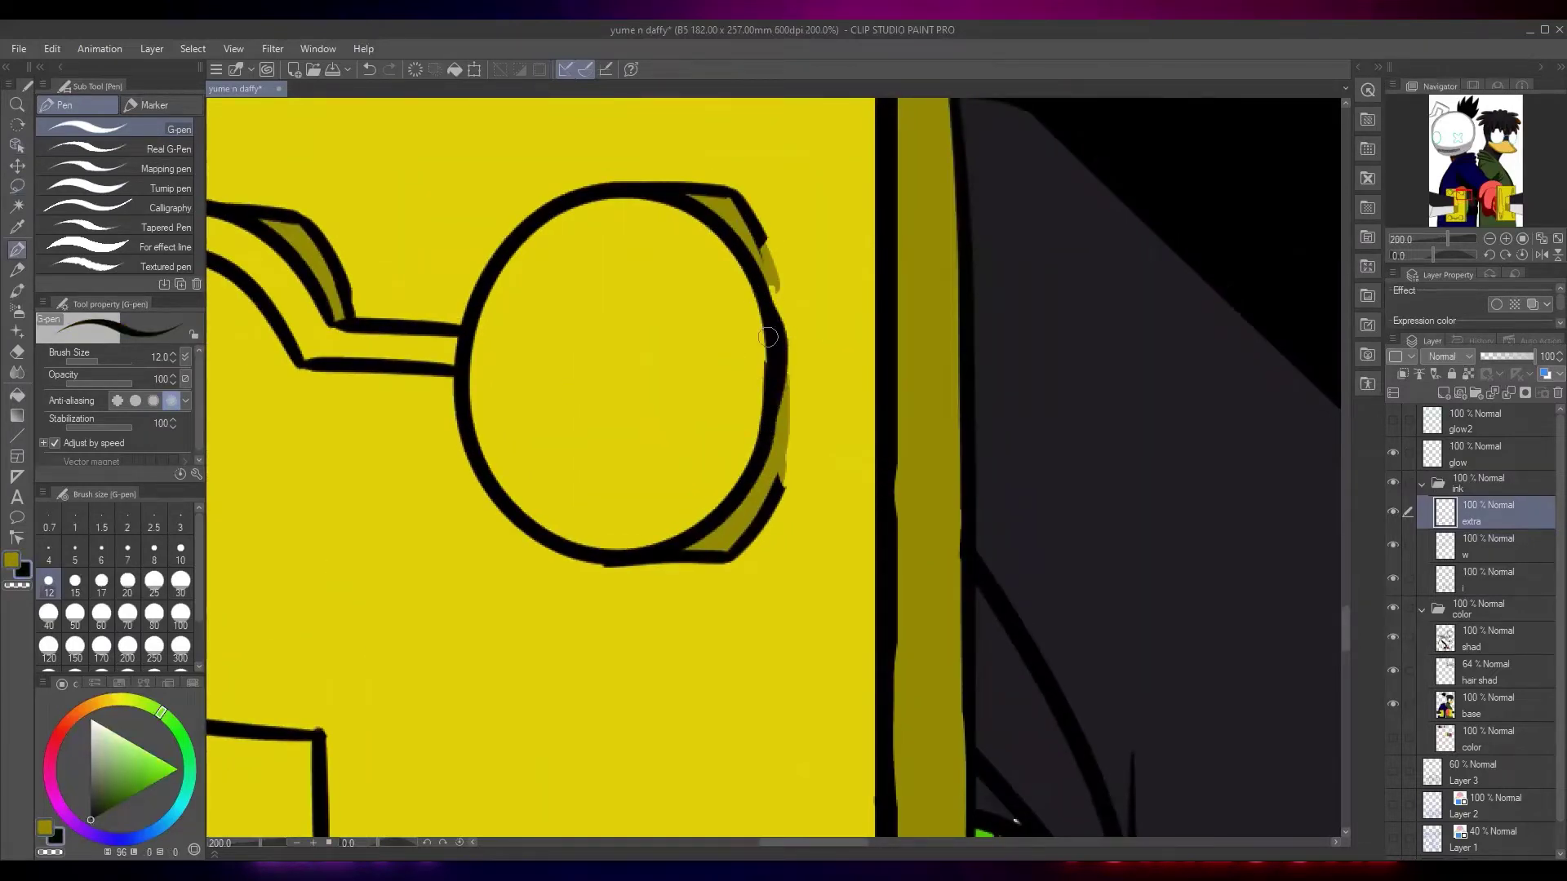
pyautogui.moveTo(769, 509)
pyautogui.mouseDown()
pyautogui.moveTo(805, 356)
pyautogui.moveTo(787, 275)
pyautogui.moveTo(738, 200)
pyautogui.mouseUp()
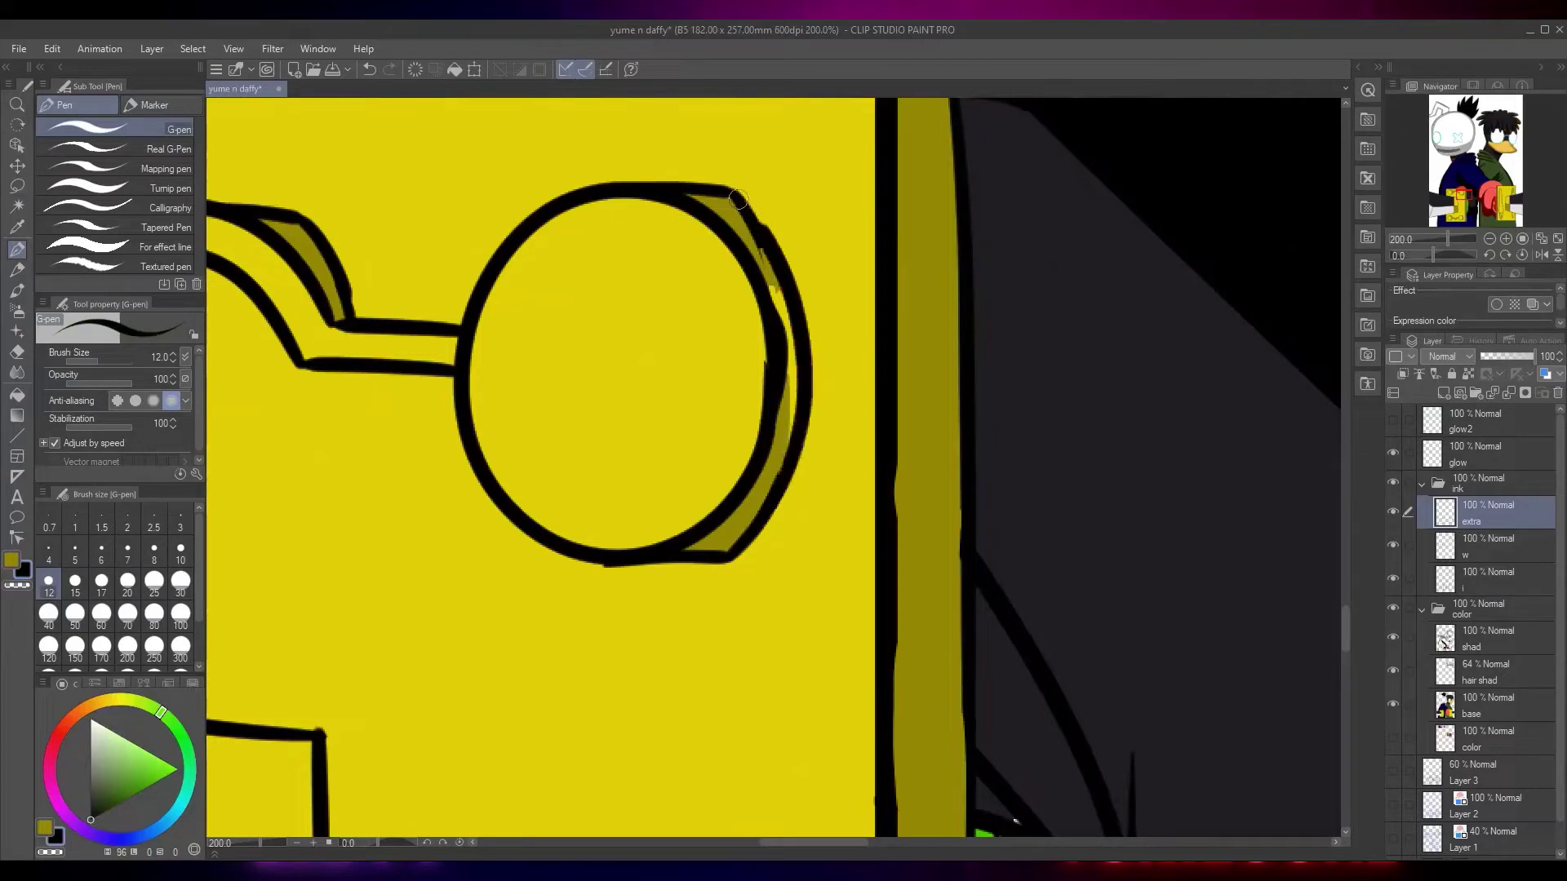
pyautogui.press('e')
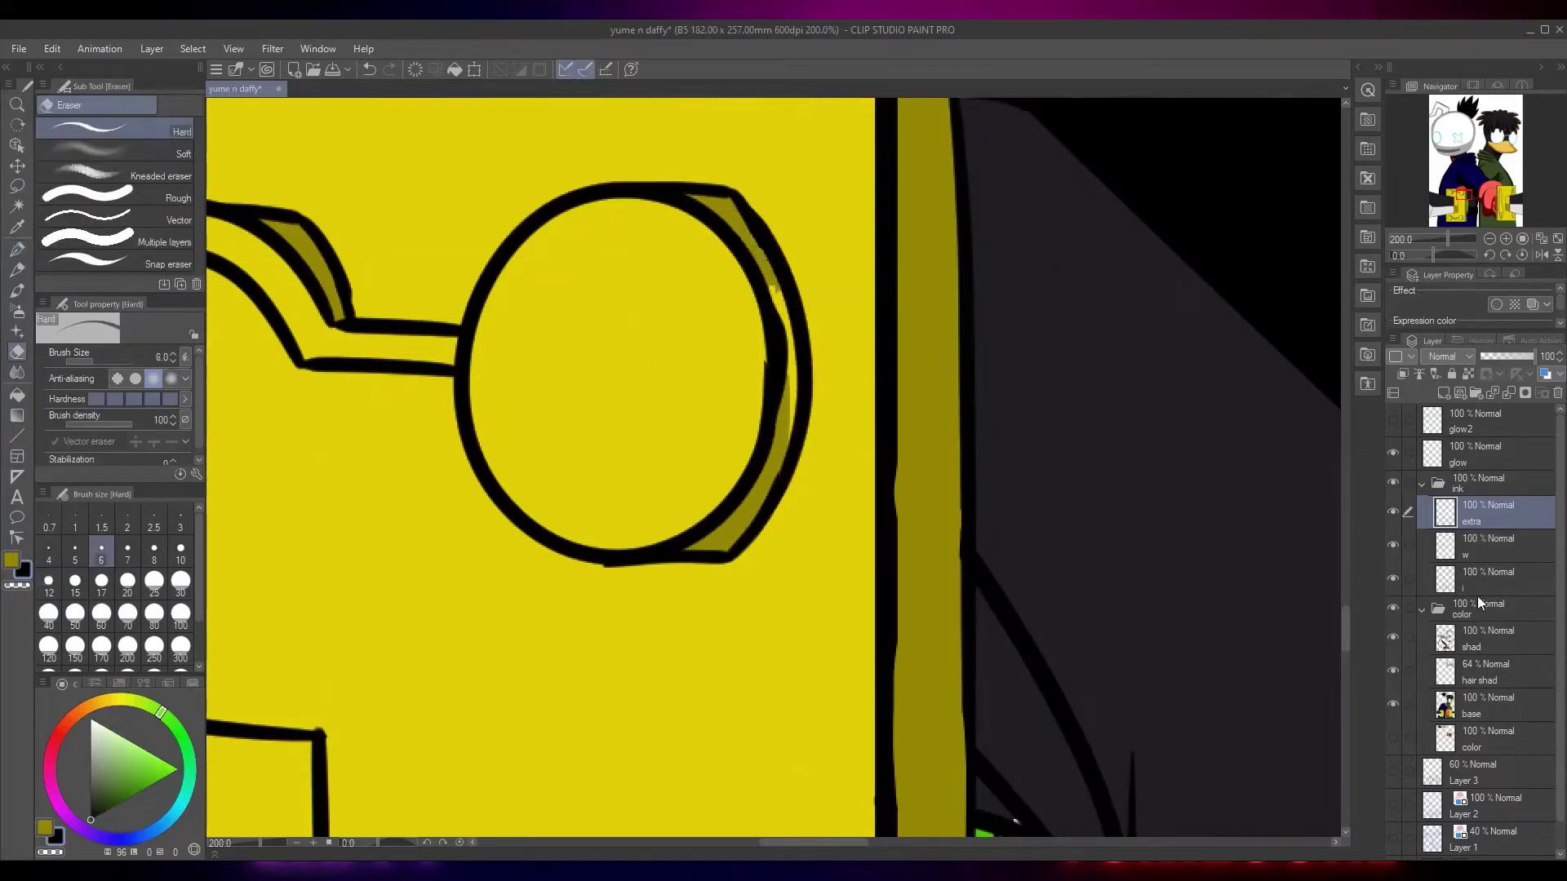
# Lasso the gap between the knob's two outlines and fill it with dark yellow on the shad layer
pyautogui.press('m')
pyautogui.moveTo(778, 315); pyautogui.dragTo(782, 398)
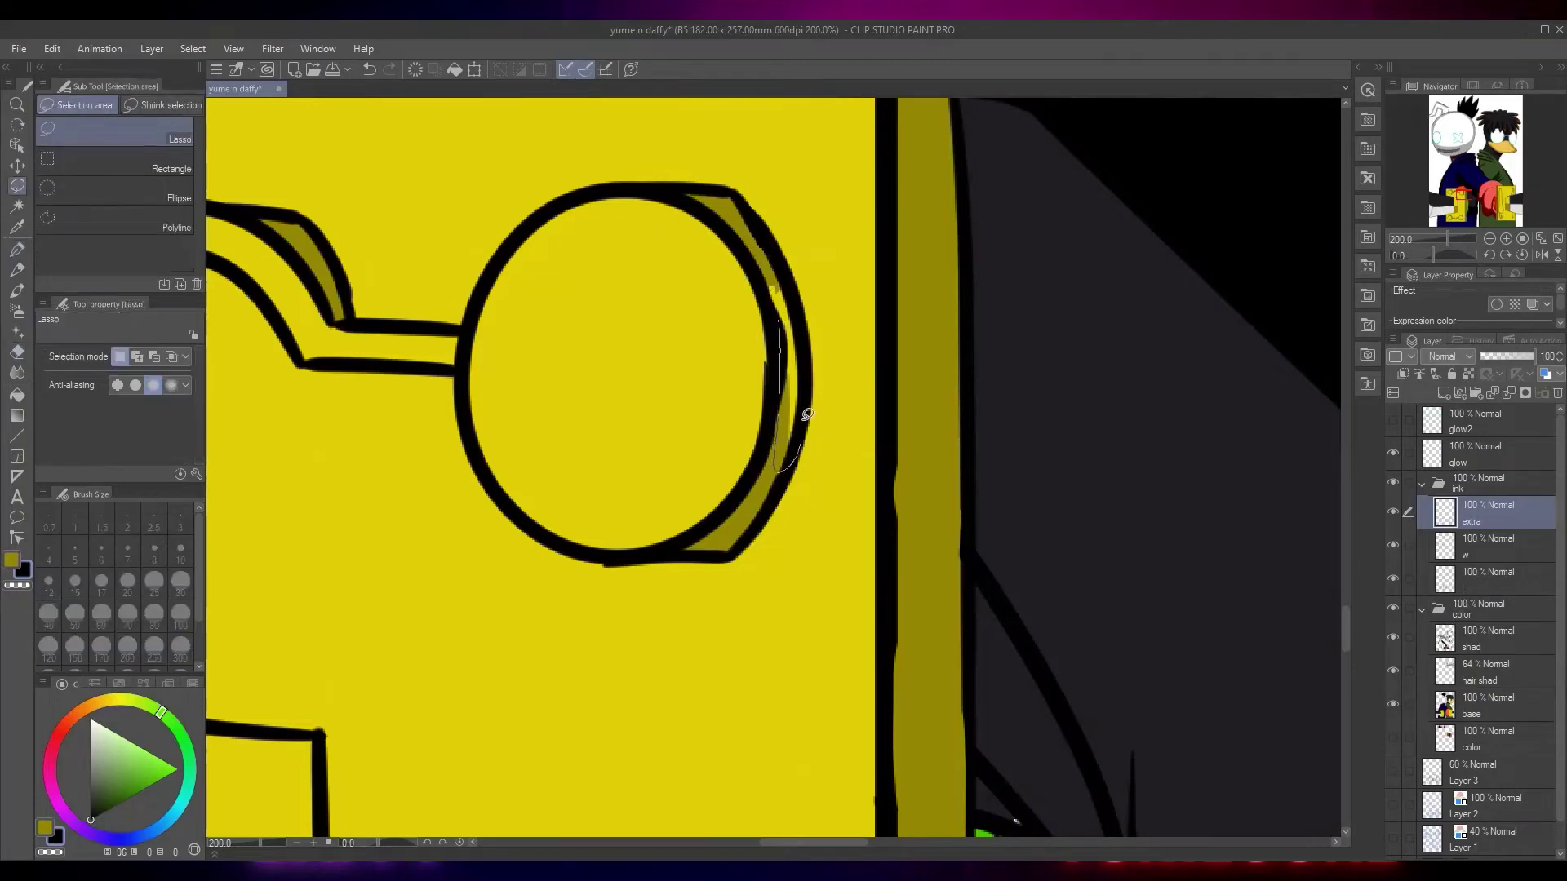
pyautogui.moveTo(787, 271); pyautogui.dragTo(755, 262)
pyautogui.press('x')
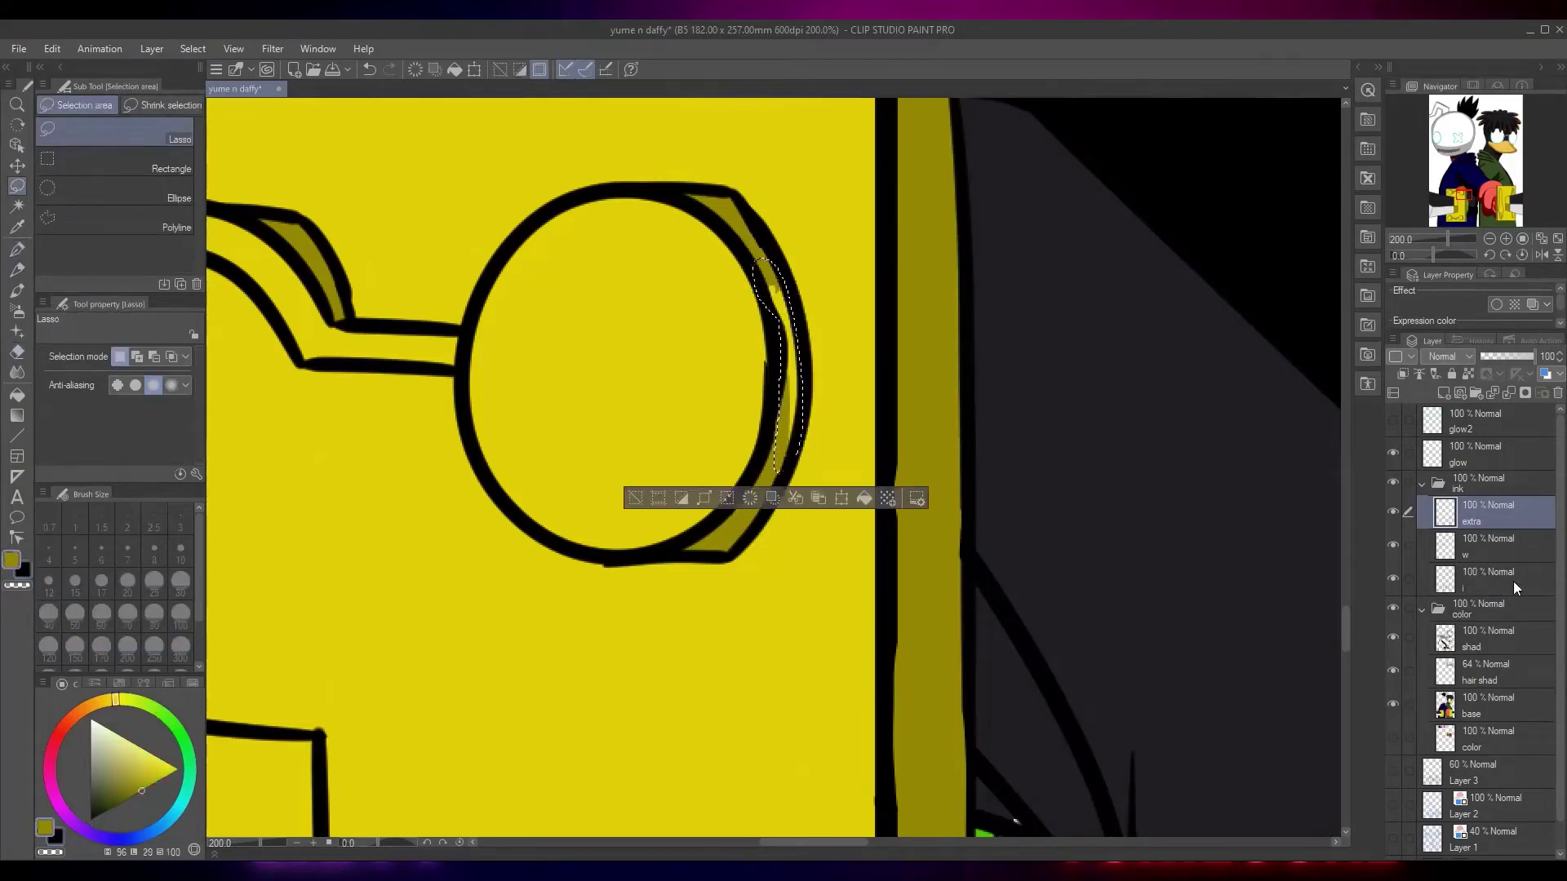
pyautogui.click(1420, 484)
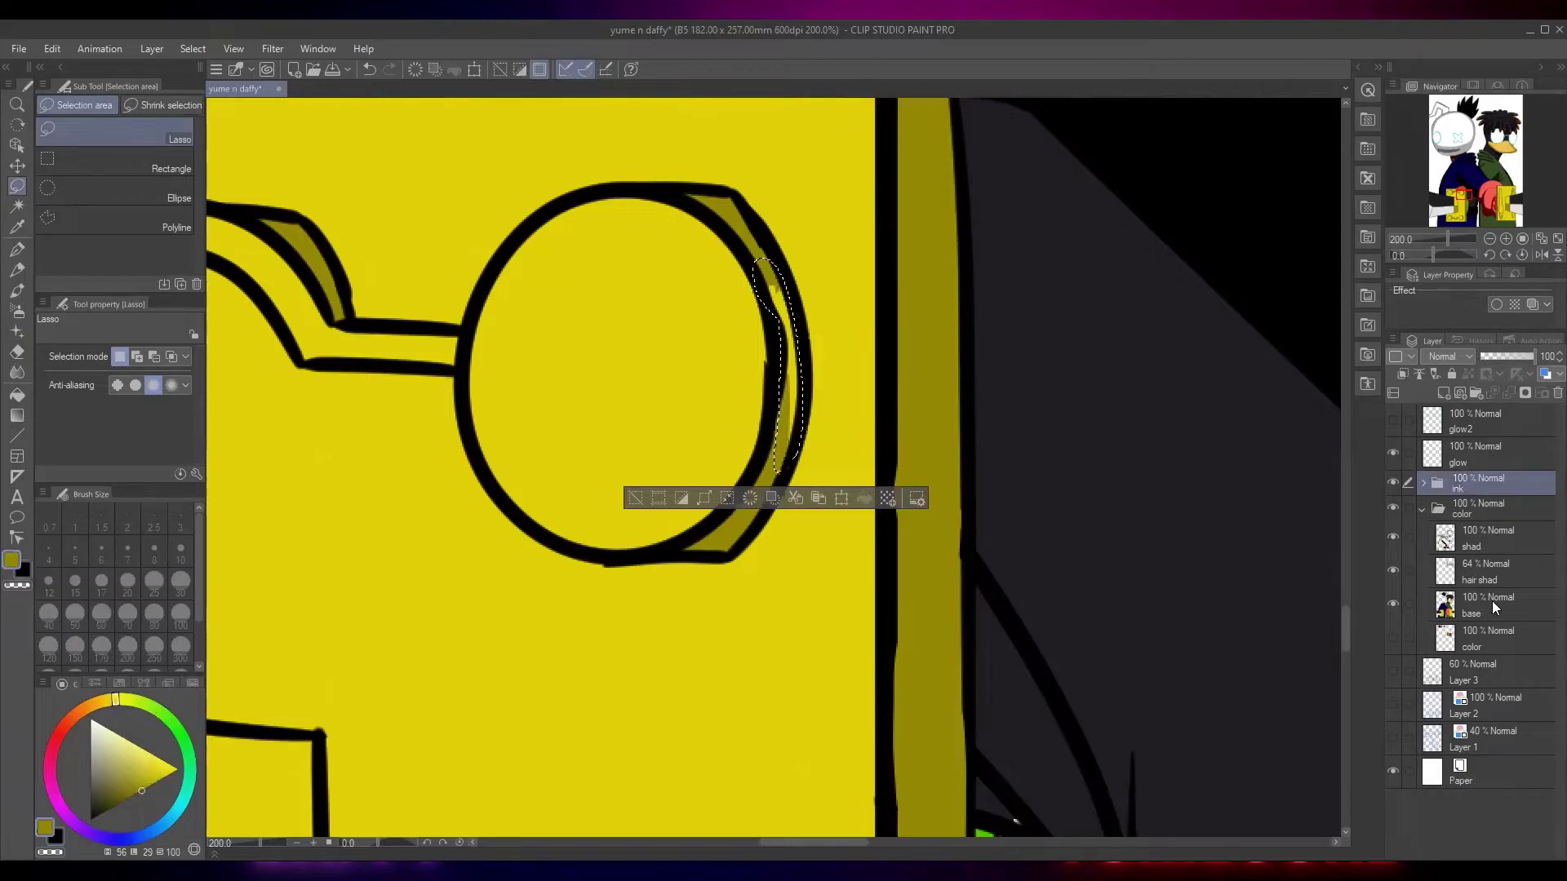
pyautogui.click(1495, 552)
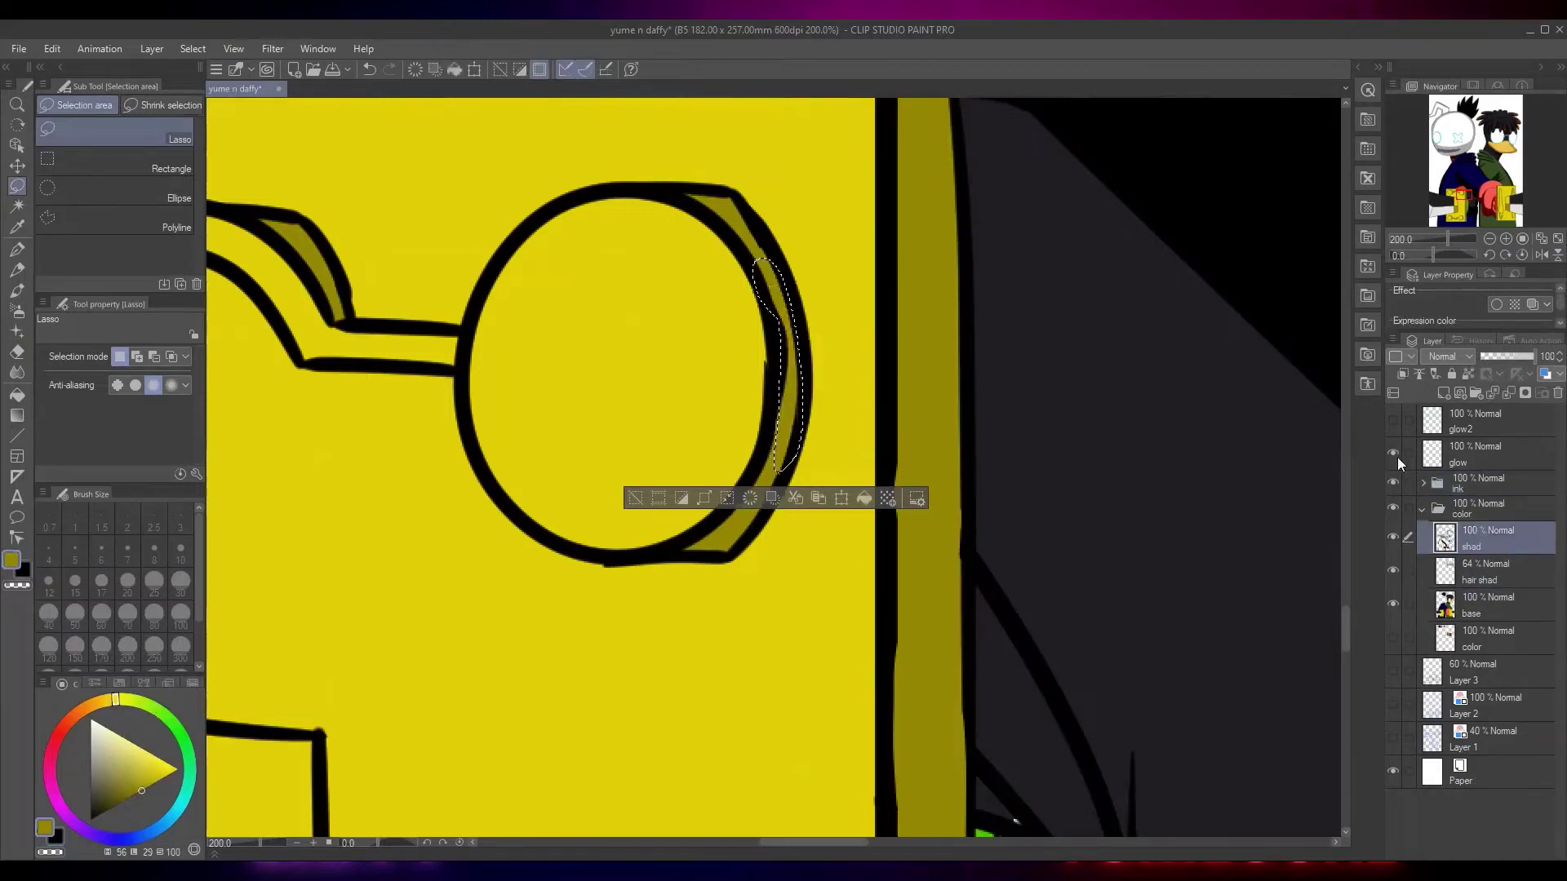
# Auto-select the teardrop opening and side facets of the right plate's long ornament and fill them with dark yellow
pyautogui.scroll(-4, 976, 463)
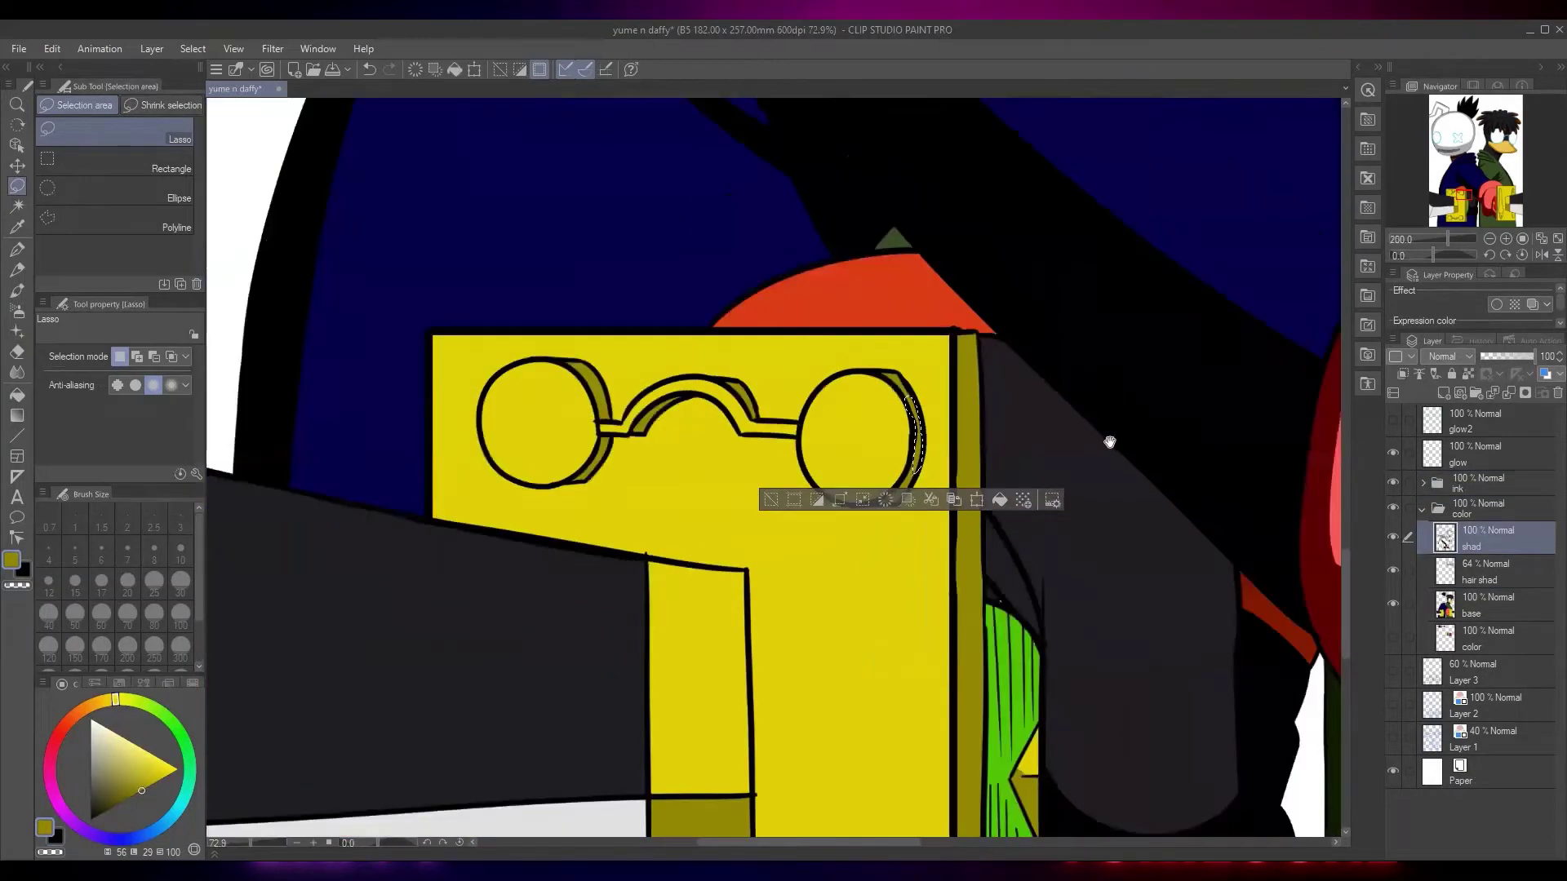
pyautogui.moveTo(1113, 444); pyautogui.dragTo(788, 438)
pyautogui.scroll(2, 893, 643)
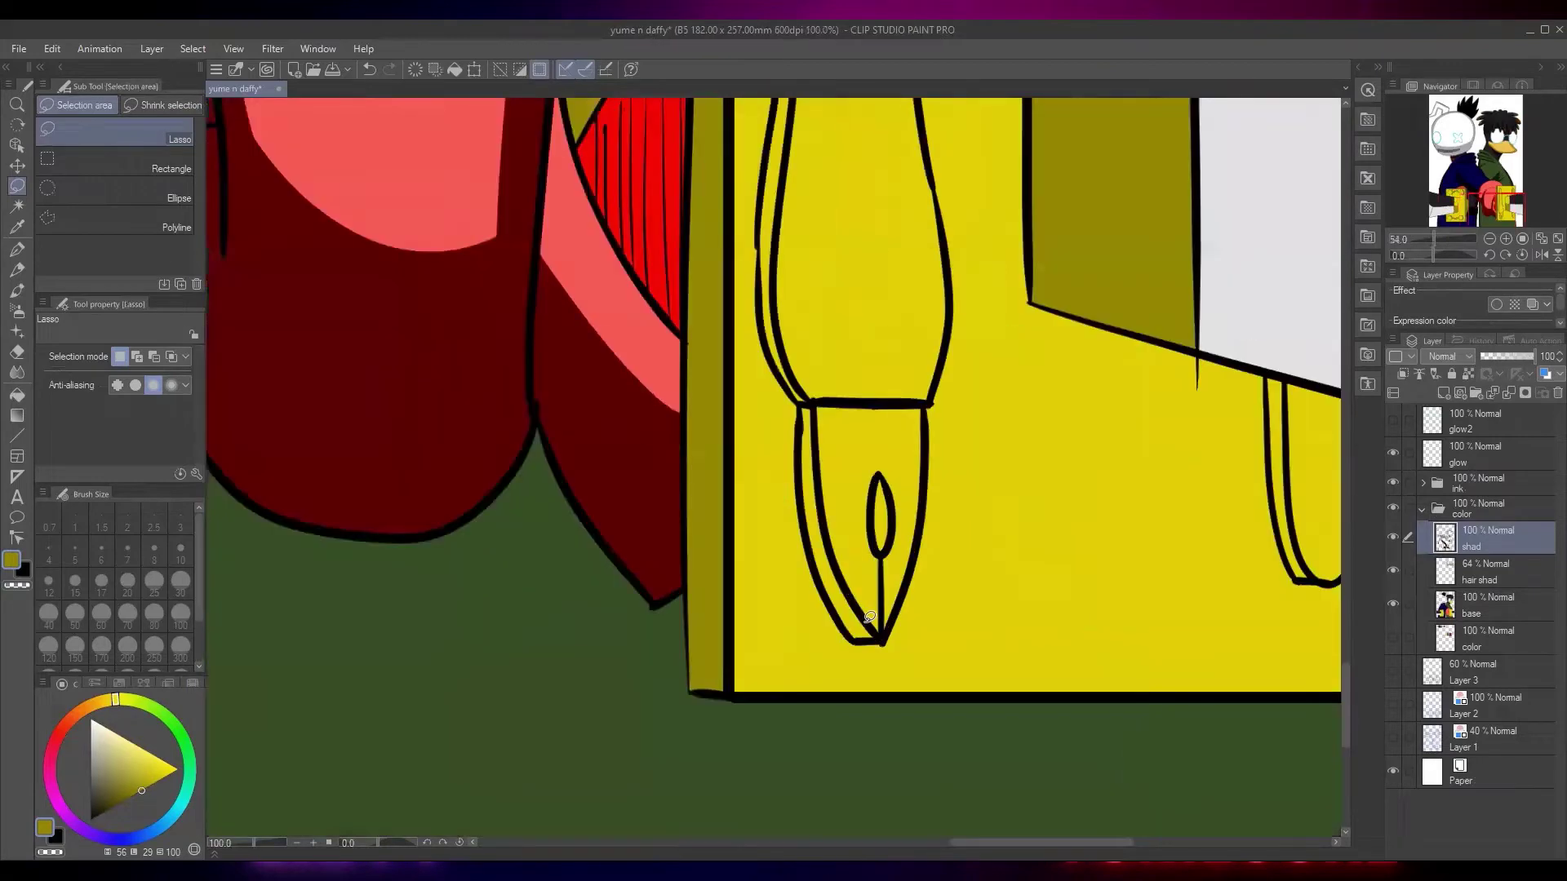
pyautogui.press('w')
pyautogui.click(872, 543)
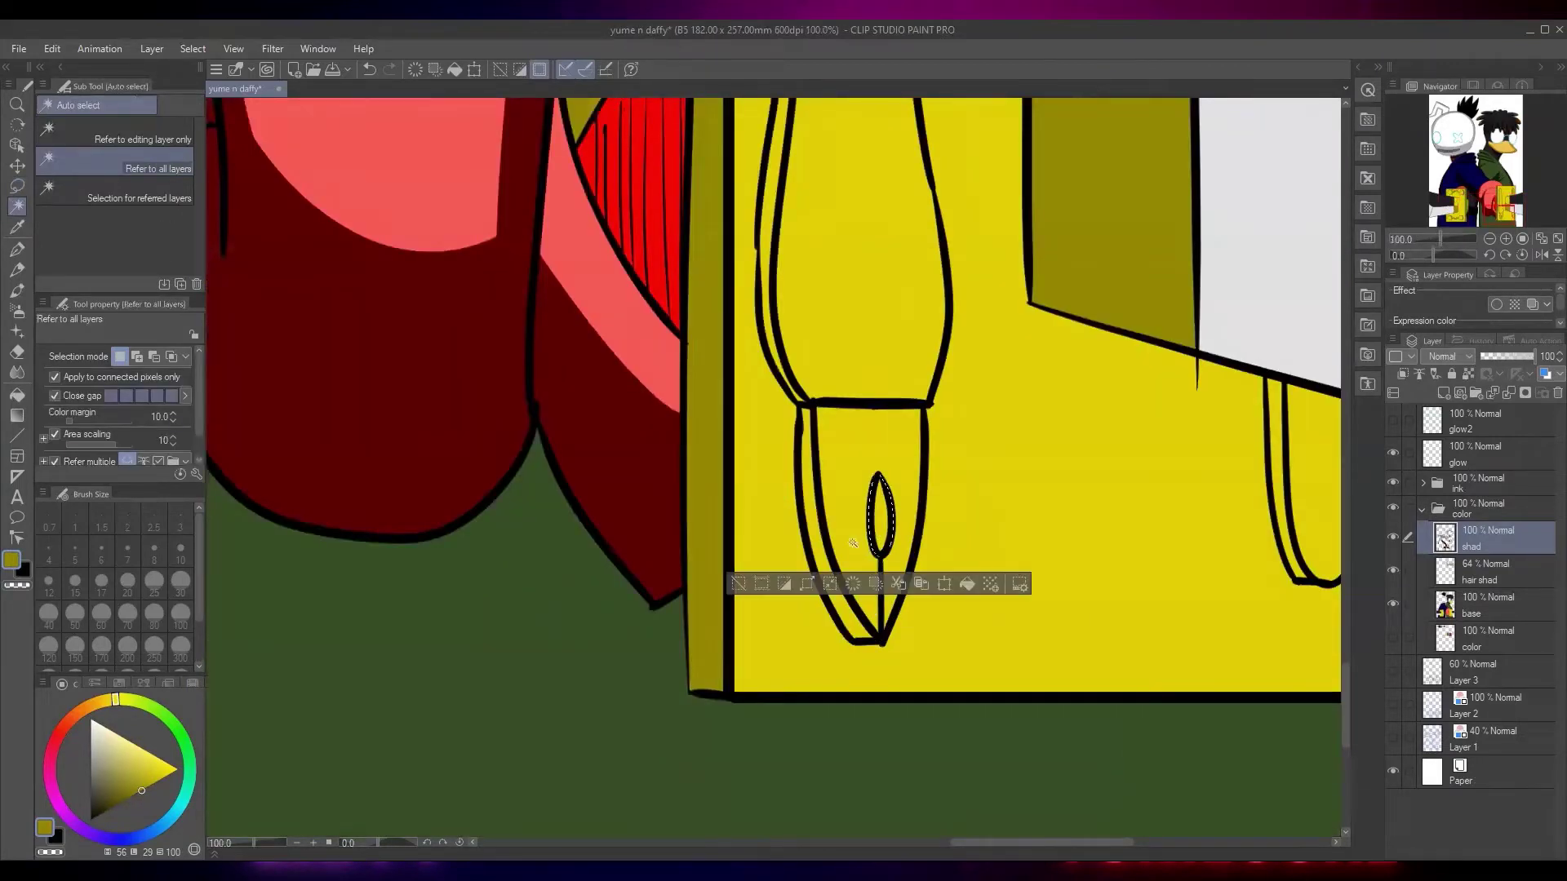
pyautogui.keyDown('shift'); pyautogui.click(815, 450); pyautogui.keyUp('shift')
pyautogui.keyDown('shift'); pyautogui.click(767, 320); pyautogui.keyUp('shift')
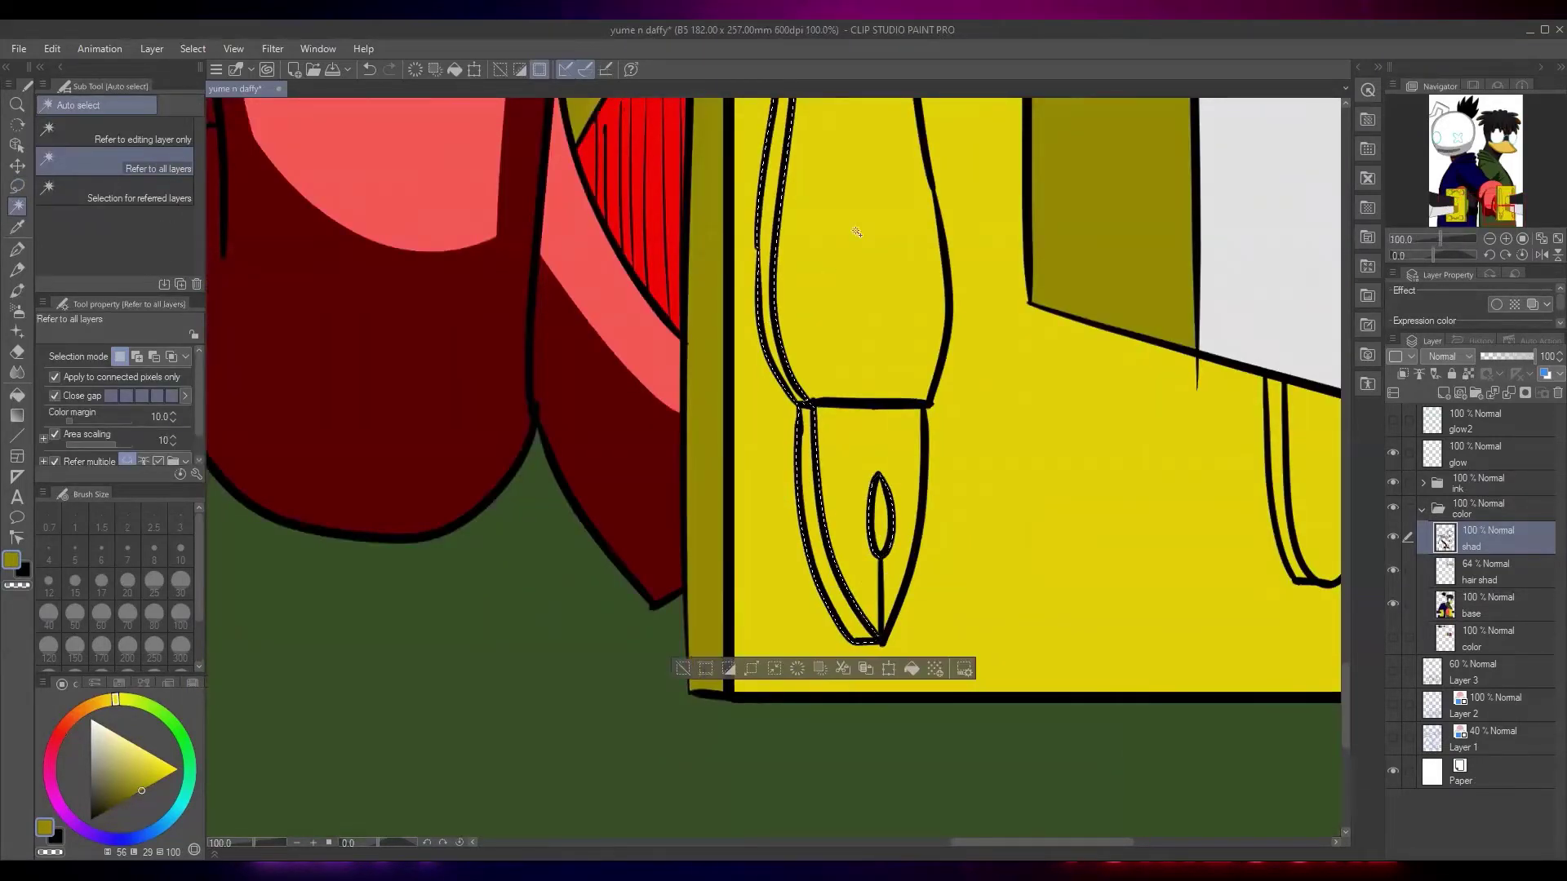
pyautogui.moveTo(863, 205); pyautogui.dragTo(698, 799)
pyautogui.hotkey('alt', 'Delete')
# Fill the oval opening and side facets of the right plate's partly hidden outer ornament with dark yellow, above and below the block
pyautogui.moveTo(1063, 225); pyautogui.dragTo(771, 262)
pyautogui.click(859, 219)
pyautogui.keyDown('shift'); pyautogui.click(840, 131); pyautogui.keyUp('shift')
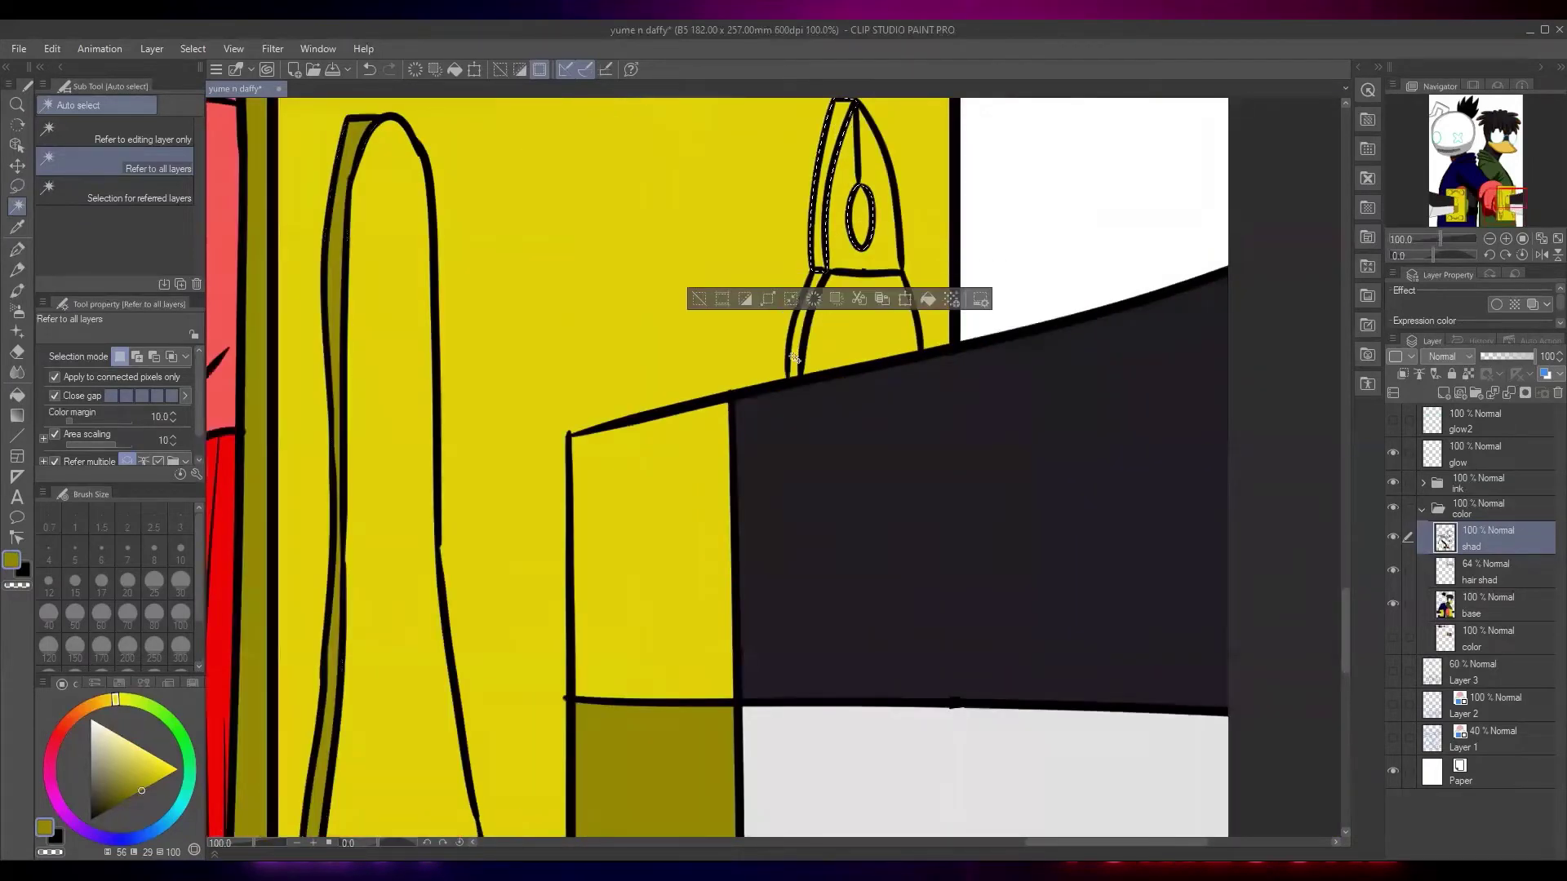
pyautogui.keyDown('shift'); pyautogui.click(794, 357); pyautogui.keyUp('shift')
pyautogui.hotkey('alt', 'Delete')
pyautogui.moveTo(849, 726); pyautogui.dragTo(805, 128)
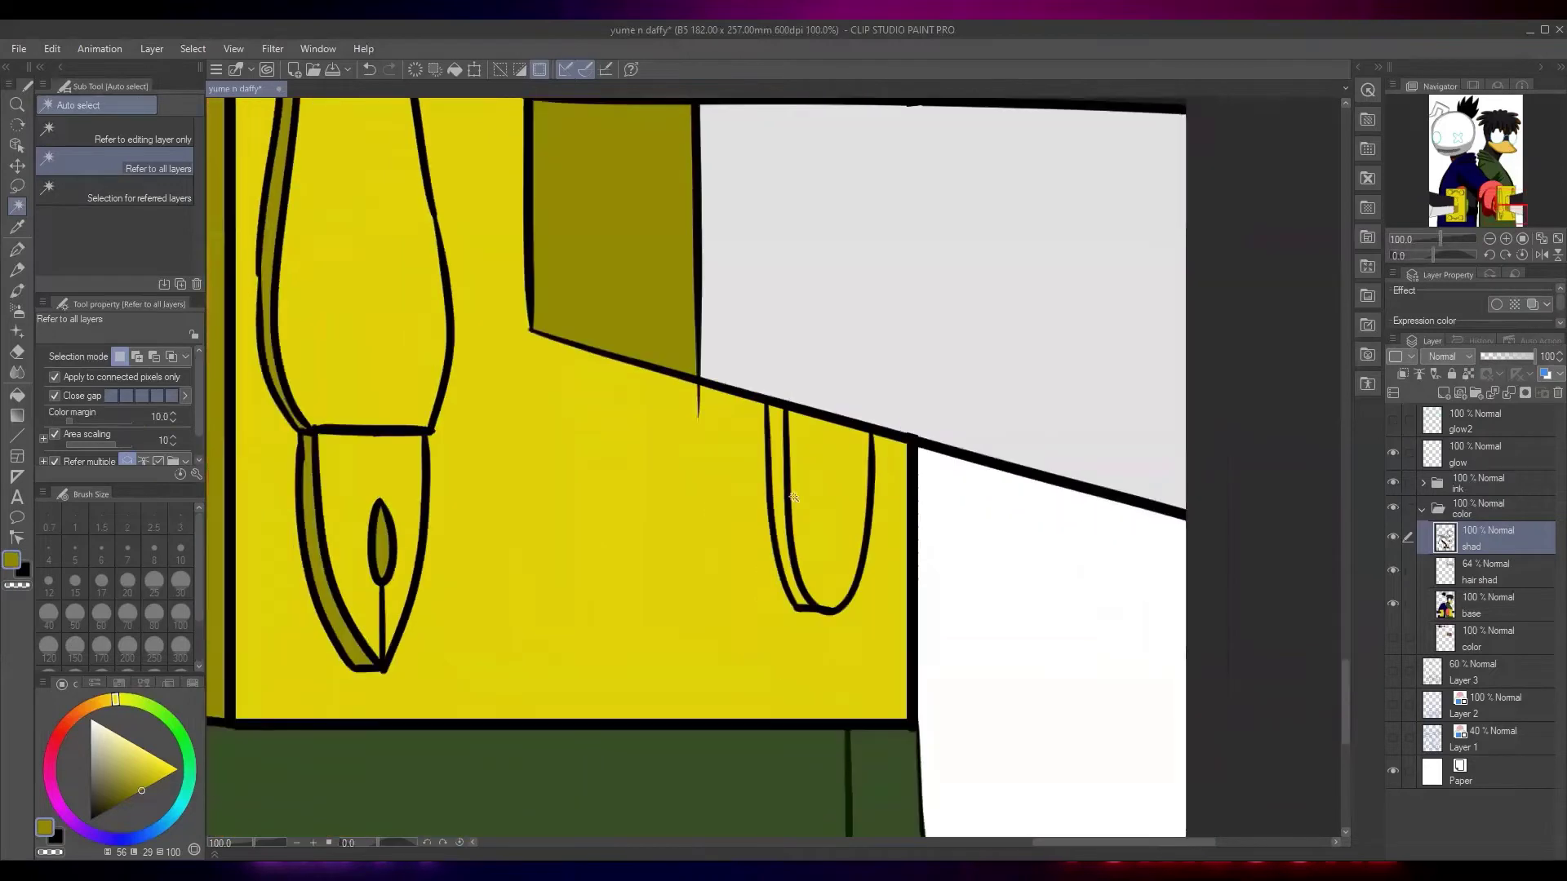
pyautogui.click(780, 498)
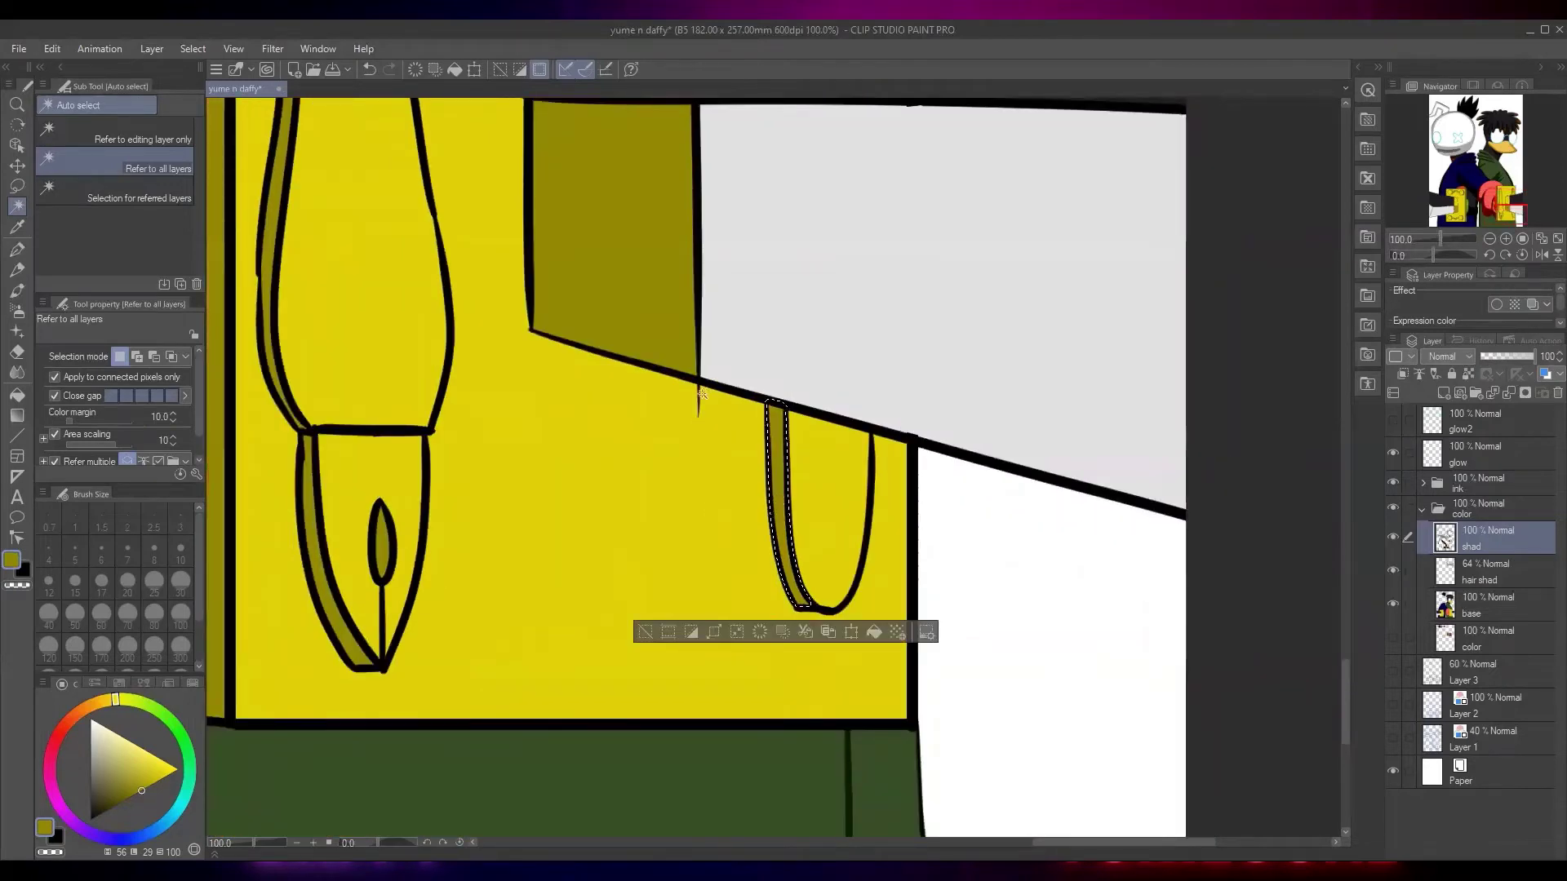
# Lasso the stray line end below the right plate's dark yellow block, delete it from the ink folder, and clear the selection
pyautogui.click(701, 394)
pyautogui.press('m')
pyautogui.moveTo(785, 322); pyautogui.dragTo(895, 220)
pyautogui.click(704, 380)
pyautogui.moveTo(734, 441); pyautogui.dragTo(730, 446)
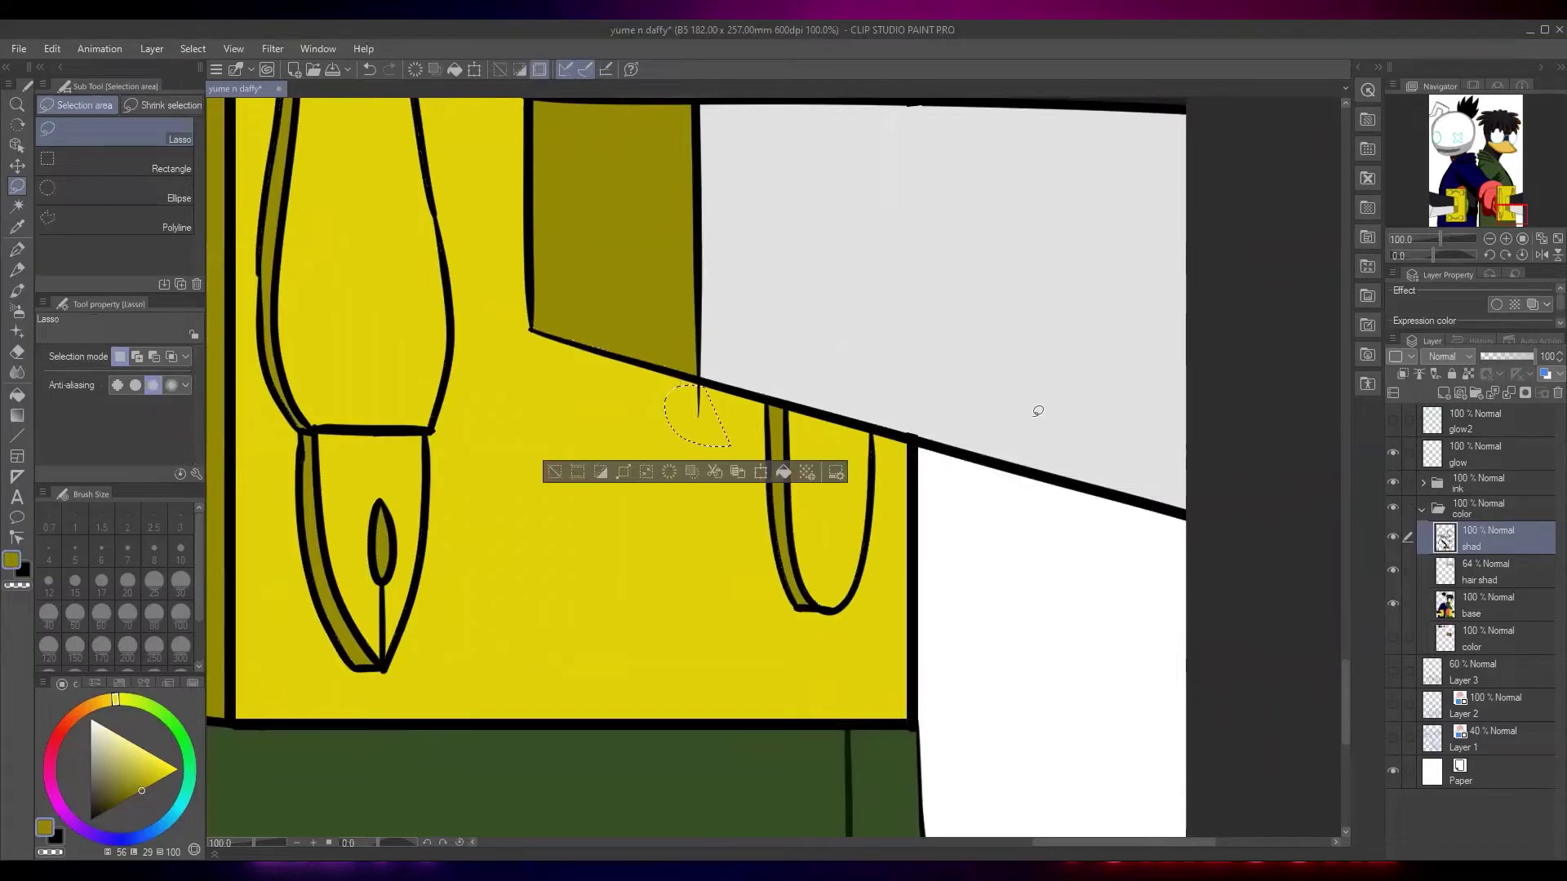
pyautogui.click(1422, 510)
pyautogui.click(1464, 483)
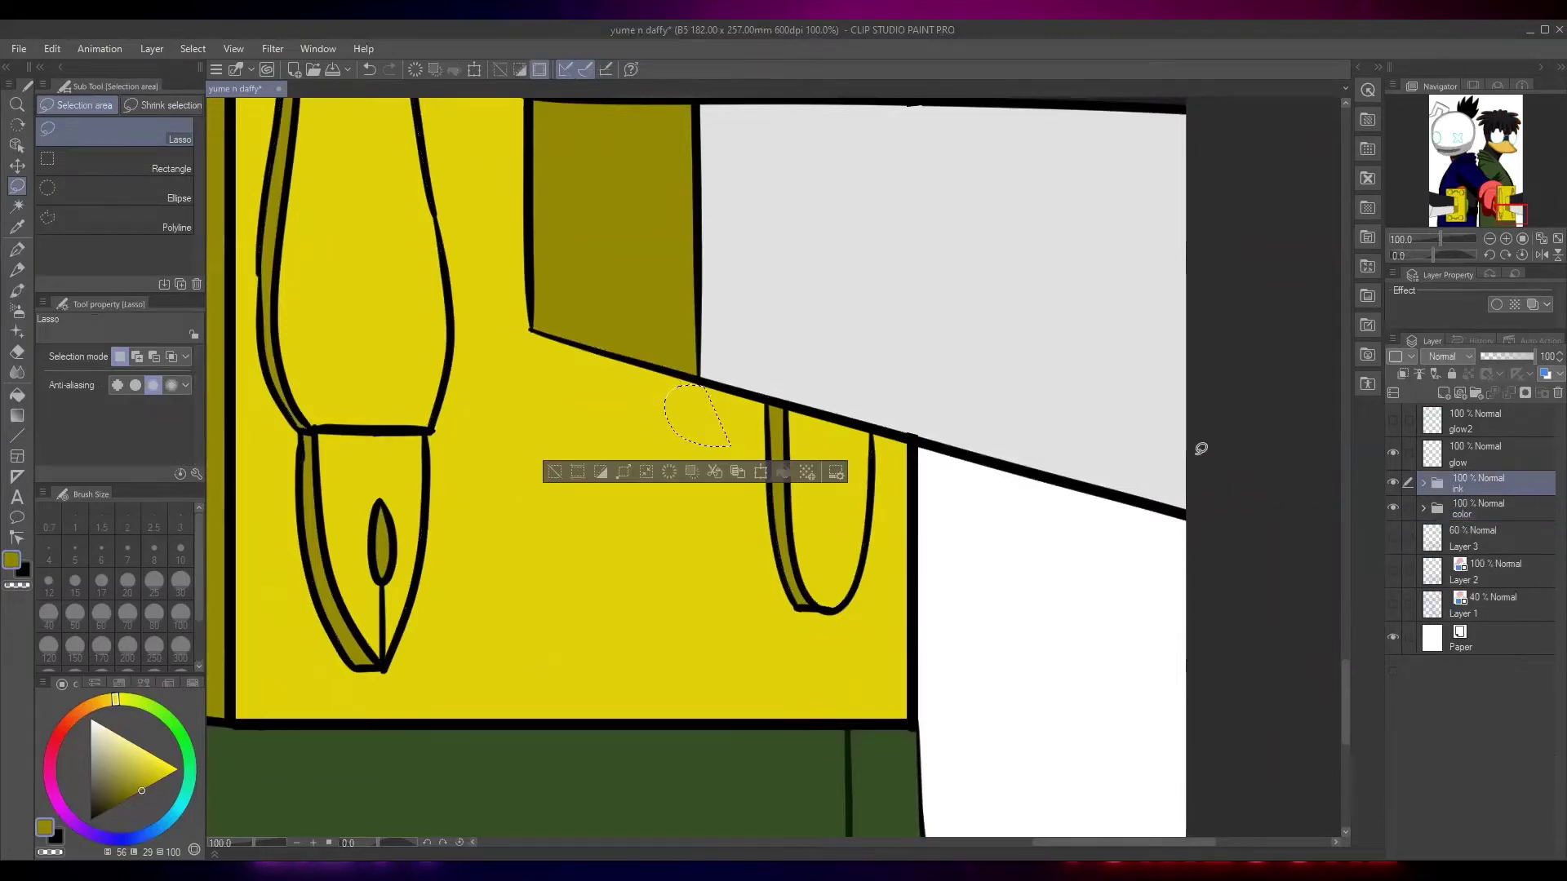
pyautogui.hotkey('ctrl', 'd')
# On the shad layer, try to soften the inner edge of the white mask's grey shading with the Blur tool at size 100
pyautogui.scroll(-6, 940, 319)
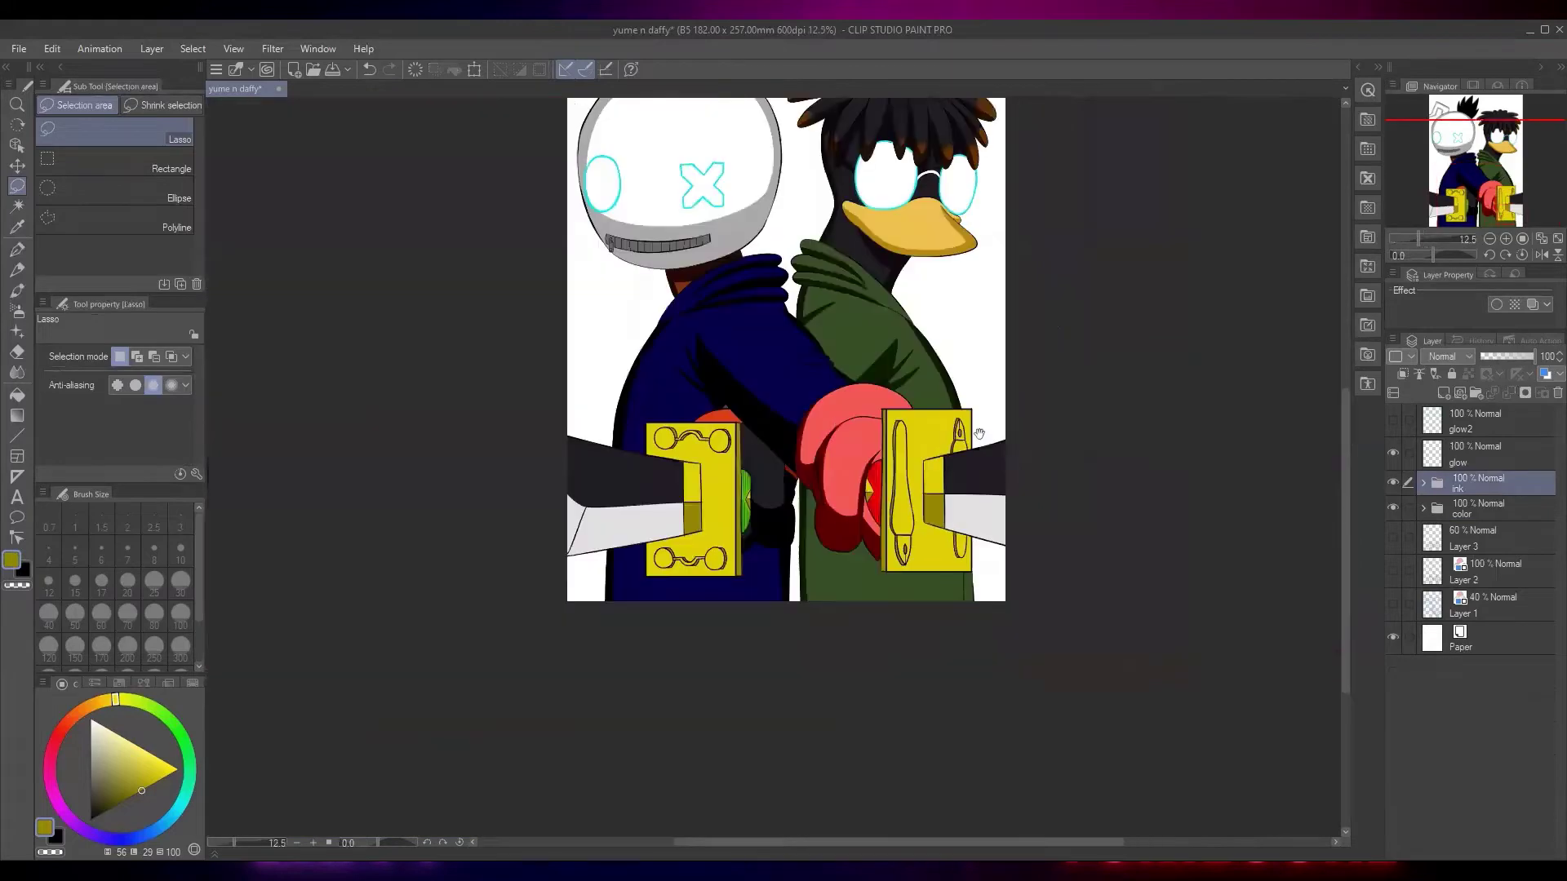
pyautogui.moveTo(979, 433); pyautogui.dragTo(955, 500)
pyautogui.moveTo(930, 427)
pyautogui.mouseDown()
pyautogui.moveTo(943, 524)
pyautogui.moveTo(992, 530)
pyautogui.moveTo(1164, 643)
pyautogui.mouseUp()
pyautogui.scroll(2, 871, 343)
pyautogui.click(1423, 482)
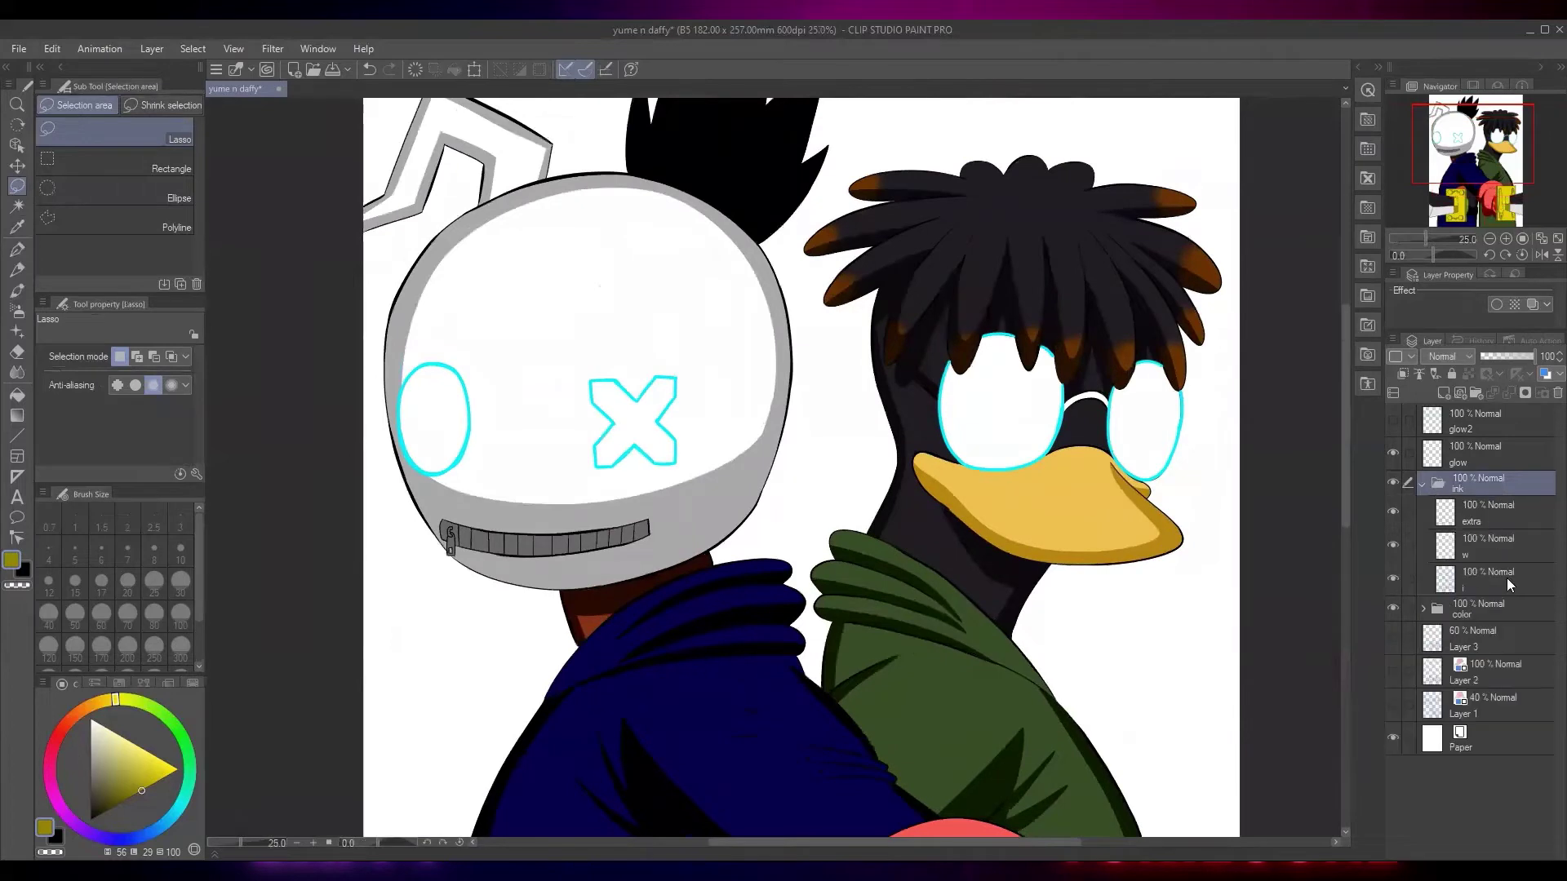
pyautogui.click(1420, 485)
pyautogui.click(1422, 510)
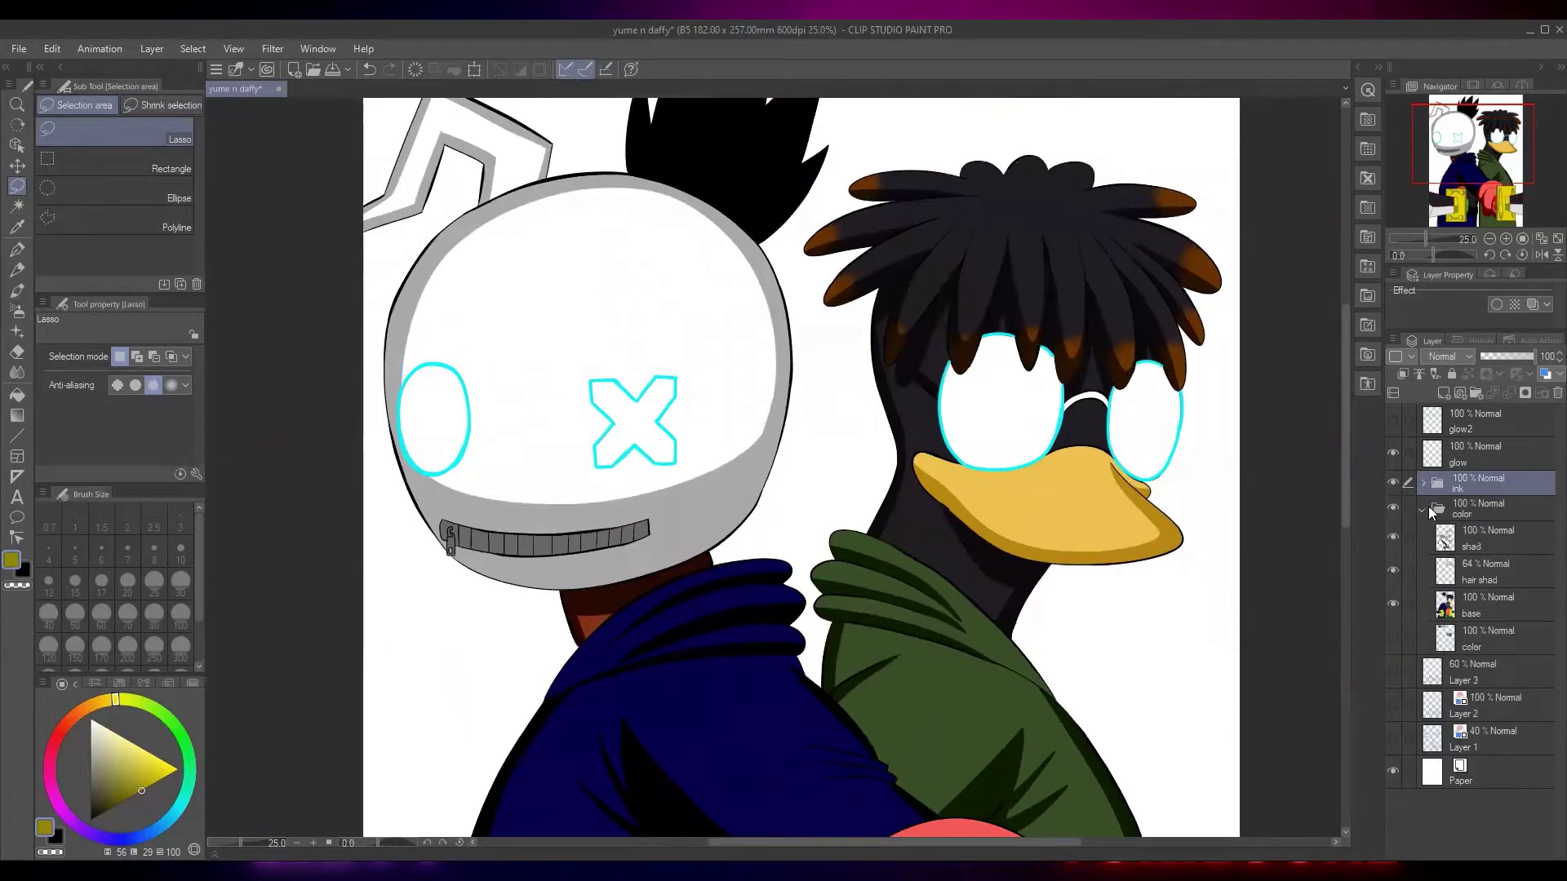
pyautogui.click(1485, 611)
pyautogui.click(1478, 548)
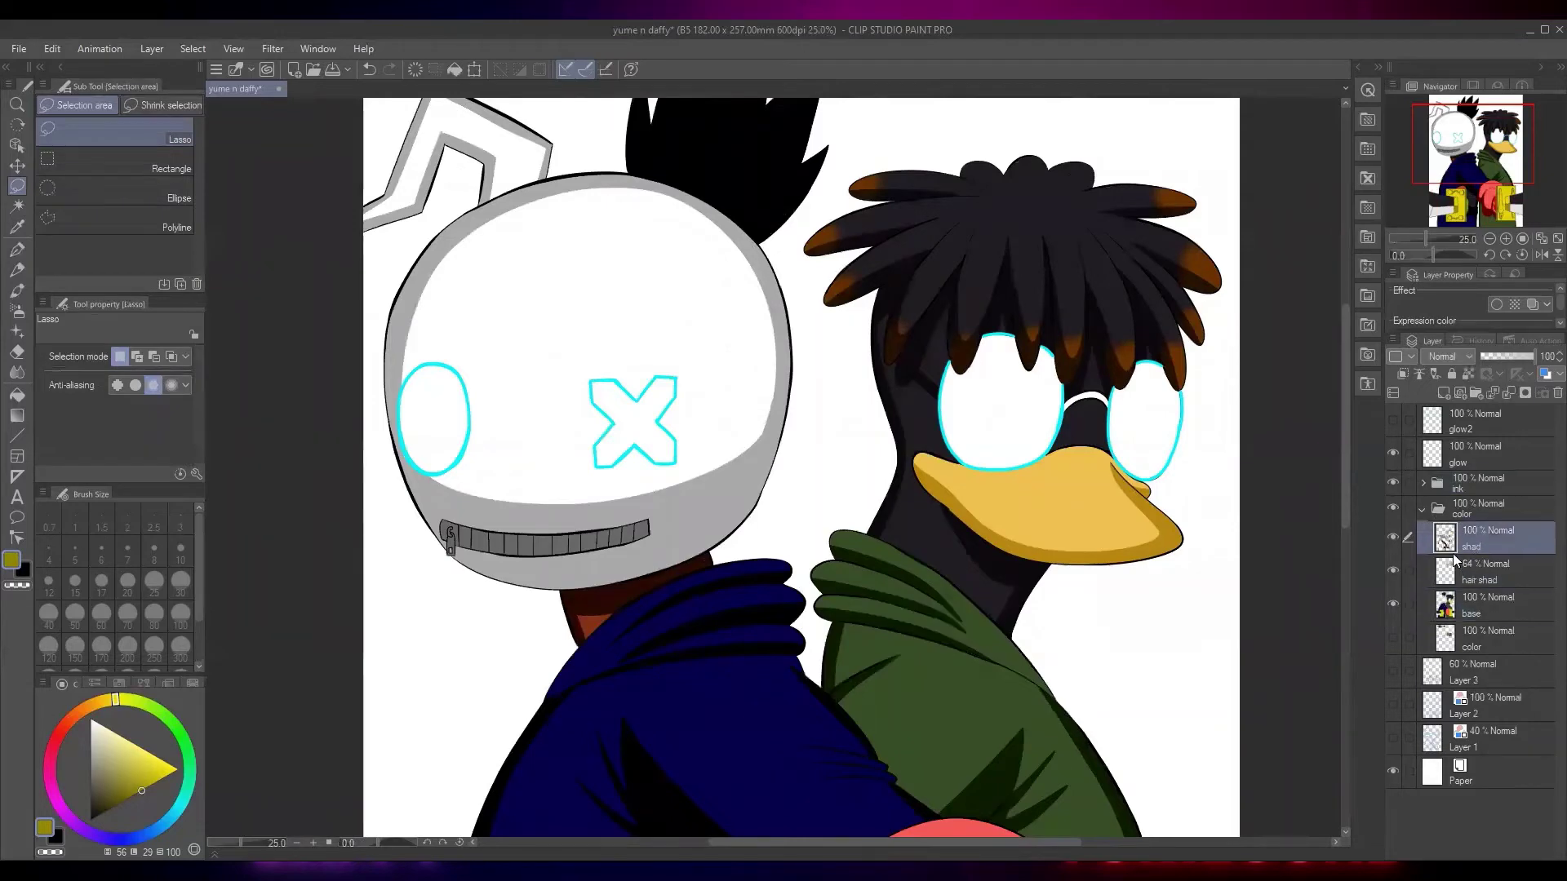
pyautogui.press('j')
pyautogui.scroll(1, 746, 435)
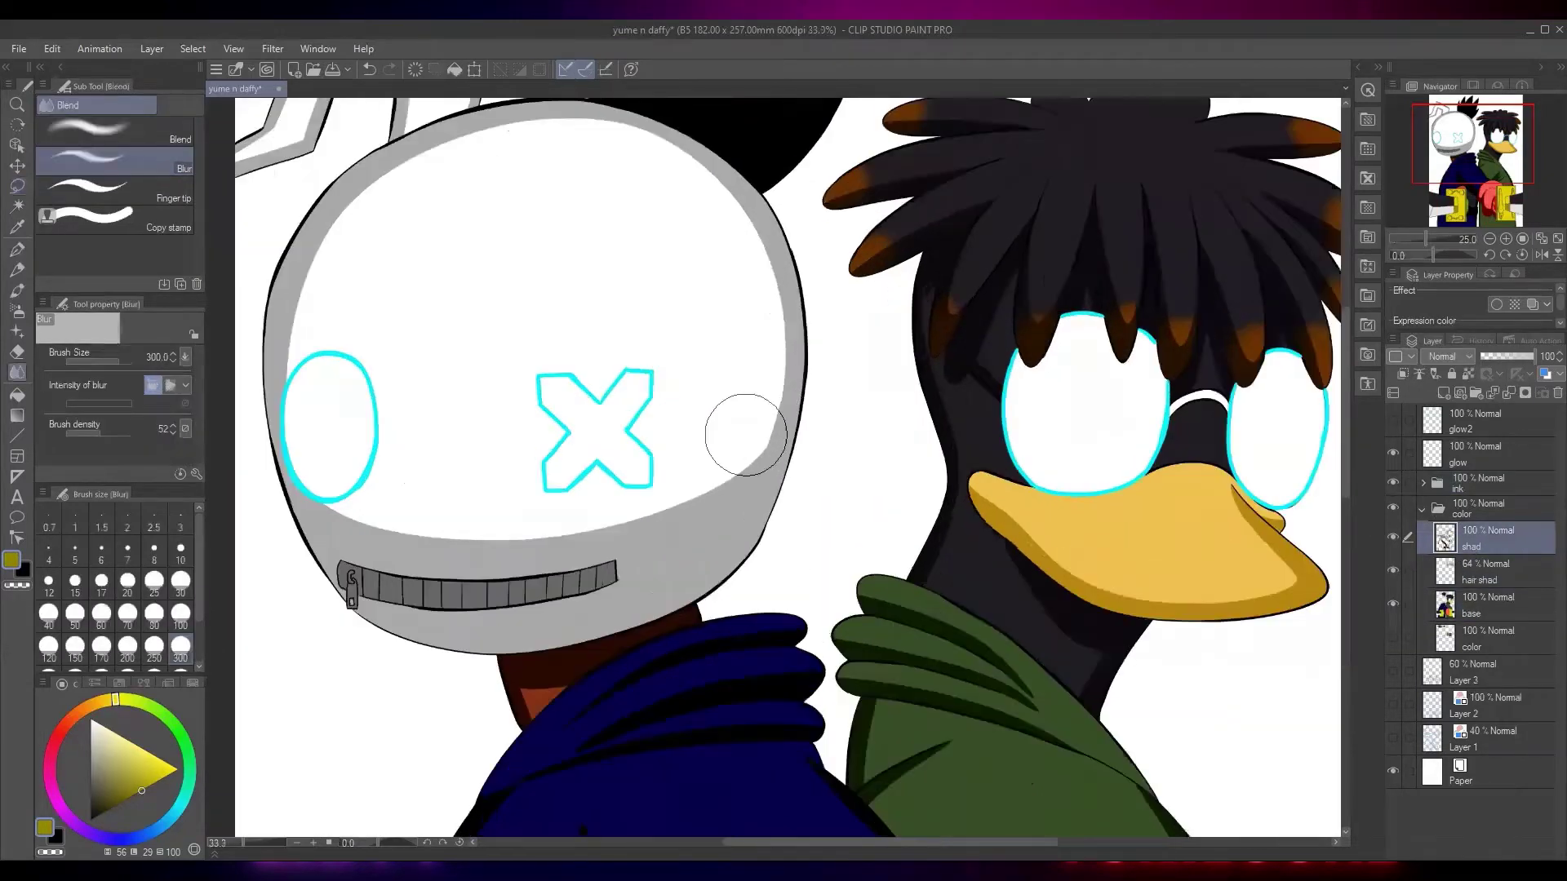
pyautogui.click(180, 614)
pyautogui.scroll(1, 782, 441)
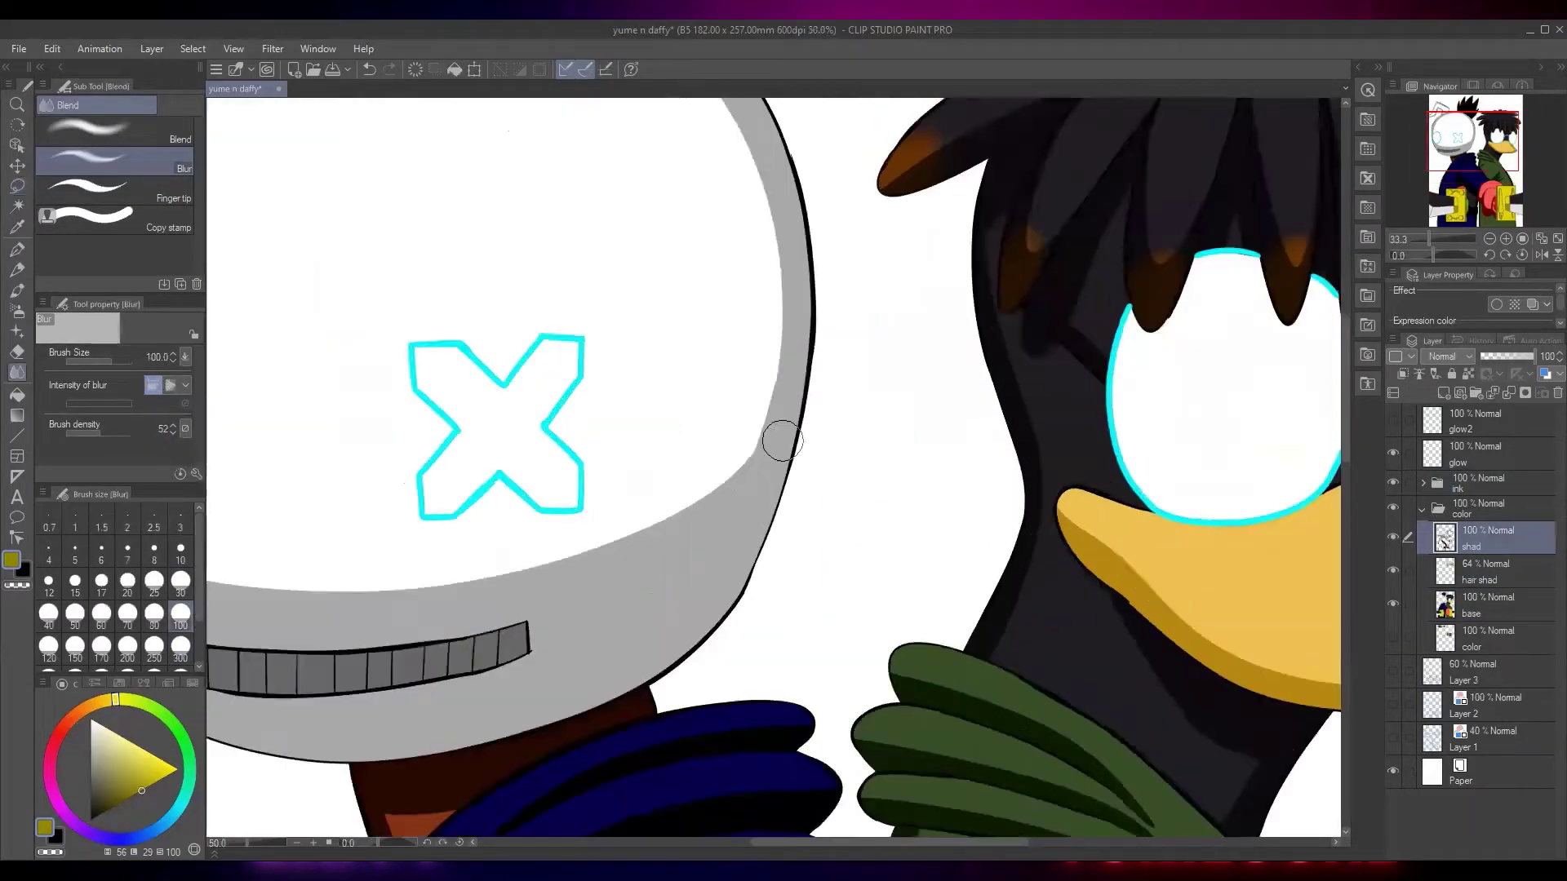
pyautogui.moveTo(782, 440)
pyautogui.mouseDown()
pyautogui.moveTo(710, 515)
pyautogui.moveTo(734, 470)
pyautogui.moveTo(656, 526)
pyautogui.moveTo(429, 590)
pyautogui.mouseUp()
pyautogui.moveTo(535, 582)
pyautogui.mouseDown()
pyautogui.moveTo(776, 510)
pyautogui.moveTo(473, 523)
pyautogui.moveTo(361, 493)
pyautogui.moveTo(381, 487)
pyautogui.mouseUp()
pyautogui.moveTo(436, 491); pyautogui.dragTo(525, 589)
pyautogui.moveTo(385, 395)
pyautogui.mouseDown()
pyautogui.moveTo(388, 272)
pyautogui.moveTo(371, 477)
pyautogui.mouseUp()
pyautogui.moveTo(392, 343)
pyautogui.mouseDown()
pyautogui.moveTo(491, 237)
pyautogui.moveTo(475, 258)
pyautogui.moveTo(610, 173)
pyautogui.moveTo(733, 145)
pyautogui.moveTo(686, 163)
pyautogui.mouseUp()
pyautogui.moveTo(727, 231); pyautogui.dragTo(521, 282)
pyautogui.moveTo(835, 444)
pyautogui.mouseDown()
pyautogui.moveTo(844, 647)
pyautogui.moveTo(832, 409)
pyautogui.moveTo(724, 245)
pyautogui.moveTo(549, 193)
pyautogui.moveTo(706, 248)
pyautogui.moveTo(798, 360)
pyautogui.mouseUp()
pyautogui.moveTo(805, 286); pyautogui.dragTo(682, 162)
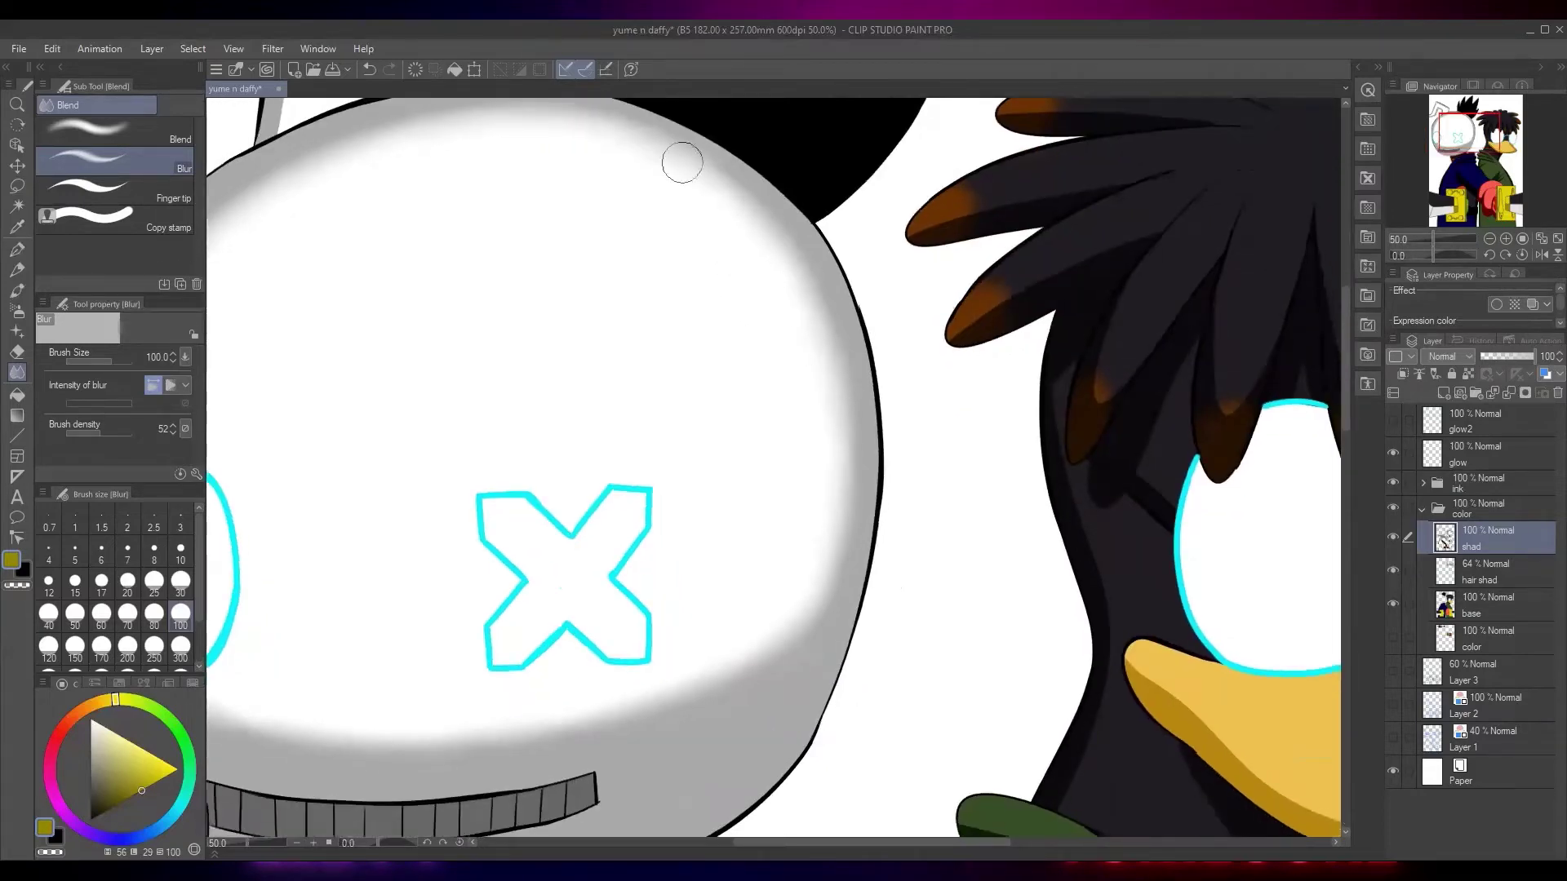
# Try to blur the grey shading edge along the mask's ear, starting where it meets the head
pyautogui.scroll(-4, 767, 251)
pyautogui.scroll(3, 810, 406)
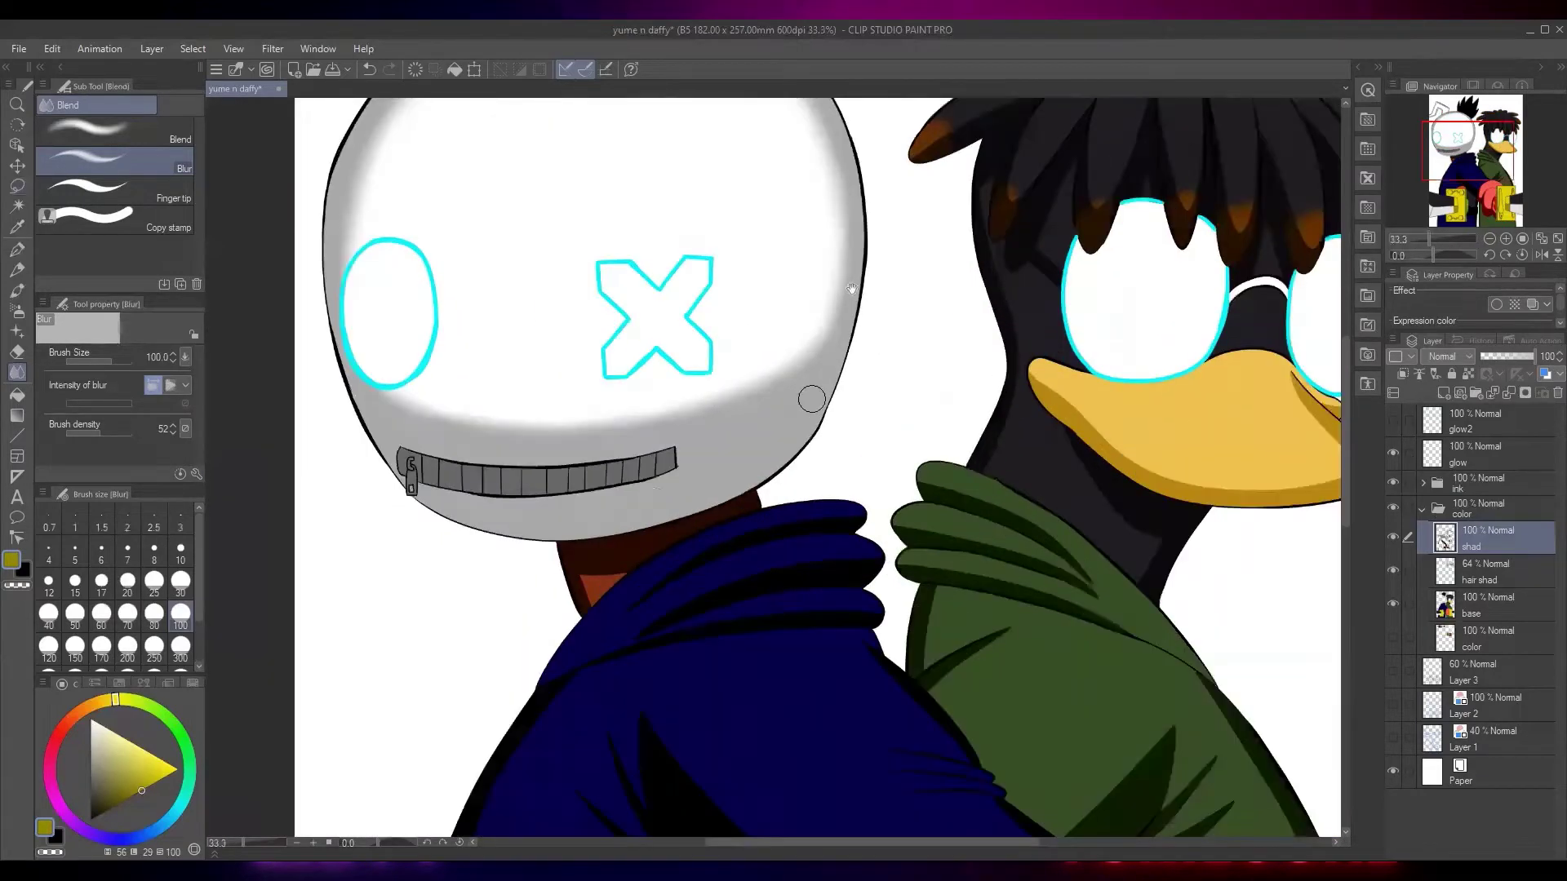
pyautogui.moveTo(852, 289); pyautogui.dragTo(922, 518)
pyautogui.scroll(2, 653, 274)
pyautogui.moveTo(829, 416)
pyautogui.mouseDown()
pyautogui.moveTo(1009, 543)
pyautogui.moveTo(825, 360)
pyautogui.moveTo(811, 427)
pyautogui.moveTo(818, 350)
pyautogui.moveTo(684, 284)
pyautogui.mouseUp()
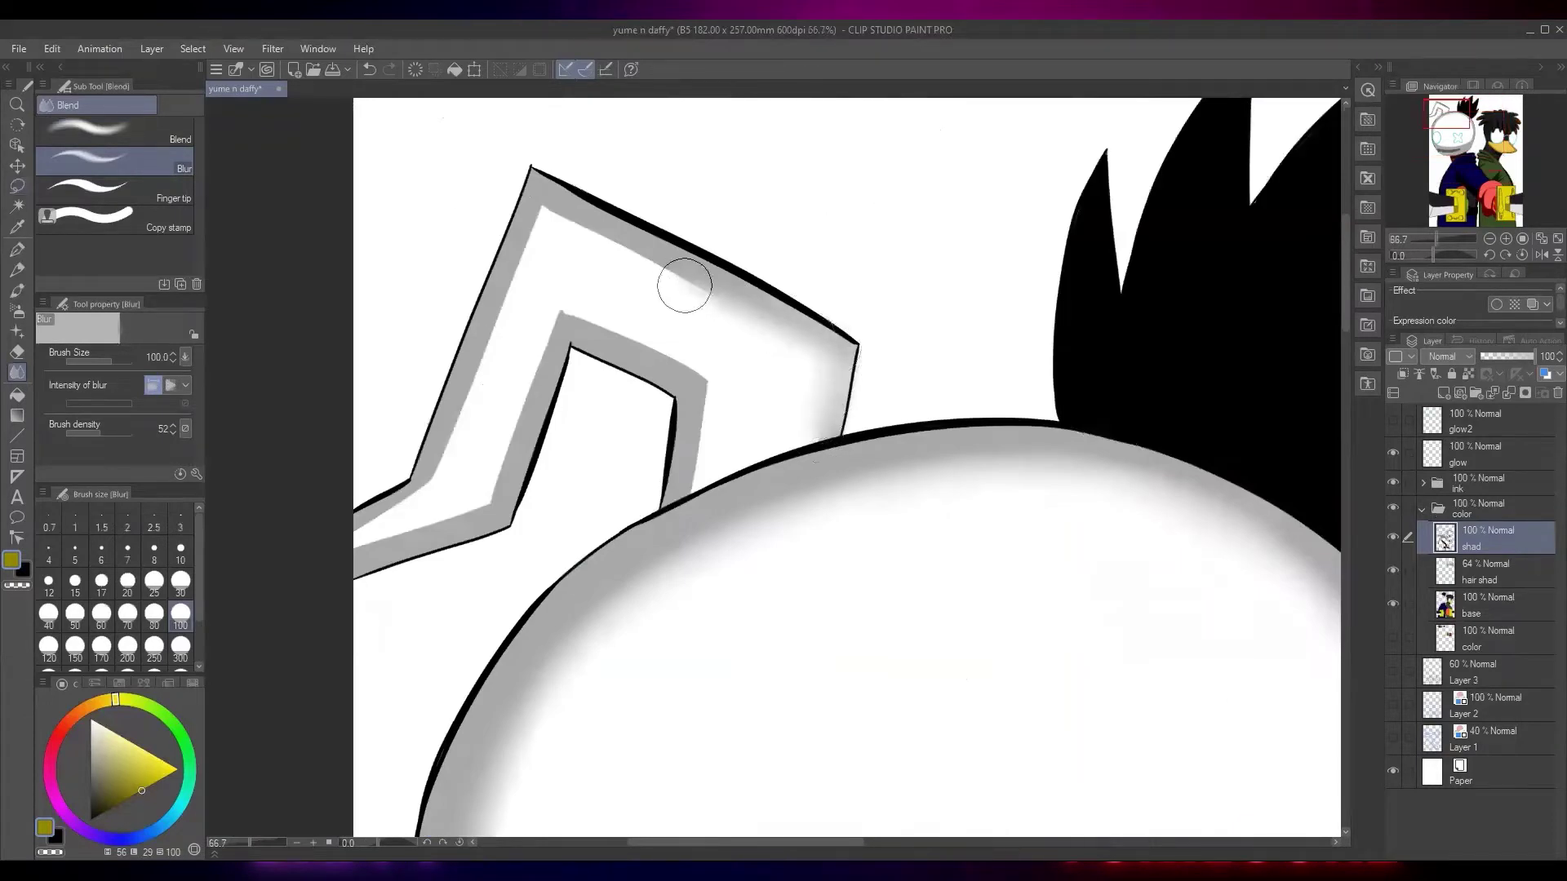
pyautogui.scroll(-5, 968, 378)
pyautogui.moveTo(1092, 433); pyautogui.dragTo(951, 324)
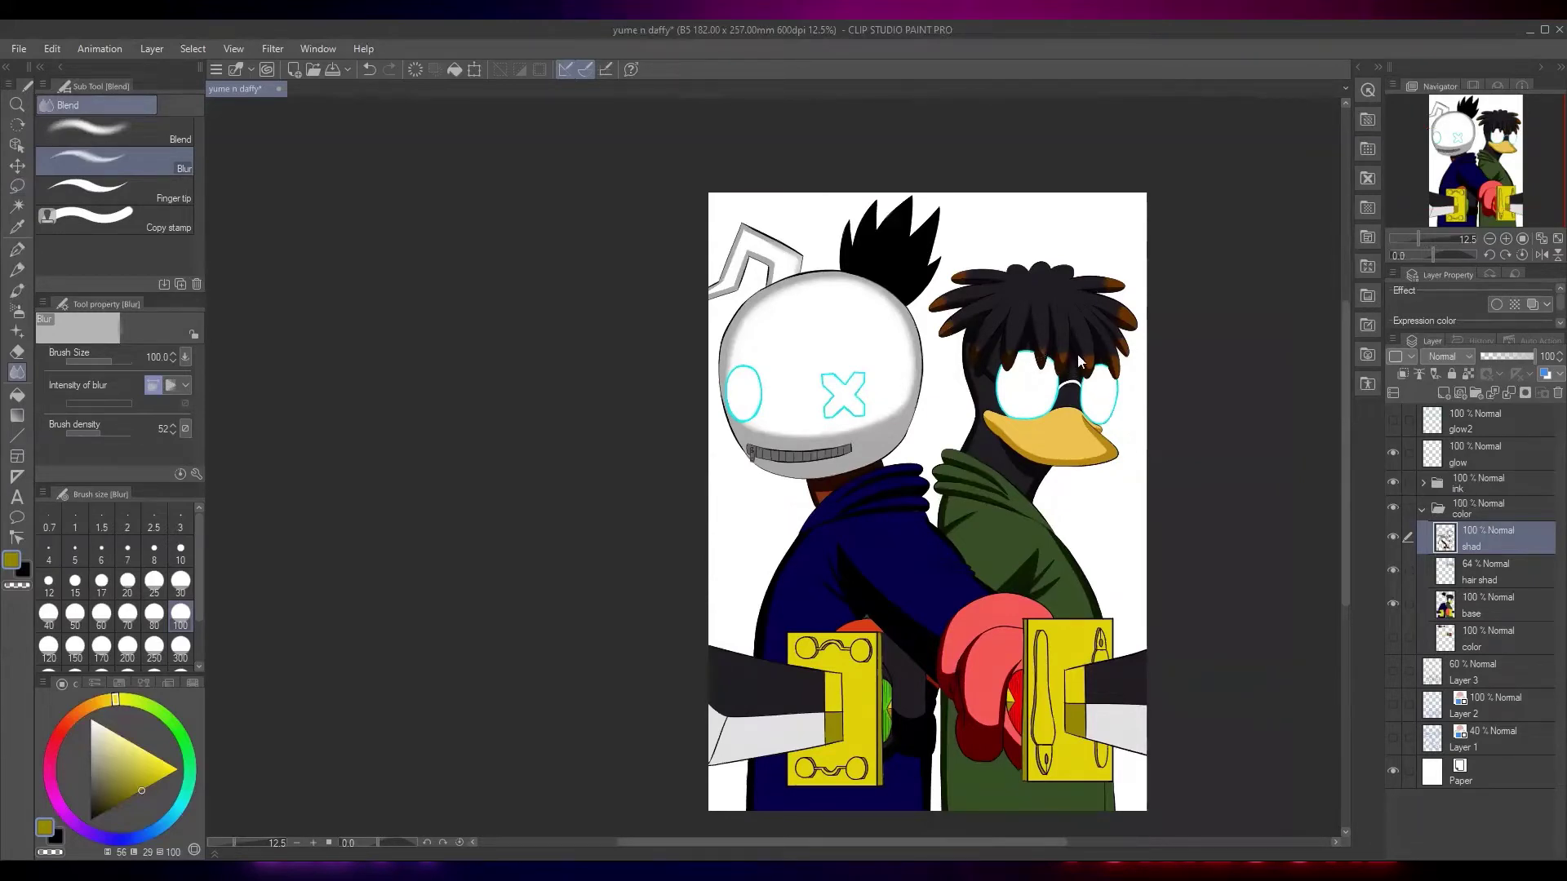
# Undo the blurring of the grey shading on the mask and its ear
pyautogui.hotkey('ctrl', 'z')
pyautogui.hotkey('ctrl', 'z')
pyautogui.hotkey('ctrl', 'z')
pyautogui.hotkey('ctrl', 'z')
pyautogui.hotkey('ctrl', 'z')
pyautogui.hotkey('ctrl', 'z')
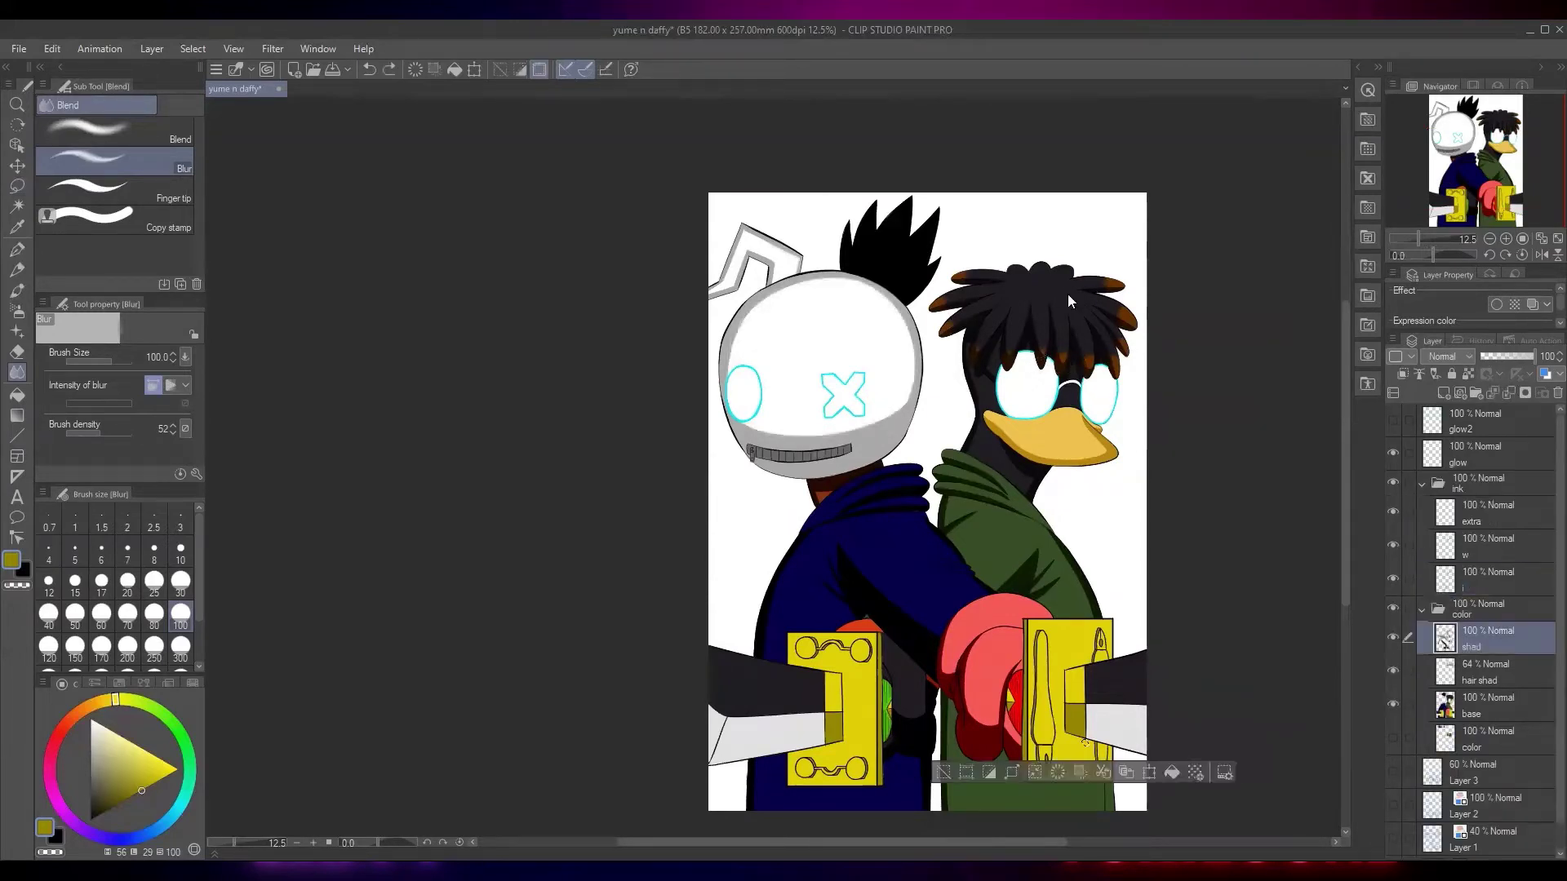
# Undo the remaining blur on the white mask's lower grey shading and clear the selection
pyautogui.hotkey('ctrl', 'z')
pyautogui.hotkey('ctrl', 'z')
pyautogui.hotkey('ctrl', 'z')
pyautogui.hotkey('ctrl', 'z')
pyautogui.hotkey('ctrl', 'z')
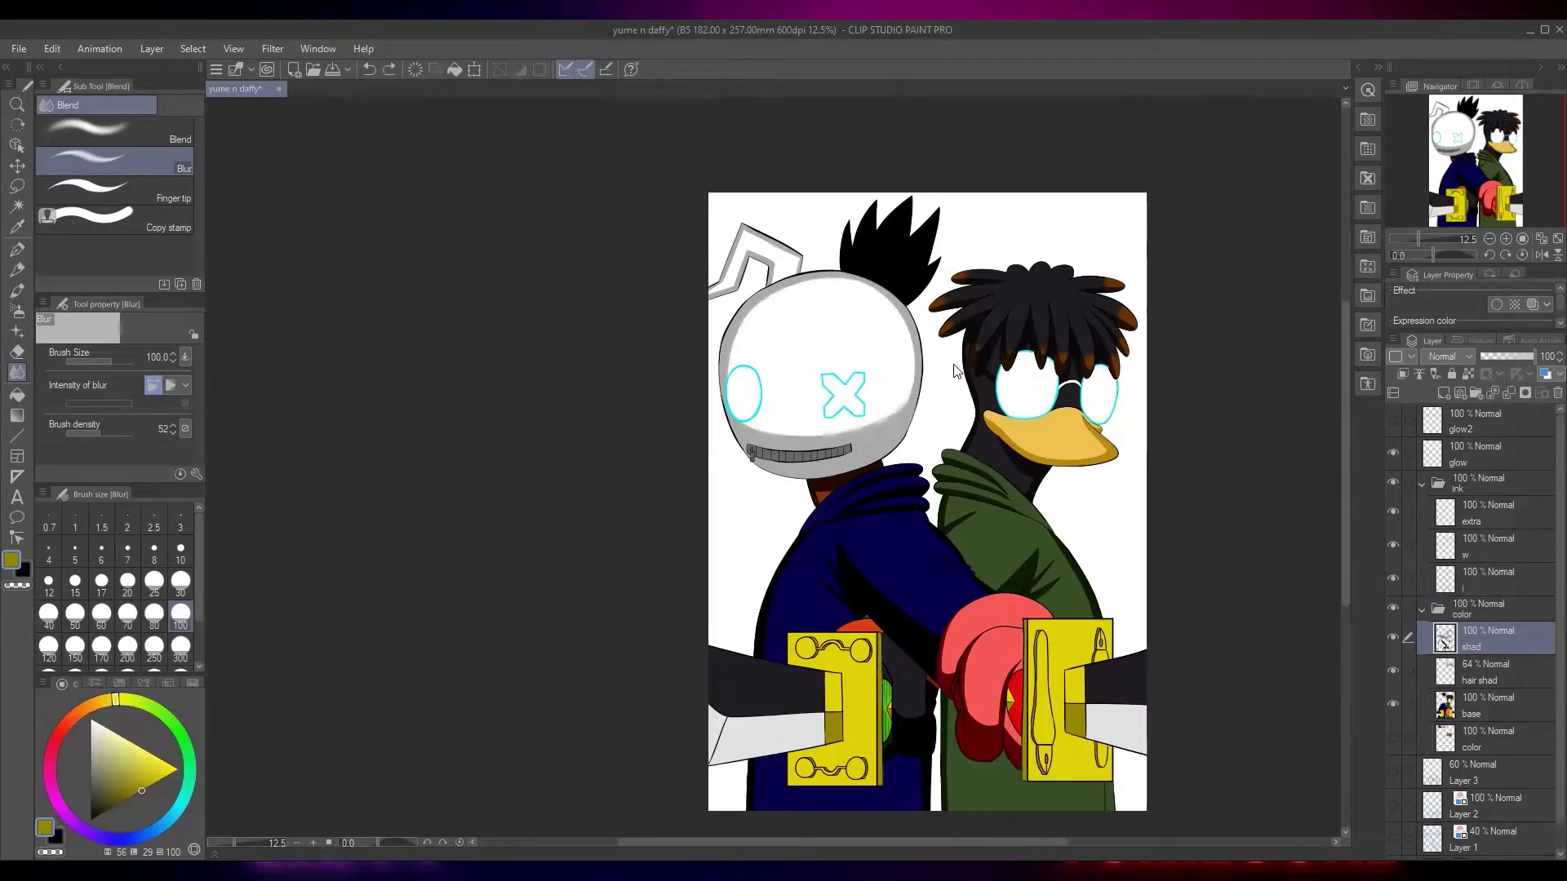
pyautogui.scroll(4, 898, 408)
pyautogui.scroll(1, 897, 415)
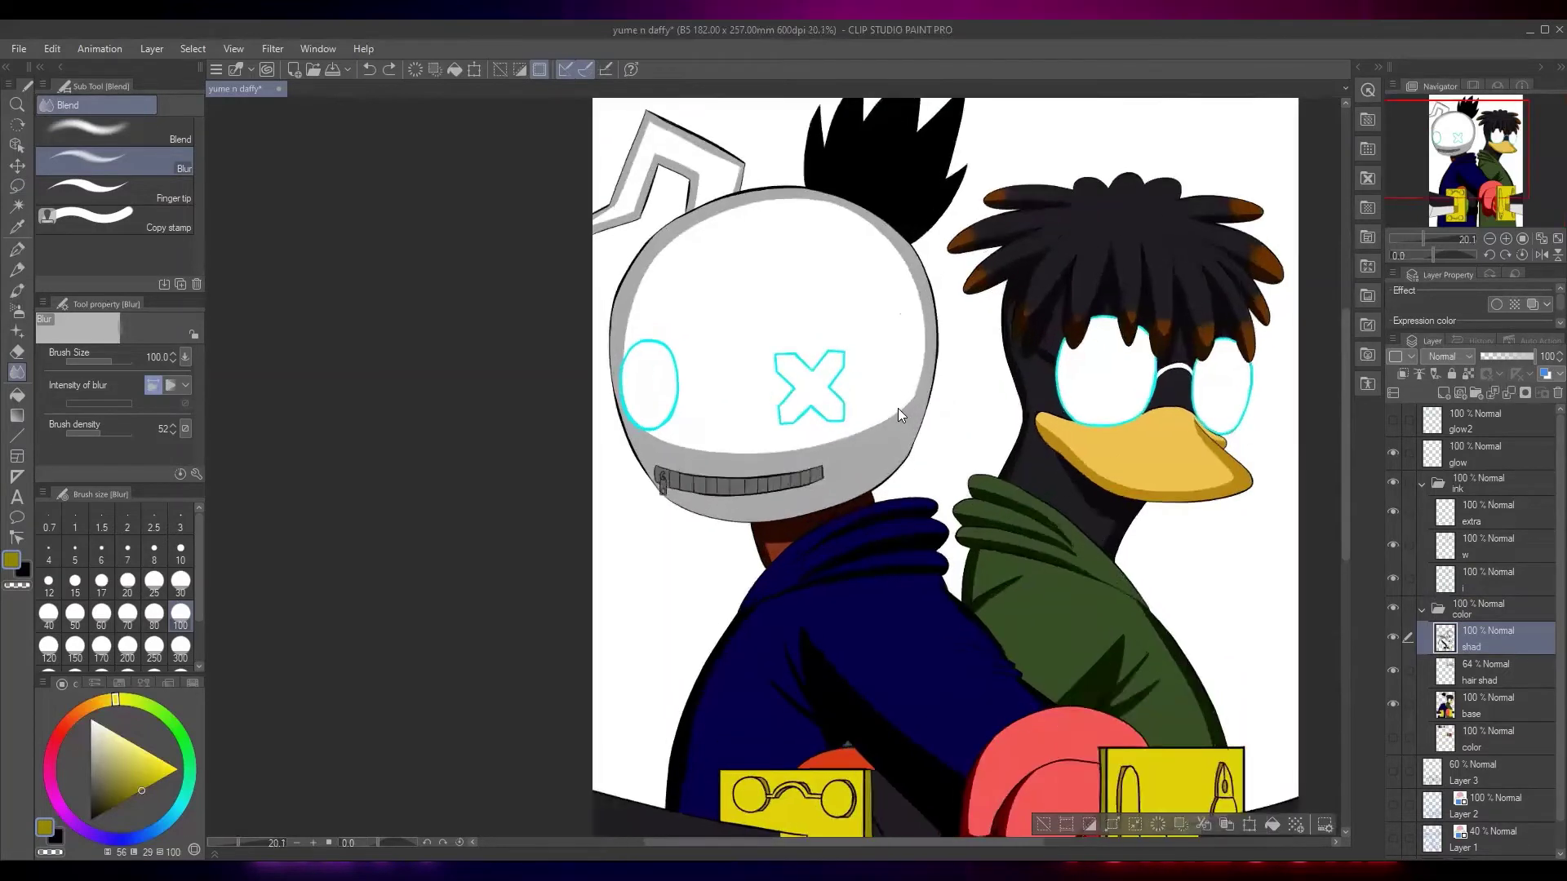
pyautogui.hotkey('ctrl', 'd')
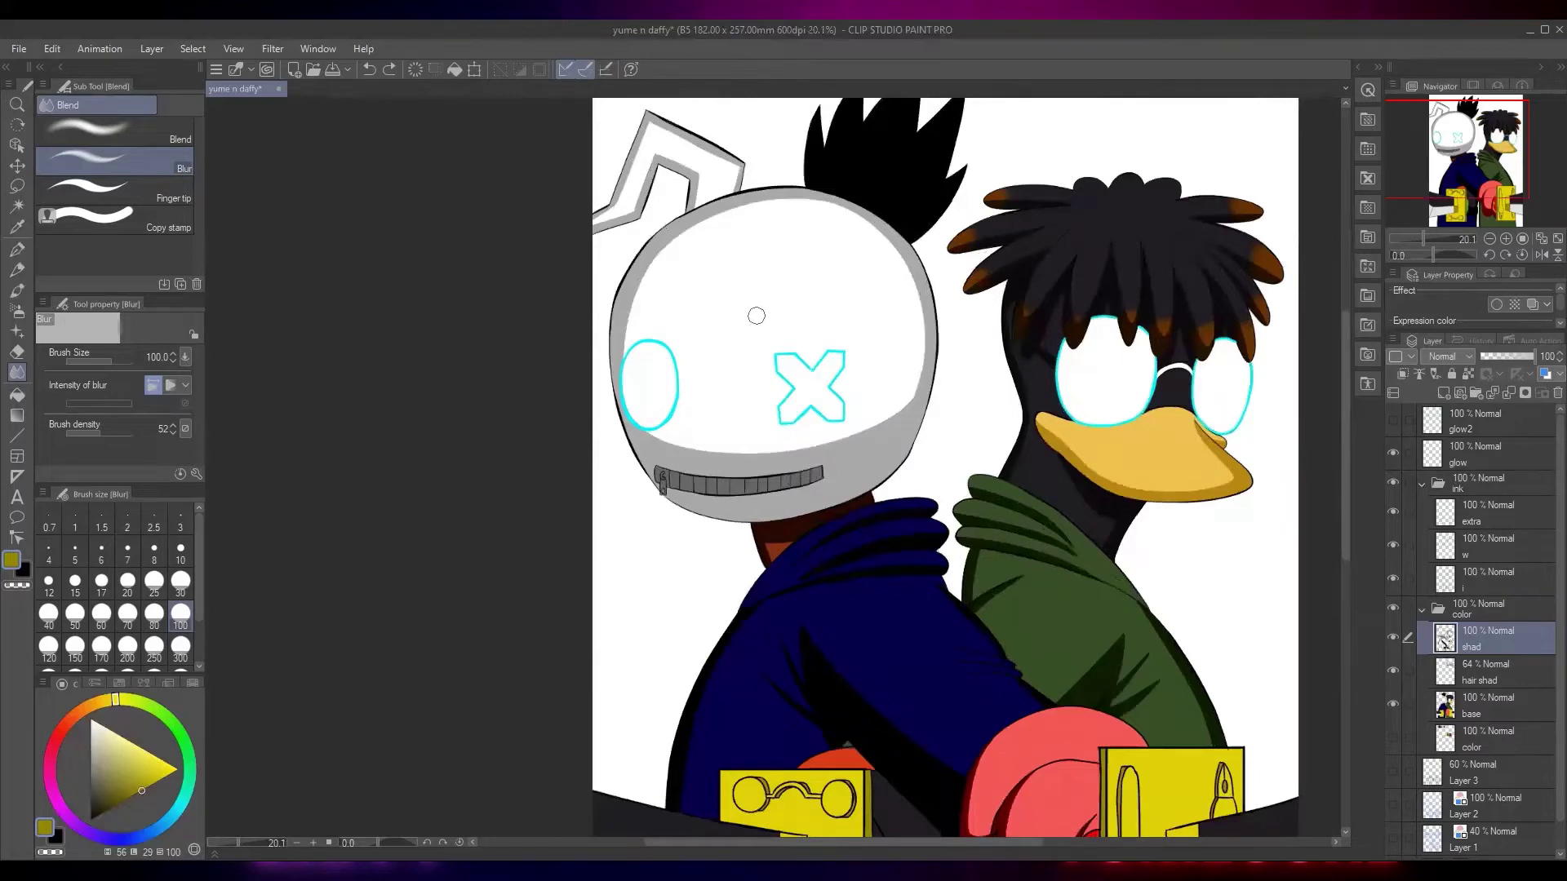
# Select the grey shading on the mask and its ear with Auto select, referring to all layers
pyautogui.scroll(4, 756, 315)
pyautogui.moveTo(797, 421); pyautogui.dragTo(785, 480)
pyautogui.press('w')
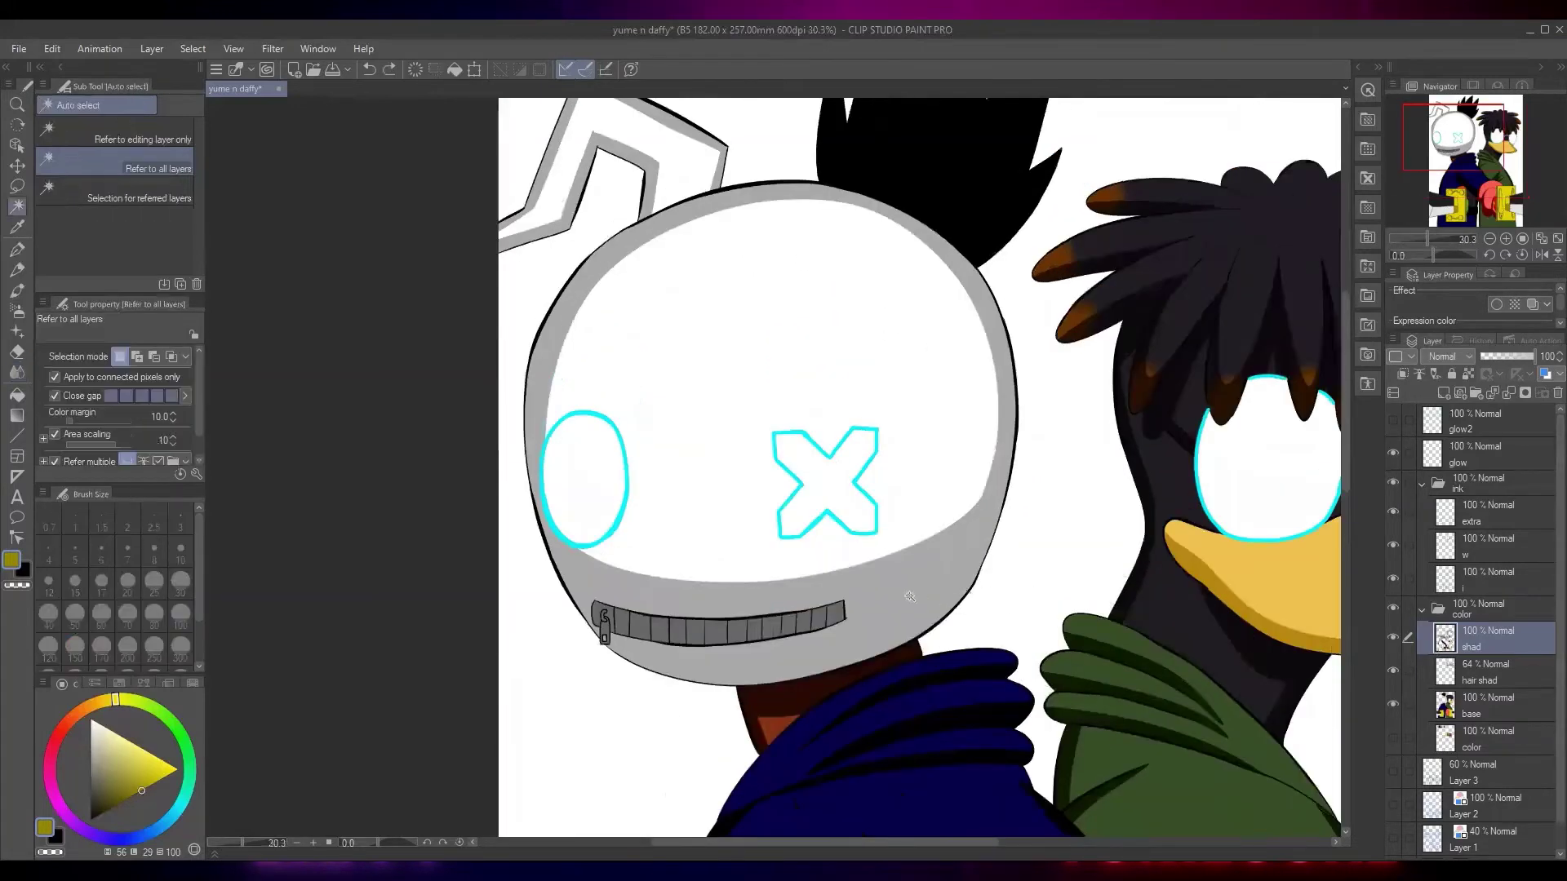
pyautogui.click(908, 596)
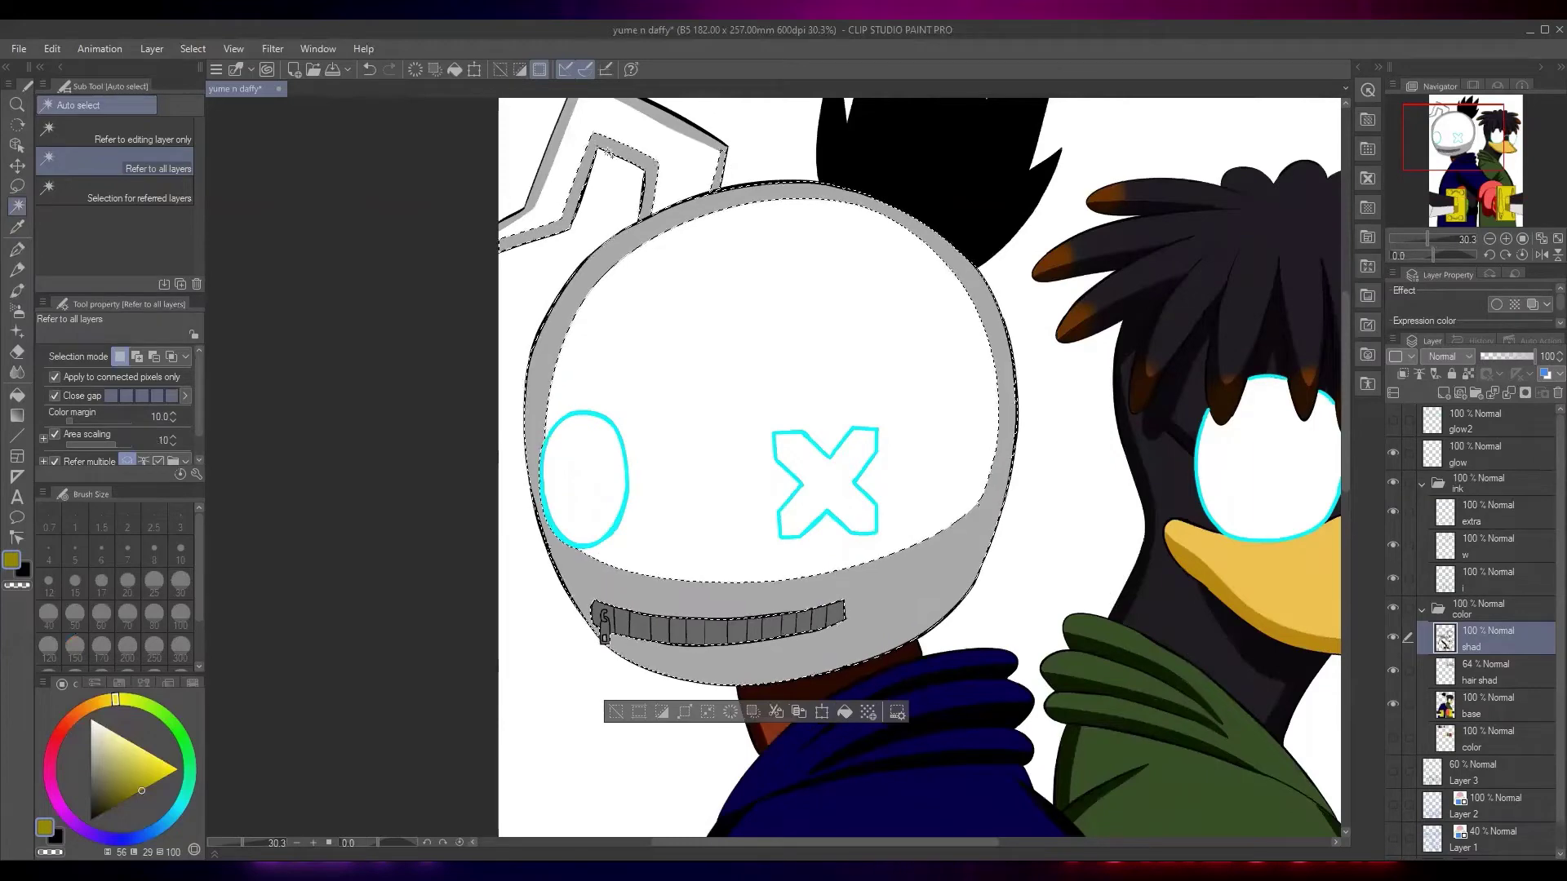
pyautogui.keyDown('shift'); pyautogui.click(555, 146); pyautogui.keyUp('shift')
pyautogui.moveTo(595, 122); pyautogui.dragTo(580, 260)
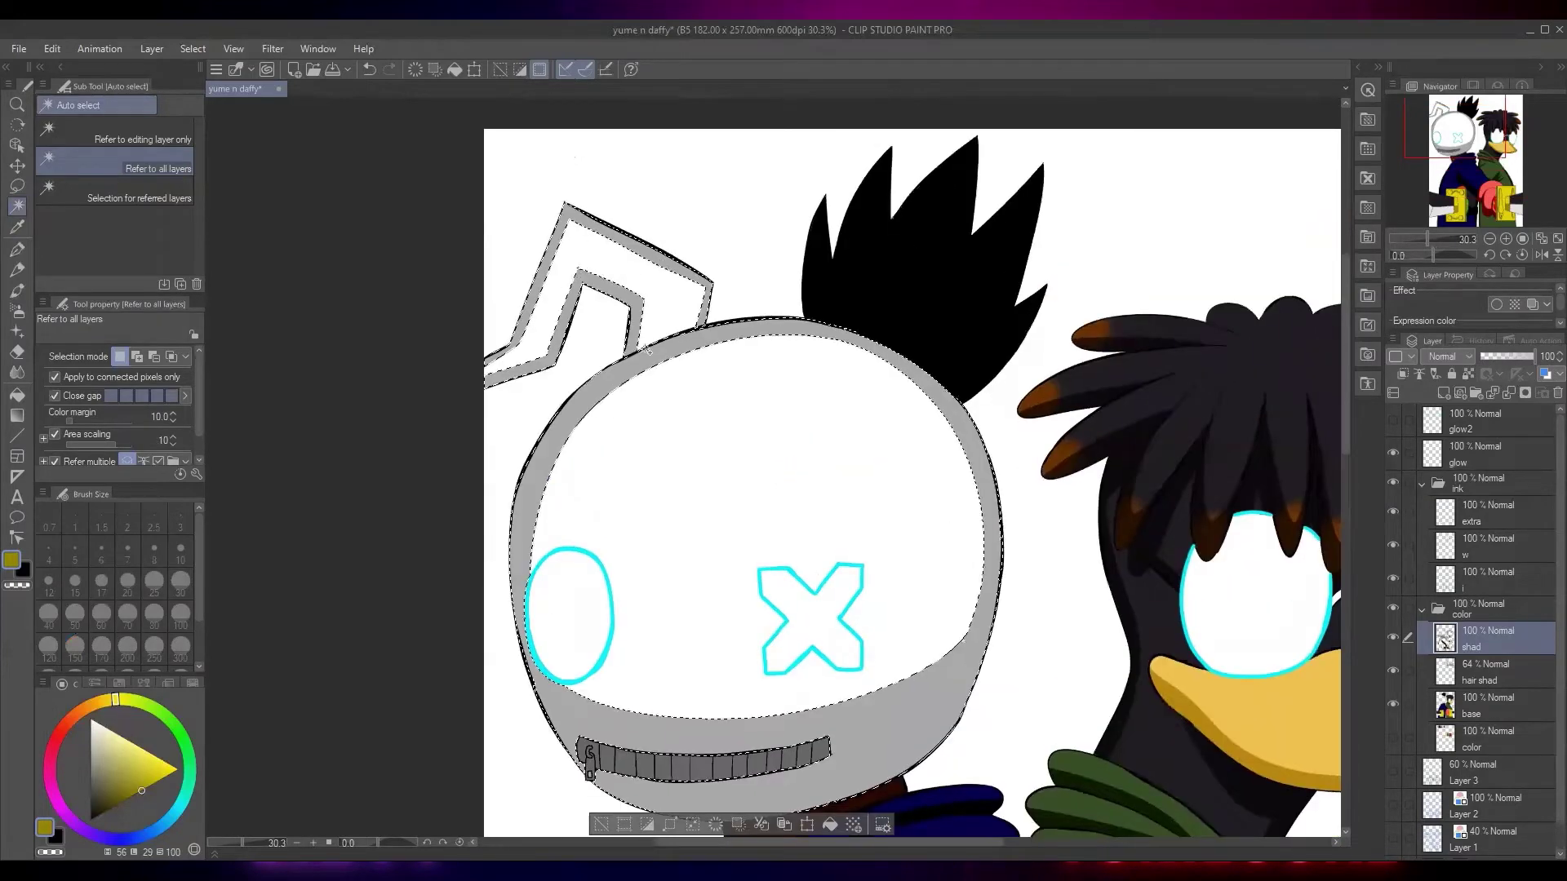
# Mix a muted pale teal with hue 176, luminosity 77 and saturation 27, and fill the selected mask and ear shading with it
pyautogui.press('i')
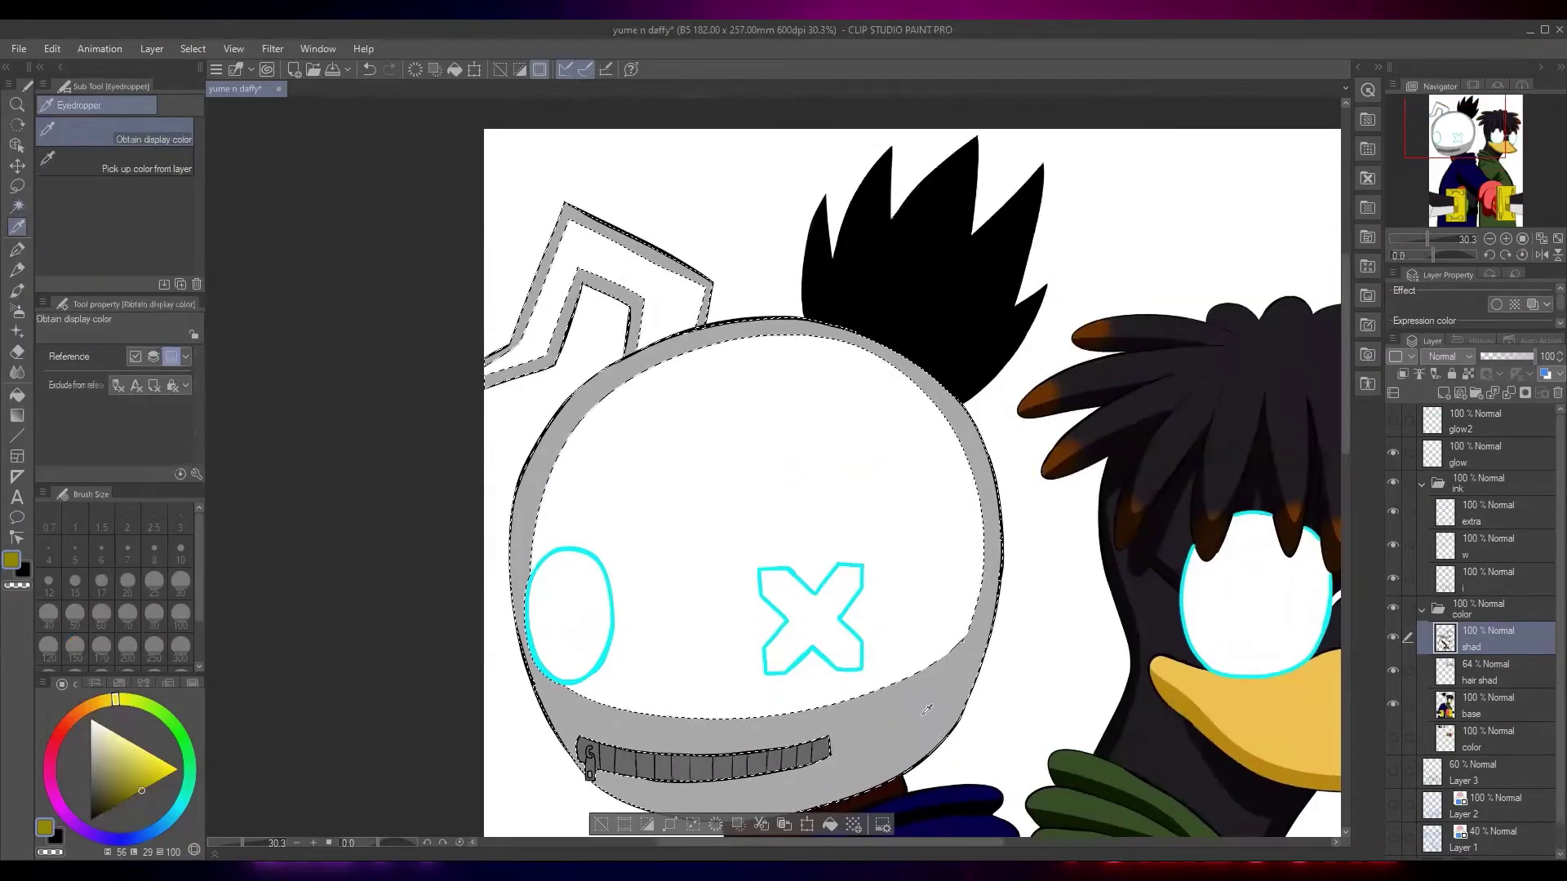
pyautogui.click(610, 723)
pyautogui.click(94, 742)
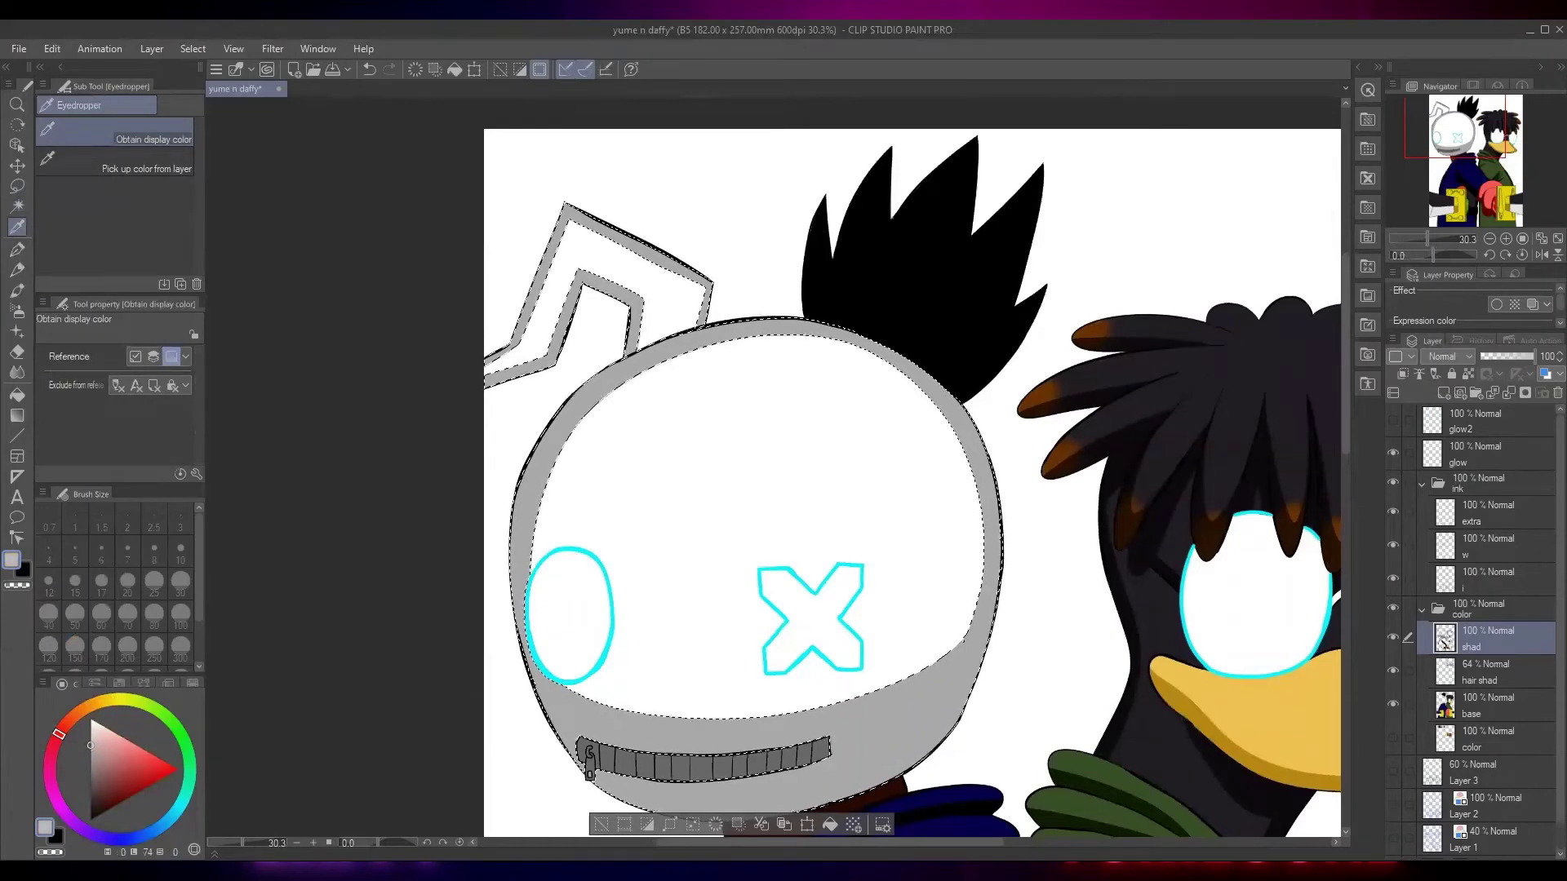
pyautogui.click(117, 839)
pyautogui.click(106, 748)
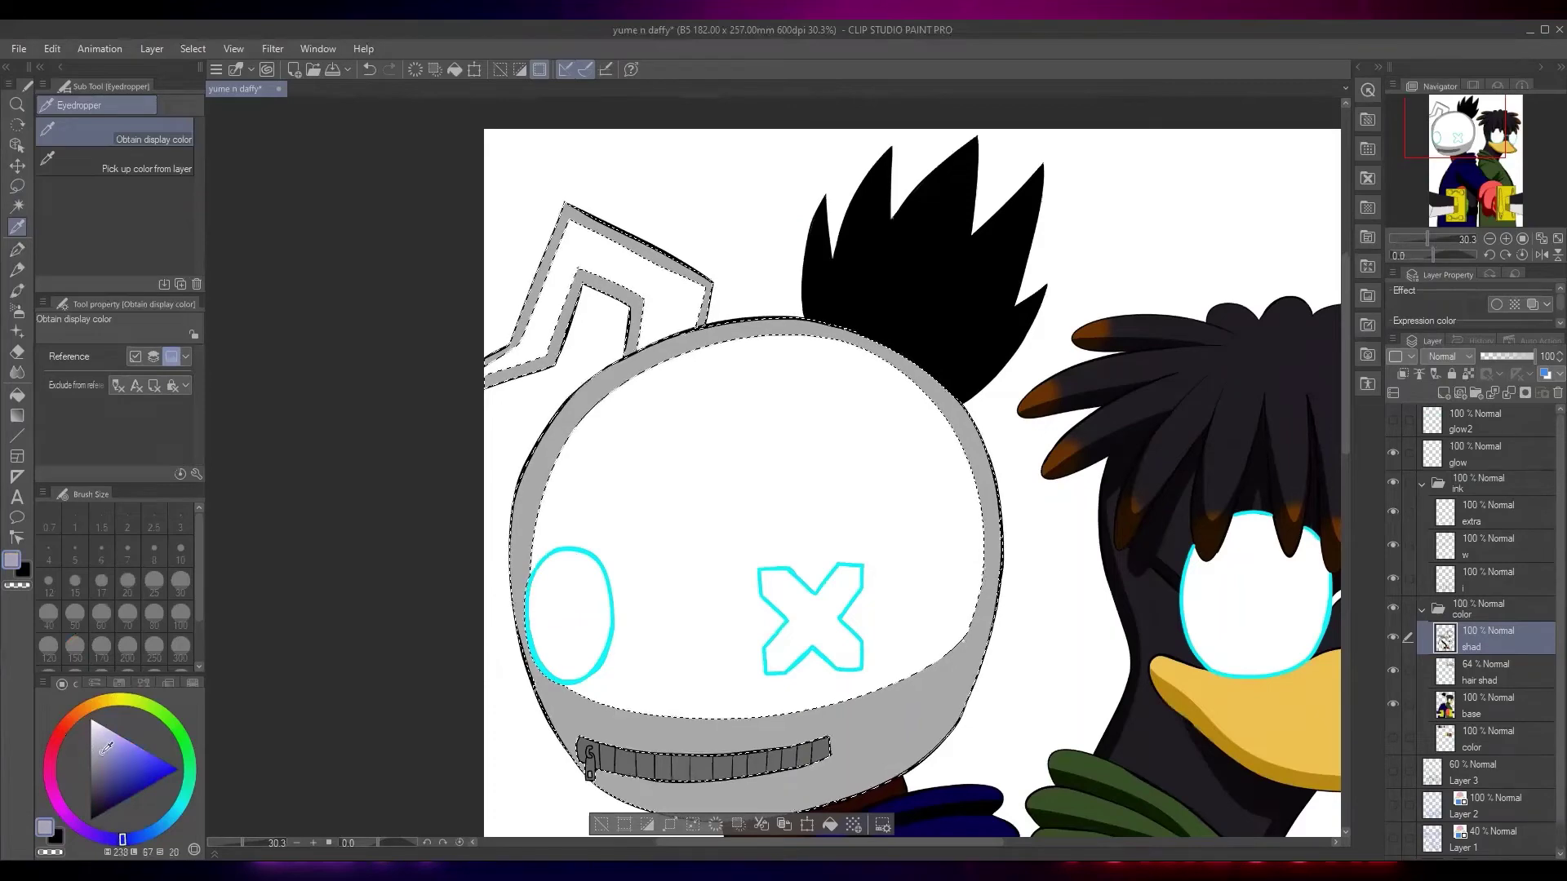
pyautogui.moveTo(106, 737); pyautogui.dragTo(101, 739)
pyautogui.moveTo(186, 808); pyautogui.dragTo(183, 826)
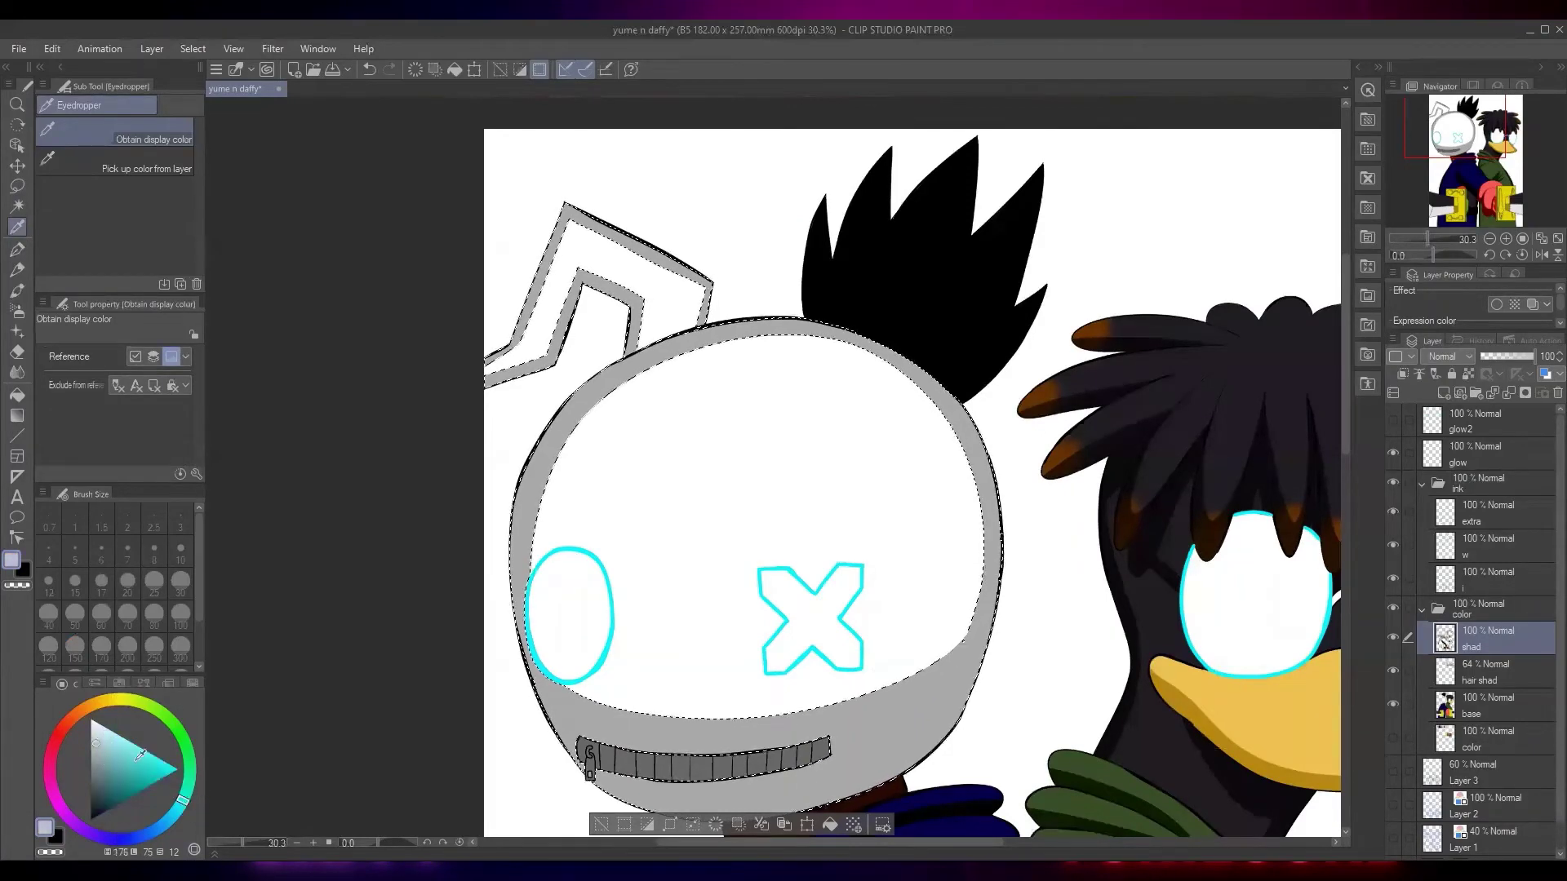
pyautogui.moveTo(97, 740); pyautogui.dragTo(101, 742)
pyautogui.hotkey('alt', 'Delete')
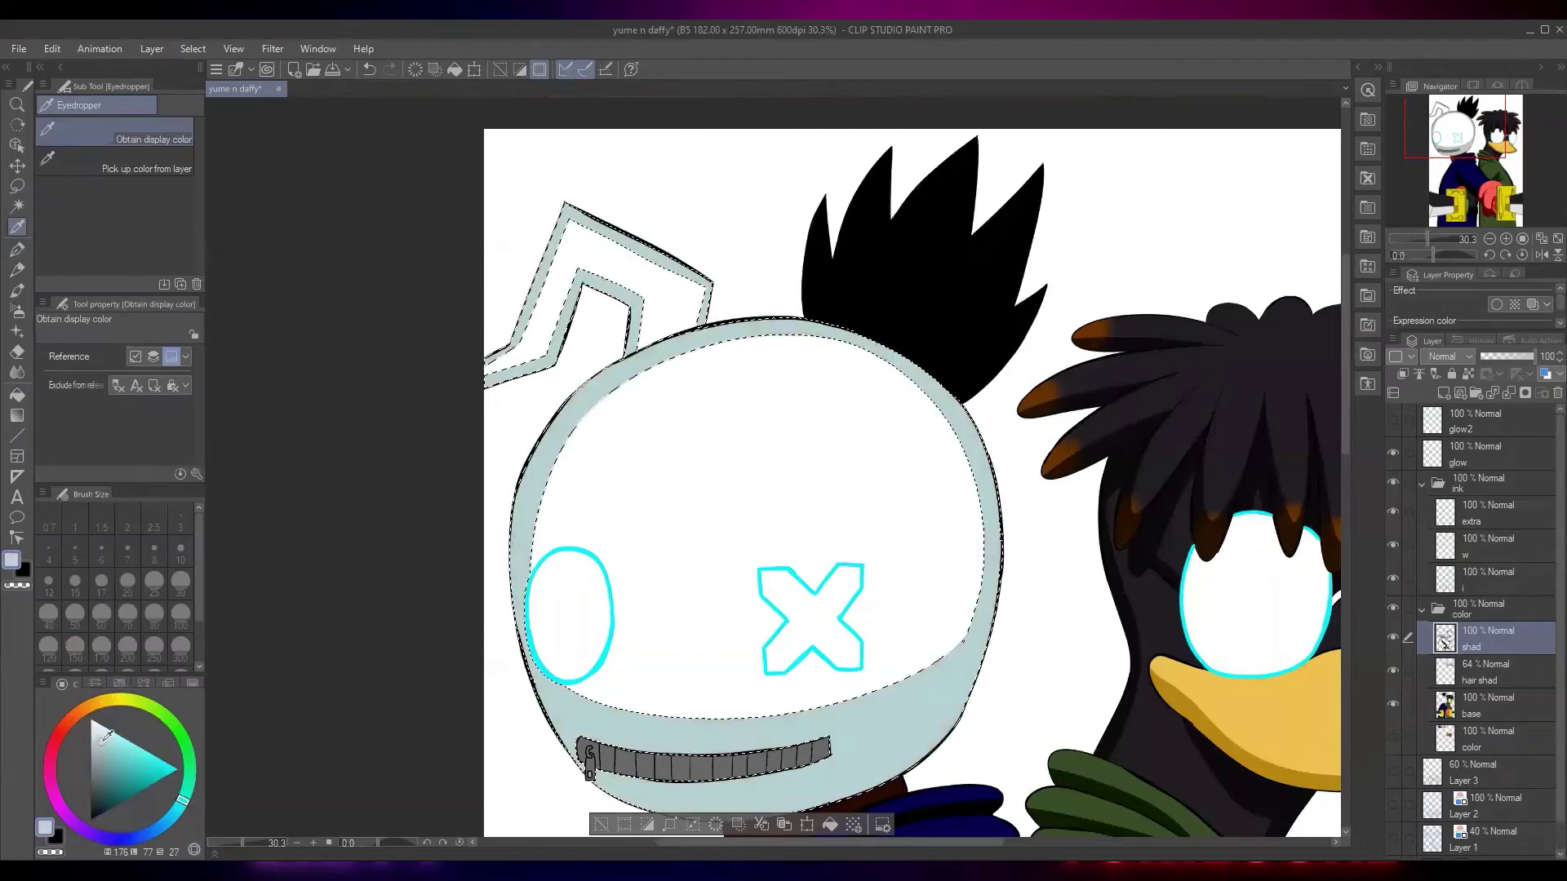
# Try to soften the lower inner edge of the deselected teal mask shading with the Blur tool at size 100
pyautogui.scroll(-2, 289, 634)
pyautogui.scroll(-3, 573, 628)
pyautogui.moveTo(770, 623); pyautogui.dragTo(808, 399)
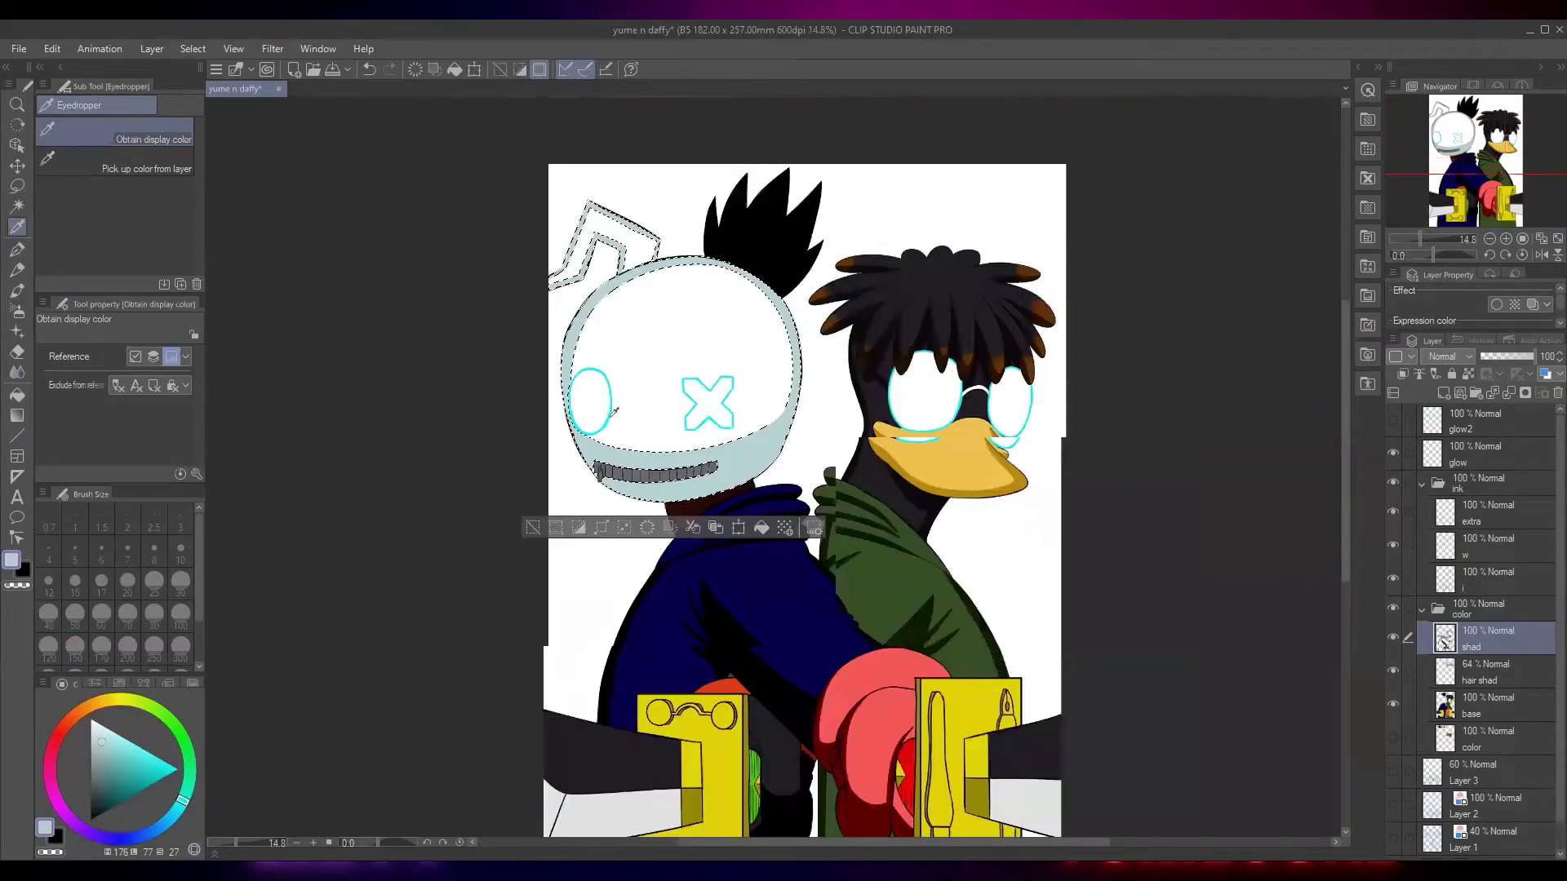
pyautogui.scroll(2, 609, 417)
pyautogui.click(553, 552)
pyautogui.scroll(3, 707, 353)
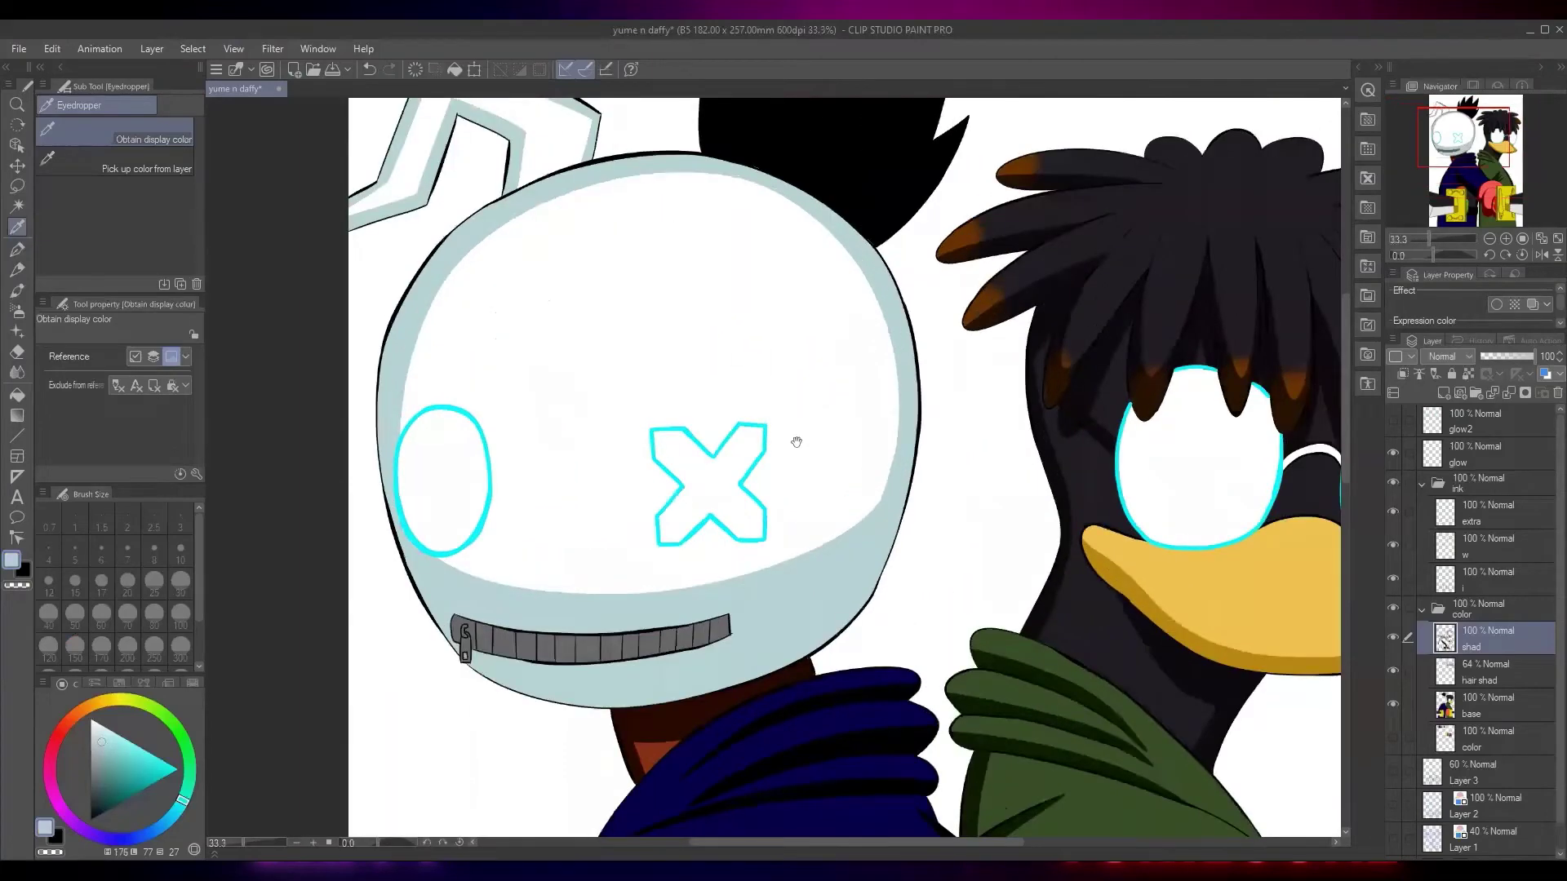
pyautogui.scroll(1, 796, 441)
pyautogui.press('j')
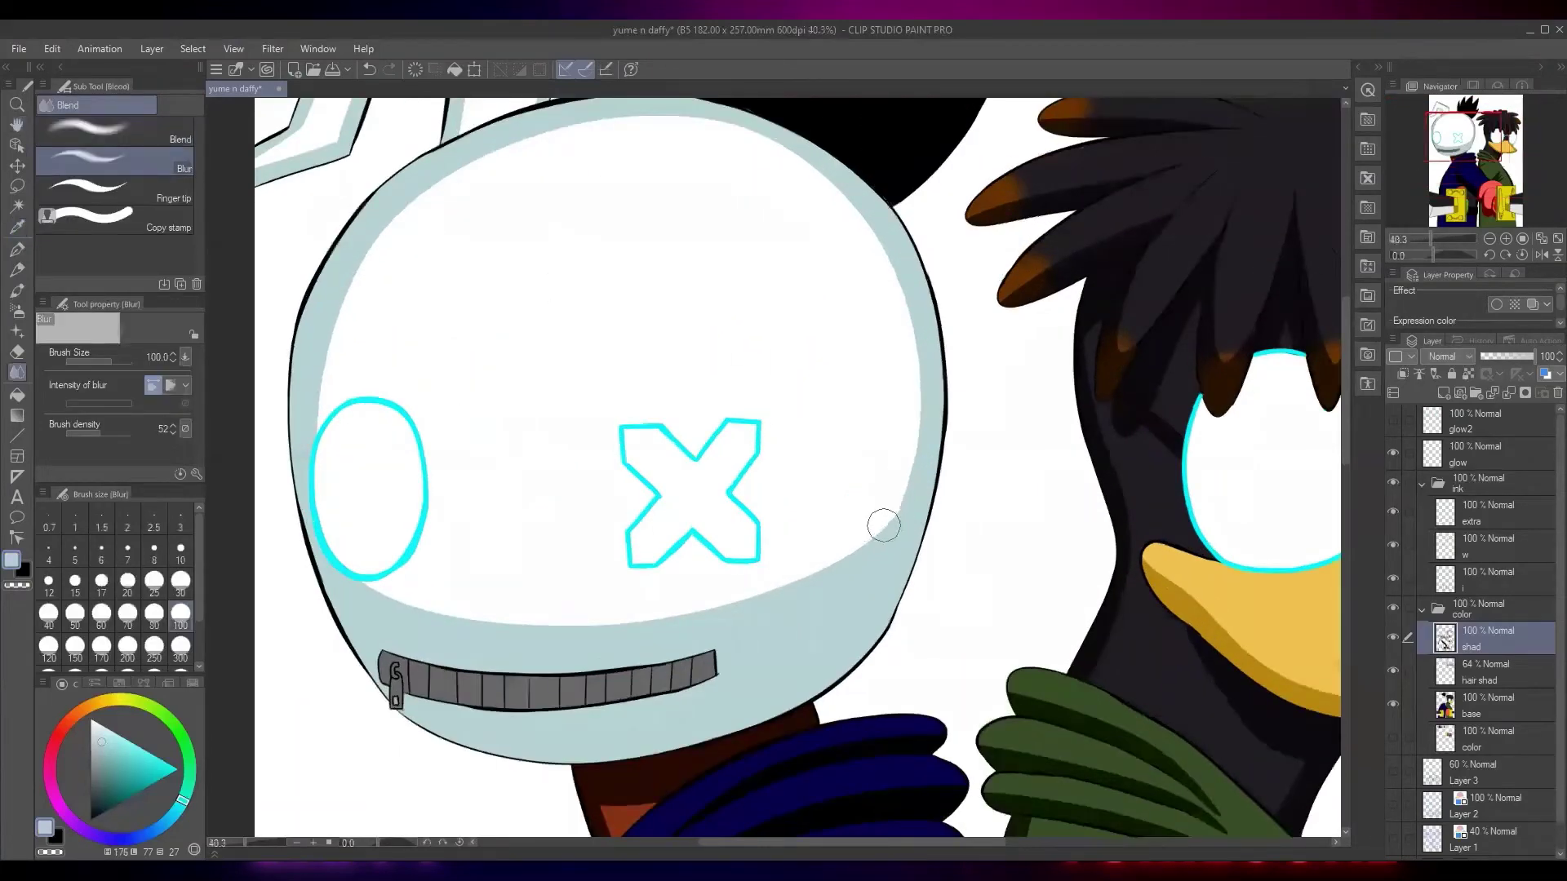
pyautogui.moveTo(839, 565); pyautogui.dragTo(743, 608)
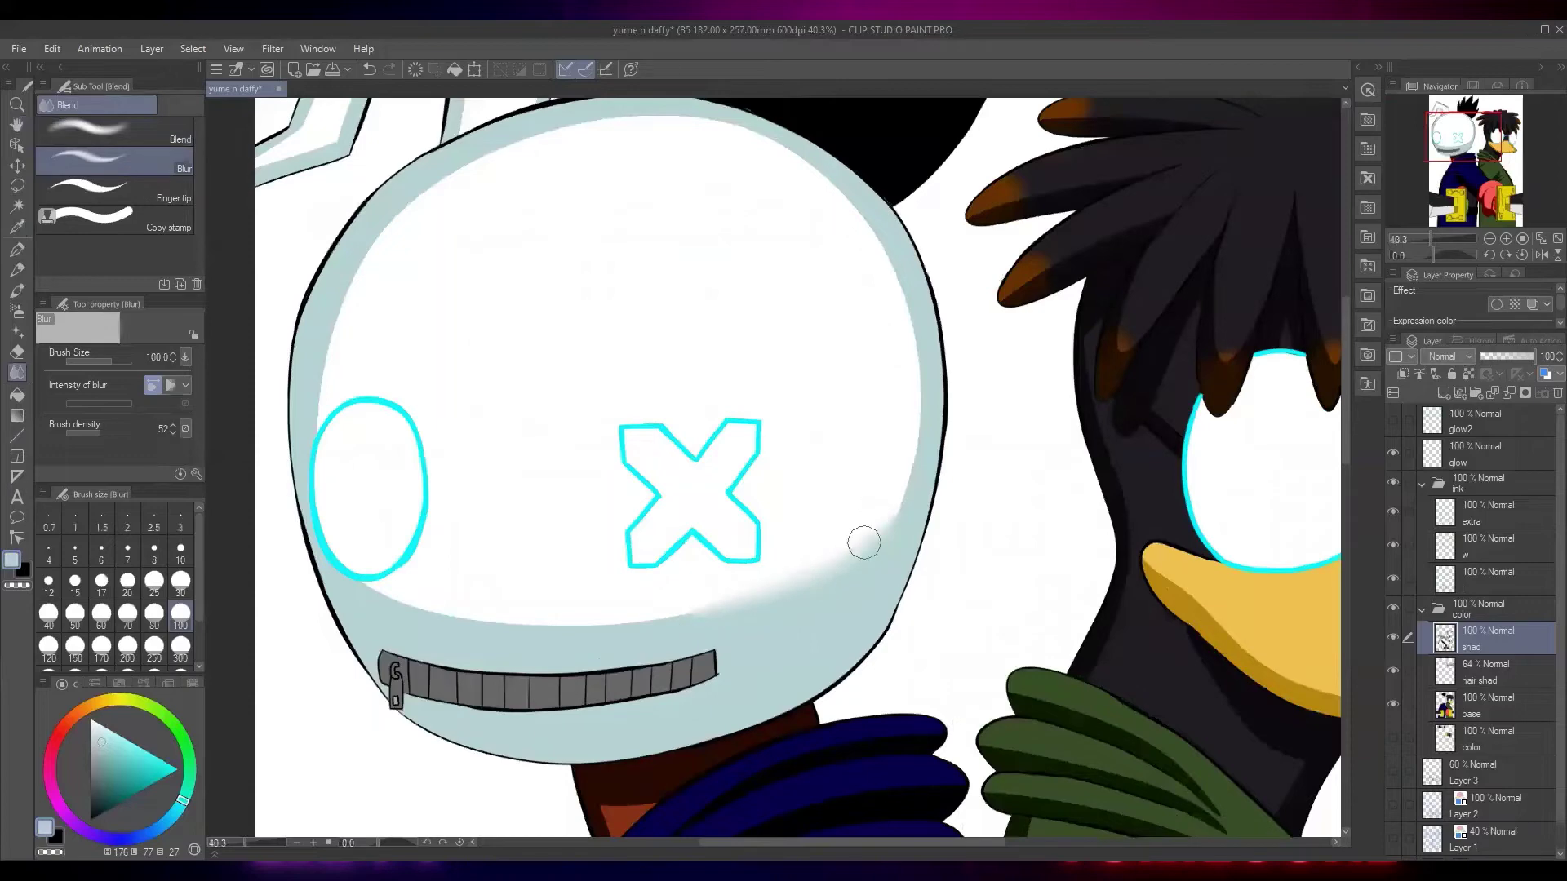
pyautogui.hotkey('ctrl', 'z')
pyautogui.hotkey('ctrl', 'z')
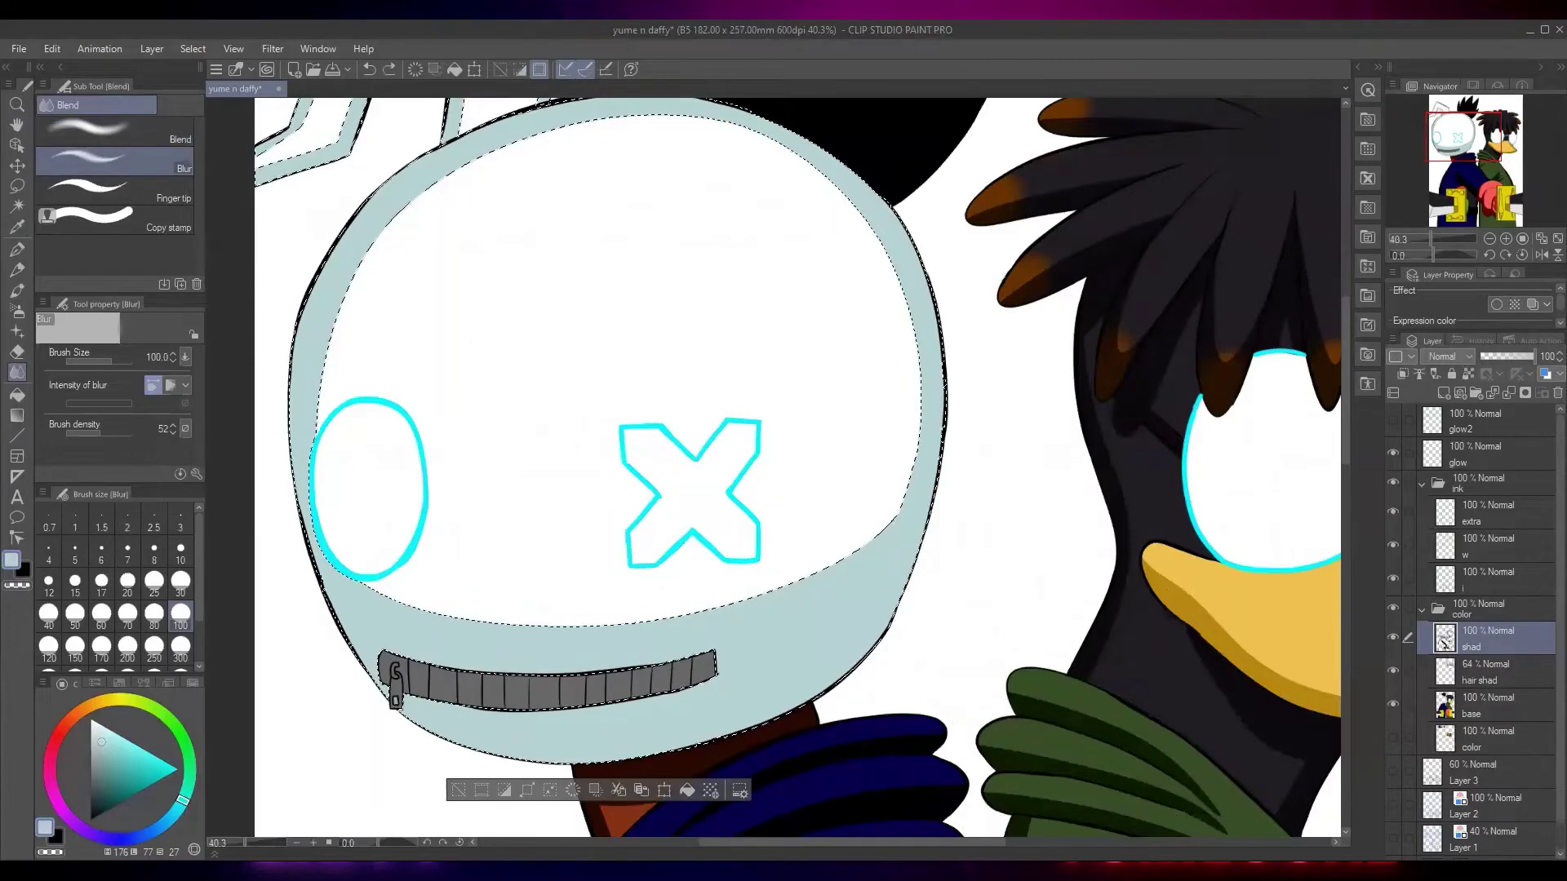
# Refill the selected mask and ear shading with a lighter teal, luminosity 87 and saturation 43, and clear the selection
pyautogui.moveTo(104, 741); pyautogui.dragTo(102, 726)
pyautogui.hotkey('alt', 'Delete')
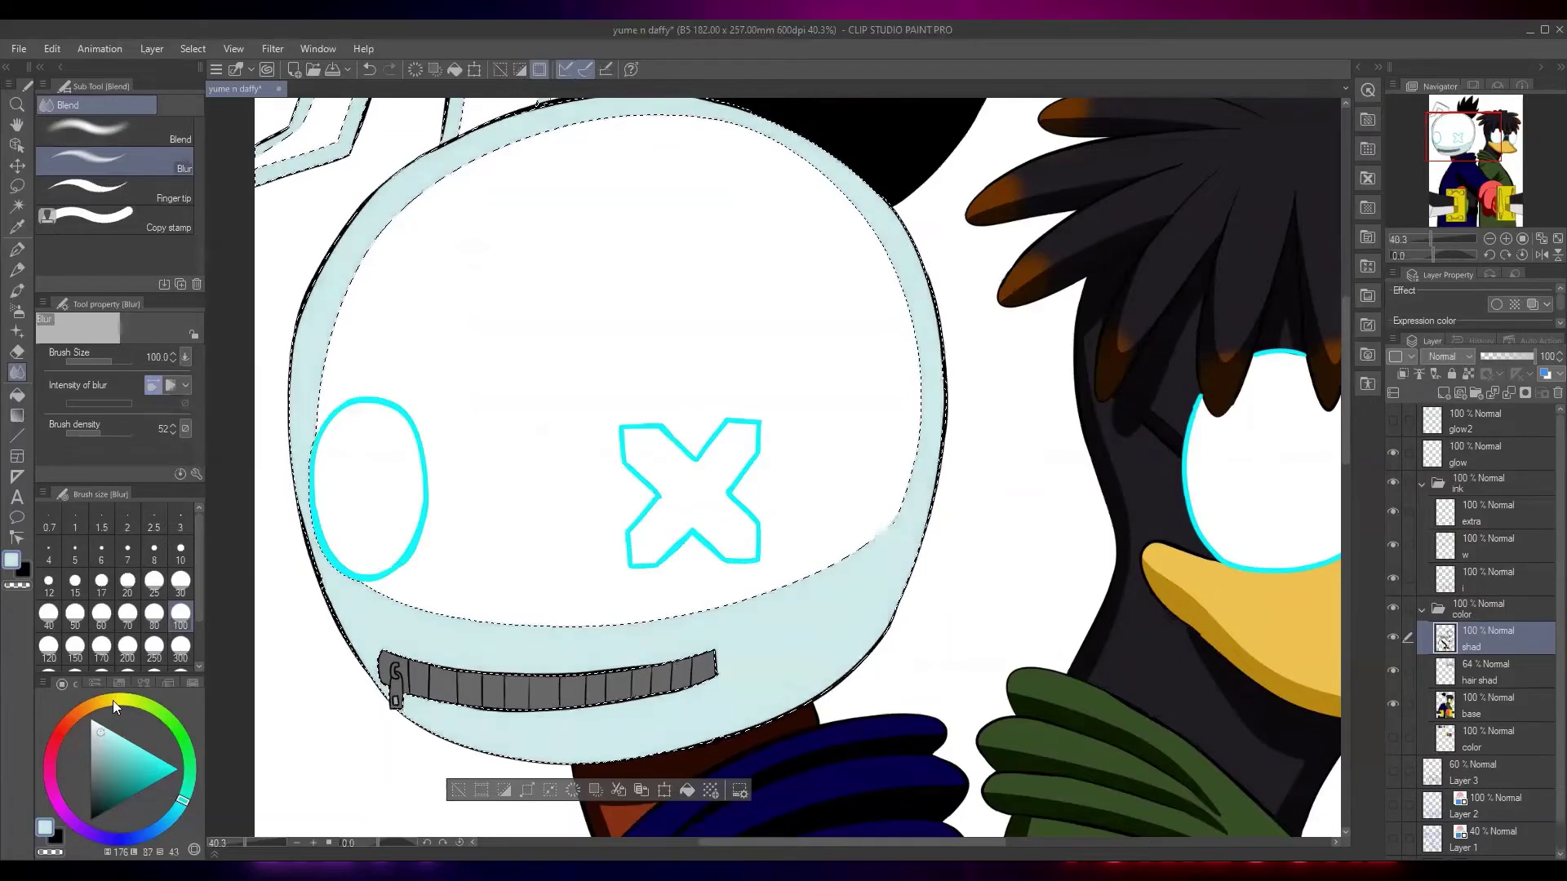
pyautogui.moveTo(873, 438); pyautogui.dragTo(888, 373)
pyautogui.press('m')
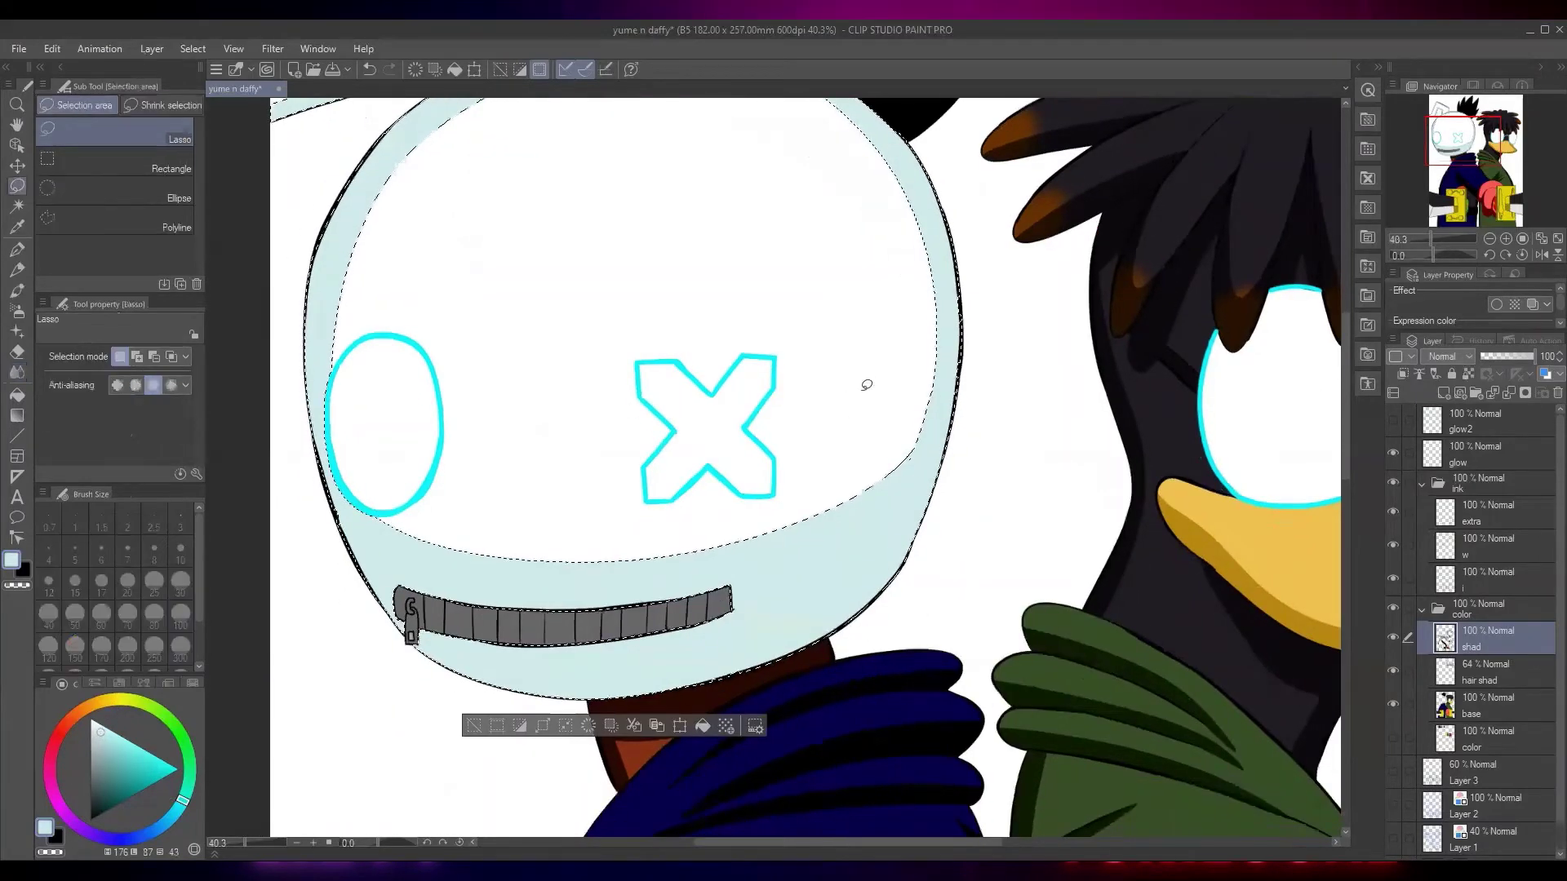
pyautogui.click(863, 389)
pyautogui.click(936, 349)
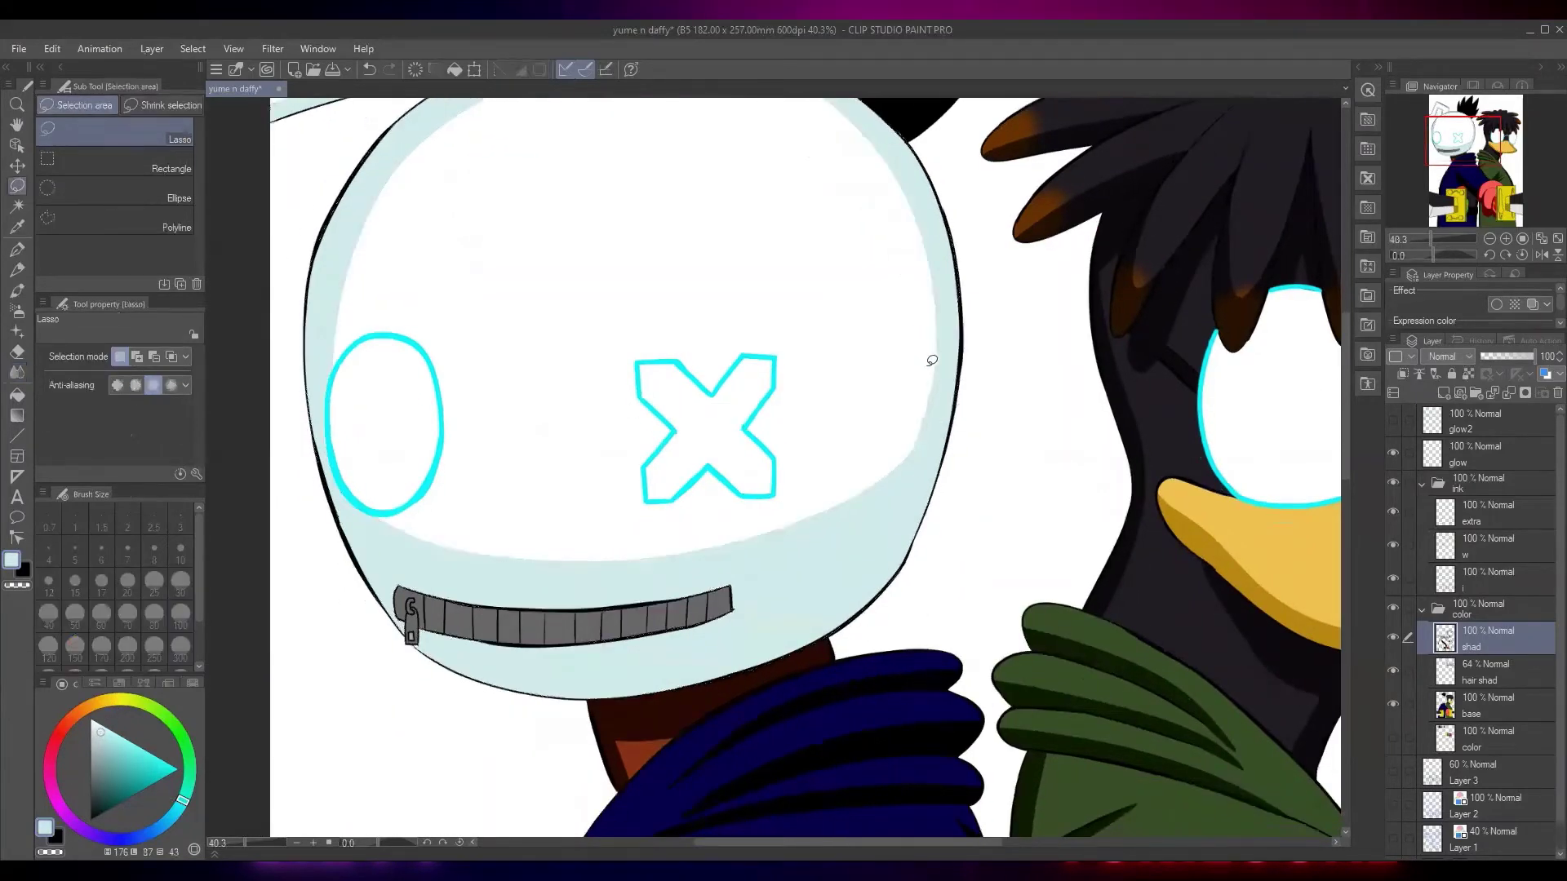
# Soften the inner edge of the pale teal shading all around the mask and along its ear with the Blur tool at size 100
pyautogui.press('j')
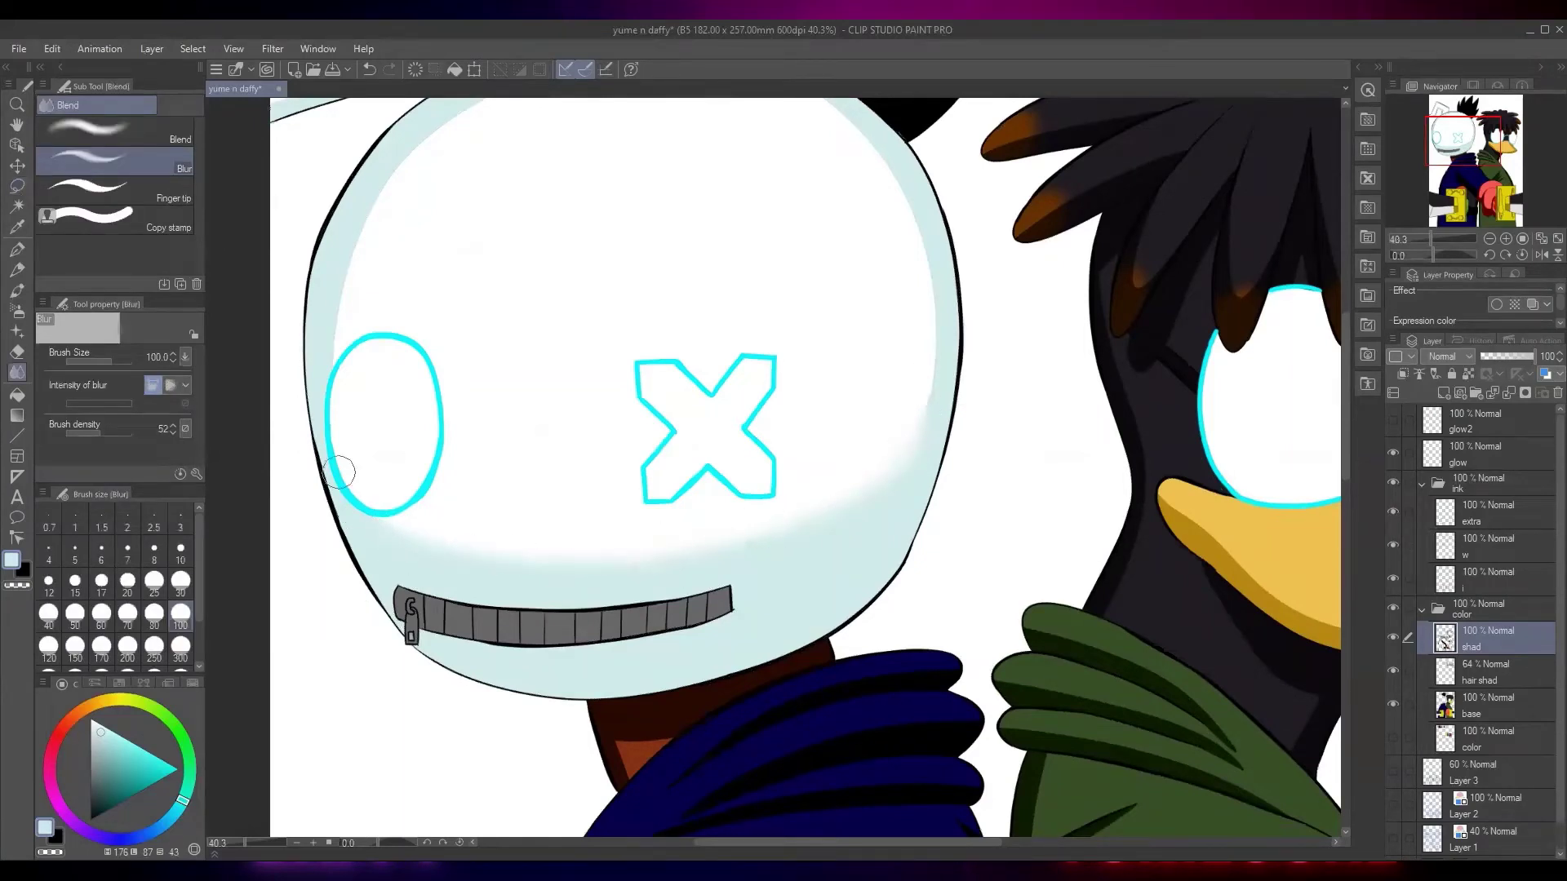
pyautogui.moveTo(755, 396); pyautogui.dragTo(711, 461)
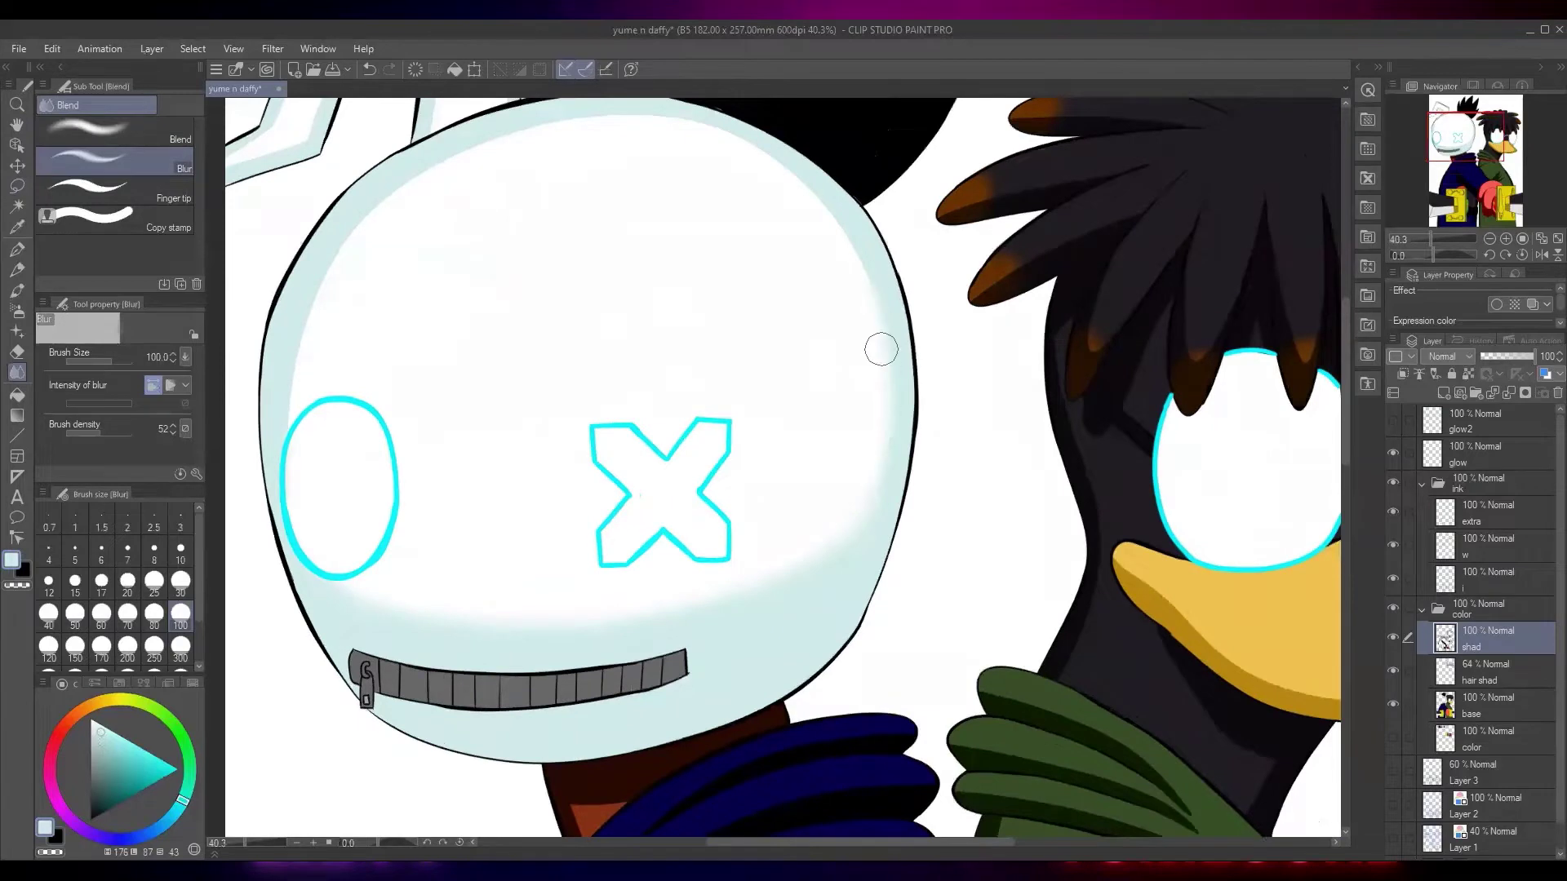
pyautogui.moveTo(837, 251); pyautogui.dragTo(902, 317)
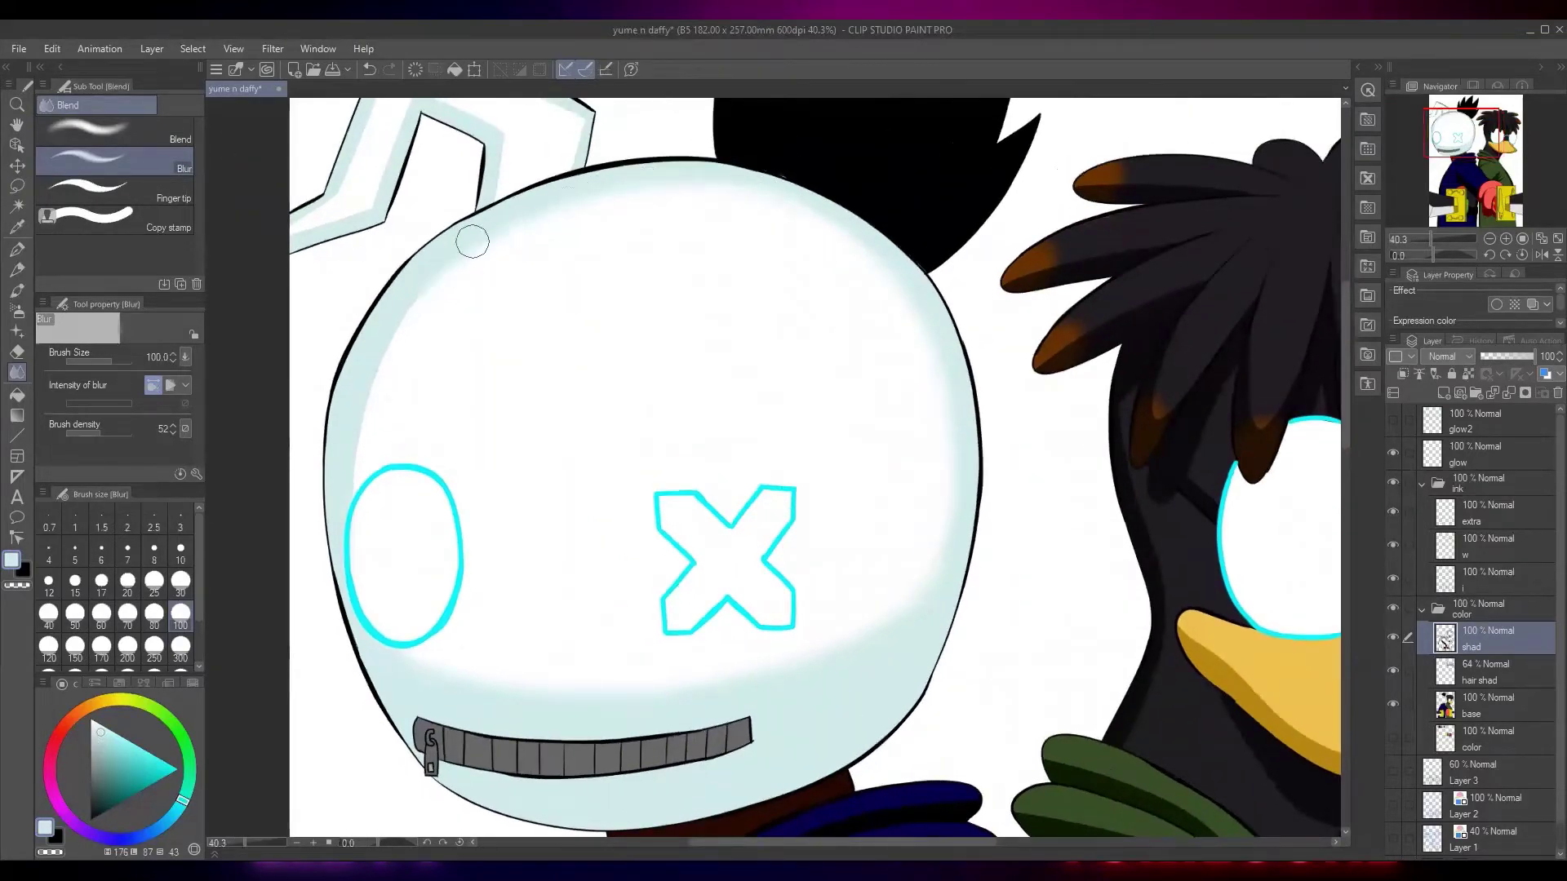
pyautogui.moveTo(465, 237); pyautogui.dragTo(546, 499)
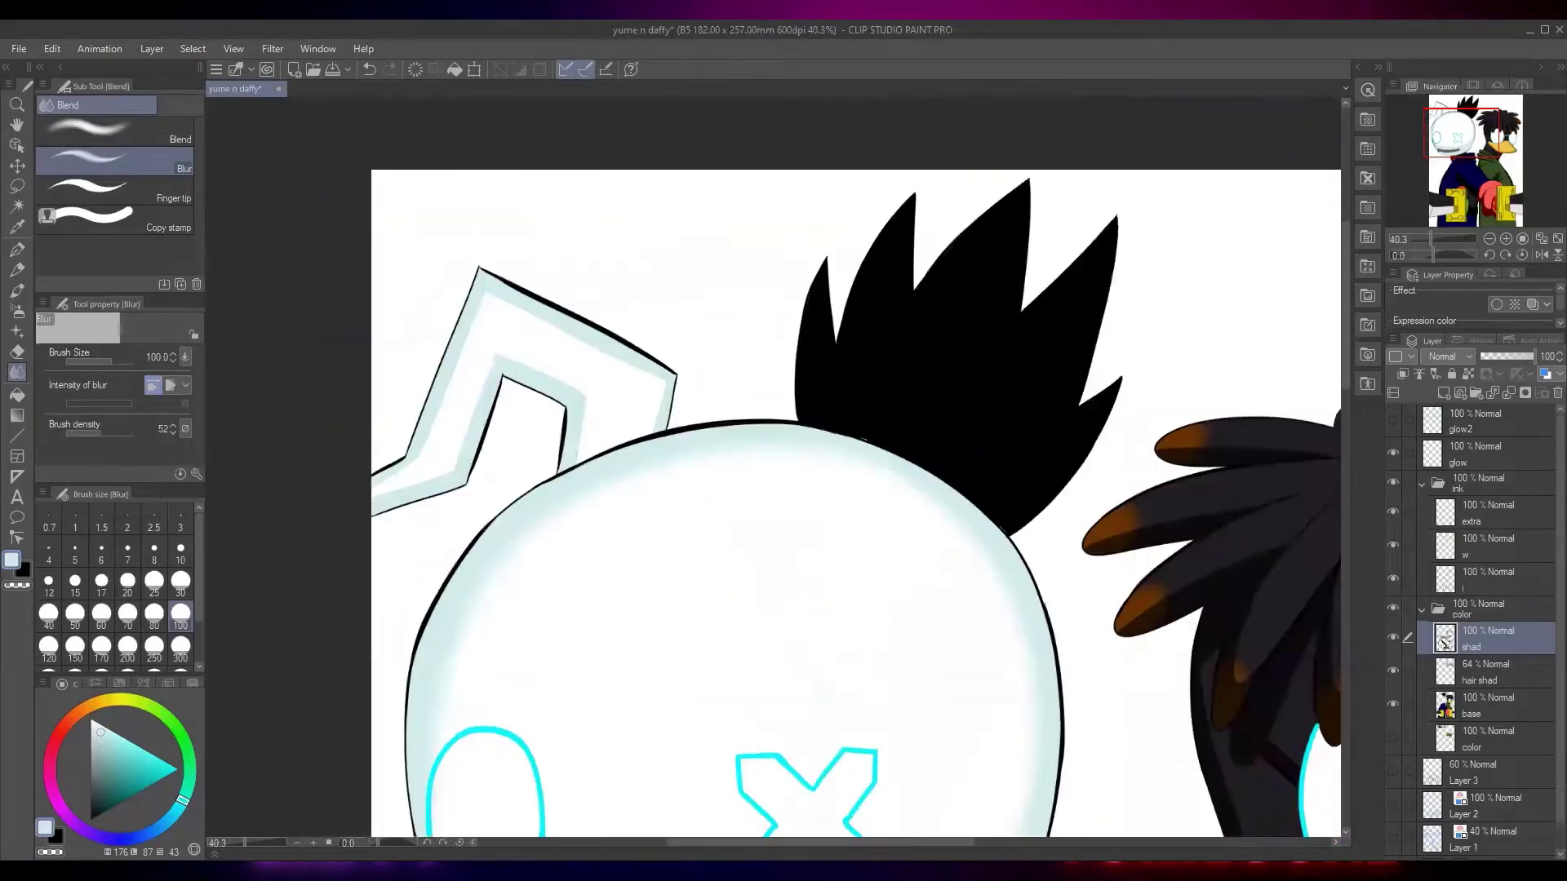
pyautogui.moveTo(581, 393); pyautogui.dragTo(577, 470)
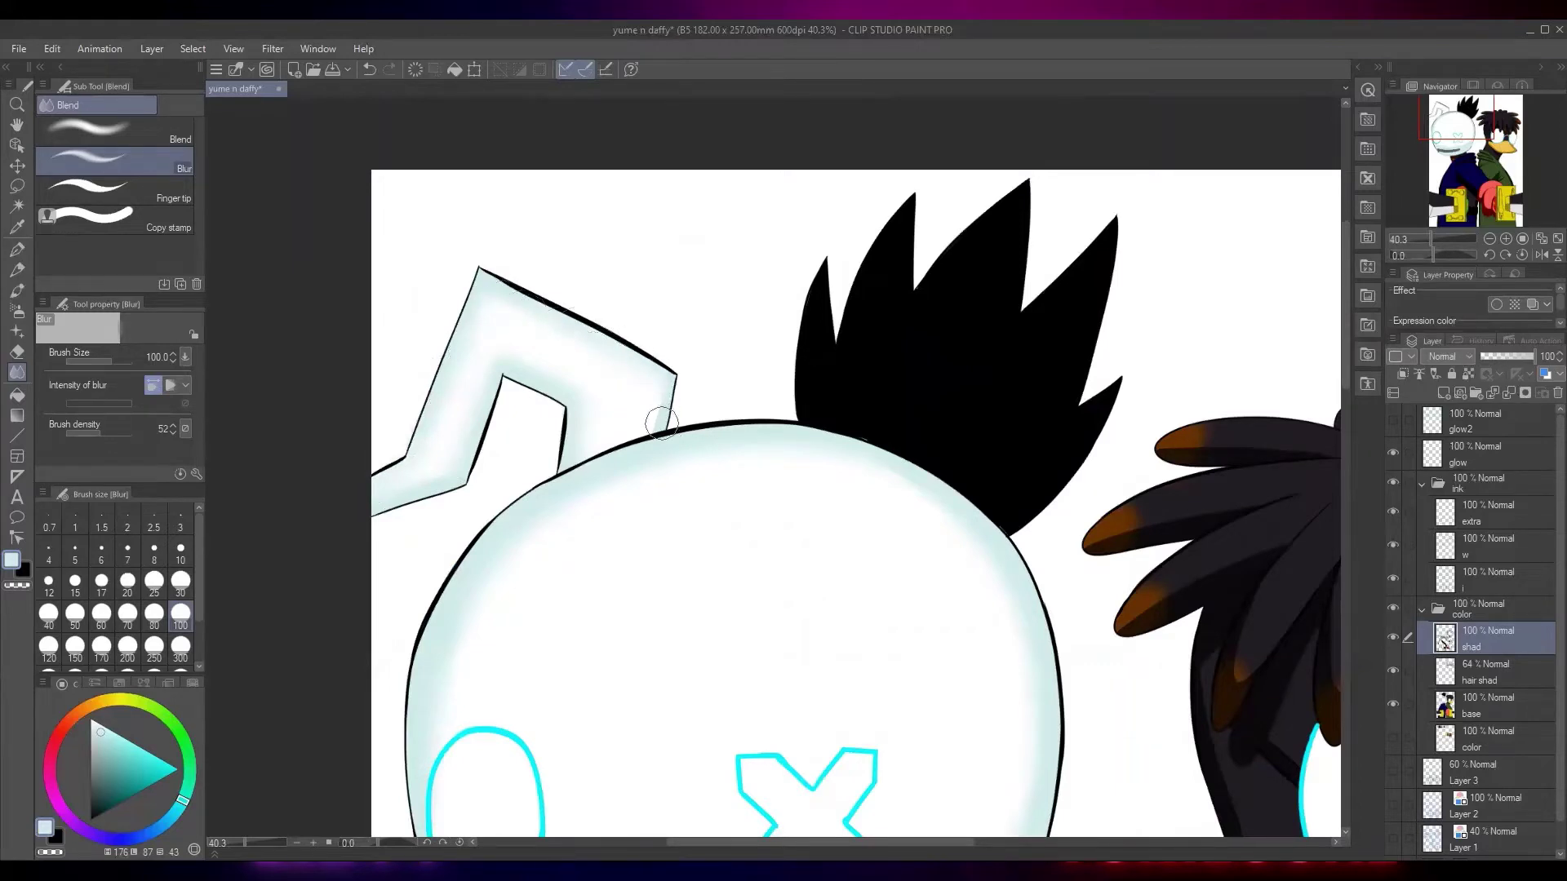
# Lasso and delete the stray slivers where the mask's top outline meets the black hair, including the hair's lower corner
pyautogui.scroll(4, 859, 309)
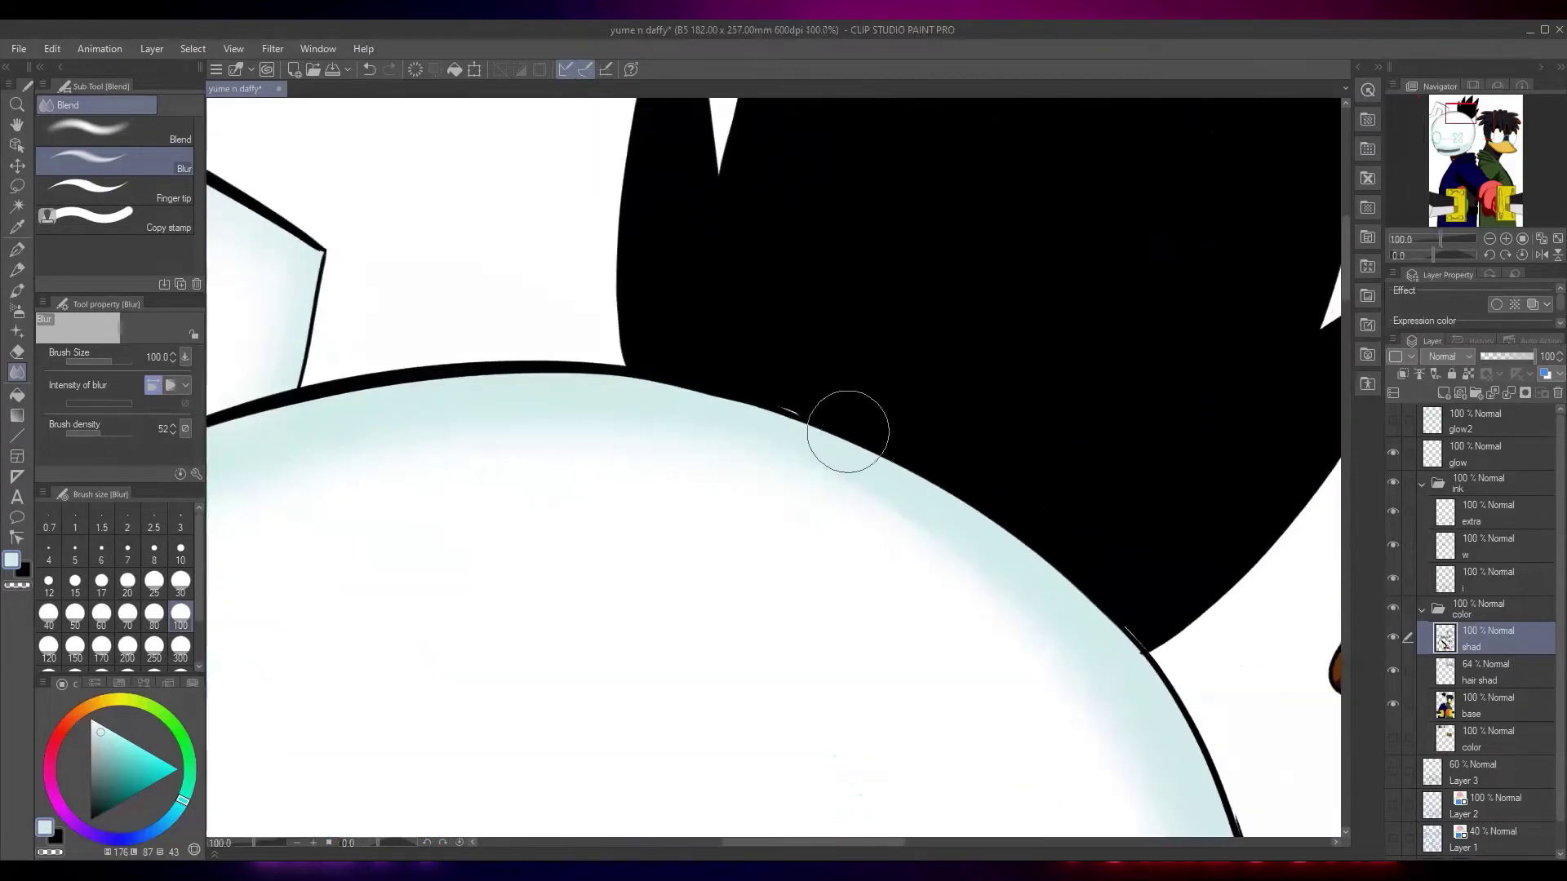
pyautogui.press('m')
pyautogui.moveTo(749, 385)
pyautogui.mouseDown()
pyautogui.moveTo(851, 410)
pyautogui.moveTo(809, 419)
pyautogui.moveTo(840, 417)
pyautogui.mouseUp()
pyautogui.press('Delete')
pyautogui.hotkey('ctrl', 'd')
pyautogui.press('Delete')
pyautogui.hotkey('ctrl', 'd')
pyautogui.press('Delete')
pyautogui.hotkey('ctrl', 'd')
pyautogui.scroll(6, 1128, 311)
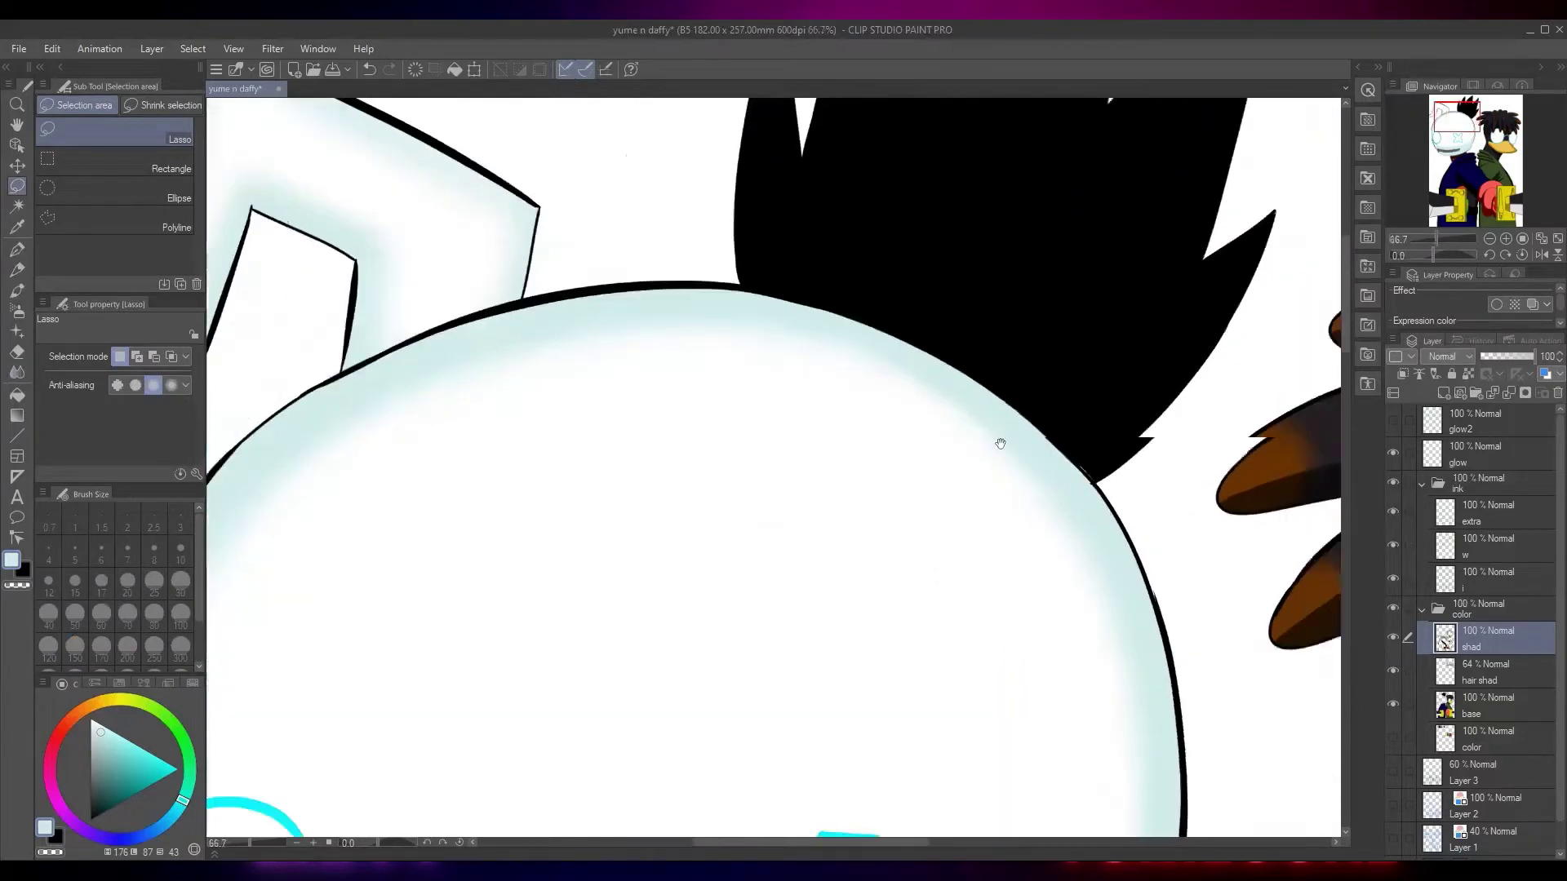
pyautogui.moveTo(886, 347)
pyautogui.mouseDown()
pyautogui.moveTo(777, 224)
pyautogui.moveTo(893, 334)
pyautogui.mouseUp()
pyautogui.press('Delete')
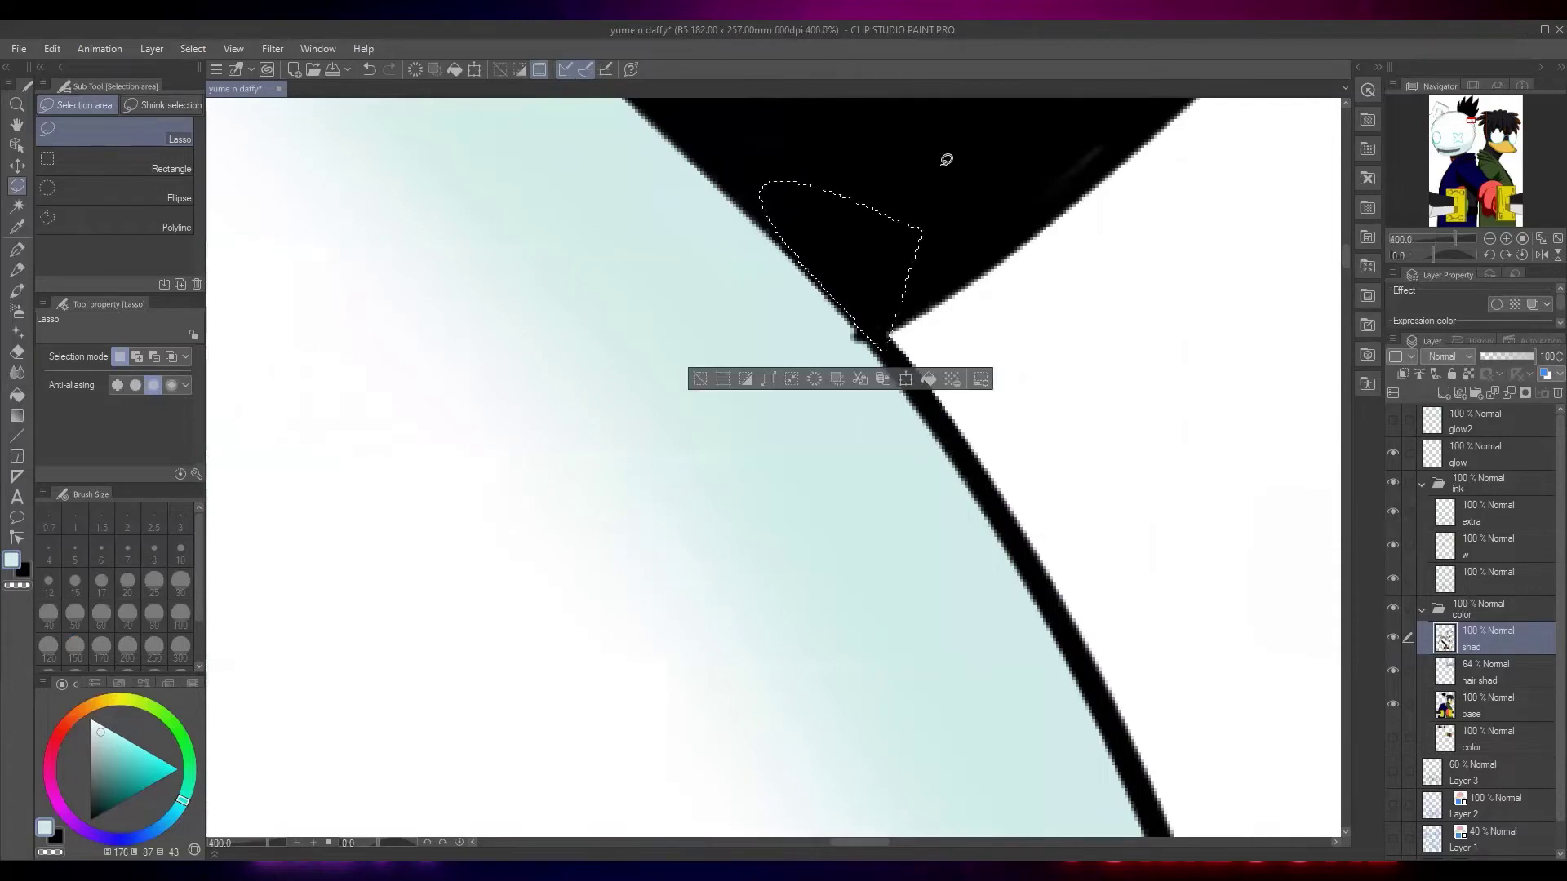
pyautogui.scroll(-8, 945, 159)
pyautogui.scroll(4, 873, 243)
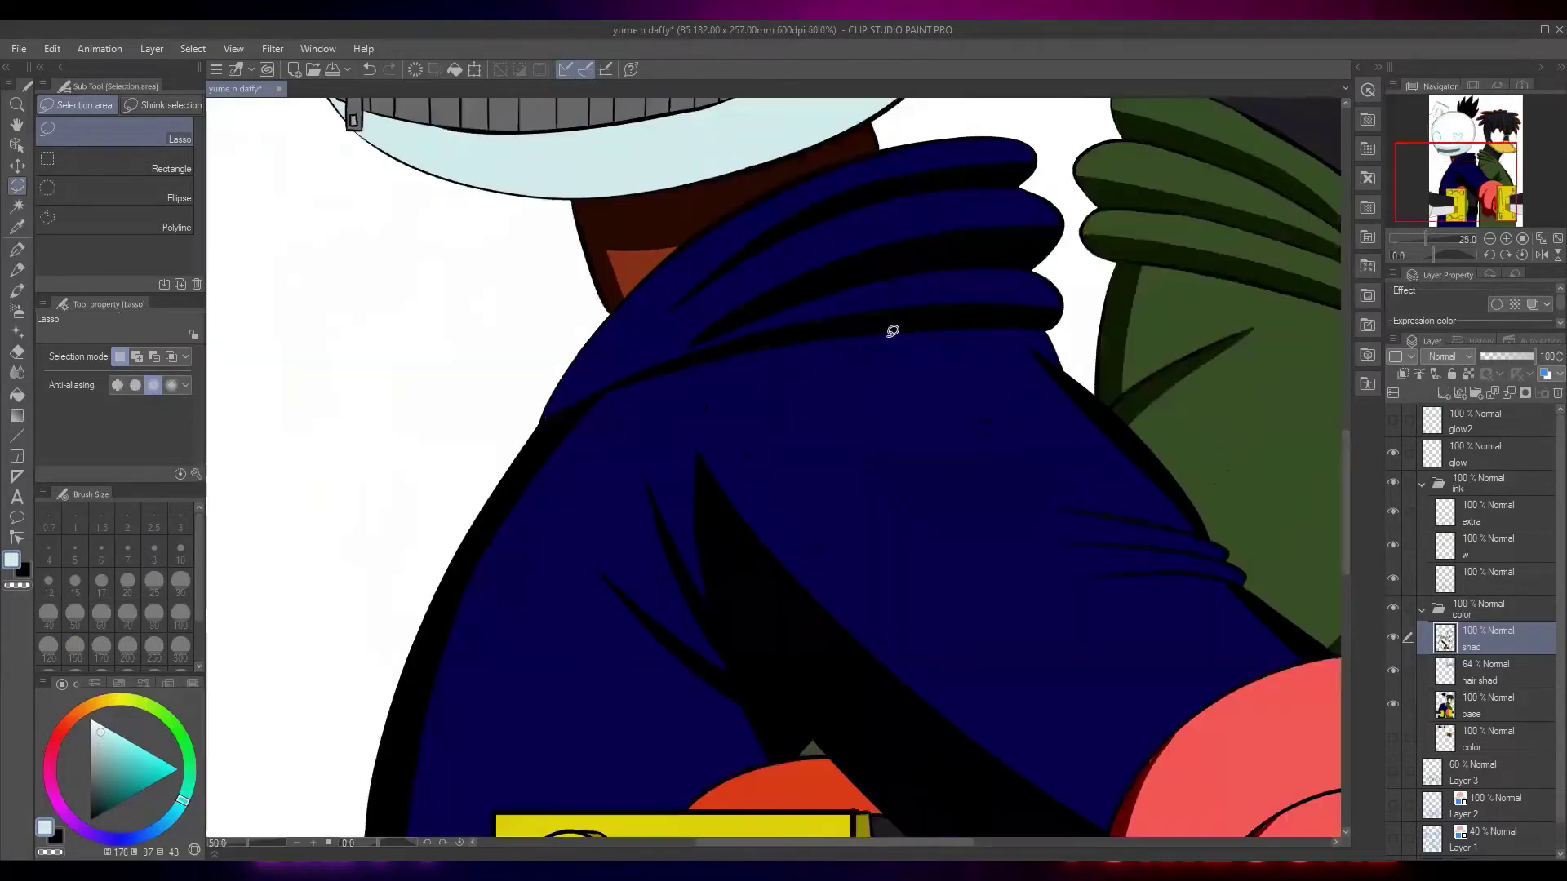
pyautogui.press('b')
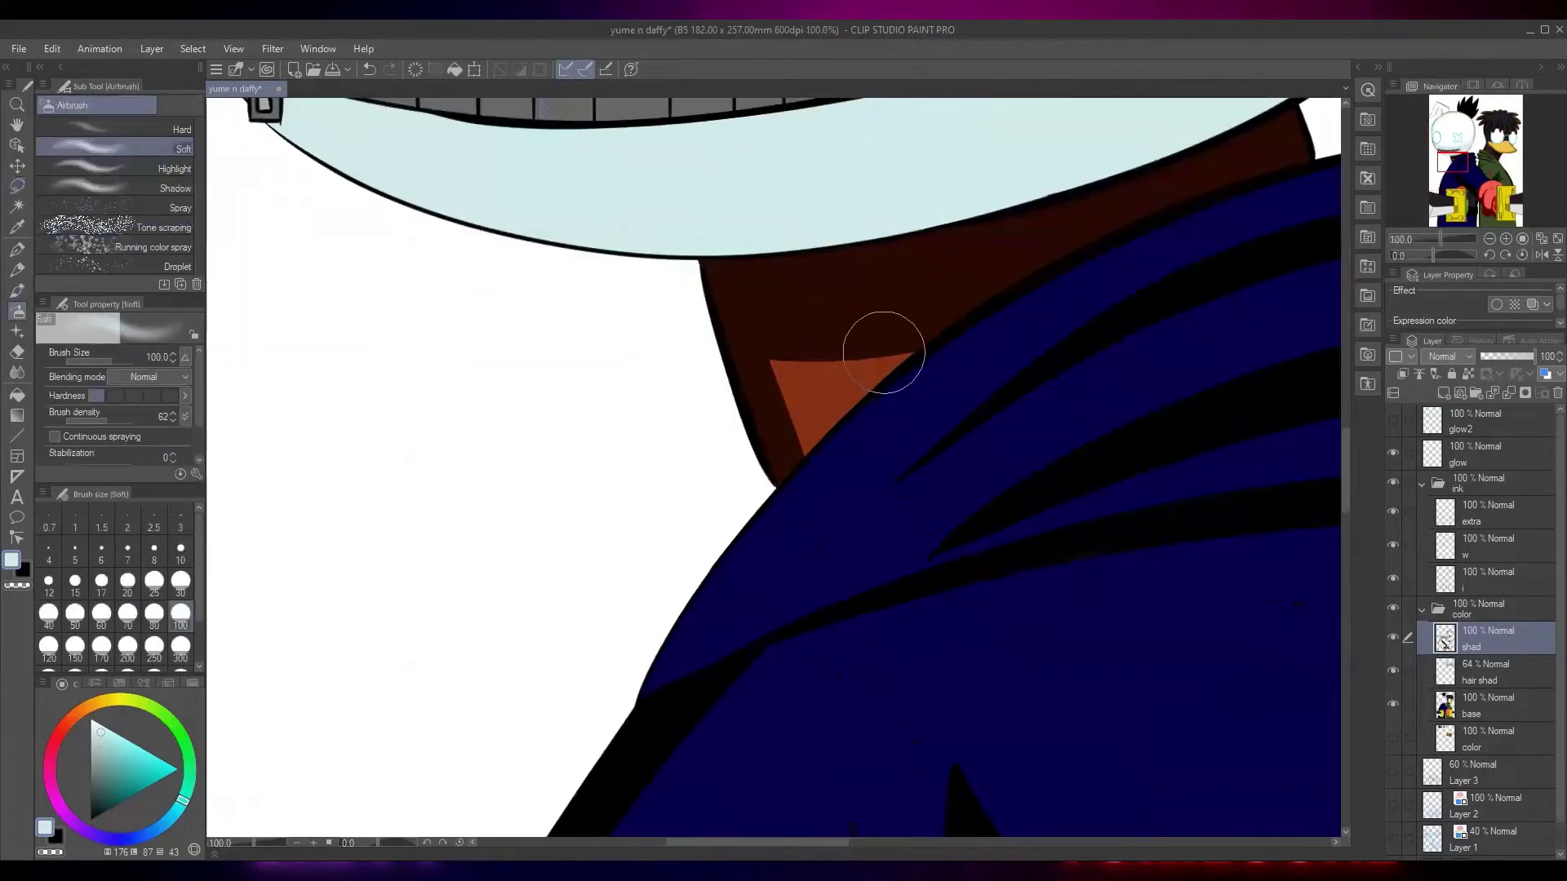
pyautogui.moveTo(874, 354)
pyautogui.mouseDown()
pyautogui.moveTo(817, 358)
pyautogui.moveTo(849, 347)
pyautogui.mouseUp()
pyautogui.hotkey('ctrl', 'z')
# Soften the shadow edges around the lit brown patch on the neck with the Blur tool at size 30
pyautogui.press('j')
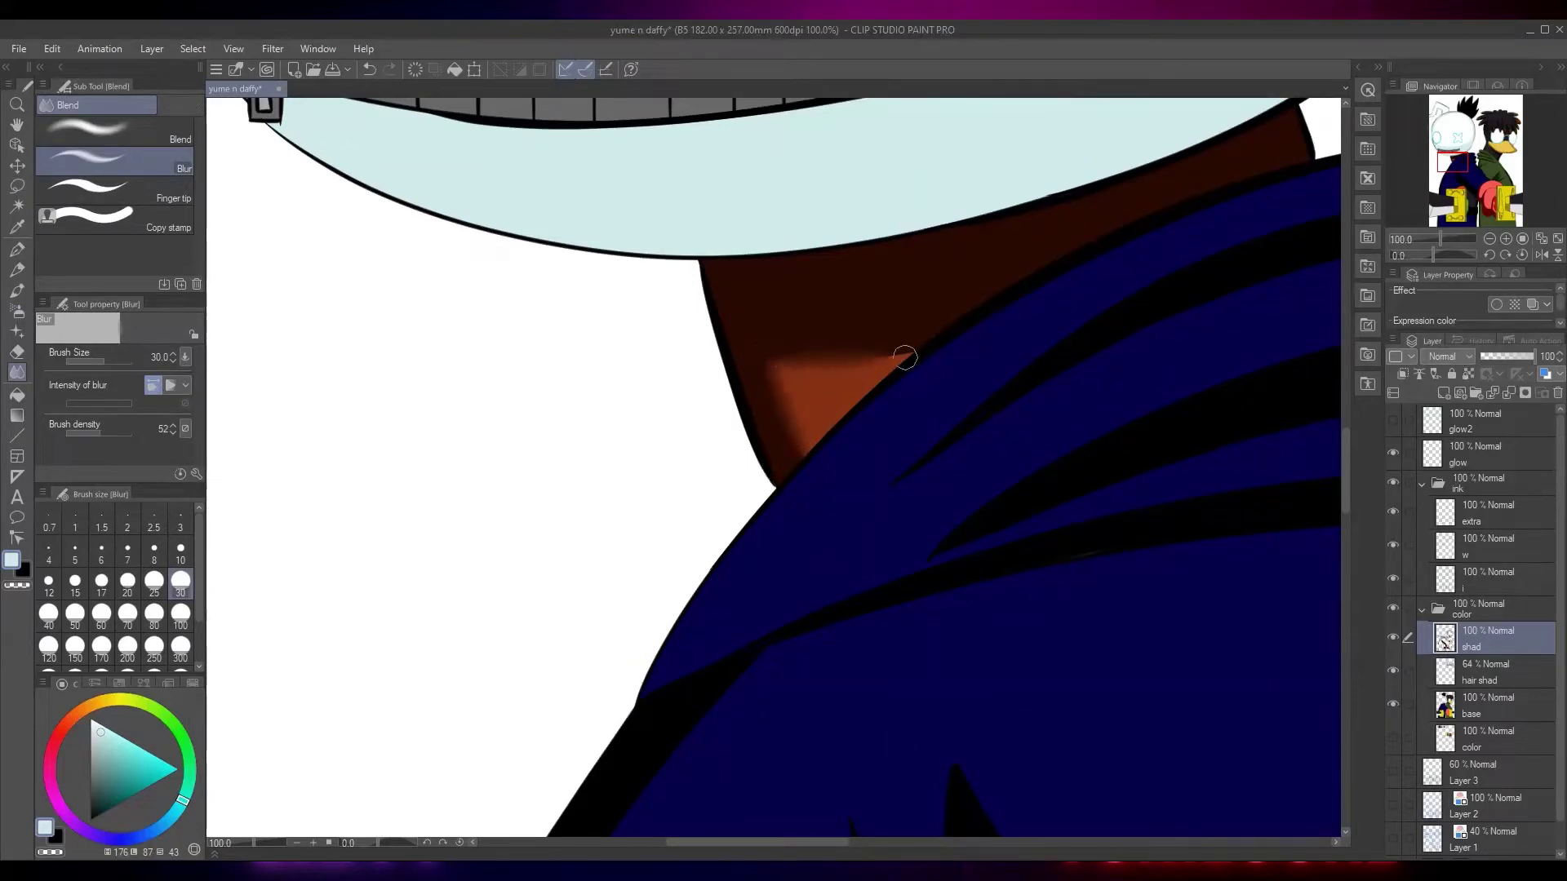
pyautogui.moveTo(1138, 339); pyautogui.dragTo(805, 339)
pyautogui.moveTo(997, 297); pyautogui.dragTo(920, 326)
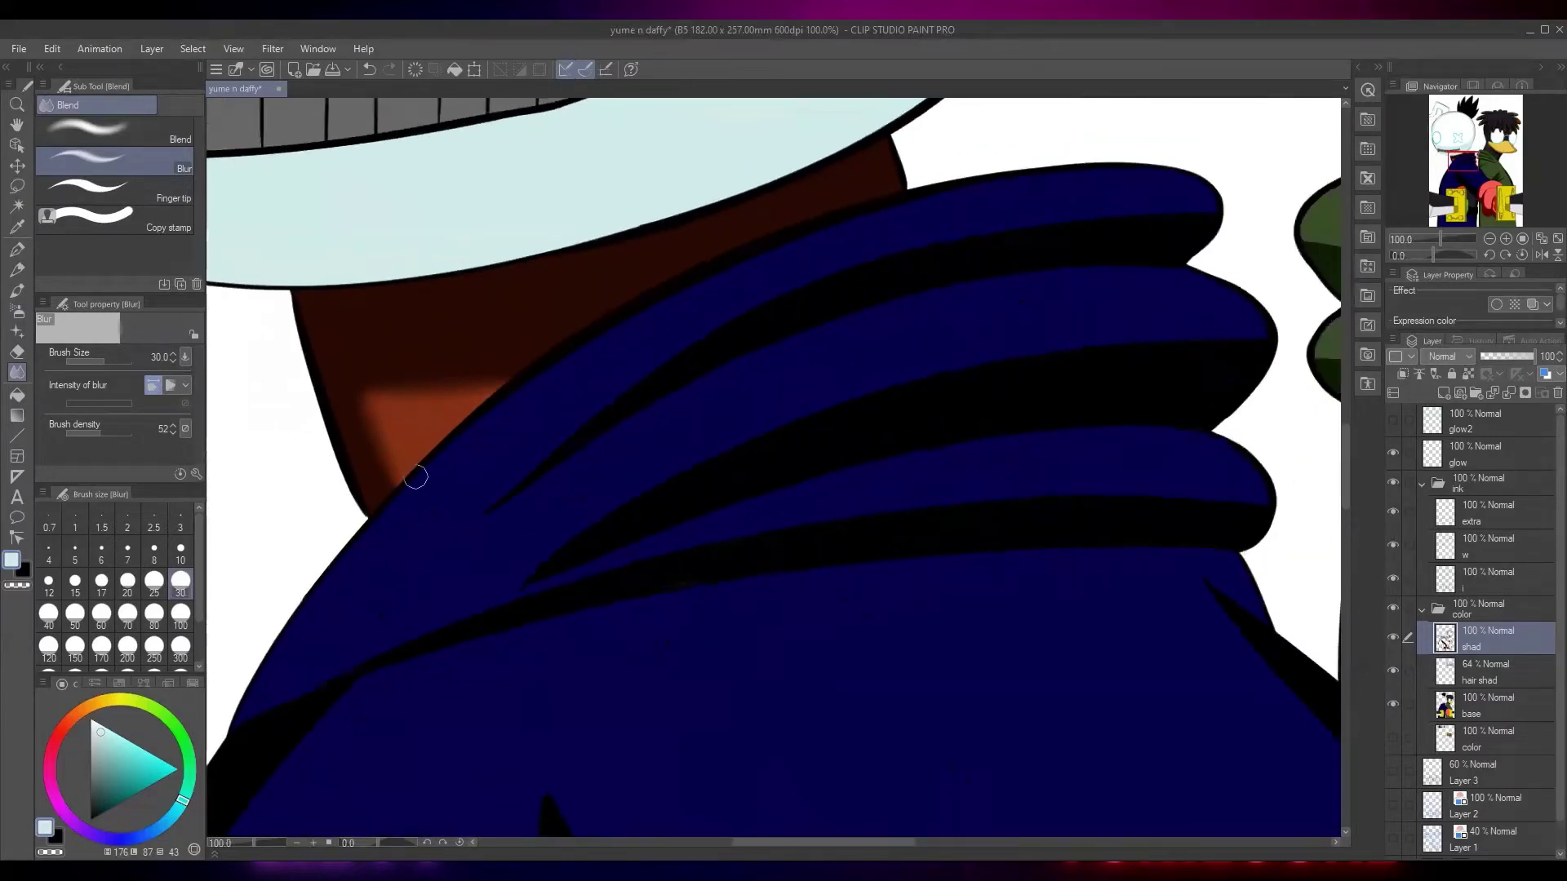
# Soften the black fold shadows on the navy hood with the Blur tool at size 60
pyautogui.click(101, 616)
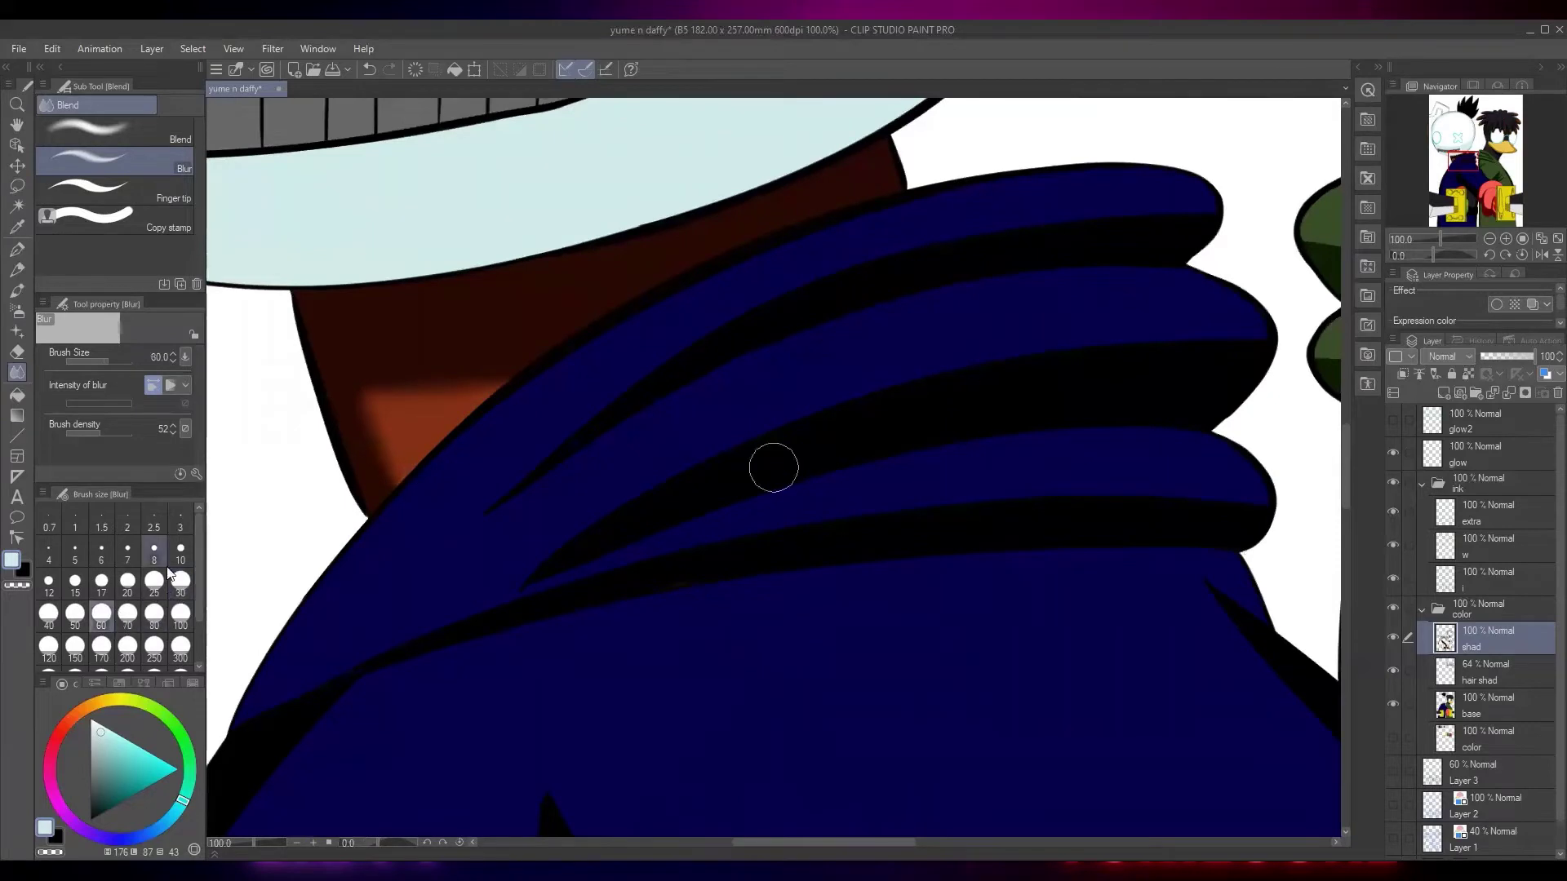
pyautogui.moveTo(1105, 216)
pyautogui.mouseDown()
pyautogui.moveTo(756, 304)
pyautogui.moveTo(560, 427)
pyautogui.moveTo(499, 504)
pyautogui.mouseUp()
pyautogui.moveTo(920, 392)
pyautogui.mouseDown()
pyautogui.moveTo(941, 304)
pyautogui.moveTo(896, 287)
pyautogui.moveTo(612, 420)
pyautogui.moveTo(508, 490)
pyautogui.mouseUp()
pyautogui.moveTo(1019, 367); pyautogui.dragTo(1032, 254)
pyautogui.moveTo(1231, 311)
pyautogui.mouseDown()
pyautogui.moveTo(1081, 304)
pyautogui.moveTo(802, 328)
pyautogui.moveTo(618, 362)
pyautogui.moveTo(517, 405)
pyautogui.mouseUp()
pyautogui.moveTo(769, 349)
pyautogui.mouseDown()
pyautogui.moveTo(910, 312)
pyautogui.moveTo(821, 312)
pyautogui.moveTo(586, 385)
pyautogui.mouseUp()
pyautogui.moveTo(916, 325); pyautogui.dragTo(744, 363)
pyautogui.moveTo(635, 346)
pyautogui.mouseDown()
pyautogui.moveTo(1014, 289)
pyautogui.moveTo(1210, 287)
pyautogui.mouseUp()
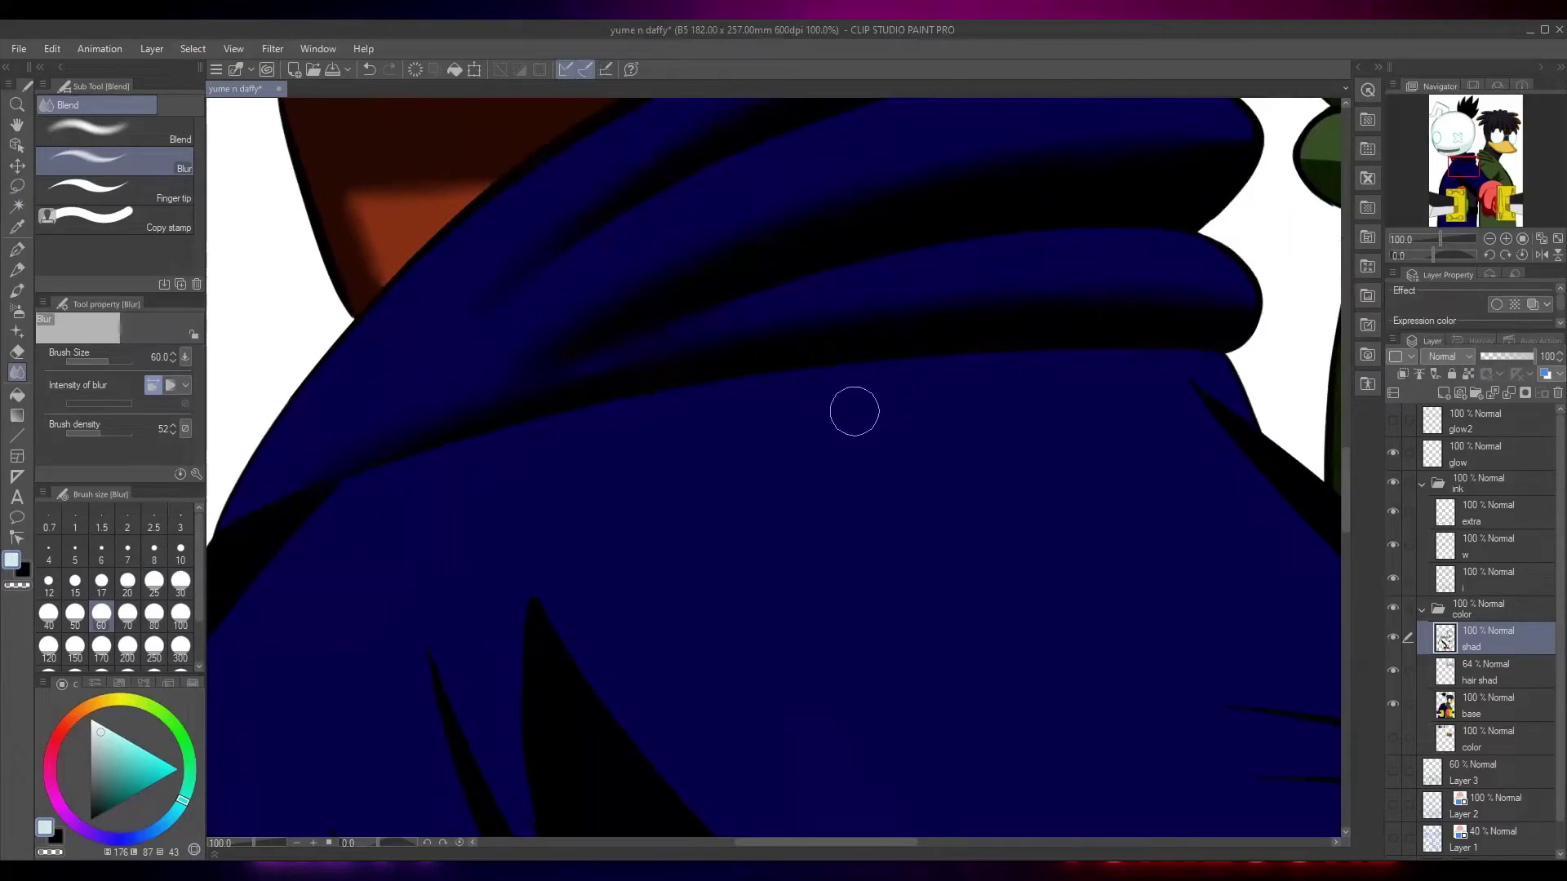
# Lasso the thin sliver along the hood's lowest fold edge, sample the near-black navy colour from the canvas, and clear the selection
pyautogui.press('m')
pyautogui.moveTo(632, 383); pyautogui.dragTo(704, 368)
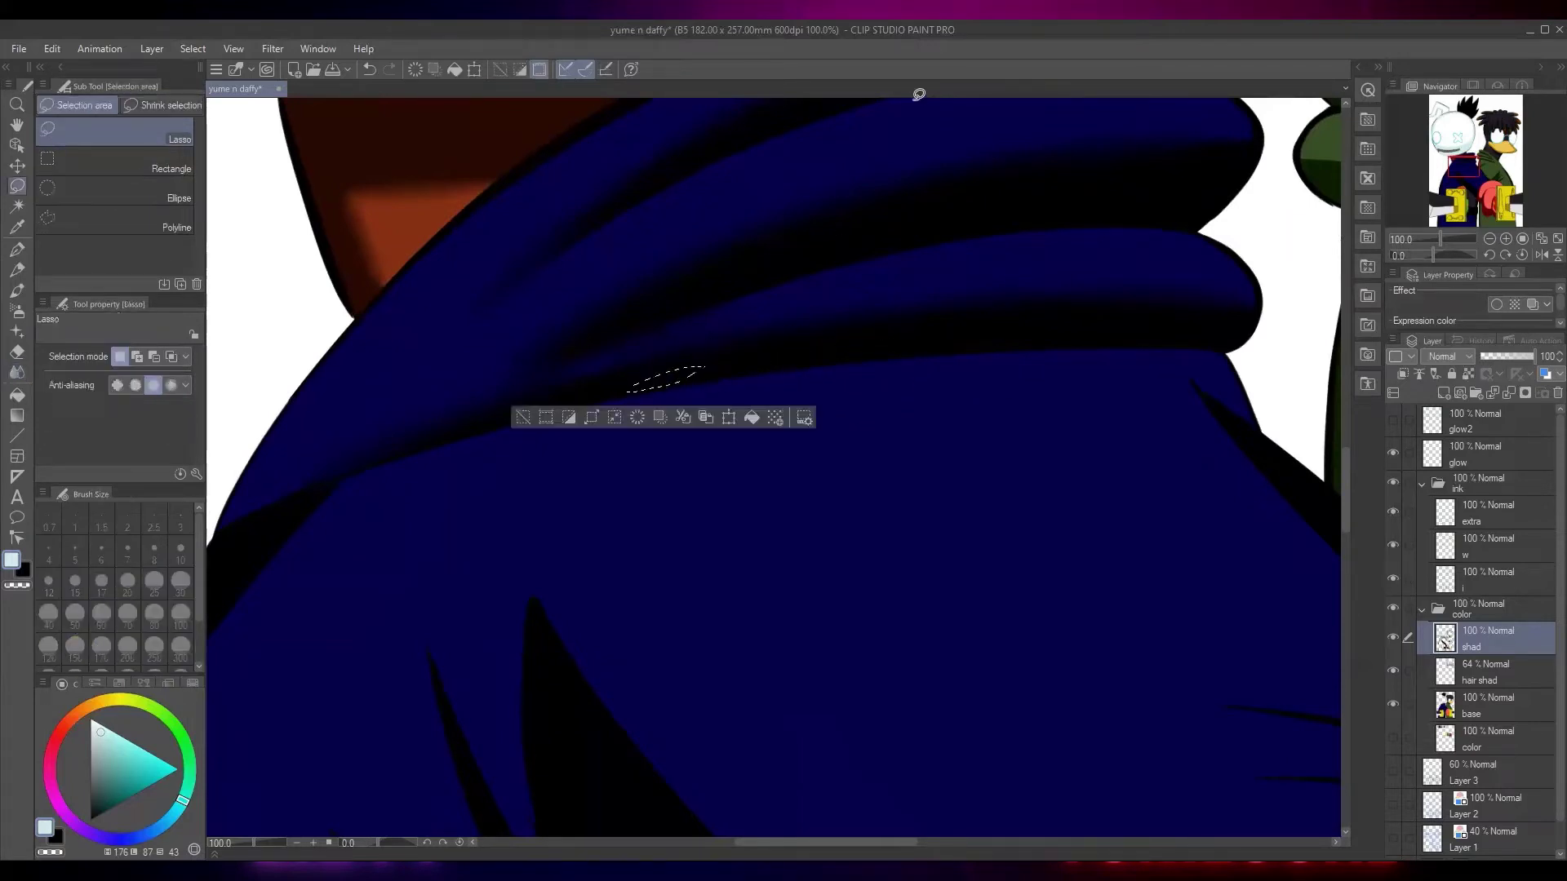
pyautogui.hotkey('alt', 'i')
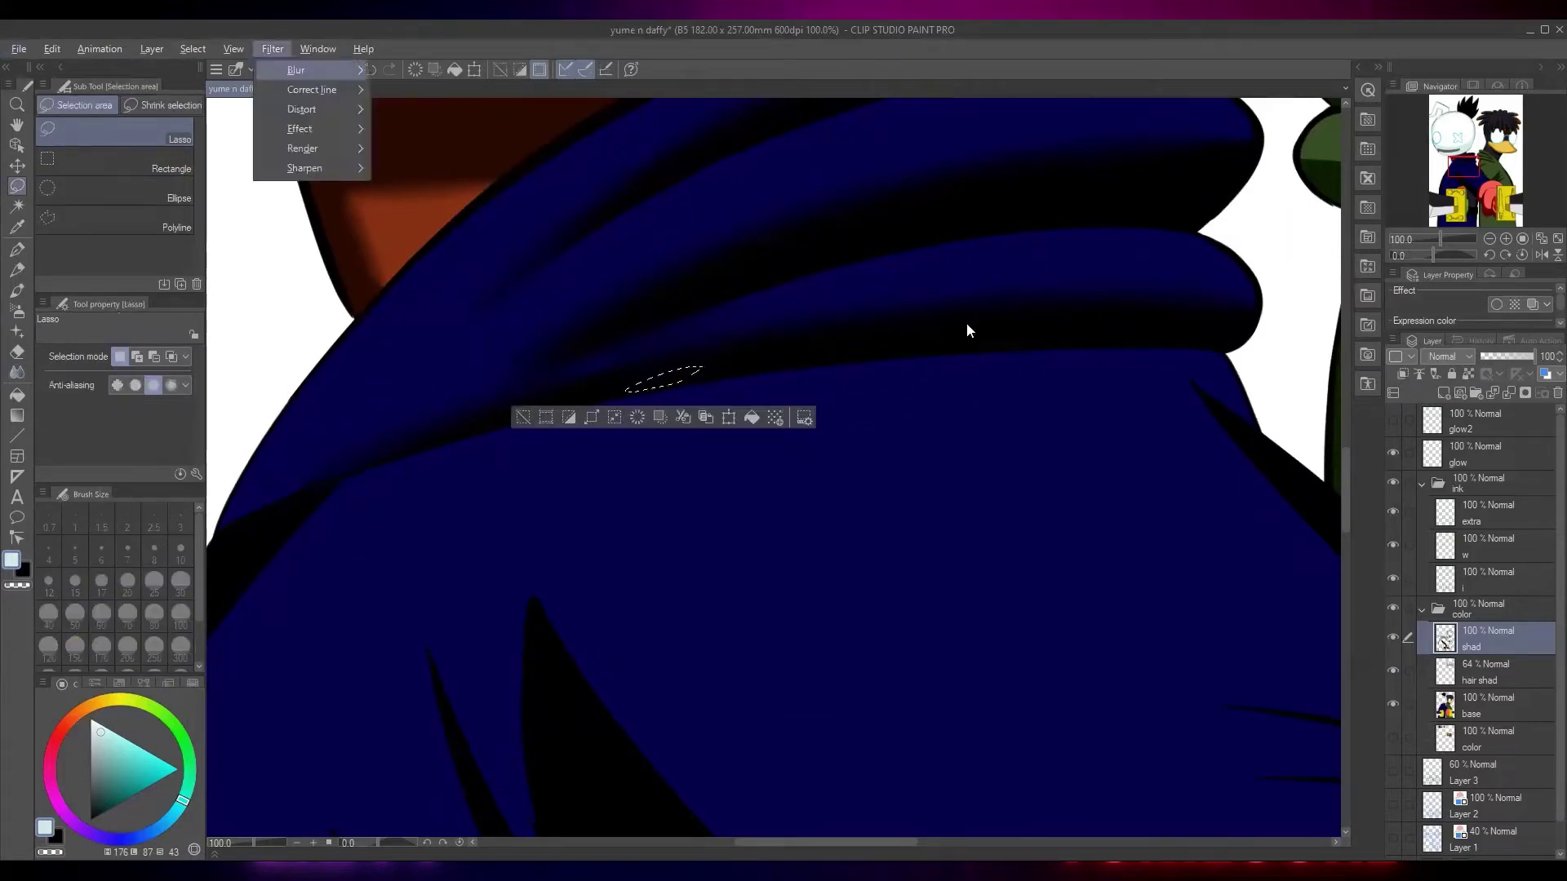
pyautogui.press('Escape')
pyautogui.press('i')
pyautogui.click(997, 271)
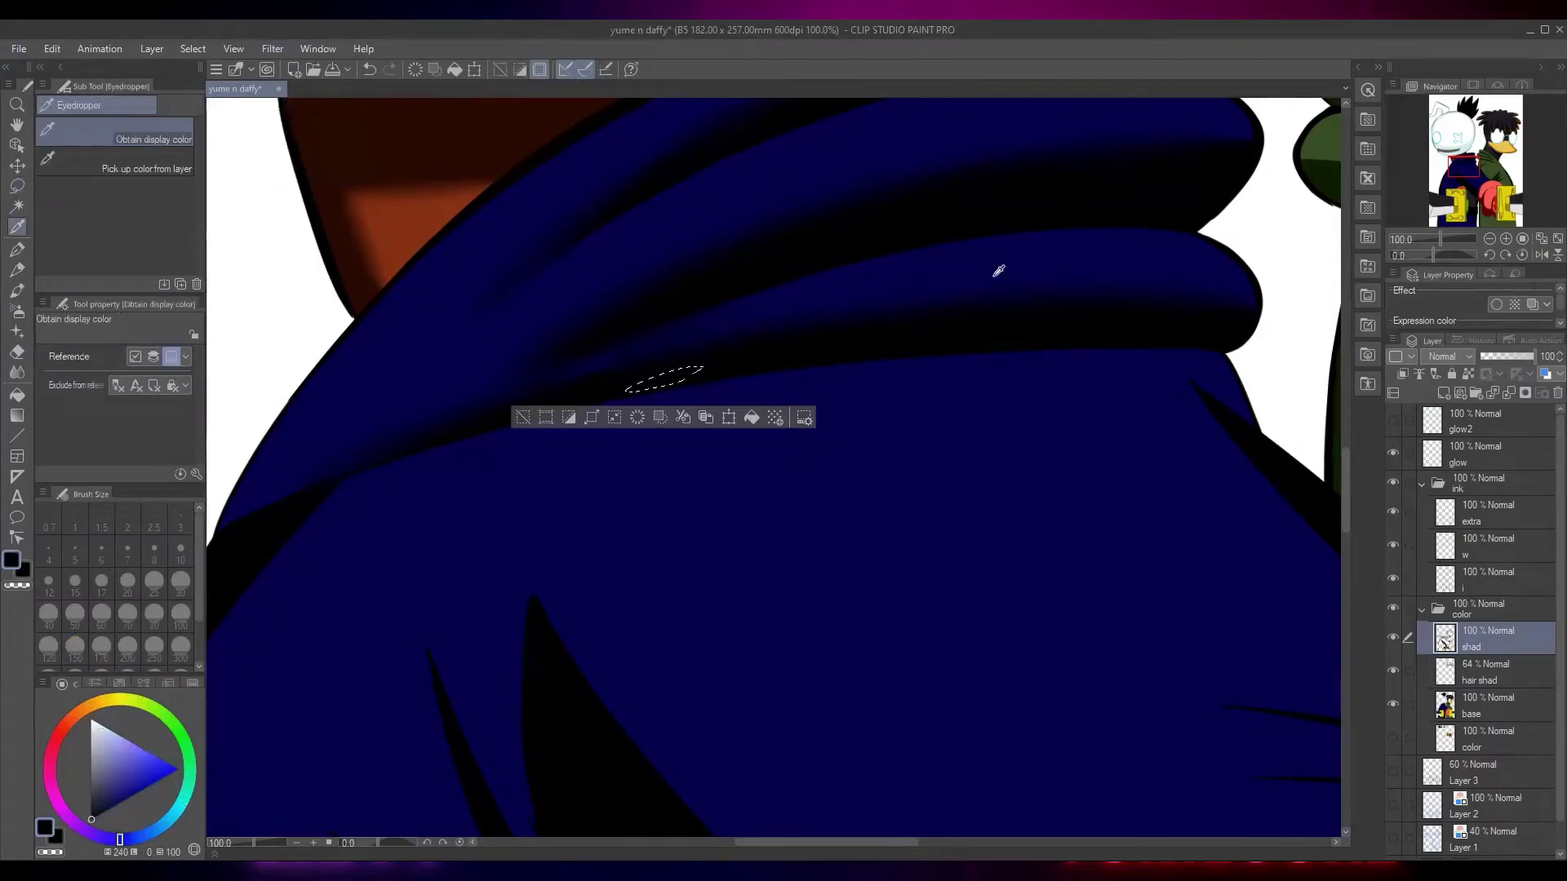
pyautogui.press('m')
pyautogui.hotkey('ctrl', 'd')
# Soften the inner edge of the black shadow along the navy sleeve's outer outline with the Blur tool at size 60
pyautogui.moveTo(928, 309); pyautogui.dragTo(929, 102)
pyautogui.moveTo(677, 298); pyautogui.dragTo(1000, 228)
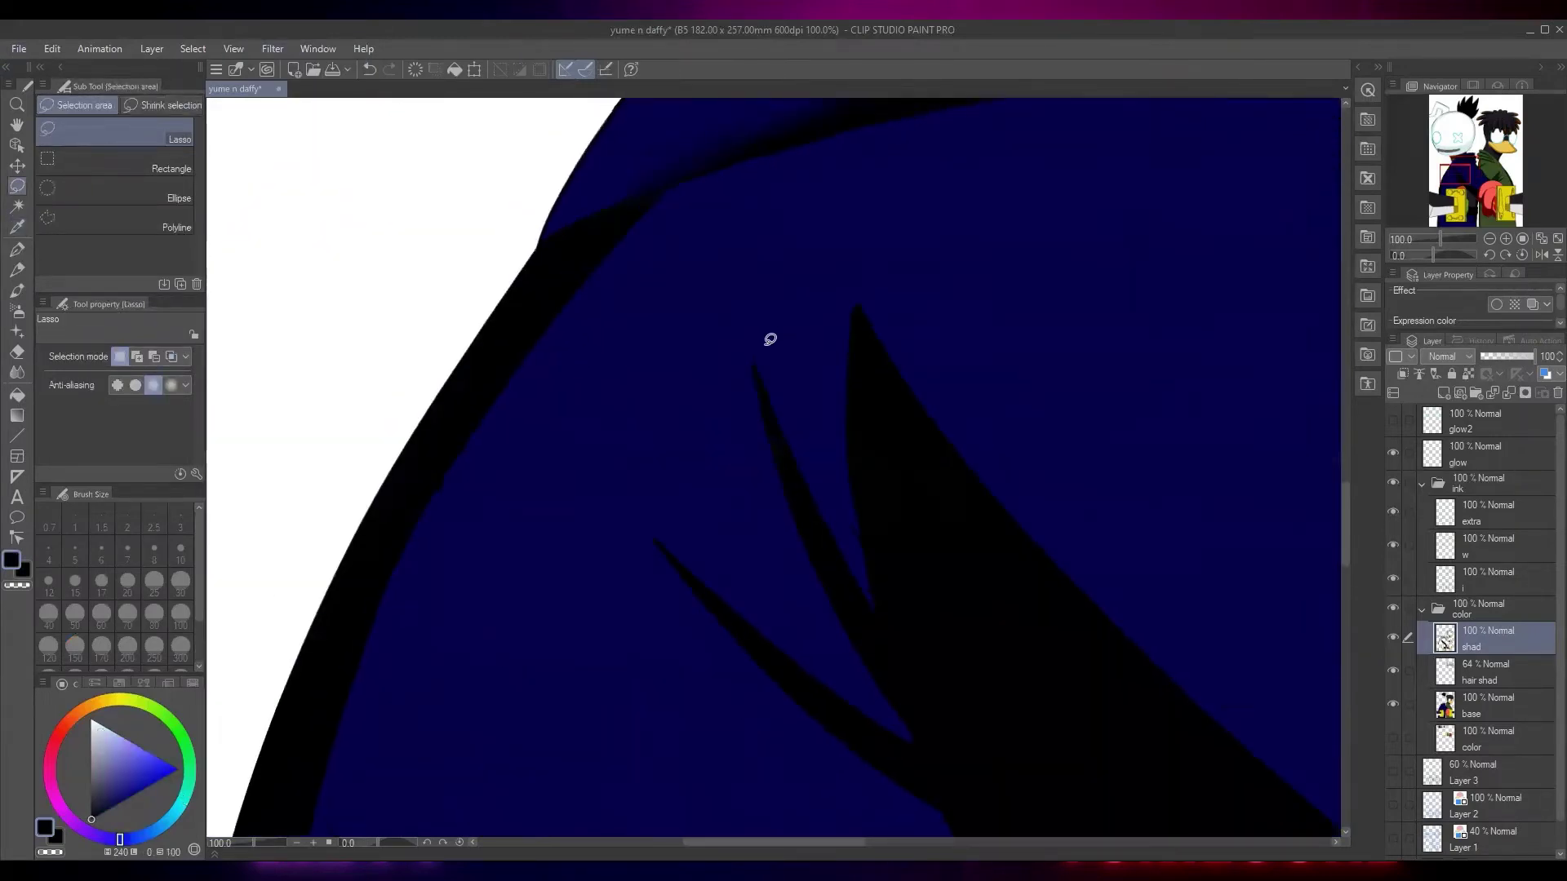
pyautogui.press('j')
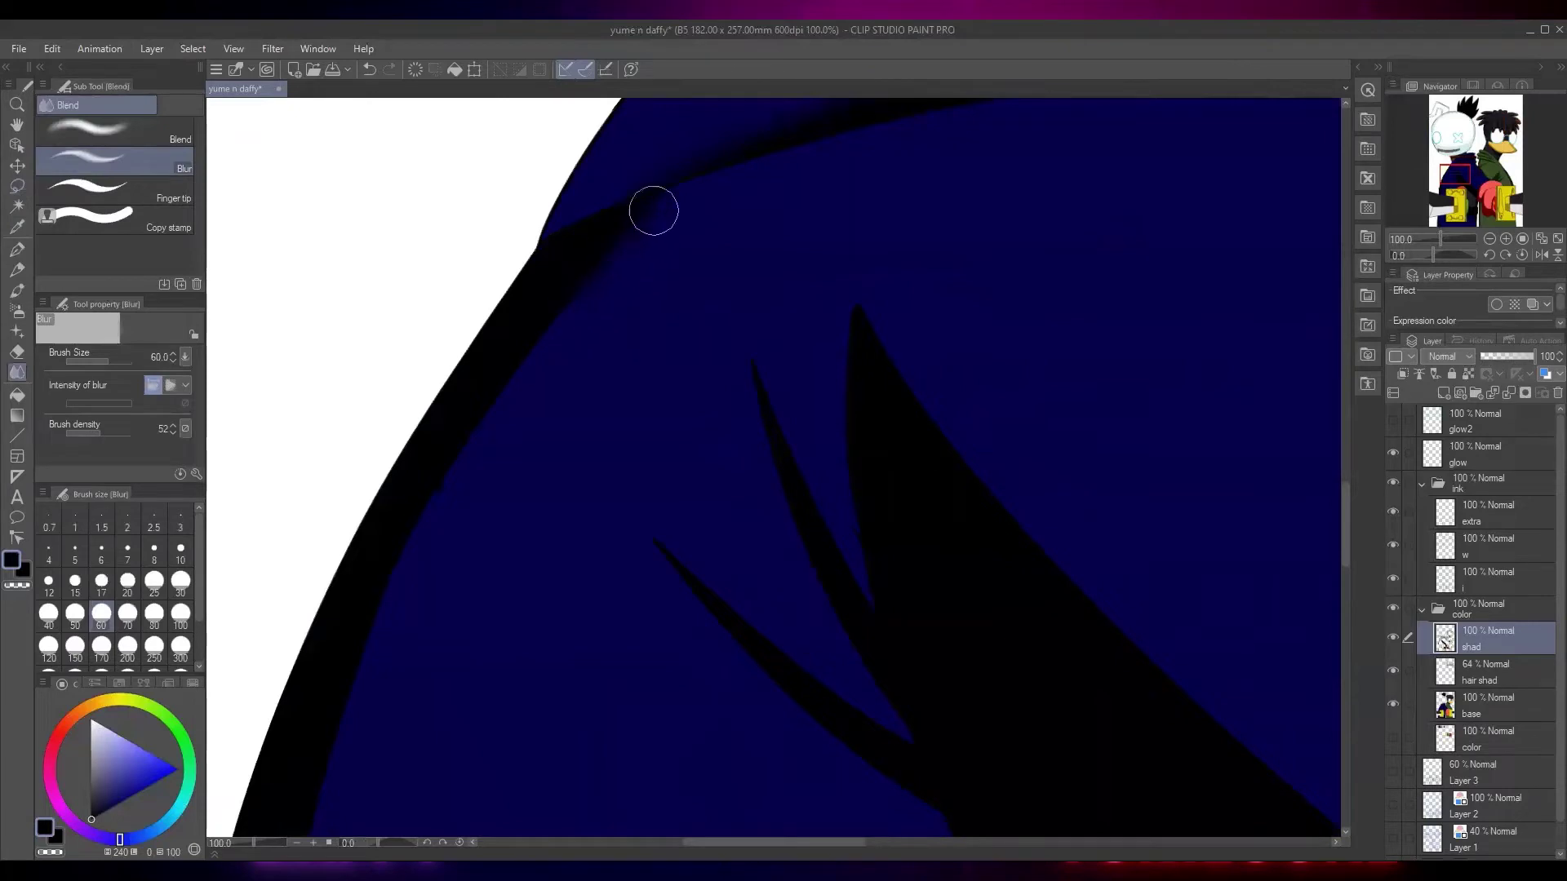
pyautogui.scroll(-2, 448, 479)
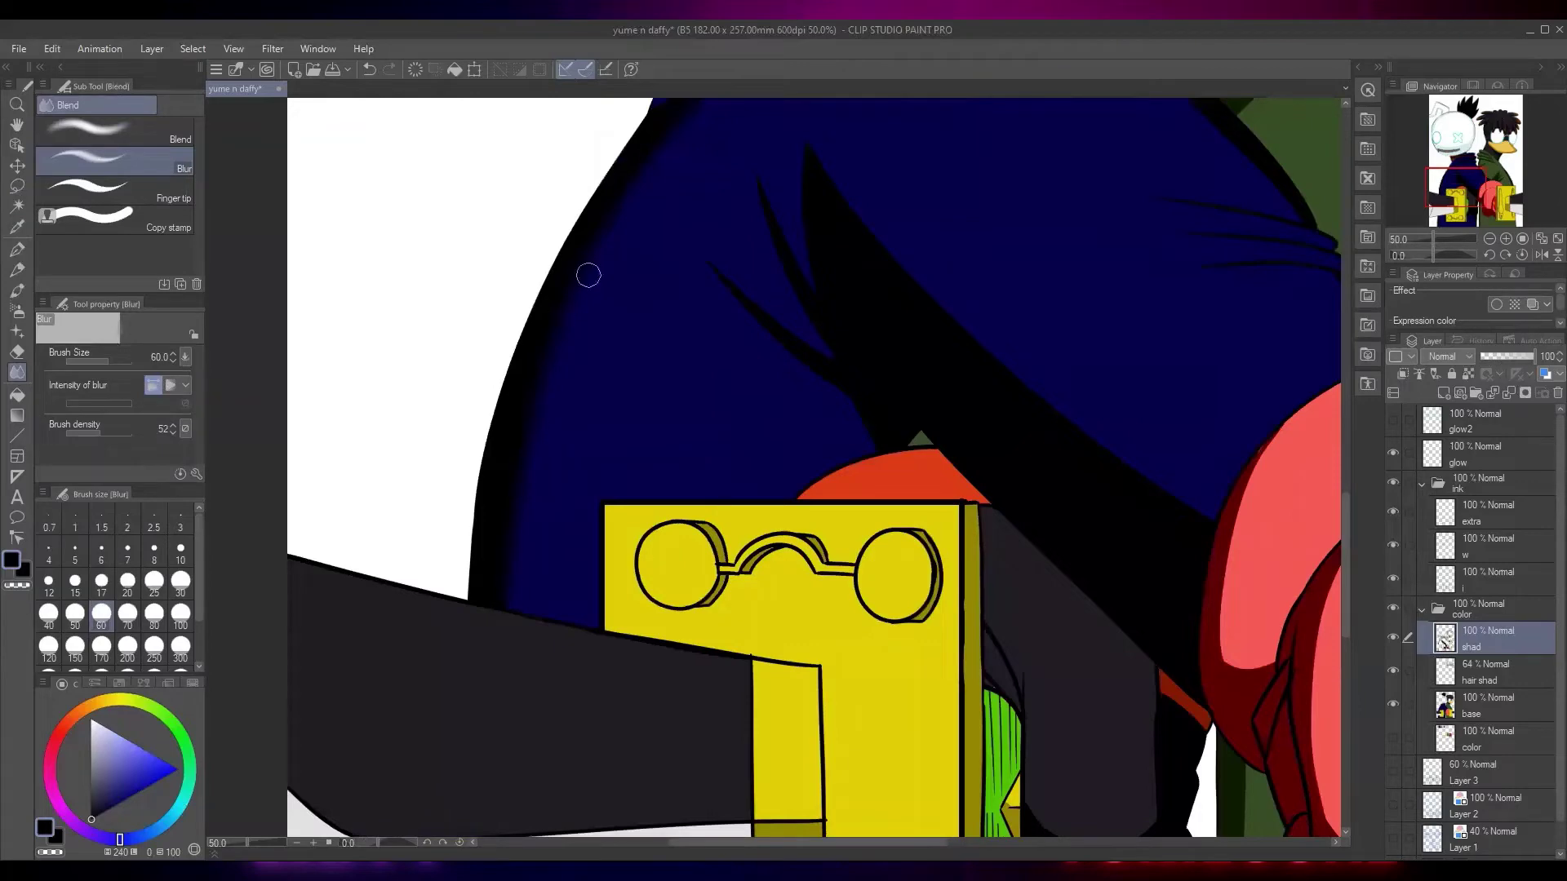
pyautogui.scroll(-1, 856, 220)
pyautogui.scroll(1, 860, 404)
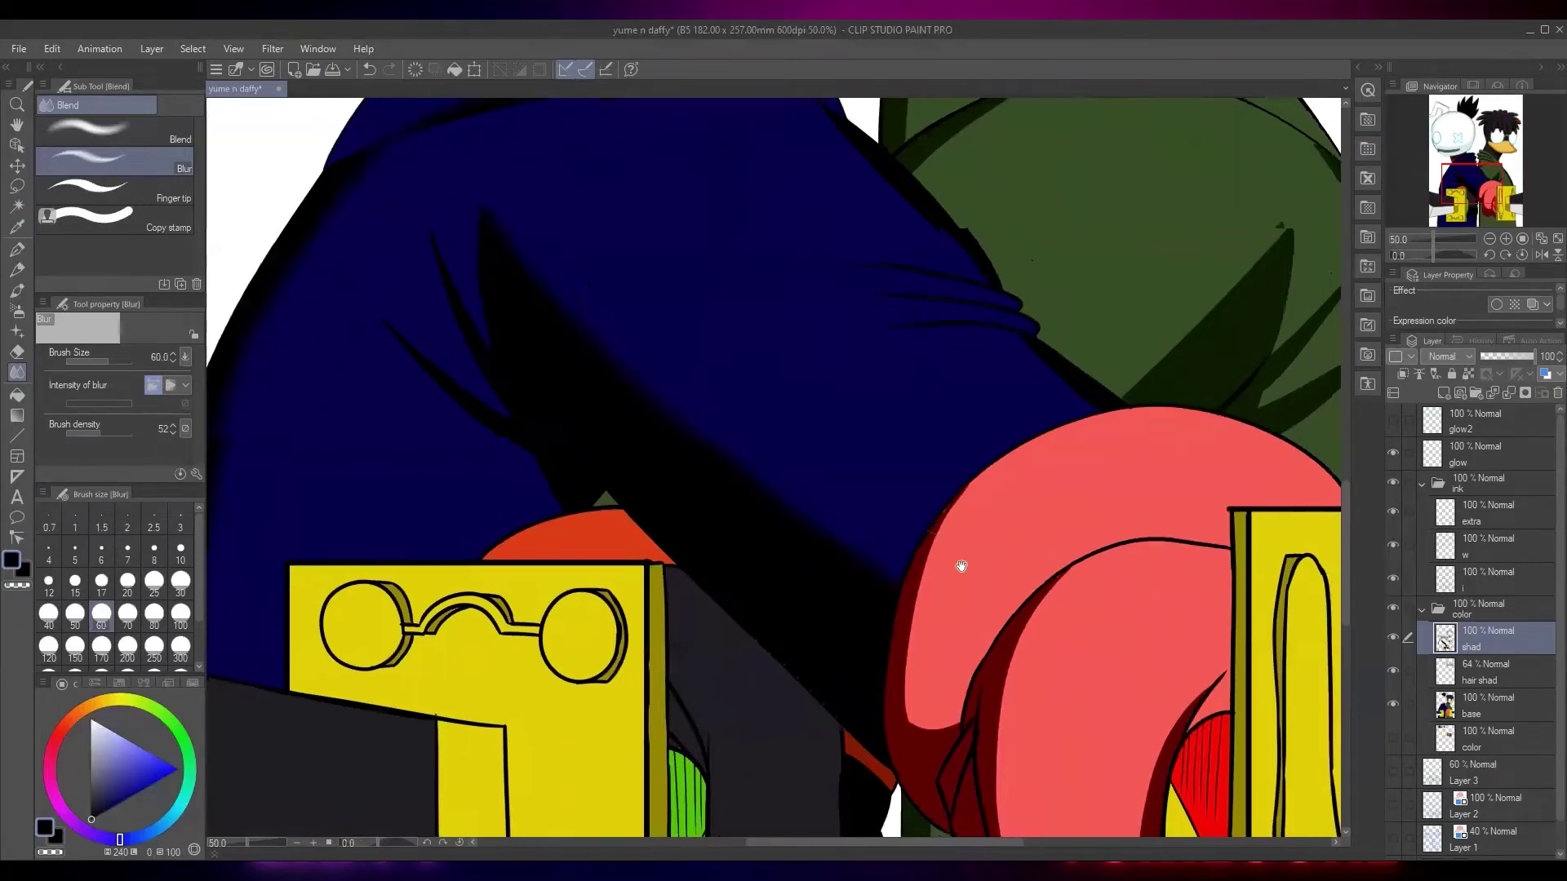
# Soften the upper edge and tip of the large diagonal black shadow across the navy sleeve, raising the Blur brush size to 80
pyautogui.scroll(3, 906, 575)
pyautogui.moveTo(792, 547)
pyautogui.mouseDown()
pyautogui.moveTo(558, 418)
pyautogui.moveTo(623, 433)
pyautogui.moveTo(488, 309)
pyautogui.mouseUp()
pyautogui.scroll(-2, 722, 586)
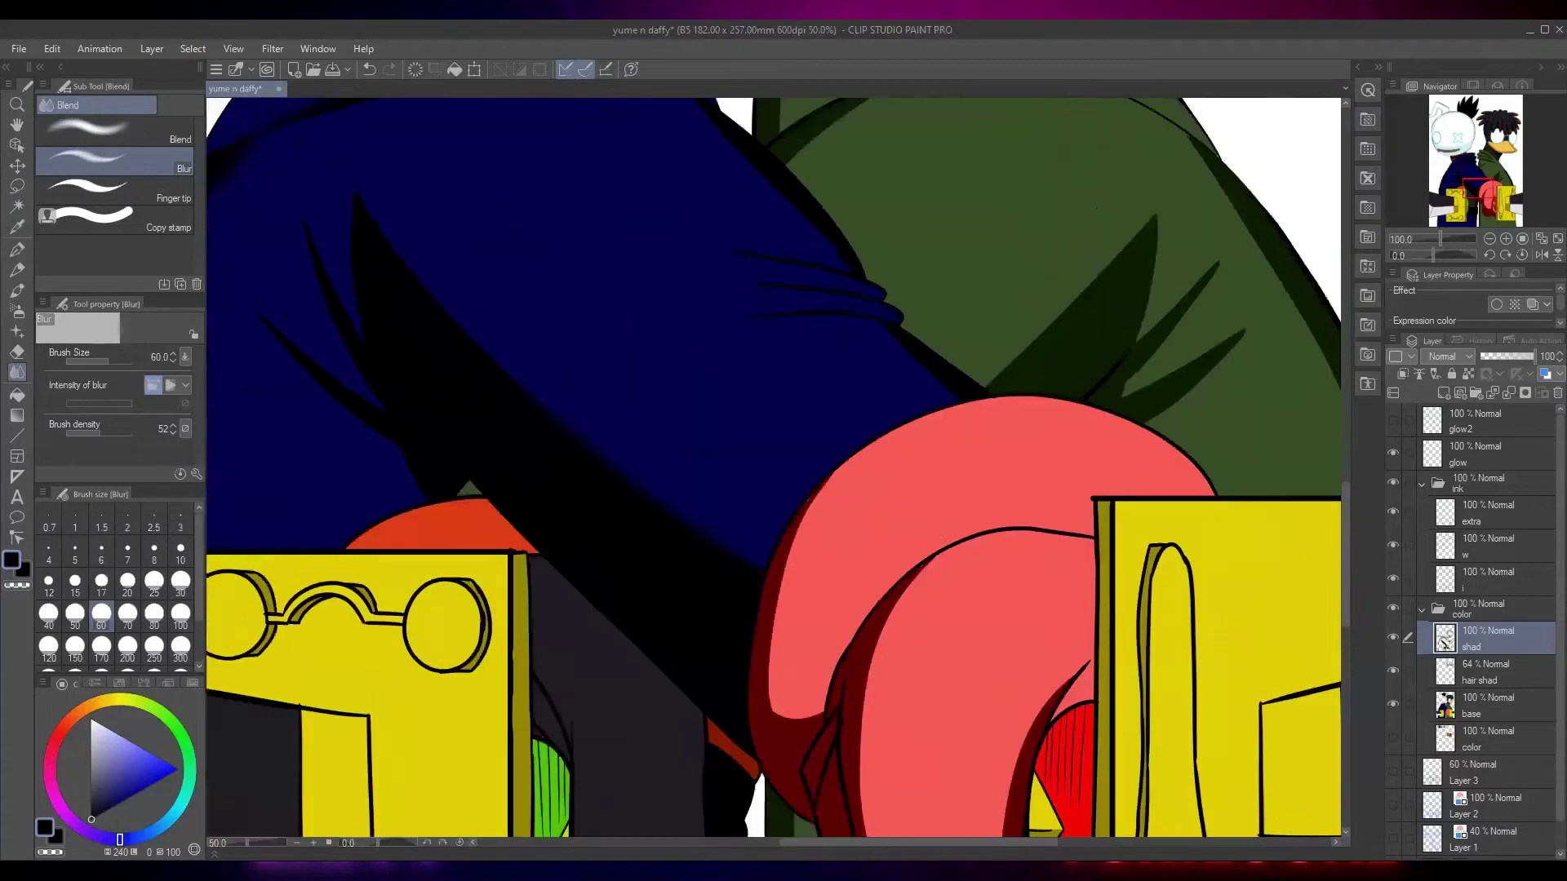
pyautogui.click(154, 614)
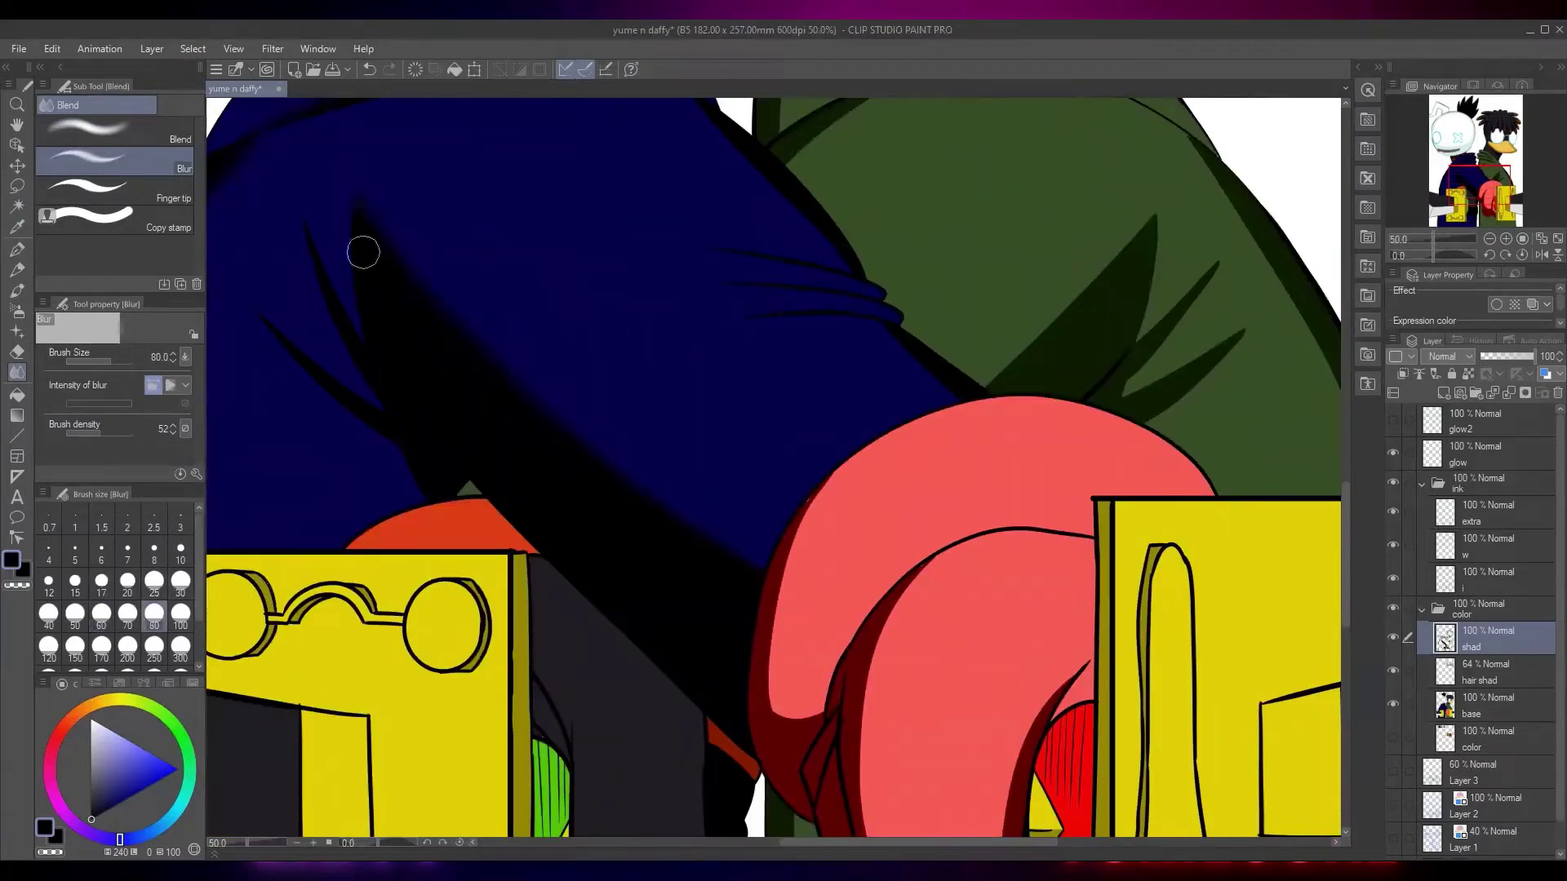
# Raise the blur density to 73 and soften the black shading along the blue sleeve's upper edge down to the pink glove
pyautogui.moveTo(112, 433); pyautogui.dragTo(115, 433)
pyautogui.moveTo(707, 589)
pyautogui.mouseDown()
pyautogui.moveTo(637, 615)
pyautogui.moveTo(499, 728)
pyautogui.mouseUp()
pyautogui.scroll(1, 644, 506)
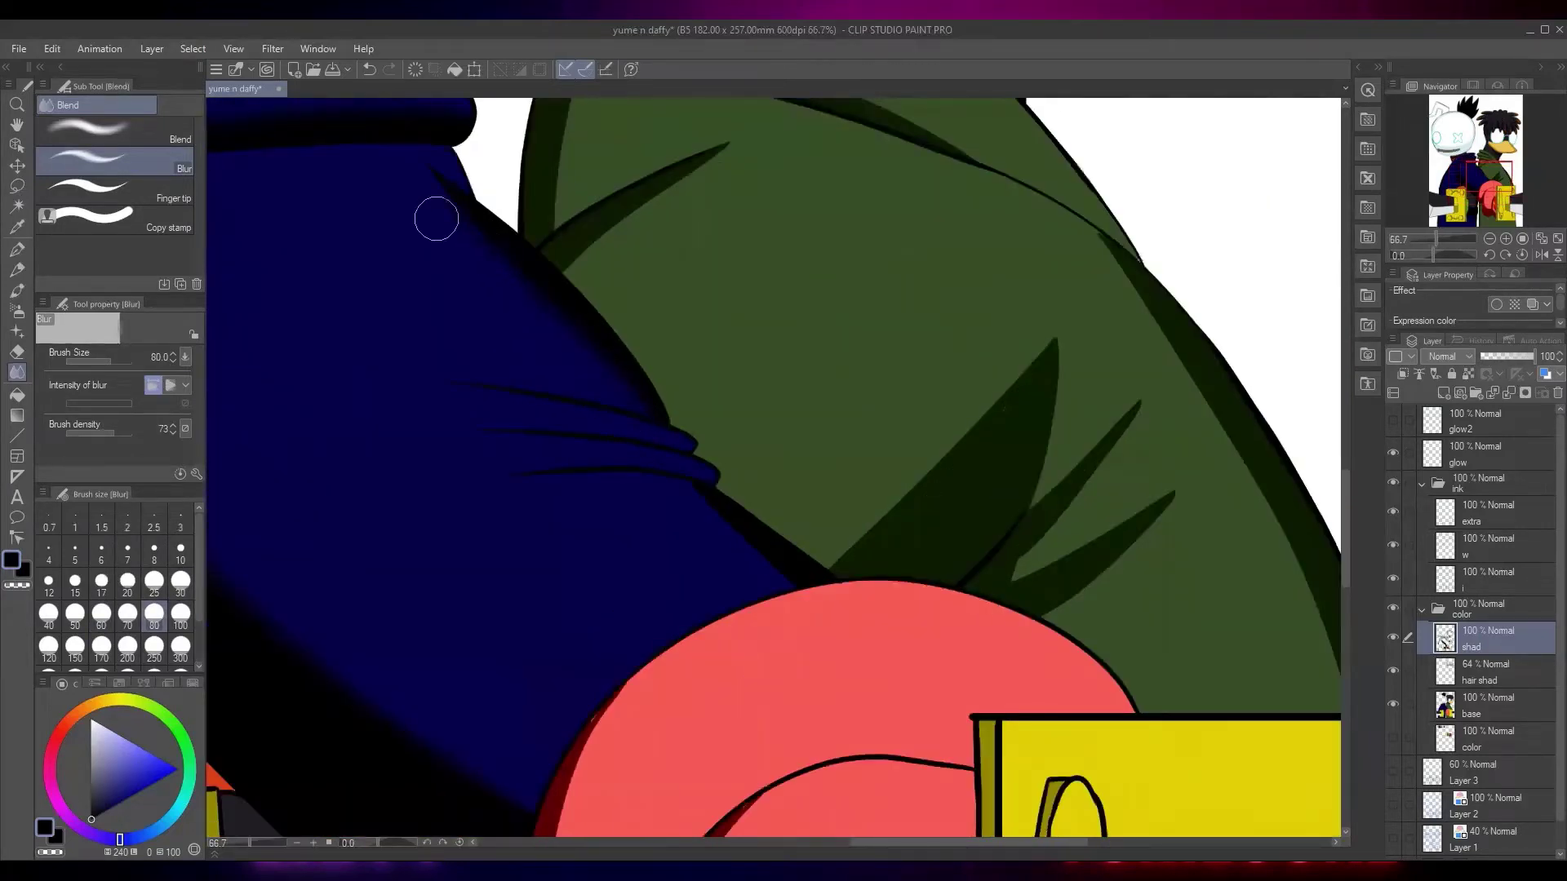
pyautogui.scroll(4, 764, 521)
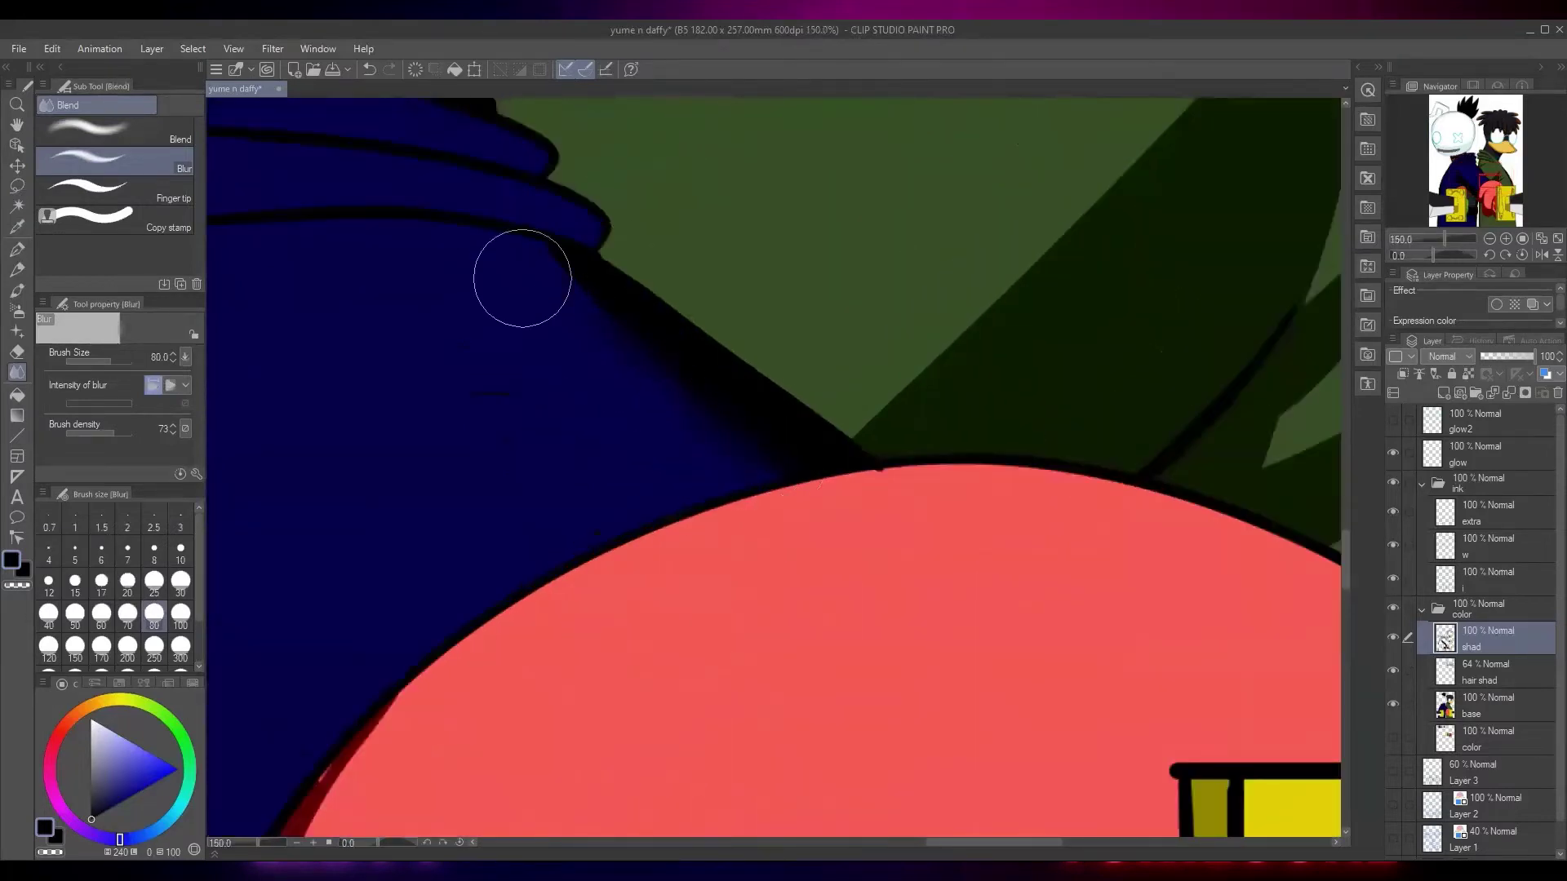
# Set the blur brush size to 30 and soften the dark red shadow along the pink glove's outer edge and lower curve
pyautogui.scroll(-4, 749, 429)
pyautogui.scroll(3, 560, 360)
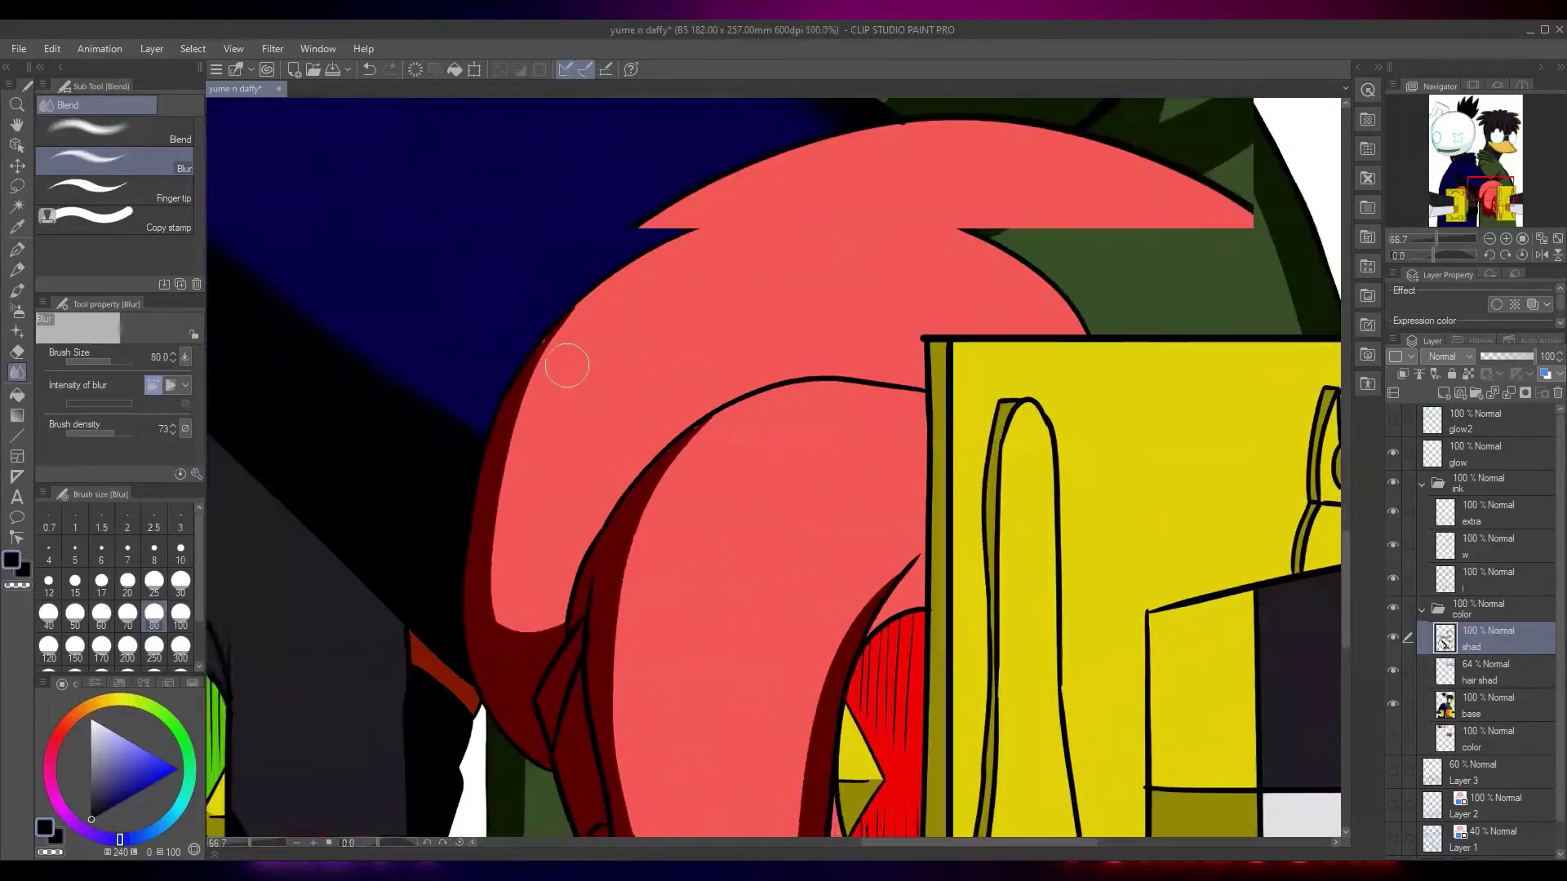
pyautogui.scroll(1, 449, 567)
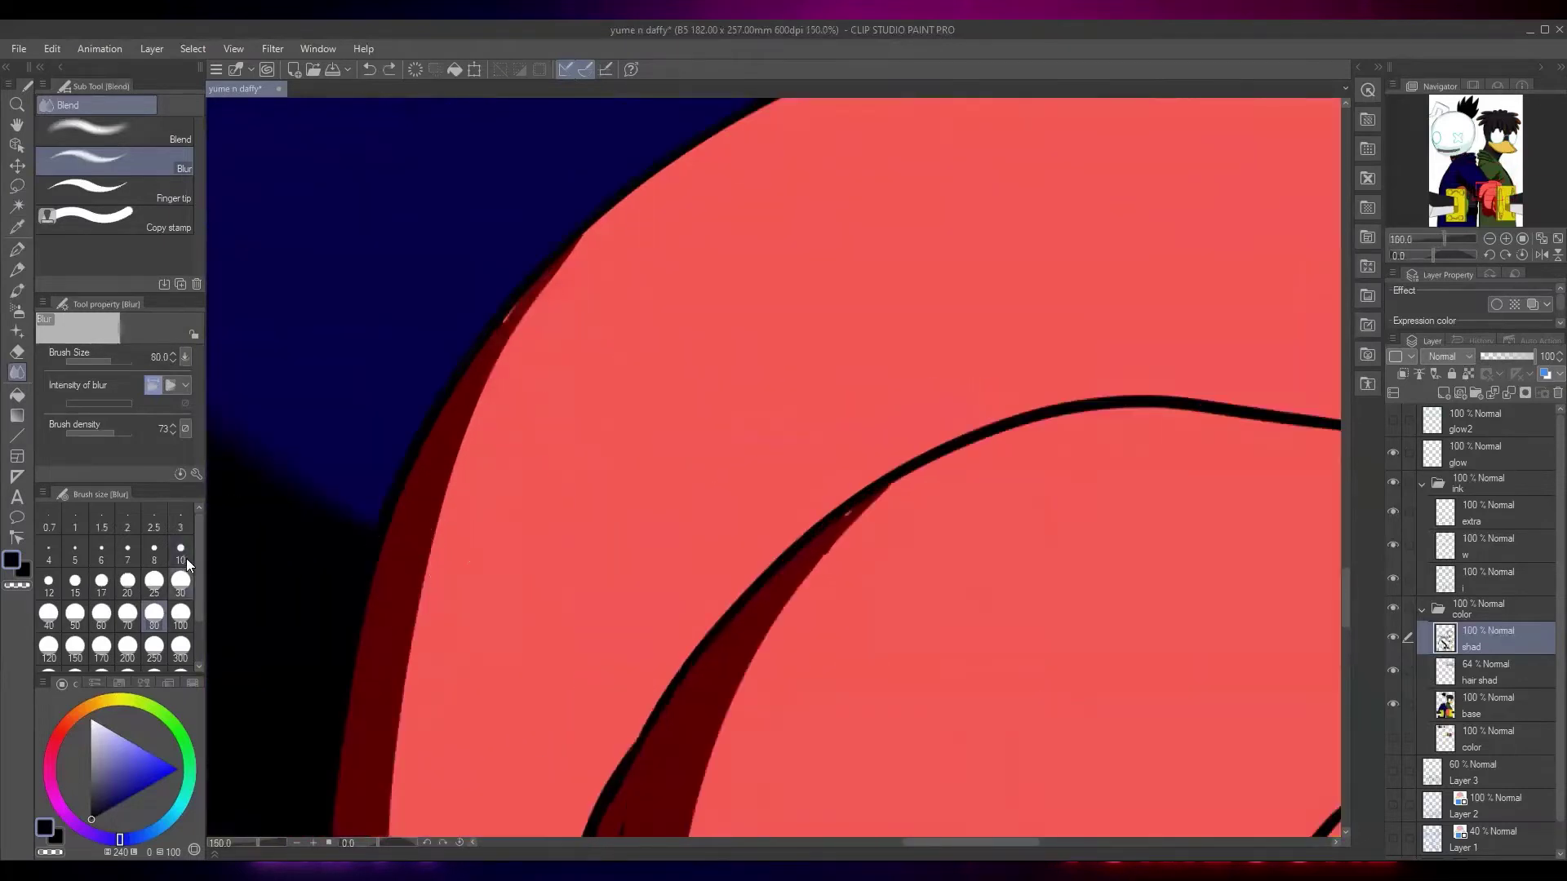
pyautogui.click(180, 583)
pyautogui.moveTo(507, 333)
pyautogui.mouseDown()
pyautogui.moveTo(590, 253)
pyautogui.moveTo(526, 309)
pyautogui.moveTo(465, 461)
pyautogui.moveTo(466, 432)
pyautogui.moveTo(419, 636)
pyautogui.mouseUp()
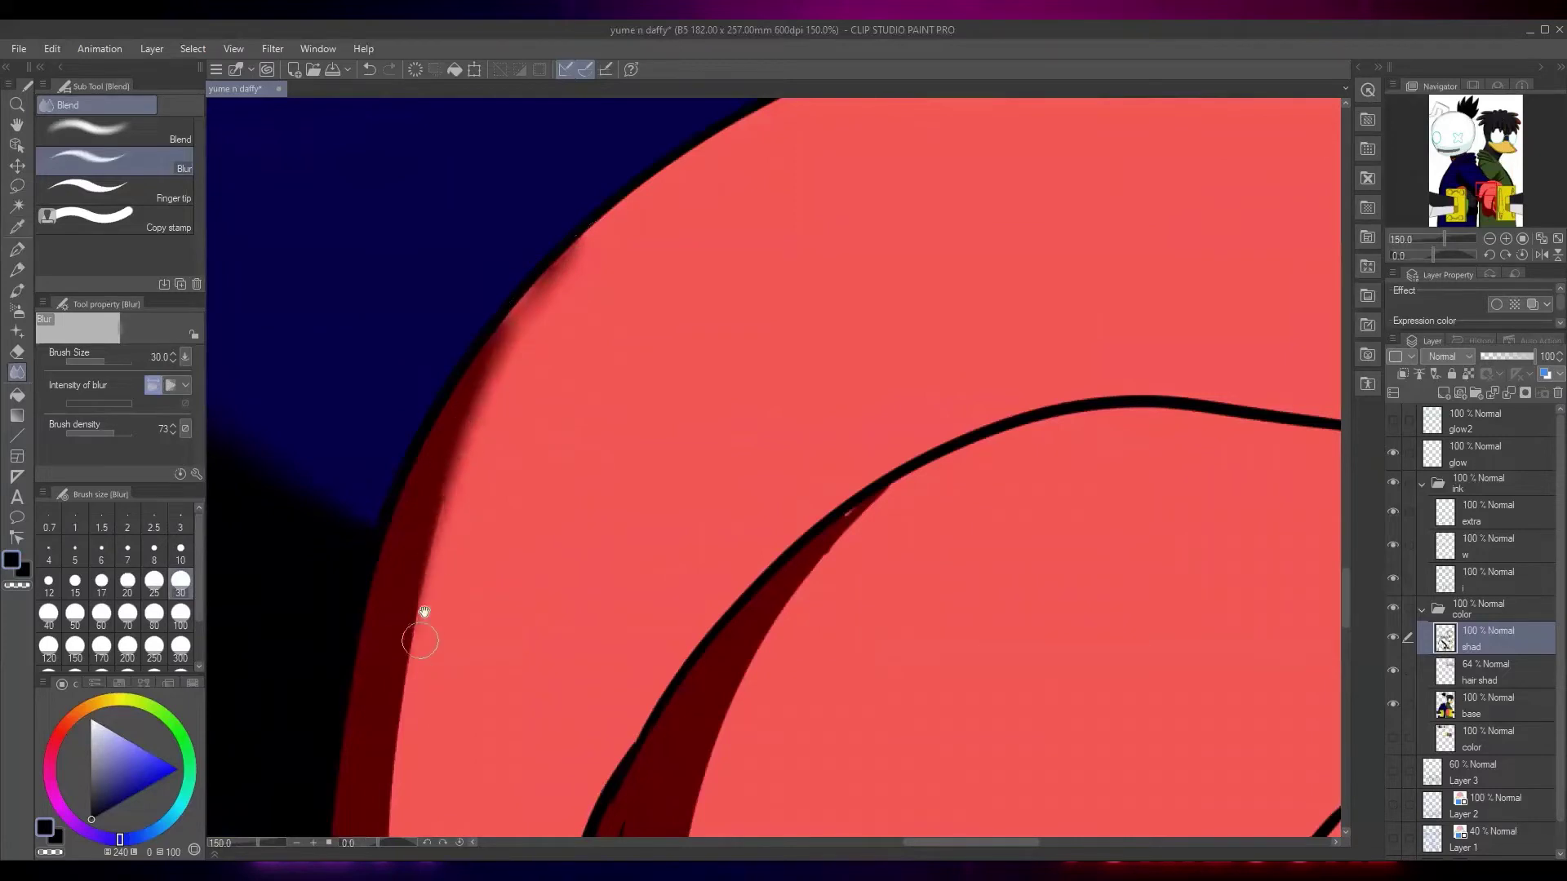
pyautogui.moveTo(432, 515)
pyautogui.mouseDown()
pyautogui.moveTo(487, 311)
pyautogui.moveTo(452, 446)
pyautogui.moveTo(451, 730)
pyautogui.mouseUp()
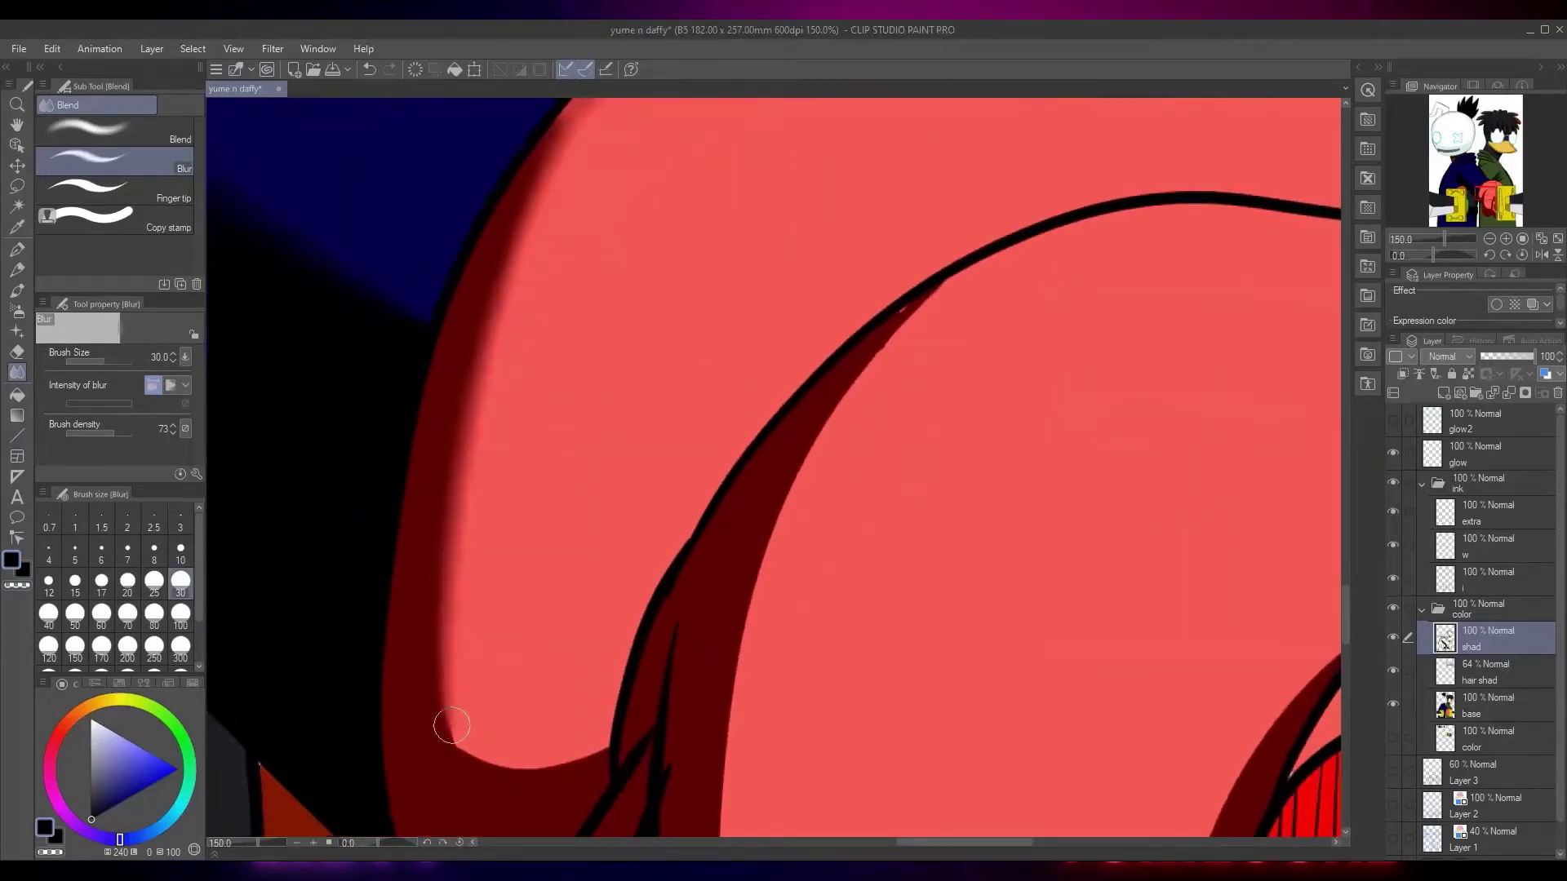
pyautogui.moveTo(463, 568); pyautogui.dragTo(464, 328)
pyautogui.moveTo(476, 525)
pyautogui.mouseDown()
pyautogui.moveTo(588, 524)
pyautogui.moveTo(570, 535)
pyautogui.mouseUp()
pyautogui.moveTo(656, 481); pyautogui.dragTo(537, 518)
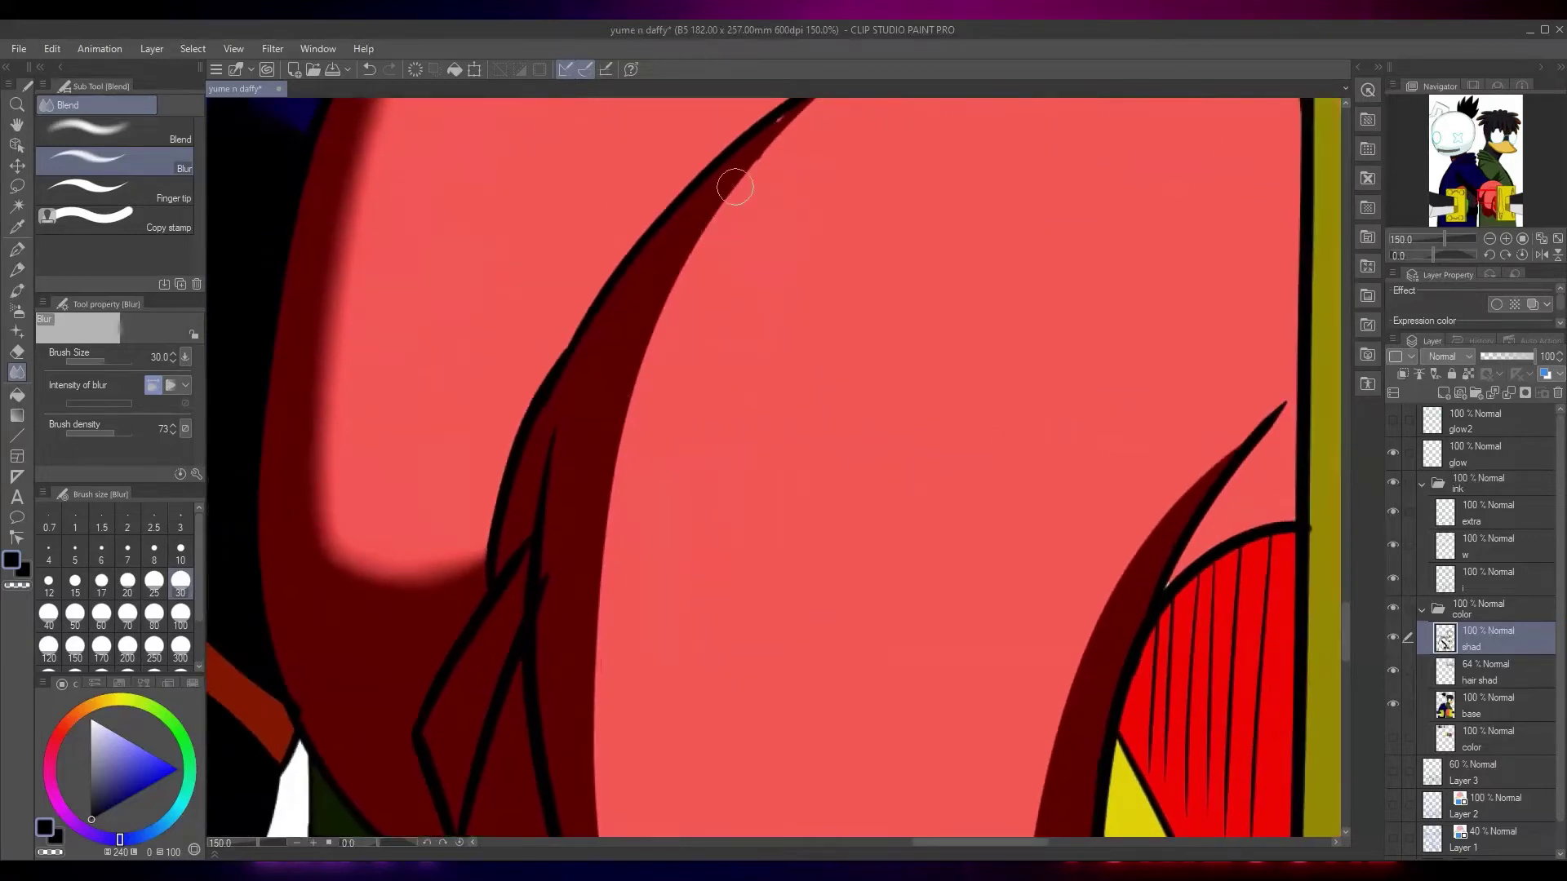
# Blur the inner edge of the dark red shadow running down the left side of the pink glove's large finger
pyautogui.moveTo(735, 187); pyautogui.dragTo(623, 331)
pyautogui.moveTo(693, 247)
pyautogui.mouseDown()
pyautogui.moveTo(636, 321)
pyautogui.moveTo(497, 595)
pyautogui.moveTo(486, 816)
pyautogui.mouseUp()
pyautogui.moveTo(491, 708)
pyautogui.mouseDown()
pyautogui.moveTo(539, 313)
pyautogui.moveTo(518, 339)
pyautogui.moveTo(531, 418)
pyautogui.moveTo(510, 143)
pyautogui.mouseUp()
pyautogui.moveTo(522, 294)
pyautogui.mouseDown()
pyautogui.moveTo(563, 513)
pyautogui.moveTo(585, 540)
pyautogui.moveTo(564, 534)
pyautogui.moveTo(617, 586)
pyautogui.moveTo(798, 664)
pyautogui.mouseUp()
# Enlarge the blur brush to 80 and soften the large finger's shadow along its bottom and beside the red oval
pyautogui.scroll(-1, 653, 628)
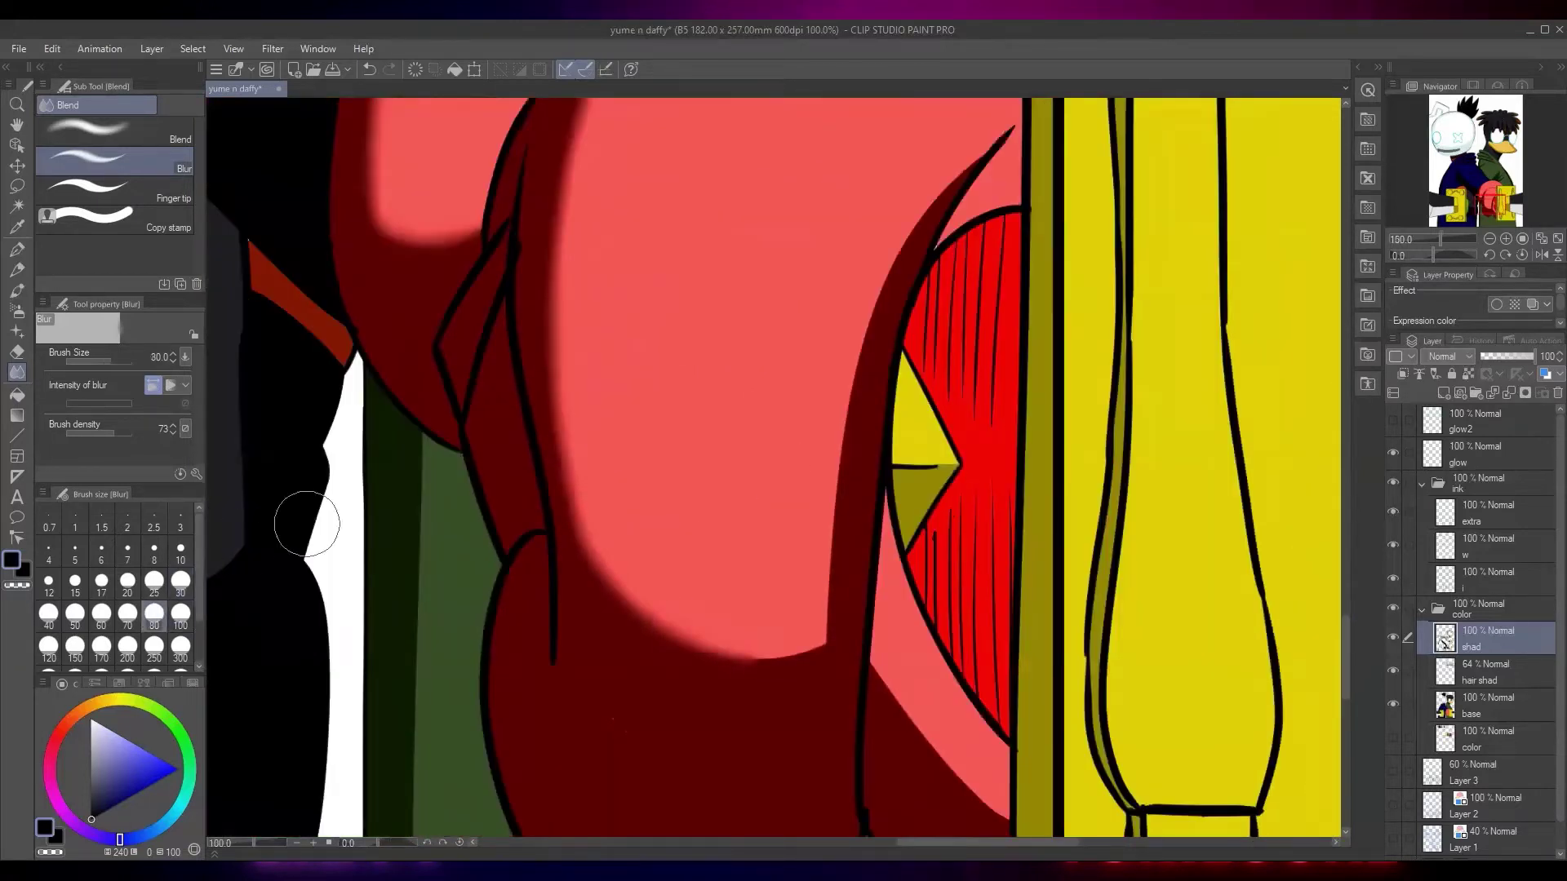
pyautogui.moveTo(643, 619)
pyautogui.mouseDown()
pyautogui.moveTo(801, 640)
pyautogui.moveTo(826, 426)
pyautogui.mouseUp()
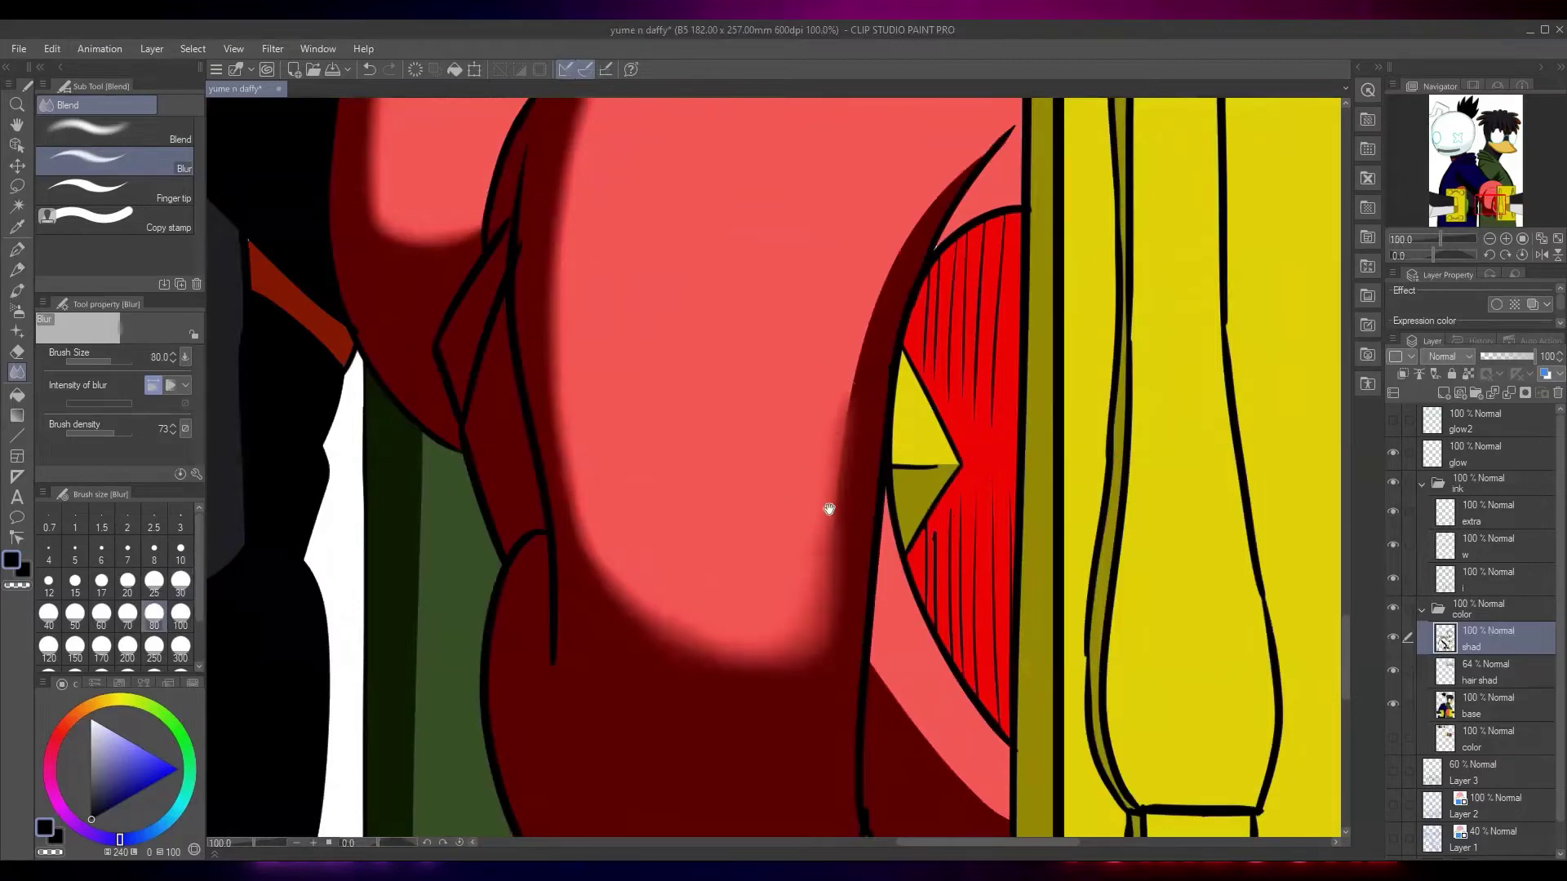
pyautogui.moveTo(829, 509); pyautogui.dragTo(791, 605)
pyautogui.moveTo(811, 508)
pyautogui.mouseDown()
pyautogui.moveTo(830, 388)
pyautogui.moveTo(905, 248)
pyautogui.moveTo(893, 275)
pyautogui.moveTo(943, 248)
pyautogui.mouseUp()
pyautogui.scroll(-2, 899, 300)
pyautogui.moveTo(896, 302); pyautogui.dragTo(890, 433)
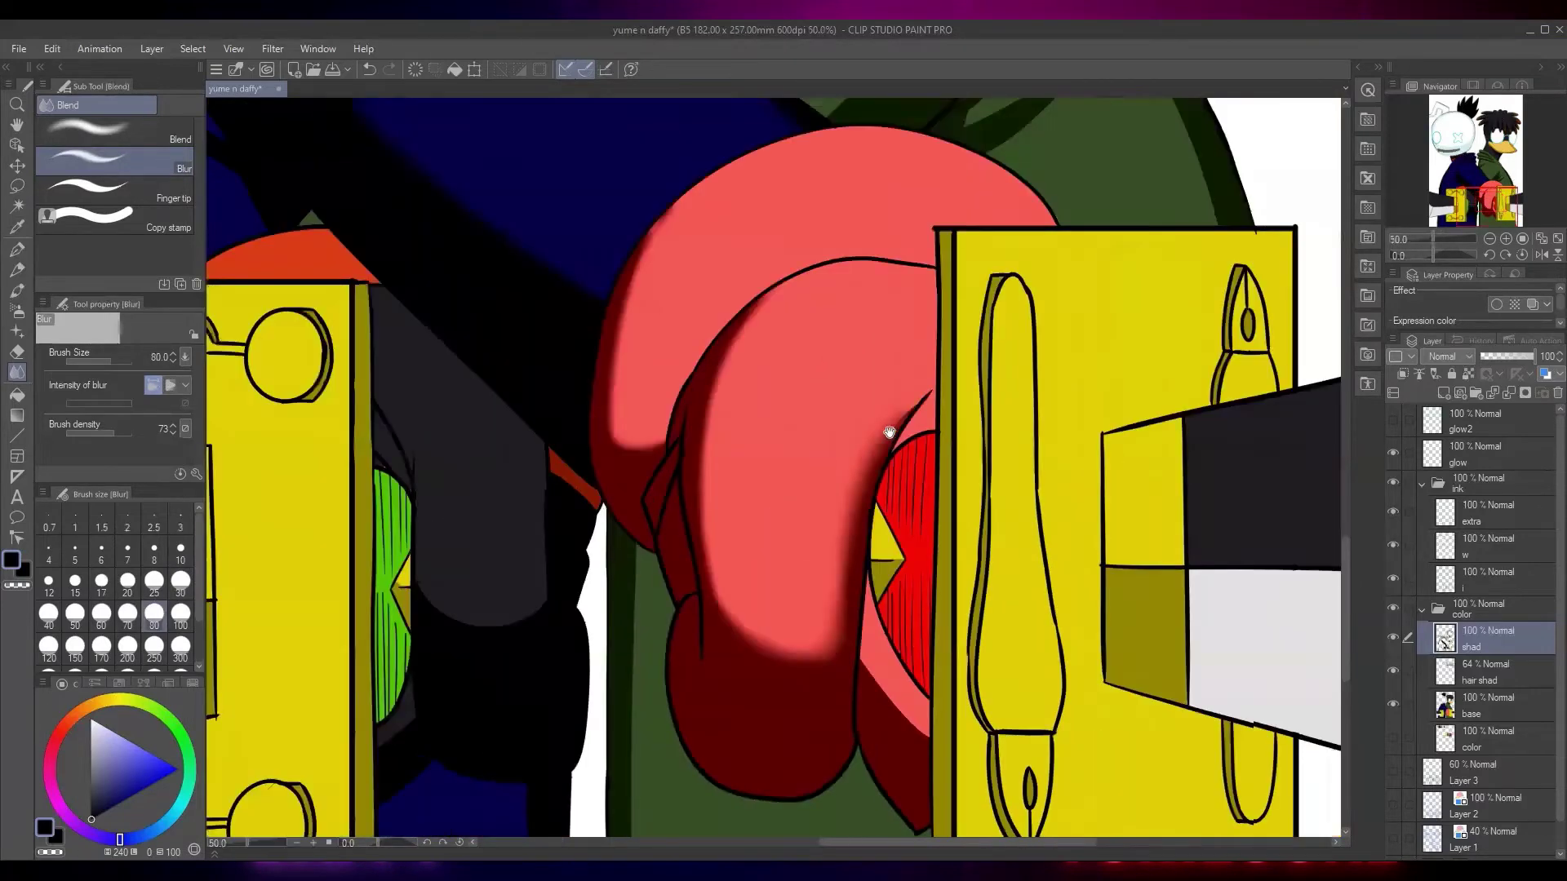
pyautogui.moveTo(863, 346); pyautogui.dragTo(829, 234)
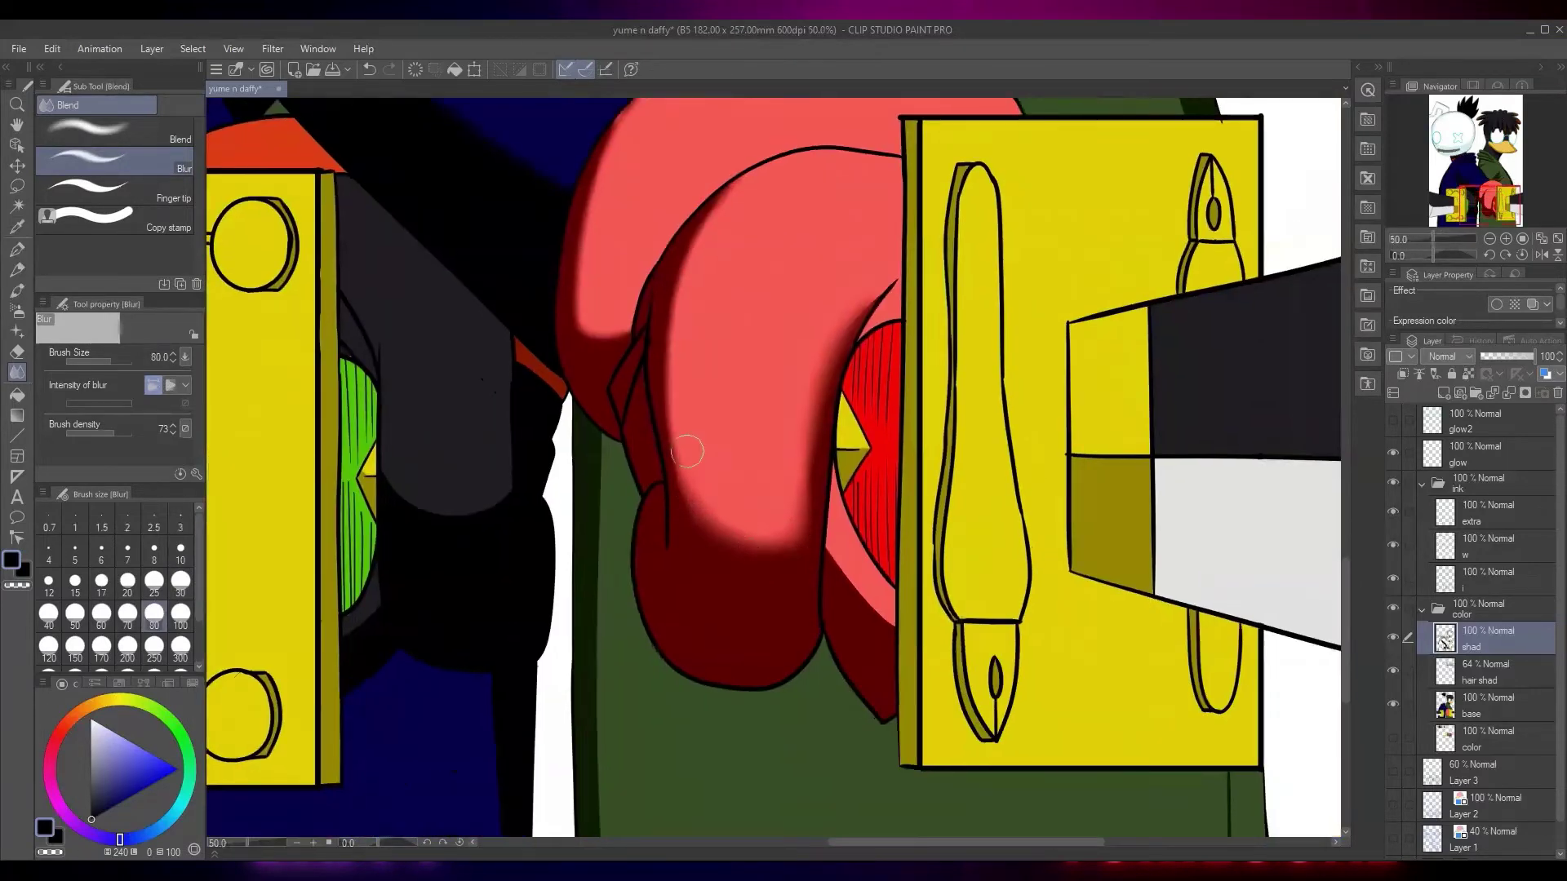
# Blur the shadow edge on the small pink strip between the large finger and the yellow plate, below the red oval
pyautogui.scroll(-3, 708, 383)
pyautogui.scroll(1, 708, 384)
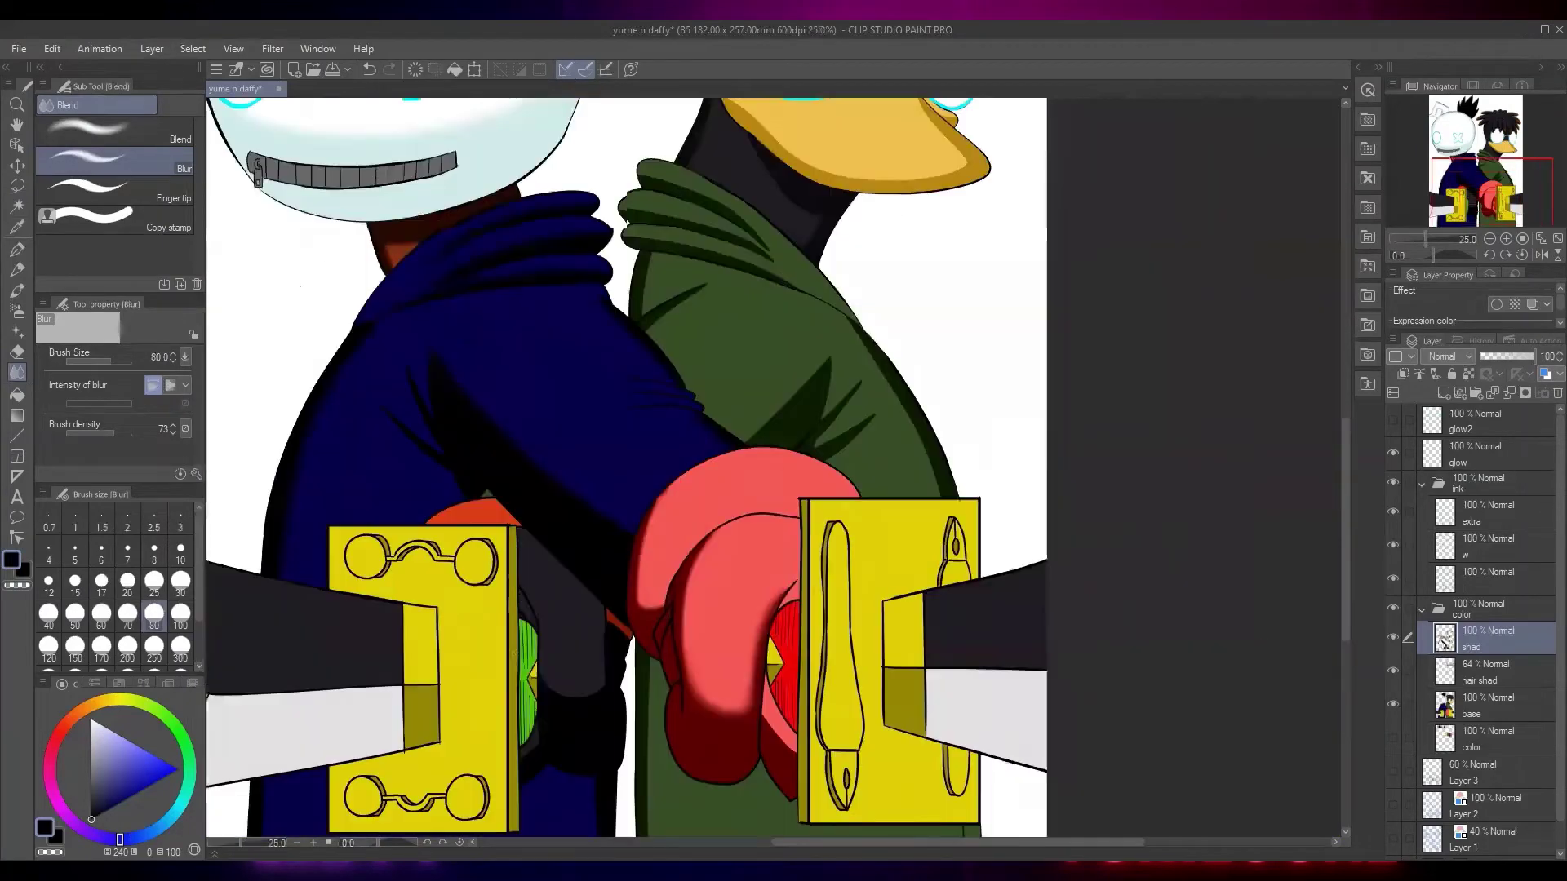
pyautogui.scroll(-3, 918, 507)
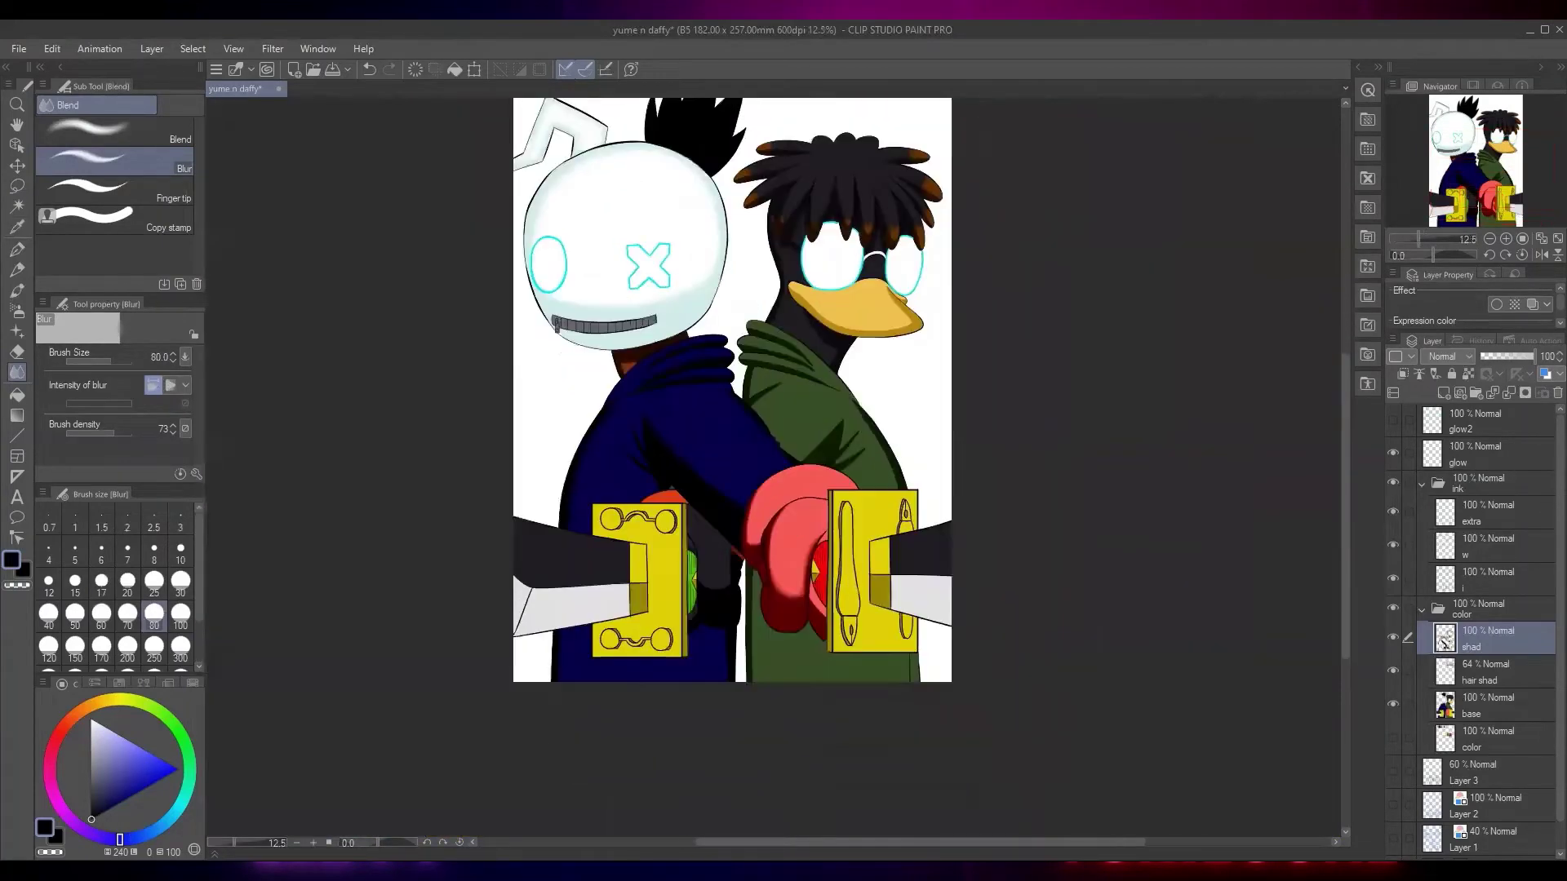
pyautogui.scroll(6, 824, 624)
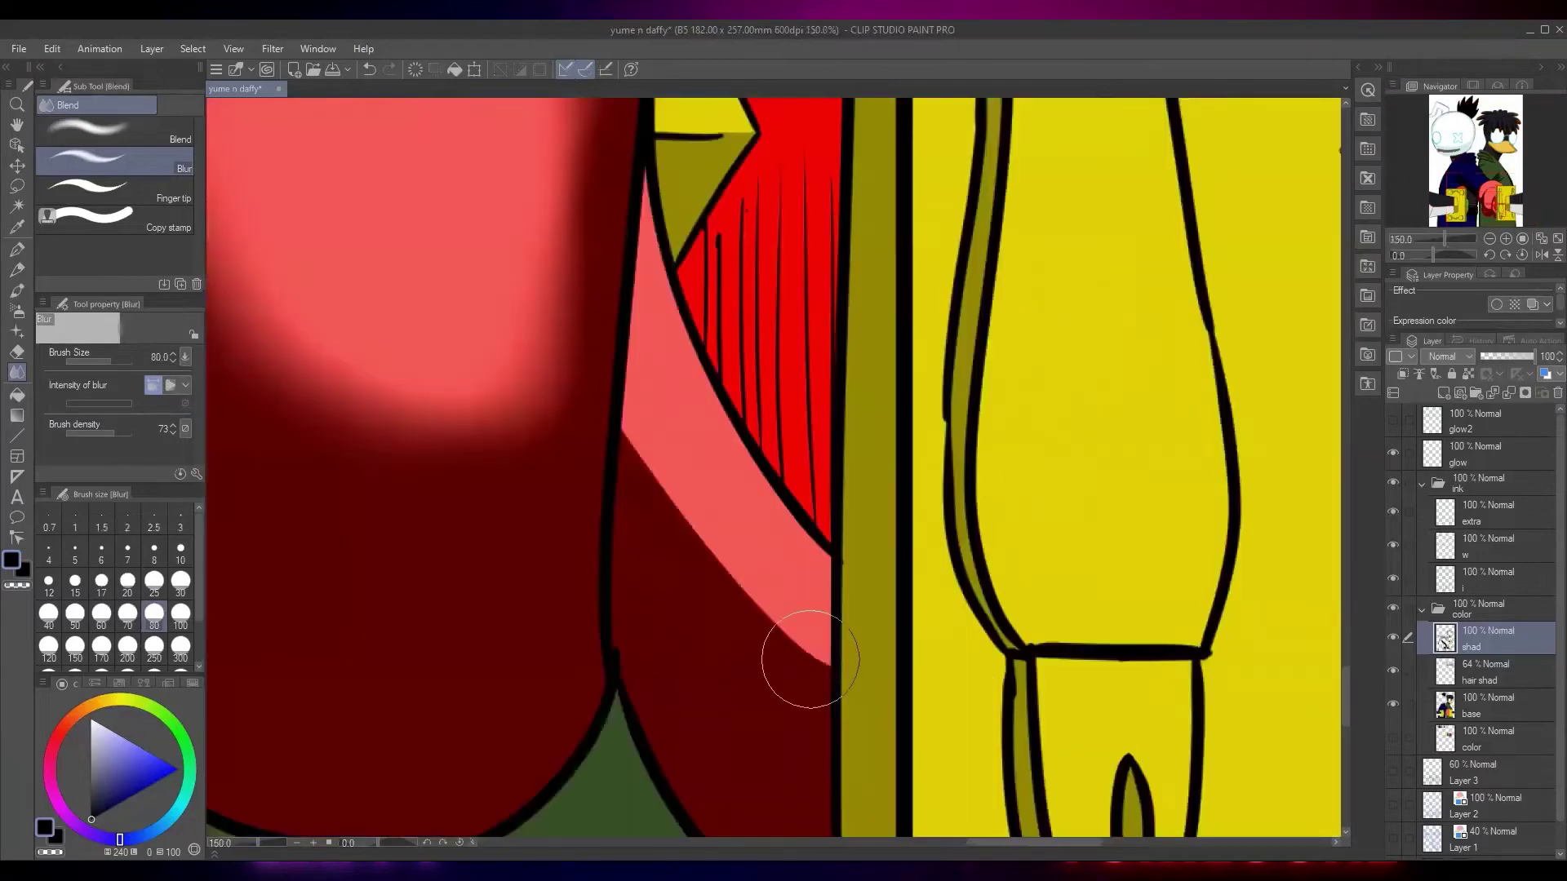
pyautogui.moveTo(810, 659)
pyautogui.mouseDown()
pyautogui.moveTo(630, 418)
pyautogui.moveTo(776, 647)
pyautogui.mouseUp()
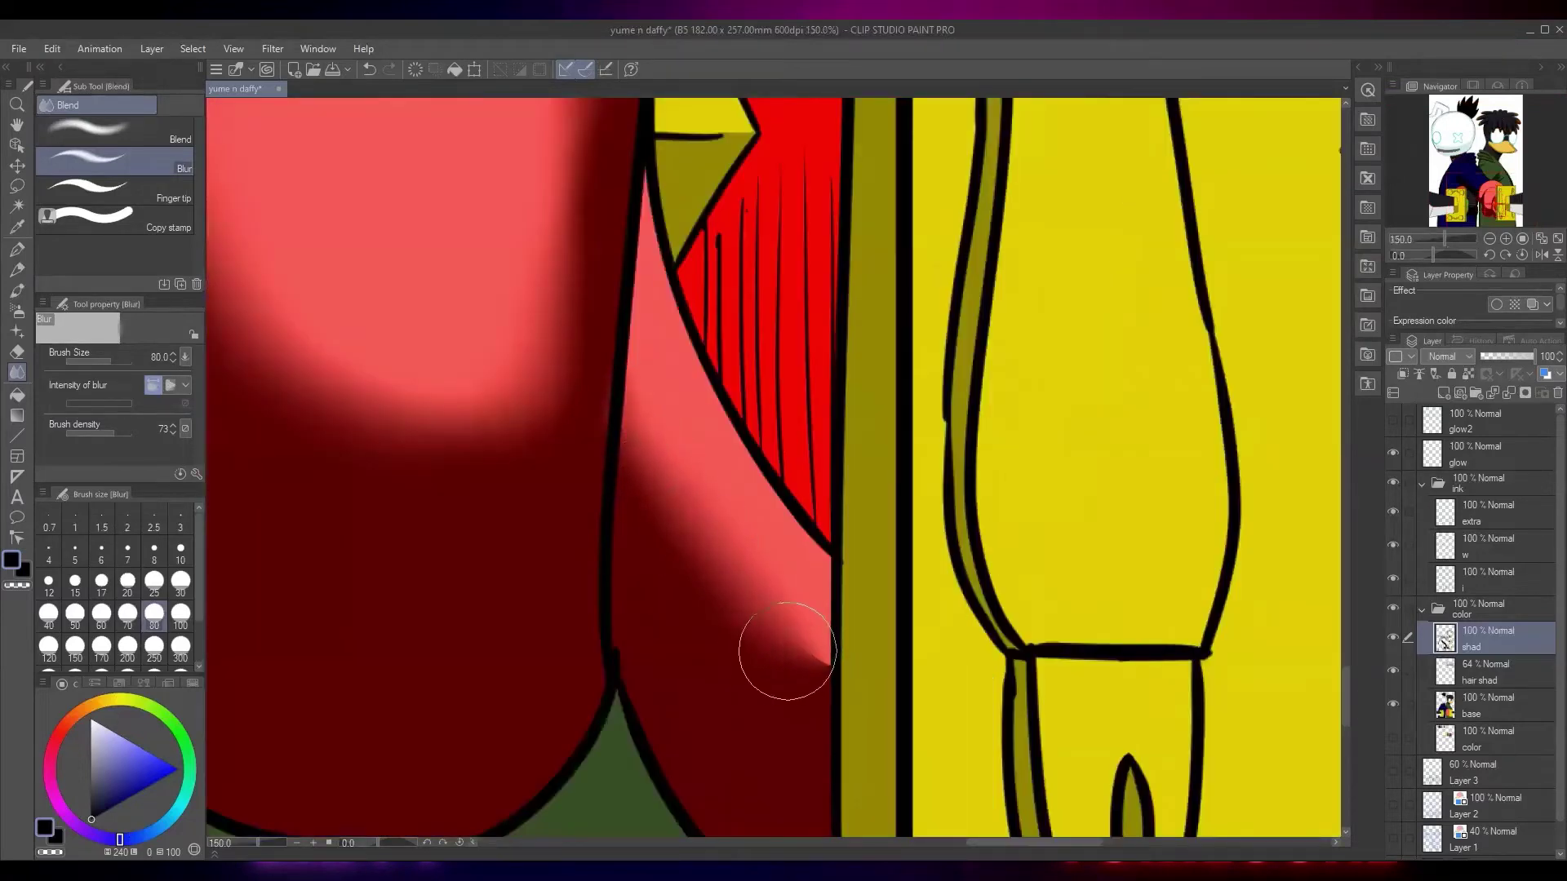
# Soften the black shadow edges on the dark grey glove around and below the green oval
pyautogui.scroll(-1, 865, 695)
pyautogui.scroll(-3, 864, 695)
pyautogui.keyDown('space'); pyautogui.moveTo(751, 560); pyautogui.dragTo(928, 377); pyautogui.keyUp('space')
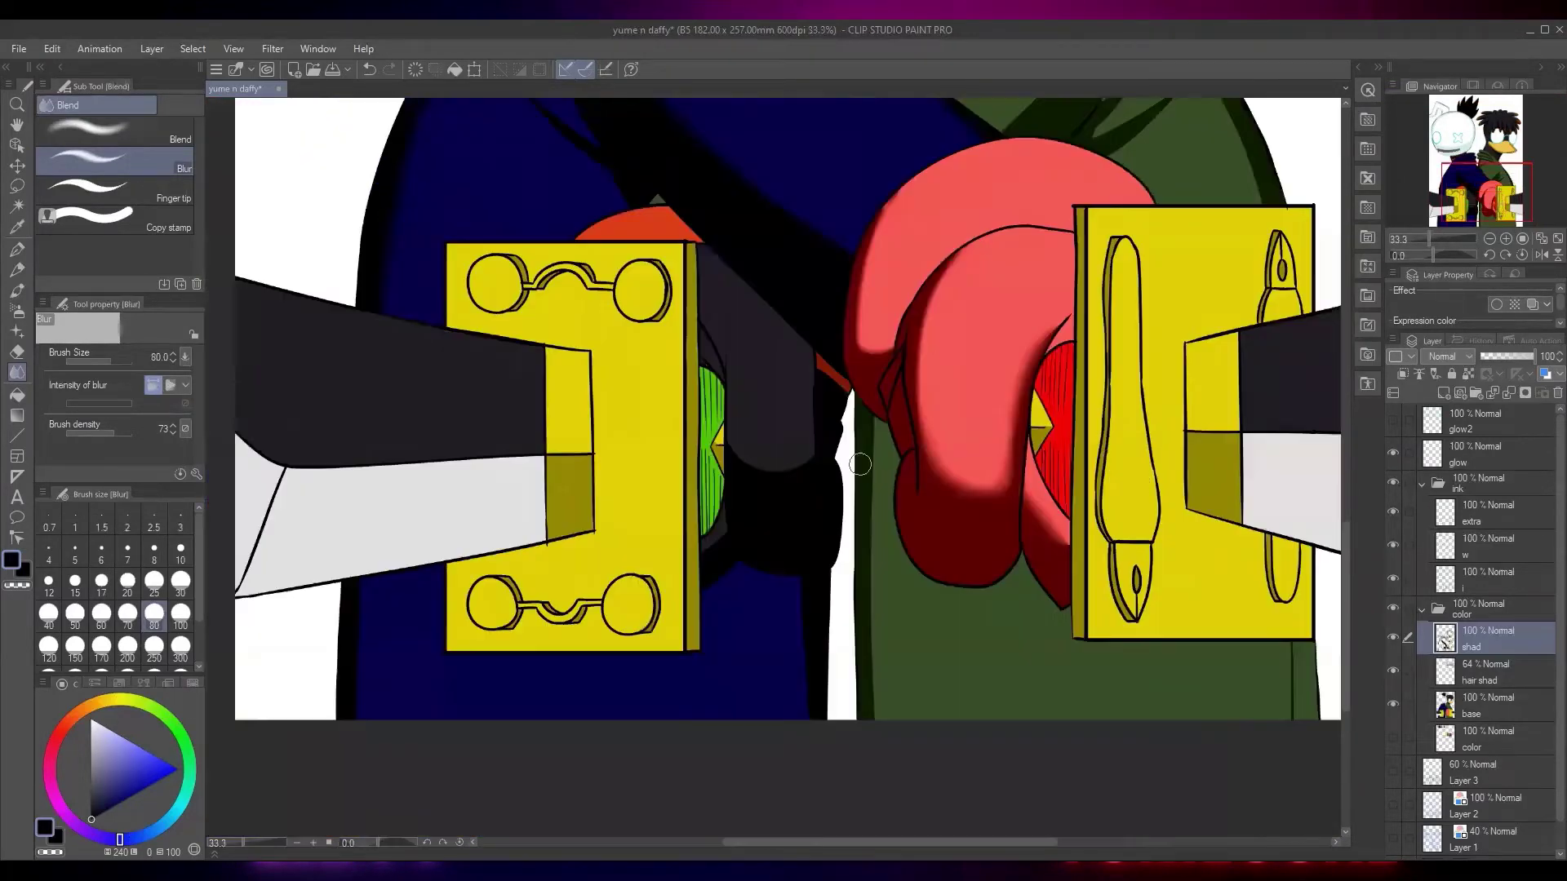
pyautogui.scroll(3, 818, 433)
pyautogui.moveTo(818, 411)
pyautogui.mouseDown()
pyautogui.moveTo(718, 457)
pyautogui.moveTo(674, 450)
pyautogui.moveTo(595, 371)
pyautogui.moveTo(610, 399)
pyautogui.moveTo(796, 437)
pyautogui.moveTo(772, 465)
pyautogui.mouseUp()
pyautogui.moveTo(741, 400); pyautogui.dragTo(825, 587)
pyautogui.moveTo(709, 775)
pyautogui.mouseDown()
pyautogui.moveTo(773, 406)
pyautogui.moveTo(668, 489)
pyautogui.moveTo(726, 452)
pyautogui.mouseUp()
pyautogui.scroll(2, 647, 500)
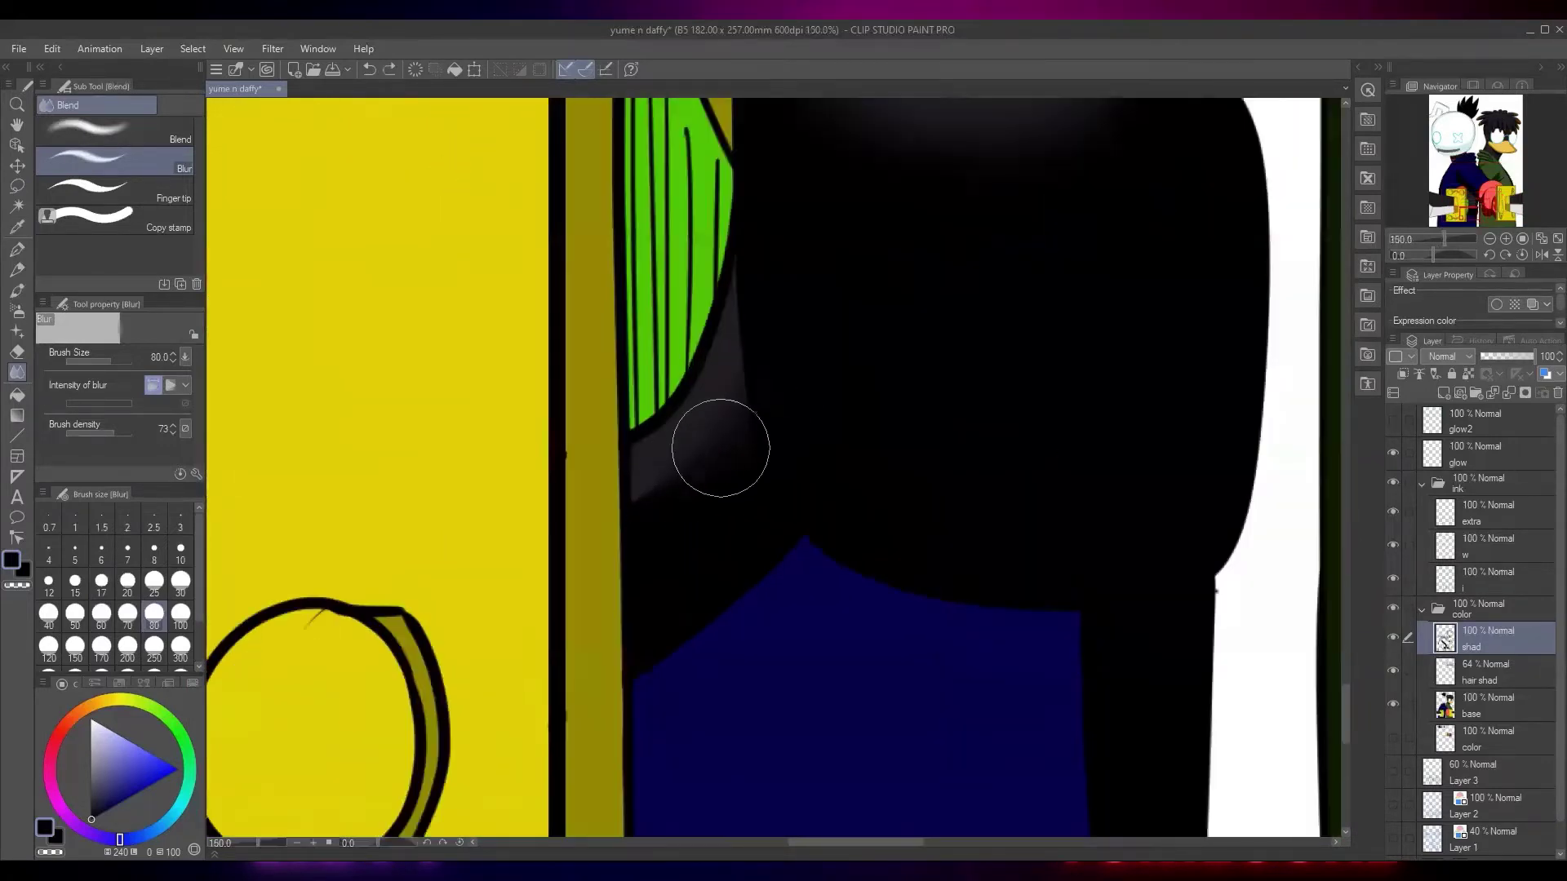
pyautogui.moveTo(770, 119); pyautogui.dragTo(732, 657)
pyautogui.moveTo(654, 206); pyautogui.dragTo(730, 459)
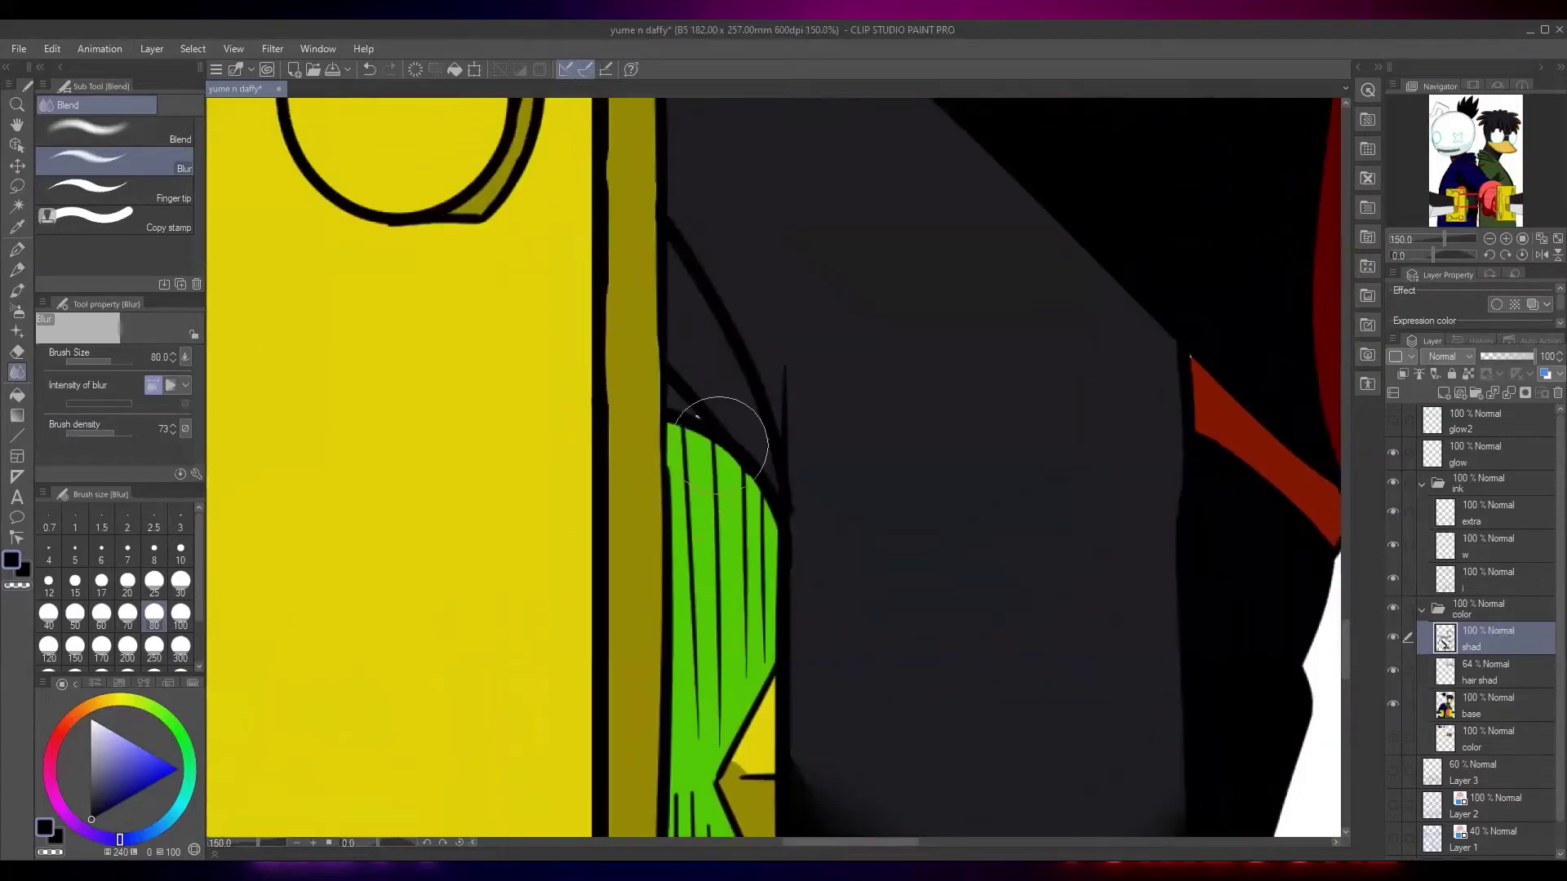
pyautogui.press('m')
pyautogui.moveTo(700, 400); pyautogui.dragTo(698, 403)
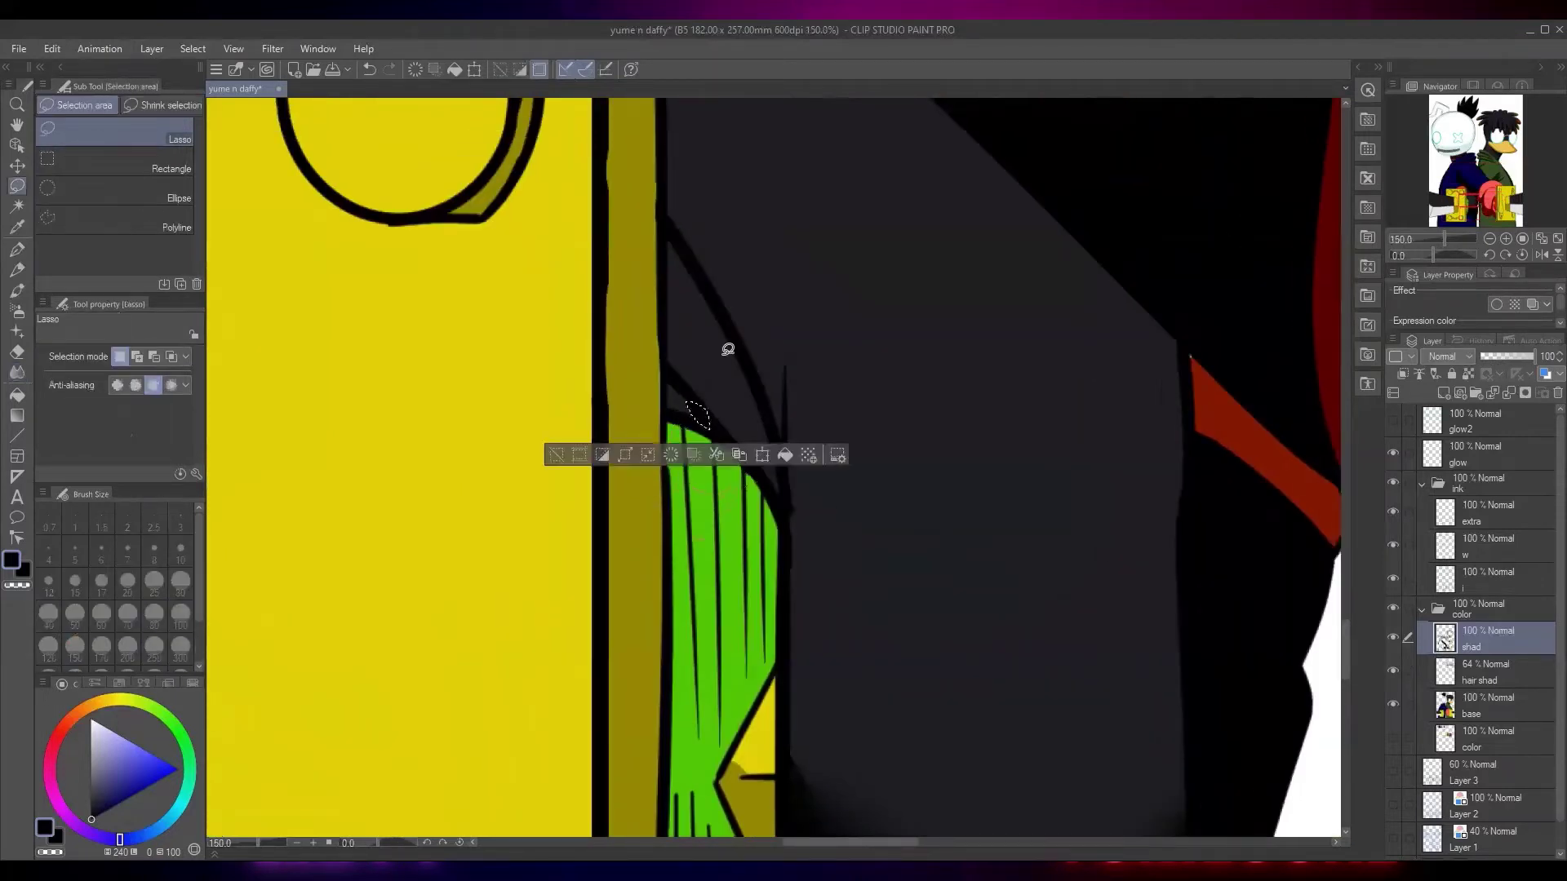
pyautogui.hotkey('ctrl', 'd')
# Blur the two thin fold shadows beside the large black shadow on the blue sleeve
pyautogui.scroll(-5, 829, 291)
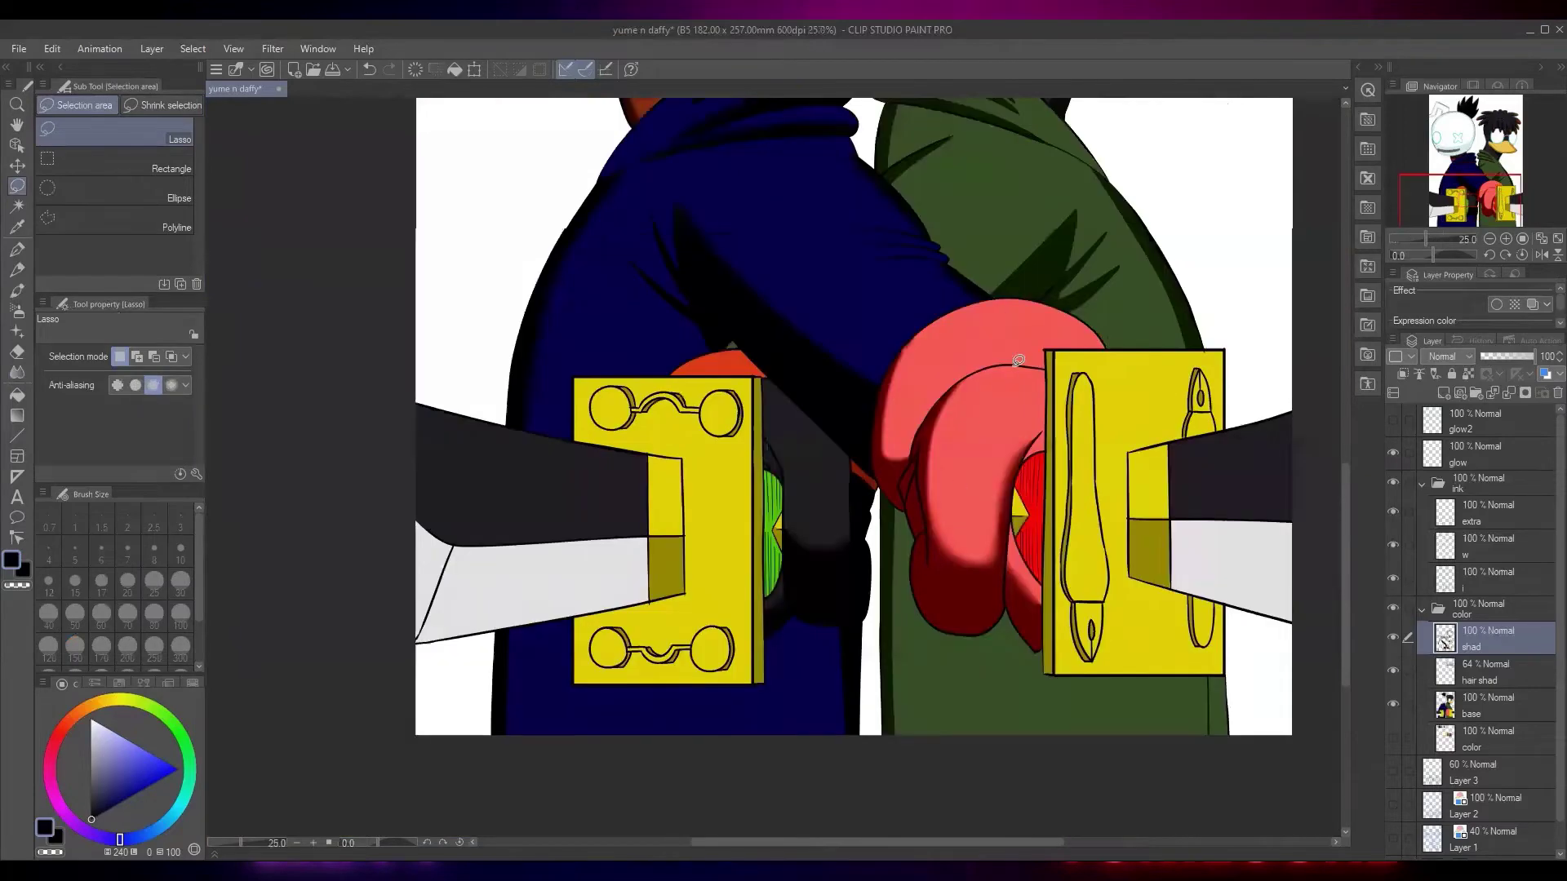
pyautogui.moveTo(1015, 412); pyautogui.dragTo(941, 575)
pyautogui.scroll(2, 609, 434)
pyautogui.press('b')
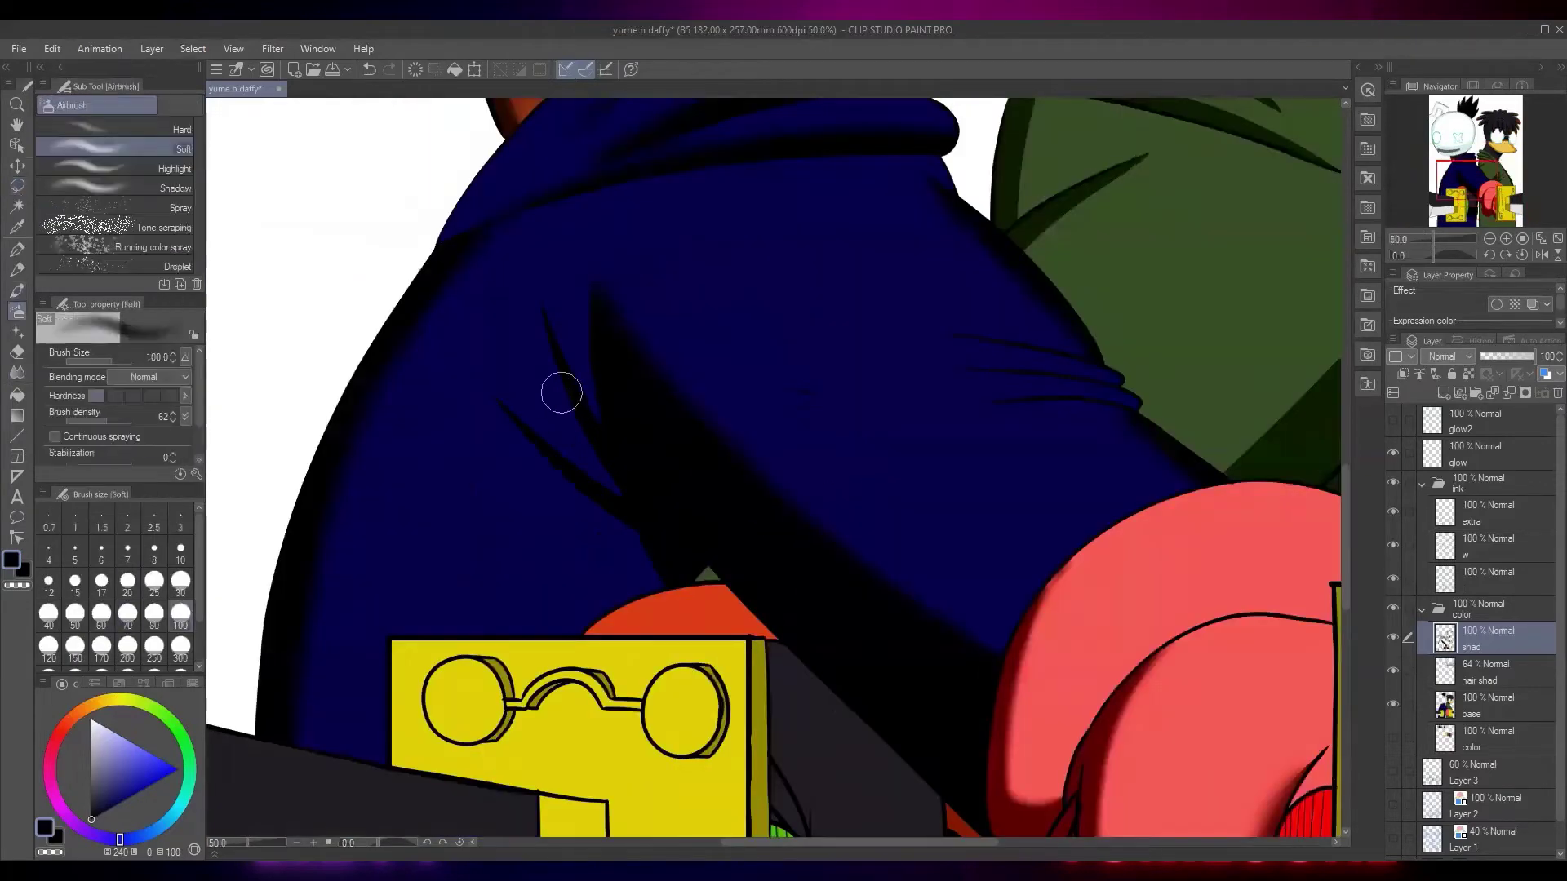
pyautogui.scroll(1, 568, 346)
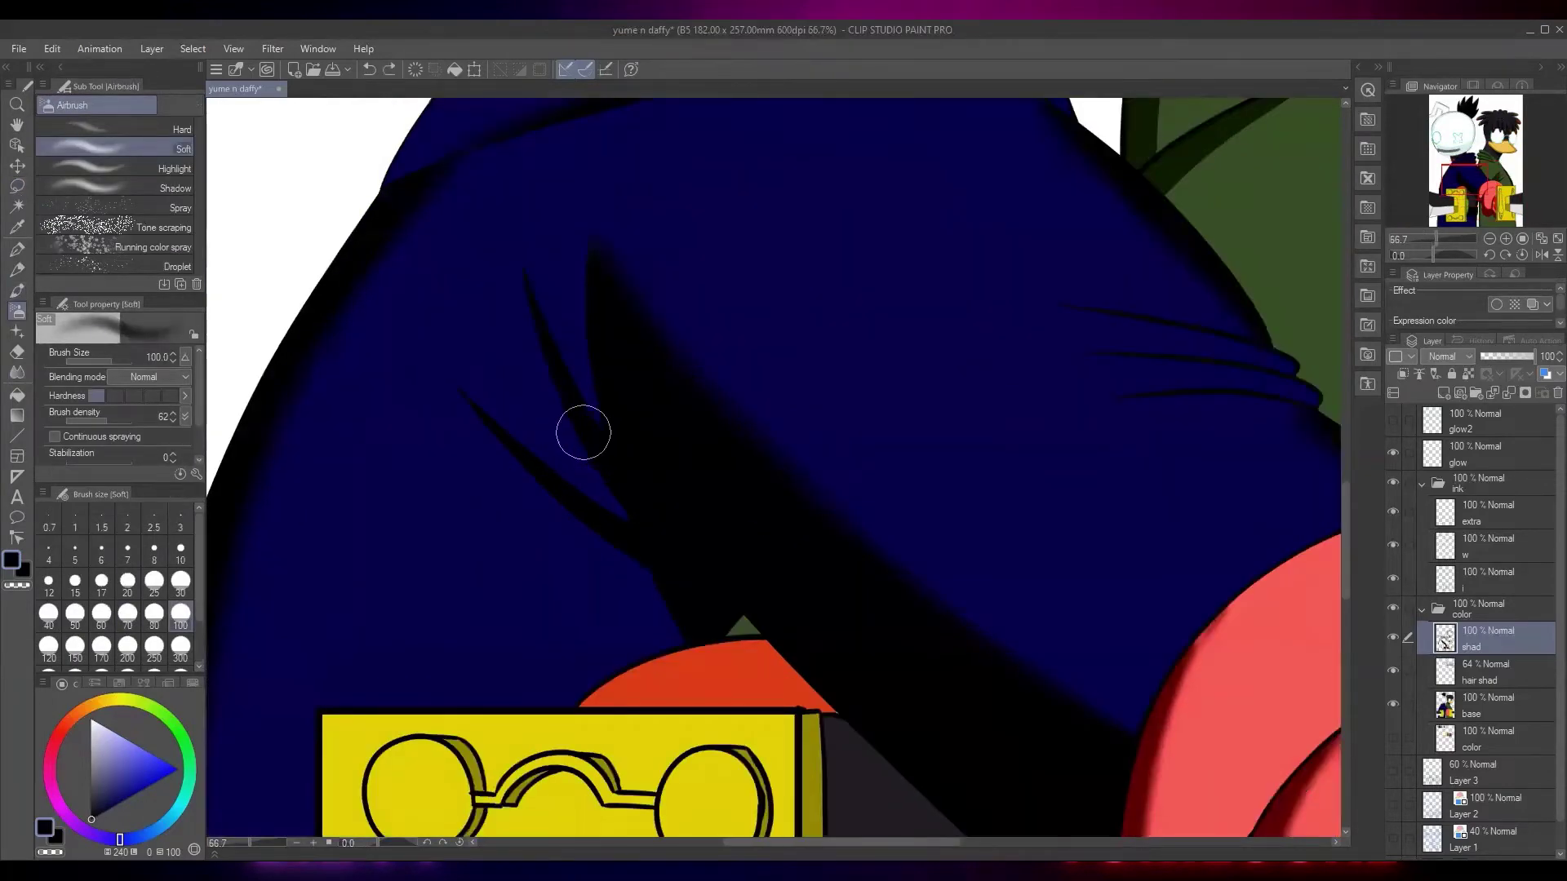
pyautogui.press('j')
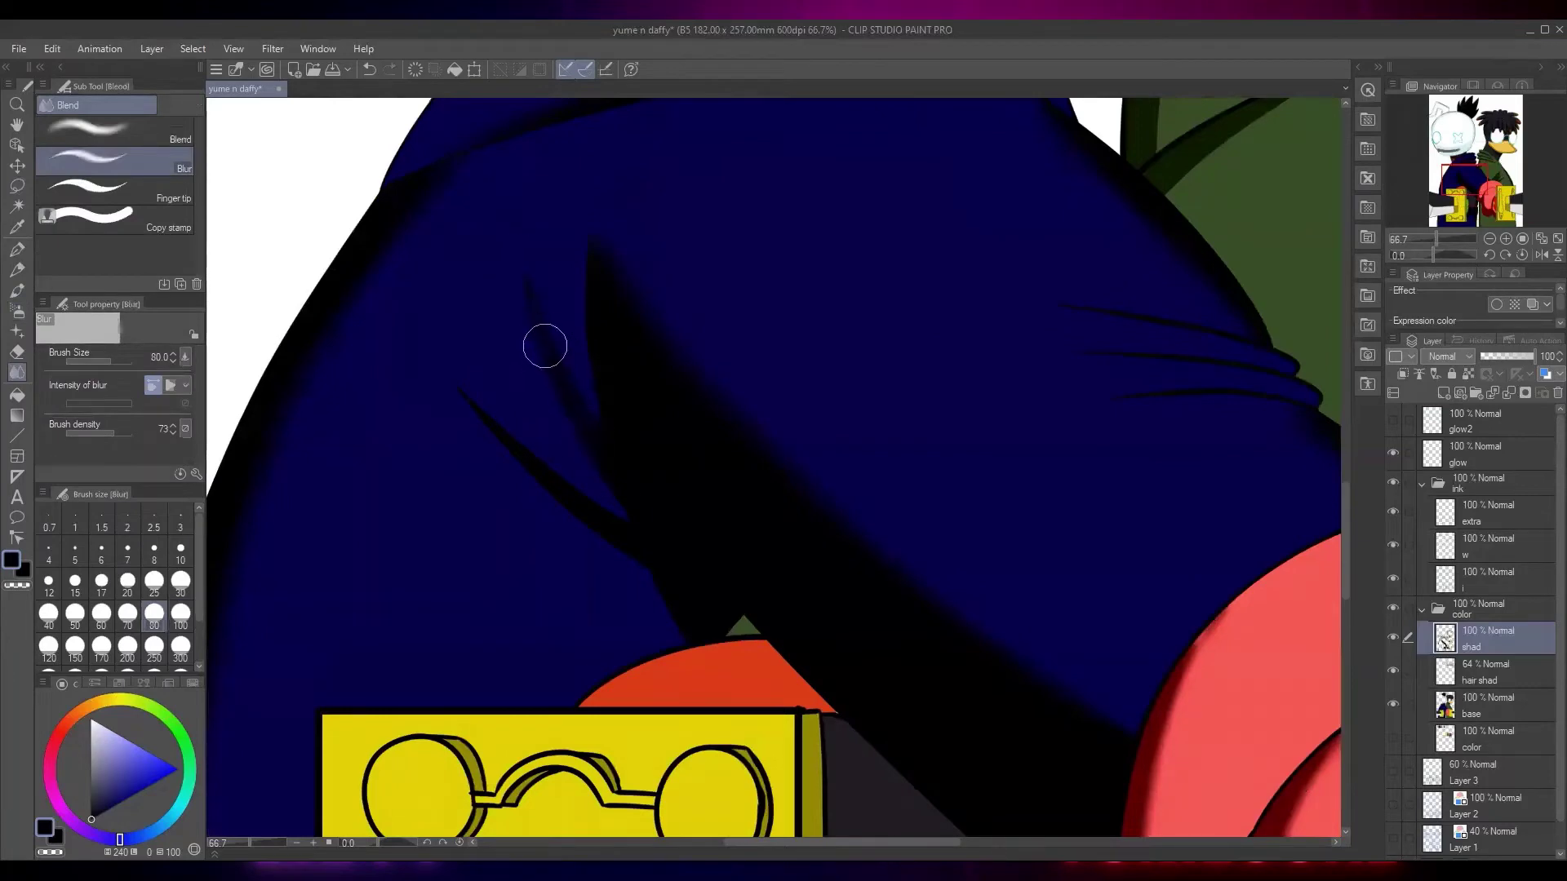
pyautogui.scroll(-2, 822, 570)
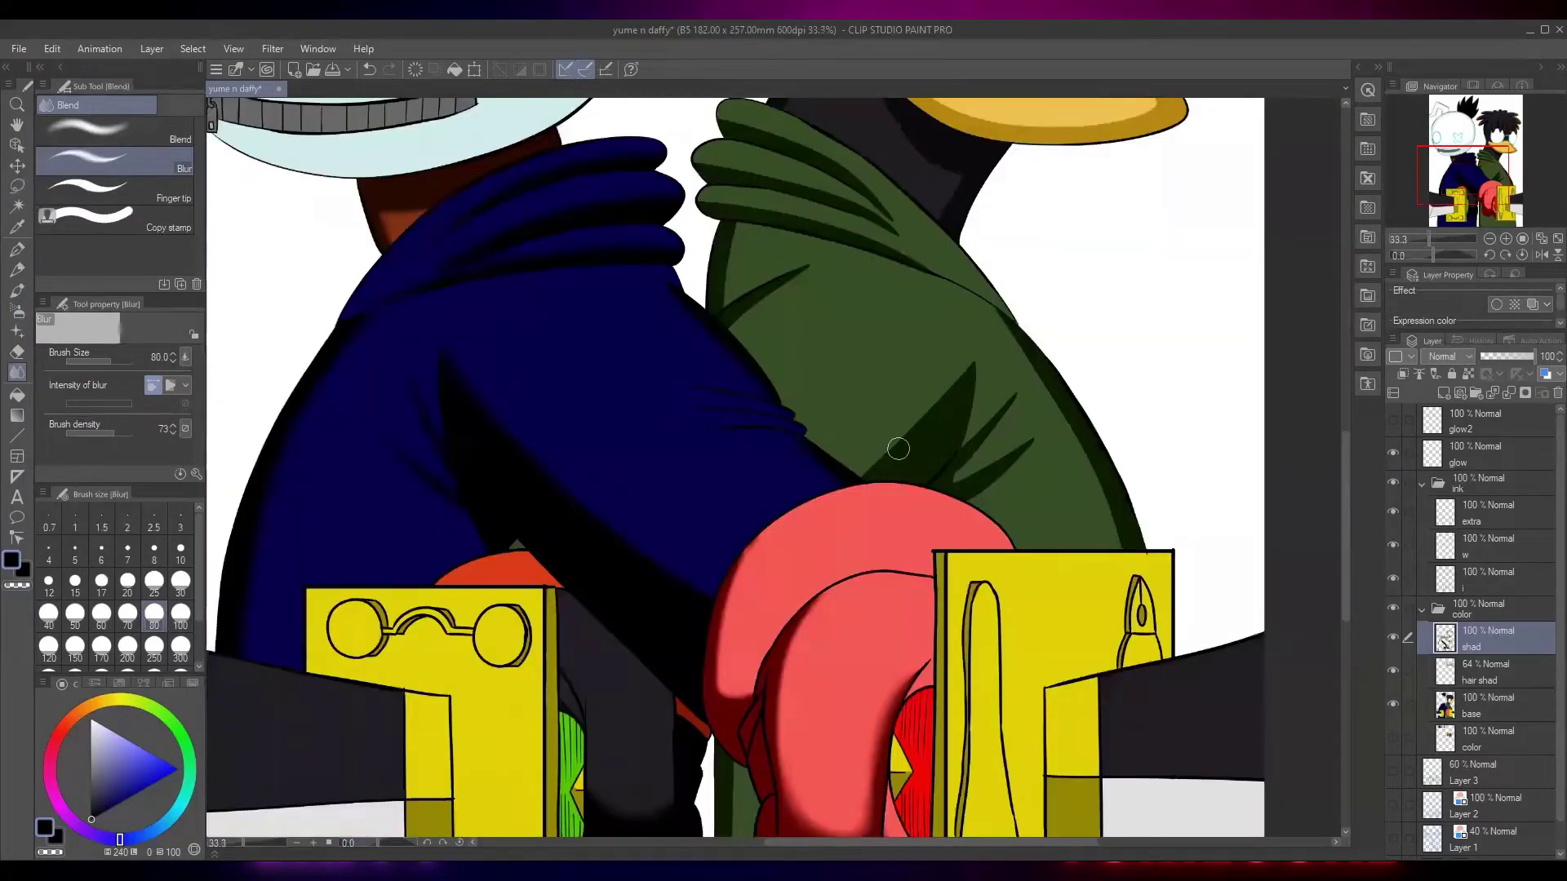
# Soften the three pointed fold shadows on the green sleeve just above the pink glove
pyautogui.scroll(2, 907, 315)
pyautogui.moveTo(907, 315)
pyautogui.mouseDown()
pyautogui.moveTo(710, 510)
pyautogui.moveTo(903, 316)
pyautogui.mouseUp()
pyautogui.moveTo(921, 371); pyautogui.dragTo(923, 340)
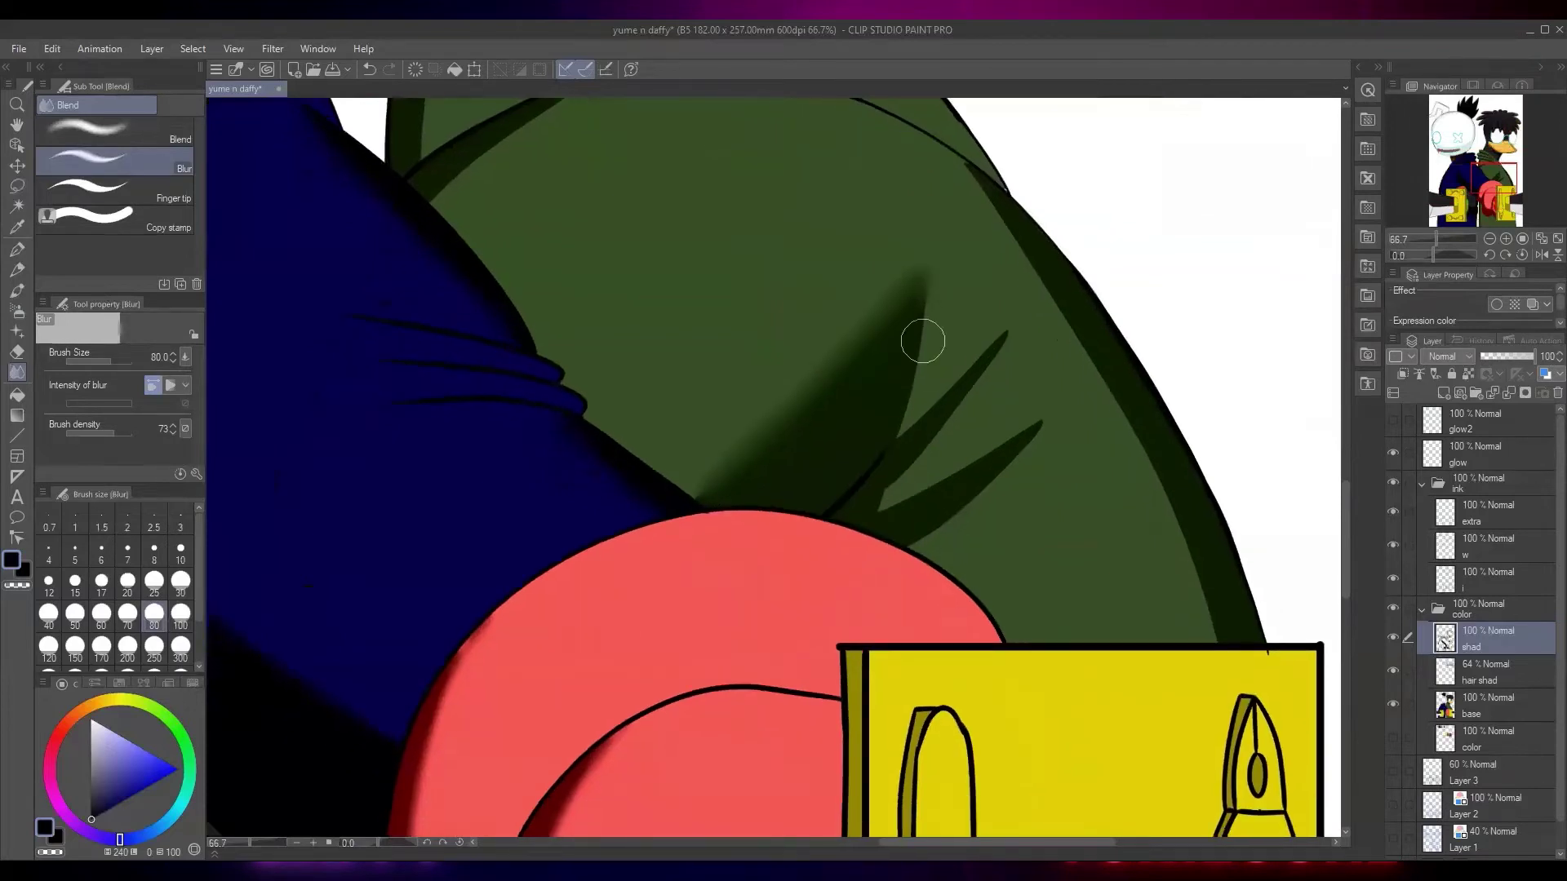
pyautogui.moveTo(921, 283); pyautogui.dragTo(885, 447)
pyautogui.moveTo(981, 328)
pyautogui.mouseDown()
pyautogui.moveTo(1001, 332)
pyautogui.moveTo(906, 455)
pyautogui.moveTo(895, 507)
pyautogui.moveTo(1002, 453)
pyautogui.moveTo(938, 524)
pyautogui.mouseUp()
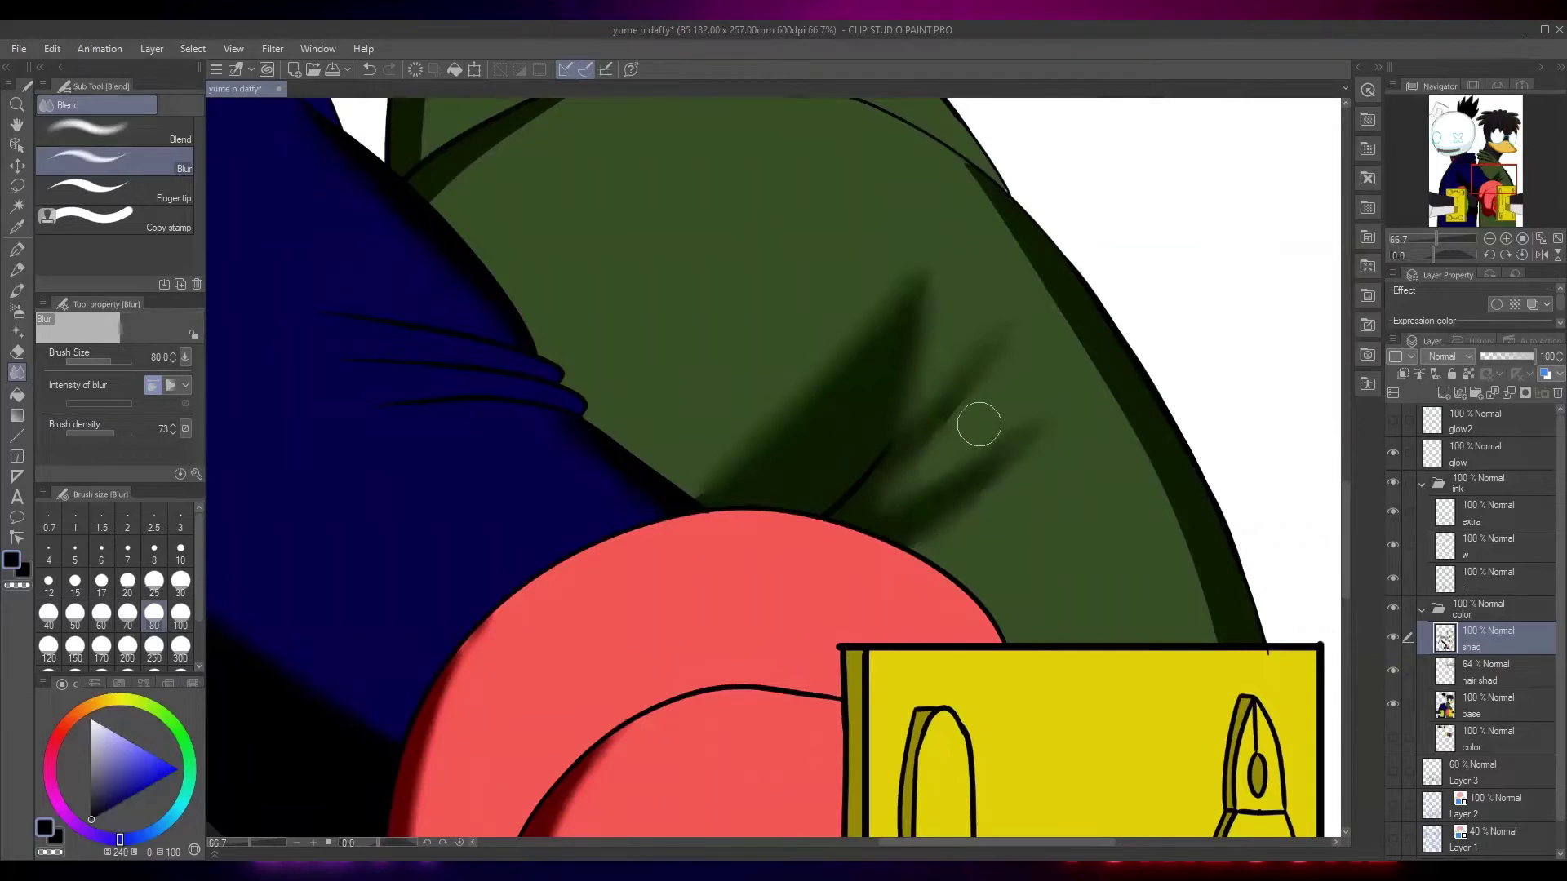
pyautogui.moveTo(877, 422); pyautogui.dragTo(1054, 586)
# Blur the crease shadow and the inner edge shadow on the green jacket just below its collar
pyautogui.moveTo(622, 354); pyautogui.dragTo(807, 240)
pyautogui.moveTo(602, 319); pyautogui.dragTo(630, 173)
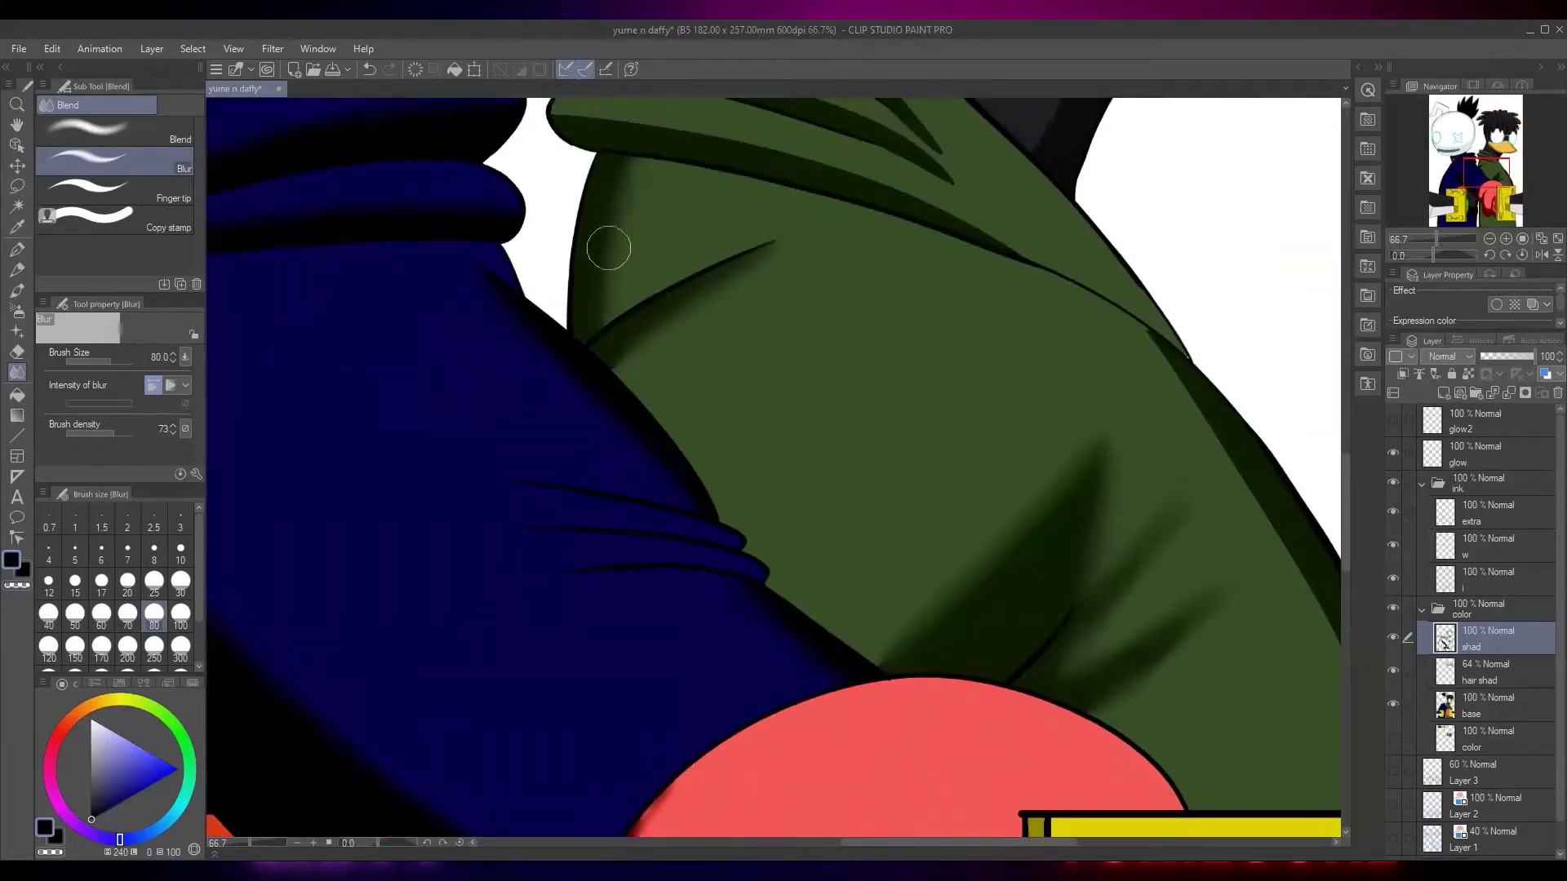
pyautogui.moveTo(682, 365); pyautogui.dragTo(643, 539)
# Soften the shadows along the three folds of the green collar
pyautogui.moveTo(988, 421)
pyautogui.mouseDown()
pyautogui.moveTo(810, 332)
pyautogui.moveTo(532, 283)
pyautogui.mouseUp()
pyautogui.moveTo(902, 383)
pyautogui.mouseDown()
pyautogui.moveTo(895, 455)
pyautogui.moveTo(872, 474)
pyautogui.moveTo(640, 332)
pyautogui.moveTo(496, 292)
pyautogui.mouseUp()
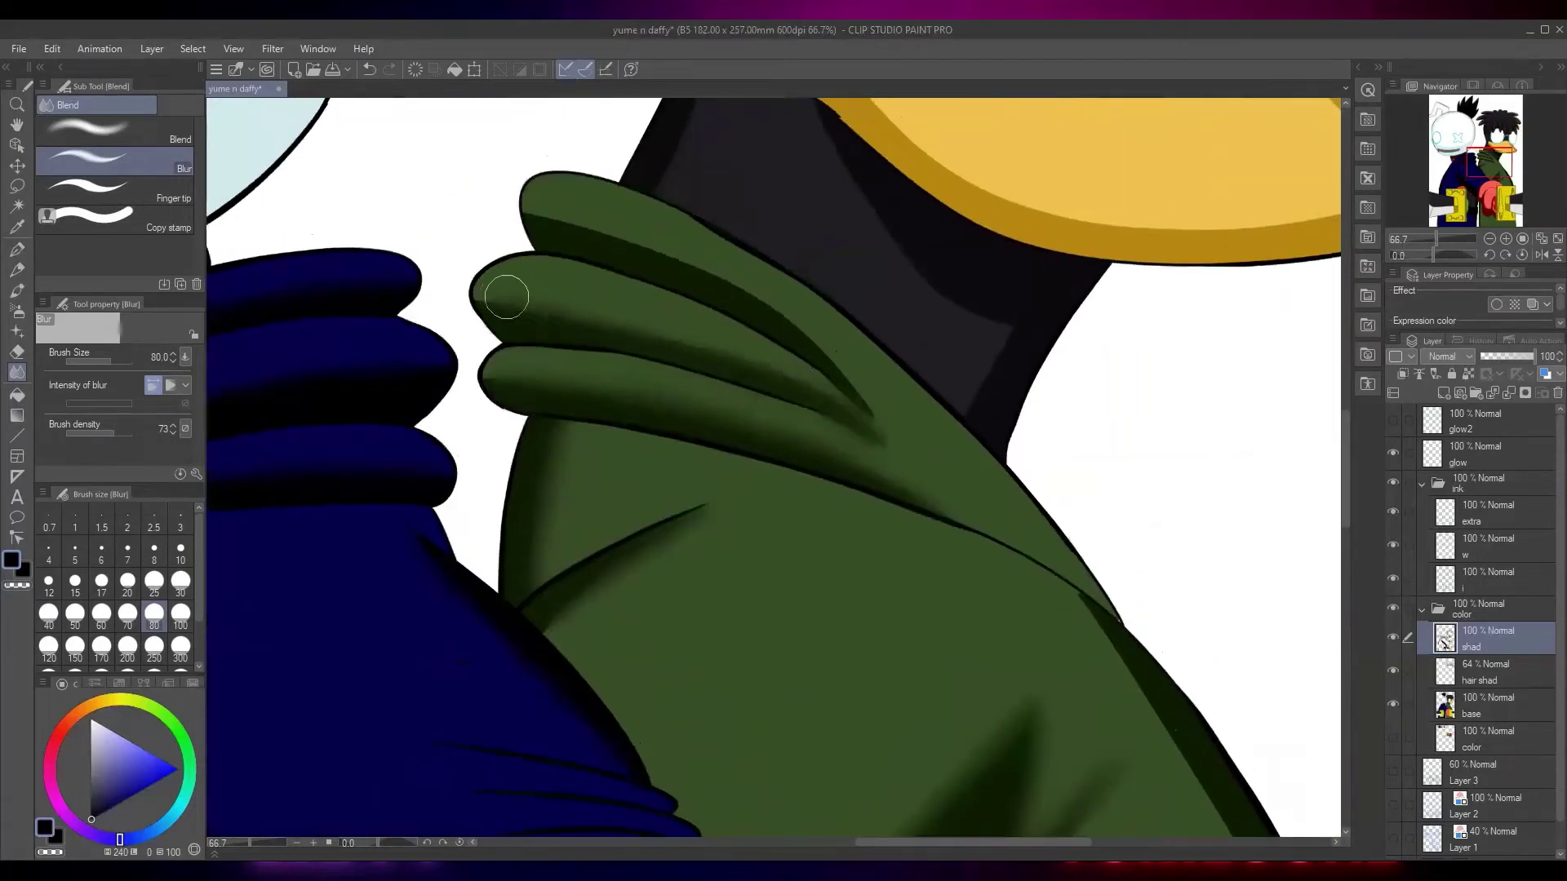
pyautogui.moveTo(870, 405)
pyautogui.mouseDown()
pyautogui.moveTo(647, 244)
pyautogui.moveTo(542, 214)
pyautogui.mouseUp()
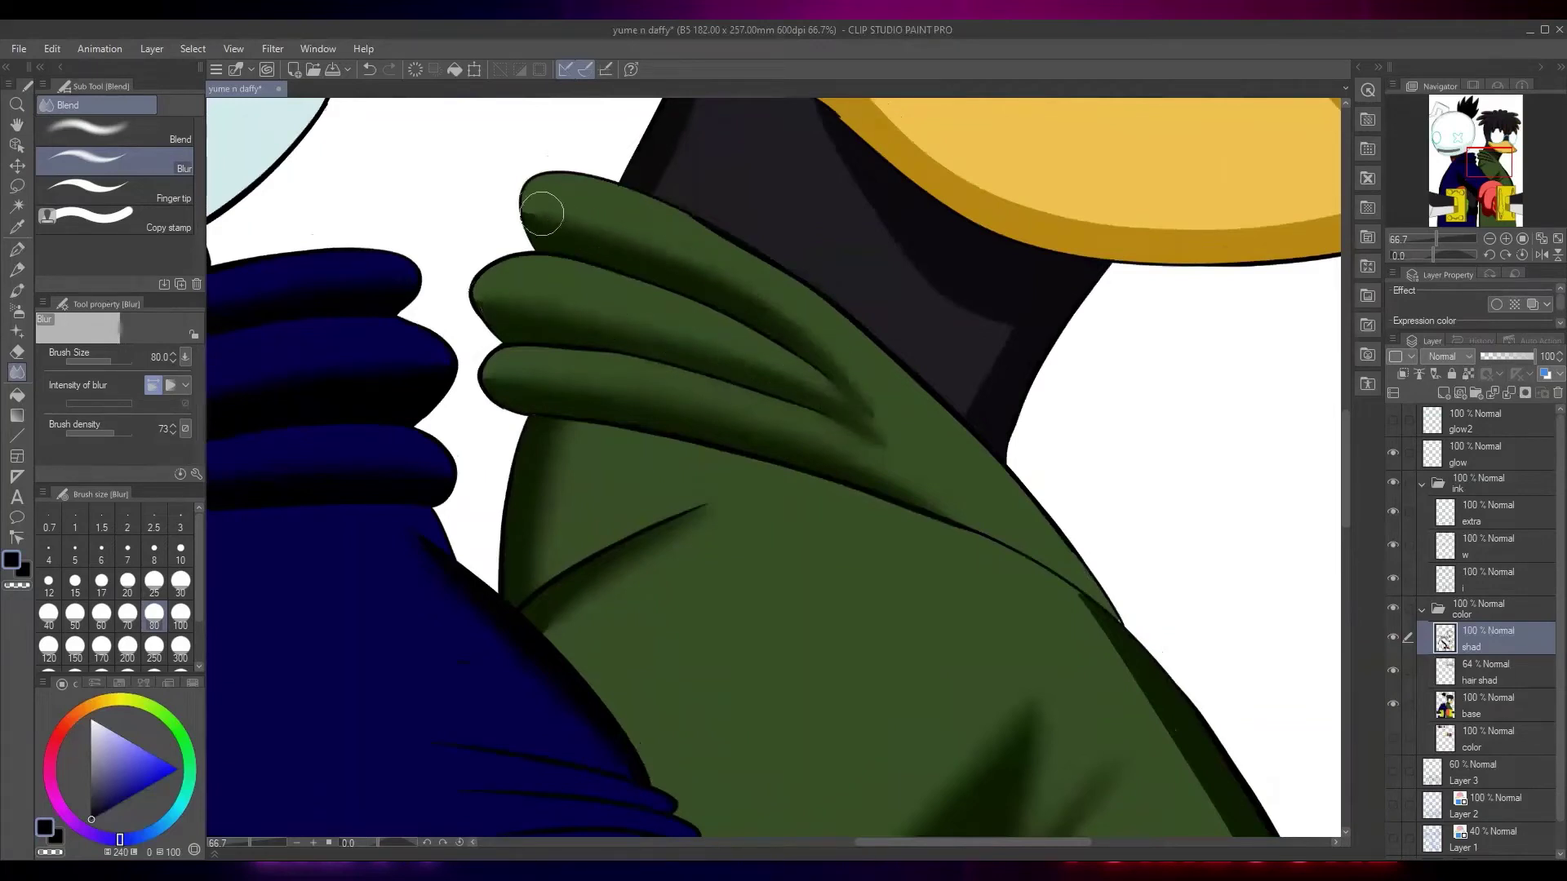
# Blur the long shadow running down the green jacket's outer back edge to the yellow plate
pyautogui.moveTo(874, 409); pyautogui.dragTo(689, 382)
pyautogui.moveTo(889, 581)
pyautogui.mouseDown()
pyautogui.moveTo(640, 204)
pyautogui.moveTo(625, 208)
pyautogui.moveTo(805, 490)
pyautogui.moveTo(731, 336)
pyautogui.mouseUp()
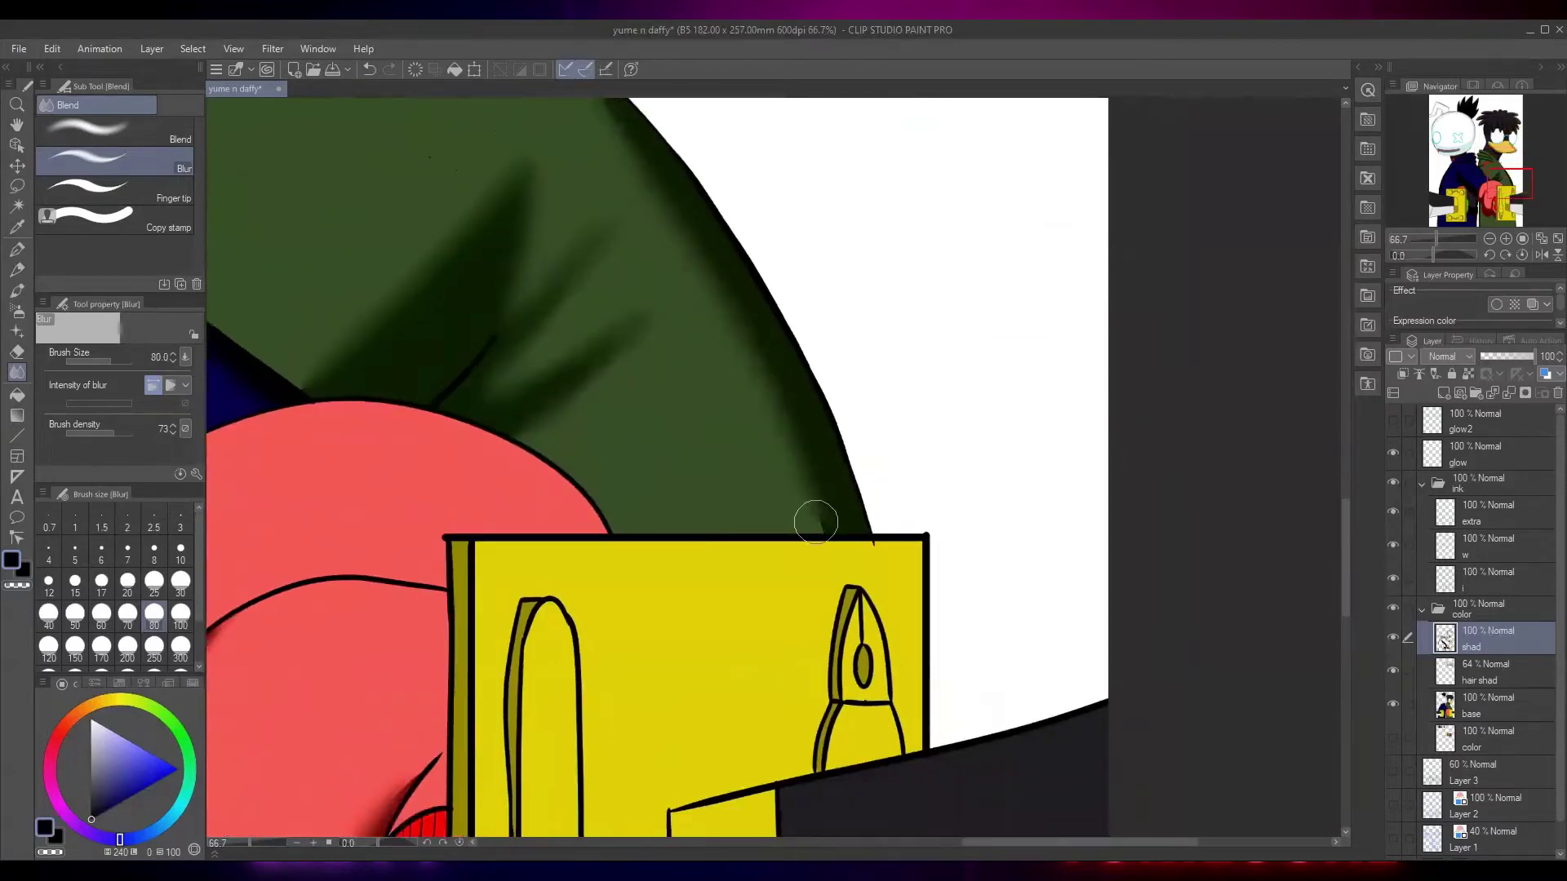
pyautogui.moveTo(849, 525); pyautogui.dragTo(831, 224)
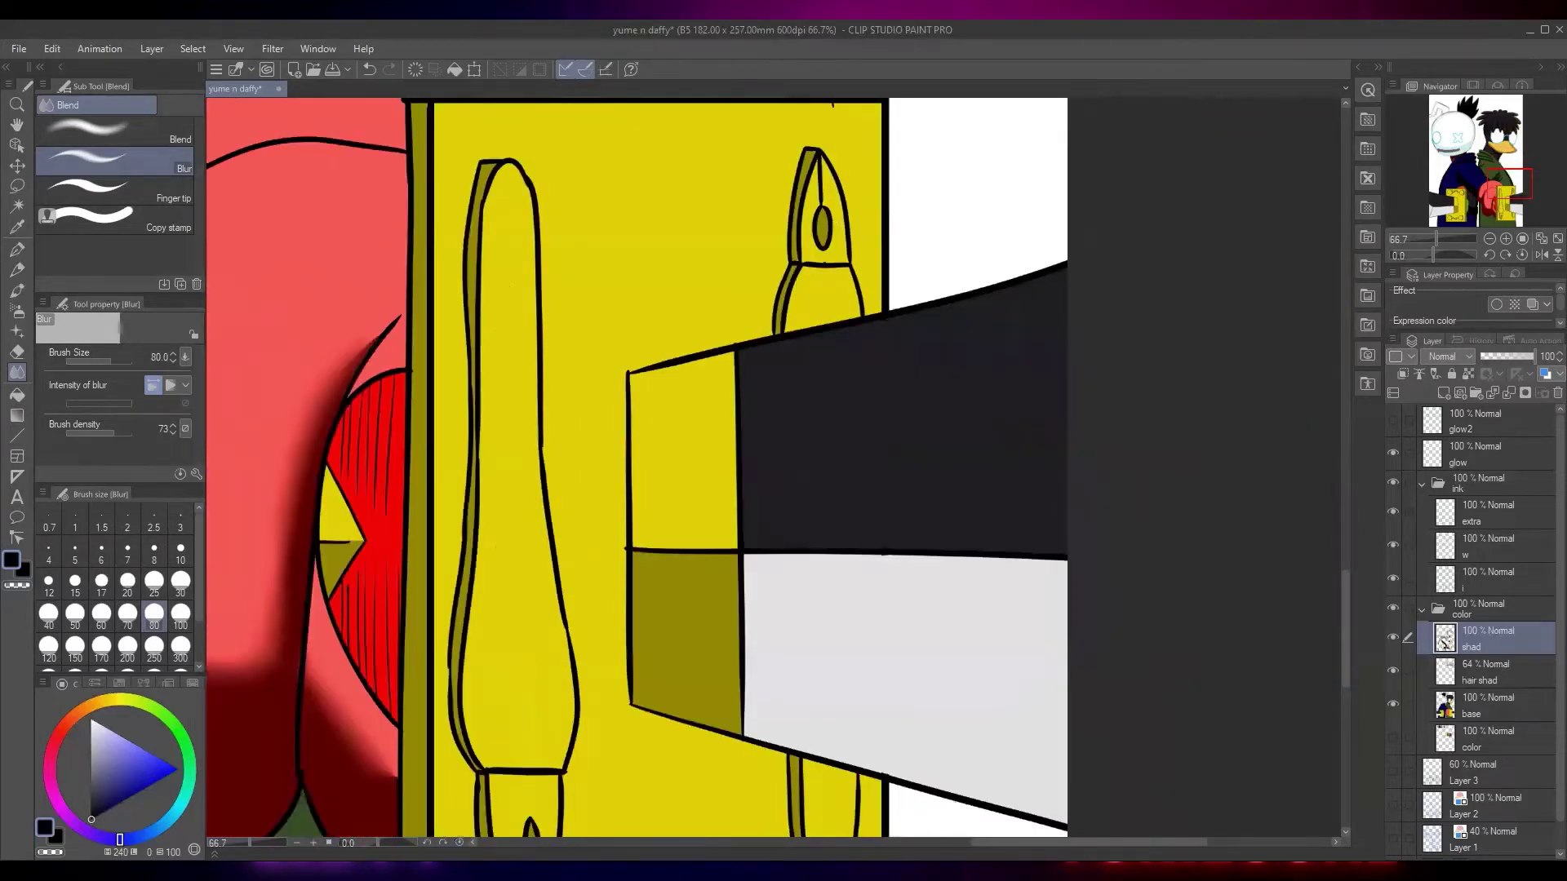
# Select the narrow strip at the green jacket's outer edge below the yellow plate and fill it with very dark green, then deselect
pyautogui.moveTo(832, 685); pyautogui.dragTo(851, 561)
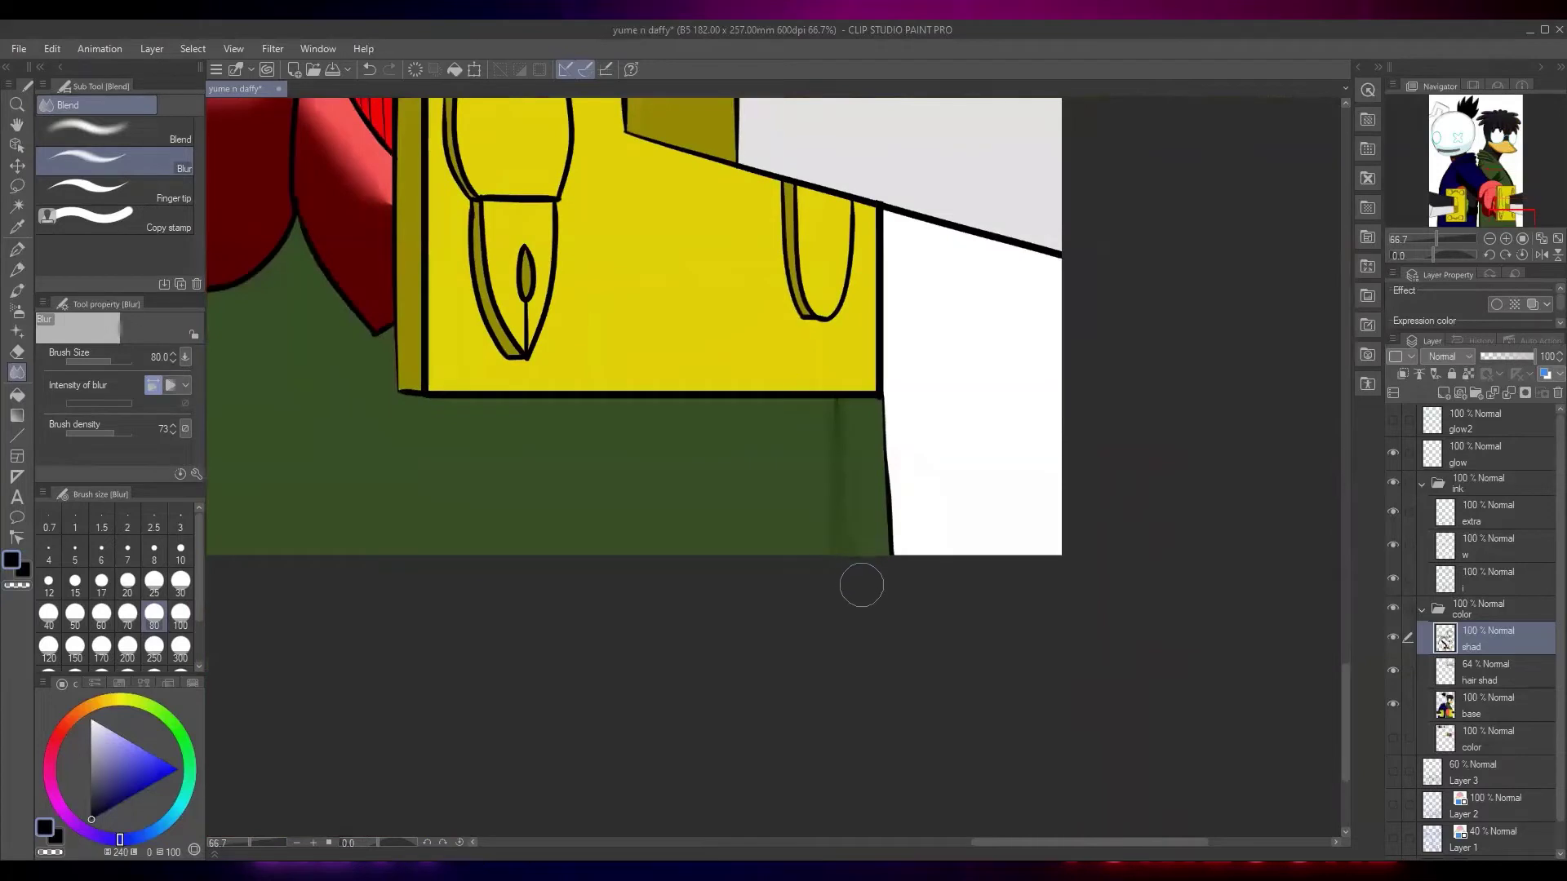
pyautogui.hotkey('ctrl', 'z')
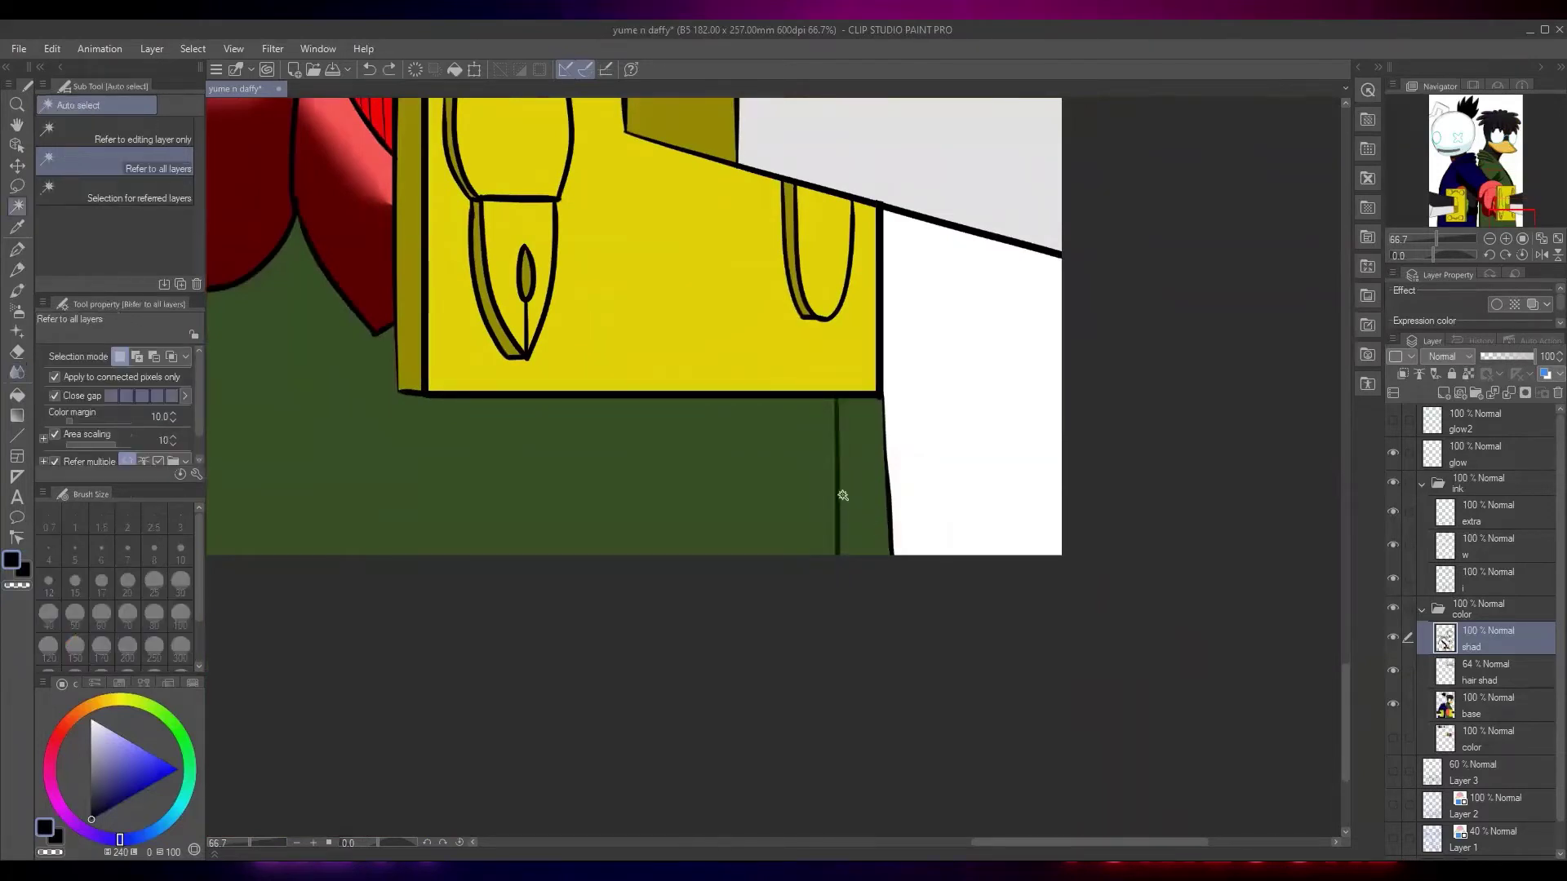
pyautogui.press('i')
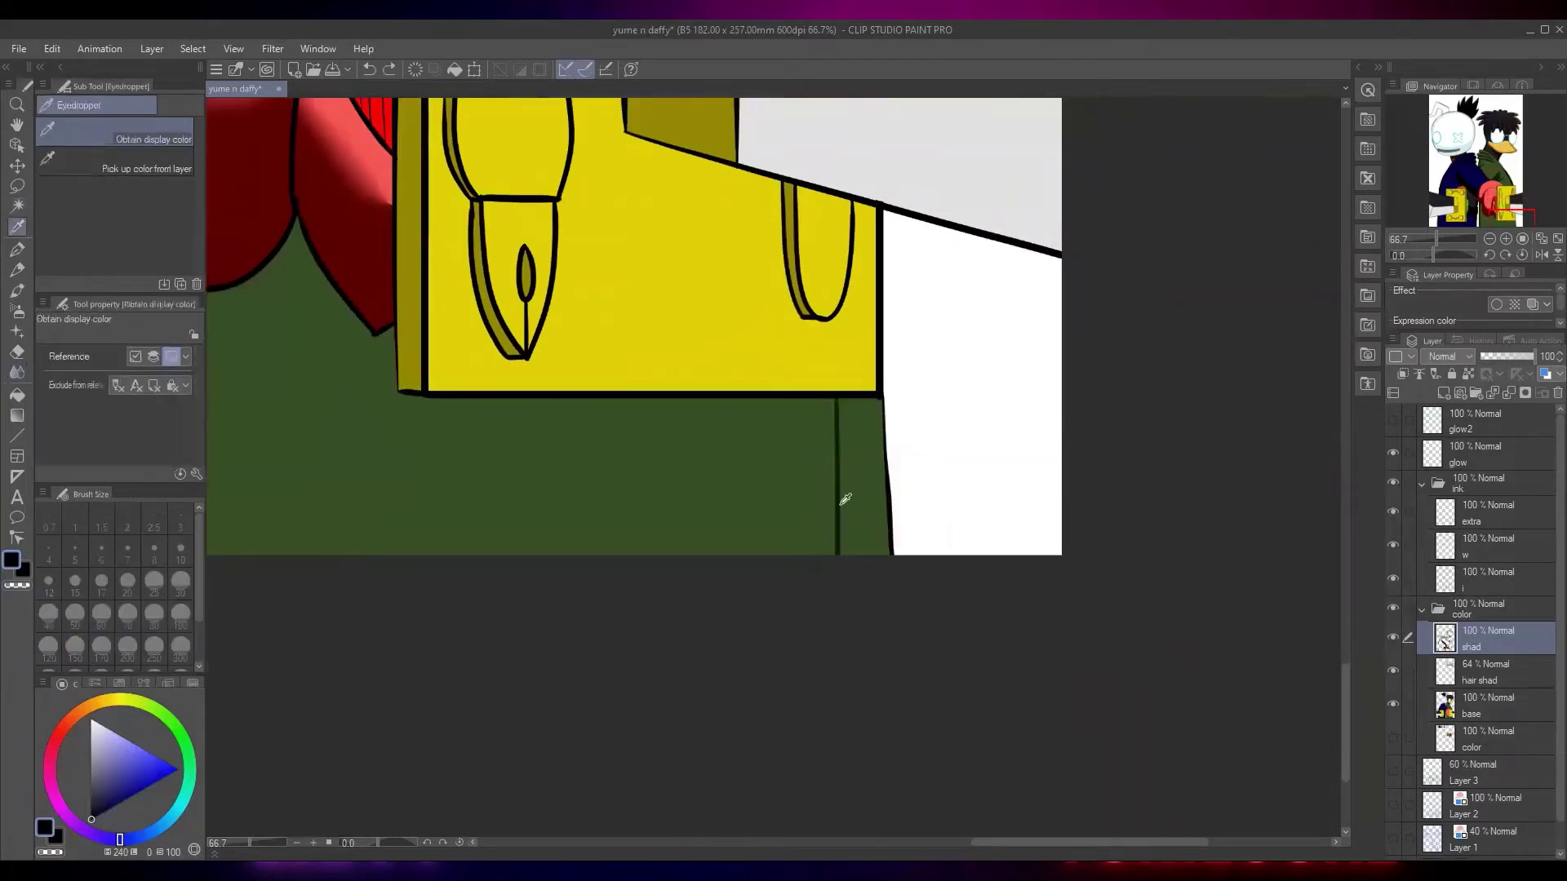
pyautogui.click(859, 446)
pyautogui.press('w')
pyautogui.click(859, 446)
pyautogui.press('j')
pyautogui.hotkey('ctrl', 'd')
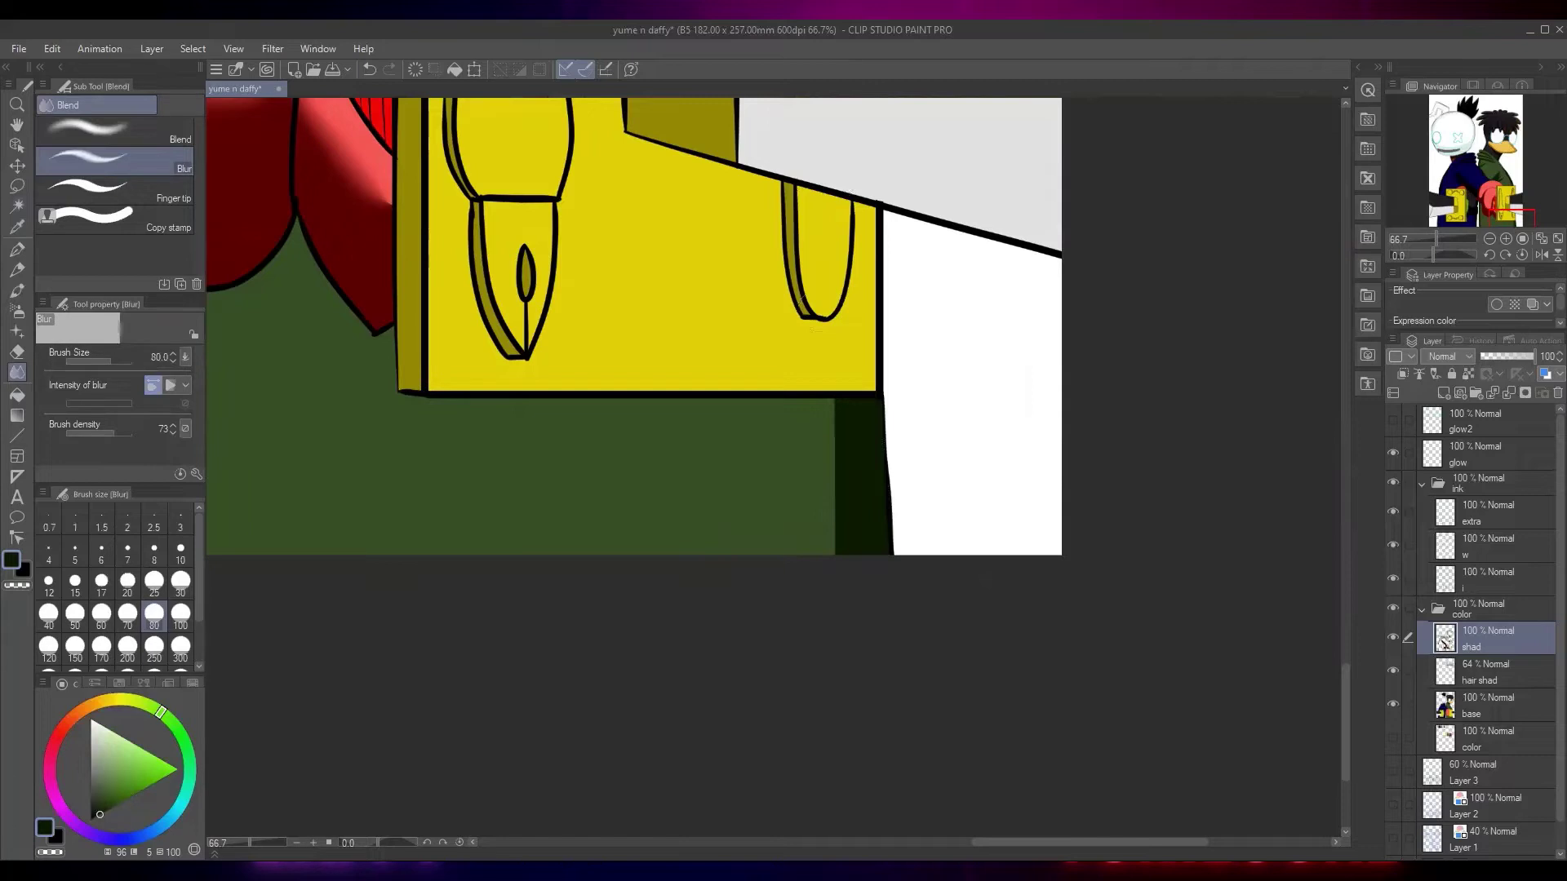
# Blur the dark strip at the green jacket's outer edge below the yellow plate and the lower end of its inner edge shadow
pyautogui.moveTo(840, 557); pyautogui.dragTo(835, 414)
pyautogui.scroll(-1, 833, 544)
pyautogui.moveTo(637, 466); pyautogui.dragTo(1204, 401)
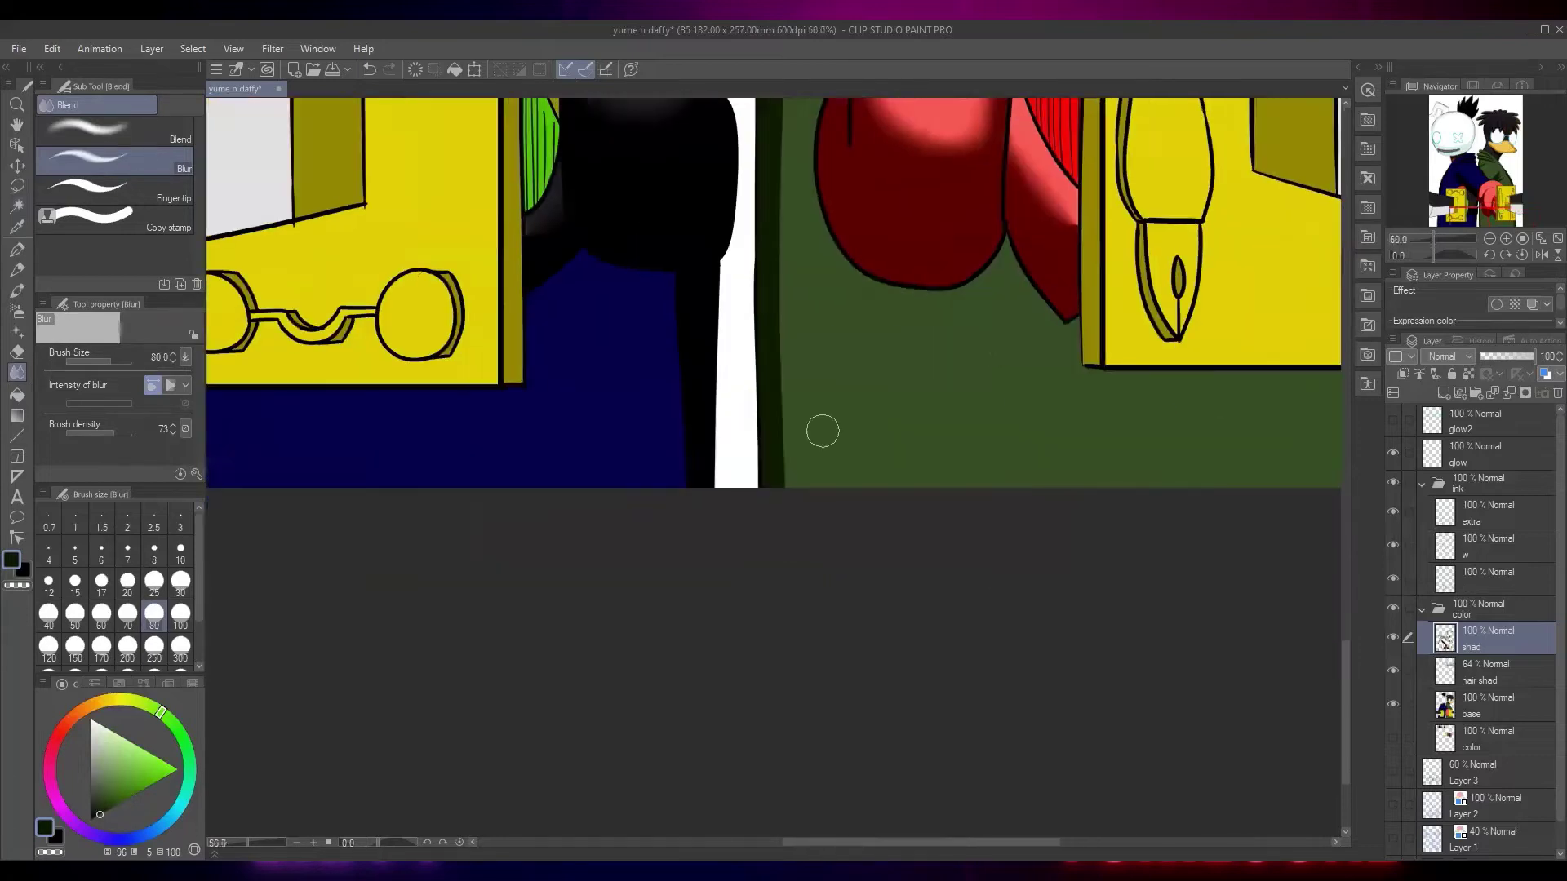
pyautogui.moveTo(784, 394); pyautogui.dragTo(784, 512)
# Soften the green jacket's inner edge shadow upward to the red glove, undoing one blur stroke and redoing it
pyautogui.scroll(2, 778, 414)
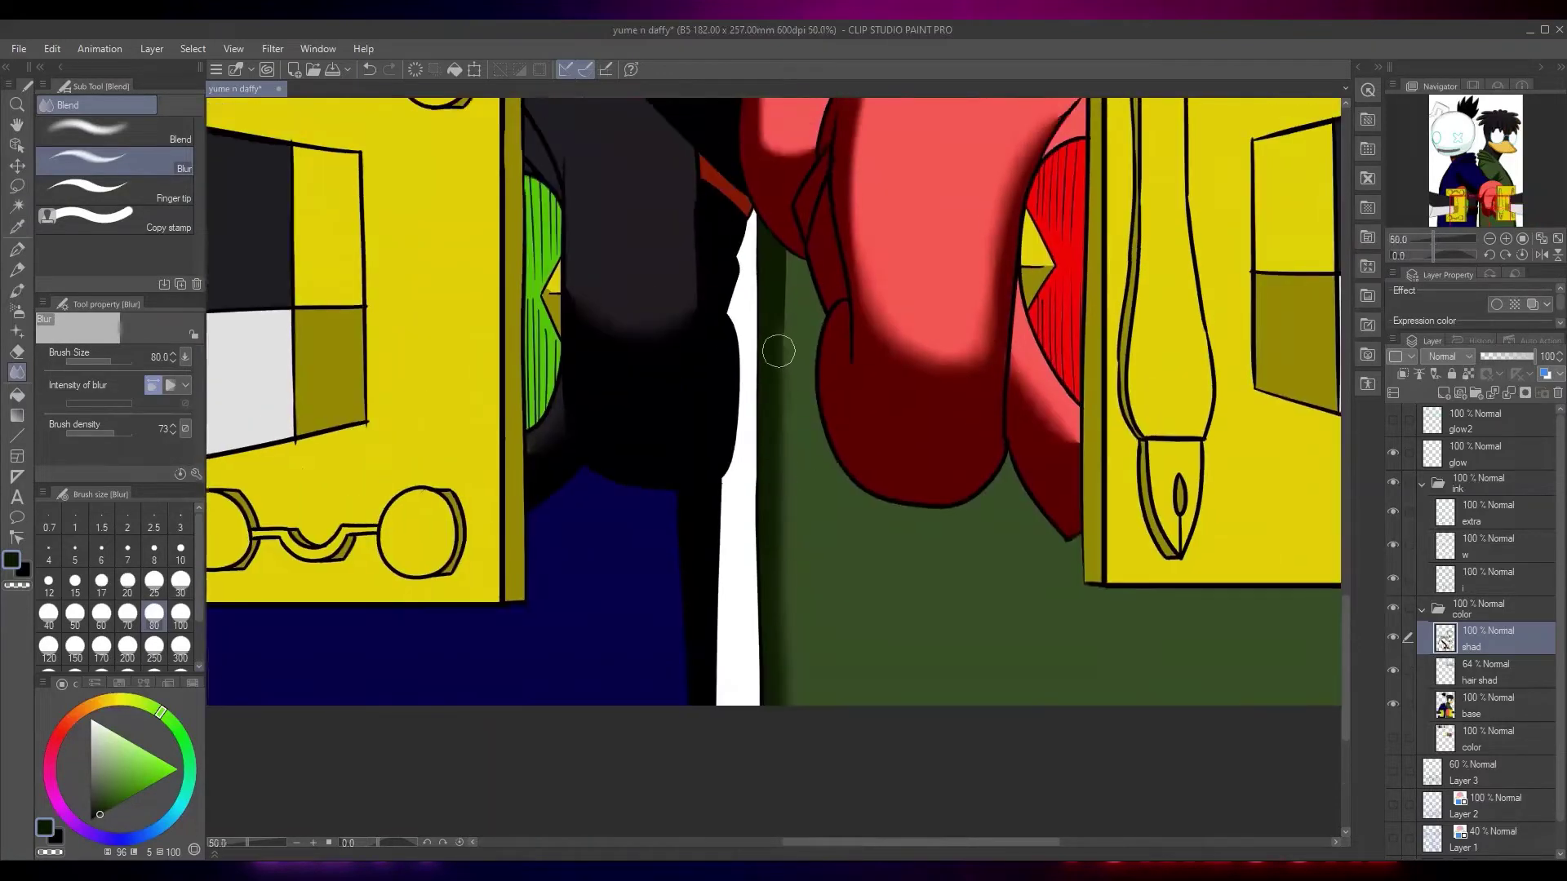
pyautogui.scroll(2, 780, 326)
pyautogui.moveTo(783, 271)
pyautogui.mouseDown()
pyautogui.moveTo(785, 469)
pyautogui.moveTo(793, 450)
pyautogui.mouseUp()
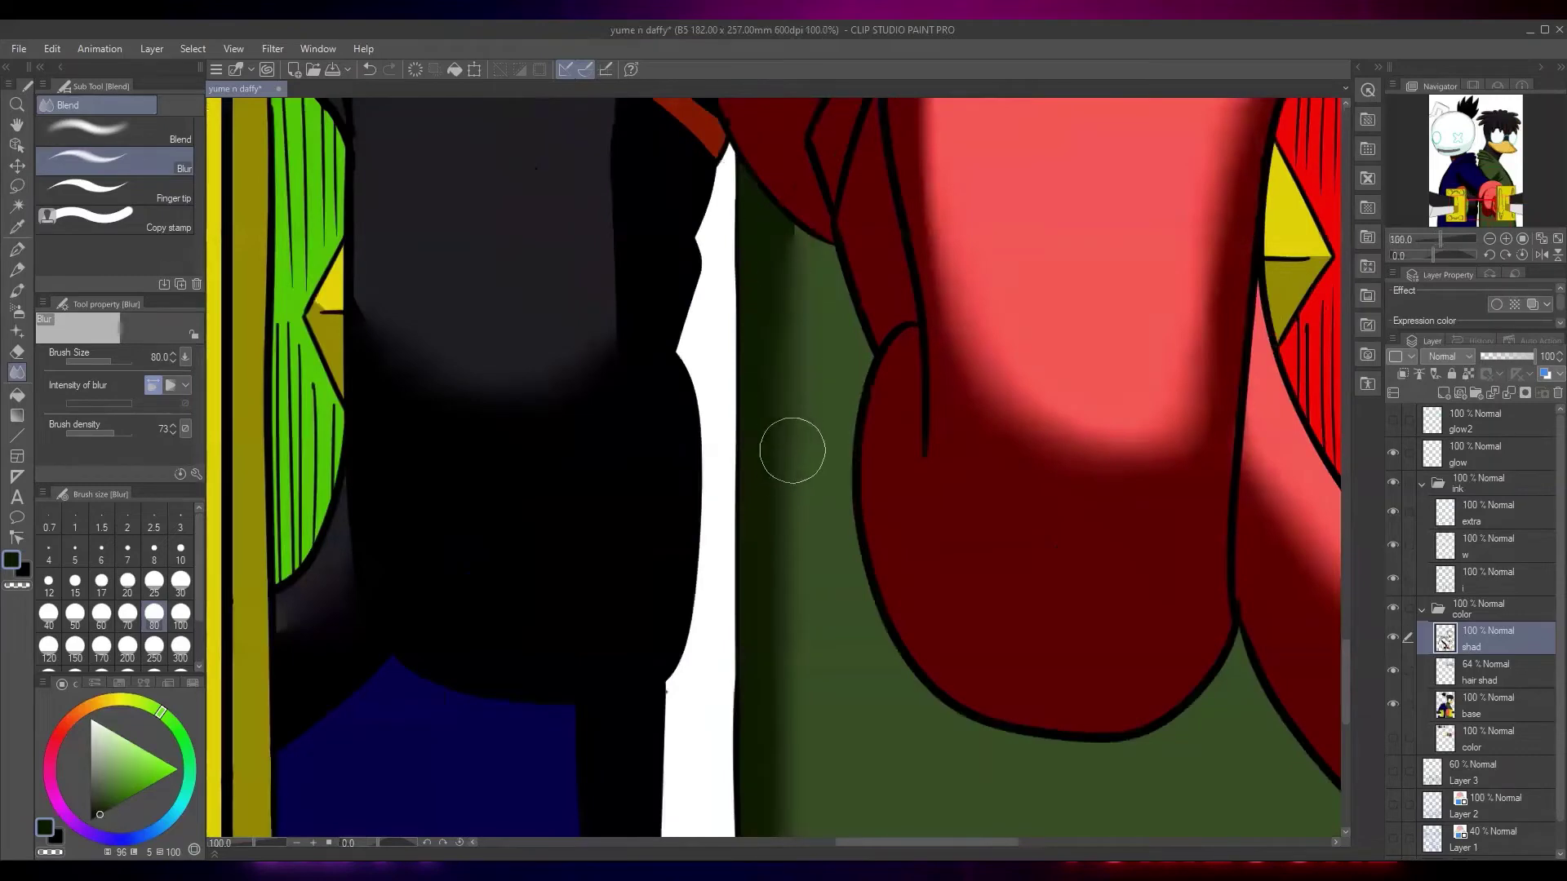
pyautogui.scroll(1, 793, 286)
pyautogui.hotkey('ctrl', 'z')
pyautogui.moveTo(784, 315); pyautogui.dragTo(776, 237)
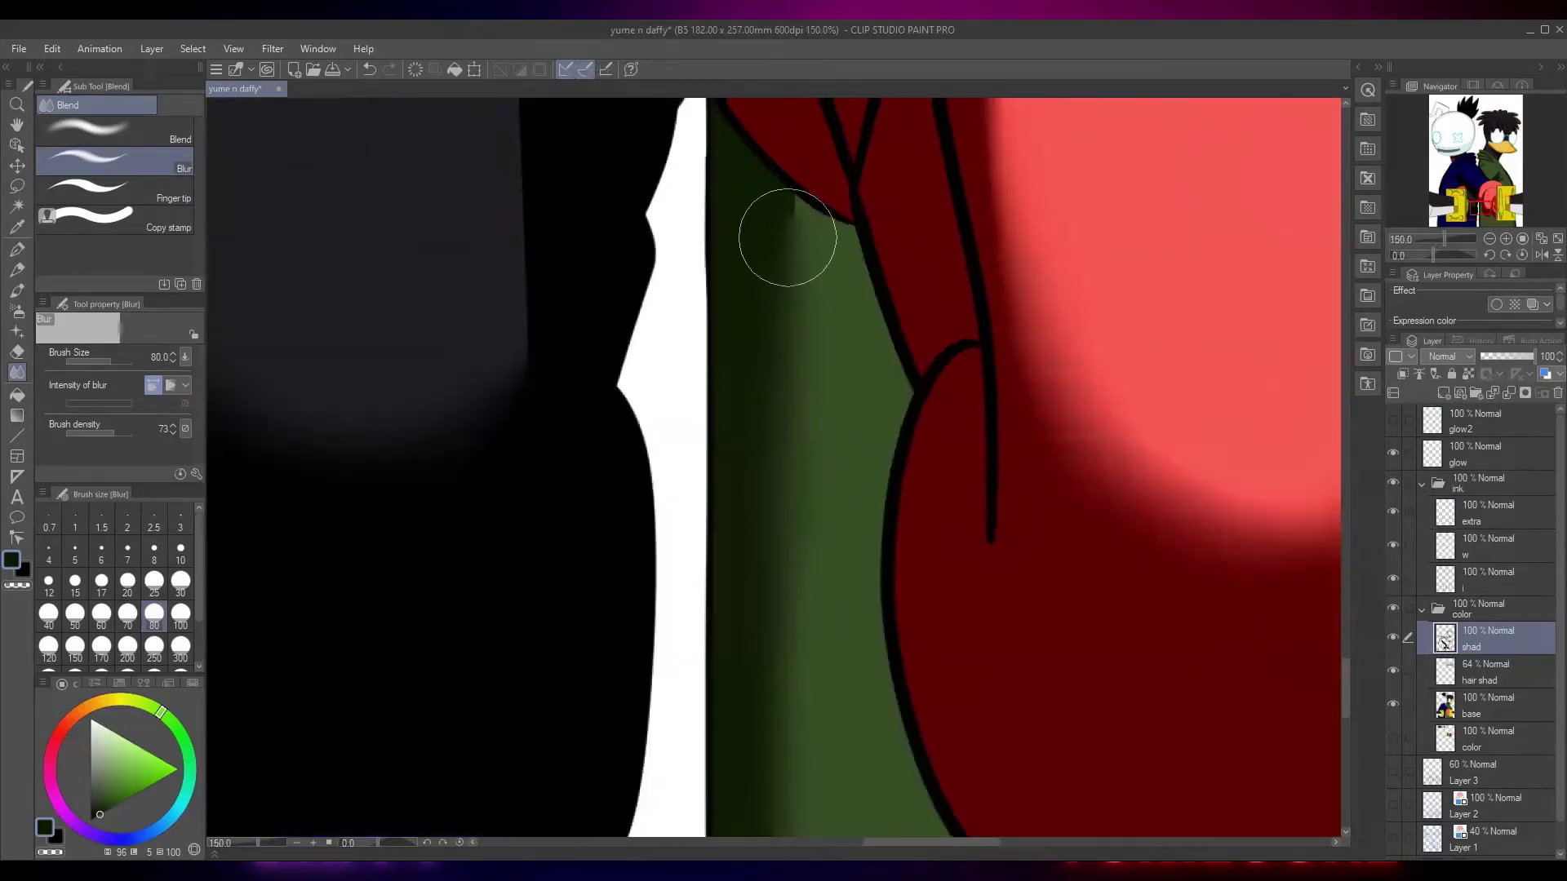
# Blur the edge of the shadow that the beak casts on the duck's neck, on the shad layer
pyautogui.scroll(-7, 834, 474)
pyautogui.moveTo(965, 442); pyautogui.dragTo(917, 497)
pyautogui.scroll(3, 864, 359)
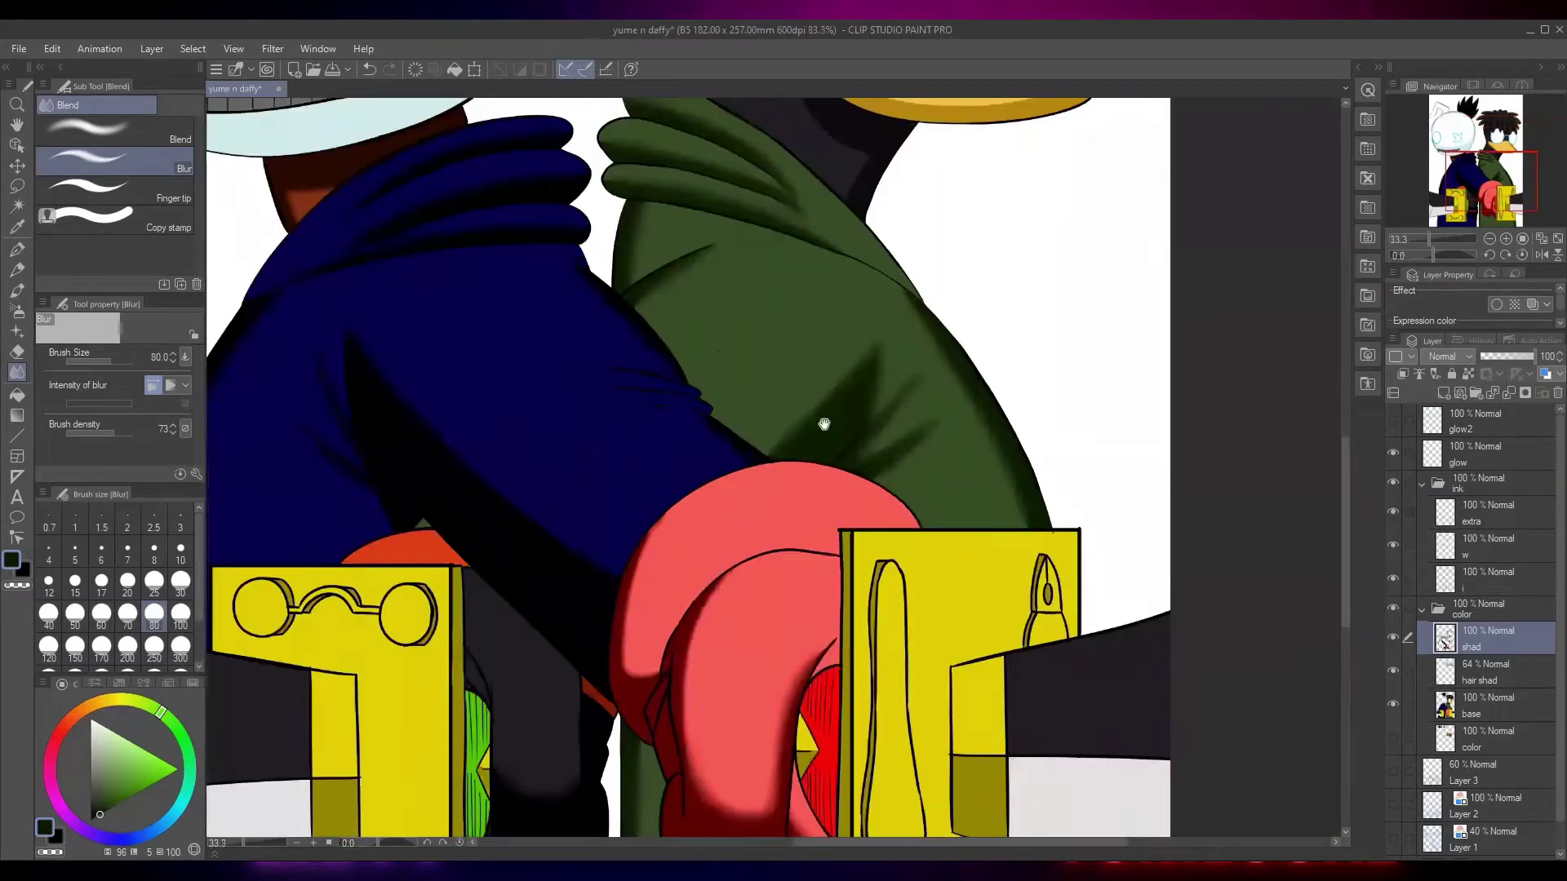
pyautogui.moveTo(805, 436); pyautogui.dragTo(777, 694)
pyautogui.scroll(3, 839, 396)
pyautogui.scroll(1, 829, 400)
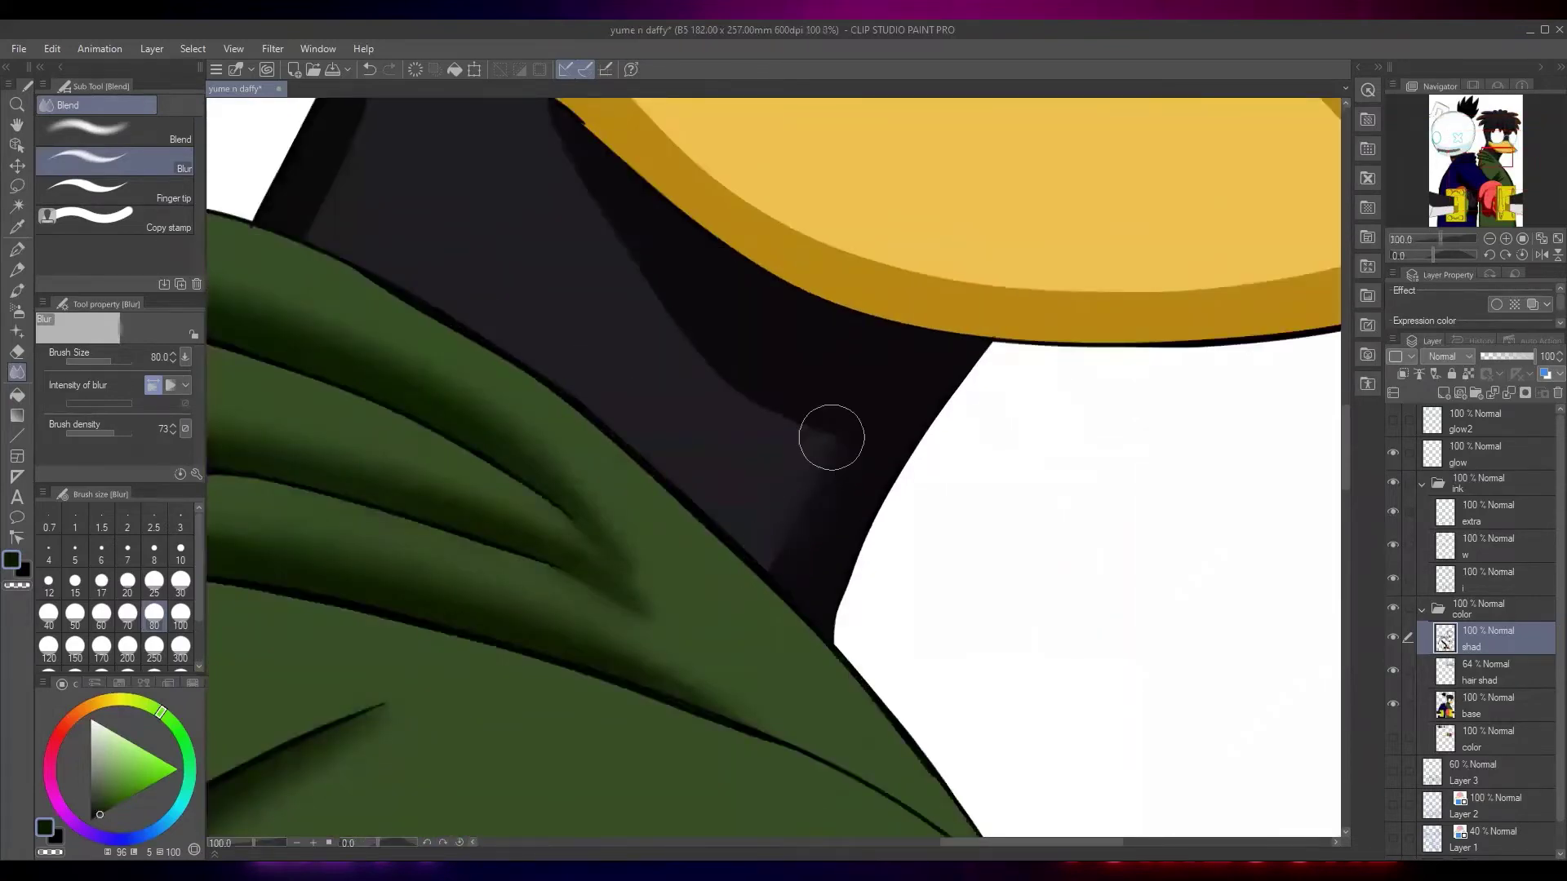
pyautogui.moveTo(614, 247); pyautogui.dragTo(731, 493)
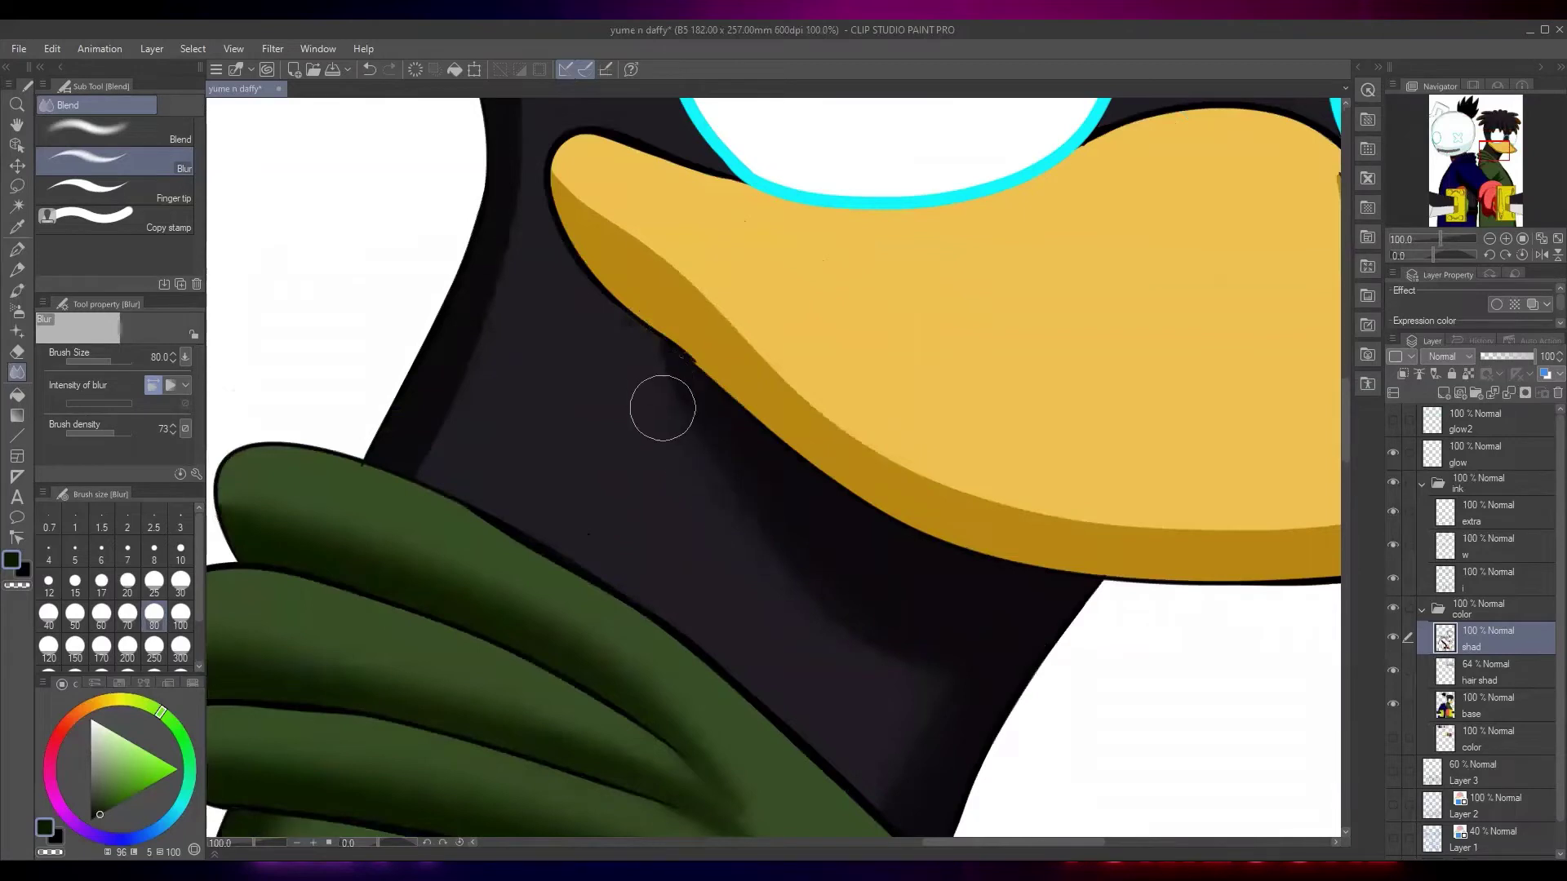
pyautogui.press('m')
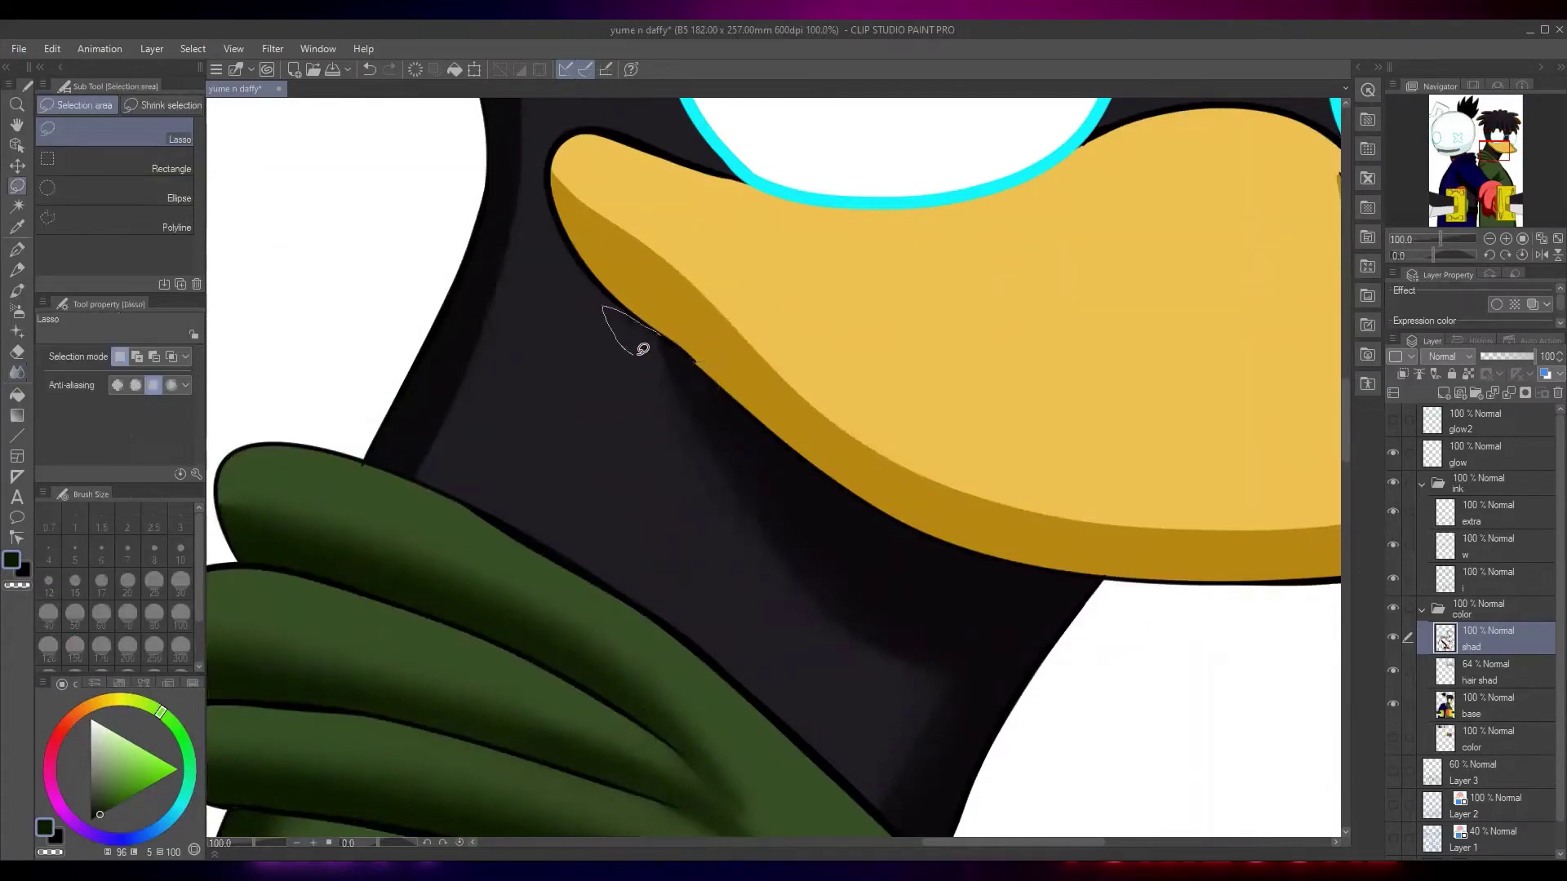
pyautogui.moveTo(643, 349); pyautogui.dragTo(657, 335)
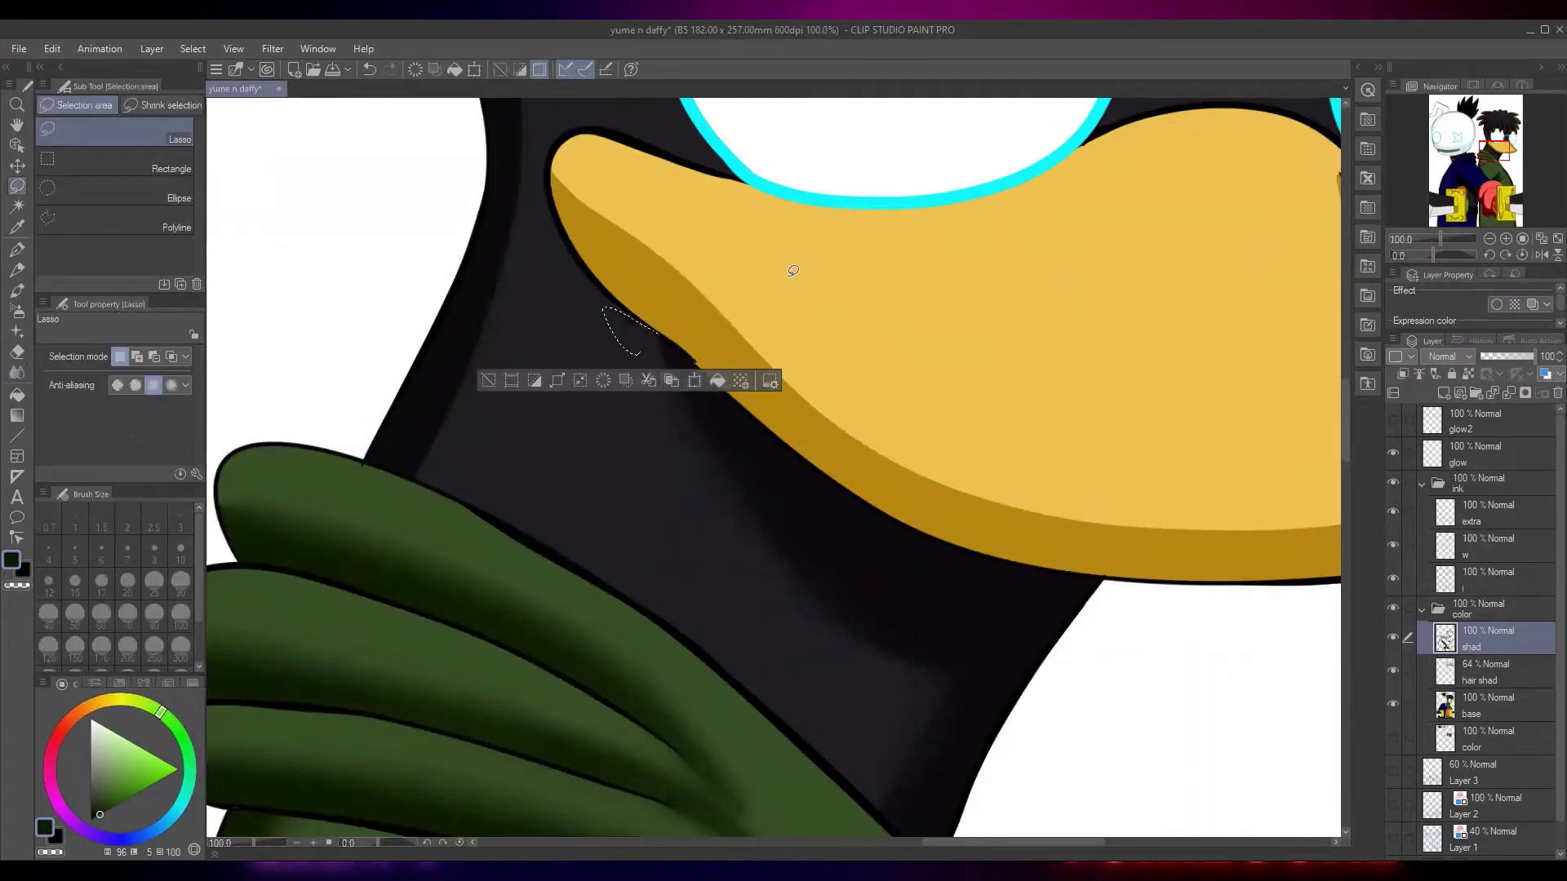
pyautogui.click(1483, 682)
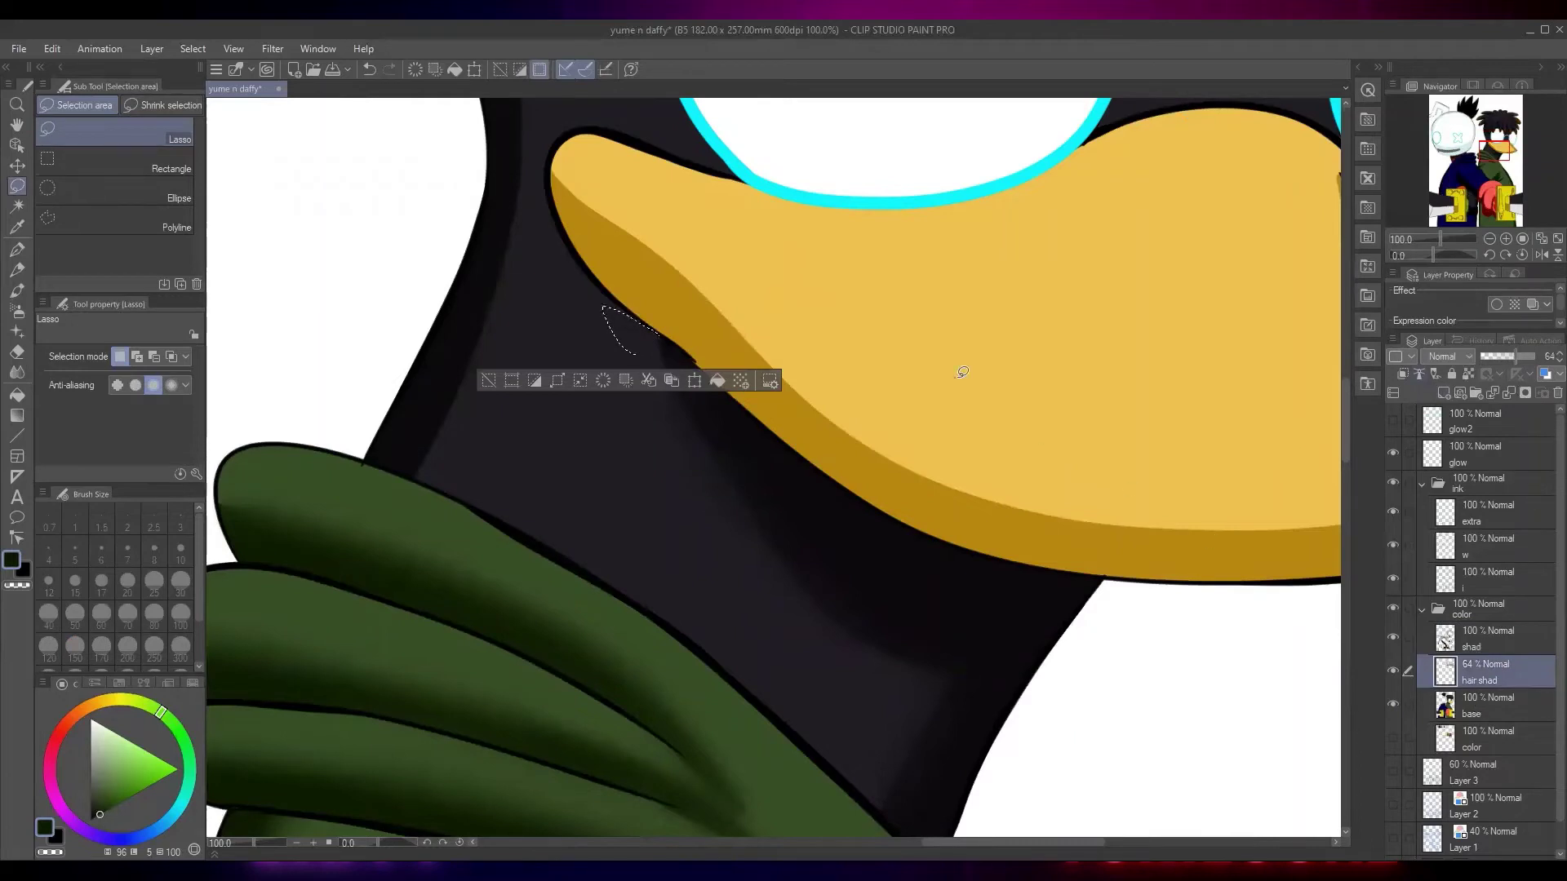
pyautogui.click(956, 377)
pyautogui.moveTo(966, 357); pyautogui.dragTo(919, 275)
pyautogui.click(980, 230)
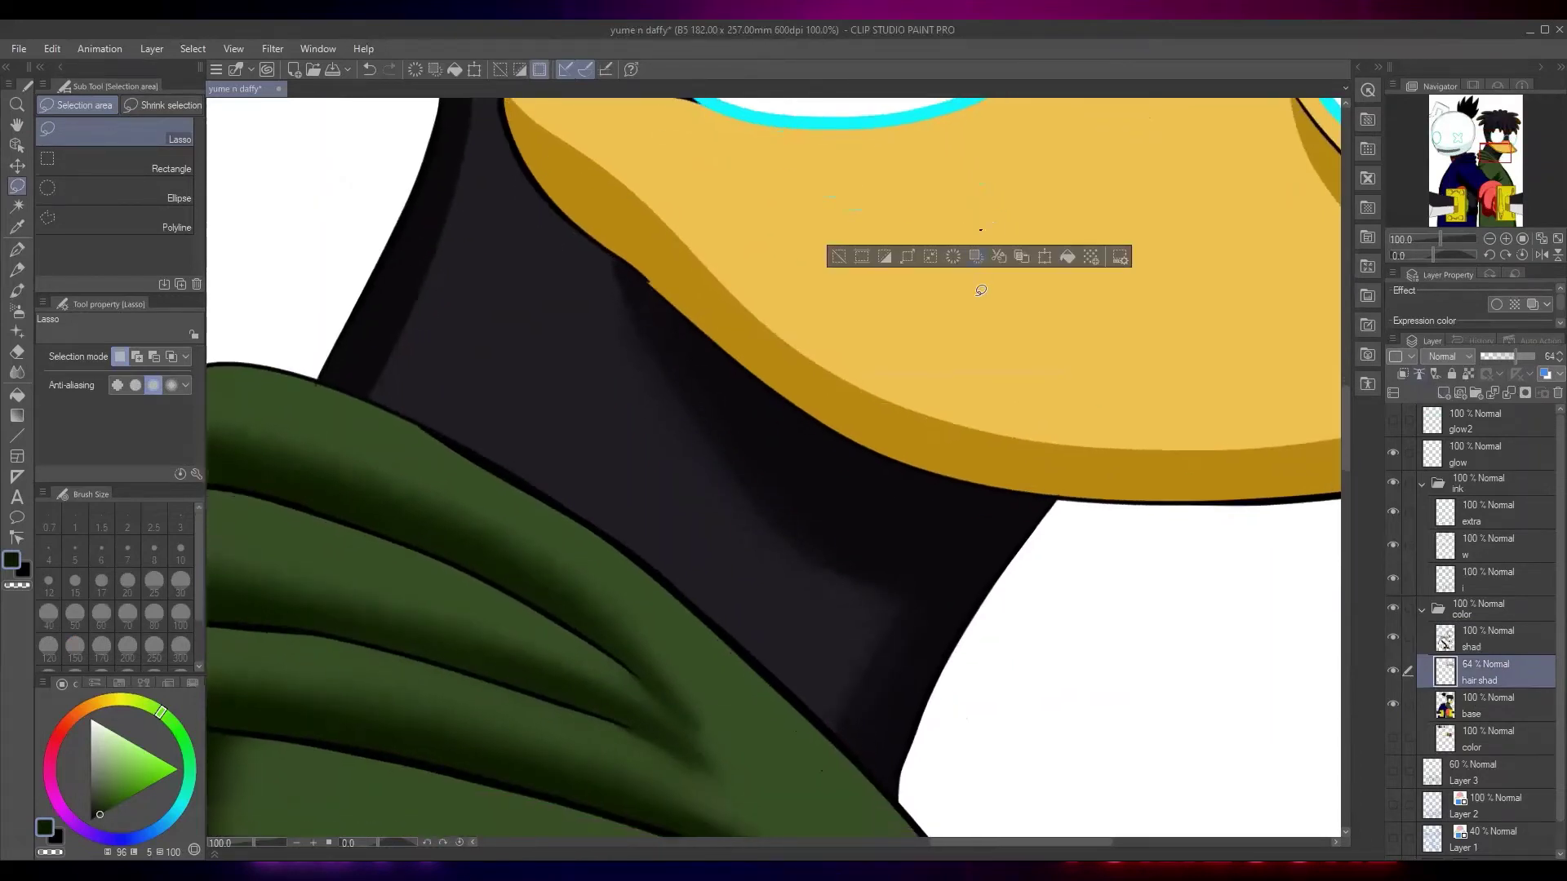
pyautogui.click(1476, 646)
pyautogui.scroll(-2, 895, 416)
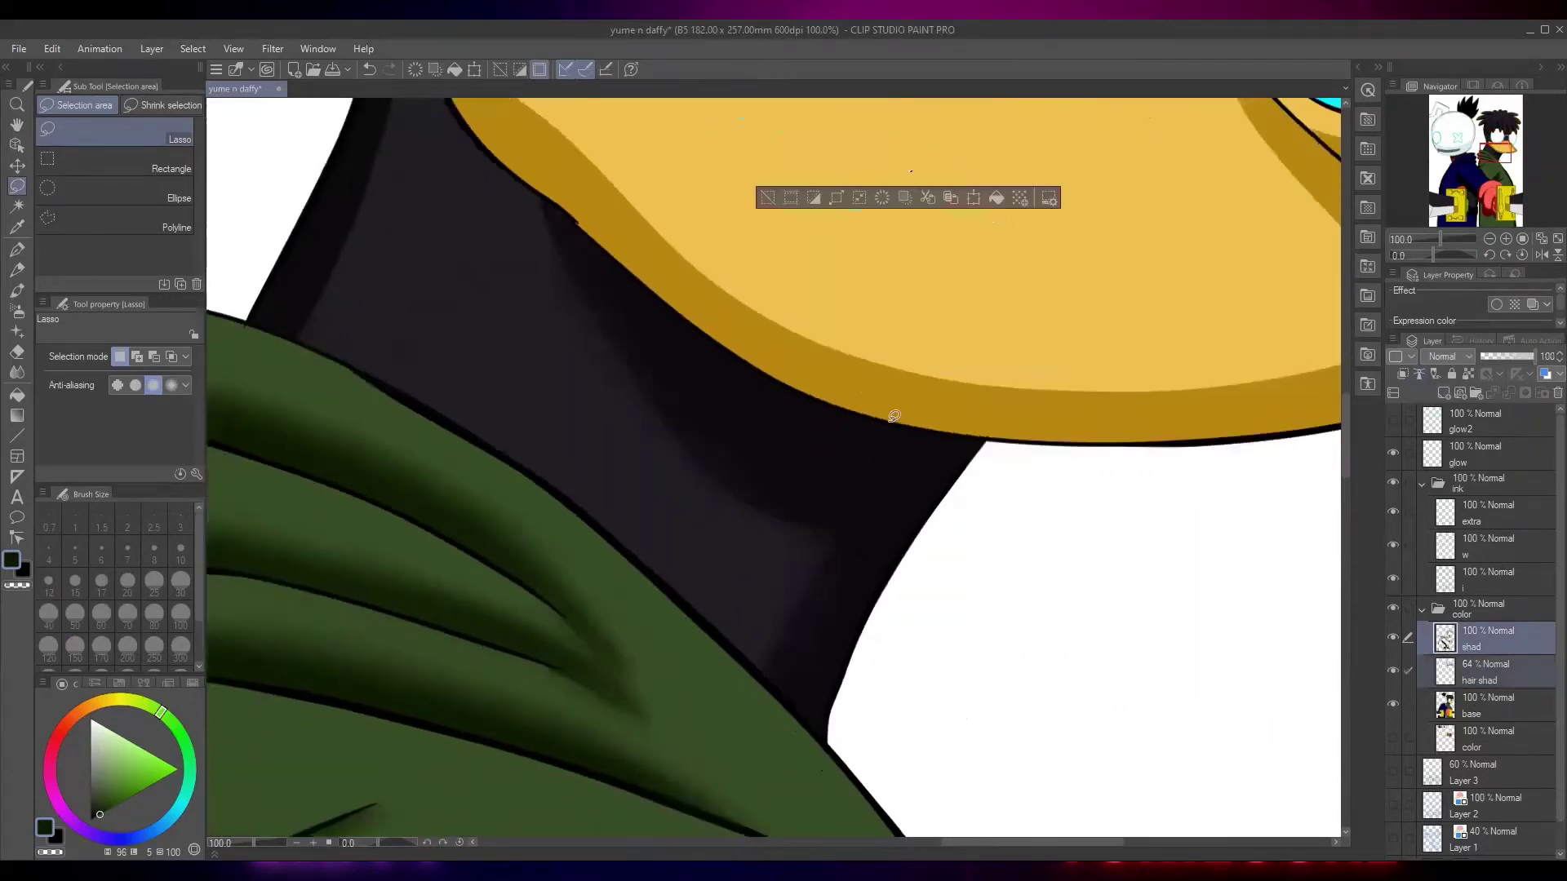
pyautogui.press('b')
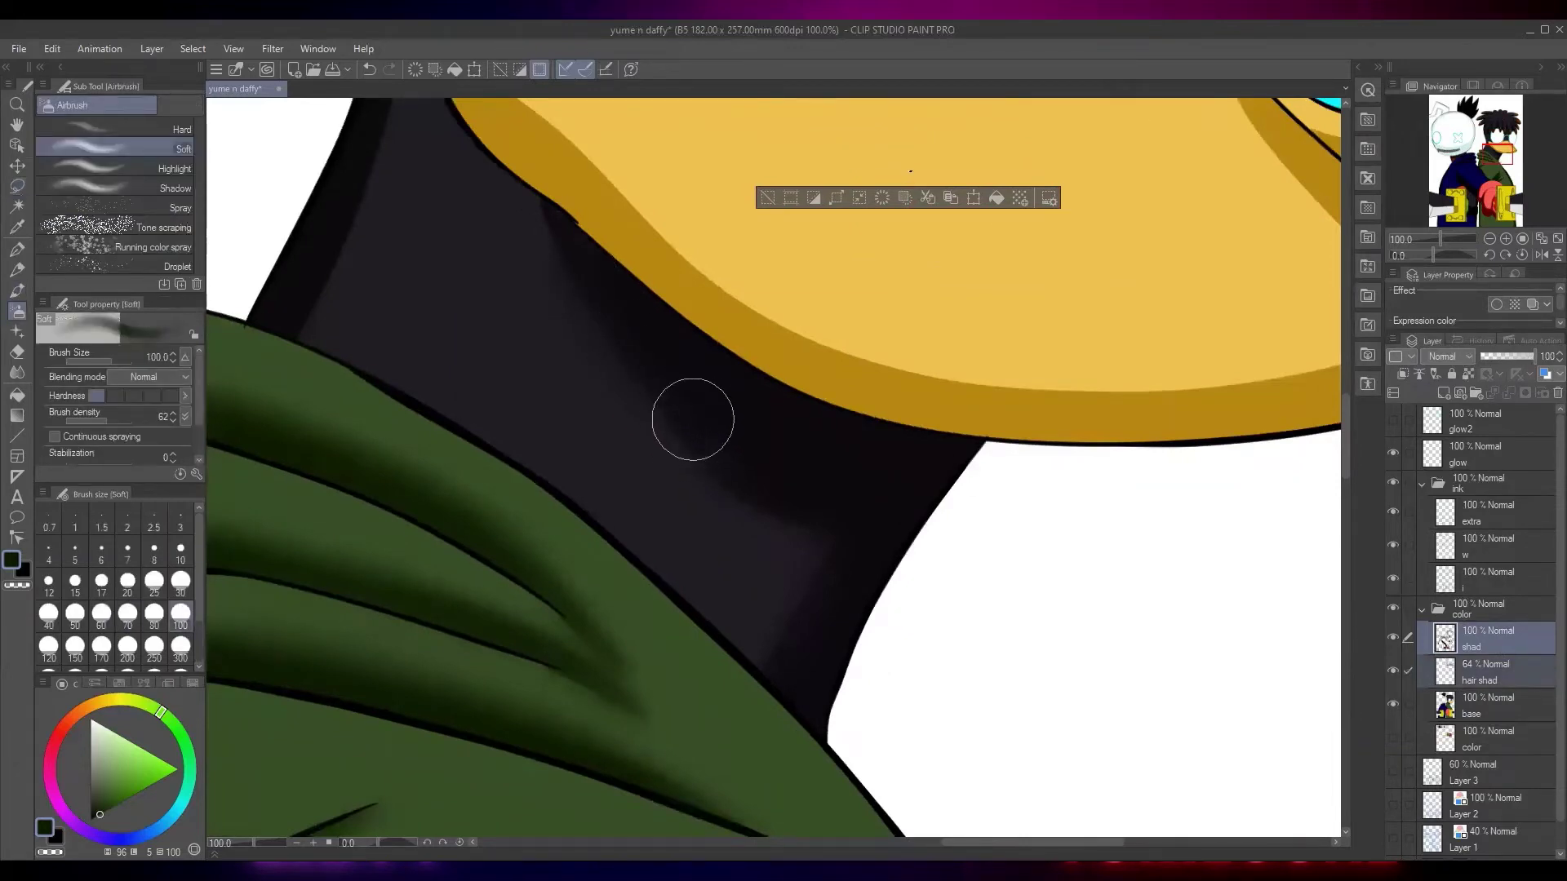
pyautogui.press('j')
# On the hair shad layer, blur the neck shadow beneath the beak and try to soften the shadow along the neck's back edge
pyautogui.scroll(-2, 1091, 413)
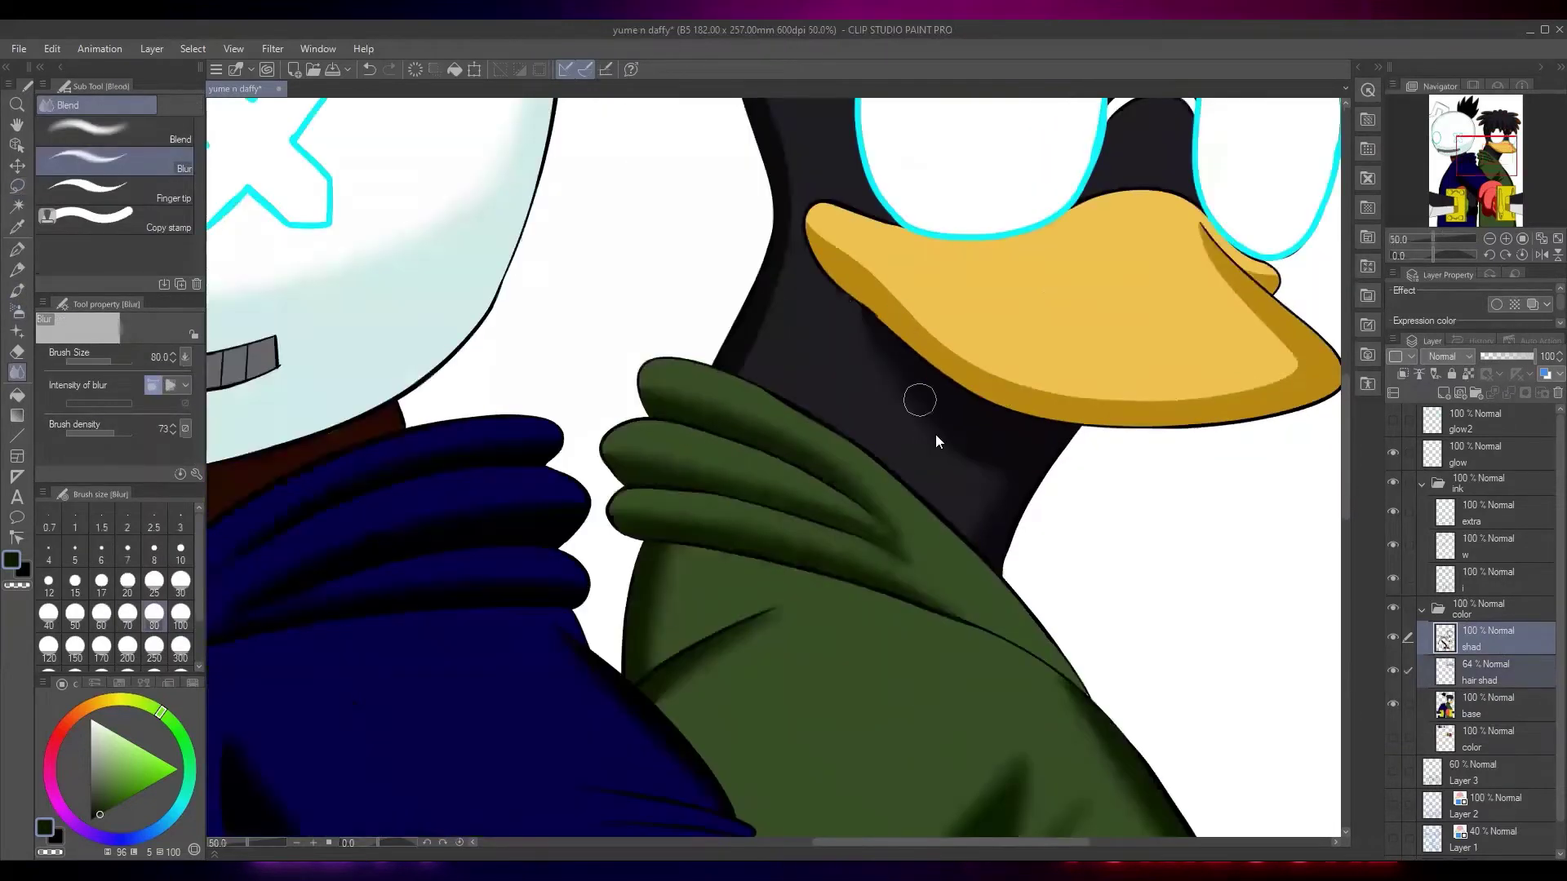
pyautogui.scroll(2, 937, 441)
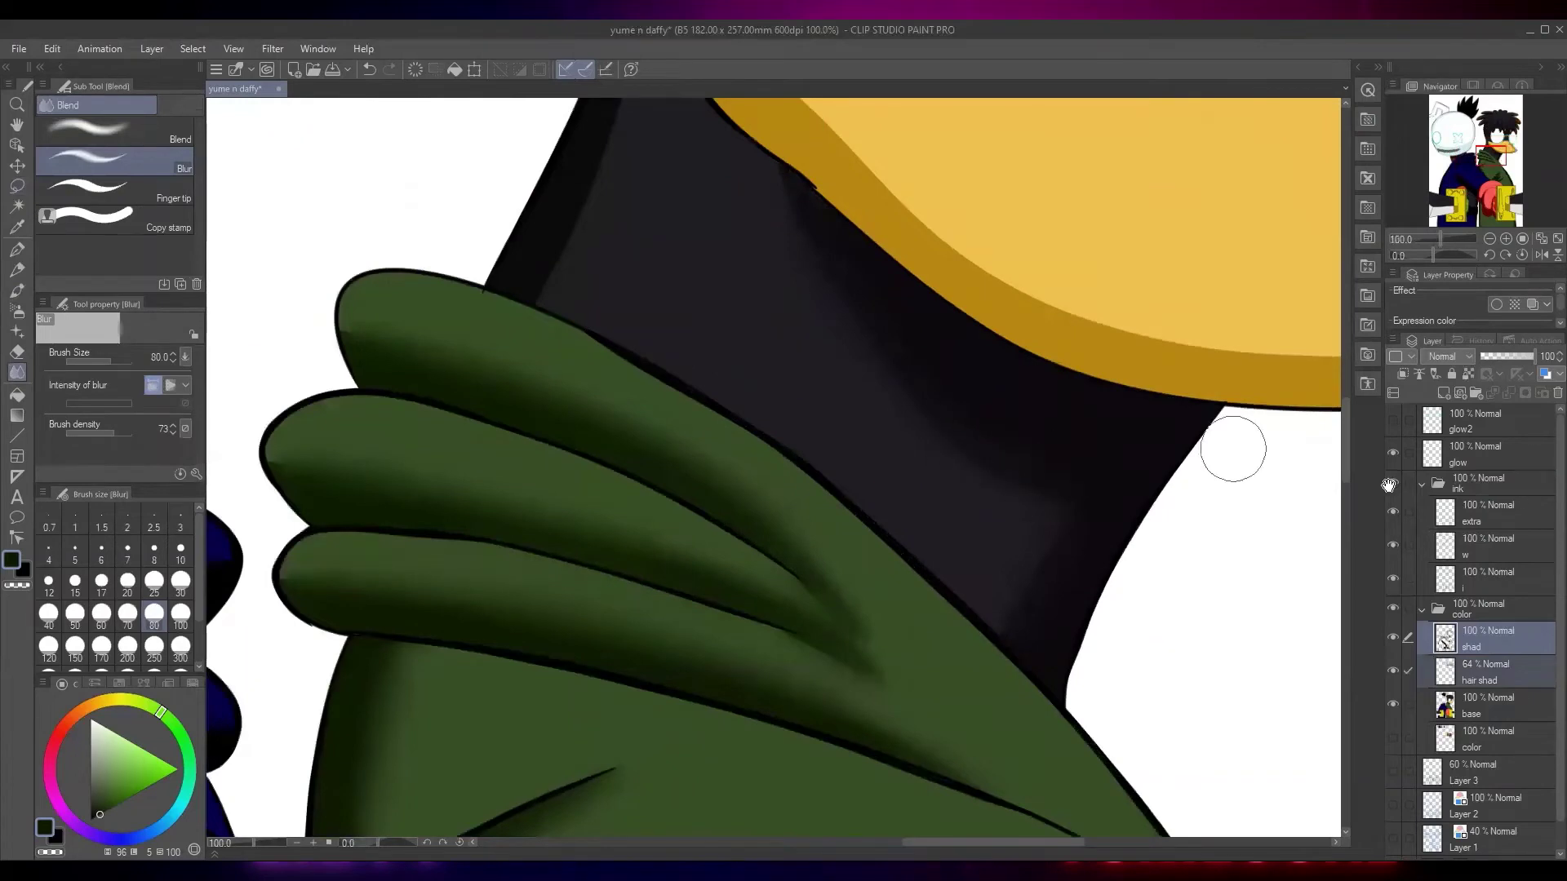
pyautogui.moveTo(1093, 625); pyautogui.dragTo(944, 606)
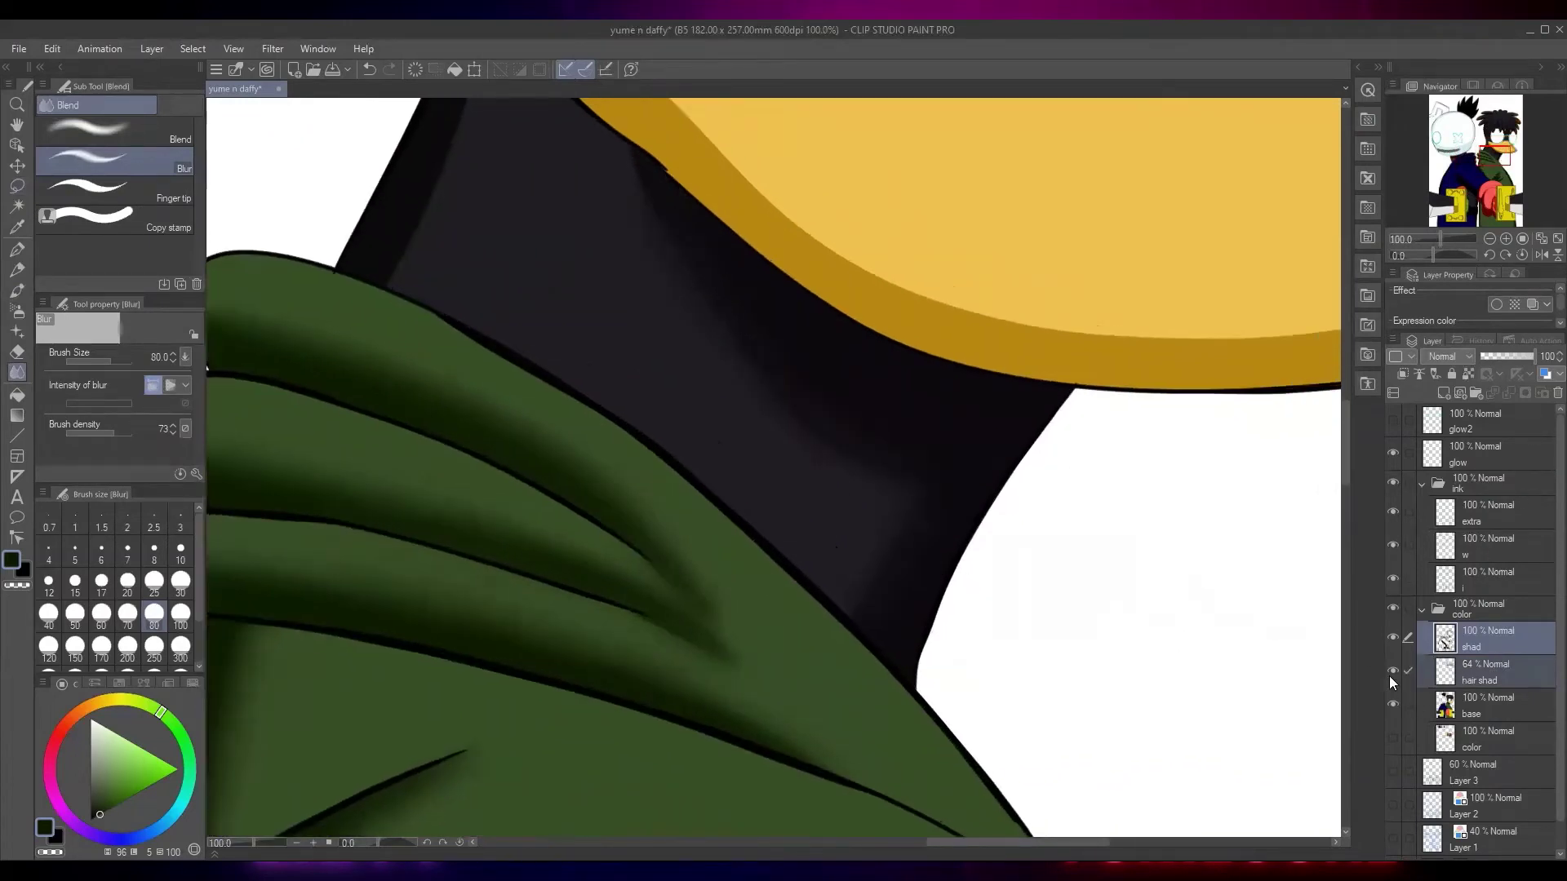
pyautogui.click(1493, 685)
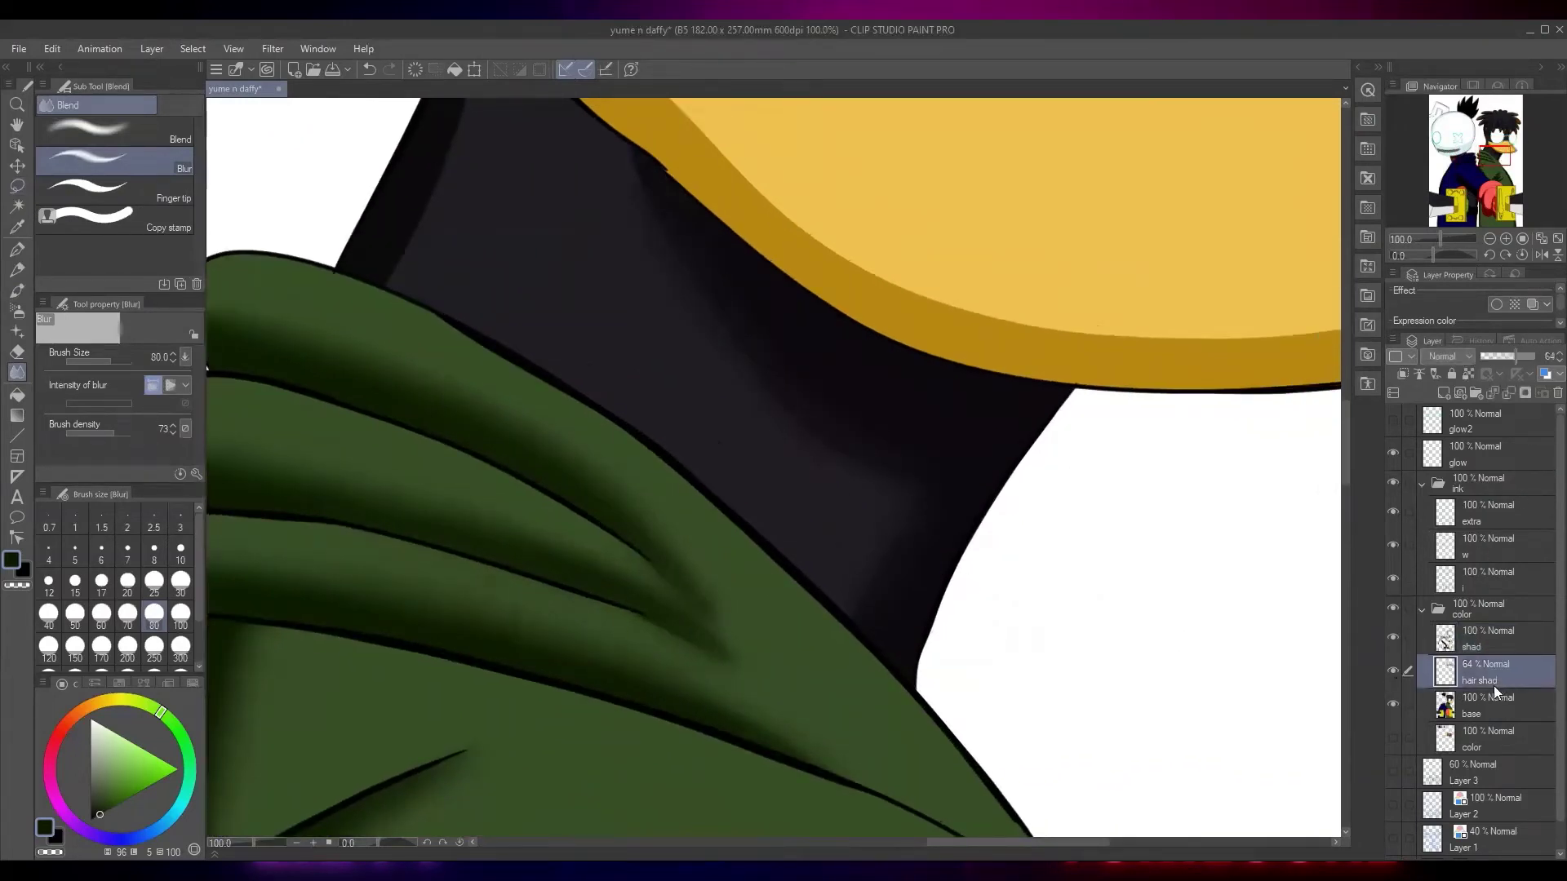
pyautogui.moveTo(890, 588)
pyautogui.mouseDown()
pyautogui.moveTo(899, 545)
pyautogui.moveTo(885, 554)
pyautogui.moveTo(859, 444)
pyautogui.moveTo(630, 198)
pyautogui.moveTo(765, 513)
pyautogui.mouseUp()
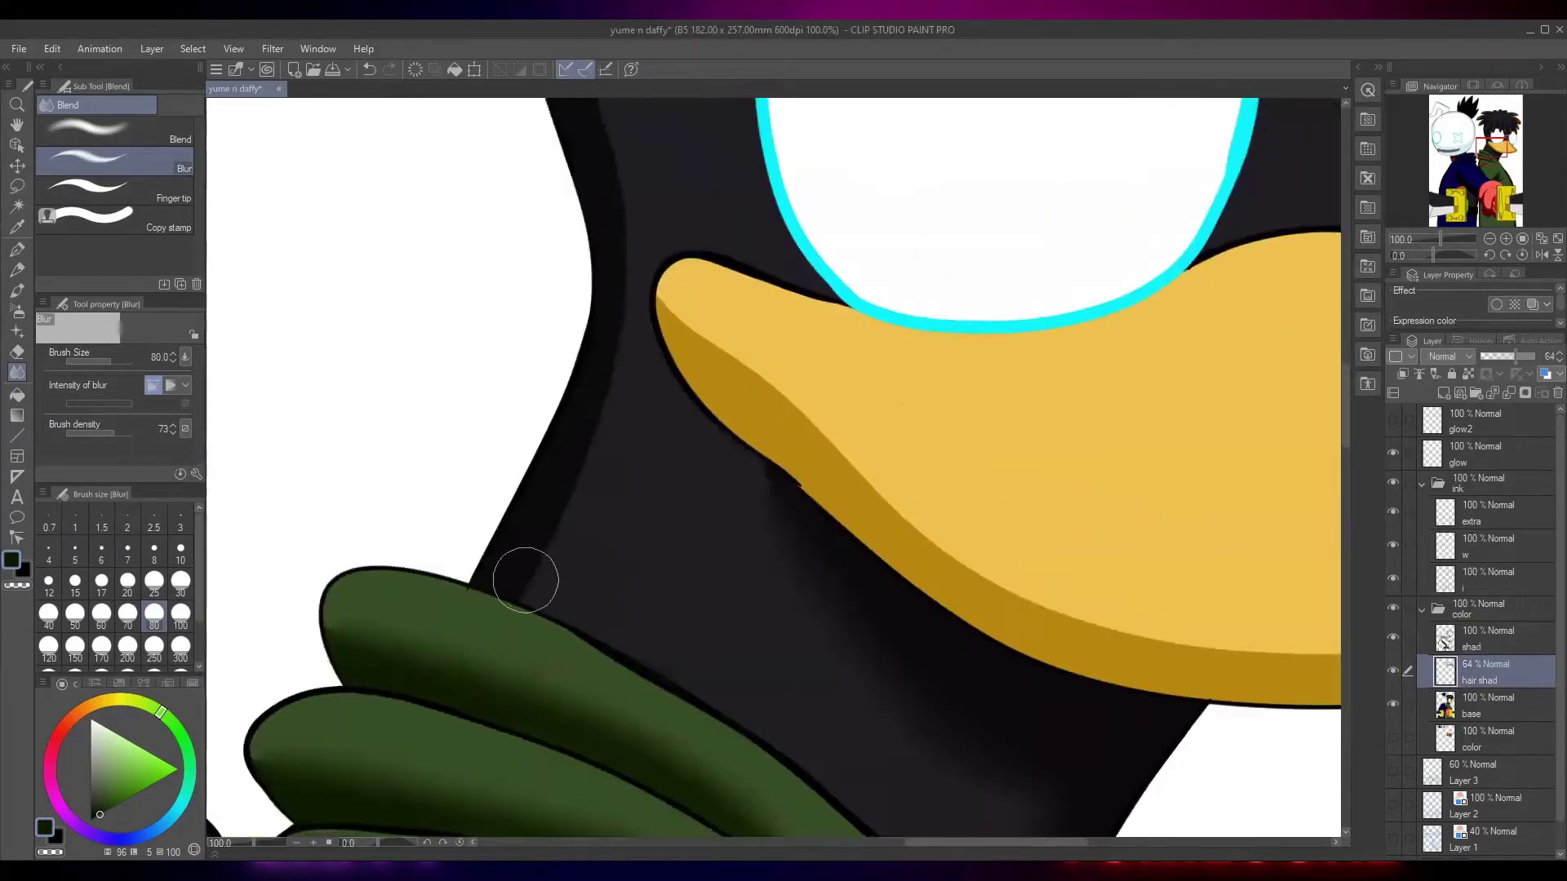
pyautogui.moveTo(525, 580)
pyautogui.mouseDown()
pyautogui.moveTo(608, 353)
pyautogui.moveTo(585, 462)
pyautogui.moveTo(592, 237)
pyautogui.mouseUp()
# Blur the shadow edge on the rearmost hanging lock of the duck's fringe, including its orange tip
pyautogui.moveTo(605, 339); pyautogui.dragTo(622, 563)
pyautogui.moveTo(567, 334)
pyautogui.mouseDown()
pyautogui.moveTo(527, 212)
pyautogui.moveTo(586, 454)
pyautogui.moveTo(615, 328)
pyautogui.moveTo(593, 622)
pyautogui.mouseUp()
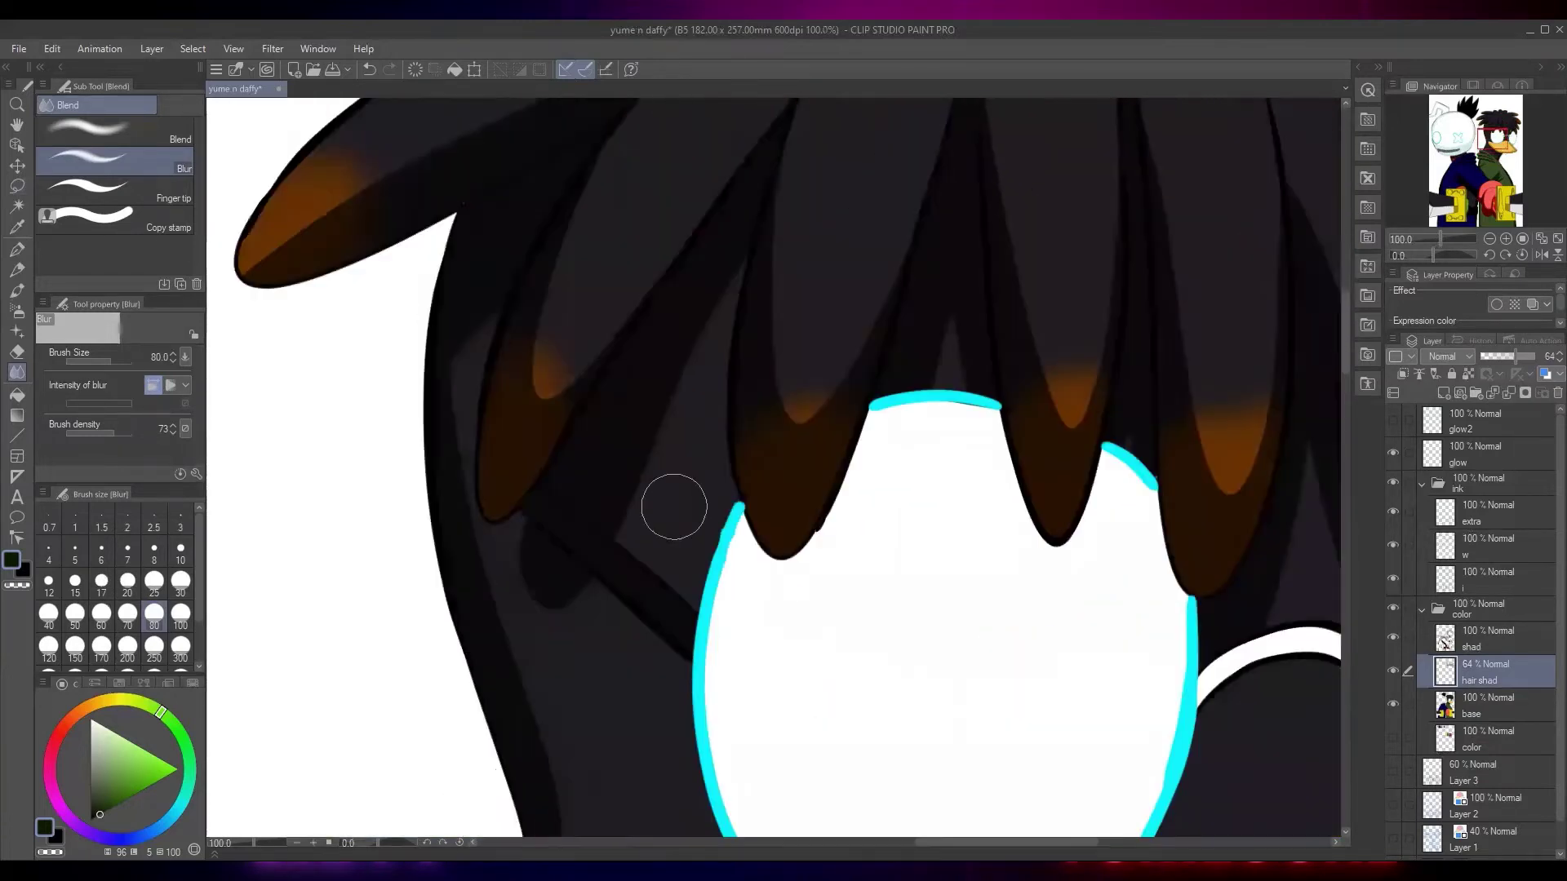
pyautogui.moveTo(491, 283); pyautogui.dragTo(502, 295)
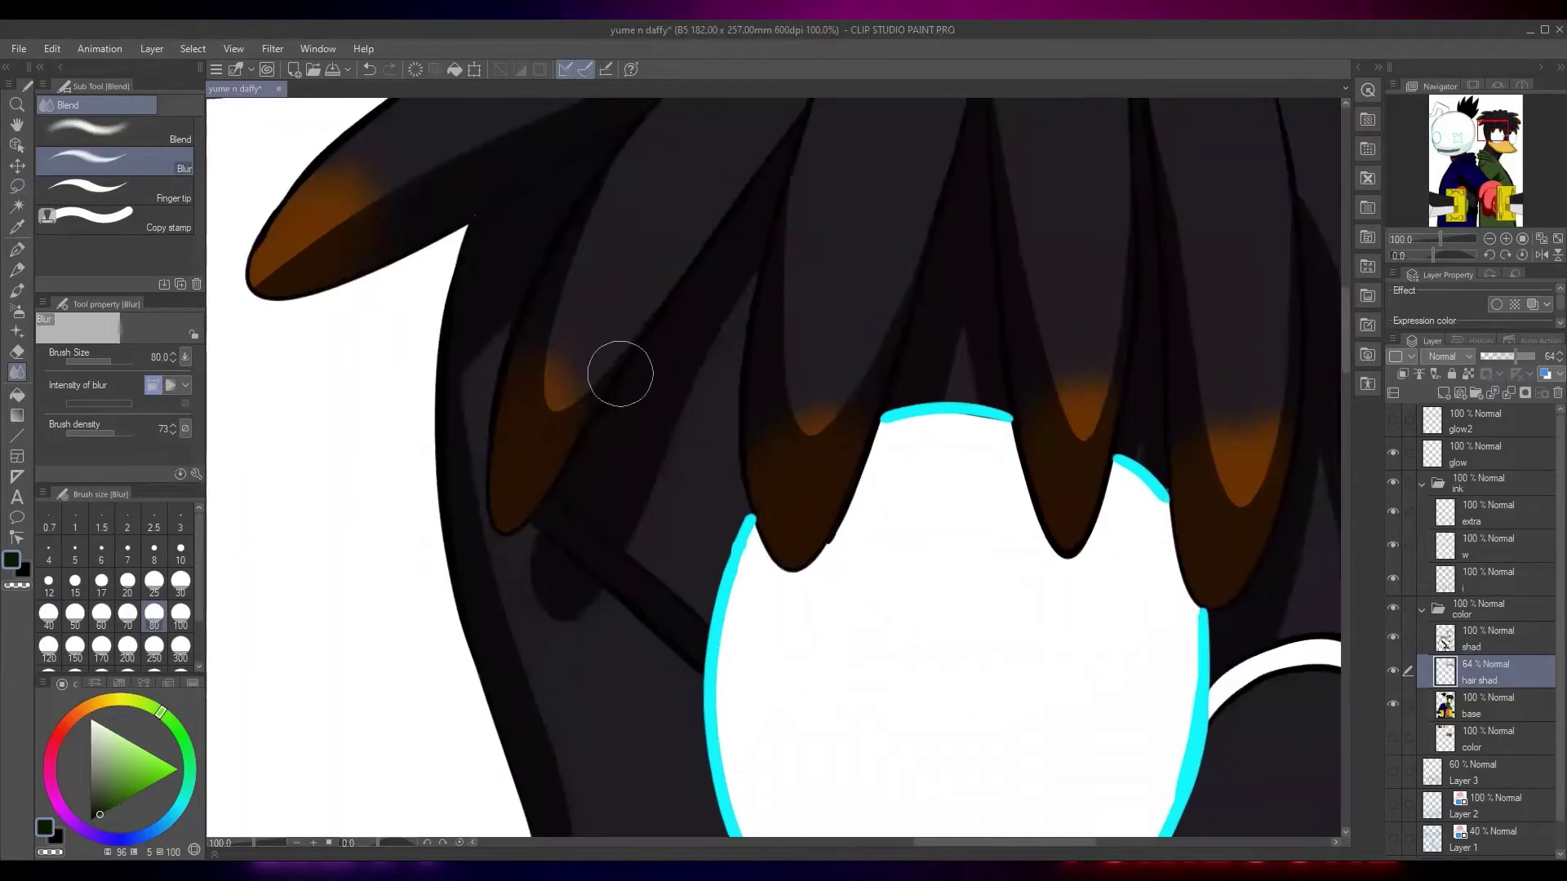
pyautogui.moveTo(565, 389)
pyautogui.mouseDown()
pyautogui.moveTo(550, 360)
pyautogui.moveTo(583, 263)
pyautogui.mouseUp()
pyautogui.moveTo(582, 263)
pyautogui.mouseDown()
pyautogui.moveTo(564, 377)
pyautogui.moveTo(644, 210)
pyautogui.moveTo(825, 346)
pyautogui.mouseUp()
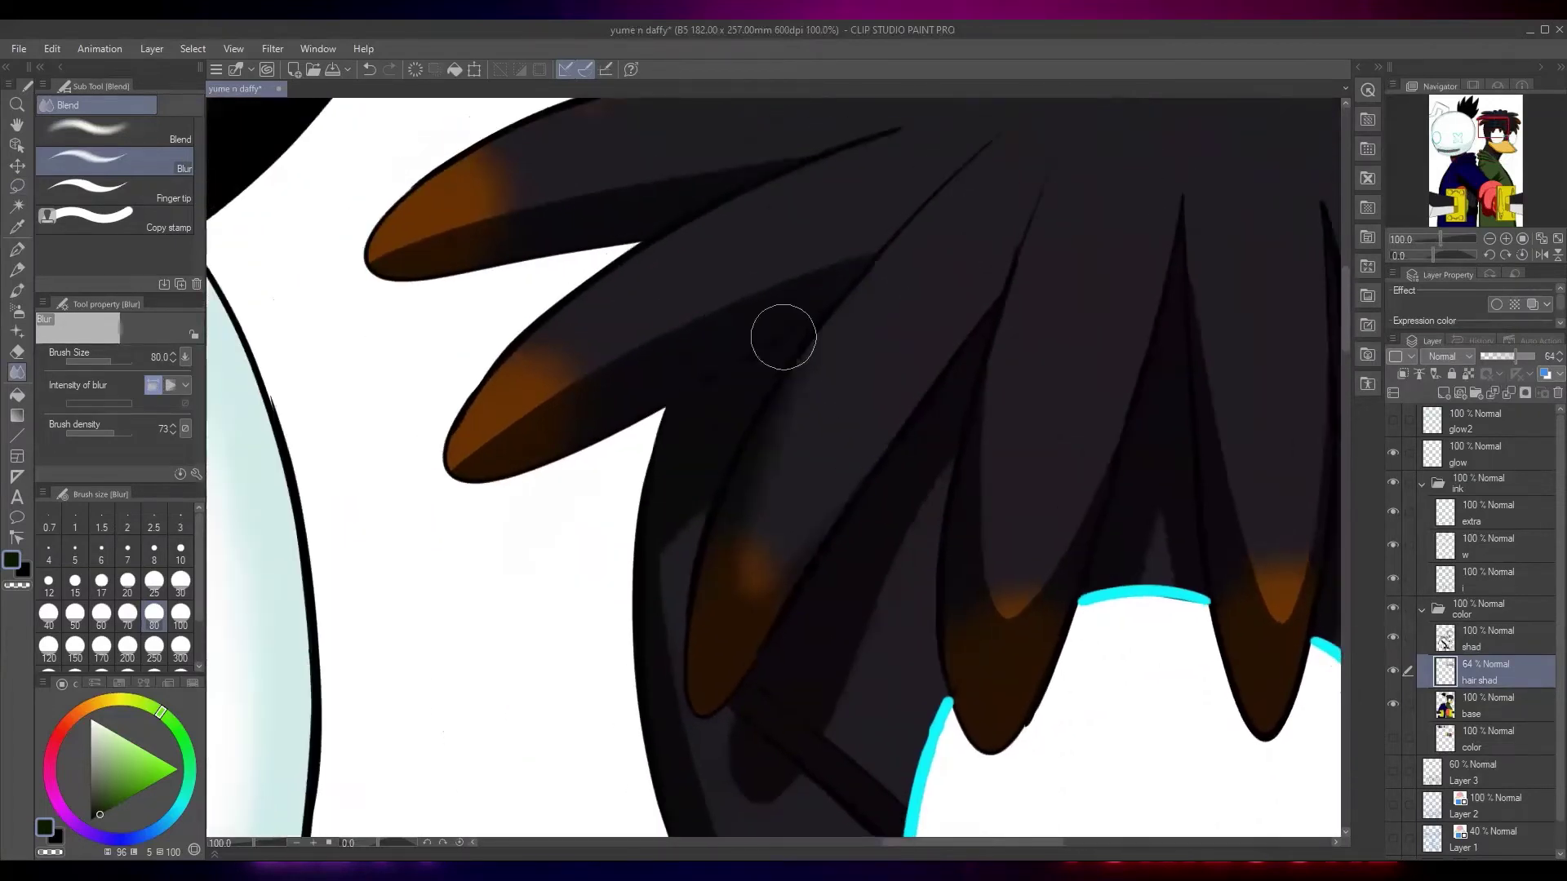
# Soften the shadows on the orange-tipped locks that stick out from the back of the duck's head
pyautogui.moveTo(881, 246)
pyautogui.mouseDown()
pyautogui.moveTo(611, 355)
pyautogui.moveTo(486, 450)
pyautogui.mouseUp()
pyautogui.moveTo(584, 384); pyautogui.dragTo(613, 547)
pyautogui.moveTo(855, 309); pyautogui.dragTo(418, 417)
pyautogui.moveTo(781, 385); pyautogui.dragTo(598, 514)
pyautogui.moveTo(816, 326)
pyautogui.mouseDown()
pyautogui.moveTo(636, 308)
pyautogui.moveTo(403, 316)
pyautogui.mouseUp()
pyautogui.moveTo(1114, 506)
pyautogui.mouseDown()
pyautogui.moveTo(767, 482)
pyautogui.moveTo(524, 434)
pyautogui.mouseUp()
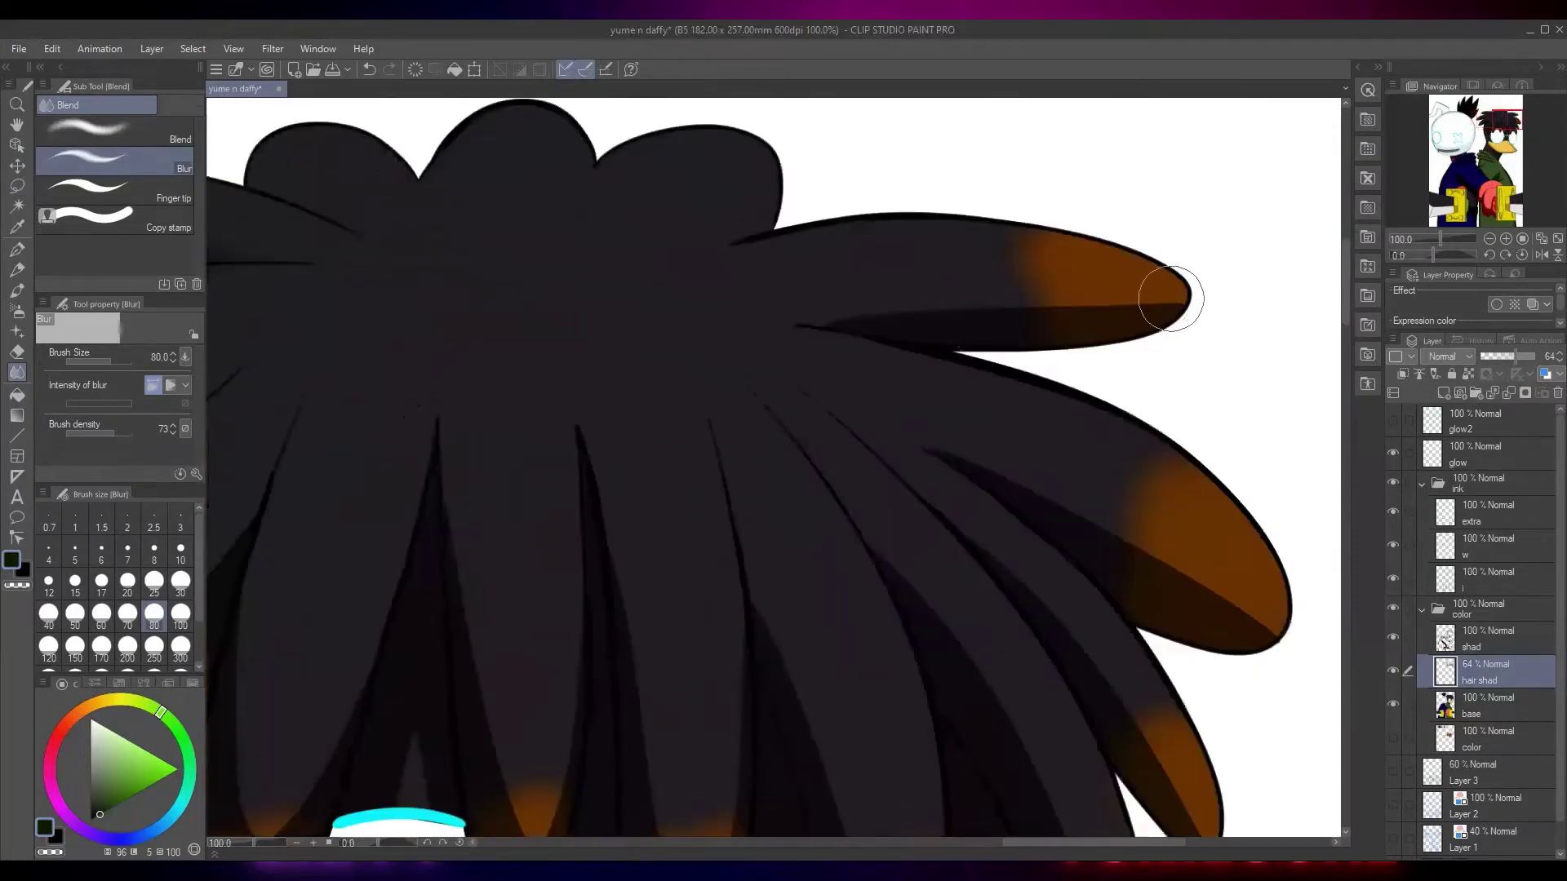
# Blur the shadows on the two uppermost orange-tipped locks at the front side of the duck's hair
pyautogui.moveTo(1171, 298); pyautogui.dragTo(682, 364)
pyautogui.moveTo(928, 458); pyautogui.dragTo(698, 284)
pyautogui.moveTo(1055, 473); pyautogui.dragTo(710, 281)
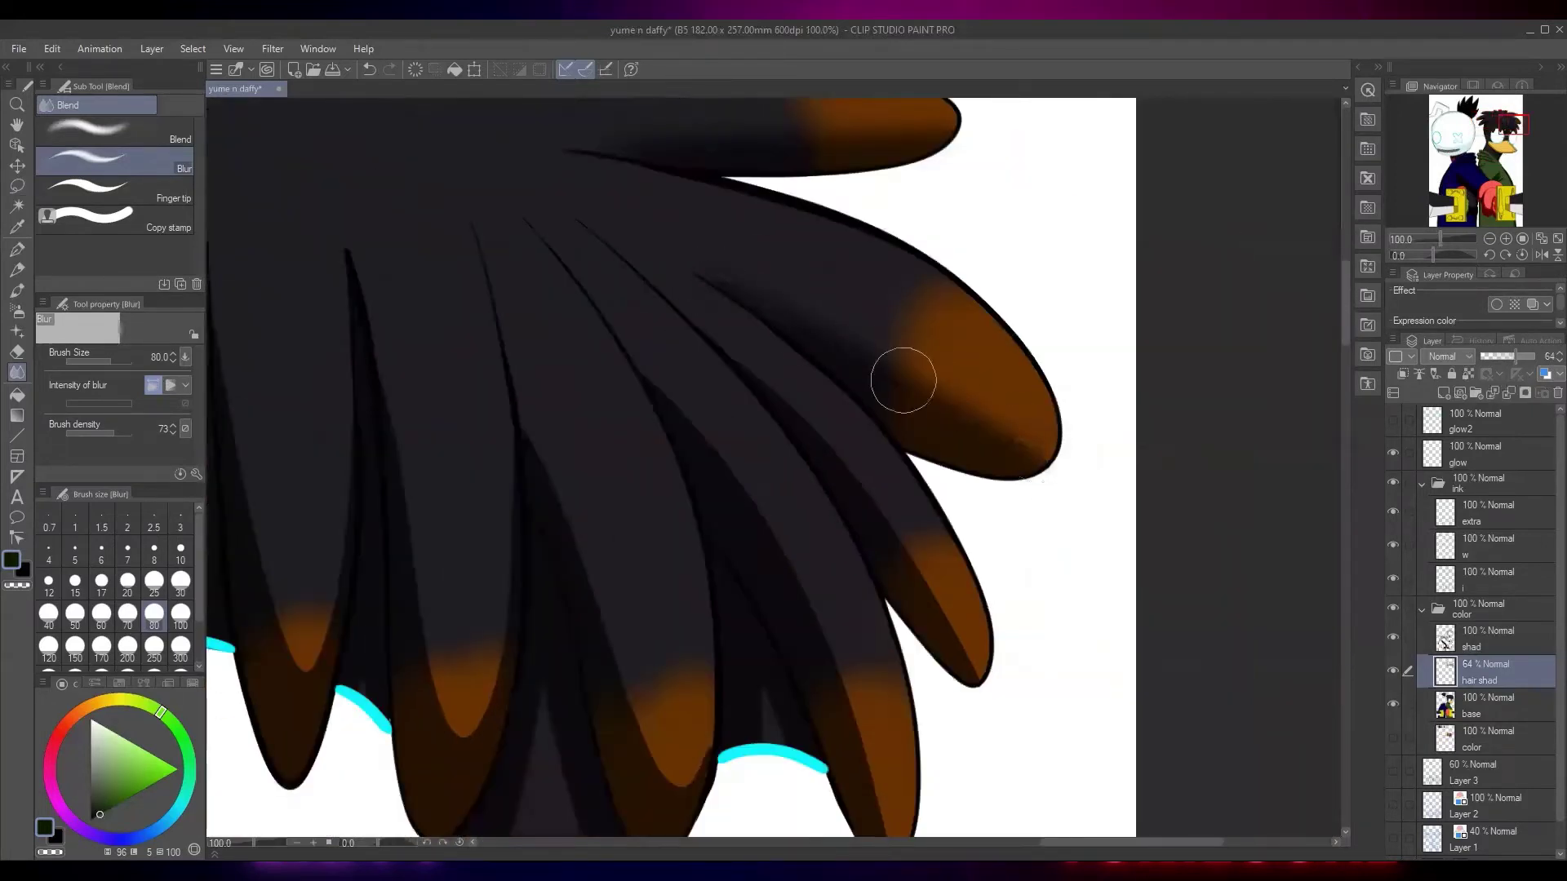
pyautogui.moveTo(878, 354); pyautogui.dragTo(844, 231)
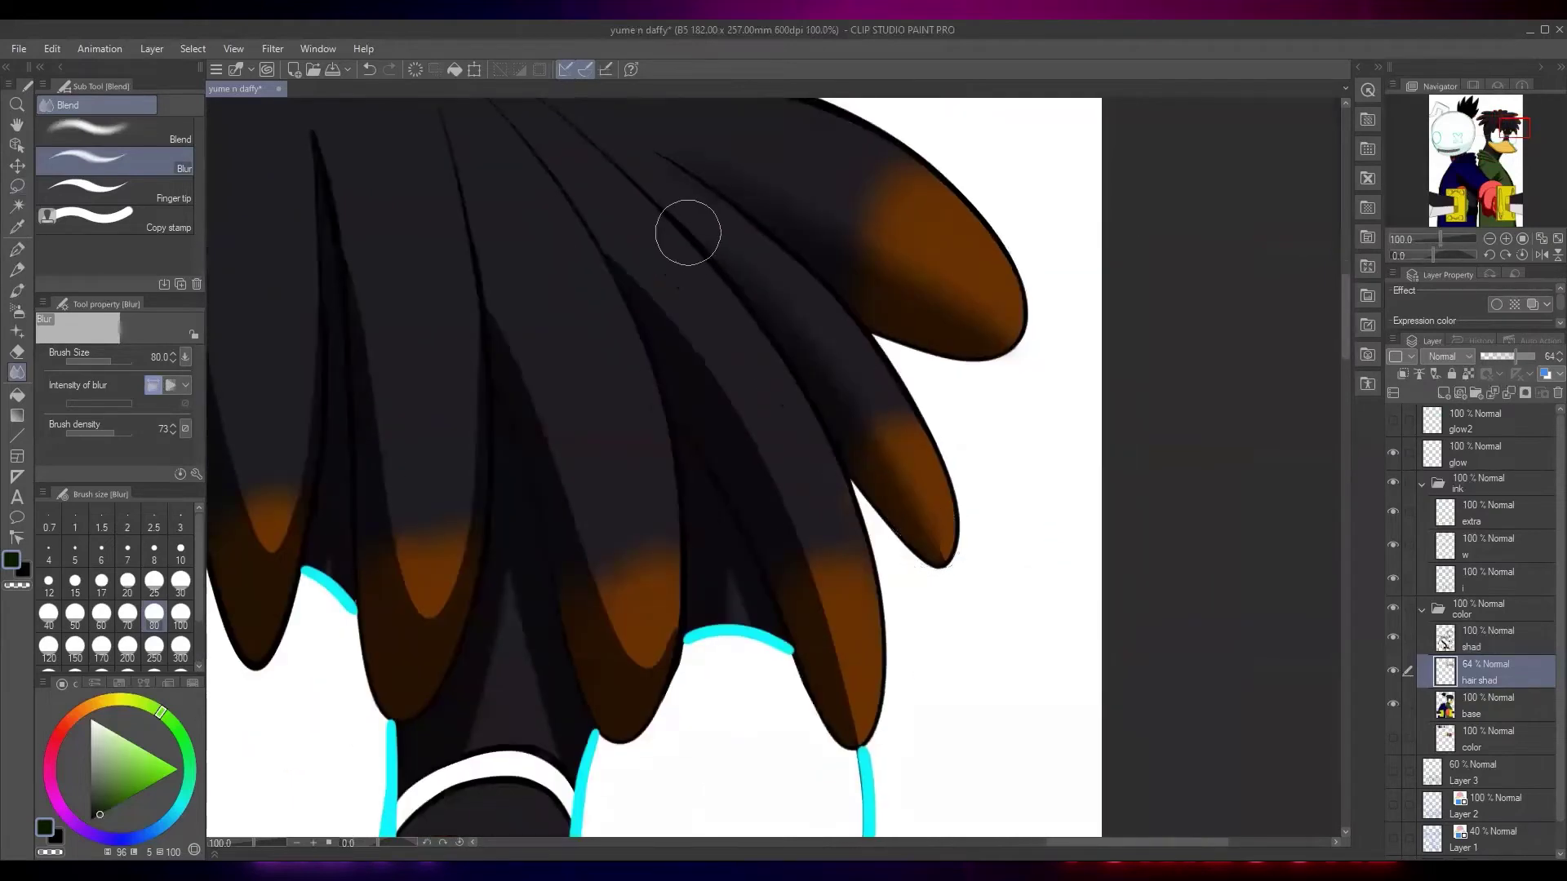
# Soften the shadows on the next two narrower locks curving down beside the duck's far eye
pyautogui.moveTo(688, 232); pyautogui.dragTo(935, 542)
pyautogui.moveTo(626, 235)
pyautogui.mouseDown()
pyautogui.moveTo(813, 447)
pyautogui.moveTo(852, 728)
pyautogui.mouseUp()
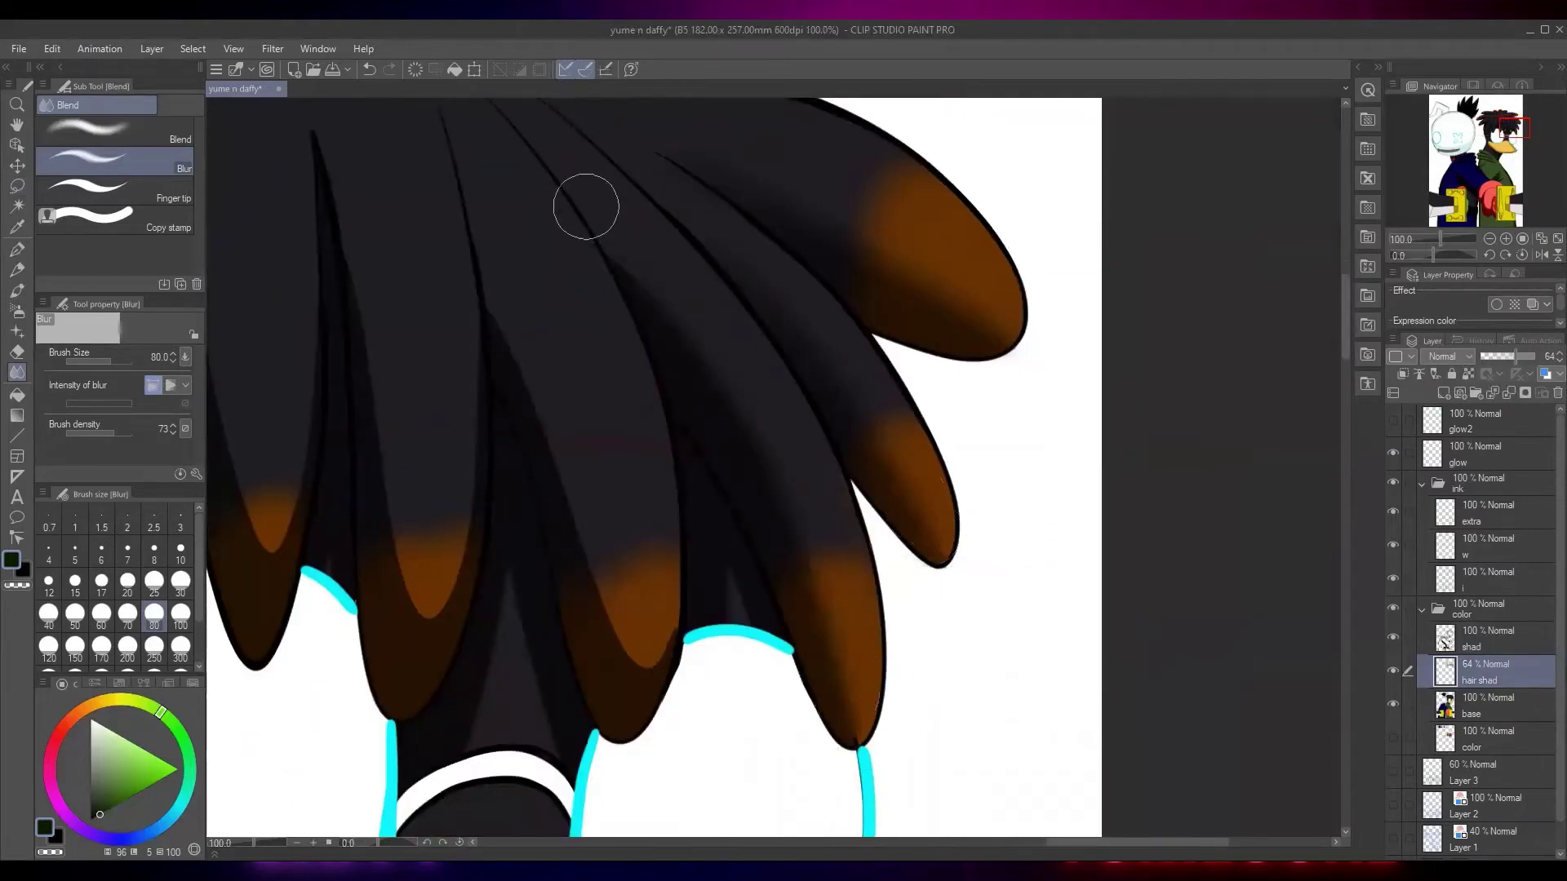
pyautogui.moveTo(586, 207)
pyautogui.mouseDown()
pyautogui.moveTo(849, 720)
pyautogui.moveTo(609, 264)
pyautogui.moveTo(676, 191)
pyautogui.mouseUp()
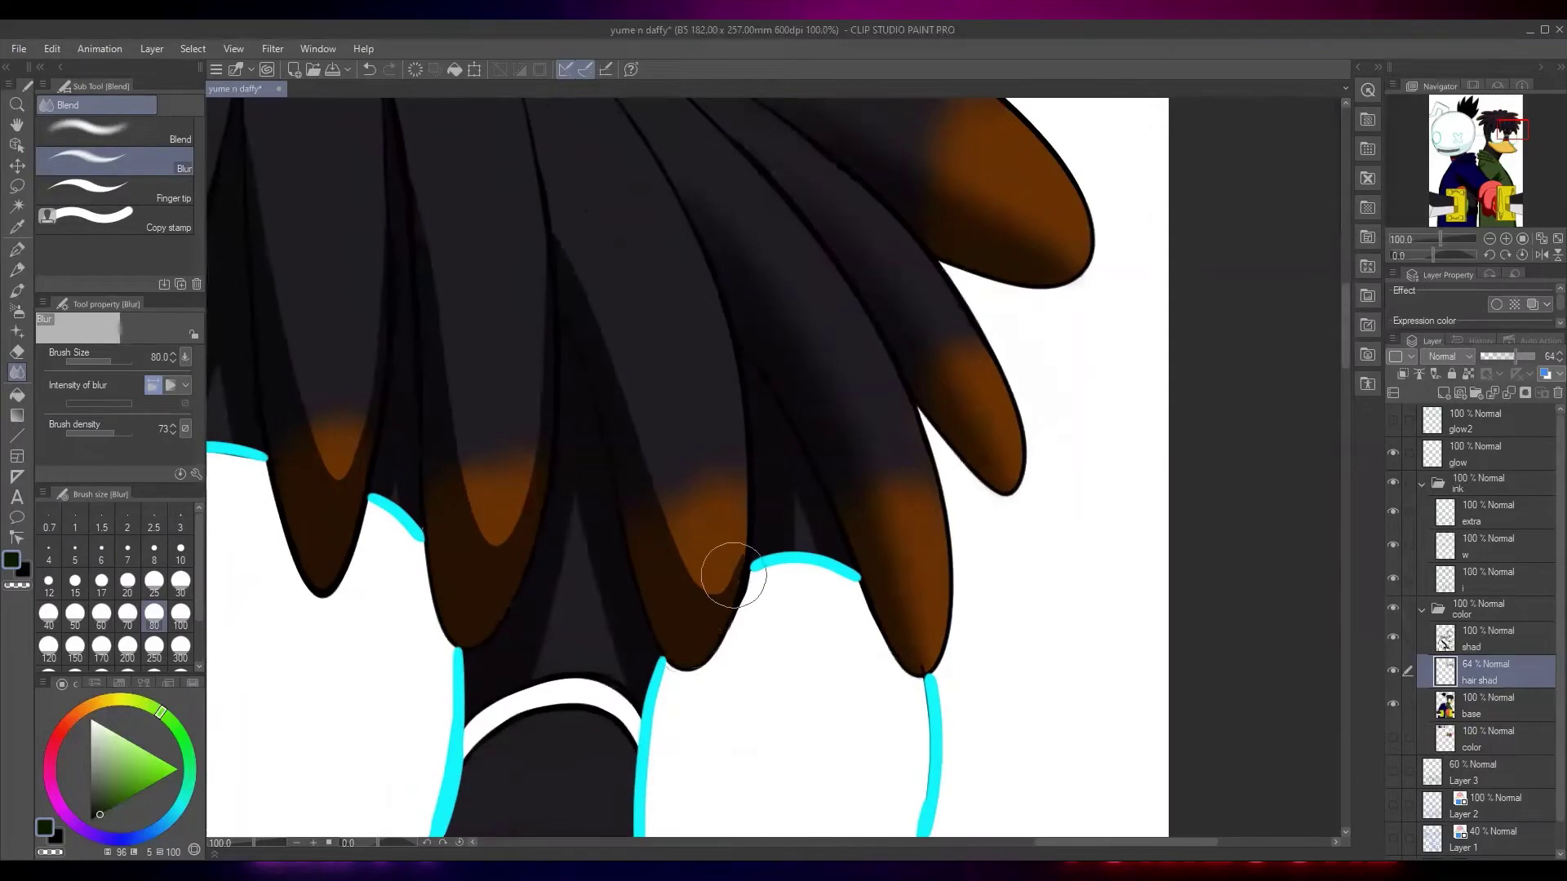
# Blur the shadow edges on the remaining central fringe locks hanging over the duck's eyes, including their orange tips
pyautogui.moveTo(734, 575)
pyautogui.mouseDown()
pyautogui.moveTo(682, 533)
pyautogui.moveTo(542, 211)
pyautogui.moveTo(699, 575)
pyautogui.moveTo(737, 518)
pyautogui.moveTo(729, 584)
pyautogui.mouseUp()
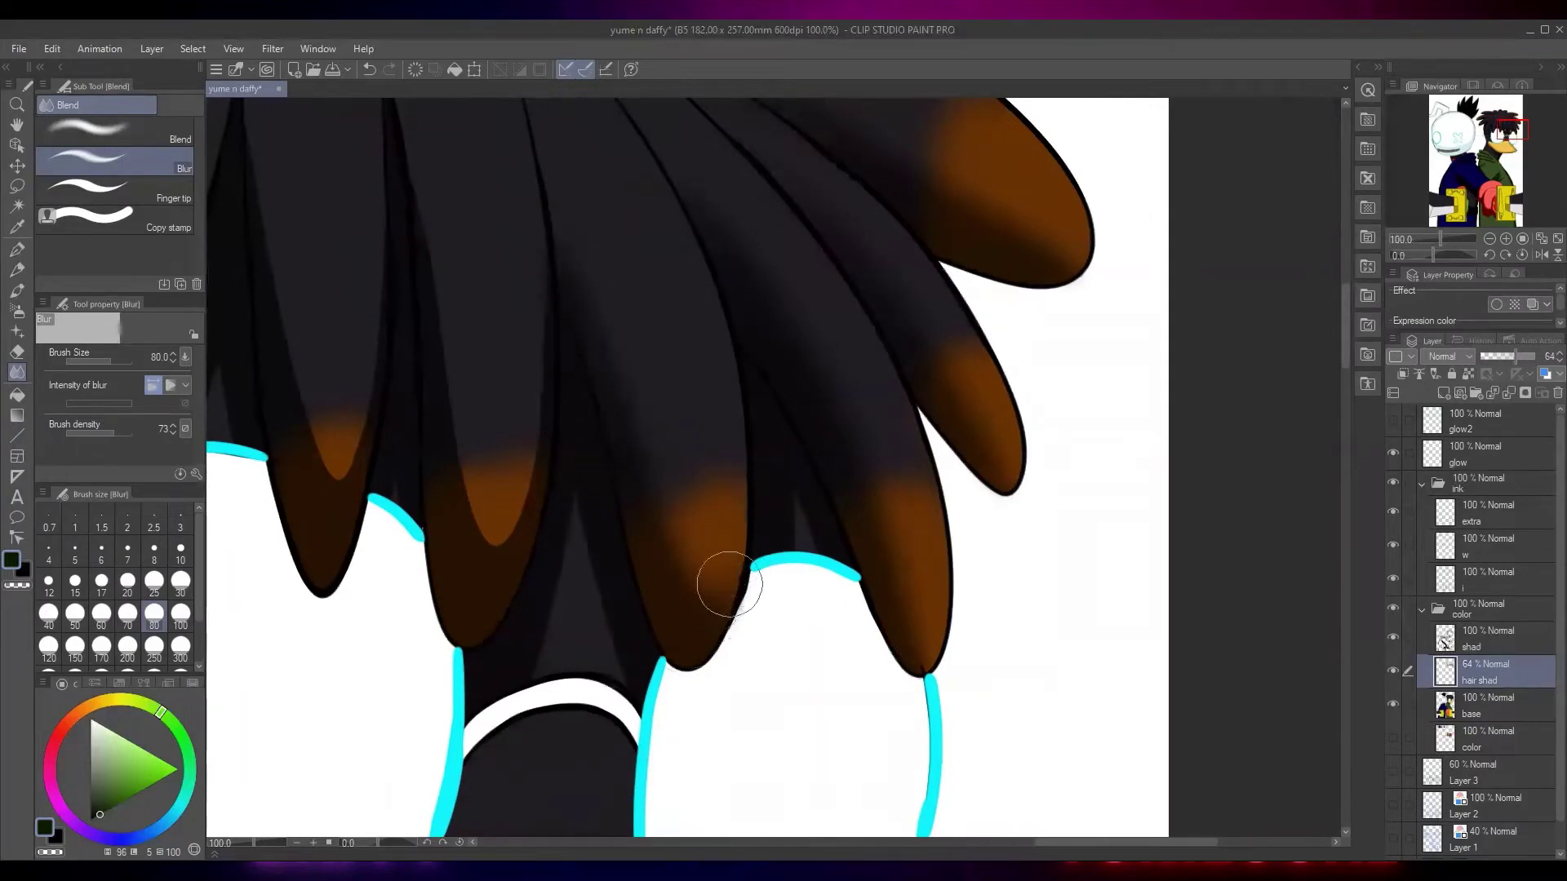
pyautogui.moveTo(524, 471); pyautogui.dragTo(476, 549)
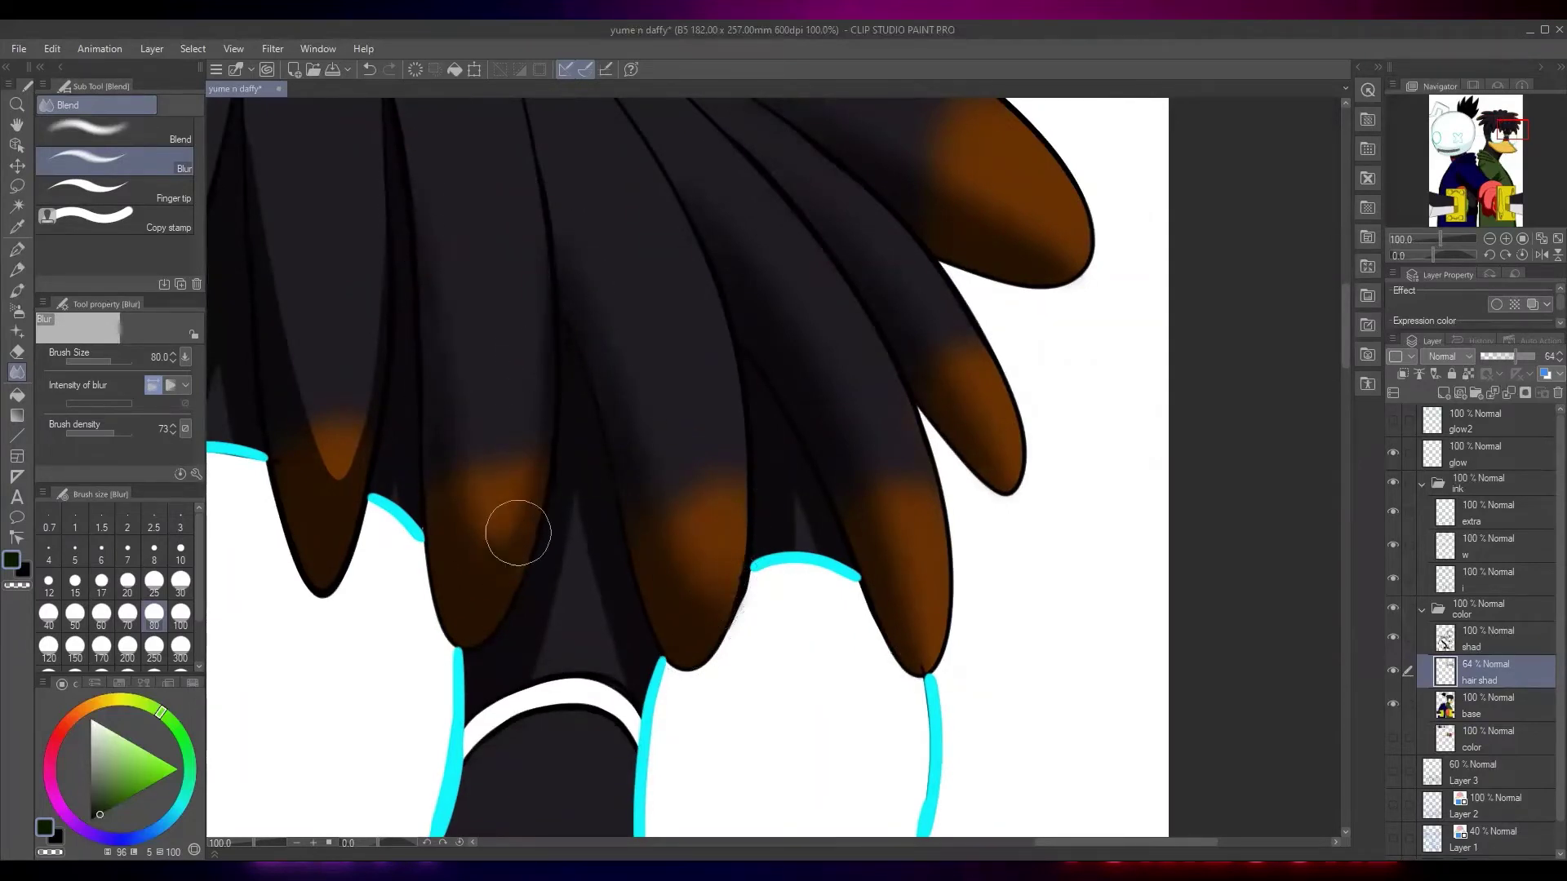
pyautogui.moveTo(517, 362); pyautogui.dragTo(829, 421)
pyautogui.moveTo(701, 359)
pyautogui.mouseDown()
pyautogui.moveTo(643, 551)
pyautogui.moveTo(562, 145)
pyautogui.mouseUp()
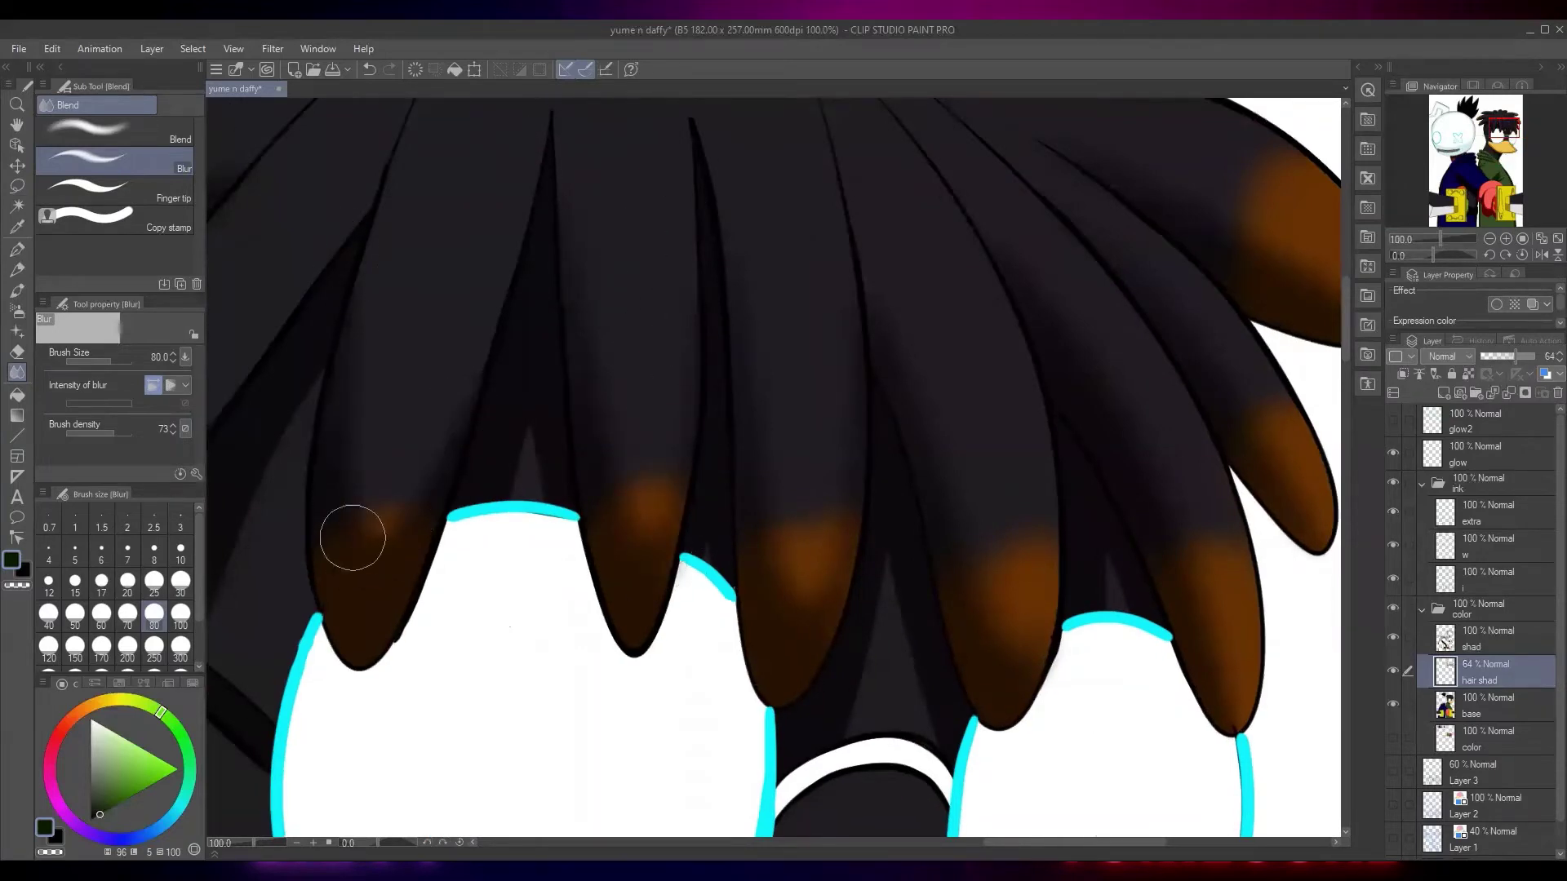
pyautogui.moveTo(352, 537)
pyautogui.mouseDown()
pyautogui.moveTo(535, 514)
pyautogui.moveTo(762, 419)
pyautogui.mouseUp()
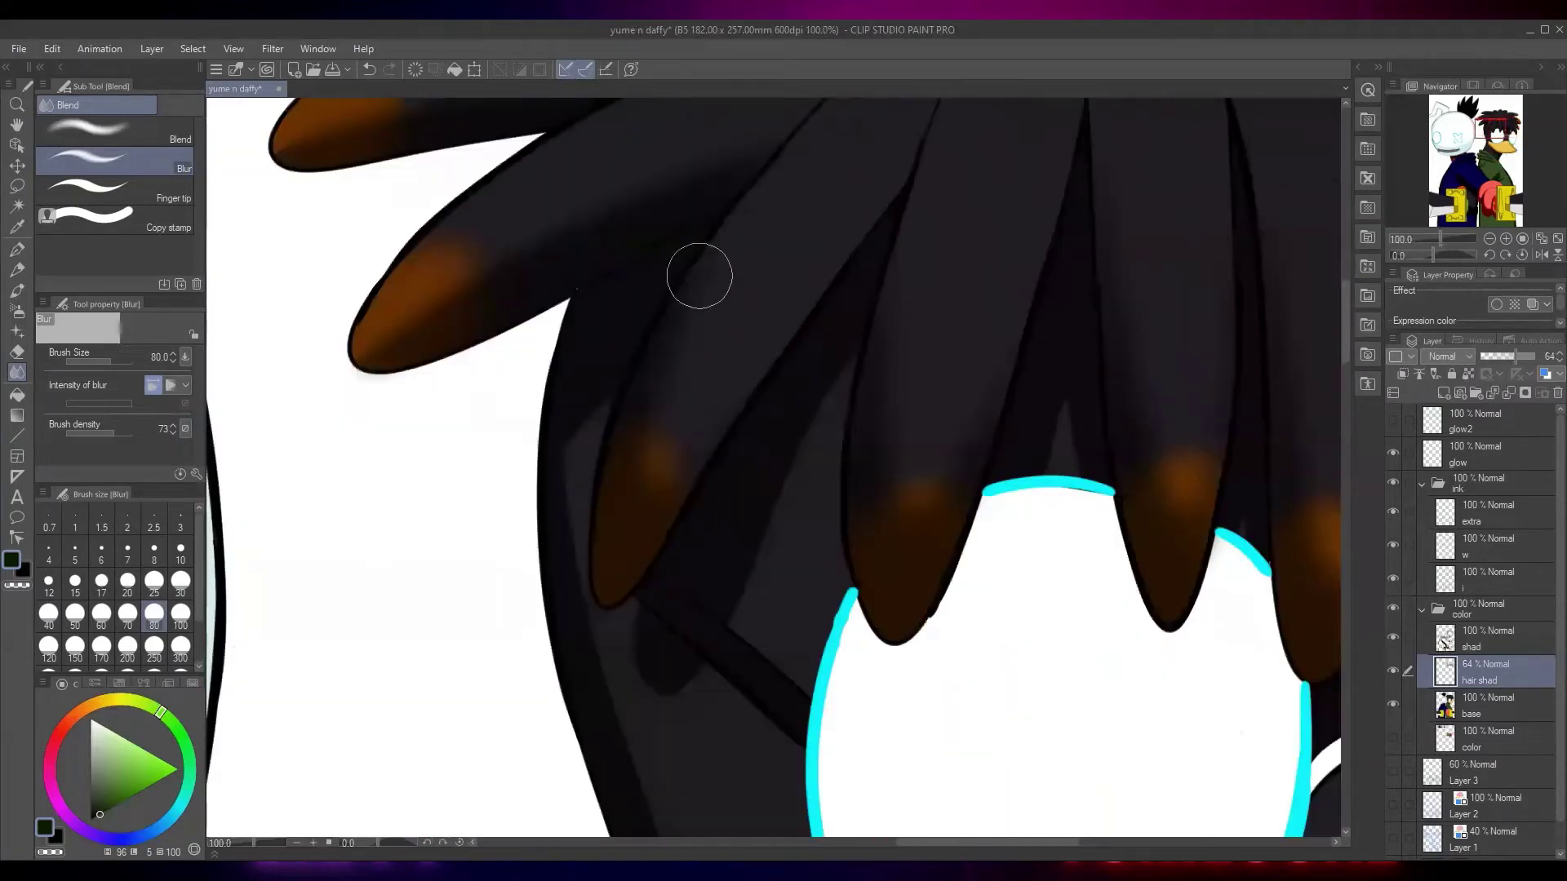
# Switch to the shad layer and blur the shadow along the back edge of the duck's neck and head
pyautogui.scroll(-2, 871, 225)
pyautogui.moveTo(1155, 466); pyautogui.dragTo(779, 538)
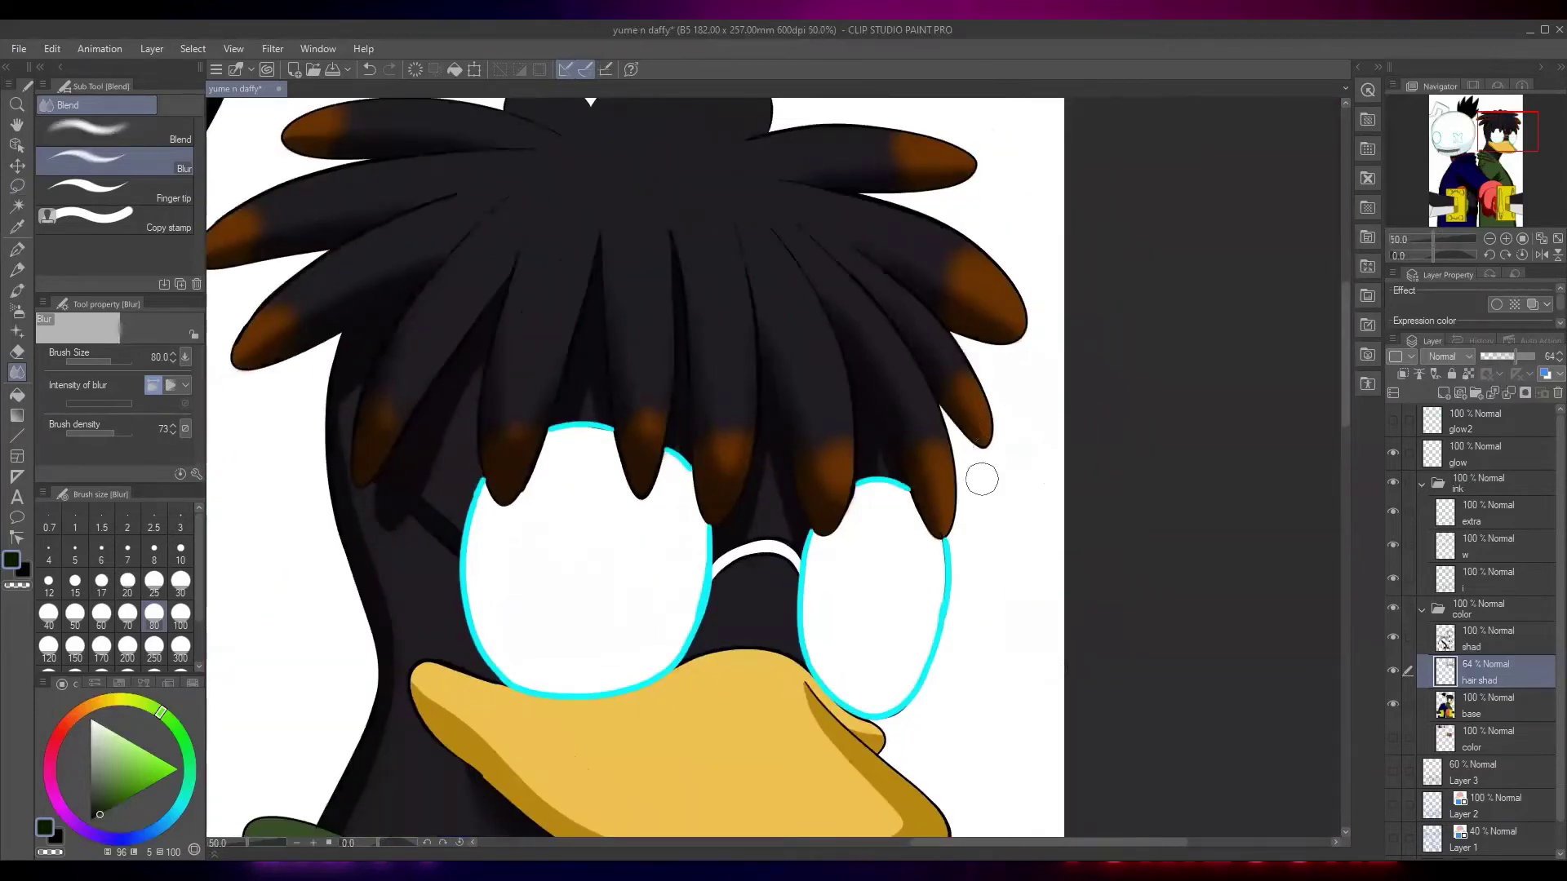
pyautogui.moveTo(935, 597); pyautogui.dragTo(1005, 491)
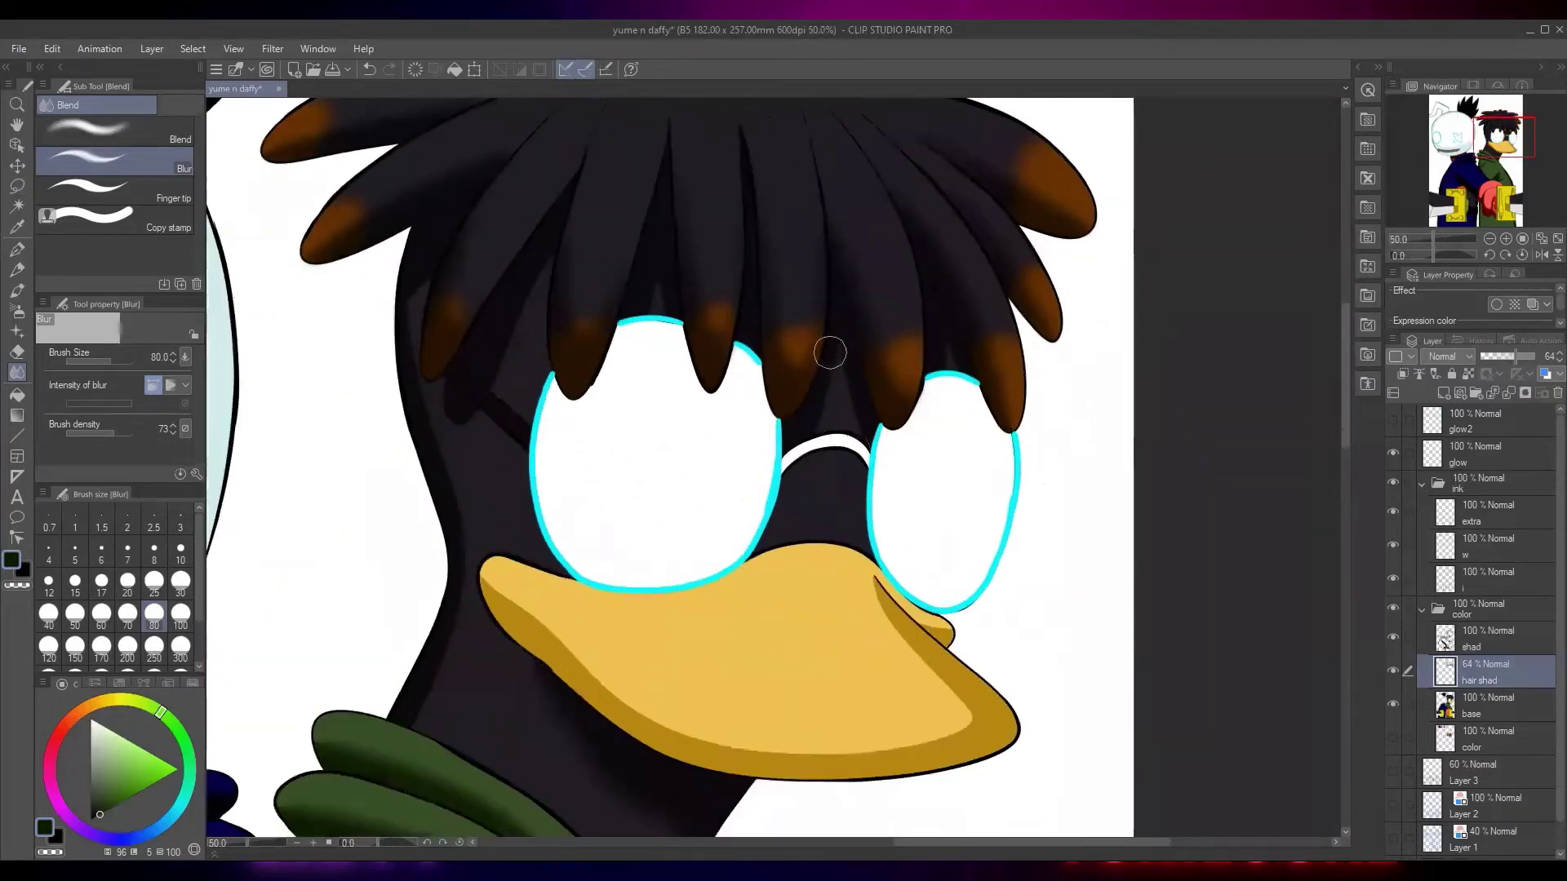
pyautogui.scroll(1, 926, 397)
pyautogui.moveTo(786, 364); pyautogui.dragTo(957, 422)
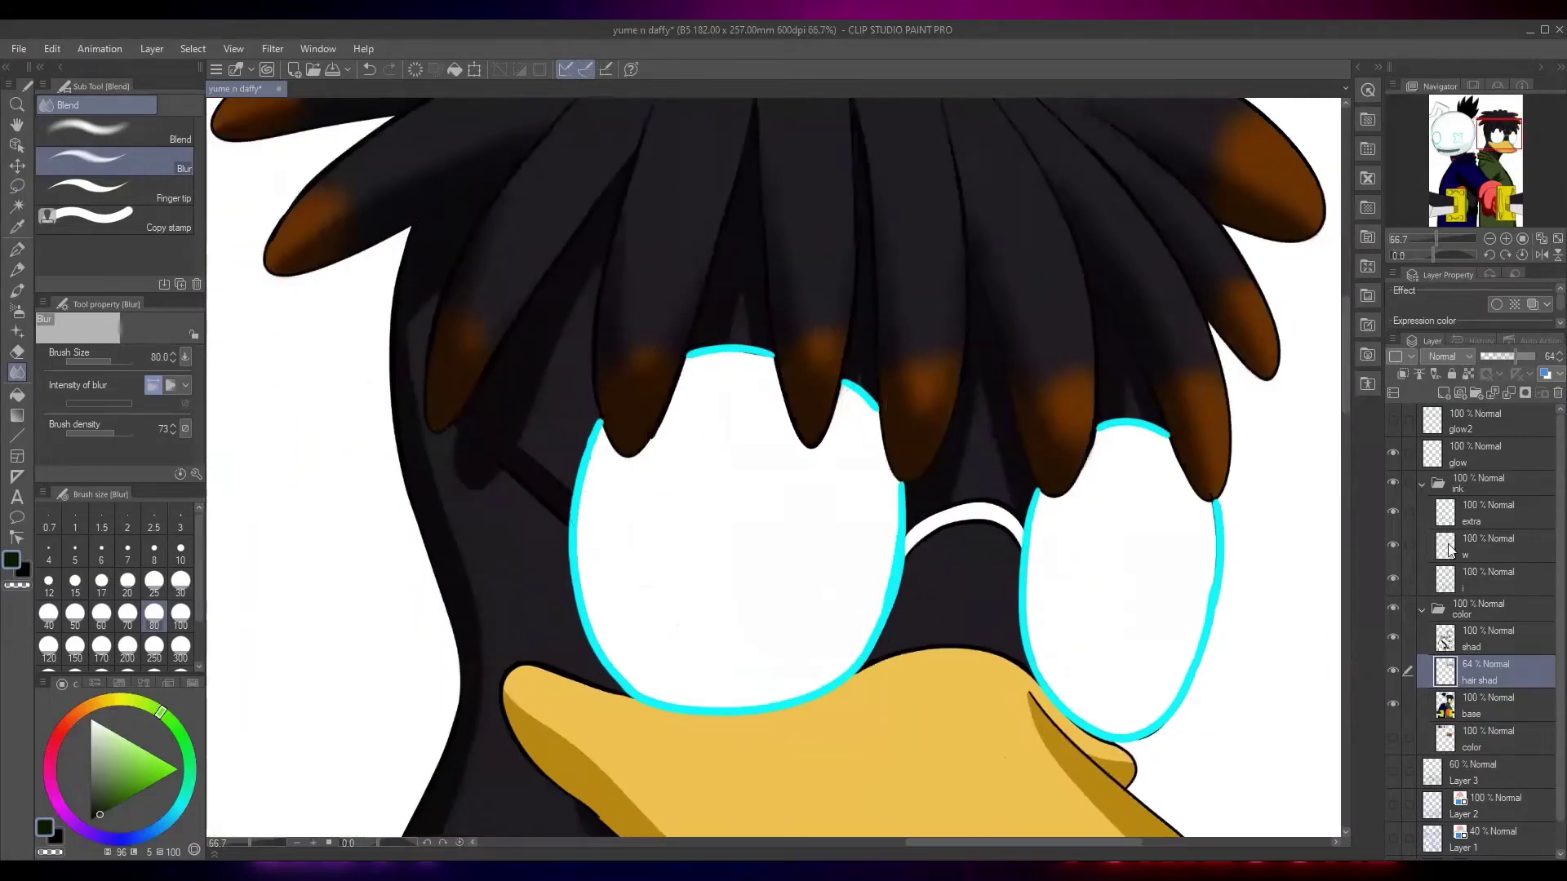
pyautogui.click(1442, 635)
pyautogui.moveTo(816, 702); pyautogui.dragTo(1016, 356)
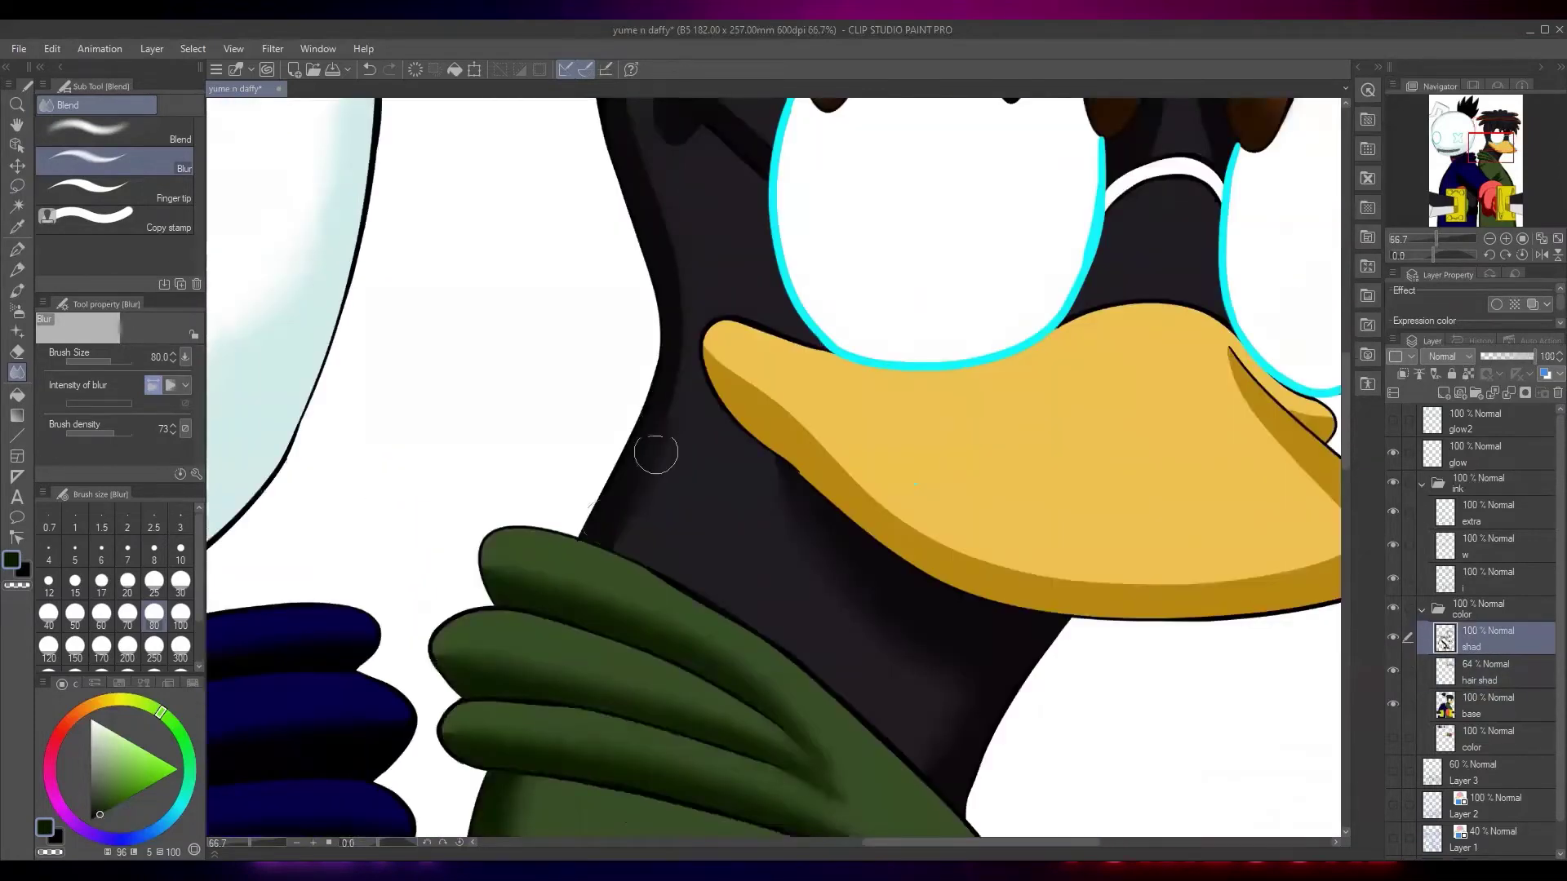
pyautogui.moveTo(676, 363); pyautogui.dragTo(638, 521)
pyautogui.moveTo(589, 267); pyautogui.dragTo(605, 389)
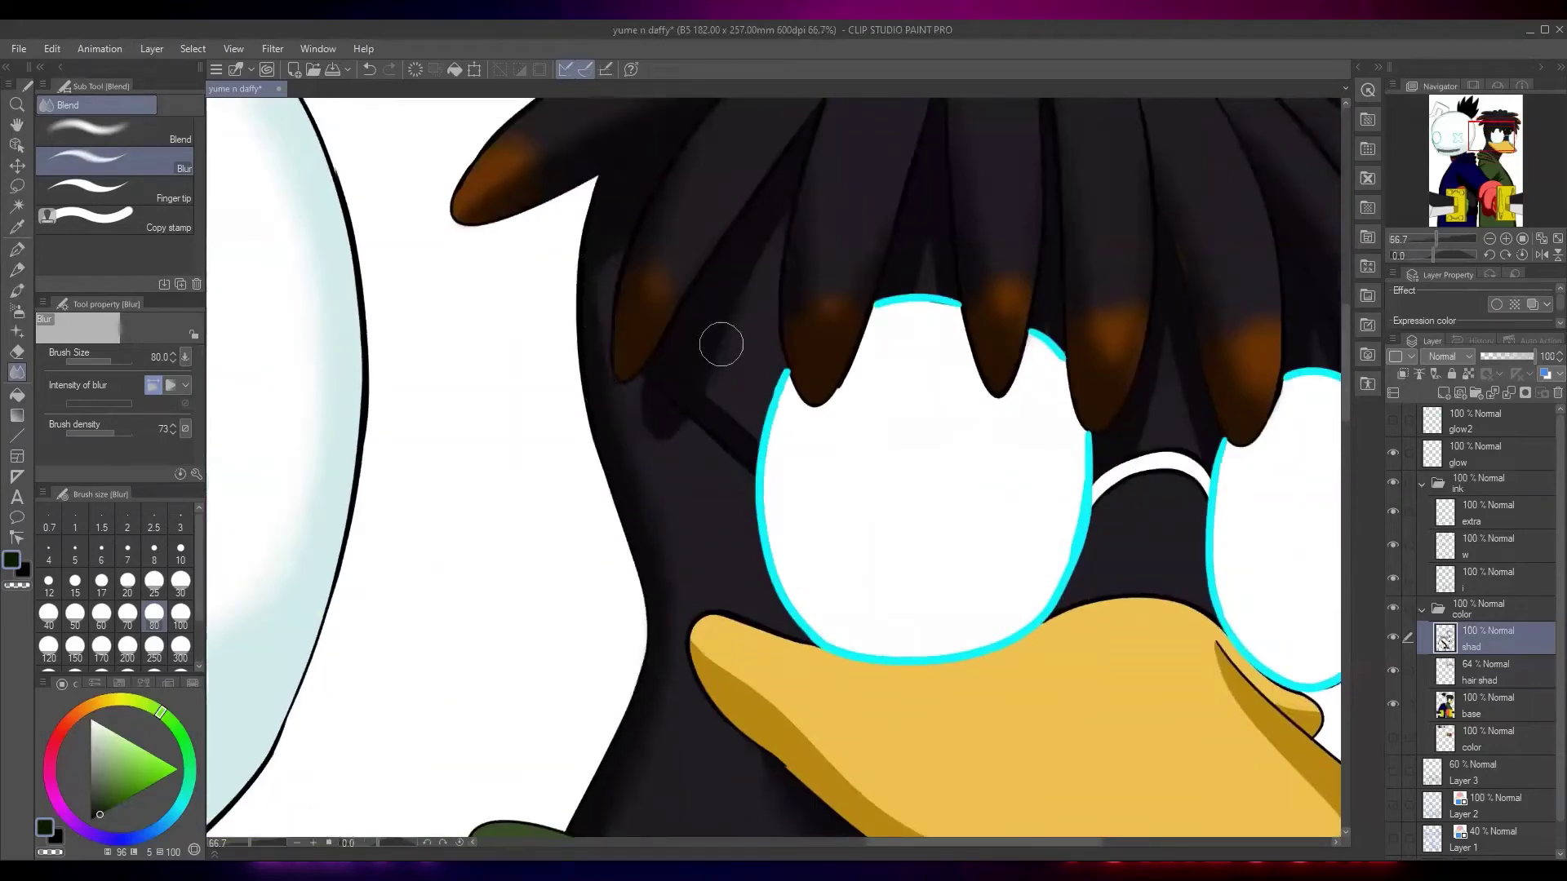
# Blur the fringe shadows on the duck's face beside and between the eyes
pyautogui.moveTo(864, 489); pyautogui.dragTo(698, 525)
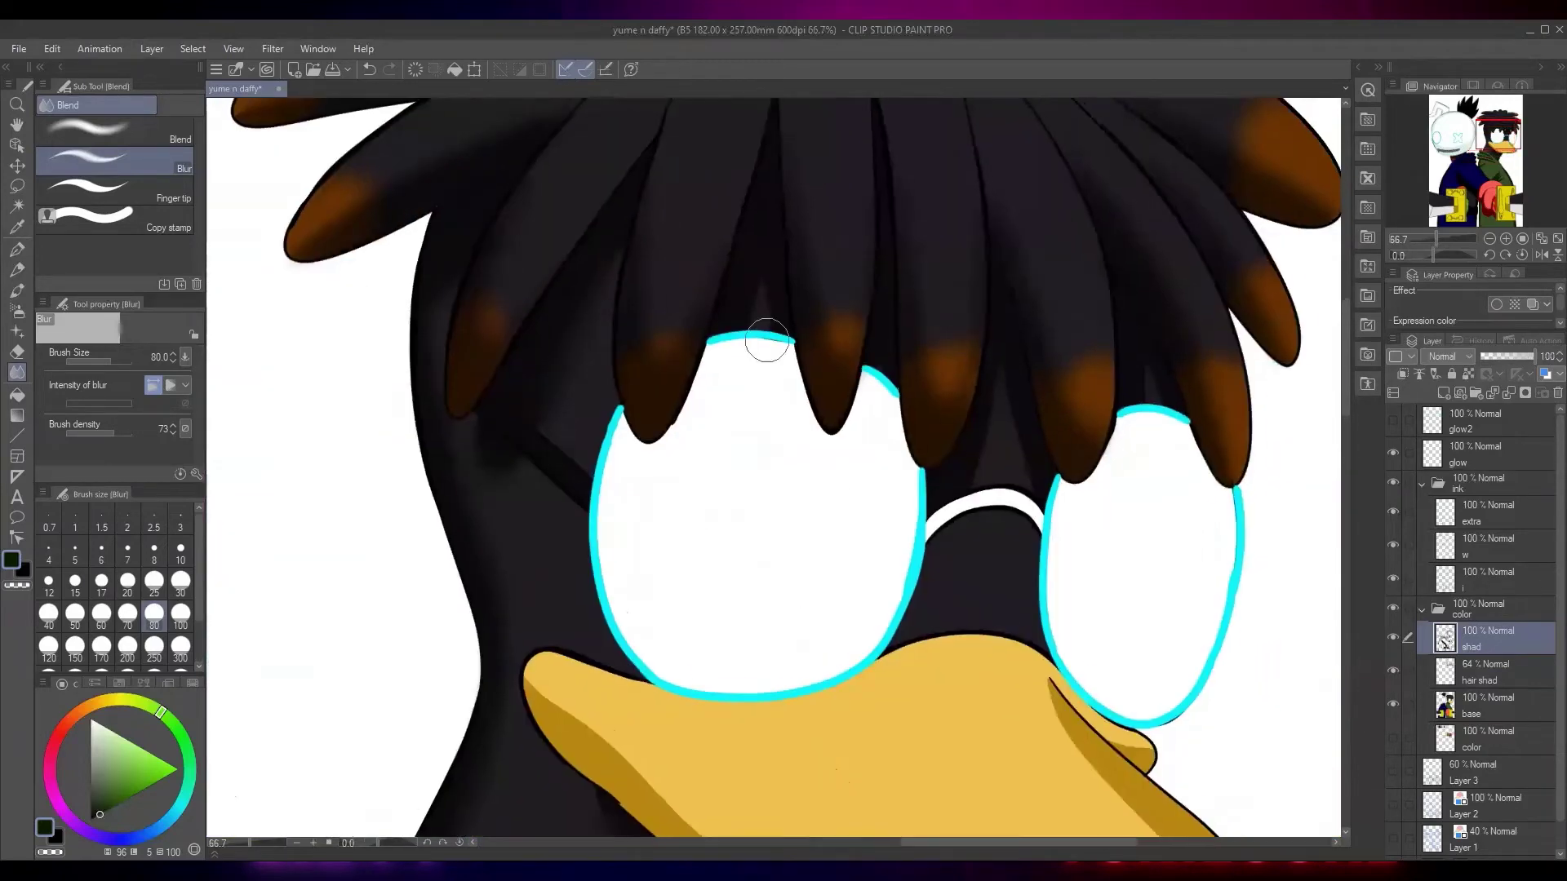
pyautogui.moveTo(895, 330); pyautogui.dragTo(846, 295)
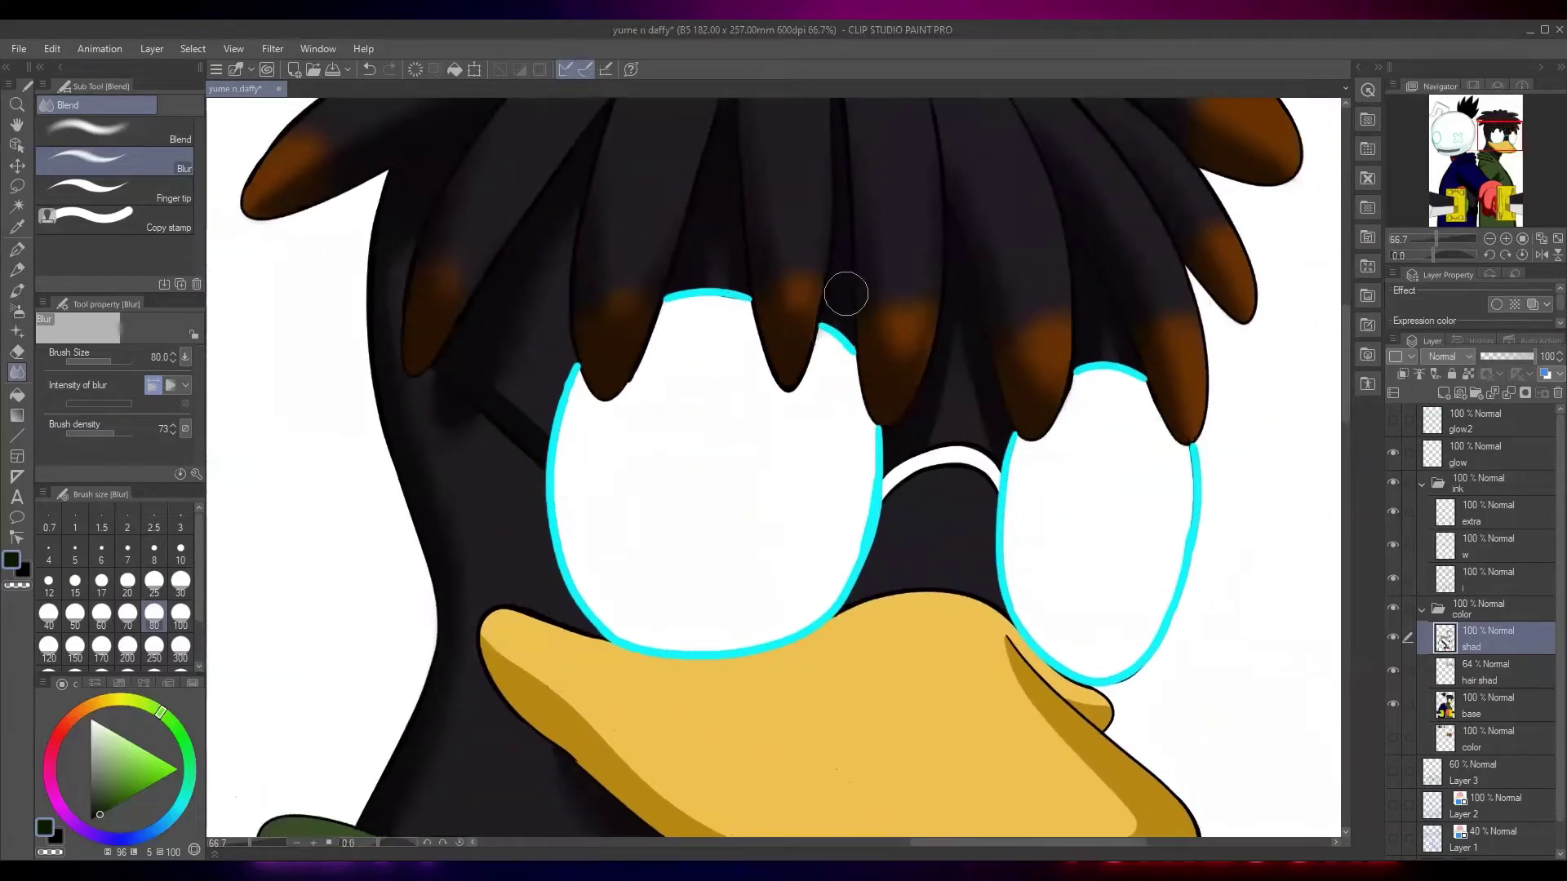
pyautogui.moveTo(1055, 371); pyautogui.dragTo(952, 382)
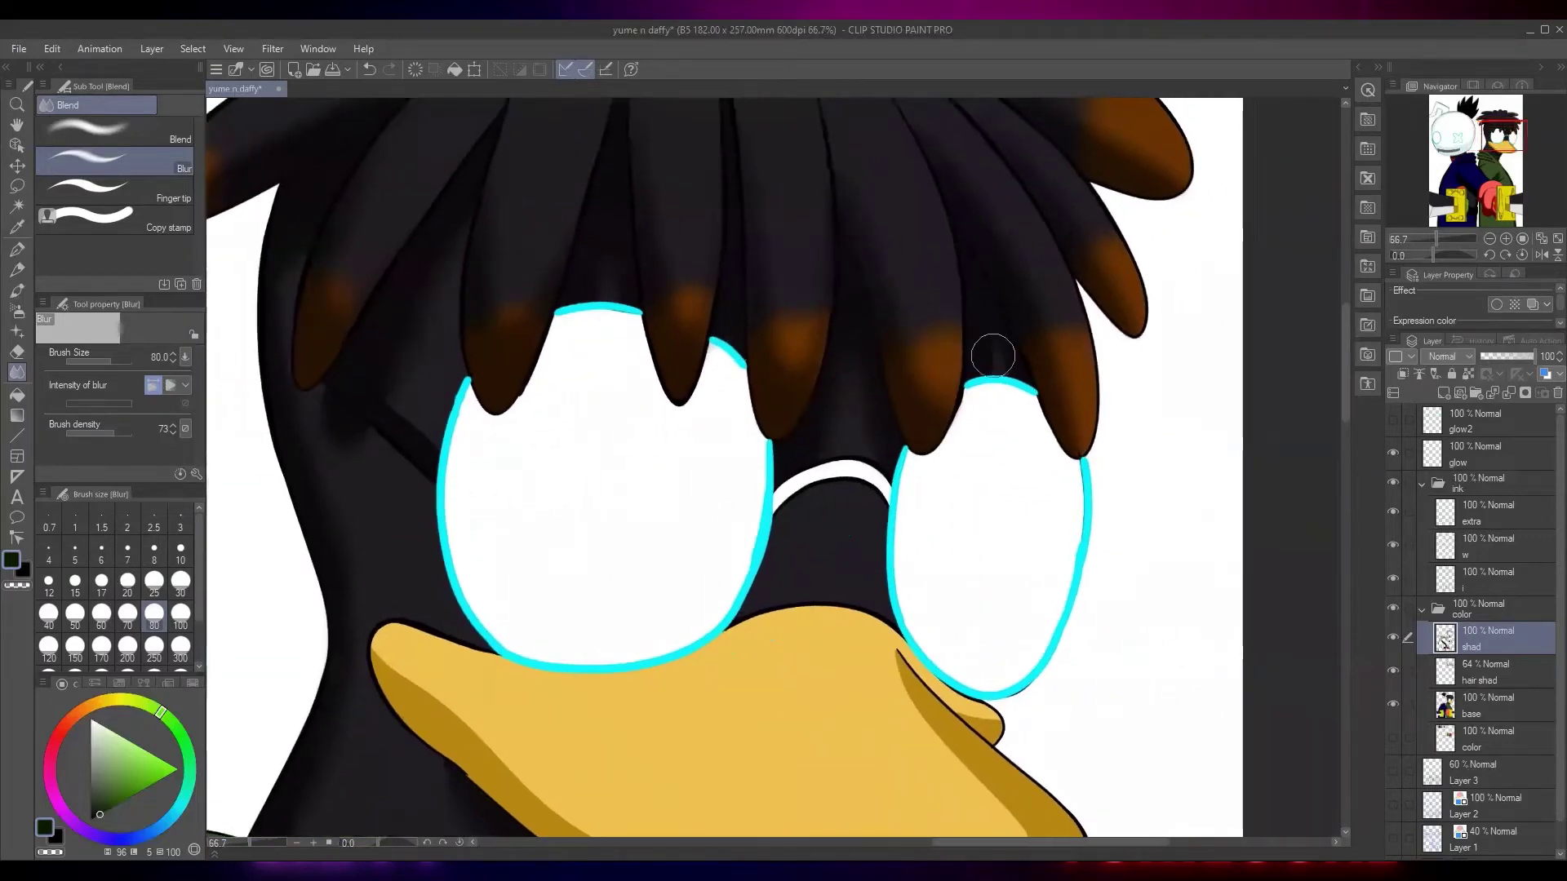
# Blur the shadow edges along the lower rim and far corner of the duck's bill
pyautogui.scroll(-2, 1081, 444)
pyautogui.moveTo(1062, 547); pyautogui.dragTo(1002, 353)
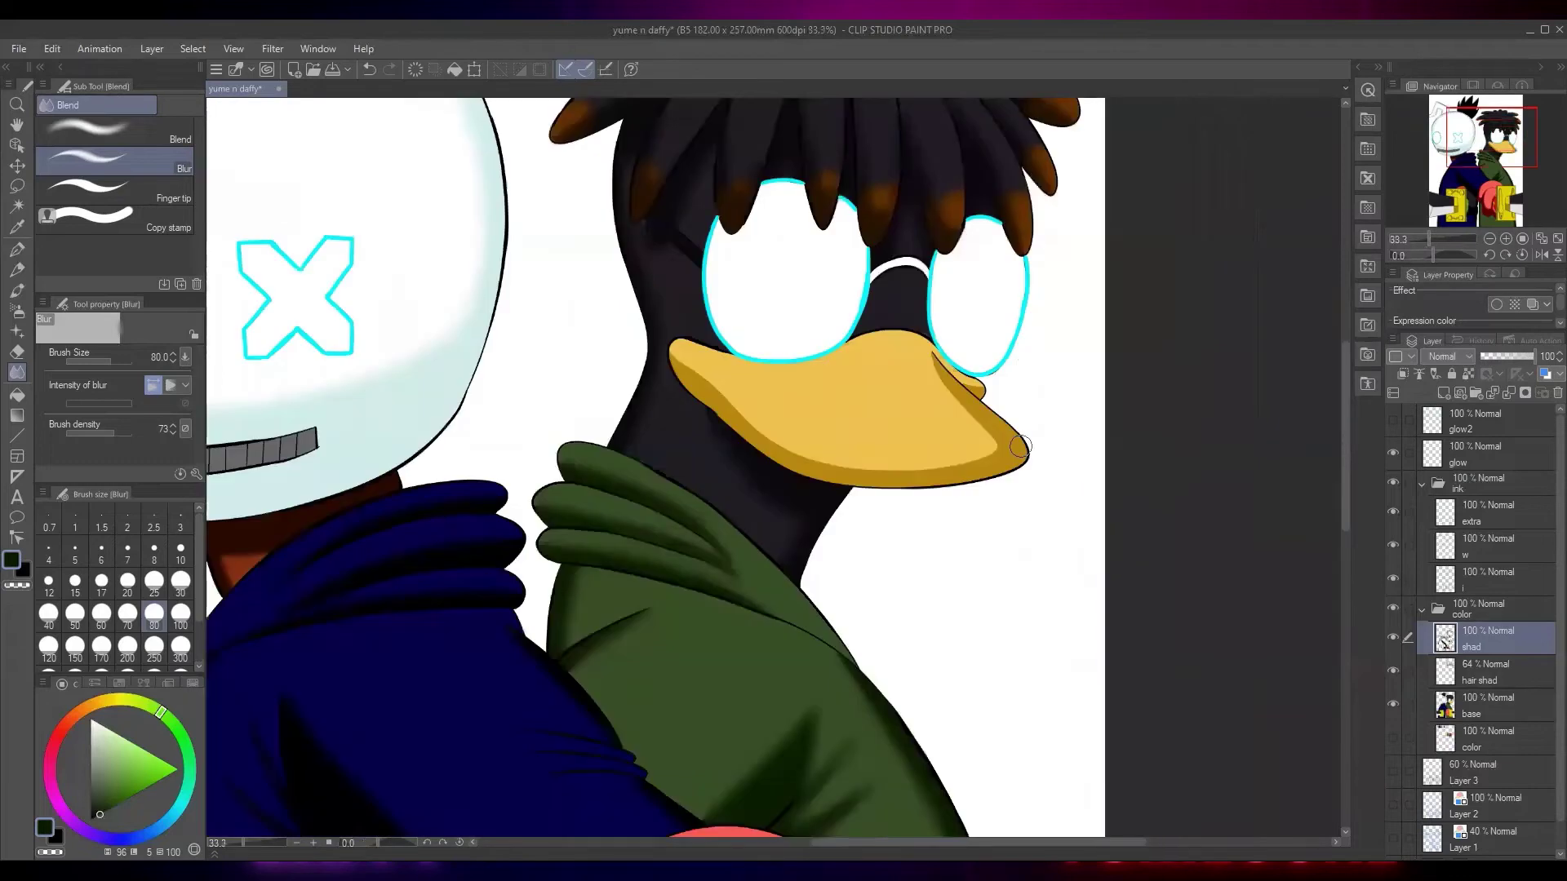
pyautogui.scroll(2, 1002, 443)
pyautogui.moveTo(879, 320)
pyautogui.mouseDown()
pyautogui.moveTo(922, 345)
pyautogui.moveTo(874, 299)
pyautogui.moveTo(982, 445)
pyautogui.moveTo(936, 473)
pyautogui.moveTo(780, 492)
pyautogui.moveTo(648, 473)
pyautogui.moveTo(536, 421)
pyautogui.moveTo(400, 301)
pyautogui.mouseUp()
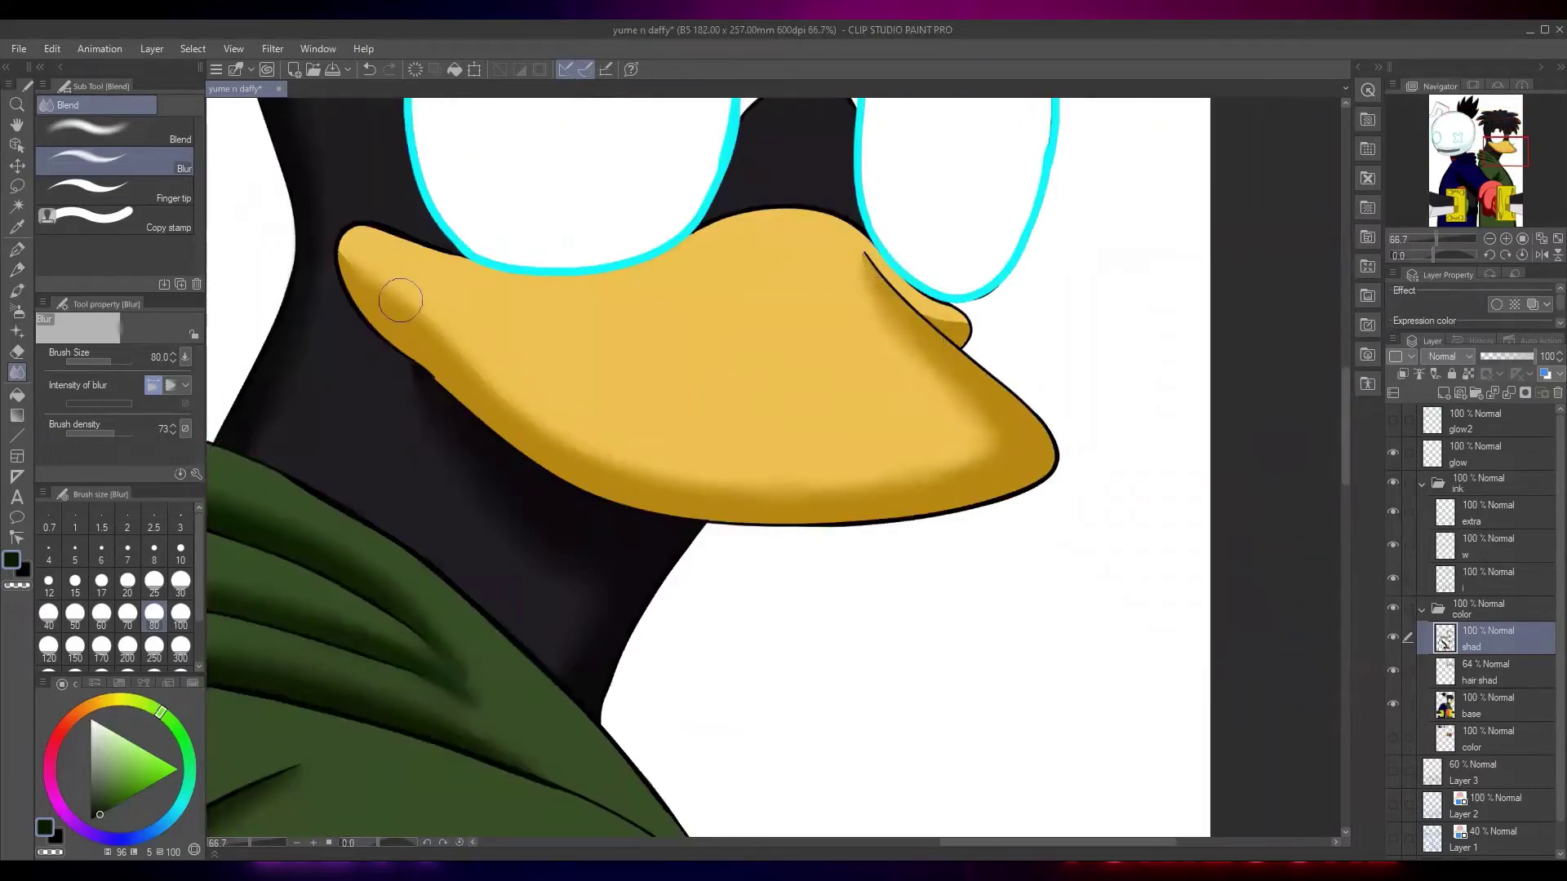
pyautogui.moveTo(943, 323); pyautogui.dragTo(938, 322)
# Review the softened shading across the whole artwork, from the gloves and jackets up to the duck's face and hair
pyautogui.scroll(-5, 1088, 373)
pyautogui.moveTo(1072, 595); pyautogui.dragTo(997, 544)
pyautogui.scroll(2, 997, 545)
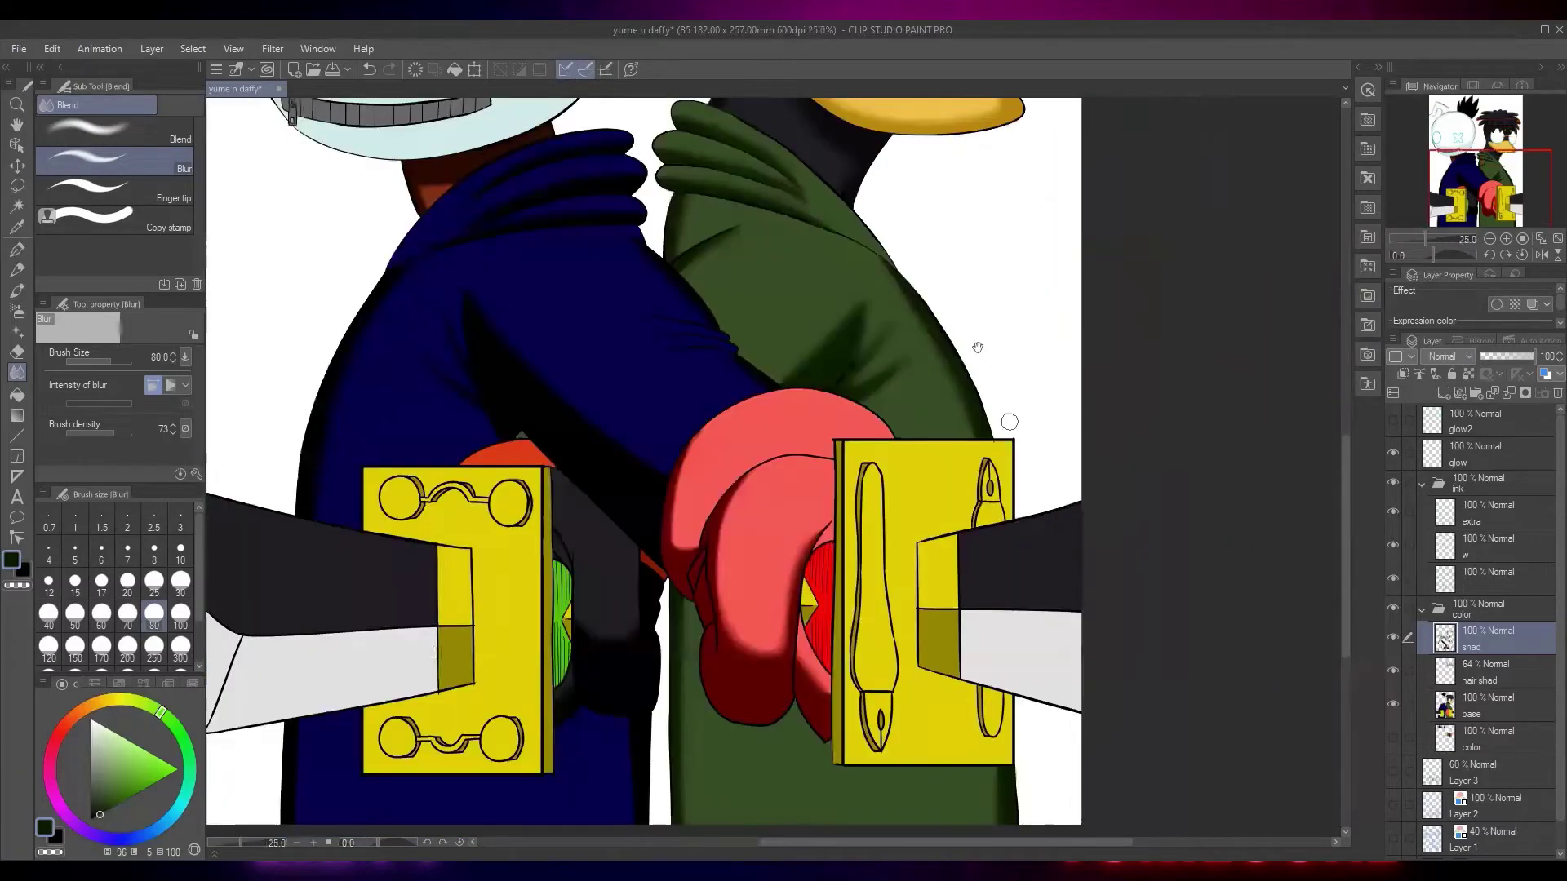
pyautogui.moveTo(999, 372); pyautogui.dragTo(979, 340)
pyautogui.moveTo(1010, 273)
pyautogui.mouseDown()
pyautogui.moveTo(944, 458)
pyautogui.moveTo(919, 477)
pyautogui.mouseUp()
pyautogui.scroll(-2, 944, 459)
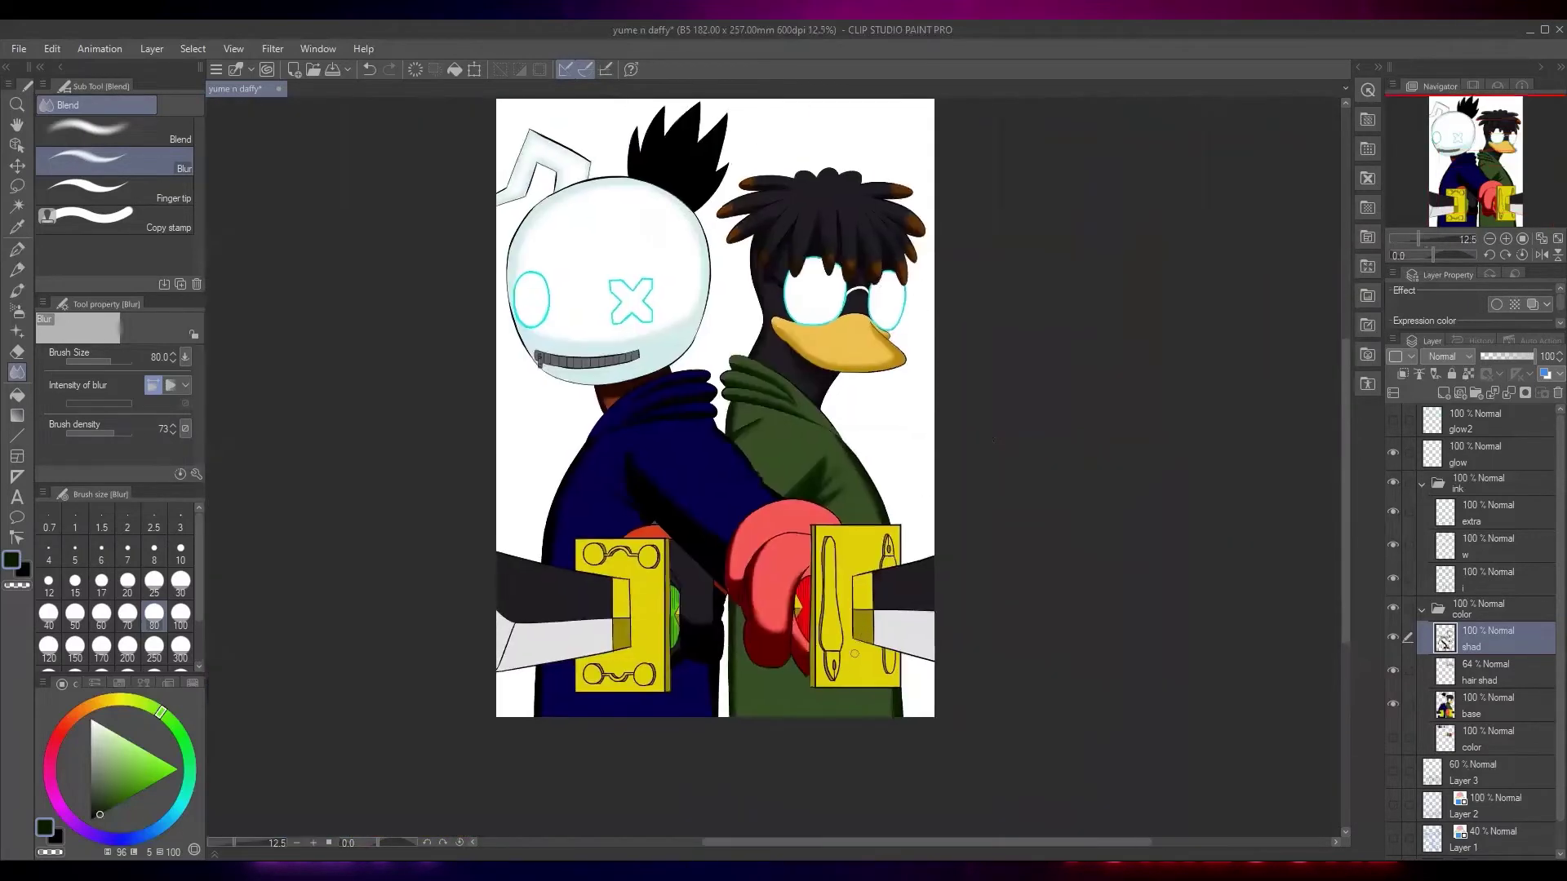
pyautogui.scroll(3, 865, 710)
pyautogui.moveTo(855, 355); pyautogui.dragTo(840, 521)
pyautogui.moveTo(840, 253); pyautogui.dragTo(858, 785)
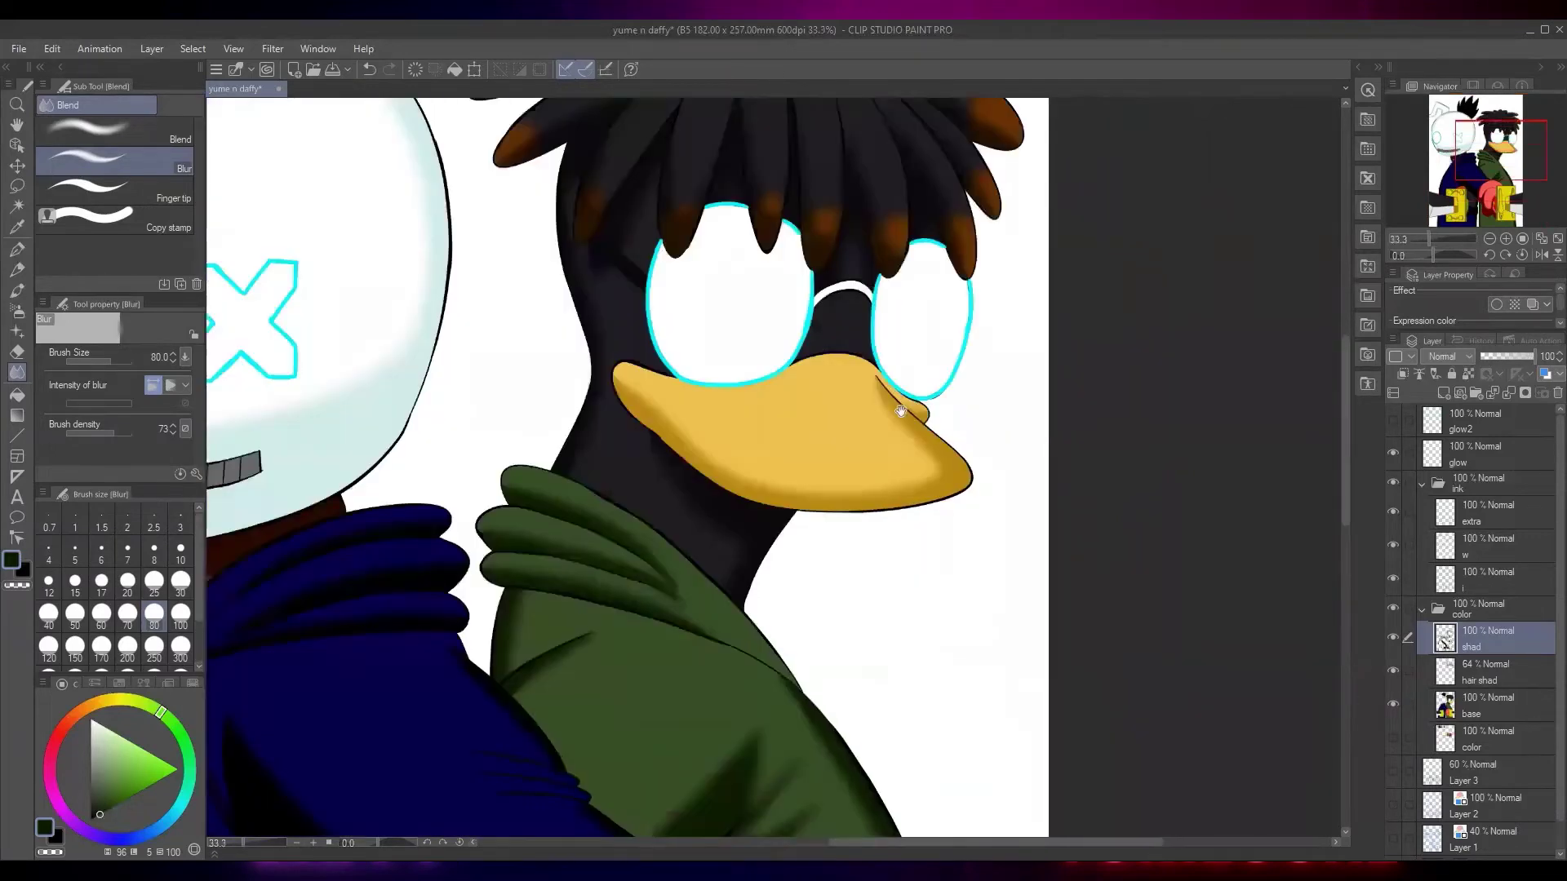
pyautogui.moveTo(902, 404); pyautogui.dragTo(871, 589)
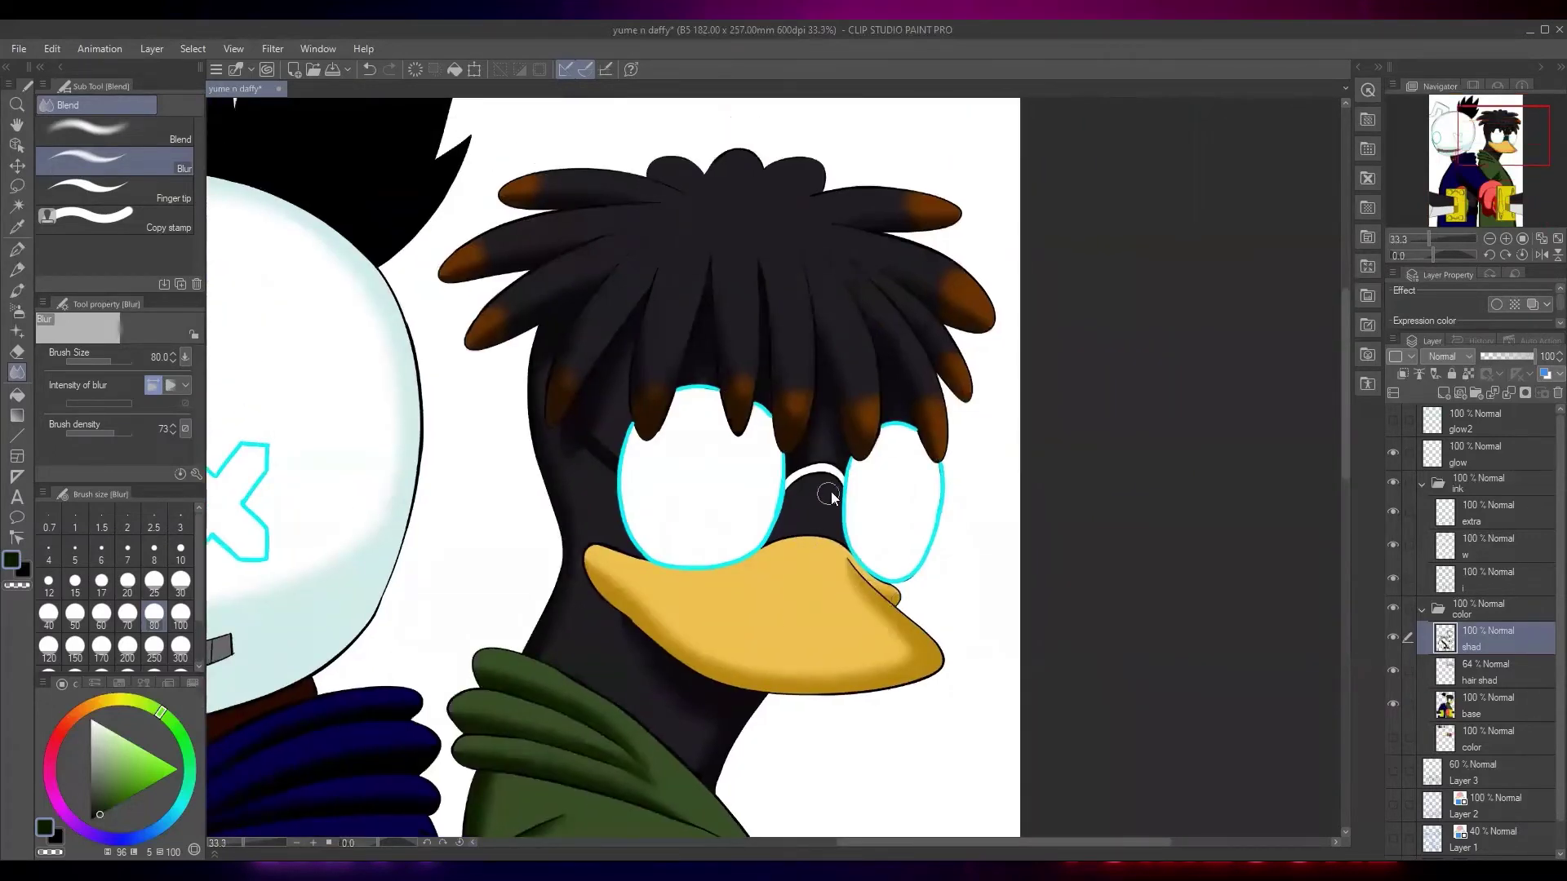
# Fill the white arc between the duck's eyes with the sampled dark body color on the base layer and deselect
pyautogui.scroll(3, 831, 491)
pyautogui.click(1481, 710)
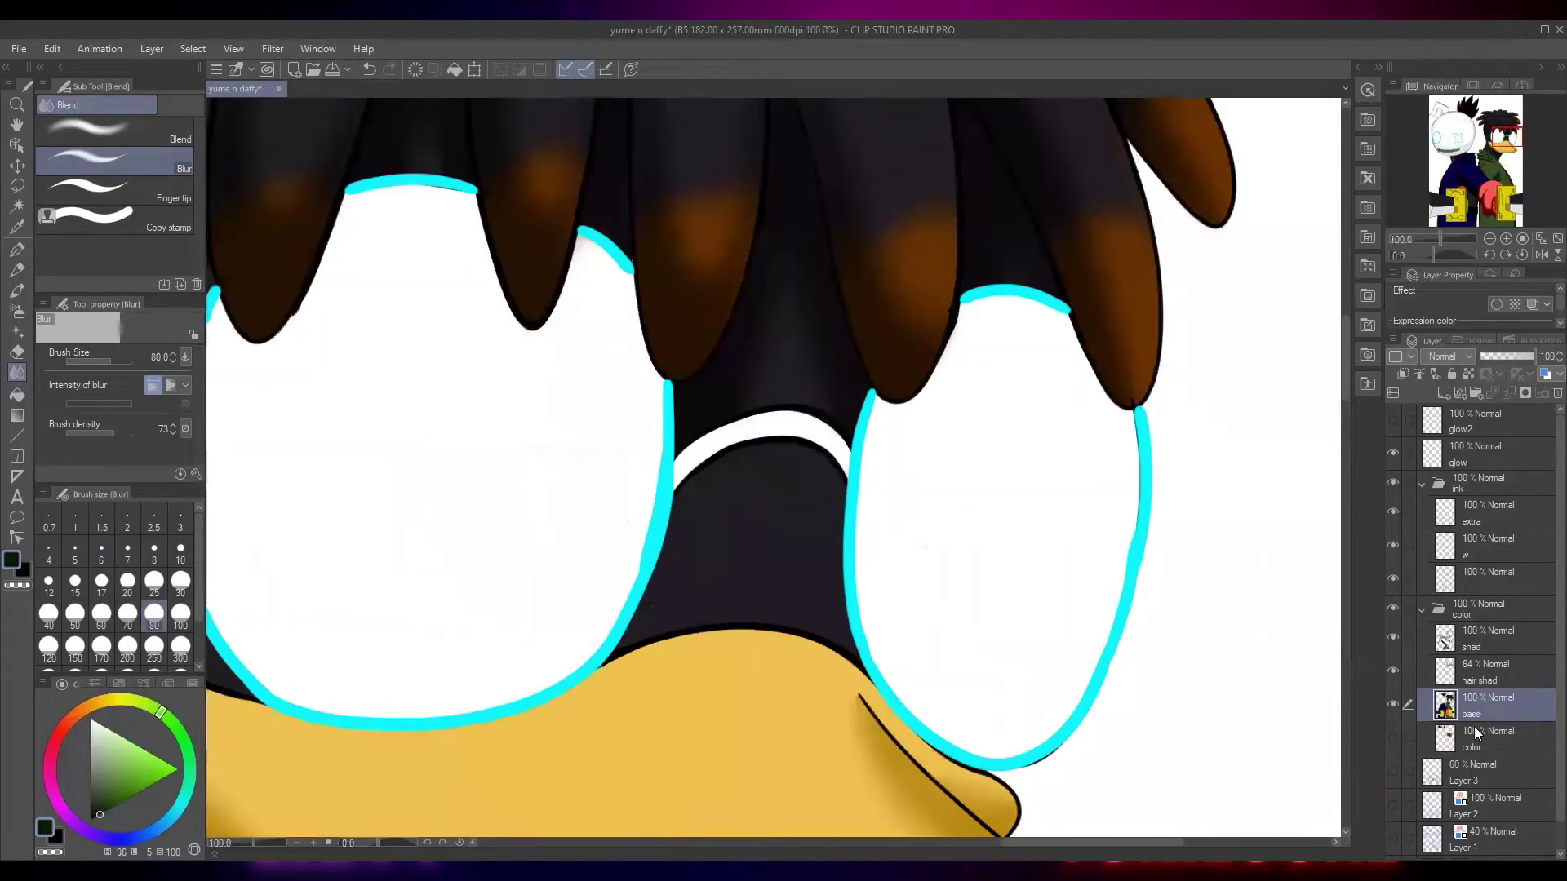
pyautogui.press('i')
pyautogui.moveTo(621, 440); pyautogui.dragTo(1019, 463)
pyautogui.click(540, 418)
pyautogui.moveTo(696, 472); pyautogui.dragTo(306, 426)
pyautogui.press('w')
pyautogui.click(820, 405)
pyautogui.hotkey('alt', 'Delete')
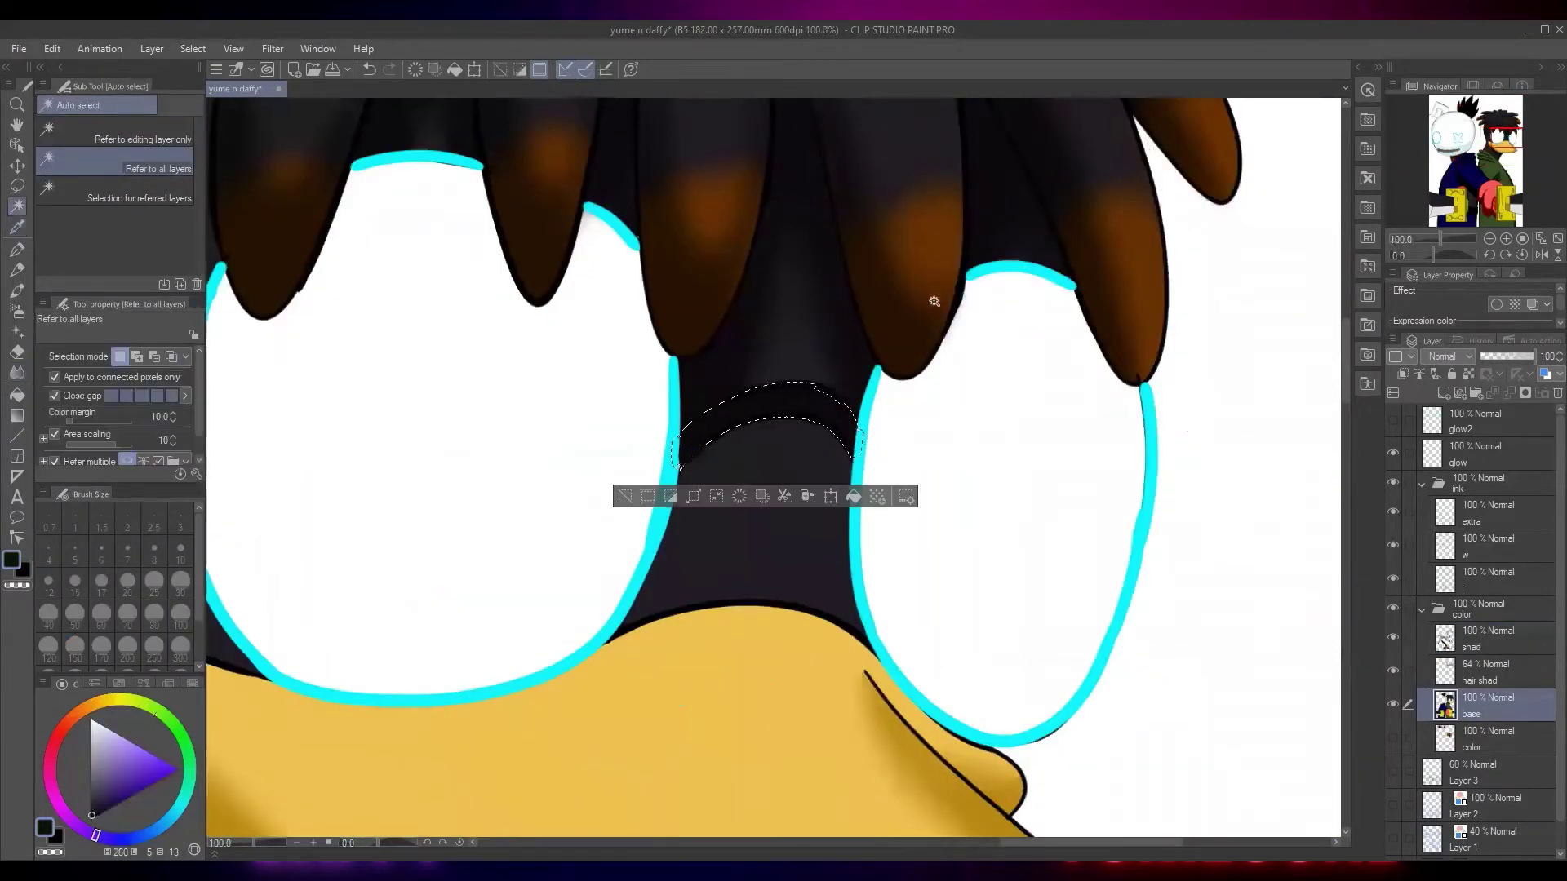
pyautogui.press('m')
pyautogui.click(979, 372)
# Lasso the thin gap along the arched line between the duck's eyes and patch it with black on the ink layer i
pyautogui.scroll(-4, 981, 390)
pyautogui.scroll(2, 954, 392)
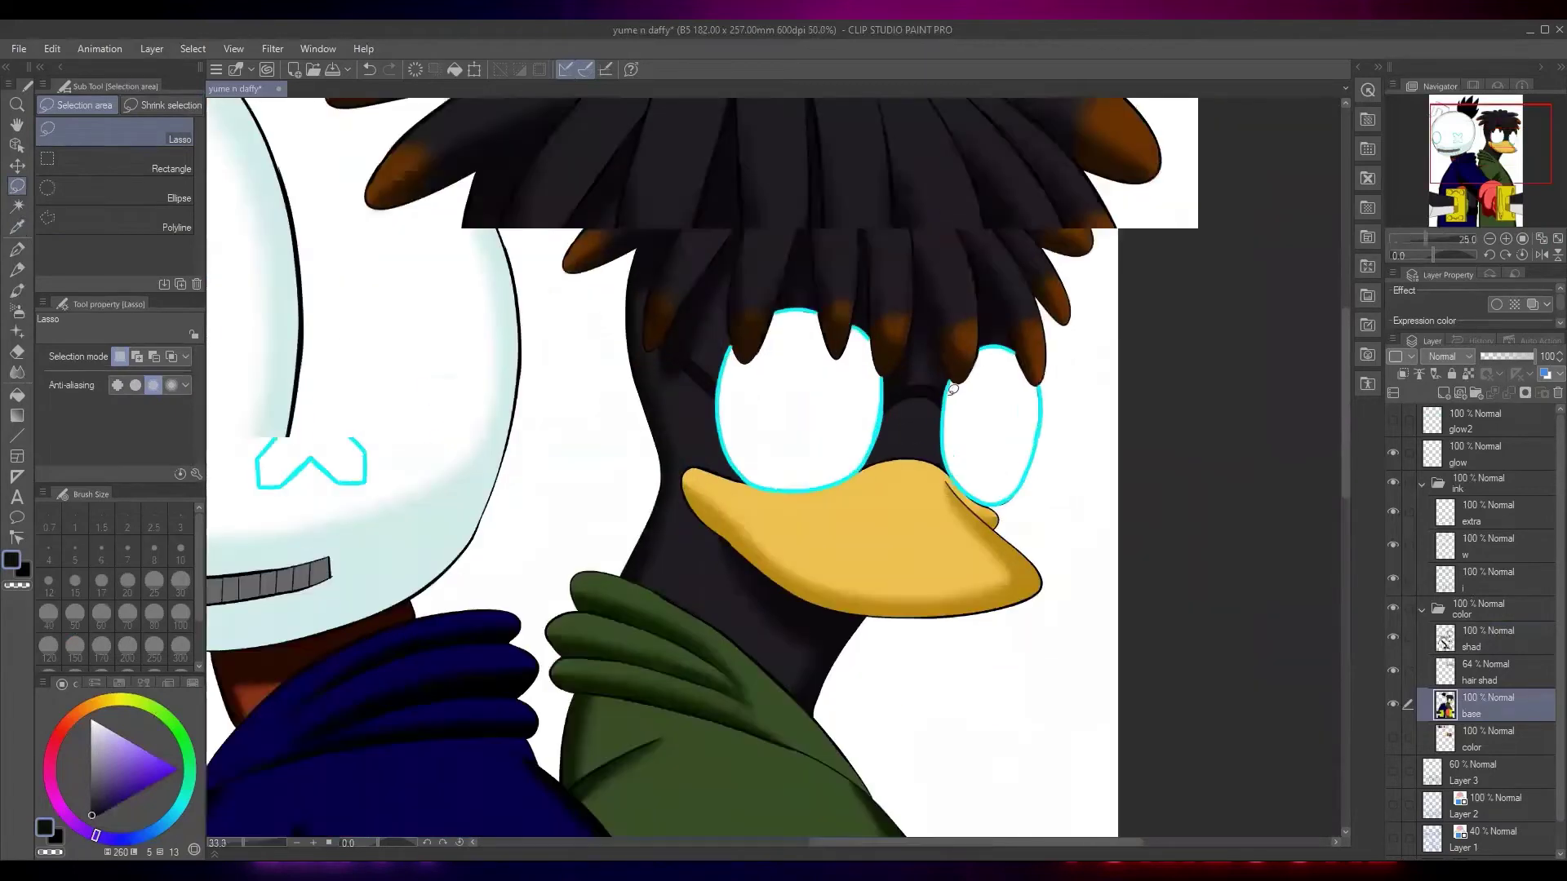
pyautogui.scroll(5, 953, 390)
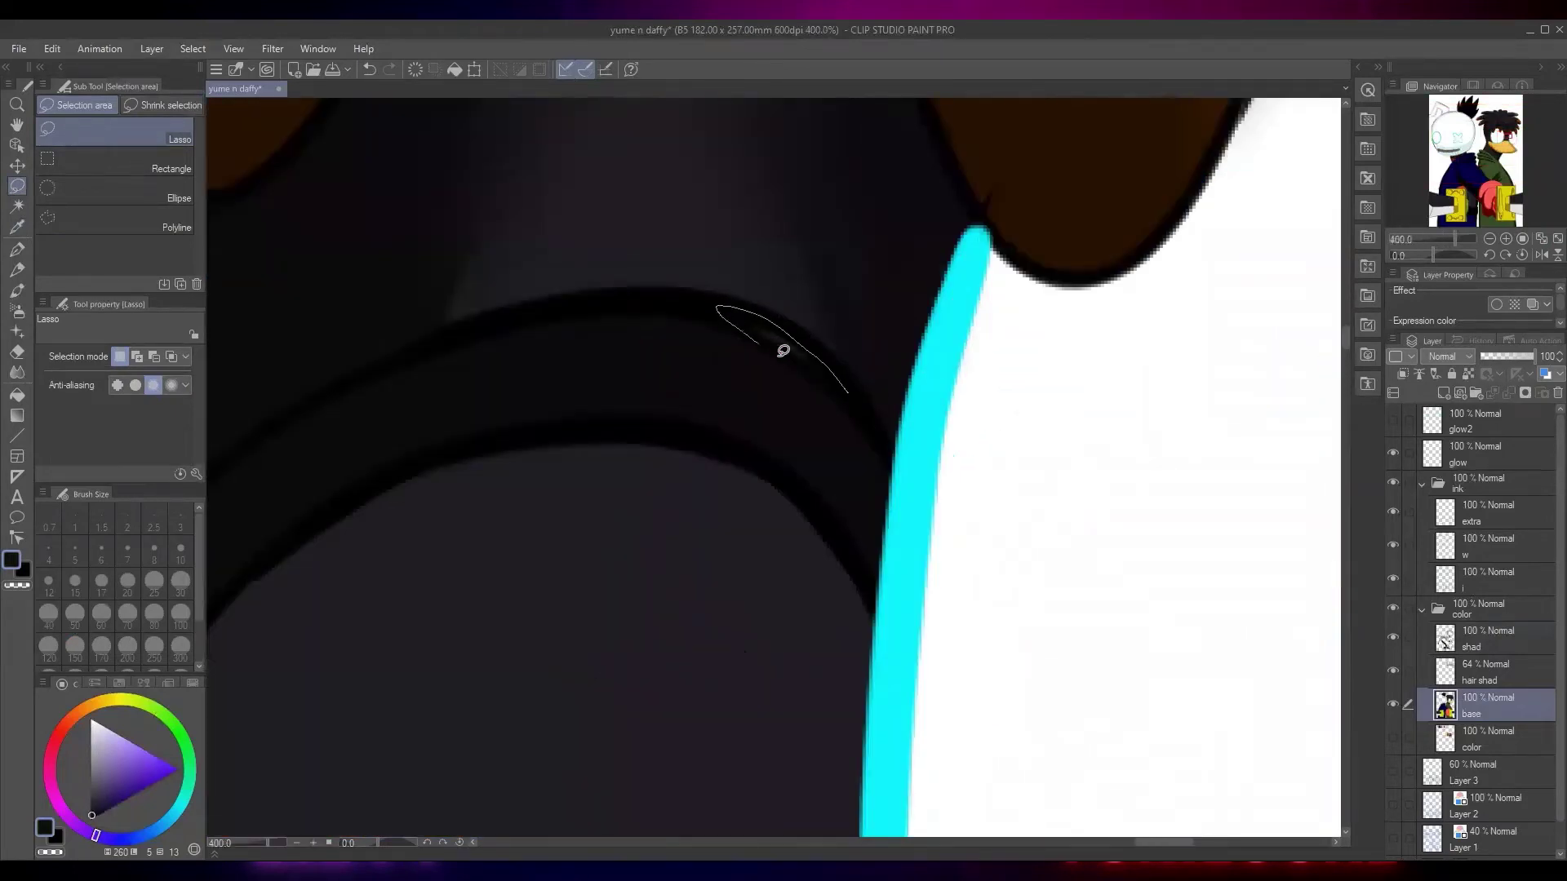
pyautogui.moveTo(782, 350); pyautogui.dragTo(845, 388)
pyautogui.click(90, 821)
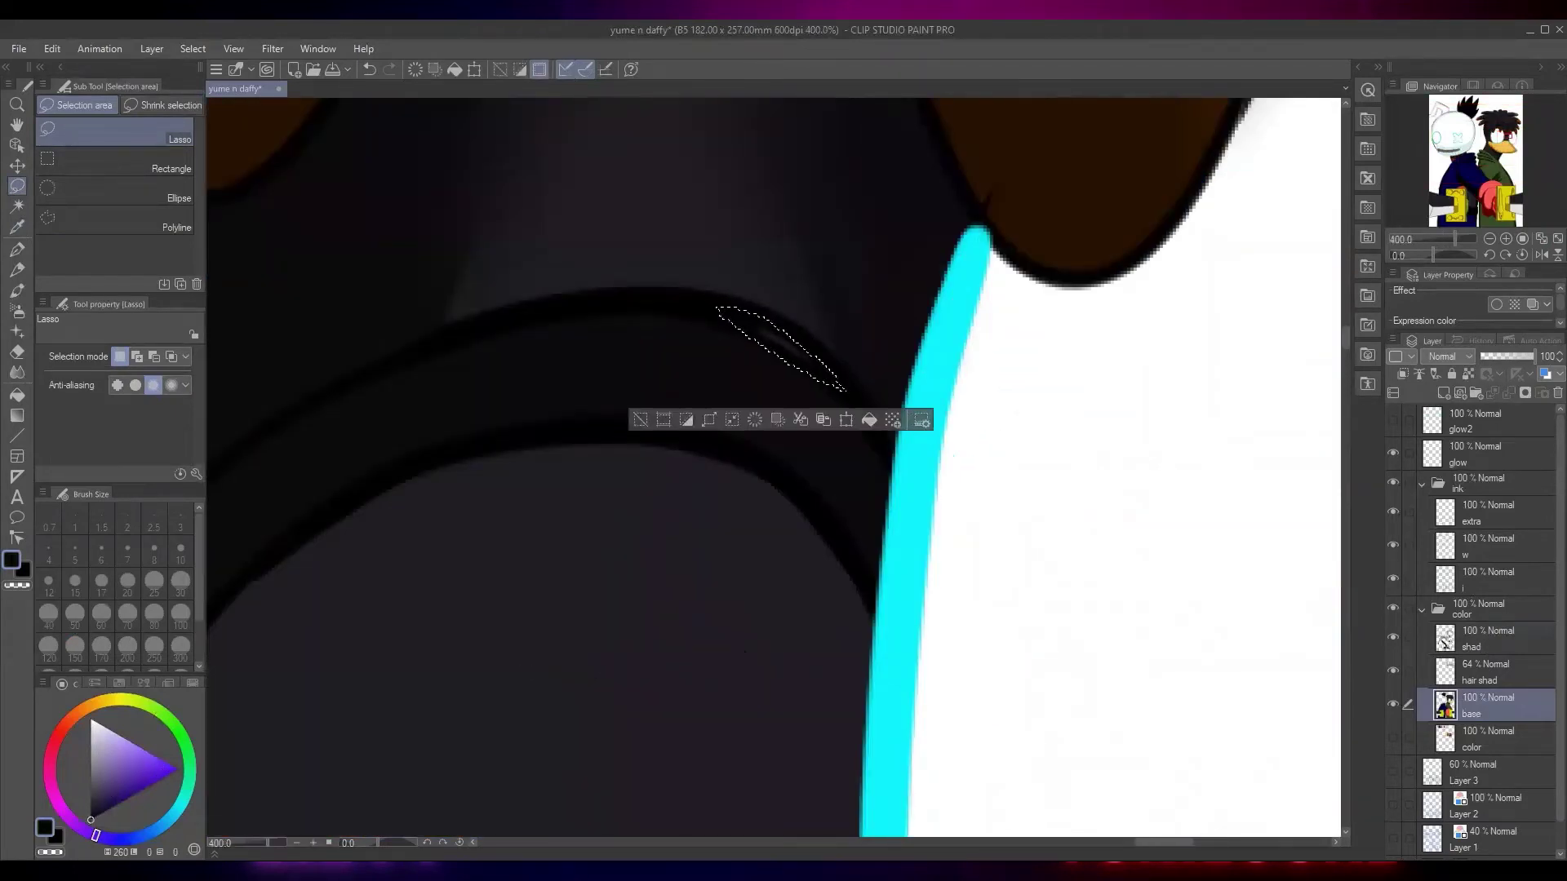
pyautogui.click(1481, 564)
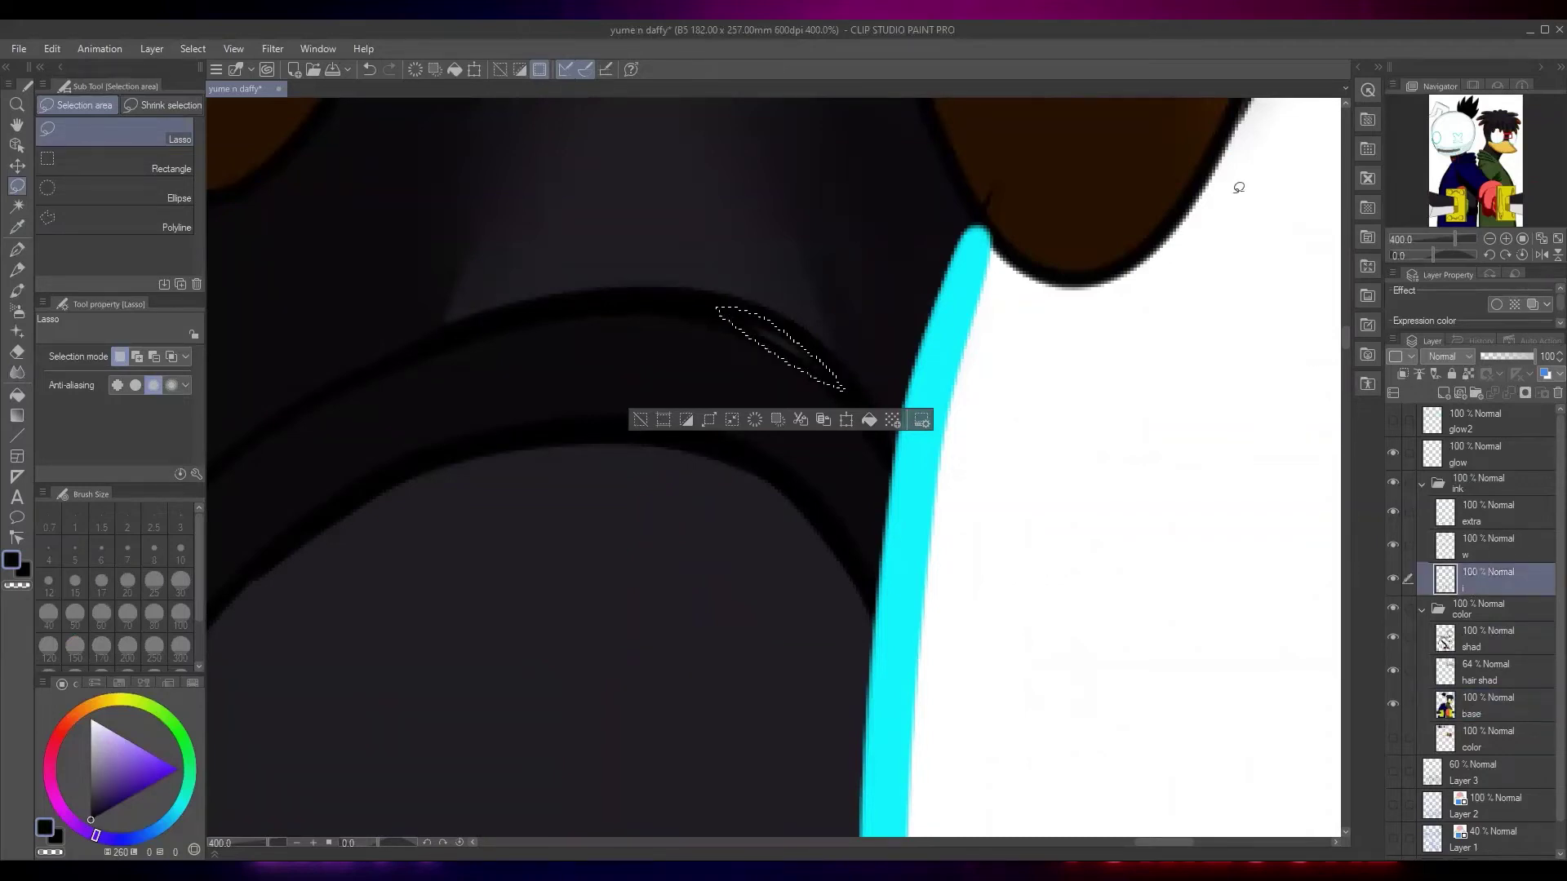
pyautogui.hotkey('ctrl', 'd')
pyautogui.scroll(-7, 1025, 233)
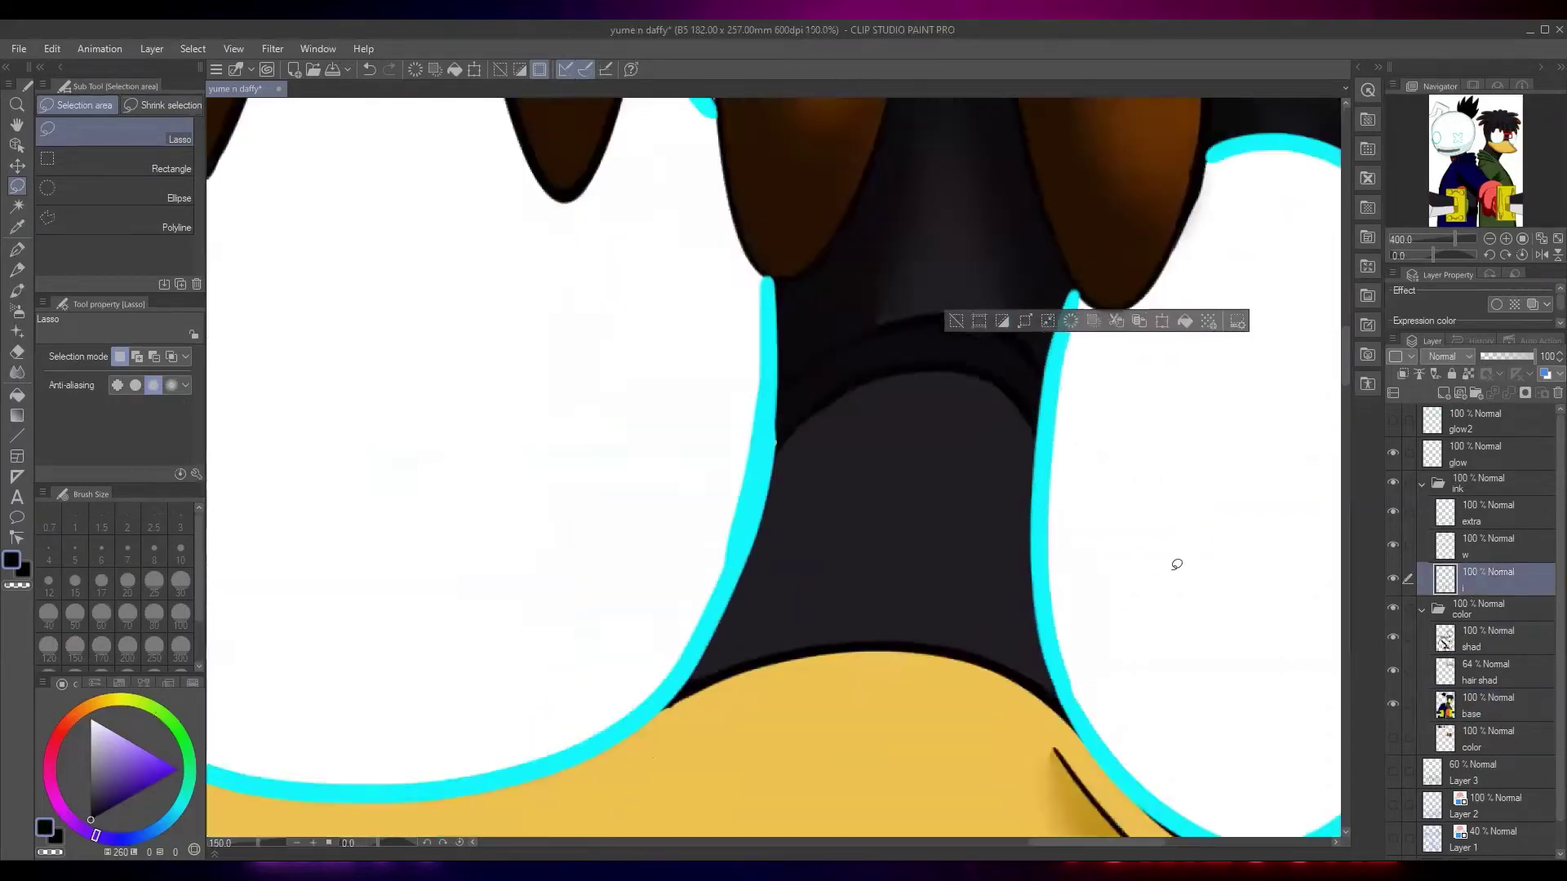
# Clear the light grey fill from the lower sections beside both yellow plates on the base layer and deselect
pyautogui.scroll(-3, 1123, 548)
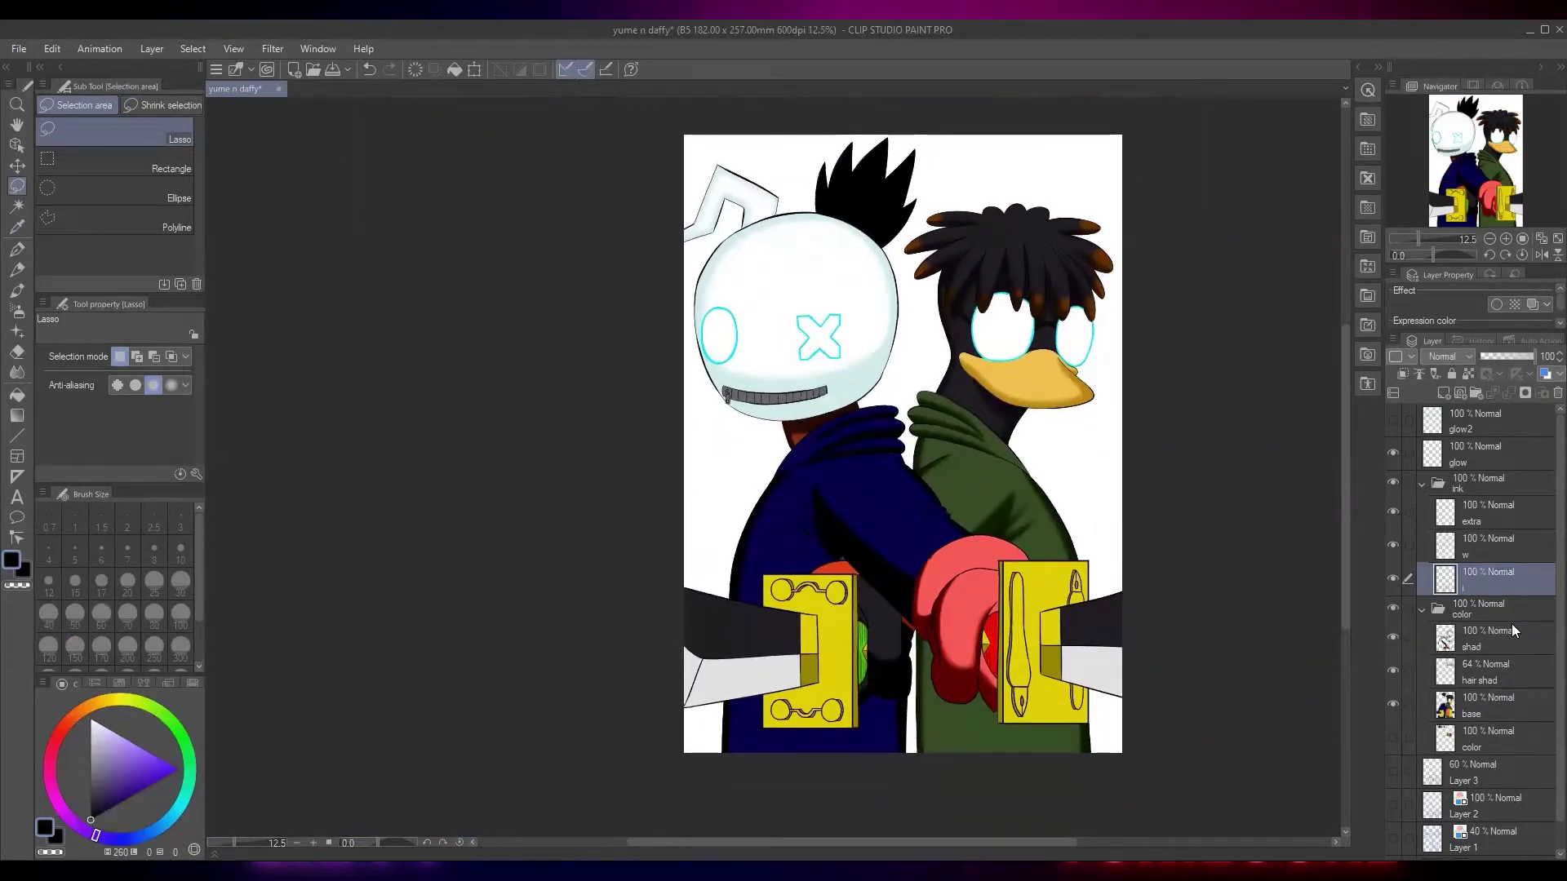
pyautogui.click(1481, 716)
pyautogui.press('w')
pyautogui.click(692, 670)
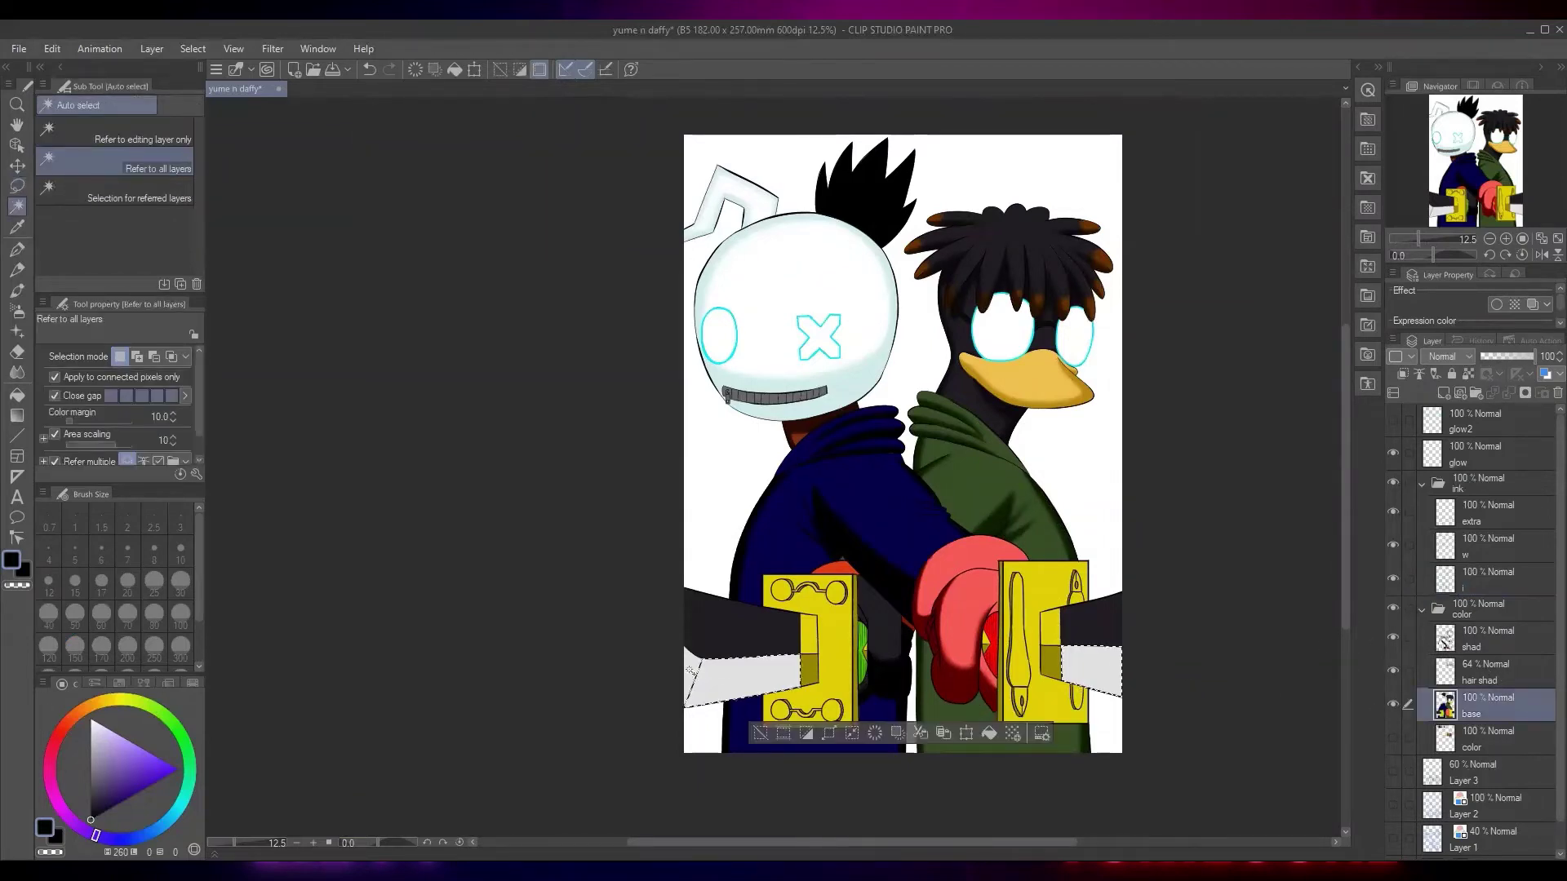
pyautogui.press('Delete')
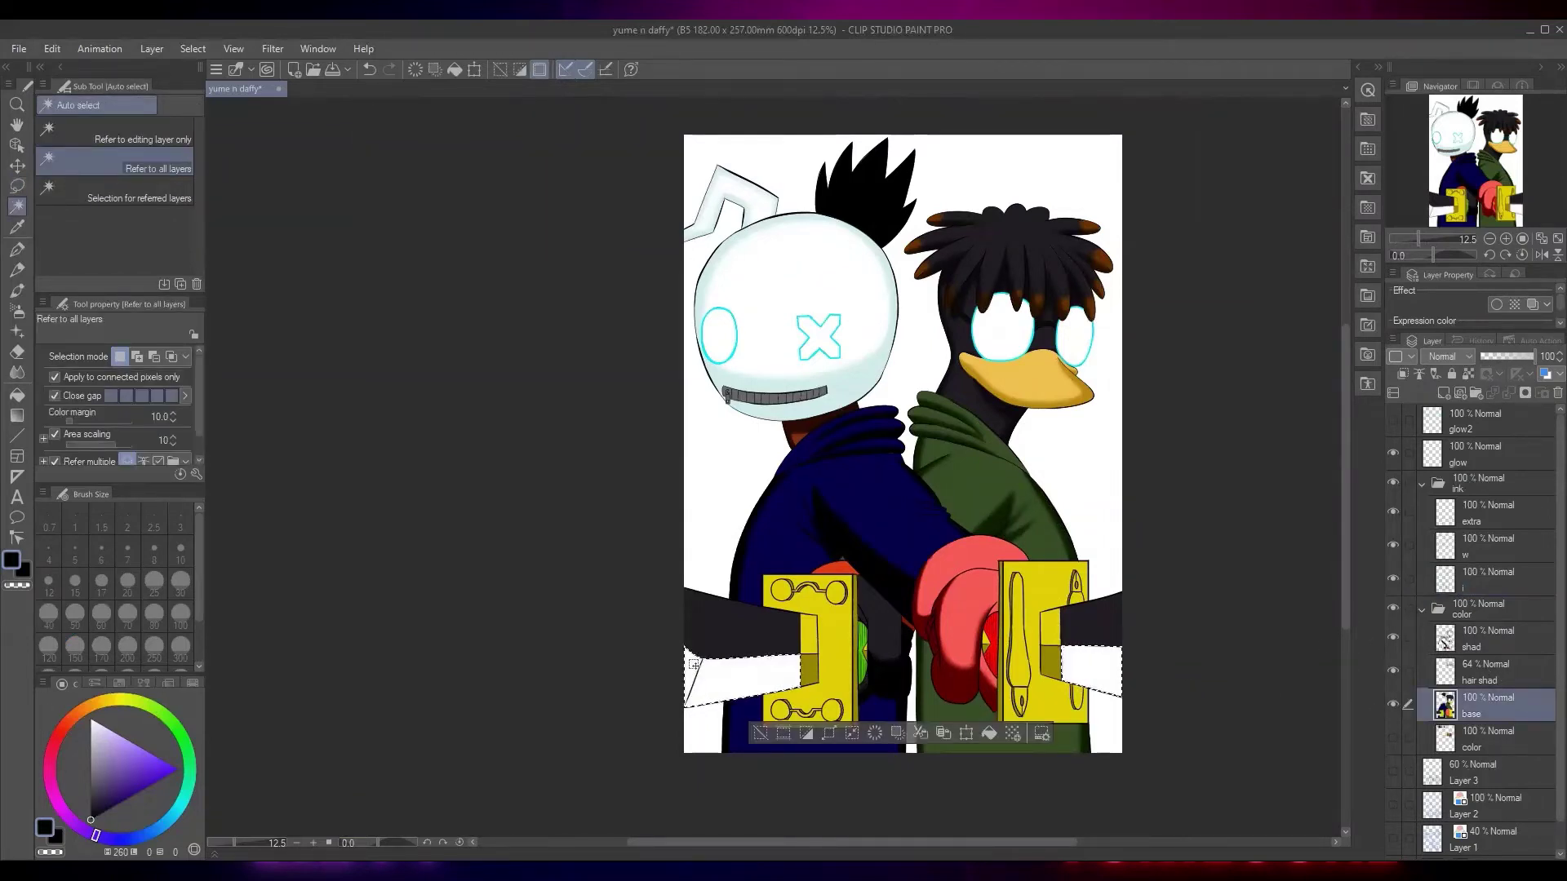
pyautogui.click(761, 732)
# Create a new layer above the shad layer and name it li
pyautogui.moveTo(1126, 720); pyautogui.dragTo(1053, 642)
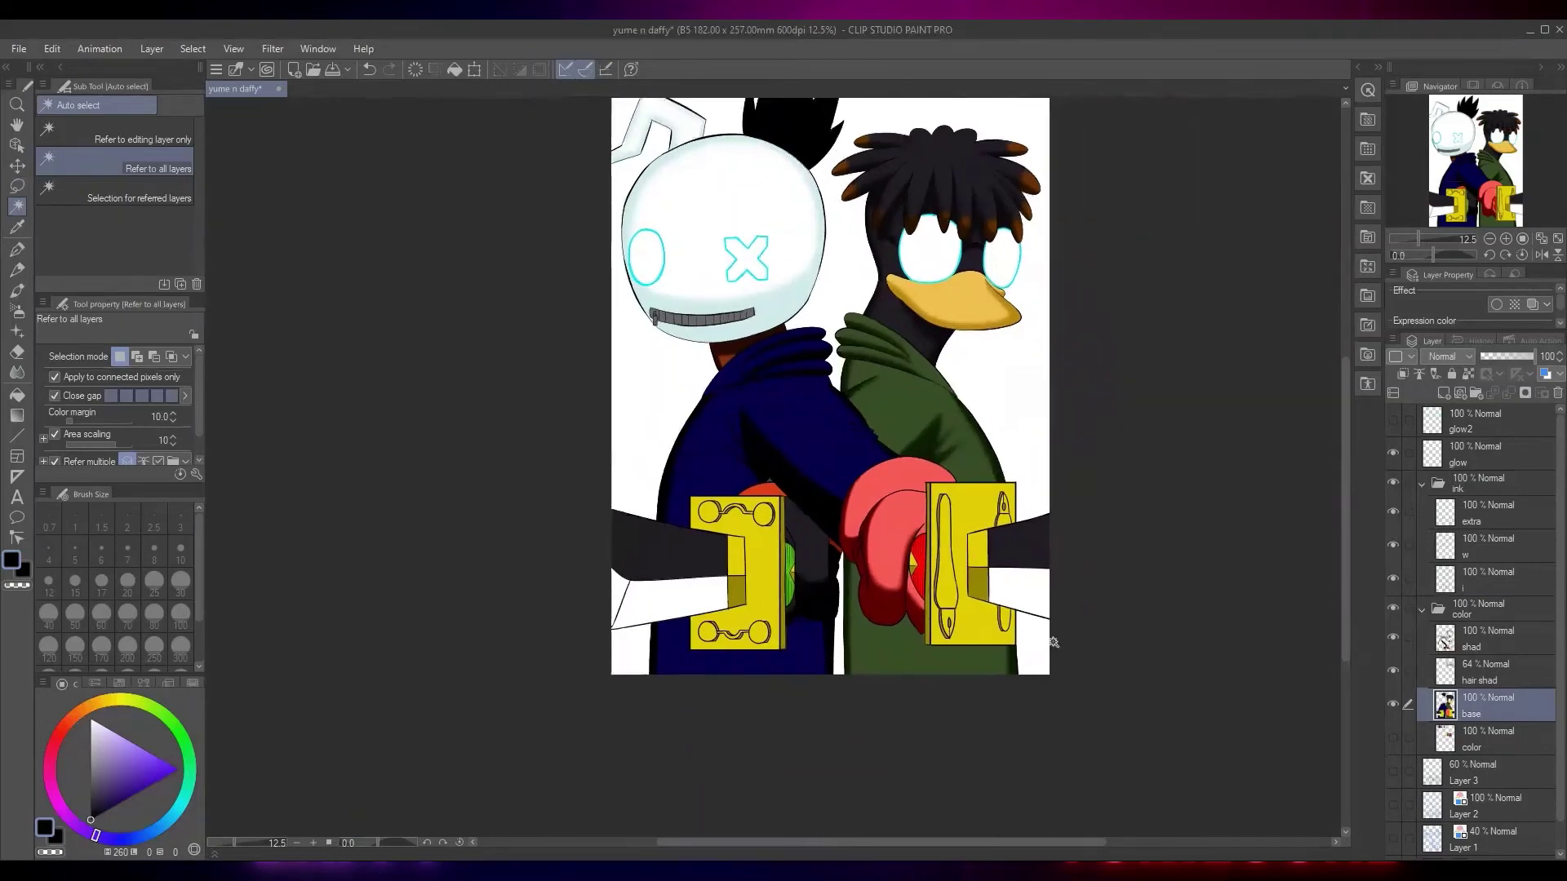
pyautogui.moveTo(1027, 478); pyautogui.dragTo(1008, 586)
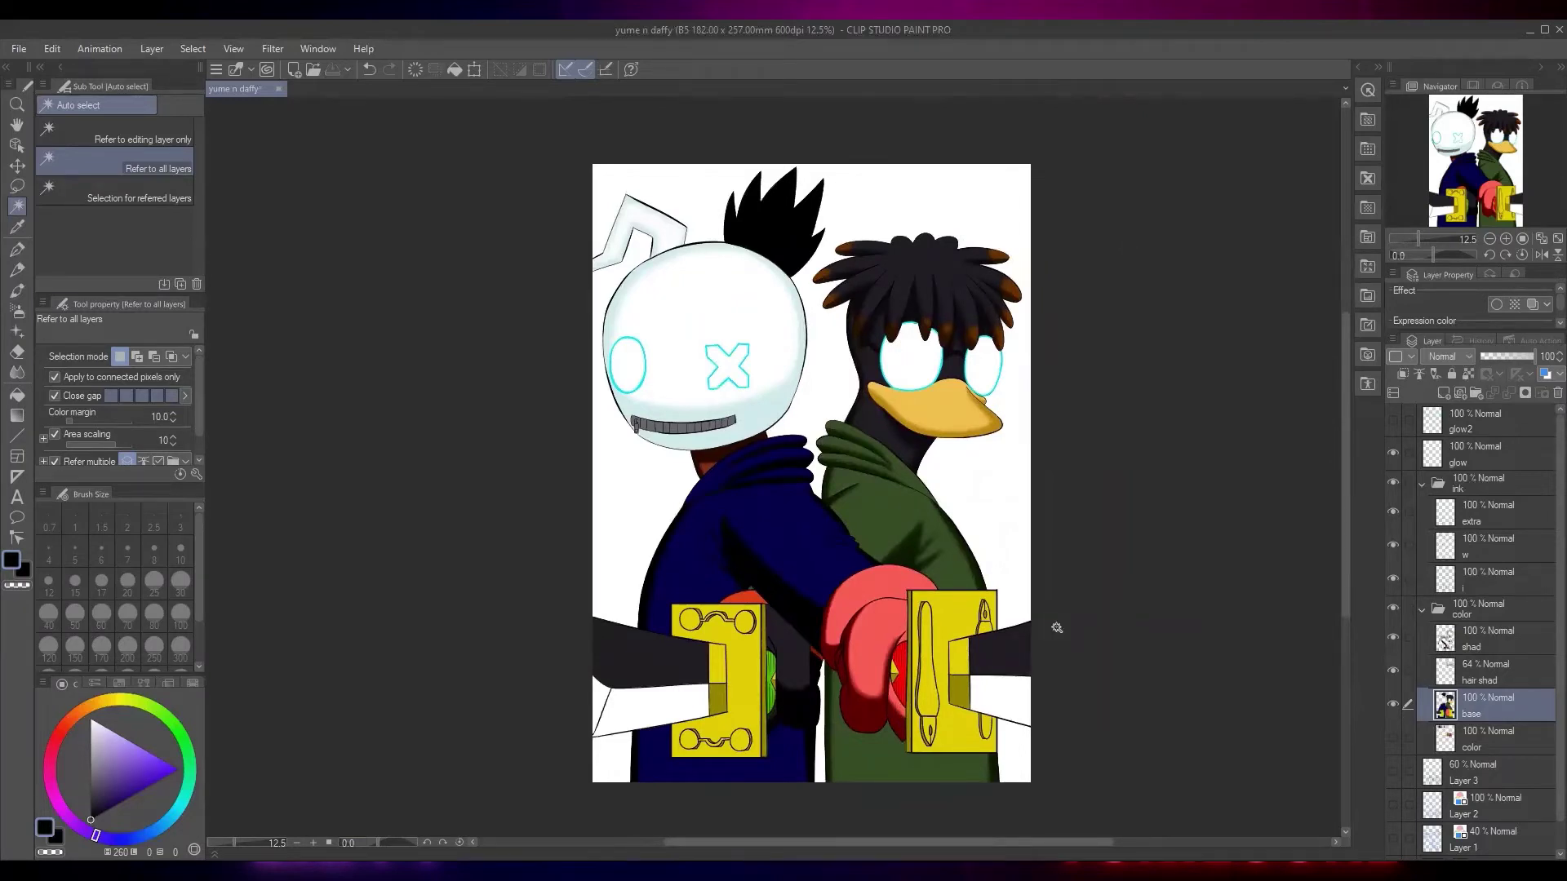
pyautogui.moveTo(916, 555); pyautogui.dragTo(960, 660)
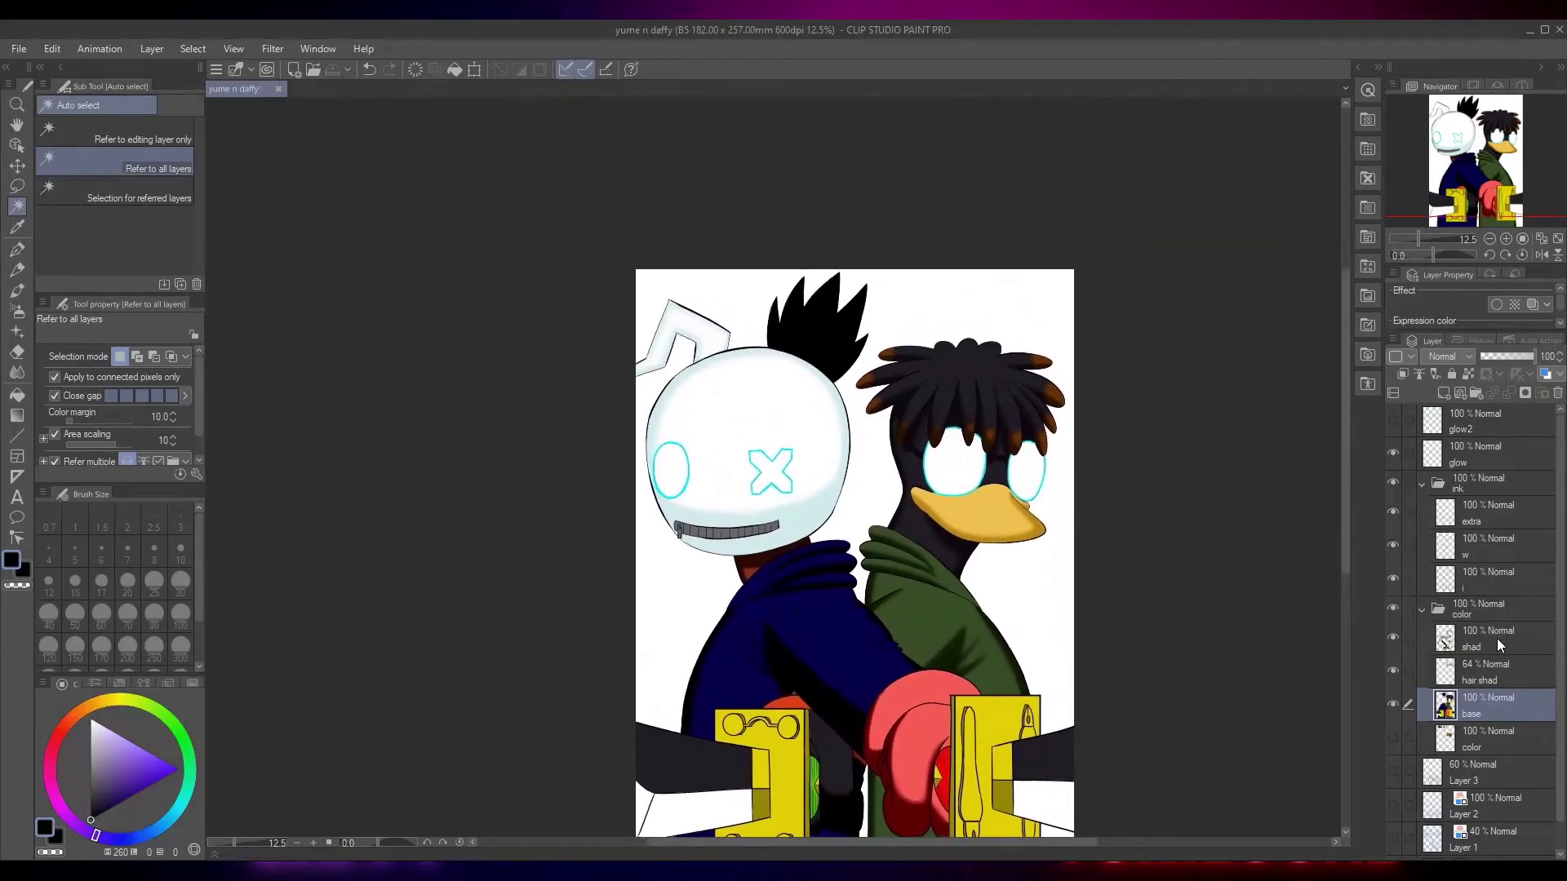
pyautogui.click(1497, 638)
pyautogui.click(1444, 393)
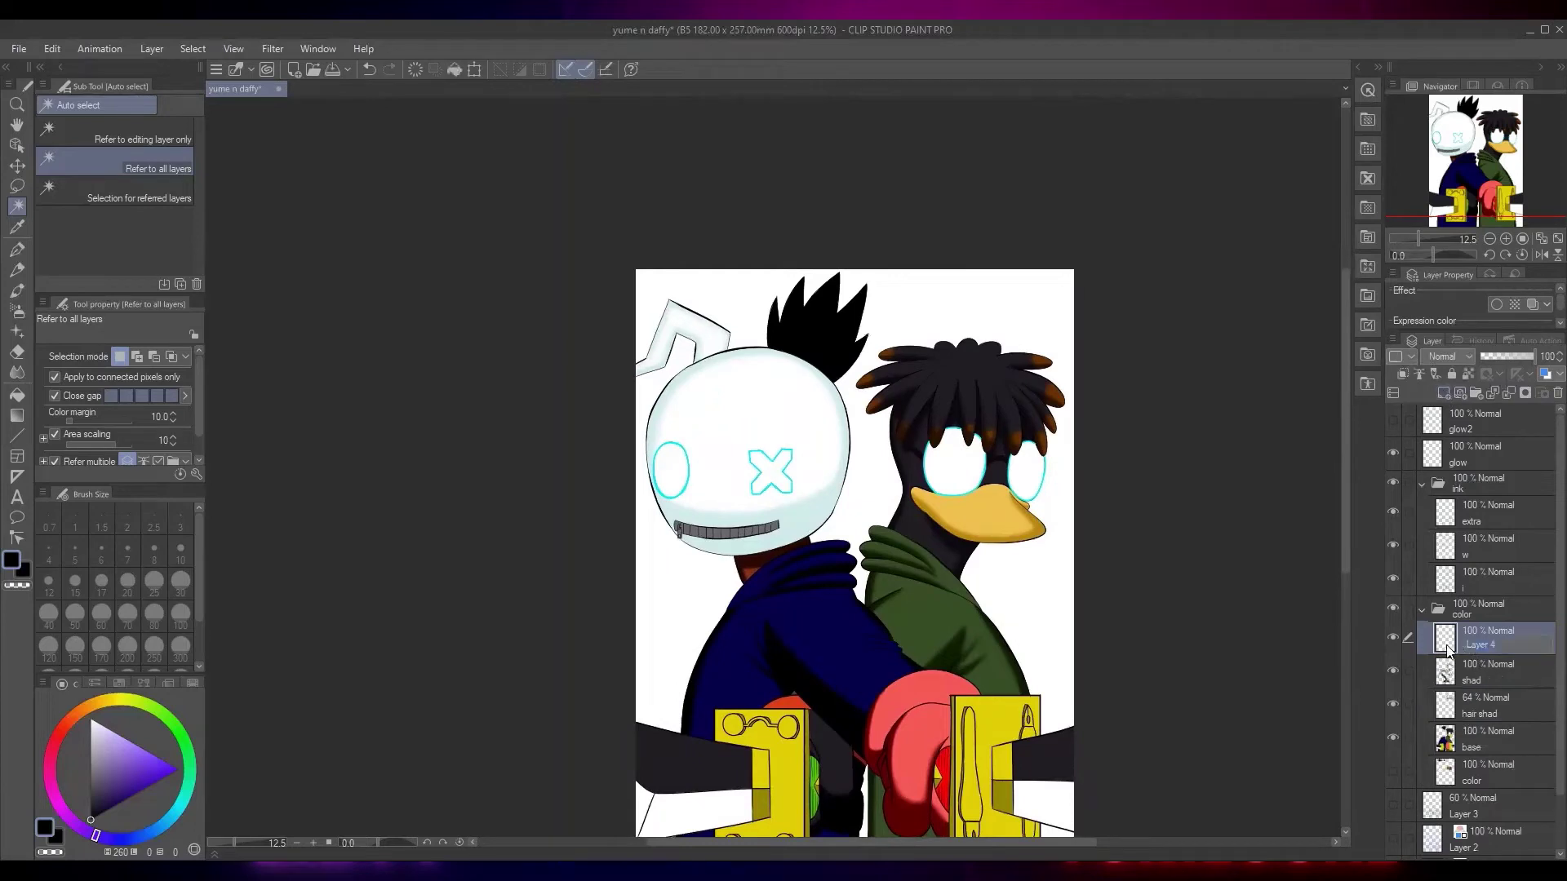
pyautogui.doubleClick(1469, 643)
pyautogui.write('li')
pyautogui.click(833, 599)
# Paint dark blue highlight streaks across the masked character's black hair spikes with the Soft airbrush at size 30
pyautogui.scroll(5, 830, 307)
pyautogui.press('b')
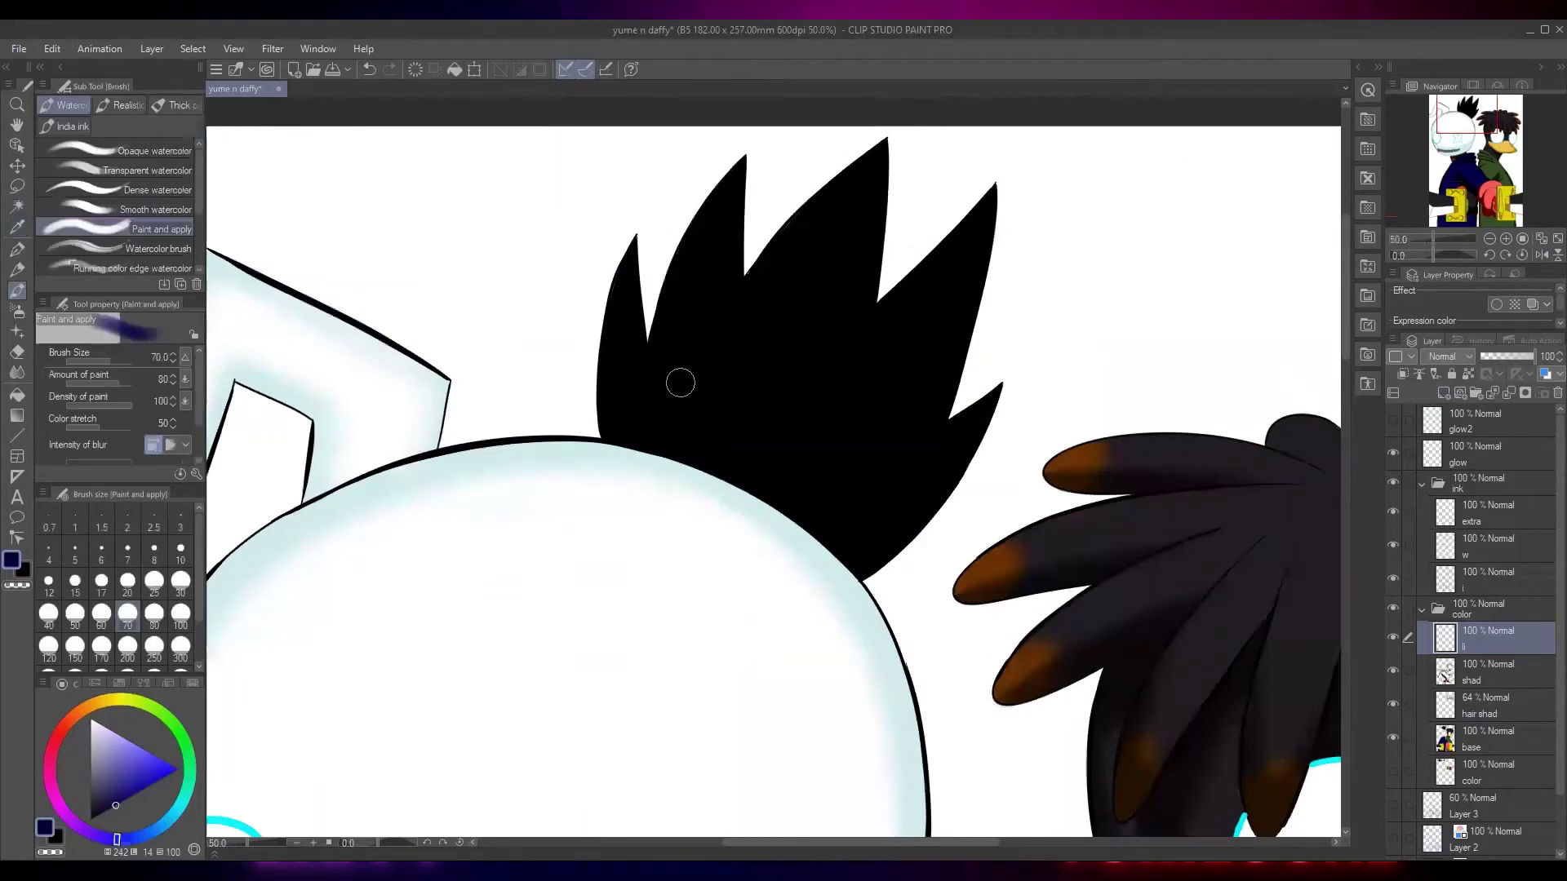
pyautogui.press('b')
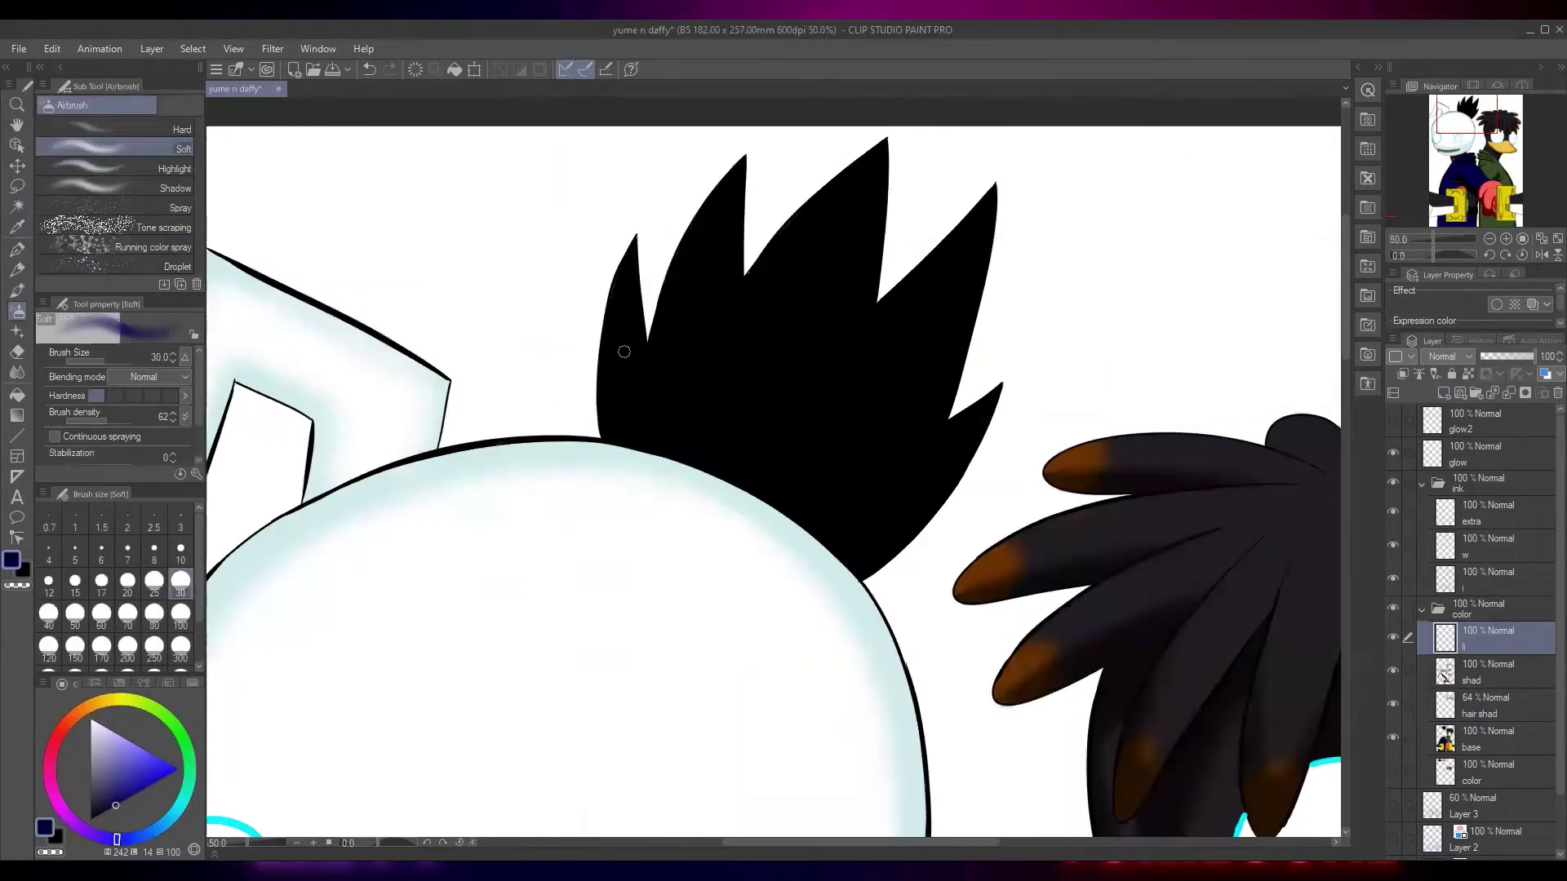
pyautogui.moveTo(617, 392); pyautogui.dragTo(623, 405)
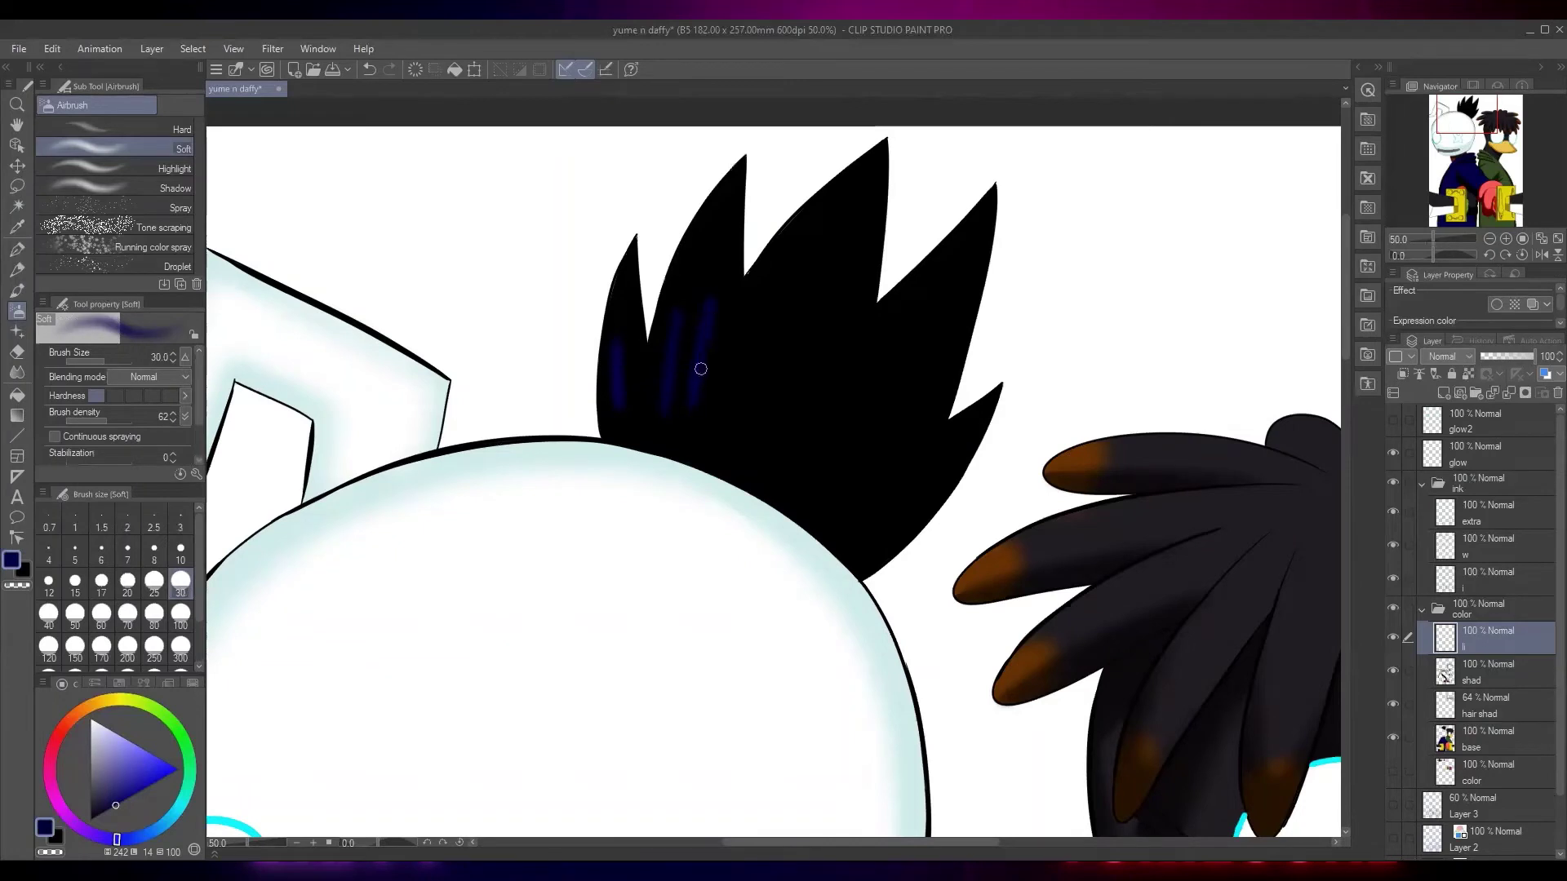
pyautogui.moveTo(802, 317); pyautogui.dragTo(771, 410)
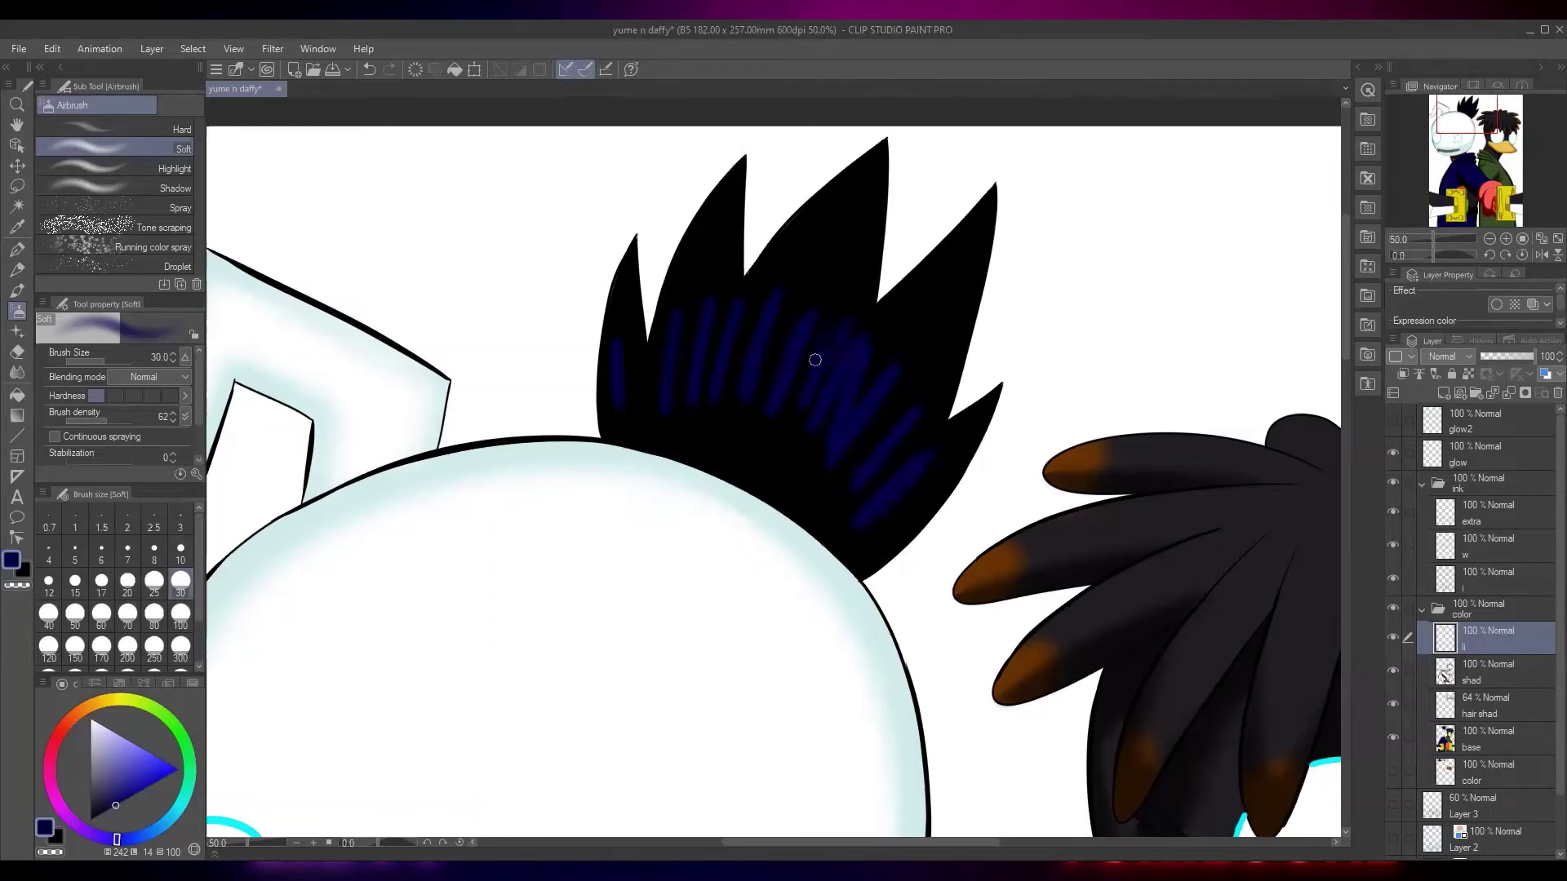
# Collapse the ink folder and show the glow2 layer, checking the glow around both characters' eyes
pyautogui.scroll(-6, 1075, 276)
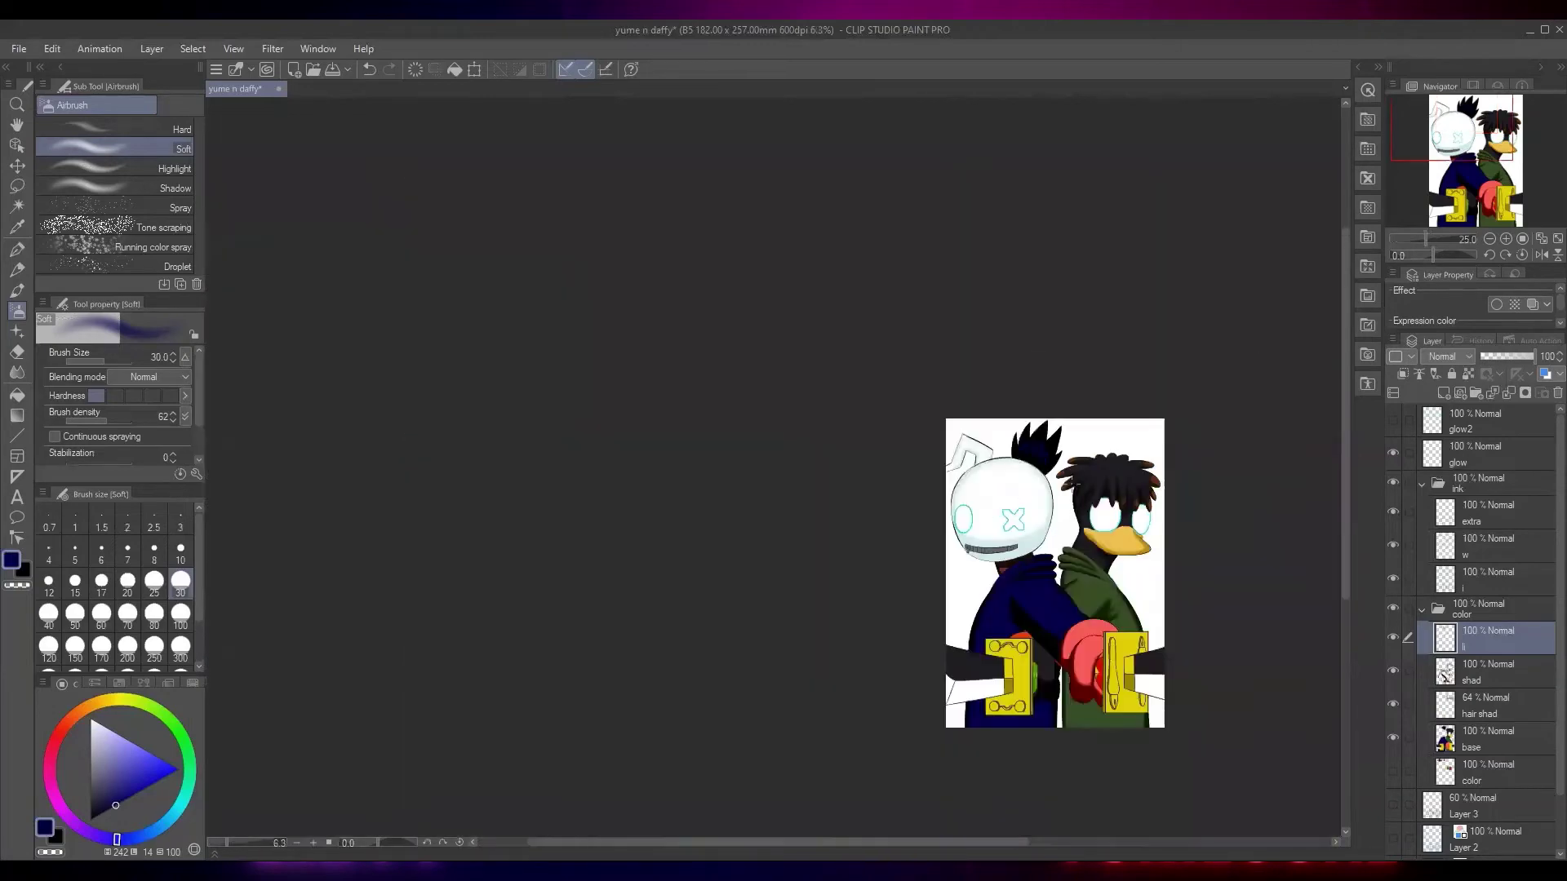
pyautogui.moveTo(1069, 483); pyautogui.dragTo(982, 350)
pyautogui.scroll(2, 964, 352)
pyautogui.scroll(2, 1005, 427)
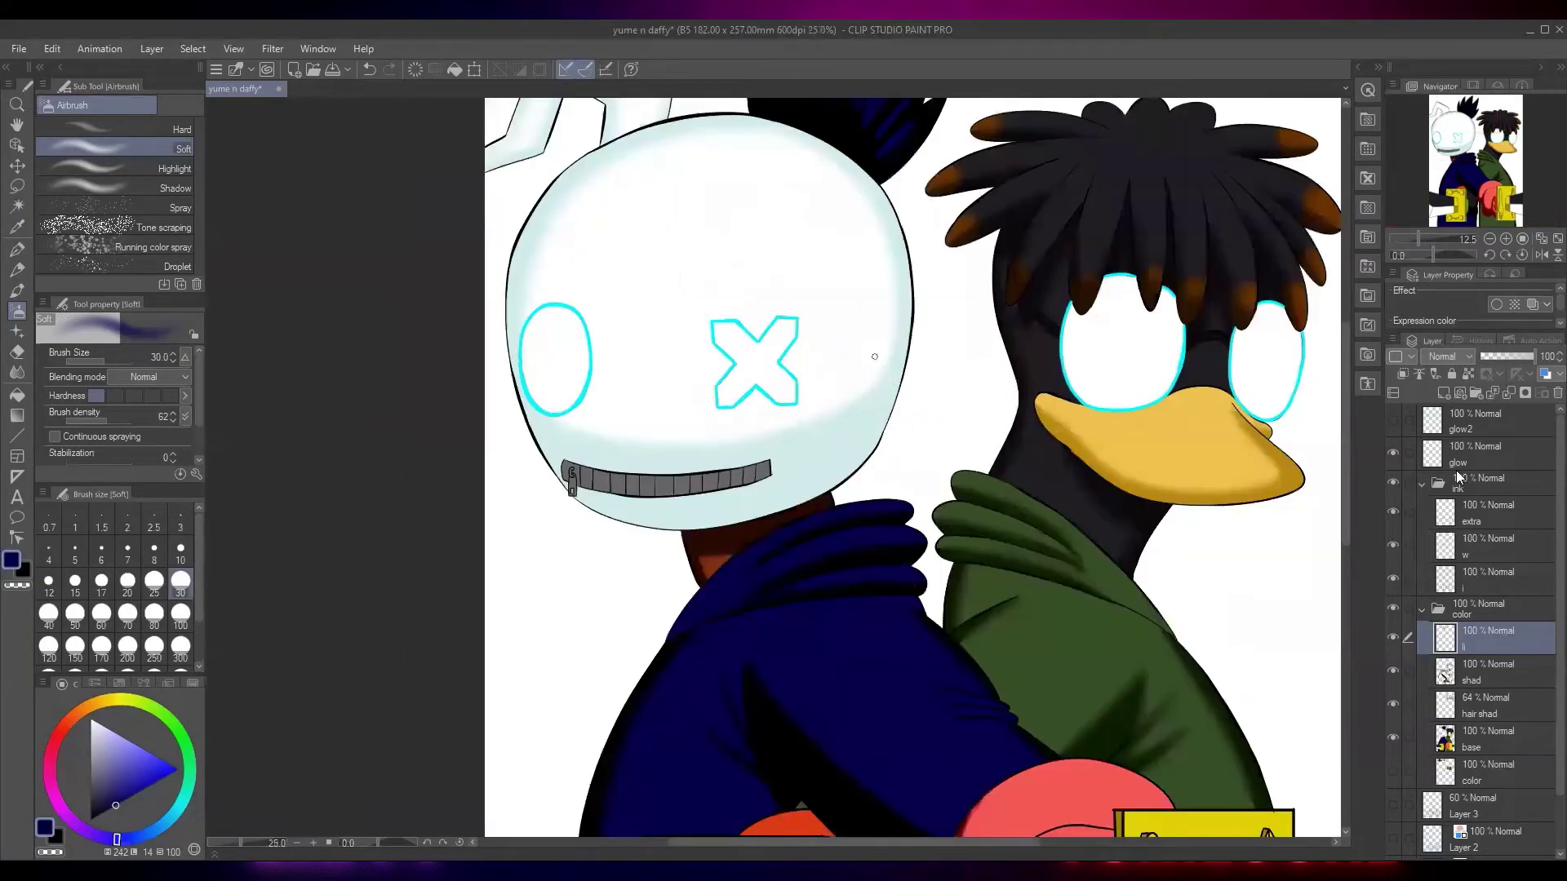
pyautogui.click(1423, 484)
pyautogui.click(1393, 419)
pyautogui.scroll(-5, 769, 465)
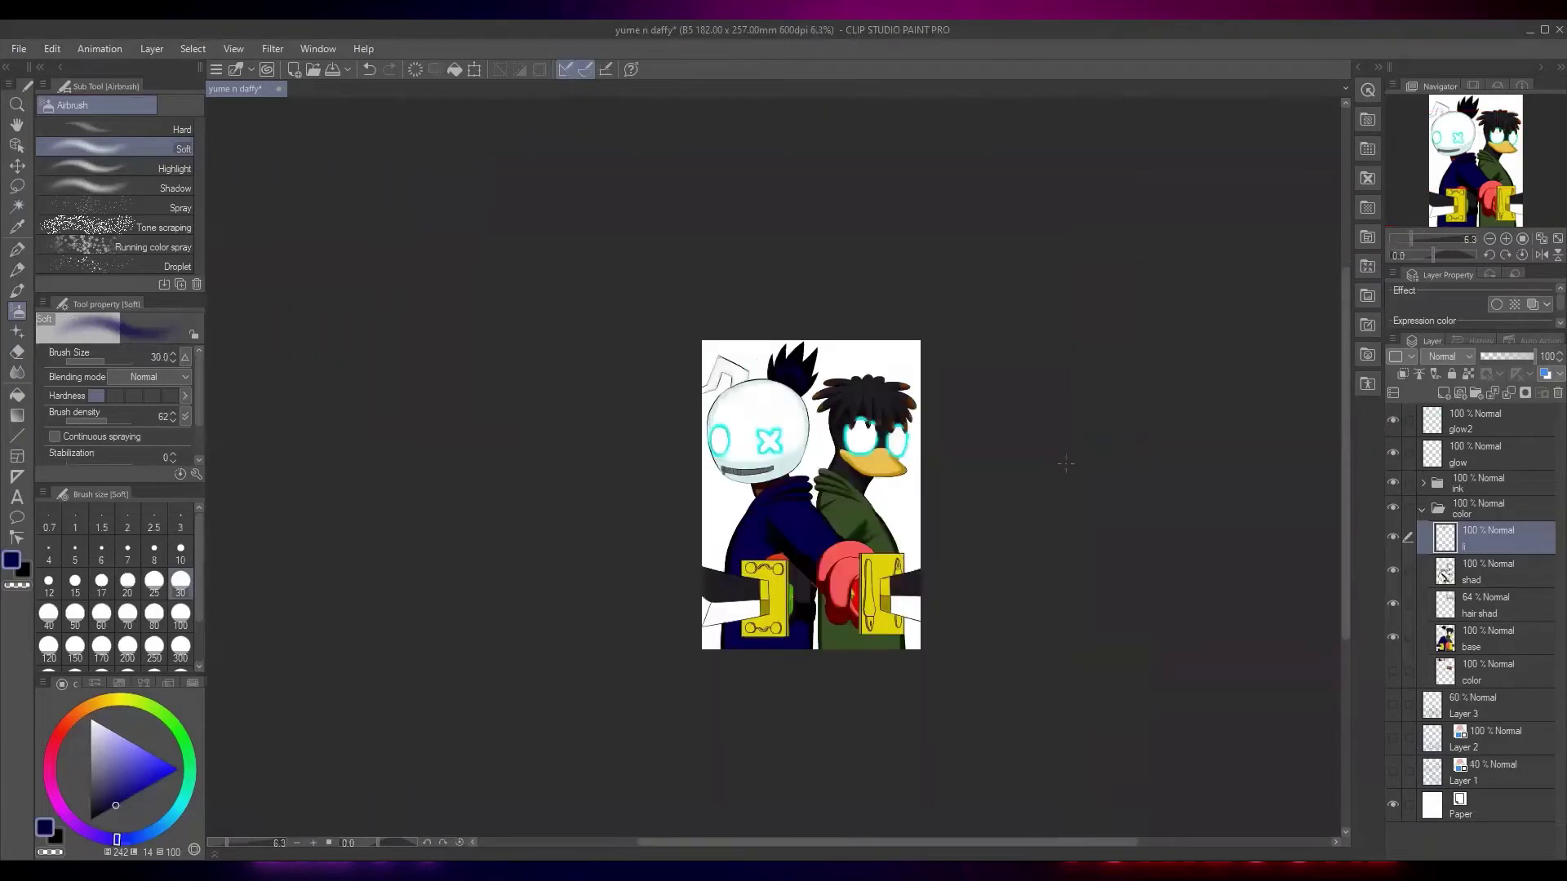
pyautogui.scroll(3, 861, 447)
pyautogui.scroll(2, 947, 467)
pyautogui.scroll(-2, 942, 493)
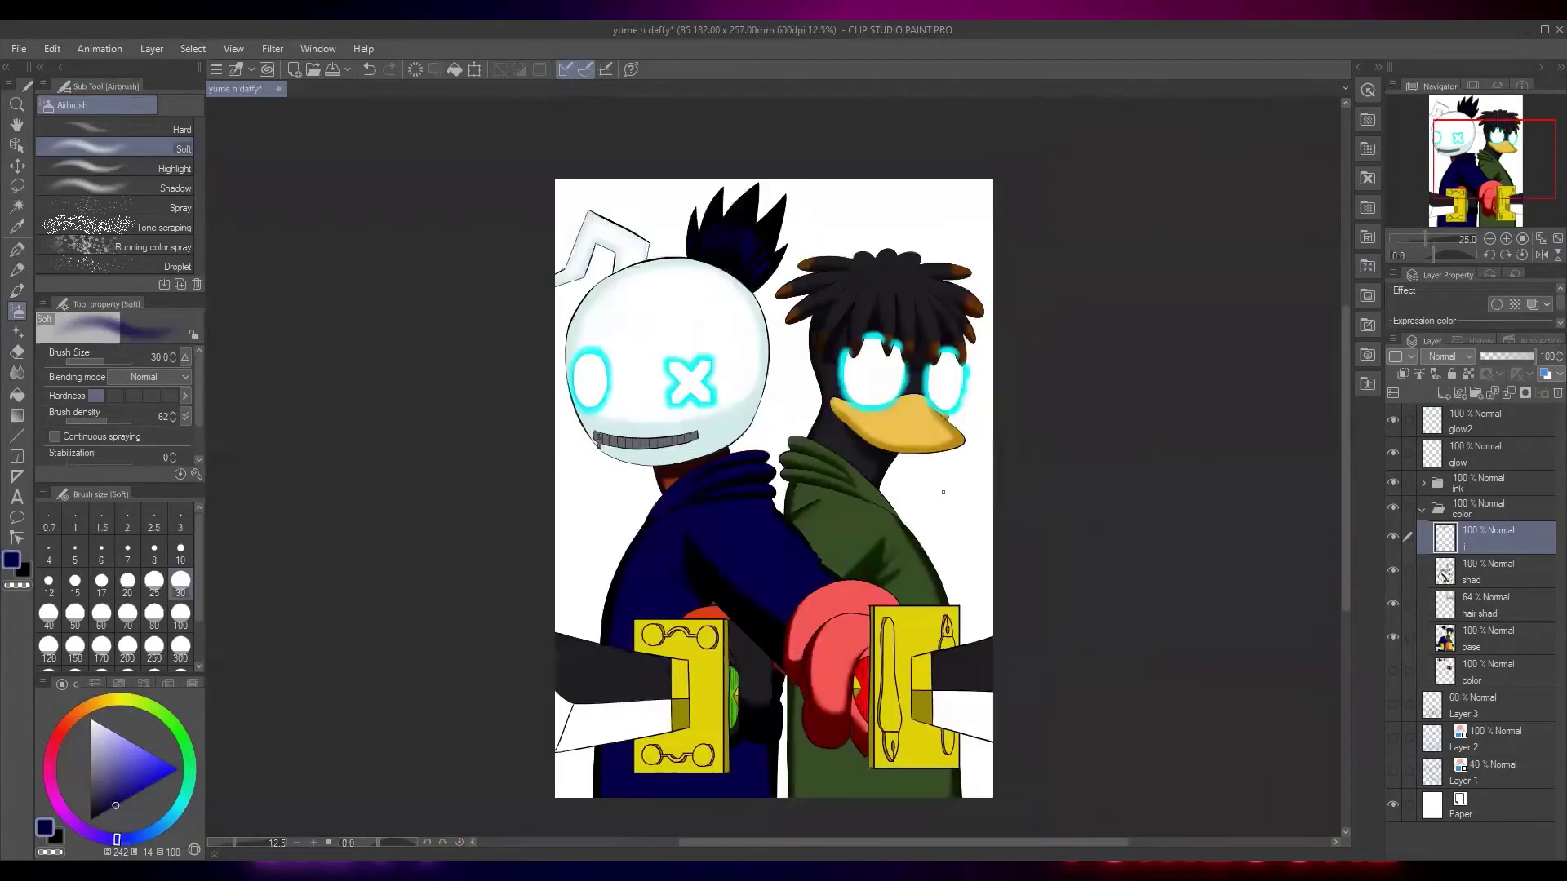
pyautogui.moveTo(951, 532); pyautogui.dragTo(967, 563)
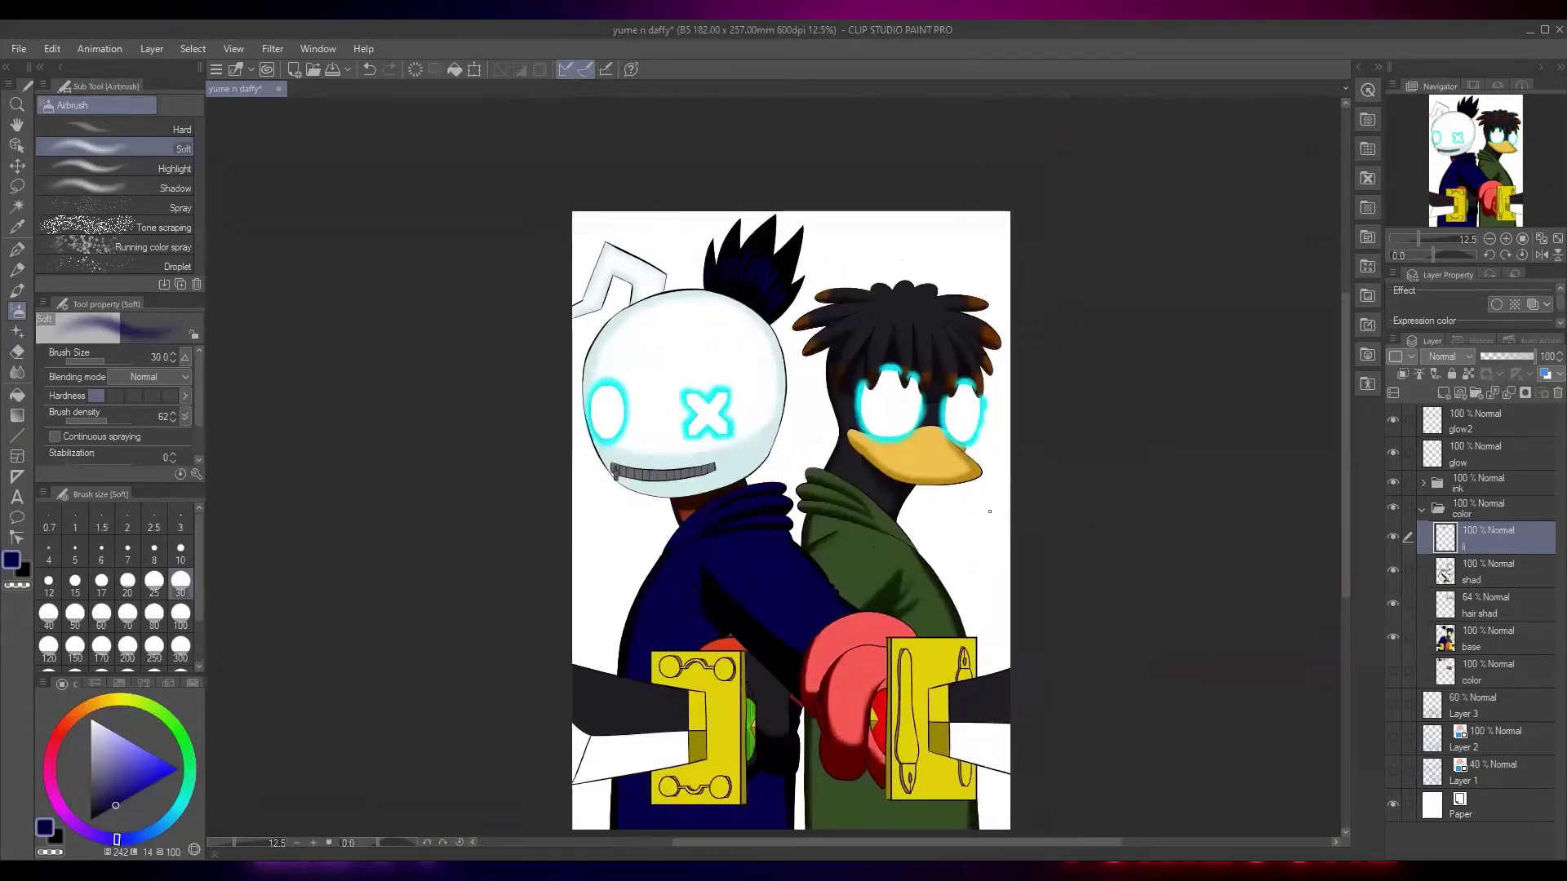
# Add a new layer between the base and color layers, entering bg as its name
pyautogui.click(1423, 509)
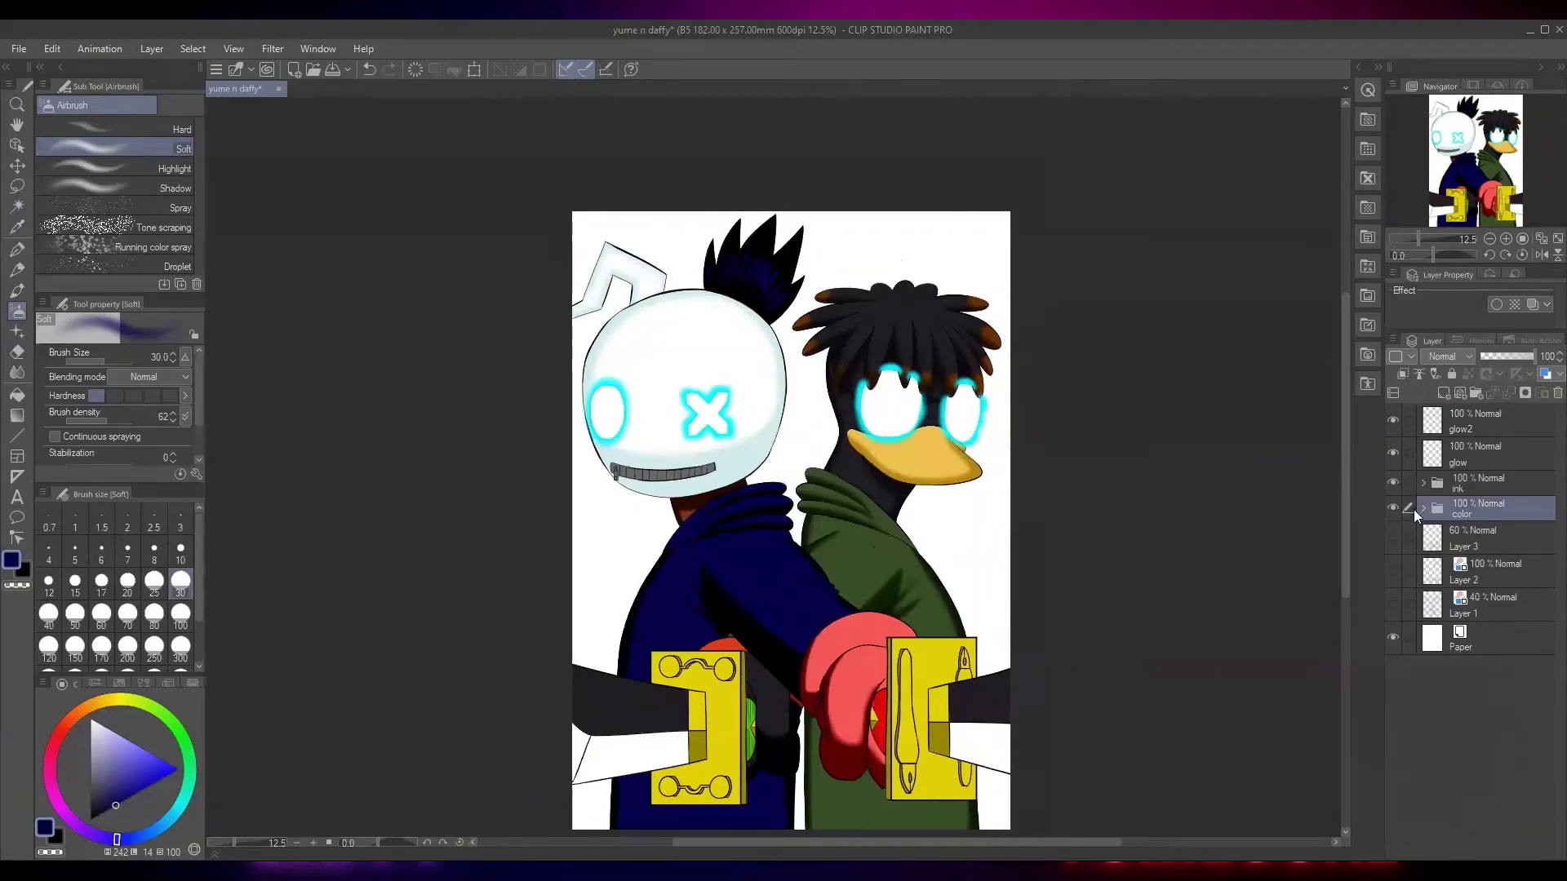
pyautogui.click(1422, 509)
pyautogui.click(1488, 664)
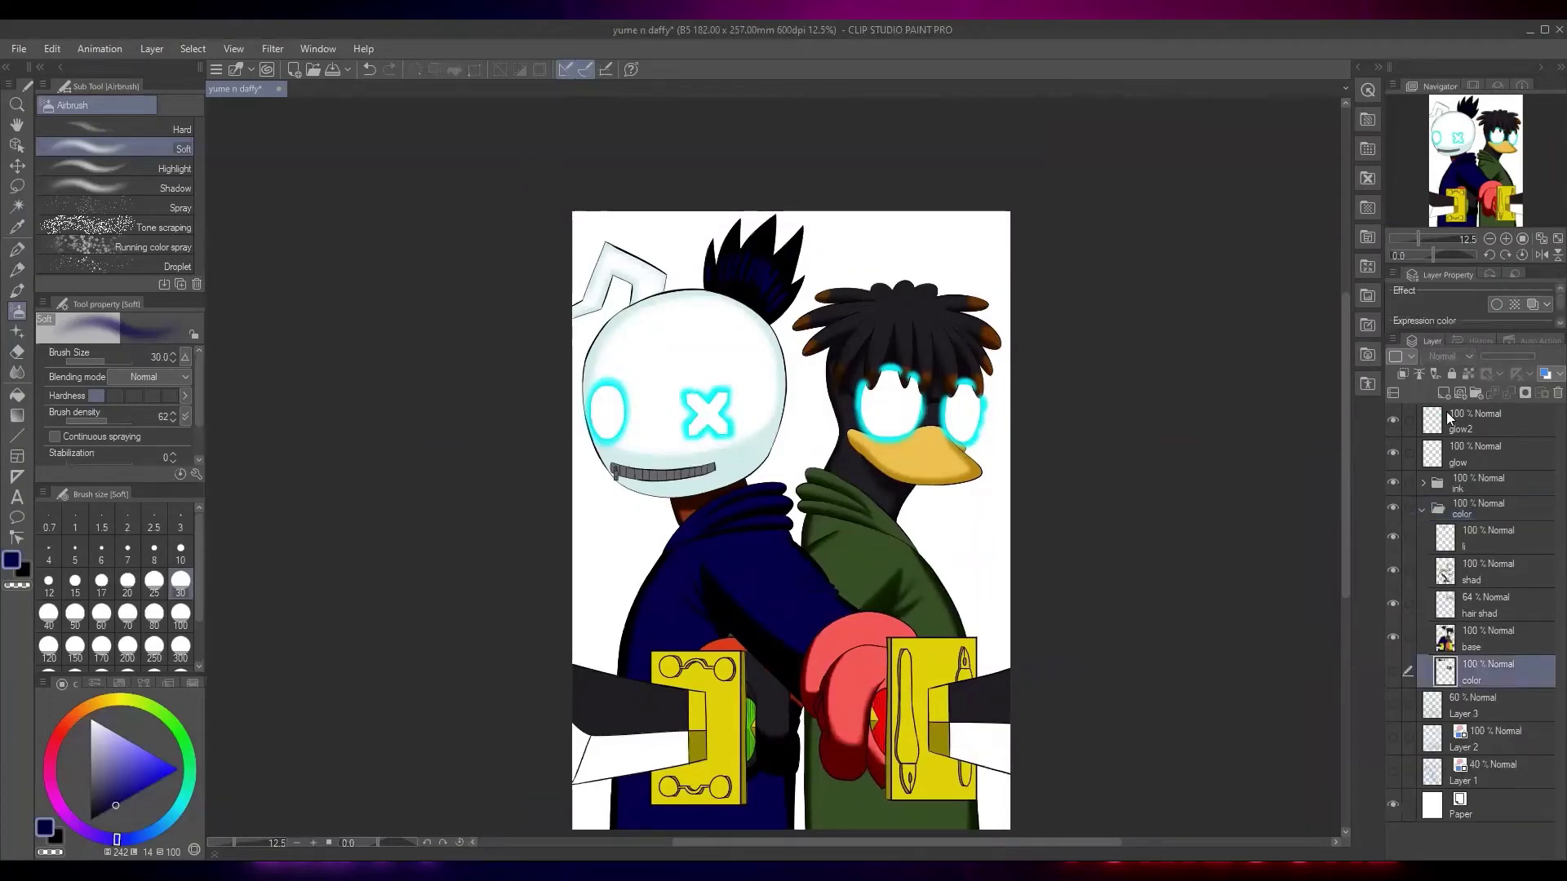
pyautogui.click(1444, 393)
pyautogui.doubleClick(1480, 679)
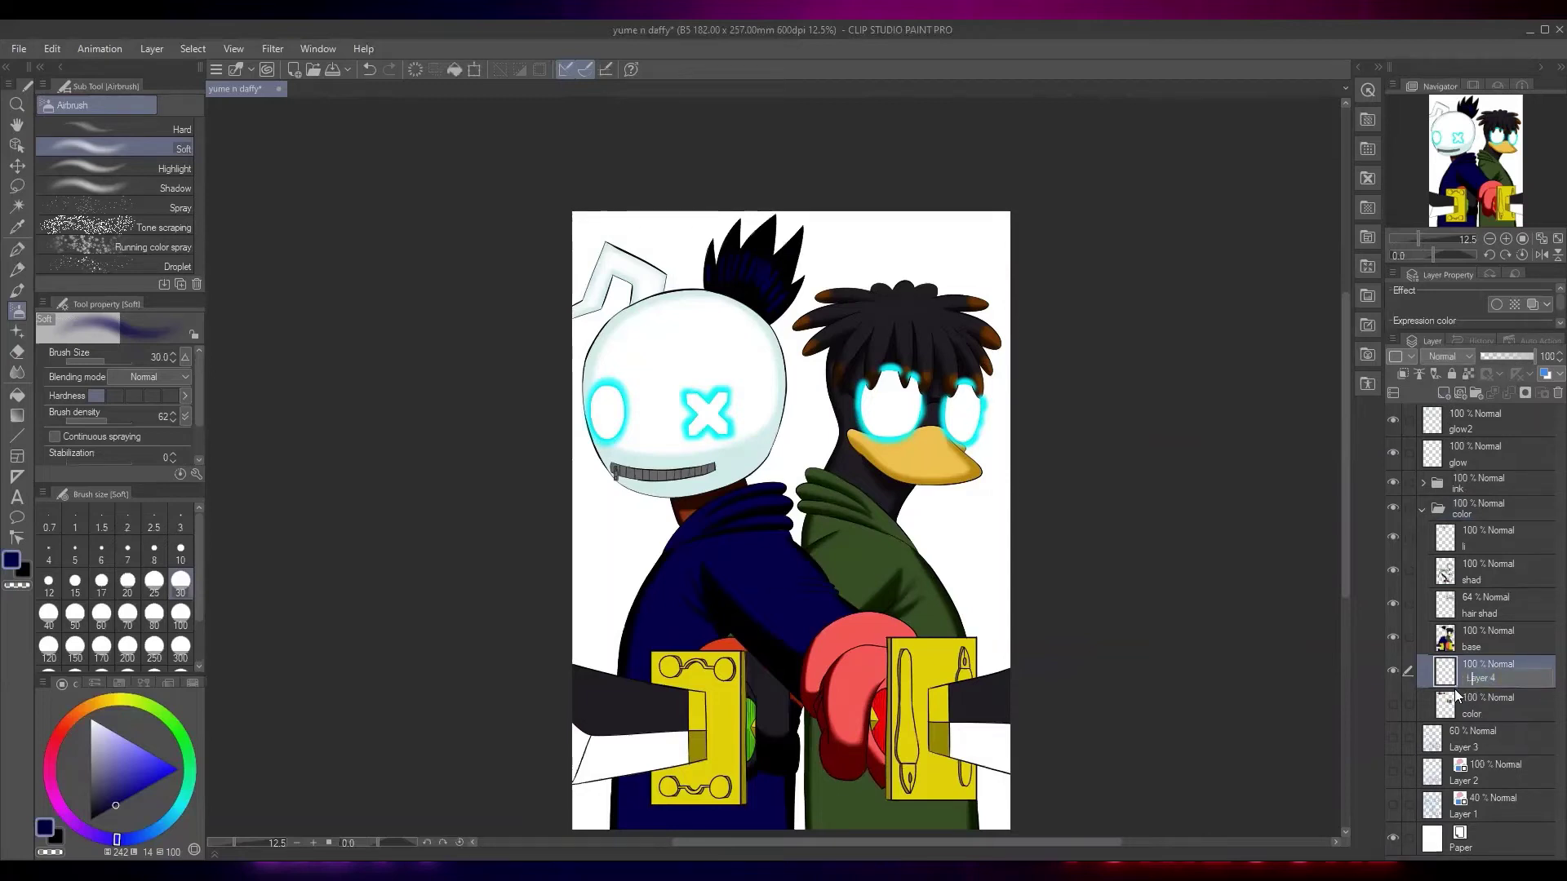
pyautogui.write('bg')
pyautogui.press('Return')
# Sample the bright red of the shape beside the duck character's yellow plate and hide the extra layer in the ink folder
pyautogui.moveTo(792, 522); pyautogui.dragTo(843, 509)
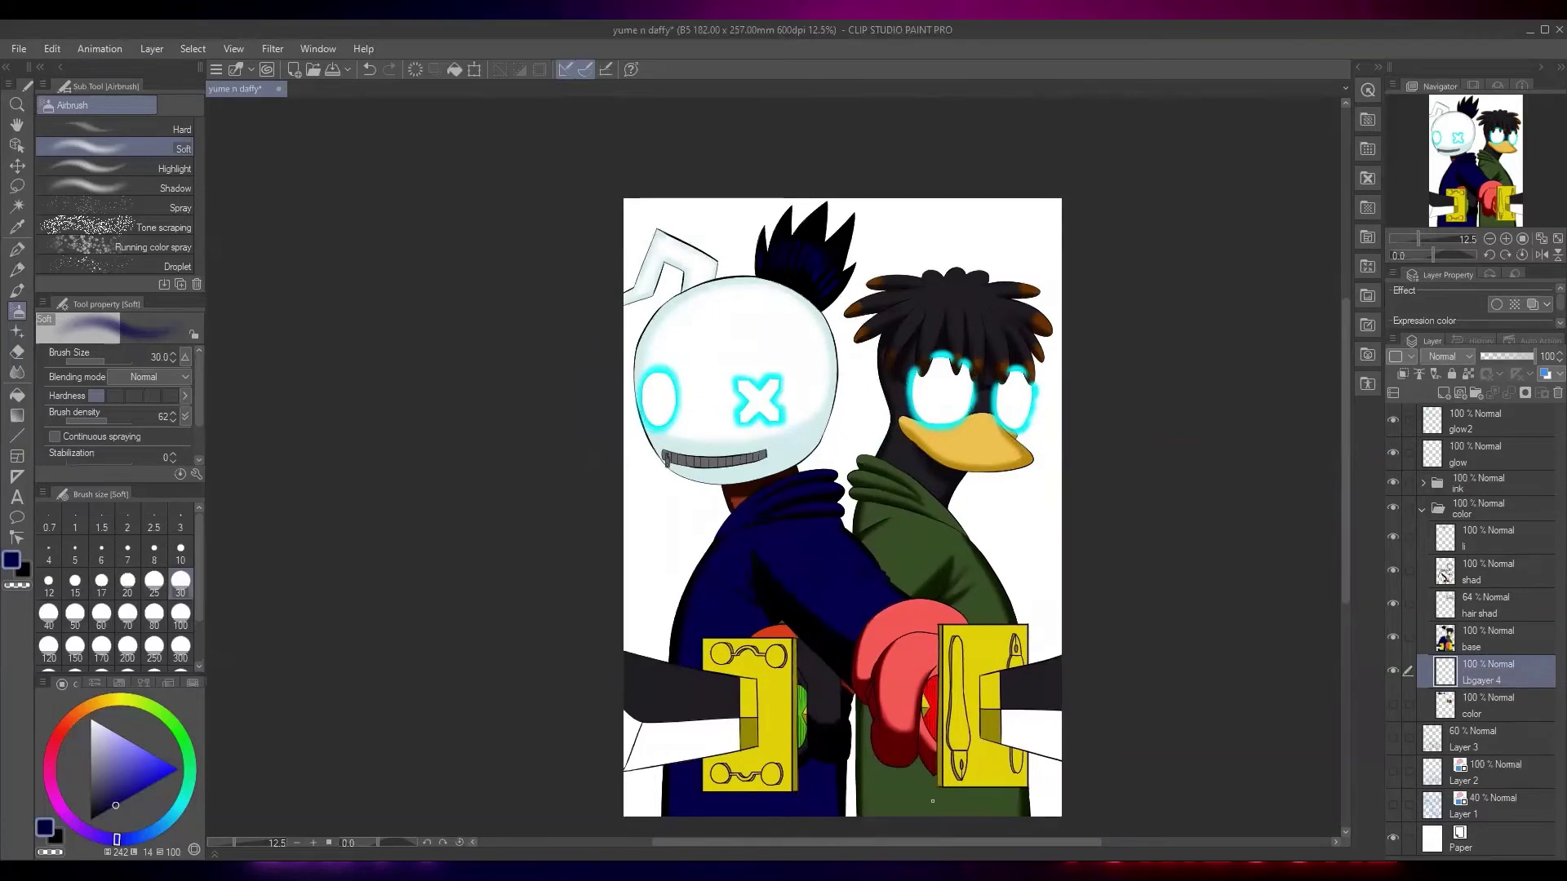
pyautogui.moveTo(932, 800); pyautogui.dragTo(935, 727)
pyautogui.press('i')
pyautogui.click(938, 638)
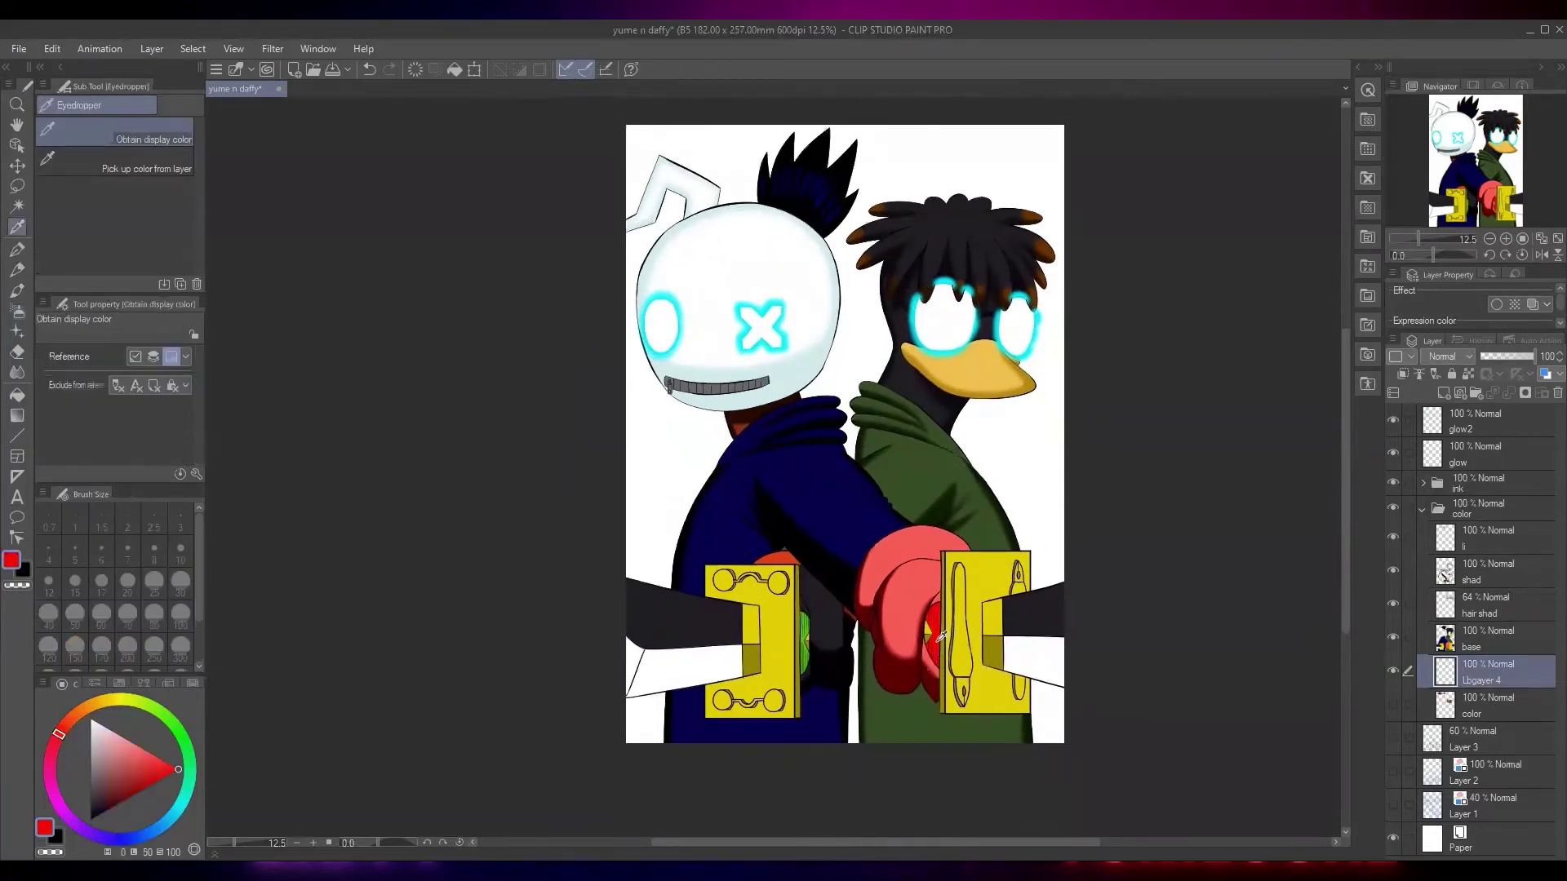
pyautogui.scroll(4, 940, 636)
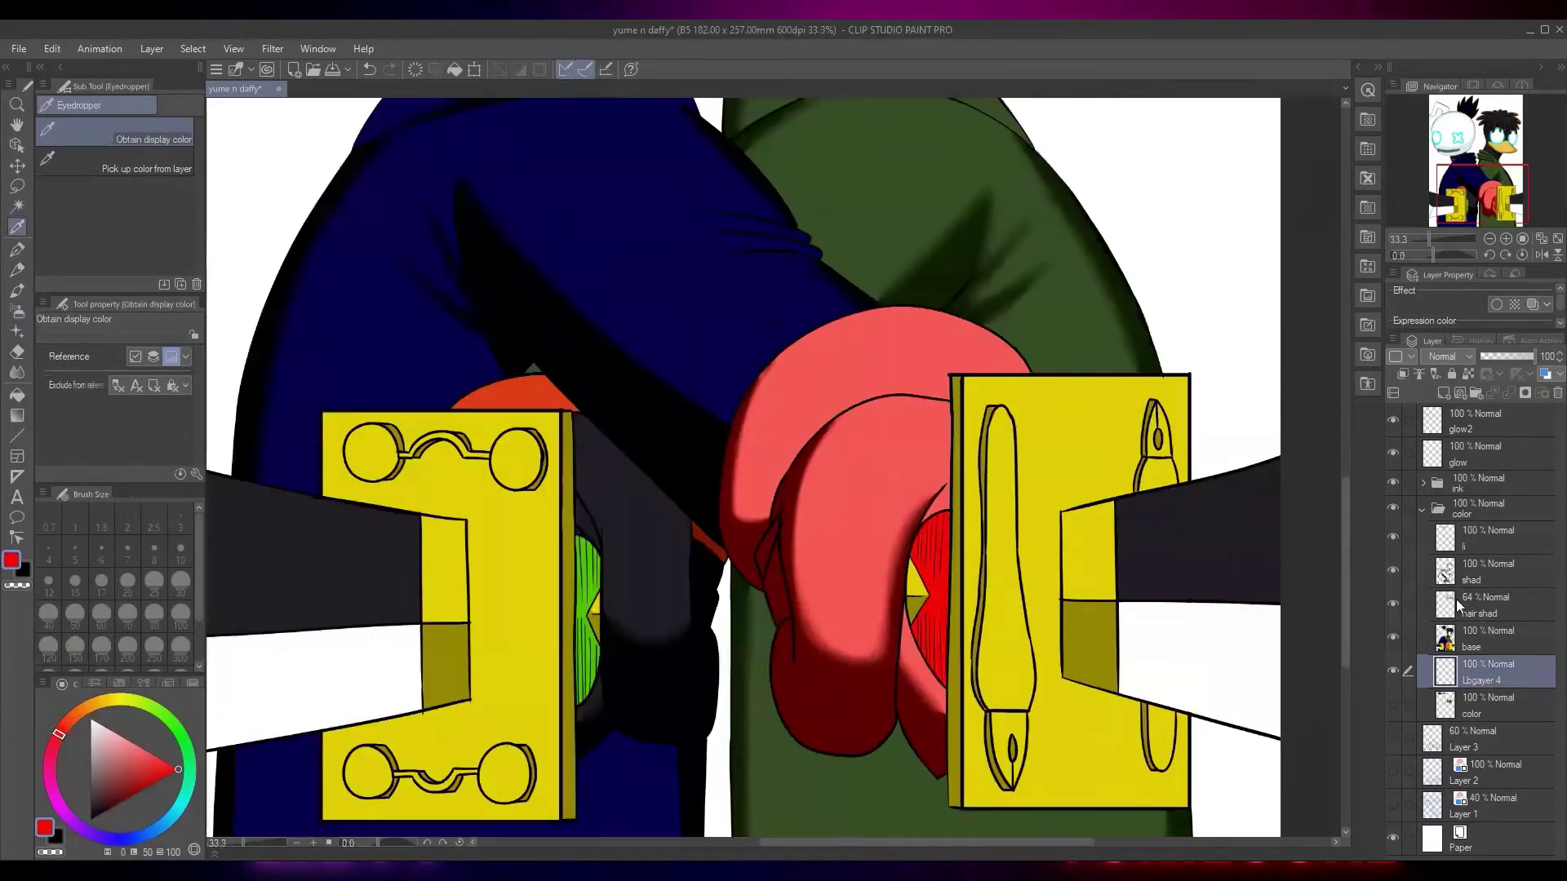
pyautogui.click(1422, 483)
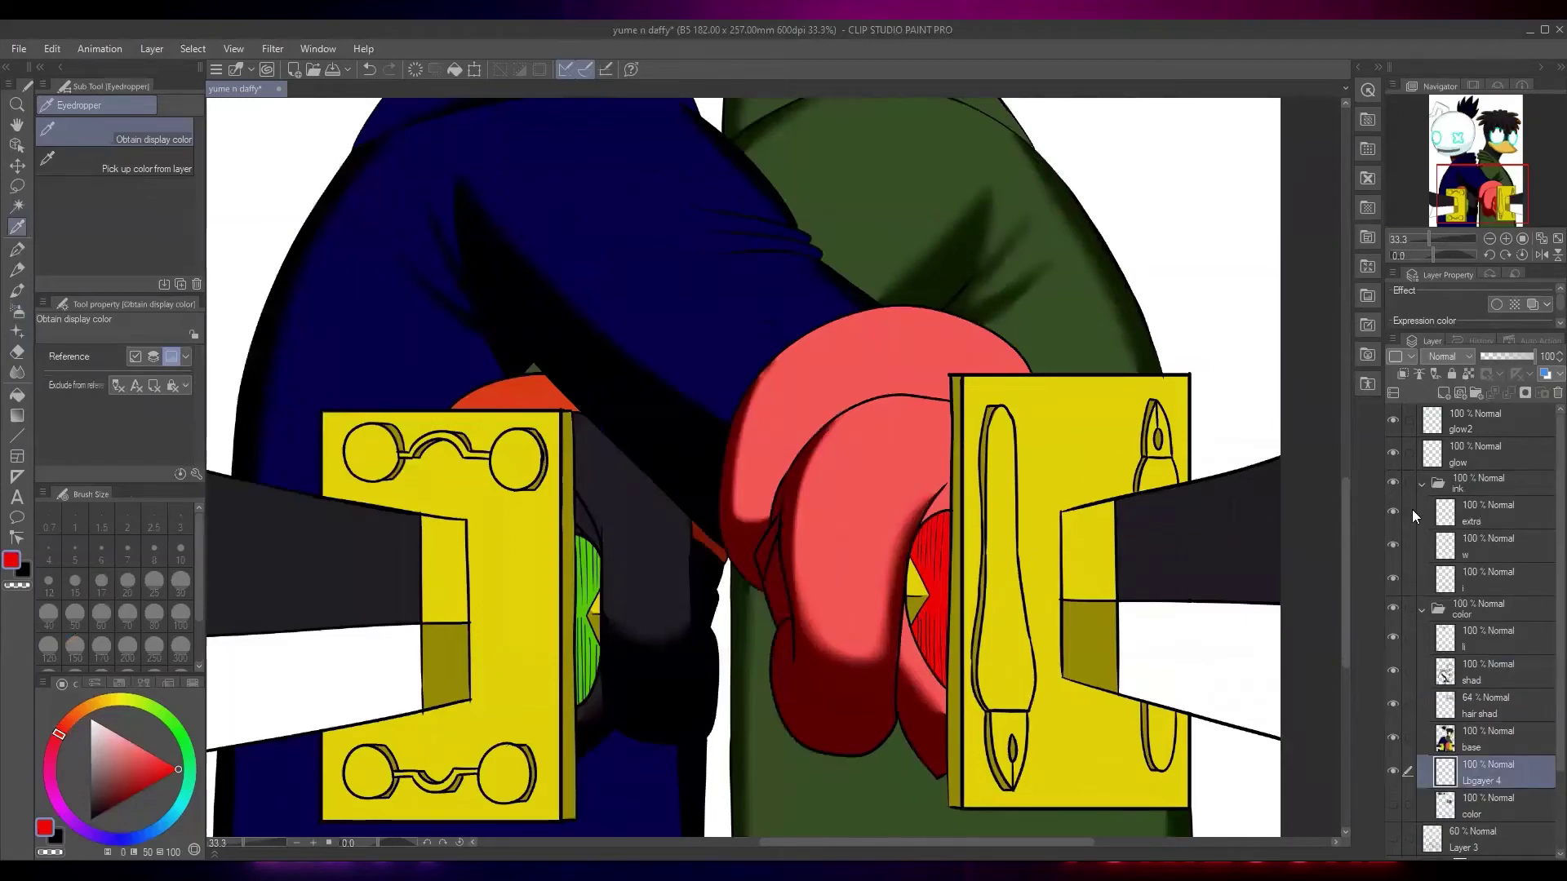
pyautogui.click(1393, 512)
# Select the red shape and shade its lower half dark red on the shad layer with the Soft airbrush at size 100
pyautogui.press('w')
pyautogui.click(937, 624)
pyautogui.moveTo(968, 652); pyautogui.dragTo(955, 500)
pyautogui.press('b')
pyautogui.press('b')
pyautogui.click(137, 793)
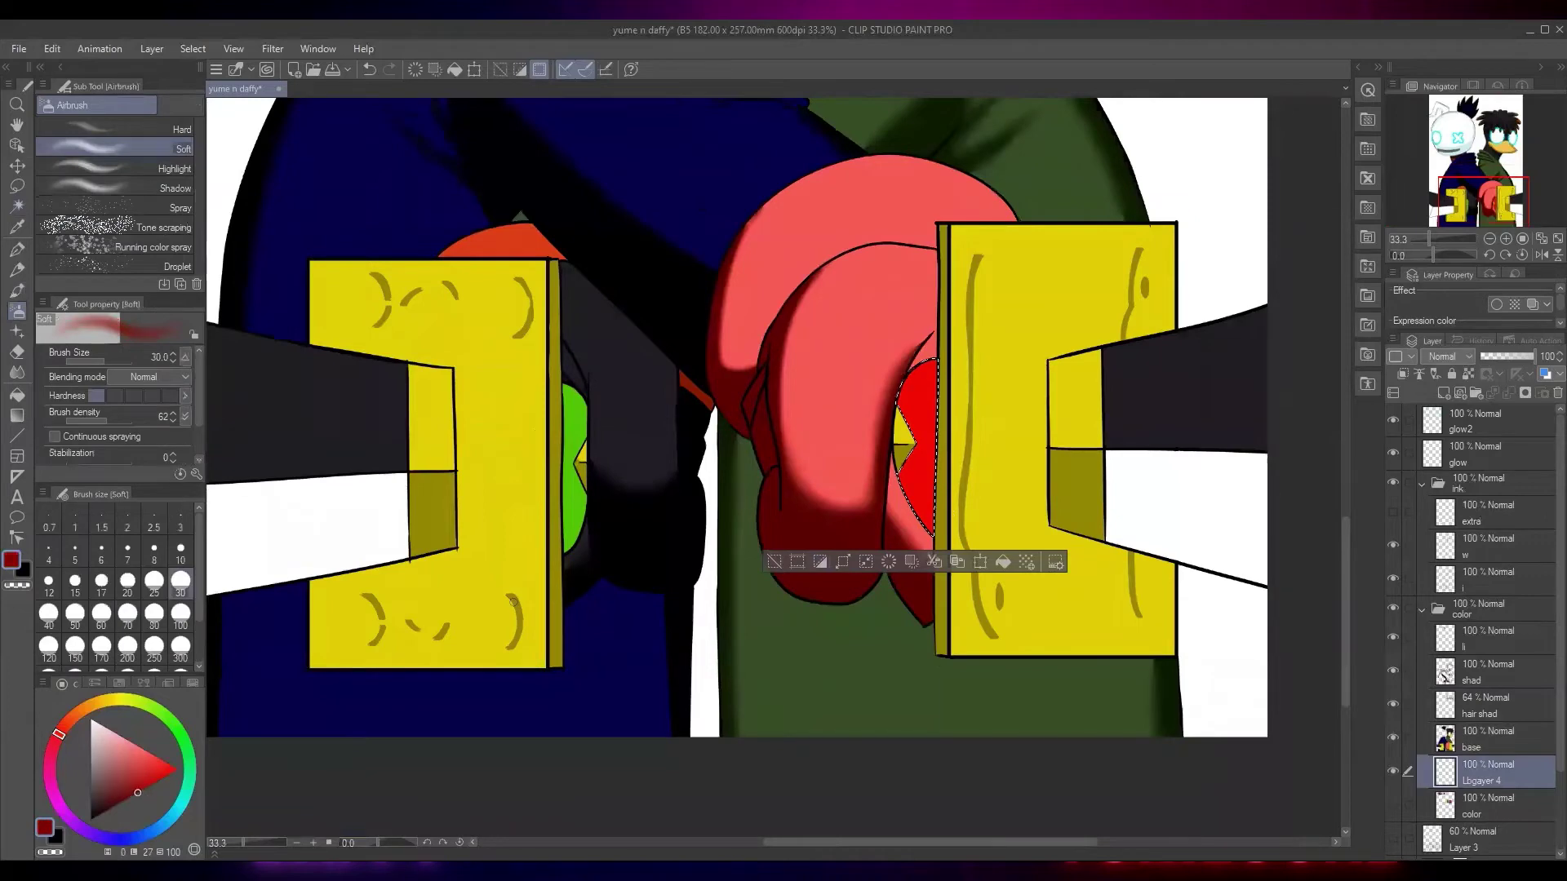
pyautogui.scroll(2, 919, 481)
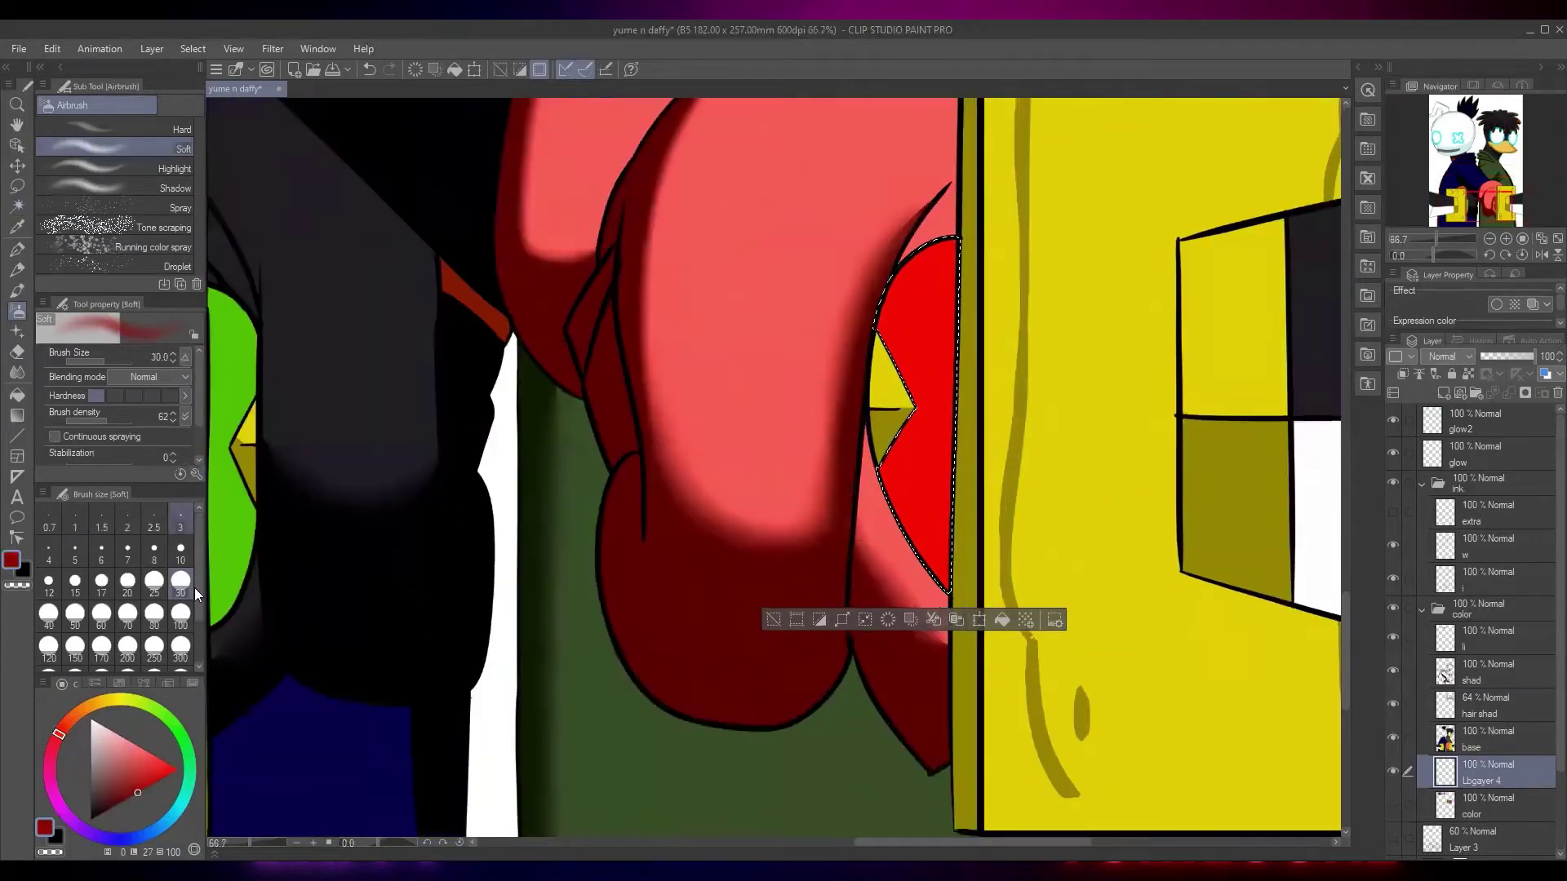
pyautogui.click(181, 614)
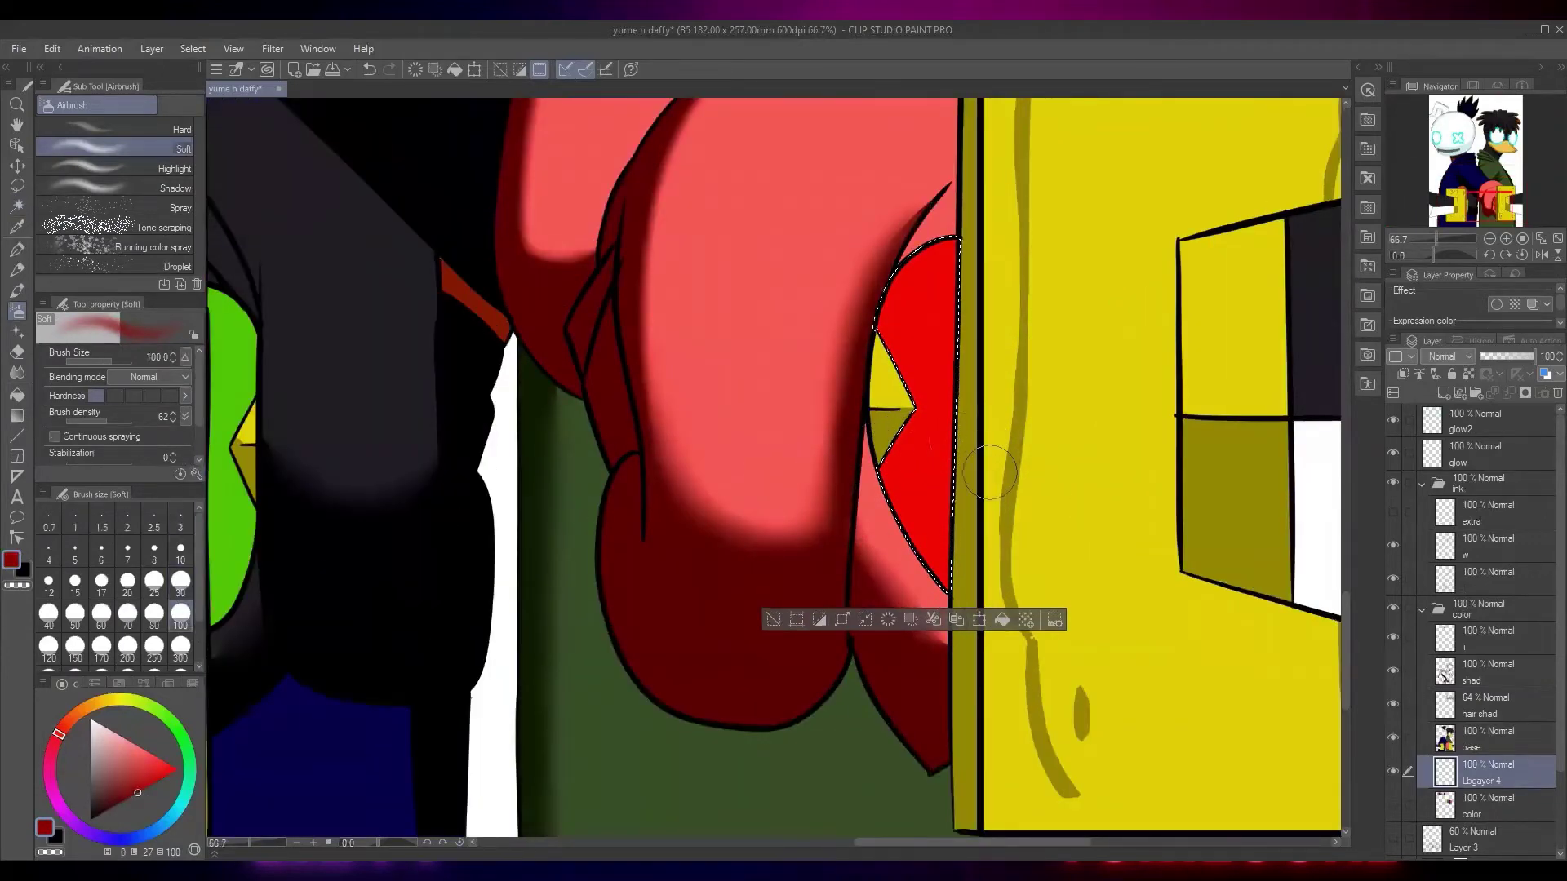
pyautogui.click(1490, 675)
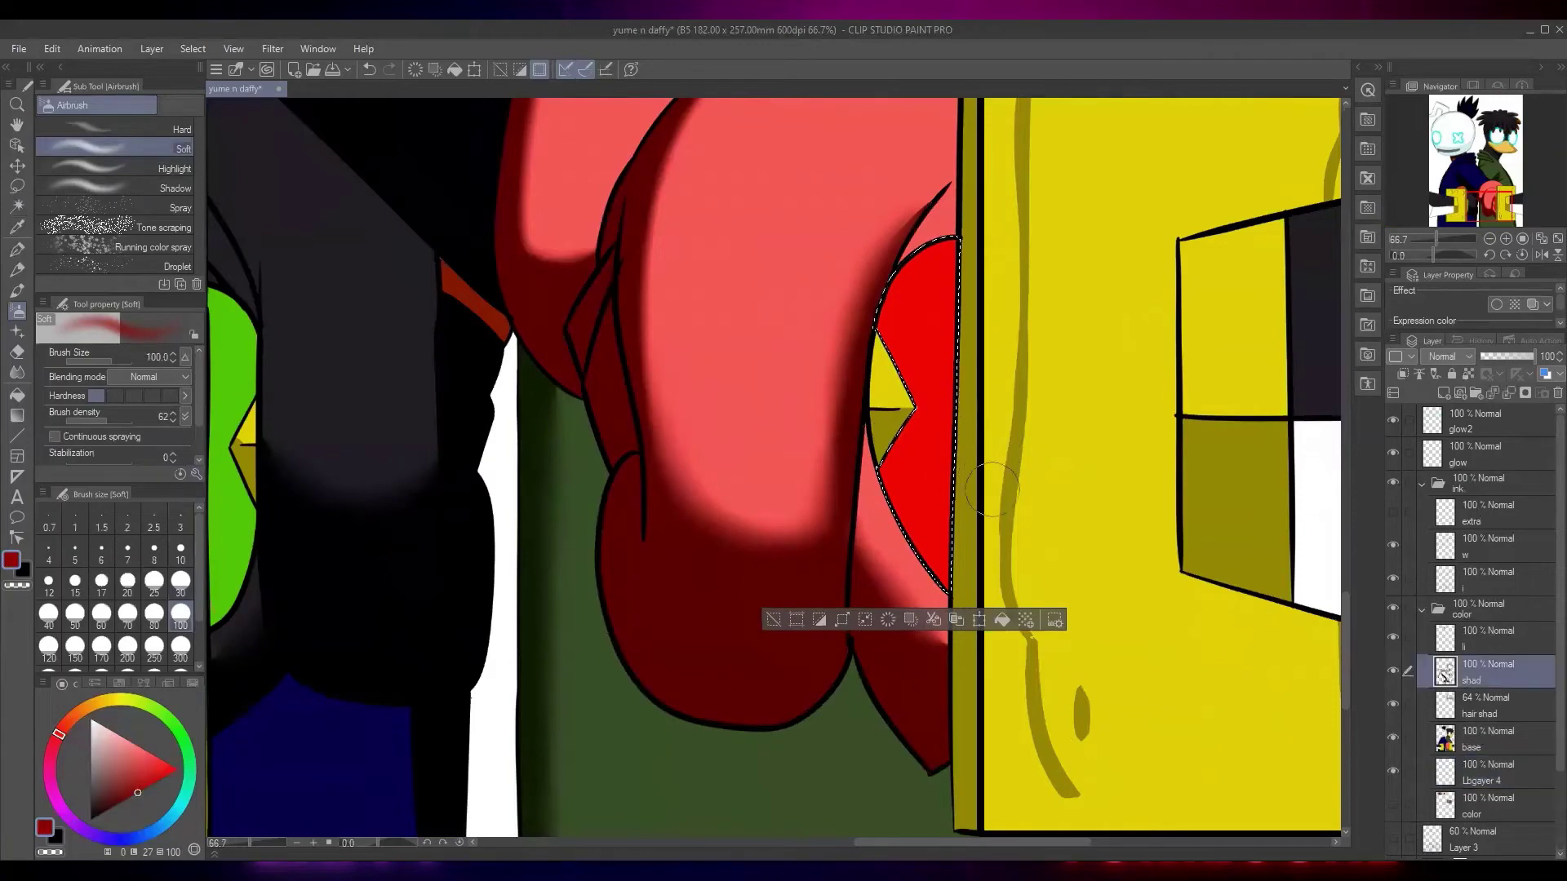
pyautogui.moveTo(940, 446)
pyautogui.mouseDown()
pyautogui.moveTo(929, 499)
pyautogui.moveTo(912, 482)
pyautogui.moveTo(944, 465)
pyautogui.mouseUp()
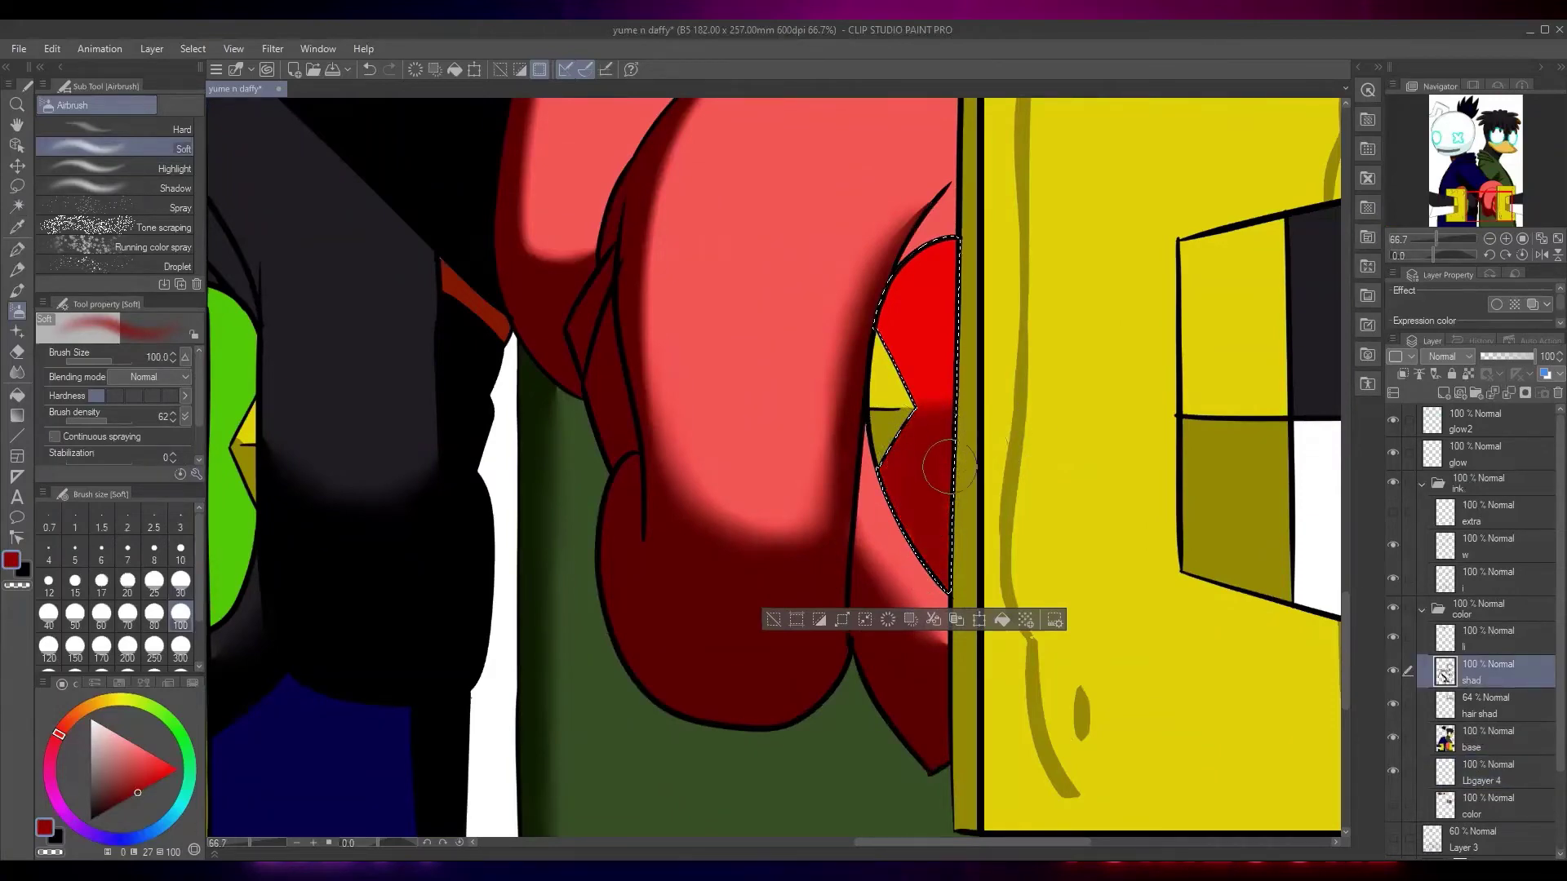
# Select the green shape beside the other yellow plate and airbrush its lower half a darker sampled green on the shad layer, deselecting when done
pyautogui.moveTo(637, 433); pyautogui.dragTo(1126, 417)
pyautogui.press('m')
pyautogui.press('i')
pyautogui.click(714, 403)
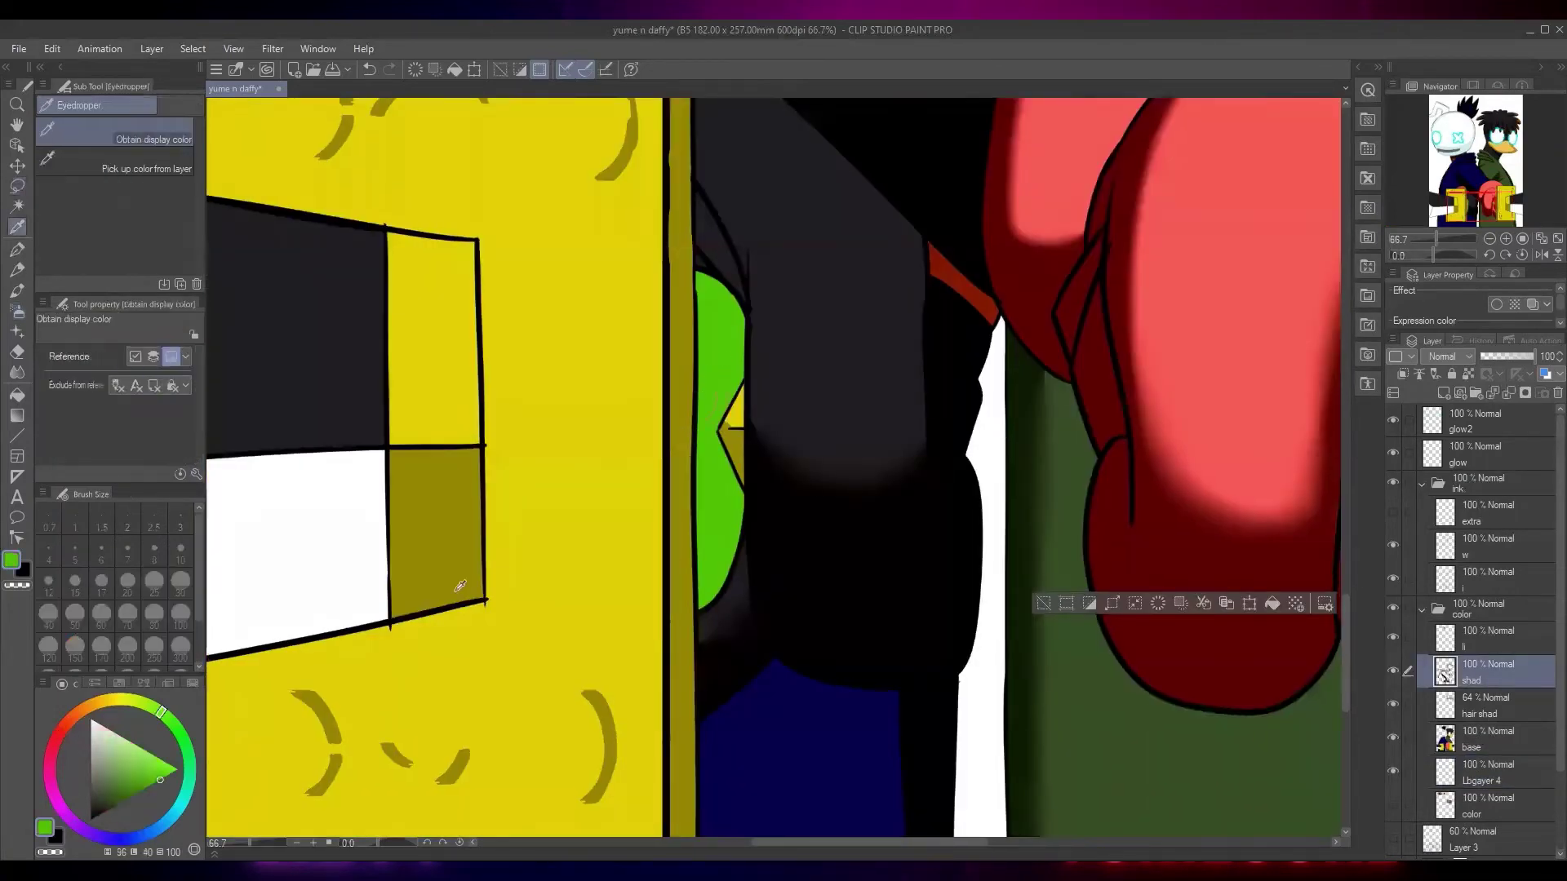
pyautogui.click(125, 800)
pyautogui.press('w')
pyautogui.click(719, 522)
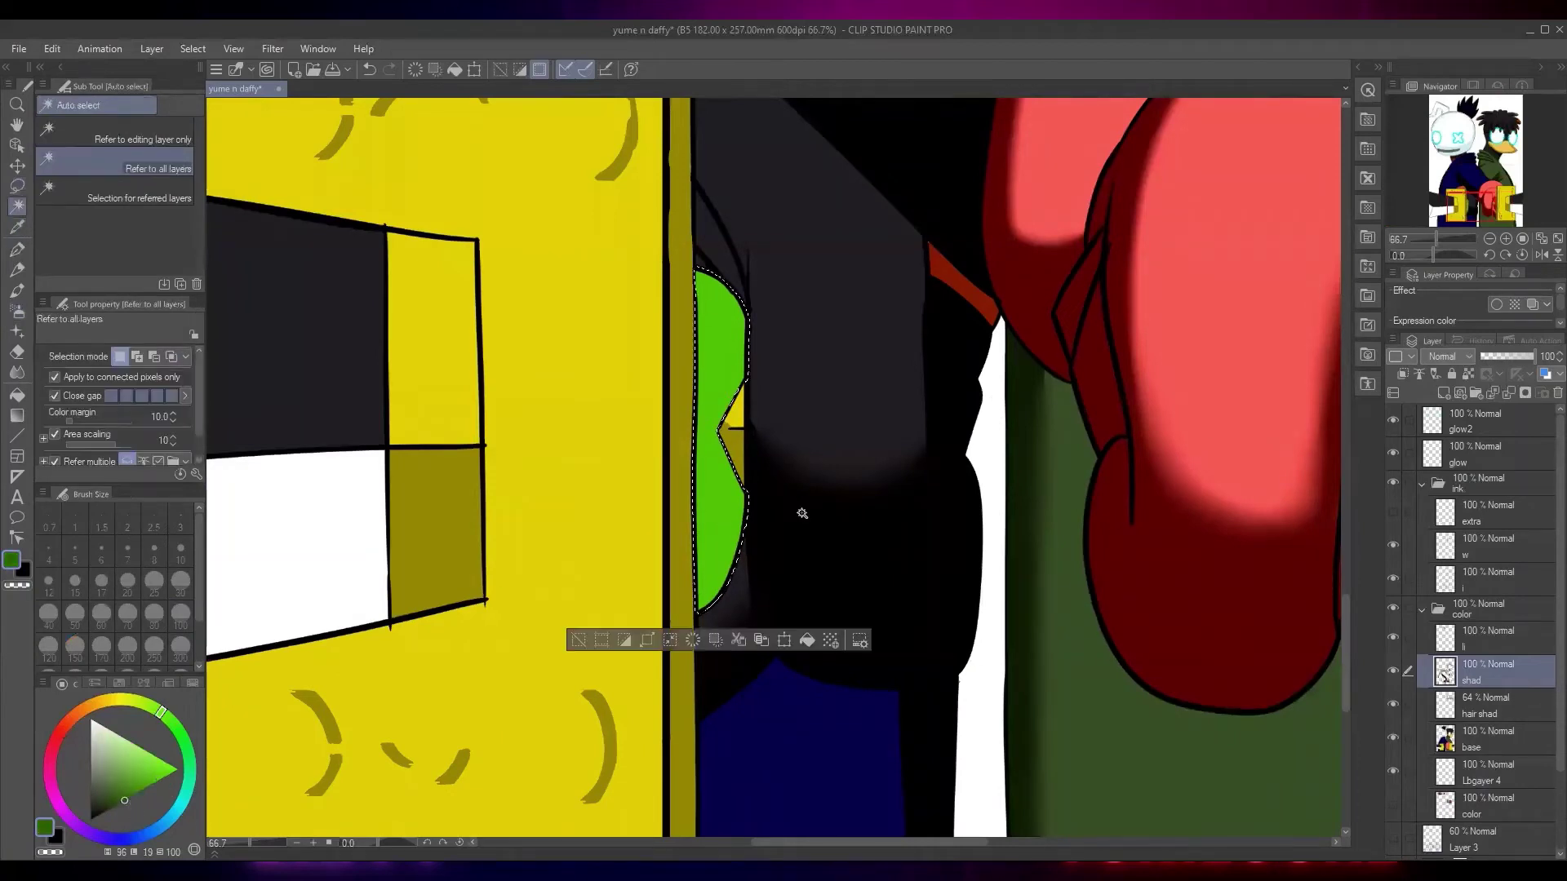
pyautogui.press('b')
pyautogui.moveTo(706, 457)
pyautogui.mouseDown()
pyautogui.moveTo(745, 439)
pyautogui.moveTo(708, 472)
pyautogui.moveTo(743, 485)
pyautogui.mouseUp()
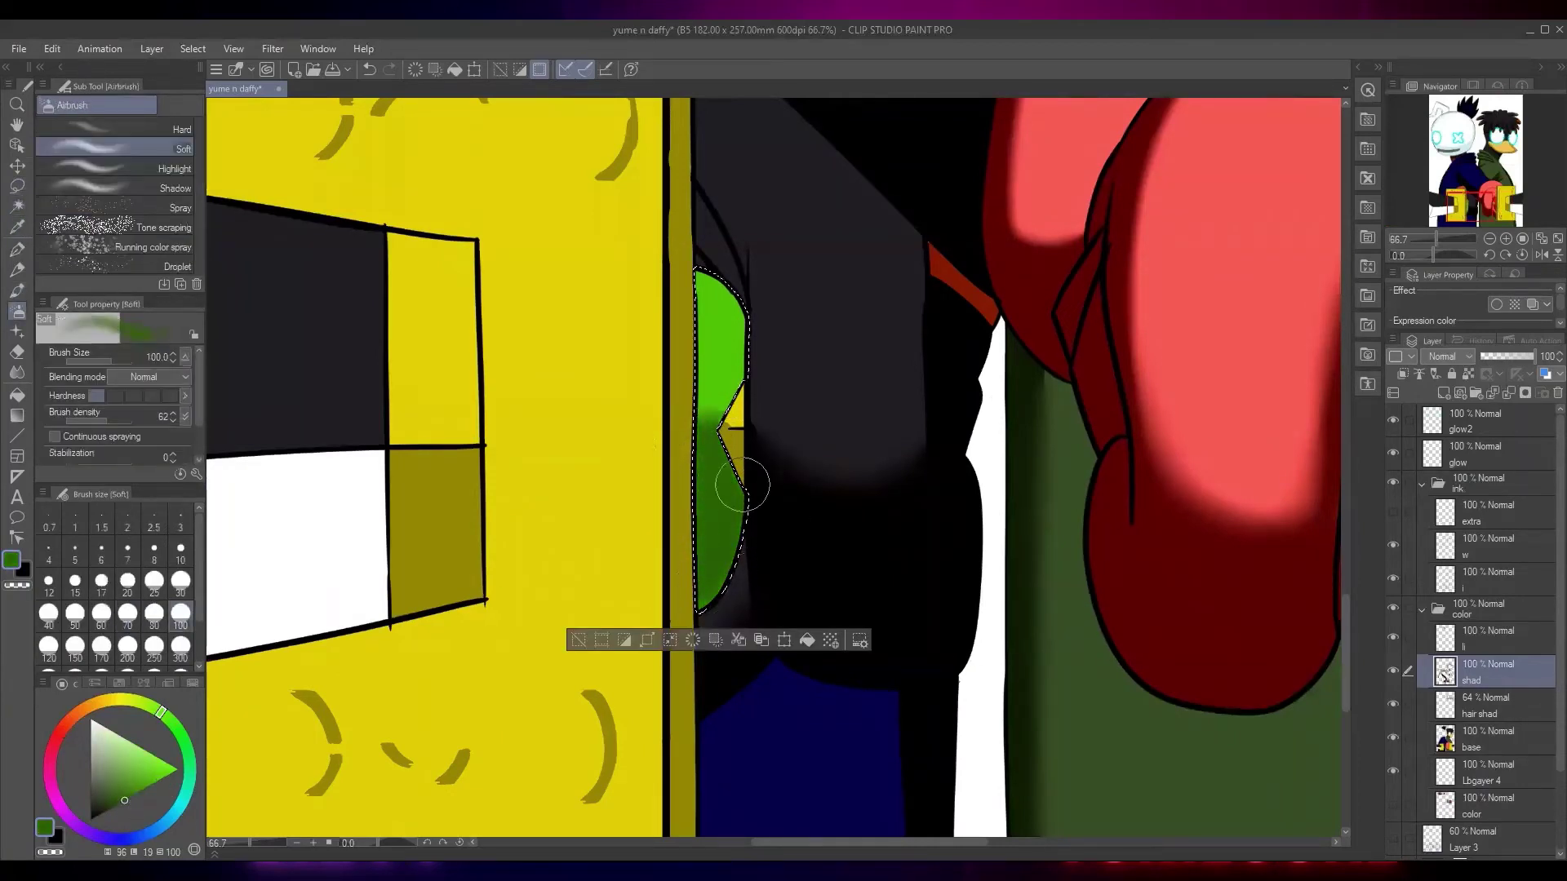
pyautogui.click(579, 640)
# Show the extra ink layer again and correct the name of the layer below base to bg
pyautogui.scroll(-3, 1168, 563)
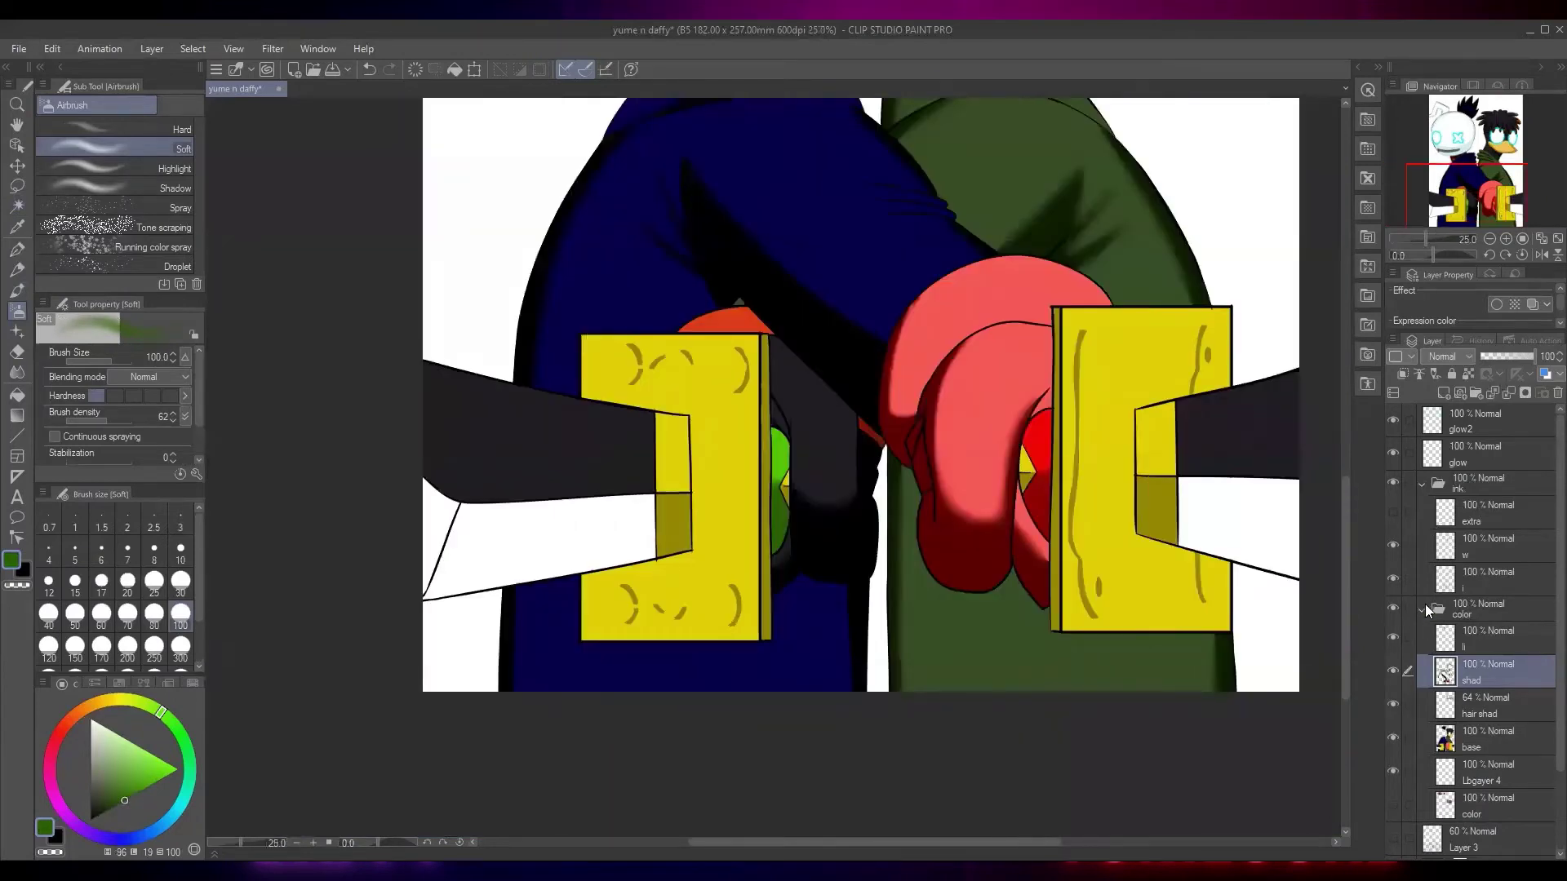
pyautogui.click(1425, 610)
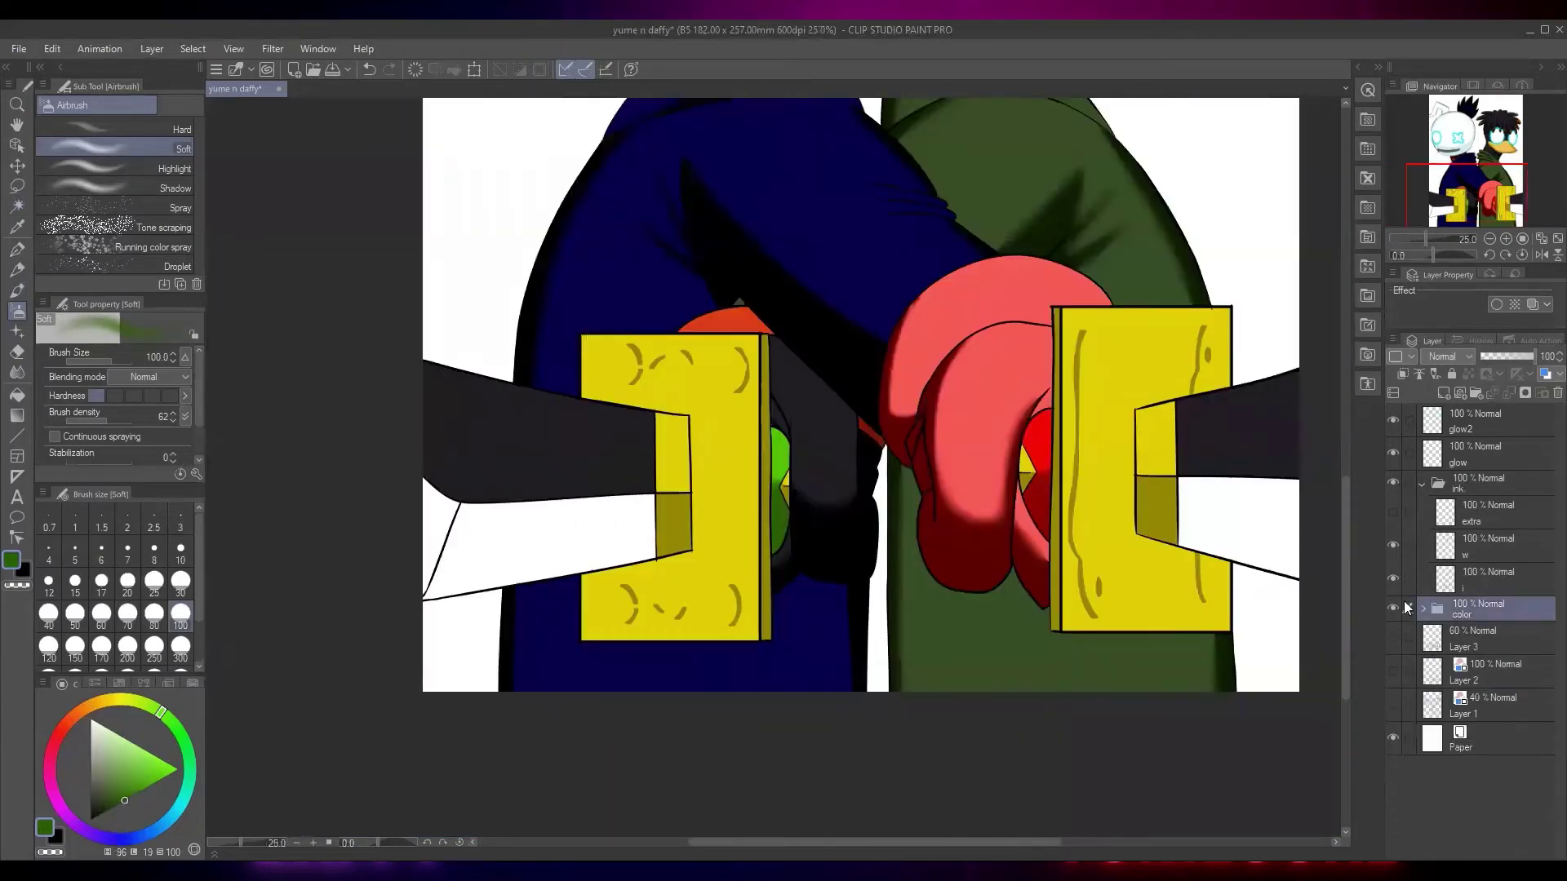
pyautogui.click(1392, 511)
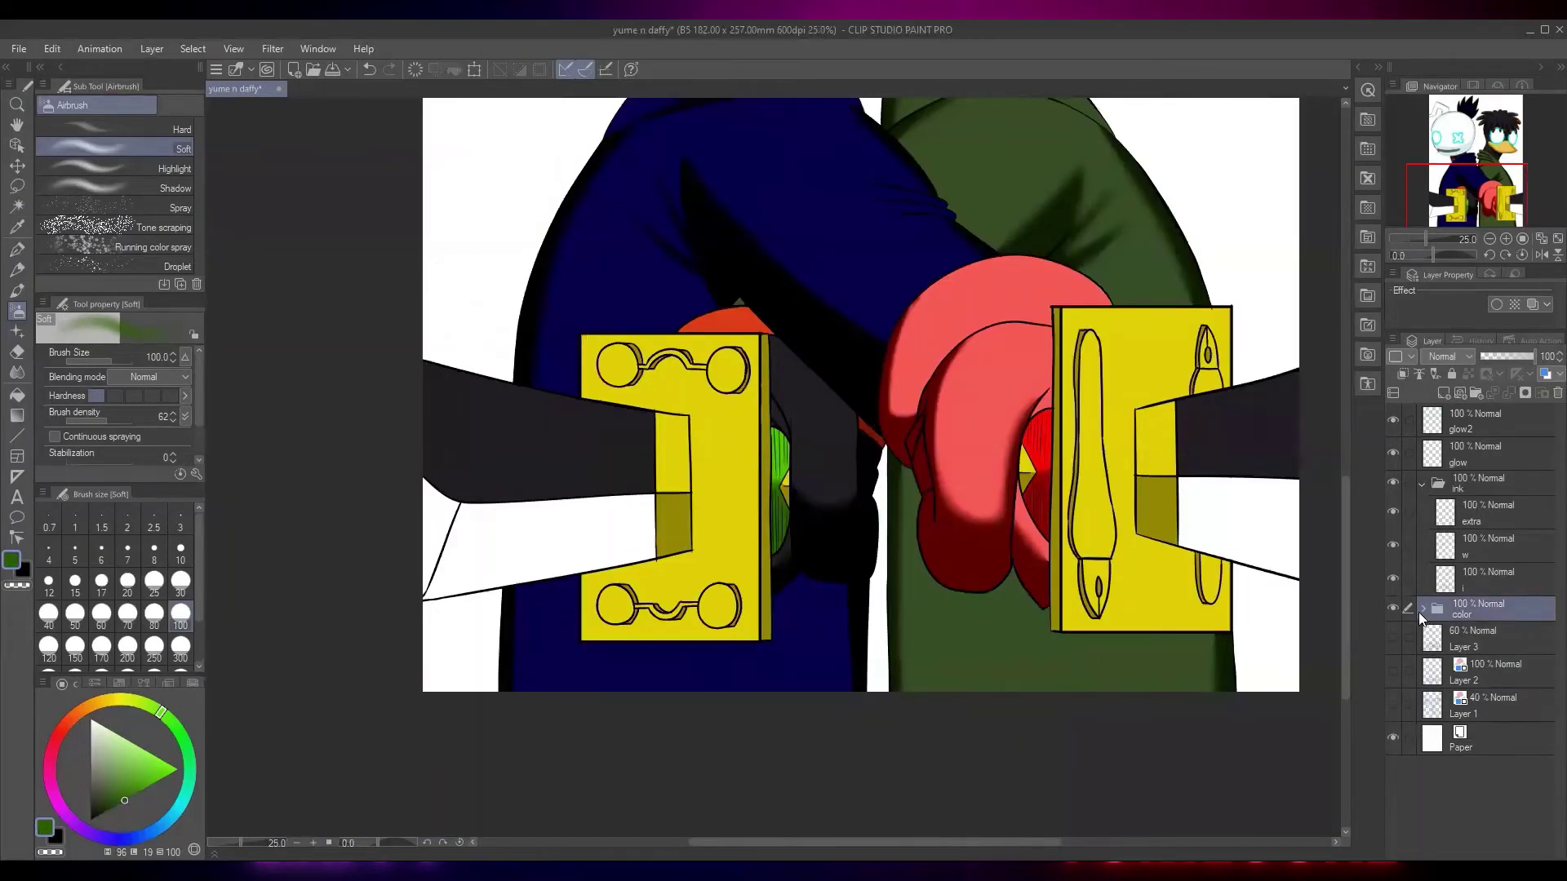
pyautogui.click(1423, 610)
pyautogui.click(1422, 484)
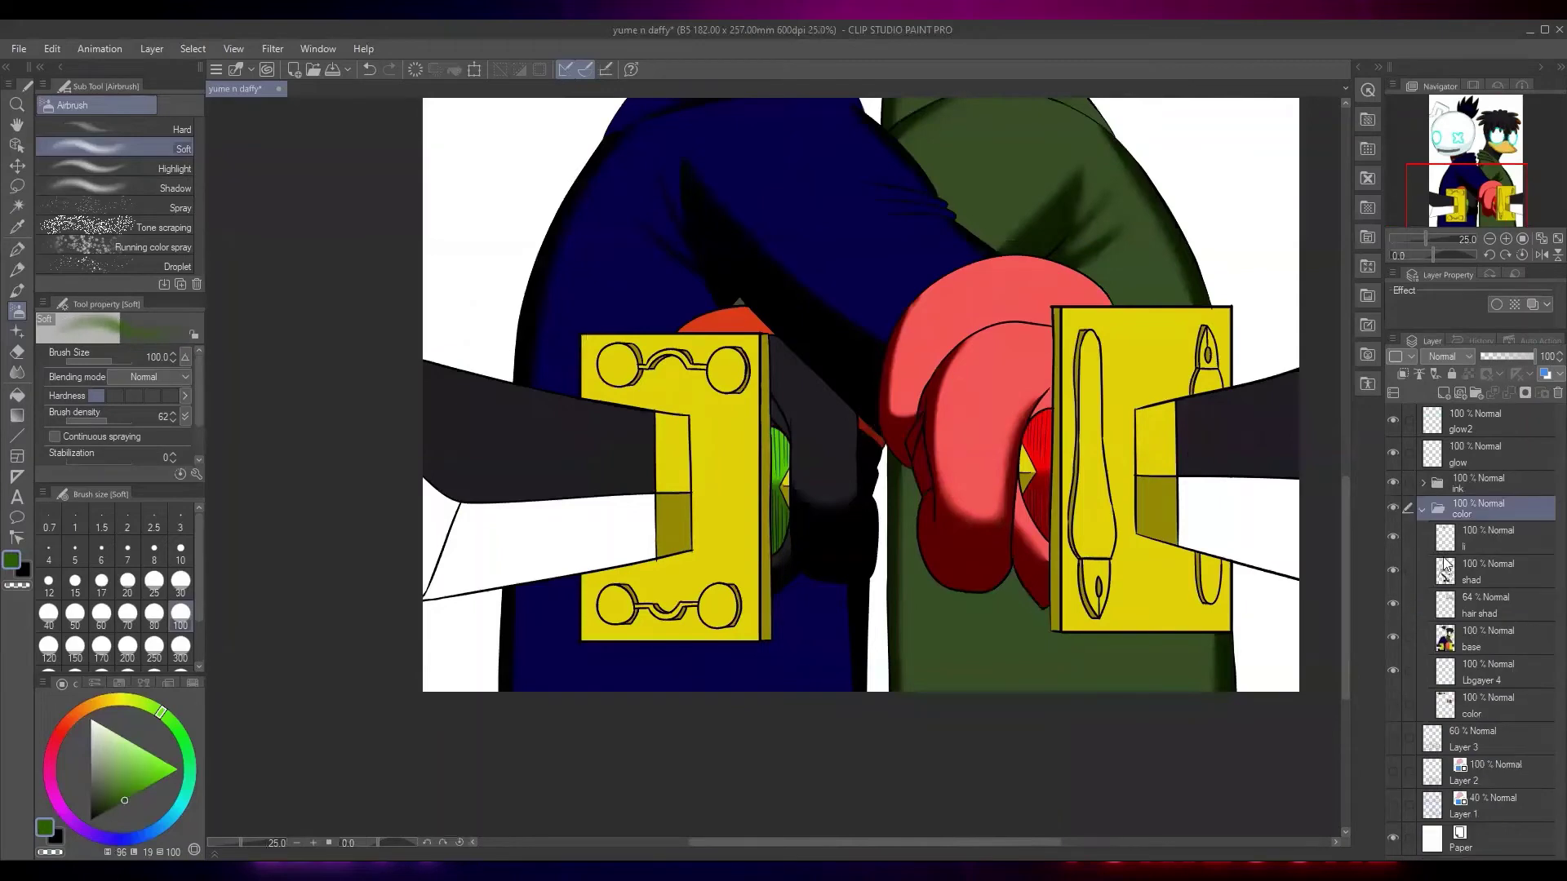
pyautogui.click(1492, 681)
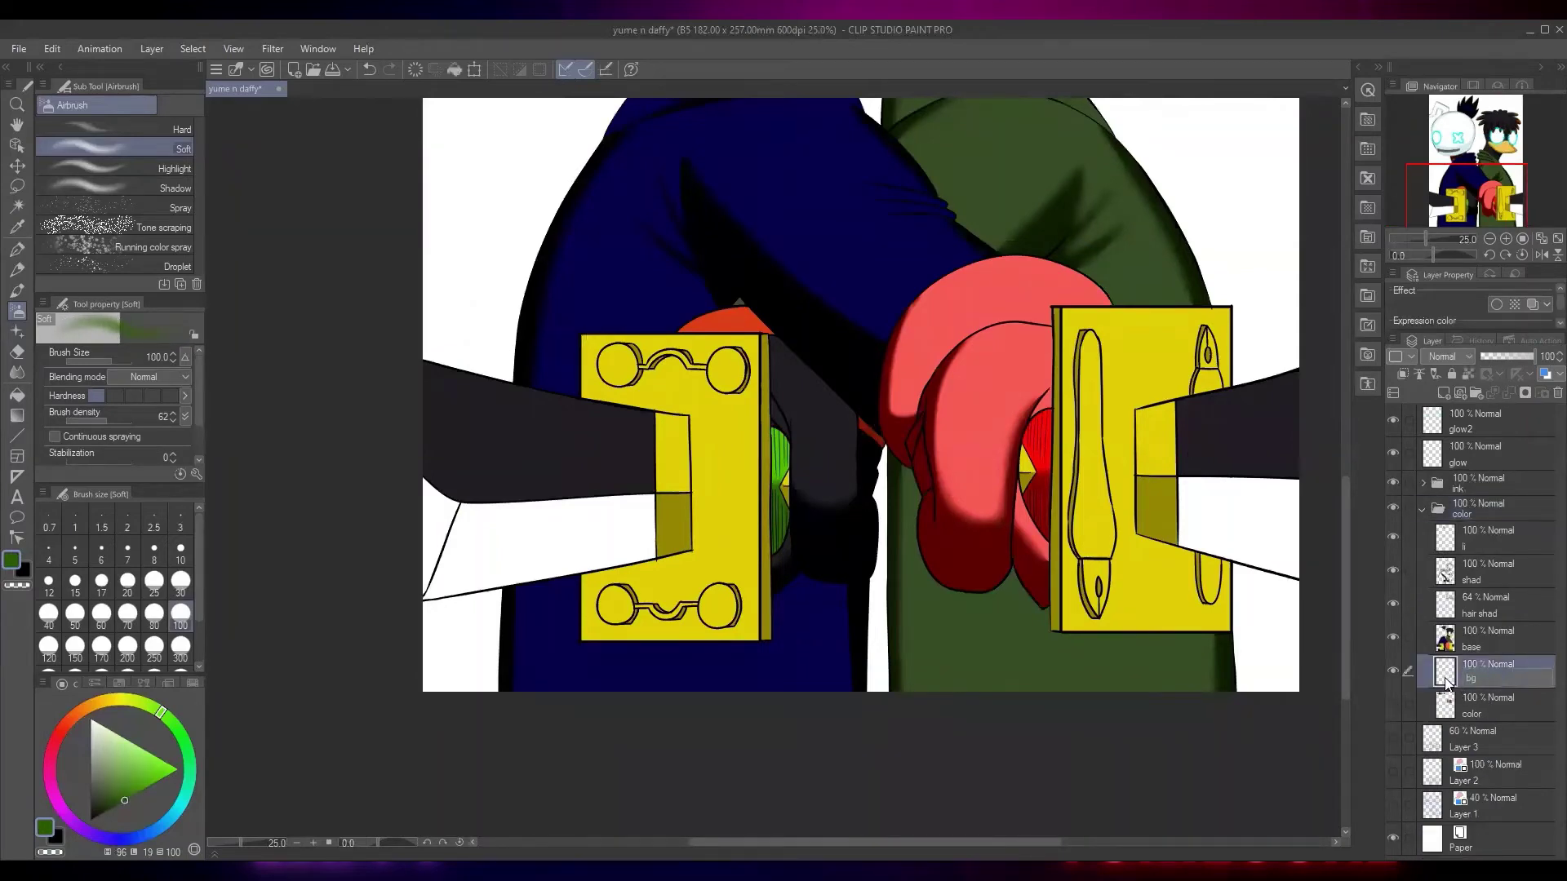
pyautogui.press('Return')
# Sample the bright red and fill the large white background area around both heads with it on the bg layer
pyautogui.moveTo(822, 489); pyautogui.dragTo(760, 628)
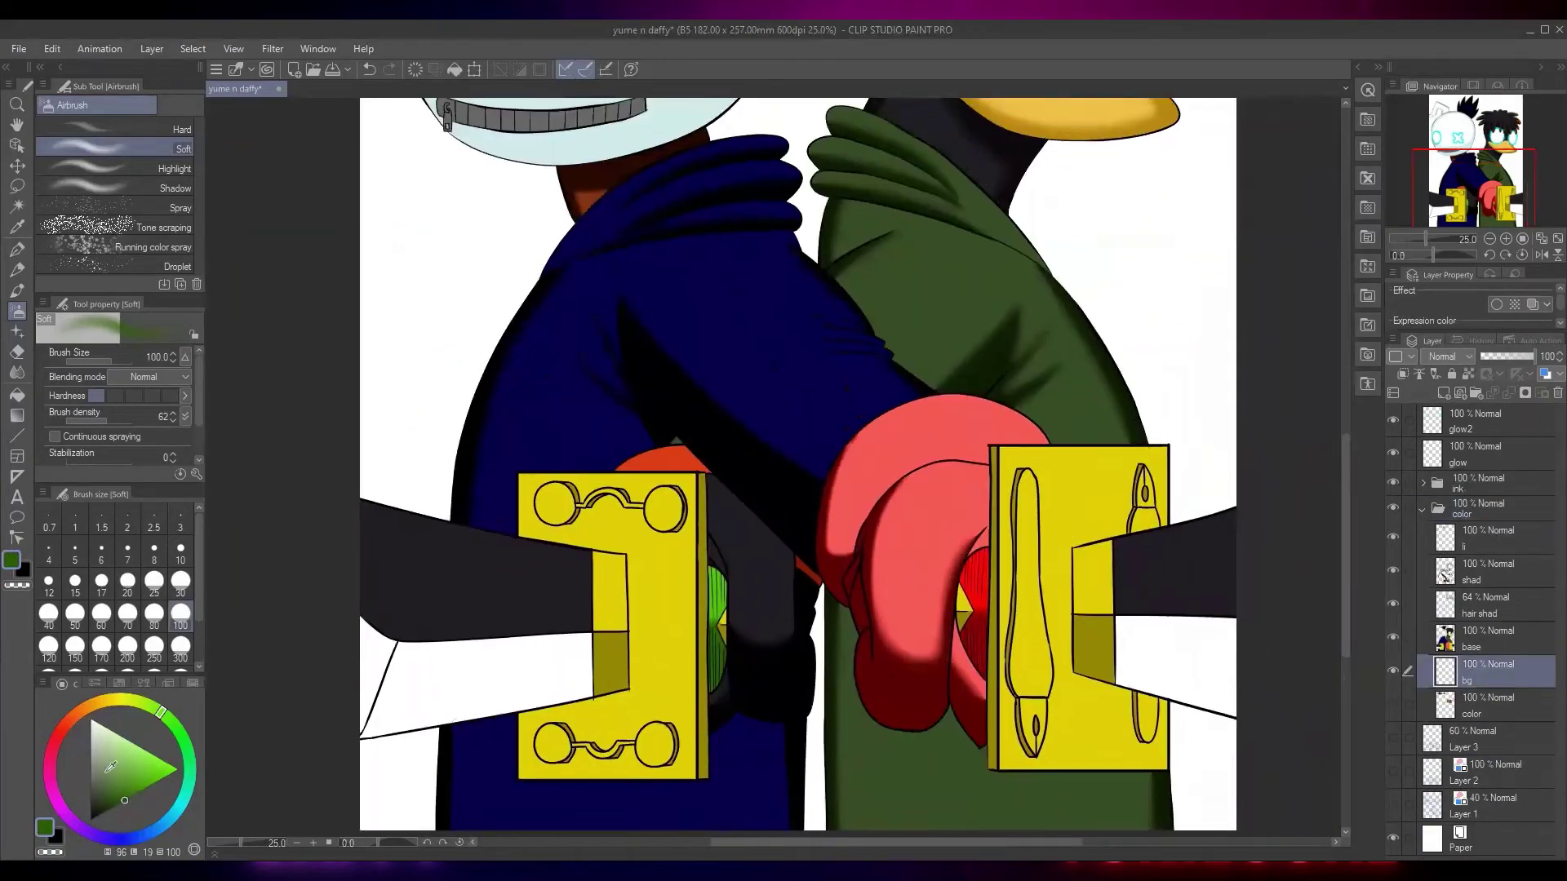
pyautogui.keyDown('alt'); pyautogui.click(986, 594); pyautogui.keyUp('alt')
pyautogui.press('w')
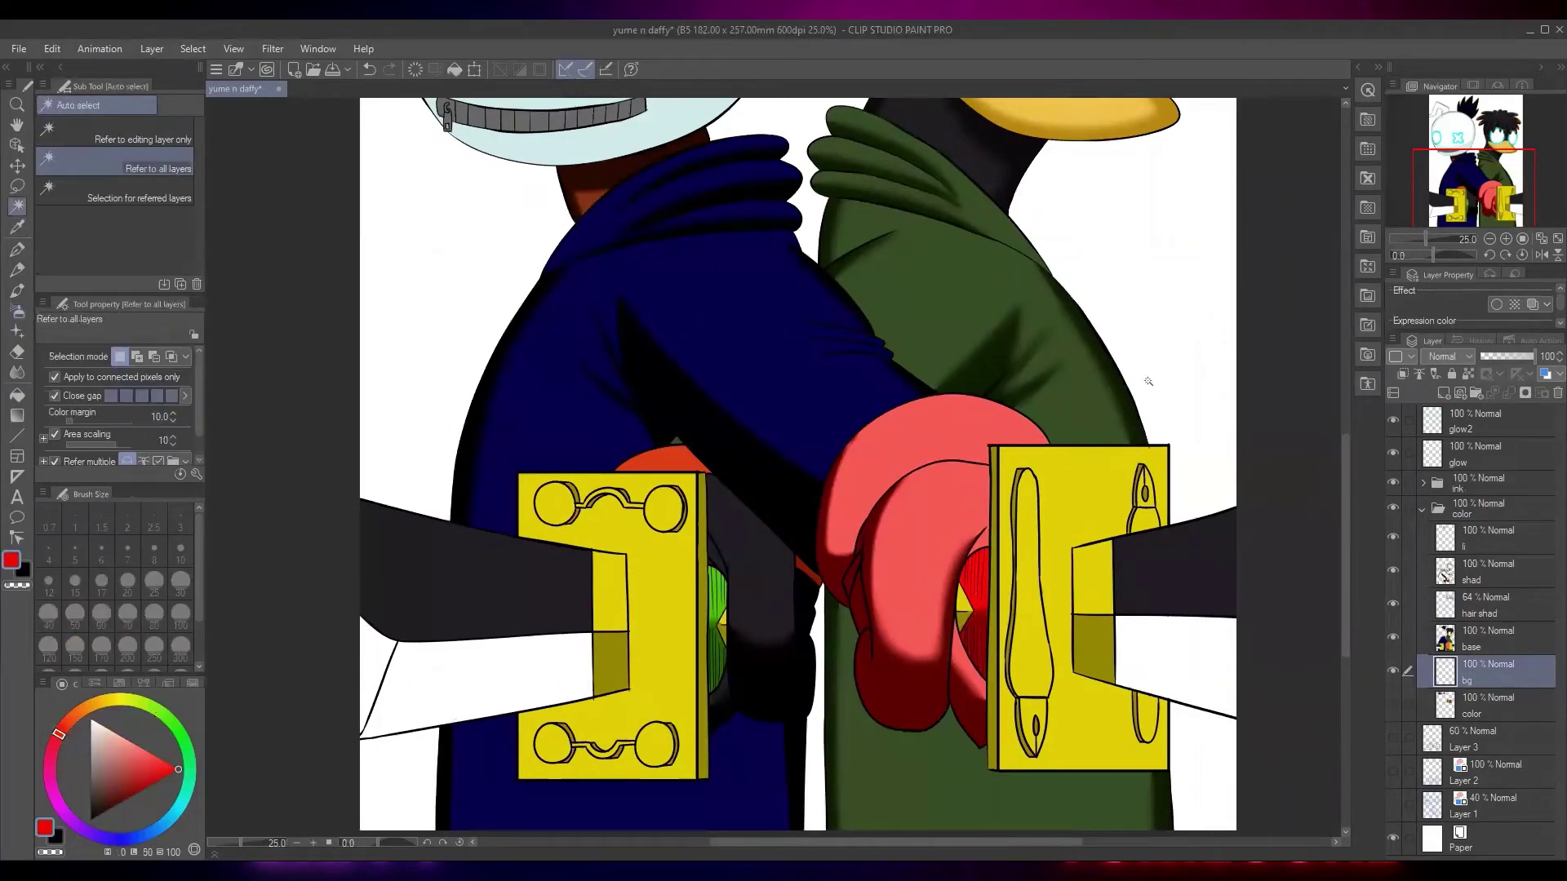
pyautogui.click(1261, 334)
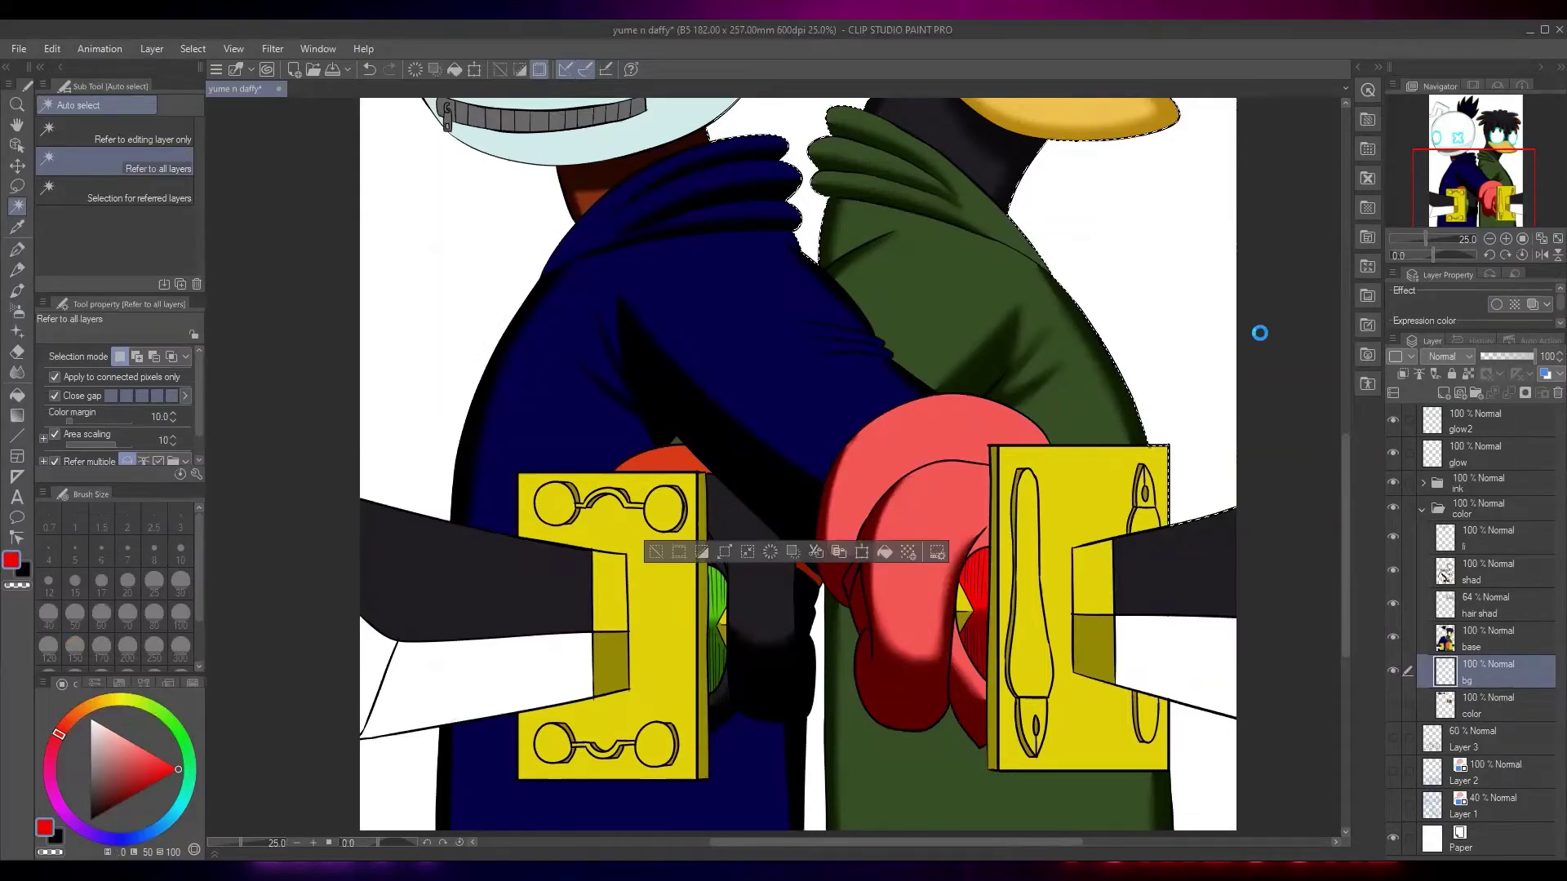
pyautogui.hotkey('ctrl', 's')
pyautogui.scroll(-3, 943, 269)
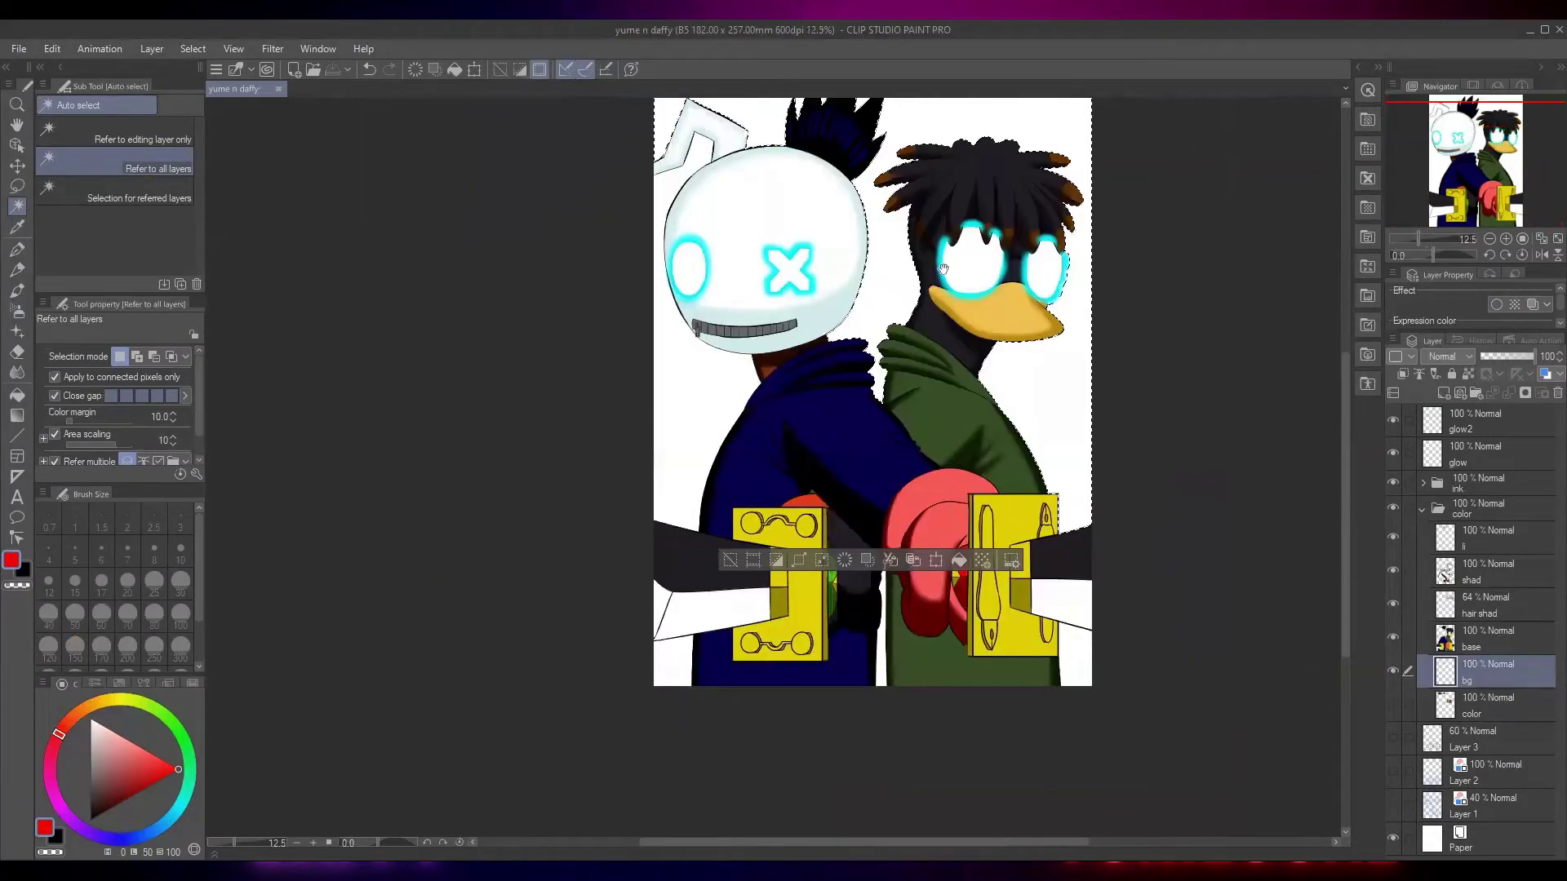
pyautogui.moveTo(944, 270); pyautogui.dragTo(922, 420)
pyautogui.hotkey('alt', 'Delete')
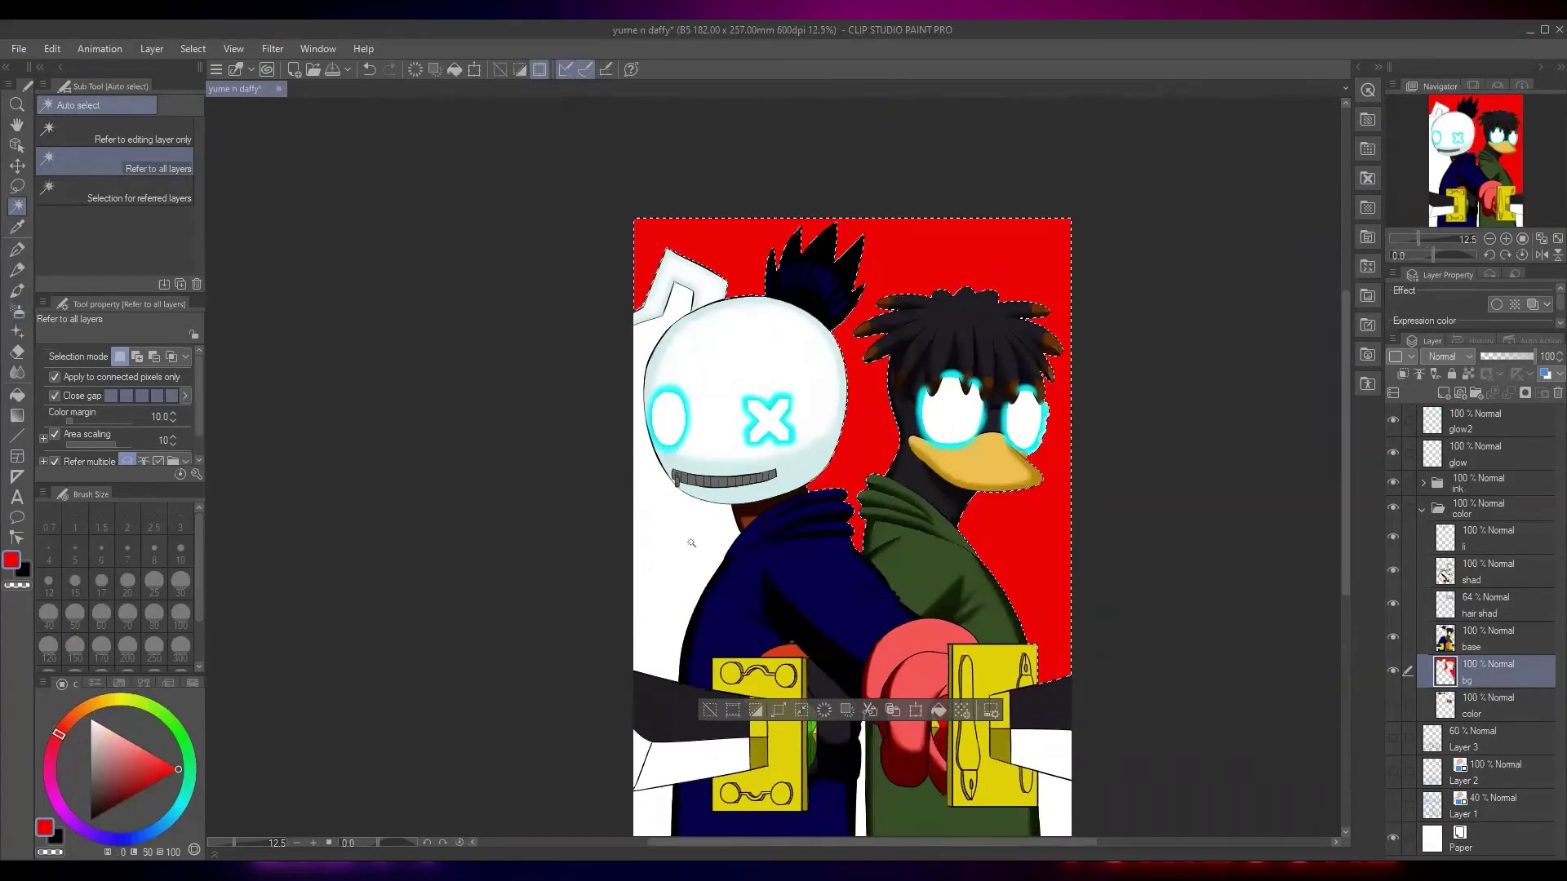
# Fill the remaining white background beside the masked character, between the bodies and in the lower corners with the same red, and save the file
pyautogui.click(665, 559)
pyautogui.scroll(-2, 824, 583)
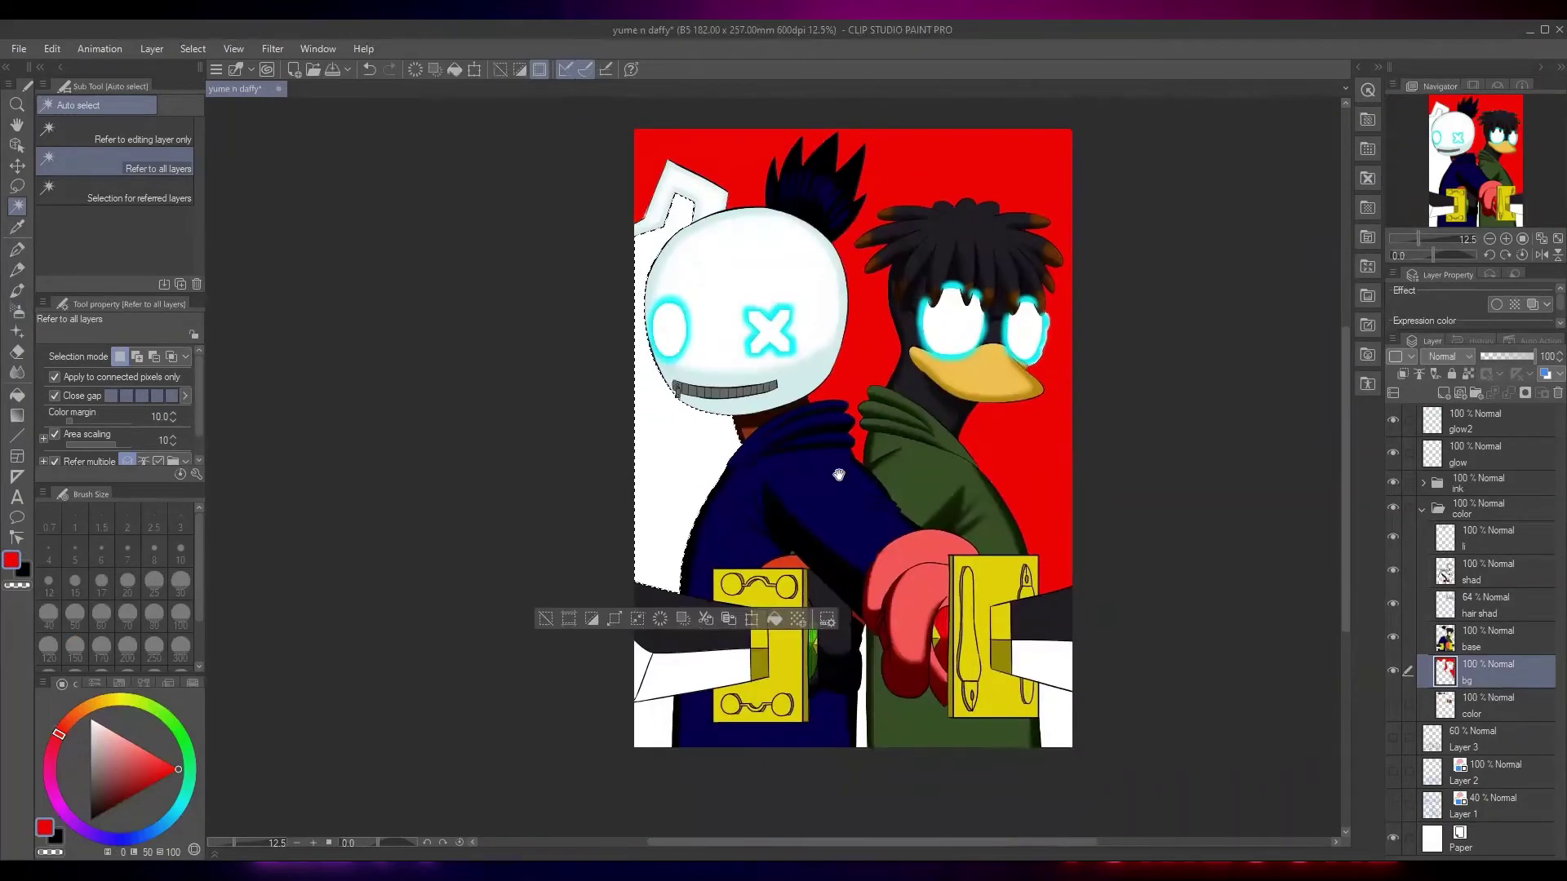
pyautogui.keyDown('shift'); pyautogui.click(859, 718); pyautogui.keyUp('shift')
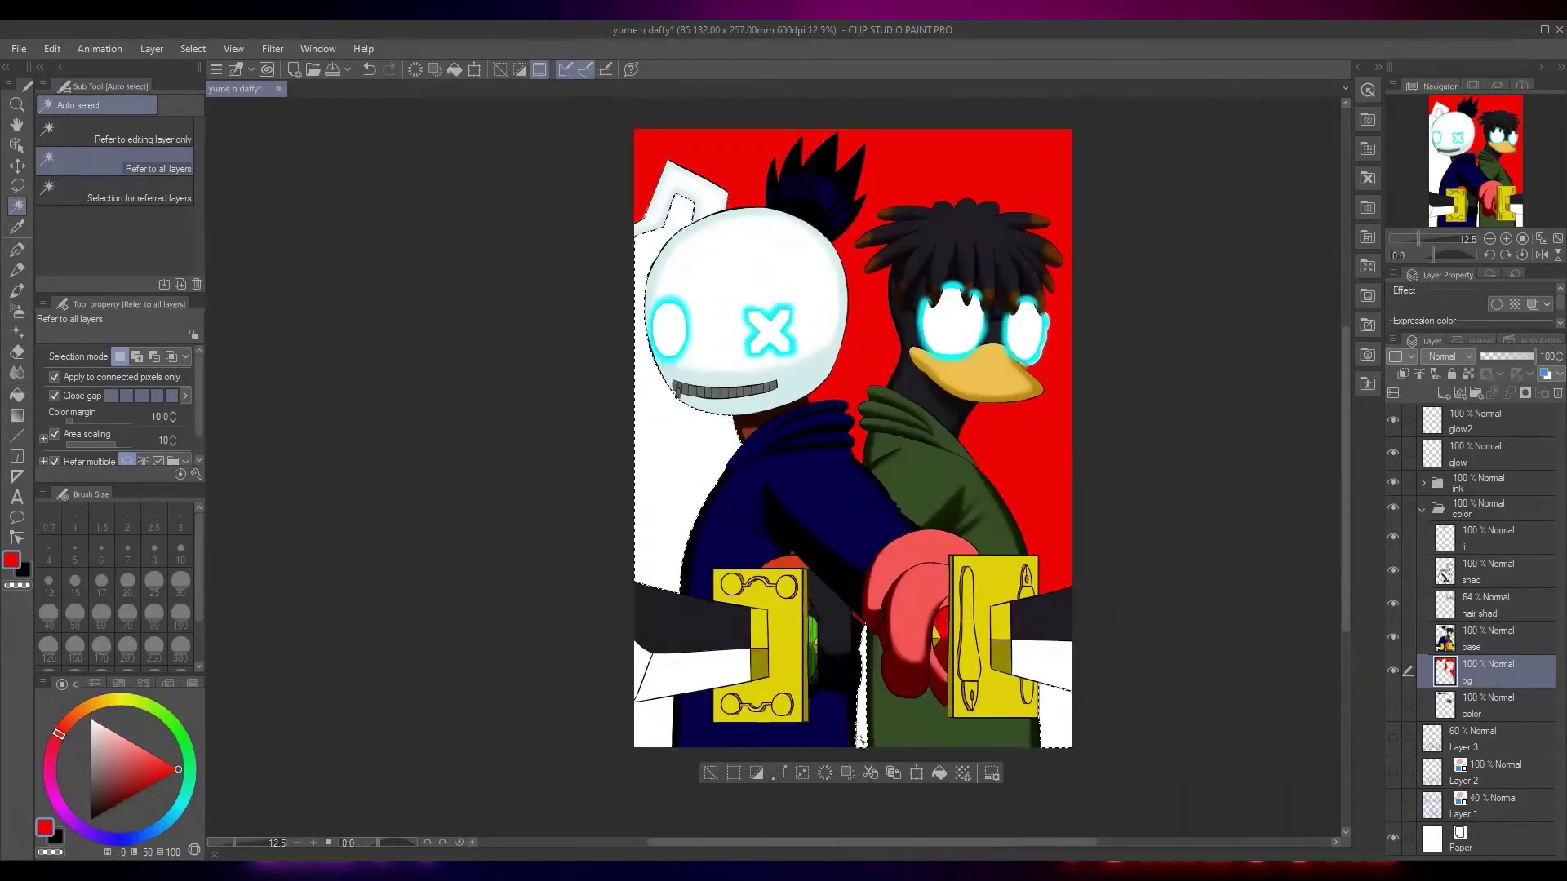
pyautogui.hotkey('alt', 'Delete')
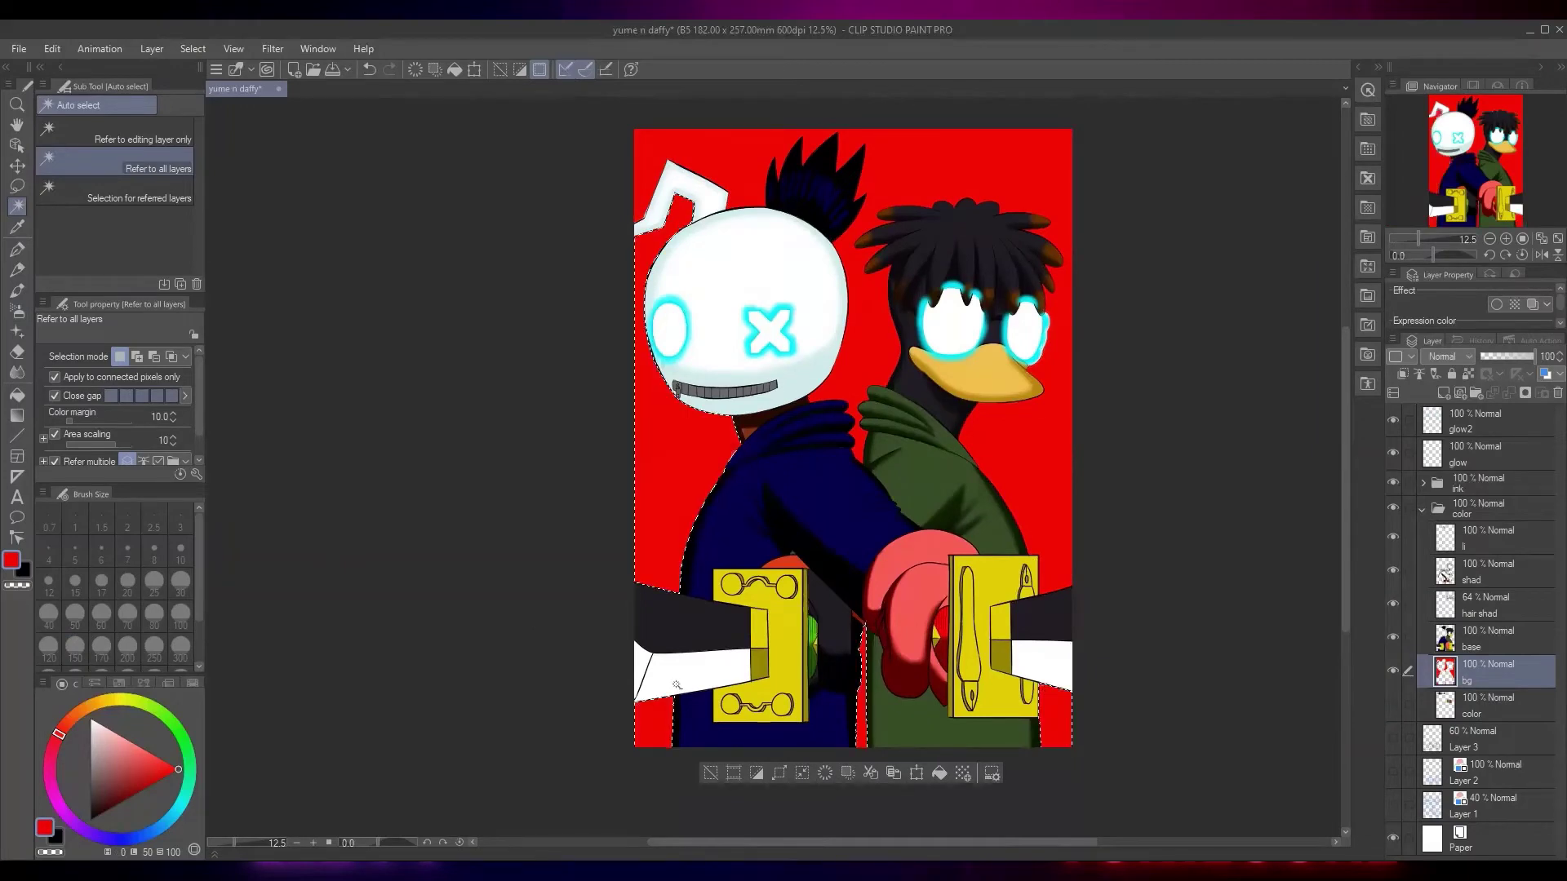
pyautogui.click(710, 772)
pyautogui.scroll(1, 825, 532)
pyautogui.hotkey('ctrl', 's')
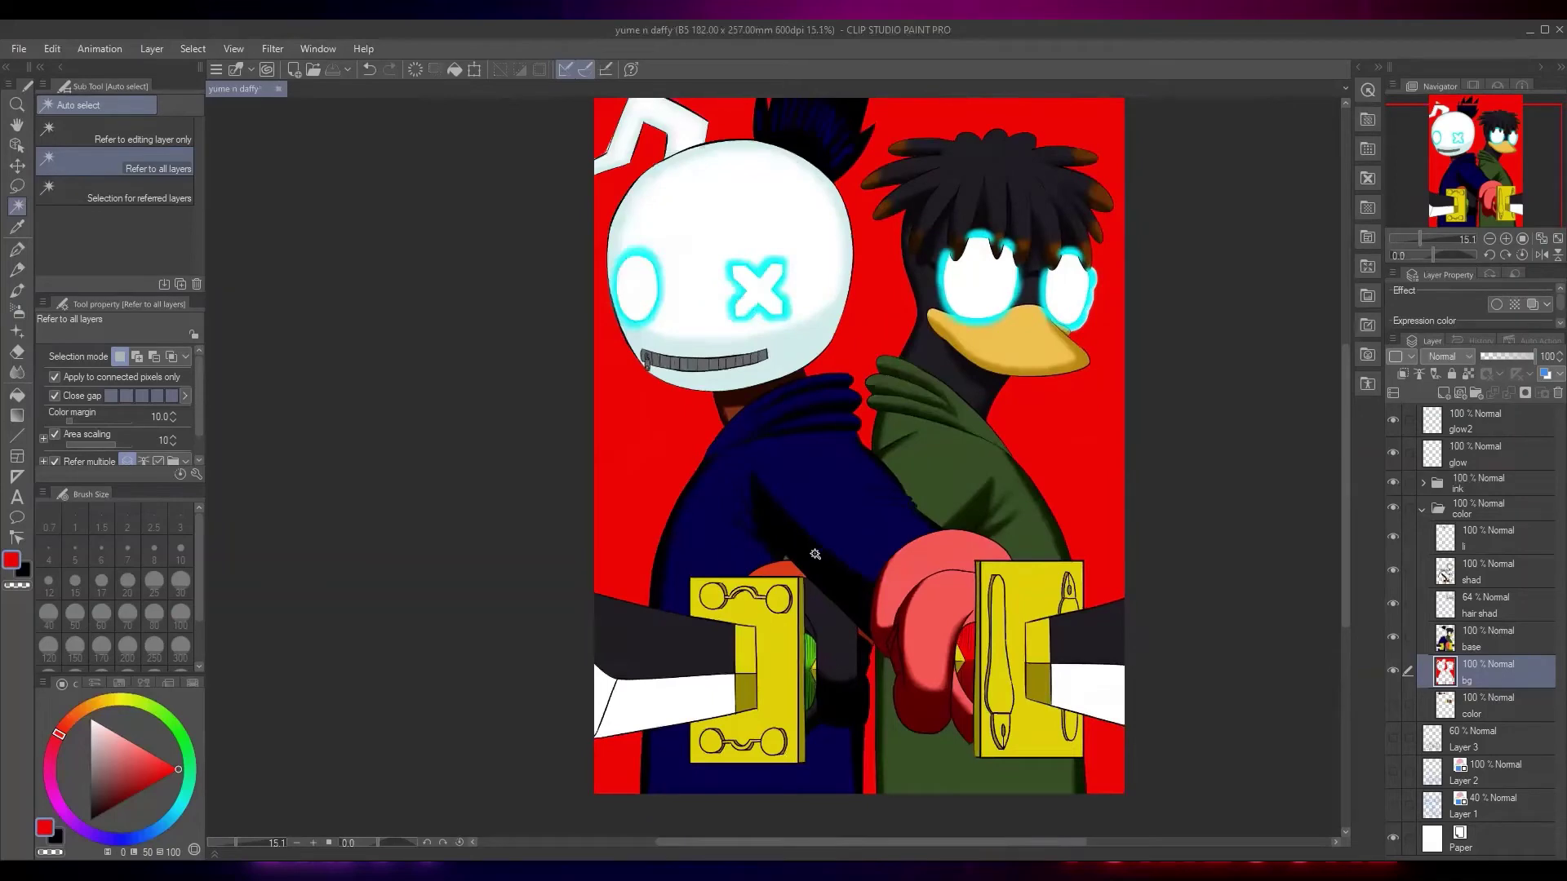
# Compare the duck character's eyes against the red background with and without the glow2 layer, leaving that layer hidden
pyautogui.scroll(-1, 814, 551)
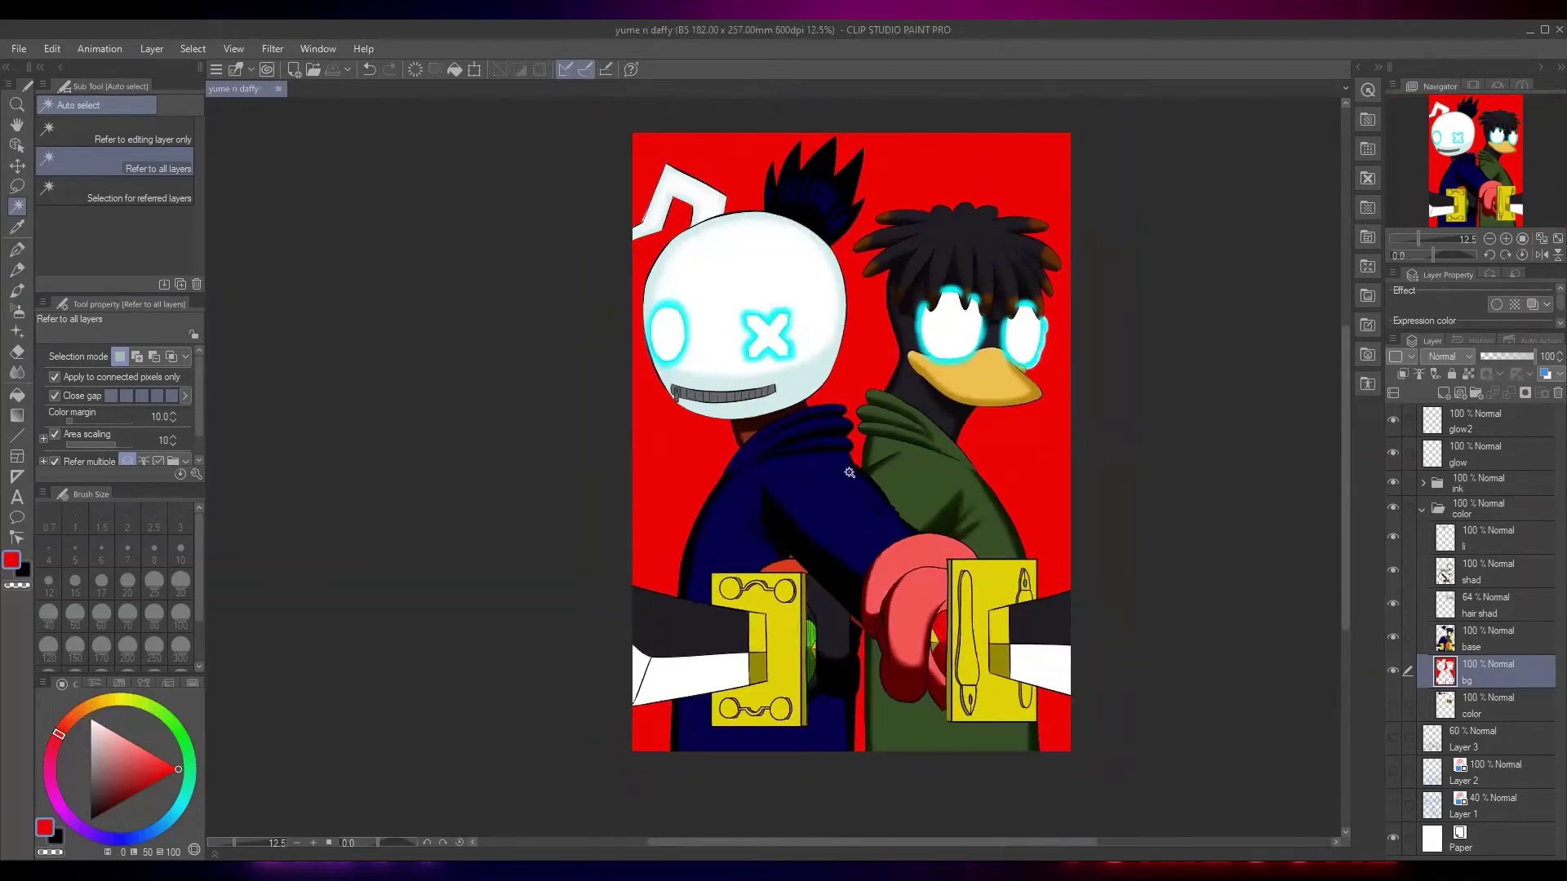
pyautogui.scroll(4, 1060, 315)
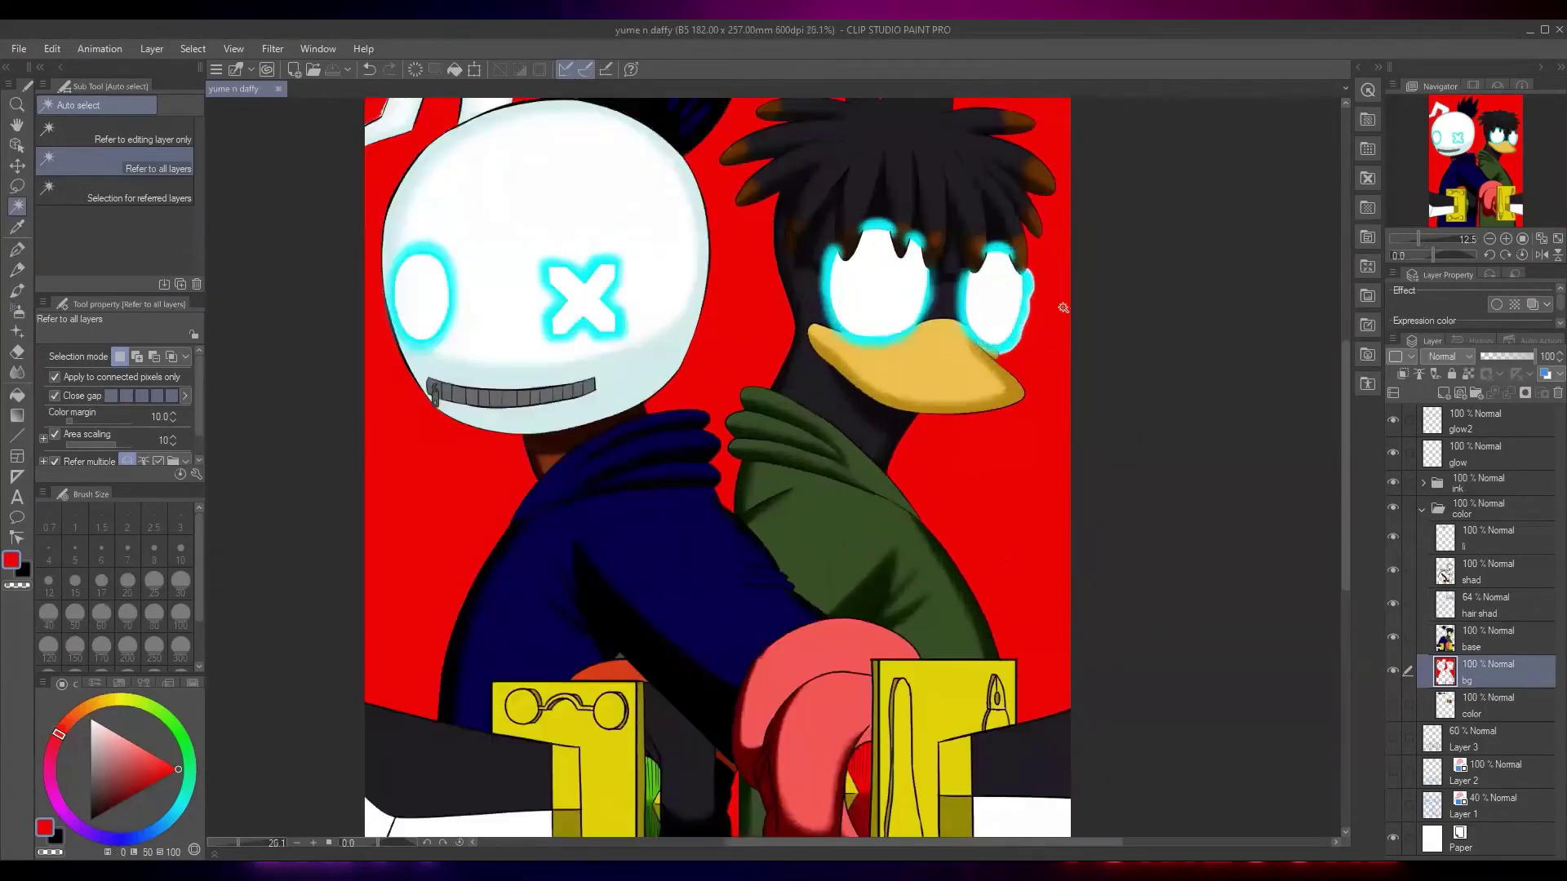
pyautogui.scroll(1, 1051, 333)
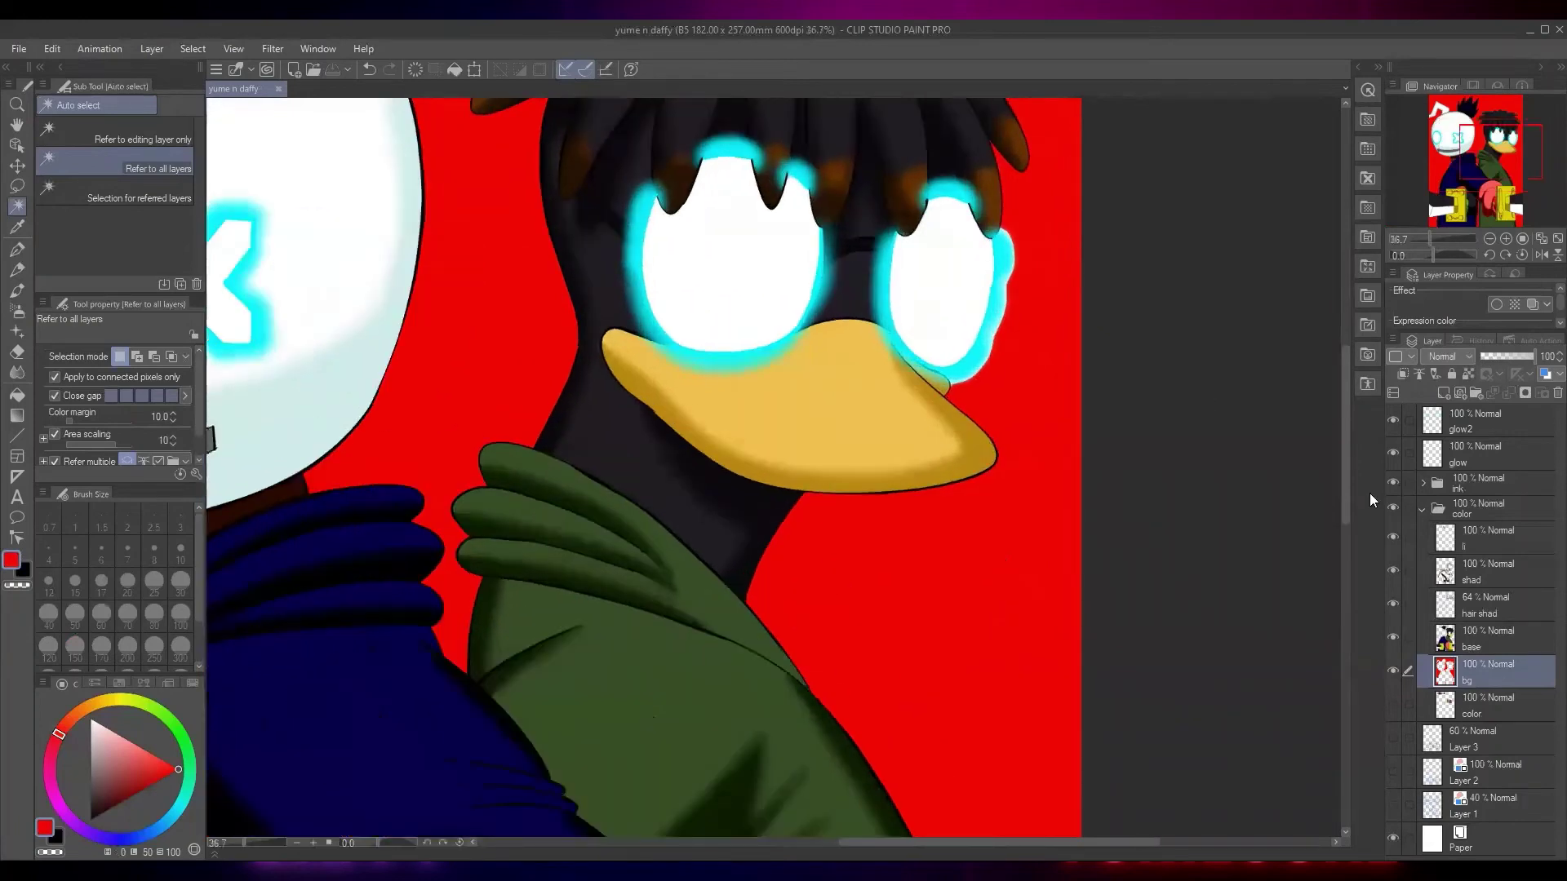
pyautogui.scroll(3, 970, 277)
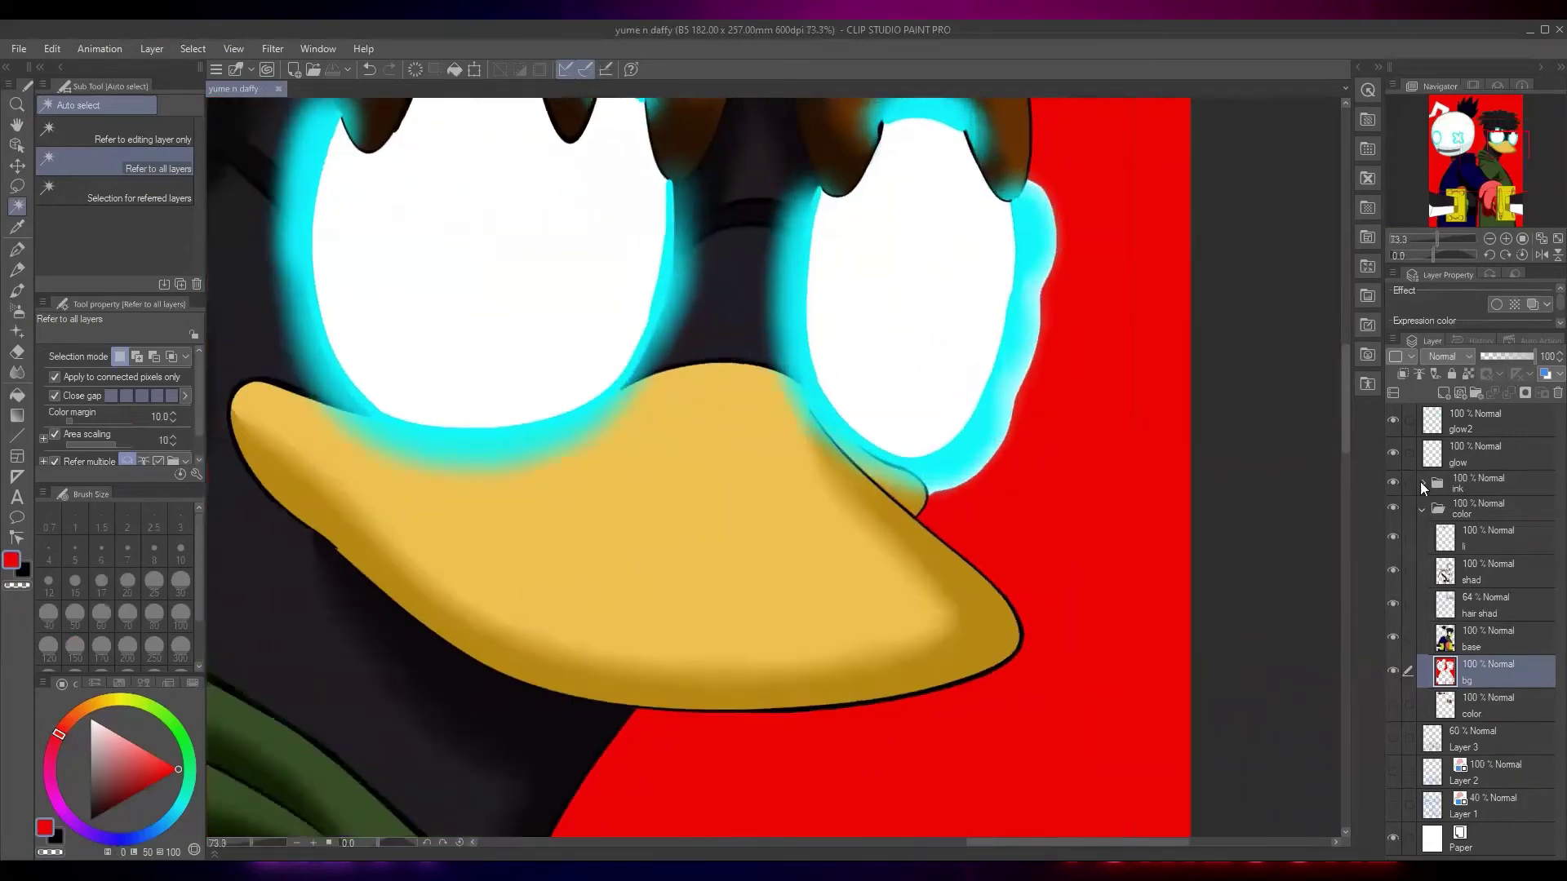
pyautogui.click(1392, 421)
pyautogui.click(1392, 421)
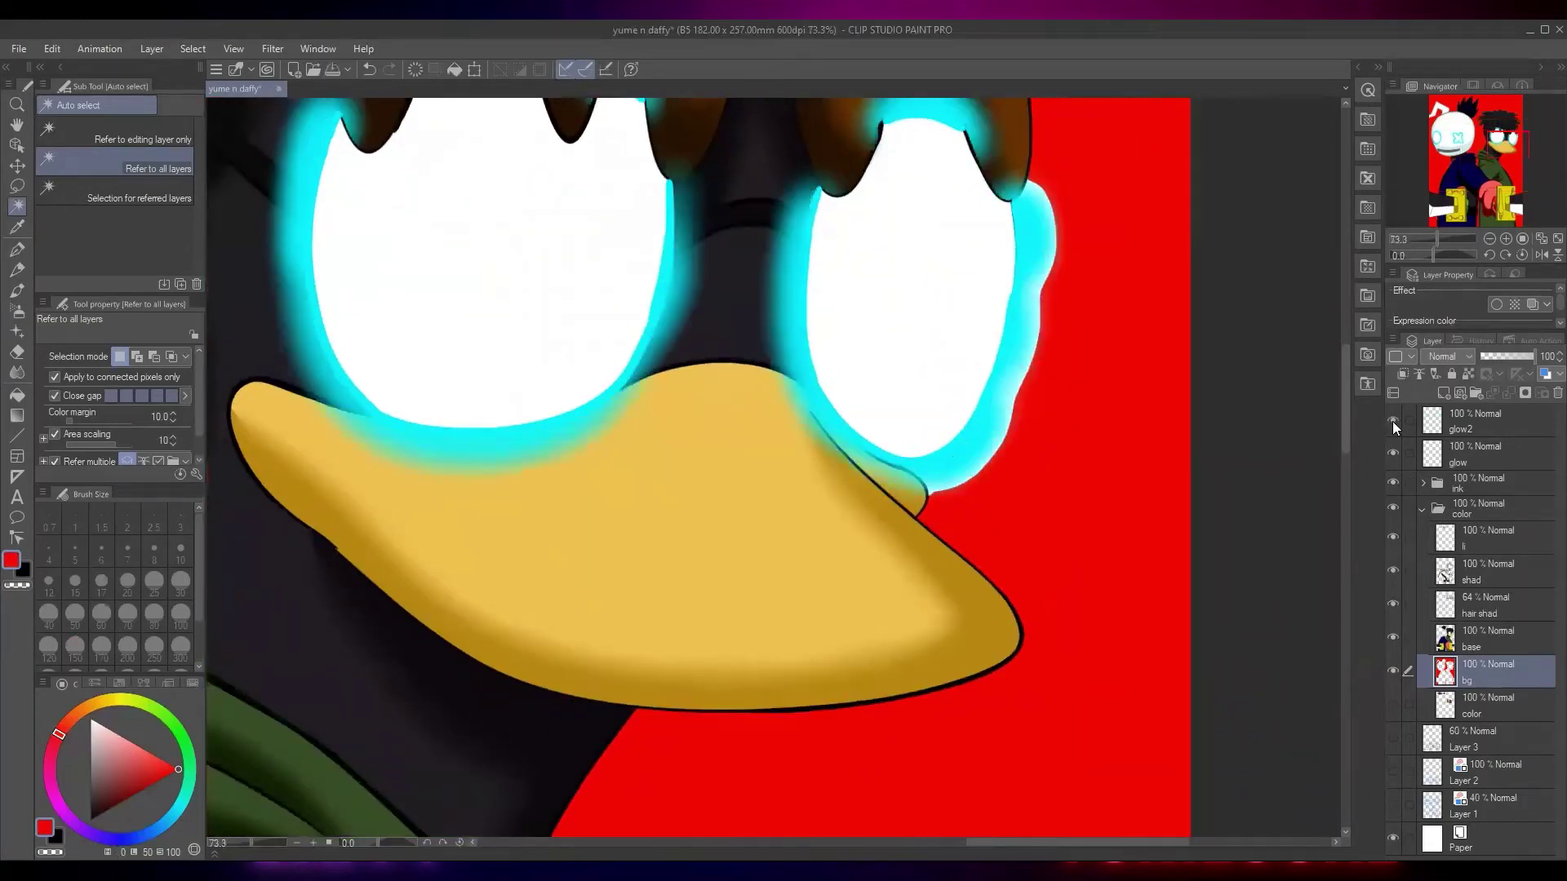
pyautogui.click(1392, 421)
pyautogui.scroll(-5, 1061, 530)
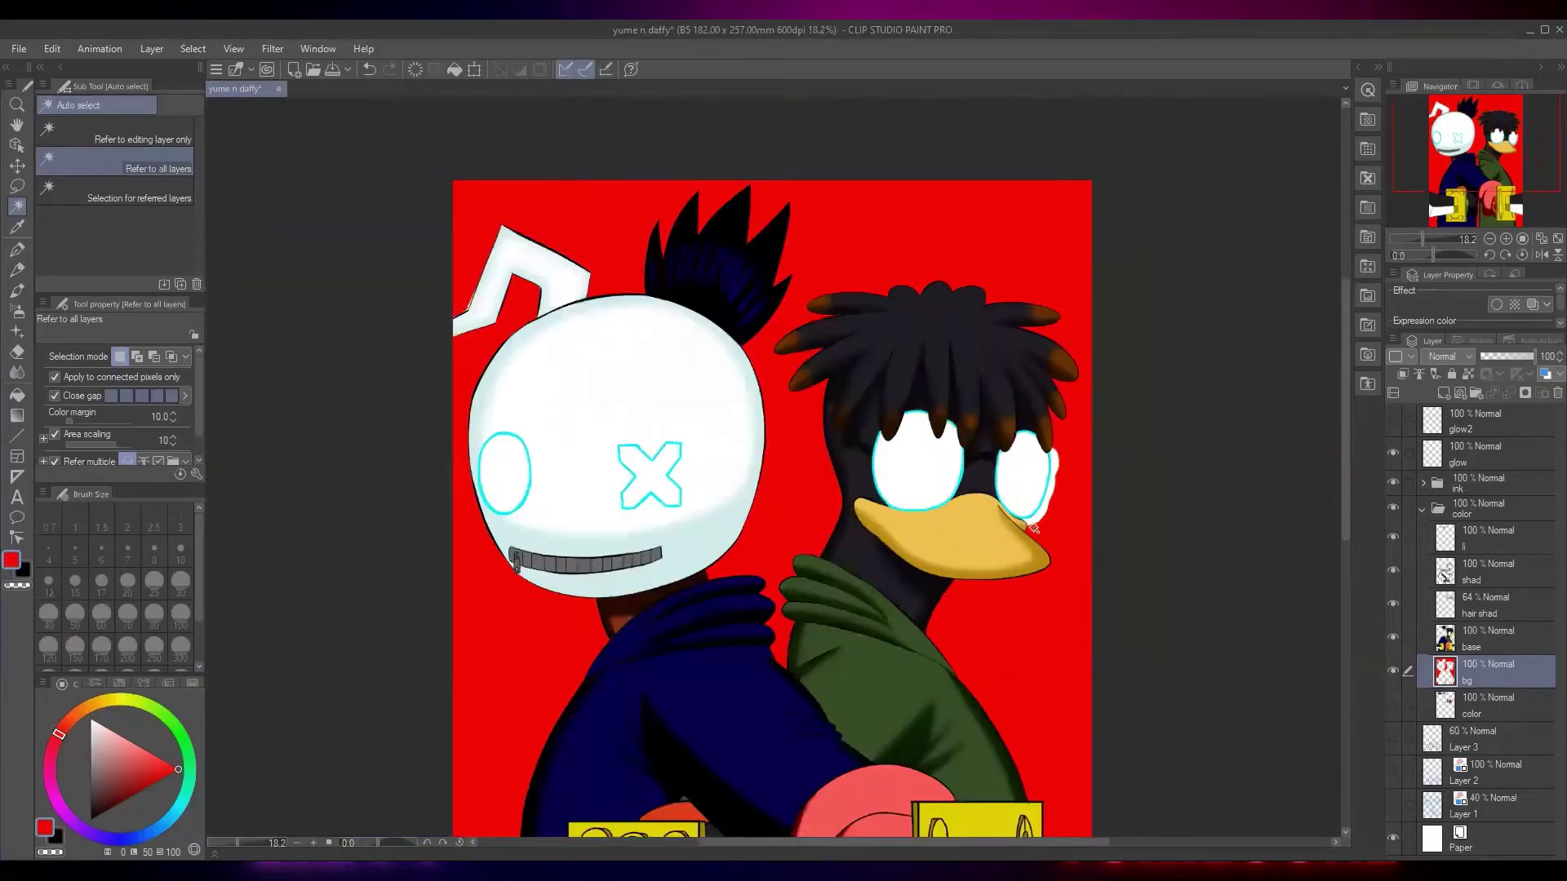
# Fill the leftover white patch beside the duck character's outer eye with red on the bg layer, deselect, and show the glow2 layer
pyautogui.scroll(1, 1032, 529)
pyautogui.click(1044, 513)
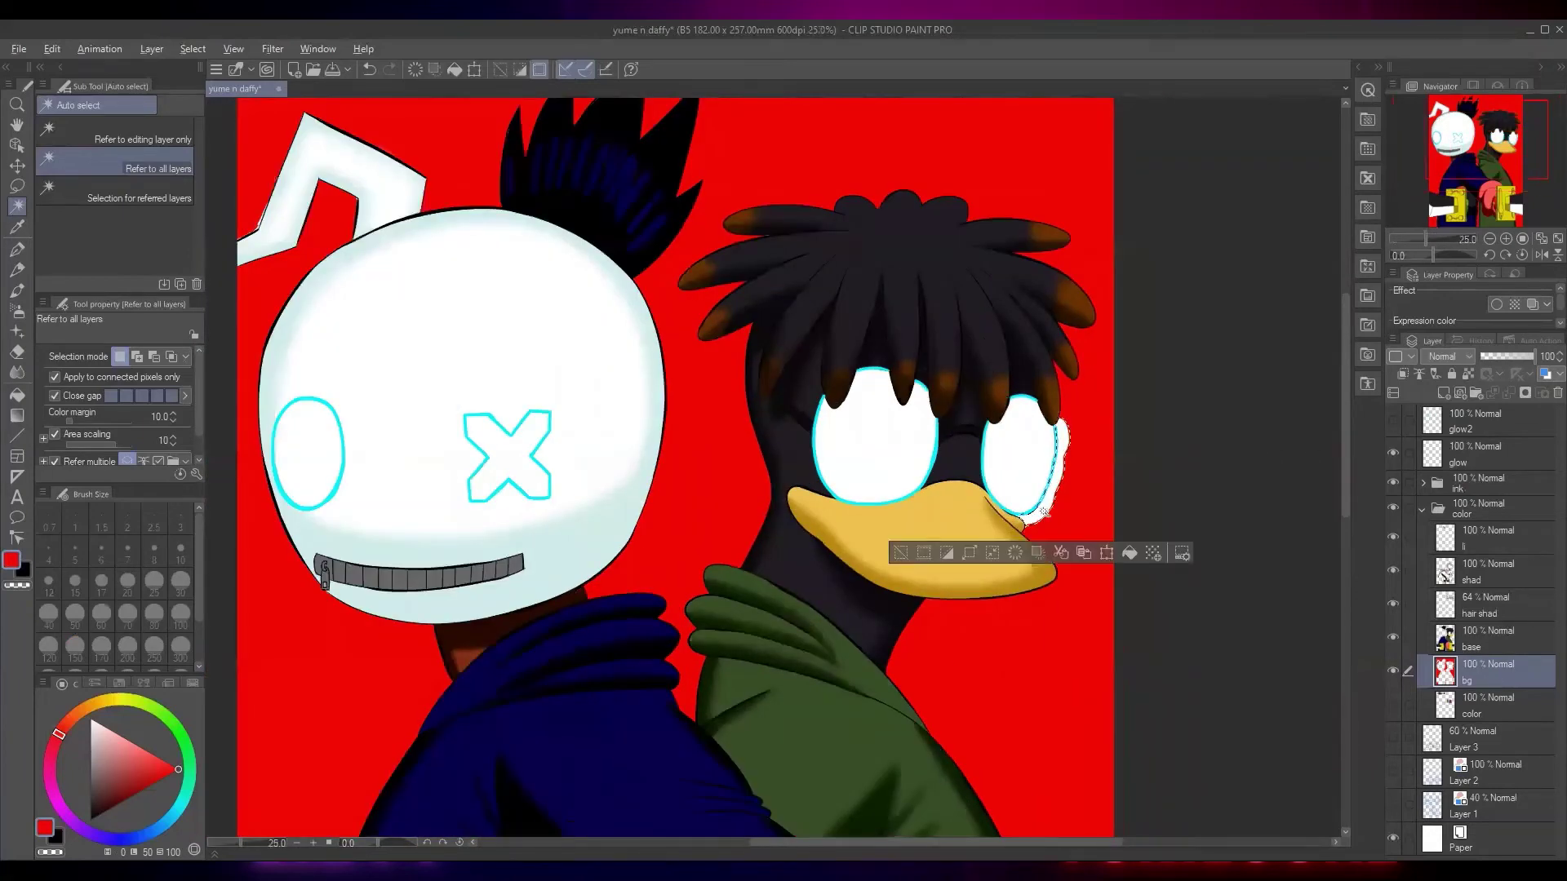
pyautogui.hotkey('alt', 'Delete')
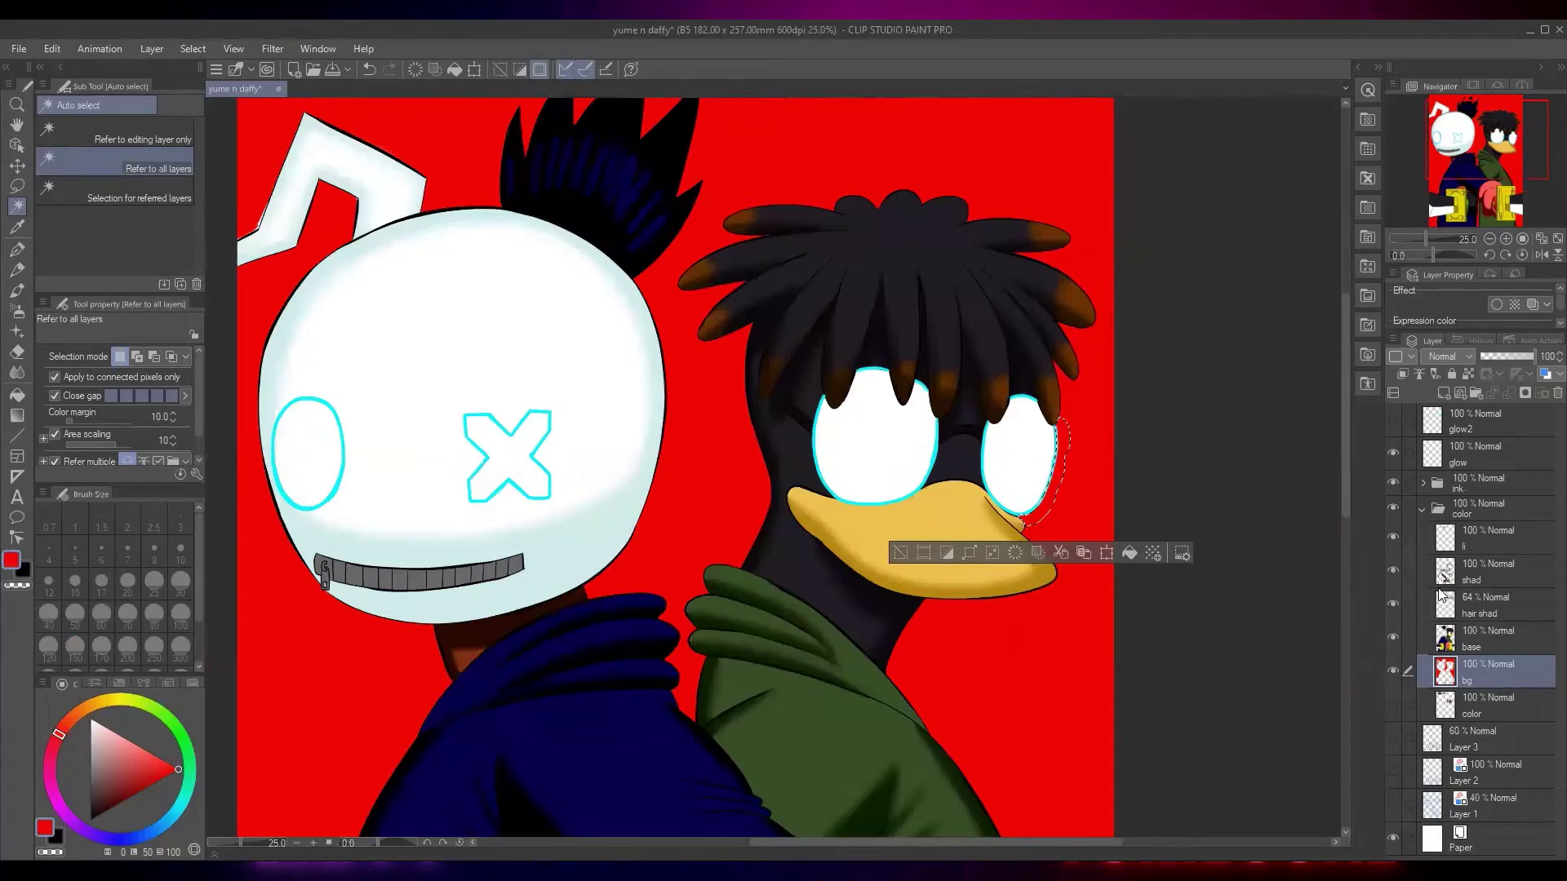
pyautogui.click(1392, 454)
pyautogui.click(1391, 421)
pyautogui.hotkey('ctrl', 'd')
pyautogui.scroll(3, 1094, 432)
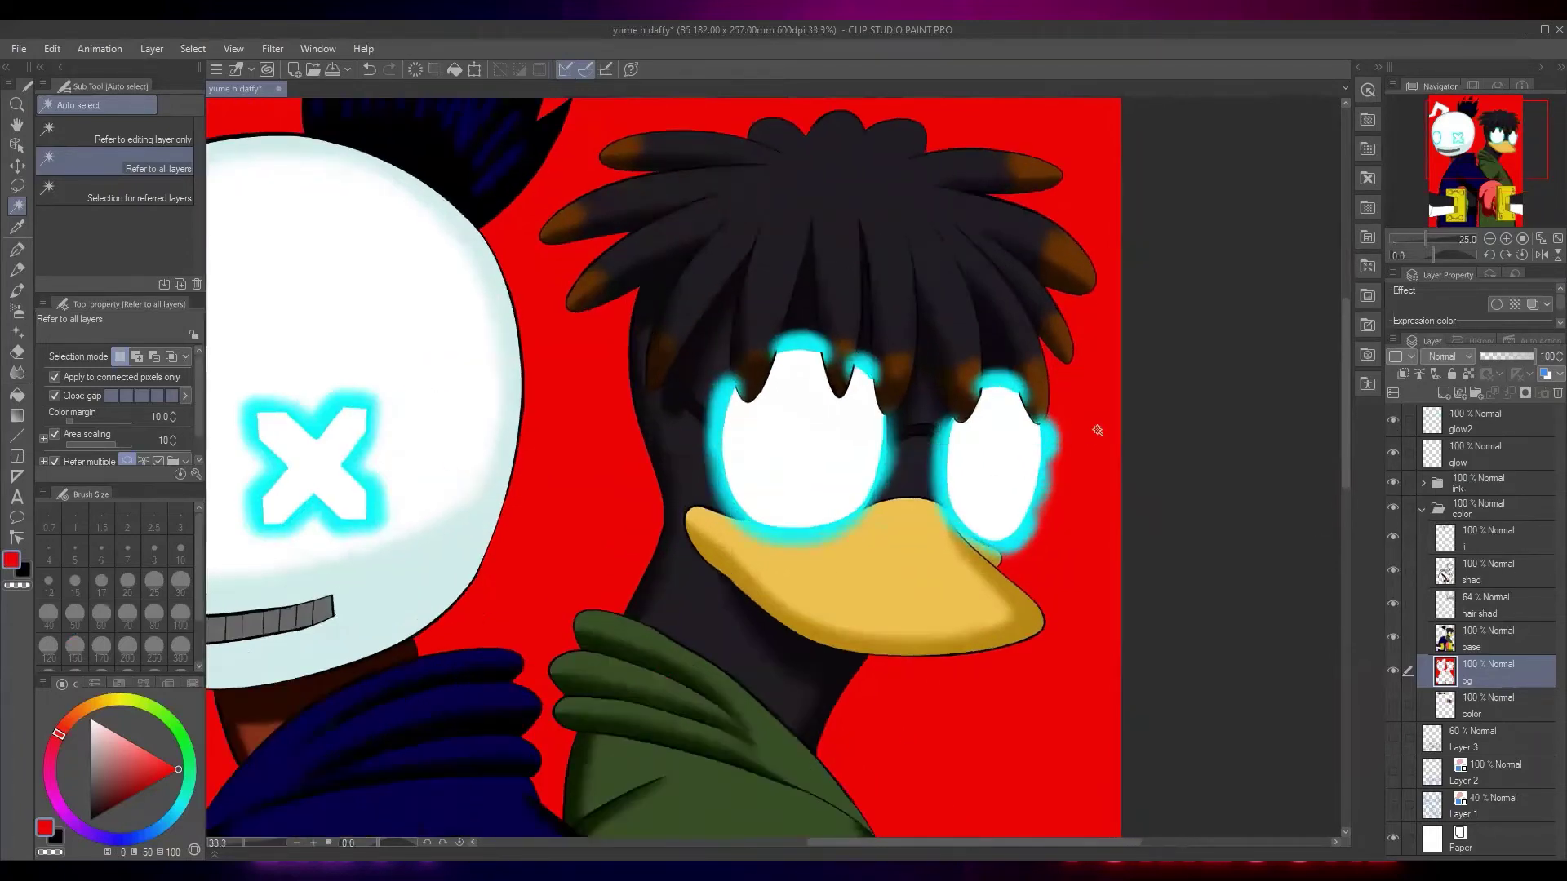
pyautogui.scroll(1, 1093, 441)
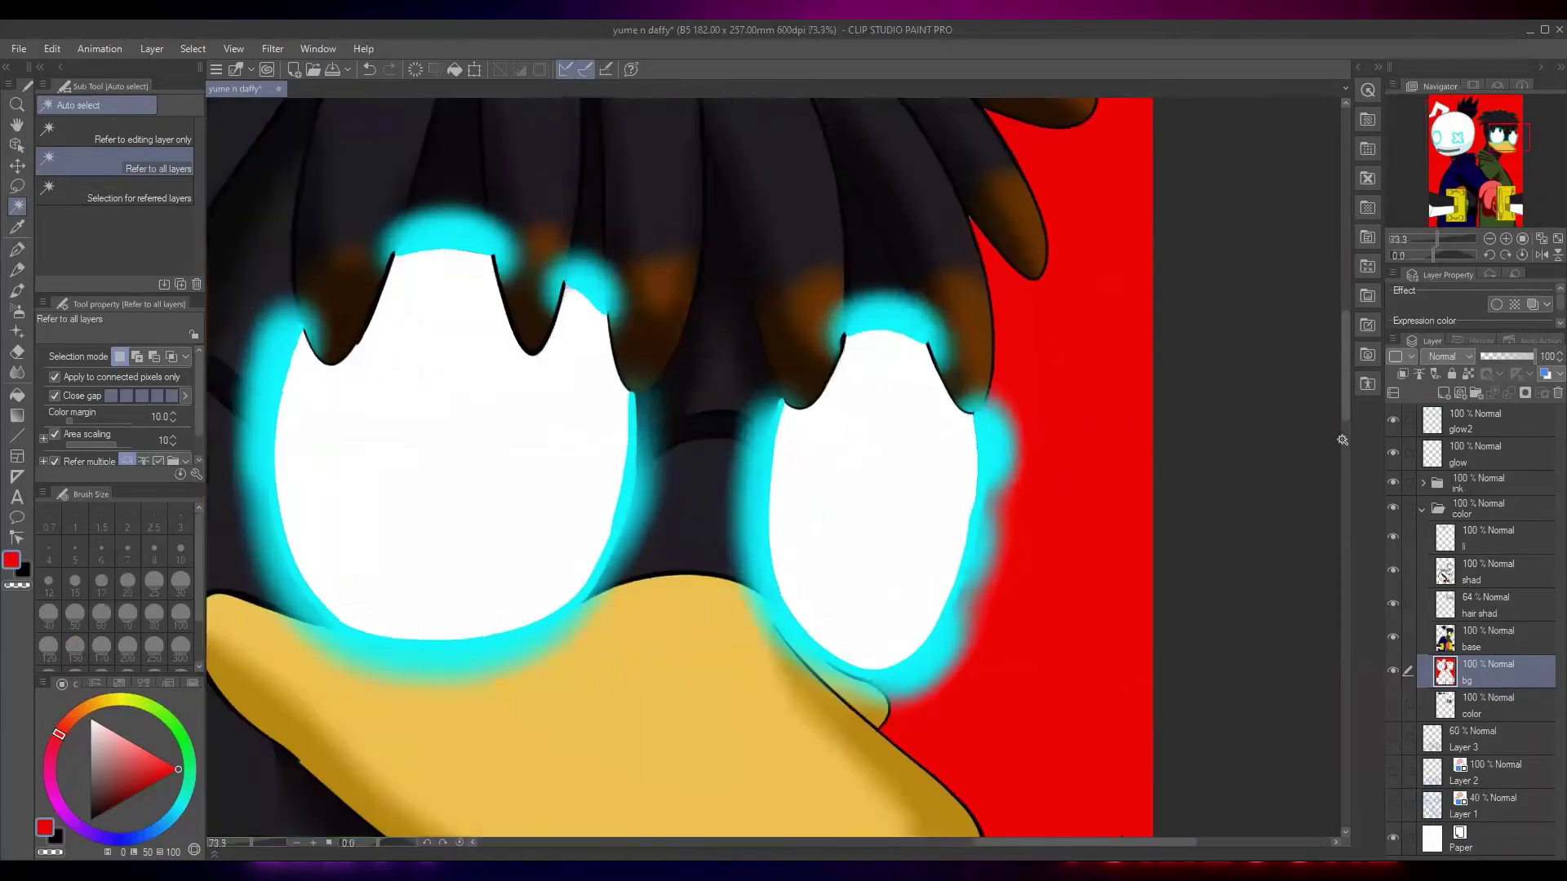
# On the glow2 layer, sample the cyan and airbrush a wider soft glow along the outer edge of the duck's right eye
pyautogui.click(1466, 422)
pyautogui.press('i')
pyautogui.click(998, 439)
pyautogui.press('b')
pyautogui.press('b')
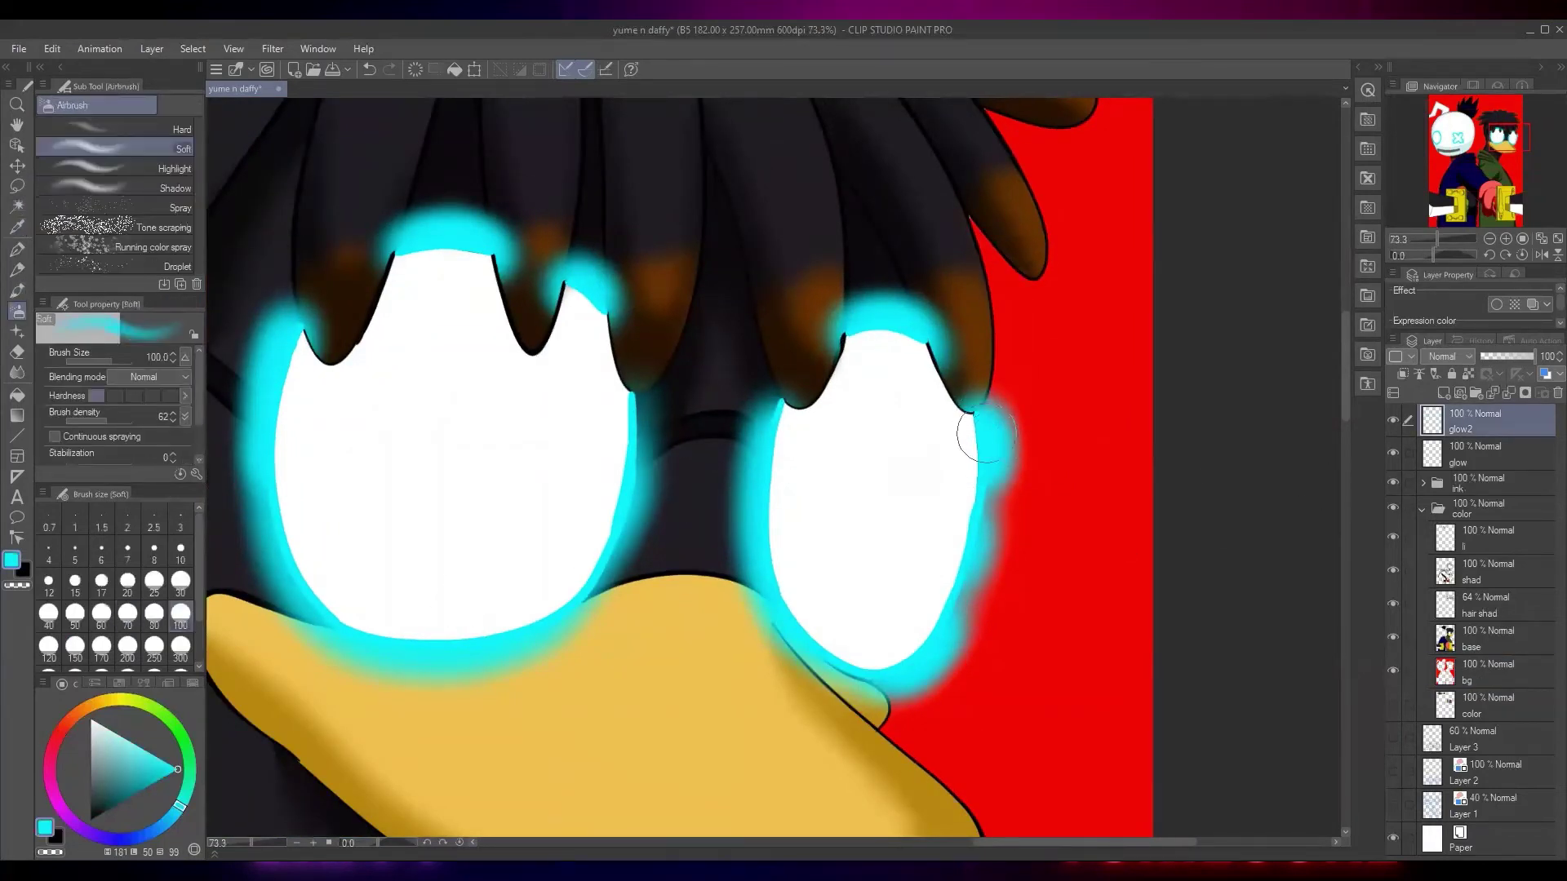
pyautogui.moveTo(962, 437)
pyautogui.mouseDown()
pyautogui.moveTo(983, 545)
pyautogui.moveTo(937, 664)
pyautogui.moveTo(993, 471)
pyautogui.moveTo(993, 406)
pyautogui.moveTo(933, 631)
pyautogui.mouseUp()
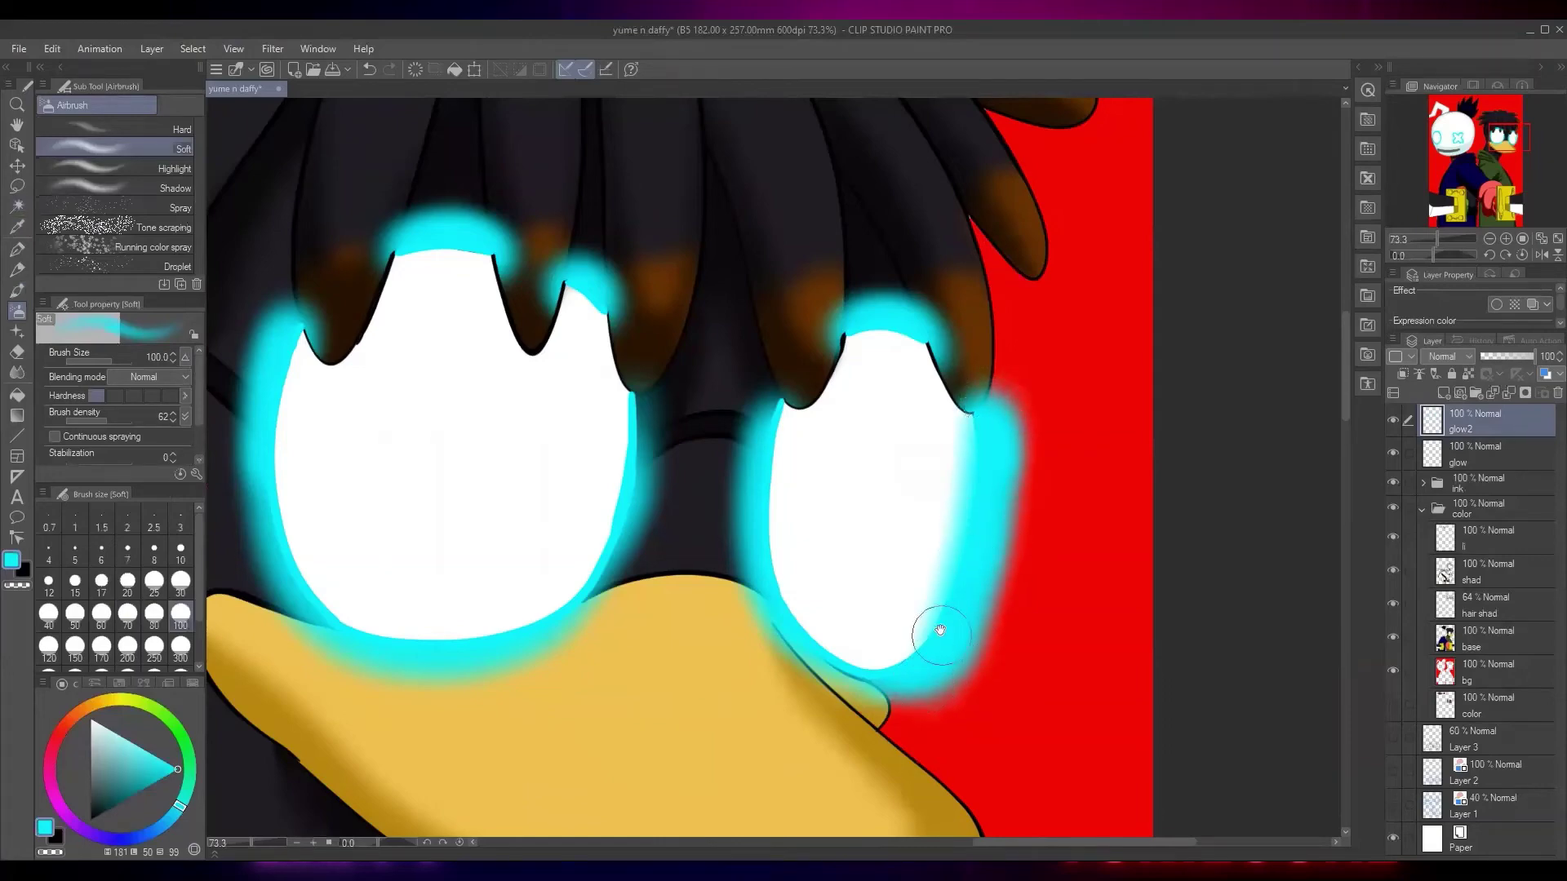
pyautogui.moveTo(939, 554); pyautogui.dragTo(1049, 445)
pyautogui.scroll(-5, 1036, 500)
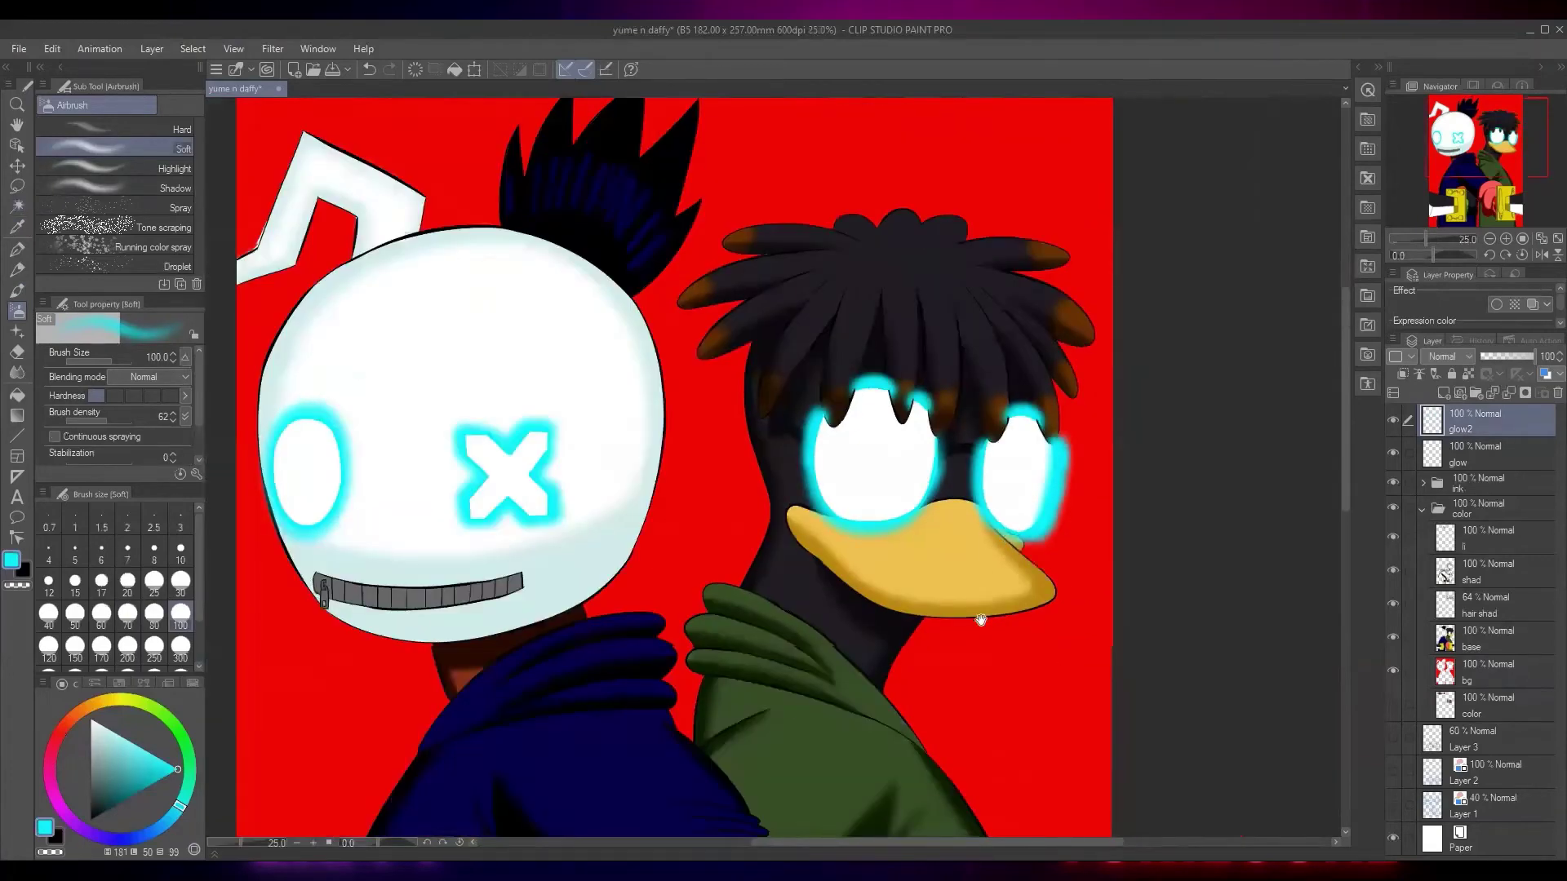
# Lasso and erase the cyan glow spilling onto the left edge of the middle hair strand over the duck's larger eye
pyautogui.scroll(5, 930, 571)
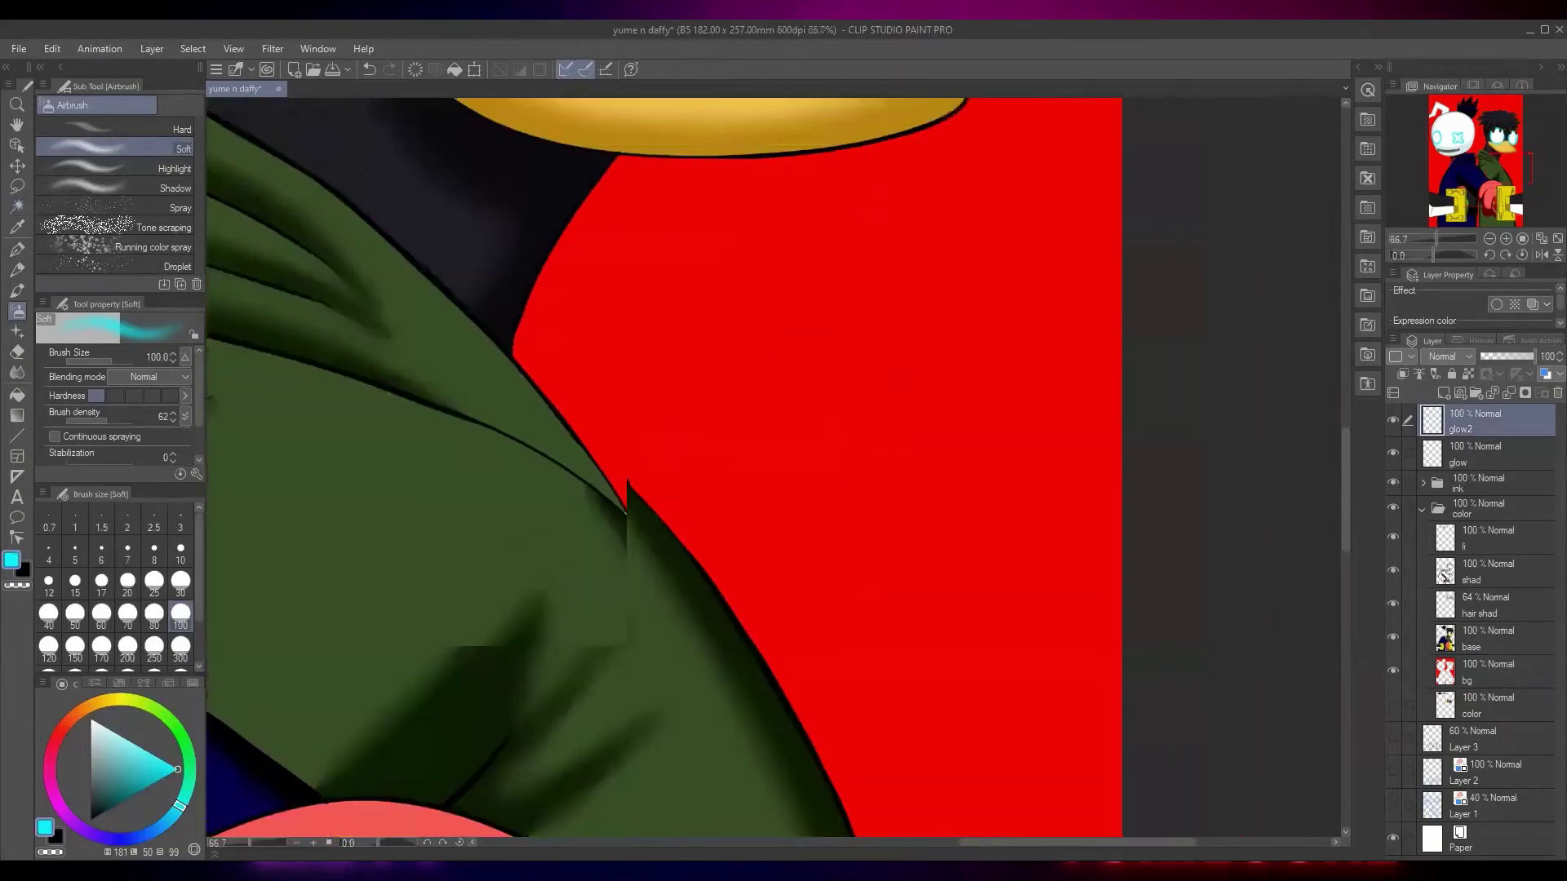
pyautogui.moveTo(718, 139); pyautogui.dragTo(844, 808)
pyautogui.scroll(2, 707, 525)
pyautogui.moveTo(728, 306); pyautogui.dragTo(902, 514)
pyautogui.press('m')
pyautogui.moveTo(881, 377)
pyautogui.mouseDown()
pyautogui.moveTo(844, 539)
pyautogui.moveTo(767, 477)
pyautogui.moveTo(734, 424)
pyautogui.moveTo(761, 257)
pyautogui.moveTo(832, 256)
pyautogui.mouseUp()
pyautogui.press('Delete')
pyautogui.hotkey('ctrl', 'd')
pyautogui.moveTo(734, 438)
pyautogui.mouseDown()
pyautogui.moveTo(744, 281)
pyautogui.moveTo(769, 357)
pyautogui.moveTo(743, 446)
pyautogui.moveTo(723, 417)
pyautogui.mouseUp()
pyautogui.press('Delete')
pyautogui.hotkey('ctrl', 'd')
pyautogui.press('Delete')
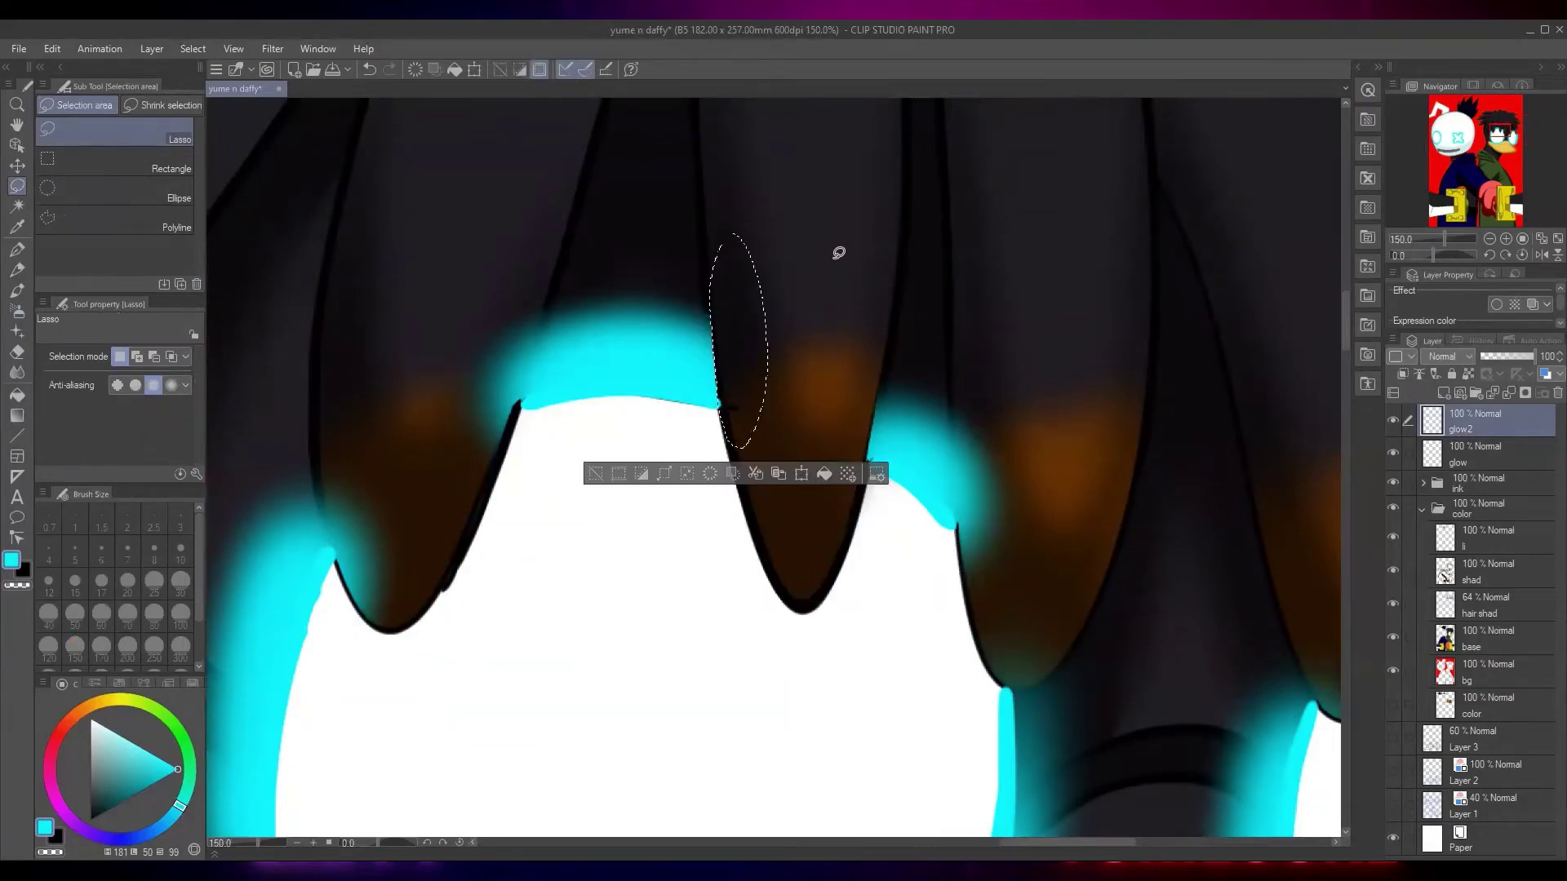
pyautogui.hotkey('ctrl', 'd')
# Erase the glow spilling over the middle strand's right edge and over the left edge of the neighbouring hair strand
pyautogui.moveTo(881, 364)
pyautogui.mouseDown()
pyautogui.moveTo(848, 519)
pyautogui.moveTo(873, 294)
pyautogui.mouseUp()
pyautogui.press('Delete')
pyautogui.hotkey('ctrl', 'd')
pyautogui.moveTo(971, 543); pyautogui.dragTo(858, 455)
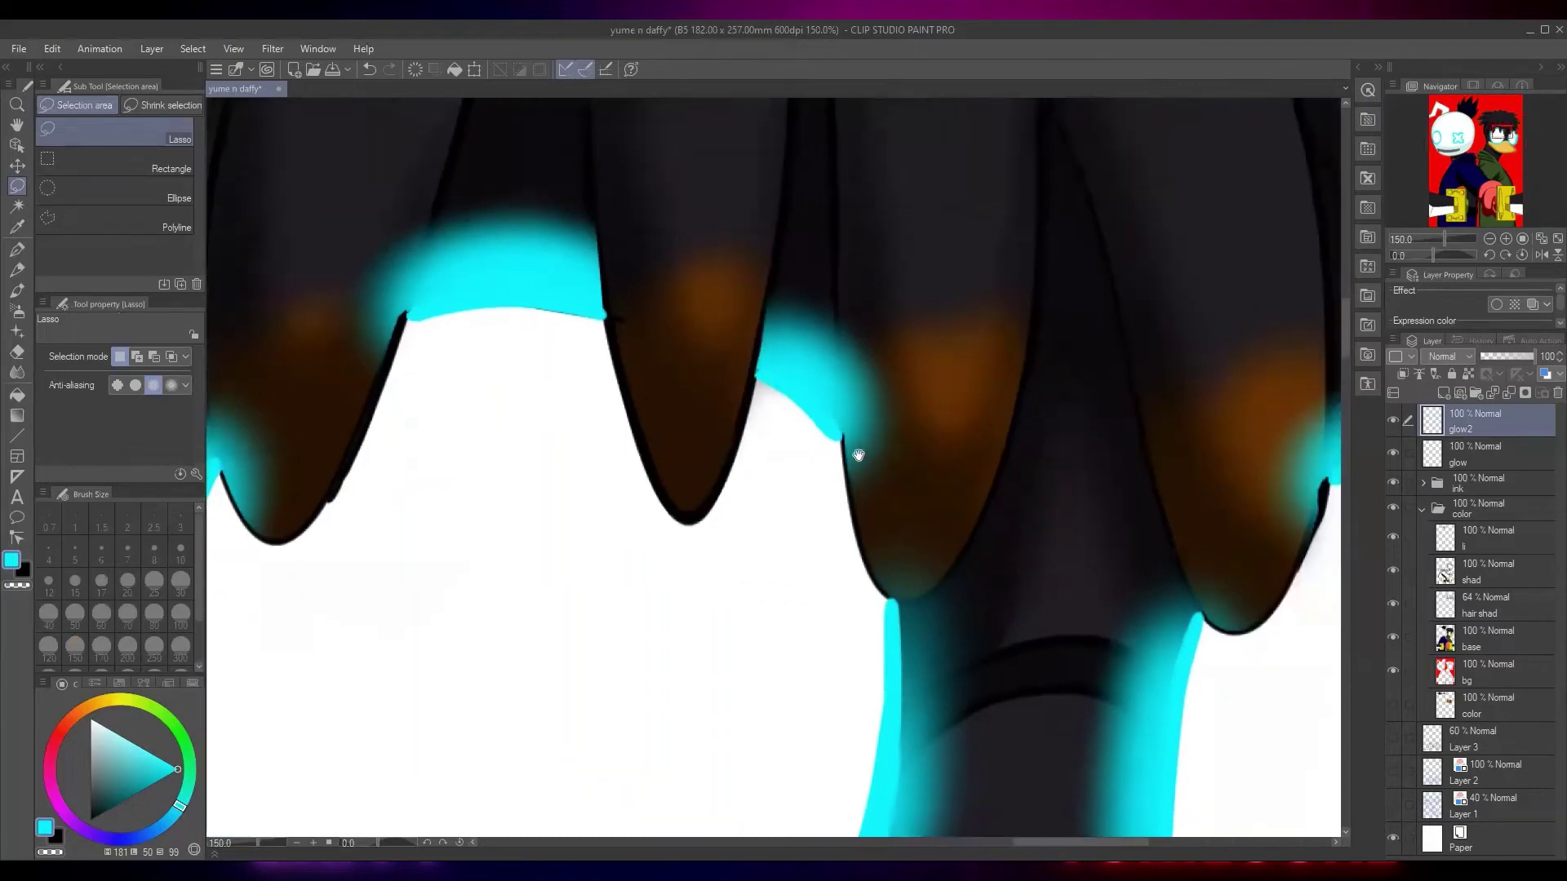
pyautogui.moveTo(837, 300)
pyautogui.mouseDown()
pyautogui.moveTo(849, 449)
pyautogui.moveTo(856, 278)
pyautogui.mouseUp()
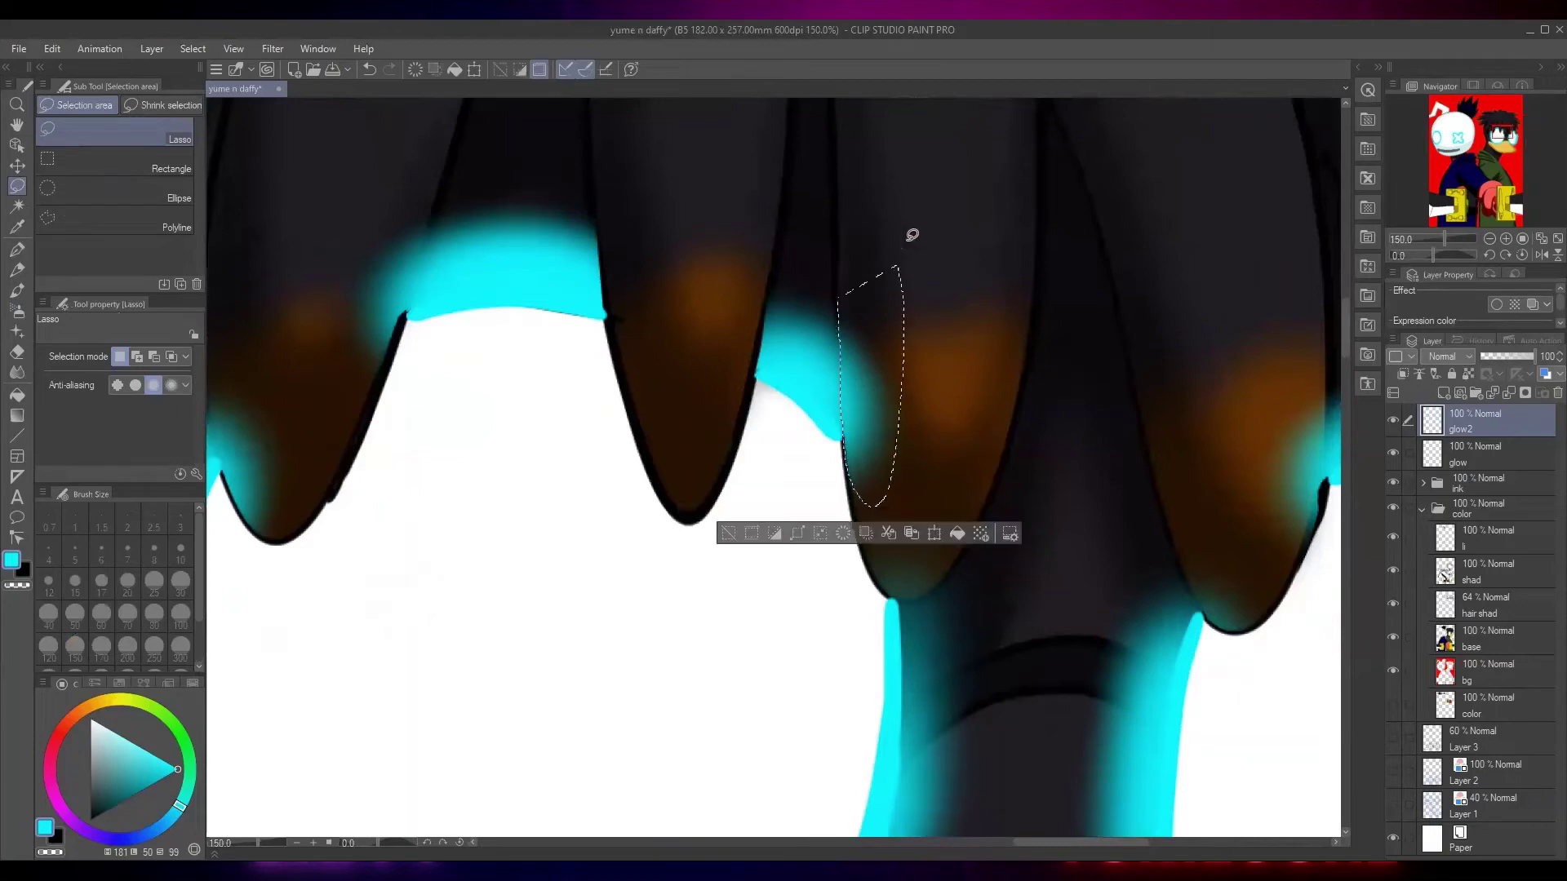
pyautogui.press('Delete')
pyautogui.hotkey('ctrl', 'd')
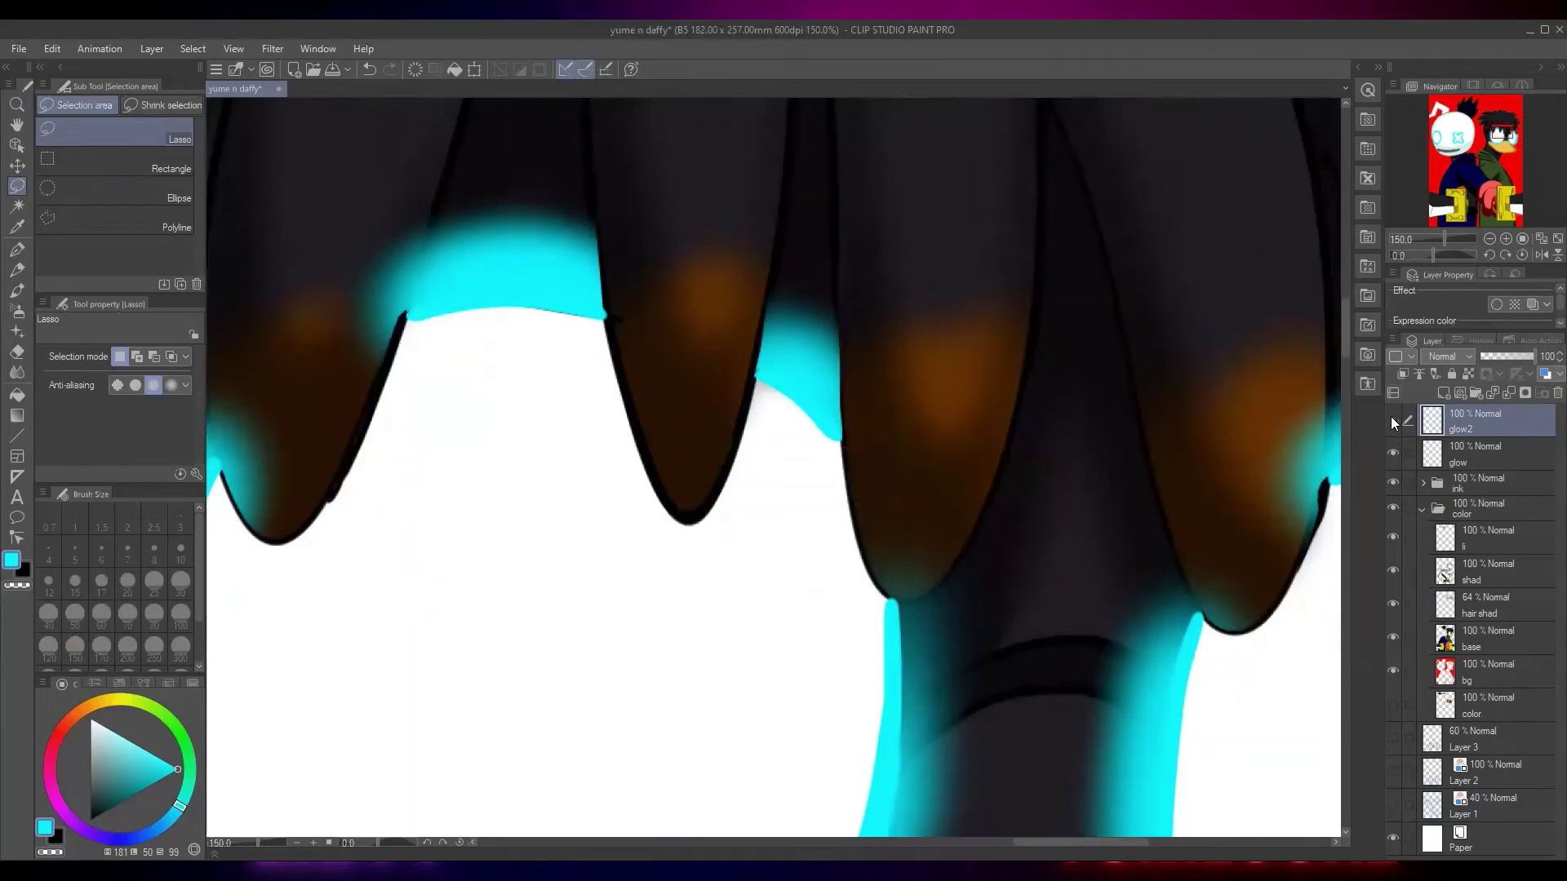
# Hide the glow2 layer and try to auto-select the dark area between the hair strands above the duck's larger eye
pyautogui.click(1390, 421)
pyautogui.moveTo(874, 497); pyautogui.dragTo(969, 629)
pyautogui.press('w')
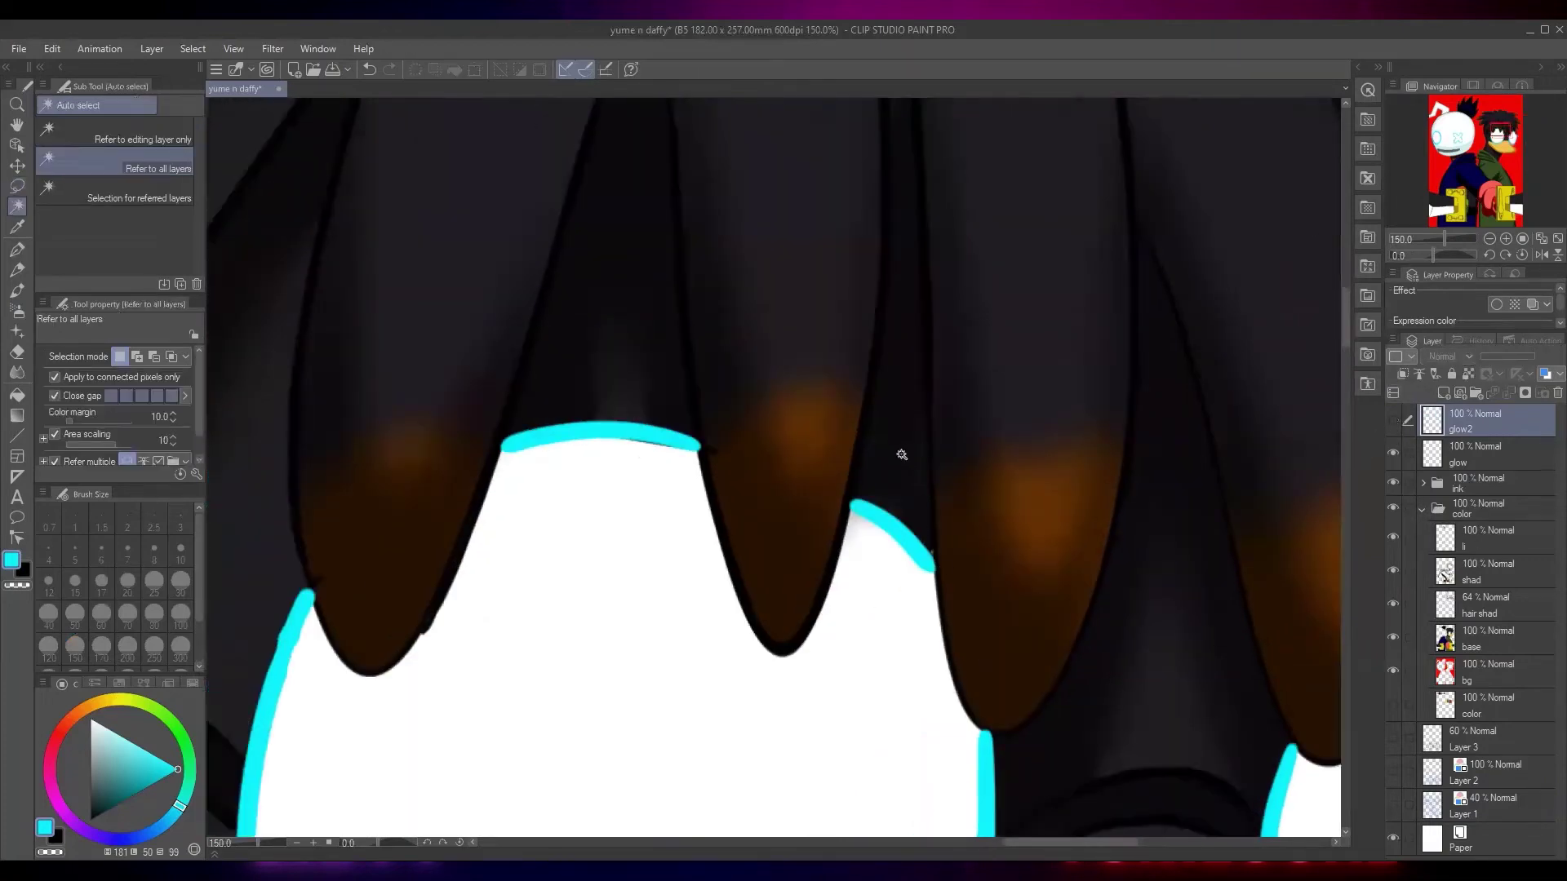
pyautogui.click(951, 586)
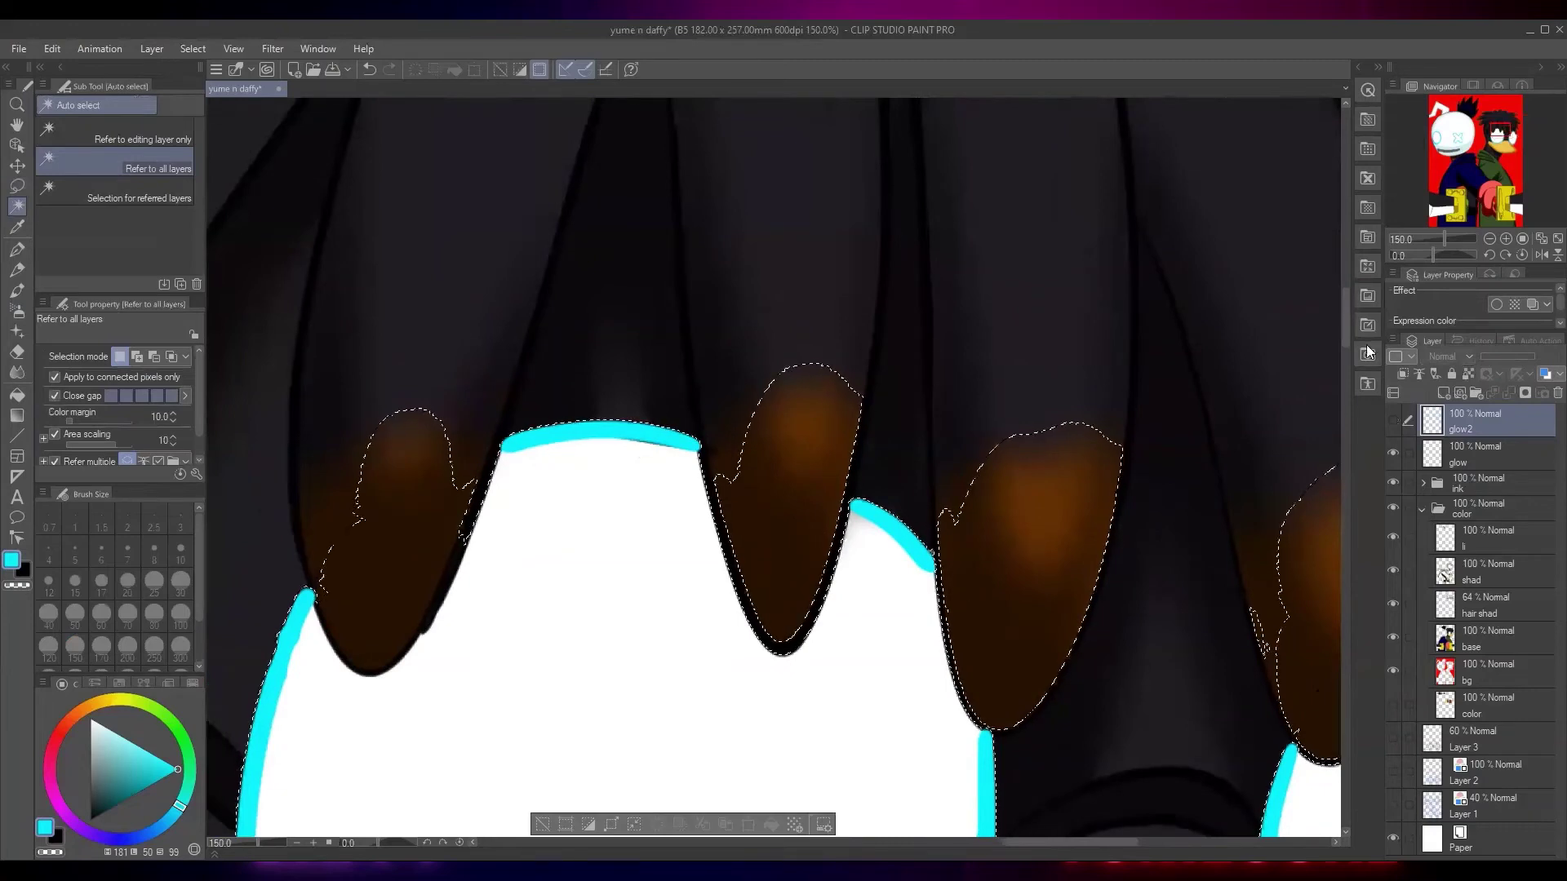
pyautogui.hotkey('ctrl', 'd')
pyautogui.click(888, 433)
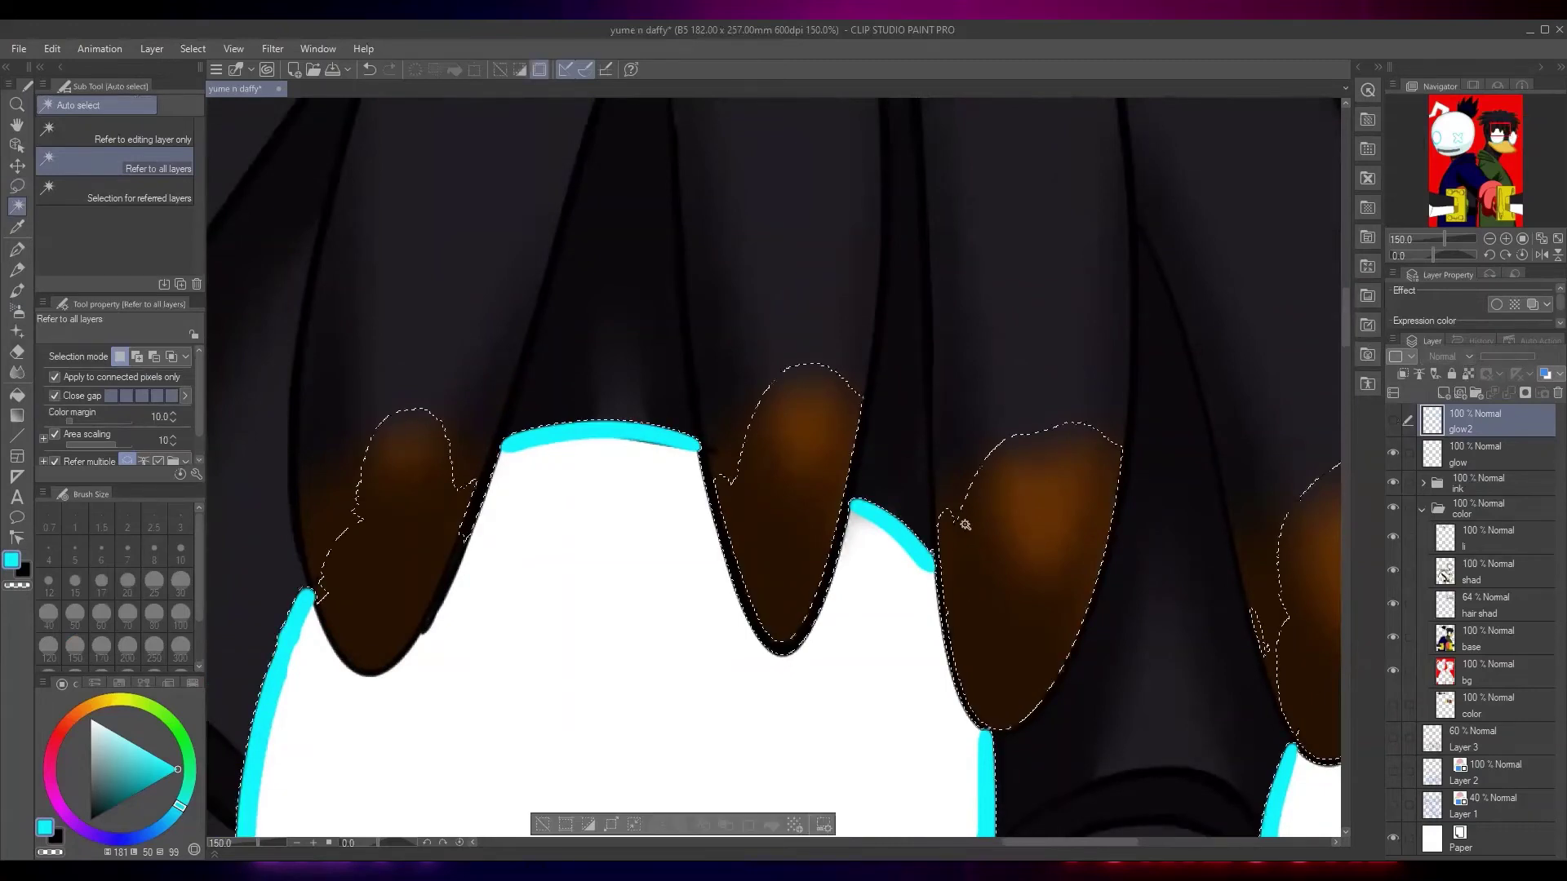
pyautogui.scroll(-1, 1077, 527)
pyautogui.scroll(-2, 1114, 540)
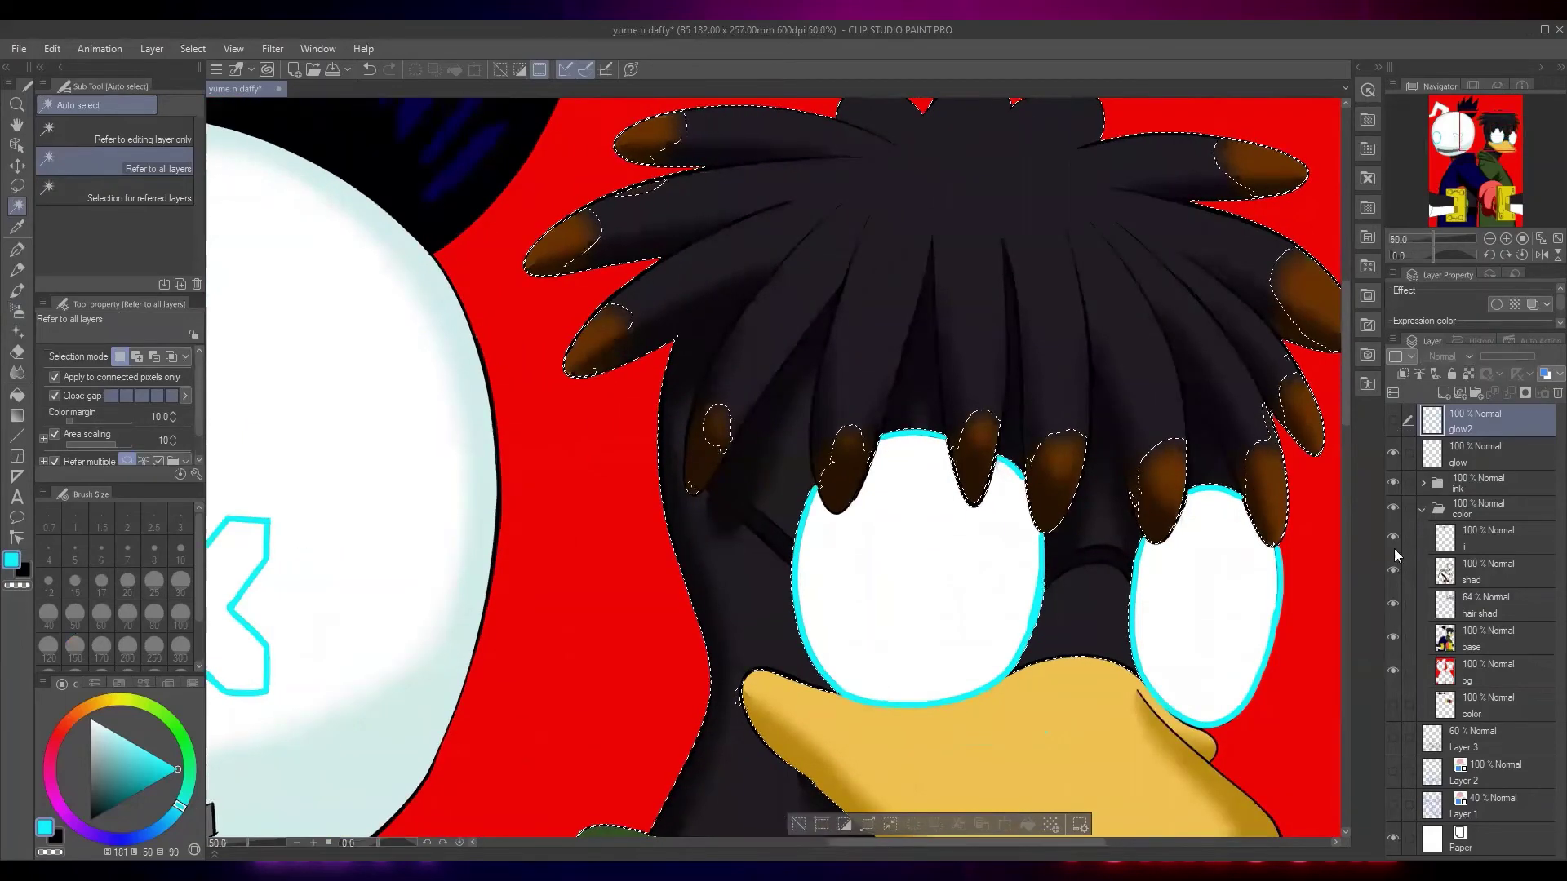
# Hide the base, hair shad and shad layers to leave the duck's line art uncolored
pyautogui.click(1393, 637)
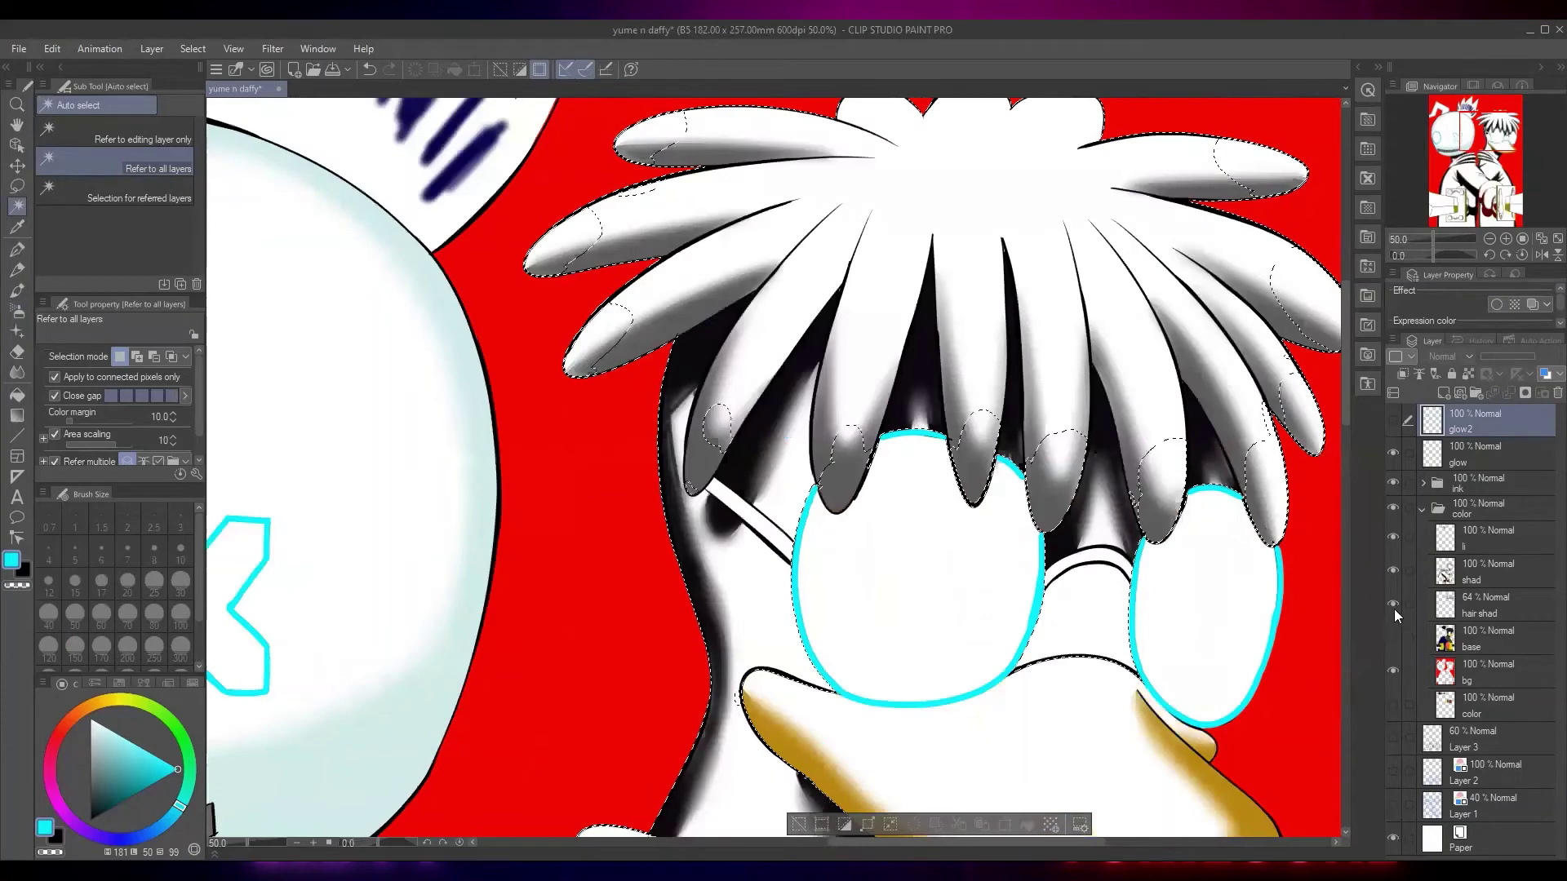
pyautogui.click(1393, 607)
pyautogui.click(1391, 572)
pyautogui.scroll(1, 996, 435)
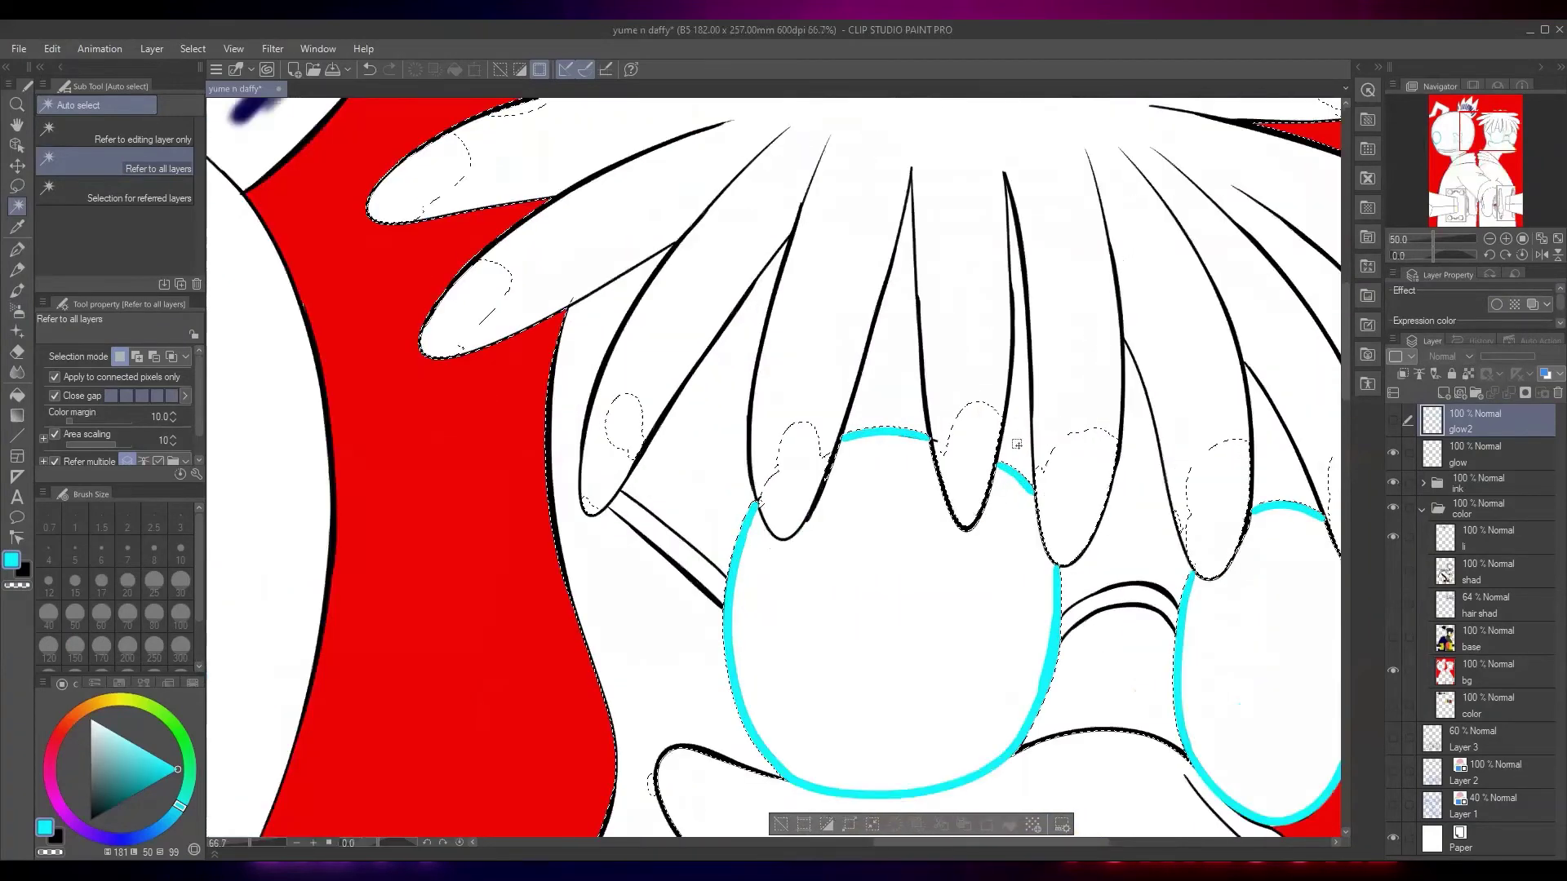
# Auto-select the duck's face areas between the hair strands, between the eyes and beside the left eye, and invert the selection
pyautogui.moveTo(1018, 441); pyautogui.dragTo(968, 653)
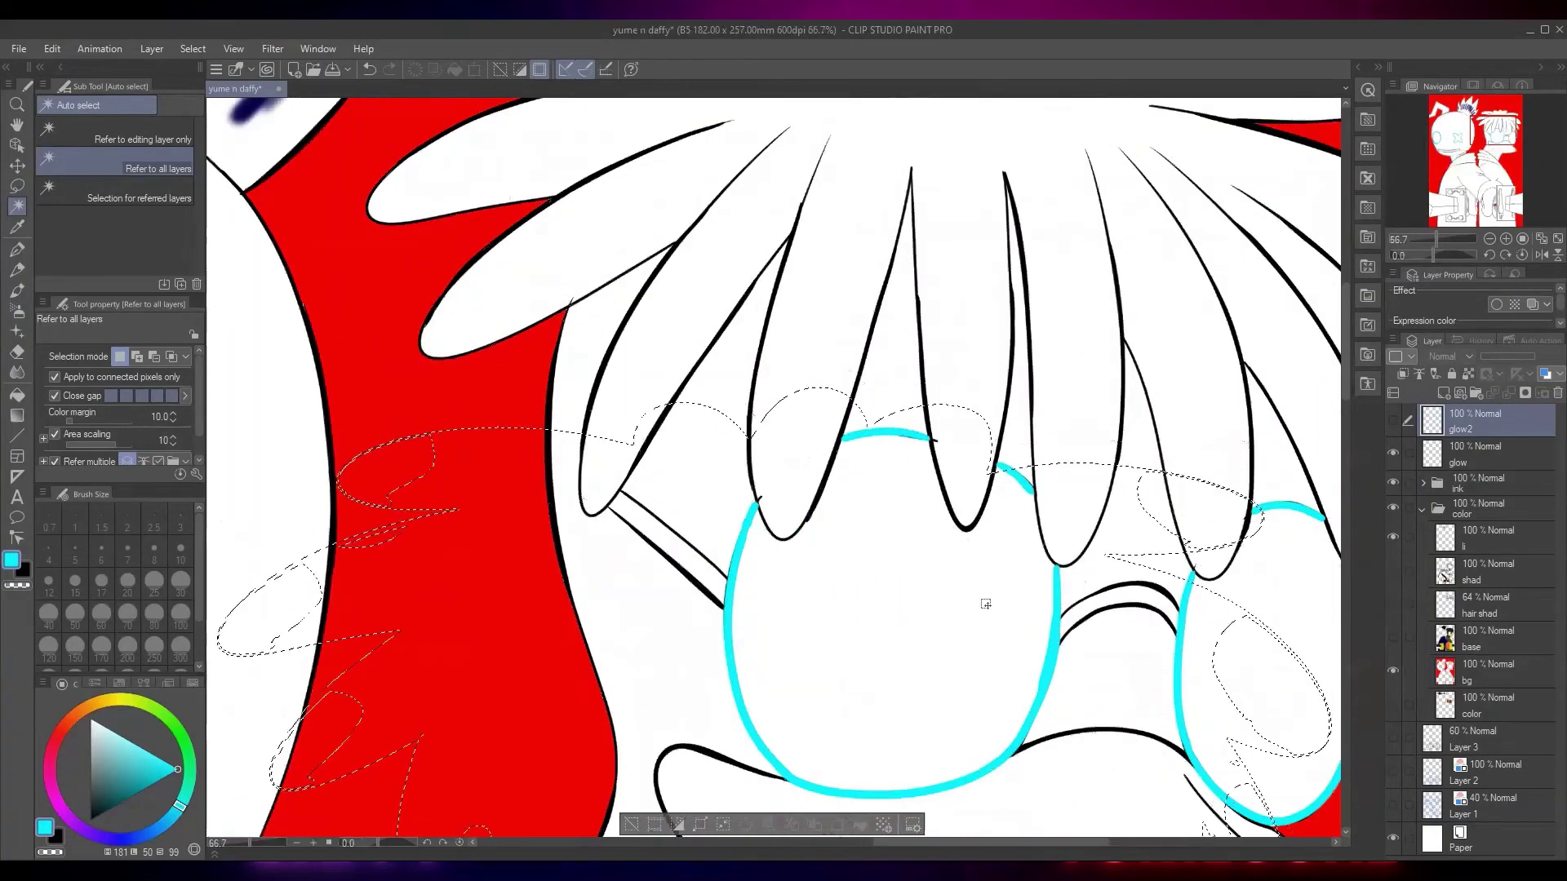
pyautogui.click(907, 580)
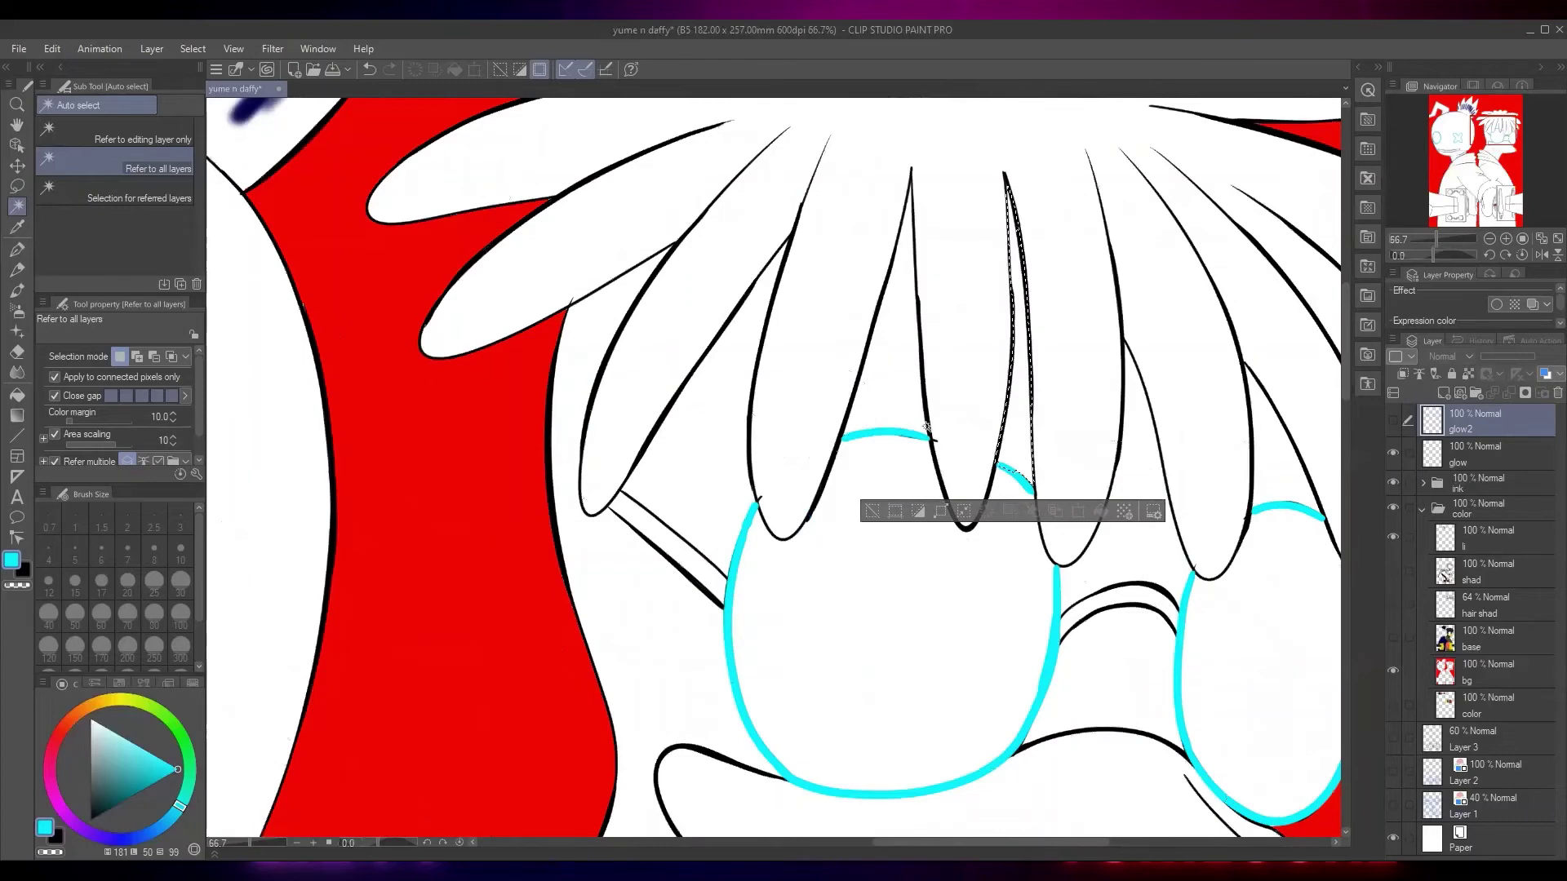
pyautogui.click(720, 490)
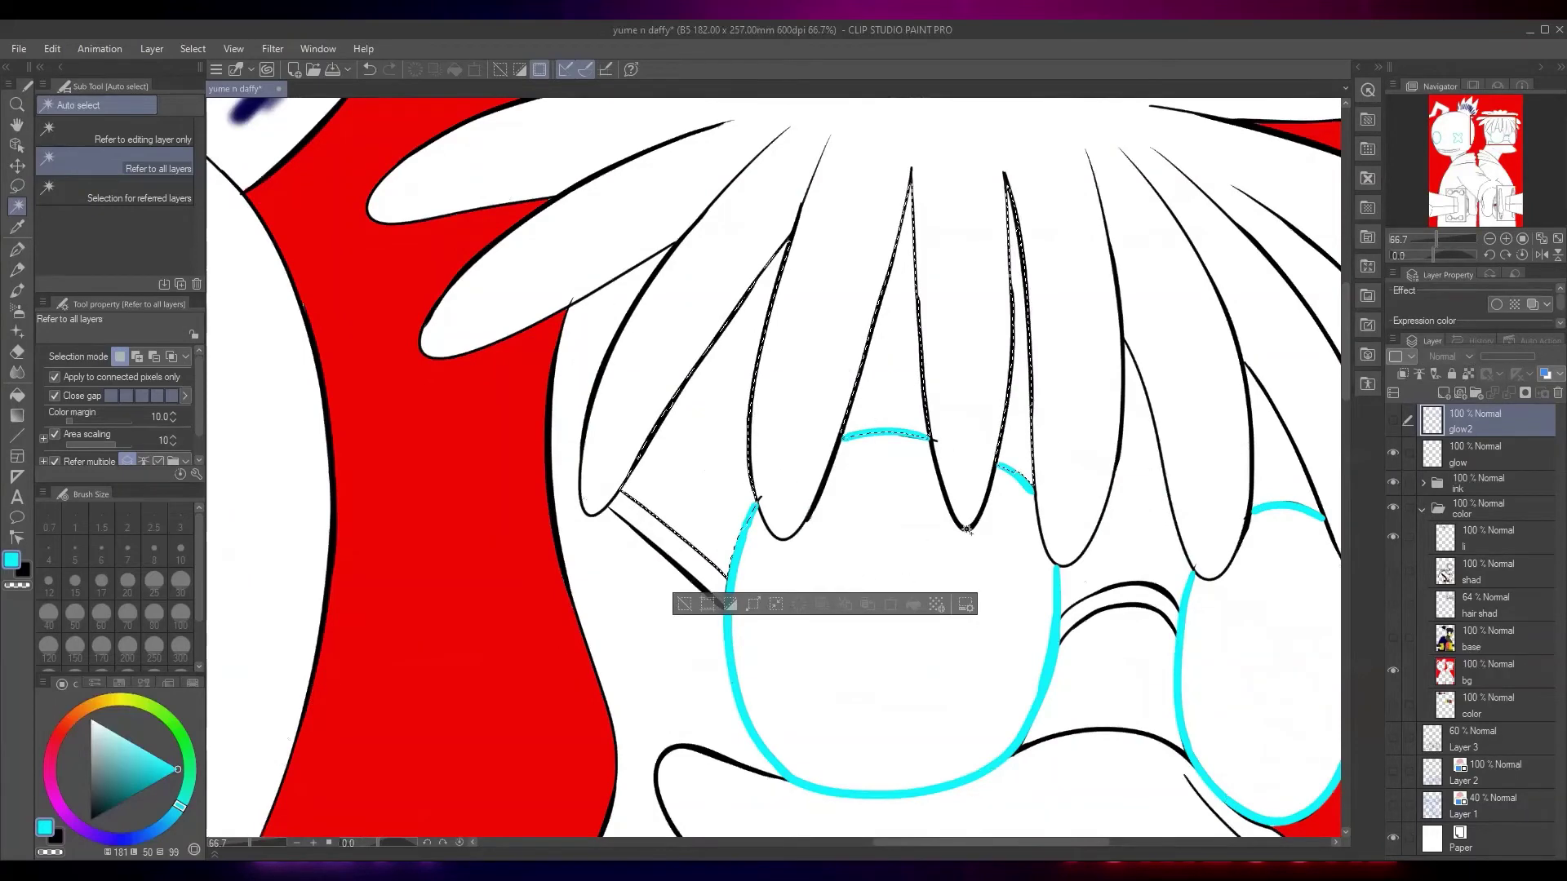
pyautogui.keyDown('shift'); pyautogui.click(1106, 565); pyautogui.keyUp('shift')
pyautogui.keyDown('shift'); pyautogui.click(1129, 662); pyautogui.keyUp('shift')
pyautogui.keyDown('shift'); pyautogui.click(1279, 459); pyautogui.keyUp('shift')
pyautogui.moveTo(1183, 392); pyautogui.dragTo(1018, 353)
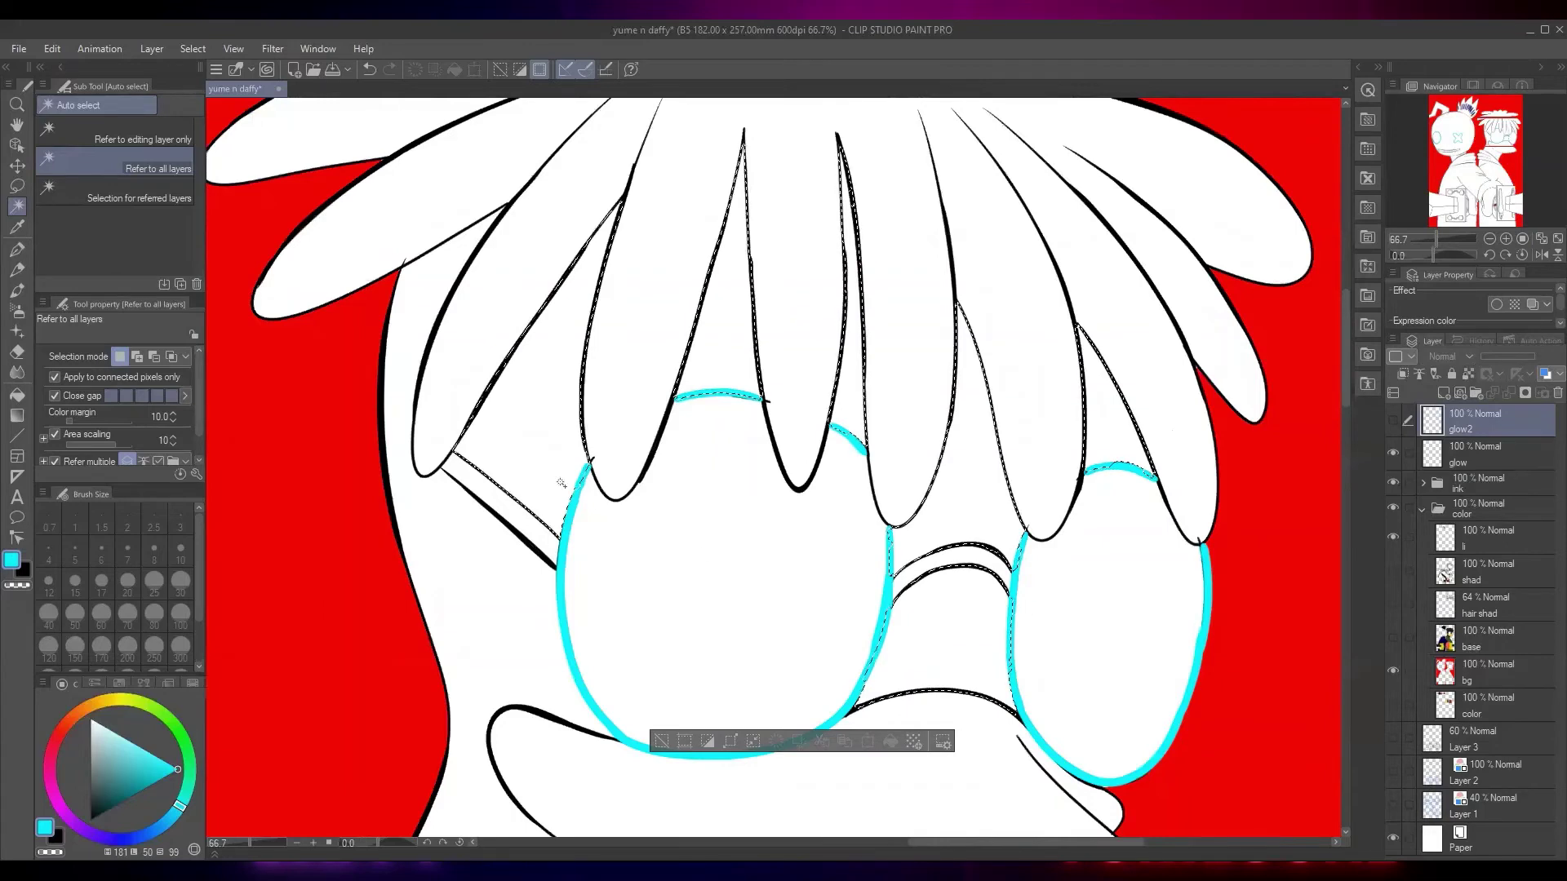
pyautogui.click(419, 323)
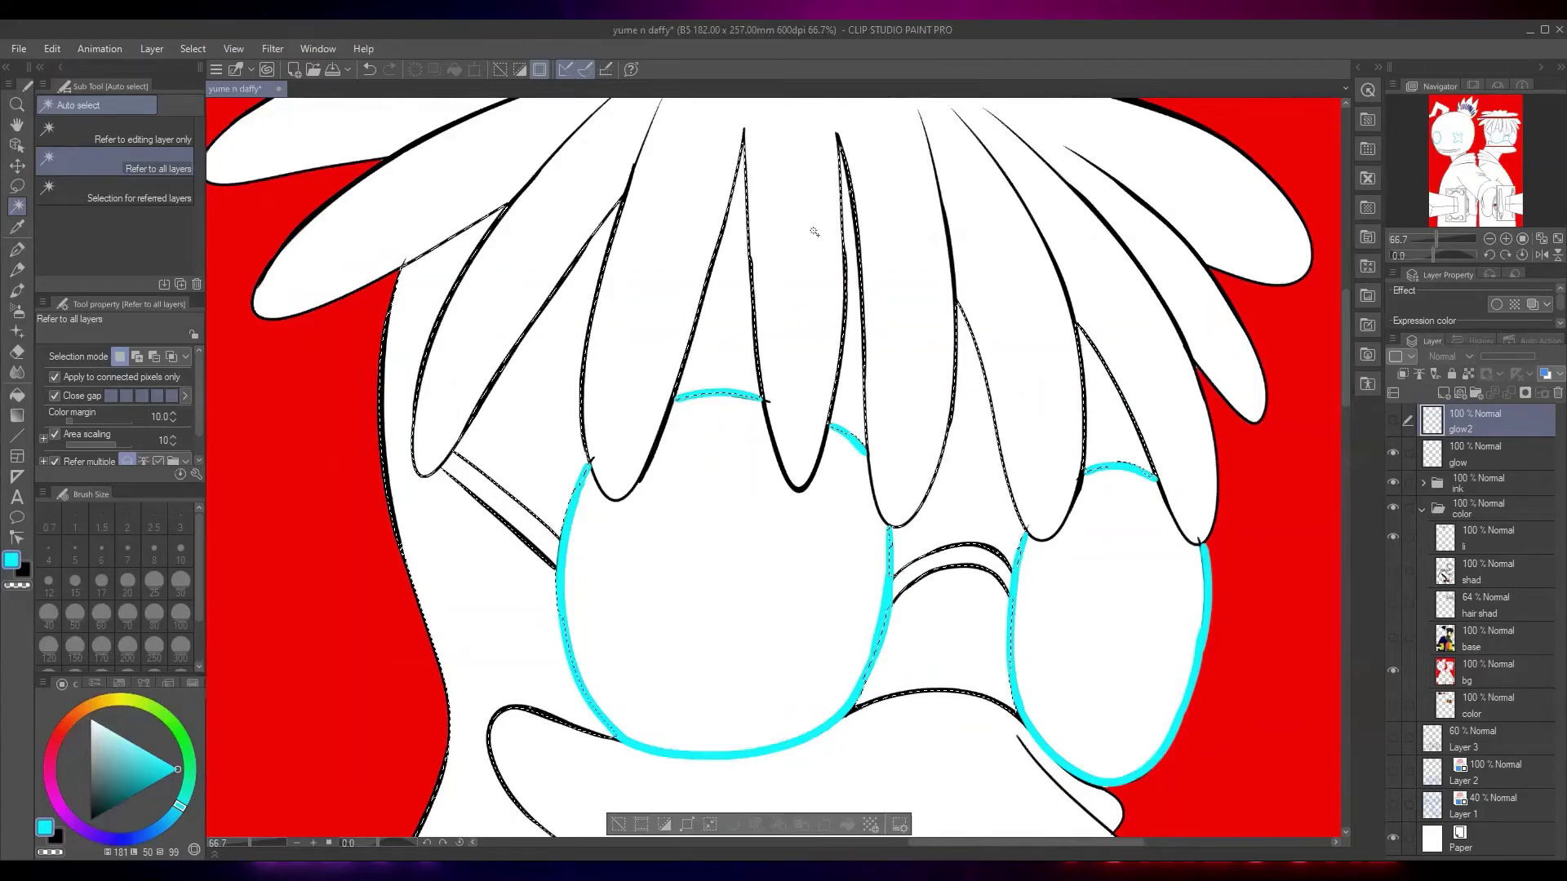
pyautogui.keyDown('shift'); pyautogui.click(798, 153); pyautogui.keyUp('shift')
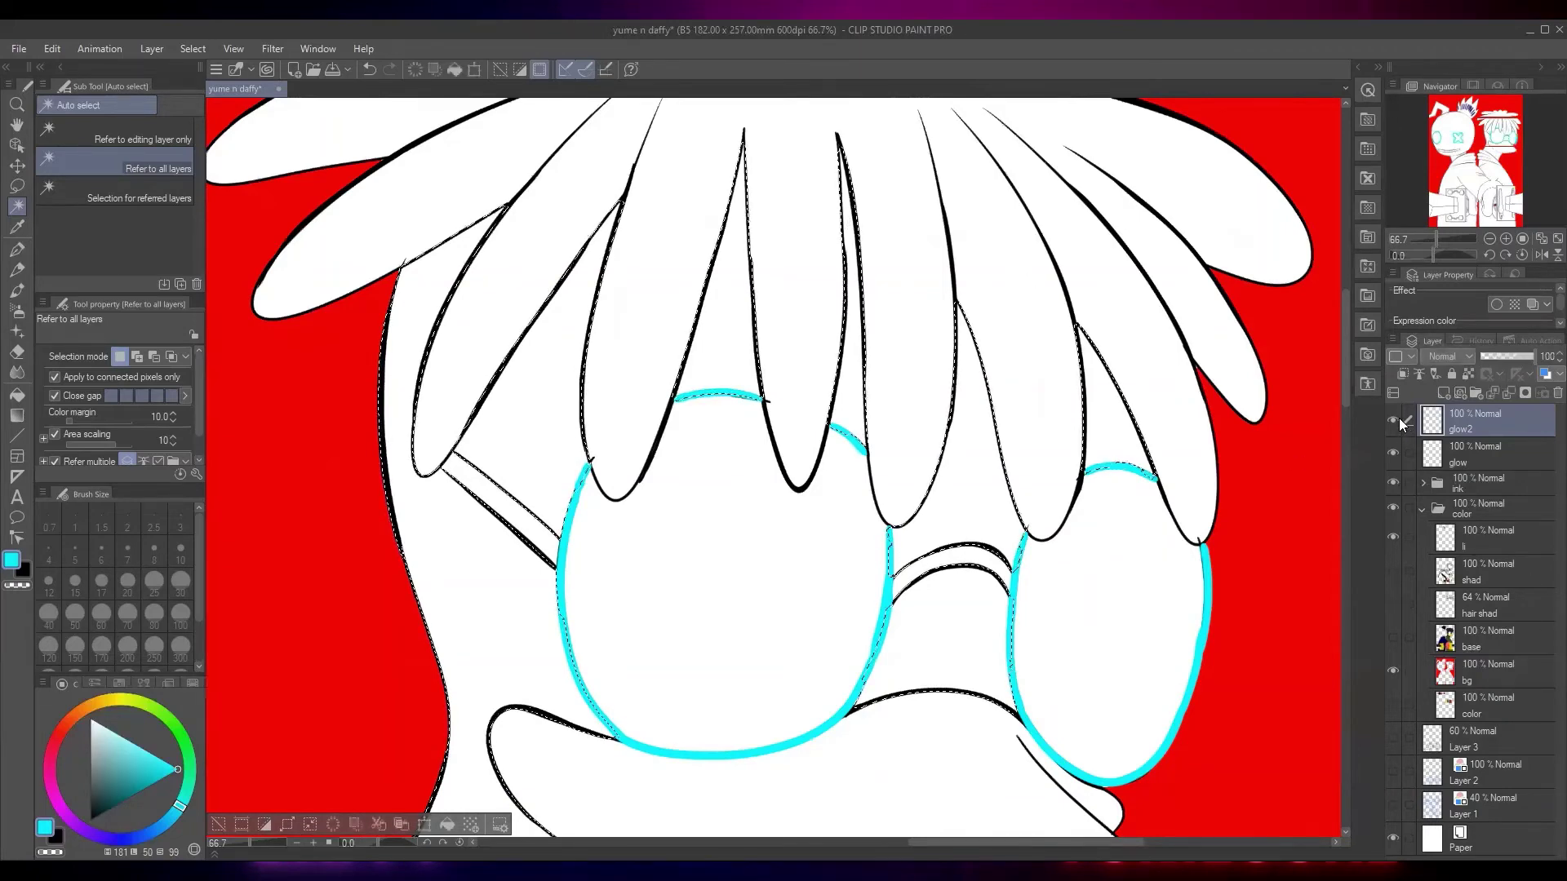
pyautogui.click(1494, 684)
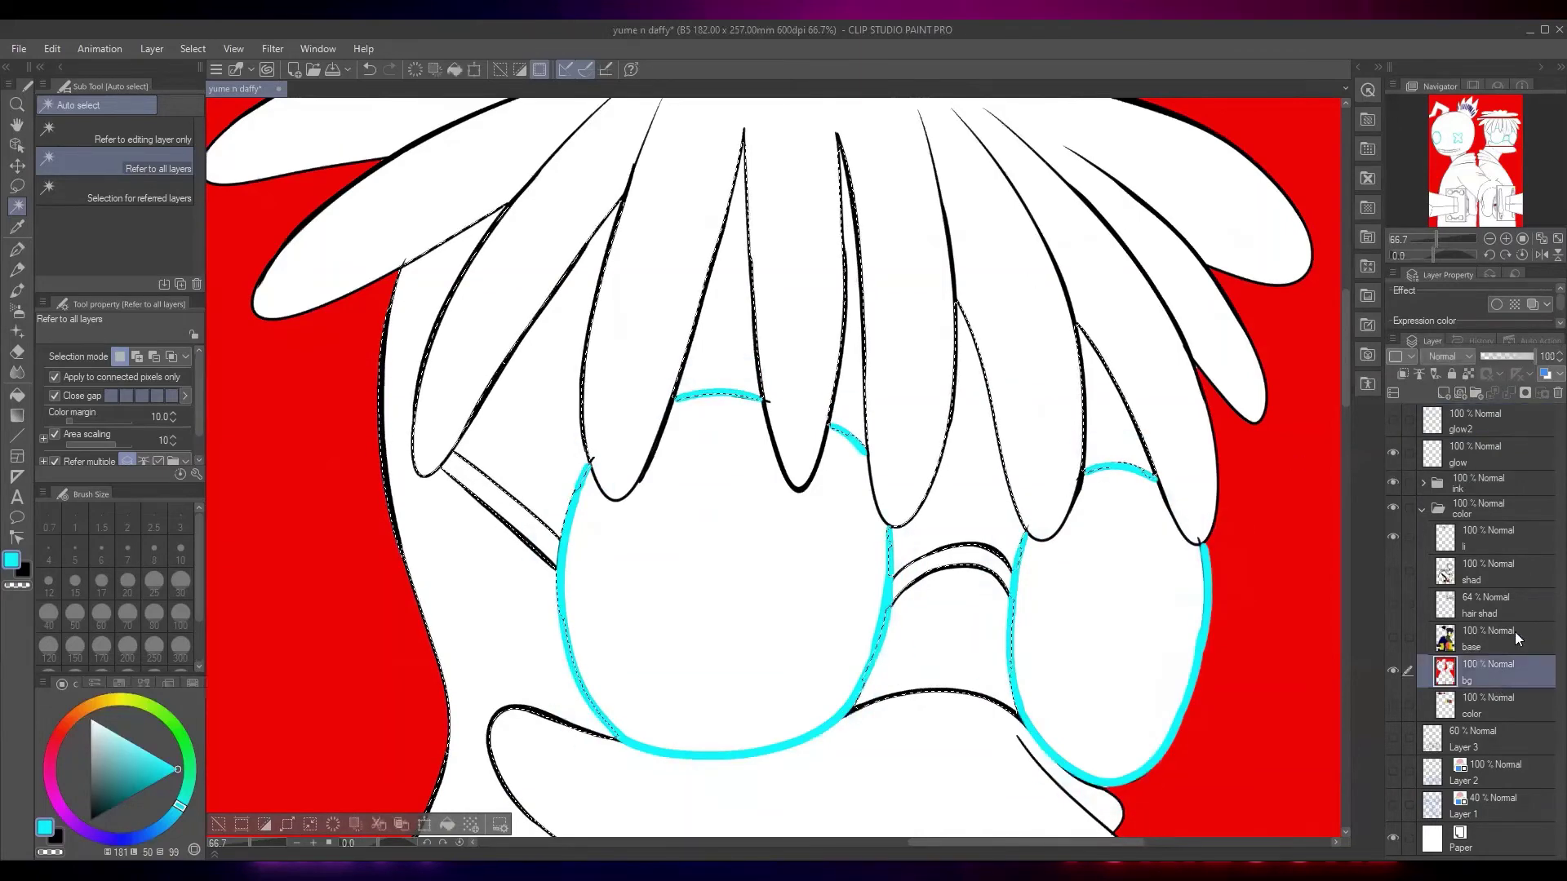
pyautogui.hotkey('alt', 'Delete')
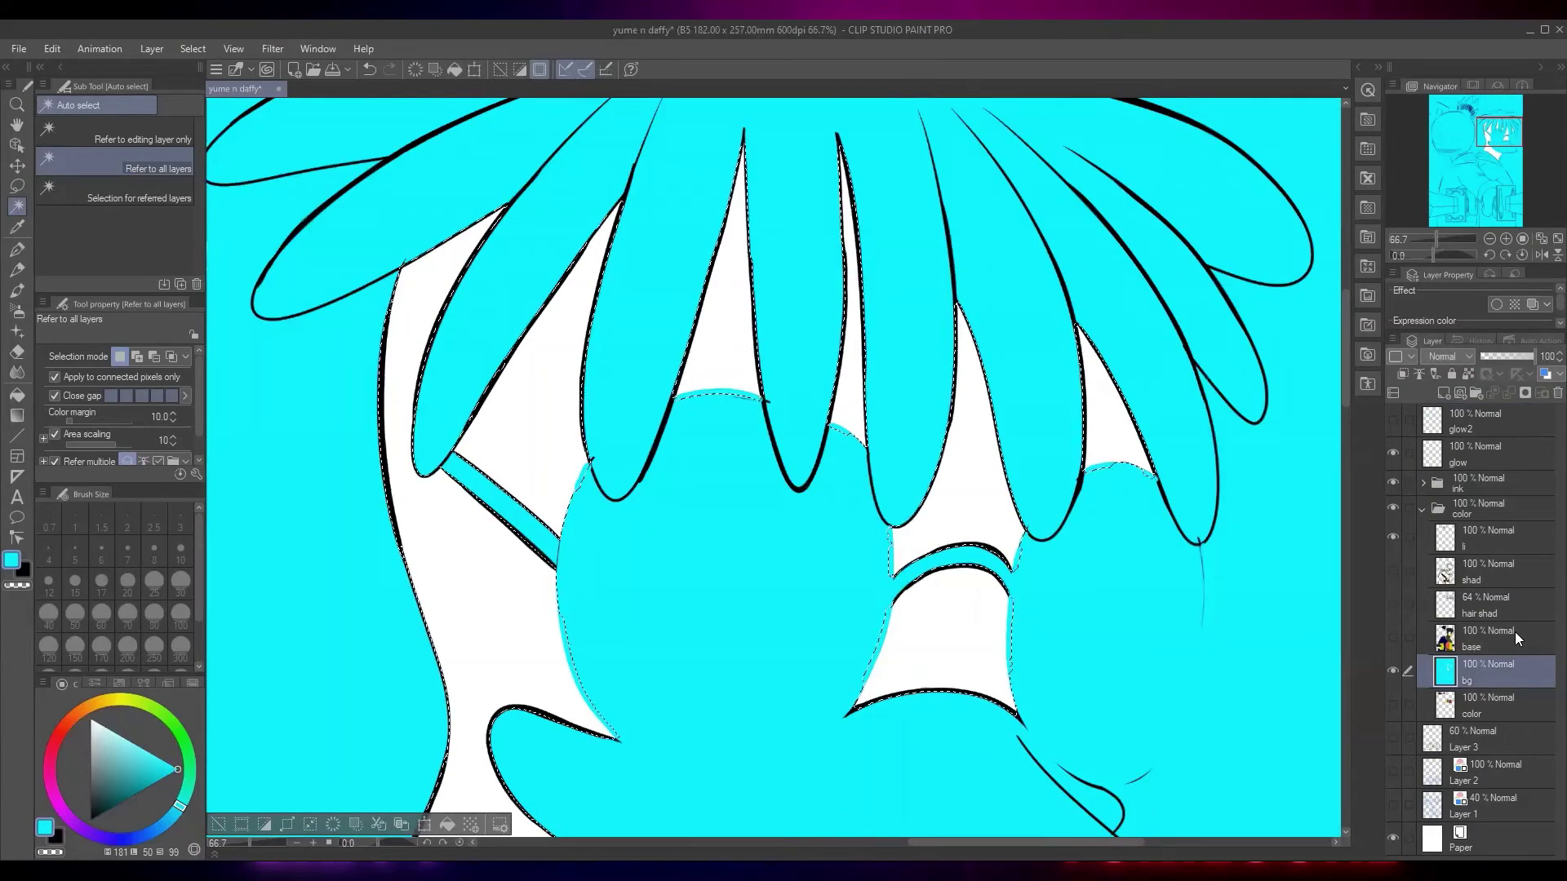
pyautogui.hotkey('ctrl', 'z')
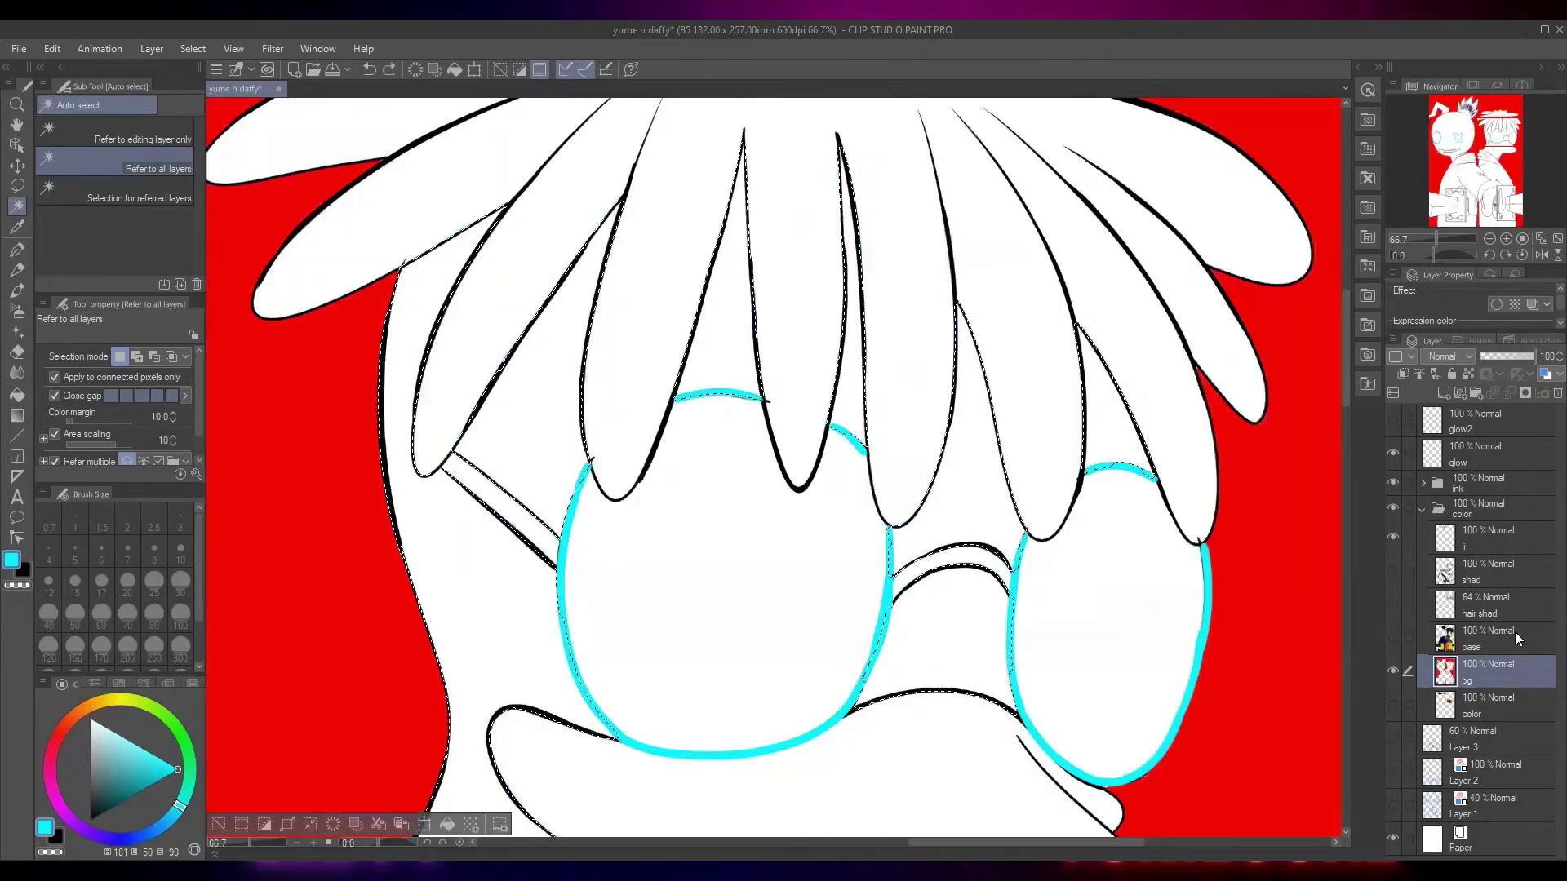
# Show the glow2 layer, exclude the right eye's outer glow from the inverted selection, and erase the other glow outside the face areas
pyautogui.click(1391, 424)
pyautogui.click(1472, 421)
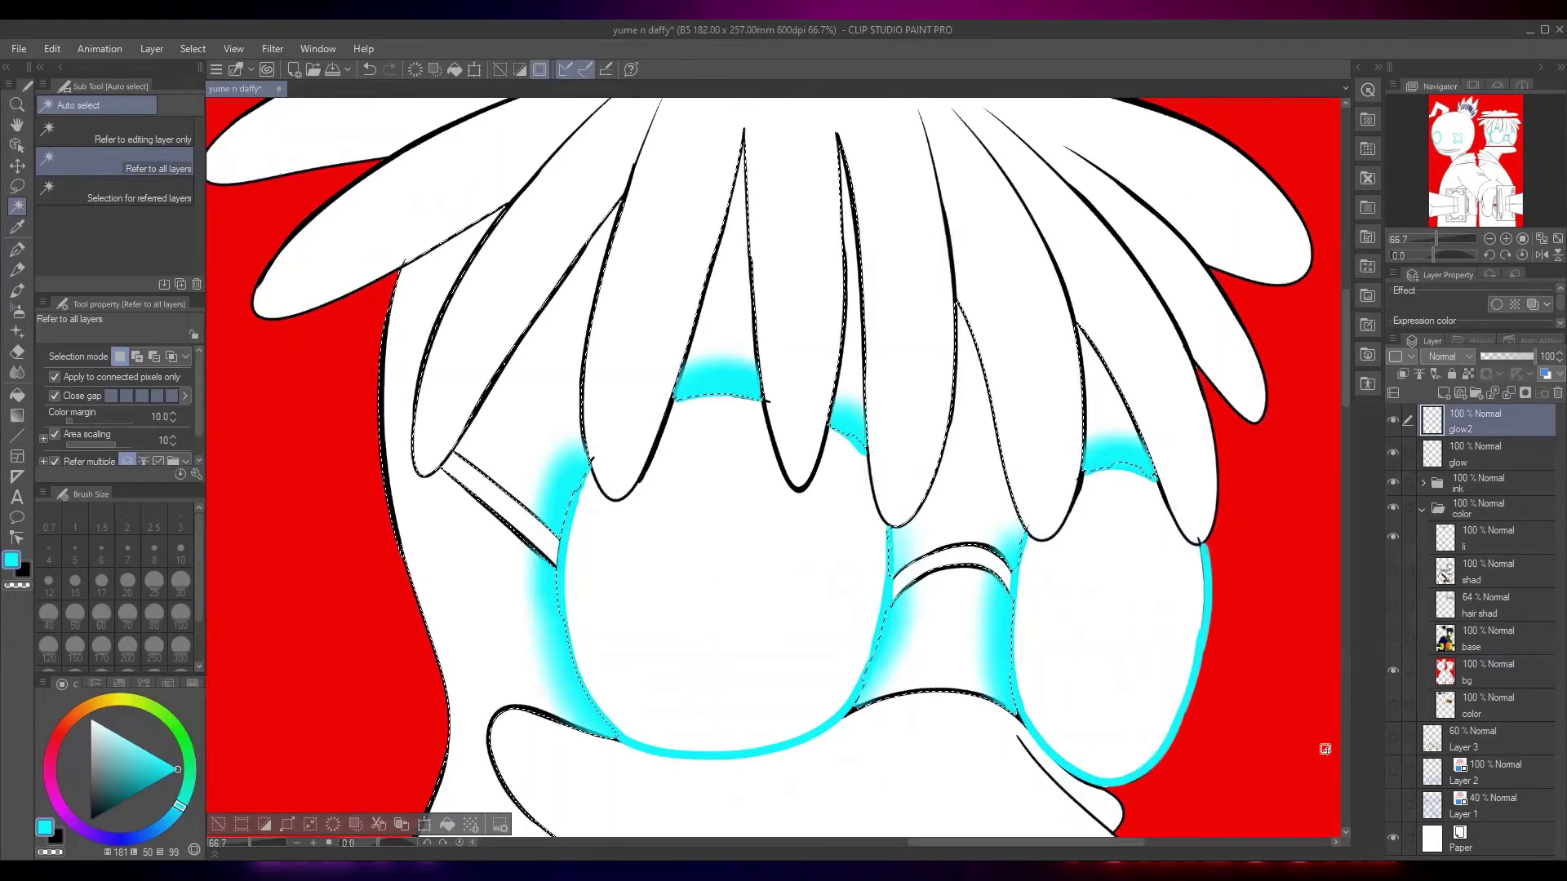
pyautogui.hotkey('ctrl', 'z')
pyautogui.moveTo(1091, 589)
pyautogui.mouseDown()
pyautogui.moveTo(1051, 568)
pyautogui.moveTo(1011, 512)
pyautogui.mouseUp()
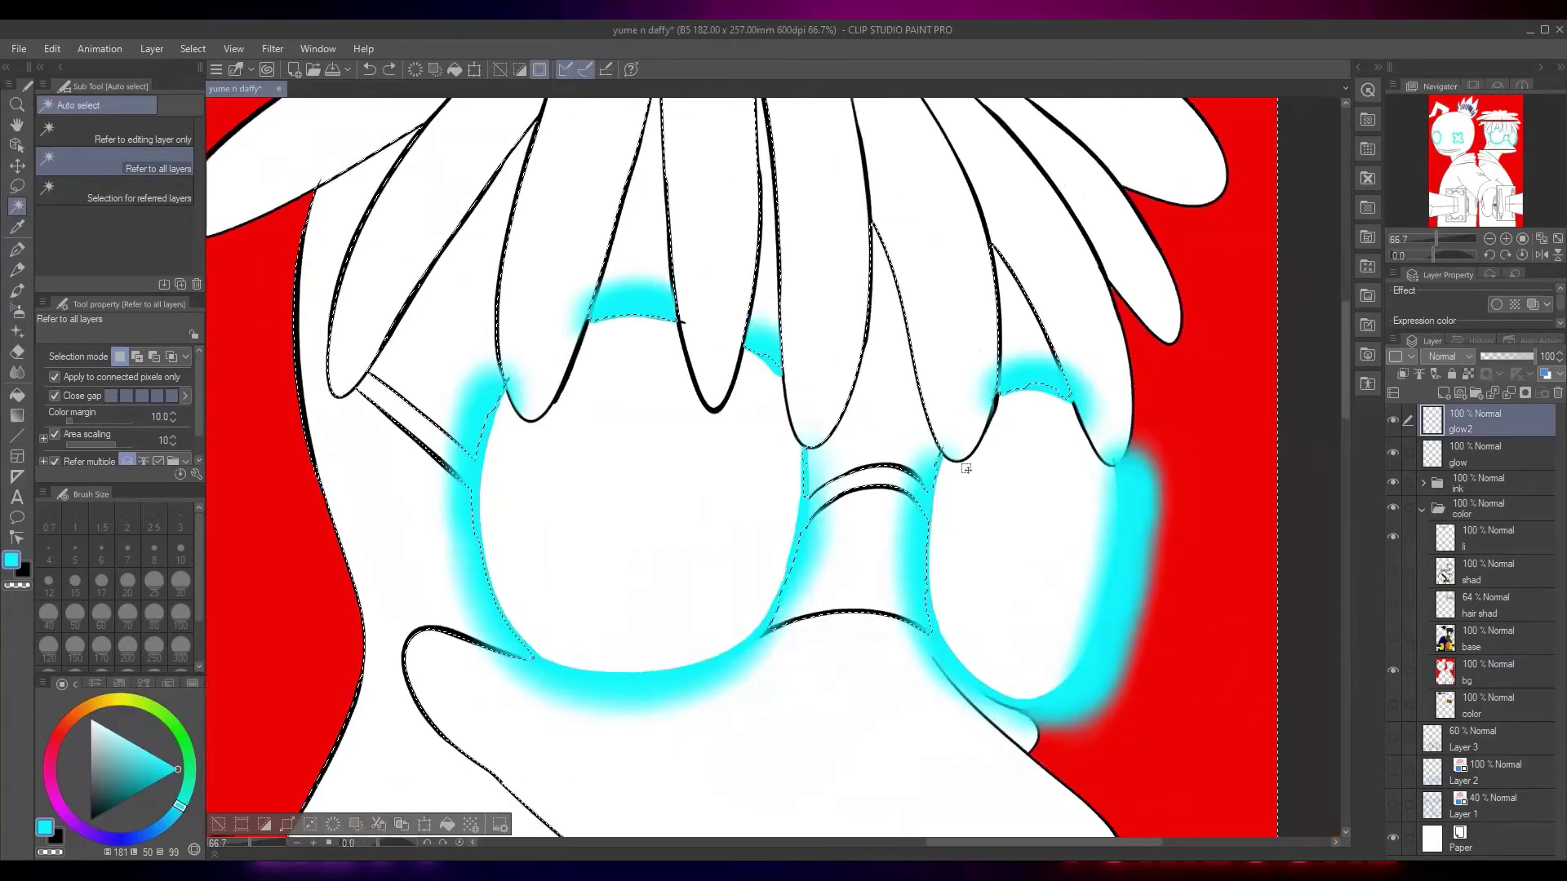
pyautogui.press('m')
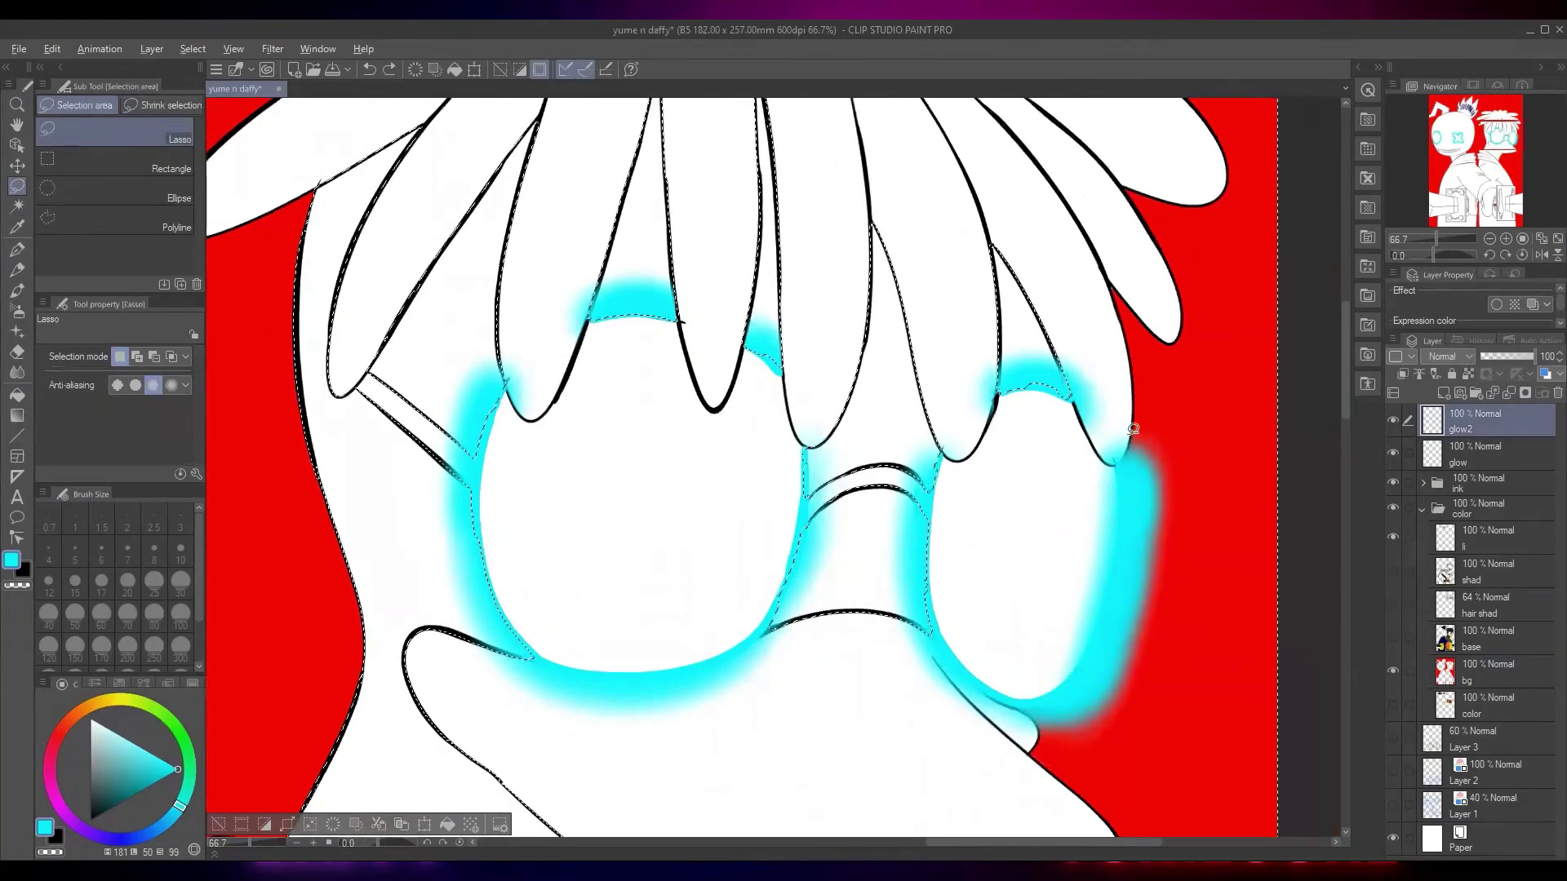
pyautogui.moveTo(1013, 644)
pyautogui.mouseDown()
pyautogui.moveTo(1210, 496)
pyautogui.moveTo(1196, 416)
pyautogui.mouseUp()
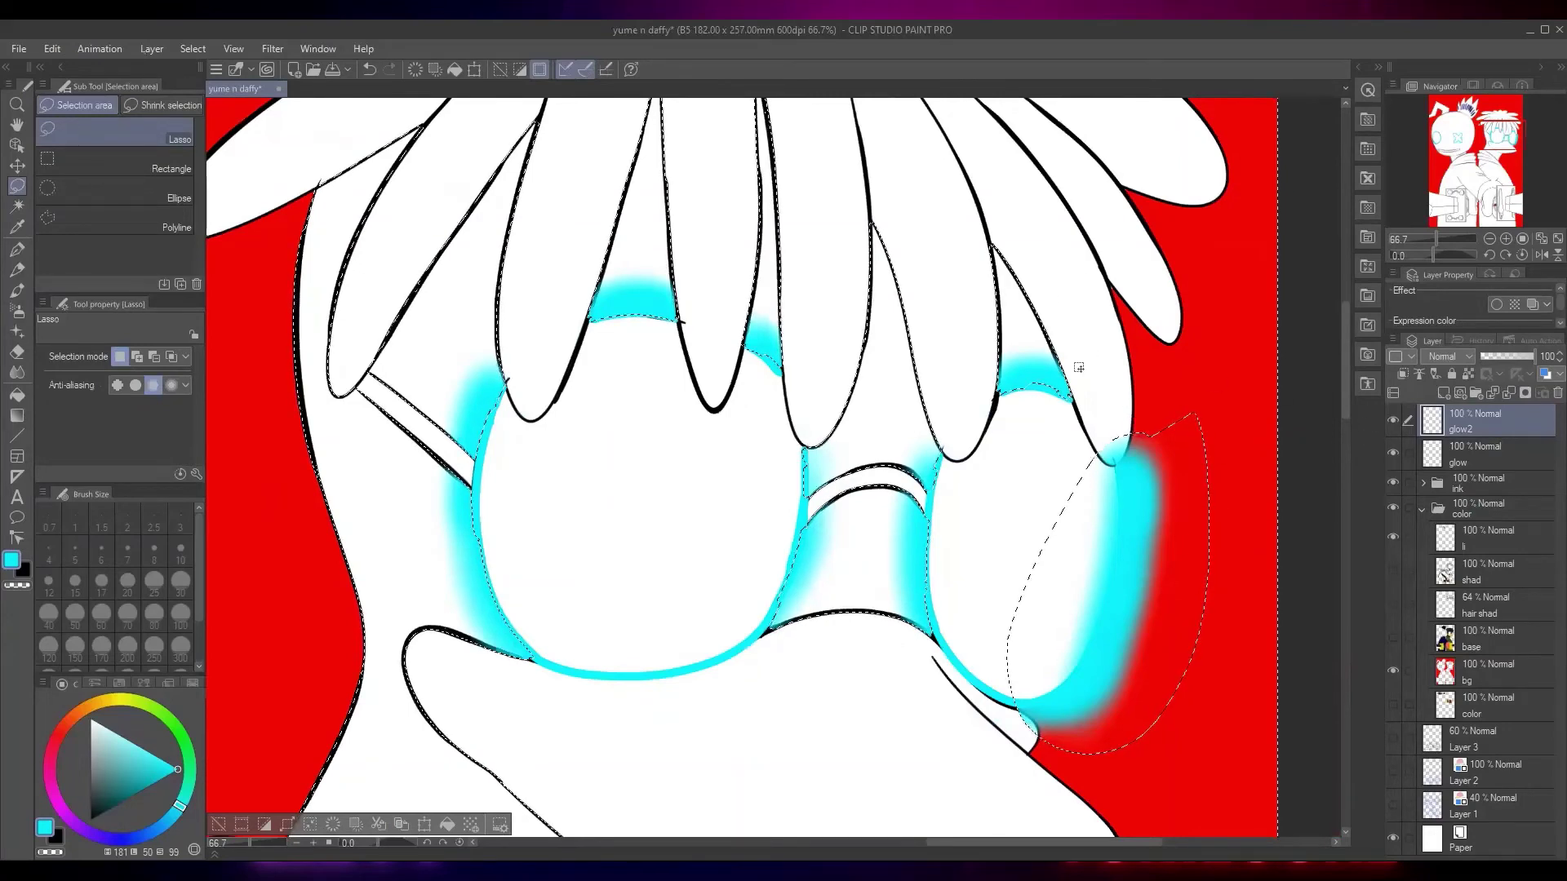
# Lasso and erase the glow spilling over the tip of the outermost hair strand beside the duck's right eye, and deselect
pyautogui.scroll(3, 1122, 416)
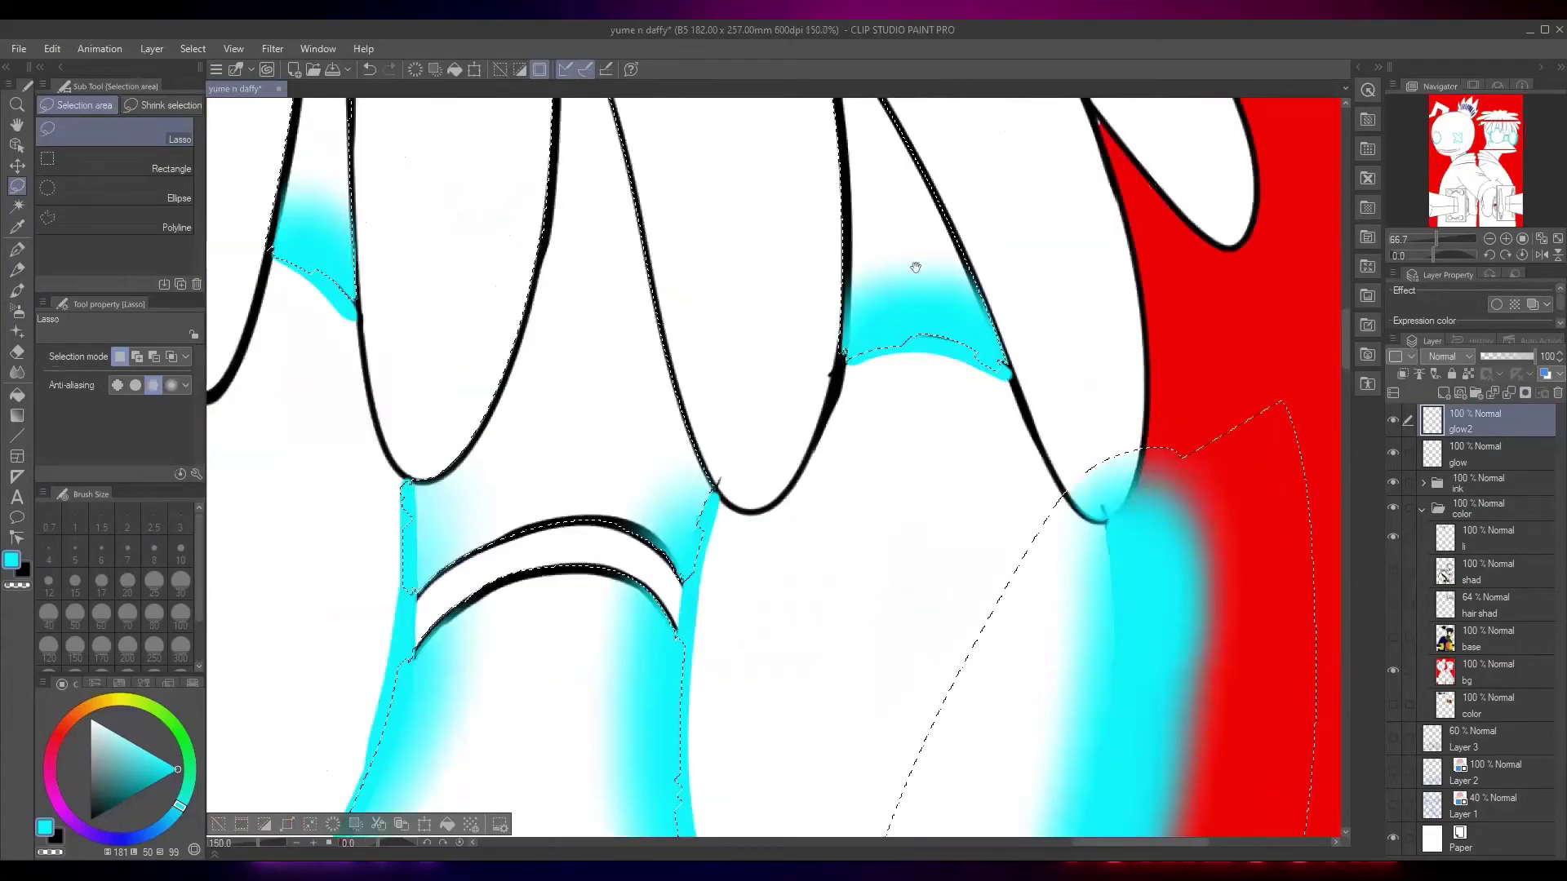
pyautogui.moveTo(916, 268); pyautogui.dragTo(694, 122)
pyautogui.moveTo(903, 401)
pyautogui.mouseDown()
pyautogui.moveTo(684, 568)
pyautogui.moveTo(577, 690)
pyautogui.mouseUp()
pyautogui.click(911, 263)
pyautogui.moveTo(925, 289)
pyautogui.mouseDown()
pyautogui.moveTo(909, 357)
pyautogui.moveTo(866, 368)
pyautogui.moveTo(838, 304)
pyautogui.moveTo(847, 261)
pyautogui.mouseUp()
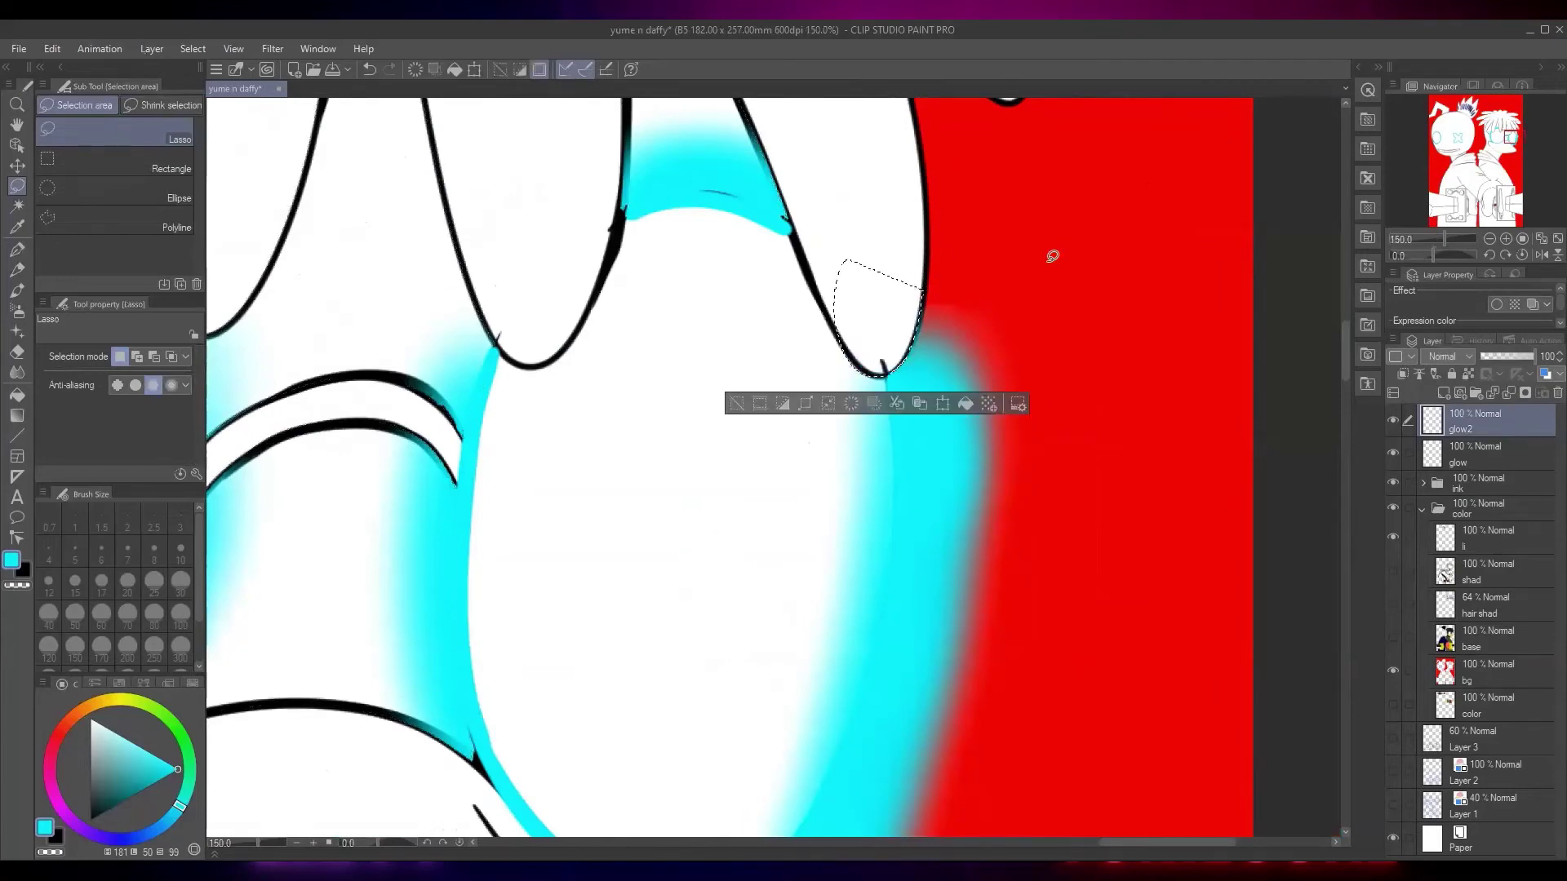
pyautogui.hotkey('ctrl', 'd')
pyautogui.scroll(-4, 1046, 259)
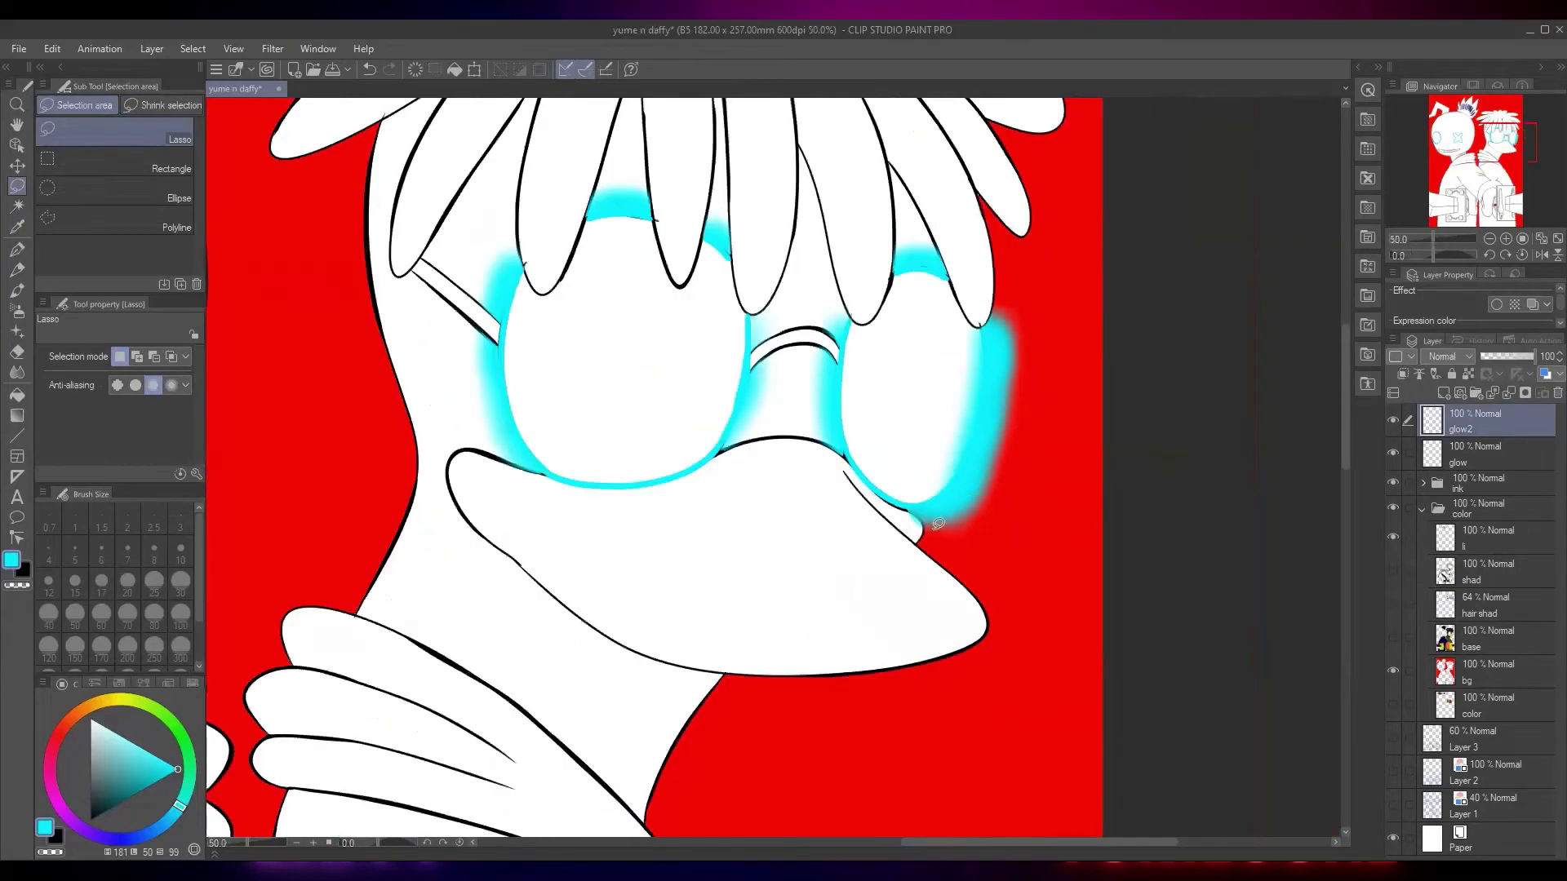
pyautogui.scroll(2, 939, 524)
pyautogui.scroll(-2, 946, 527)
pyautogui.scroll(-2, 1059, 472)
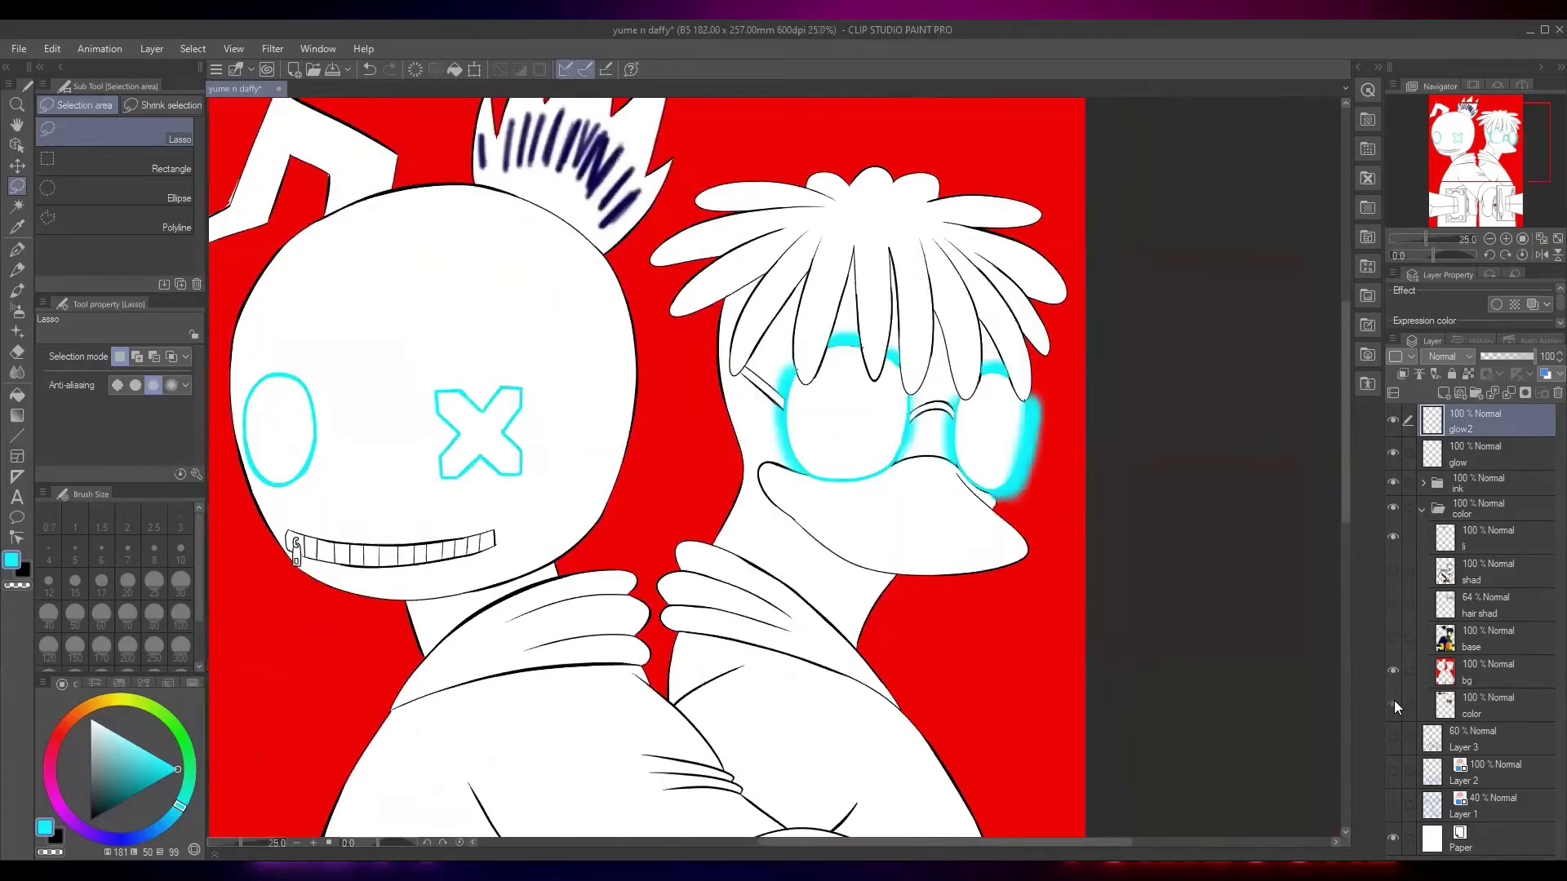
# Show the base, hair shad and shad layers again to restore the characters' colors and shading
pyautogui.click(1393, 701)
pyautogui.click(1394, 698)
pyautogui.click(1395, 634)
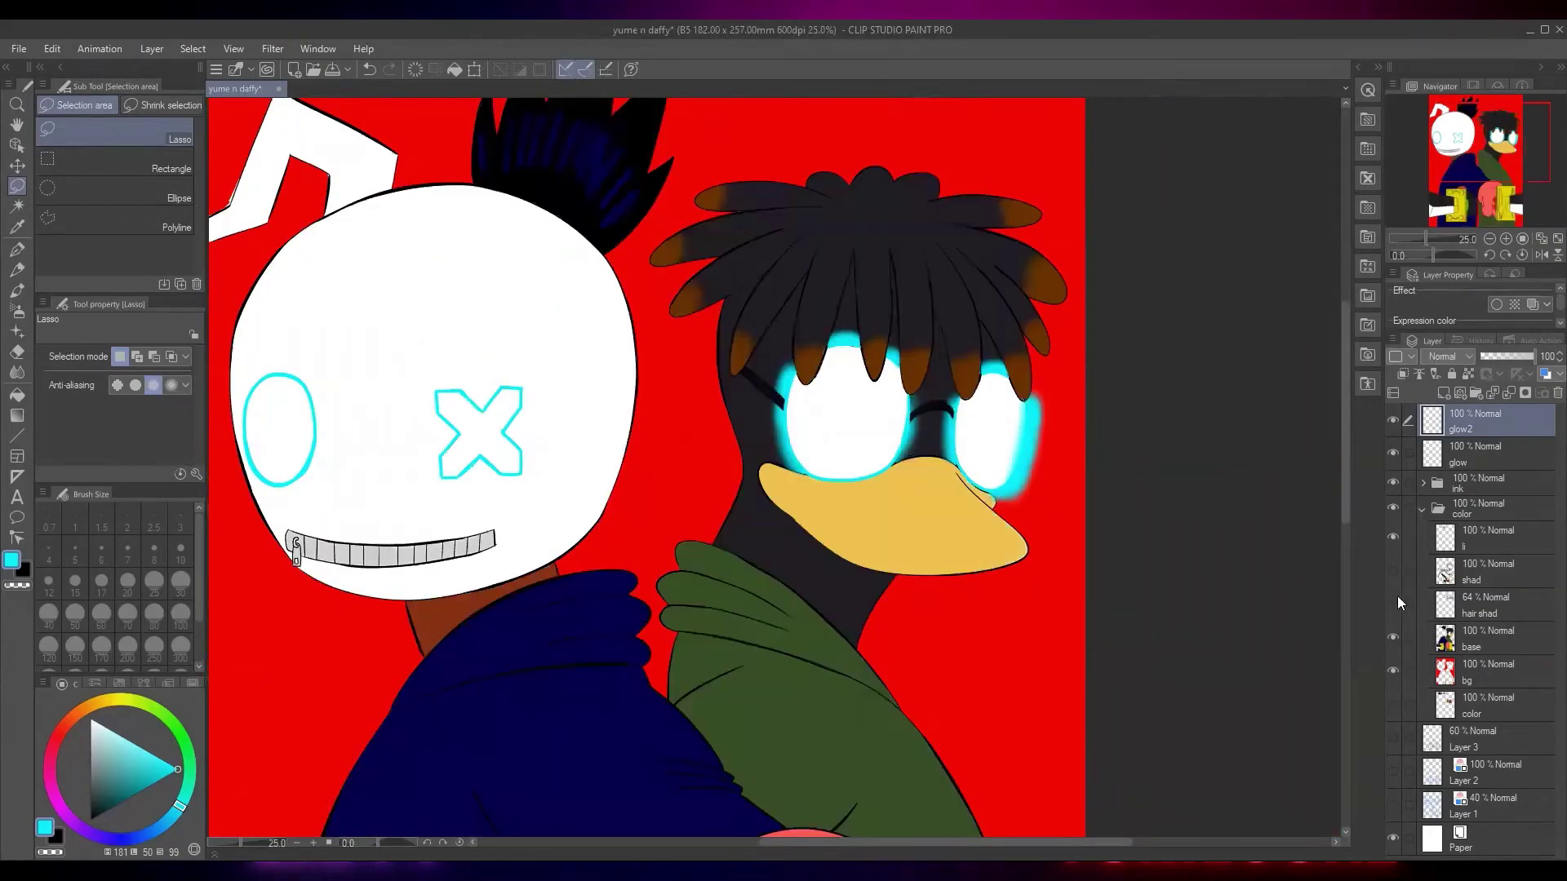
pyautogui.click(1396, 601)
pyautogui.click(1396, 570)
# Trim the outer edge of the duck's right eye glow with the Soft eraser at size 100
pyautogui.scroll(4, 982, 397)
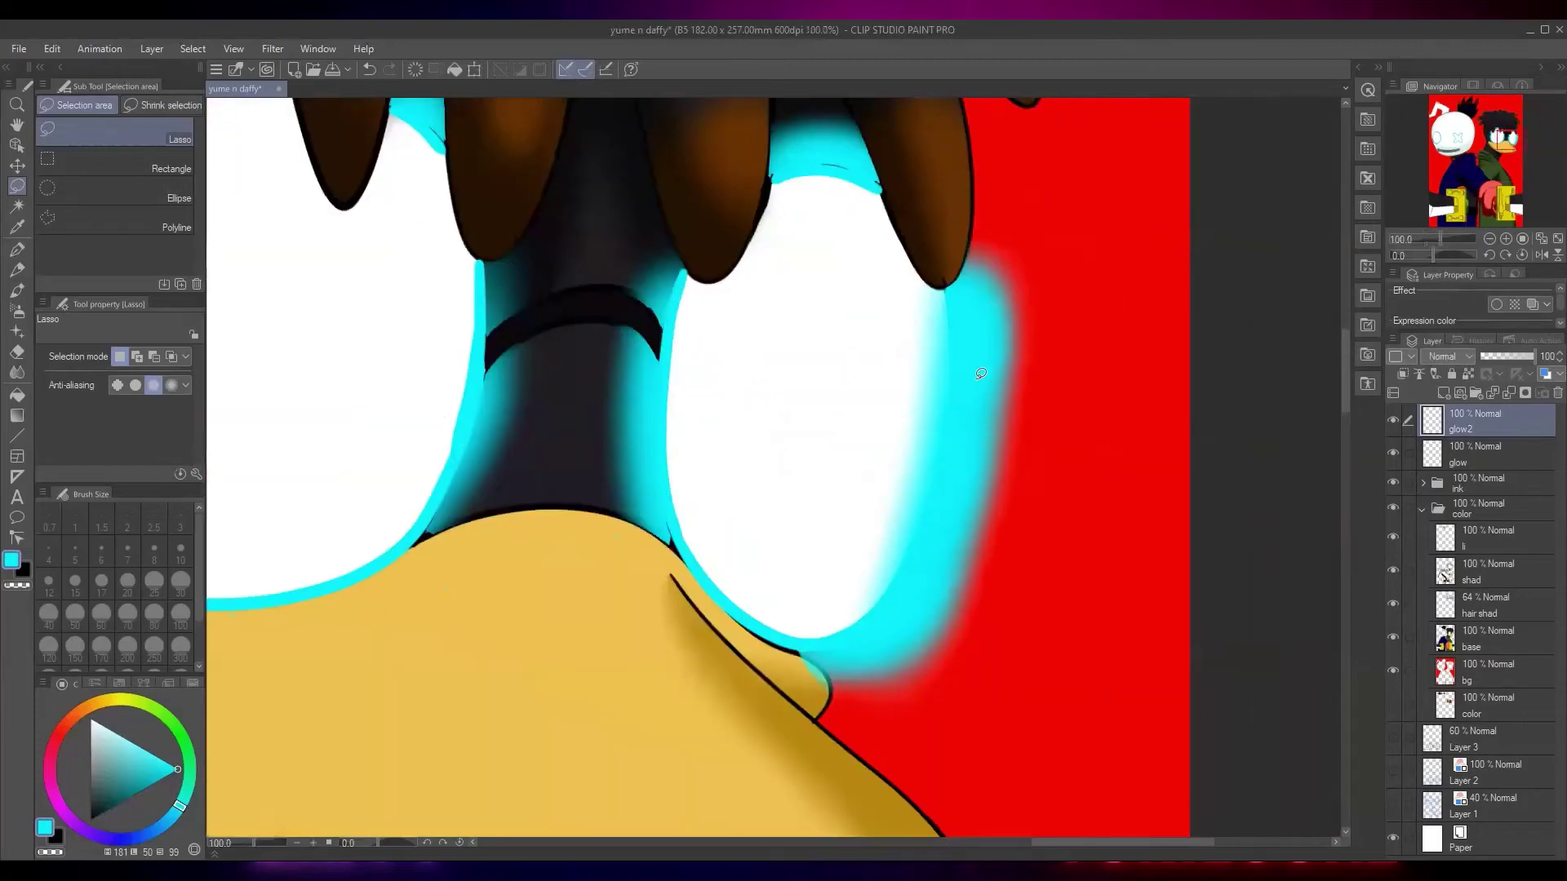
pyautogui.press('e')
pyautogui.click(114, 154)
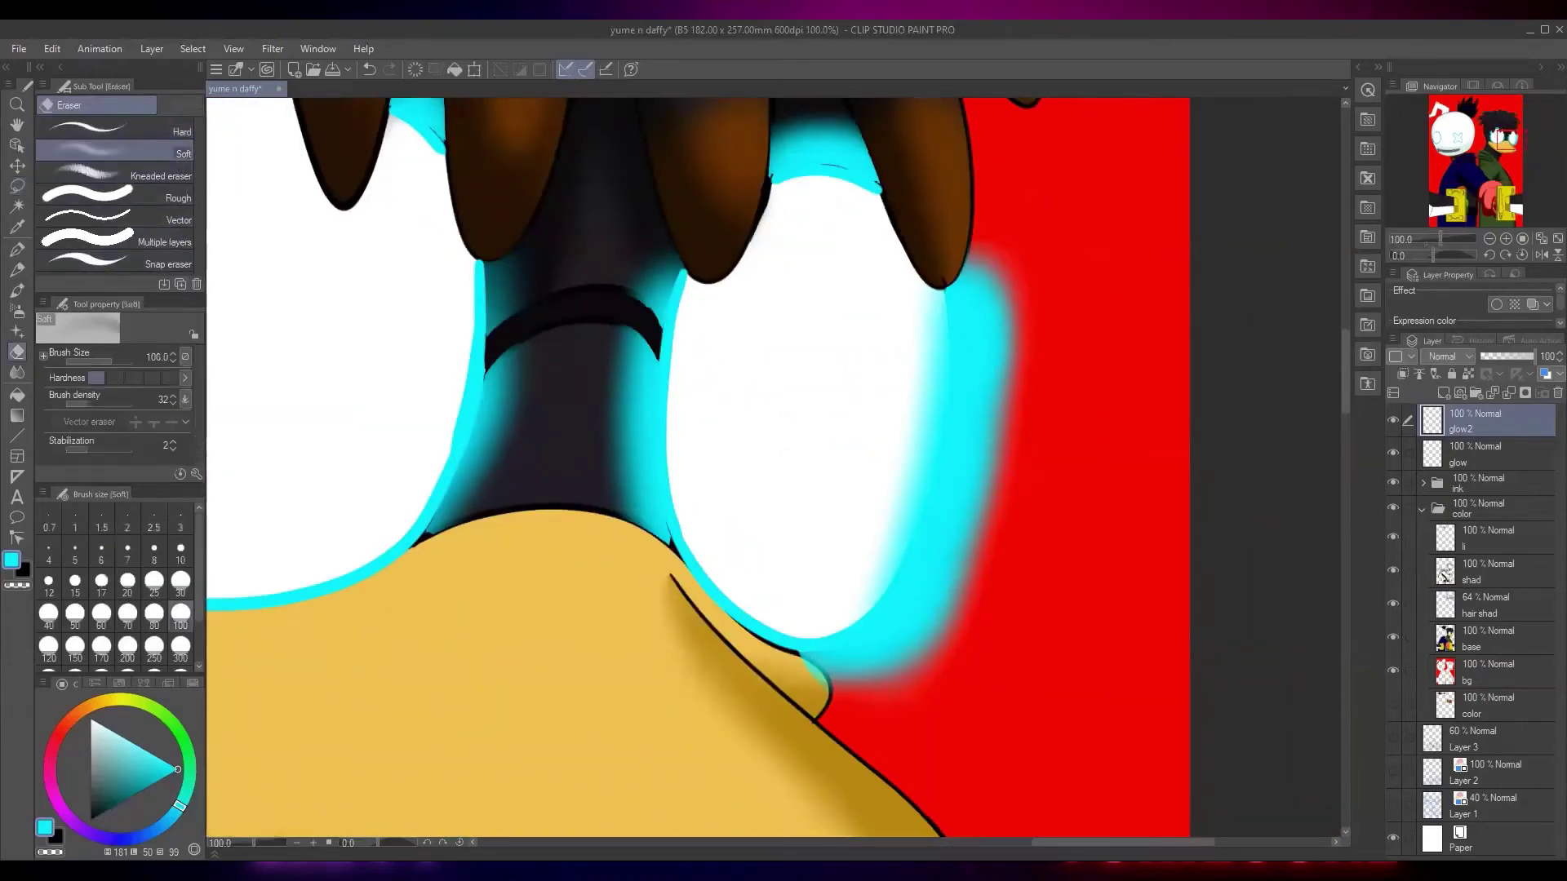
pyautogui.moveTo(935, 696); pyautogui.dragTo(1068, 302)
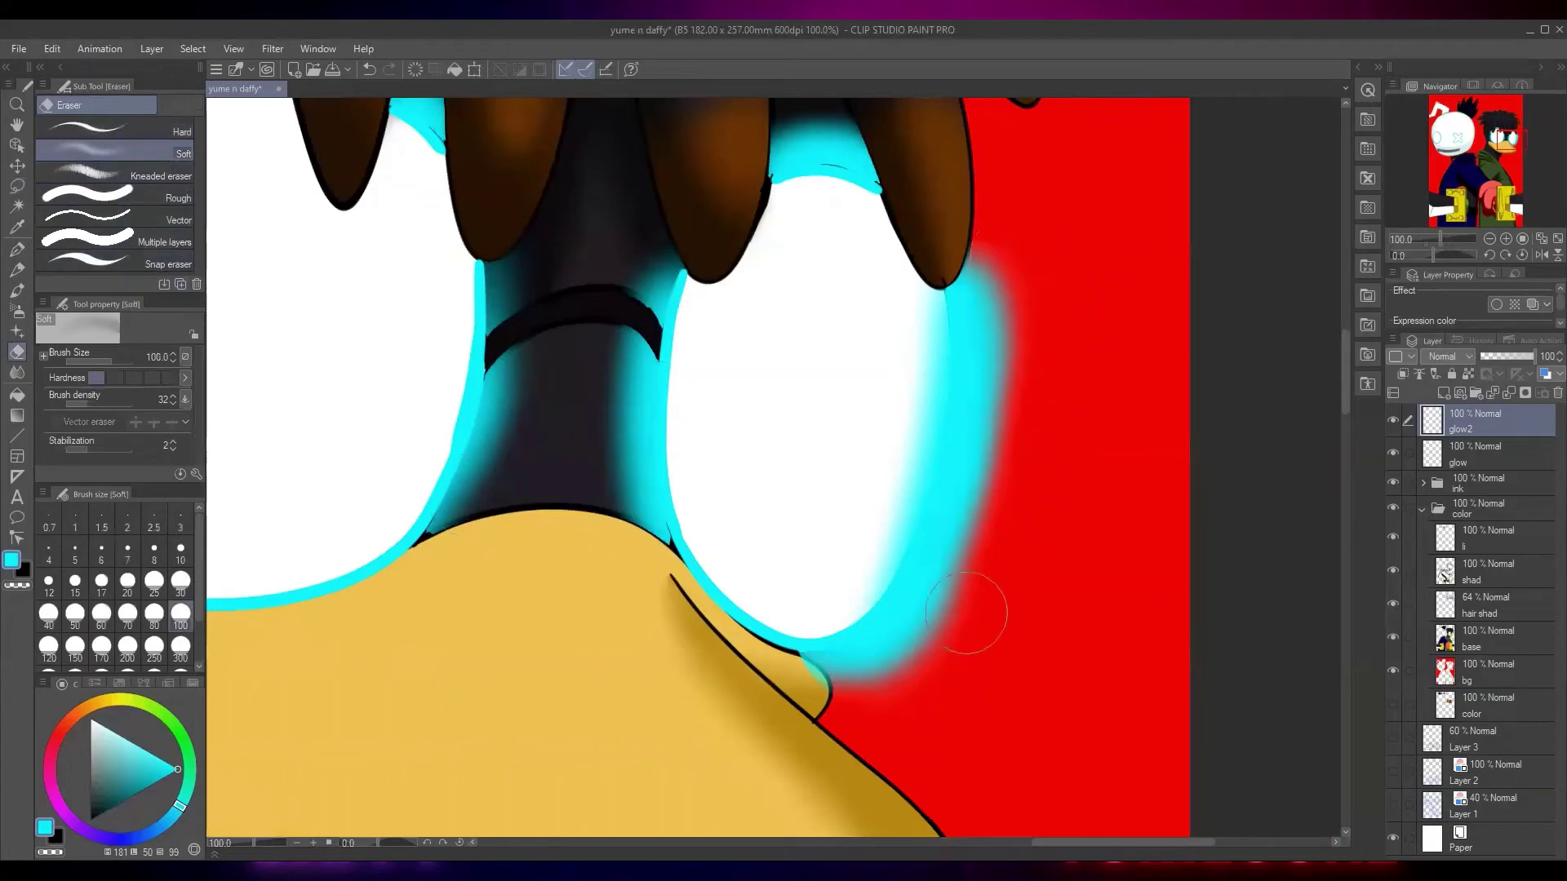
pyautogui.moveTo(968, 615)
pyautogui.mouseDown()
pyautogui.moveTo(837, 710)
pyautogui.moveTo(948, 675)
pyautogui.mouseUp()
pyautogui.moveTo(987, 577); pyautogui.dragTo(1045, 262)
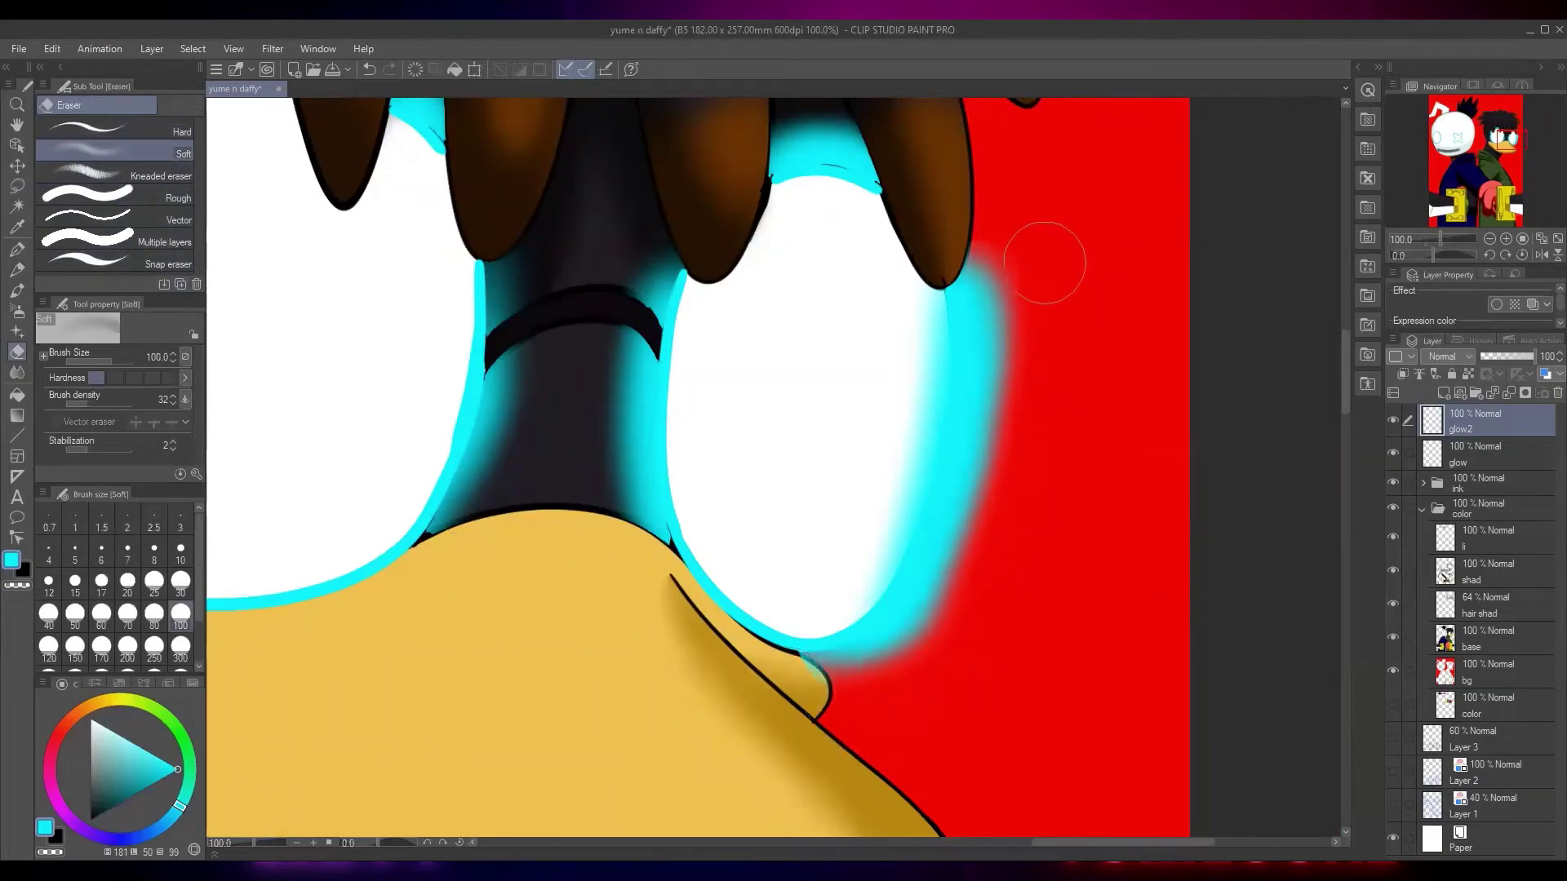
pyautogui.moveTo(955, 500); pyautogui.dragTo(973, 417)
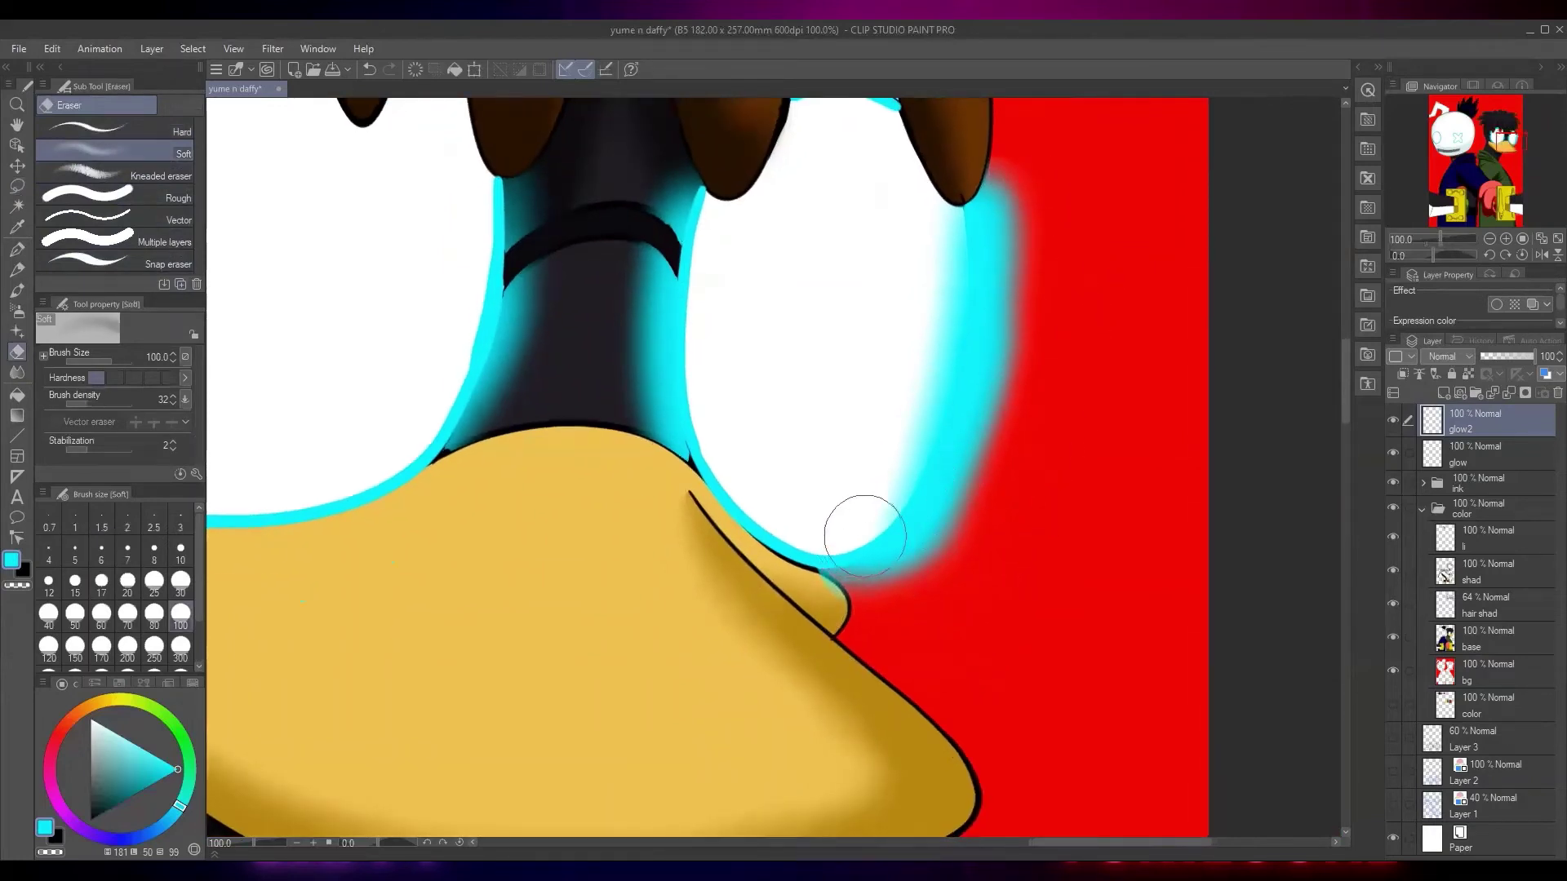
# Paint a wider cyan glow along the lower edge of the duck's right eye with the Paint and apply brush at size 70
pyautogui.press('b')
pyautogui.moveTo(856, 554)
pyautogui.mouseDown()
pyautogui.moveTo(771, 551)
pyautogui.moveTo(830, 555)
pyautogui.moveTo(729, 518)
pyautogui.moveTo(653, 400)
pyautogui.mouseUp()
pyautogui.hotkey('ctrl', 'z')
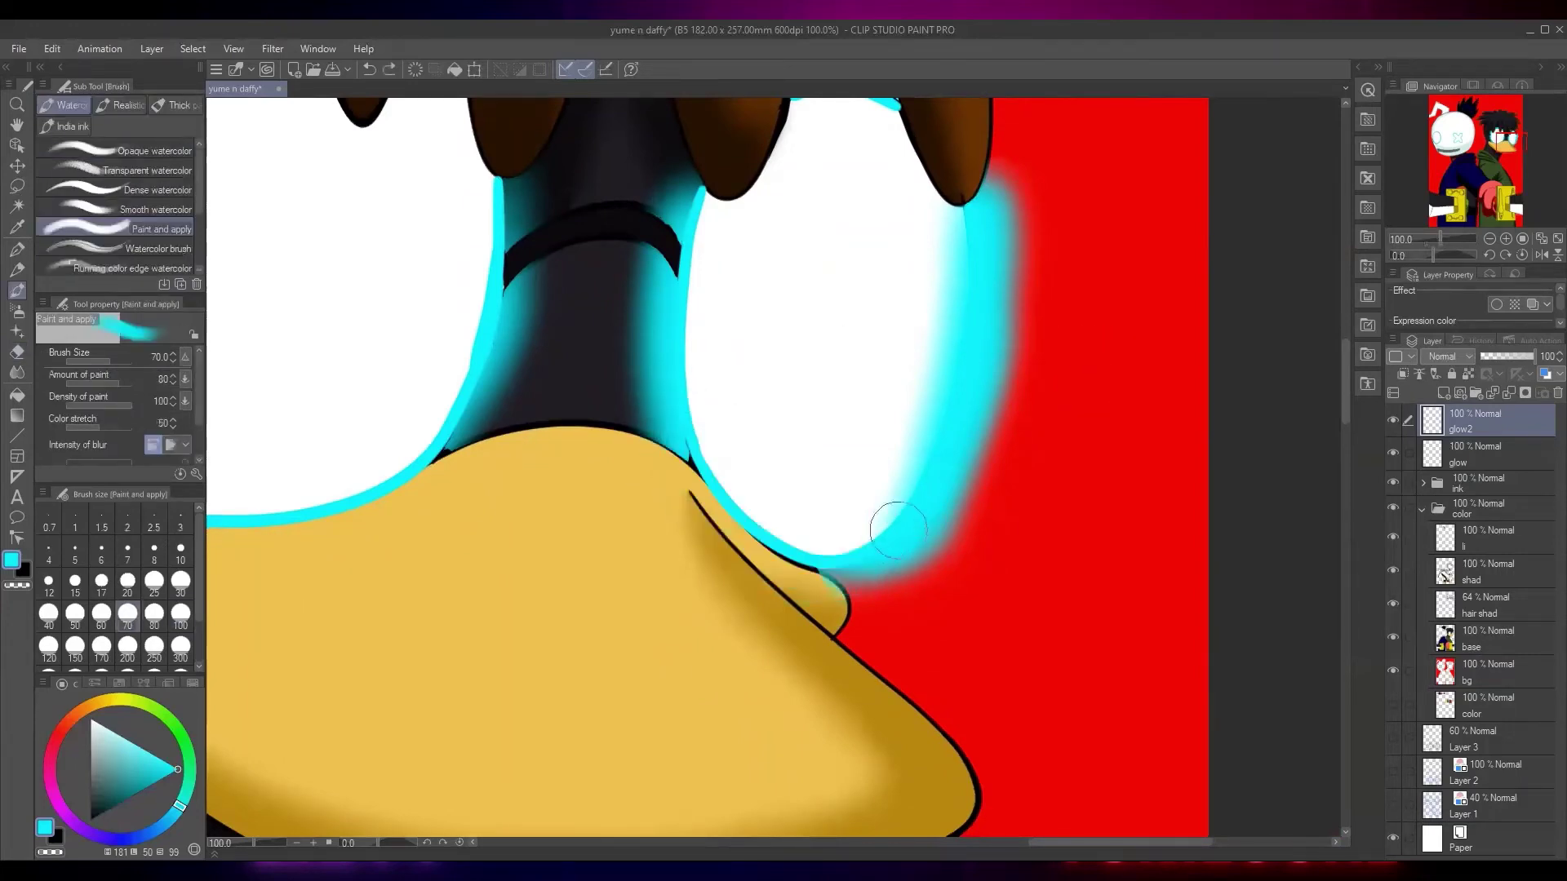
pyautogui.moveTo(898, 531)
pyautogui.mouseDown()
pyautogui.moveTo(798, 568)
pyautogui.moveTo(685, 455)
pyautogui.moveTo(686, 396)
pyautogui.mouseUp()
pyautogui.moveTo(857, 482); pyautogui.dragTo(1282, 475)
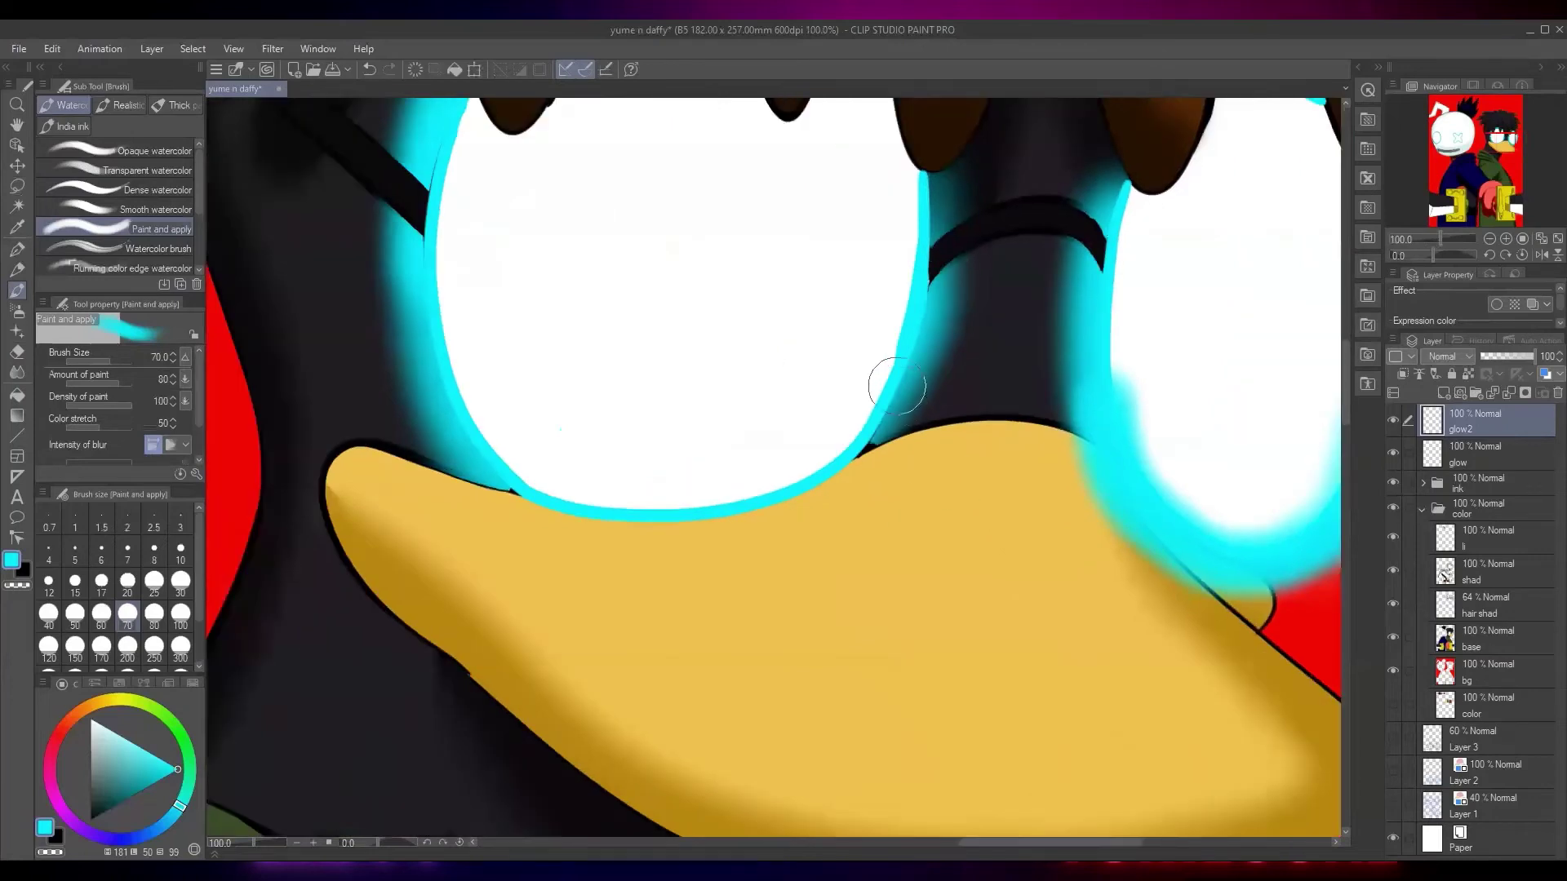
# Paint a wider cyan glow around the duck's left eye and lasso the part overlapping the hair strand tip between the eyes
pyautogui.moveTo(887, 412)
pyautogui.mouseDown()
pyautogui.moveTo(785, 506)
pyautogui.moveTo(600, 533)
pyautogui.moveTo(475, 475)
pyautogui.moveTo(439, 418)
pyautogui.moveTo(477, 465)
pyautogui.moveTo(635, 536)
pyautogui.moveTo(722, 520)
pyautogui.moveTo(441, 435)
pyautogui.moveTo(397, 286)
pyautogui.moveTo(429, 140)
pyautogui.moveTo(435, 381)
pyautogui.moveTo(454, 286)
pyautogui.moveTo(424, 468)
pyautogui.moveTo(478, 658)
pyautogui.moveTo(447, 333)
pyautogui.moveTo(434, 380)
pyautogui.moveTo(480, 624)
pyautogui.mouseUp()
pyautogui.hotkey('ctrl', 'z')
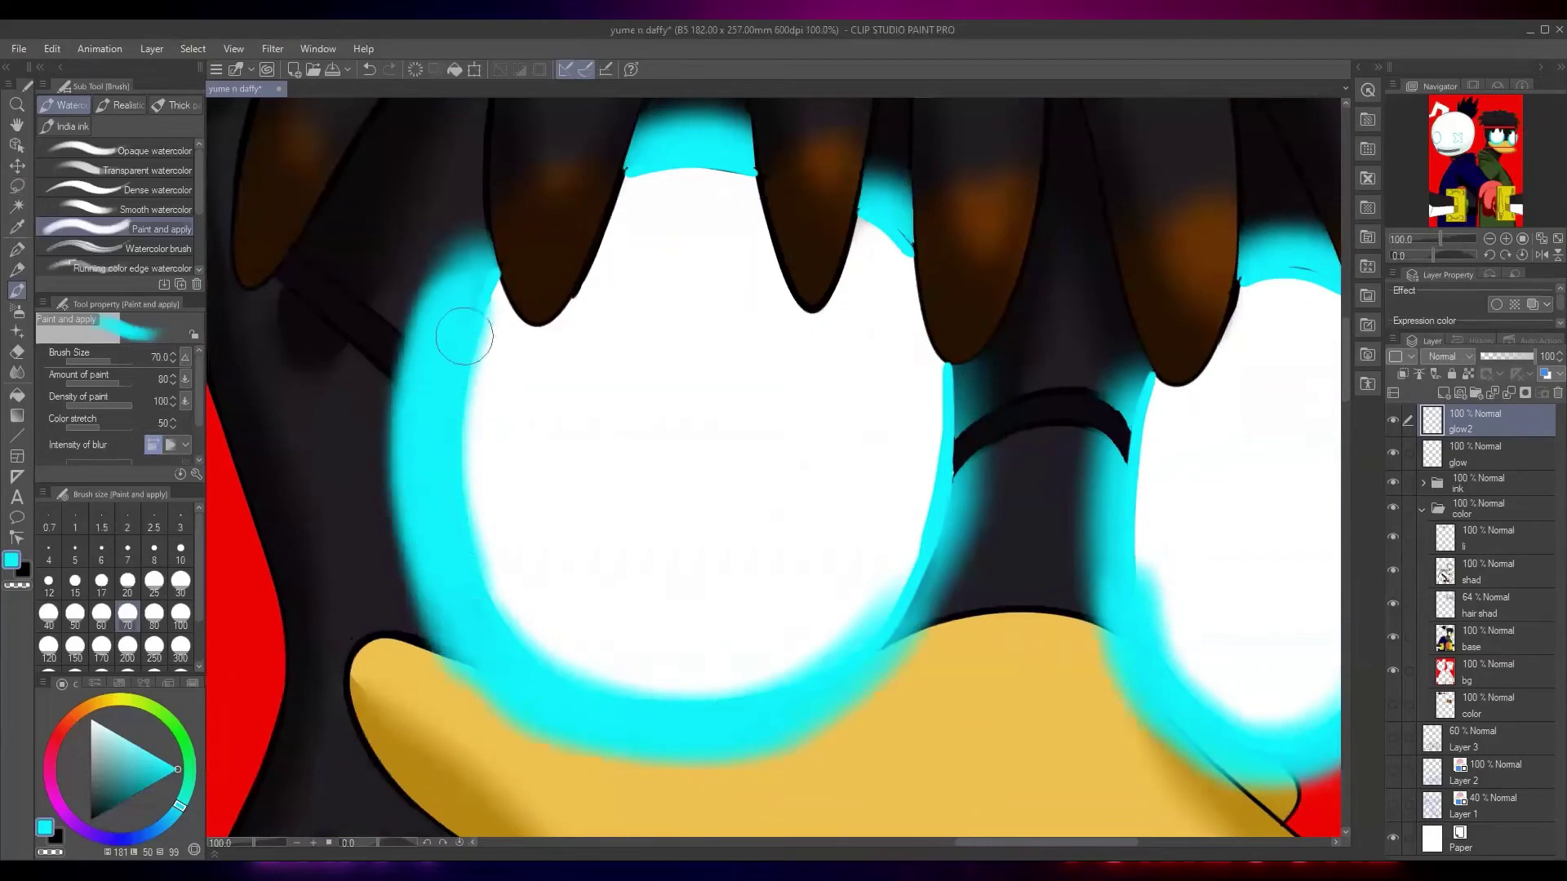
pyautogui.moveTo(452, 374)
pyautogui.mouseDown()
pyautogui.moveTo(482, 263)
pyautogui.moveTo(468, 418)
pyautogui.mouseUp()
pyautogui.moveTo(894, 550)
pyautogui.mouseDown()
pyautogui.moveTo(825, 469)
pyautogui.moveTo(568, 420)
pyautogui.moveTo(647, 243)
pyautogui.moveTo(588, 499)
pyautogui.moveTo(651, 265)
pyautogui.mouseUp()
pyautogui.moveTo(720, 380); pyautogui.dragTo(816, 569)
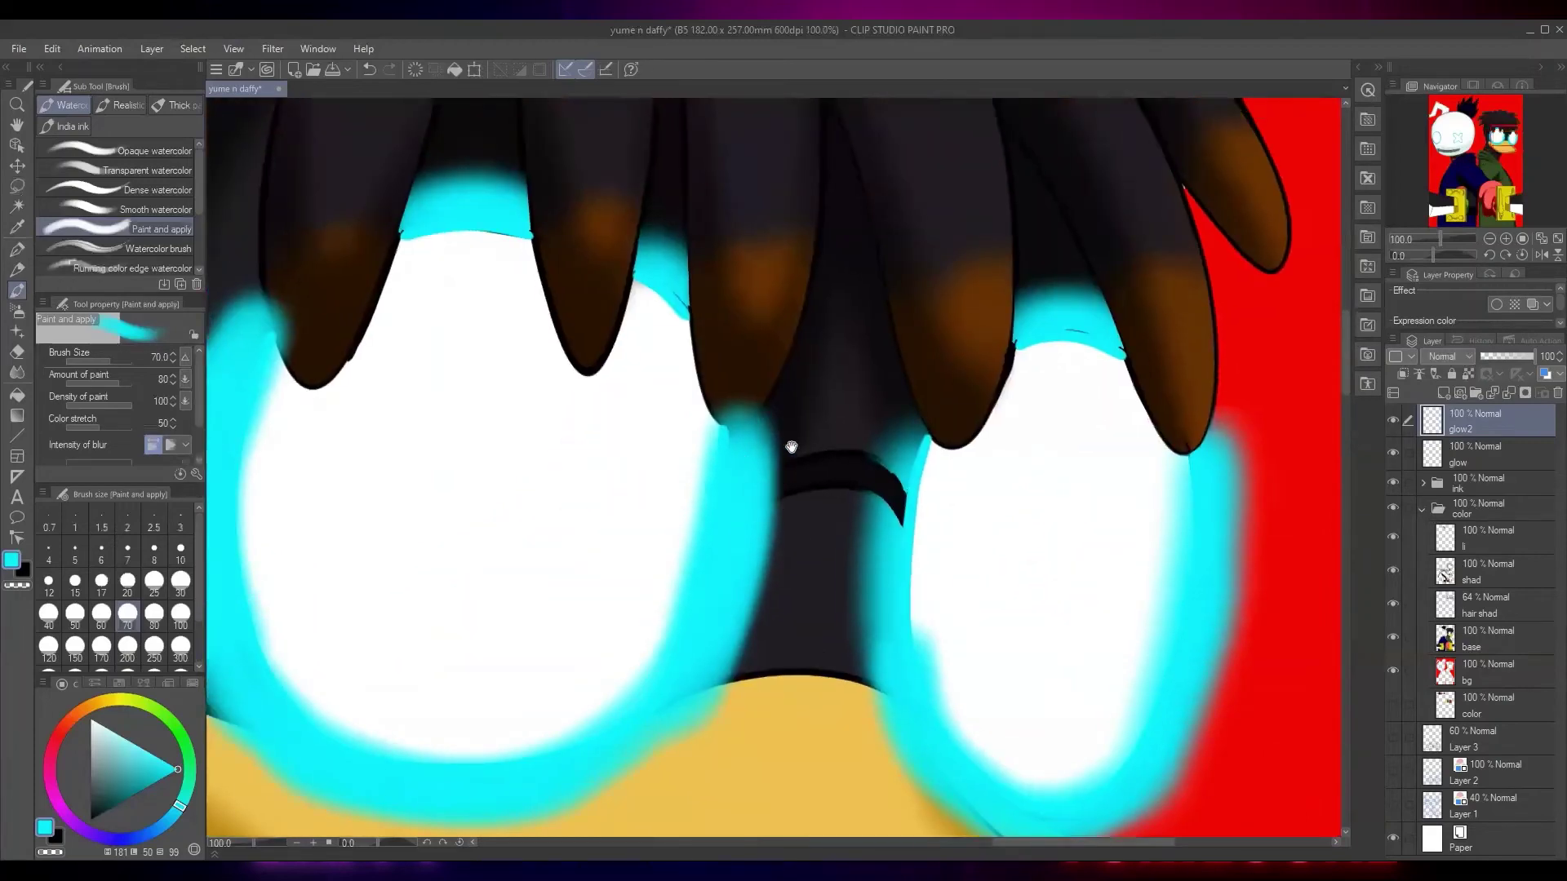
pyautogui.moveTo(790, 447); pyautogui.dragTo(876, 537)
pyautogui.press('m')
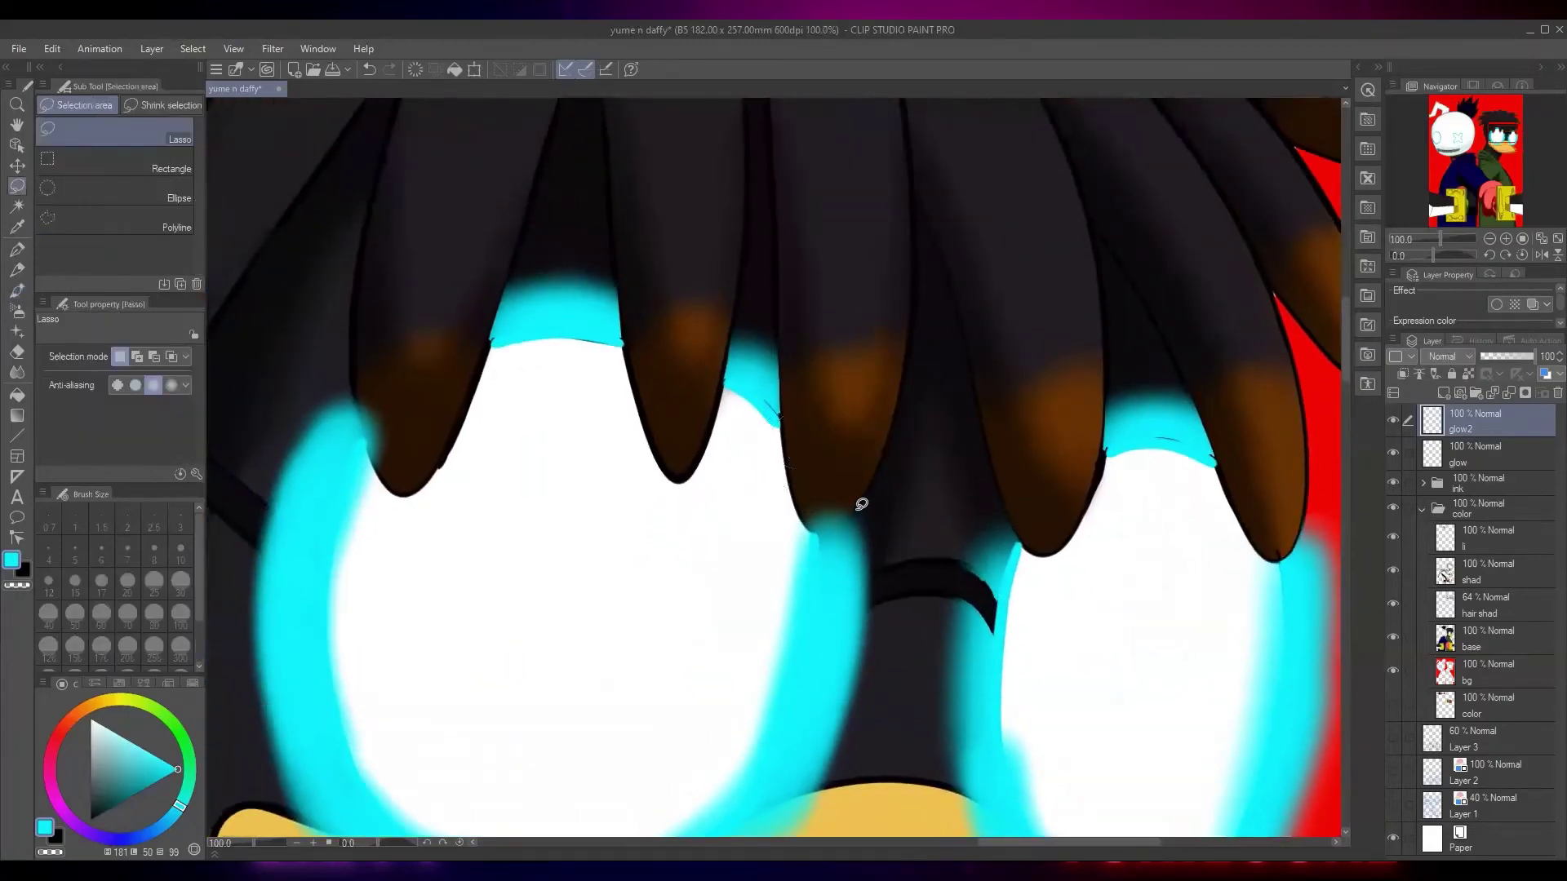
pyautogui.scroll(4, 861, 504)
pyautogui.moveTo(751, 604)
pyautogui.mouseDown()
pyautogui.moveTo(671, 579)
pyautogui.moveTo(701, 342)
pyautogui.mouseUp()
pyautogui.scroll(-6, 1119, 359)
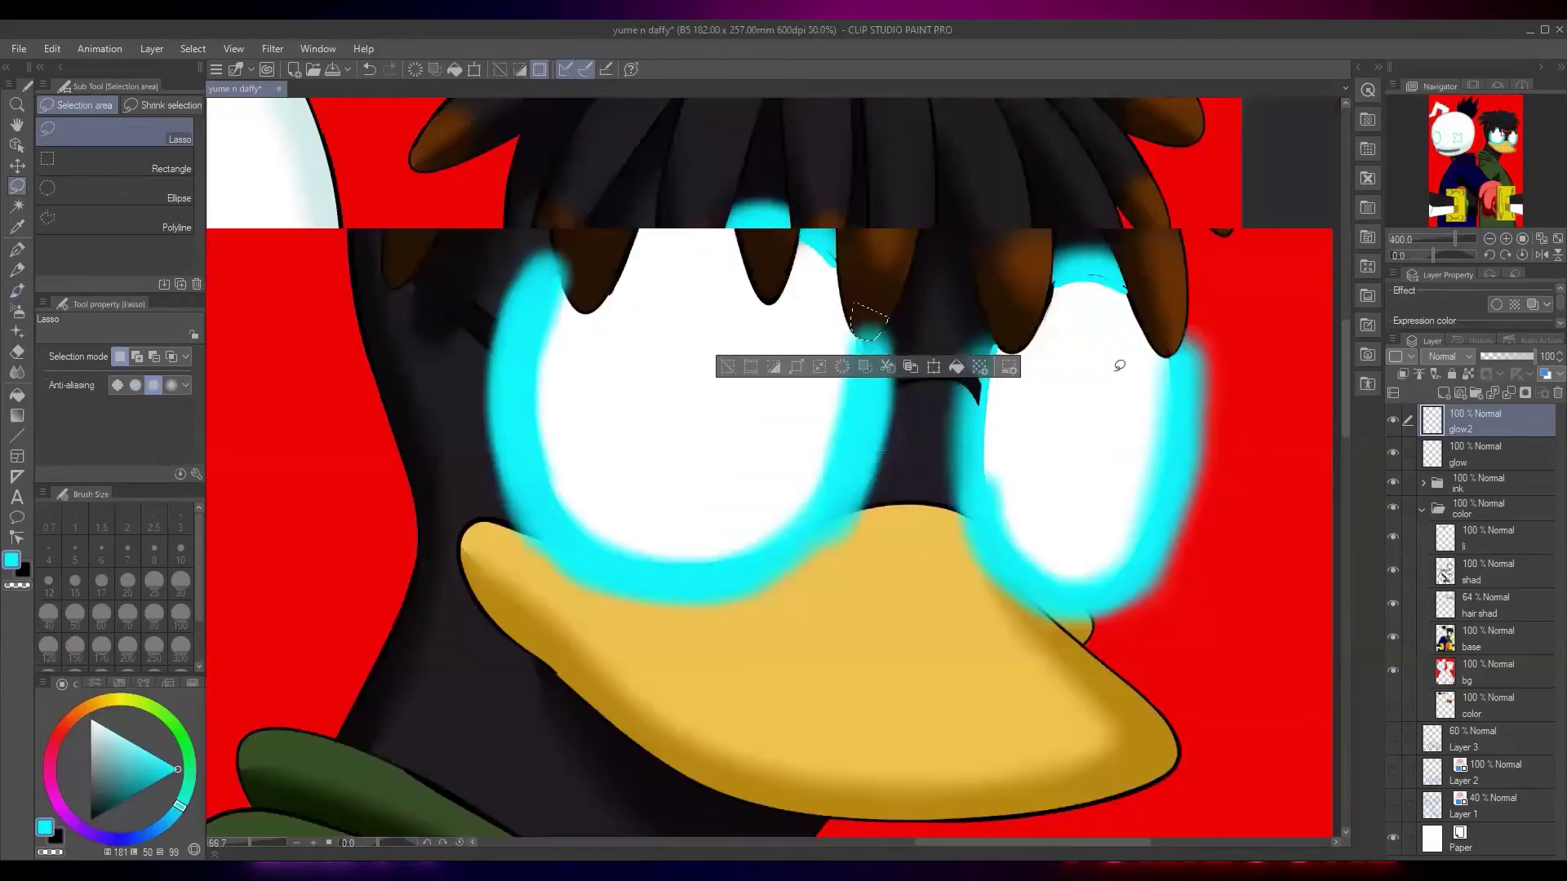
# Undo the recent eye glow painting and erasing, and deselect
pyautogui.hotkey('ctrl', 'z')
pyautogui.hotkey('ctrl', 'z')
pyautogui.hotkey('ctrl', 'z')
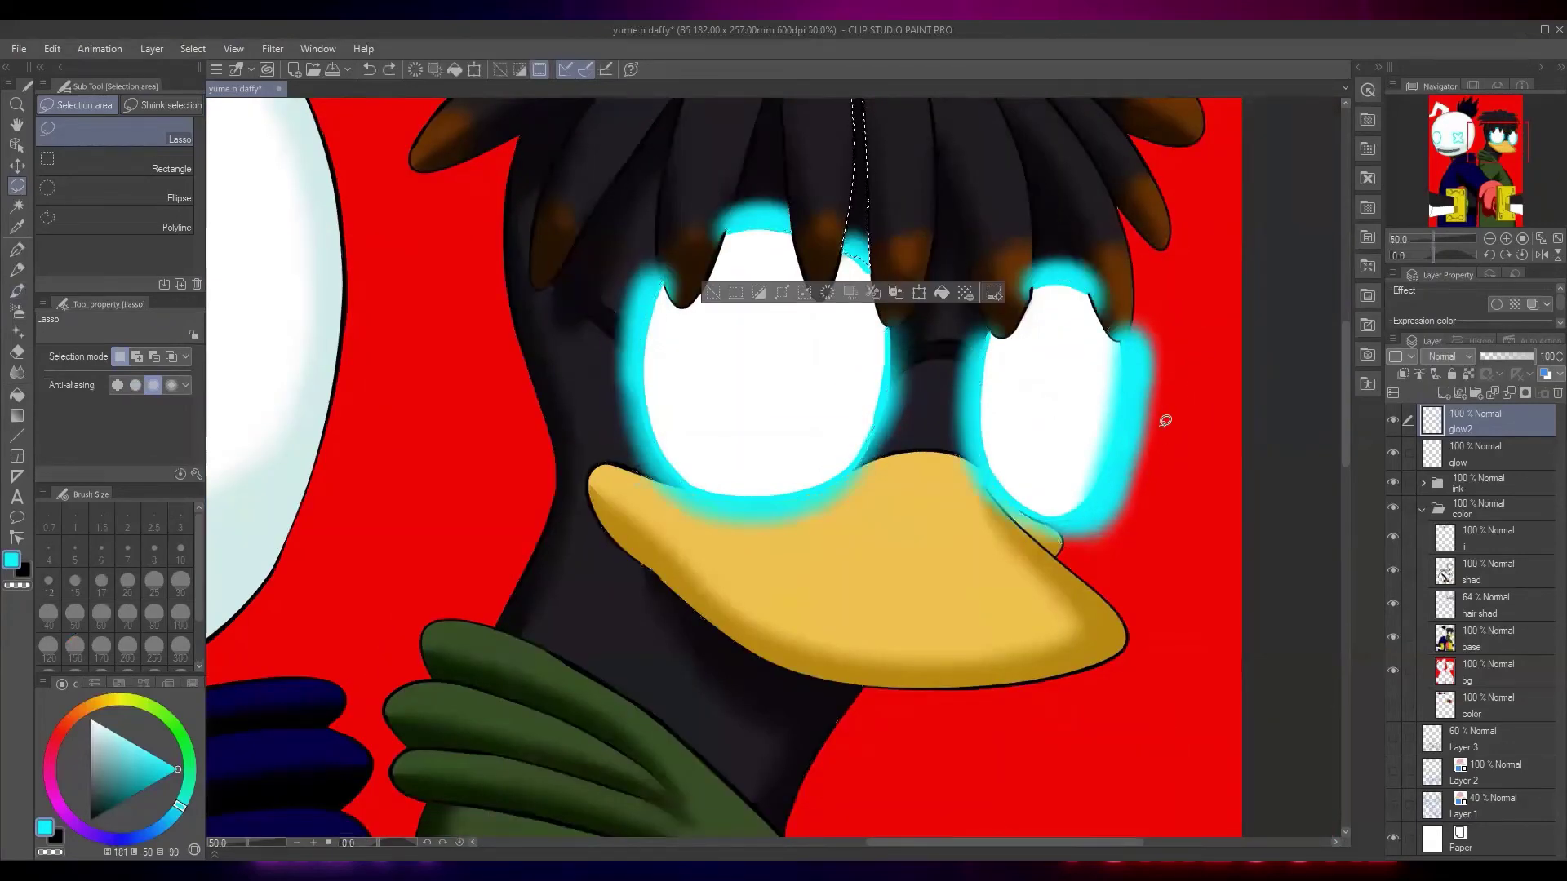
pyautogui.hotkey('ctrl', 'd')
# Lasso and erase the glow spilling over the leftmost hair strand that overlaps the duck's left eye
pyautogui.moveTo(874, 312); pyautogui.dragTo(975, 439)
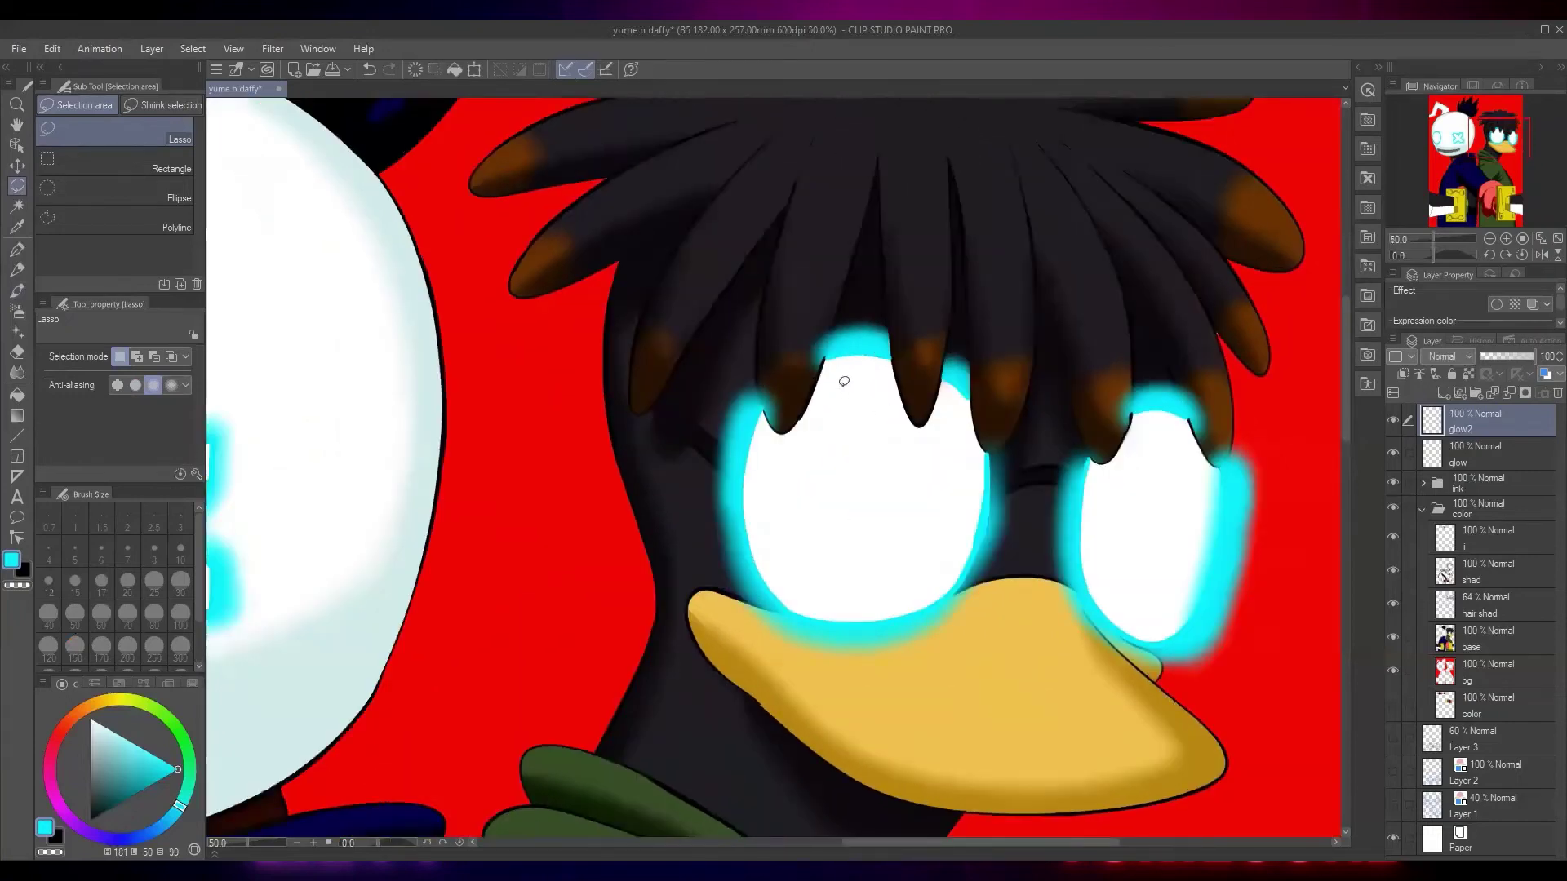
pyautogui.scroll(3, 827, 341)
pyautogui.moveTo(864, 198)
pyautogui.mouseDown()
pyautogui.moveTo(745, 224)
pyautogui.moveTo(700, 405)
pyautogui.mouseUp()
pyautogui.moveTo(668, 551)
pyautogui.mouseDown()
pyautogui.moveTo(643, 486)
pyautogui.moveTo(707, 359)
pyautogui.moveTo(700, 506)
pyautogui.mouseUp()
pyautogui.press('Delete')
pyautogui.hotkey('ctrl', 'd')
pyautogui.moveTo(816, 350); pyautogui.dragTo(774, 301)
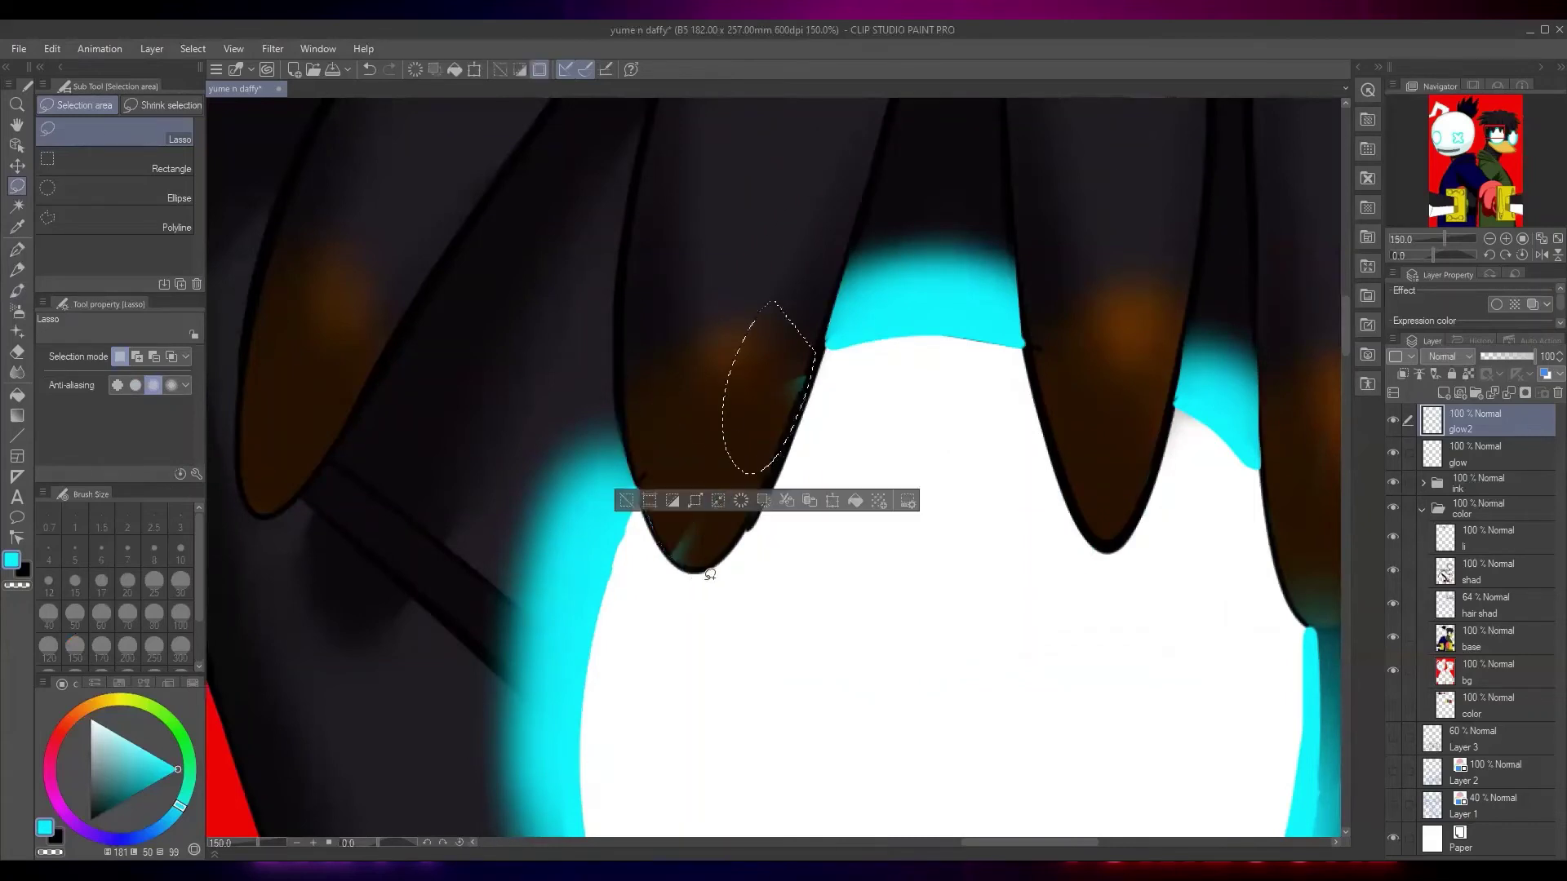
pyautogui.moveTo(713, 569)
pyautogui.mouseDown()
pyautogui.moveTo(700, 570)
pyautogui.moveTo(740, 434)
pyautogui.moveTo(640, 485)
pyautogui.moveTo(691, 480)
pyautogui.mouseUp()
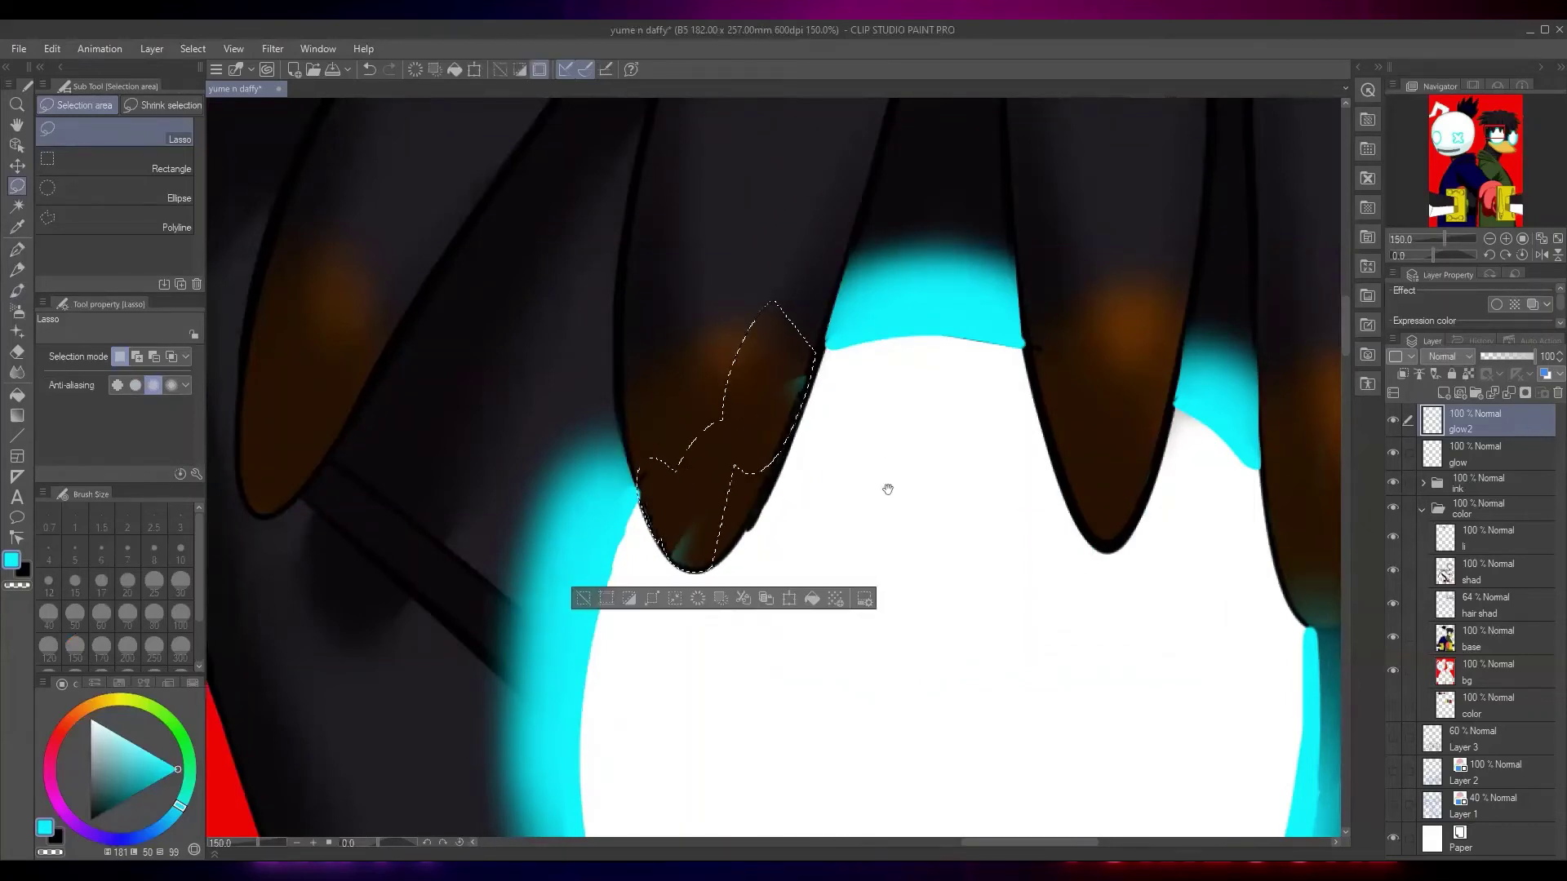
# Lasso and erase the glow spilling over the remaining hair strands, up to the one at the right eye's inner side
pyautogui.moveTo(1175, 447); pyautogui.dragTo(873, 453)
pyautogui.moveTo(878, 377)
pyautogui.mouseDown()
pyautogui.moveTo(777, 454)
pyautogui.moveTo(741, 372)
pyautogui.moveTo(738, 206)
pyautogui.mouseUp()
pyautogui.scroll(-2, 885, 228)
pyautogui.hscroll(3, 884, 228)
pyautogui.moveTo(1174, 359); pyautogui.dragTo(847, 351)
pyautogui.moveTo(878, 269)
pyautogui.mouseDown()
pyautogui.moveTo(865, 422)
pyautogui.moveTo(767, 265)
pyautogui.mouseUp()
pyautogui.press('Delete')
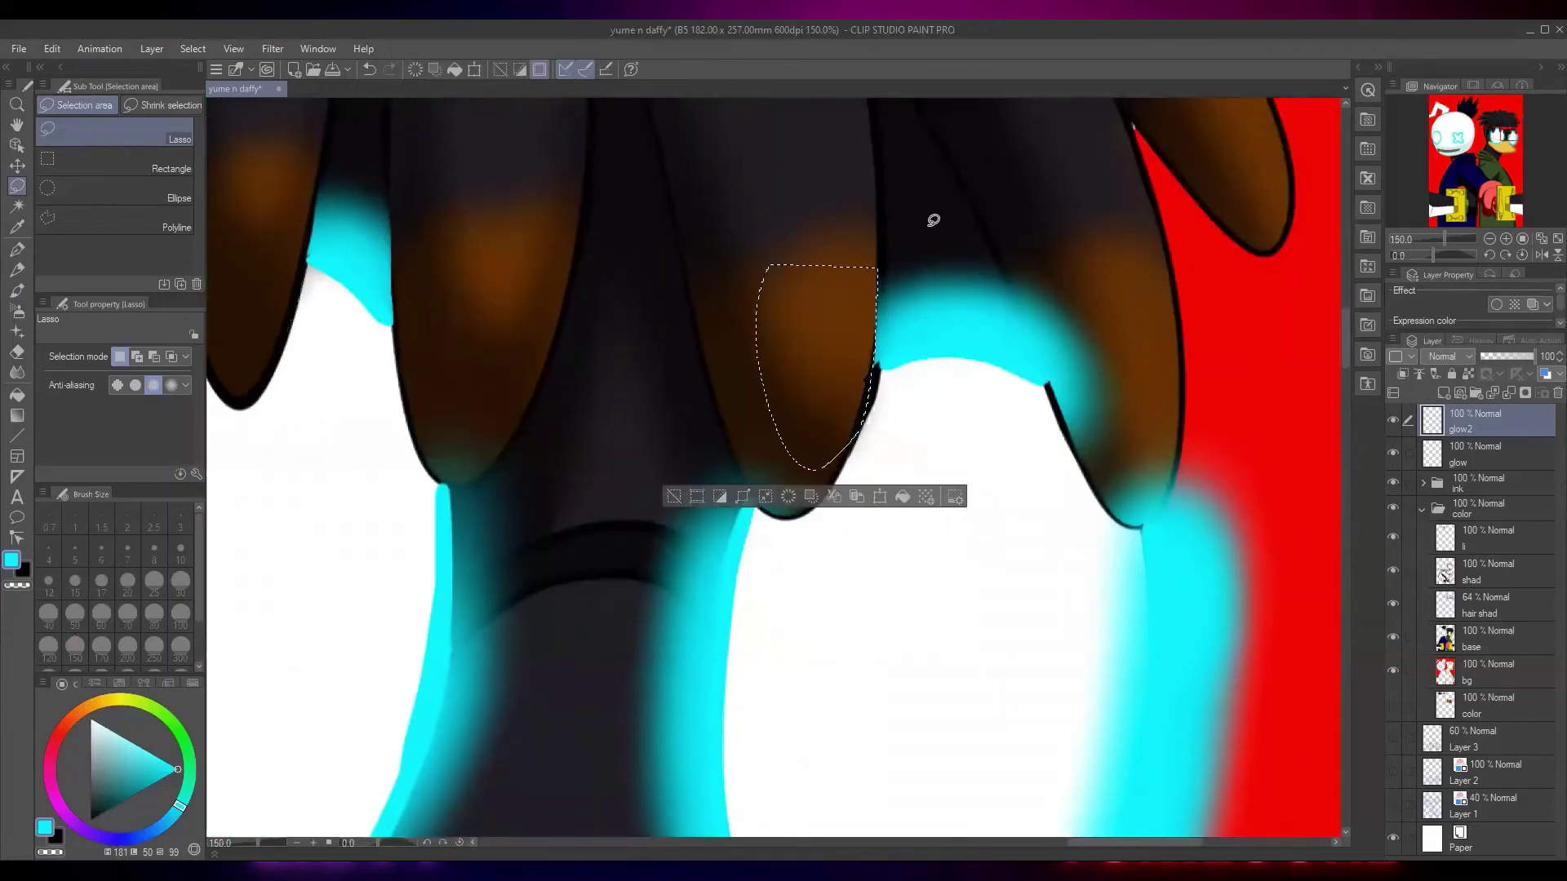
pyautogui.hotkey('ctrl', 'd')
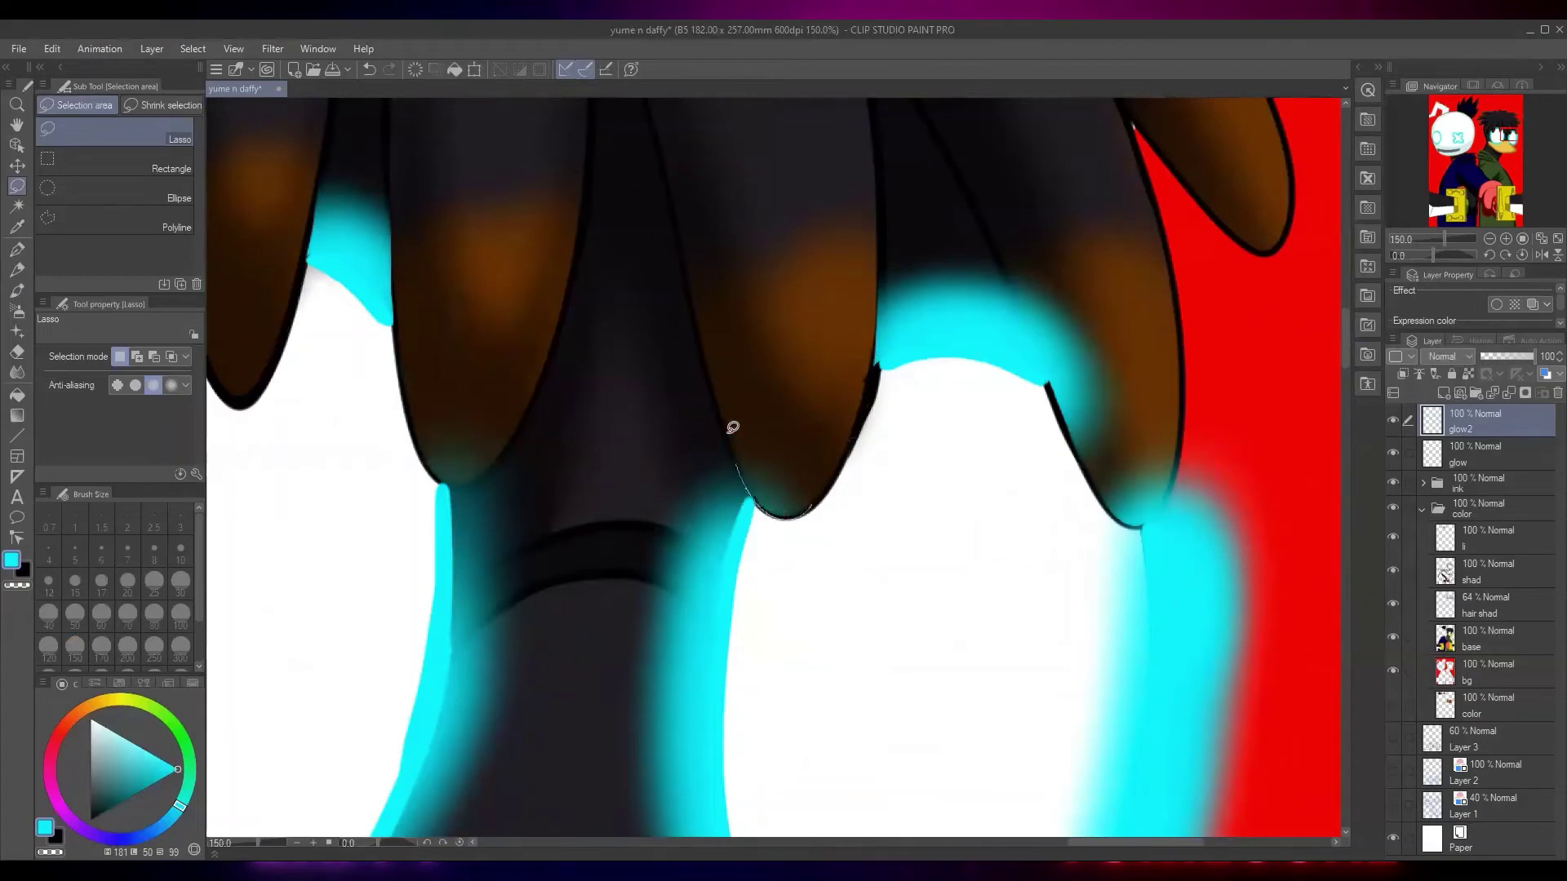
pyautogui.moveTo(732, 428); pyautogui.dragTo(777, 283)
pyautogui.press('Delete')
# Lasso and erase the glow covering the outermost hair strand over the duck's right eye, including its tip, and deselect
pyautogui.moveTo(1154, 446)
pyautogui.mouseDown()
pyautogui.moveTo(999, 487)
pyautogui.moveTo(993, 560)
pyautogui.mouseUp()
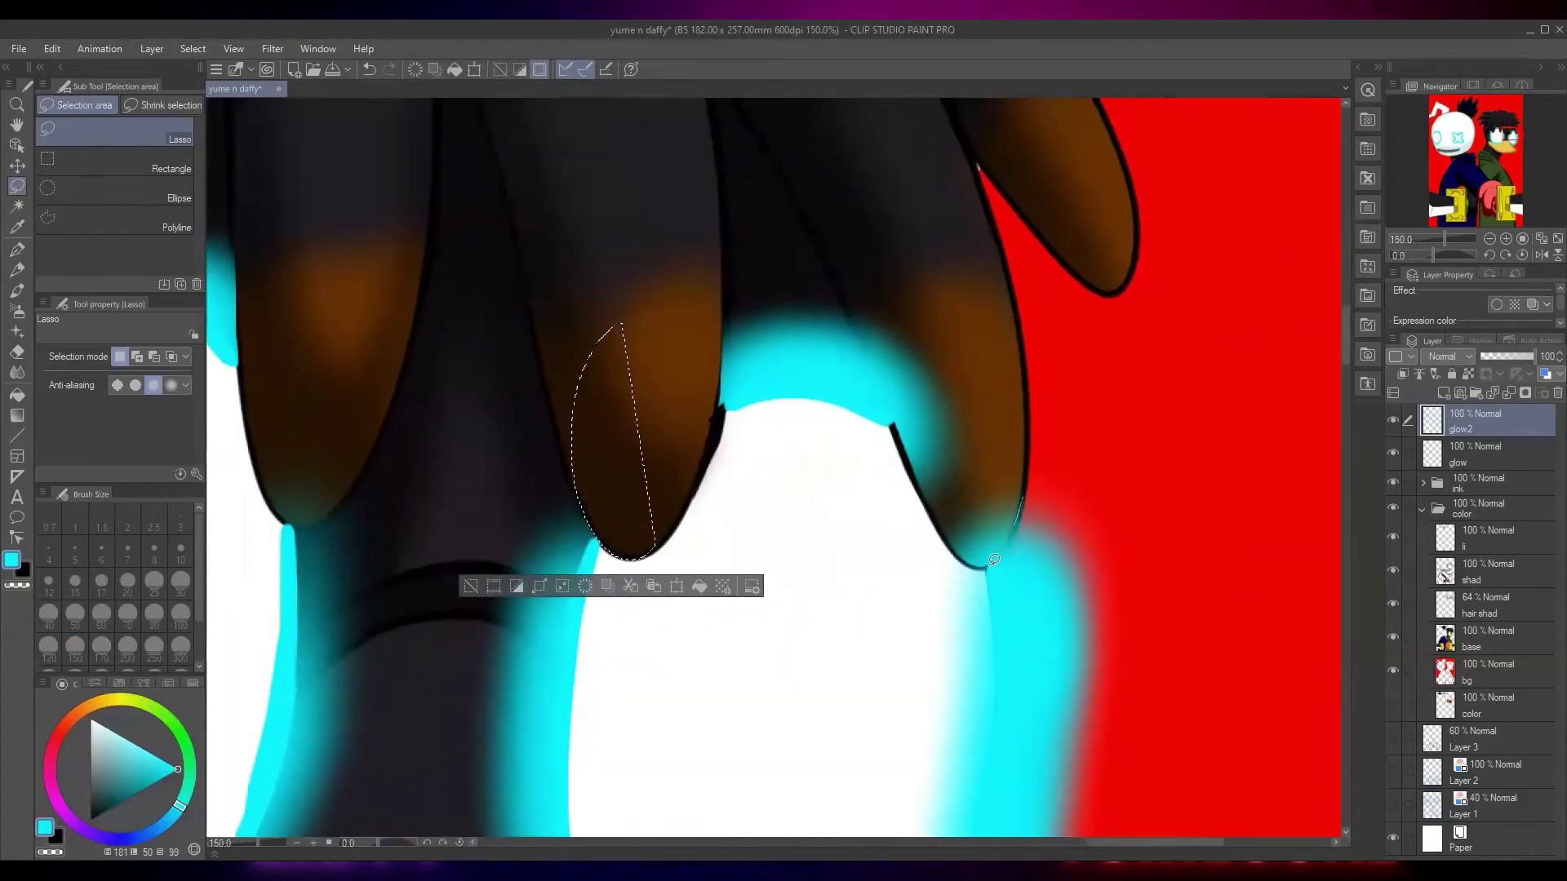
pyautogui.moveTo(942, 514)
pyautogui.mouseDown()
pyautogui.moveTo(862, 327)
pyautogui.moveTo(918, 240)
pyautogui.mouseUp()
pyautogui.press('Delete')
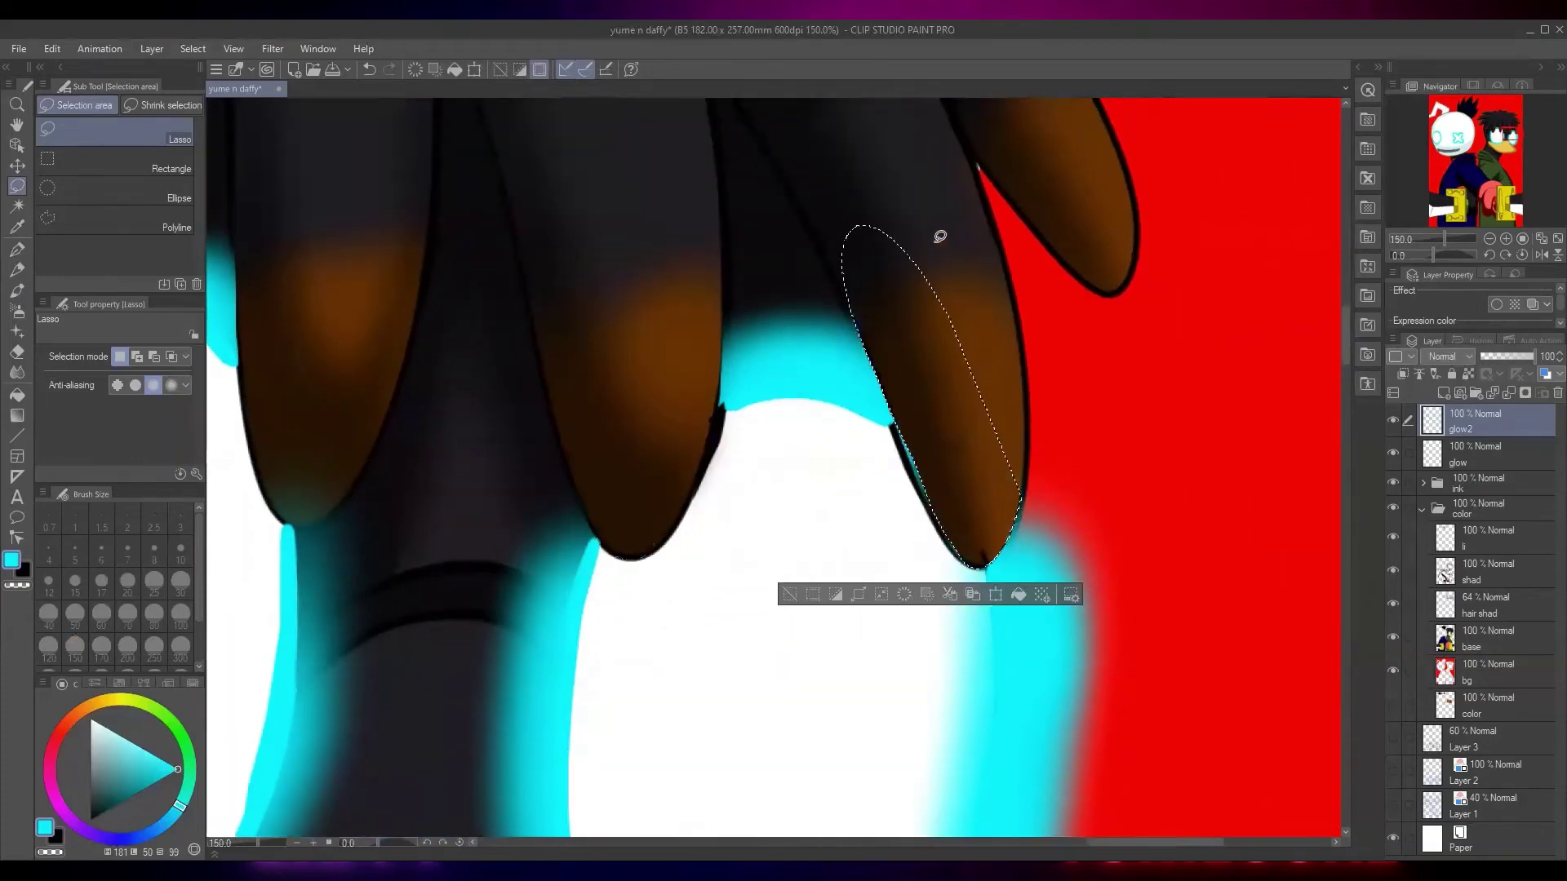
pyautogui.hotkey('ctrl', 'd')
pyautogui.moveTo(931, 500)
pyautogui.mouseDown()
pyautogui.moveTo(912, 325)
pyautogui.moveTo(948, 332)
pyautogui.mouseUp()
pyautogui.press('Delete')
pyautogui.hotkey('ctrl', 'd')
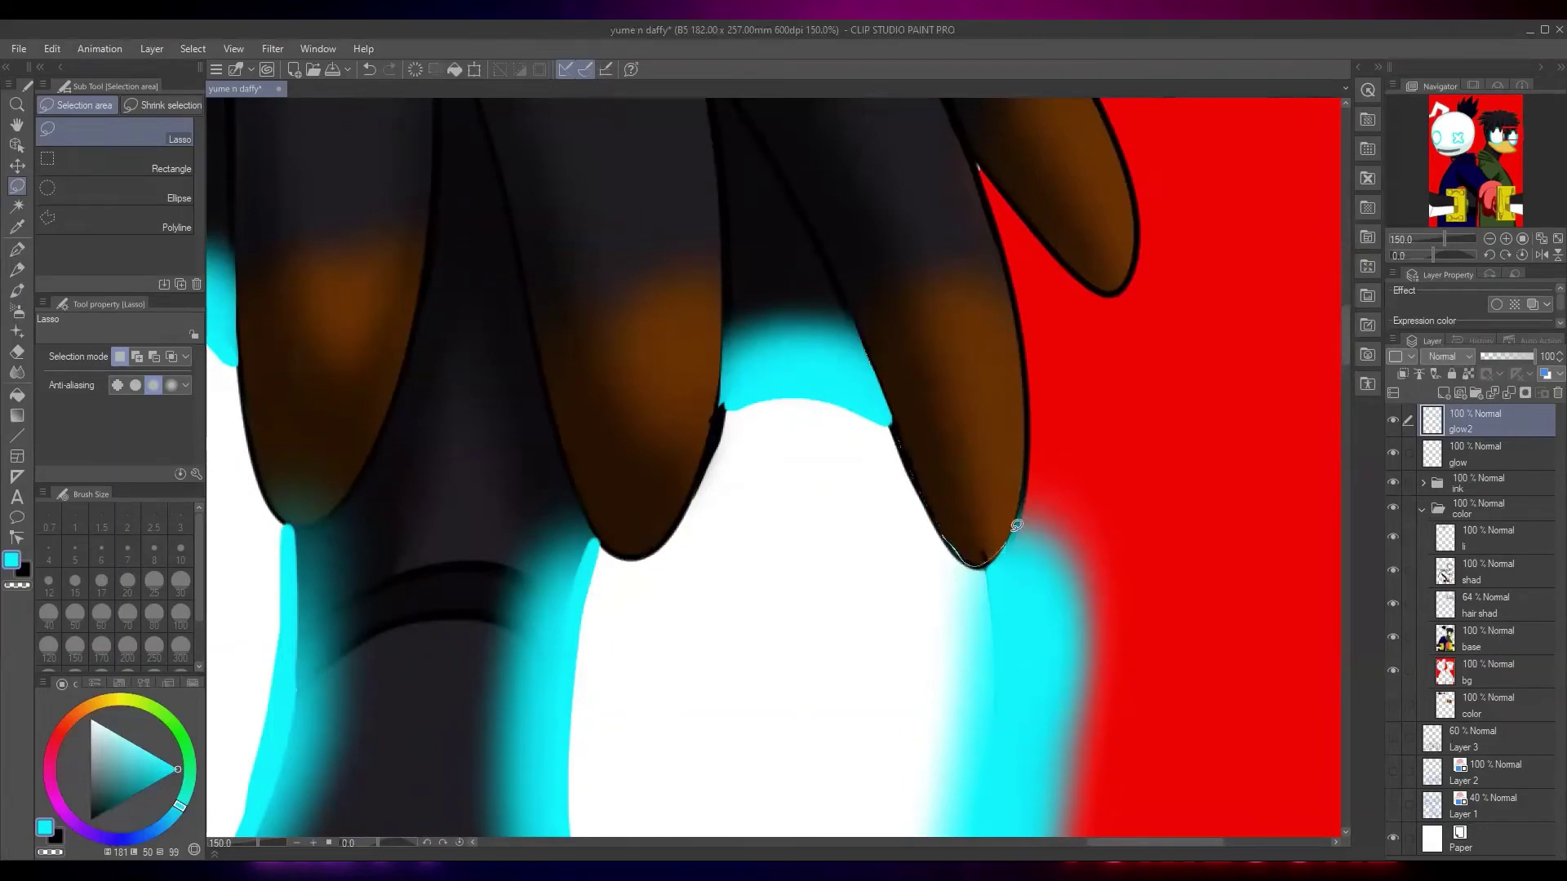
pyautogui.moveTo(1016, 525); pyautogui.dragTo(1009, 341)
pyautogui.press('Delete')
pyautogui.hotkey('ctrl', 'd')
# Trim the right eye's outer glow with the Soft eraser, and add glow along its lower edge with the Soft airbrush at size 100
pyautogui.scroll(-5, 1110, 330)
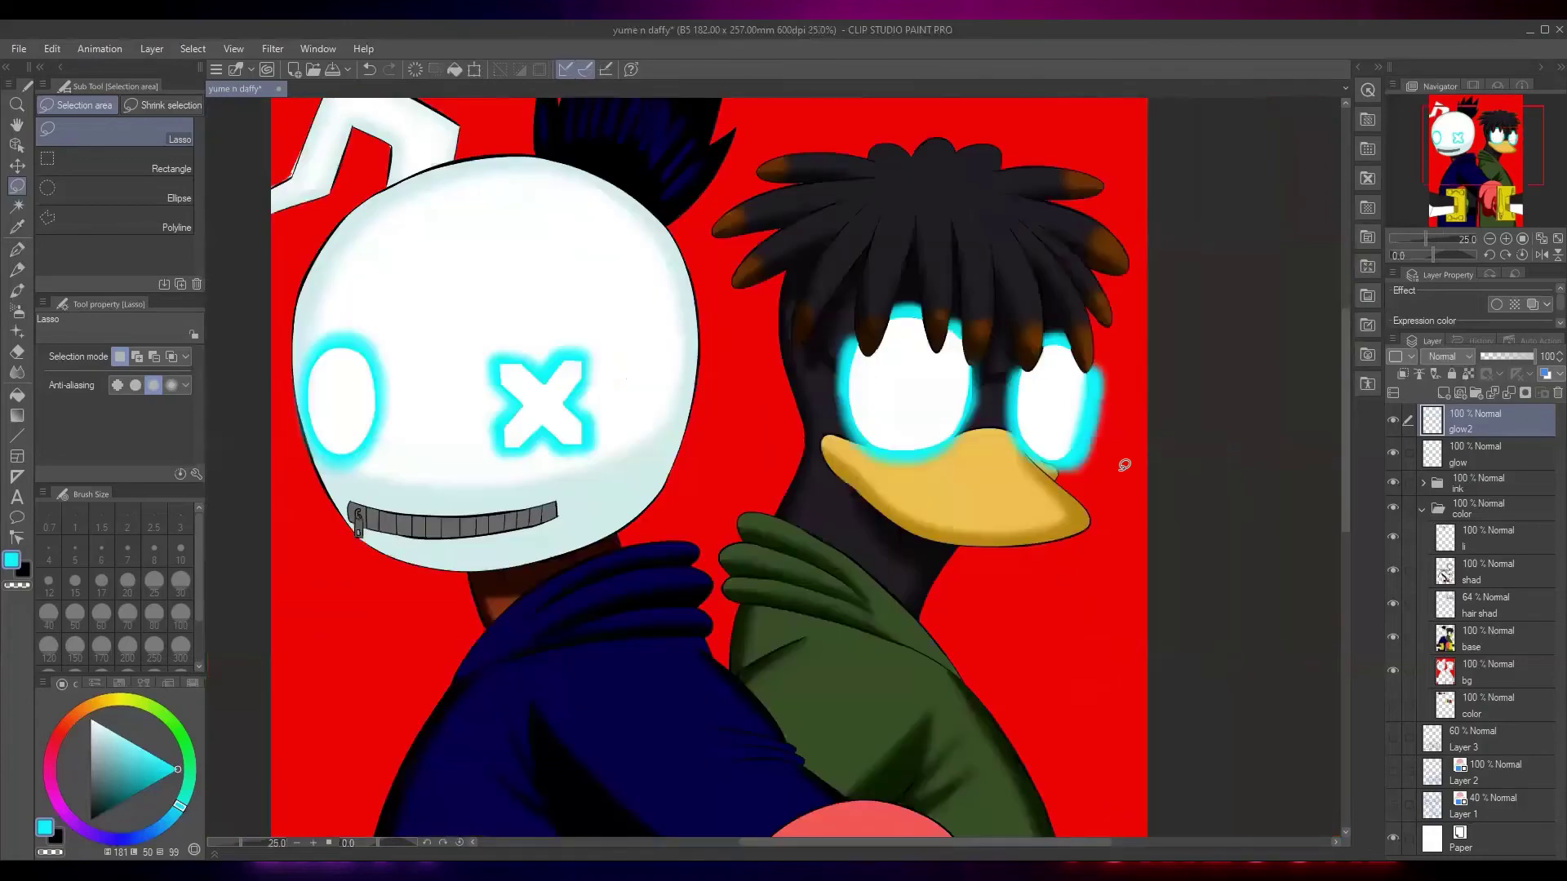
pyautogui.moveTo(1128, 482); pyautogui.dragTo(1103, 499)
pyautogui.scroll(1, 1076, 477)
pyautogui.scroll(-3, 1116, 519)
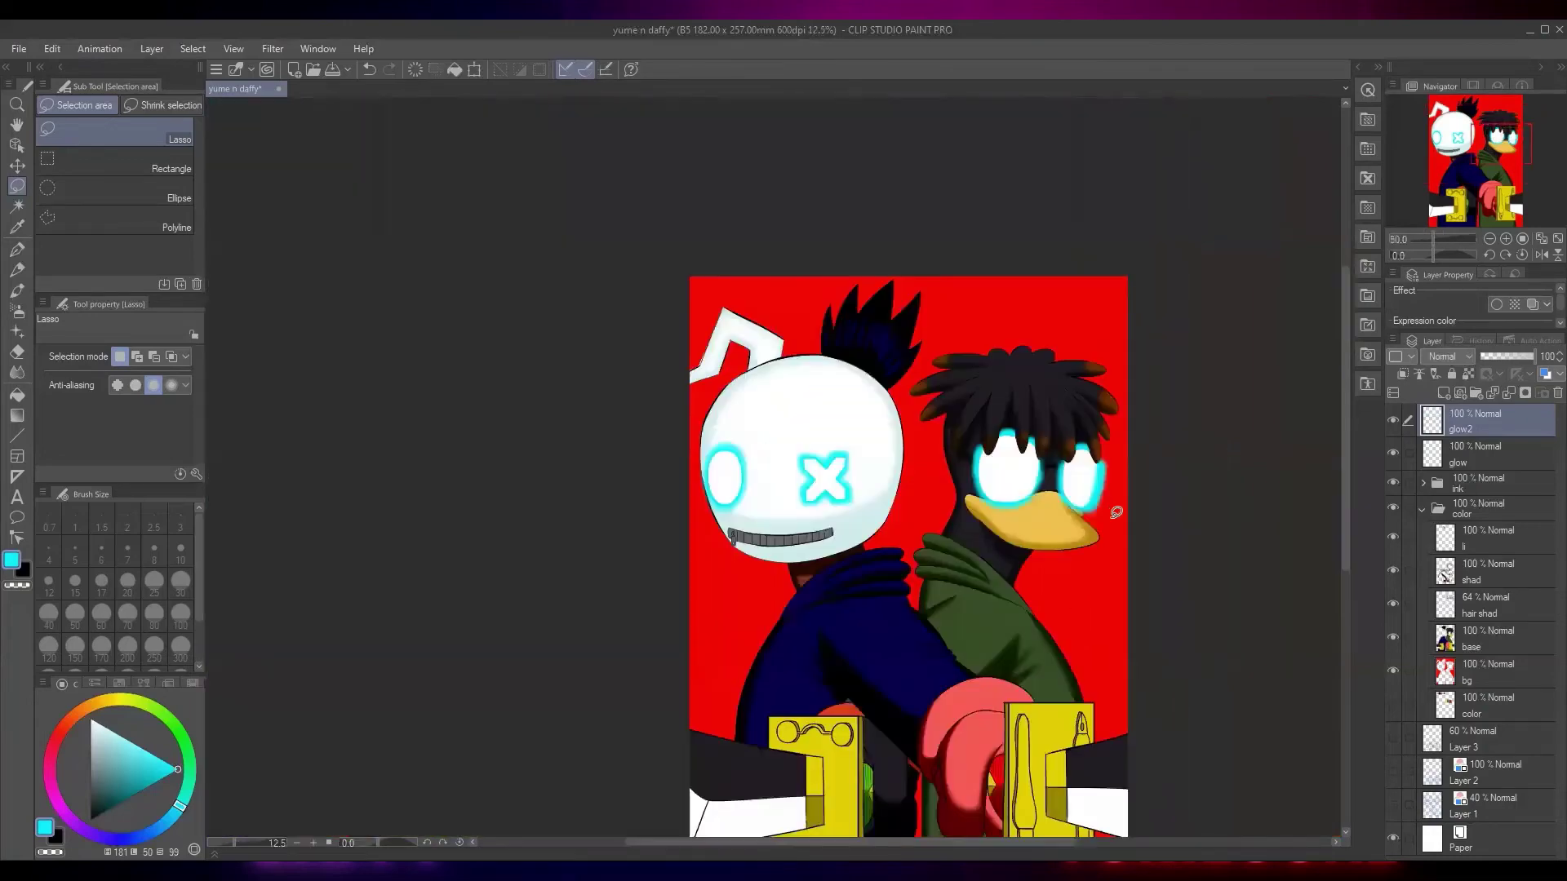
pyautogui.scroll(4, 1122, 523)
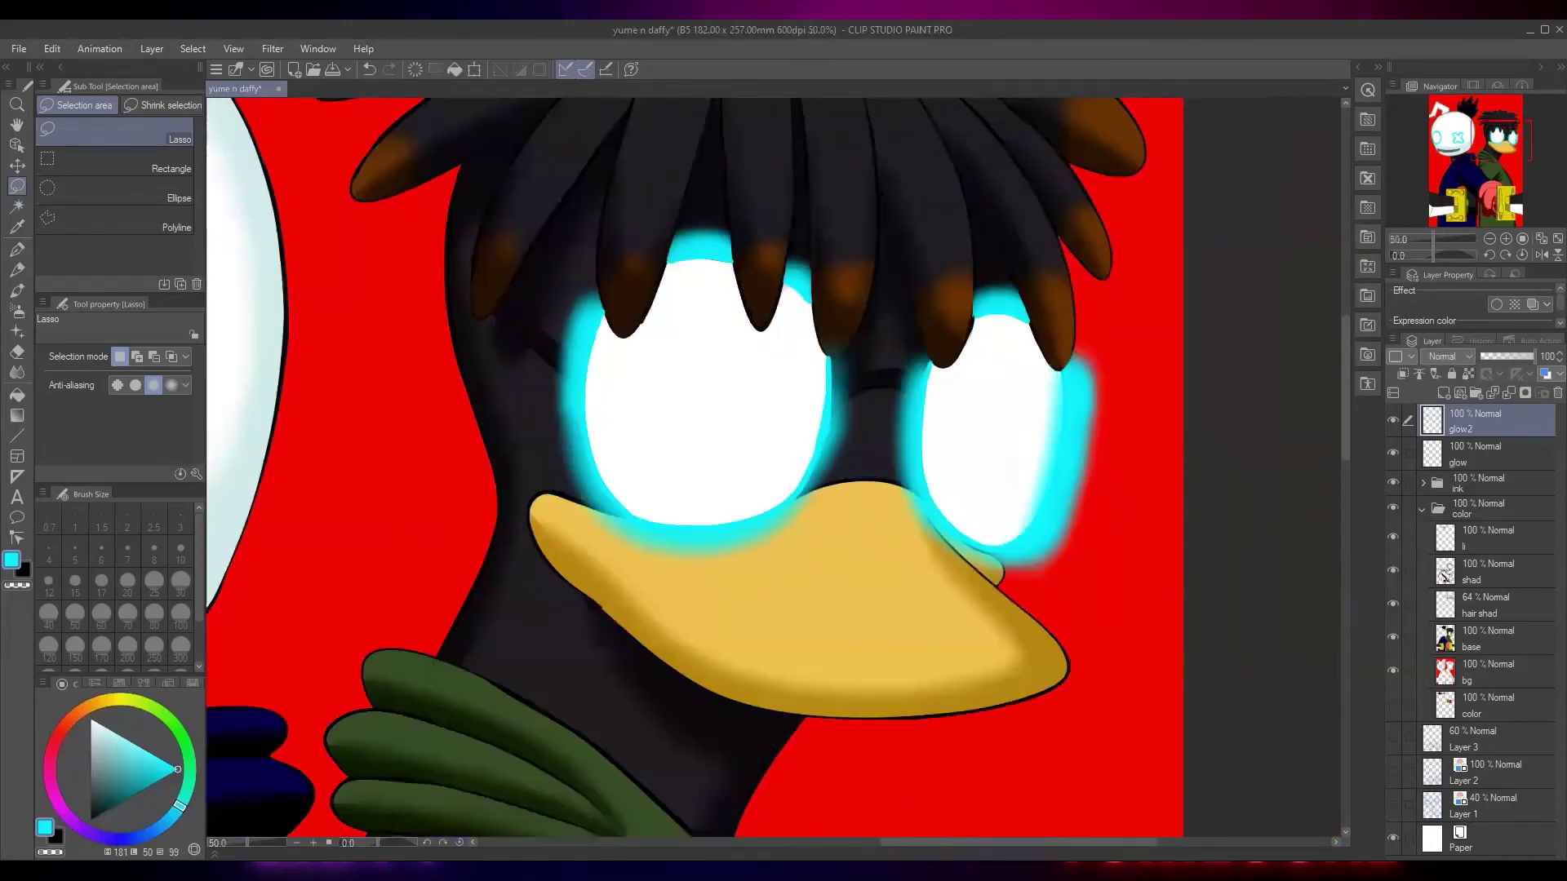
pyautogui.press('e')
pyautogui.moveTo(1107, 384)
pyautogui.mouseDown()
pyautogui.moveTo(1073, 540)
pyautogui.moveTo(1106, 328)
pyautogui.moveTo(1086, 461)
pyautogui.moveTo(1039, 580)
pyautogui.moveTo(1068, 534)
pyautogui.moveTo(1009, 585)
pyautogui.mouseUp()
pyautogui.press('b')
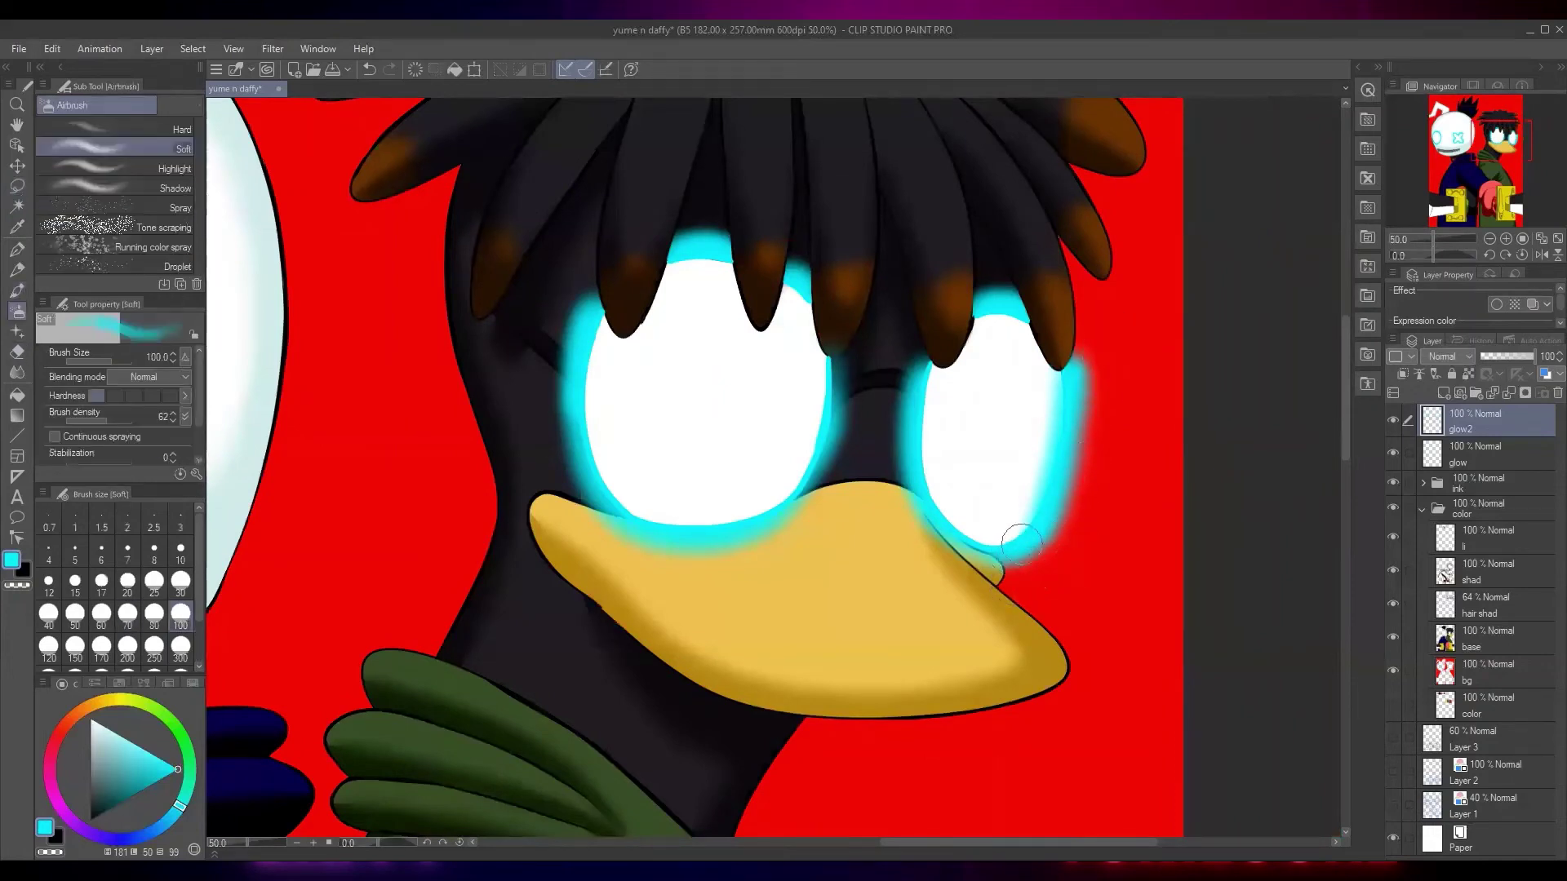
pyautogui.moveTo(952, 536)
pyautogui.mouseDown()
pyautogui.moveTo(1018, 548)
pyautogui.moveTo(944, 497)
pyautogui.mouseUp()
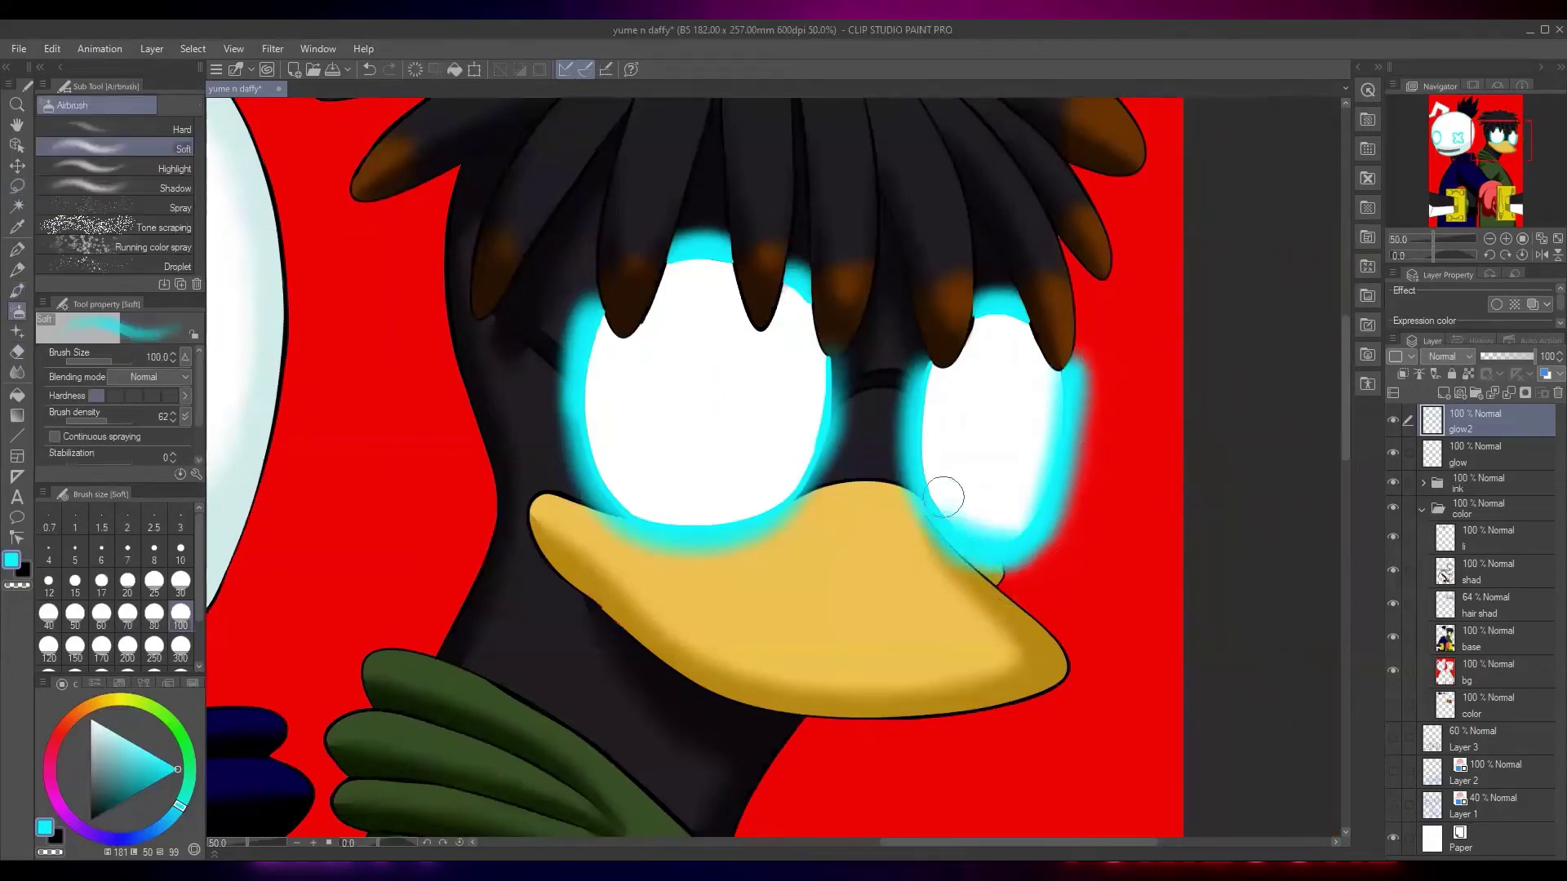
# Auto-select the right eye's white interior with glow2 hidden, show glow2 again, erase the glow inside the eye, and deselect
pyautogui.scroll(-4, 944, 497)
pyautogui.scroll(4, 956, 479)
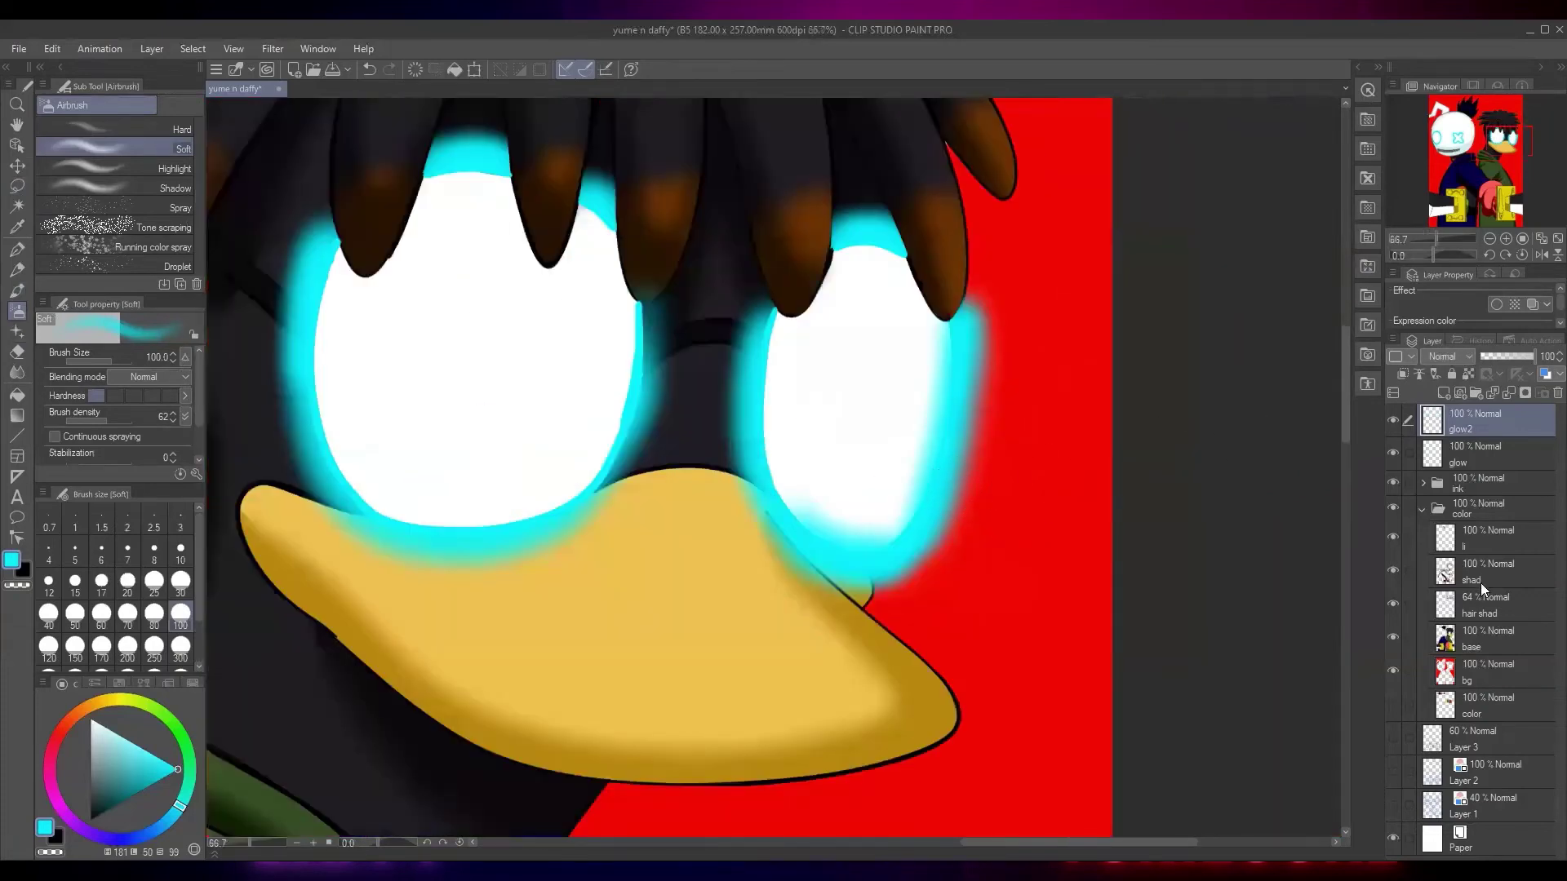
pyautogui.click(1394, 421)
pyautogui.press('w')
pyautogui.click(894, 458)
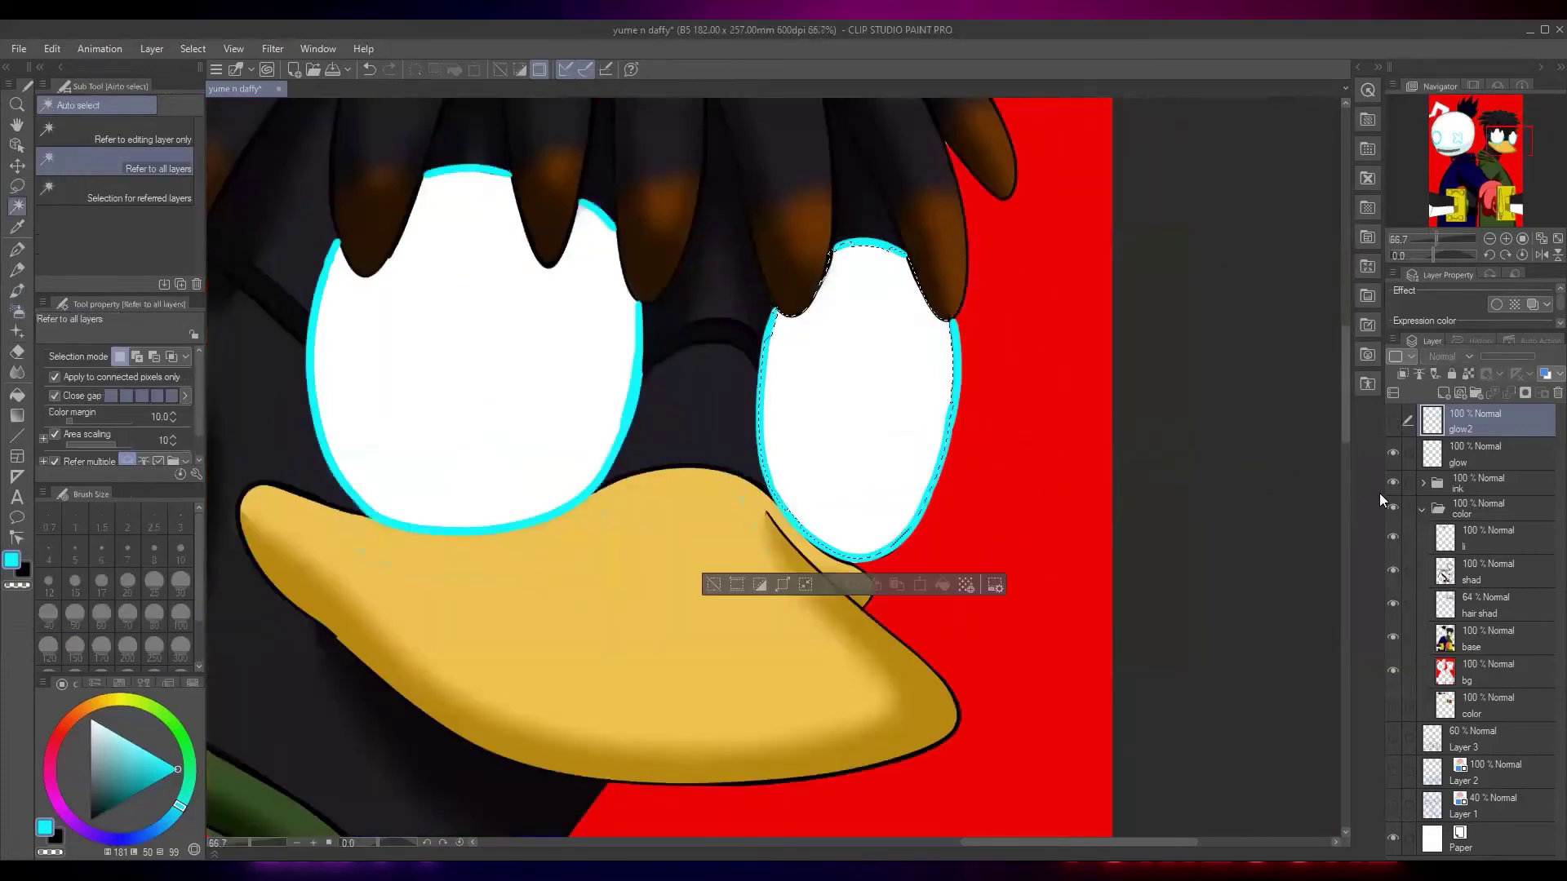
pyautogui.click(1392, 422)
pyautogui.press('Delete')
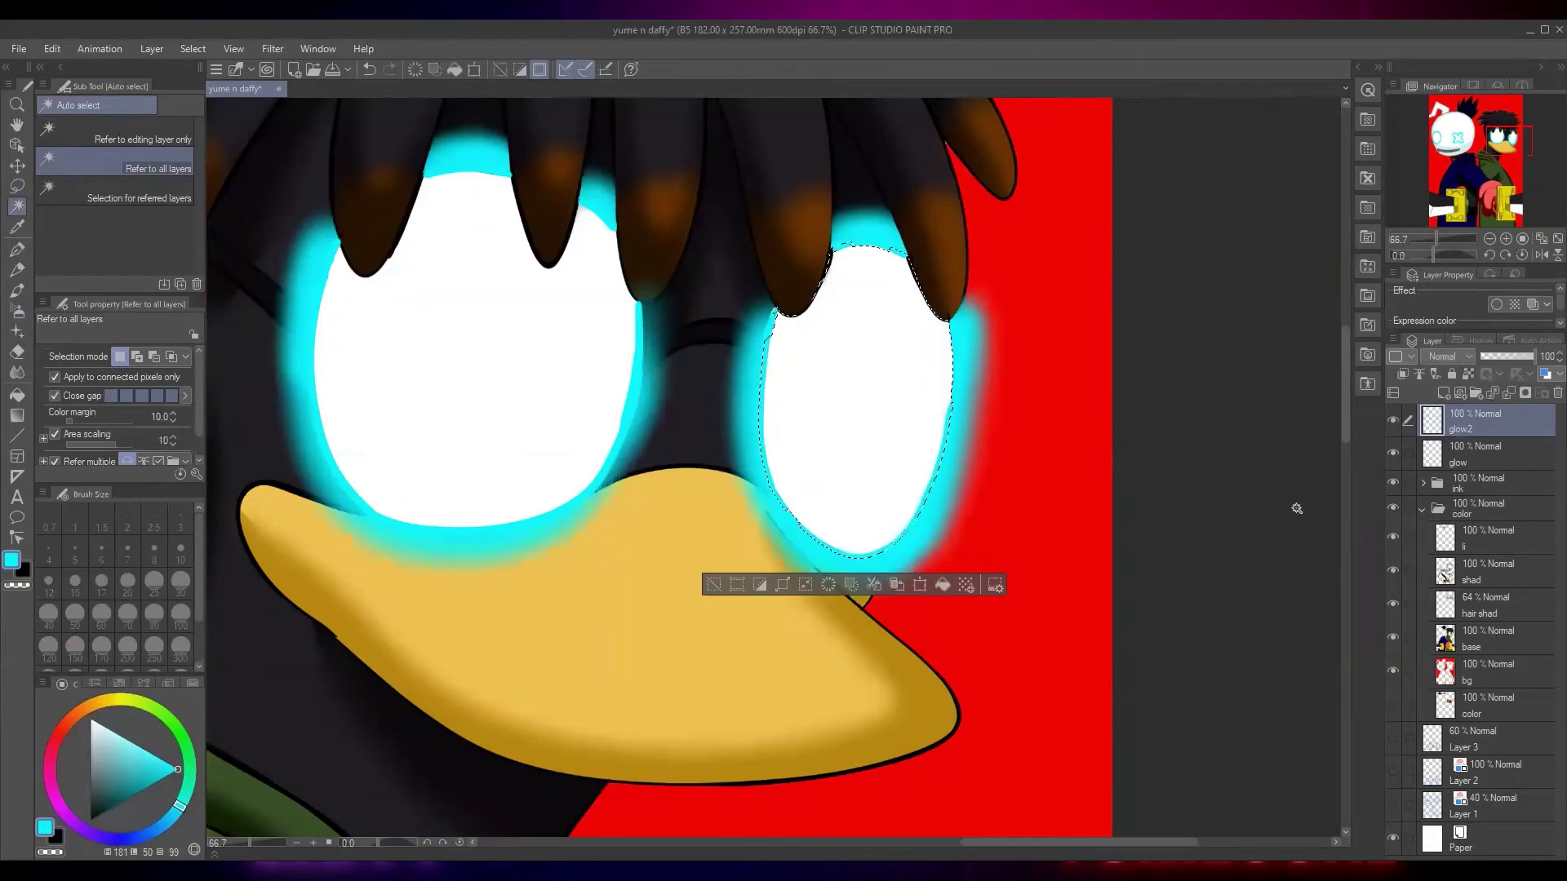
pyautogui.click(714, 585)
# On the glow layer, draw a wavy, scalloped cyan line across the red background around both characters with the G-pen at size 30
pyautogui.scroll(-5, 977, 581)
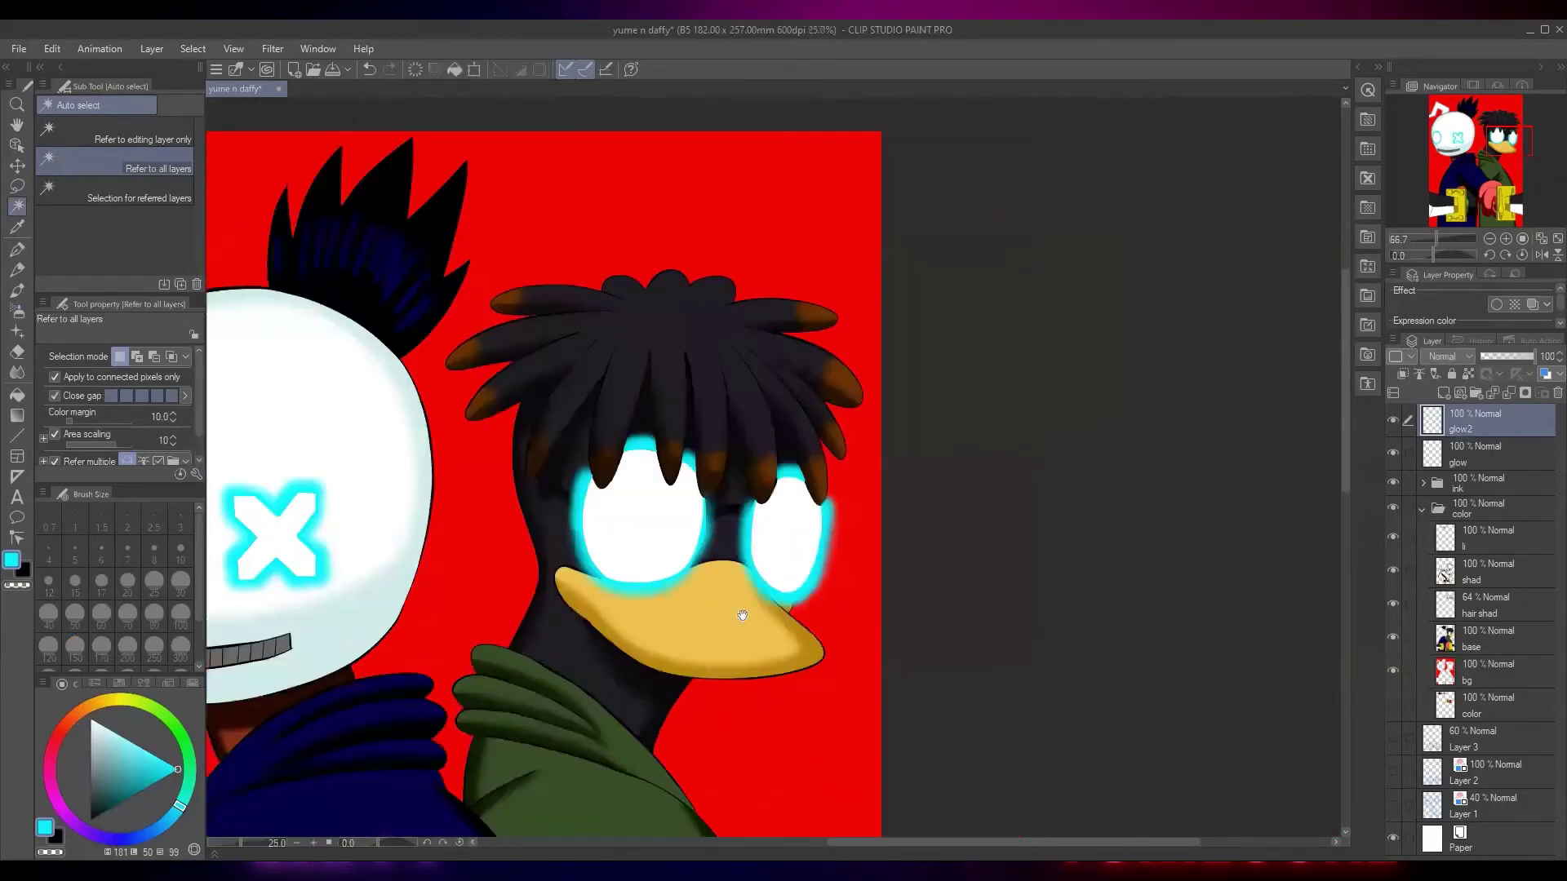
pyautogui.scroll(-3, 981, 603)
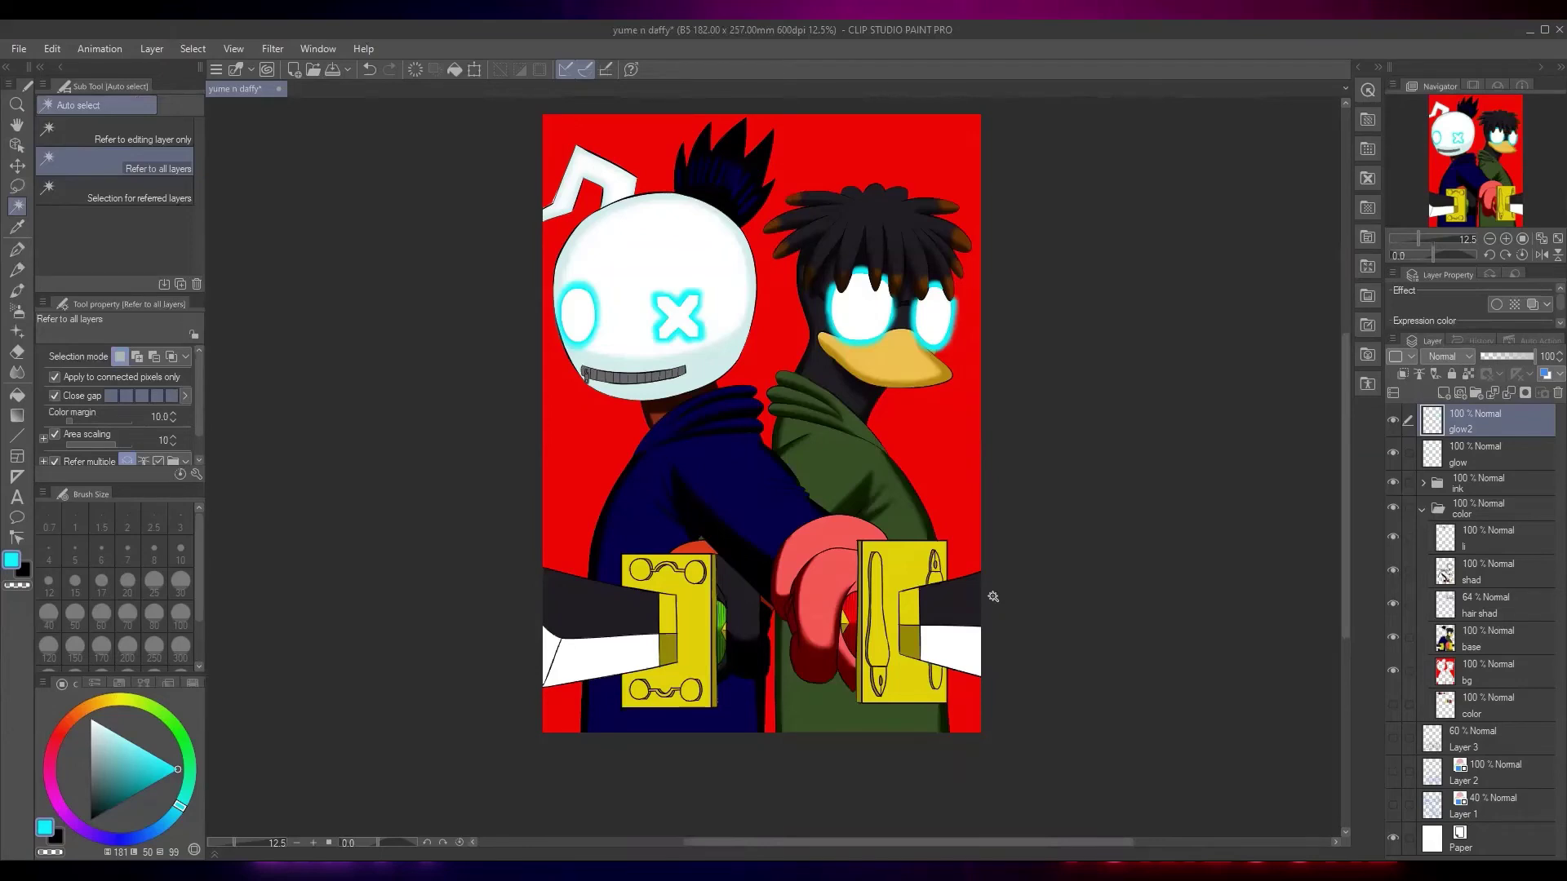
pyautogui.click(1463, 457)
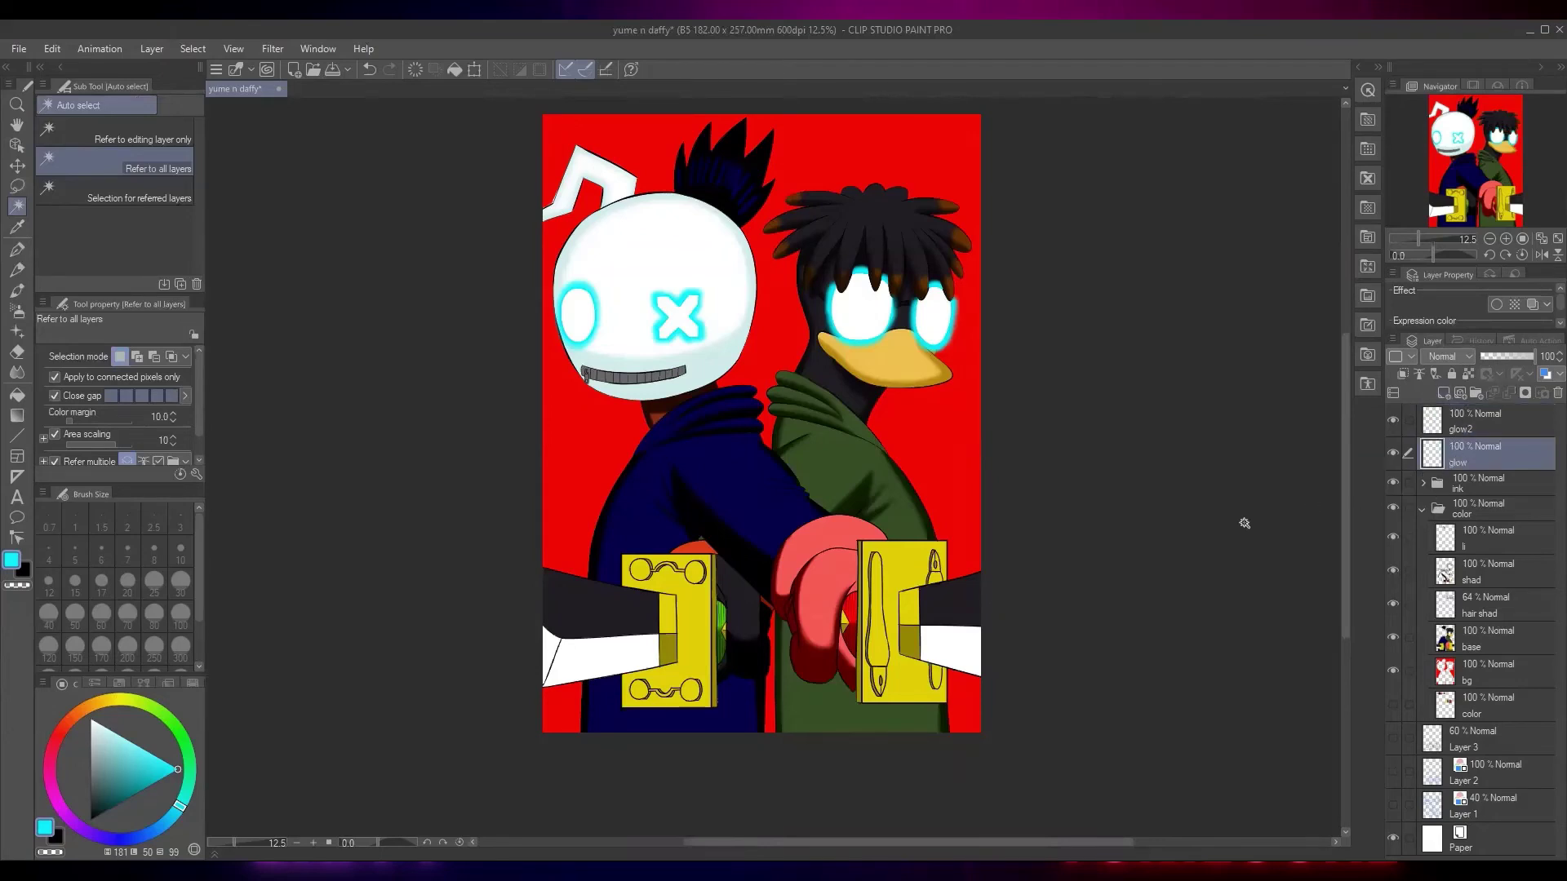
pyautogui.press('p')
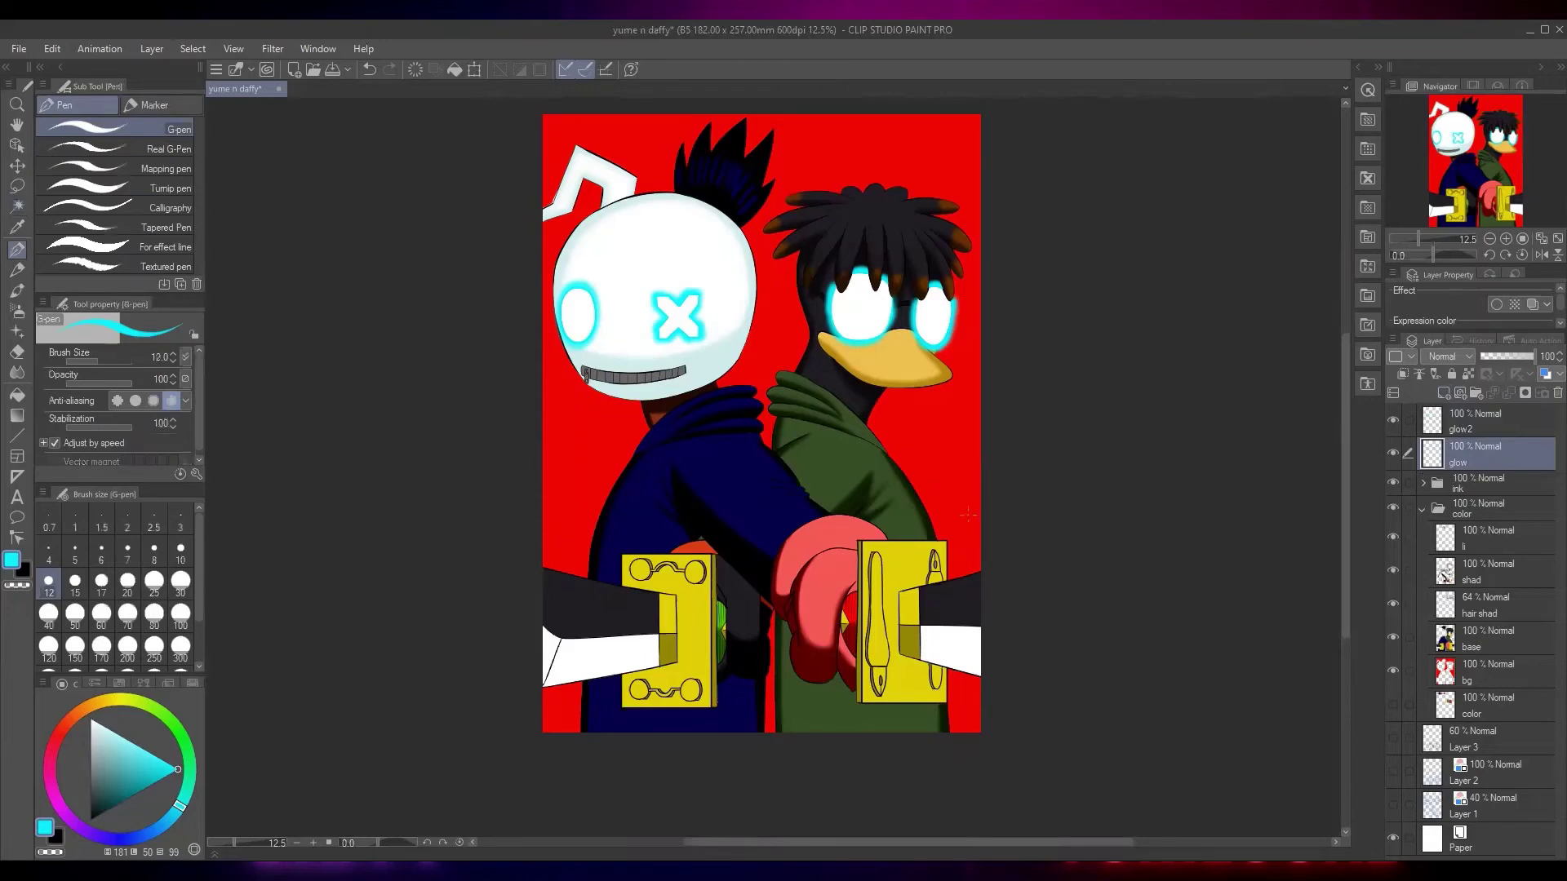
pyautogui.scroll(4, 969, 514)
pyautogui.click(181, 583)
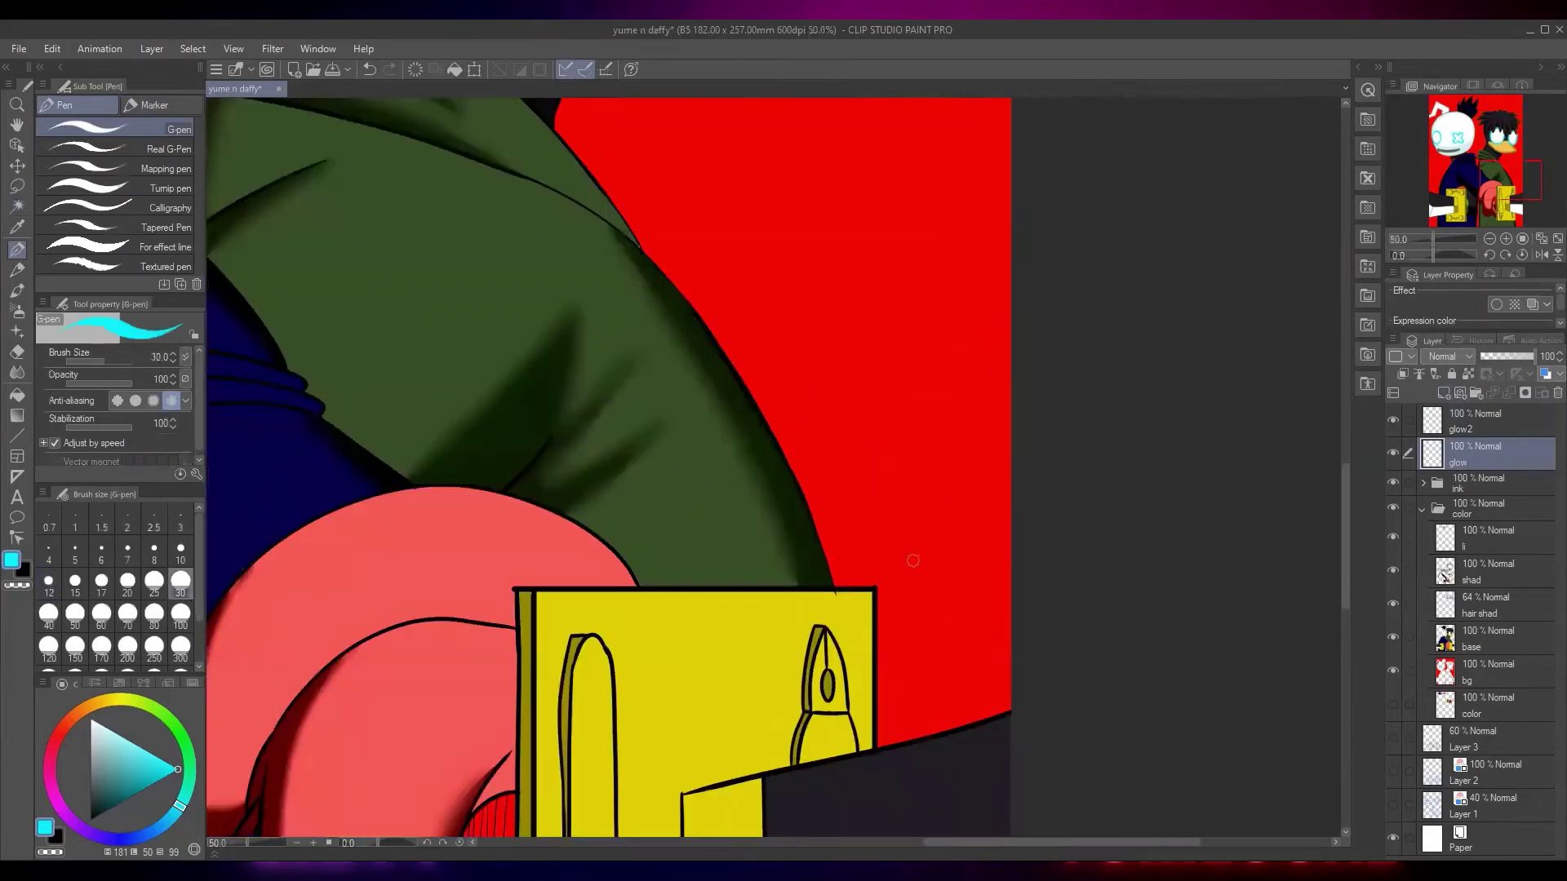
pyautogui.moveTo(1009, 617)
pyautogui.mouseDown()
pyautogui.moveTo(951, 494)
pyautogui.moveTo(959, 442)
pyautogui.mouseUp()
pyautogui.moveTo(901, 534)
pyautogui.mouseDown()
pyautogui.moveTo(876, 288)
pyautogui.moveTo(776, 345)
pyautogui.moveTo(820, 140)
pyautogui.moveTo(831, 445)
pyautogui.moveTo(721, 486)
pyautogui.moveTo(702, 357)
pyautogui.moveTo(942, 389)
pyautogui.moveTo(1033, 243)
pyautogui.moveTo(951, 162)
pyautogui.mouseUp()
pyautogui.moveTo(962, 210)
pyautogui.mouseDown()
pyautogui.moveTo(876, 512)
pyautogui.moveTo(893, 228)
pyautogui.moveTo(924, 146)
pyautogui.mouseUp()
pyautogui.moveTo(924, 146)
pyautogui.mouseDown()
pyautogui.moveTo(894, 321)
pyautogui.moveTo(953, 373)
pyautogui.moveTo(920, 238)
pyautogui.moveTo(854, 273)
pyautogui.moveTo(765, 140)
pyautogui.moveTo(668, 122)
pyautogui.moveTo(672, 227)
pyautogui.moveTo(523, 223)
pyautogui.moveTo(517, 133)
pyautogui.mouseUp()
pyautogui.moveTo(425, 155)
pyautogui.mouseDown()
pyautogui.moveTo(935, 212)
pyautogui.moveTo(806, 207)
pyautogui.moveTo(666, 233)
pyautogui.moveTo(698, 106)
pyautogui.moveTo(893, 230)
pyautogui.moveTo(865, 157)
pyautogui.mouseUp()
pyautogui.moveTo(802, 213); pyautogui.dragTo(1073, 196)
pyautogui.moveTo(820, 186)
pyautogui.mouseDown()
pyautogui.moveTo(632, 305)
pyautogui.moveTo(643, 234)
pyautogui.moveTo(586, 324)
pyautogui.moveTo(589, 388)
pyautogui.moveTo(528, 270)
pyautogui.moveTo(536, 250)
pyautogui.moveTo(451, 313)
pyautogui.moveTo(379, 207)
pyautogui.moveTo(378, 255)
pyautogui.moveTo(530, 272)
pyautogui.moveTo(794, 243)
pyautogui.mouseUp()
pyautogui.moveTo(795, 243)
pyautogui.mouseDown()
pyautogui.moveTo(692, 181)
pyautogui.moveTo(611, 226)
pyautogui.moveTo(604, 289)
pyautogui.mouseUp()
pyautogui.moveTo(658, 237)
pyautogui.mouseDown()
pyautogui.moveTo(711, 278)
pyautogui.moveTo(694, 231)
pyautogui.moveTo(654, 235)
pyautogui.mouseUp()
pyautogui.moveTo(865, 498)
pyautogui.mouseDown()
pyautogui.moveTo(818, 409)
pyautogui.moveTo(805, 429)
pyautogui.mouseUp()
pyautogui.moveTo(874, 276); pyautogui.dragTo(786, 403)
pyautogui.moveTo(724, 222)
pyautogui.mouseDown()
pyautogui.moveTo(764, 259)
pyautogui.moveTo(773, 198)
pyautogui.mouseUp()
pyautogui.moveTo(730, 486)
pyautogui.mouseDown()
pyautogui.moveTo(766, 269)
pyautogui.moveTo(735, 165)
pyautogui.mouseUp()
pyautogui.moveTo(522, 357)
pyautogui.mouseDown()
pyautogui.moveTo(596, 320)
pyautogui.moveTo(591, 367)
pyautogui.moveTo(530, 424)
pyautogui.moveTo(542, 538)
pyautogui.mouseUp()
pyautogui.moveTo(513, 596)
pyautogui.mouseDown()
pyautogui.moveTo(493, 365)
pyautogui.moveTo(533, 278)
pyautogui.mouseUp()
pyautogui.moveTo(546, 322)
pyautogui.mouseDown()
pyautogui.moveTo(565, 367)
pyautogui.moveTo(571, 539)
pyautogui.moveTo(638, 690)
pyautogui.moveTo(603, 729)
pyautogui.mouseUp()
pyautogui.moveTo(605, 730)
pyautogui.mouseDown()
pyautogui.moveTo(592, 459)
pyautogui.moveTo(812, 673)
pyautogui.moveTo(687, 779)
pyautogui.moveTo(695, 394)
pyautogui.moveTo(710, 500)
pyautogui.moveTo(653, 568)
pyautogui.moveTo(571, 531)
pyautogui.moveTo(525, 449)
pyautogui.mouseUp()
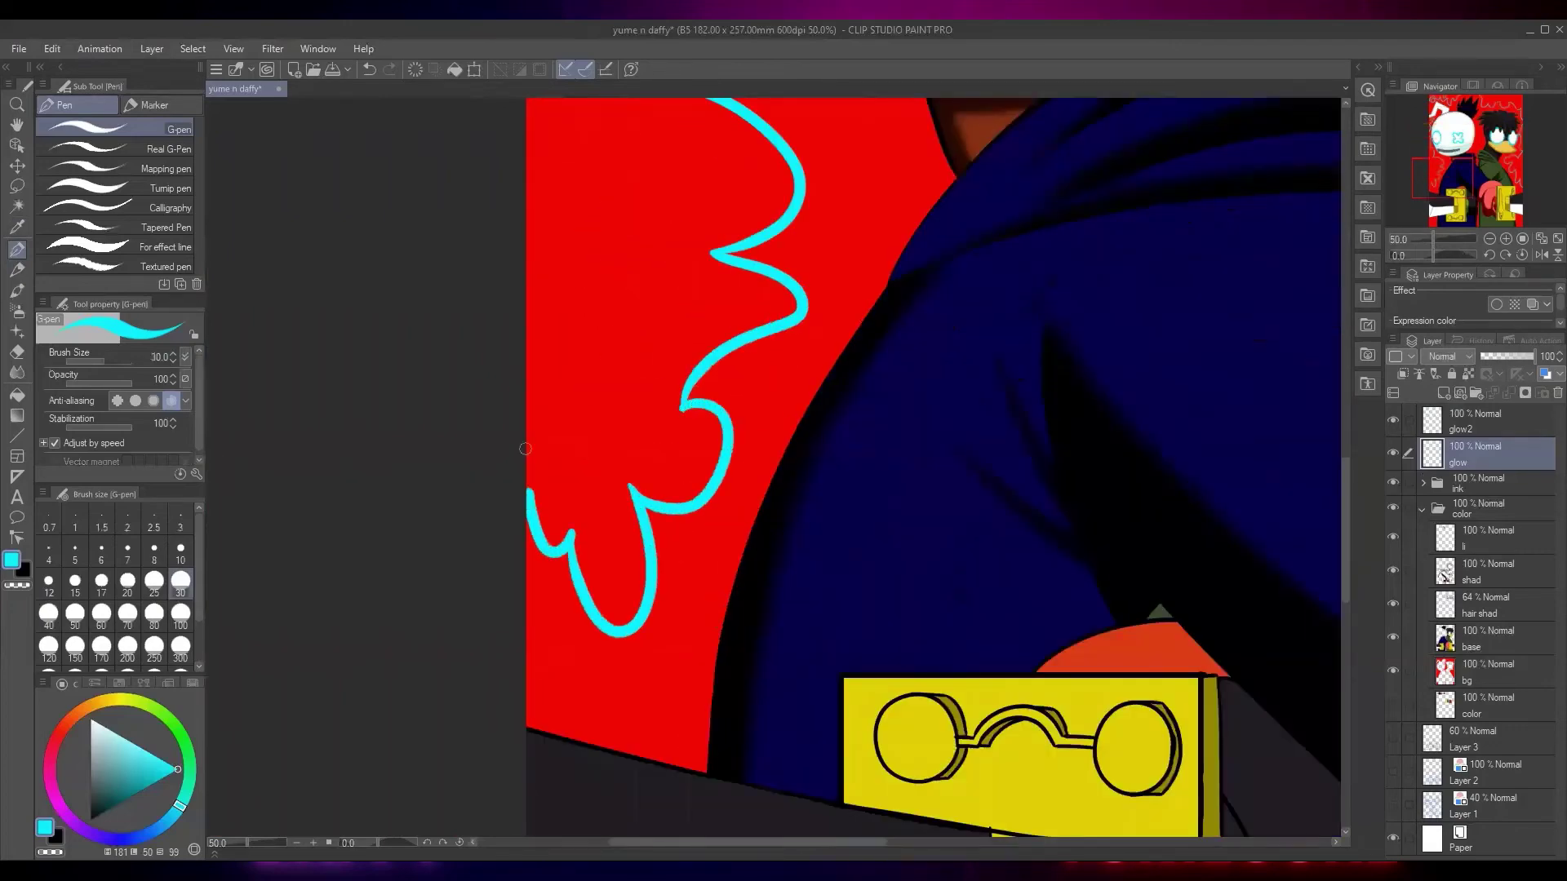
# Continue the wavy cyan line in the canvas's bottom-left corner, below the white handle, using the G-pen at size 30
pyautogui.moveTo(639, 690)
pyautogui.mouseDown()
pyautogui.moveTo(605, 487)
pyautogui.moveTo(603, 310)
pyautogui.mouseUp()
pyautogui.moveTo(542, 669); pyautogui.dragTo(598, 263)
pyautogui.moveTo(548, 502)
pyautogui.mouseDown()
pyautogui.moveTo(598, 550)
pyautogui.moveTo(644, 658)
pyautogui.mouseUp()
pyautogui.scroll(-5, 735, 600)
pyautogui.scroll(1, 832, 543)
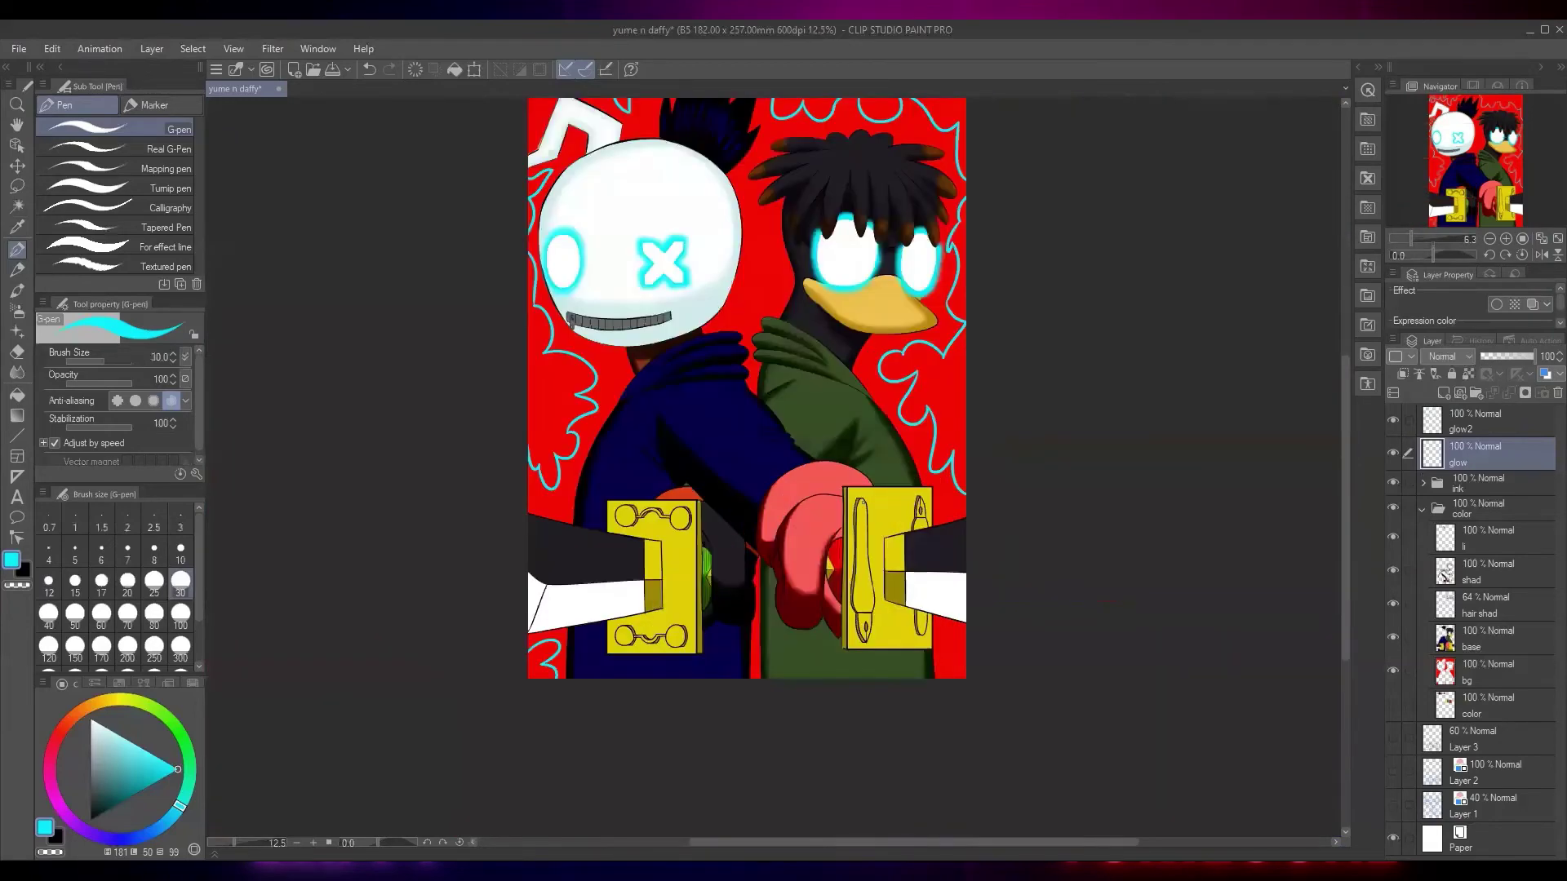
# Try to auto-select the red area beside the duck, delete it from the bg layer, and undo the deletion
pyautogui.press('w')
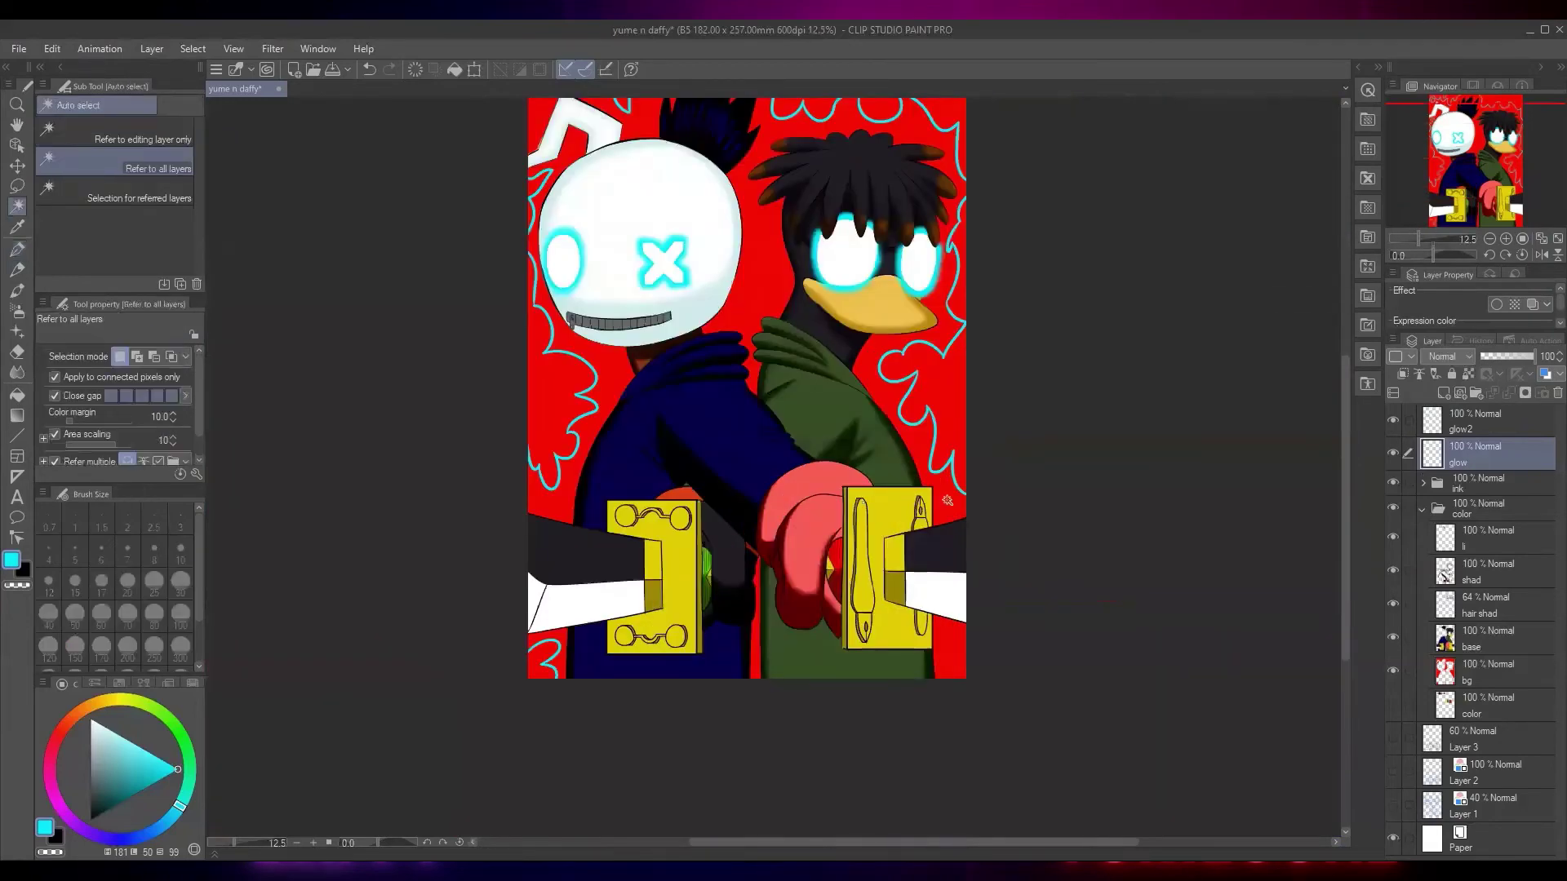
pyautogui.click(953, 558)
pyautogui.moveTo(989, 357); pyautogui.dragTo(1004, 439)
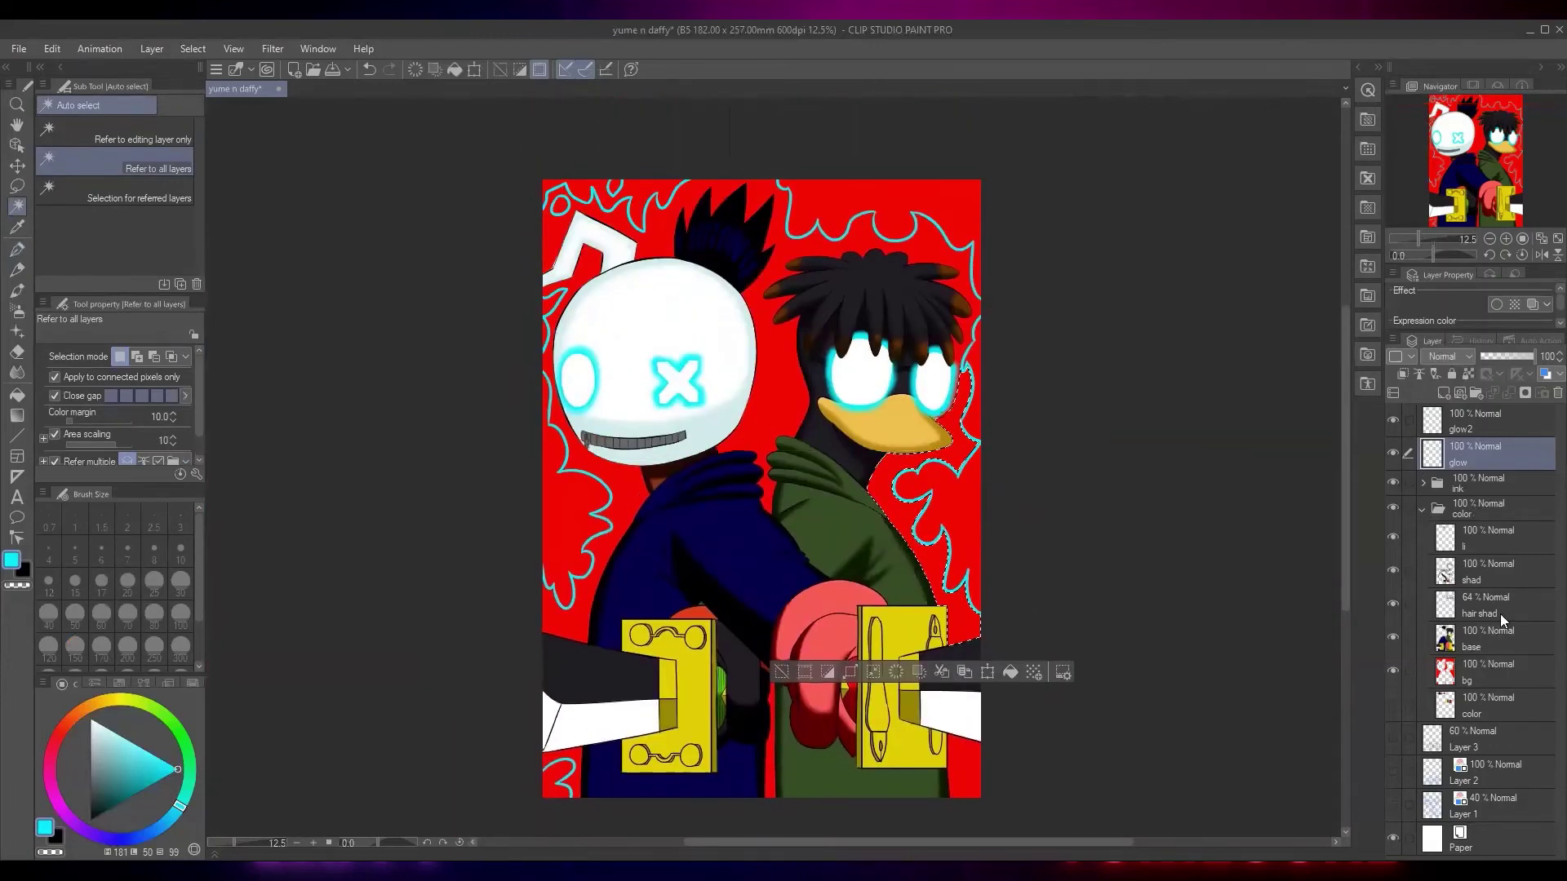
pyautogui.click(1465, 676)
pyautogui.press('Delete')
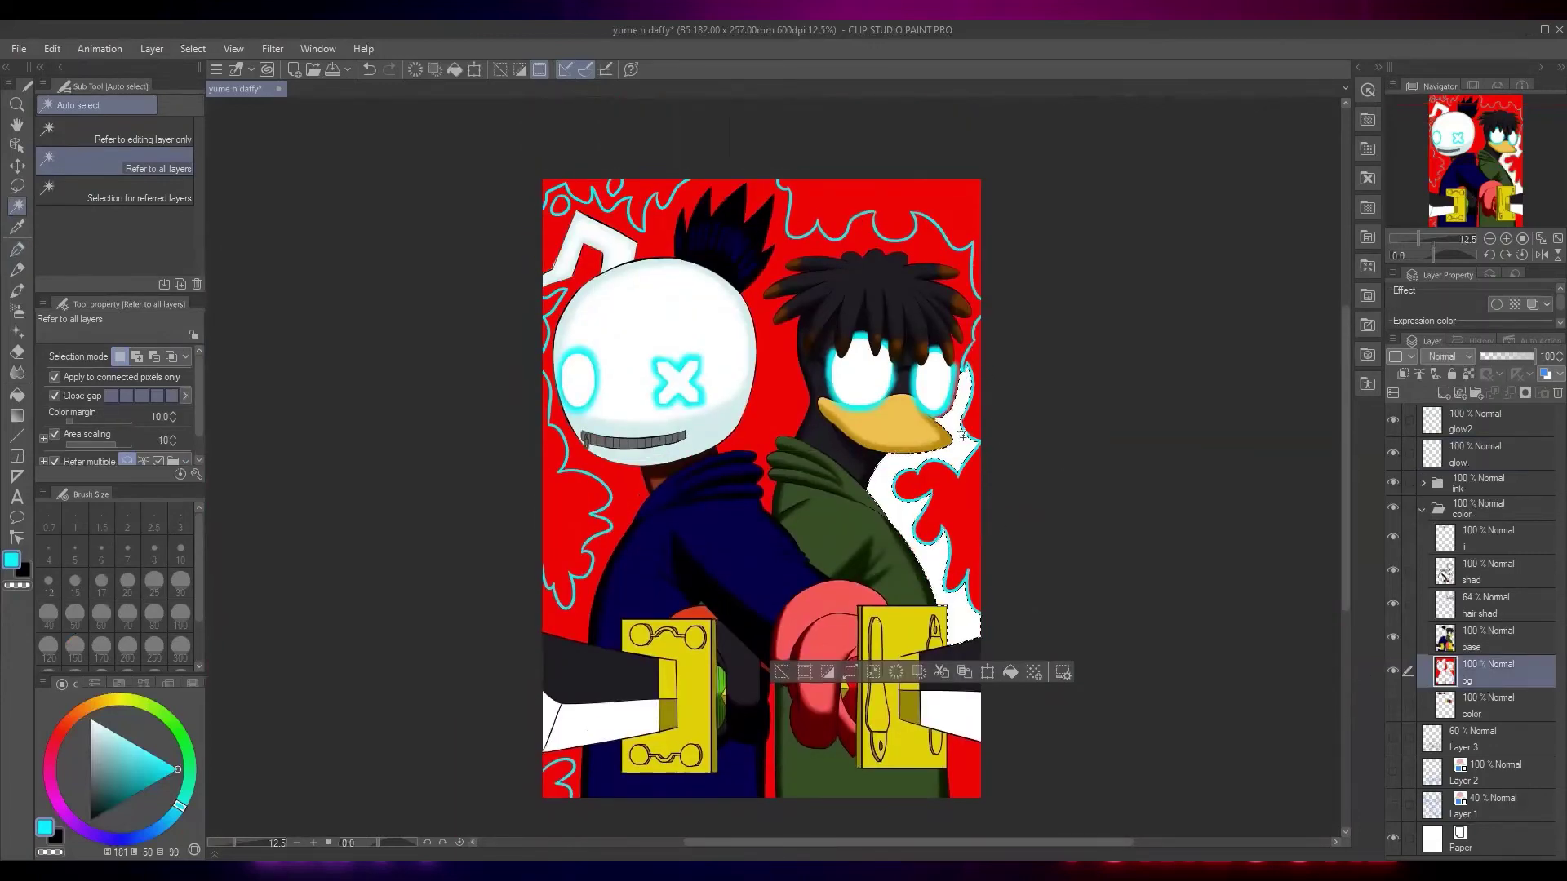
pyautogui.hotkey('ctrl', 'z')
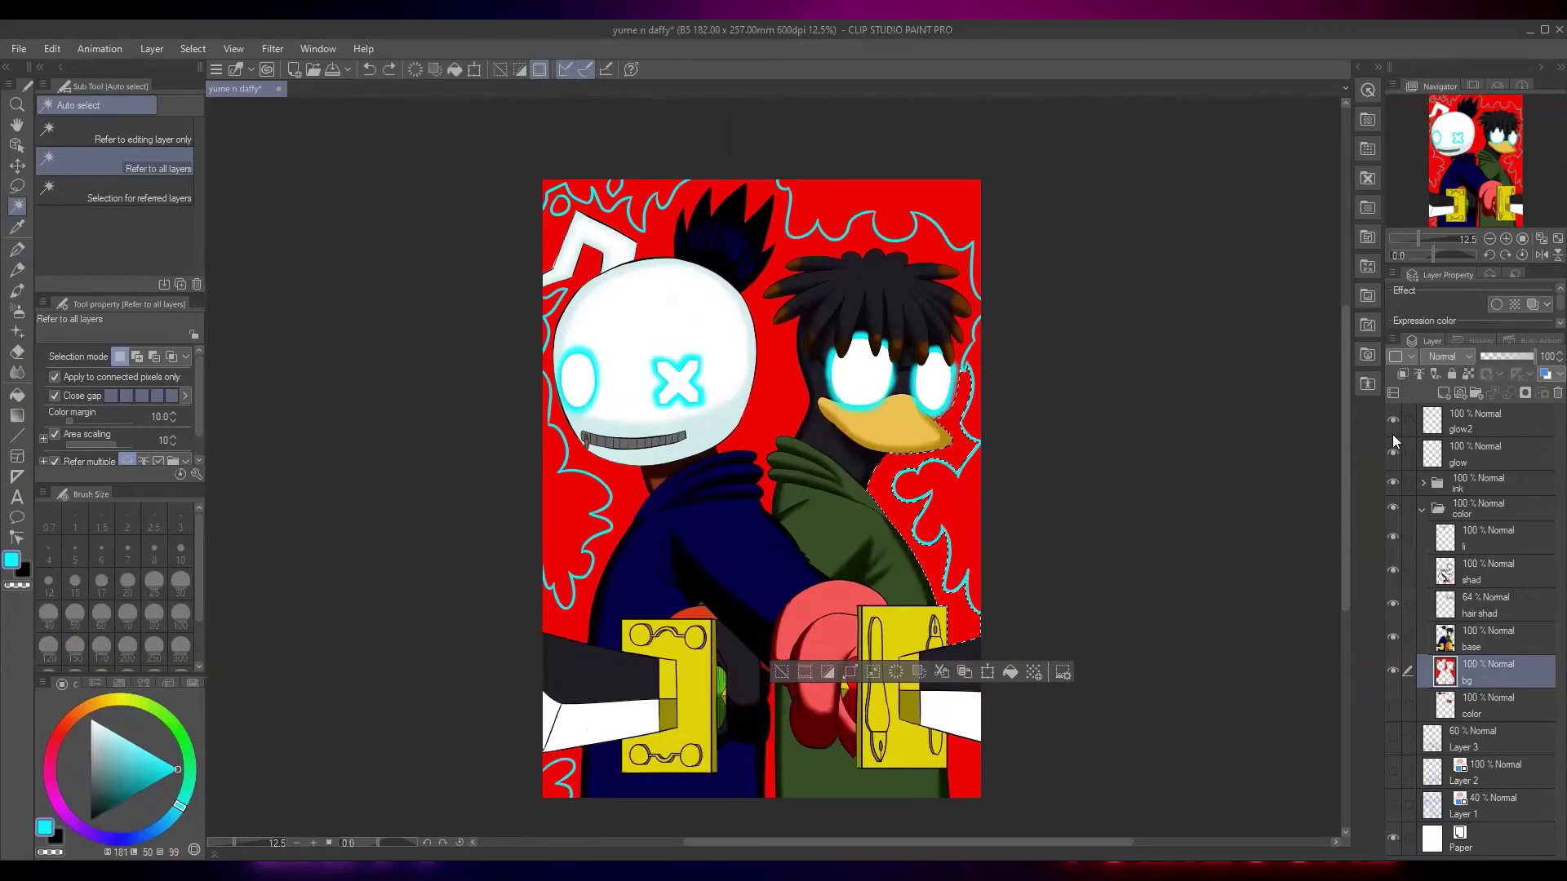
# Hide the glow2 layer and auto-select the red area between the characters and the wavy cyan line
pyautogui.click(1393, 420)
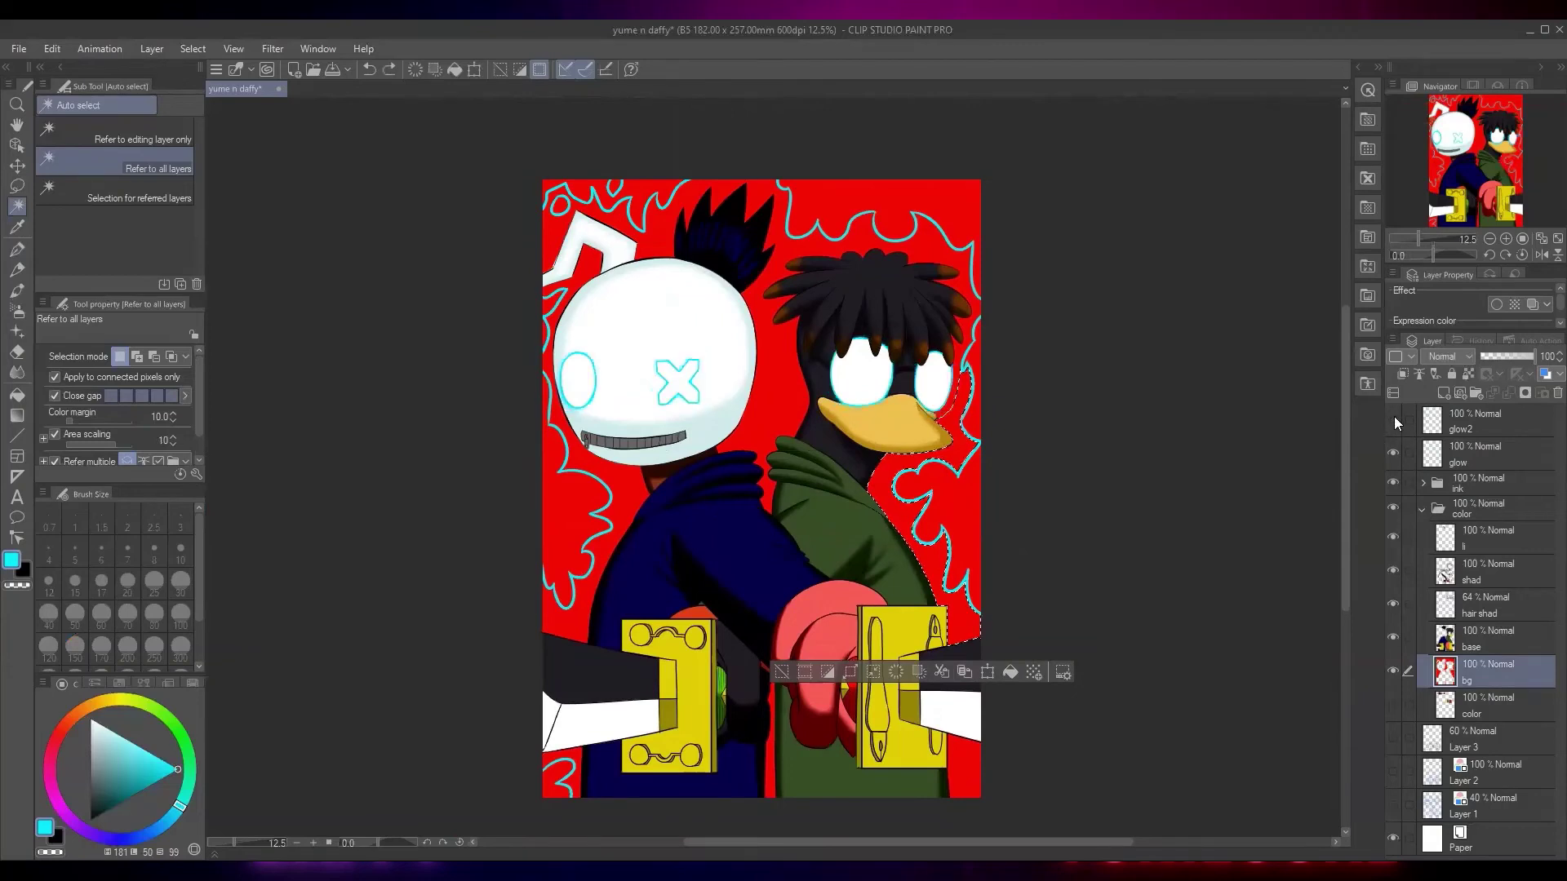
pyautogui.click(948, 408)
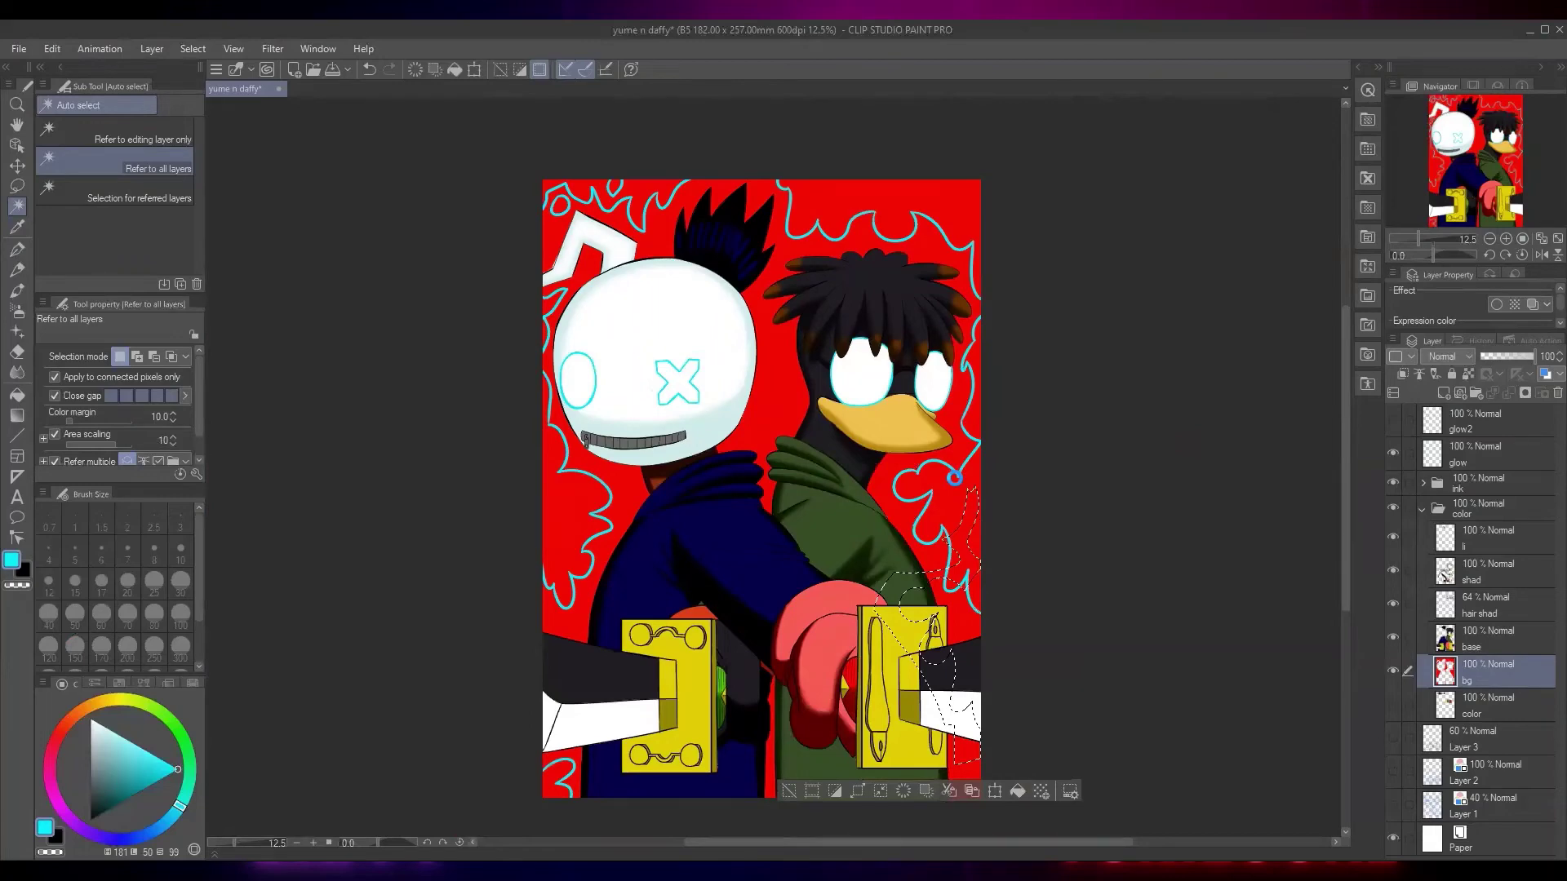
pyautogui.click(954, 478)
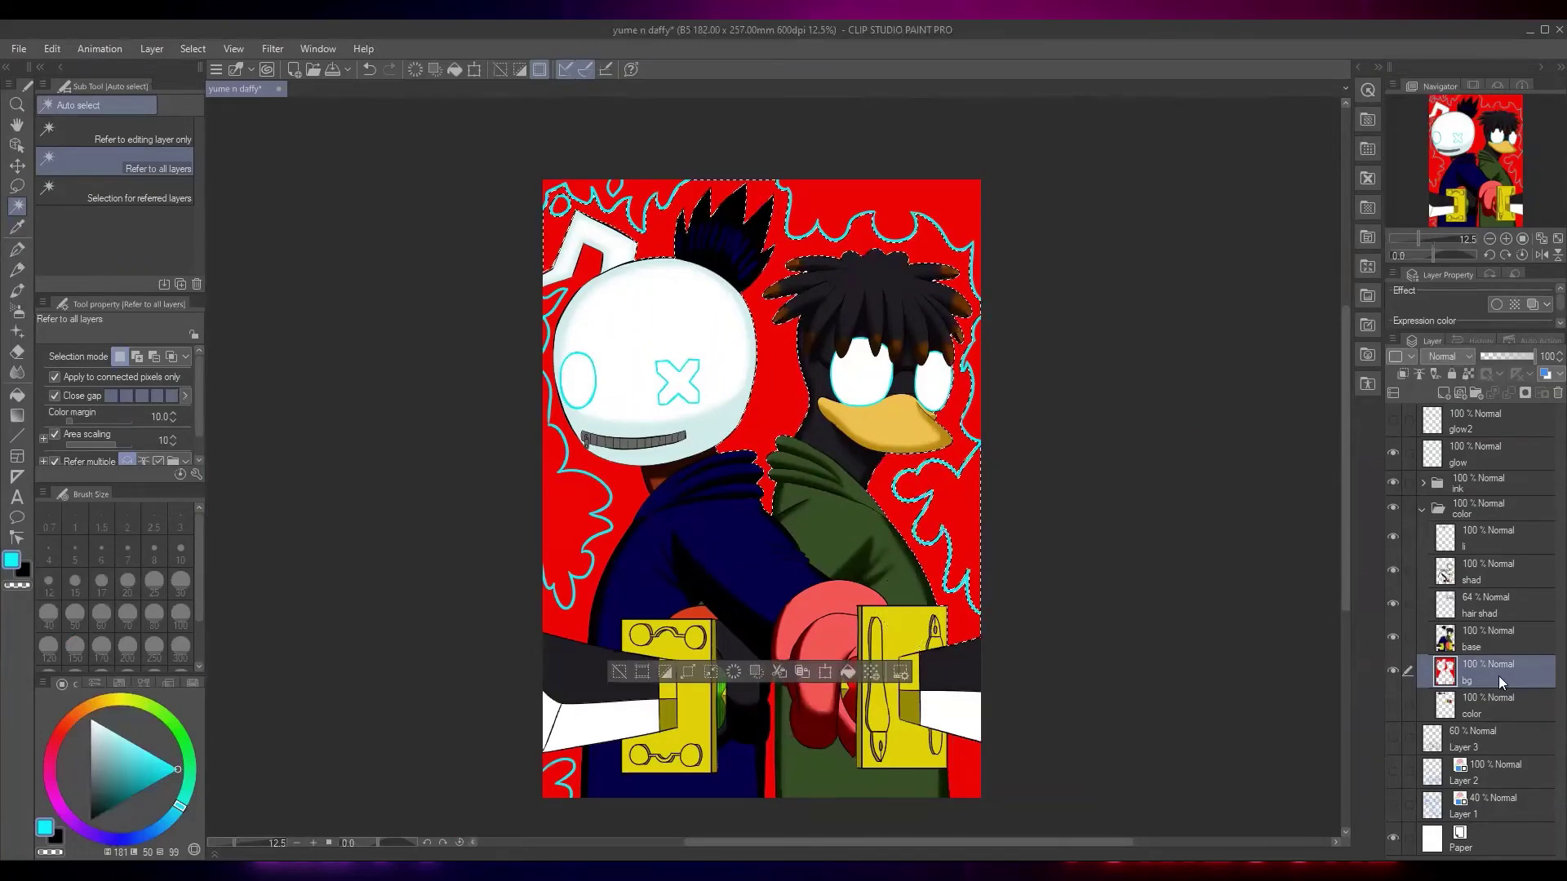
# Try deleting the selected red from the bg layer, undo the deletion, and clear the selection
pyautogui.press('Delete')
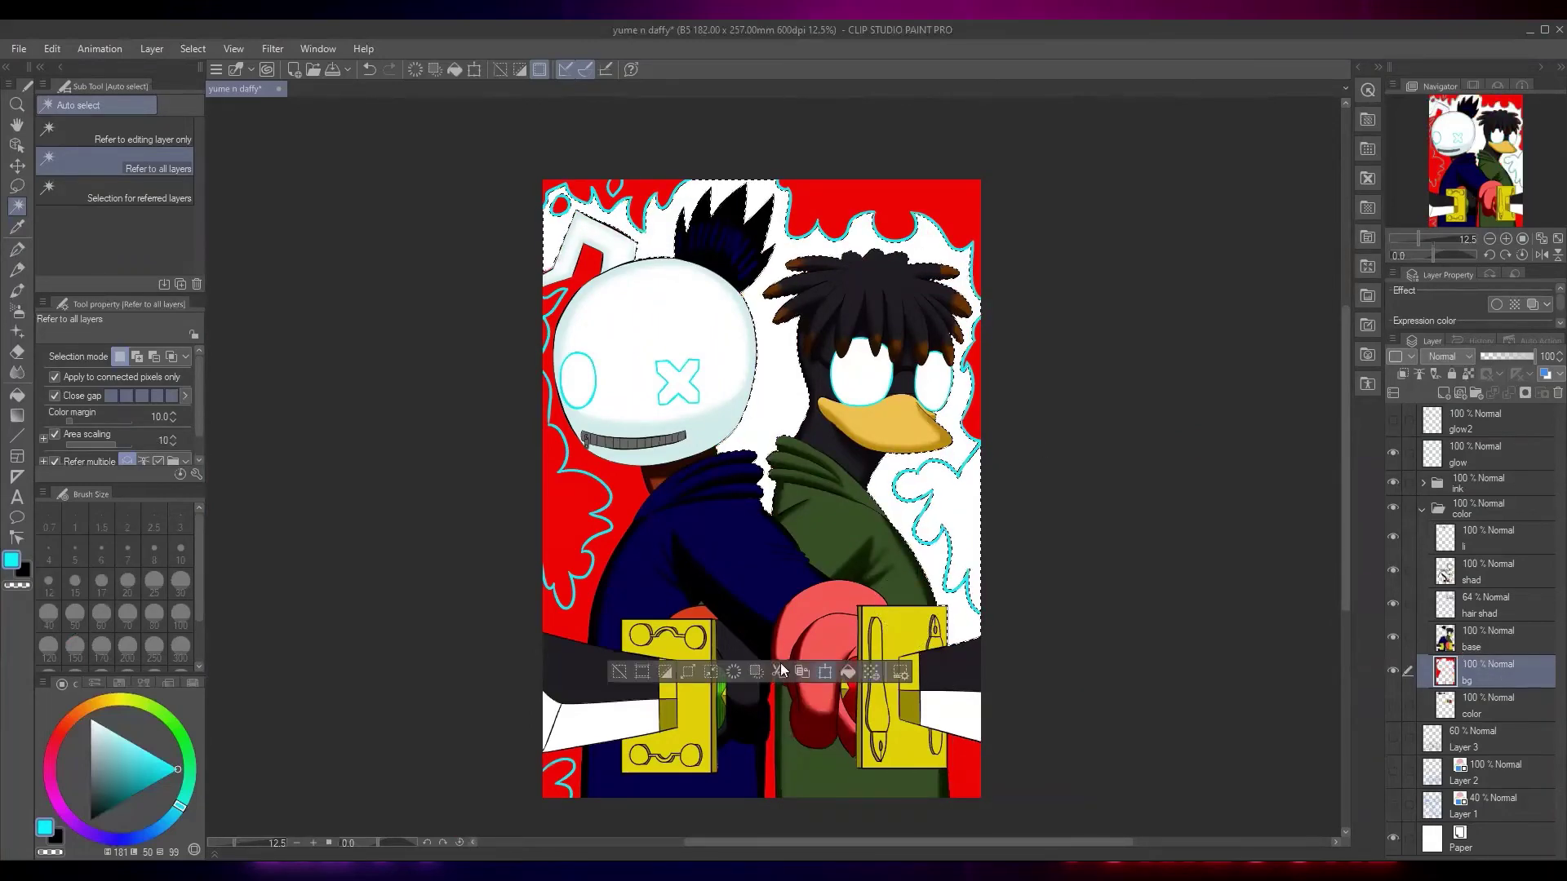
pyautogui.click(621, 671)
pyautogui.scroll(2, 663, 705)
pyautogui.hotkey('ctrl', 'z')
pyautogui.hotkey('ctrl', 'z')
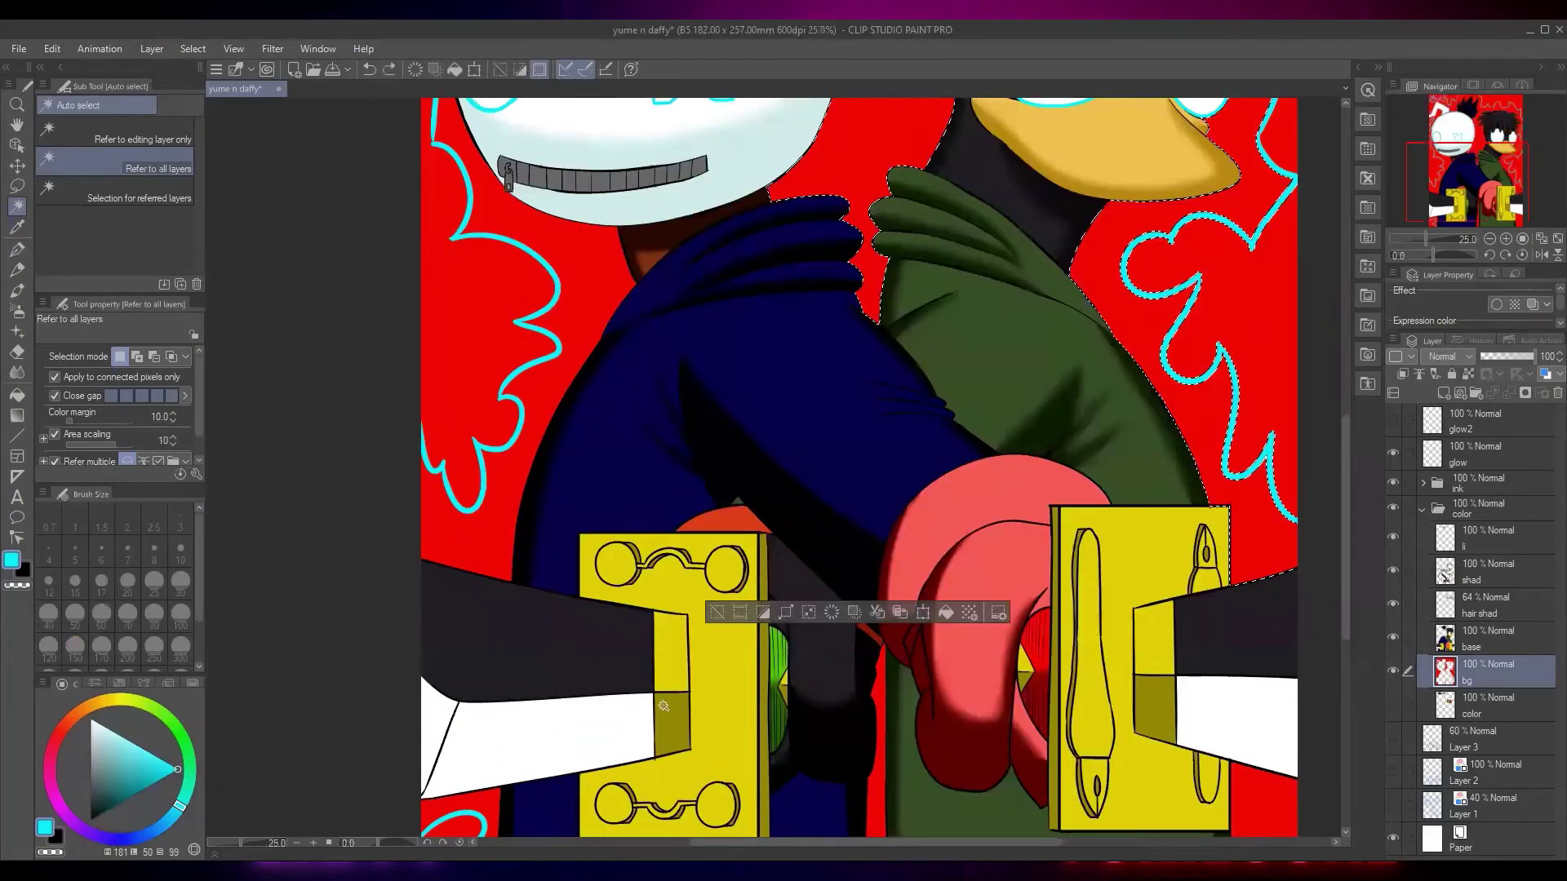
pyautogui.scroll(-4, 662, 705)
pyautogui.moveTo(795, 573); pyautogui.dragTo(834, 491)
pyautogui.scroll(2, 835, 491)
pyautogui.moveTo(896, 676); pyautogui.dragTo(933, 443)
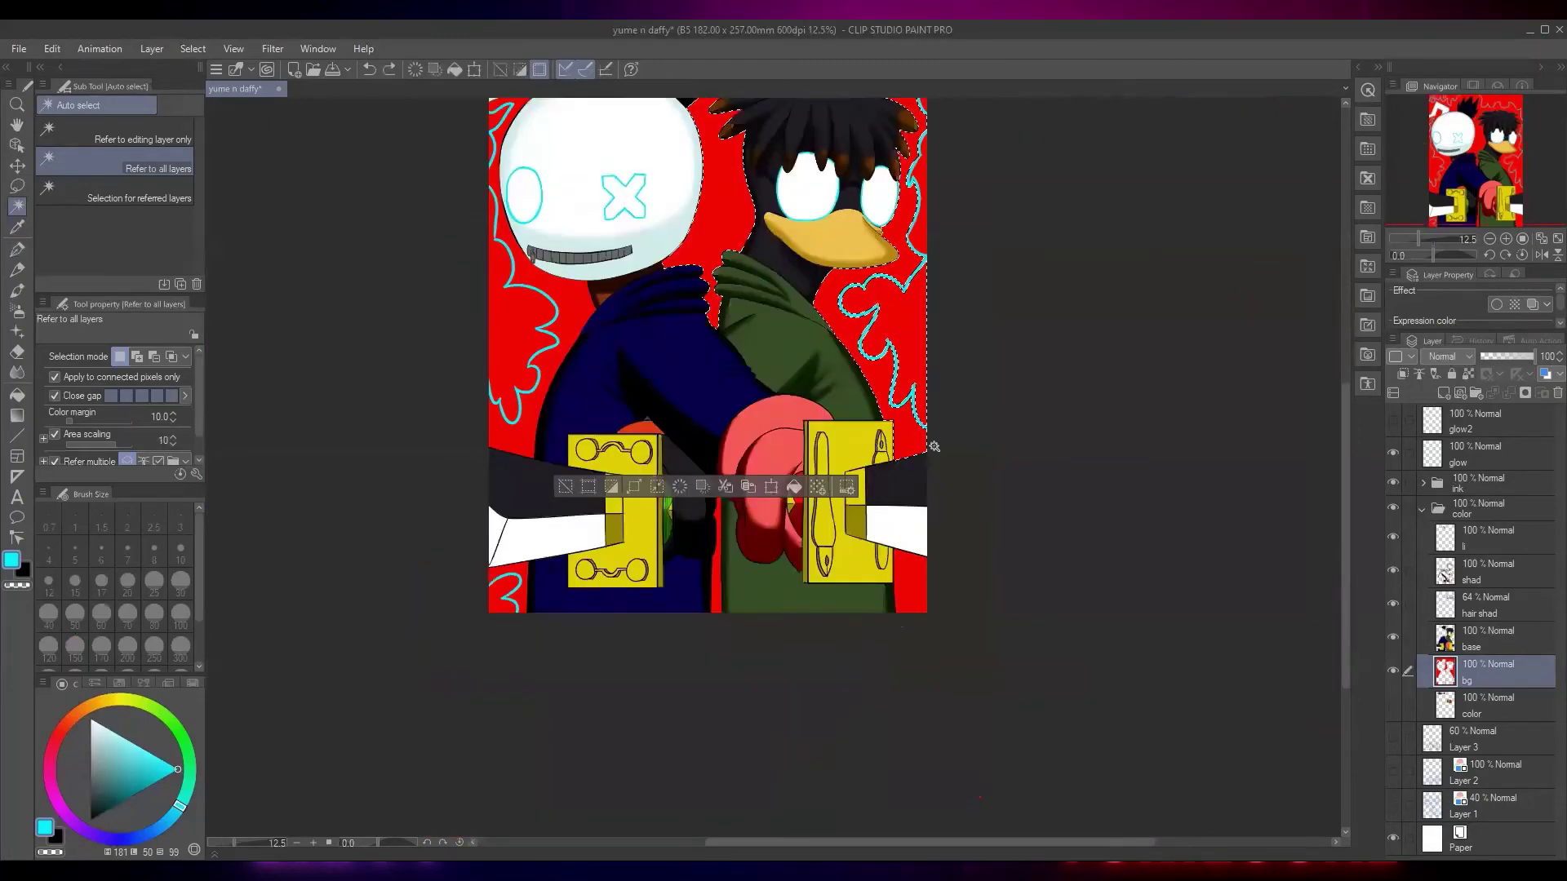
pyautogui.click(565, 486)
pyautogui.moveTo(779, 365); pyautogui.dragTo(761, 413)
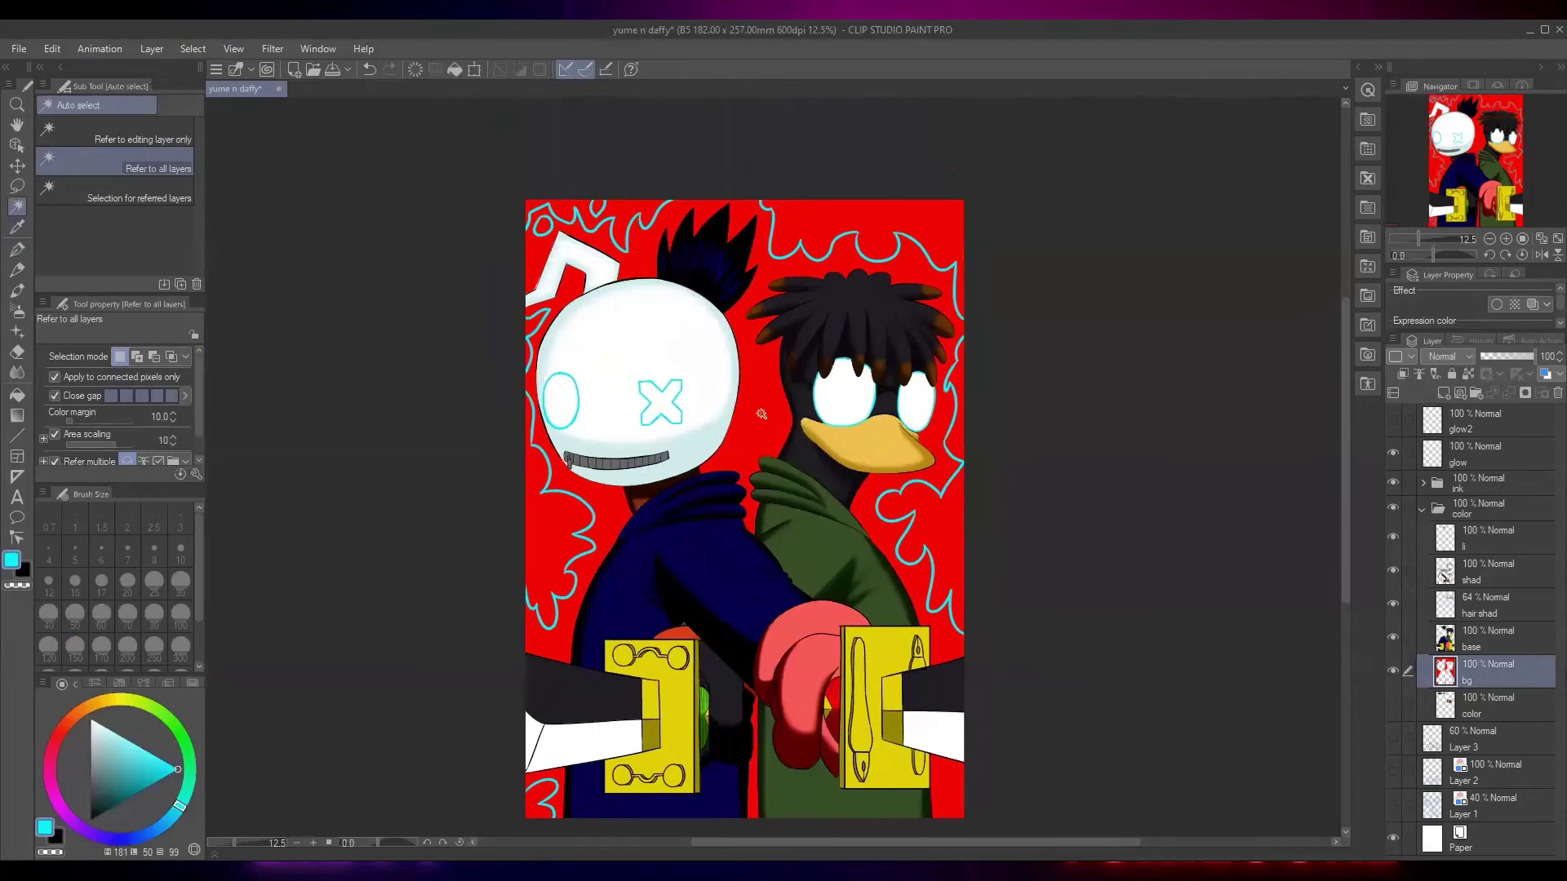
# Reselect the red around both characters, try deleting it from the bg layer again, undo that, and deselect
pyautogui.click(953, 566)
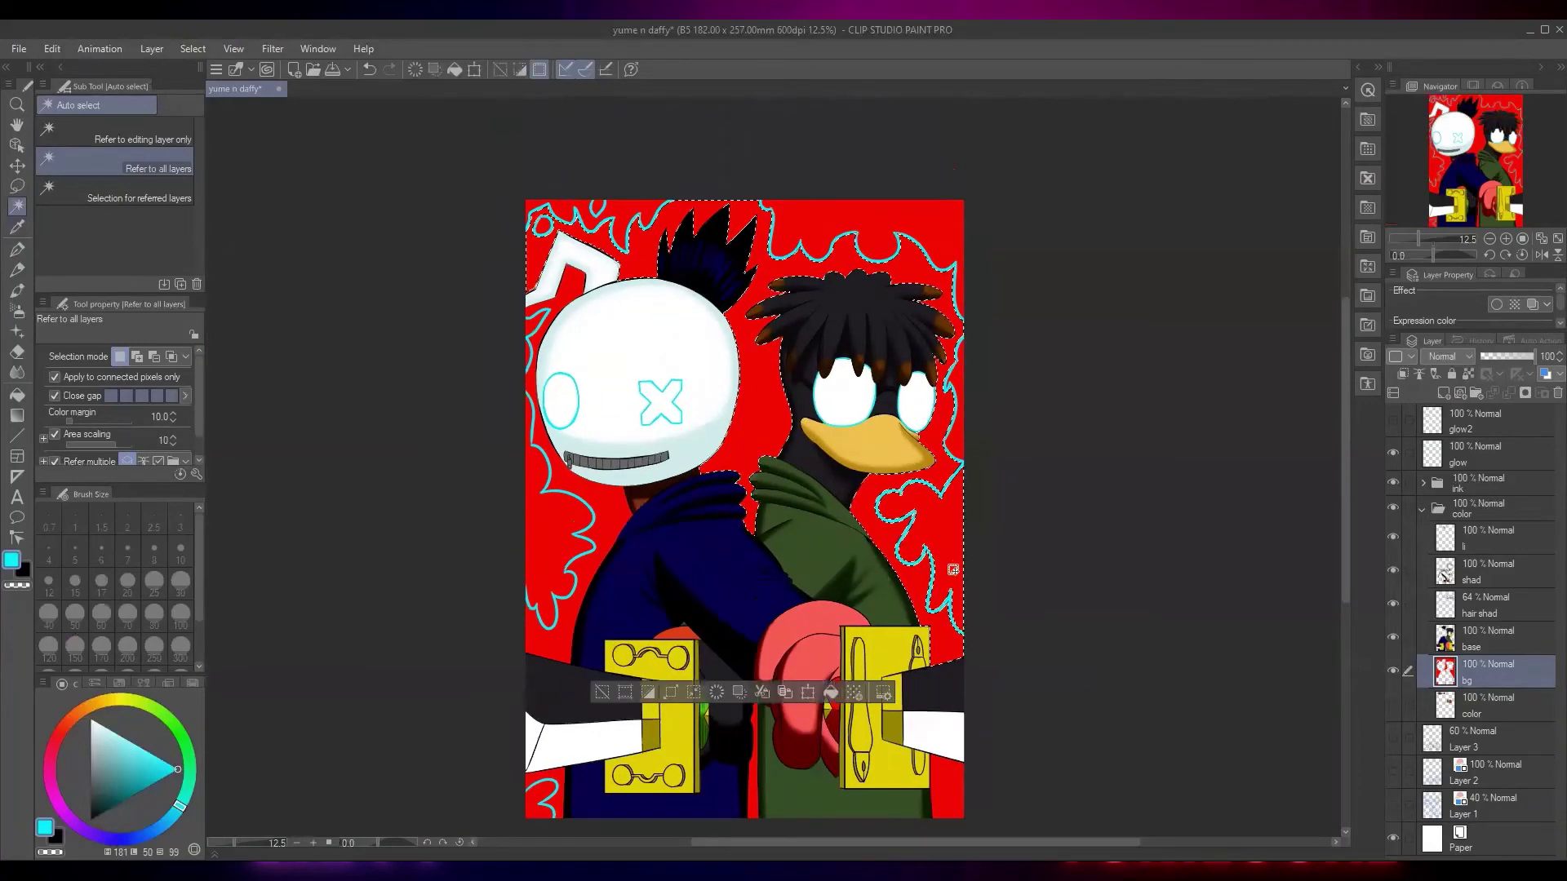
pyautogui.press('Delete')
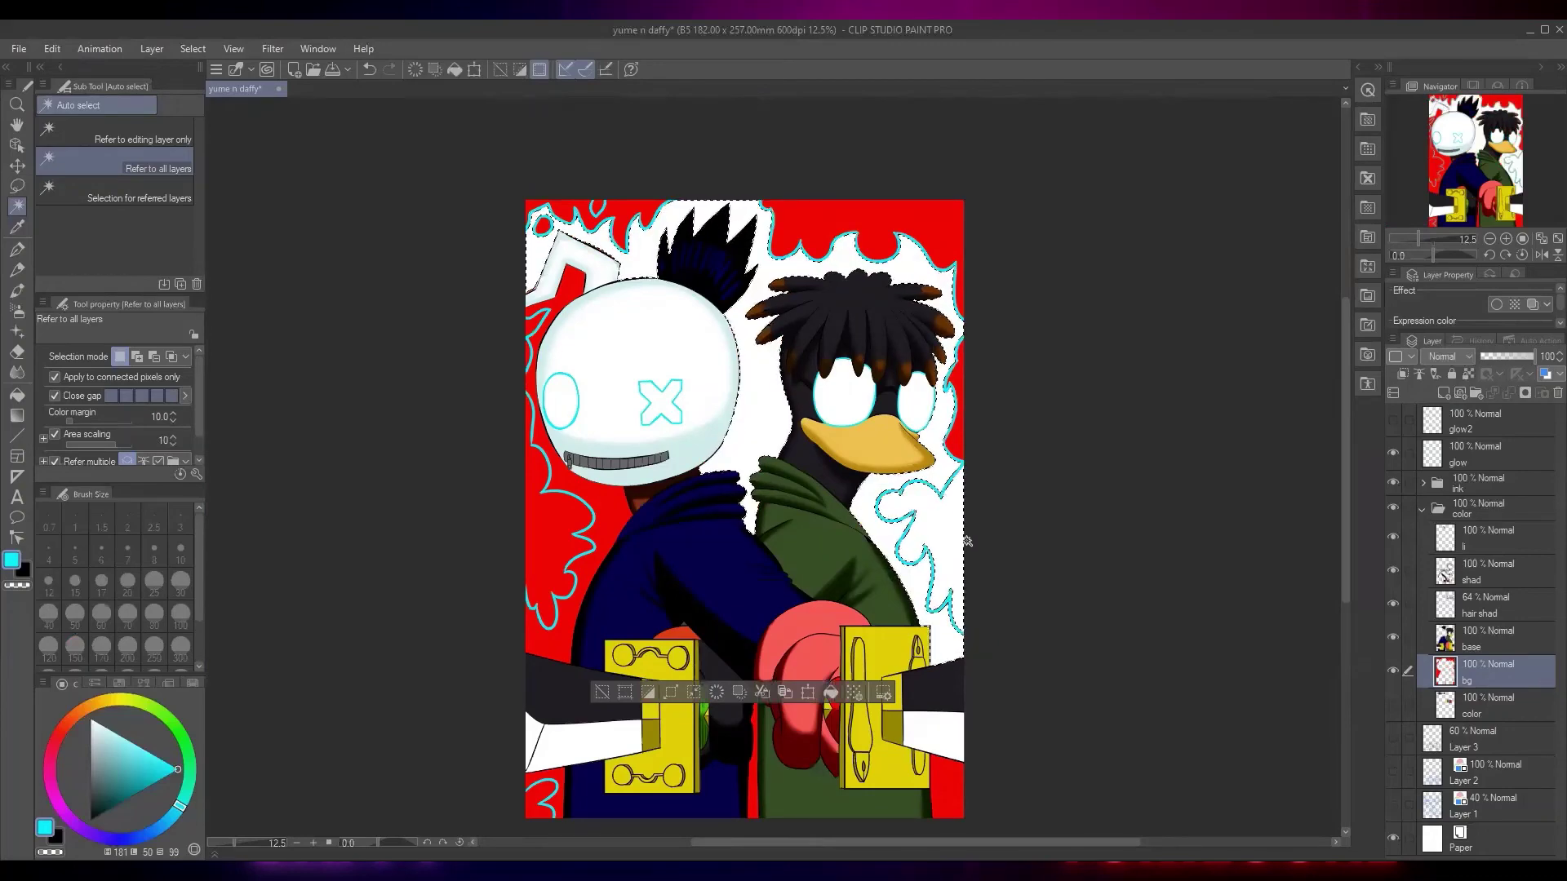
pyautogui.hotkey('ctrl', 'z')
pyautogui.moveTo(981, 503); pyautogui.dragTo(985, 433)
pyautogui.hotkey('ctrl', 'd')
# Draw a wavy cyan curve with the pen across the red corner at the canvas's bottom right, below the white handle
pyautogui.press('m')
pyautogui.scroll(2, 974, 400)
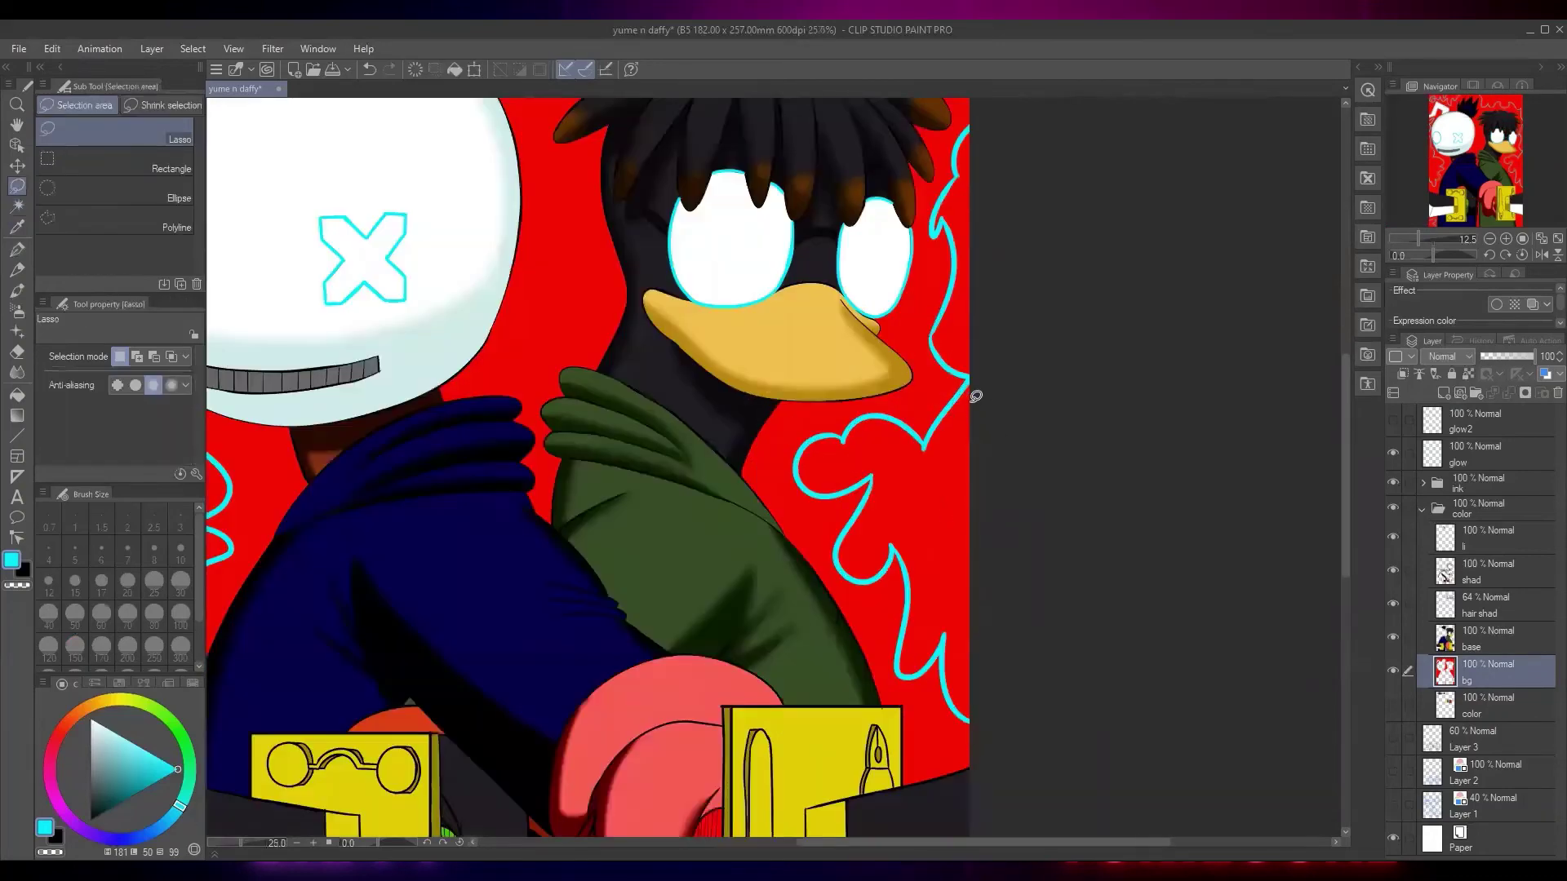
pyautogui.scroll(3, 976, 396)
pyautogui.scroll(-6, 990, 318)
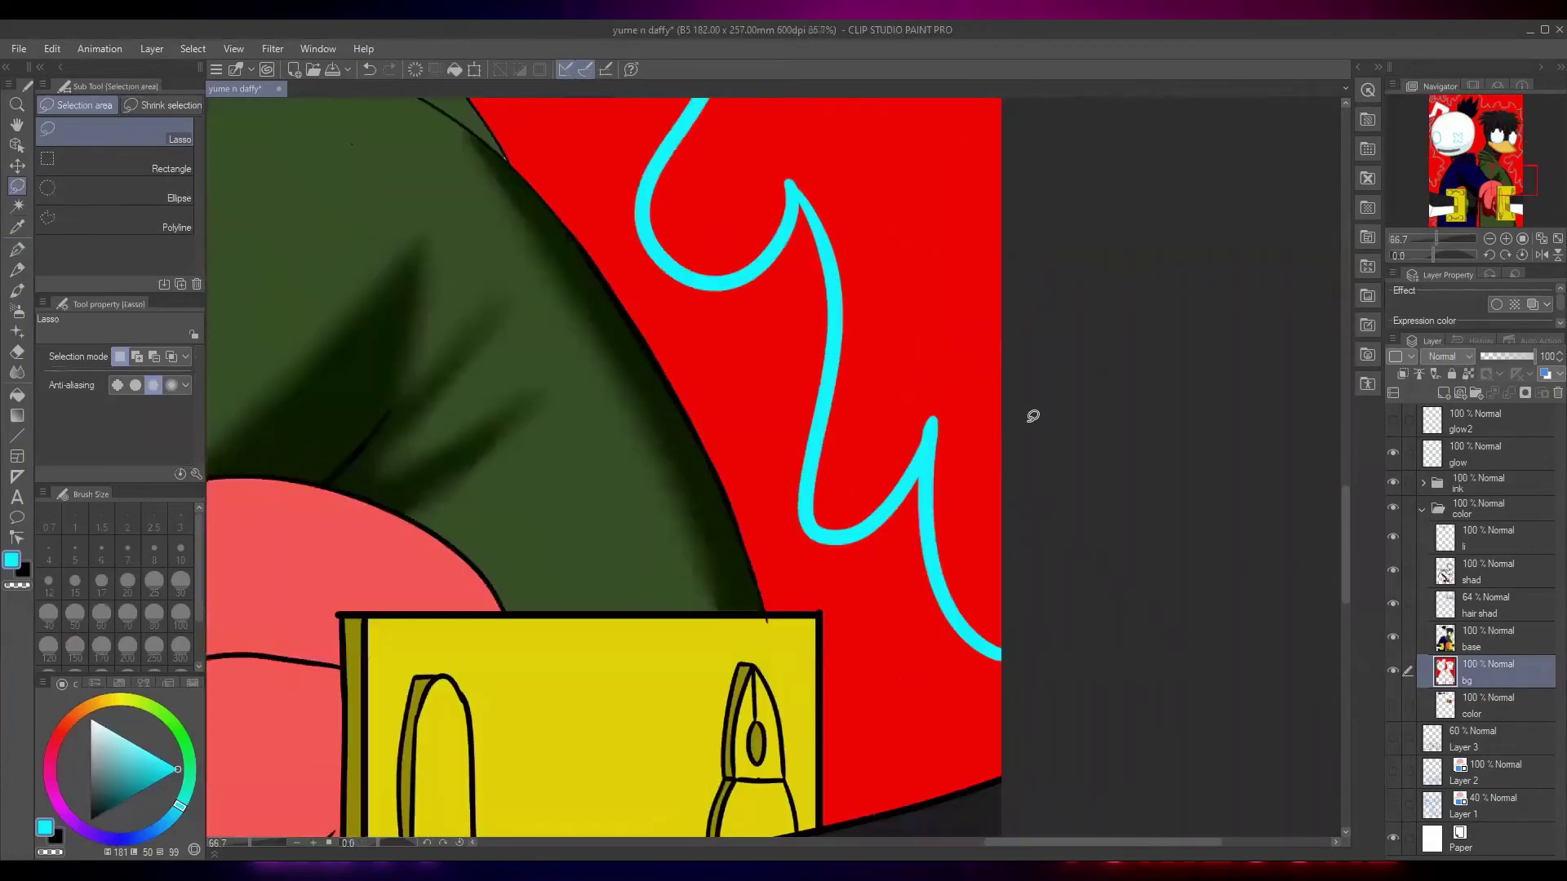
pyautogui.scroll(-3, 1020, 457)
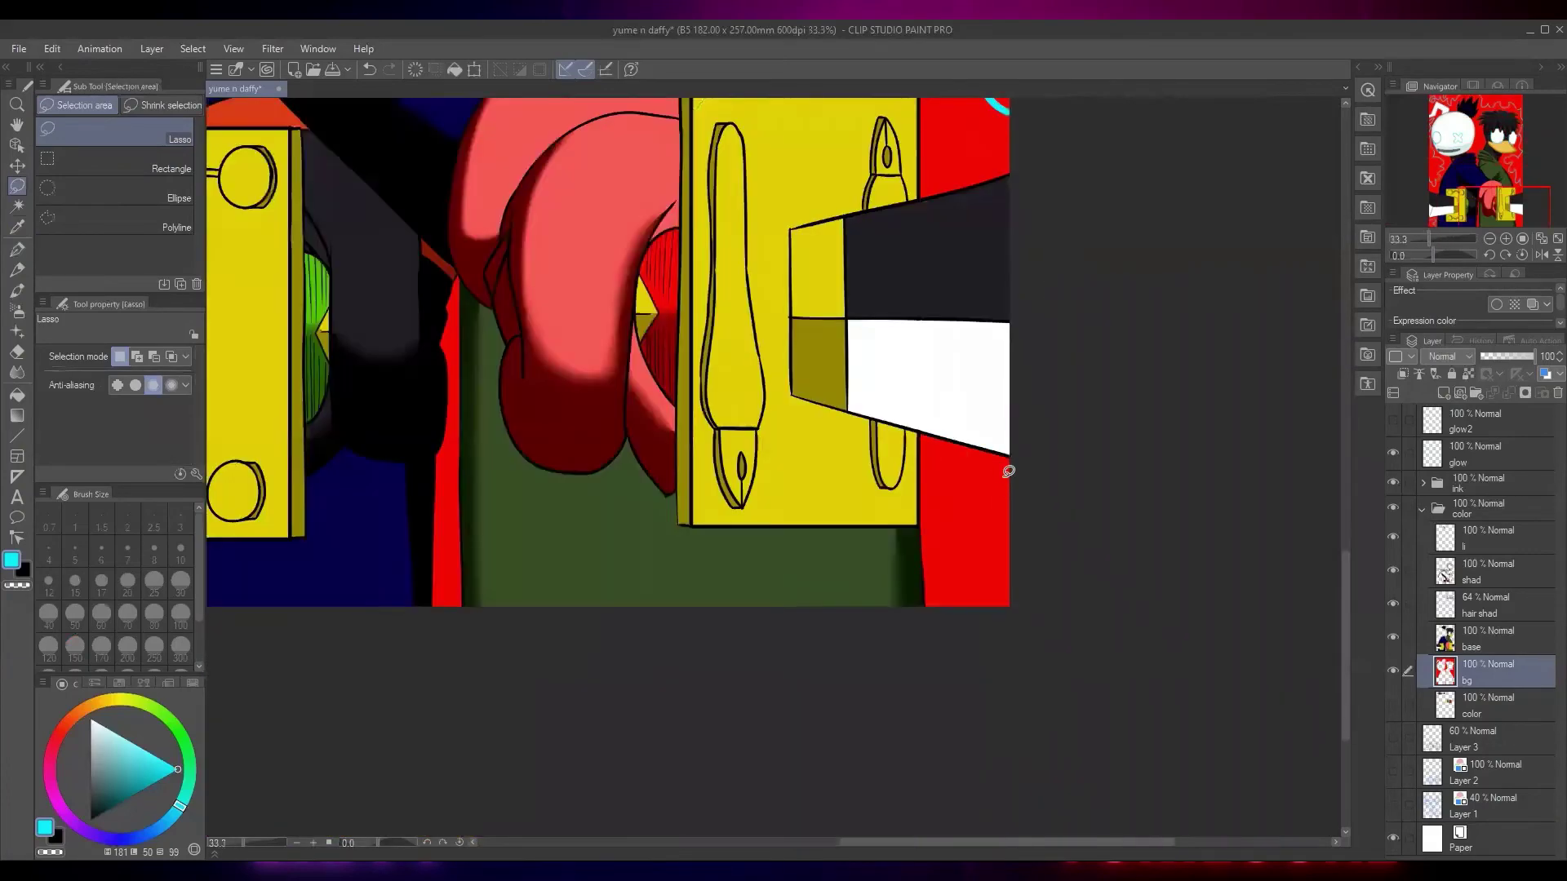
pyautogui.press('p')
# Auto-select the lower red areas outside the cyan curves: the bottom-right corner, the gap between the characters, and the bottom-left corner
pyautogui.press('w')
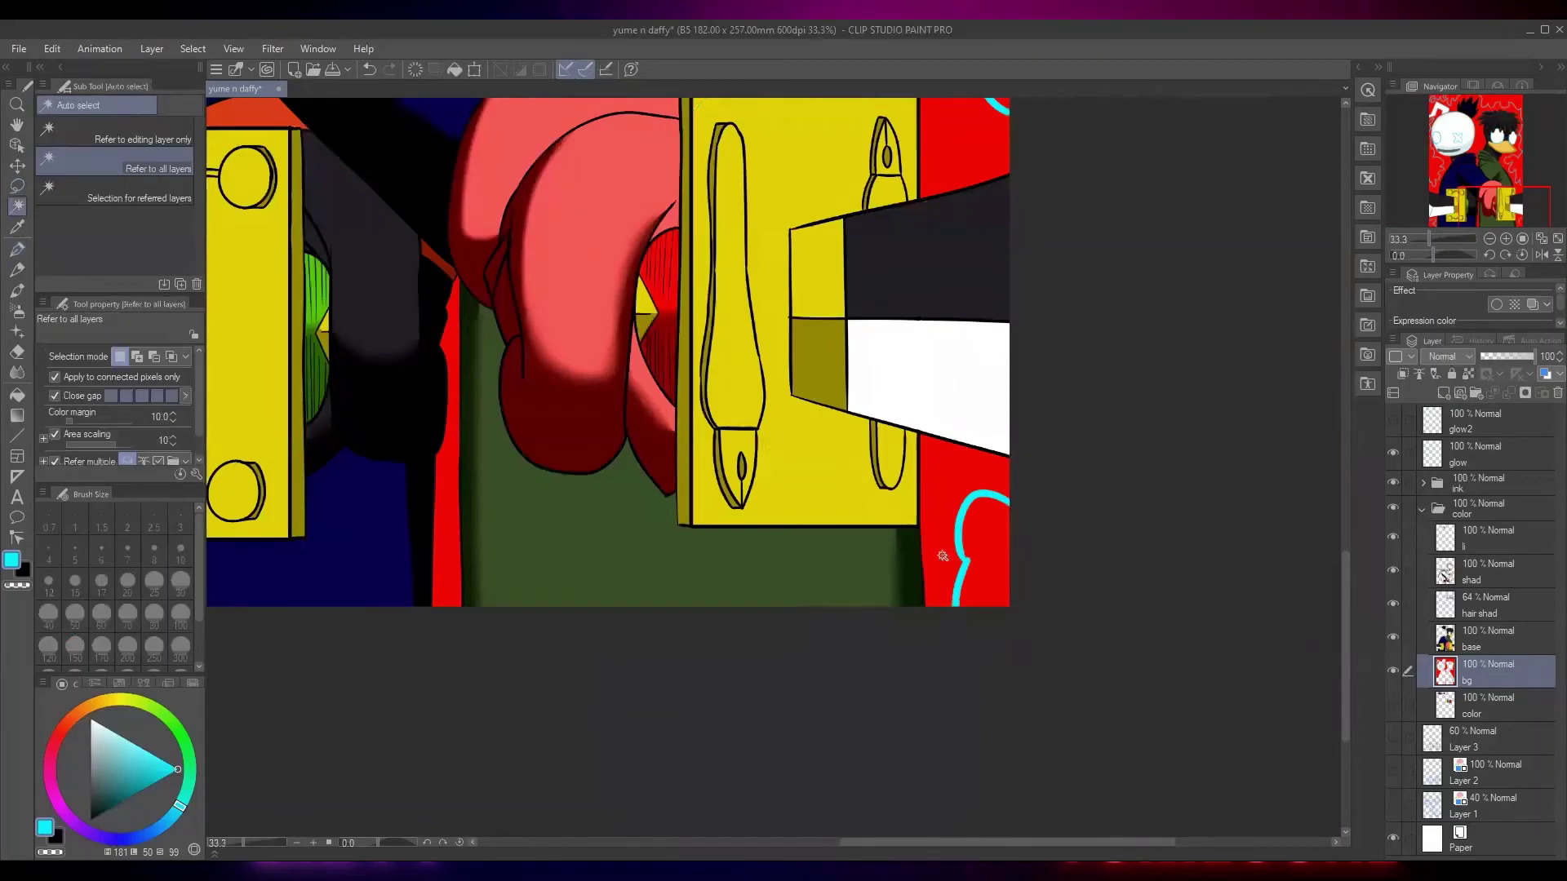
pyautogui.click(953, 600)
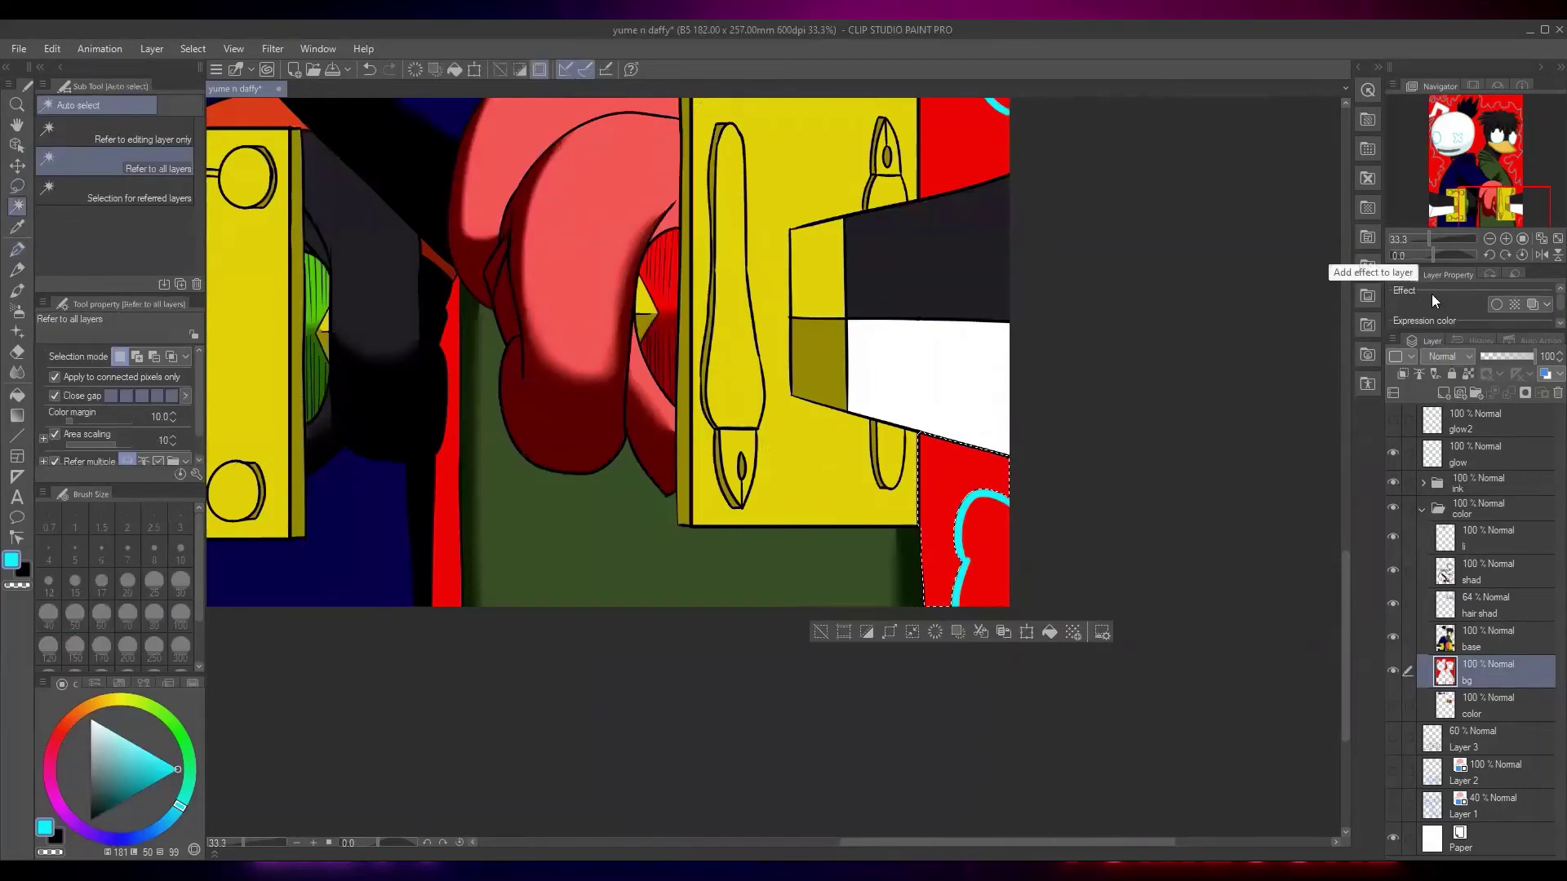
pyautogui.scroll(3, 968, 569)
pyautogui.scroll(-2, 1002, 543)
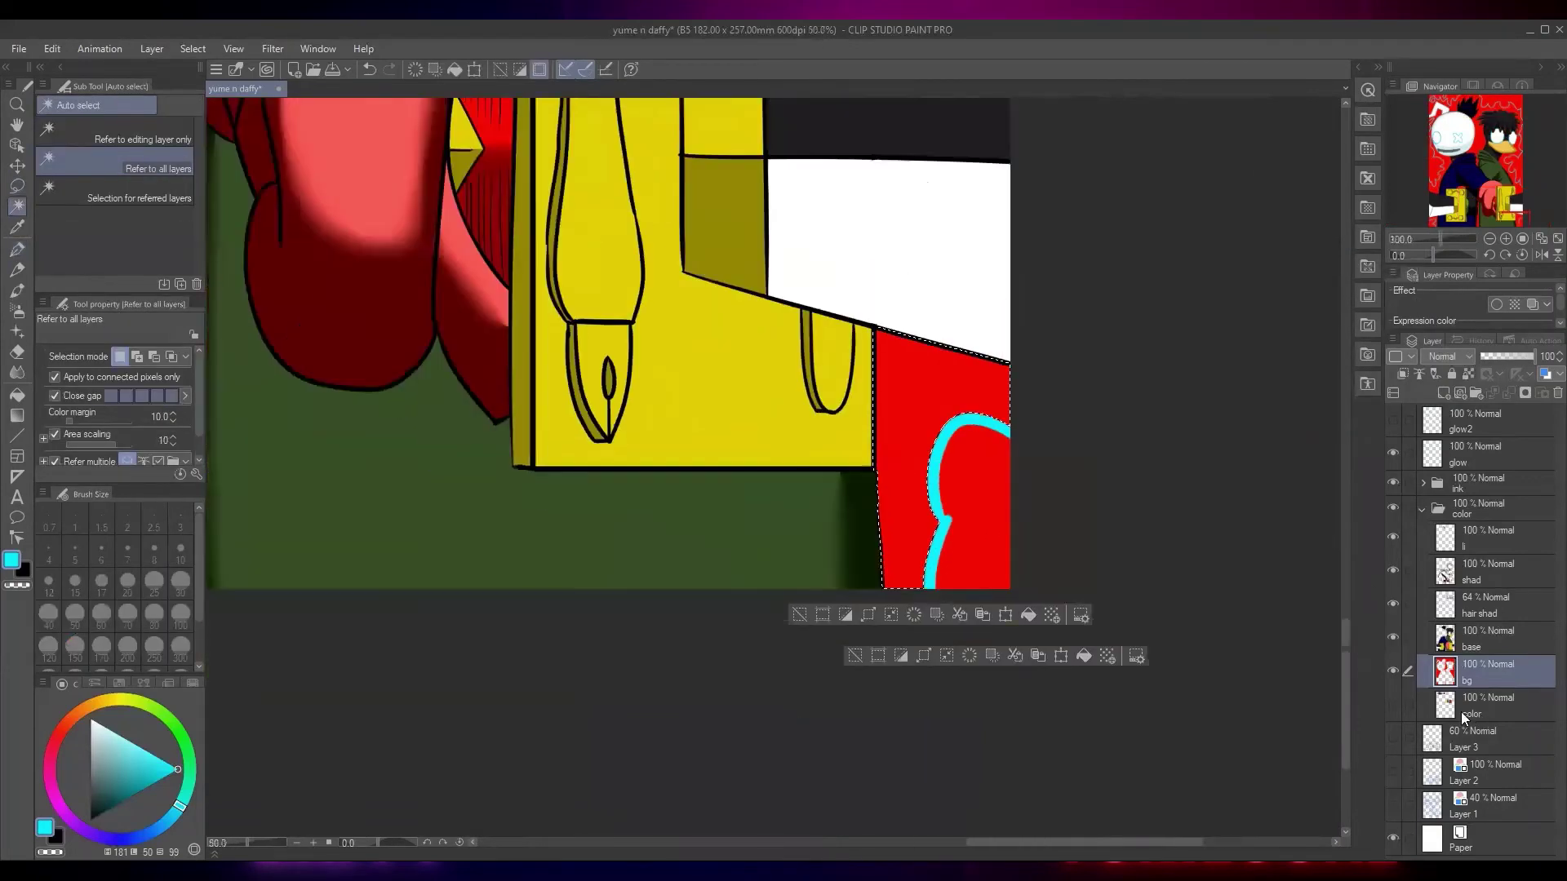
pyautogui.click(1393, 671)
pyautogui.click(1392, 671)
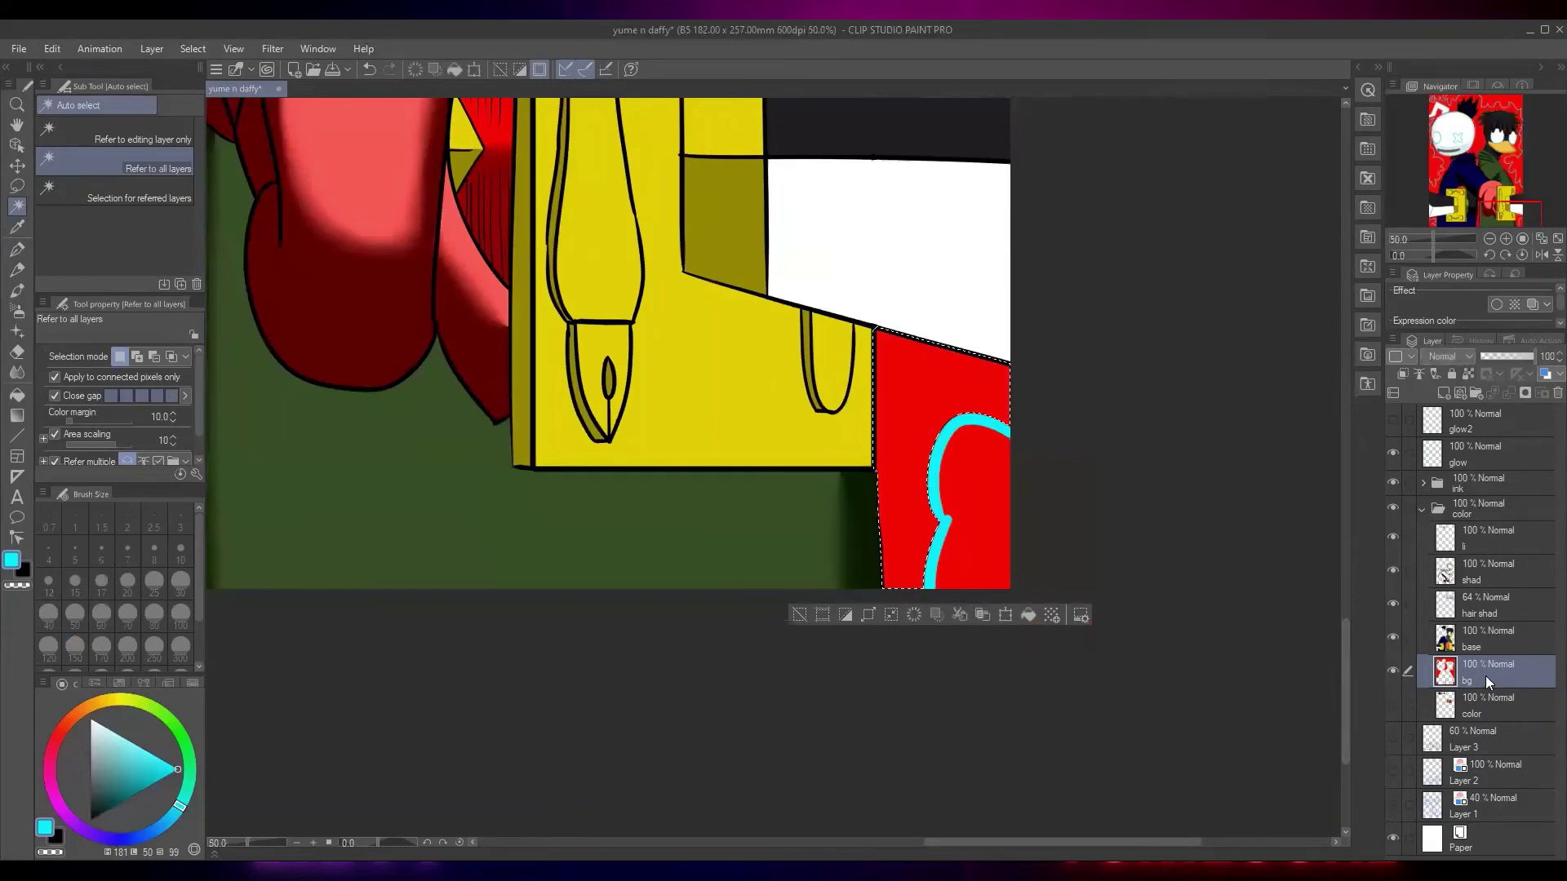
pyautogui.scroll(4, 979, 575)
pyautogui.scroll(-4, 1036, 632)
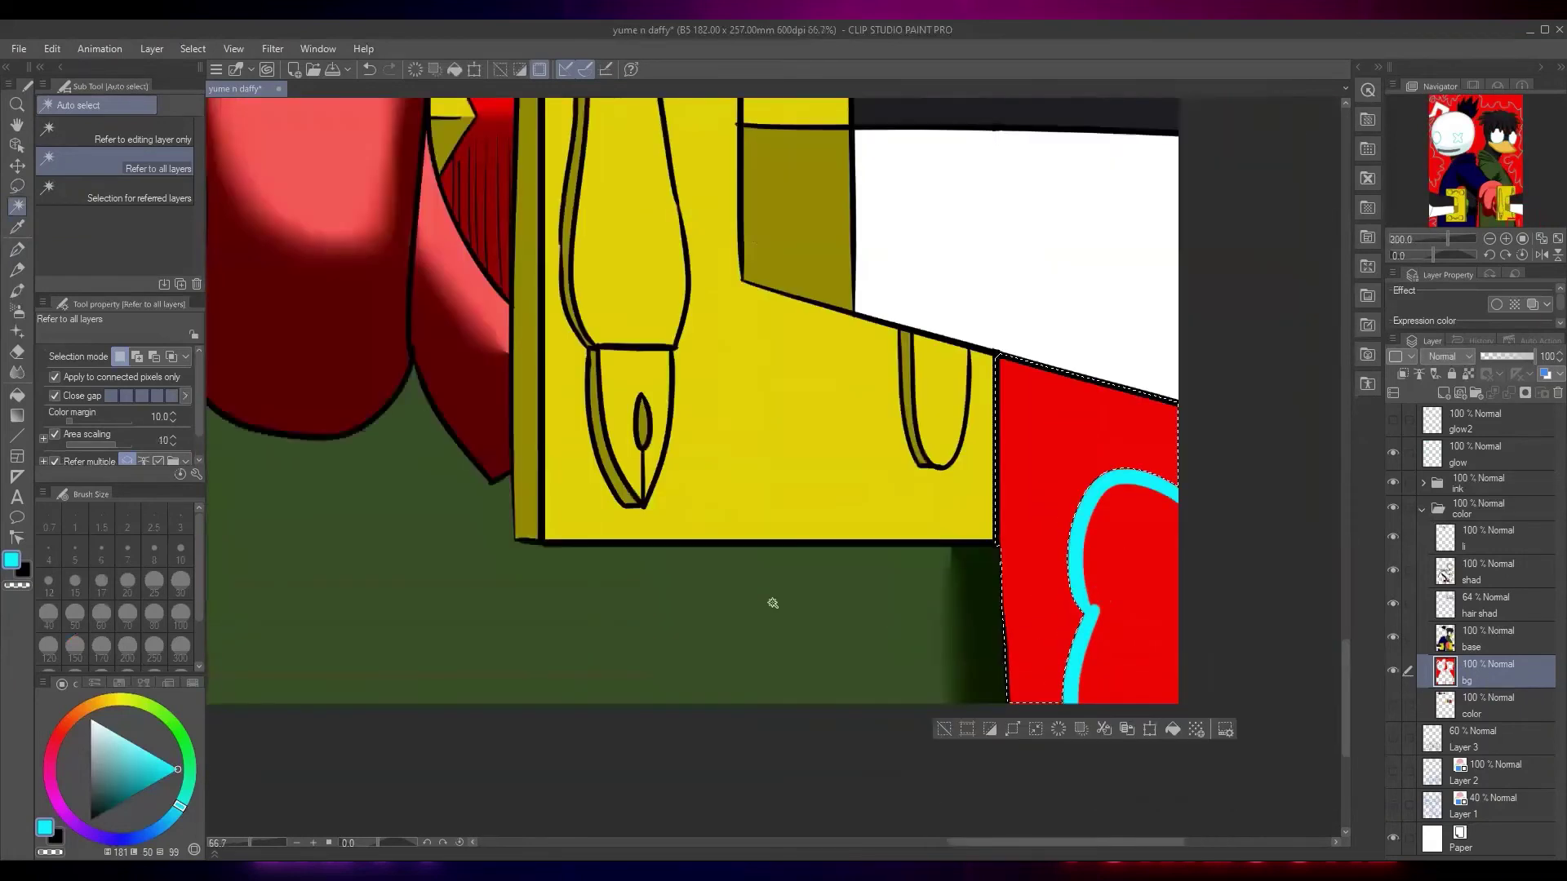
pyautogui.scroll(-2, 641, 558)
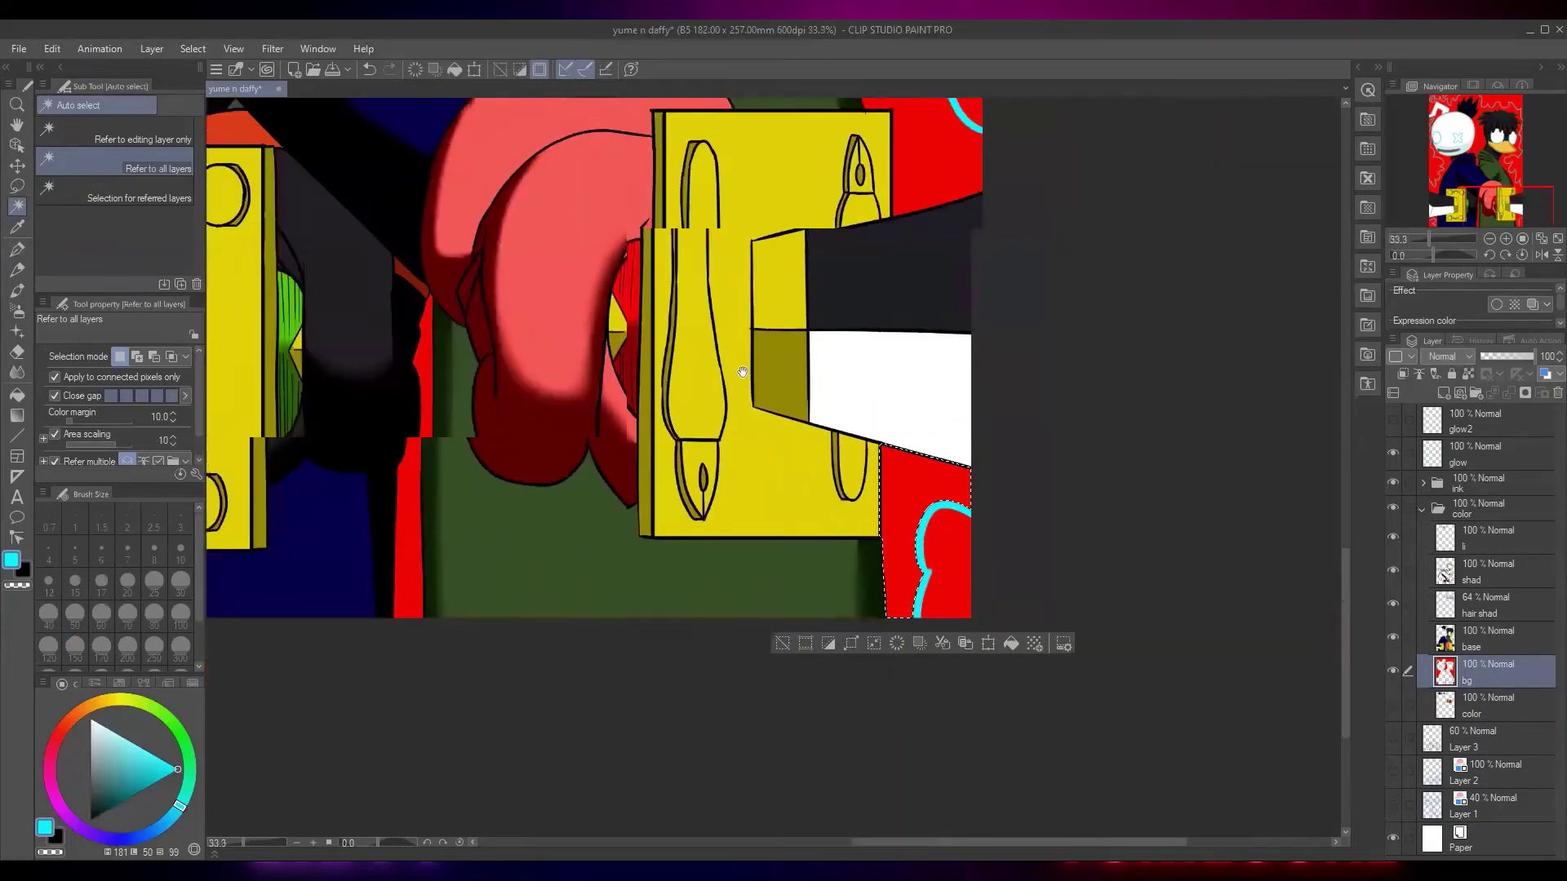
pyautogui.keyDown('shift'); pyautogui.click(641, 558); pyautogui.keyUp('shift')
pyautogui.hscroll(-5, 649, 604)
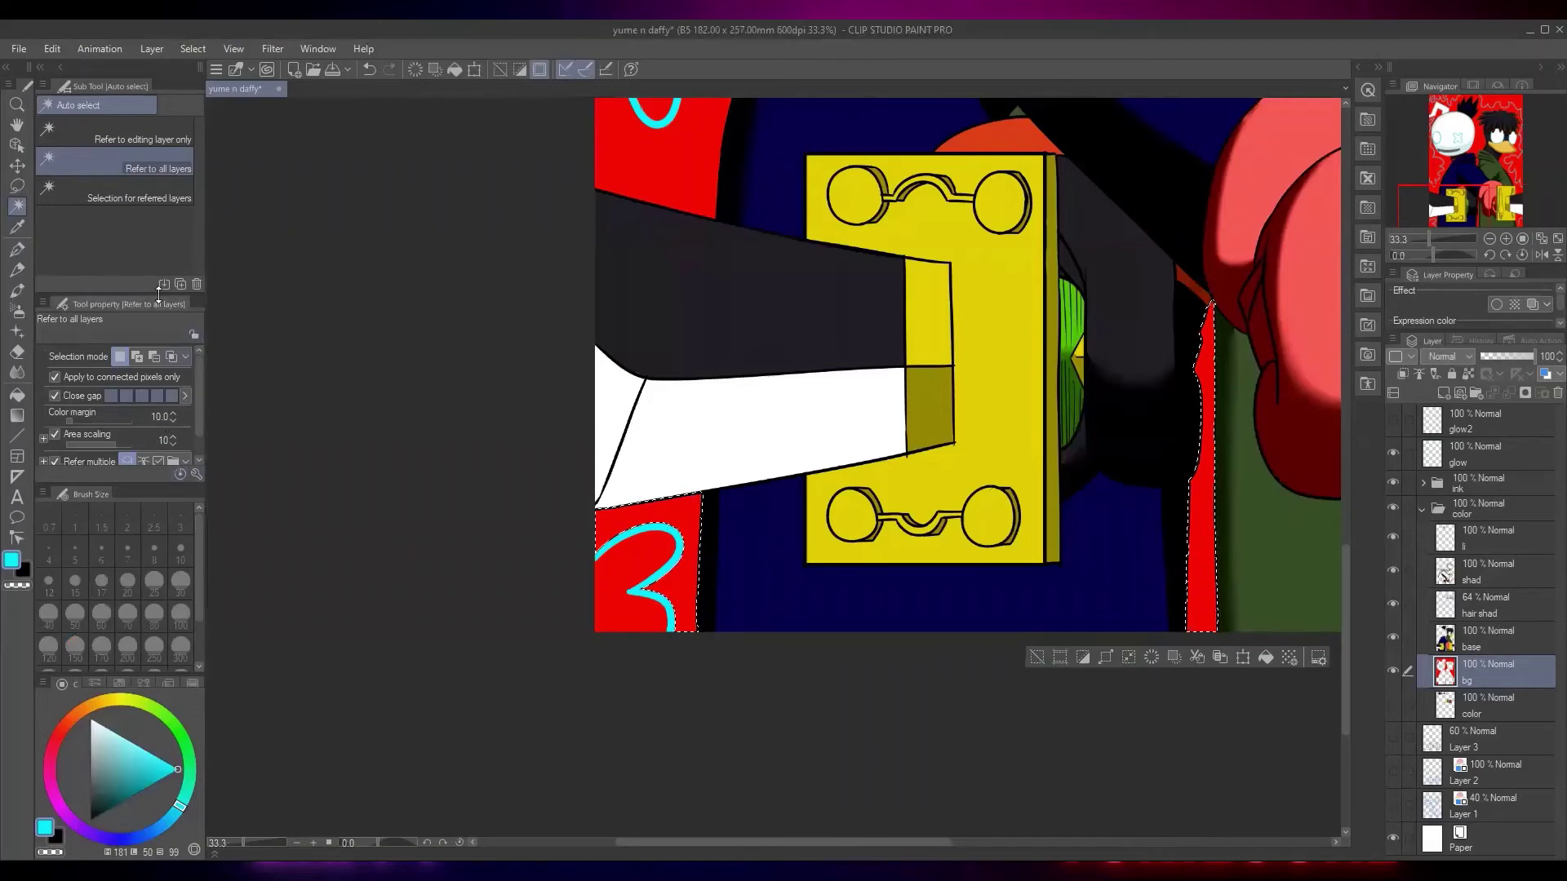
# Try expanding the selection by 2 px and deleting its red from the bg layer, and undo back to the original selection
pyautogui.click(1106, 657)
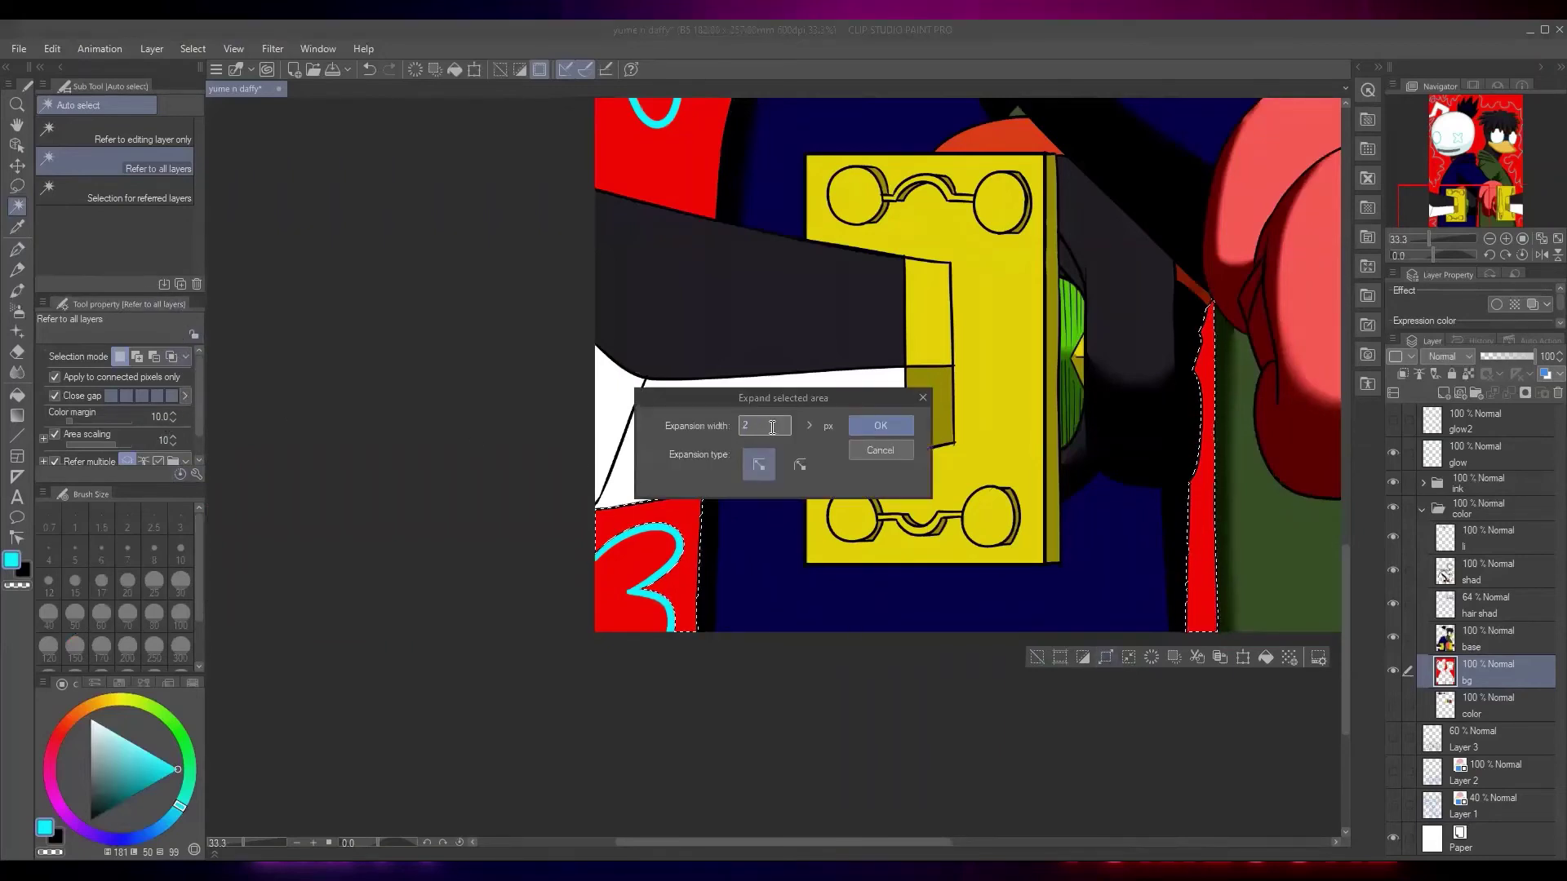
pyautogui.click(879, 426)
pyautogui.press('Delete')
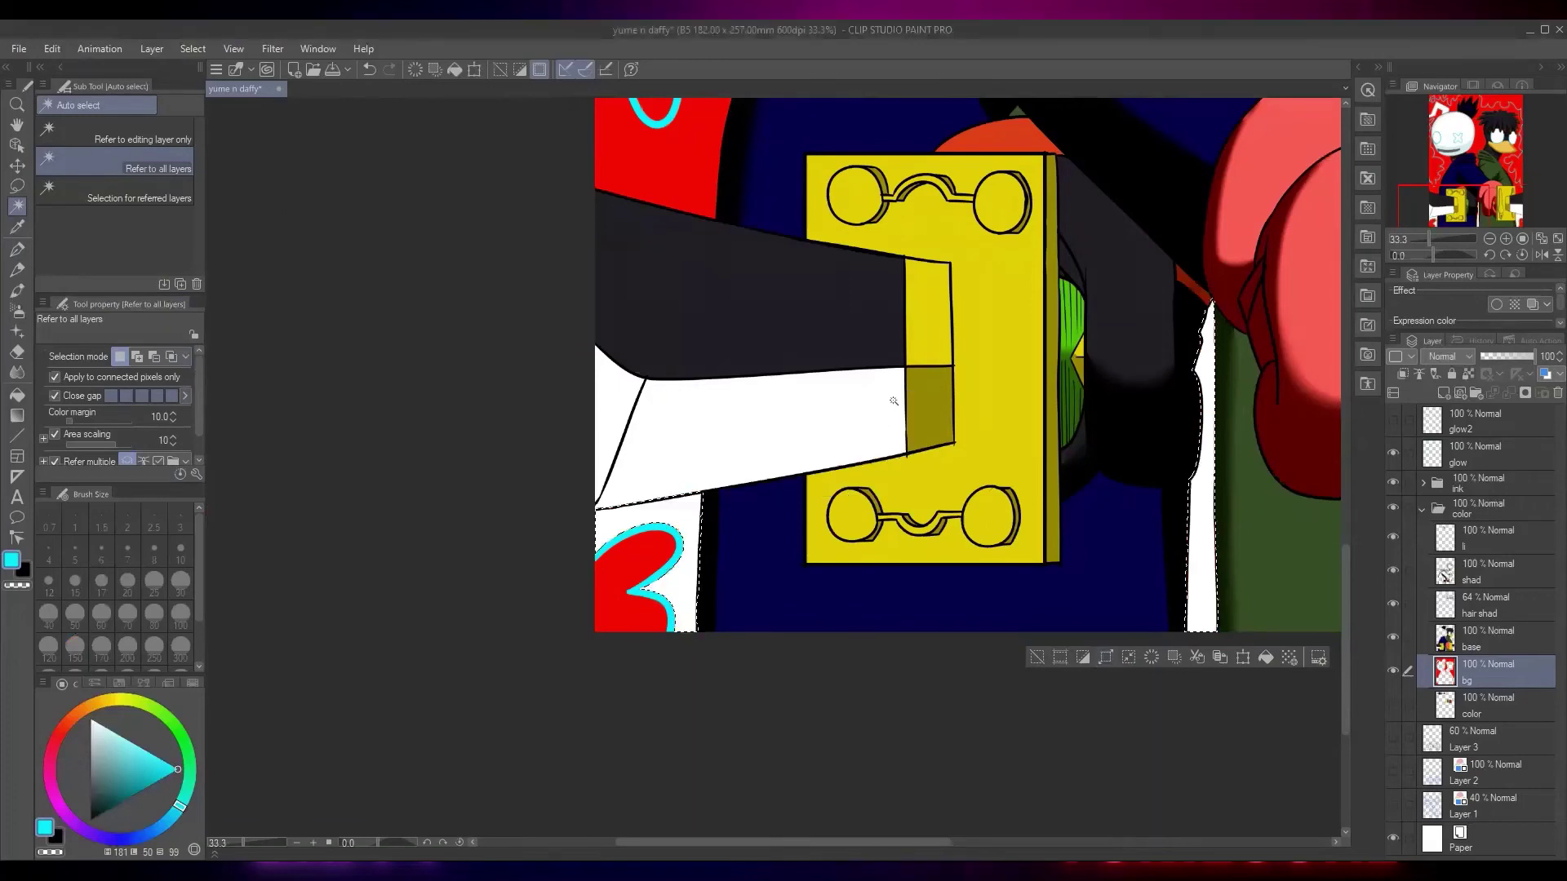
pyautogui.moveTo(821, 516); pyautogui.dragTo(811, 464)
pyautogui.press('m')
pyautogui.click(747, 514)
pyautogui.scroll(4, 669, 514)
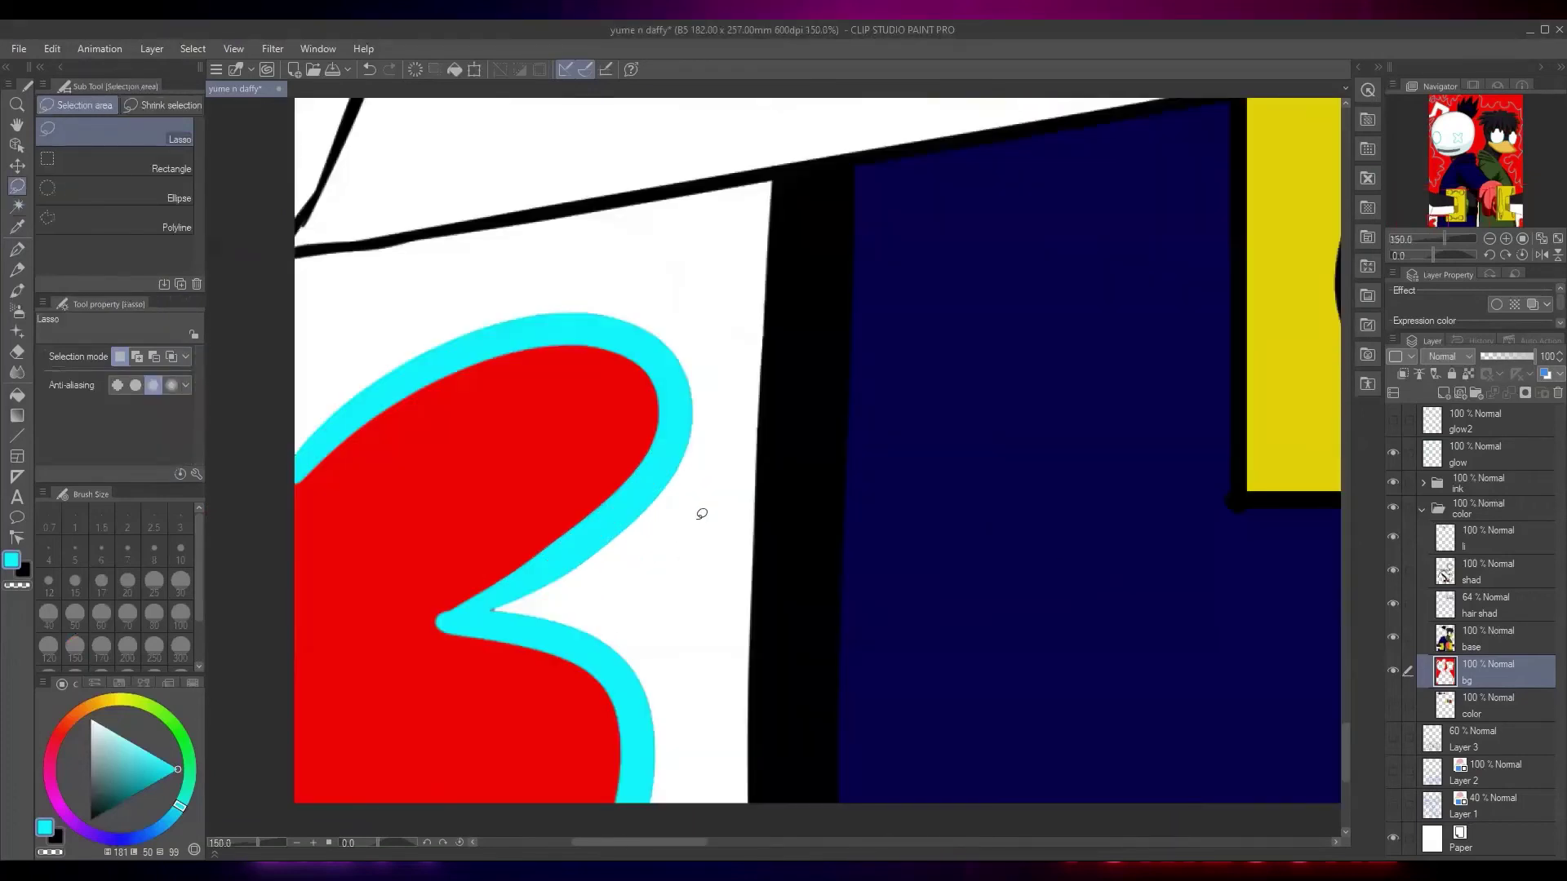
pyautogui.scroll(-3, 701, 514)
pyautogui.hotkey('ctrl', 'z')
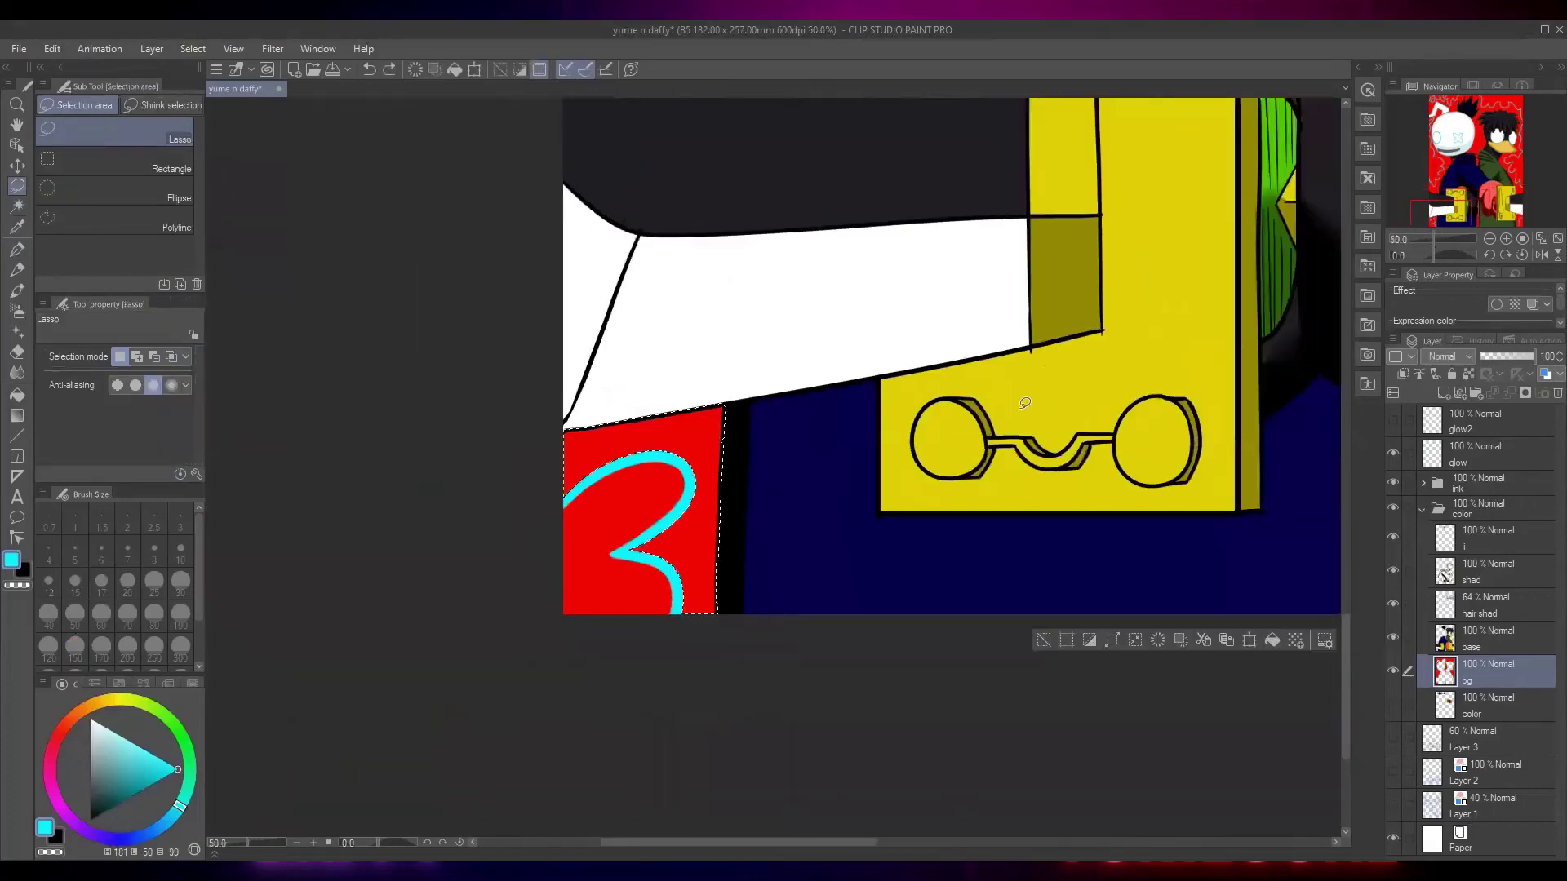
# Expand the selection of the lower red areas by 1 px, delete them from the bg layer, and deselect
pyautogui.hotkey('ctrl', 'shift', 'e')
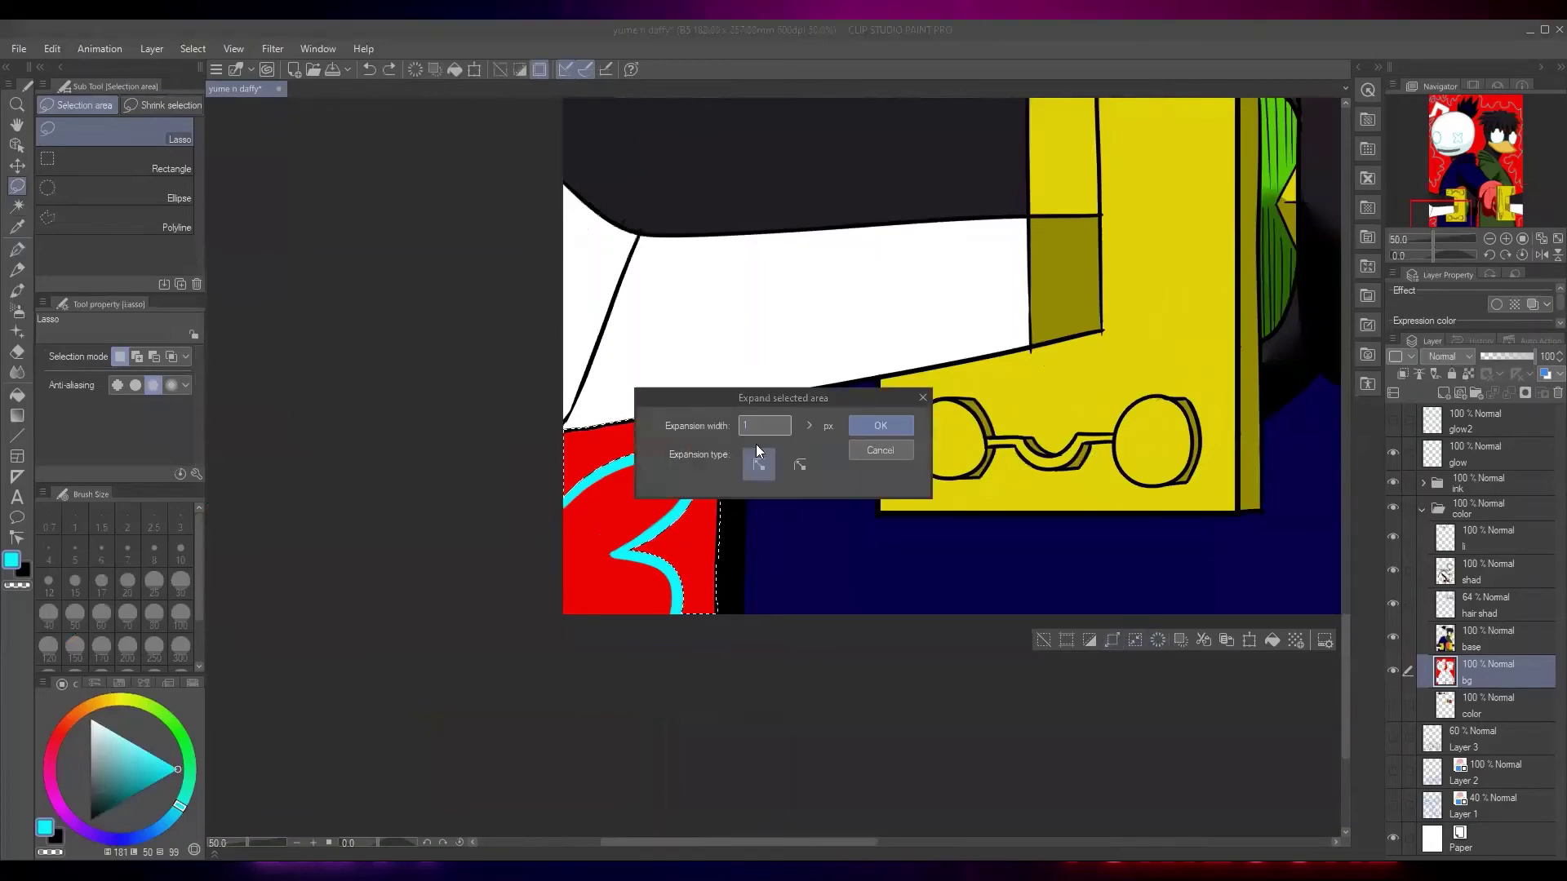
pyautogui.click(893, 426)
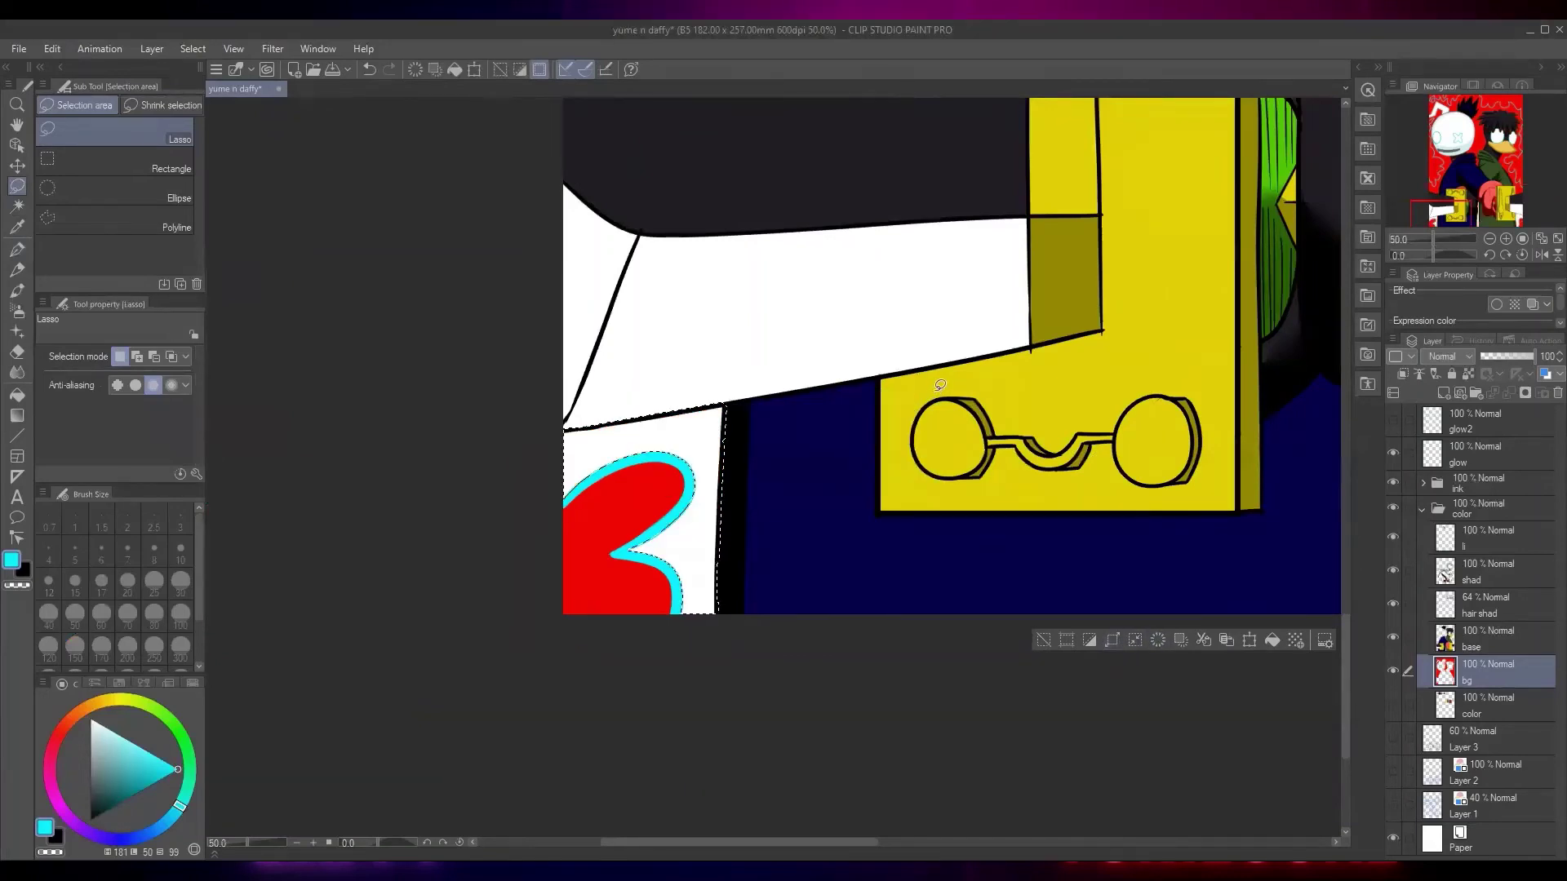
pyautogui.scroll(-4, 923, 404)
pyautogui.scroll(4, 792, 336)
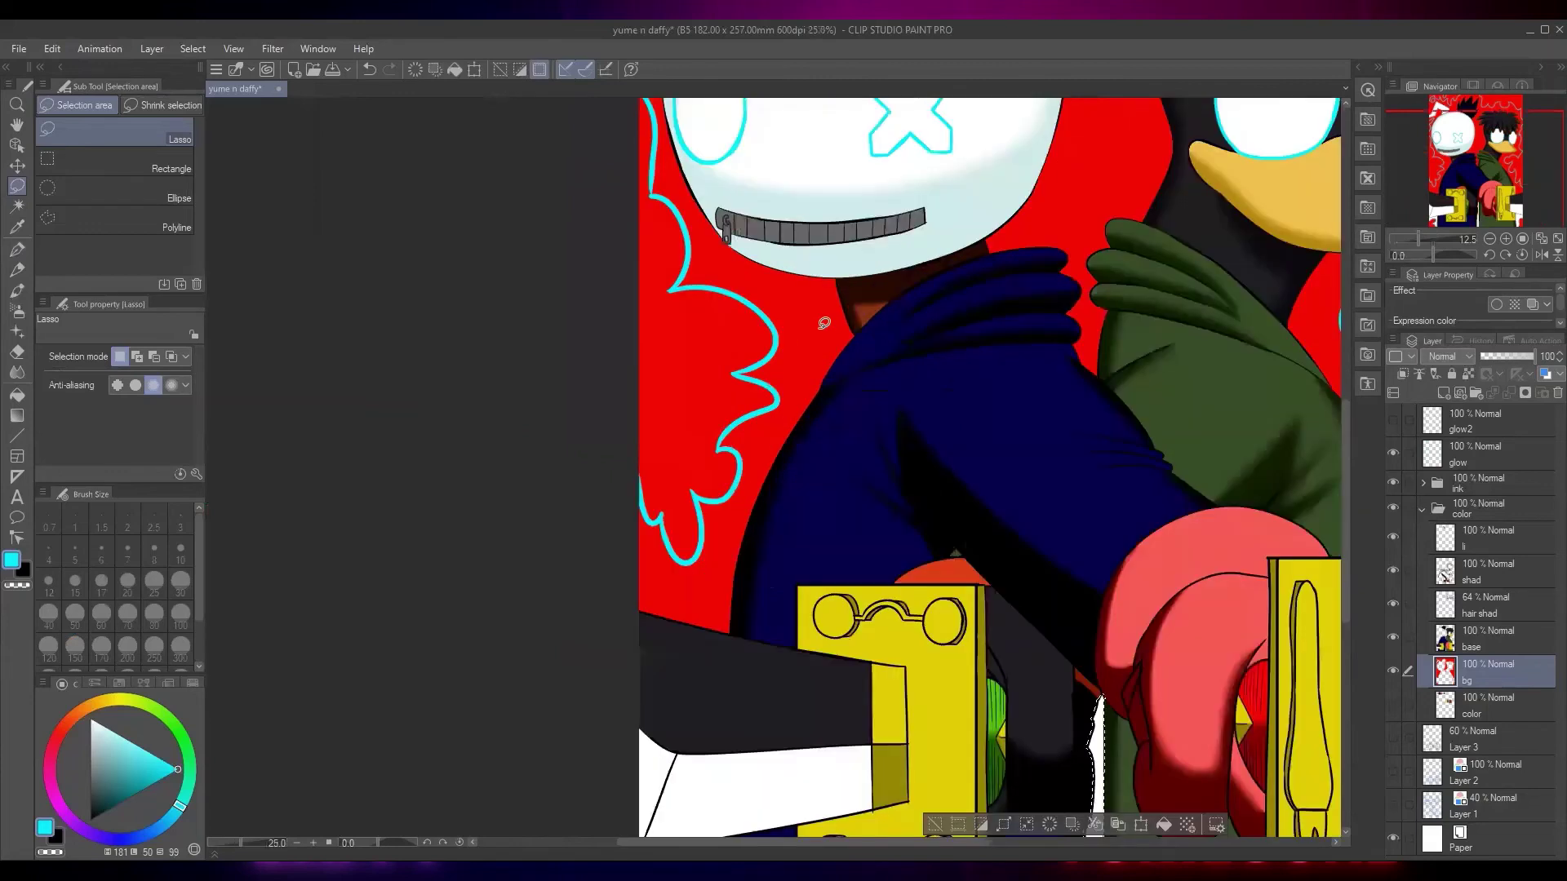
# Auto-select the red strip between the white-headed character's left side and the wavy line, and delete it from the bg layer
pyautogui.press('w')
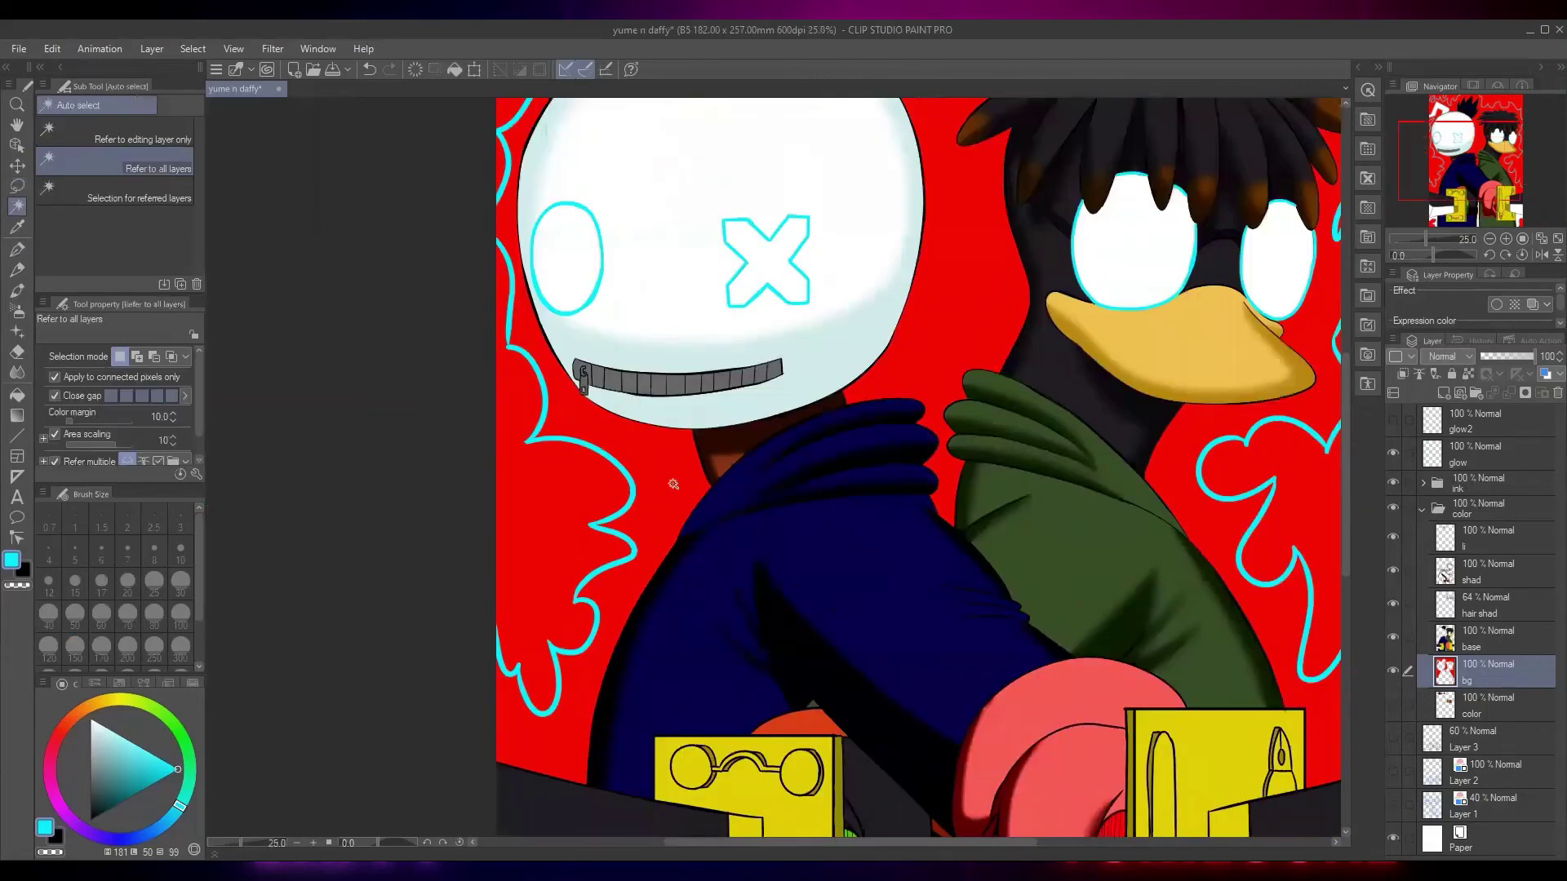
pyautogui.click(674, 483)
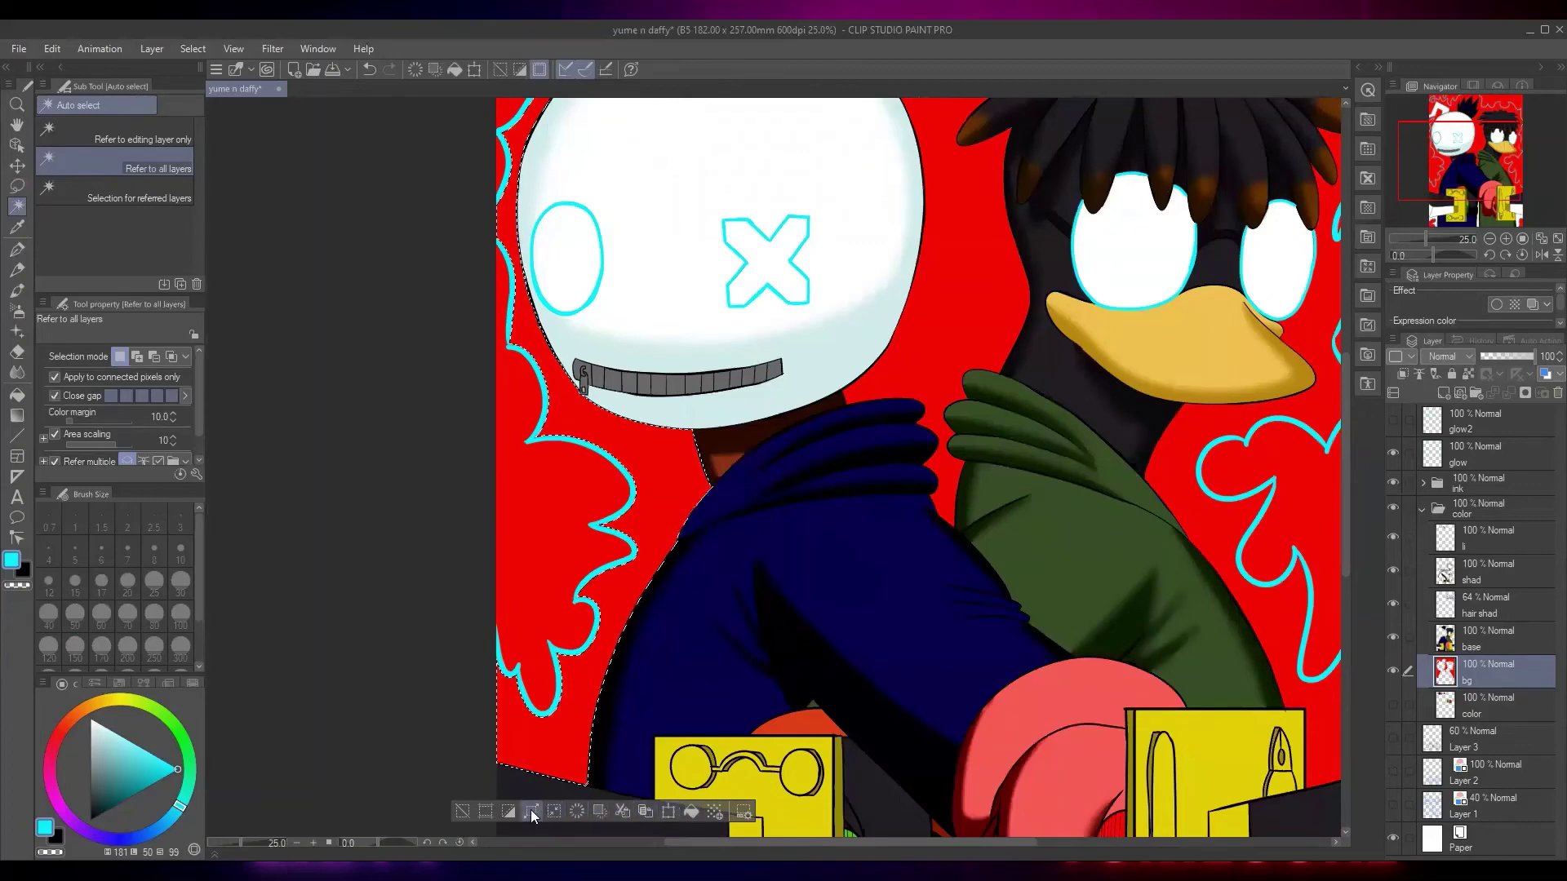
pyautogui.press('Delete')
# Auto-select the red area between and around the characters inside the wavy cyan outline, delete it from the bg layer, and deselect
pyautogui.moveTo(922, 429); pyautogui.dragTo(721, 645)
pyautogui.moveTo(519, 438); pyautogui.dragTo(491, 539)
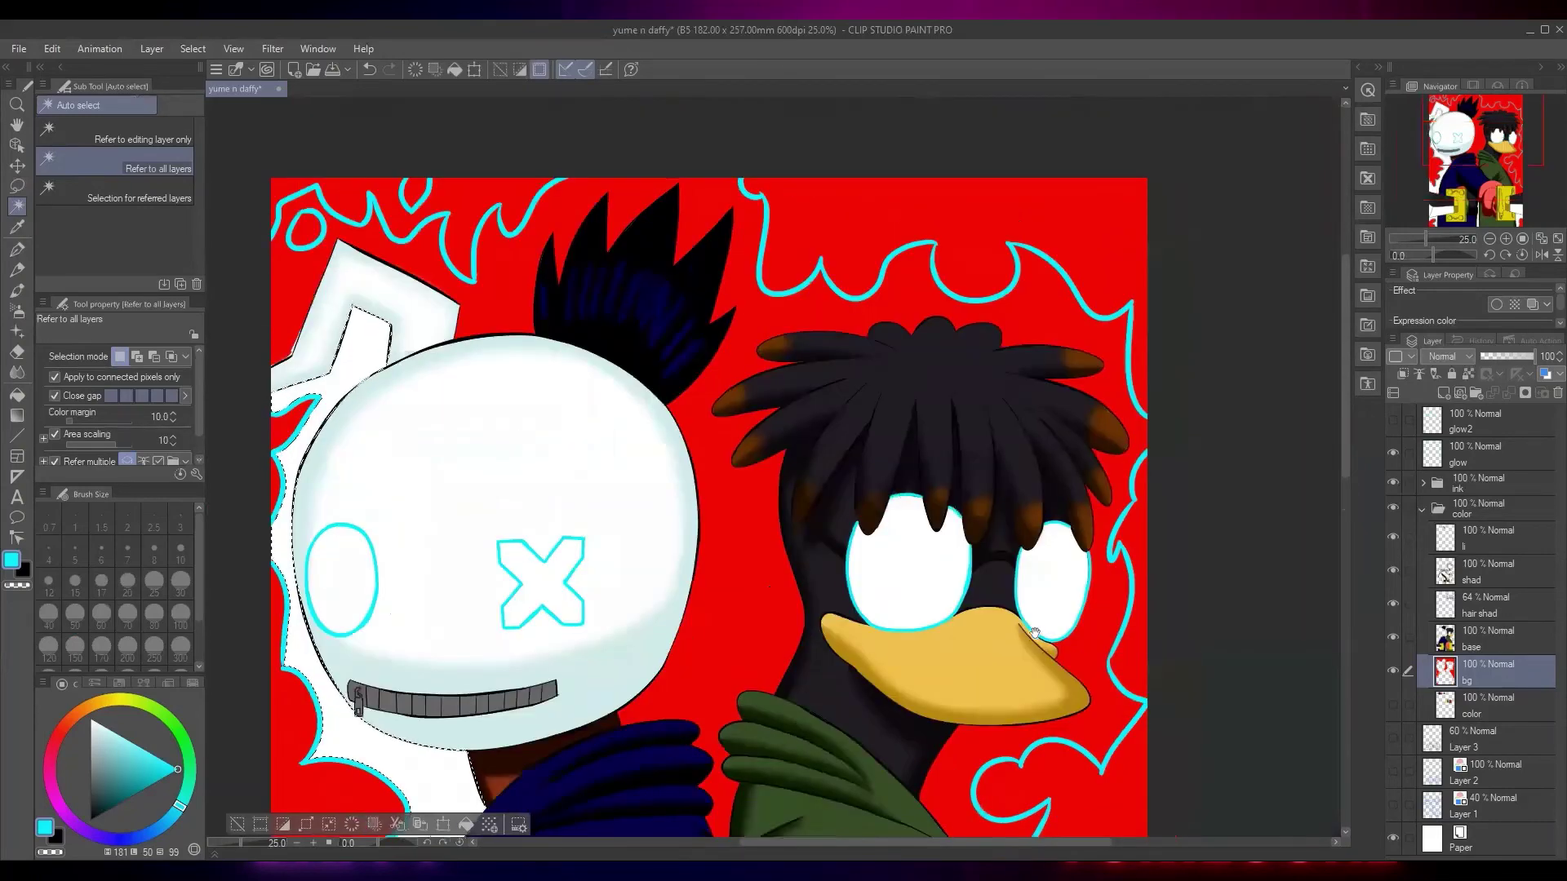
pyautogui.moveTo(1035, 614); pyautogui.dragTo(987, 518)
pyautogui.moveTo(1054, 609); pyautogui.dragTo(1073, 530)
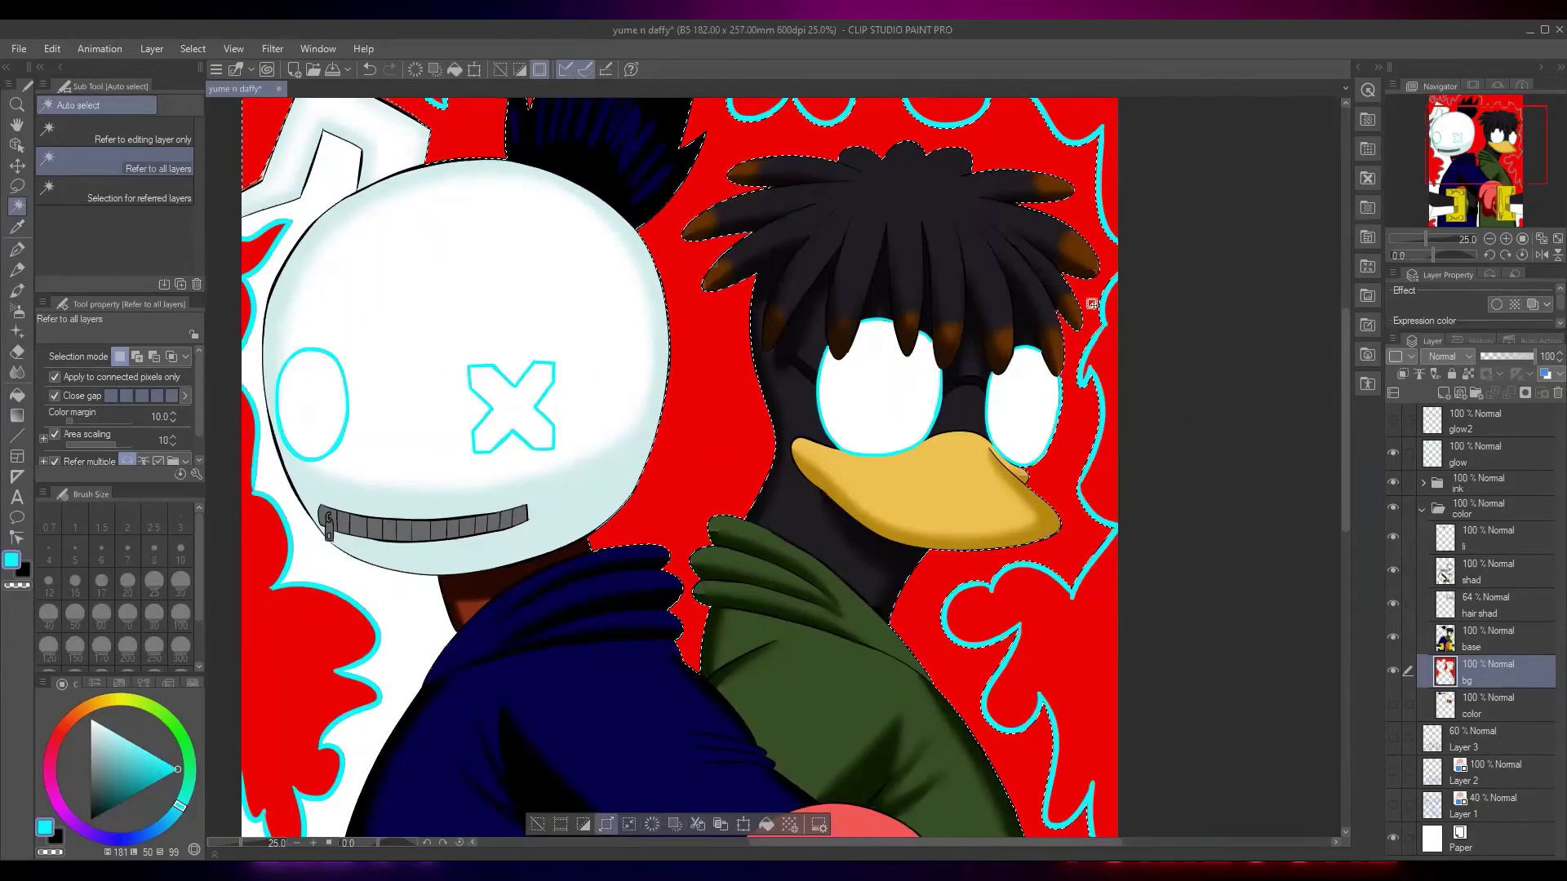
pyautogui.press('Delete')
pyautogui.moveTo(1143, 308); pyautogui.dragTo(1093, 363)
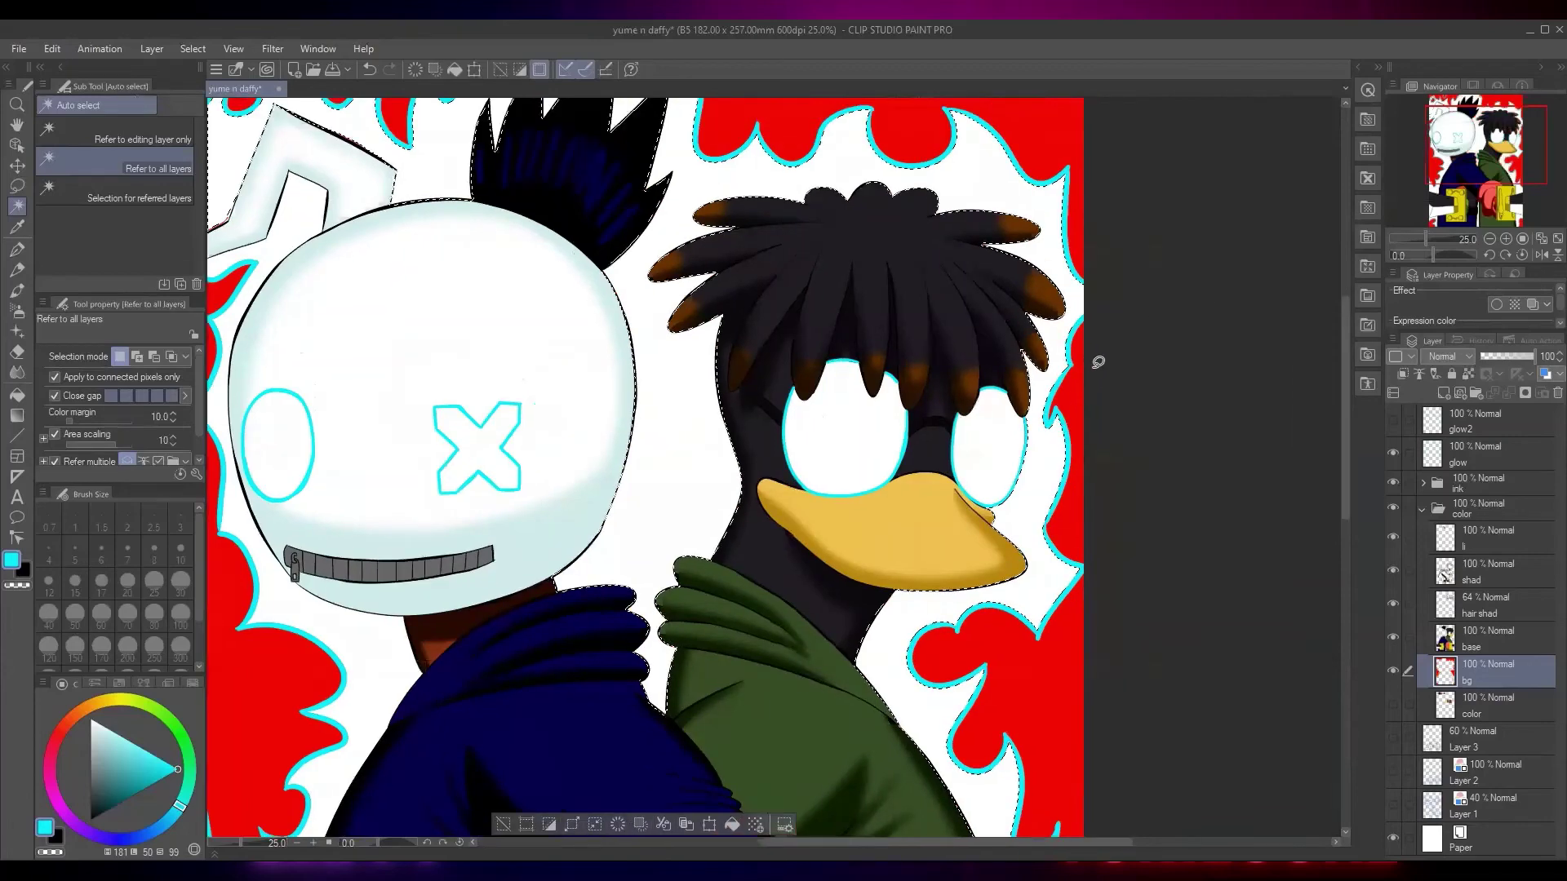
pyautogui.press('m')
pyautogui.hotkey('ctrl', 'd')
pyautogui.scroll(-4, 1094, 377)
pyautogui.scroll(4, 1077, 396)
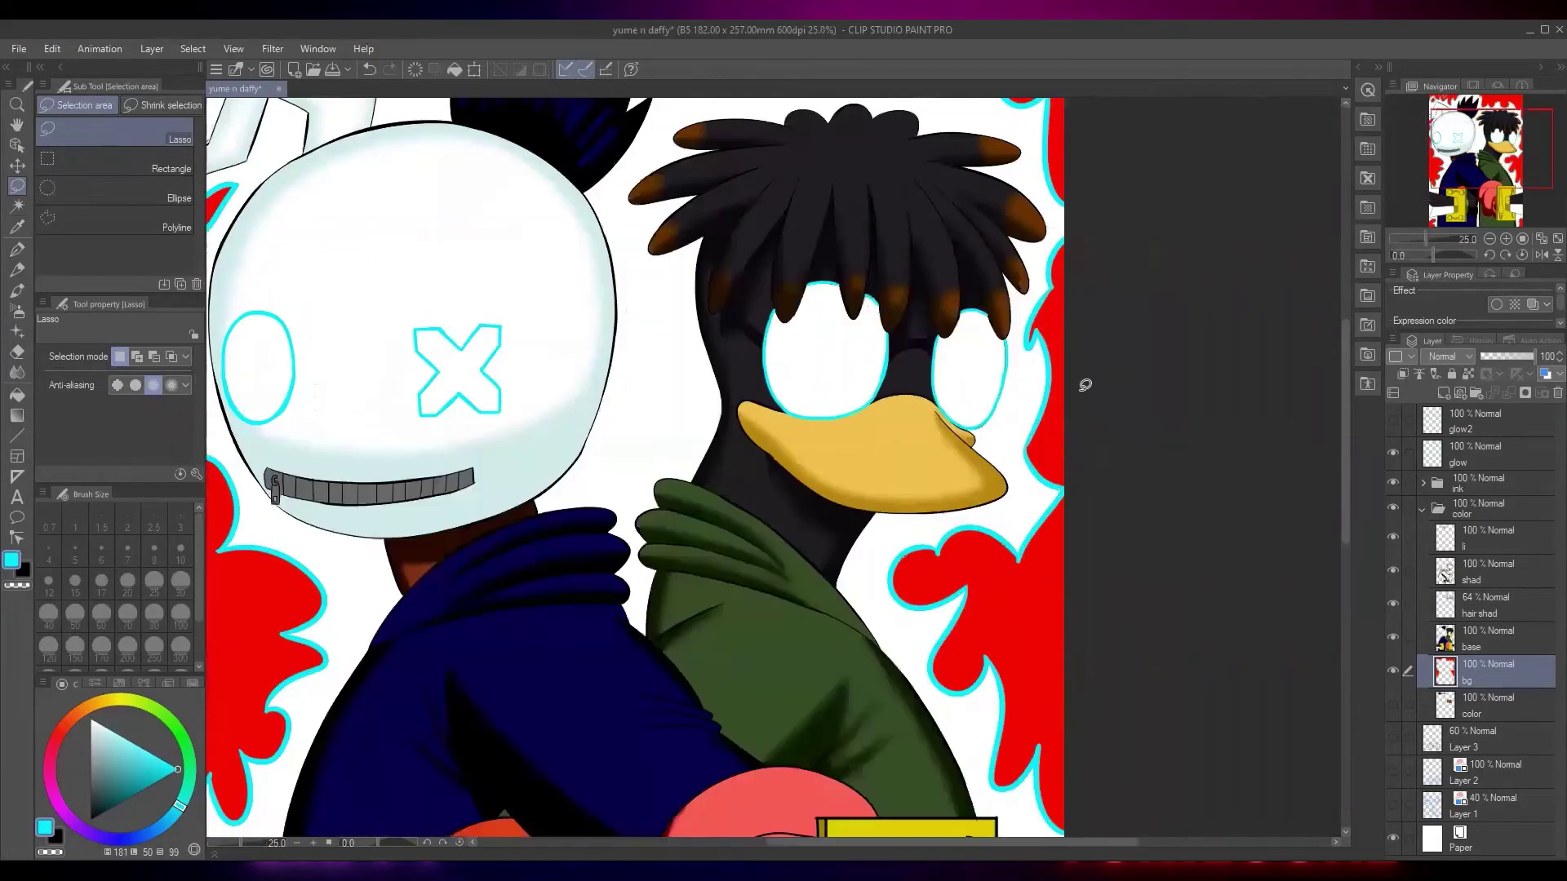
pyautogui.scroll(-2, 1081, 387)
pyautogui.scroll(3, 692, 215)
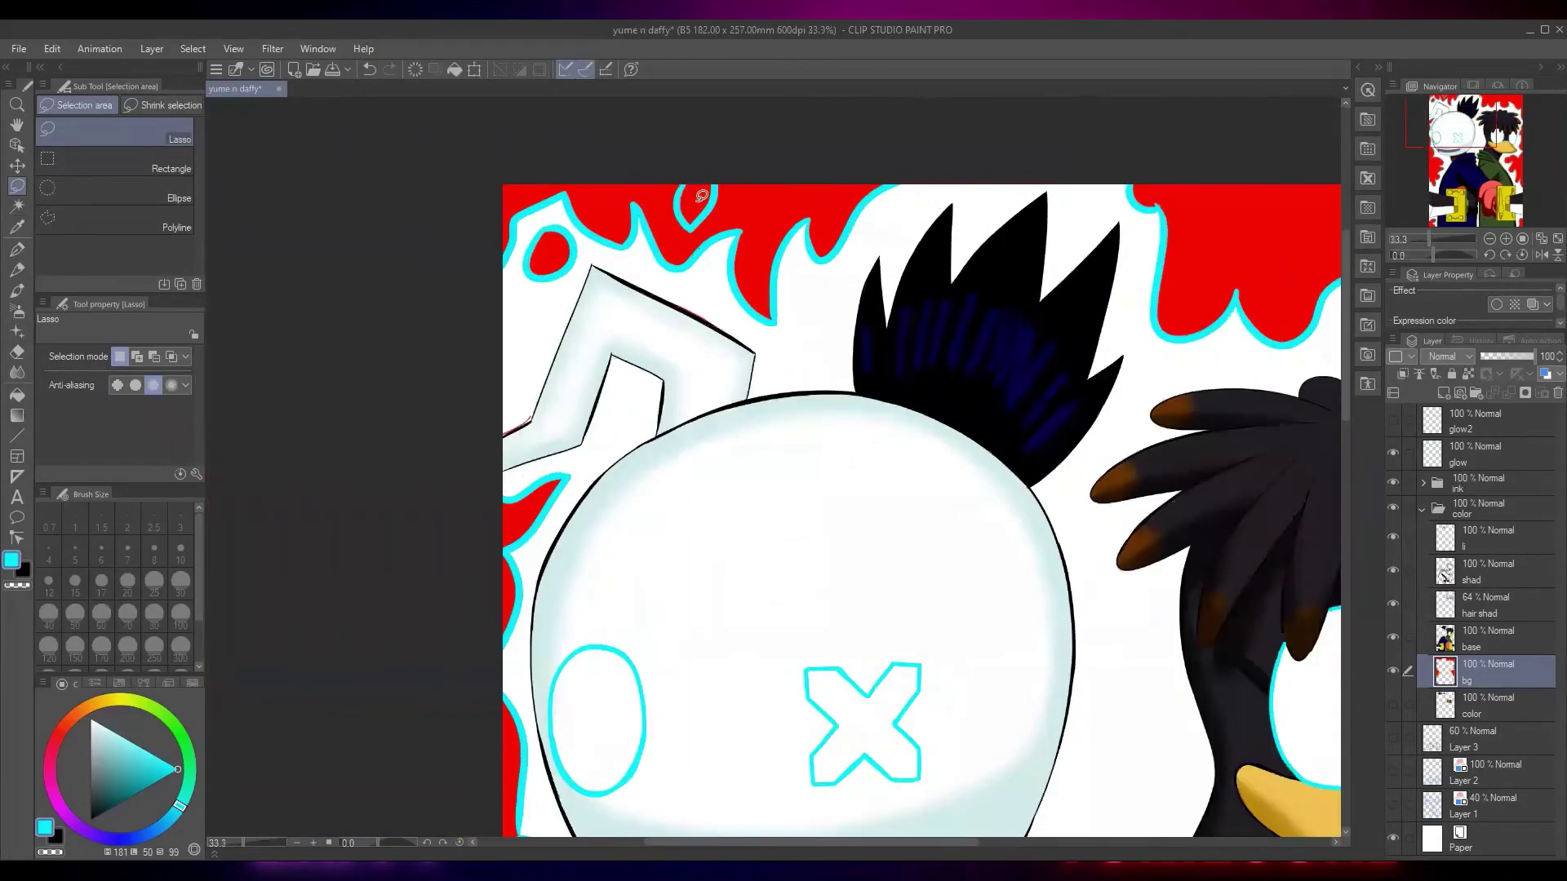
# Auto-select the red inside the cyan teardrop on the canvas's upper edge, expand the selection, delete it from the bg layer, and deselect
pyautogui.press('w')
pyautogui.click(700, 196)
pyautogui.hotkey('ctrl', 'z')
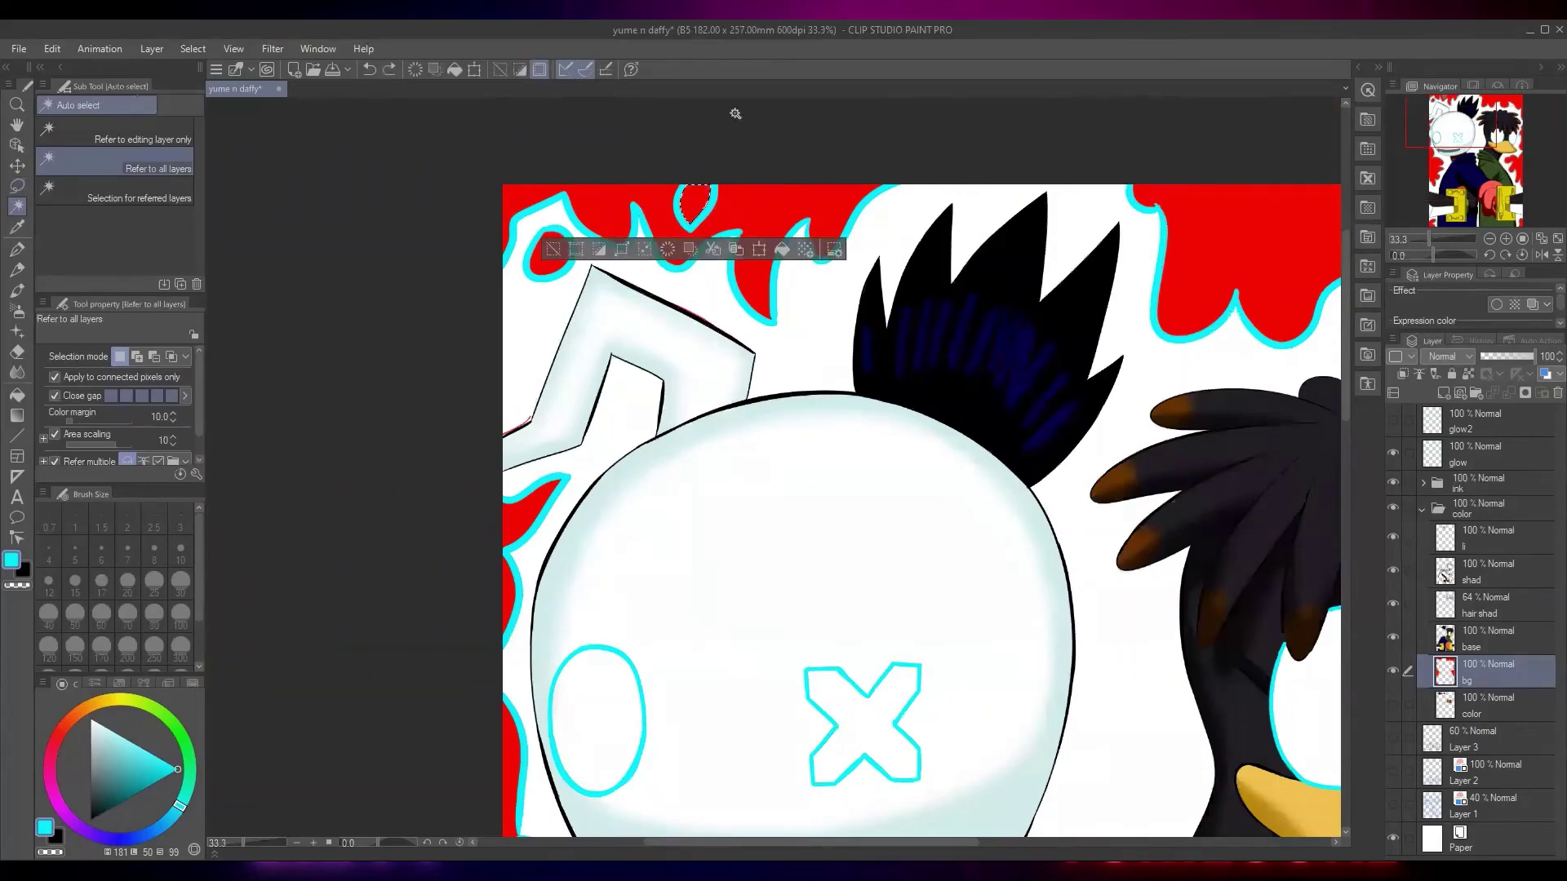
pyautogui.press('Delete')
pyautogui.press('m')
pyautogui.hotkey('ctrl', 'd')
pyautogui.scroll(3, 711, 182)
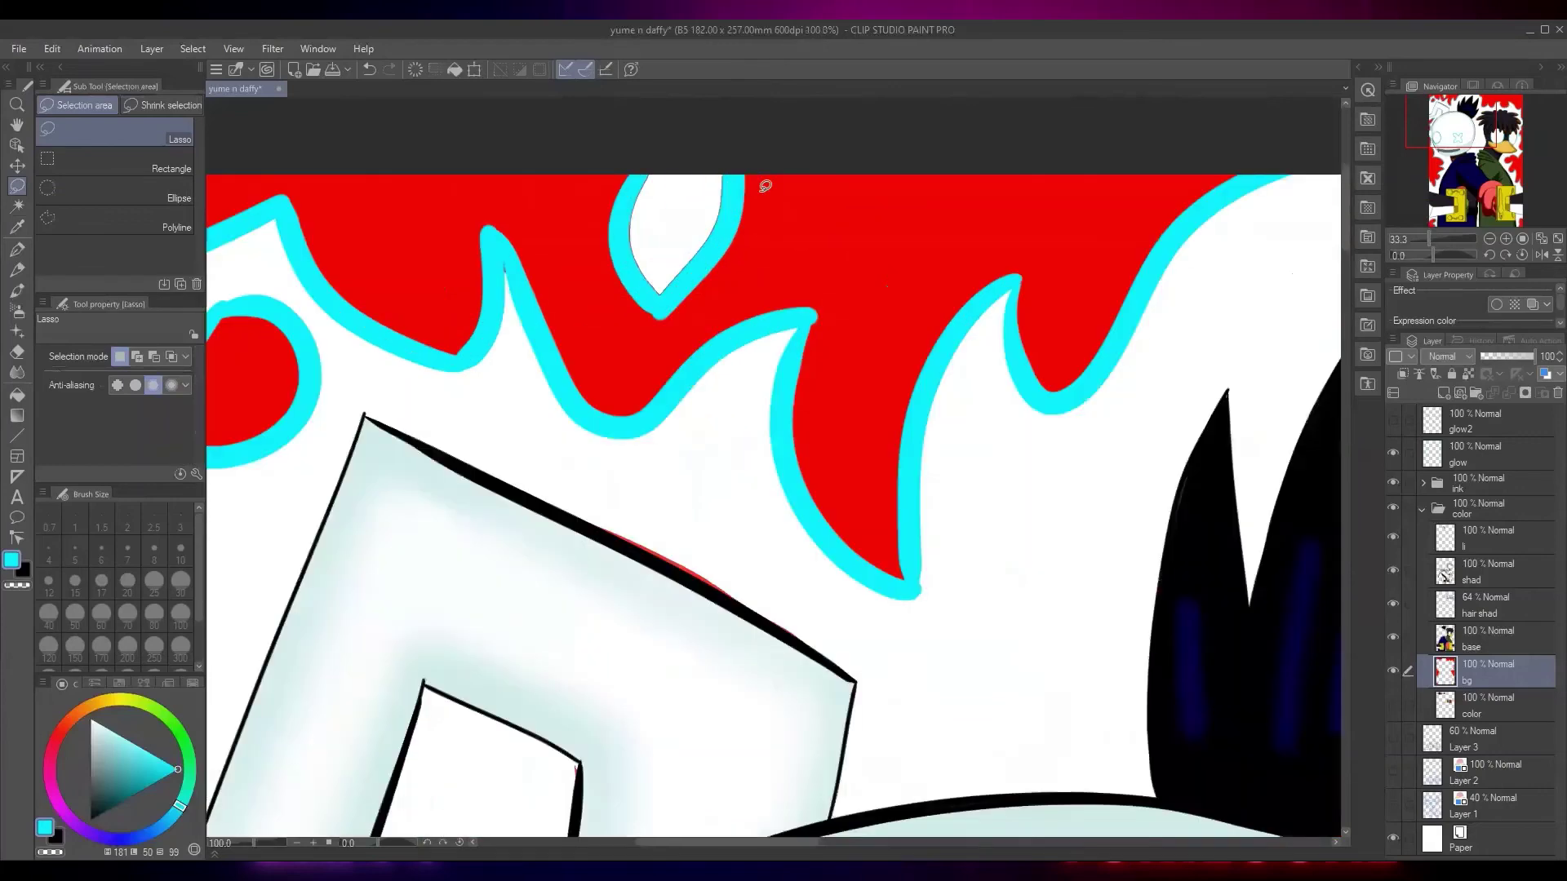
pyautogui.hotkey('ctrl', 'z')
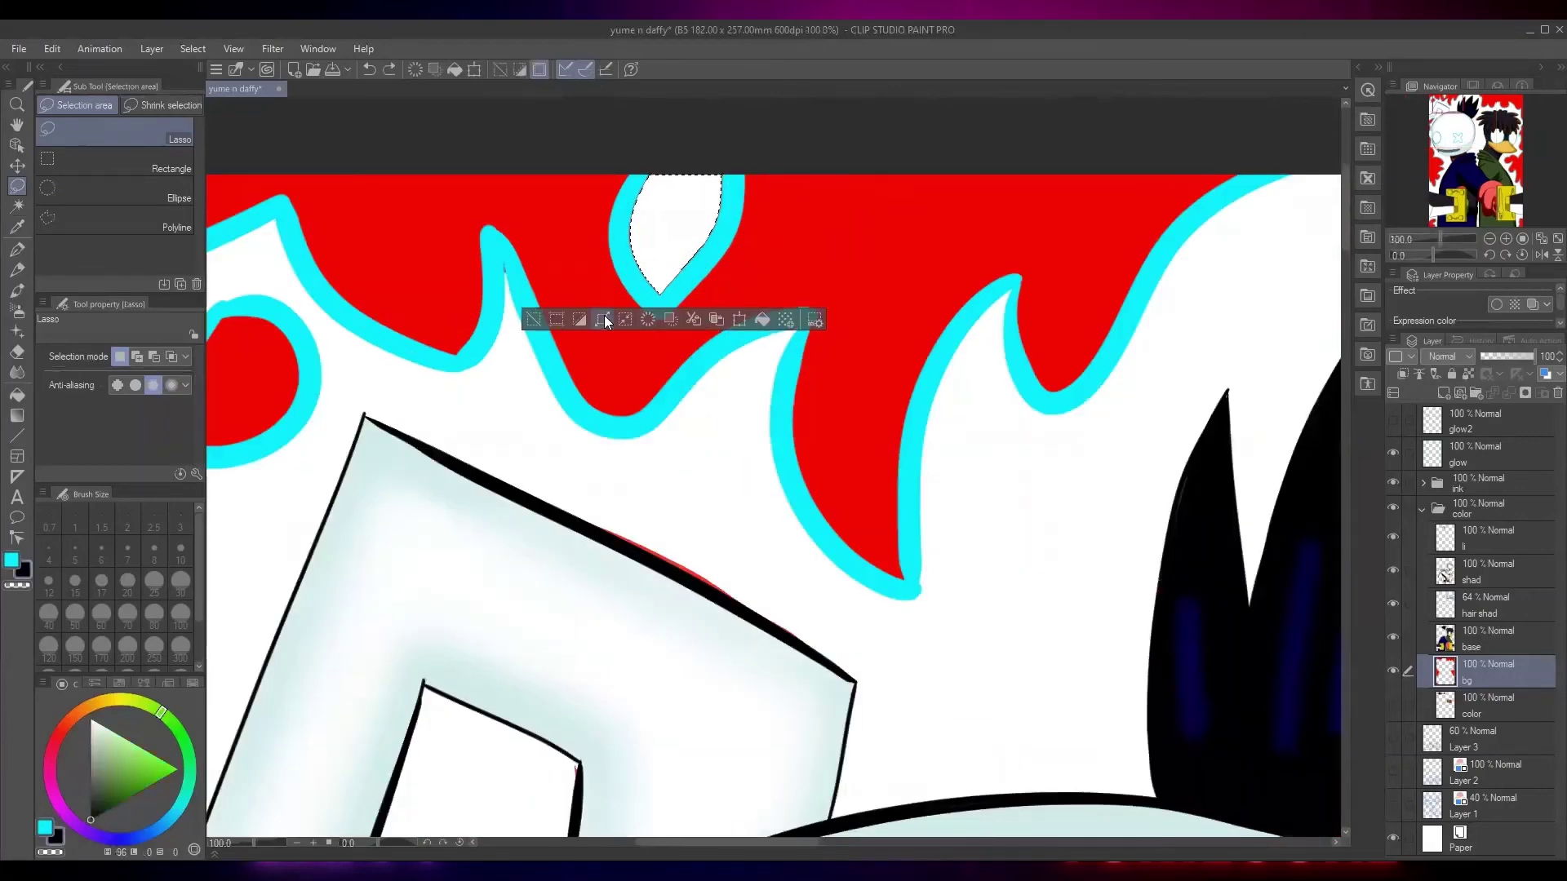
pyautogui.click(912, 237)
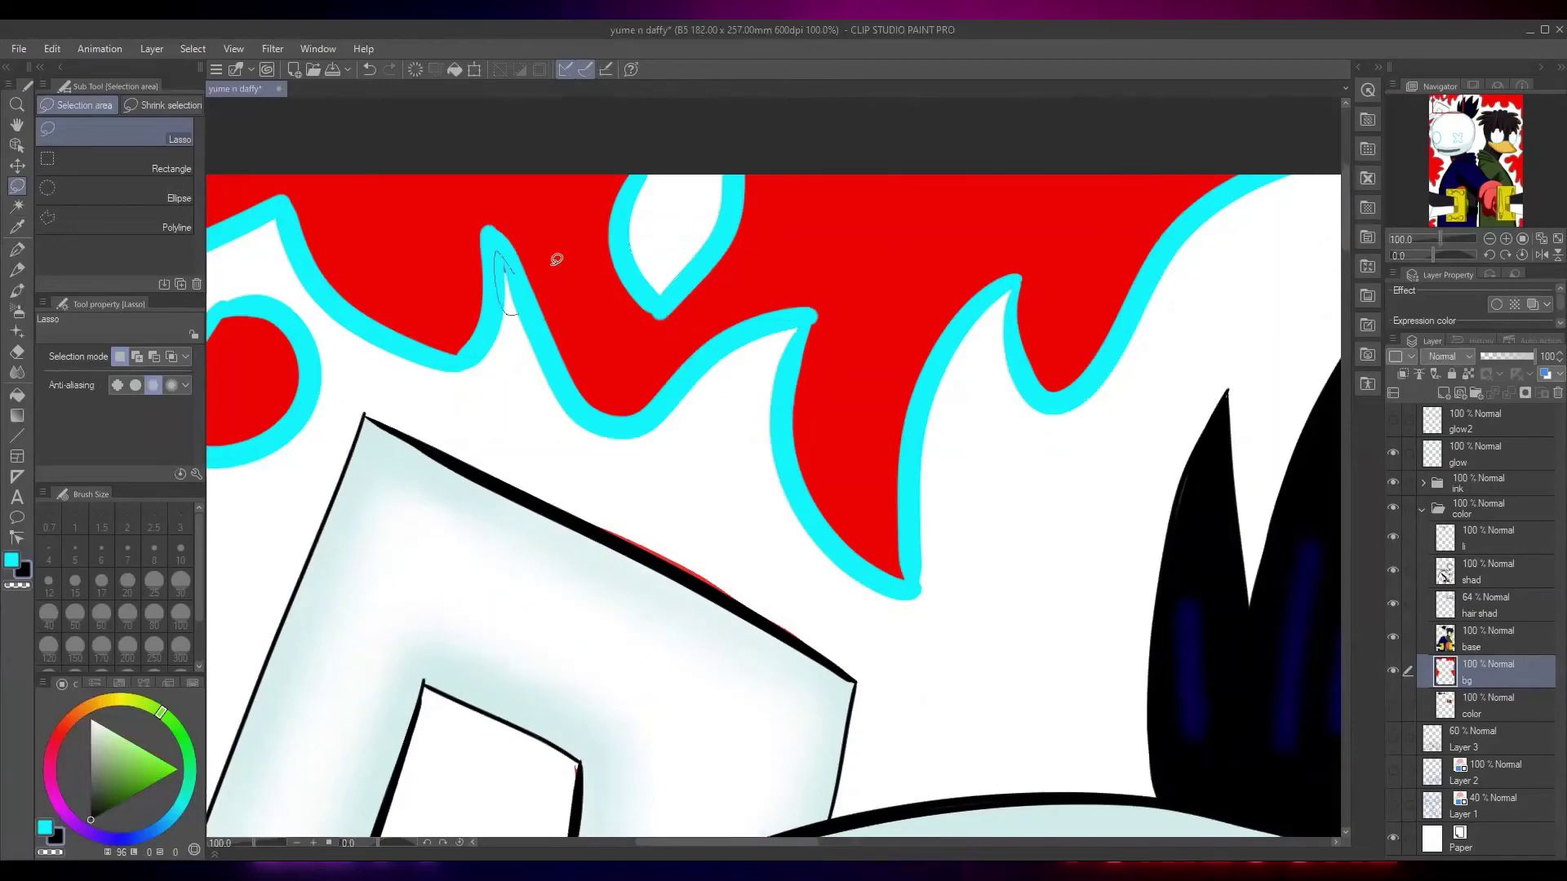
pyautogui.scroll(-6, 554, 259)
pyautogui.moveTo(1026, 385); pyautogui.dragTo(1013, 293)
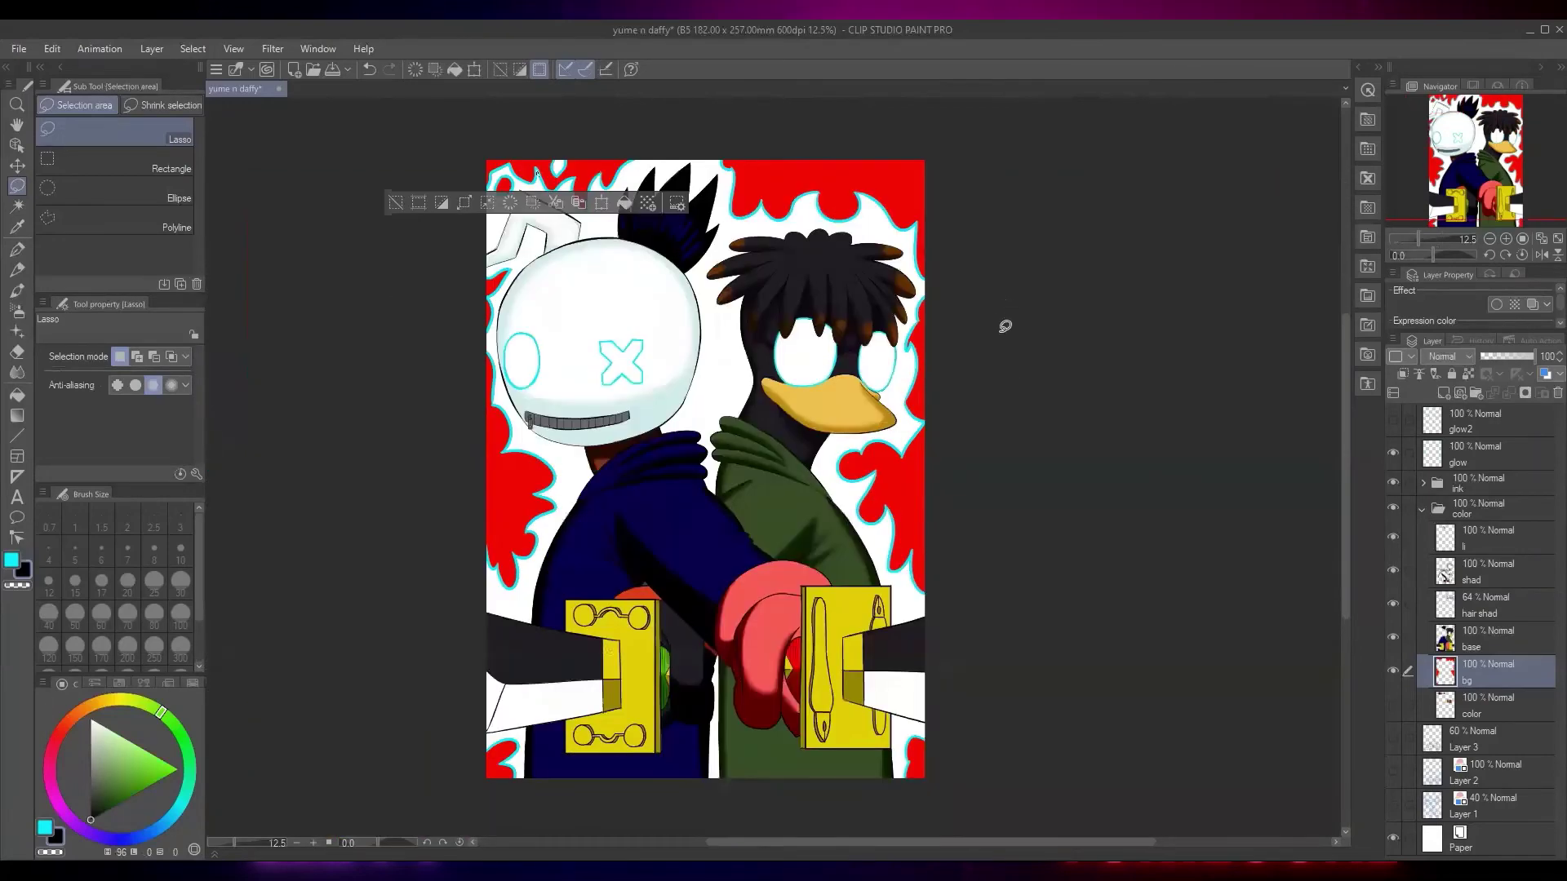
pyautogui.hotkey('ctrl', 'd')
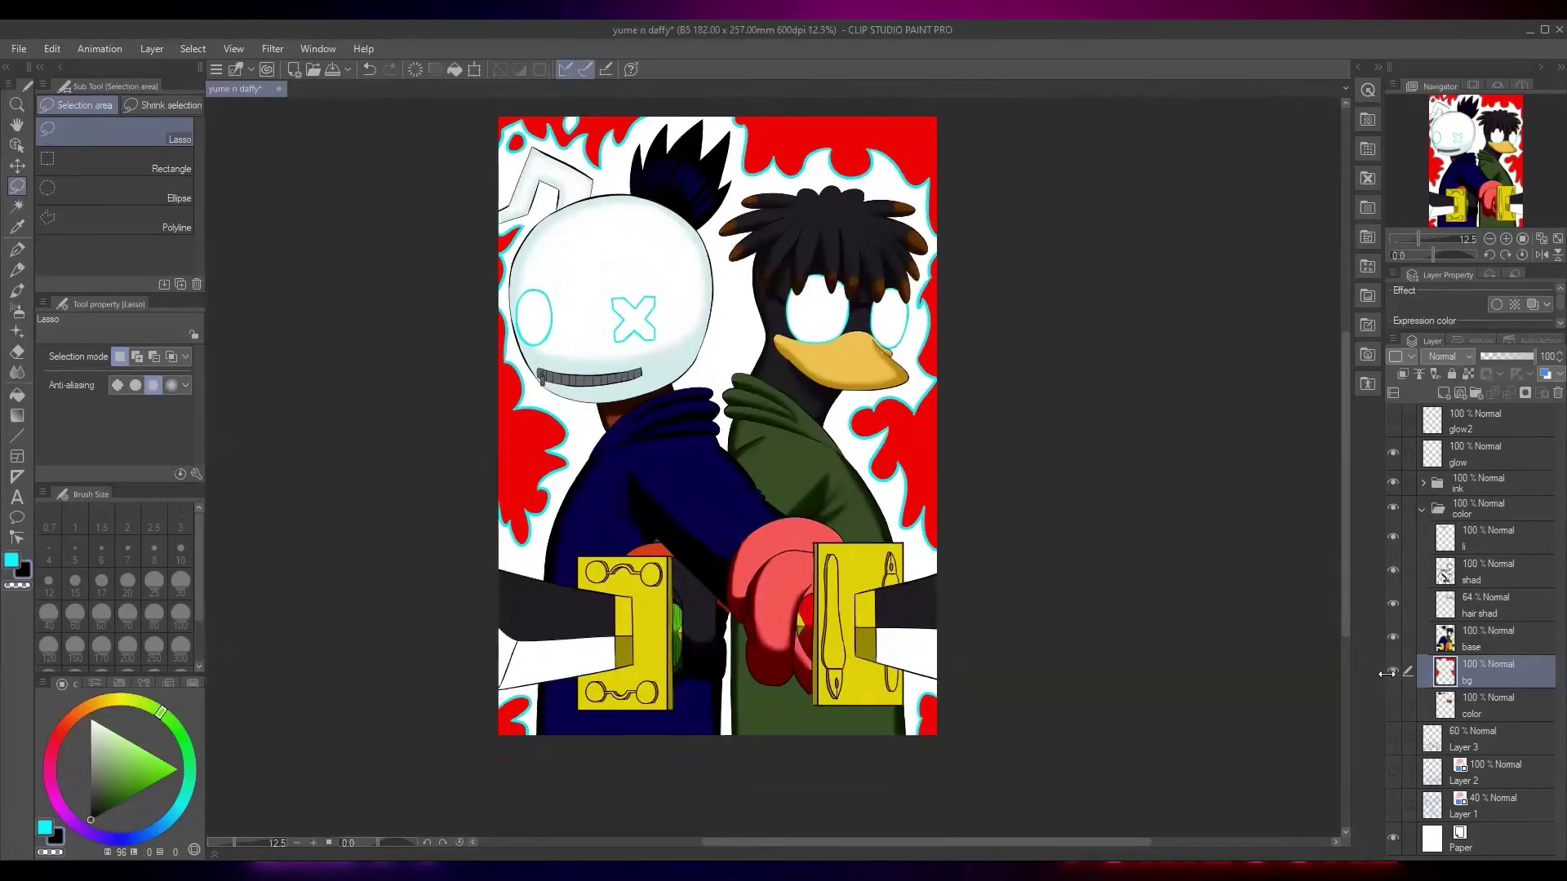
# Auto-select all remaining red background areas outside the white gap together, along the right, upper and left edges and in the corners
pyautogui.press('w')
pyautogui.click(928, 718)
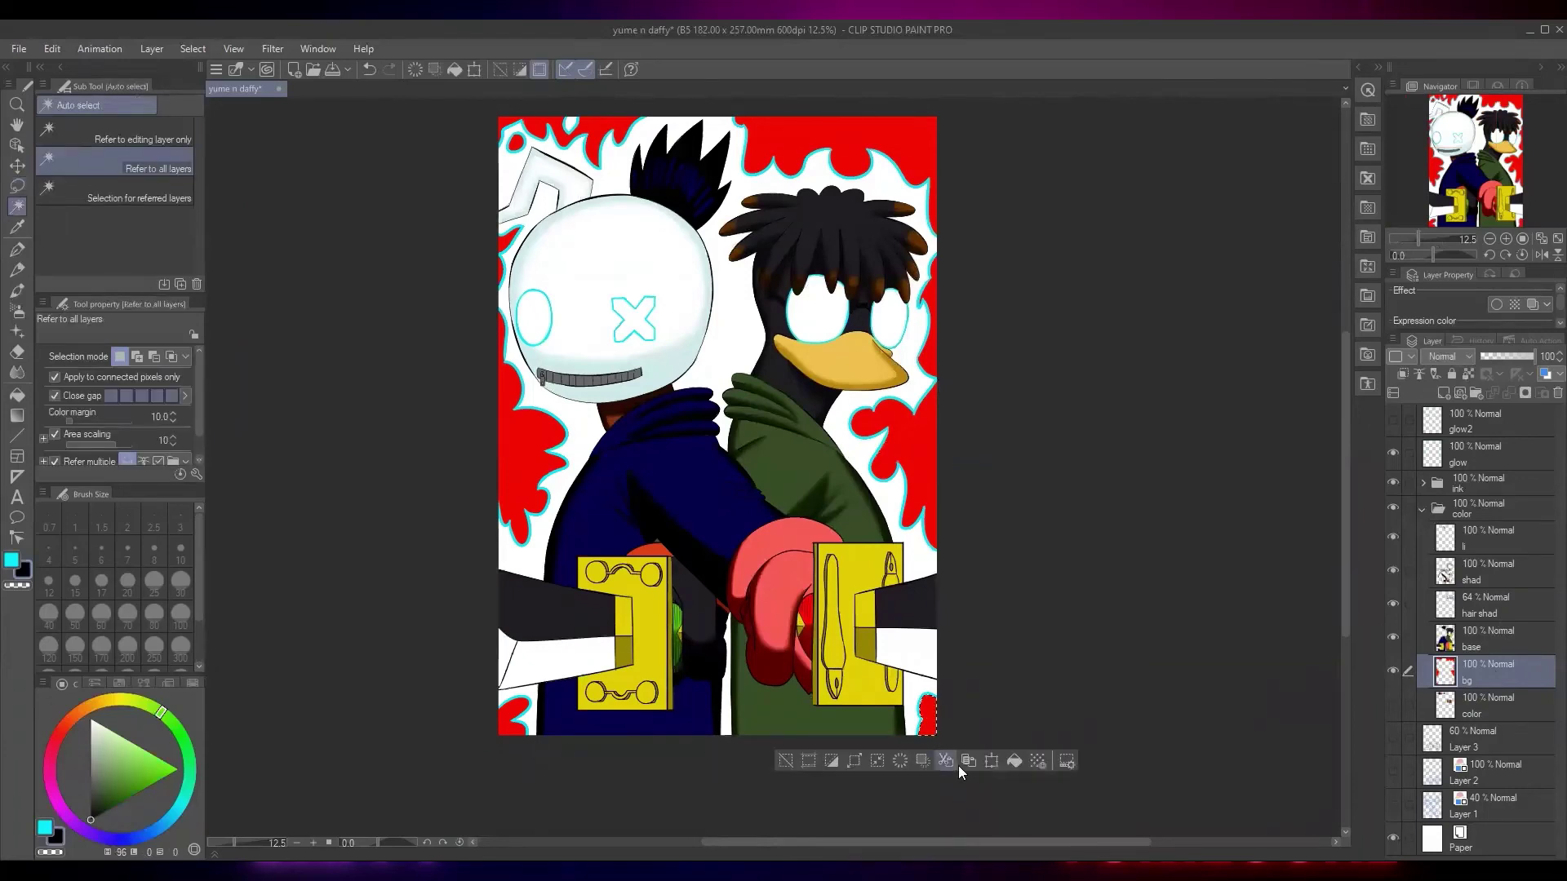
pyautogui.keyDown('shift'); pyautogui.click(922, 475); pyautogui.keyUp('shift')
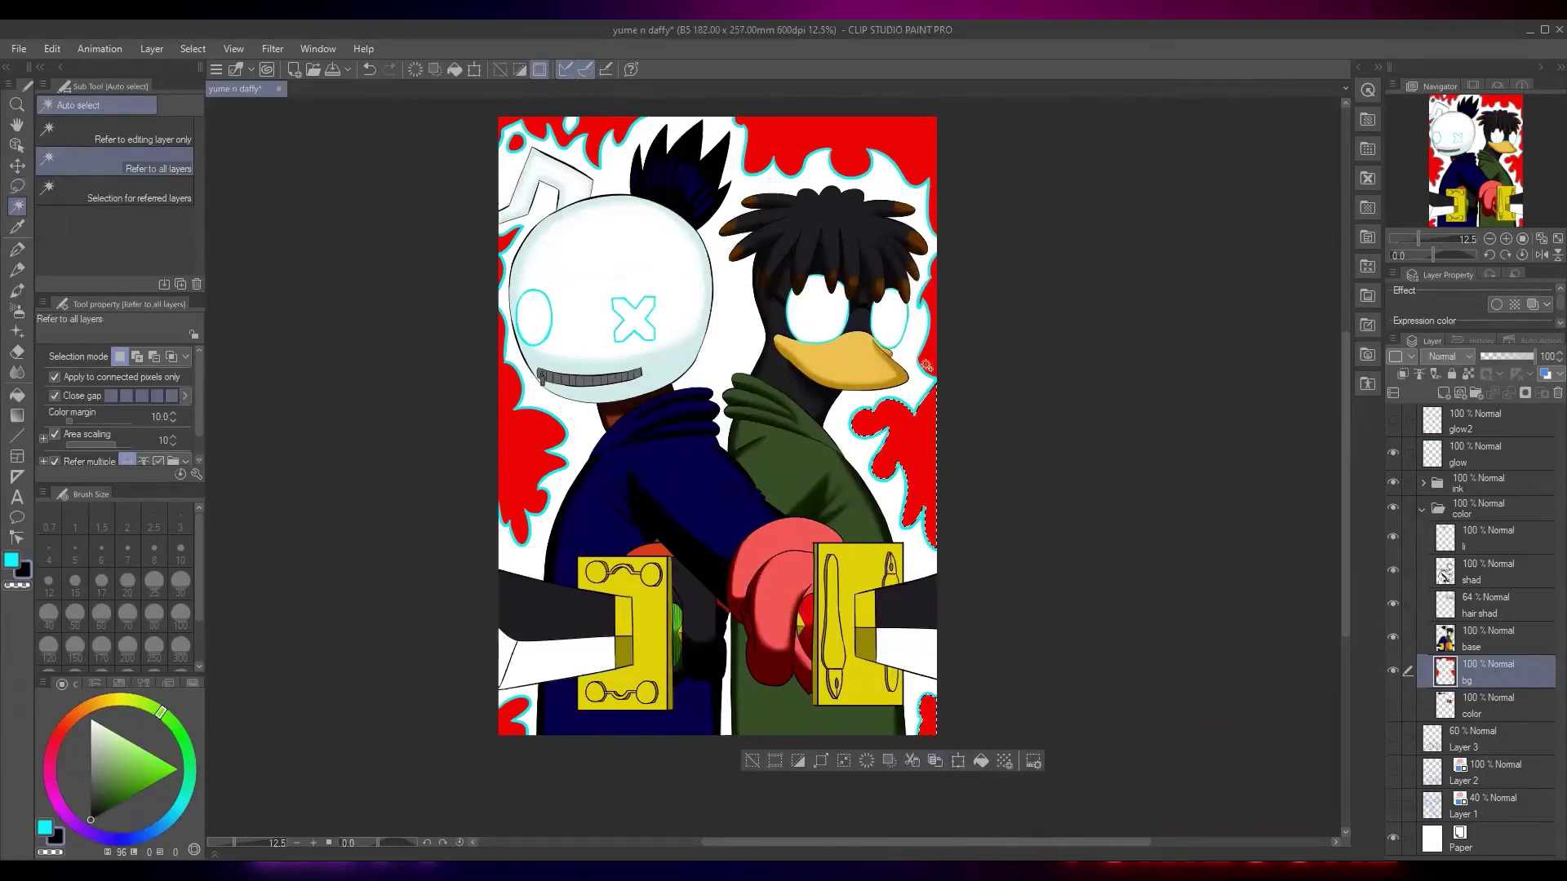
pyautogui.keyDown('shift'); pyautogui.click(918, 138); pyautogui.keyUp('shift')
pyautogui.keyDown('shift'); pyautogui.click(551, 136); pyautogui.keyUp('shift')
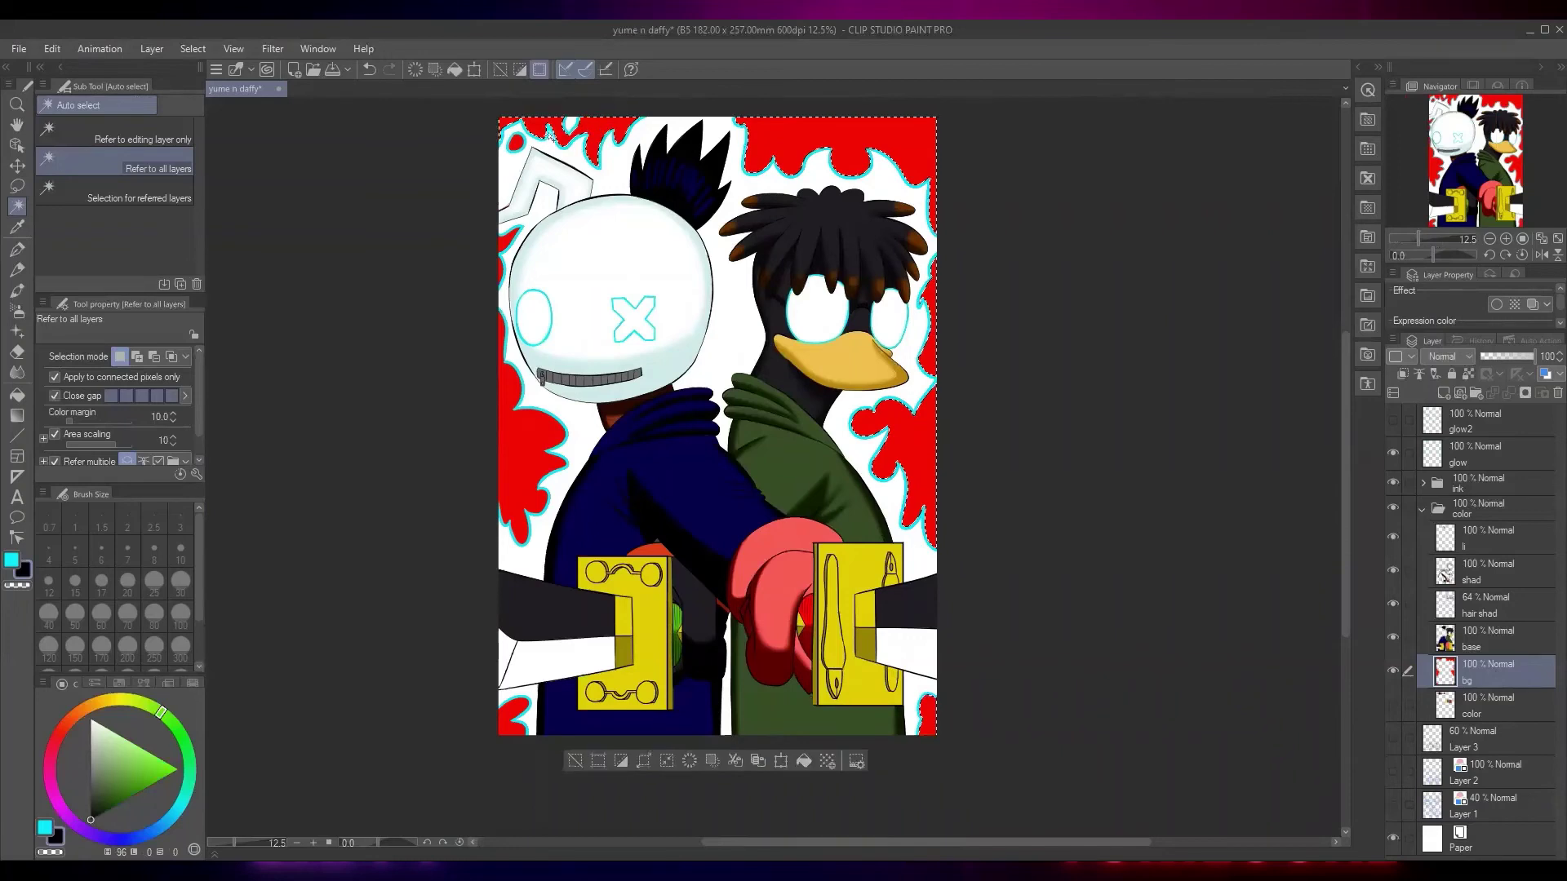
pyautogui.keyDown('shift'); pyautogui.click(516, 144); pyautogui.keyUp('shift')
pyautogui.keyDown('shift'); pyautogui.click(558, 435); pyautogui.keyUp('shift')
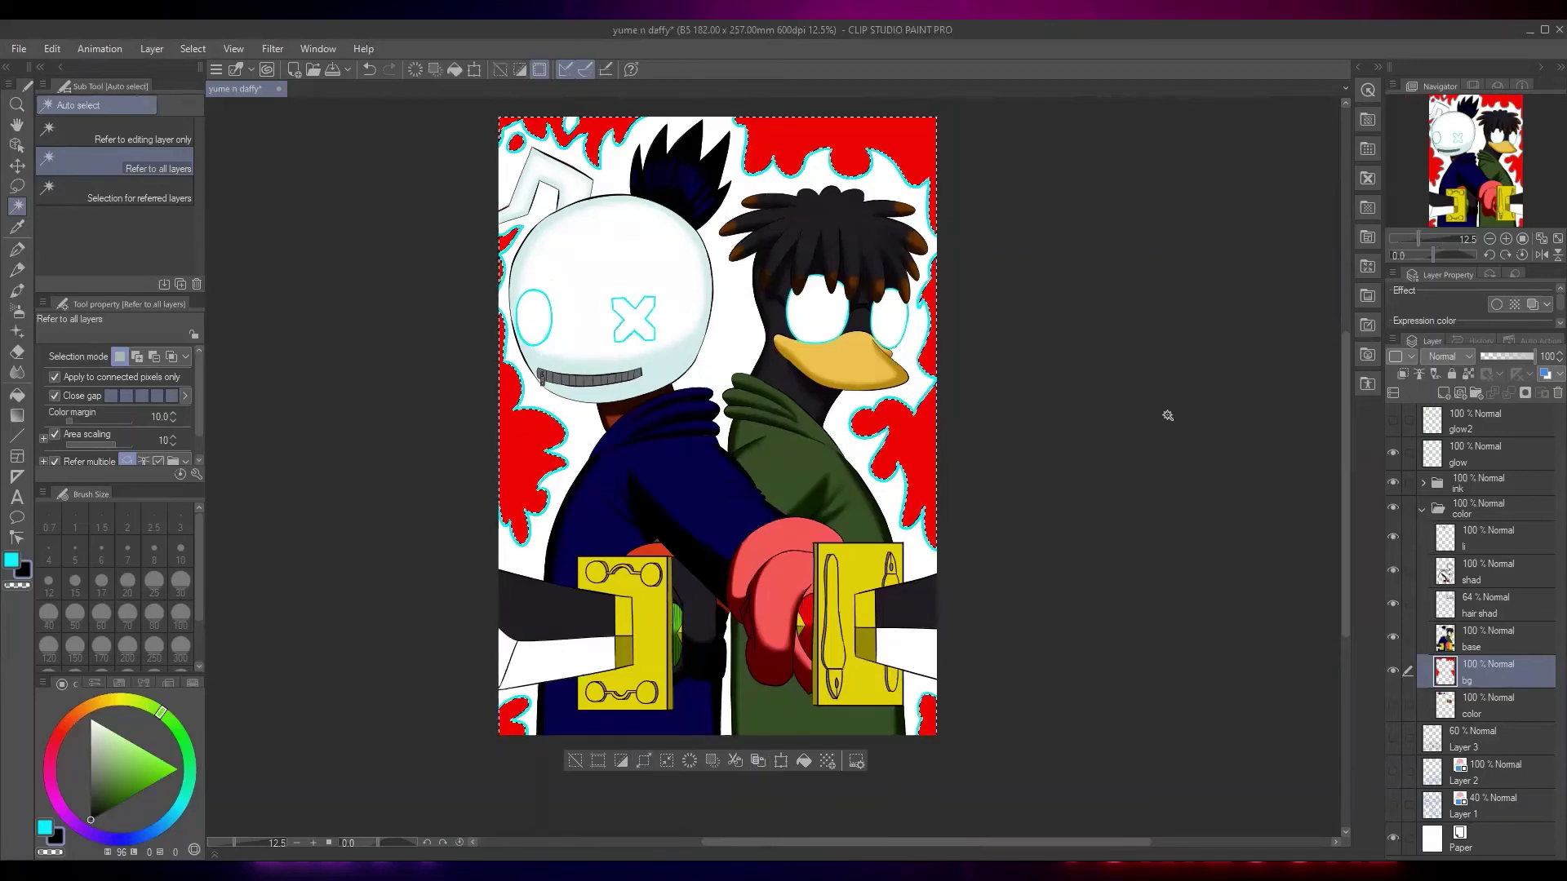
# Show the glow2 layer and airbrush soft cyan at brush size 100 inside the selection along the upper-right wavy edge
pyautogui.click(1474, 431)
pyautogui.press('b')
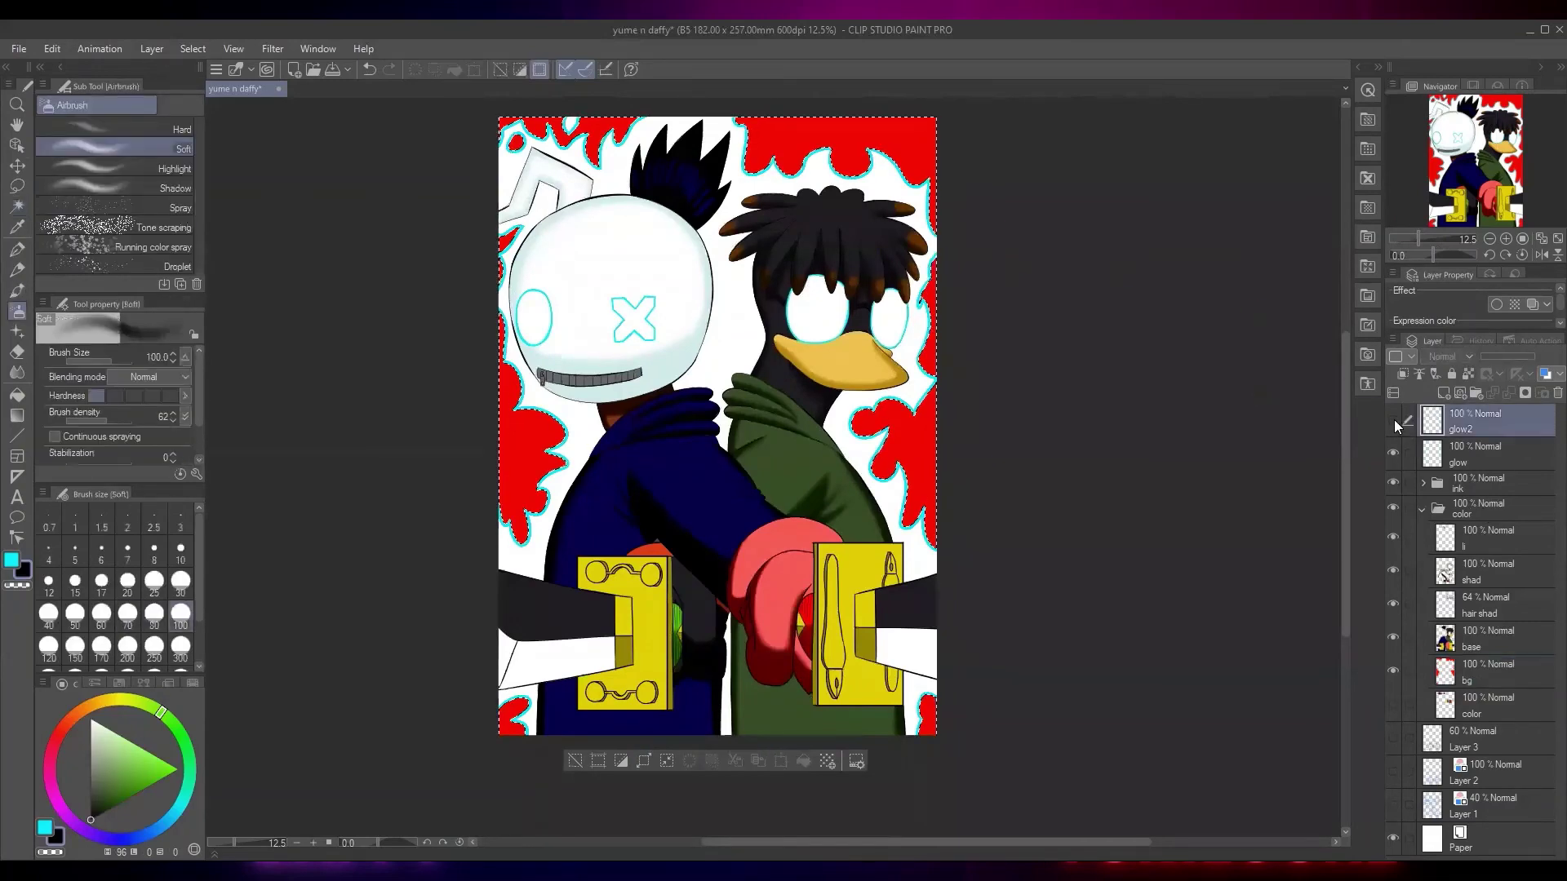
pyautogui.click(1394, 419)
pyautogui.scroll(4, 939, 171)
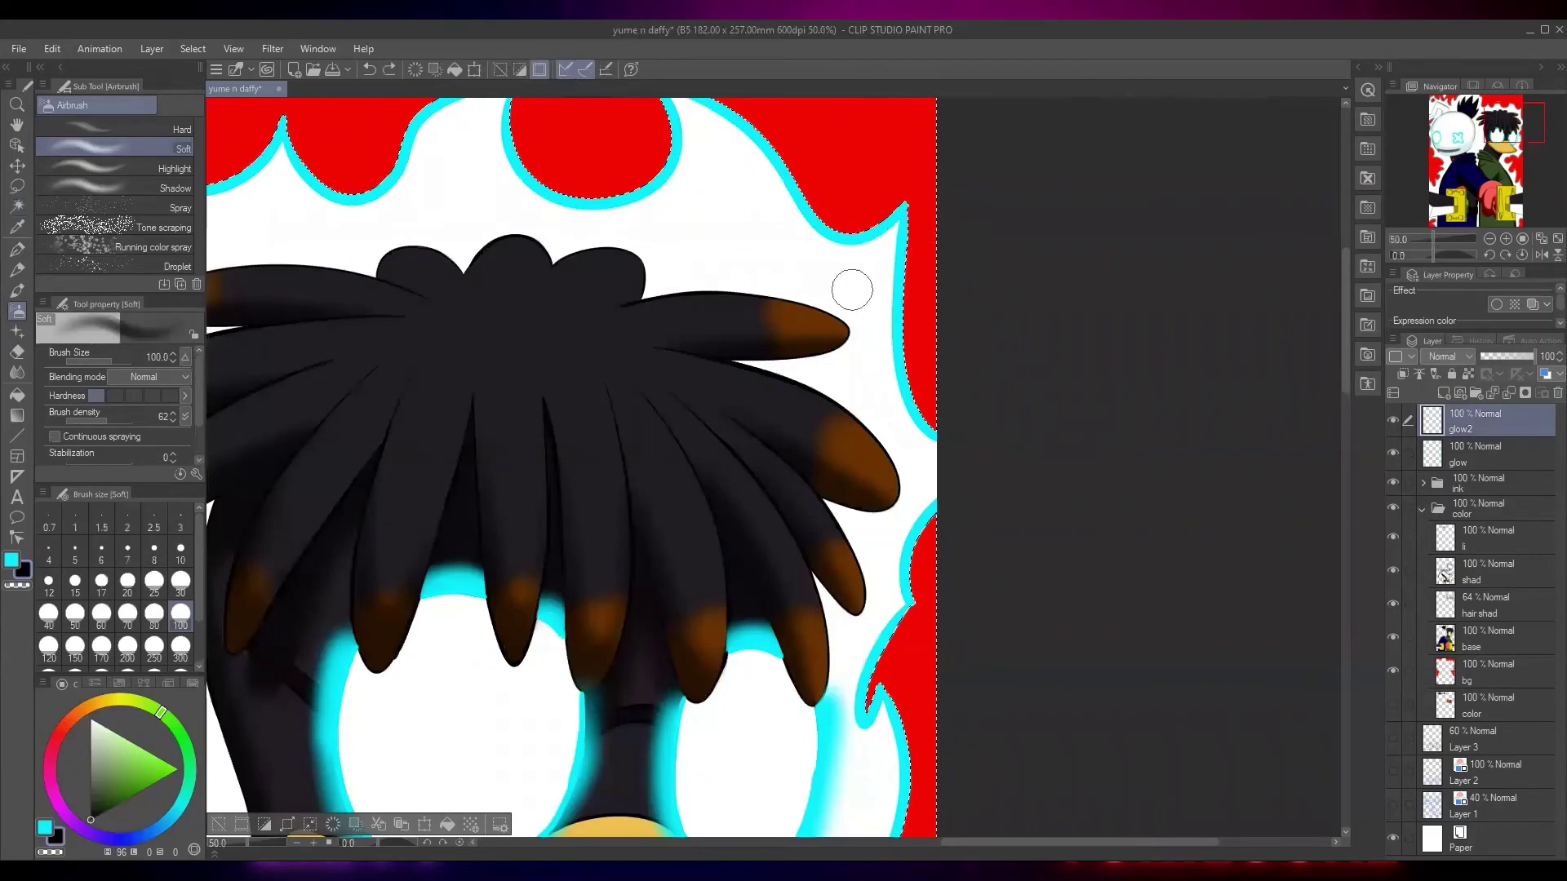
pyautogui.press('x')
pyautogui.moveTo(909, 210)
pyautogui.mouseDown()
pyautogui.moveTo(849, 215)
pyautogui.moveTo(813, 404)
pyautogui.mouseUp()
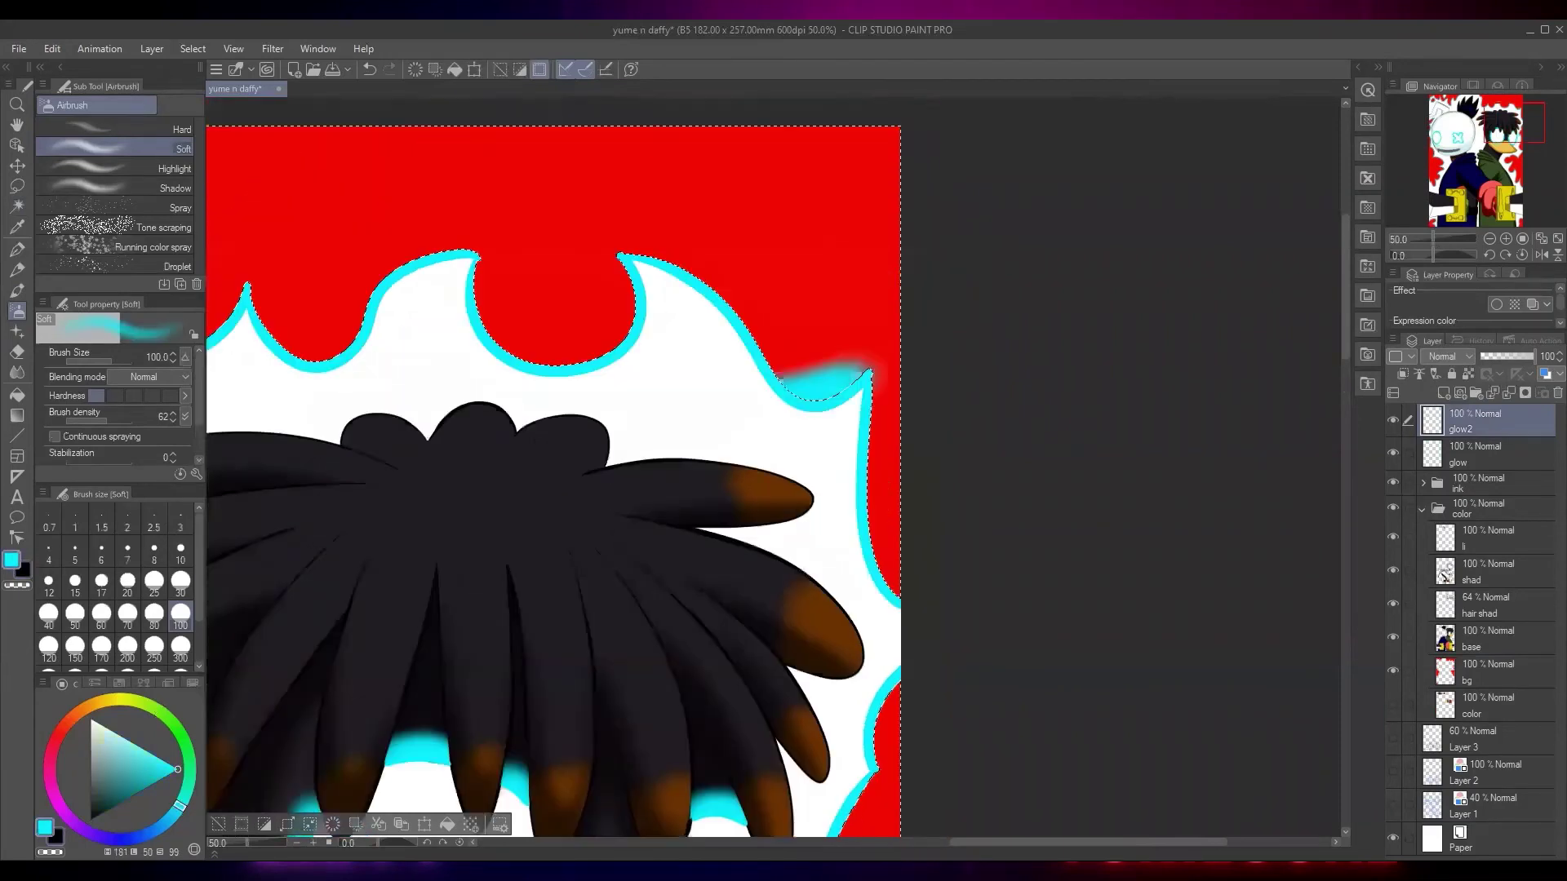
pyautogui.hotkey('ctrl', 'z')
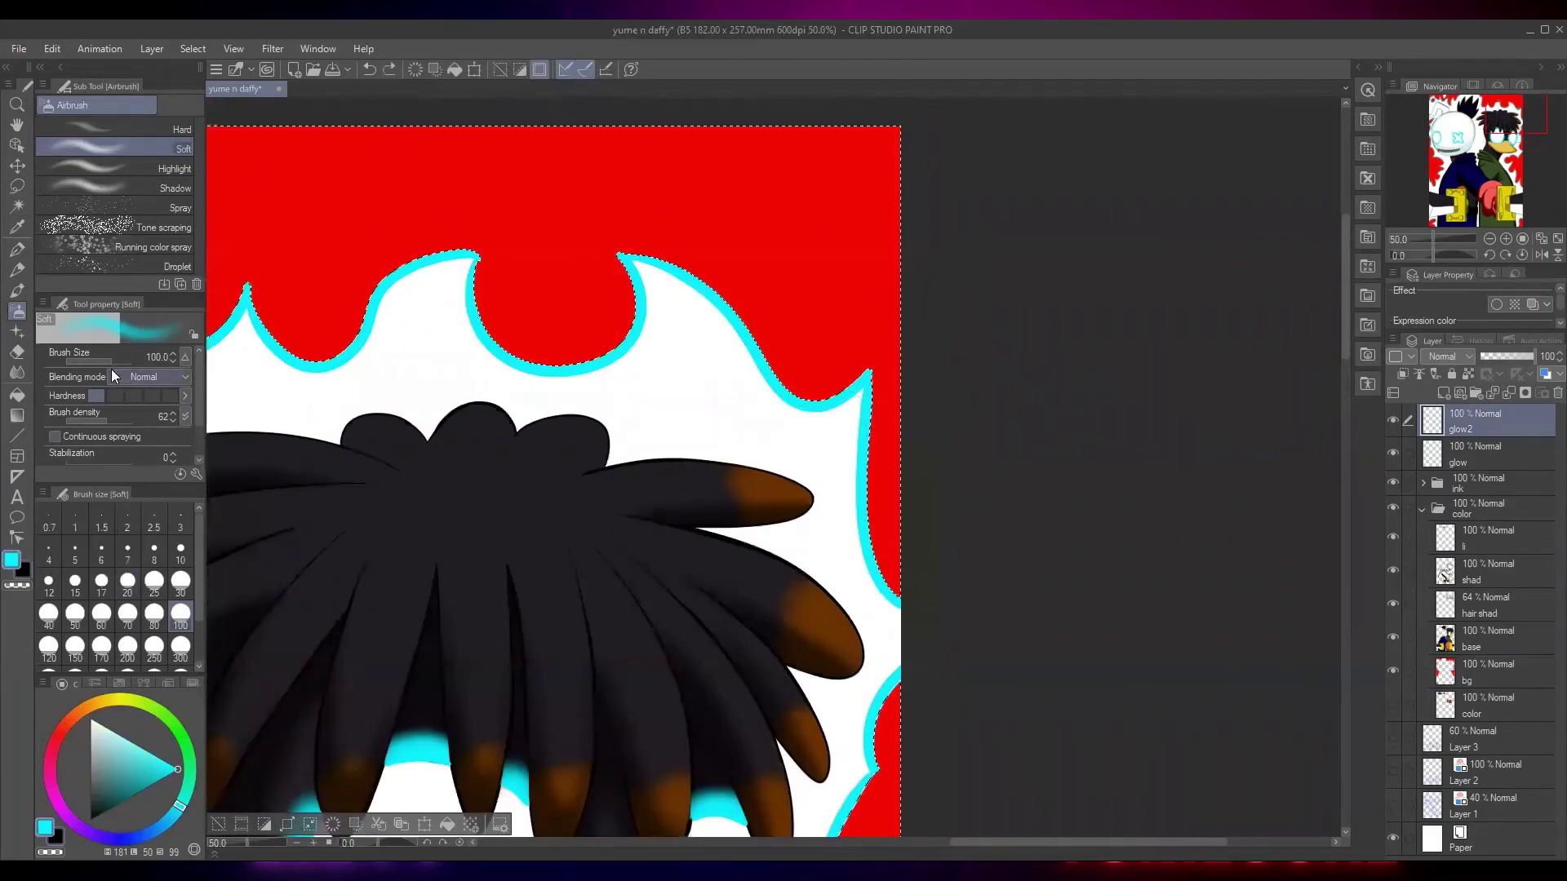
pyautogui.moveTo(804, 386)
pyautogui.mouseDown()
pyautogui.moveTo(651, 233)
pyautogui.moveTo(737, 285)
pyautogui.moveTo(778, 374)
pyautogui.moveTo(790, 359)
pyautogui.moveTo(662, 243)
pyautogui.moveTo(692, 274)
pyautogui.moveTo(628, 241)
pyautogui.moveTo(595, 252)
pyautogui.moveTo(694, 259)
pyautogui.mouseUp()
pyautogui.scroll(1, 672, 266)
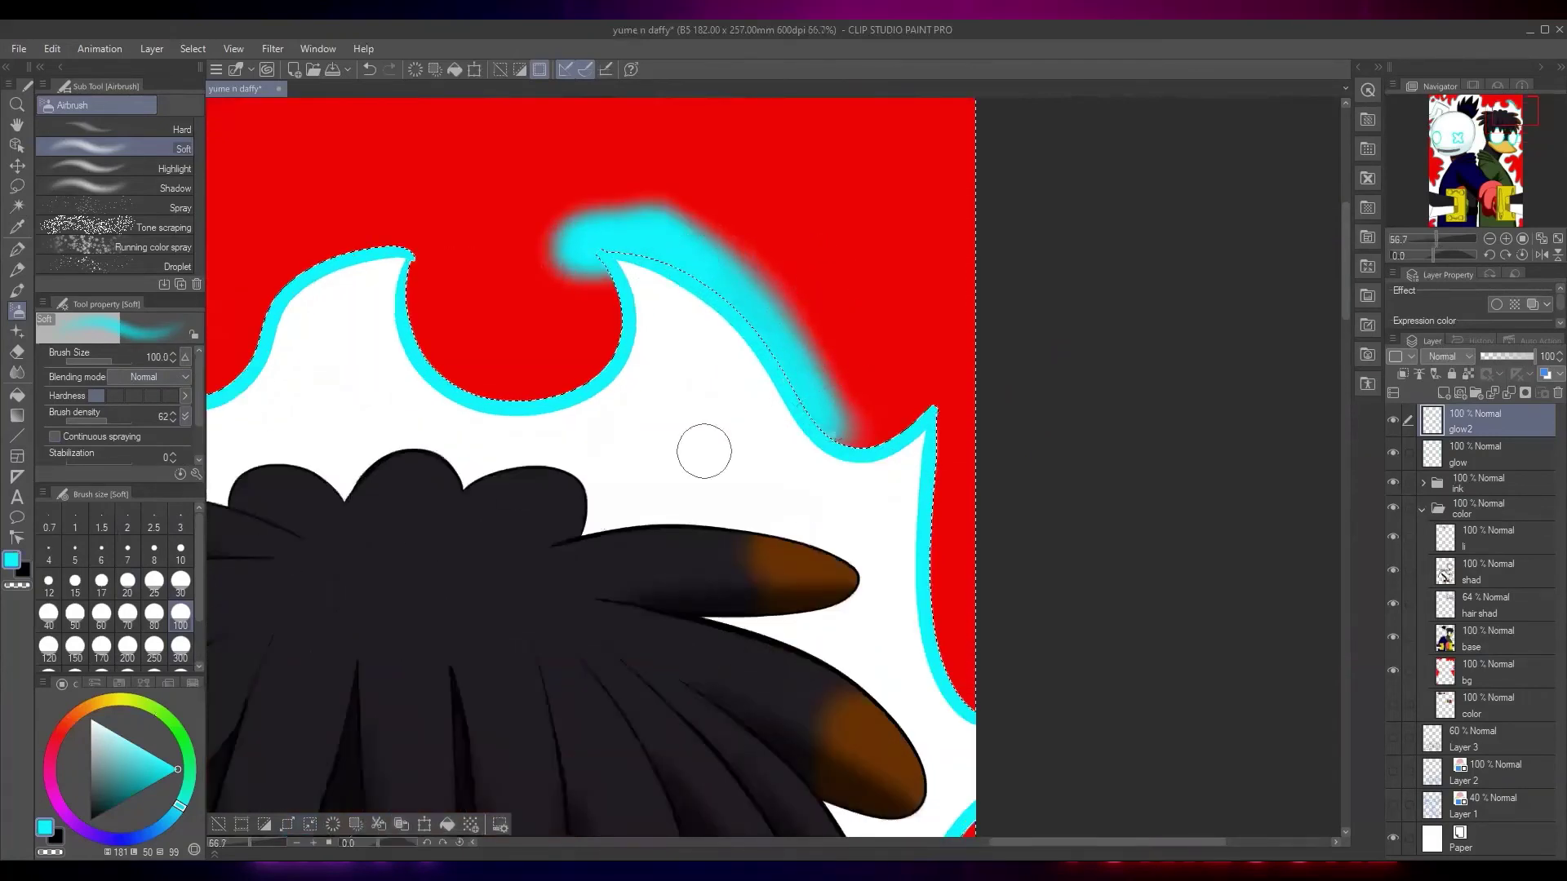
# Enlarge the Soft airbrush to size 200 and spray a cyan glow along the wavy edge above the duck character
pyautogui.click(180, 649)
pyautogui.moveTo(769, 402)
pyautogui.mouseDown()
pyautogui.moveTo(759, 350)
pyautogui.moveTo(555, 237)
pyautogui.moveTo(645, 365)
pyautogui.moveTo(625, 331)
pyautogui.moveTo(524, 403)
pyautogui.moveTo(429, 389)
pyautogui.moveTo(386, 236)
pyautogui.moveTo(651, 276)
pyautogui.mouseUp()
pyautogui.click(127, 649)
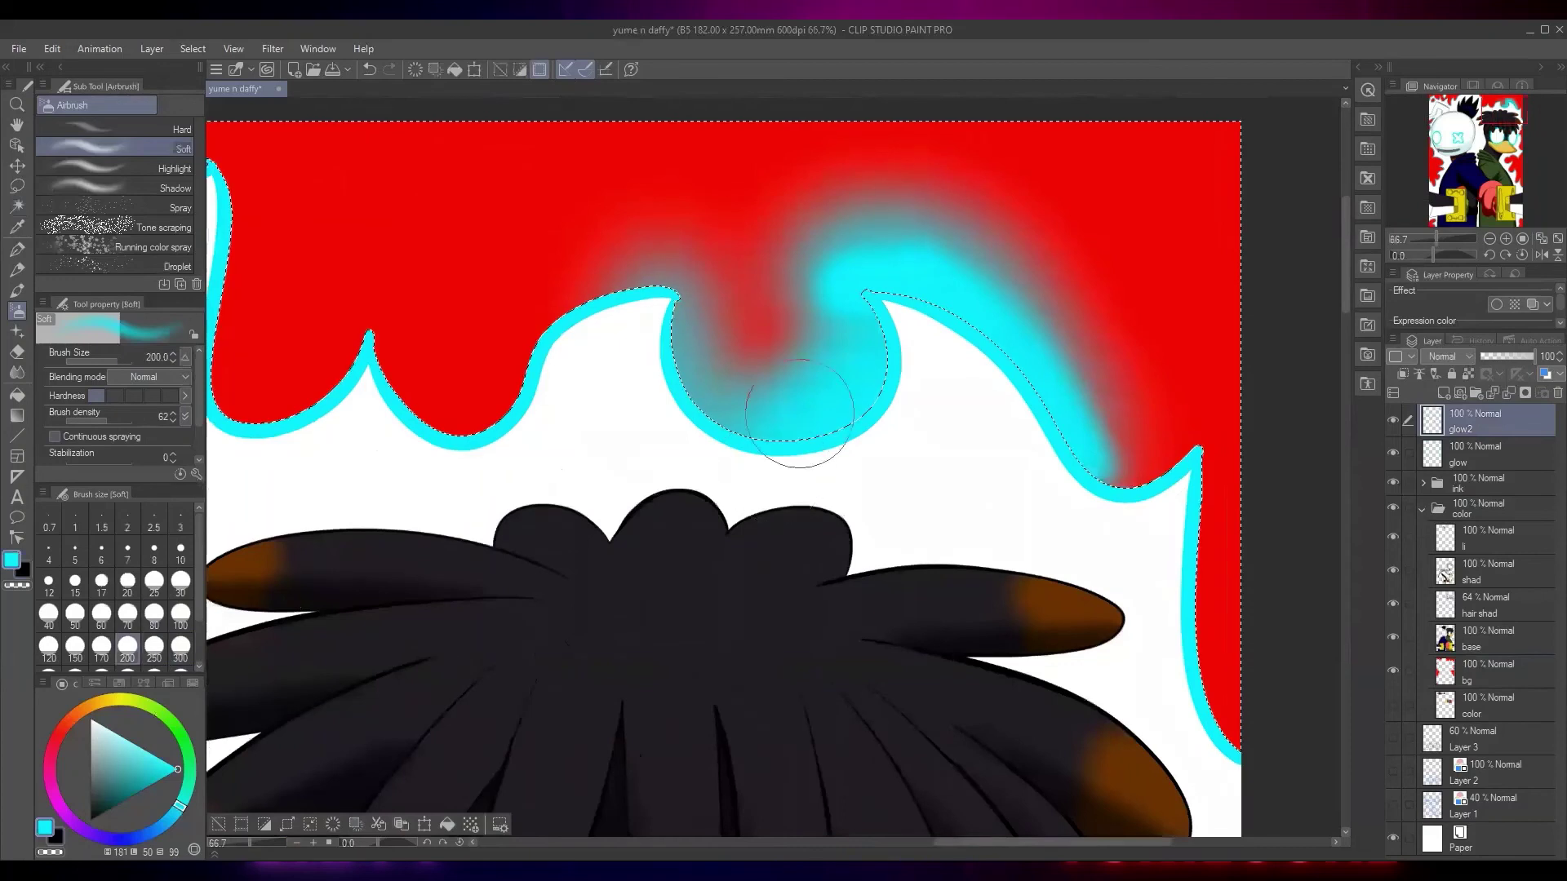
pyautogui.moveTo(799, 412)
pyautogui.mouseDown()
pyautogui.moveTo(652, 286)
pyautogui.moveTo(698, 431)
pyautogui.moveTo(652, 274)
pyautogui.moveTo(497, 397)
pyautogui.moveTo(527, 362)
pyautogui.moveTo(599, 286)
pyautogui.moveTo(473, 469)
pyautogui.mouseUp()
pyautogui.moveTo(600, 457); pyautogui.dragTo(873, 444)
pyautogui.moveTo(697, 384)
pyautogui.mouseDown()
pyautogui.moveTo(649, 389)
pyautogui.moveTo(713, 402)
pyautogui.moveTo(624, 282)
pyautogui.moveTo(531, 384)
pyautogui.moveTo(457, 339)
pyautogui.moveTo(494, 242)
pyautogui.moveTo(457, 122)
pyautogui.moveTo(465, 262)
pyautogui.mouseUp()
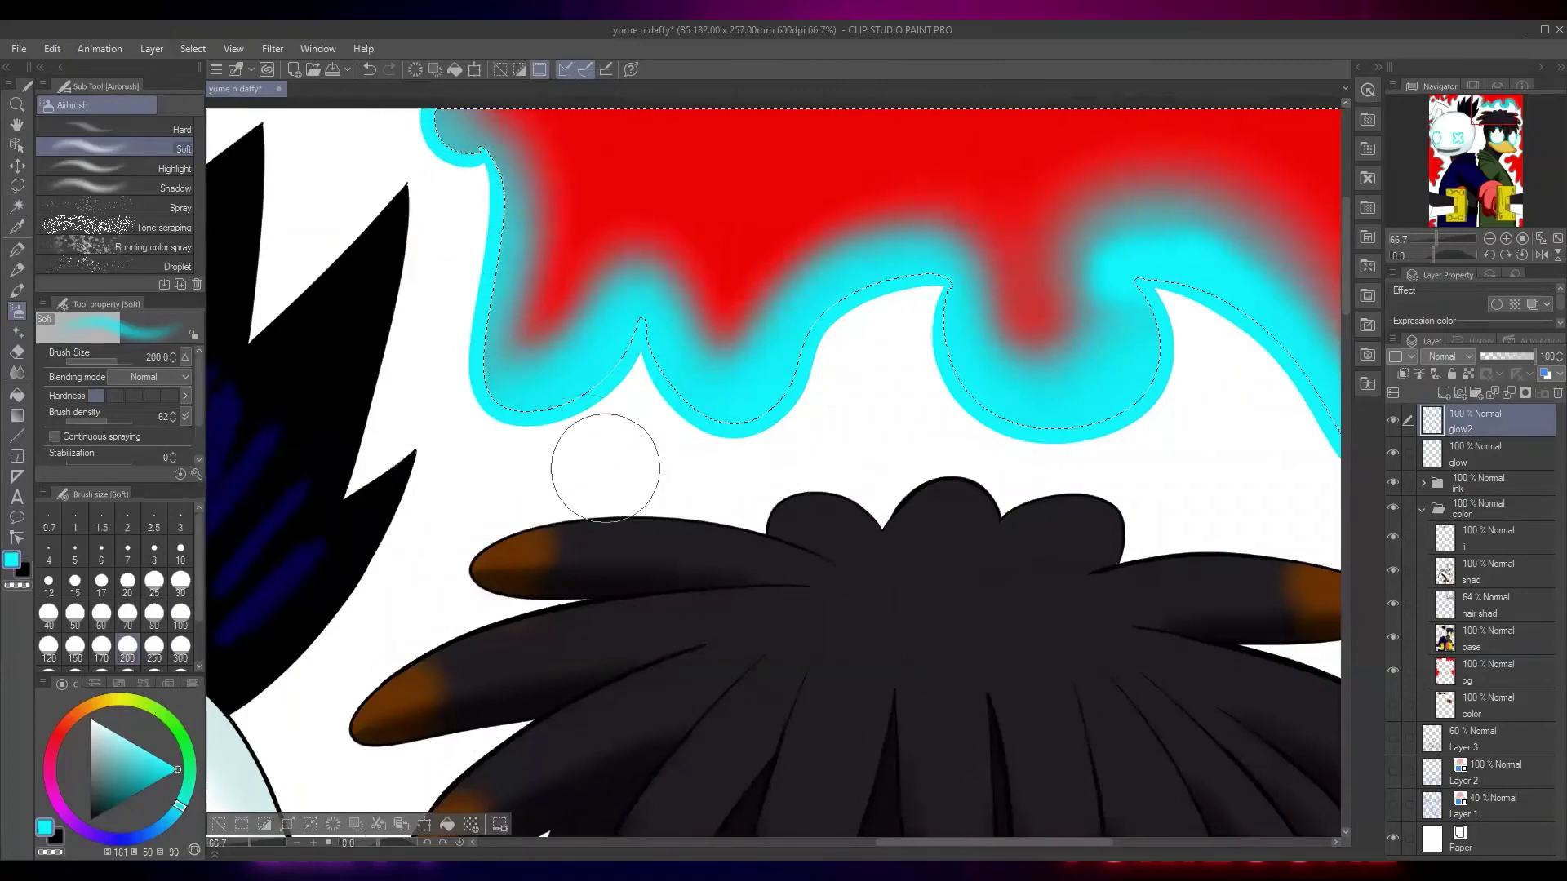
# Airbrush the cyan glow along the wavy right-hand edge beside the duck character's hair and eyes
pyautogui.scroll(-2, 711, 504)
pyautogui.moveTo(944, 549); pyautogui.dragTo(579, 367)
pyautogui.scroll(2, 685, 283)
pyautogui.moveTo(693, 326)
pyautogui.mouseDown()
pyautogui.moveTo(778, 275)
pyautogui.moveTo(766, 514)
pyautogui.moveTo(823, 591)
pyautogui.moveTo(787, 237)
pyautogui.moveTo(804, 150)
pyautogui.mouseUp()
pyautogui.moveTo(791, 267)
pyautogui.mouseDown()
pyautogui.moveTo(762, 280)
pyautogui.moveTo(676, 541)
pyautogui.moveTo(707, 468)
pyautogui.moveTo(748, 689)
pyautogui.moveTo(748, 395)
pyautogui.mouseUp()
pyautogui.moveTo(748, 395)
pyautogui.mouseDown()
pyautogui.moveTo(692, 519)
pyautogui.moveTo(716, 603)
pyautogui.moveTo(810, 624)
pyautogui.mouseUp()
pyautogui.moveTo(798, 530); pyautogui.dragTo(927, 203)
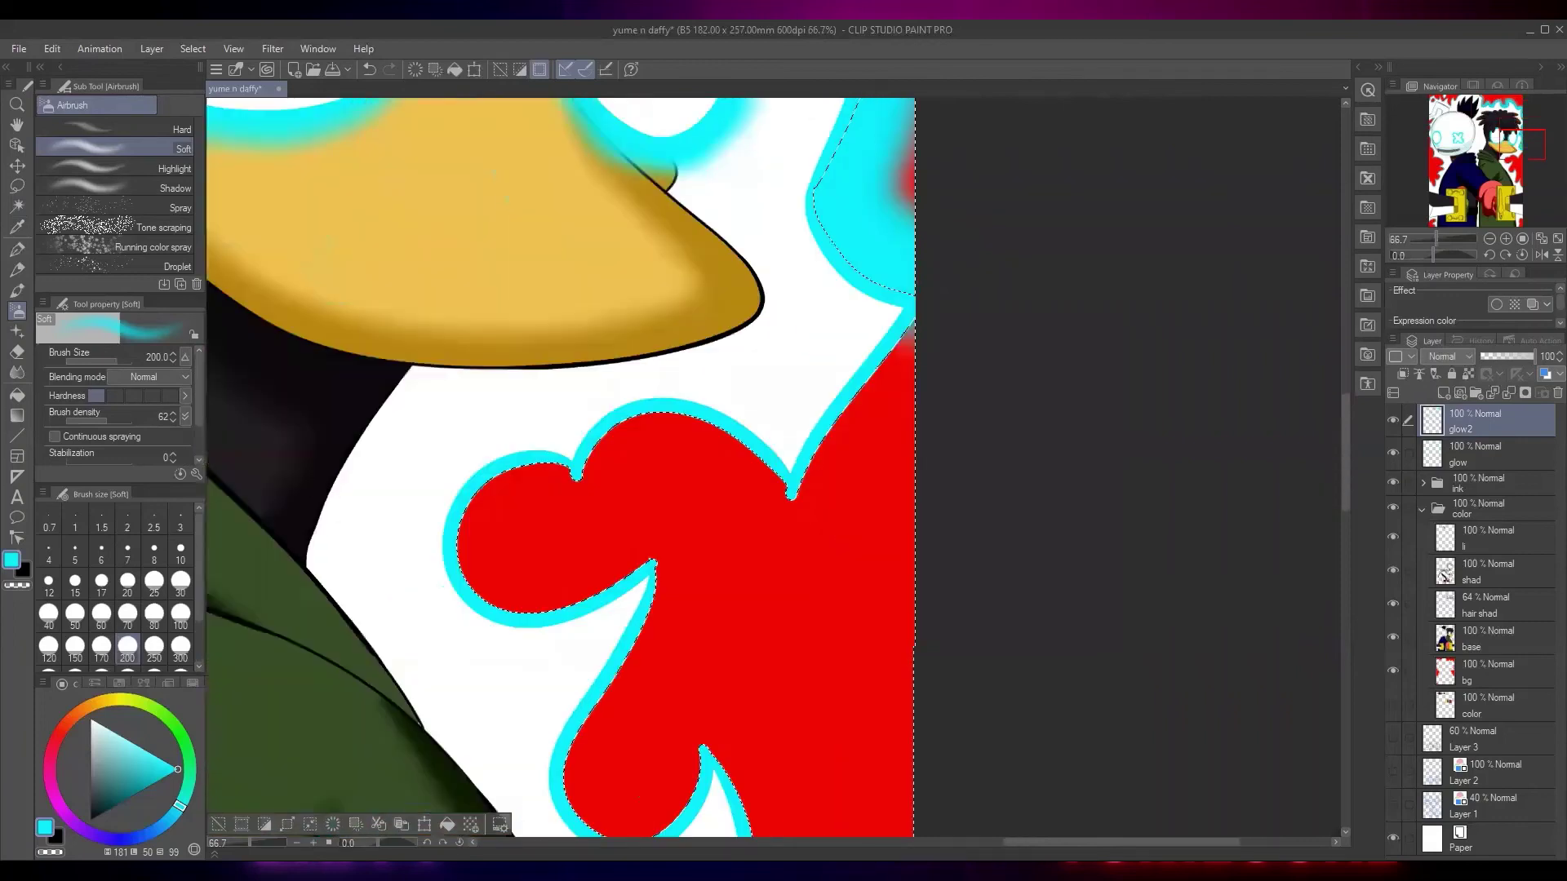
# Airbrush the cyan glow around the rim of the red flame shapes below the duck's beak, beside the green hood
pyautogui.moveTo(898, 343)
pyautogui.mouseDown()
pyautogui.moveTo(783, 522)
pyautogui.moveTo(750, 420)
pyautogui.moveTo(663, 391)
pyautogui.moveTo(560, 437)
pyautogui.moveTo(594, 419)
pyautogui.moveTo(437, 559)
pyautogui.moveTo(499, 639)
pyautogui.moveTo(628, 621)
pyautogui.moveTo(683, 403)
pyautogui.moveTo(644, 455)
pyautogui.moveTo(658, 629)
pyautogui.moveTo(724, 629)
pyautogui.moveTo(796, 554)
pyautogui.moveTo(757, 501)
pyautogui.moveTo(726, 220)
pyautogui.mouseUp()
pyautogui.moveTo(767, 294)
pyautogui.mouseDown()
pyautogui.moveTo(758, 492)
pyautogui.moveTo(833, 521)
pyautogui.moveTo(878, 419)
pyautogui.moveTo(859, 647)
pyautogui.moveTo(888, 682)
pyautogui.moveTo(936, 688)
pyautogui.mouseUp()
pyautogui.scroll(-3, 924, 674)
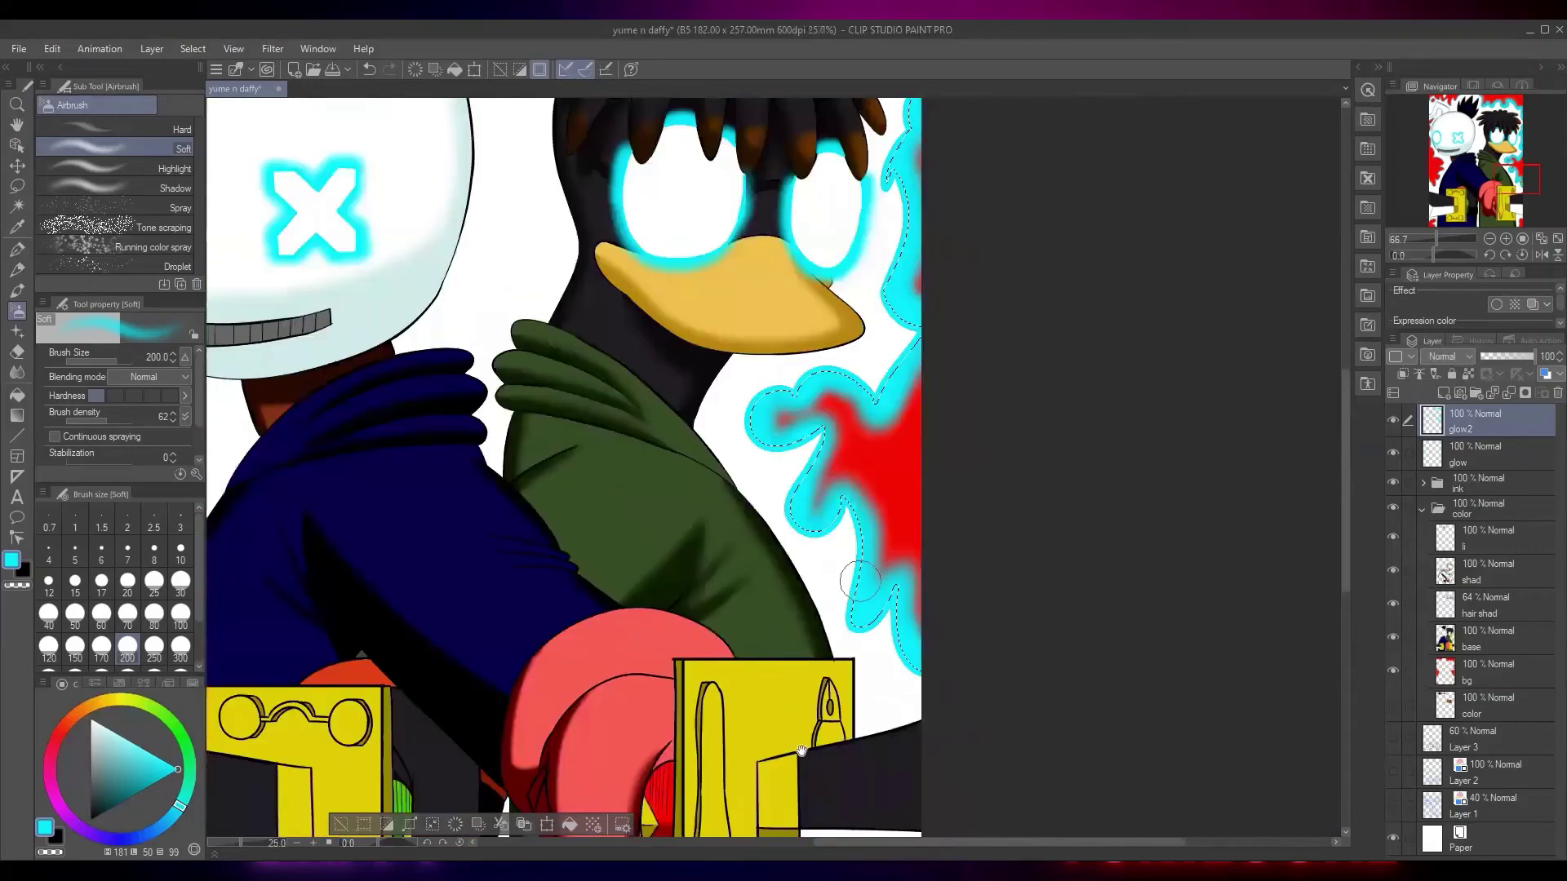
pyautogui.moveTo(868, 339); pyautogui.dragTo(874, 598)
# Set the airbrush density to 100 and spray the cyan glow over the upper-left flames and small circle
pyautogui.moveTo(672, 331); pyautogui.dragTo(910, 571)
pyautogui.scroll(1, 867, 462)
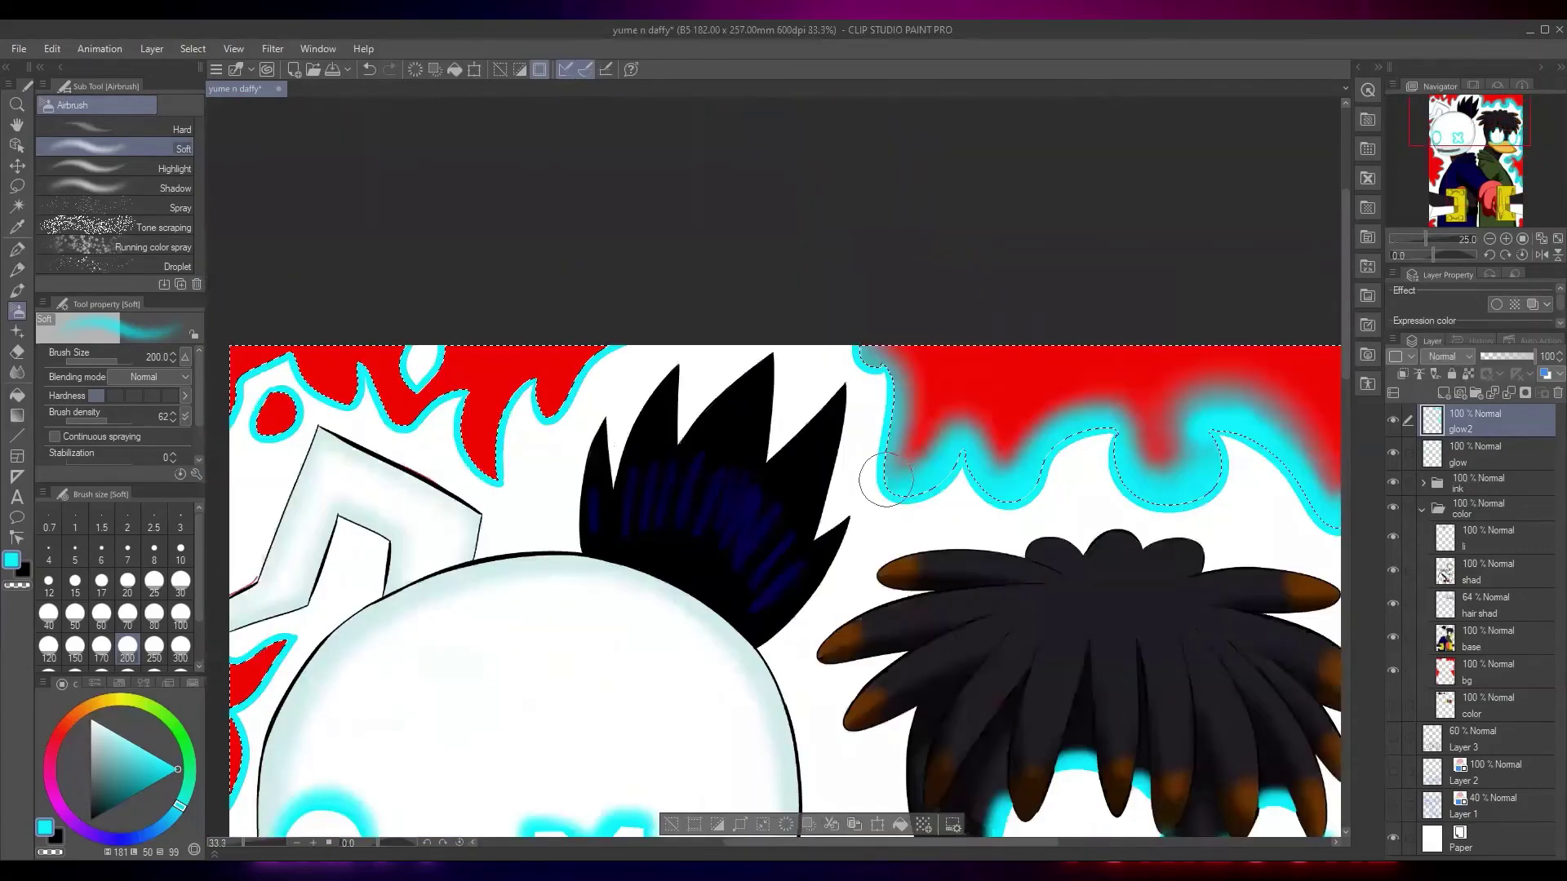
pyautogui.moveTo(627, 373)
pyautogui.mouseDown()
pyautogui.moveTo(761, 357)
pyautogui.moveTo(714, 355)
pyautogui.moveTo(696, 413)
pyautogui.moveTo(684, 359)
pyautogui.moveTo(644, 435)
pyautogui.moveTo(648, 473)
pyautogui.moveTo(653, 383)
pyautogui.moveTo(620, 433)
pyautogui.moveTo(554, 376)
pyautogui.moveTo(530, 424)
pyautogui.moveTo(587, 351)
pyautogui.moveTo(560, 352)
pyautogui.moveTo(538, 408)
pyautogui.moveTo(506, 335)
pyautogui.moveTo(473, 391)
pyautogui.moveTo(420, 330)
pyautogui.moveTo(358, 427)
pyautogui.moveTo(419, 402)
pyautogui.moveTo(412, 391)
pyautogui.mouseUp()
pyautogui.click(133, 421)
pyautogui.moveTo(553, 546); pyautogui.dragTo(684, 317)
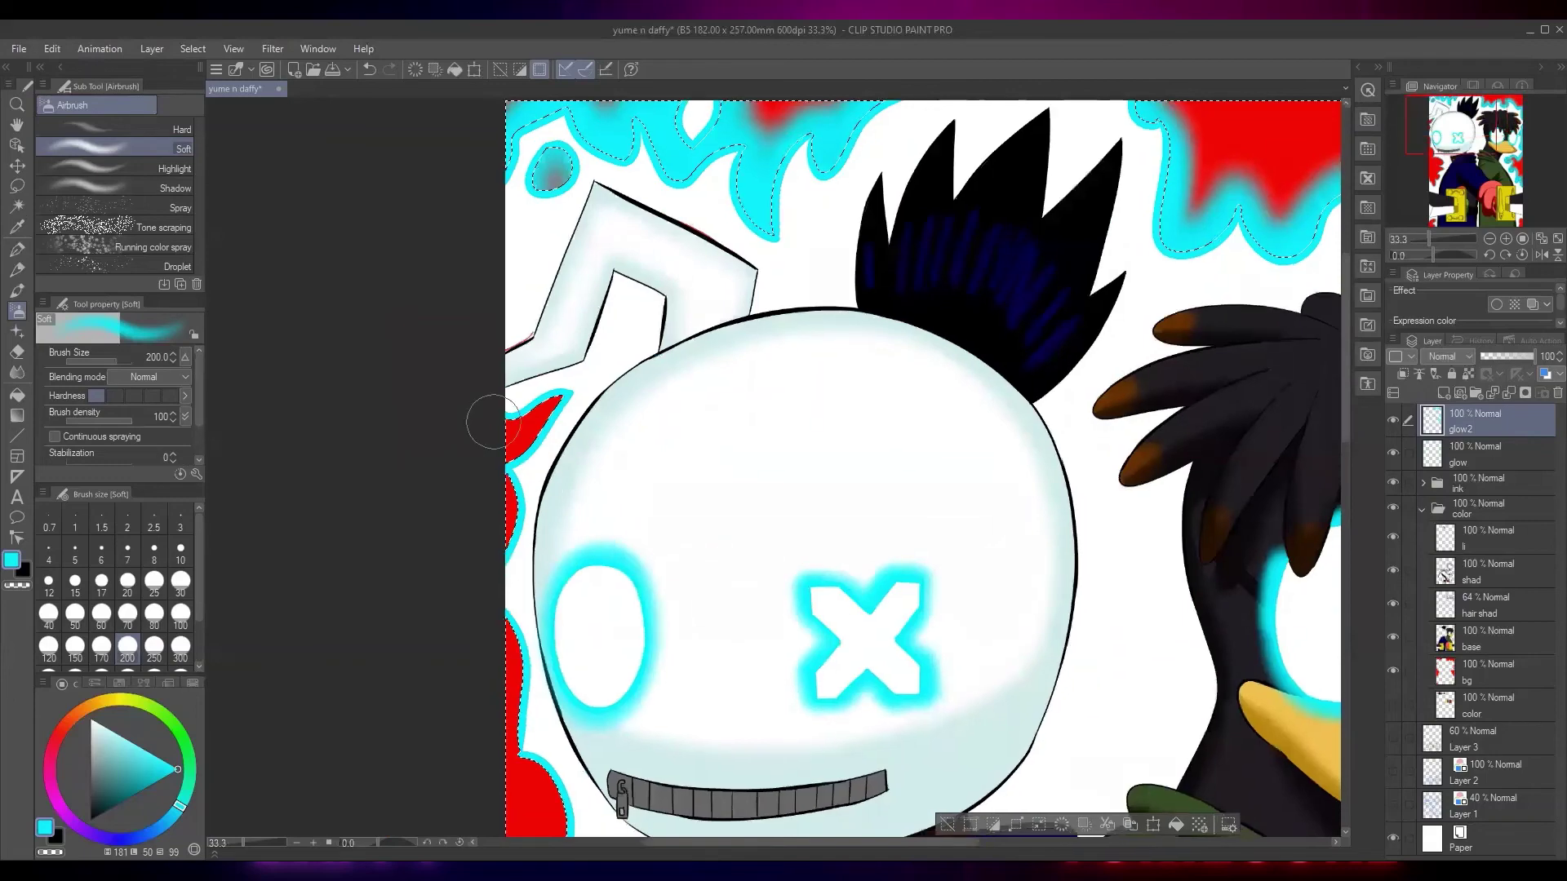
# Airbrush the cyan glow down the flames on the canvas's left edge and into the lower corner shapes, and deselect
pyautogui.moveTo(571, 367)
pyautogui.mouseDown()
pyautogui.moveTo(516, 463)
pyautogui.moveTo(526, 555)
pyautogui.mouseUp()
pyautogui.moveTo(535, 594)
pyautogui.mouseDown()
pyautogui.moveTo(549, 455)
pyautogui.moveTo(558, 614)
pyautogui.moveTo(585, 658)
pyautogui.moveTo(572, 675)
pyautogui.mouseUp()
pyautogui.moveTo(572, 681); pyautogui.dragTo(565, 467)
pyautogui.moveTo(571, 482)
pyautogui.mouseDown()
pyautogui.moveTo(555, 532)
pyautogui.moveTo(575, 563)
pyautogui.moveTo(644, 538)
pyautogui.moveTo(669, 611)
pyautogui.moveTo(653, 481)
pyautogui.moveTo(705, 538)
pyautogui.moveTo(616, 594)
pyautogui.moveTo(644, 636)
pyautogui.moveTo(596, 669)
pyautogui.moveTo(581, 748)
pyautogui.moveTo(501, 628)
pyautogui.moveTo(490, 571)
pyautogui.mouseUp()
pyautogui.moveTo(612, 776)
pyautogui.mouseDown()
pyautogui.moveTo(626, 526)
pyautogui.moveTo(746, 71)
pyautogui.mouseUp()
pyautogui.moveTo(578, 479)
pyautogui.mouseDown()
pyautogui.moveTo(620, 435)
pyautogui.moveTo(672, 427)
pyautogui.moveTo(684, 438)
pyautogui.moveTo(639, 479)
pyautogui.moveTo(657, 510)
pyautogui.mouseUp()
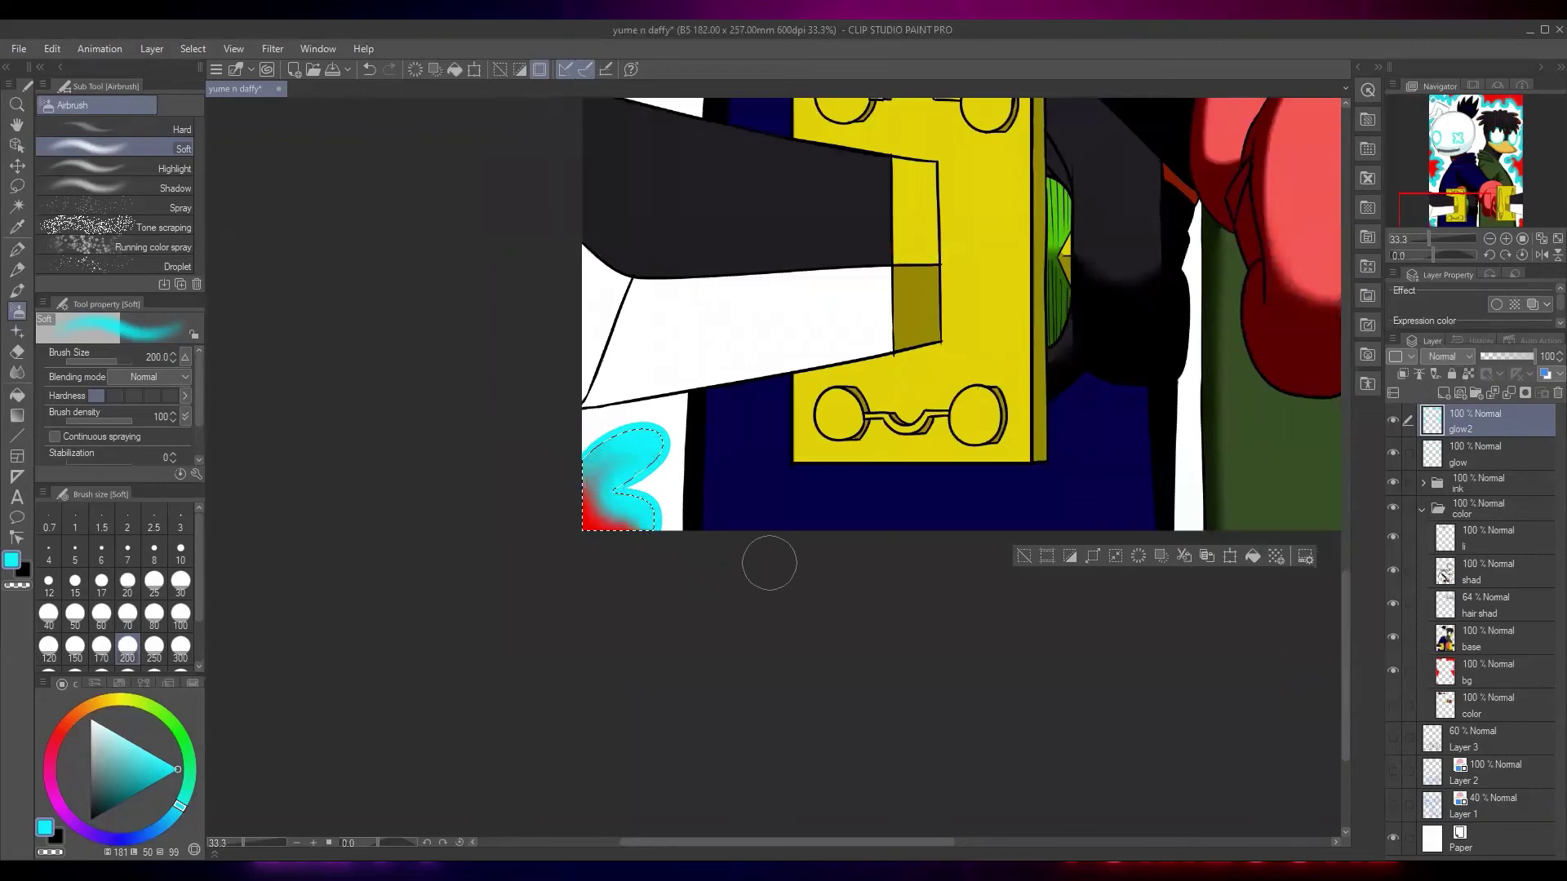
pyautogui.click(1017, 562)
pyautogui.scroll(-3, 1007, 553)
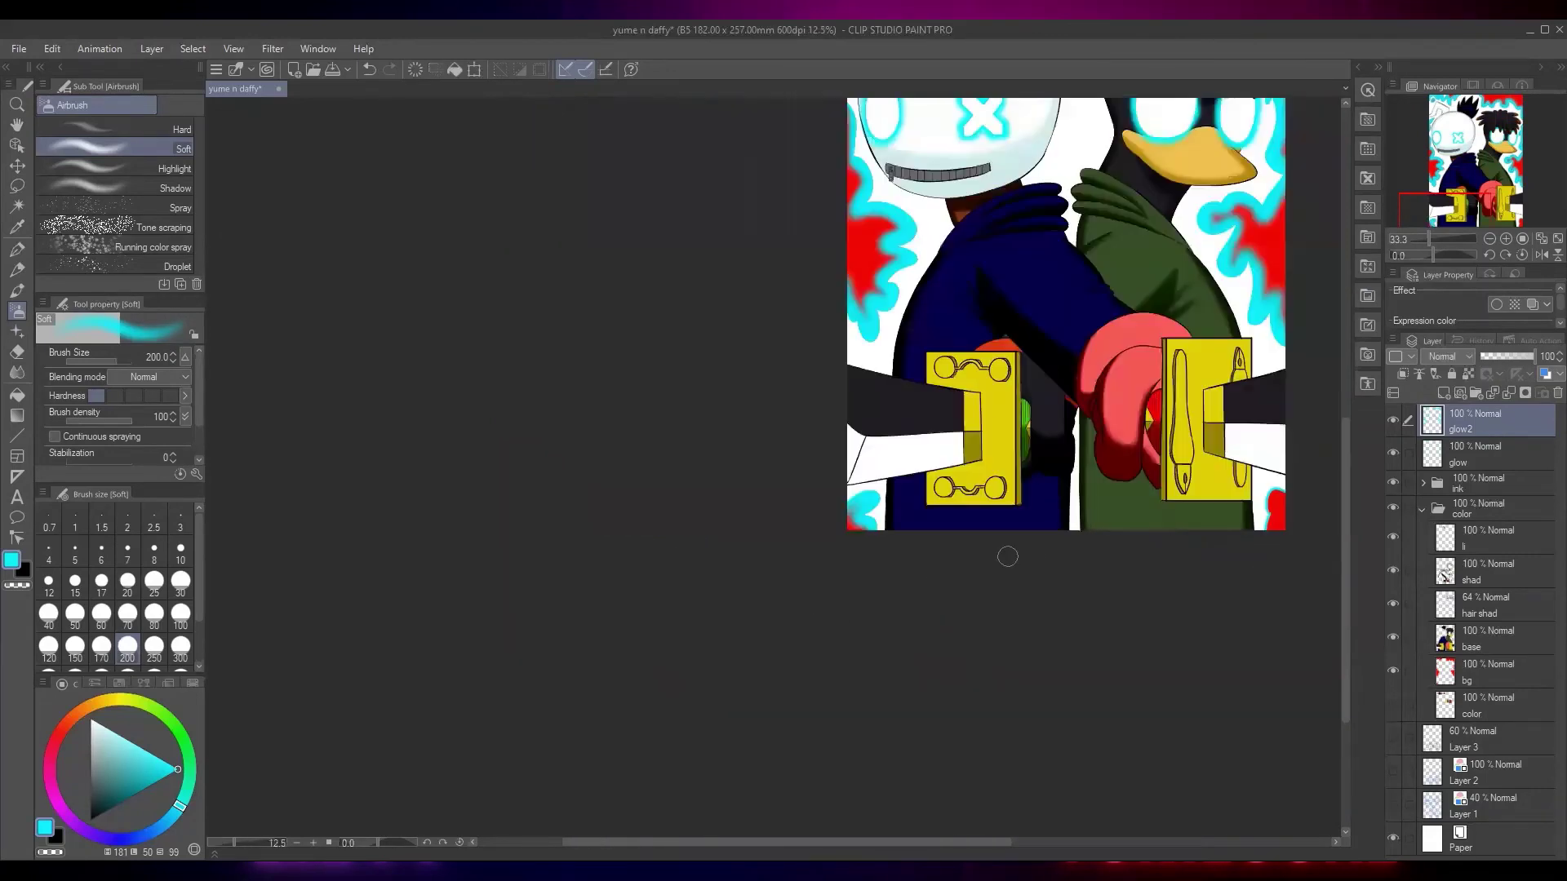
pyautogui.moveTo(1007, 552); pyautogui.dragTo(611, 782)
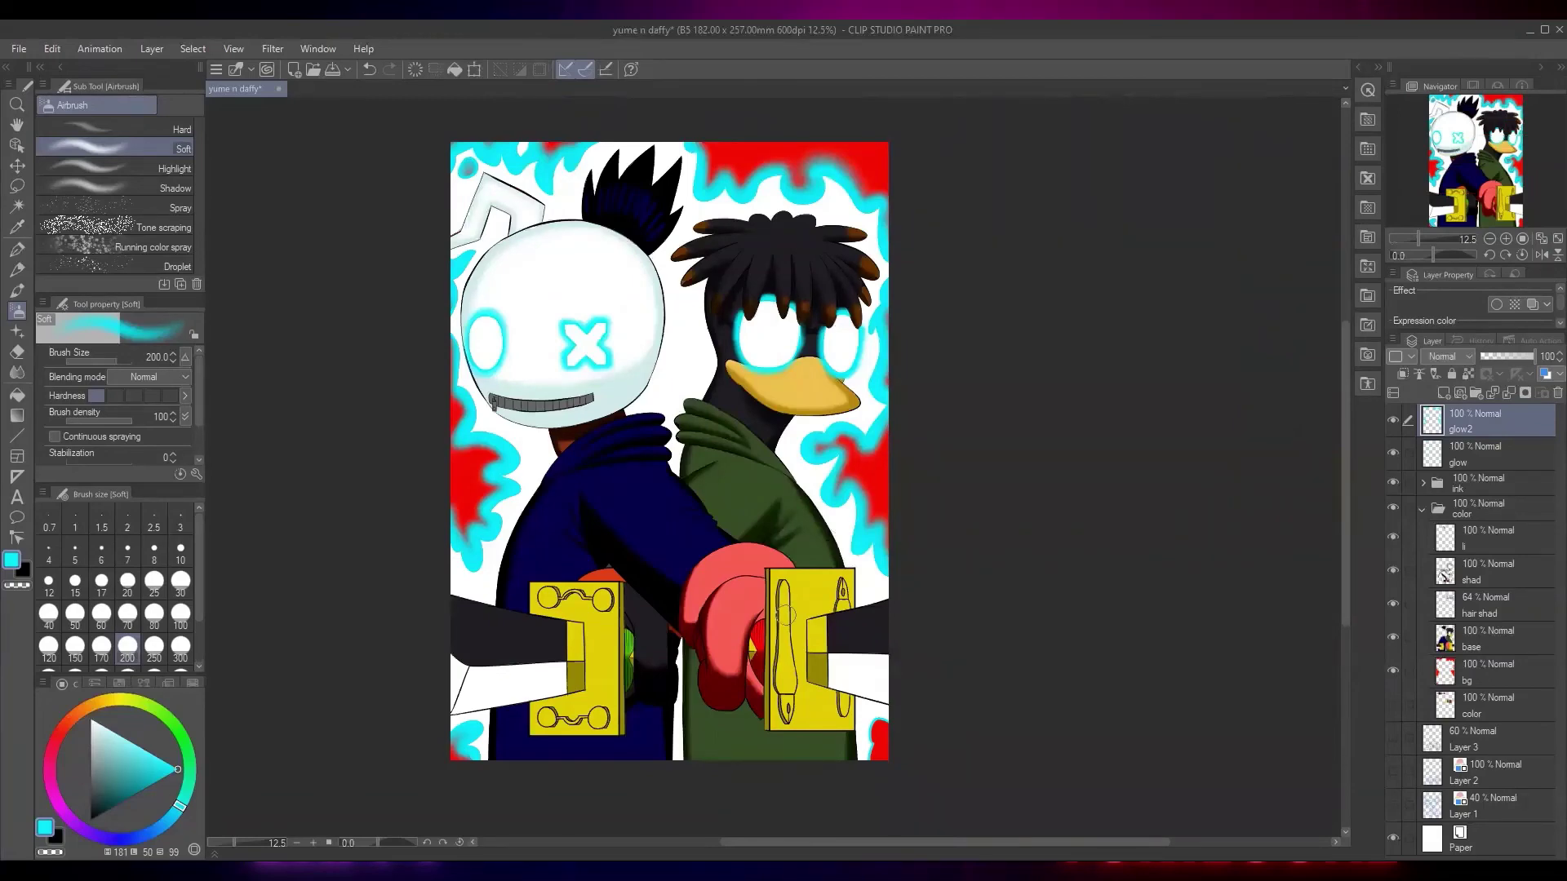
# Draw a closed cyan flame shape on the glow layer in the white gap between the characters' heads with the size 30 G-pen
pyautogui.scroll(5, 786, 615)
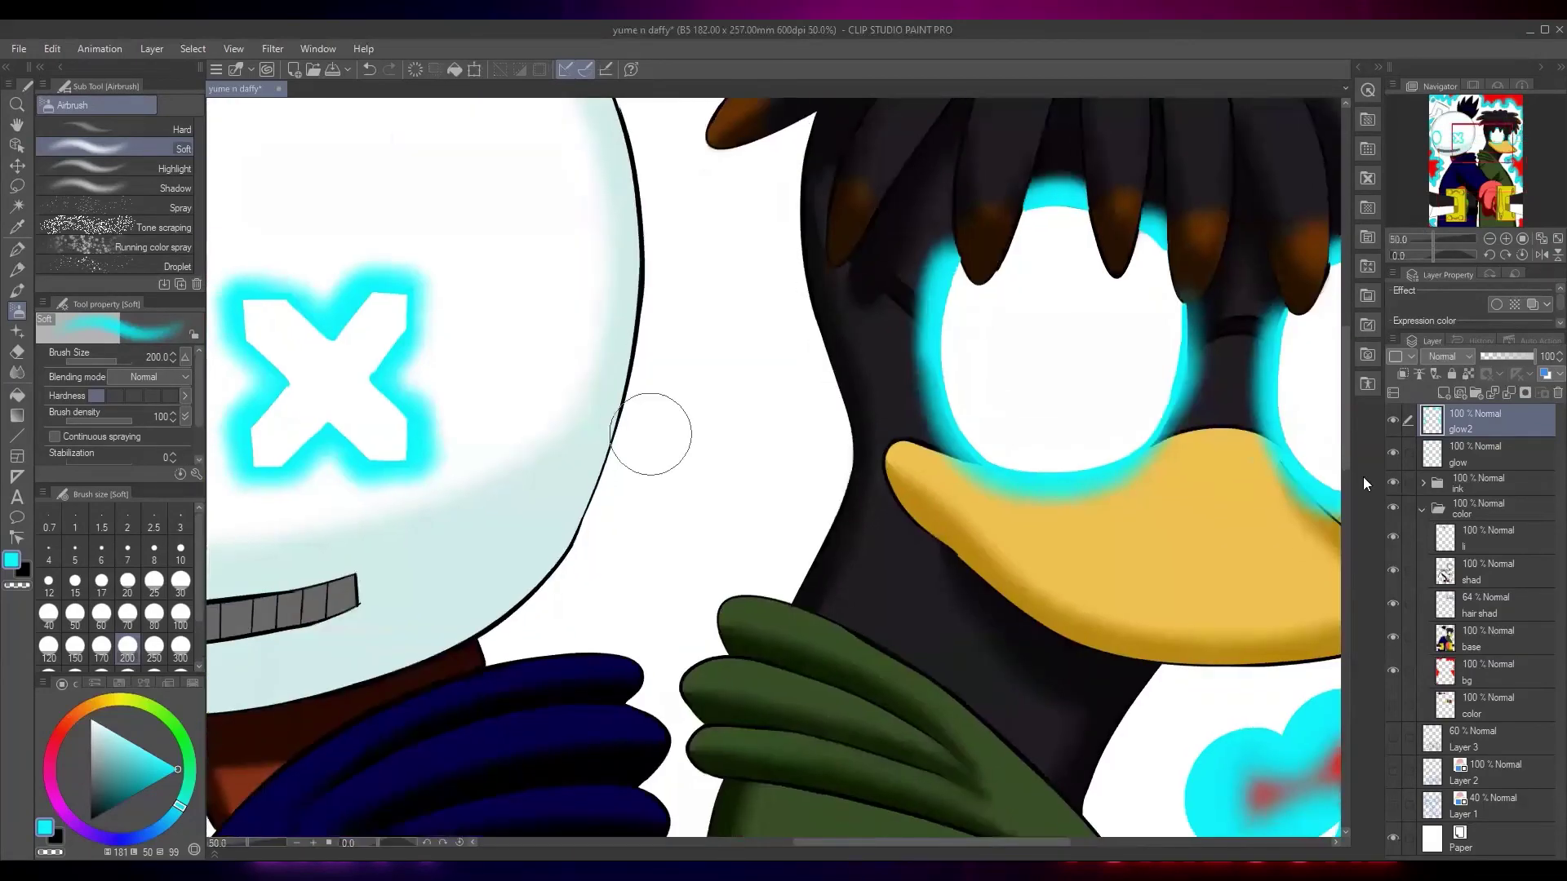
pyautogui.click(1478, 454)
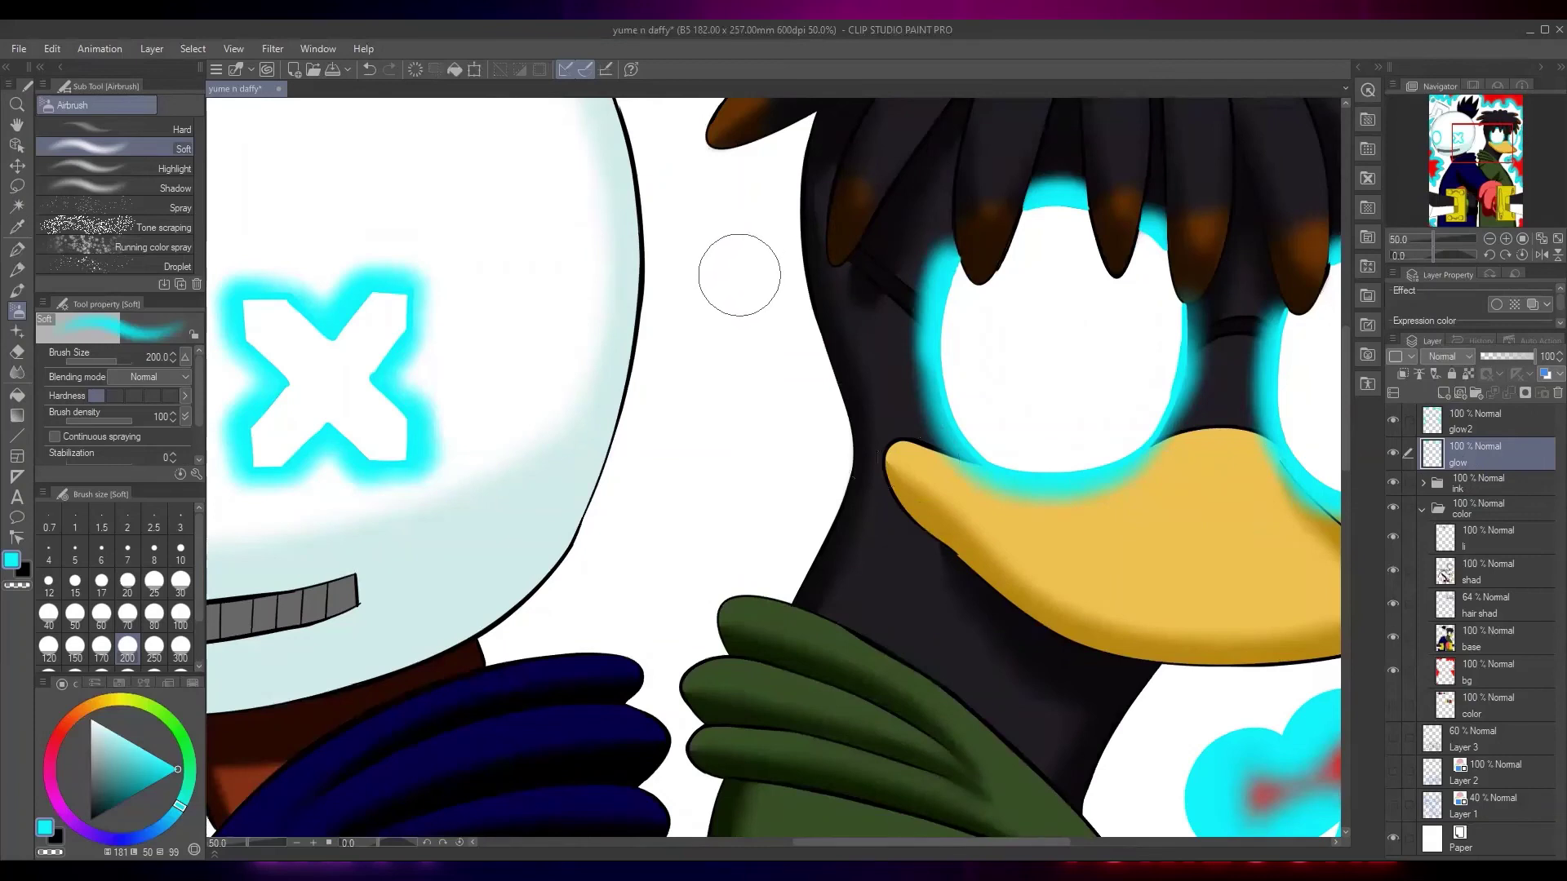
pyautogui.press('p')
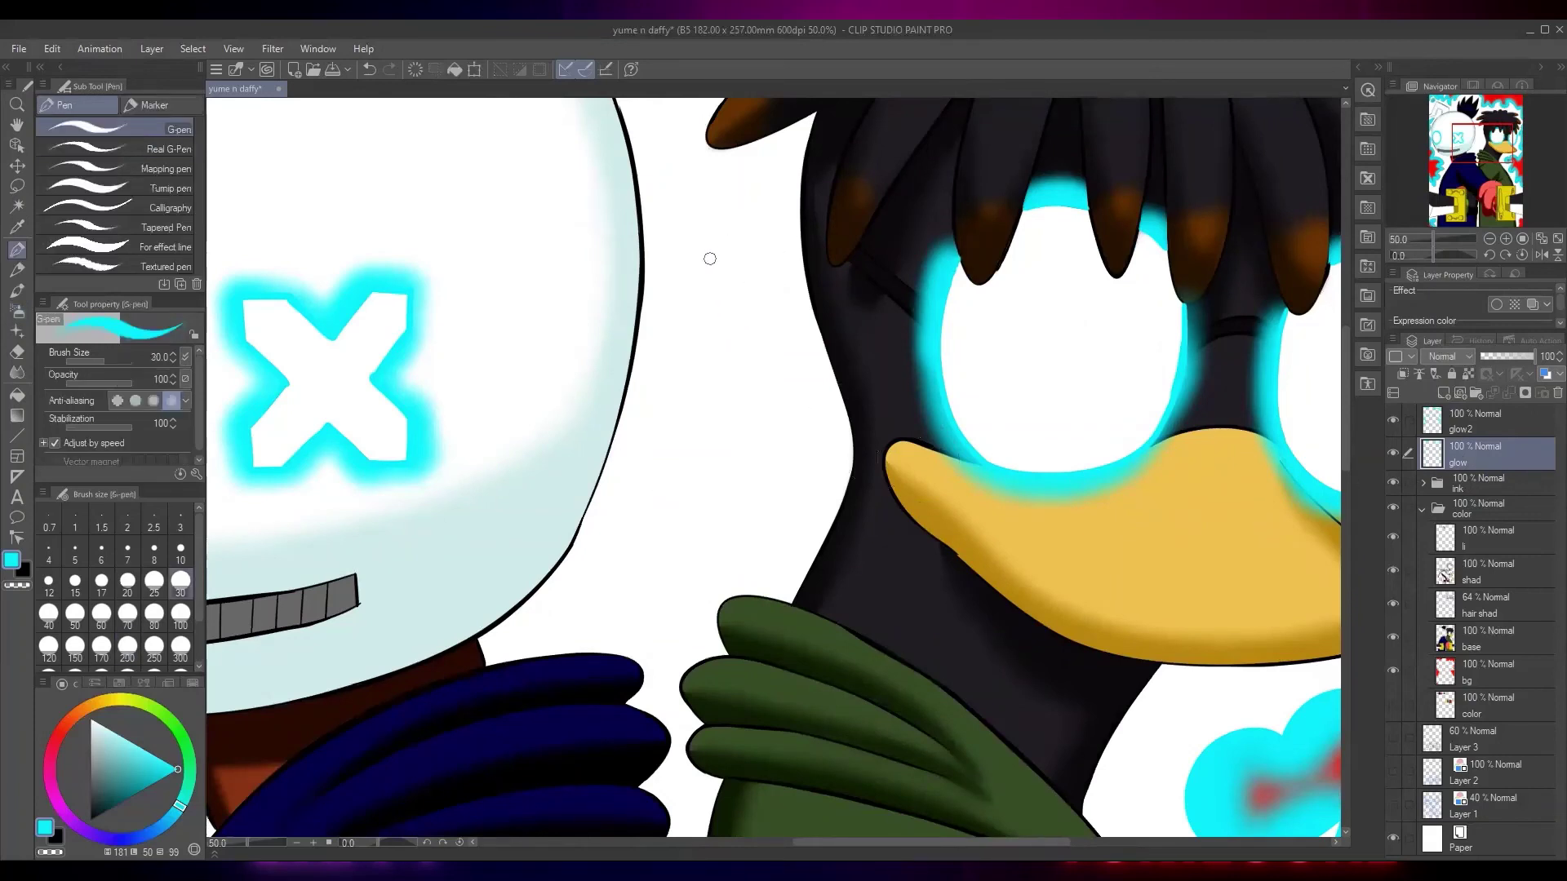
pyautogui.moveTo(719, 272)
pyautogui.mouseDown()
pyautogui.moveTo(690, 375)
pyautogui.moveTo(718, 399)
pyautogui.moveTo(654, 476)
pyautogui.moveTo(661, 608)
pyautogui.moveTo(743, 548)
pyautogui.mouseUp()
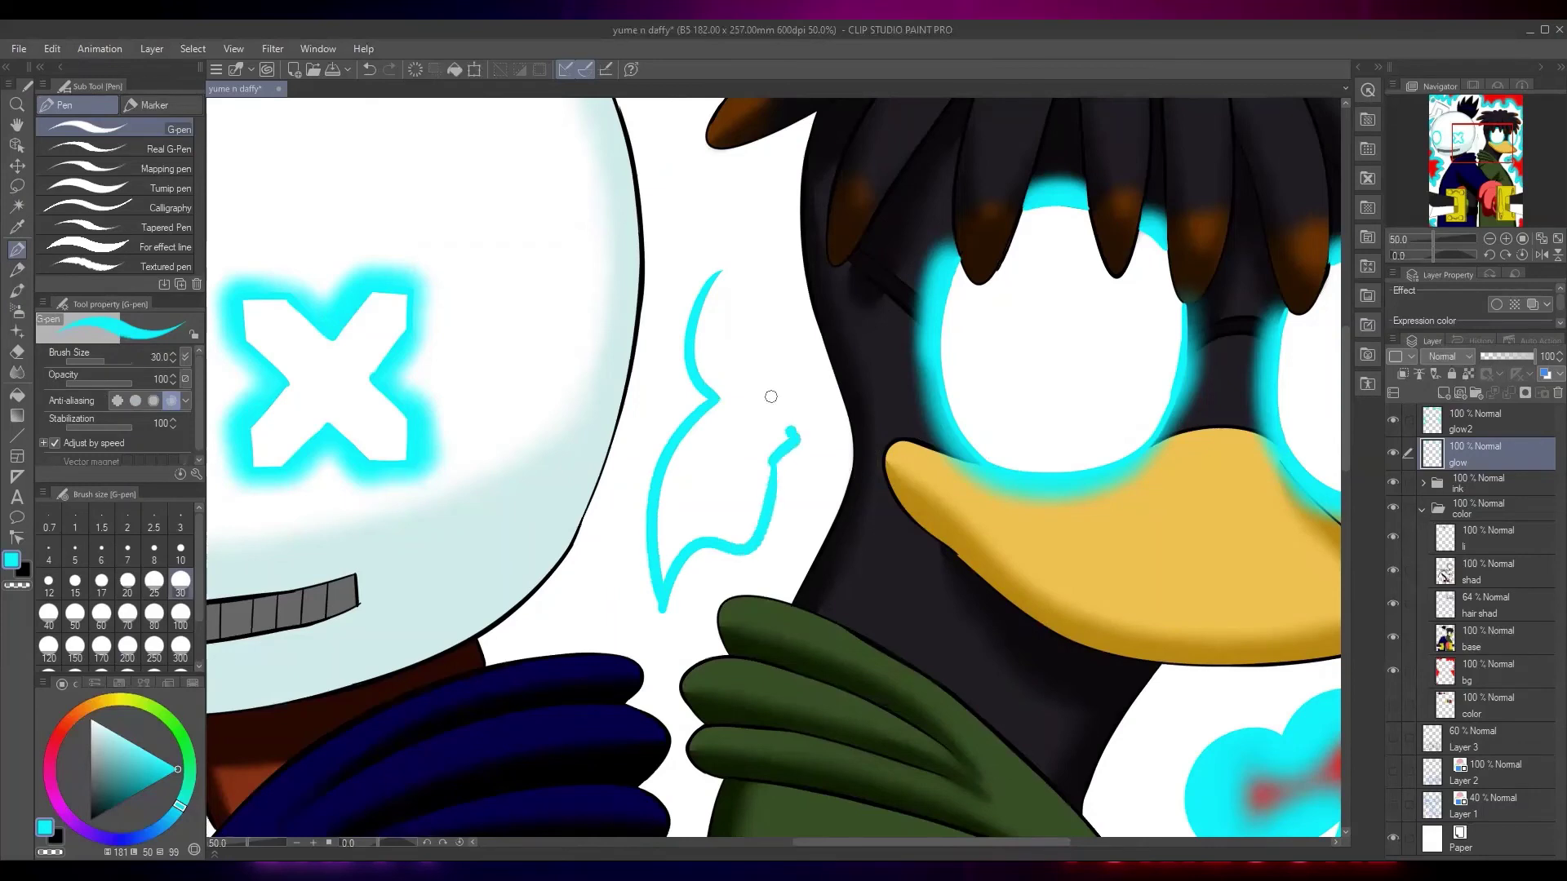
pyautogui.moveTo(771, 396); pyautogui.dragTo(771, 282)
# Select the inside of the flame outline between the characters' heads and fill it with the background's red on the bg layer
pyautogui.press('w')
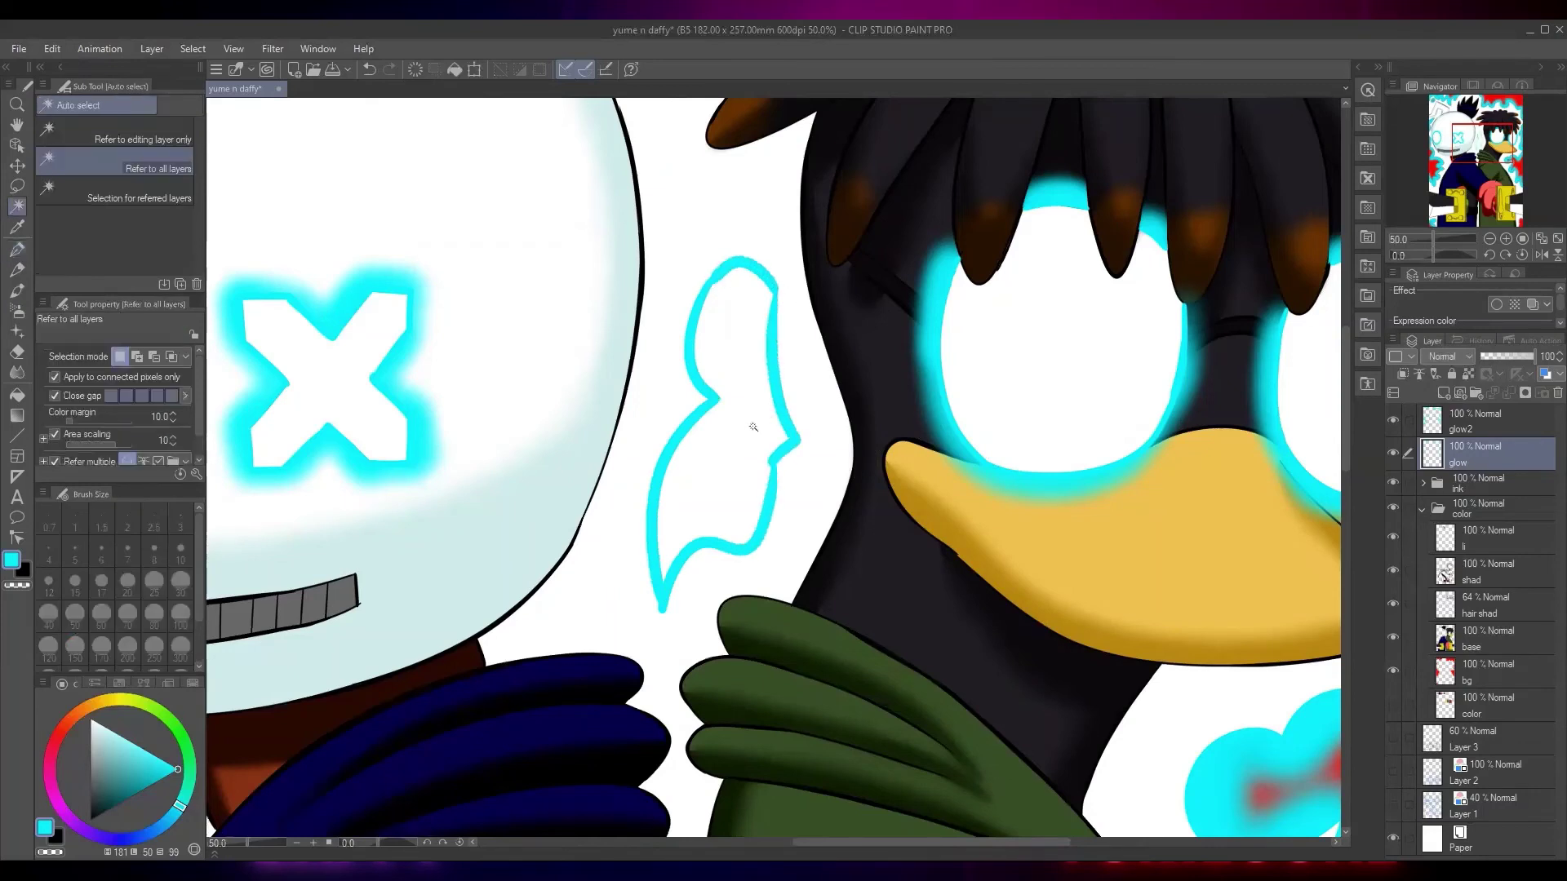
pyautogui.click(766, 418)
pyautogui.click(1498, 677)
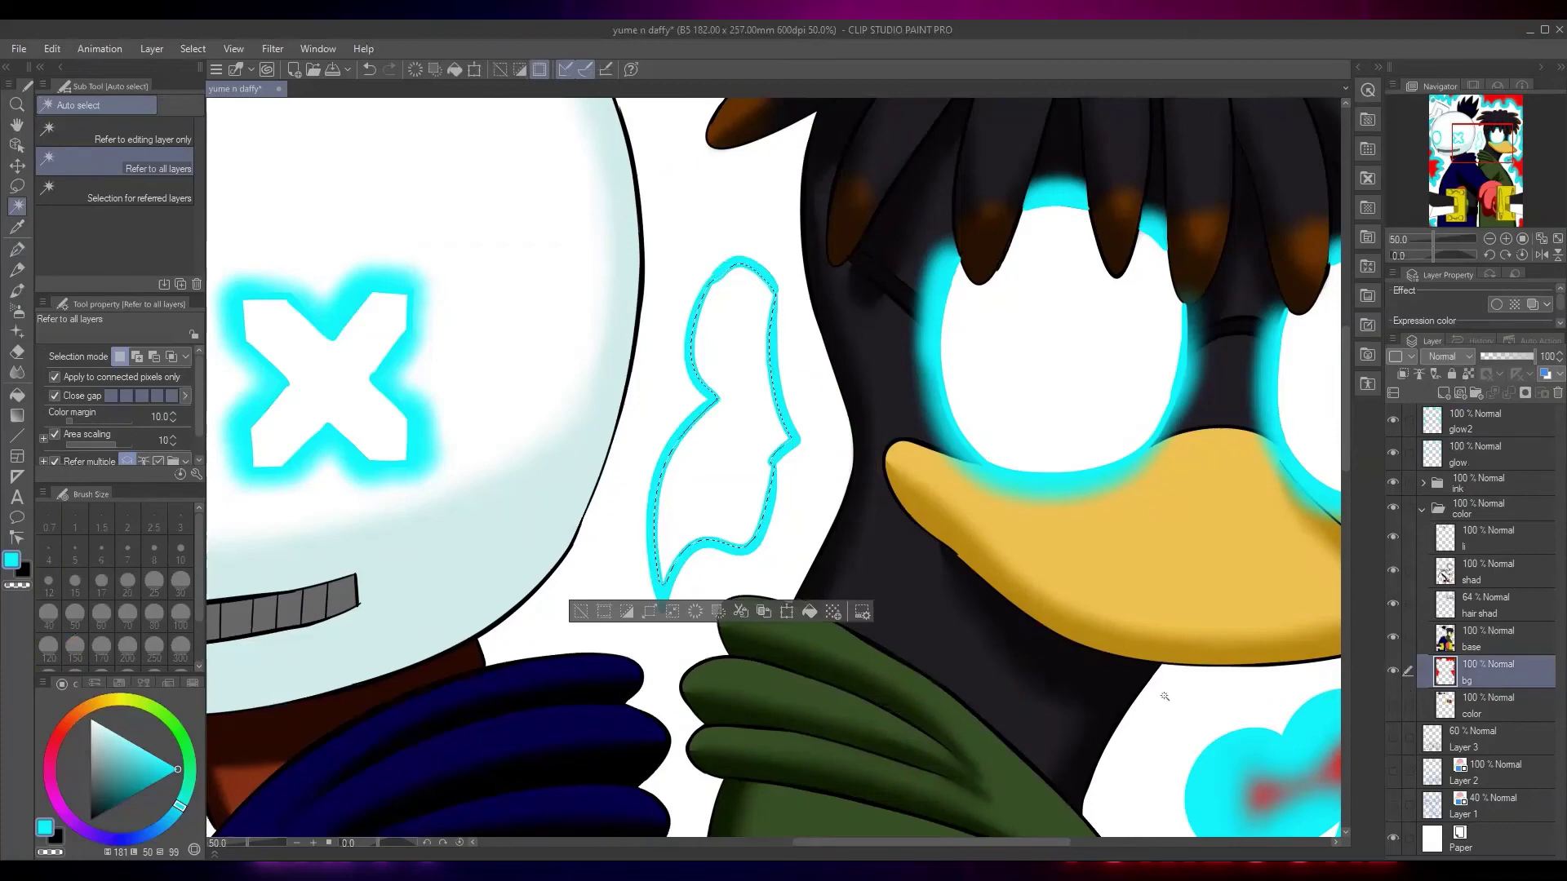
pyautogui.moveTo(642, 647); pyautogui.dragTo(1355, 503)
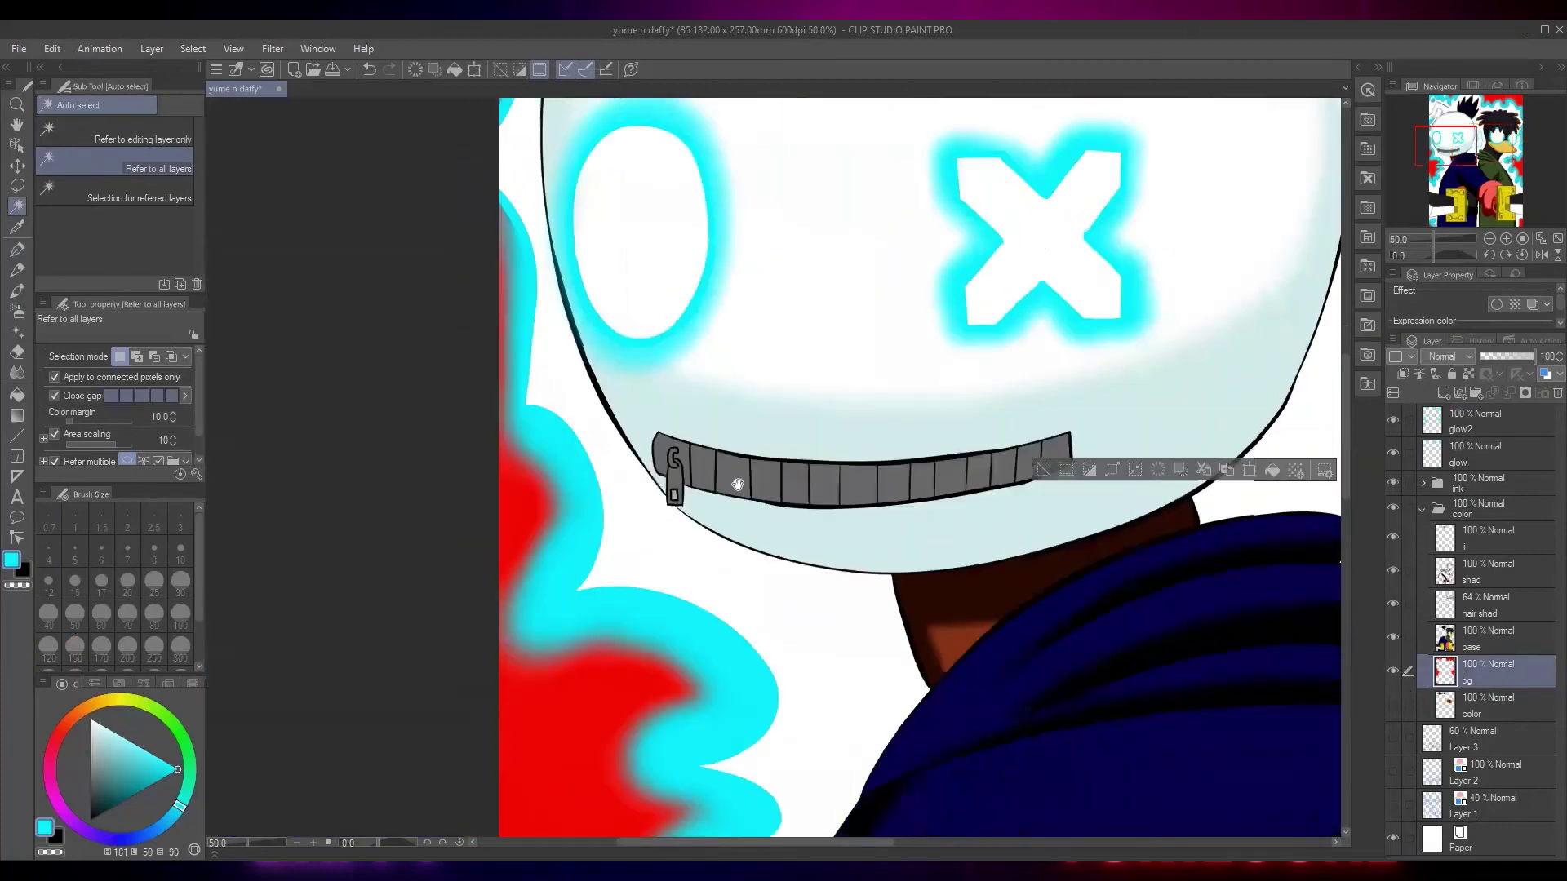
pyautogui.press('i')
pyautogui.click(628, 663)
pyautogui.moveTo(963, 442)
pyautogui.mouseDown()
pyautogui.moveTo(255, 540)
pyautogui.moveTo(182, 614)
pyautogui.mouseUp()
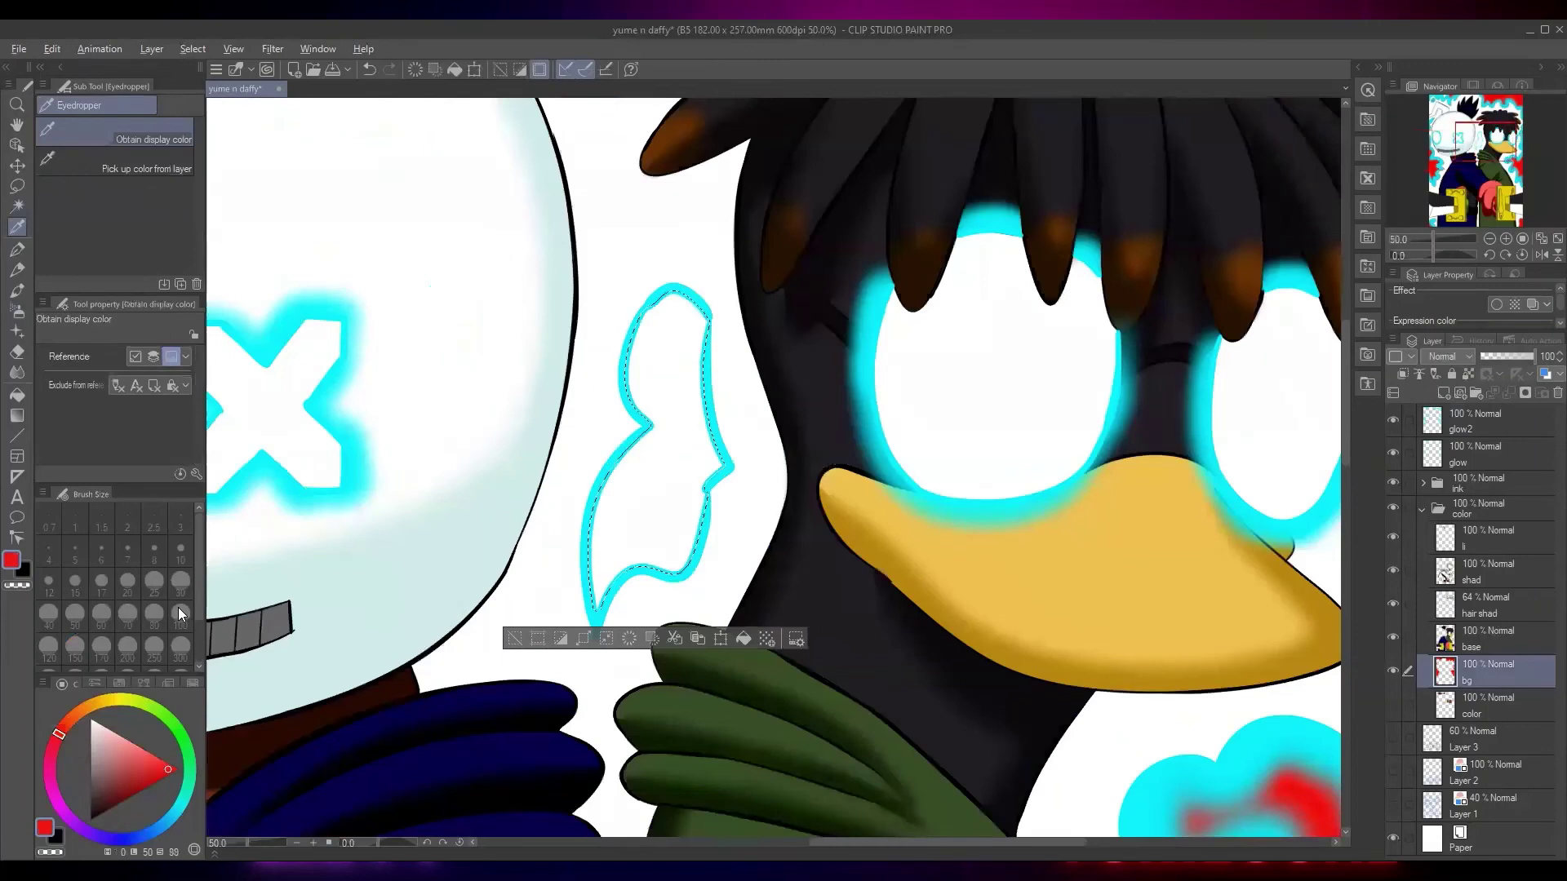
pyautogui.hotkey('alt', 'Delete')
# Airbrush a cyan glow inside the red flame between the heads on the glow2 layer with the size 200 Soft airbrush, and deselect
pyautogui.click(1477, 543)
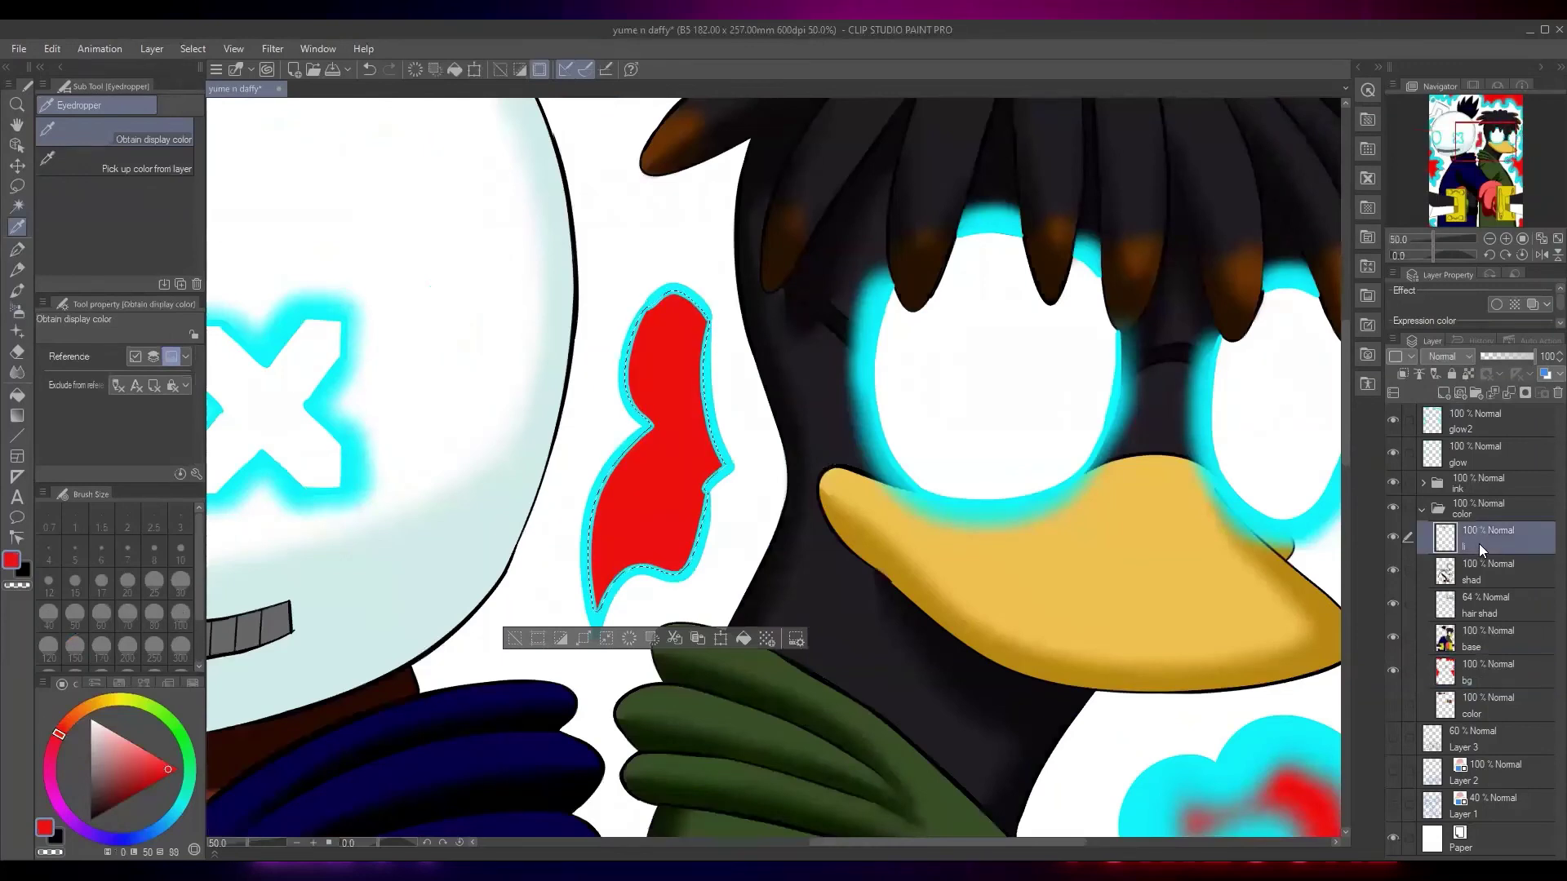
pyautogui.click(1422, 507)
pyautogui.click(1475, 424)
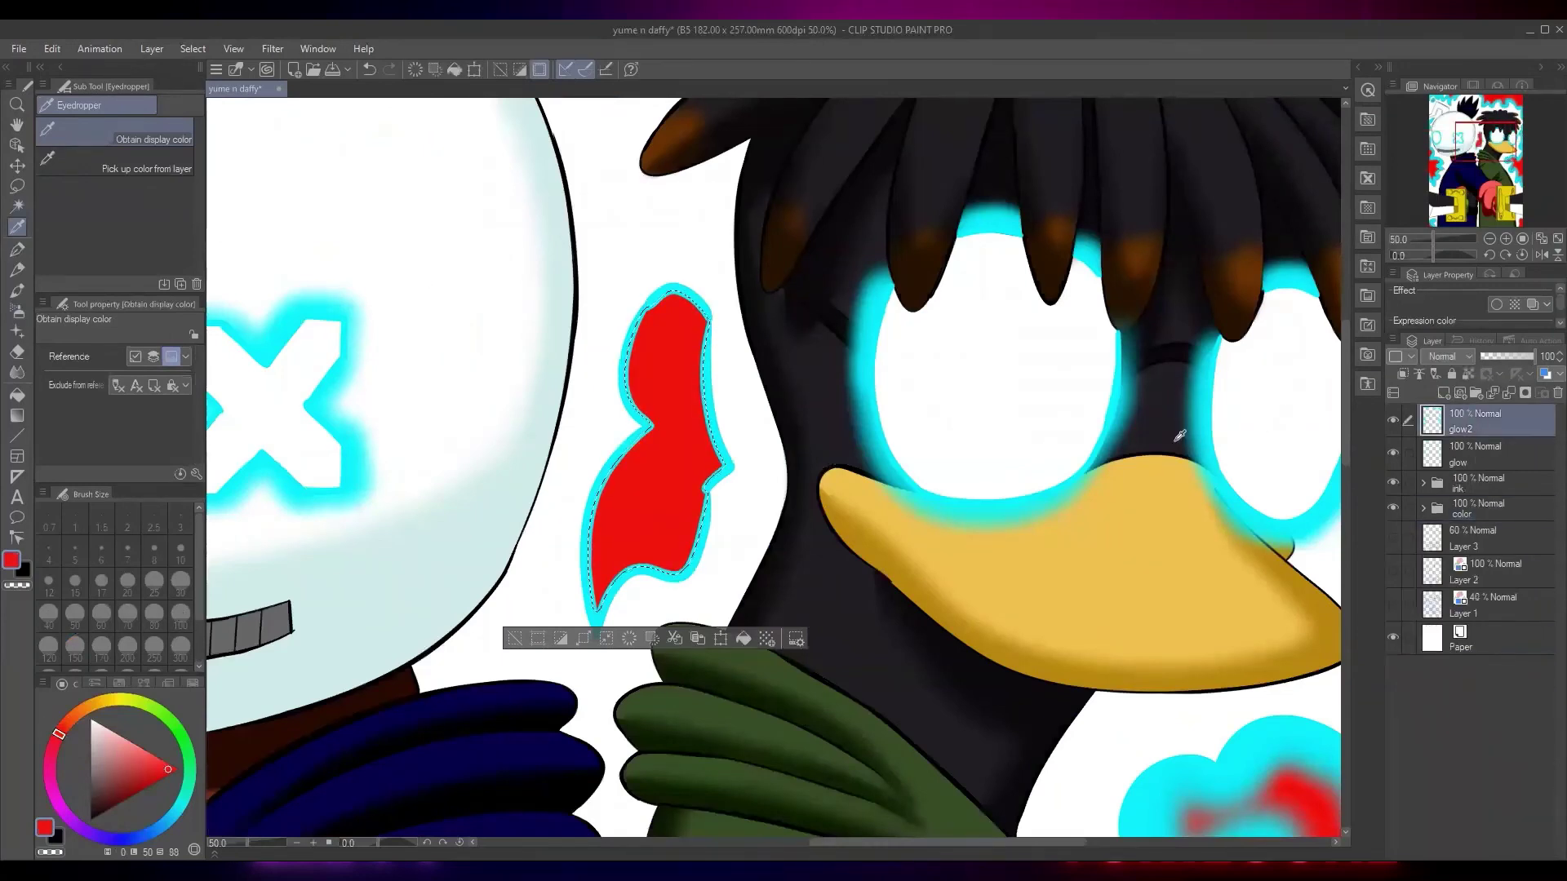
pyautogui.press('b')
pyautogui.press('b')
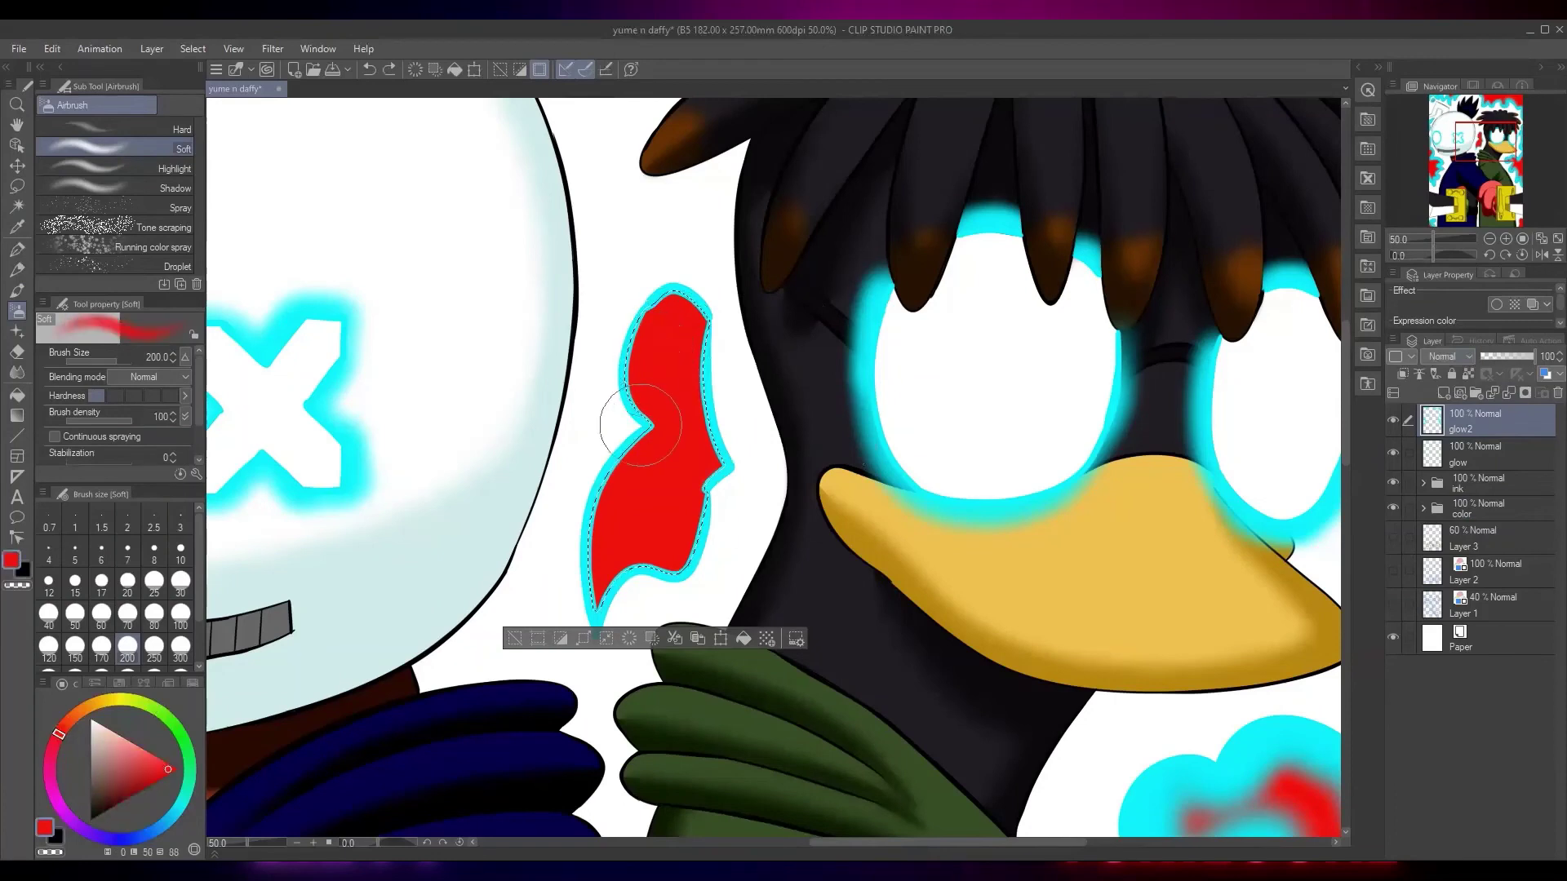
pyautogui.press('i')
pyautogui.click(624, 447)
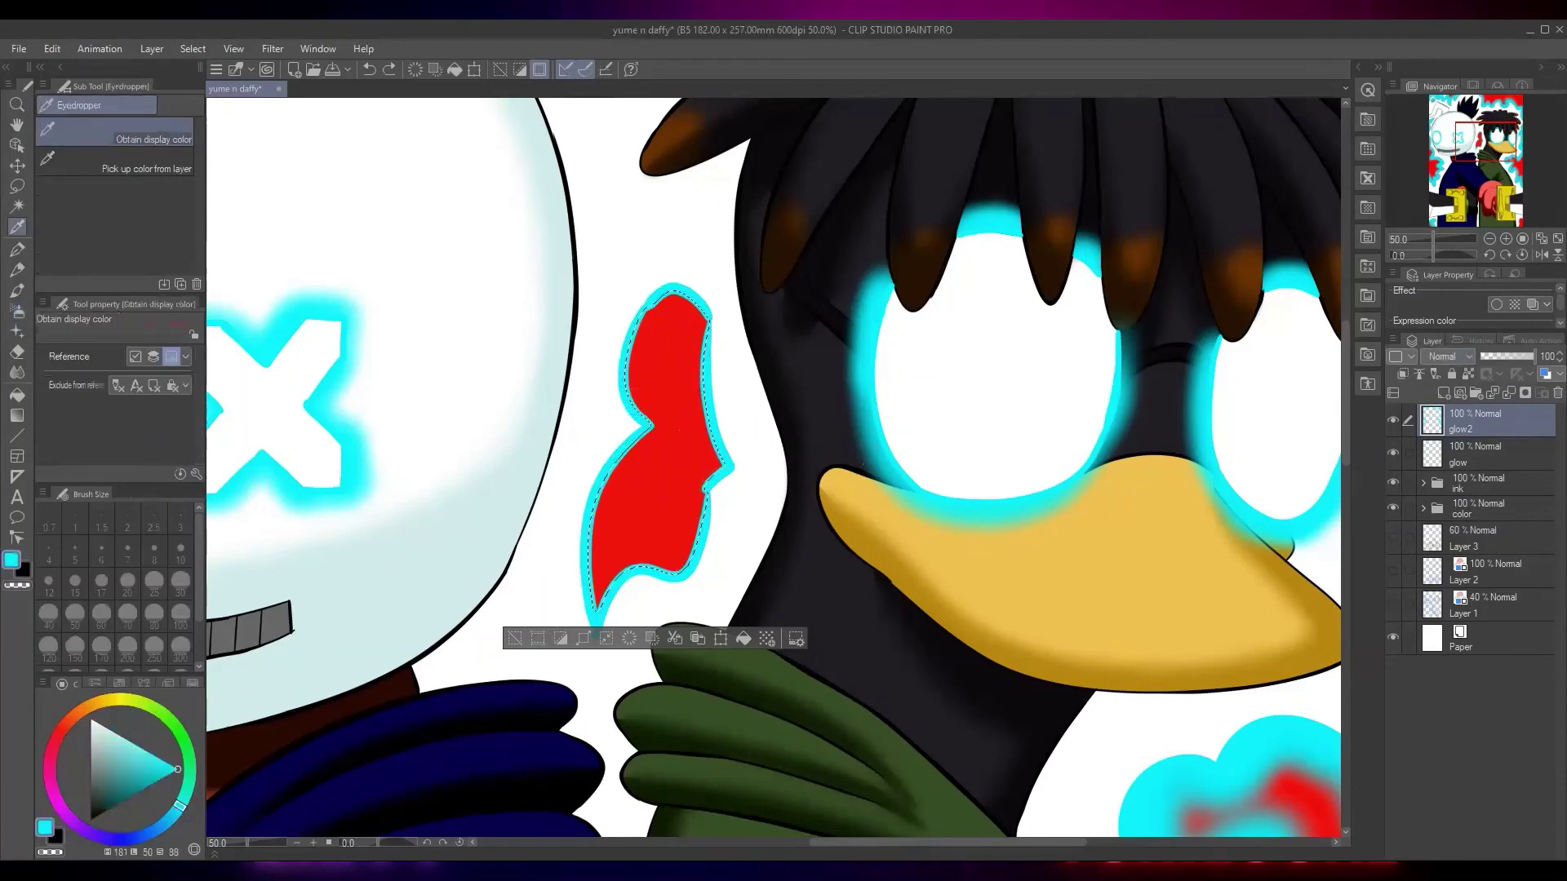
pyautogui.press('b')
pyautogui.moveTo(640, 335)
pyautogui.mouseDown()
pyautogui.moveTo(650, 296)
pyautogui.moveTo(698, 324)
pyautogui.moveTo(702, 444)
pyautogui.mouseUp()
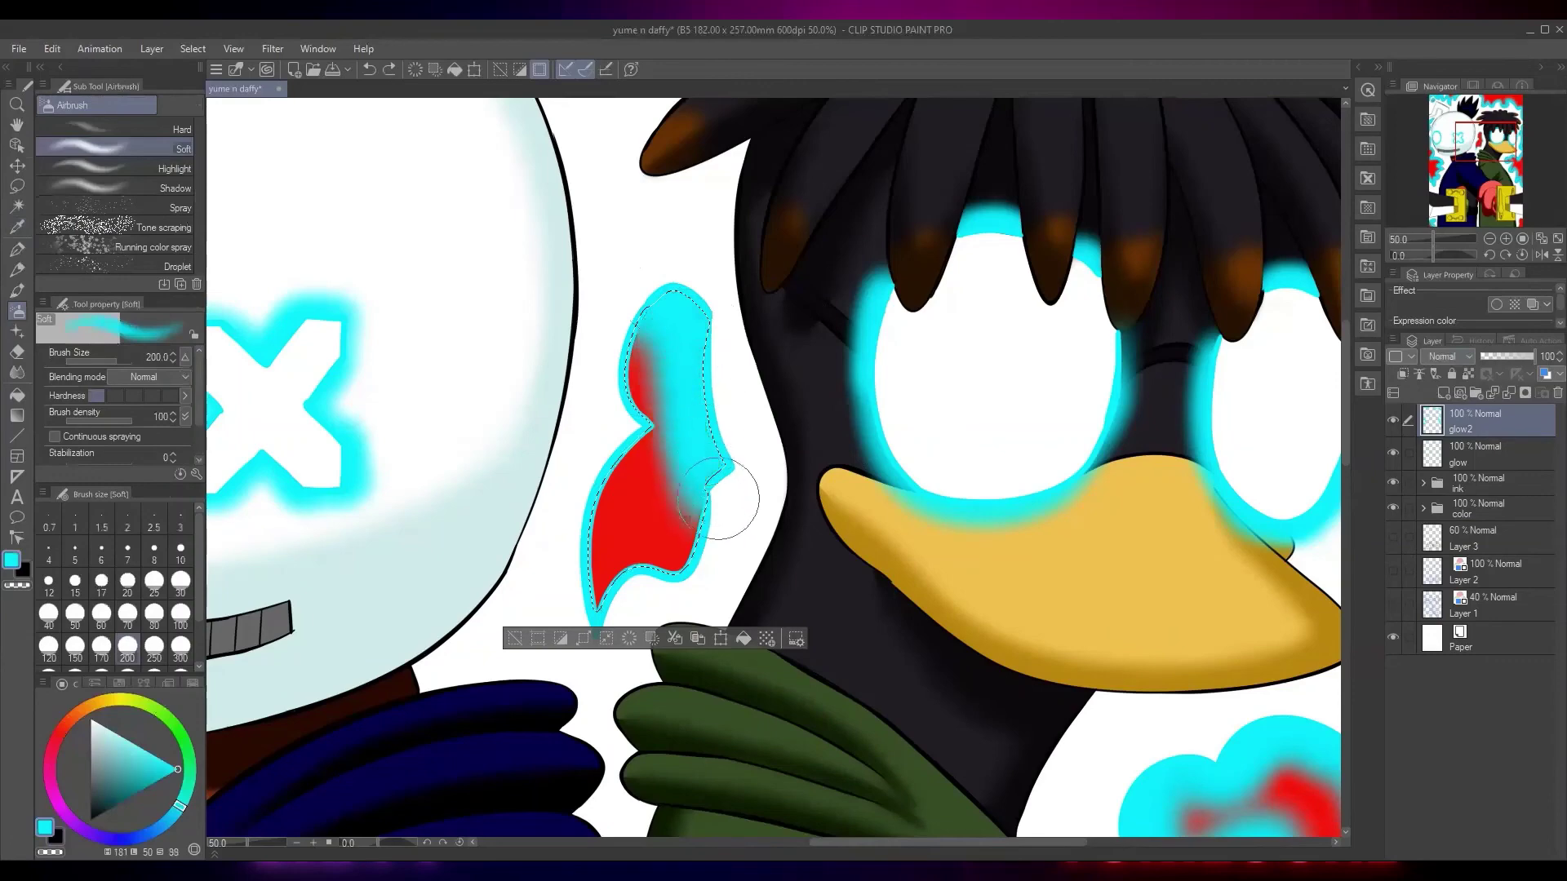
pyautogui.moveTo(718, 499)
pyautogui.mouseDown()
pyautogui.moveTo(678, 616)
pyautogui.moveTo(584, 628)
pyautogui.moveTo(587, 497)
pyautogui.moveTo(620, 388)
pyautogui.moveTo(682, 310)
pyautogui.mouseUp()
pyautogui.click(515, 639)
# Examine the flames and their glow across the whole illustration and along the canvas's right edge
pyautogui.scroll(-6, 517, 647)
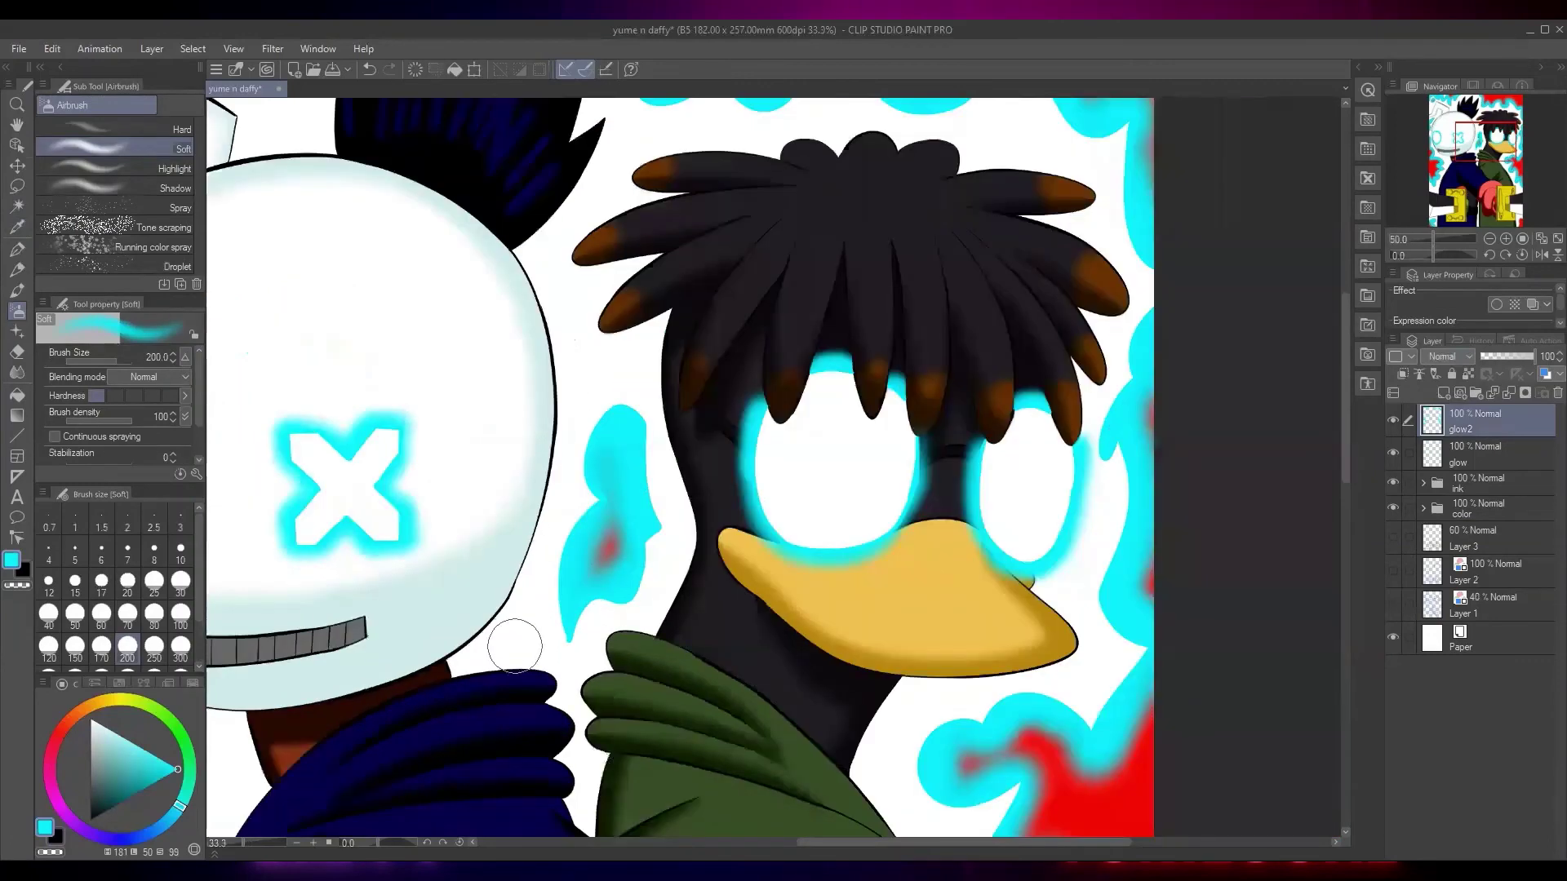
pyautogui.moveTo(780, 671); pyautogui.dragTo(873, 450)
pyautogui.scroll(5, 917, 566)
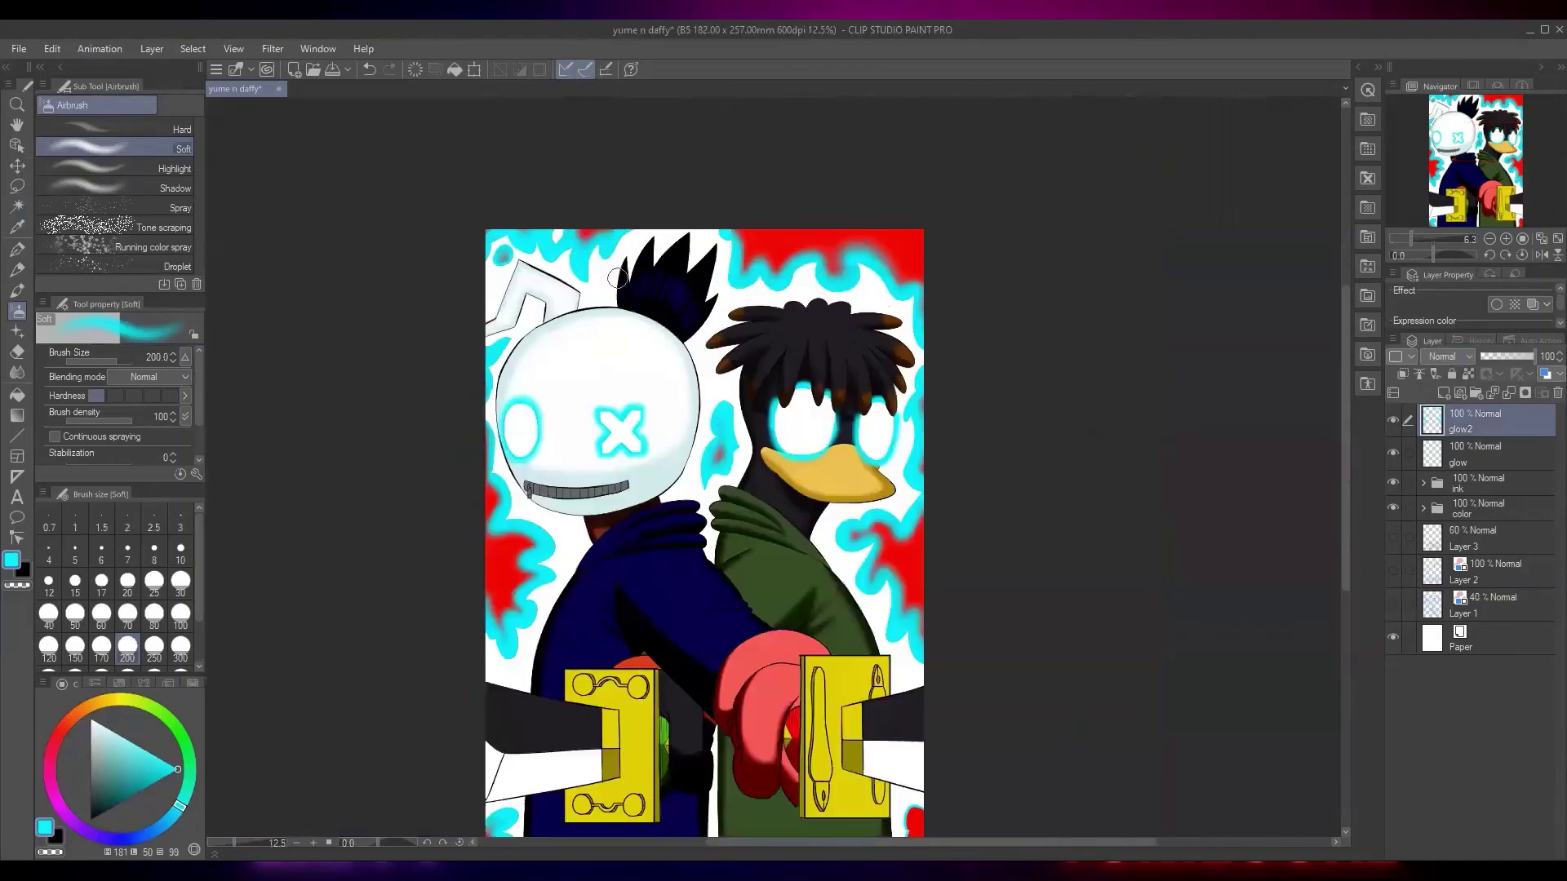
pyautogui.scroll(-8, 707, 449)
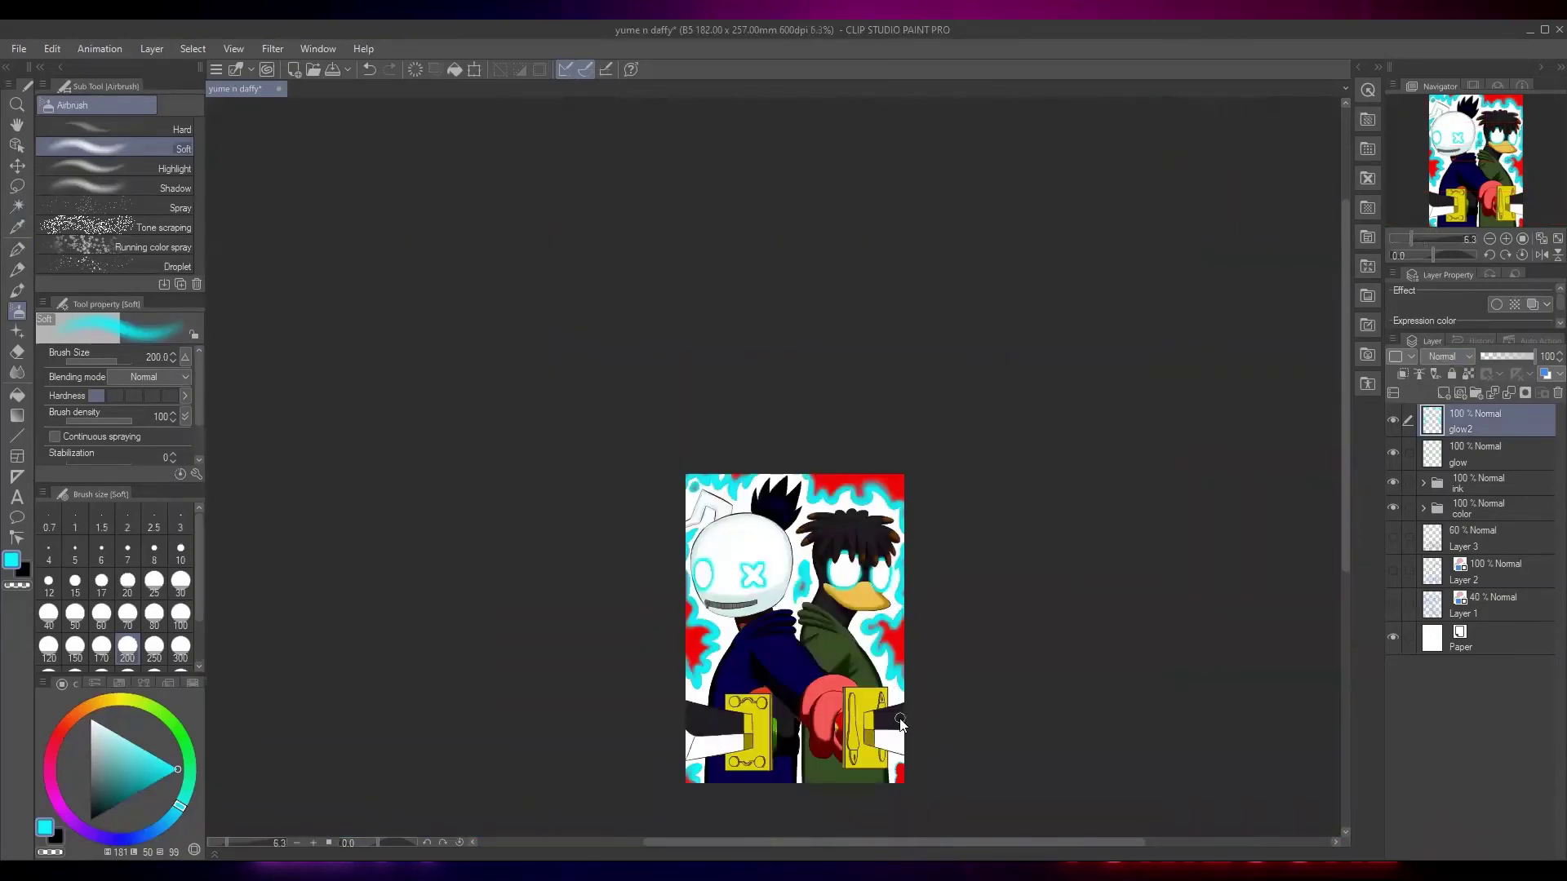
pyautogui.scroll(6, 900, 719)
pyautogui.moveTo(905, 517); pyautogui.dragTo(894, 584)
pyautogui.moveTo(895, 582)
pyautogui.mouseDown()
pyautogui.moveTo(843, 469)
pyautogui.moveTo(847, 444)
pyautogui.mouseUp()
pyautogui.hotkey('ctrl', 'z')
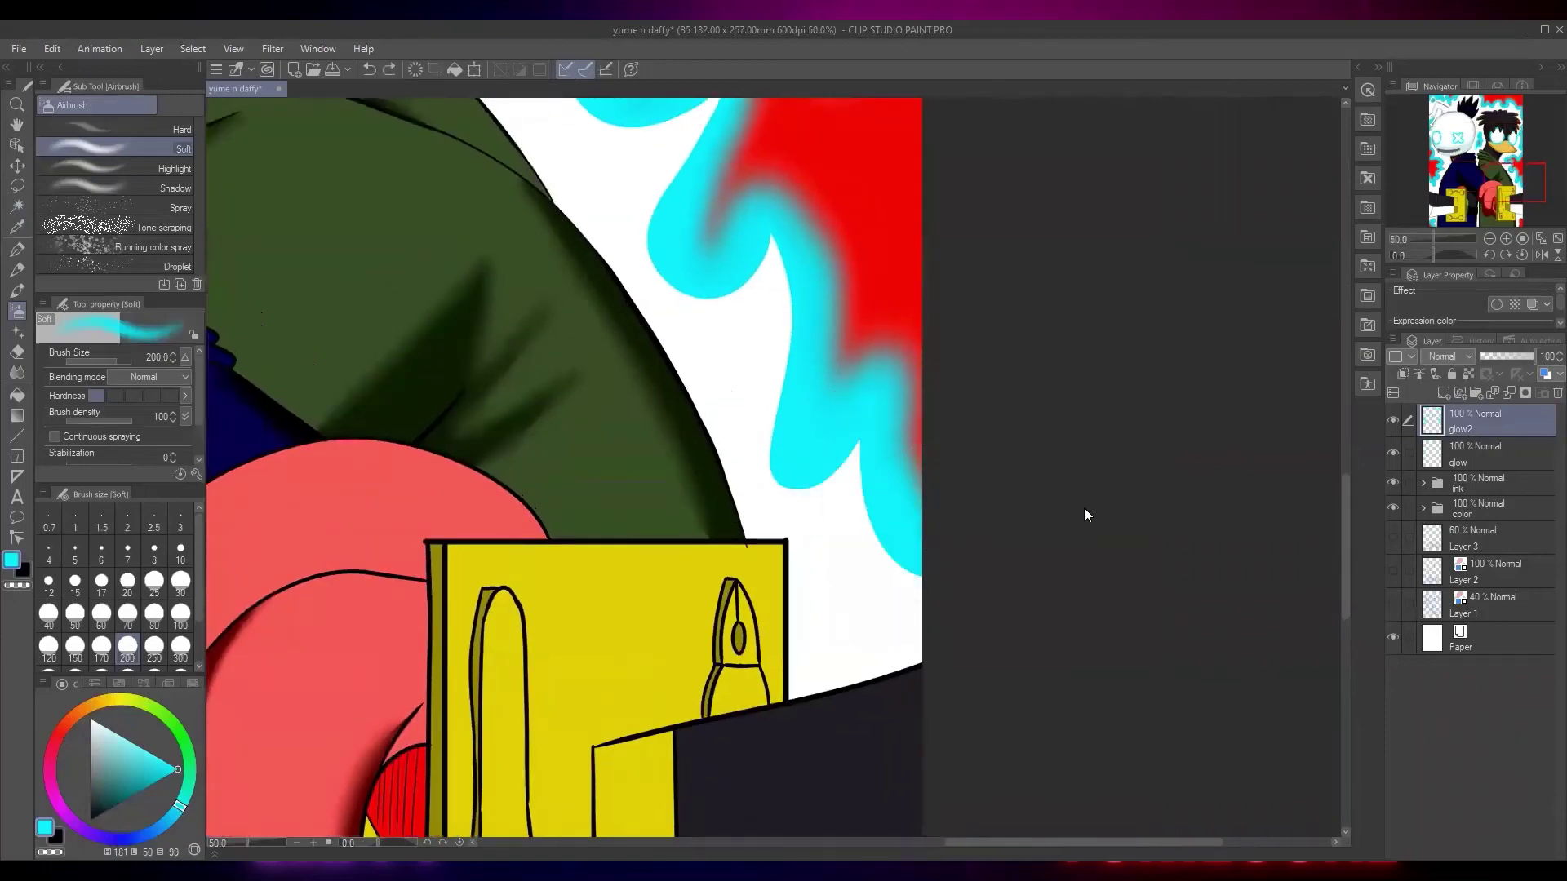
pyautogui.scroll(-8, 1084, 515)
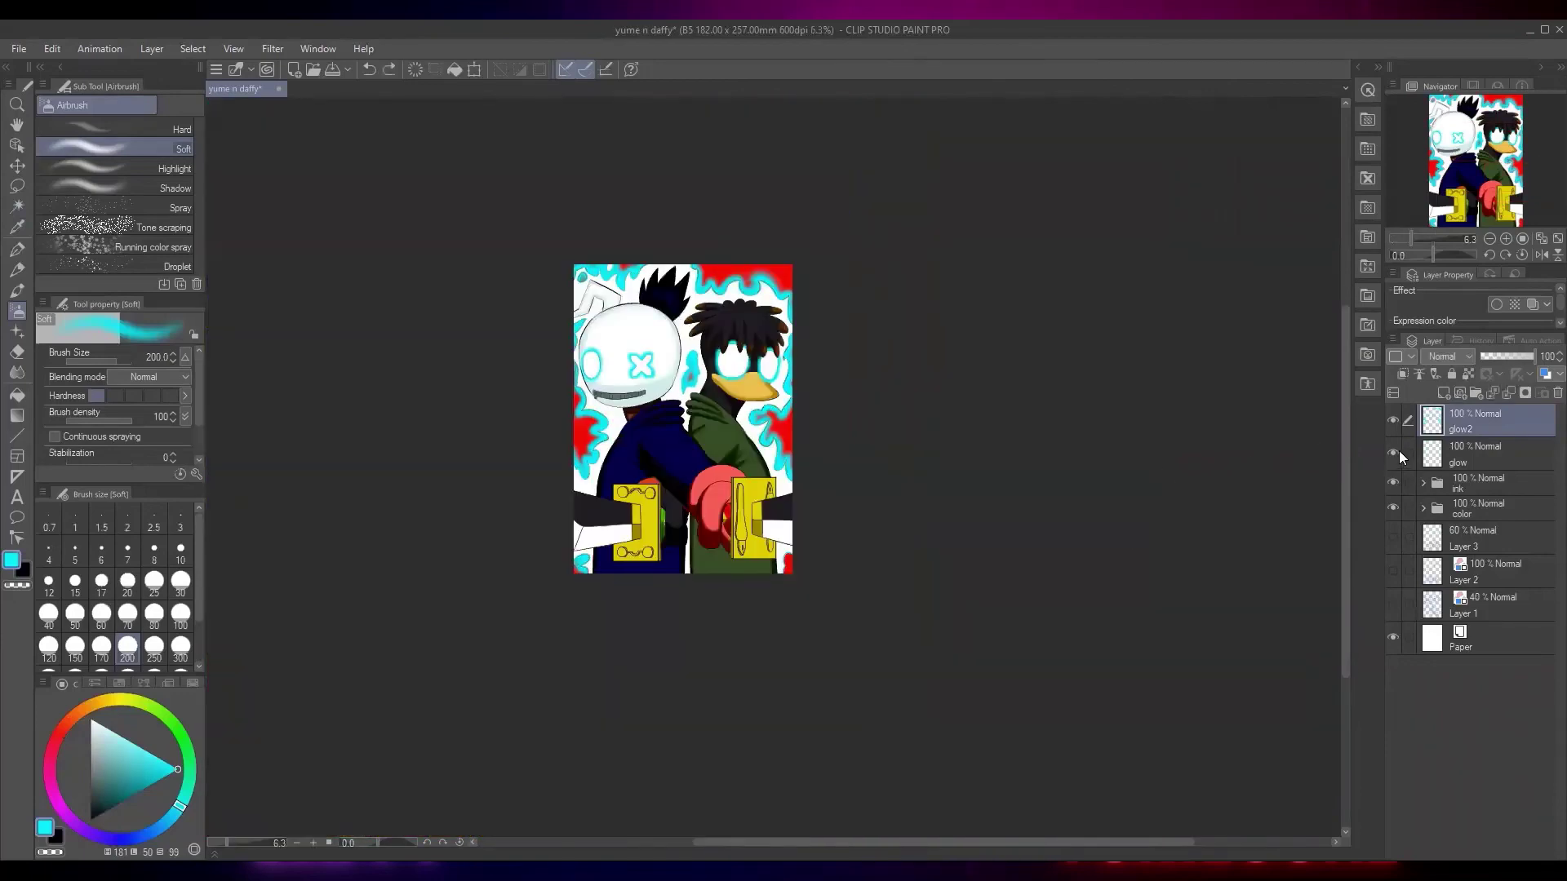
pyautogui.moveTo(732, 415); pyautogui.dragTo(833, 519)
pyautogui.scroll(3, 832, 518)
pyautogui.scroll(-3, 1008, 469)
pyautogui.moveTo(926, 504)
pyautogui.mouseDown()
pyautogui.moveTo(1034, 472)
pyautogui.moveTo(897, 497)
pyautogui.mouseUp()
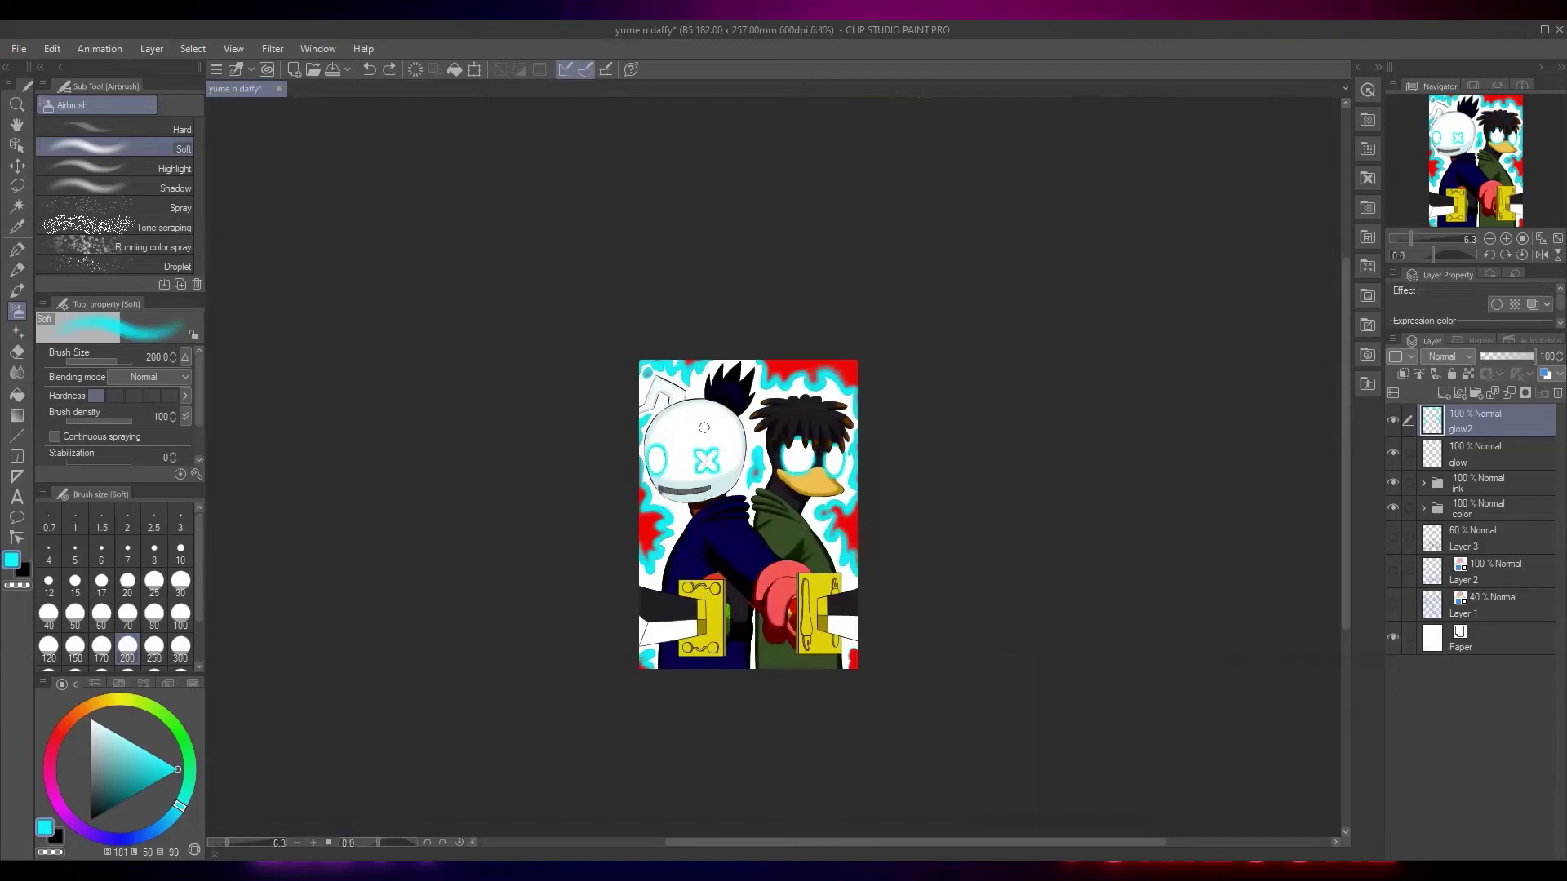
# Lasso the inside of the small circle in the canvas's upper-left corner, fill it with airbrushed cyan, and deselect
pyautogui.scroll(3, 695, 357)
pyautogui.scroll(2, 685, 531)
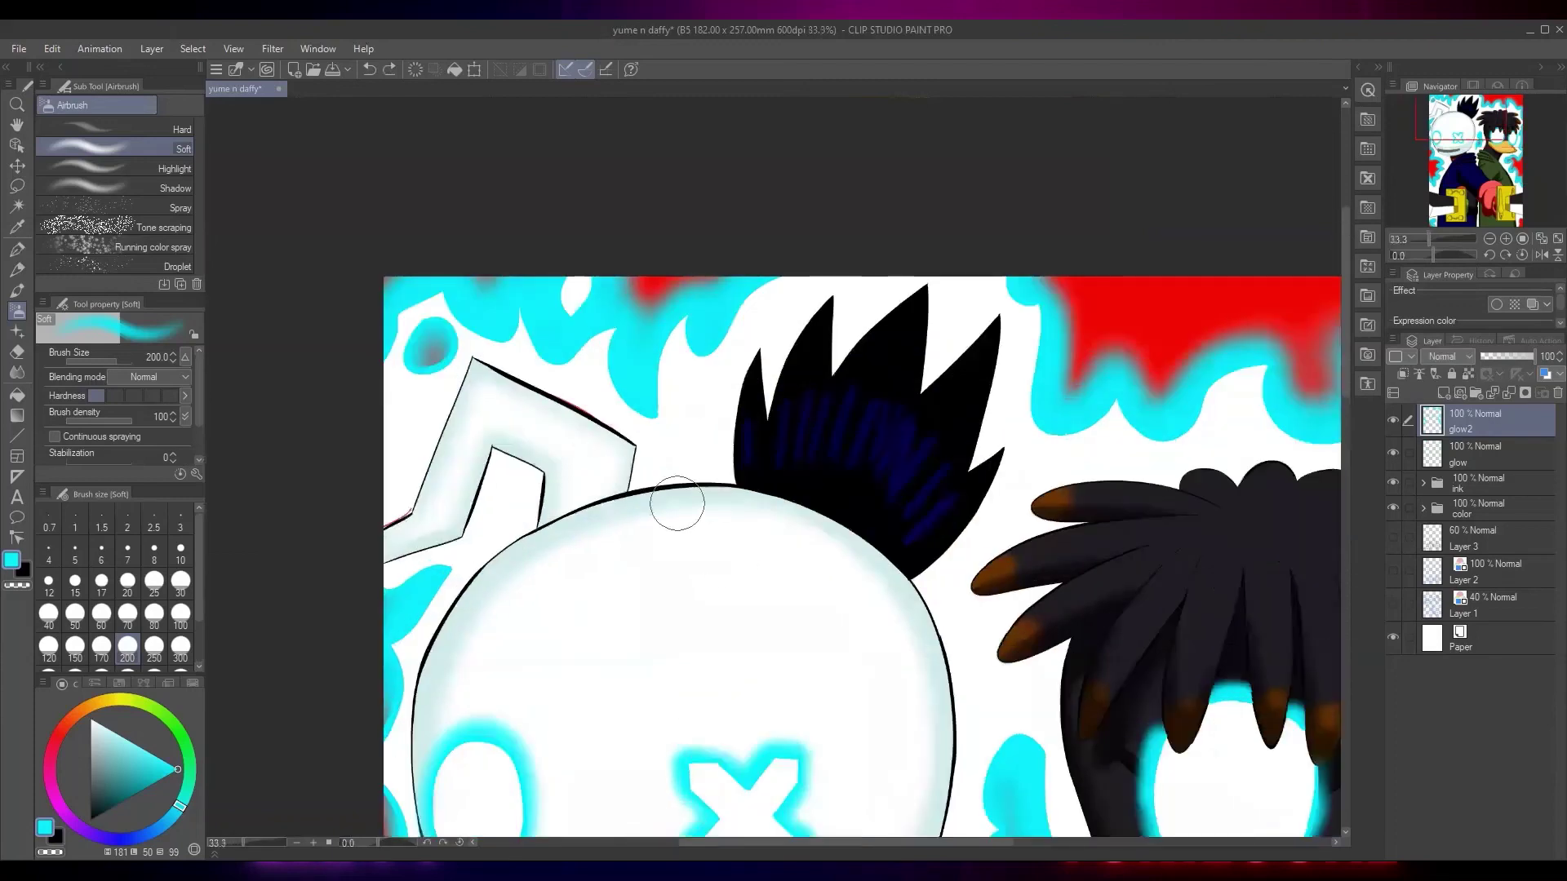
pyautogui.scroll(2, 673, 529)
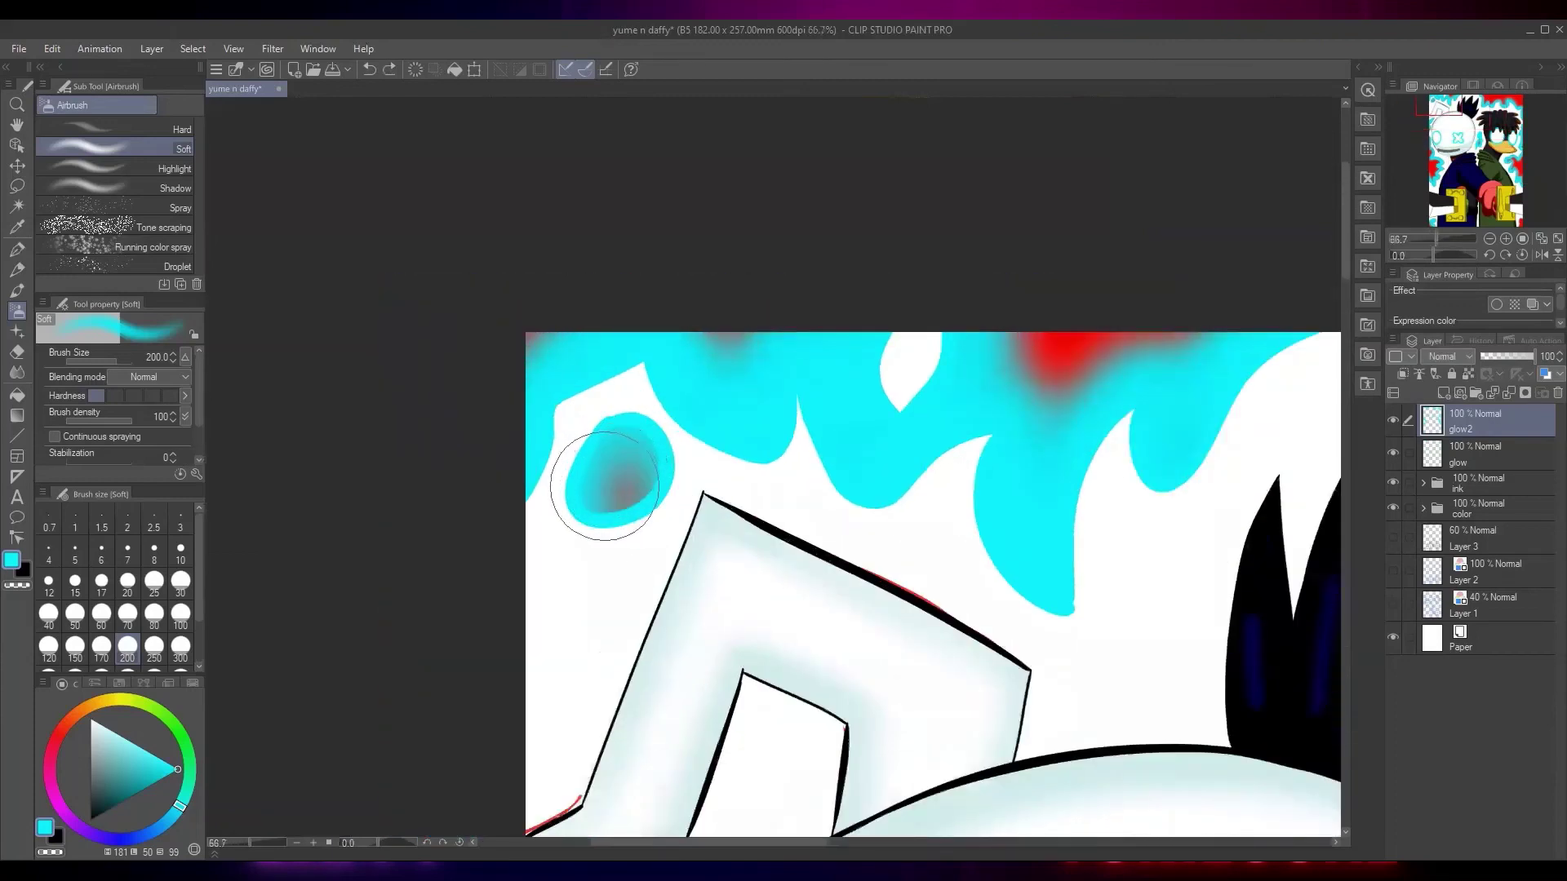
pyautogui.scroll(-5, 882, 669)
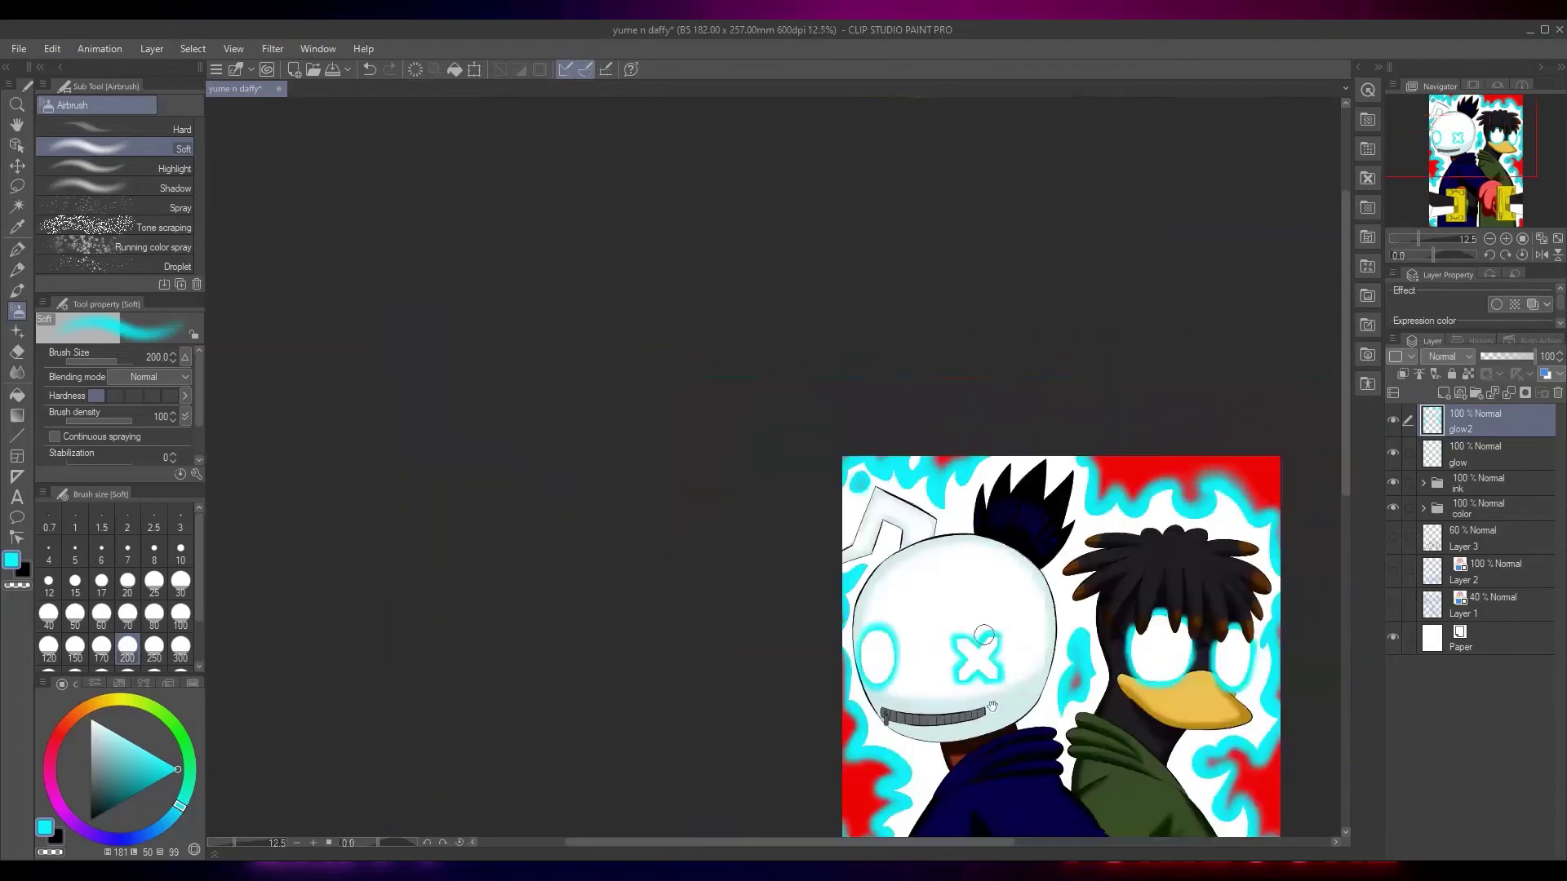
pyautogui.moveTo(883, 669); pyautogui.dragTo(851, 623)
pyautogui.moveTo(627, 312); pyautogui.dragTo(806, 507)
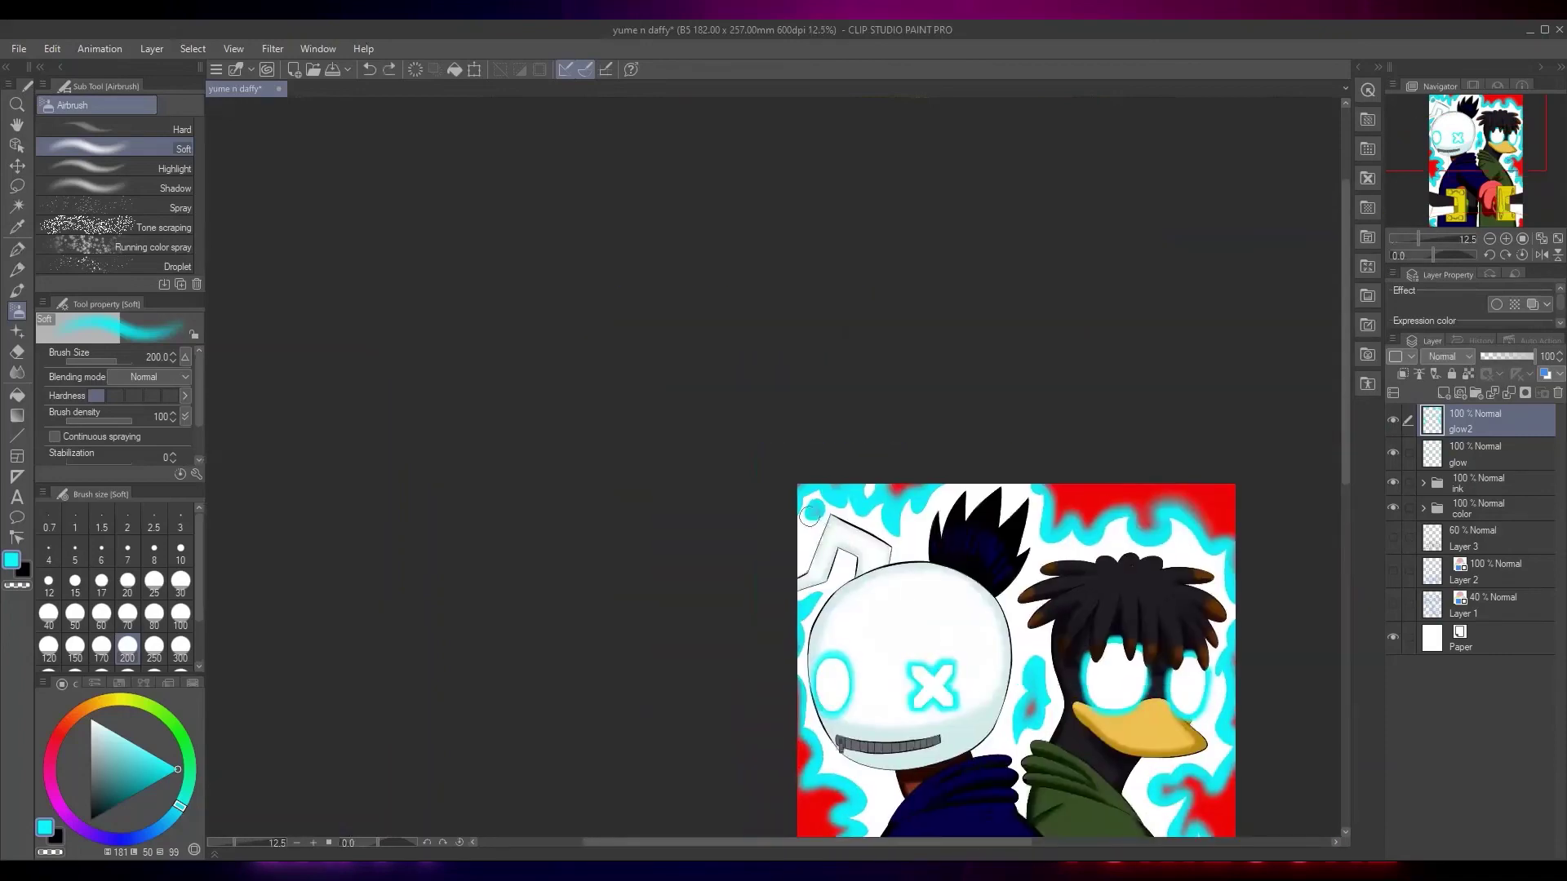
pyautogui.scroll(6, 810, 511)
pyautogui.press('m')
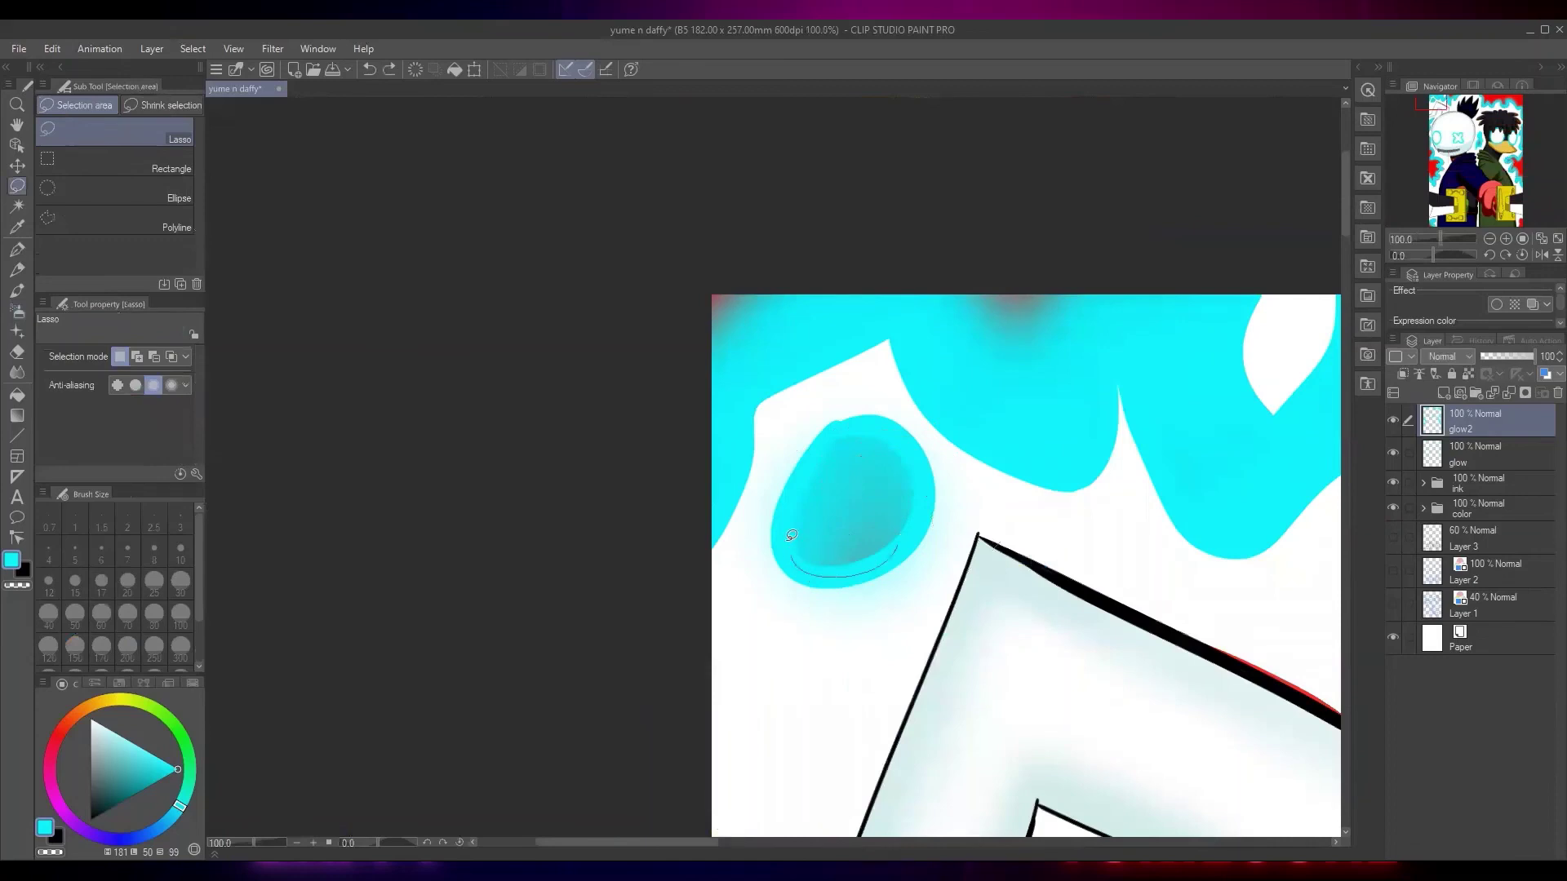
pyautogui.moveTo(894, 552)
pyautogui.mouseDown()
pyautogui.moveTo(874, 506)
pyautogui.moveTo(813, 555)
pyautogui.moveTo(912, 528)
pyautogui.mouseUp()
pyautogui.press('b')
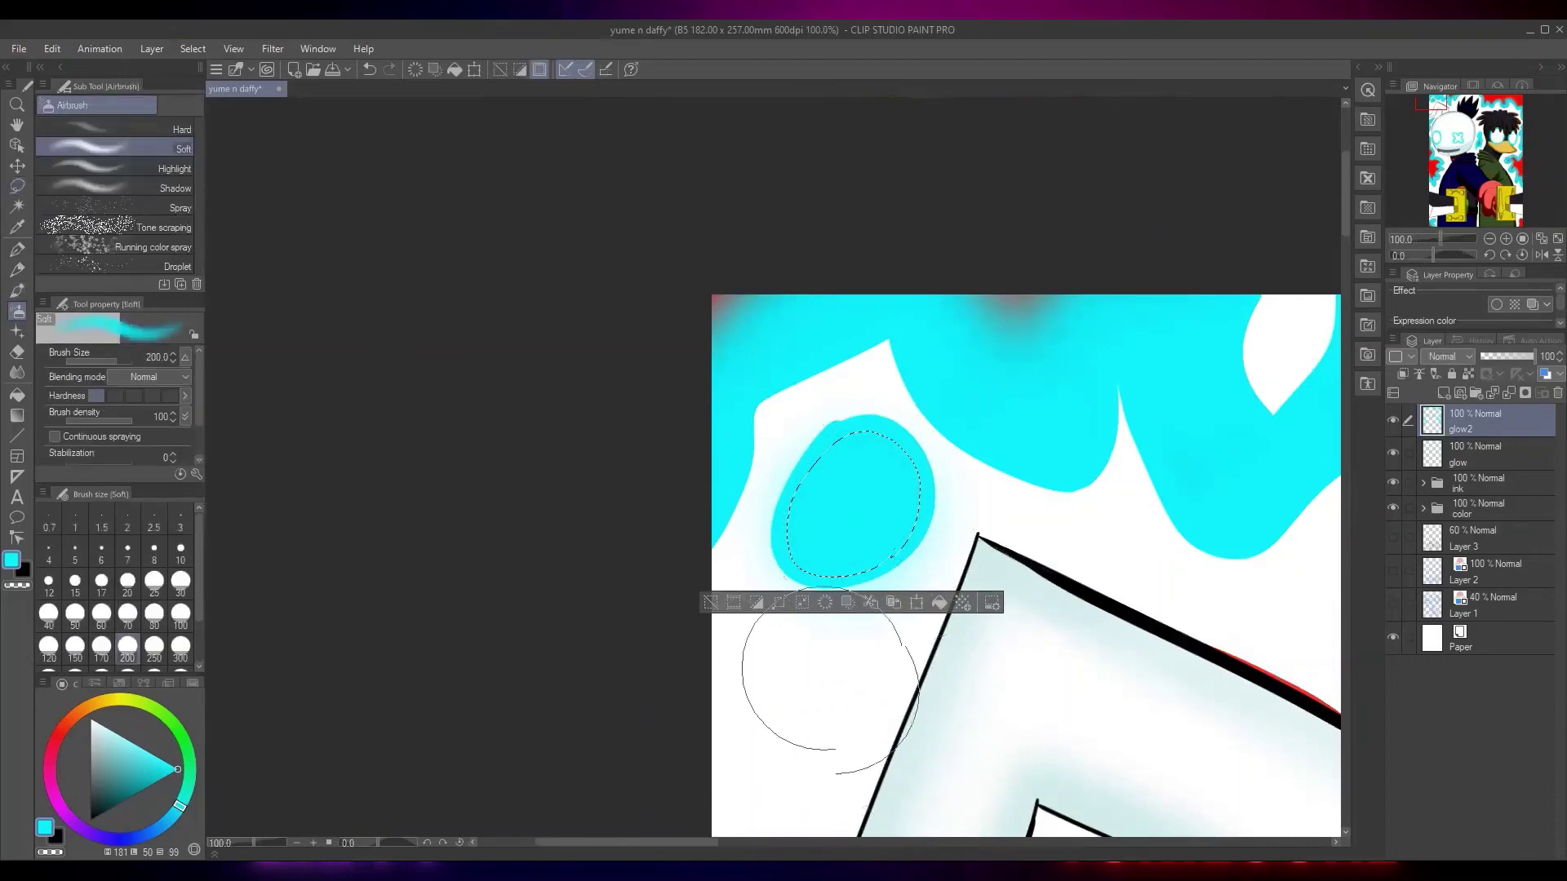
pyautogui.click(711, 602)
# Erase the cyan at the small circle's centre with the size 100 Soft eraser to expose the red underneath
pyautogui.scroll(-3, 728, 597)
pyautogui.scroll(3, 751, 594)
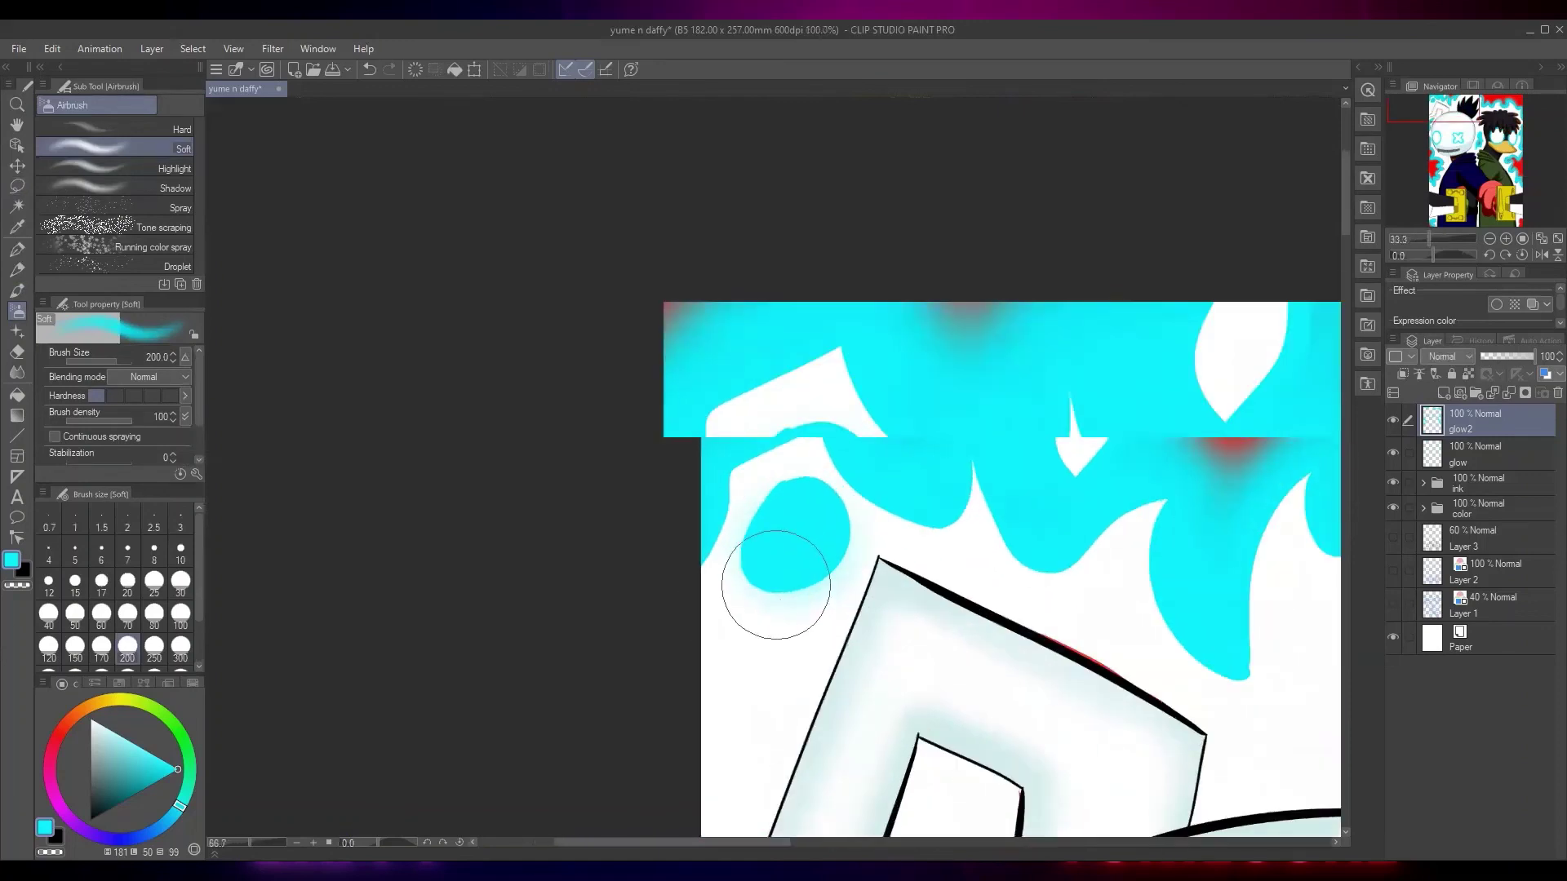
pyautogui.press('e')
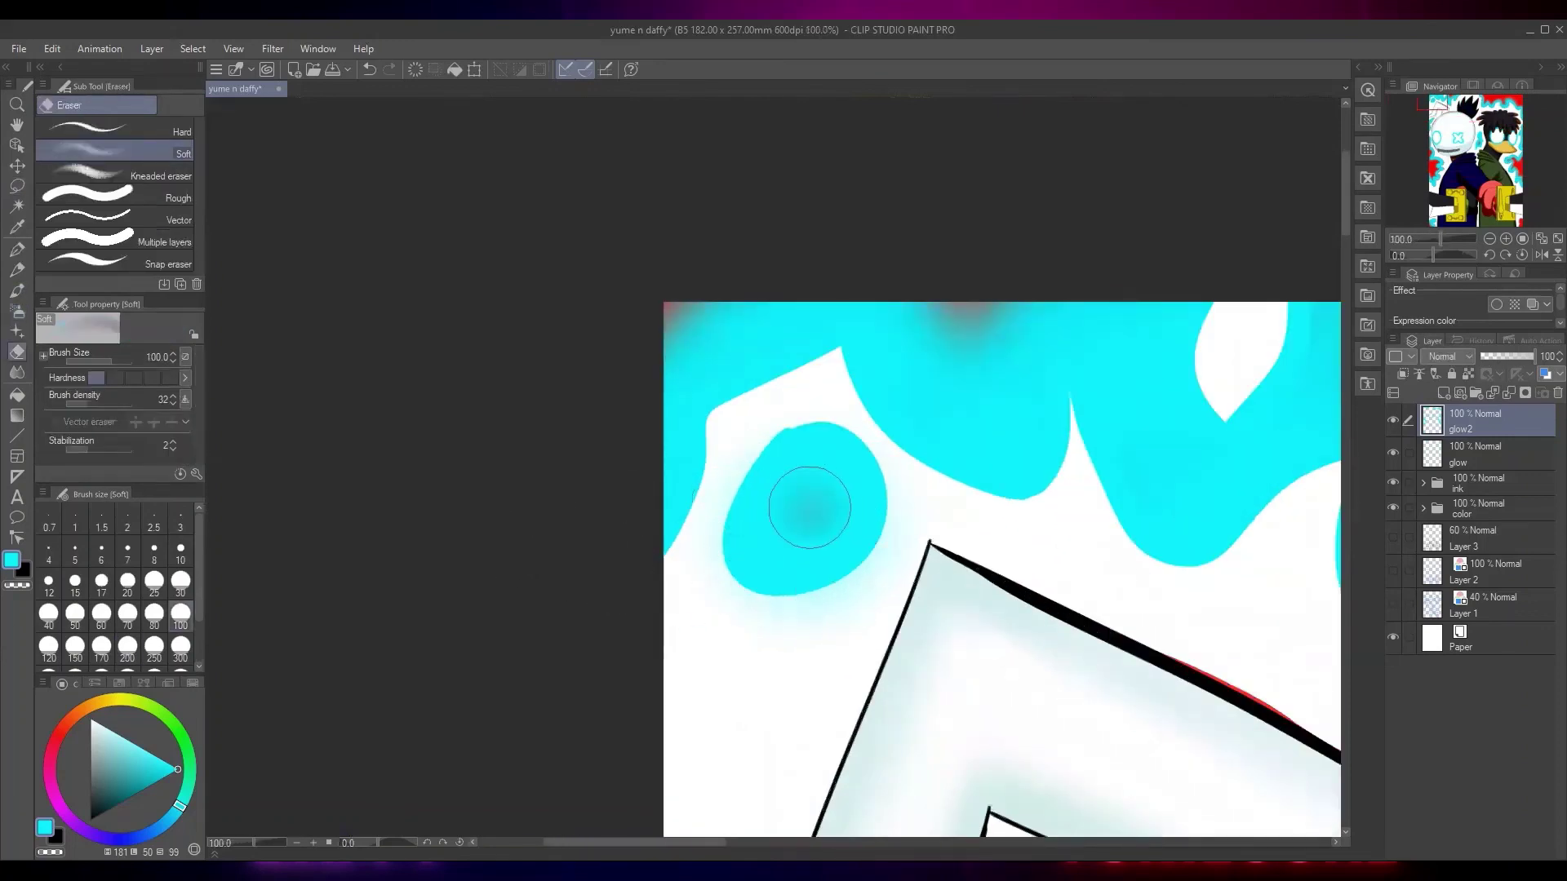
pyautogui.moveTo(810, 507); pyautogui.dragTo(808, 512)
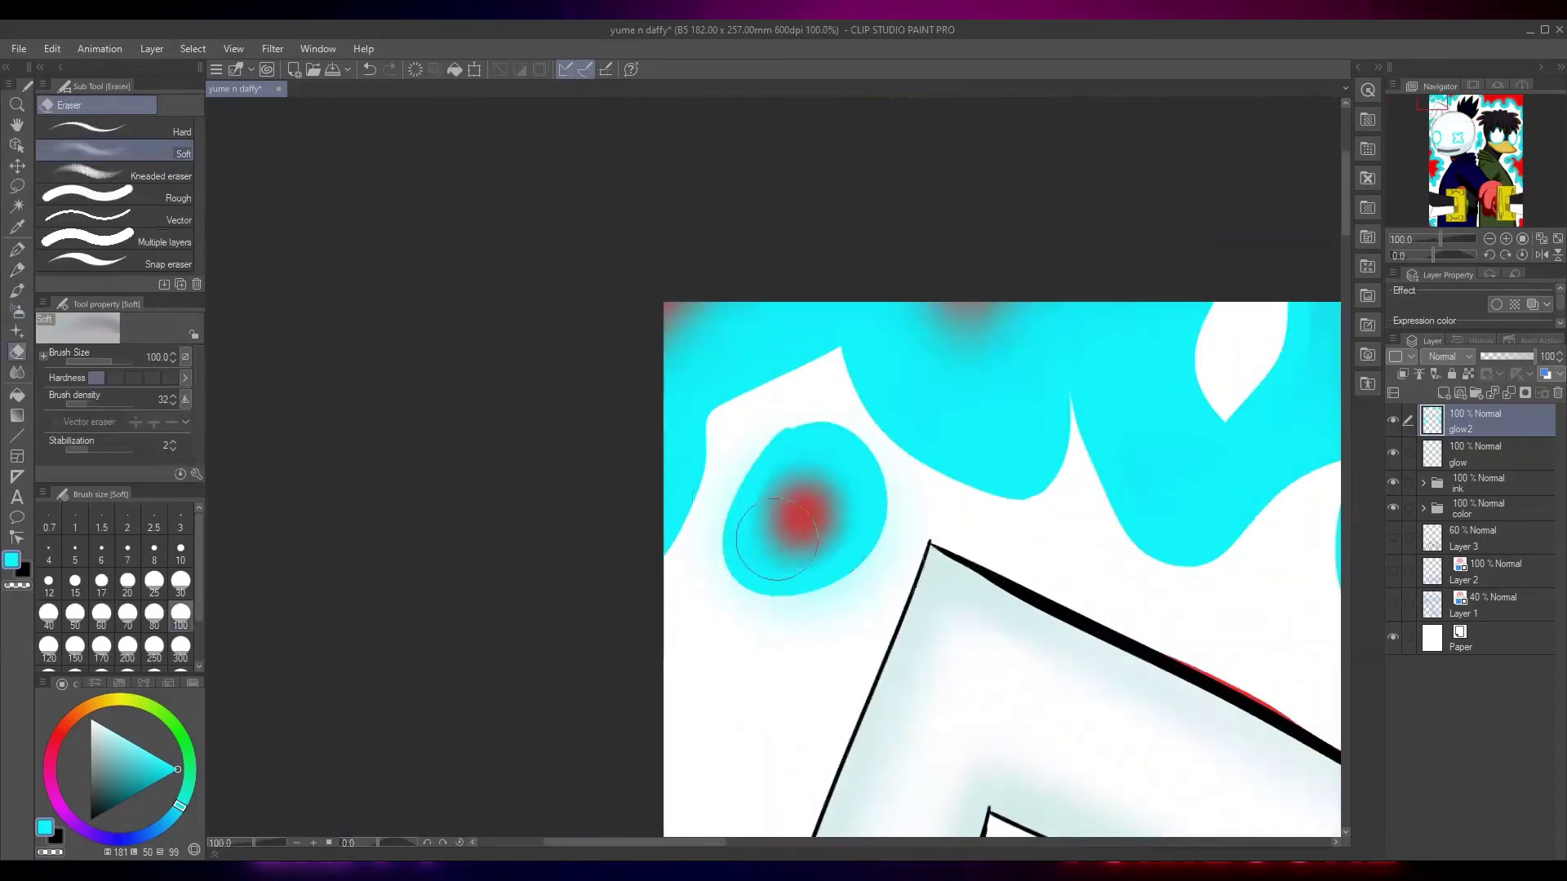
# Select the red flame in the canvas's lower-right corner, airbrush a cyan glow along its inner edge, and deselect
pyautogui.scroll(-2, 785, 573)
pyautogui.moveTo(933, 696); pyautogui.dragTo(704, 526)
pyautogui.scroll(-1, 849, 612)
pyautogui.moveTo(984, 669); pyautogui.dragTo(824, 539)
pyautogui.scroll(-3, 844, 705)
pyautogui.moveTo(920, 684); pyautogui.dragTo(884, 513)
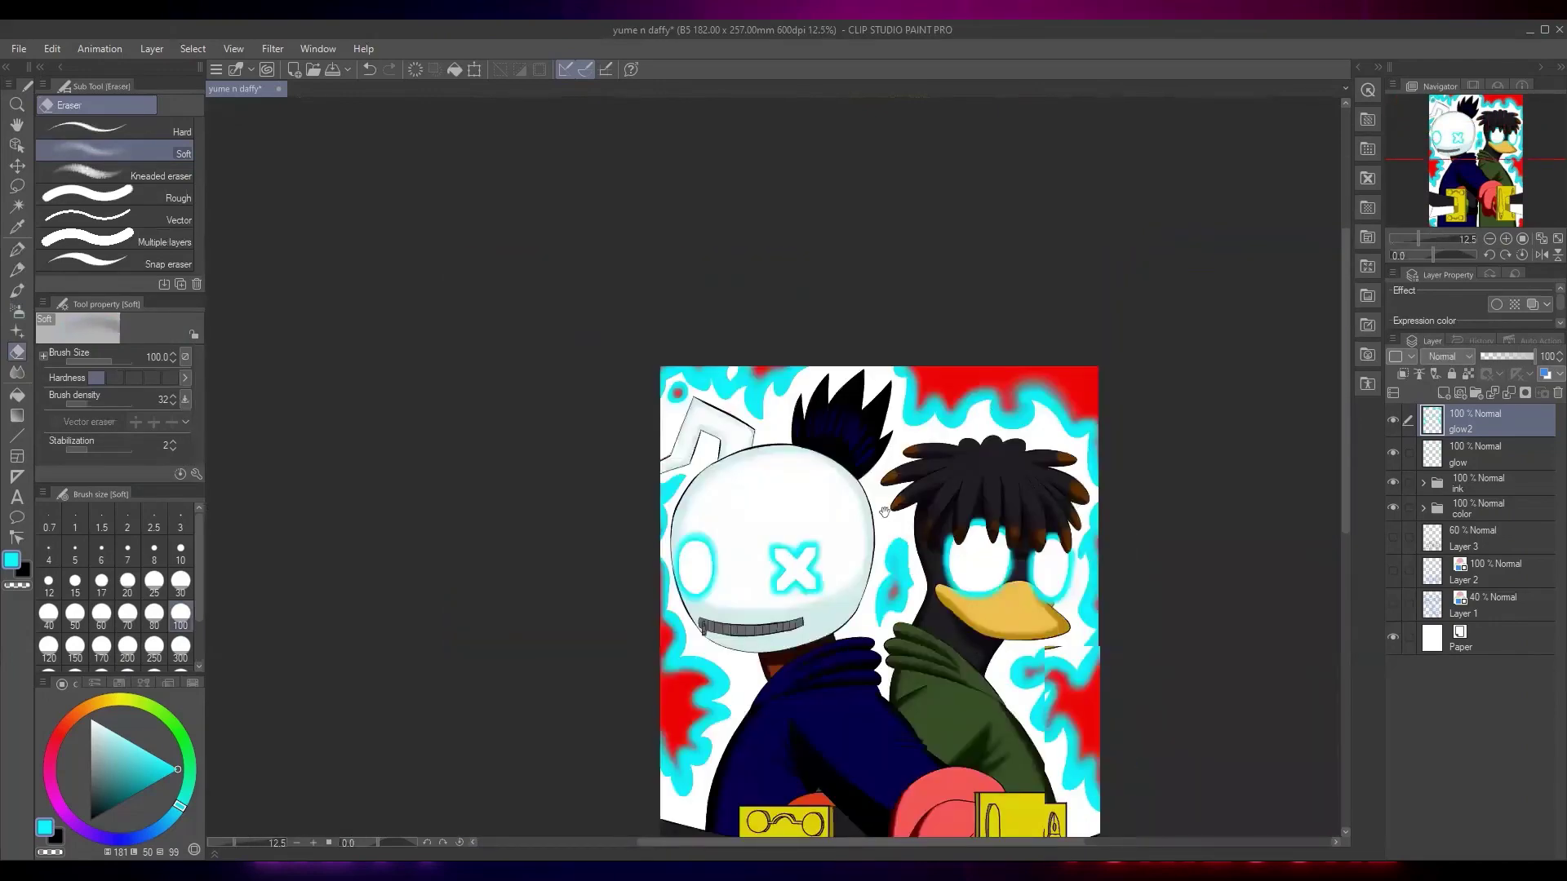
pyautogui.moveTo(985, 828); pyautogui.dragTo(823, 462)
pyautogui.moveTo(939, 678); pyautogui.dragTo(1010, 826)
pyautogui.scroll(4, 999, 724)
pyautogui.moveTo(994, 704); pyautogui.dragTo(936, 508)
pyautogui.press('w')
pyautogui.click(942, 529)
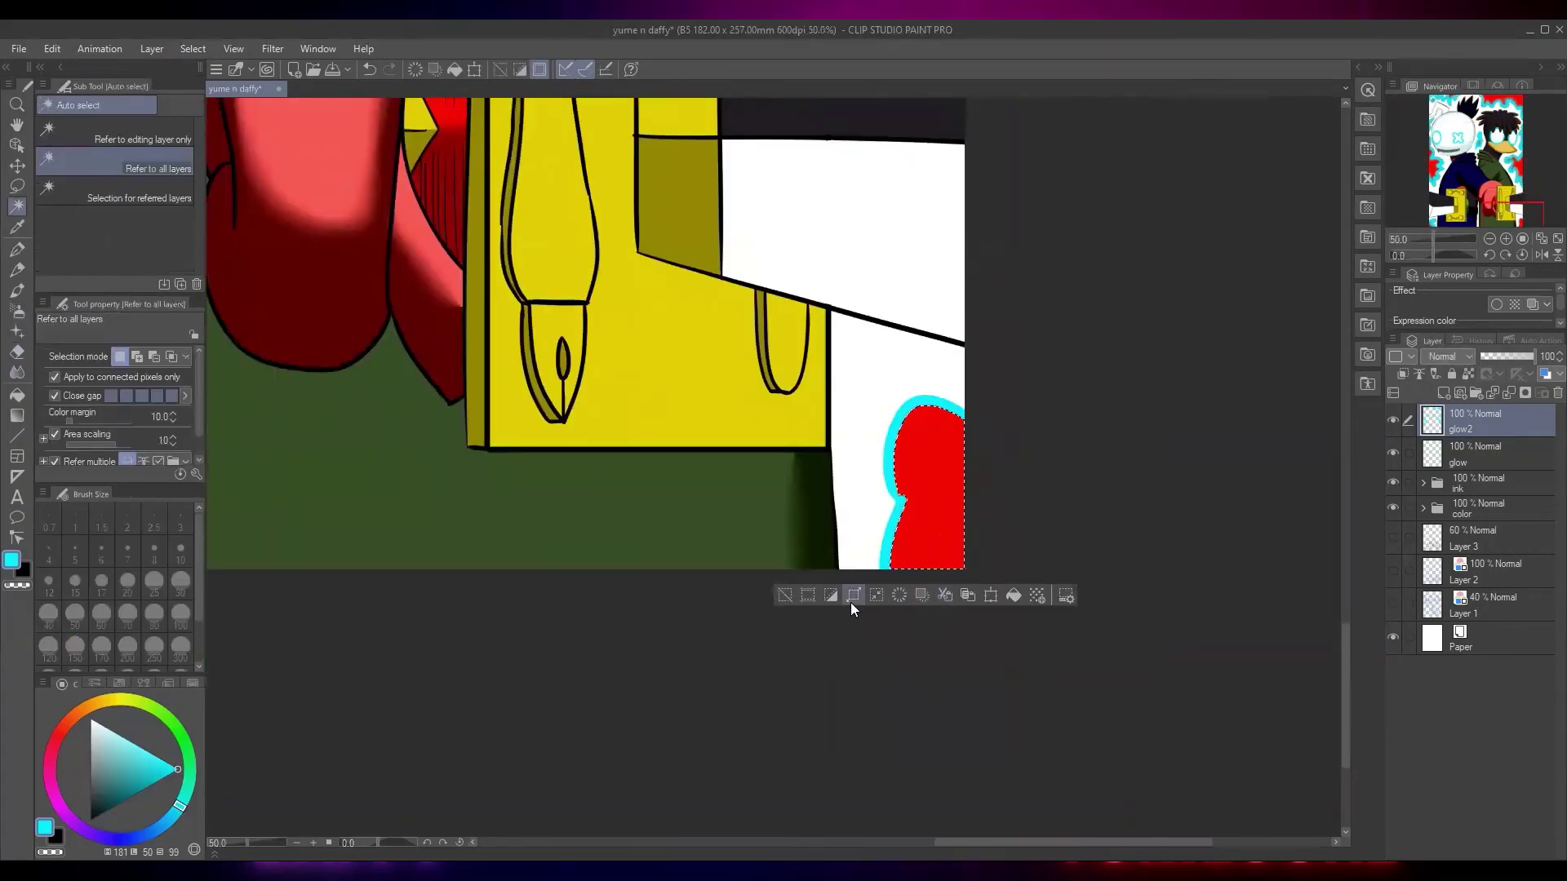
pyautogui.press('b')
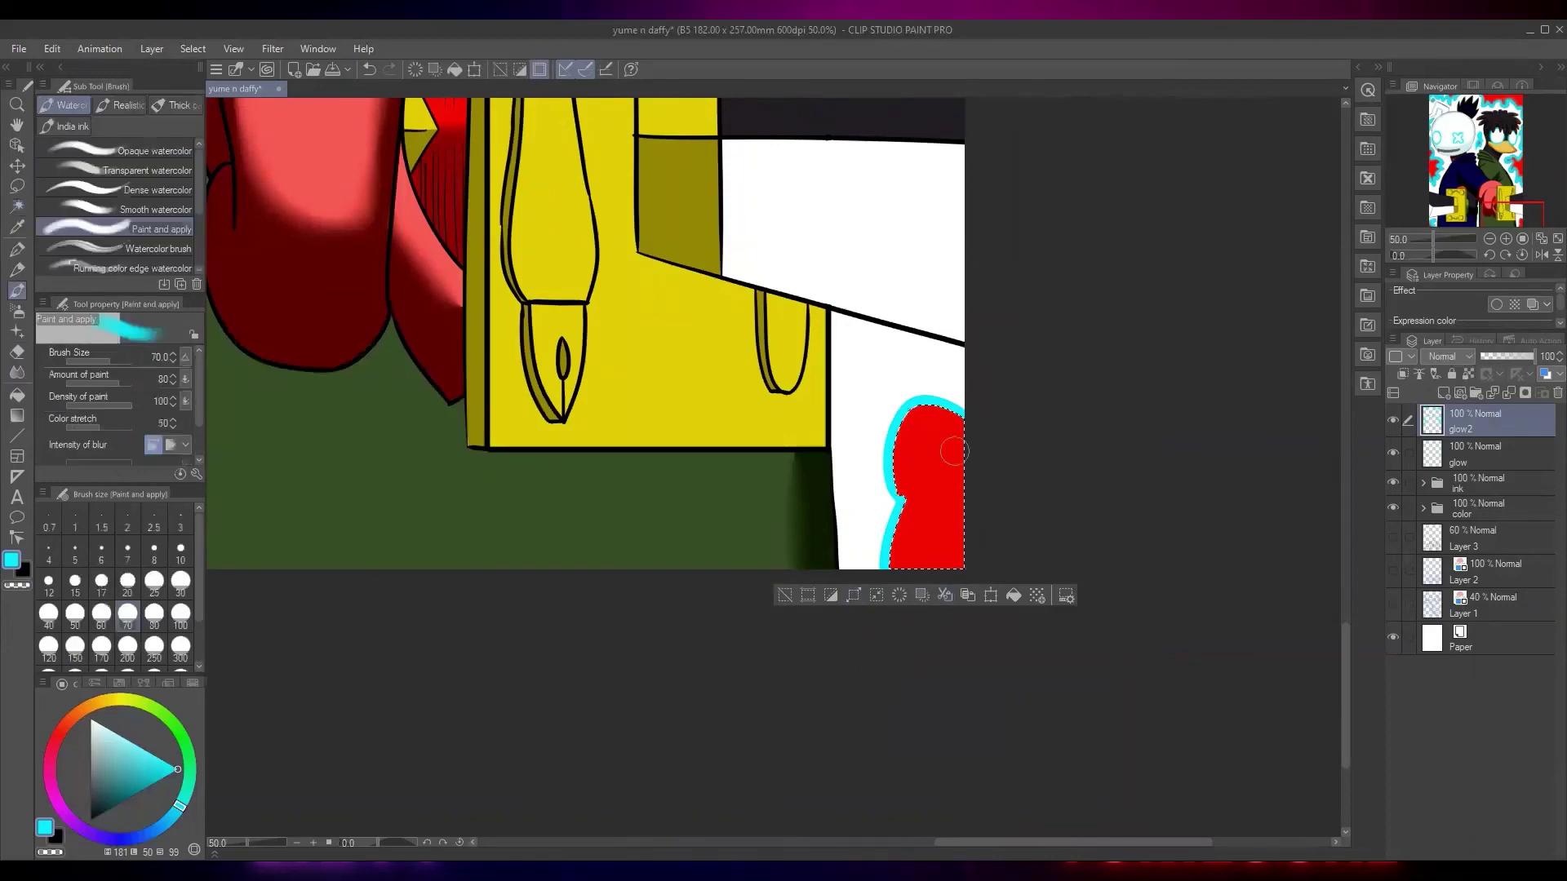
pyautogui.press('b')
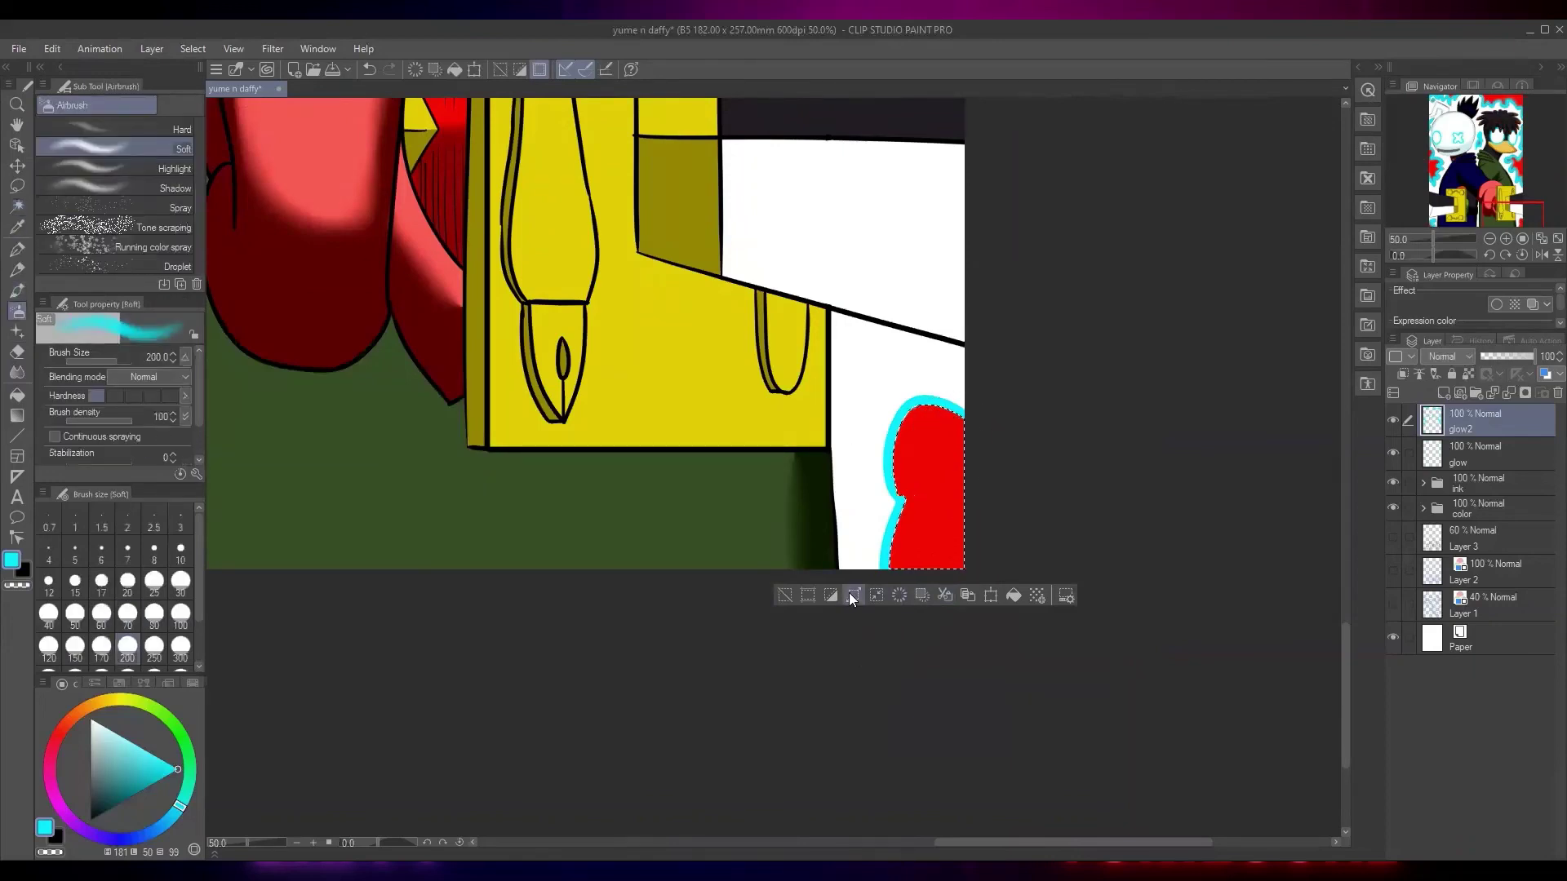
pyautogui.moveTo(926, 420)
pyautogui.mouseDown()
pyautogui.moveTo(902, 409)
pyautogui.moveTo(864, 490)
pyautogui.moveTo(856, 518)
pyautogui.moveTo(889, 535)
pyautogui.mouseUp()
pyautogui.click(786, 594)
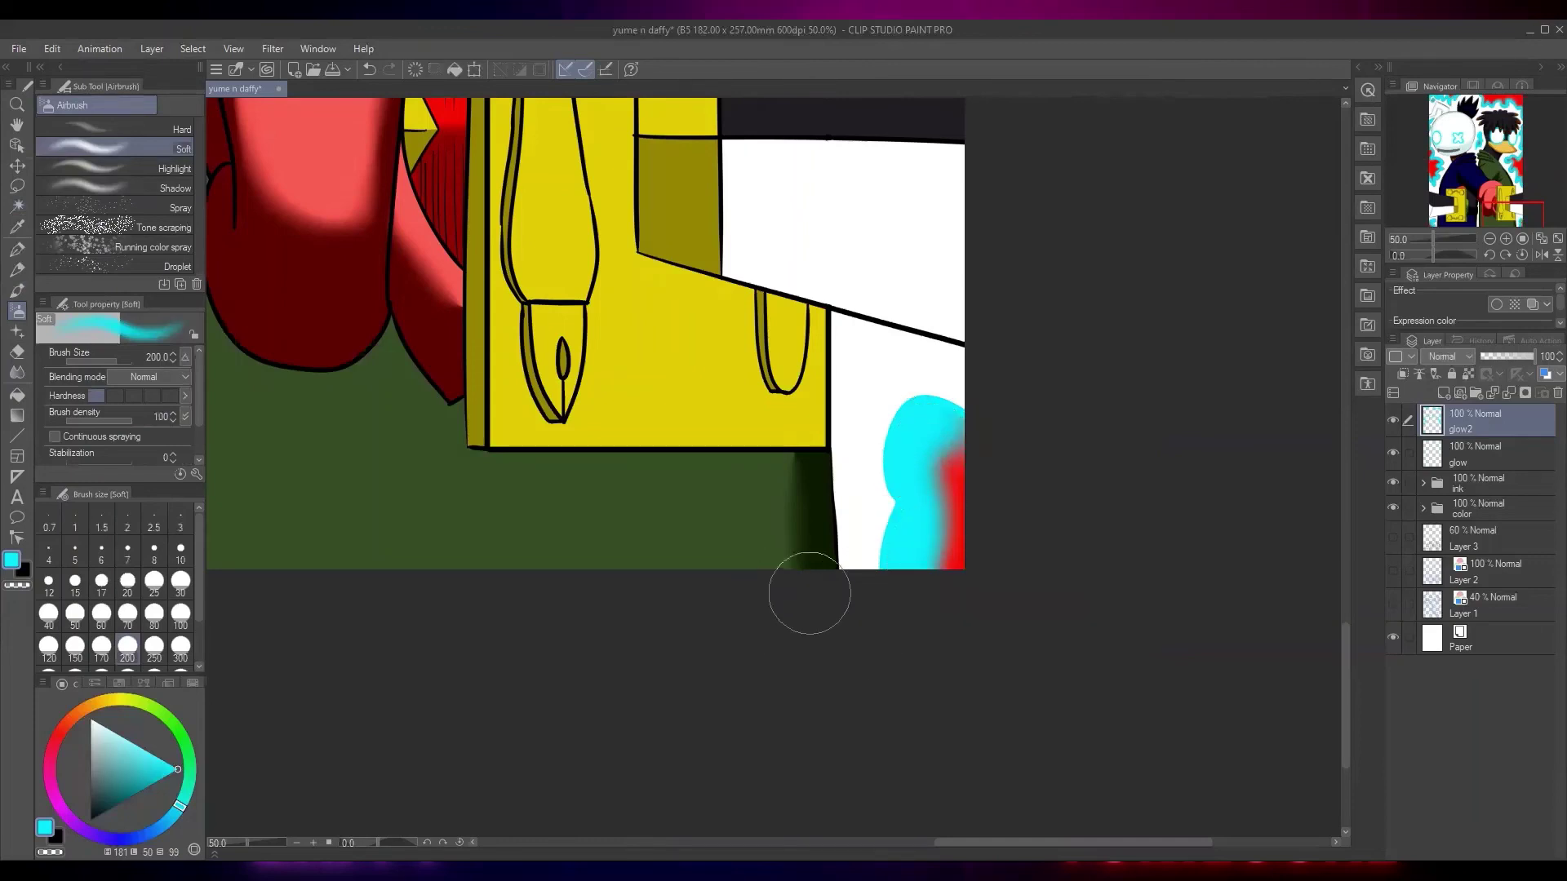
# Lasso the upper lobe of the flame in the canvas's lower-left corner, airbrush more cyan into it, and deselect
pyautogui.scroll(-6, 808, 595)
pyautogui.scroll(5, 787, 532)
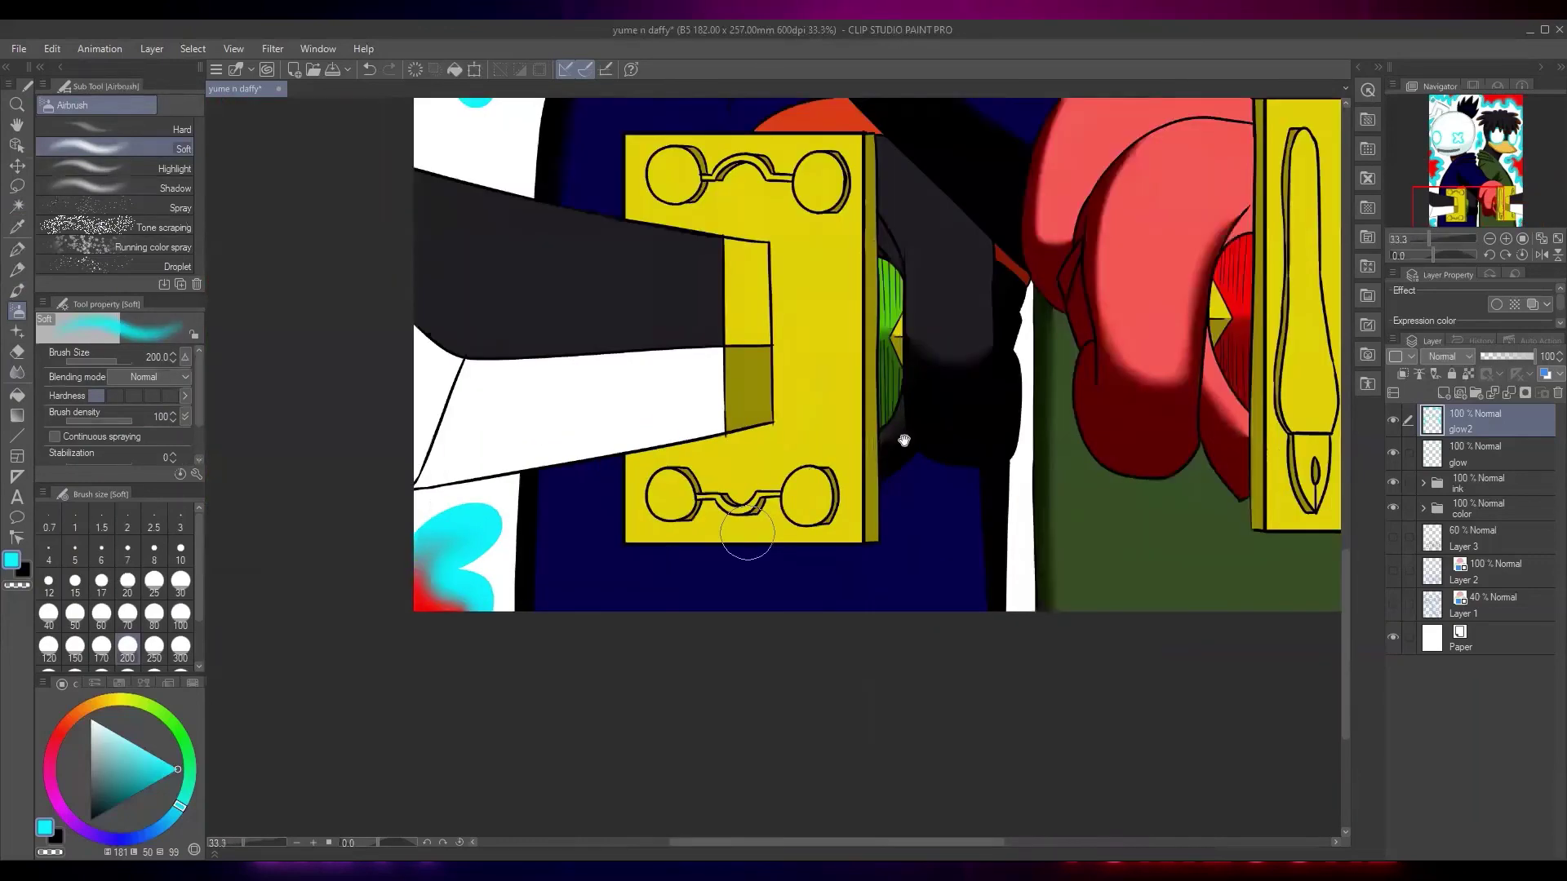
pyautogui.scroll(2, 717, 457)
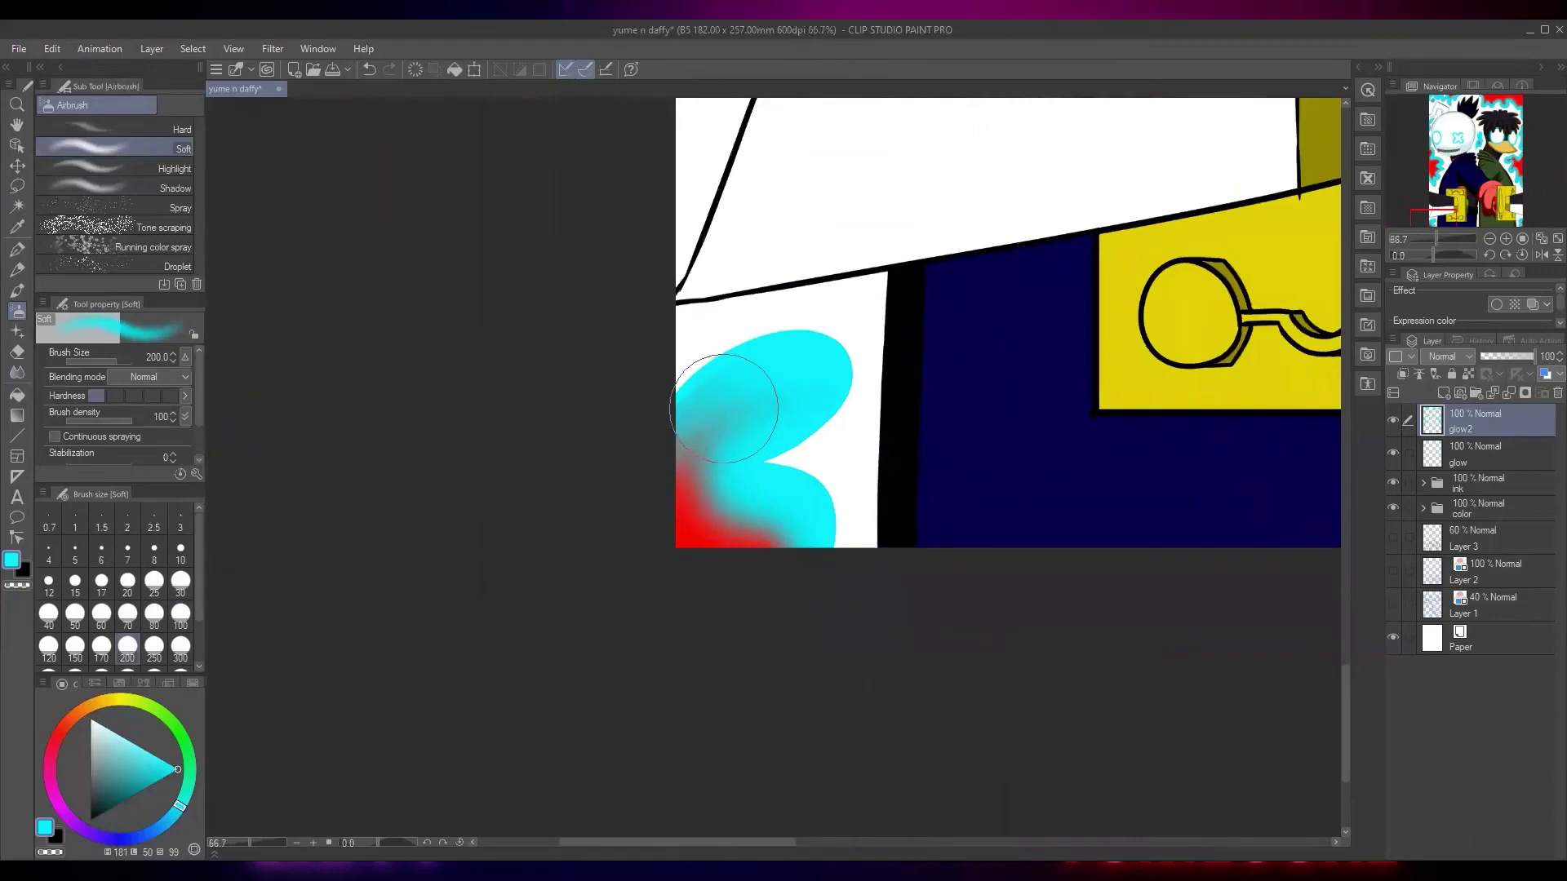
pyautogui.press('m')
pyautogui.moveTo(661, 477)
pyautogui.mouseDown()
pyautogui.moveTo(780, 339)
pyautogui.moveTo(671, 430)
pyautogui.mouseUp()
pyautogui.press('b')
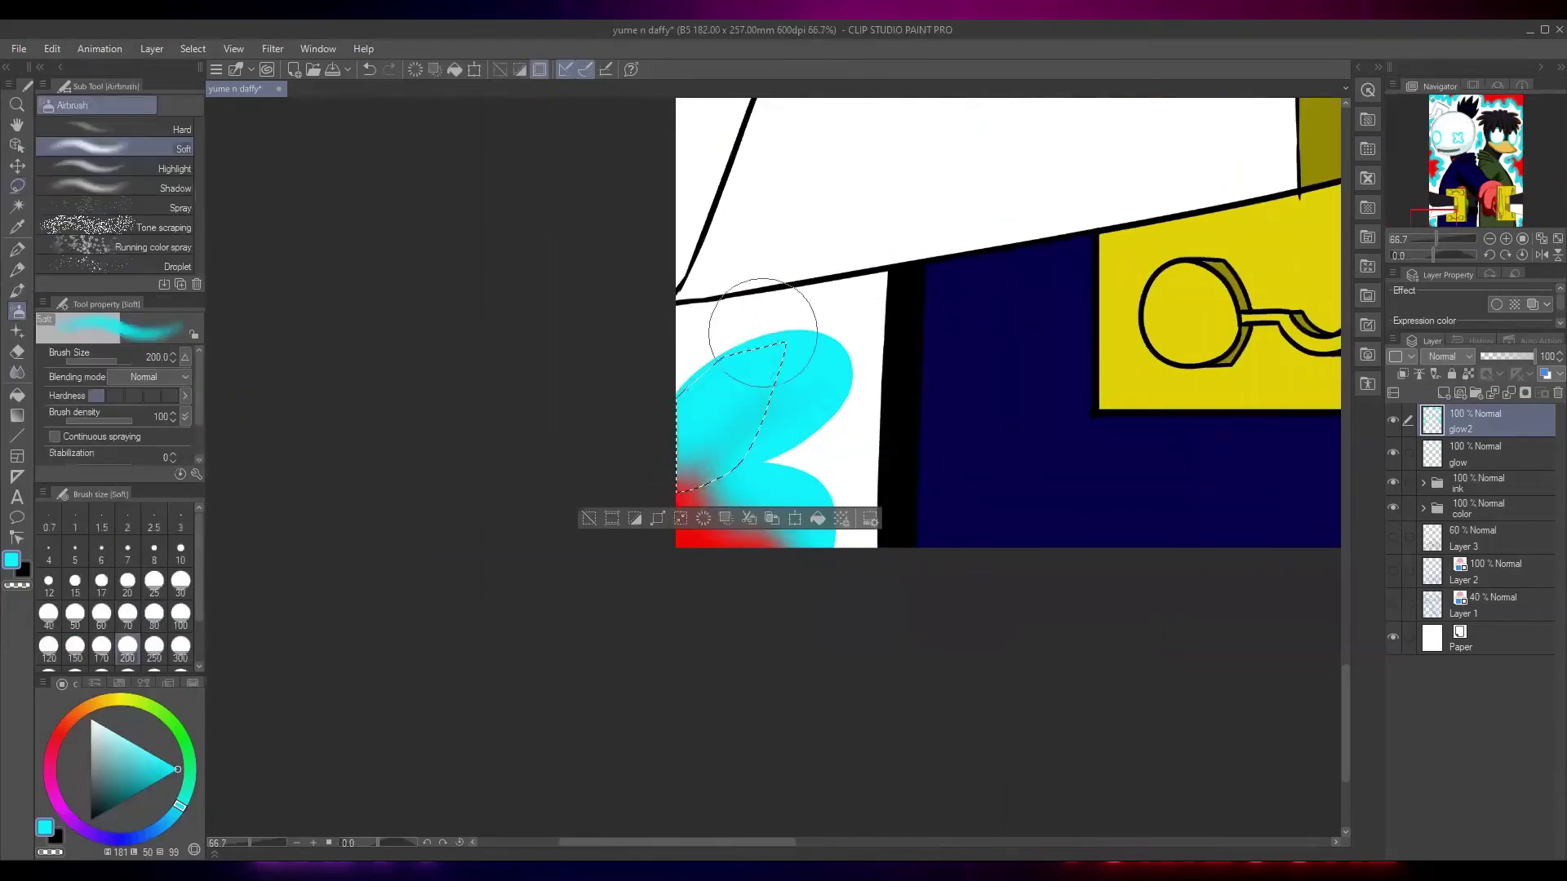
pyautogui.click(589, 518)
# Save the illustration and look over the whole canvas
pyautogui.scroll(-1, 671, 495)
pyautogui.scroll(-5, 614, 496)
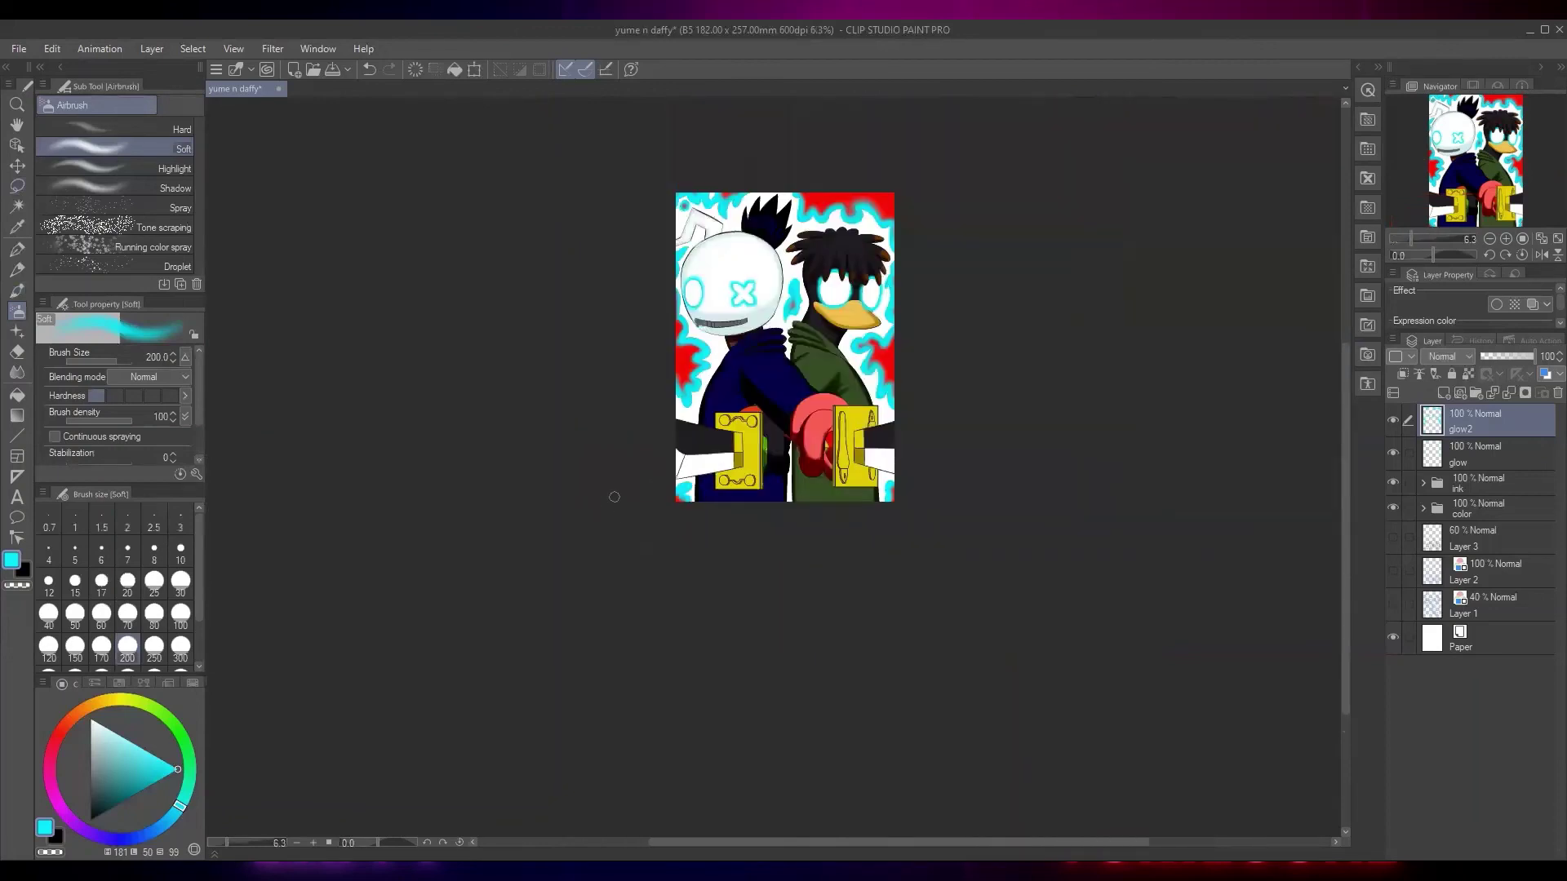
pyautogui.moveTo(787, 604); pyautogui.dragTo(766, 668)
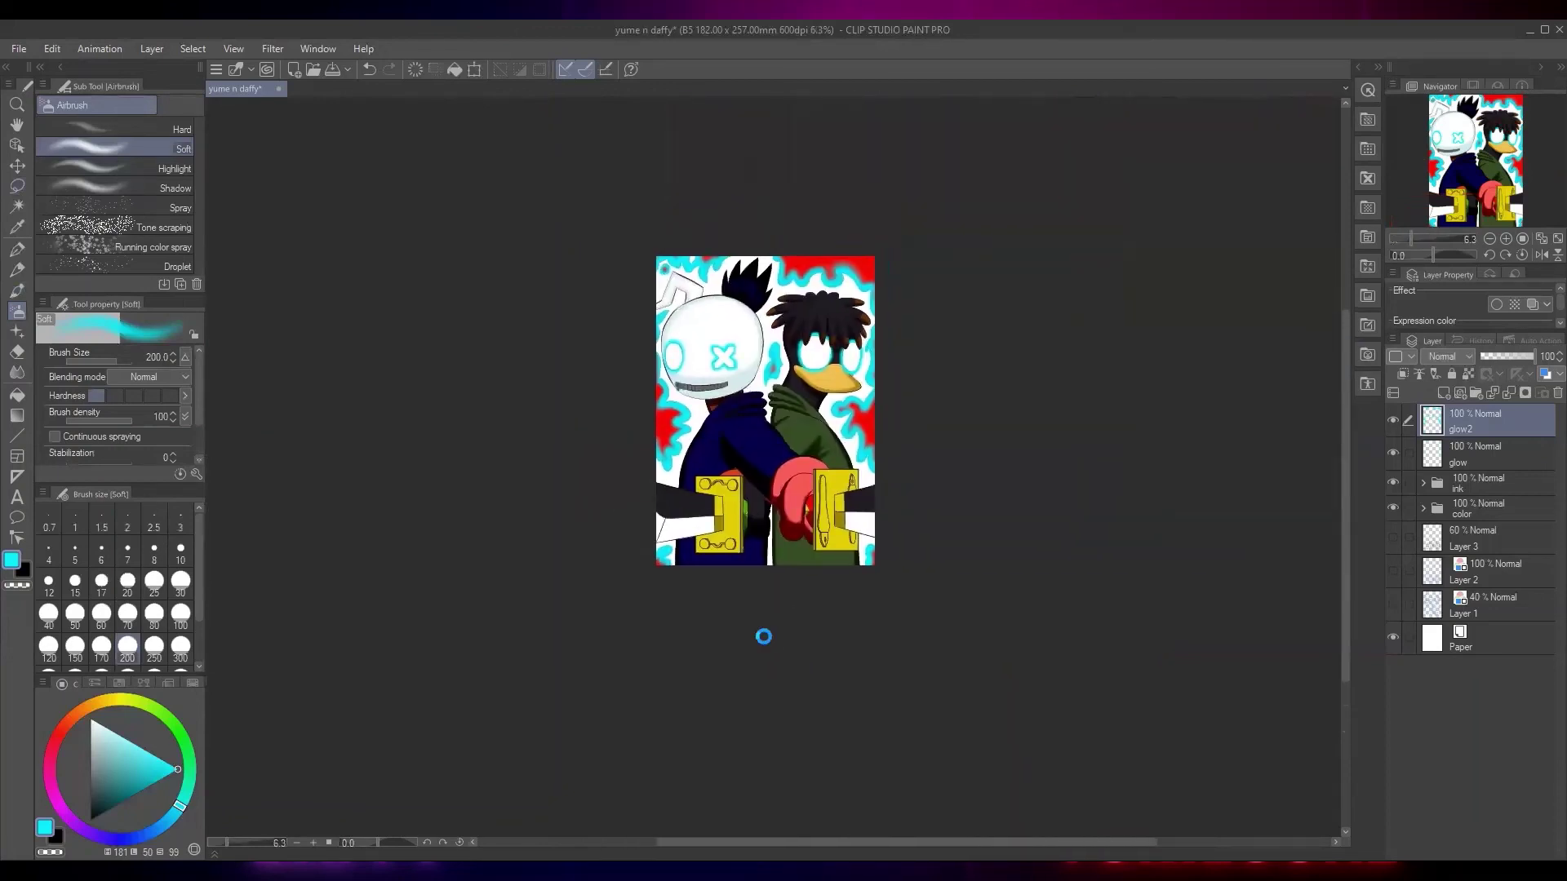
pyautogui.scroll(3, 820, 391)
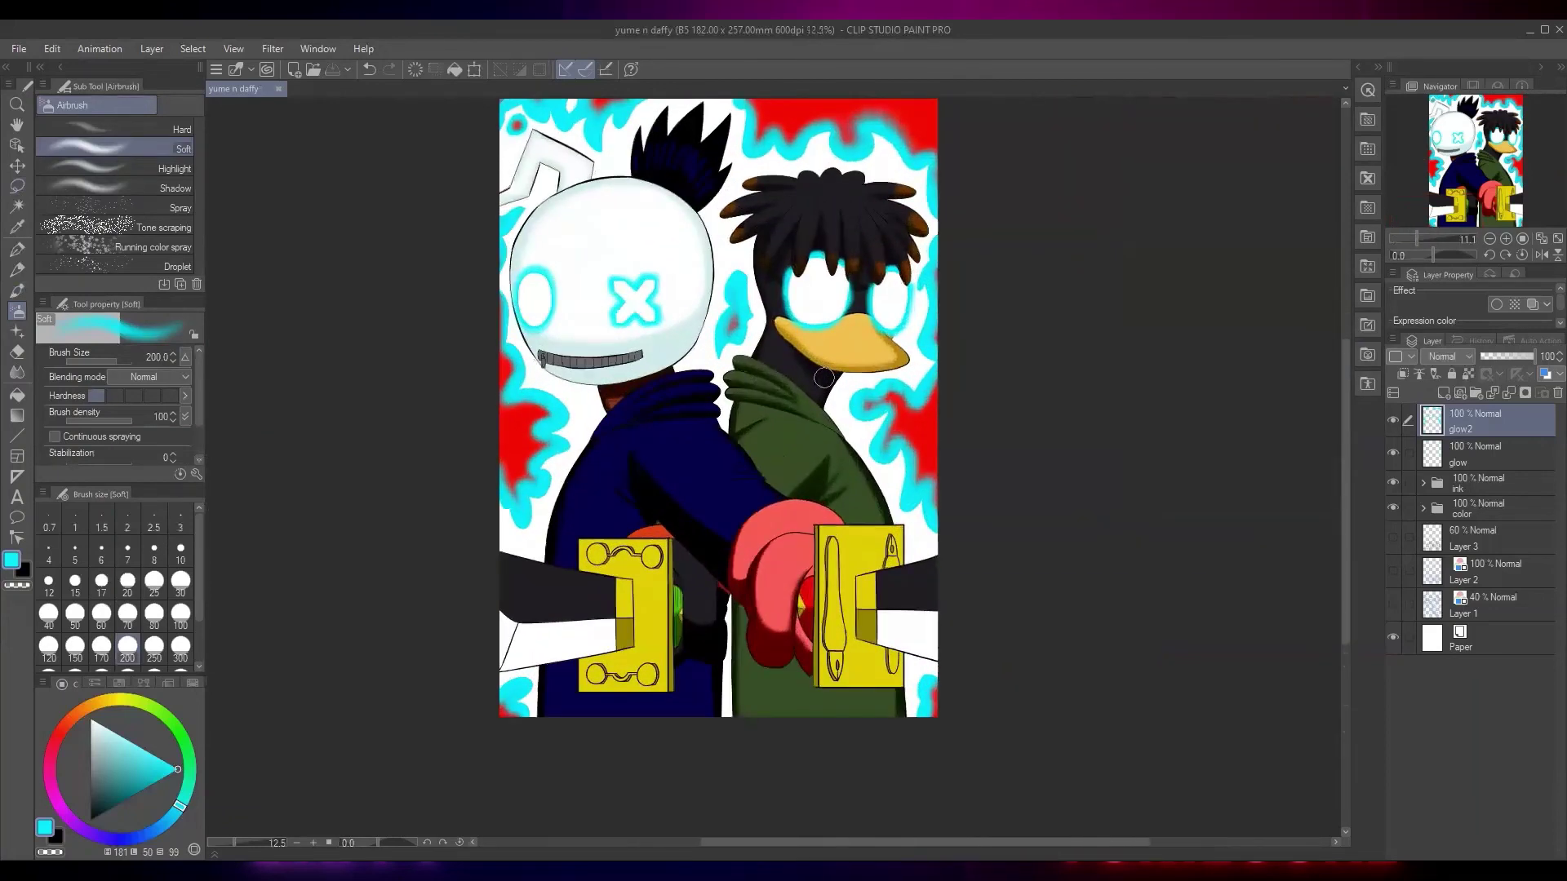
pyautogui.moveTo(757, 381); pyautogui.dragTo(775, 459)
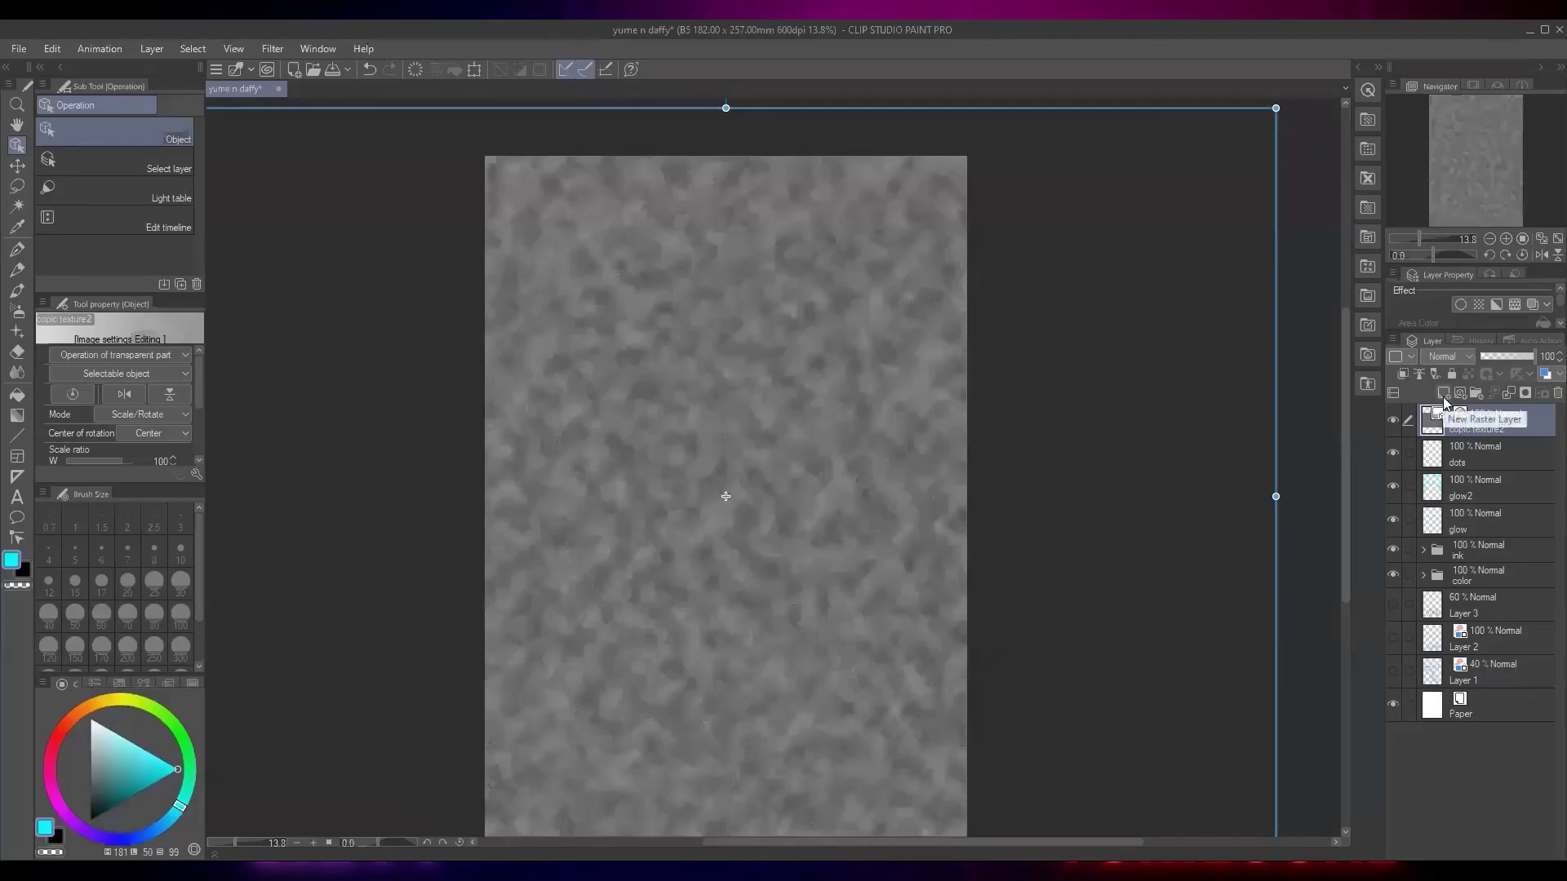
# Add a raster layer above the paper texture, undo it, and open the texture layer's blending mode choices
pyautogui.click(1443, 397)
pyautogui.hotkey('ctrl', 'z')
pyautogui.click(1438, 359)
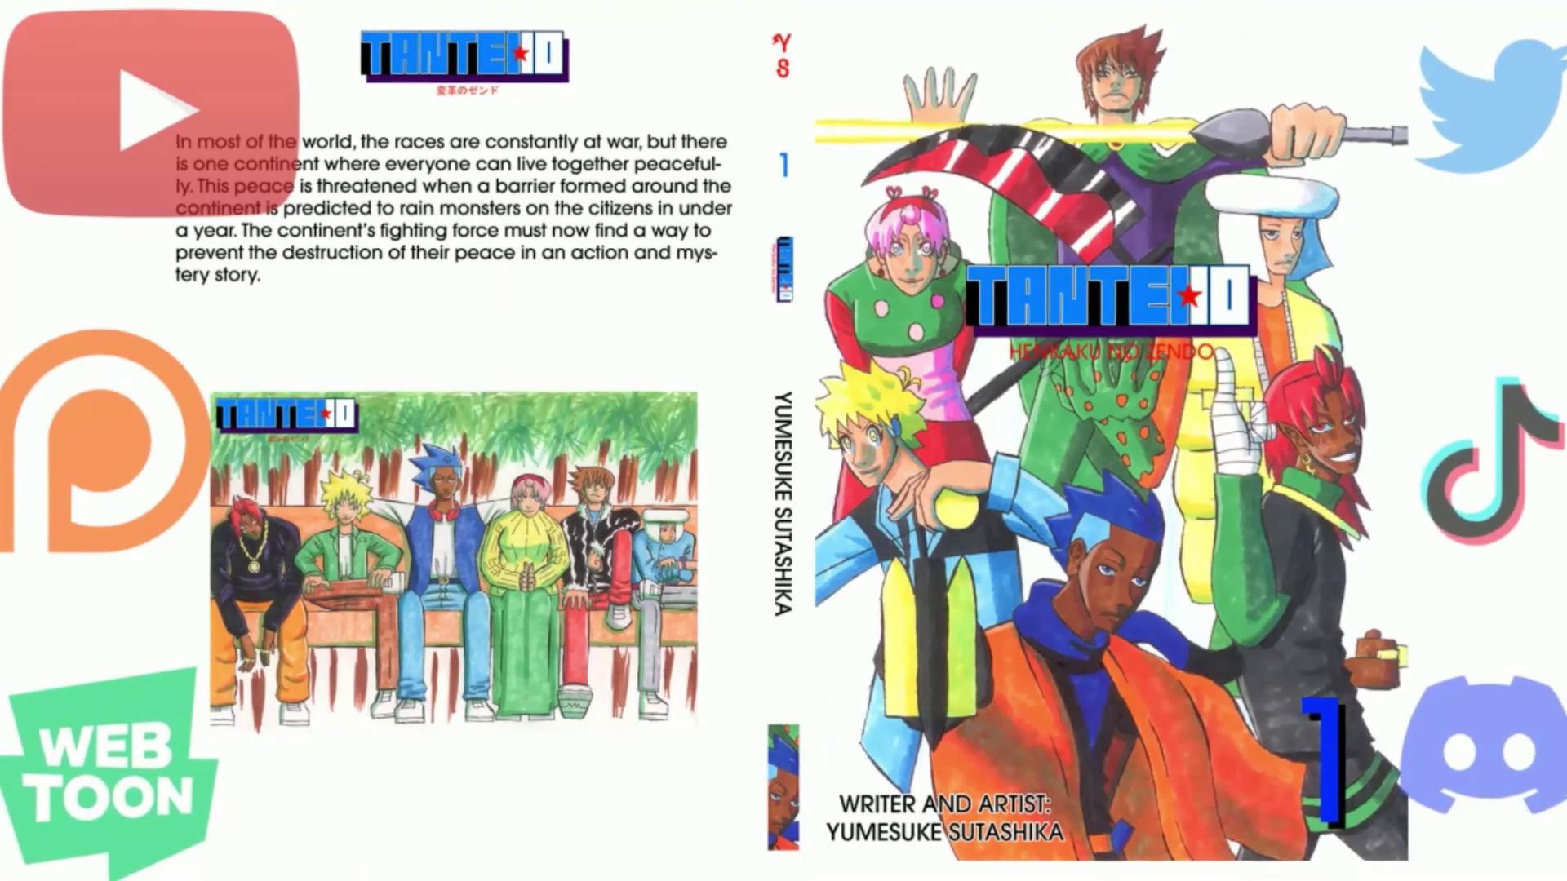